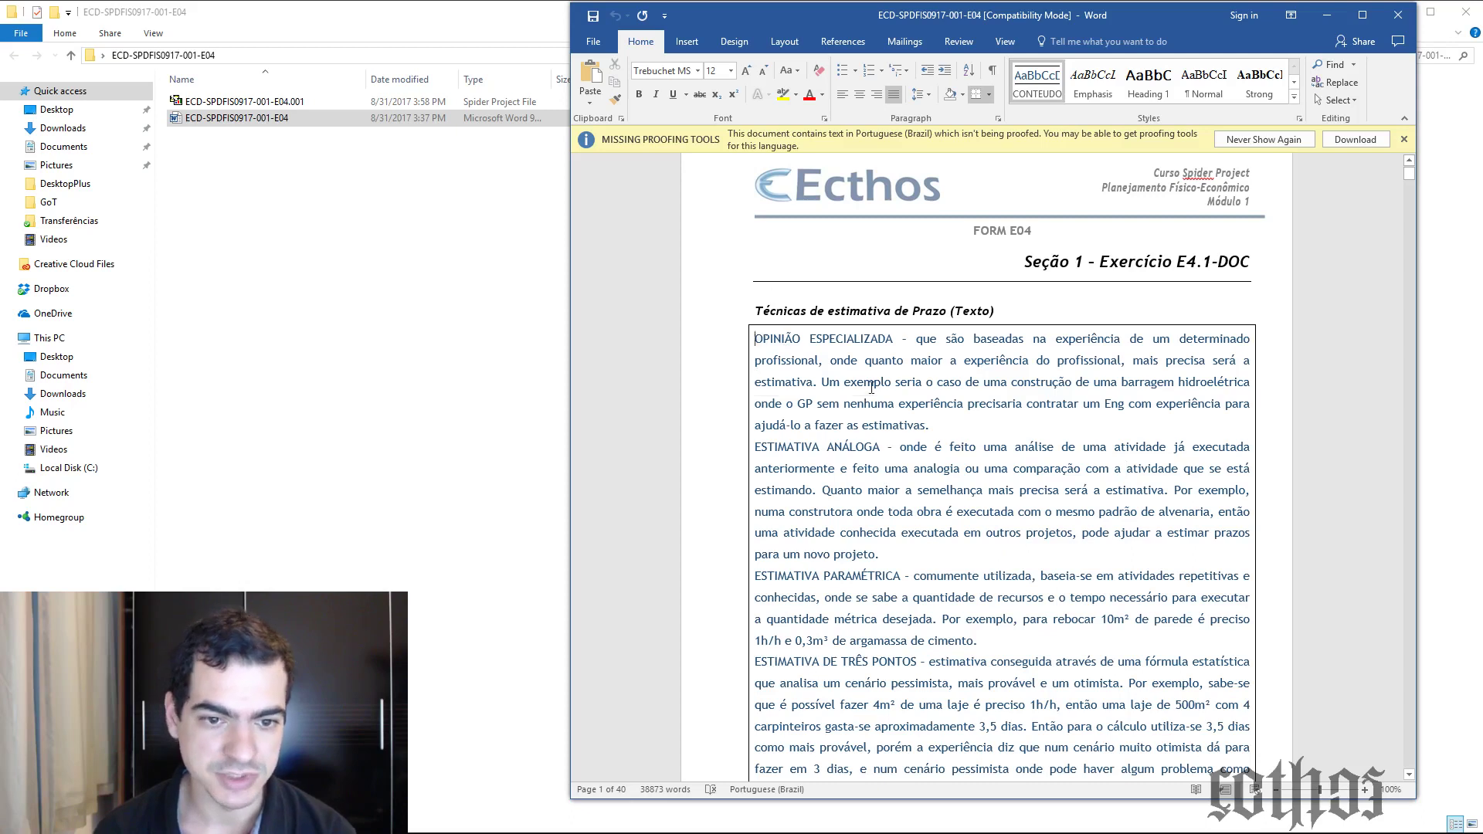
Read the answers on duration-estimating techniques, activity leads and lags, and project calendars in Section 1 of the E04 form
{"action": "left_click_drag", "start_coordinate": [756, 340], "coordinate": [941, 429]}
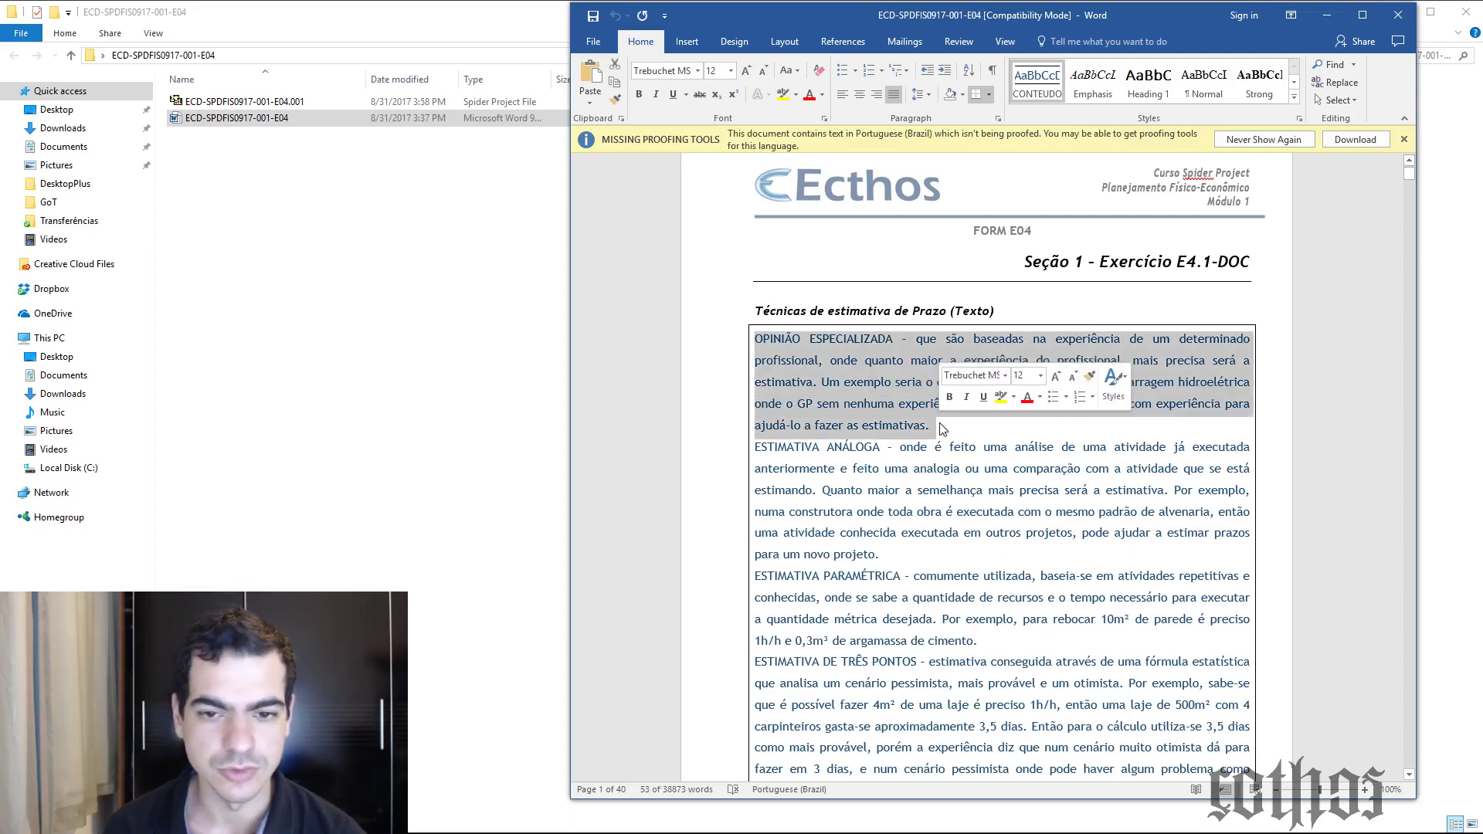
{"action": "left_click", "coordinate": [972, 438]}
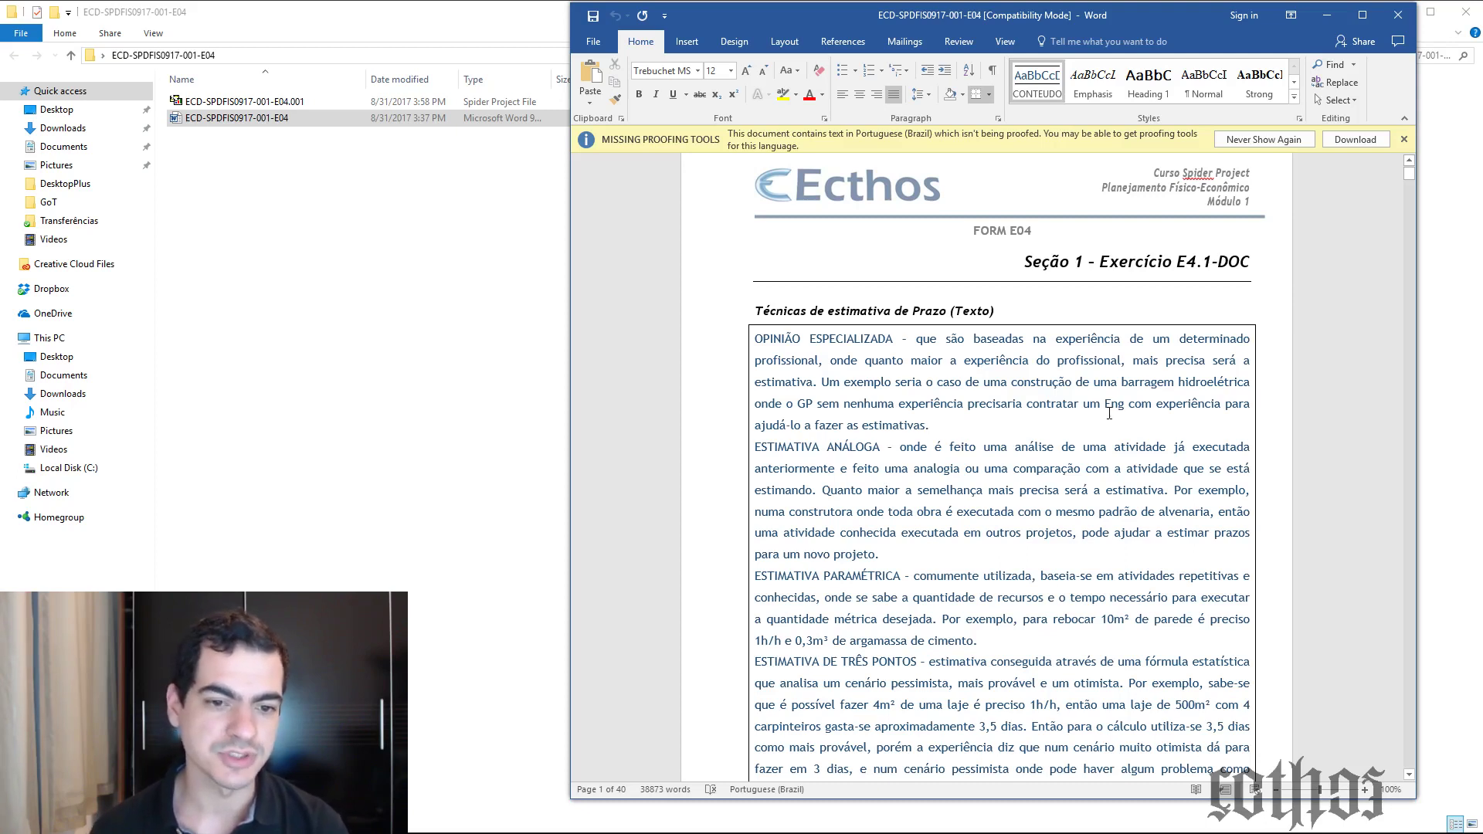
{"action": "scroll", "coordinate": [861, 511], "scroll_direction": "down", "scroll_amount": 10}
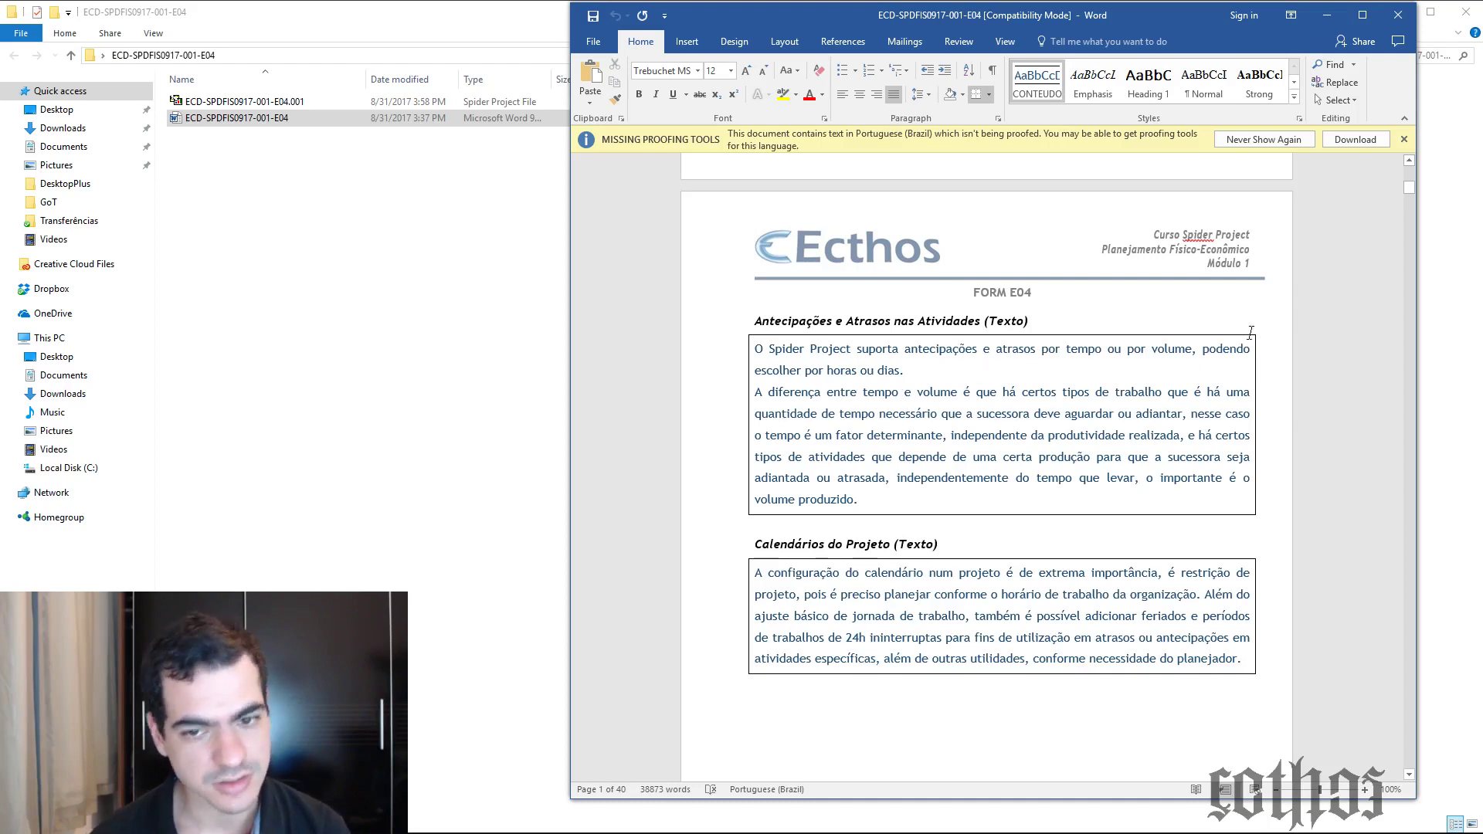
{"action": "triple_click", "coordinate": [905, 369]}
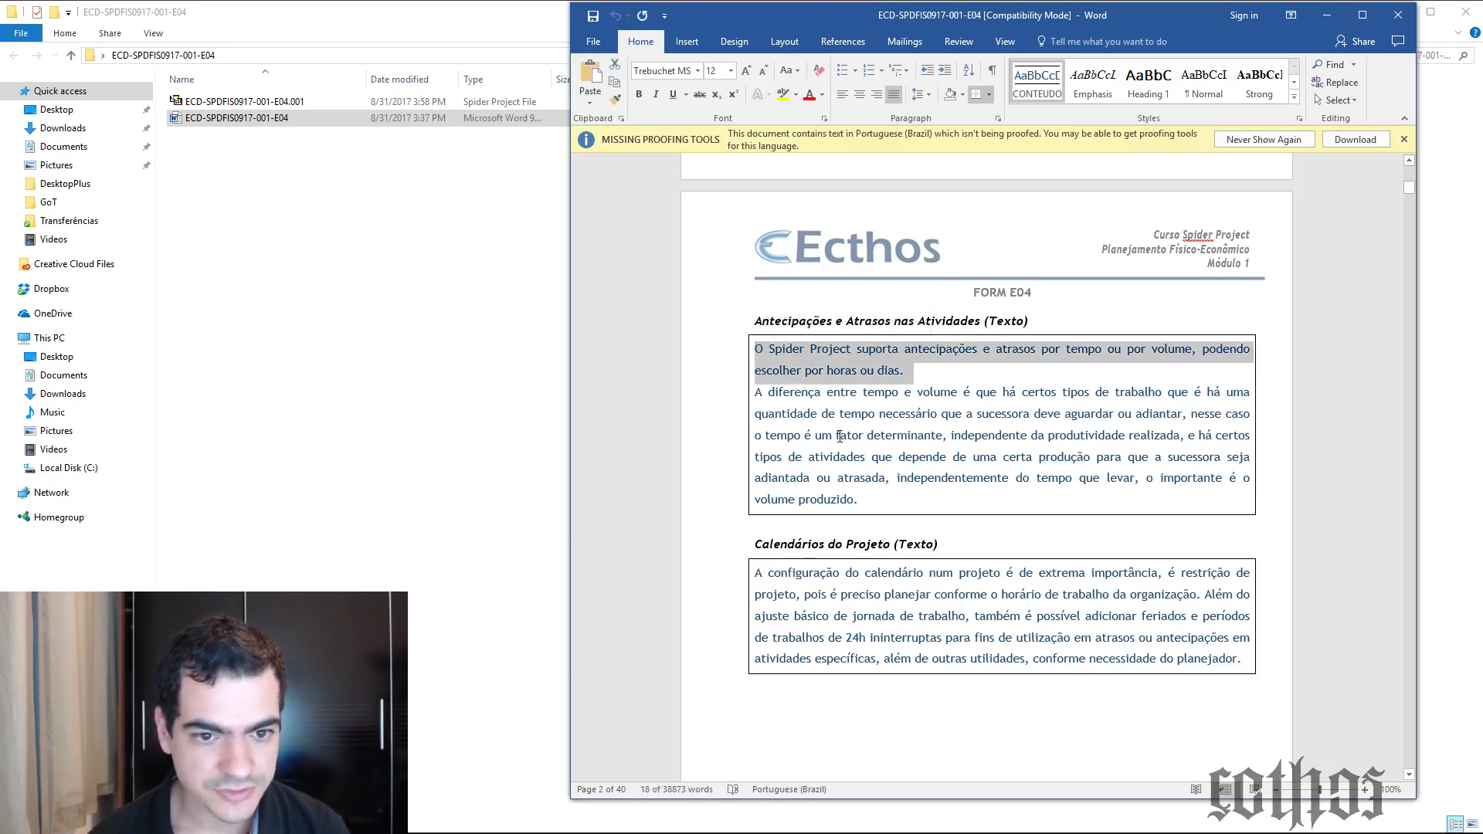
{"action": "left_click", "coordinate": [919, 378]}
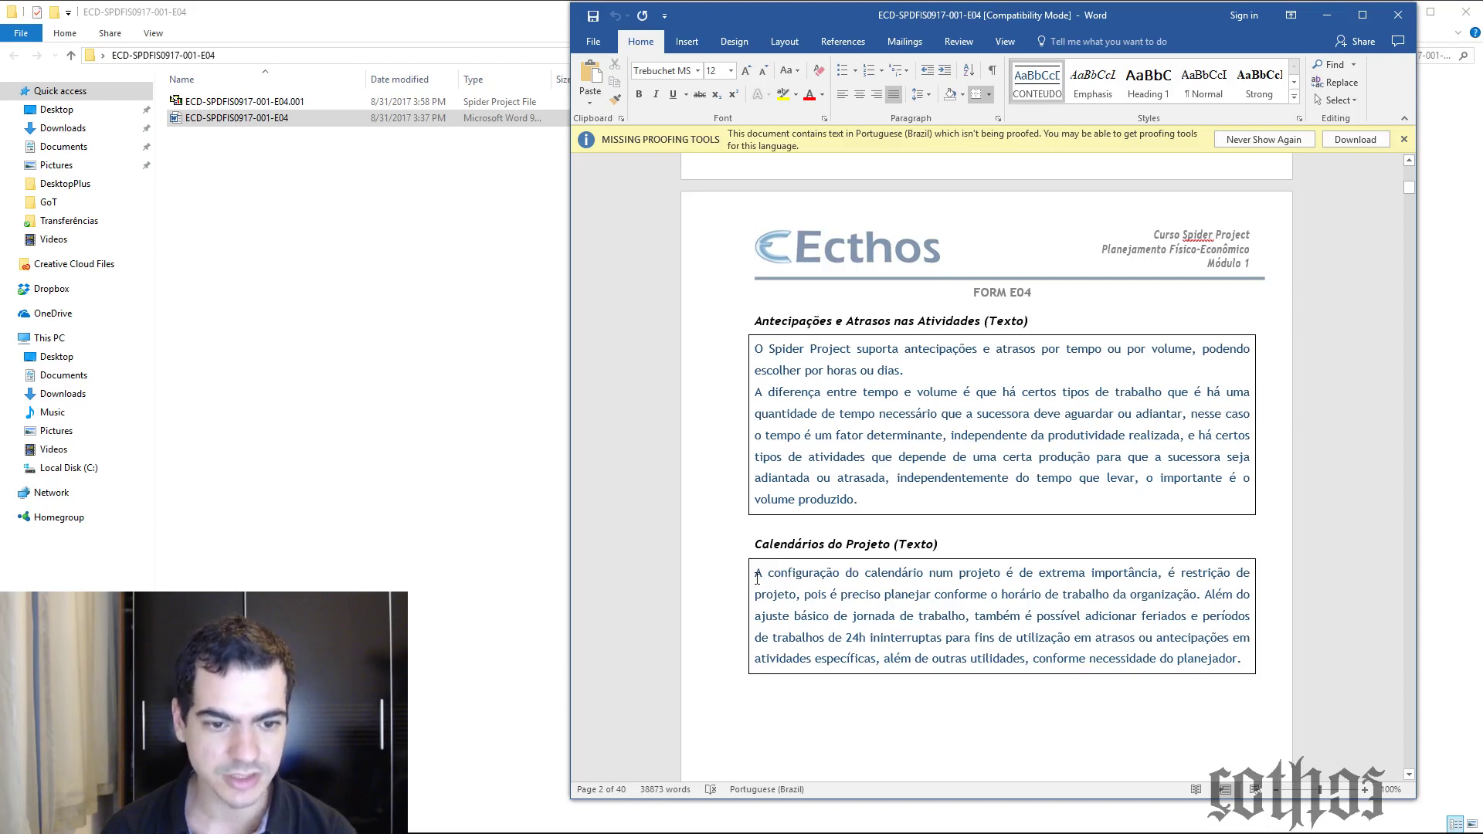
{"action": "left_click_drag", "start_coordinate": [754, 576], "coordinate": [1242, 656]}
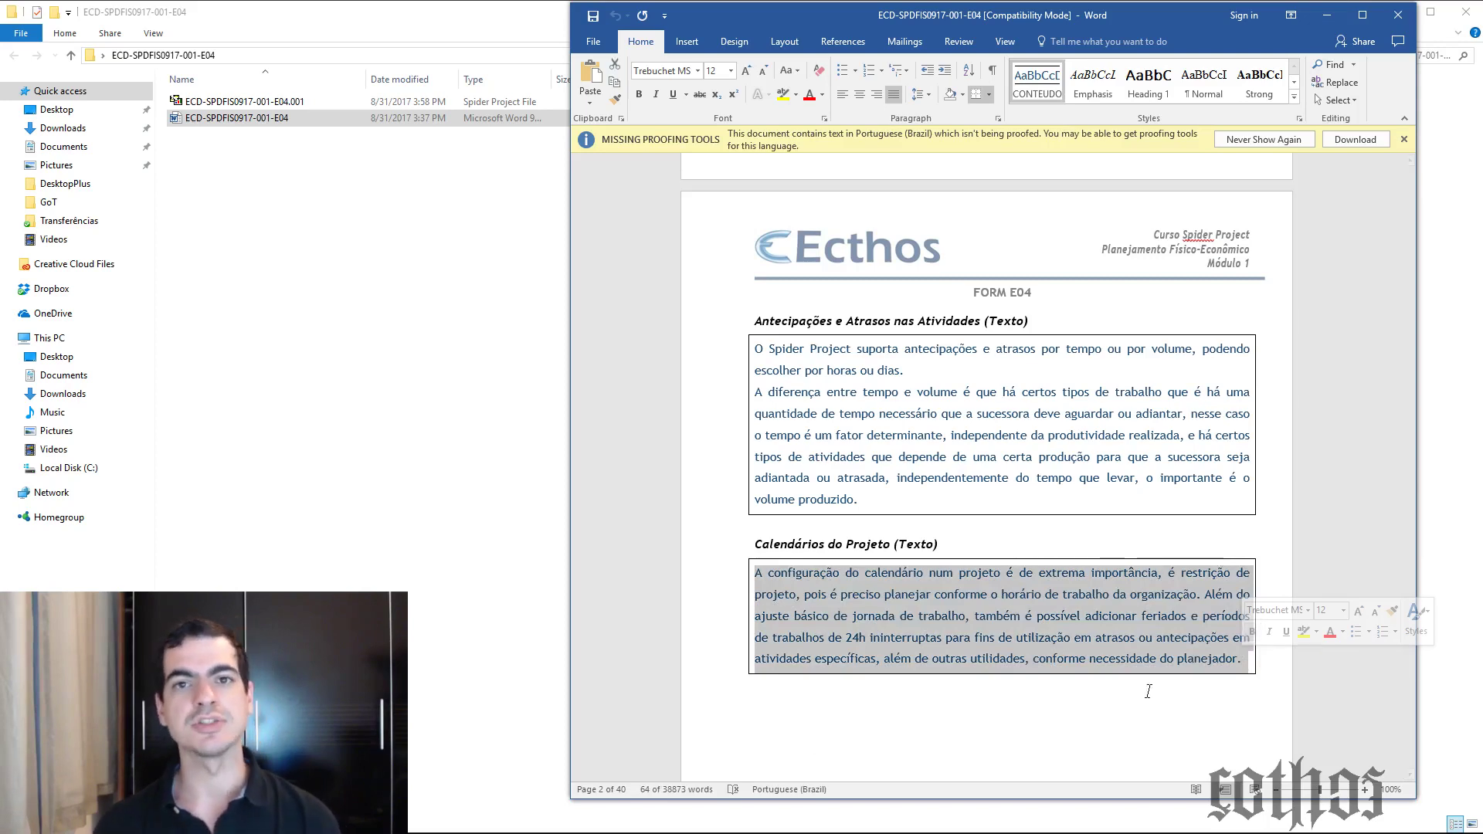
{"action": "left_click", "coordinate": [1055, 523]}
Skim the Cronograma do Projeto answer and the Arquivo LOG section through to the document's end, and close the document
{"action": "scroll", "coordinate": [1055, 523], "scroll_direction": "down", "scroll_amount": 15}
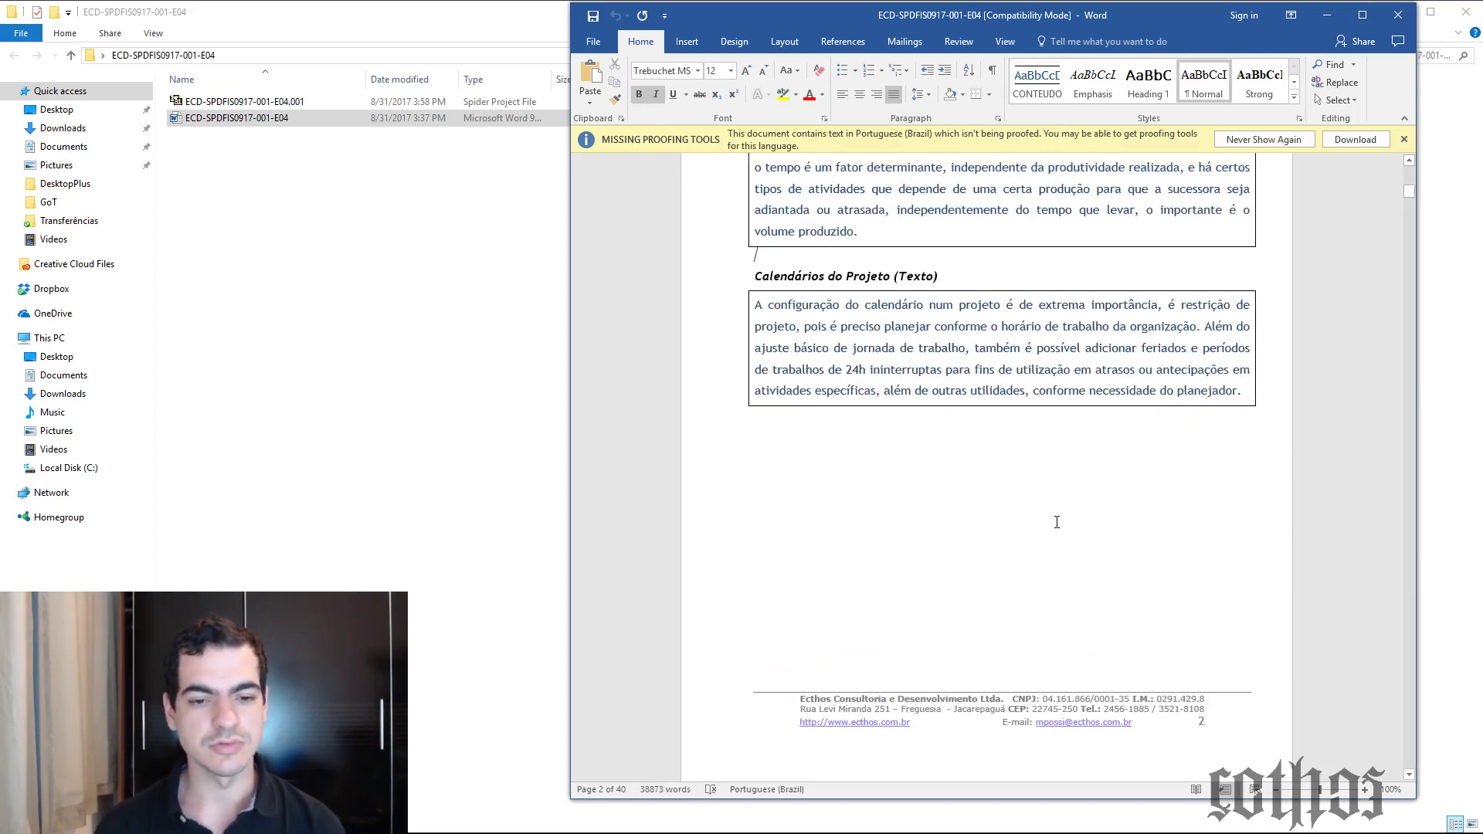
{"action": "scroll", "coordinate": [1055, 523], "scroll_direction": "down", "scroll_amount": 12}
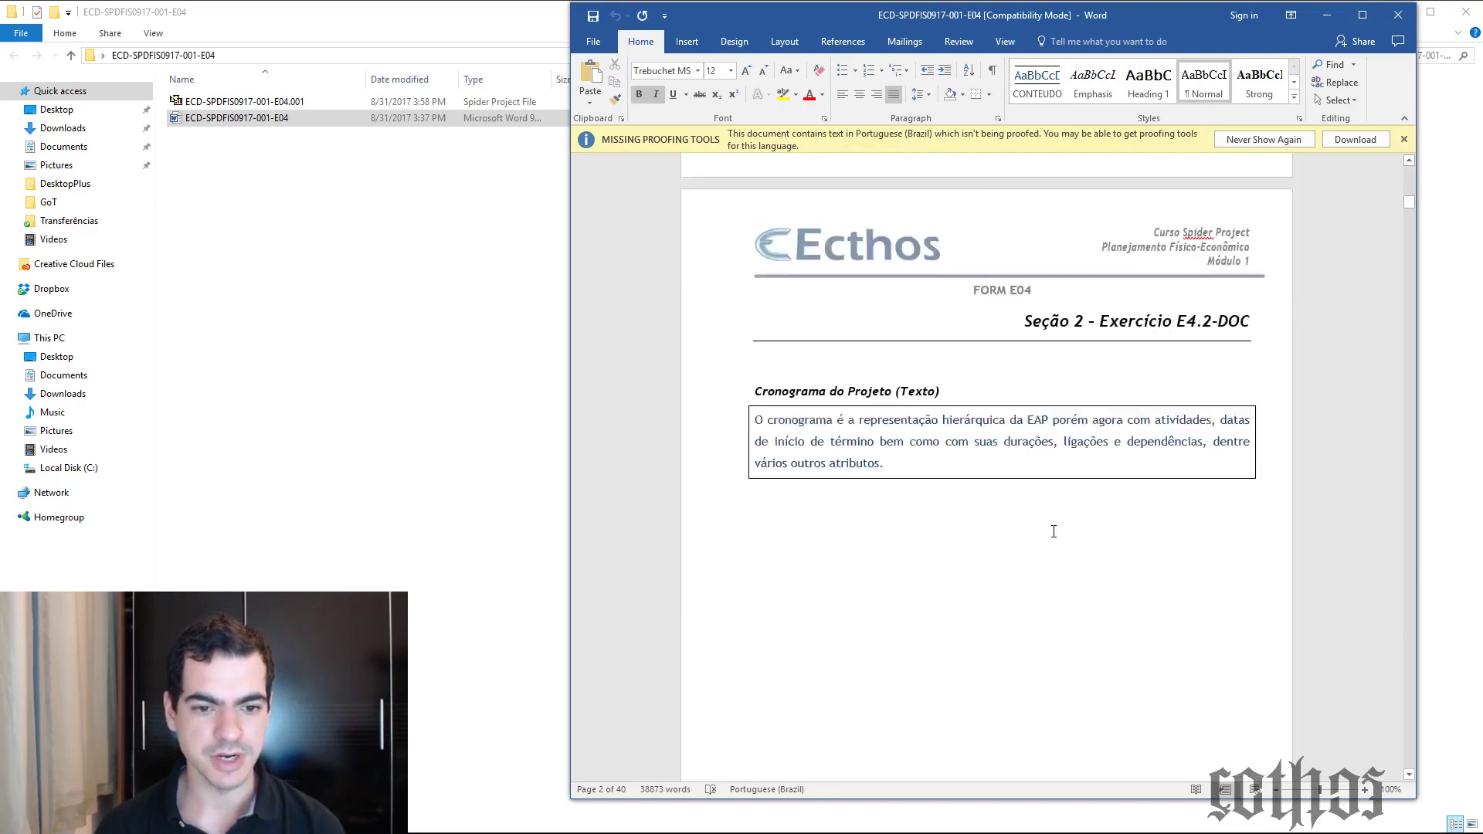
{"action": "scroll", "coordinate": [1064, 555], "scroll_direction": "down", "scroll_amount": 12}
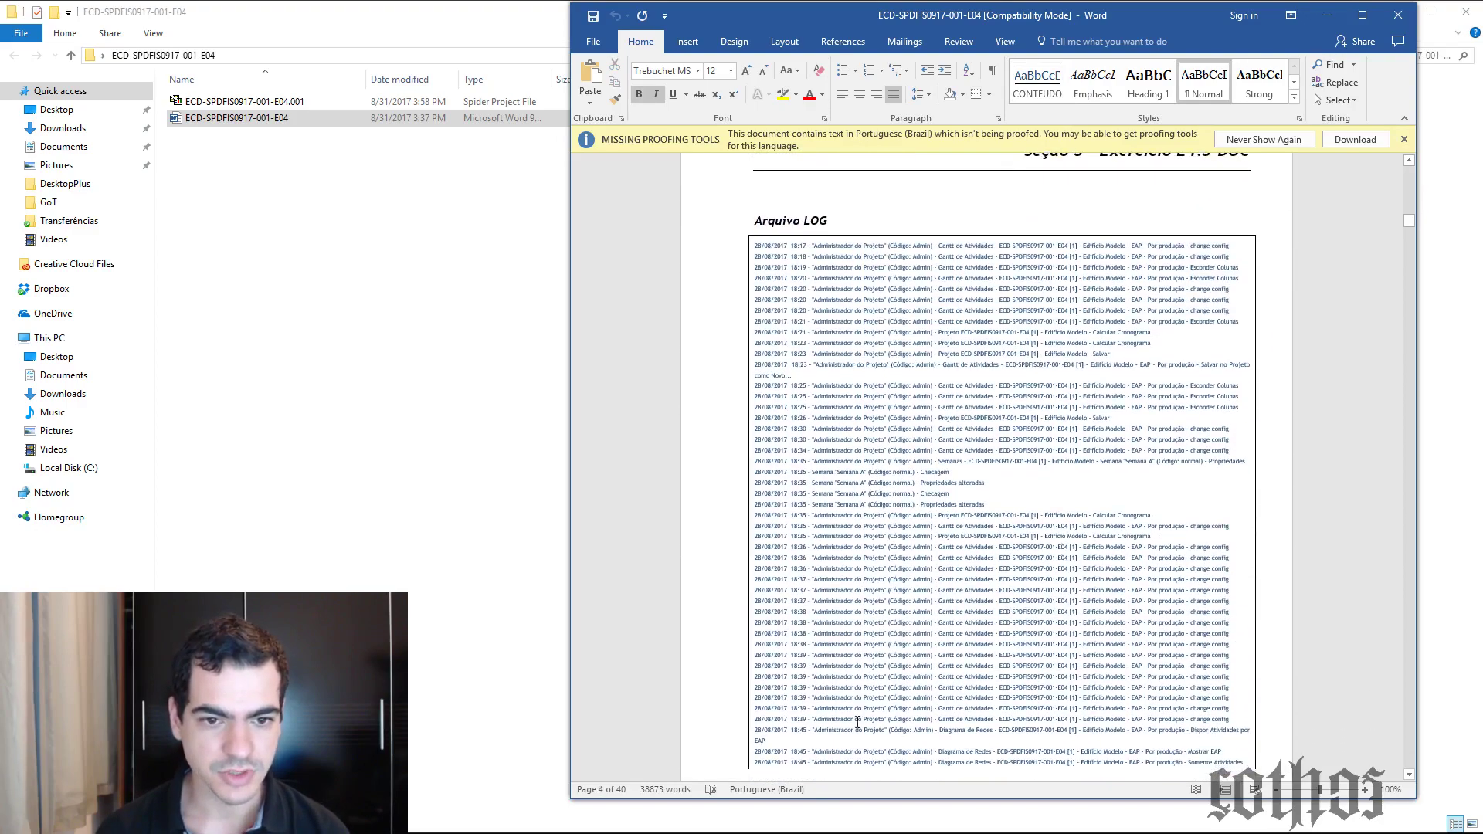
{"action": "scroll", "coordinate": [983, 260], "scroll_direction": "down", "scroll_amount": 12}
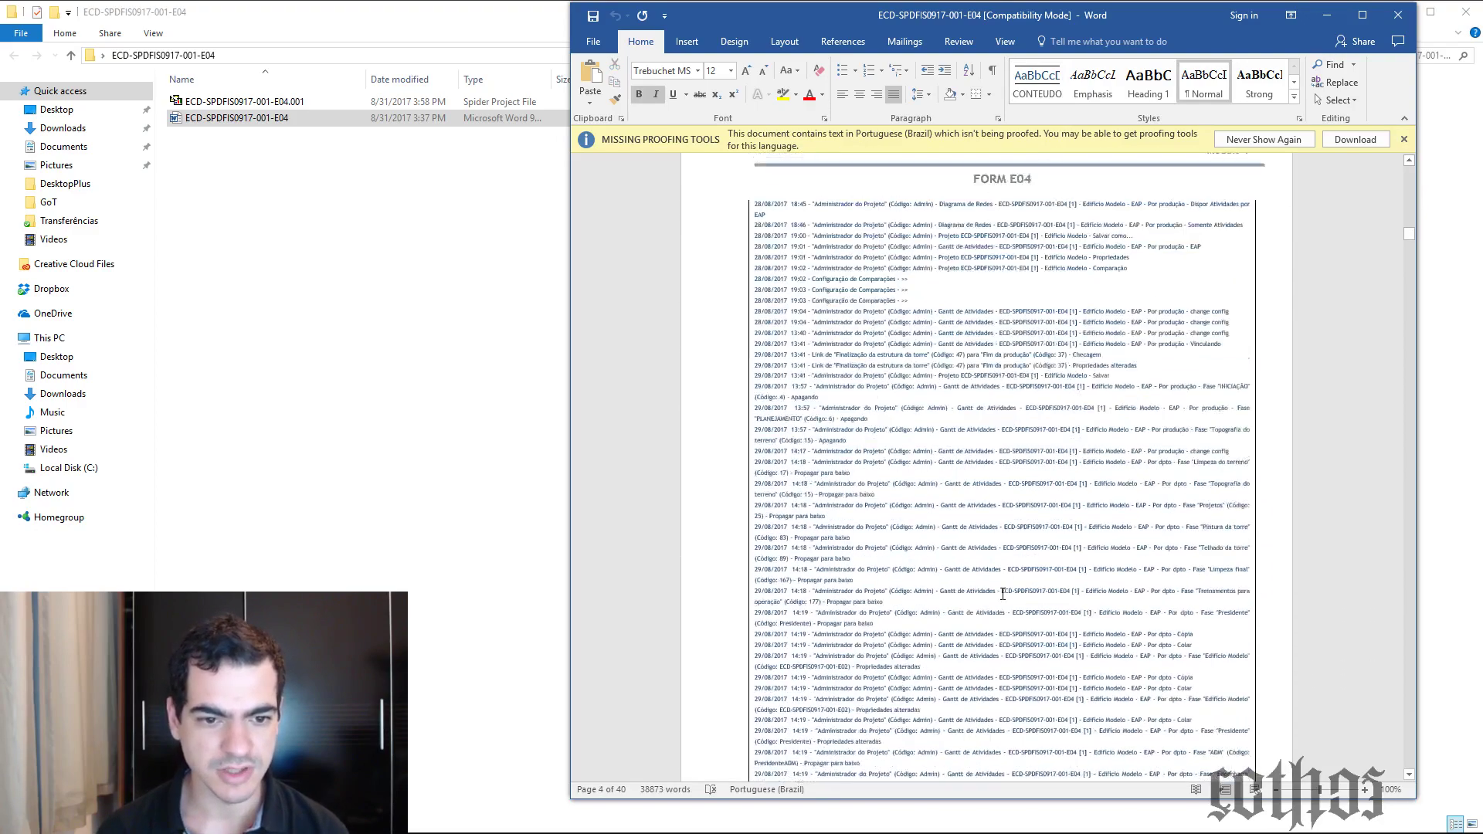
{"action": "scroll", "coordinate": [1019, 580], "scroll_direction": "down", "scroll_amount": 3}
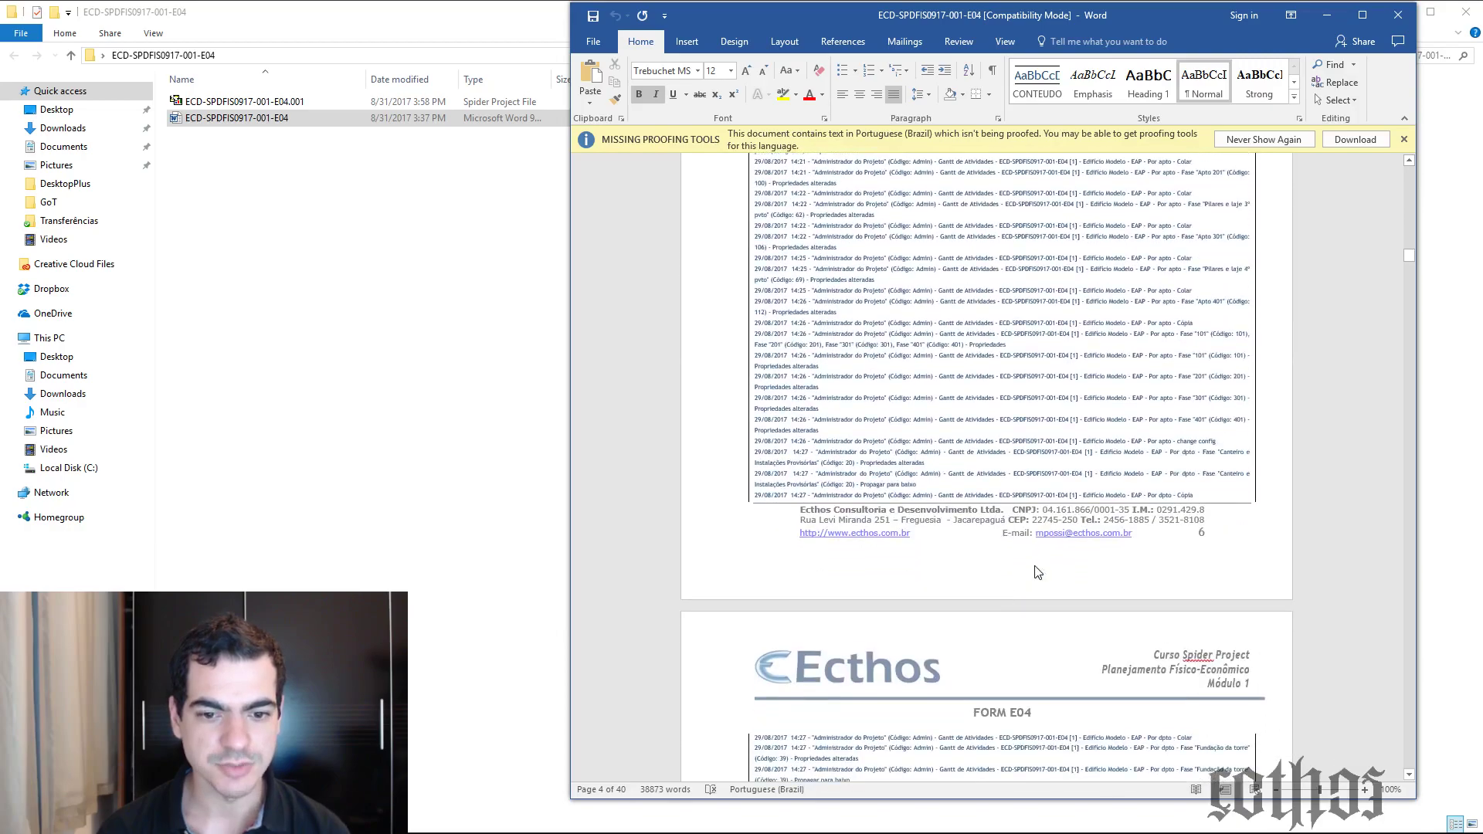
{"action": "scroll", "coordinate": [1036, 402], "scroll_direction": "down", "scroll_amount": 9}
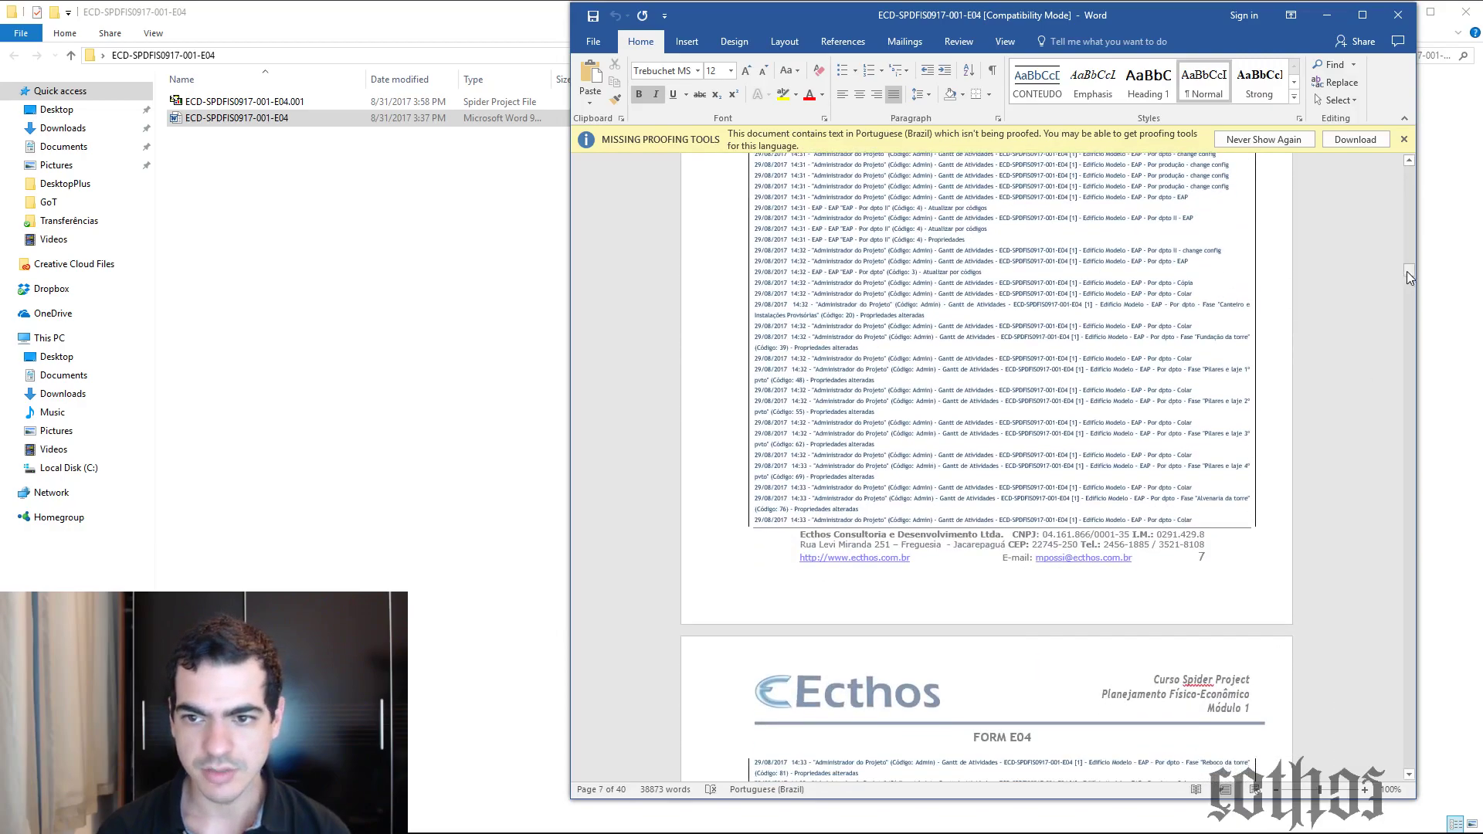
{"action": "left_click_drag", "start_coordinate": [1406, 271], "coordinate": [1412, 769]}
{"action": "left_click", "coordinate": [1397, 14]}
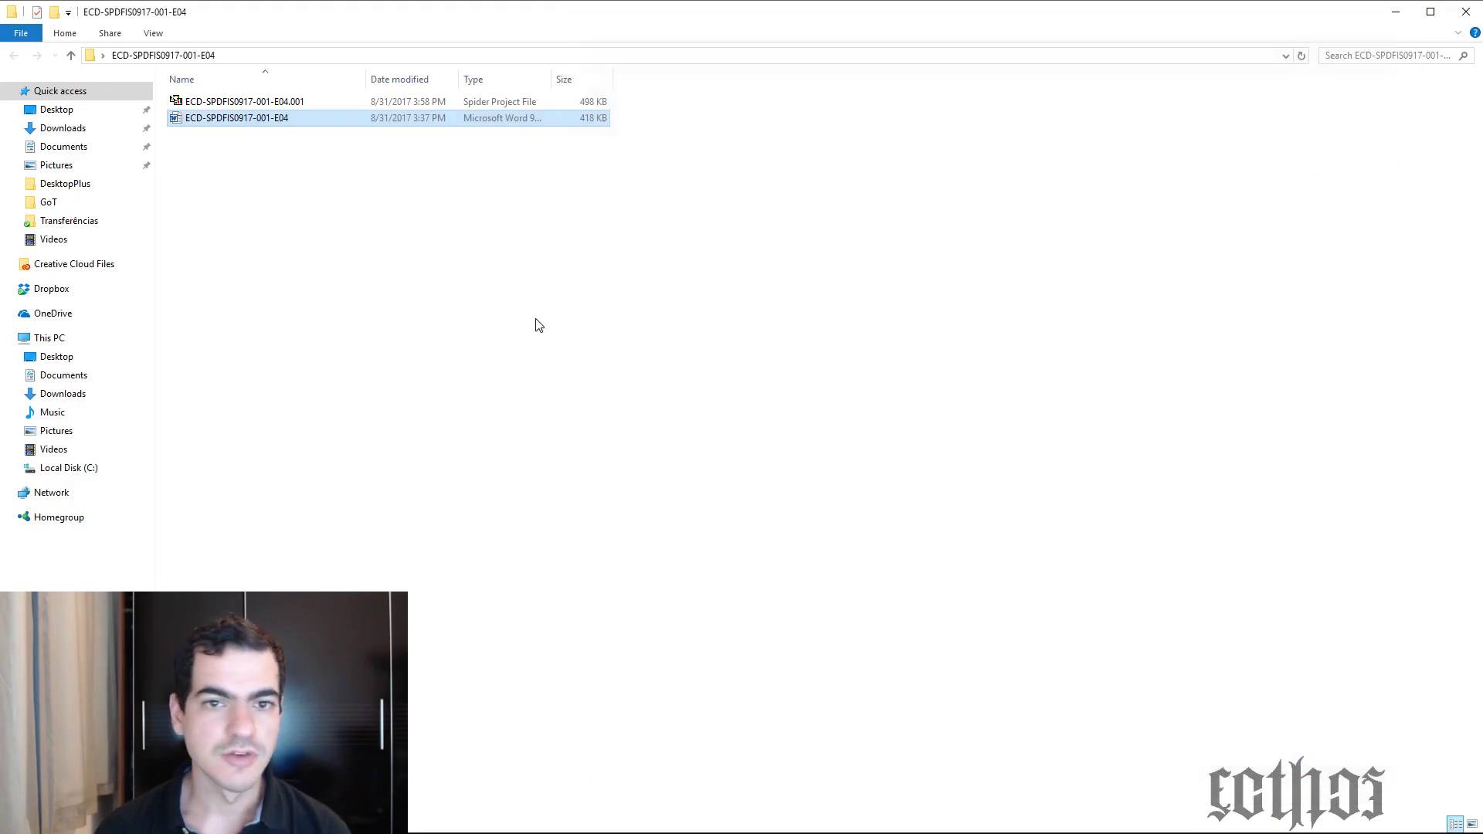
Open the ECD-SPDFIS0917-001-E04.001 file in Spider Project and resize its Gantt window to fit both the table and the chart
{"action": "double_click", "coordinate": [241, 103]}
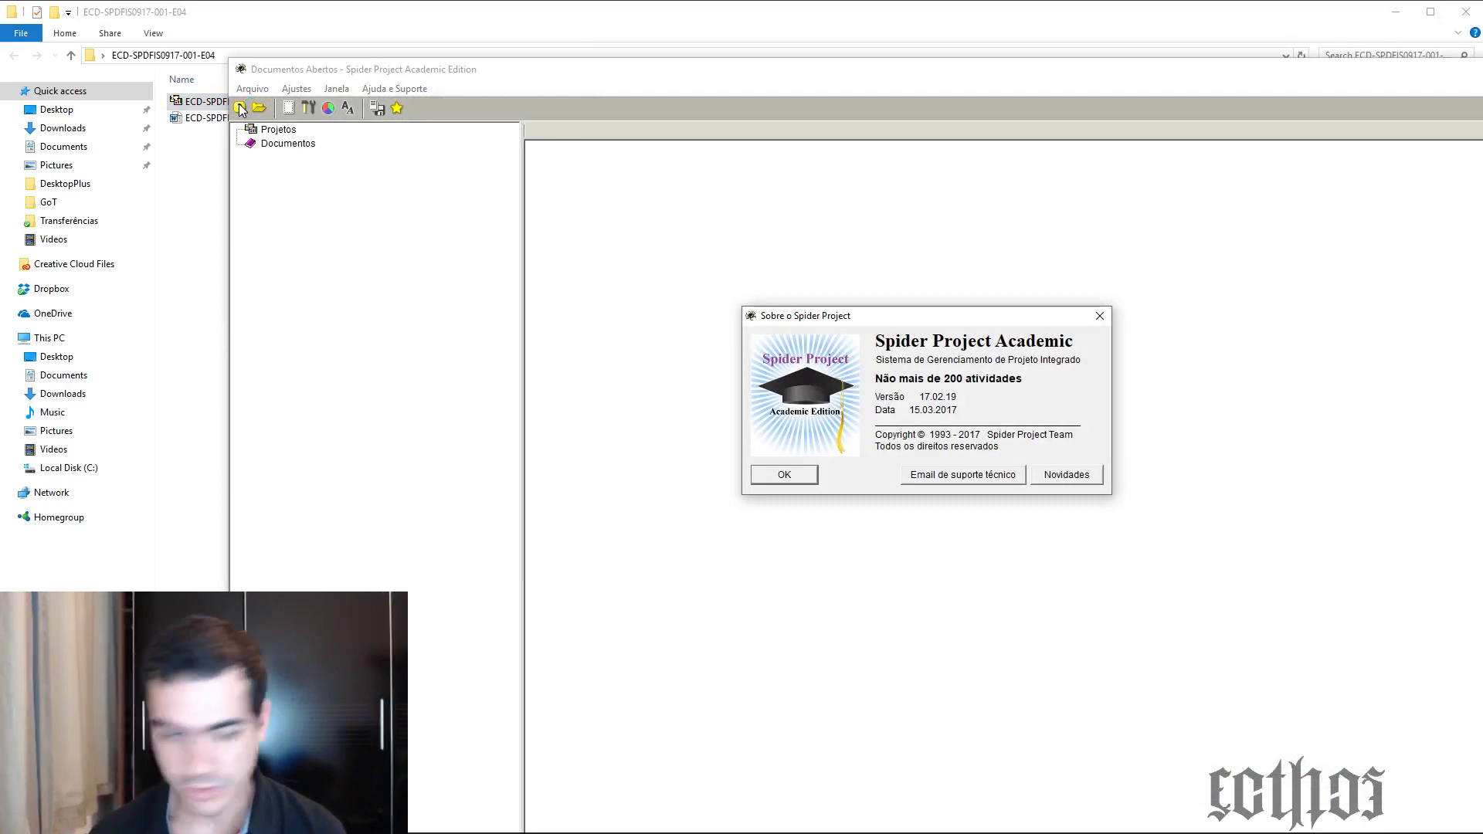
{"action": "left_click", "coordinate": [759, 477]}
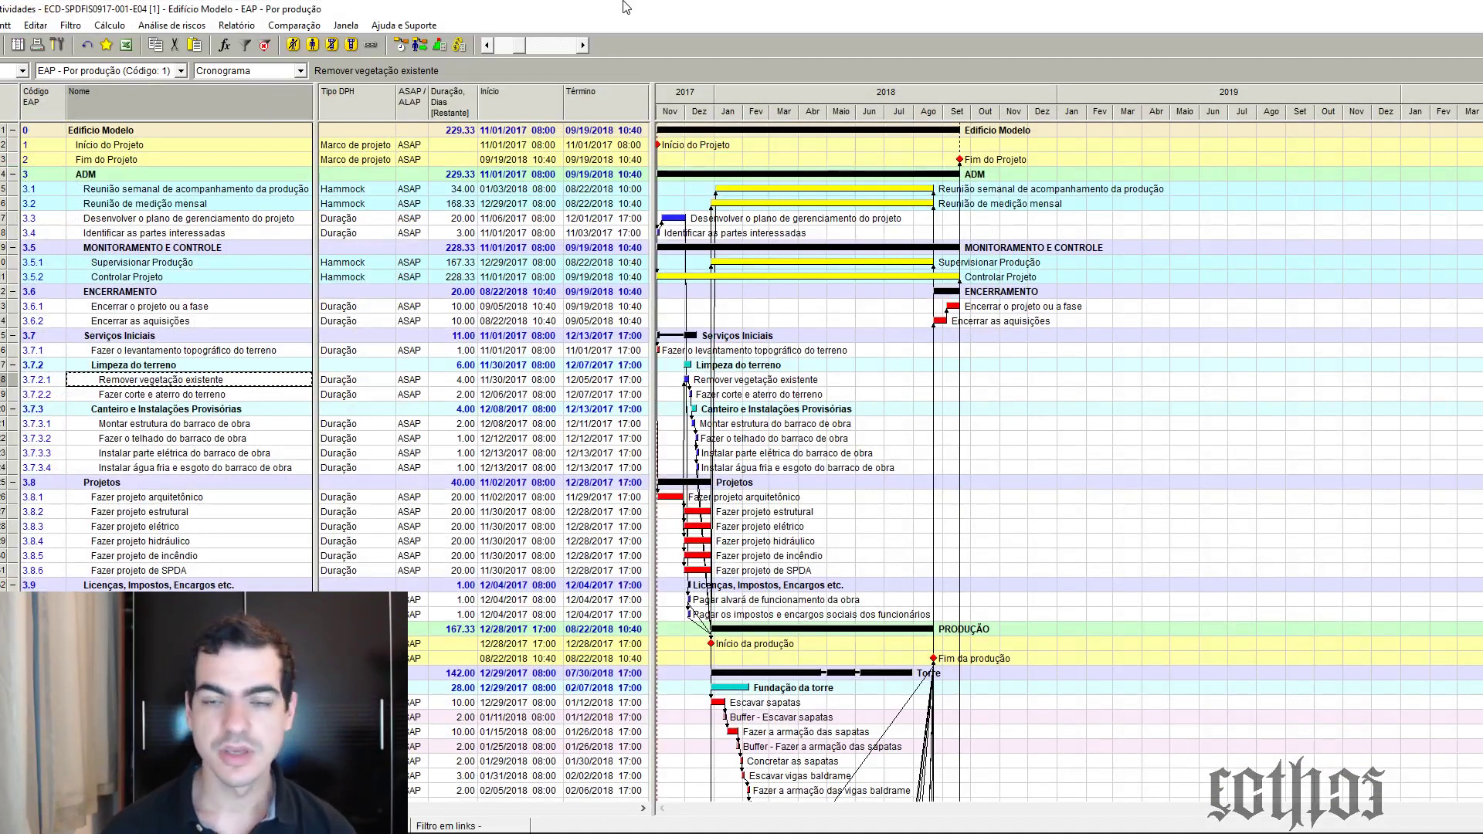
{"action": "double_click", "coordinate": [1071, 10]}
{"action": "left_click_drag", "start_coordinate": [1072, 11], "coordinate": [490, 94]}
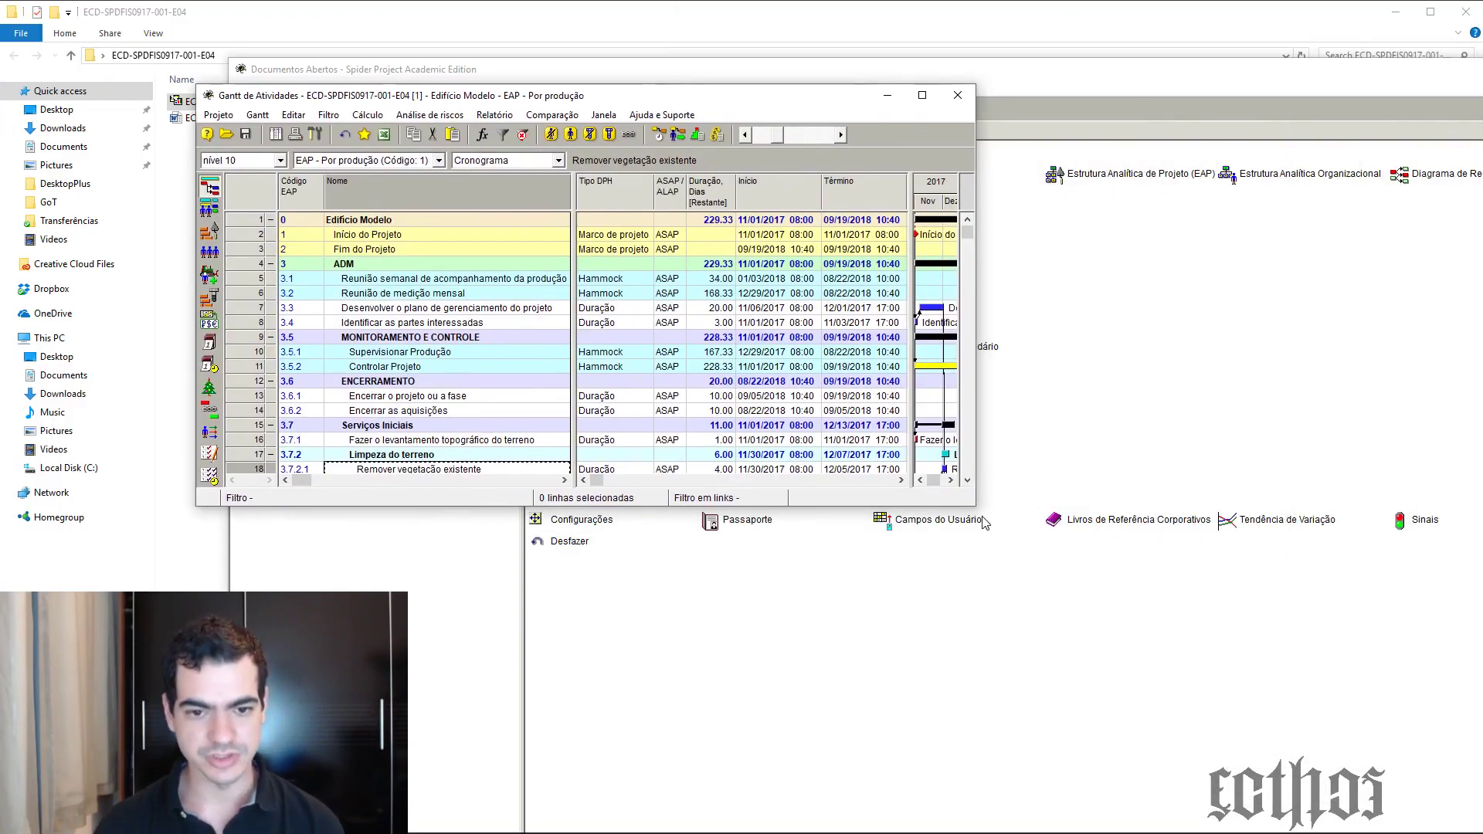
{"action": "left_click_drag", "start_coordinate": [974, 507], "coordinate": [1482, 754]}
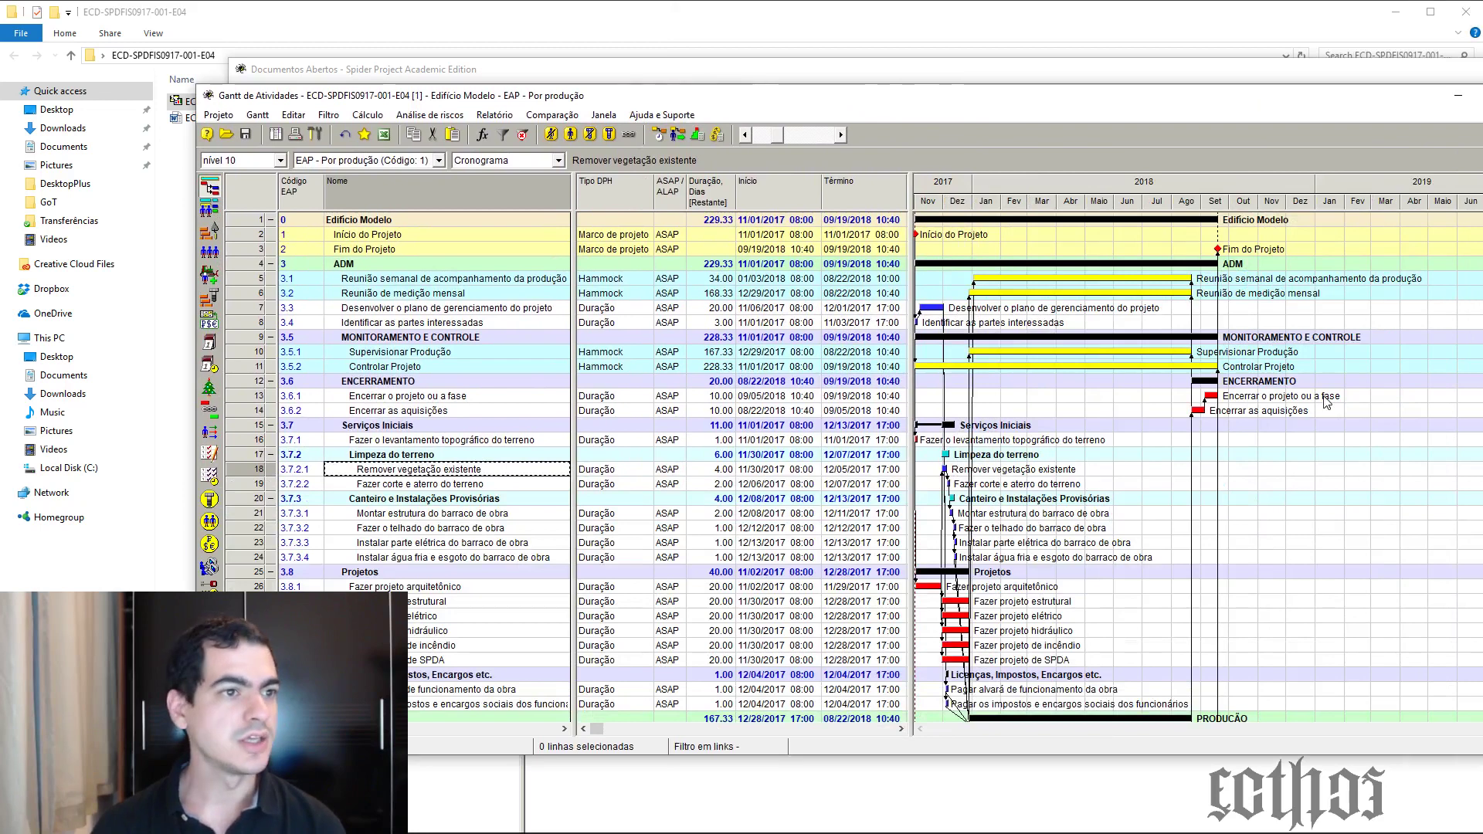
Switch to Chrome and open the forum discussion linked in item 6 of the student's comments in a new tab
{"action": "key", "text": "alt+Tab"}
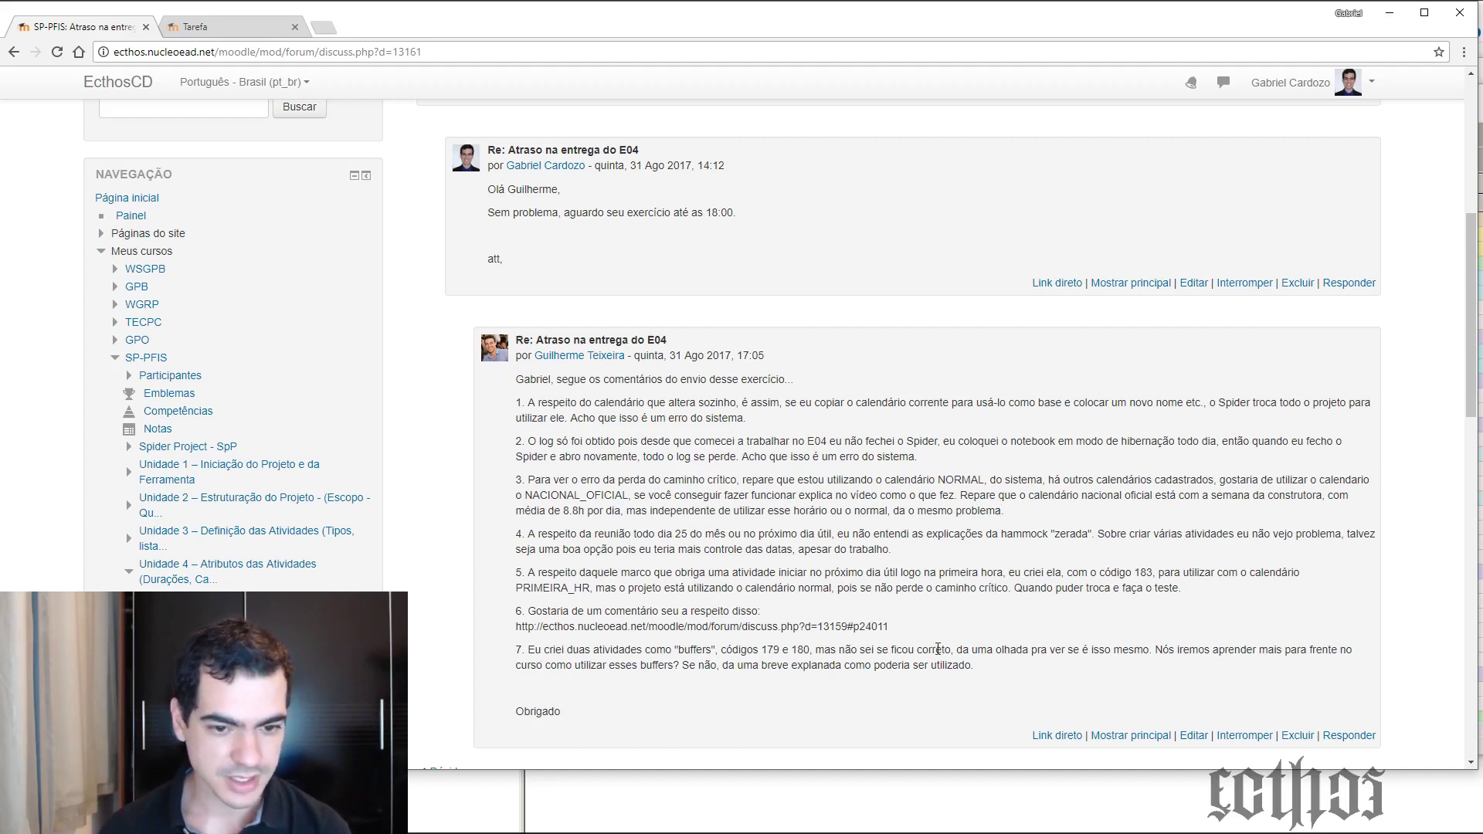
{"action": "left_click_drag", "start_coordinate": [904, 627], "coordinate": [327, 32]}
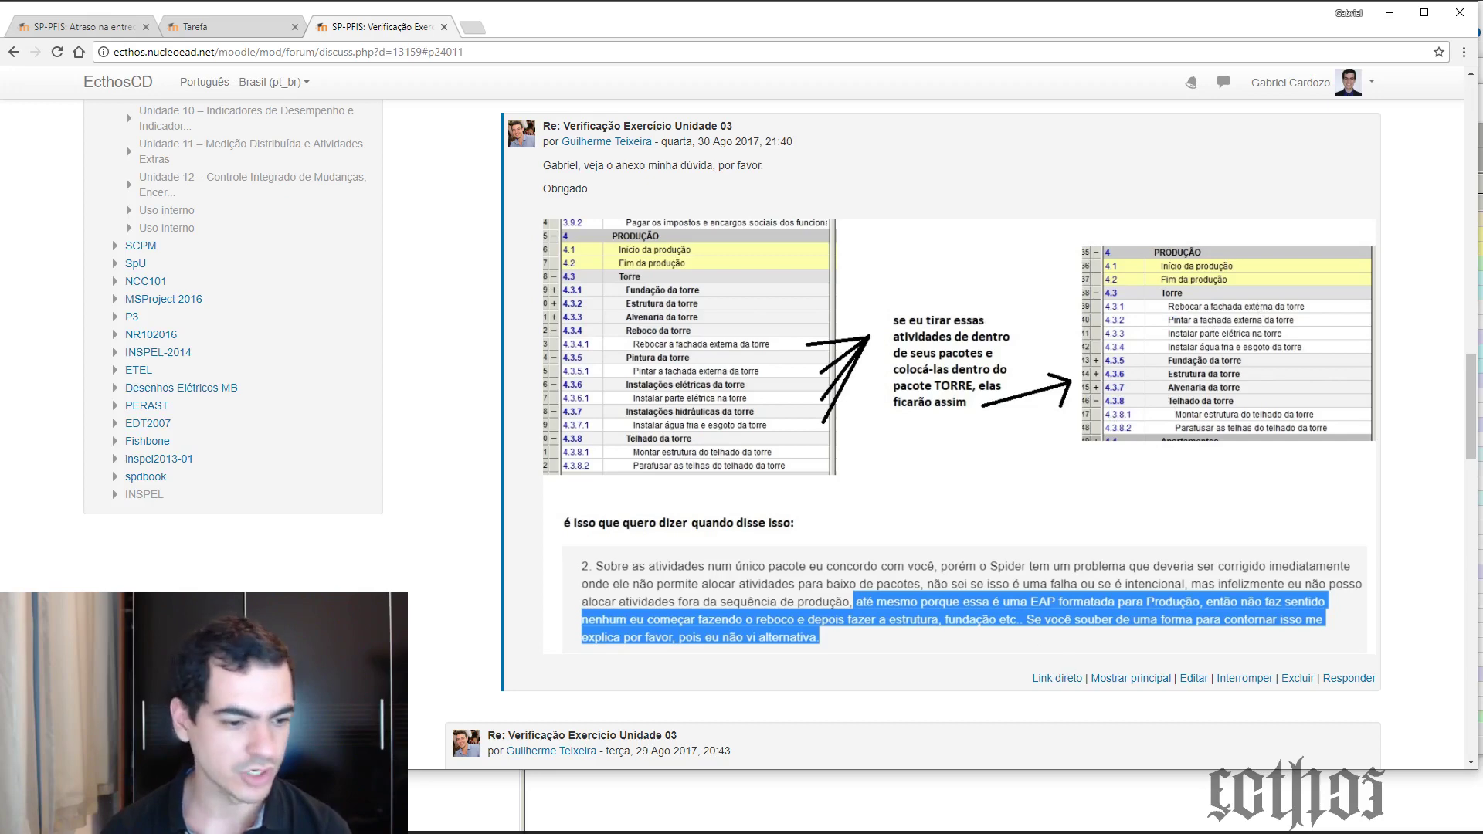
Return to Spider Project, show the Gantt by the ORG - Por apto (Código: 2) structure and collapse it to nível 1
{"action": "left_click", "coordinate": [309, 819]}
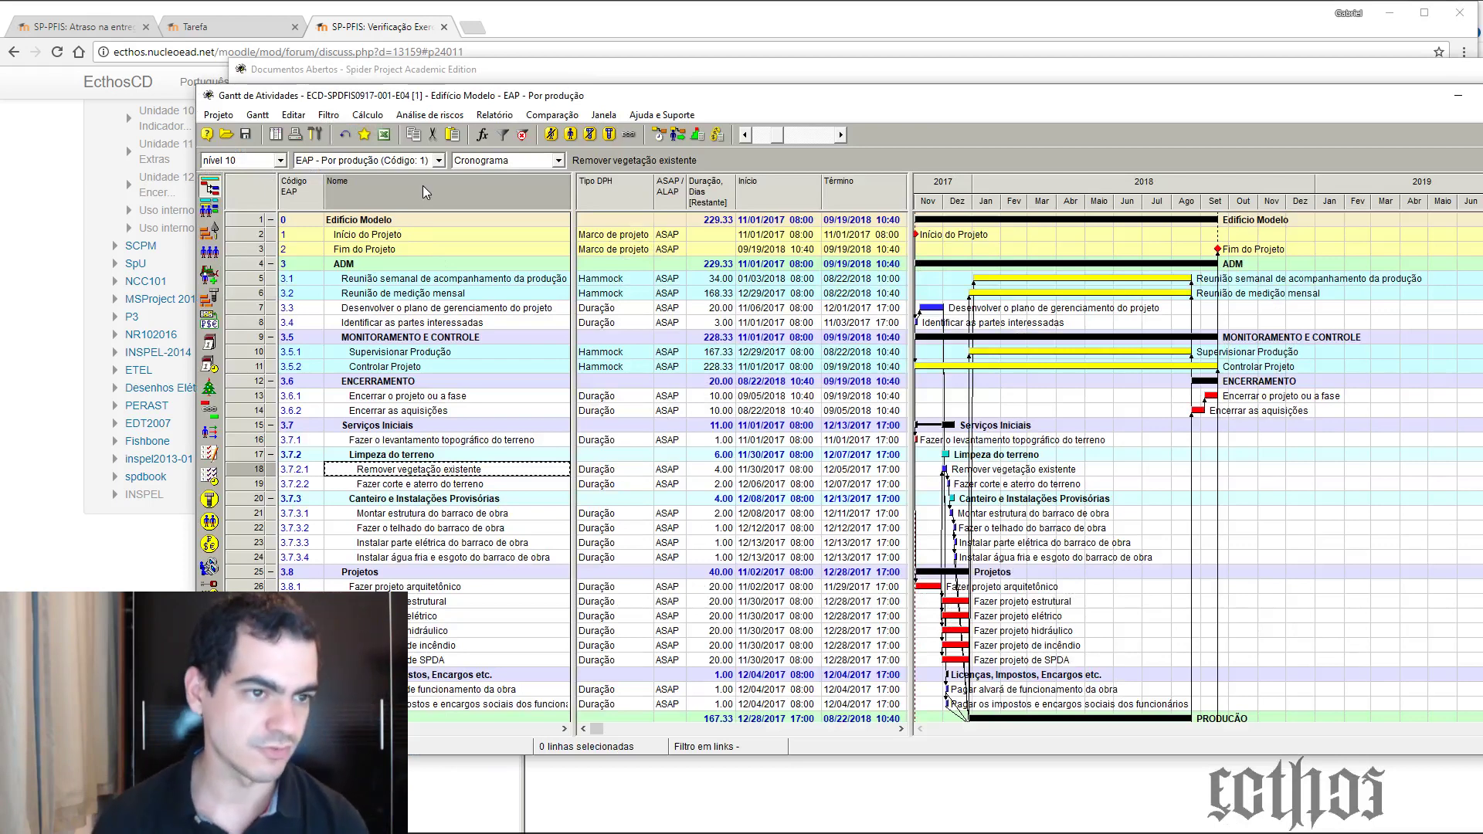
{"action": "left_click", "coordinate": [427, 161]}
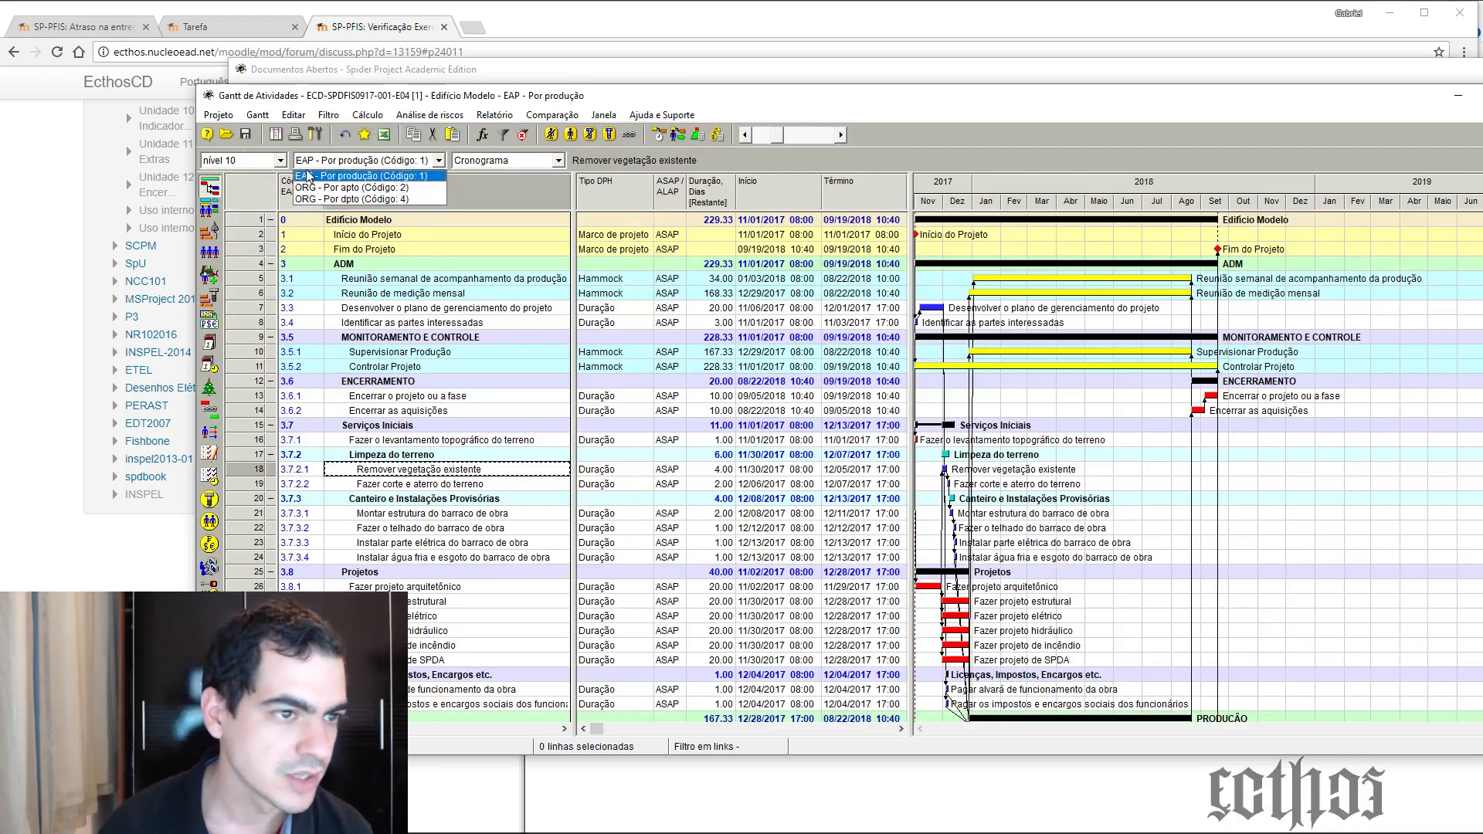
{"action": "left_click", "coordinate": [360, 188]}
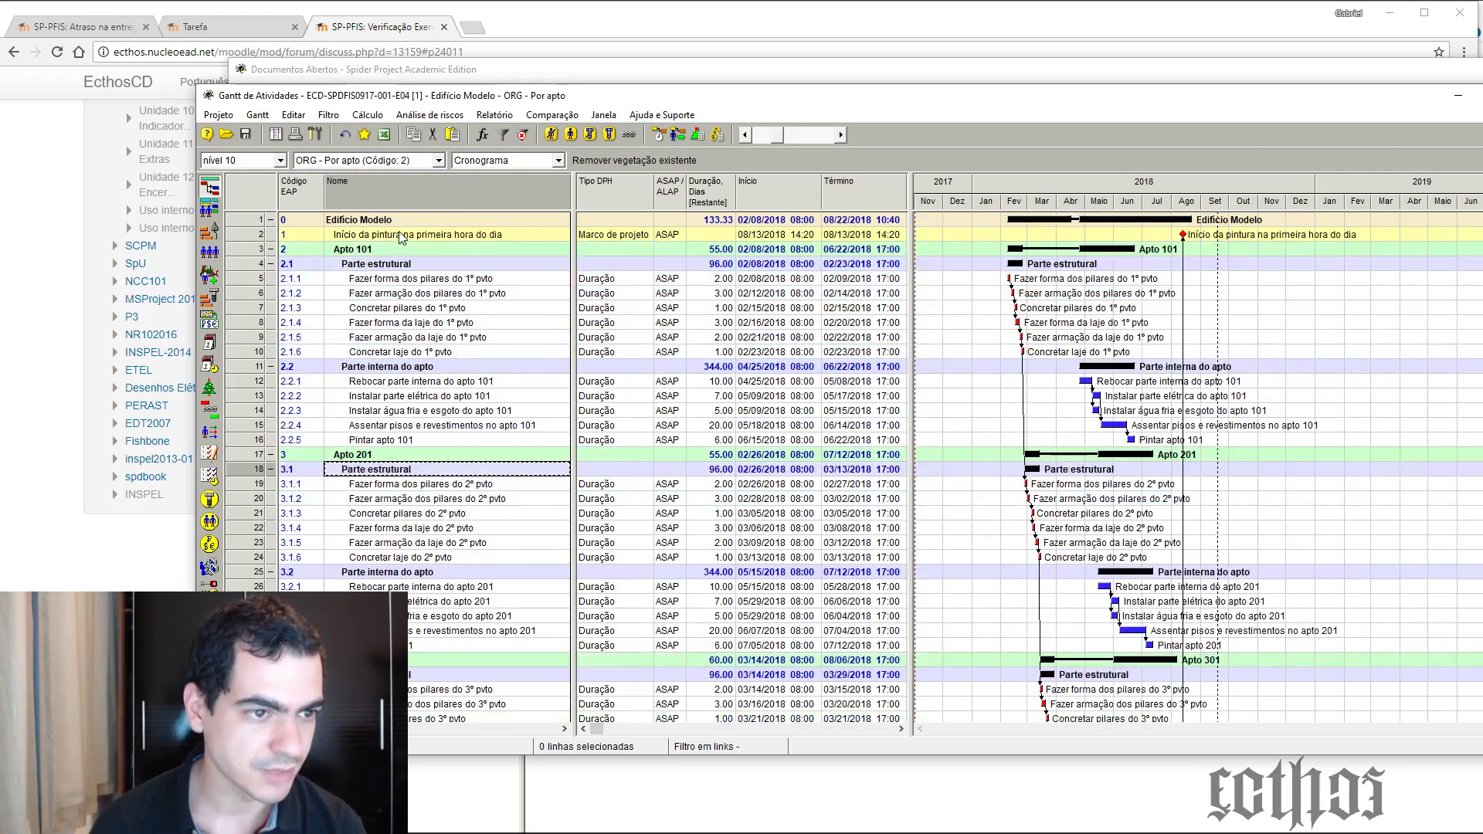
{"action": "left_click", "coordinate": [250, 183]}
{"action": "left_click", "coordinate": [241, 160]}
{"action": "left_click", "coordinate": [239, 179]}
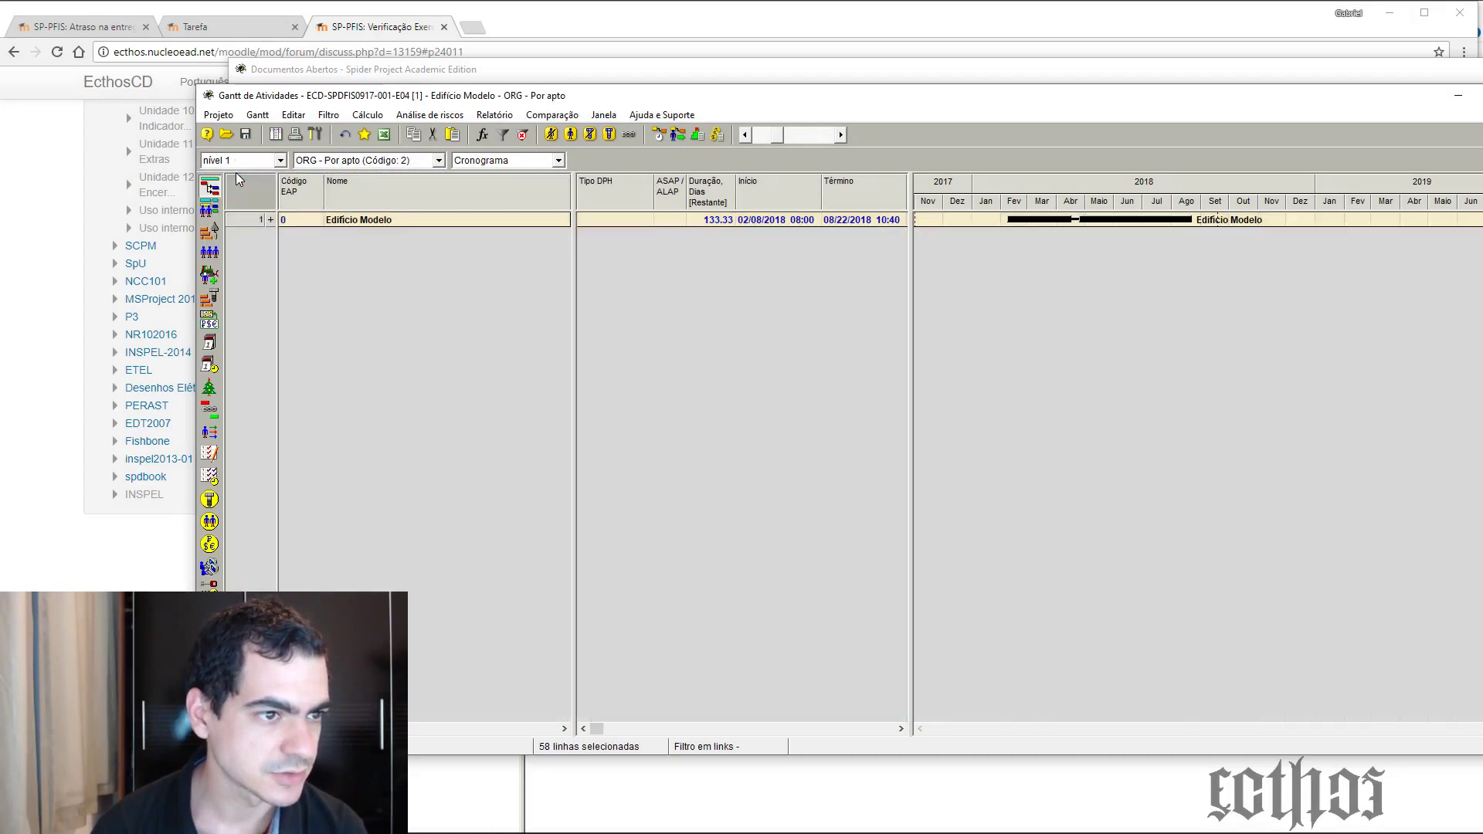
Expand Edifício Modelo and Apto 101, including its Parte estrutural and Parte interna do apto phases
{"action": "left_click", "coordinate": [270, 219]}
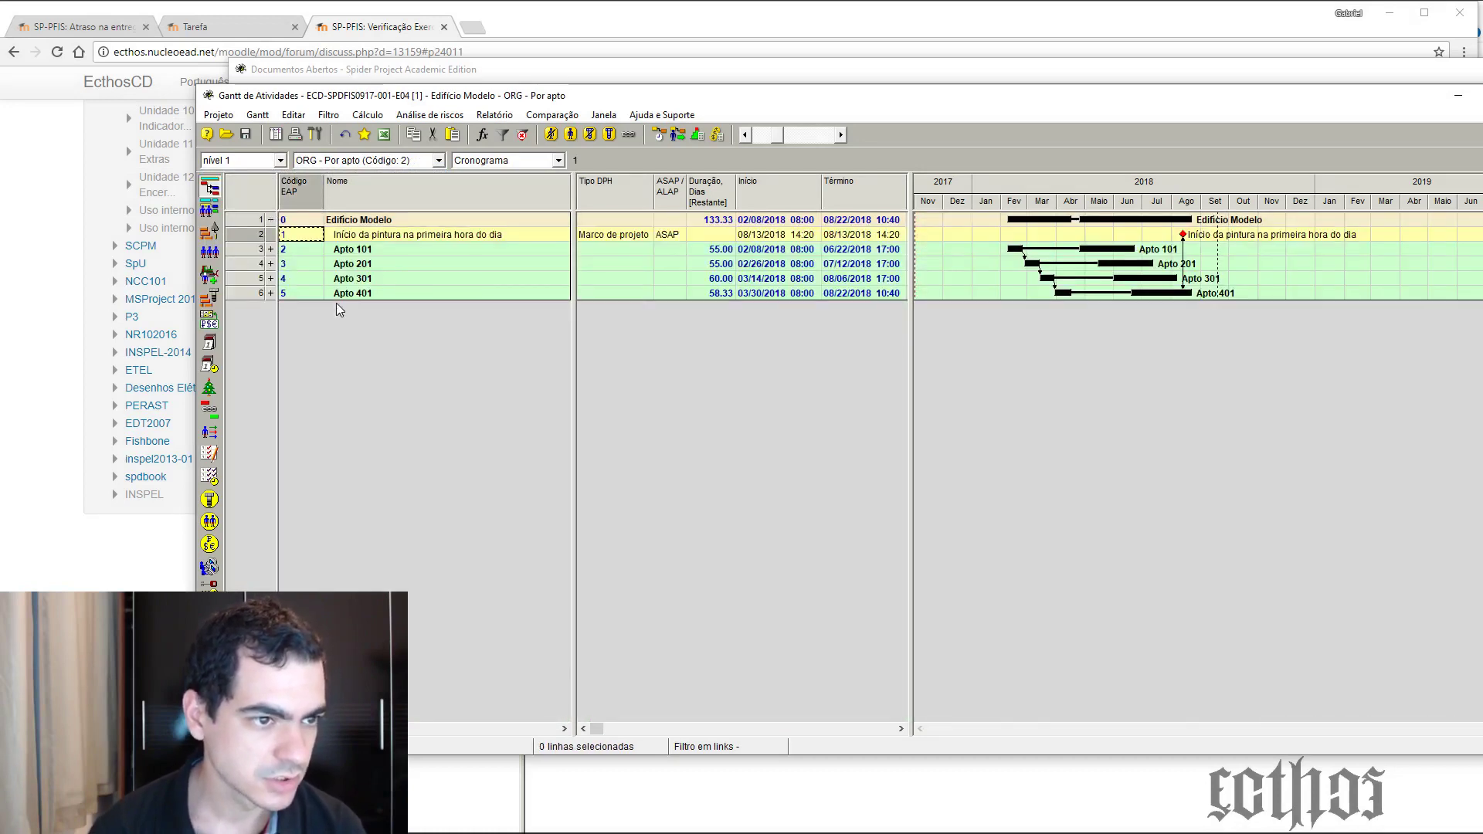
{"action": "left_click", "coordinate": [270, 249]}
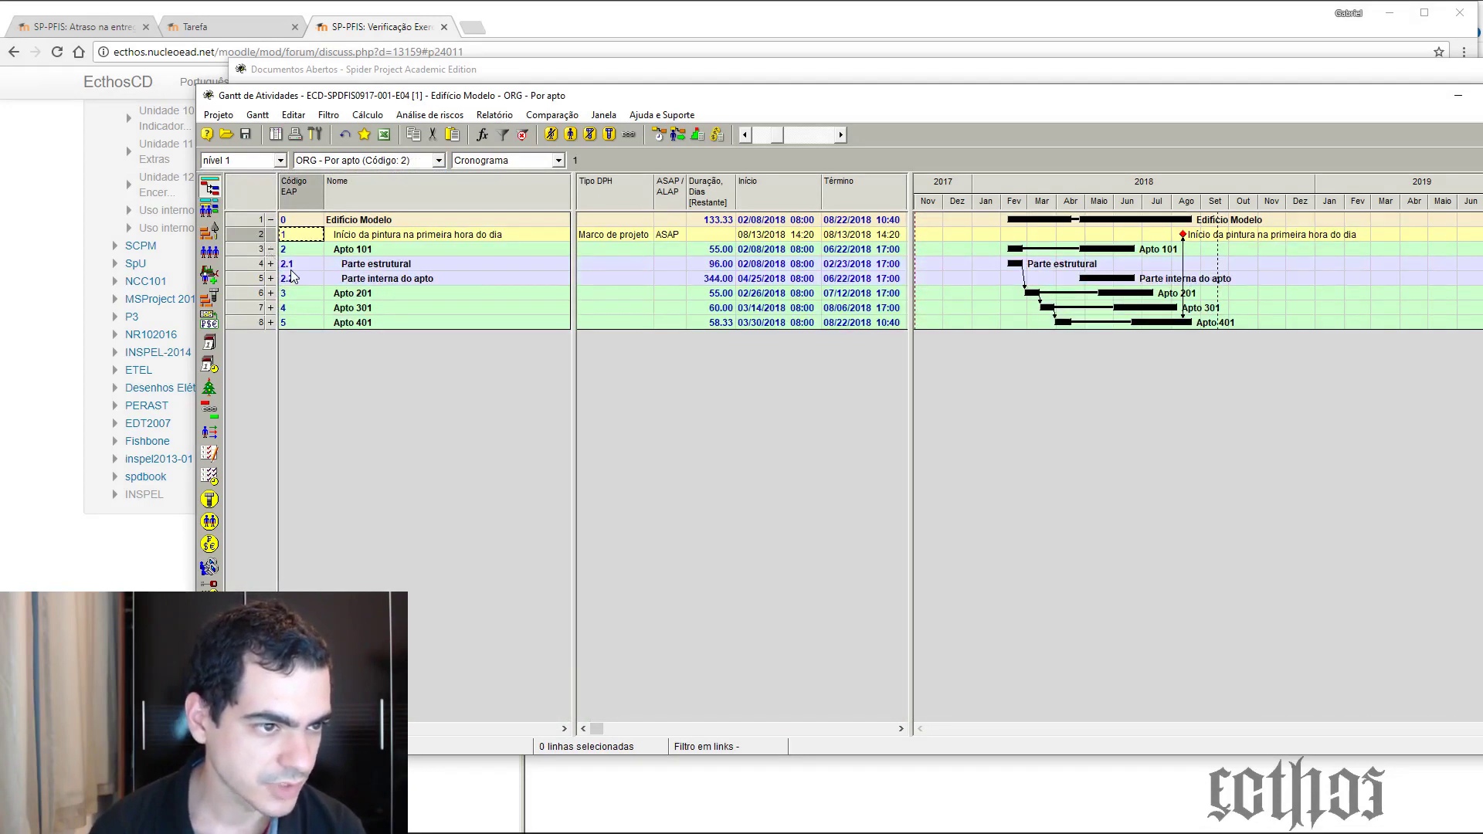
{"action": "left_click", "coordinate": [270, 264]}
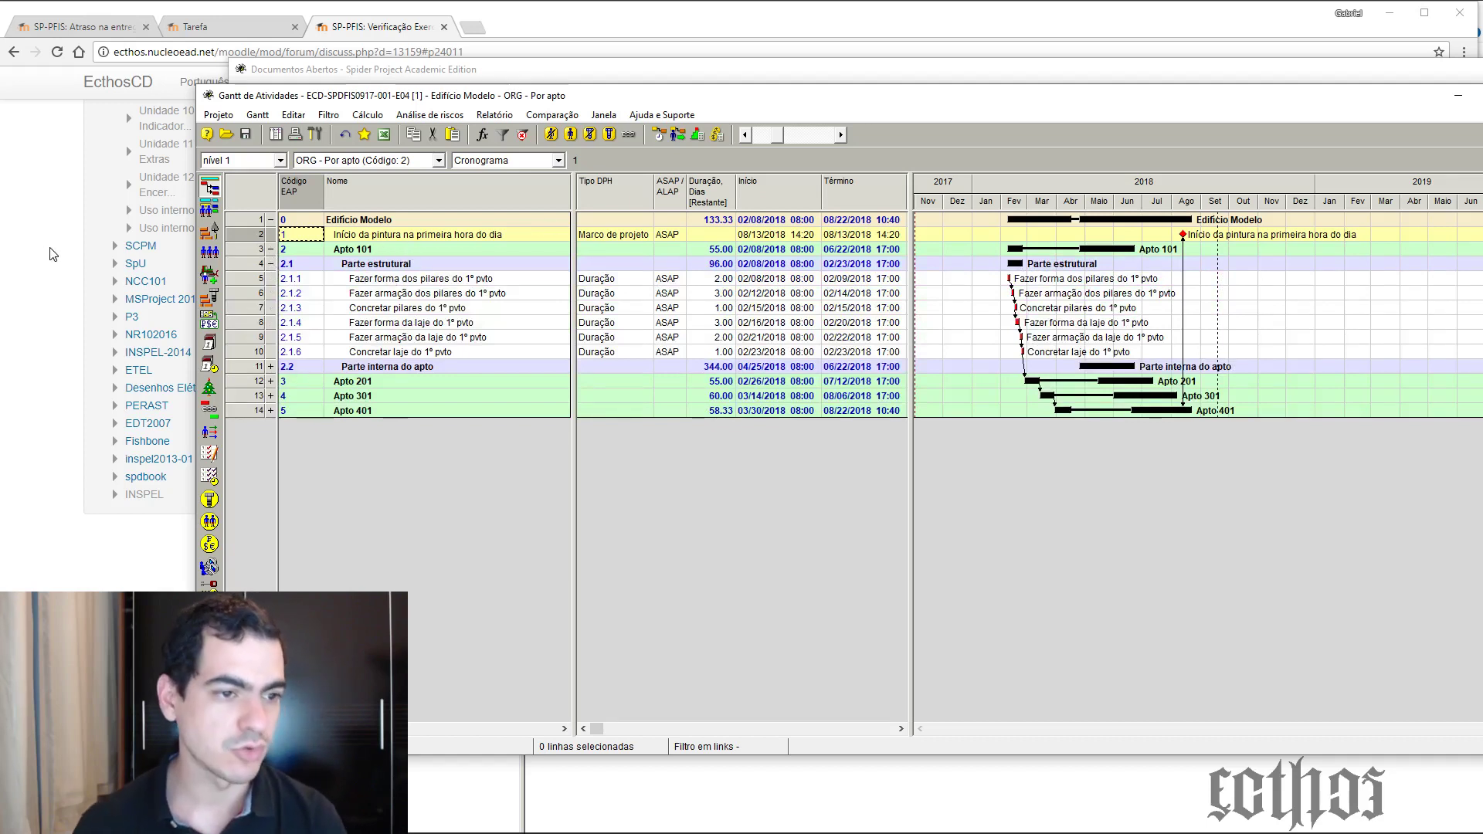
{"action": "left_click", "coordinate": [270, 366]}
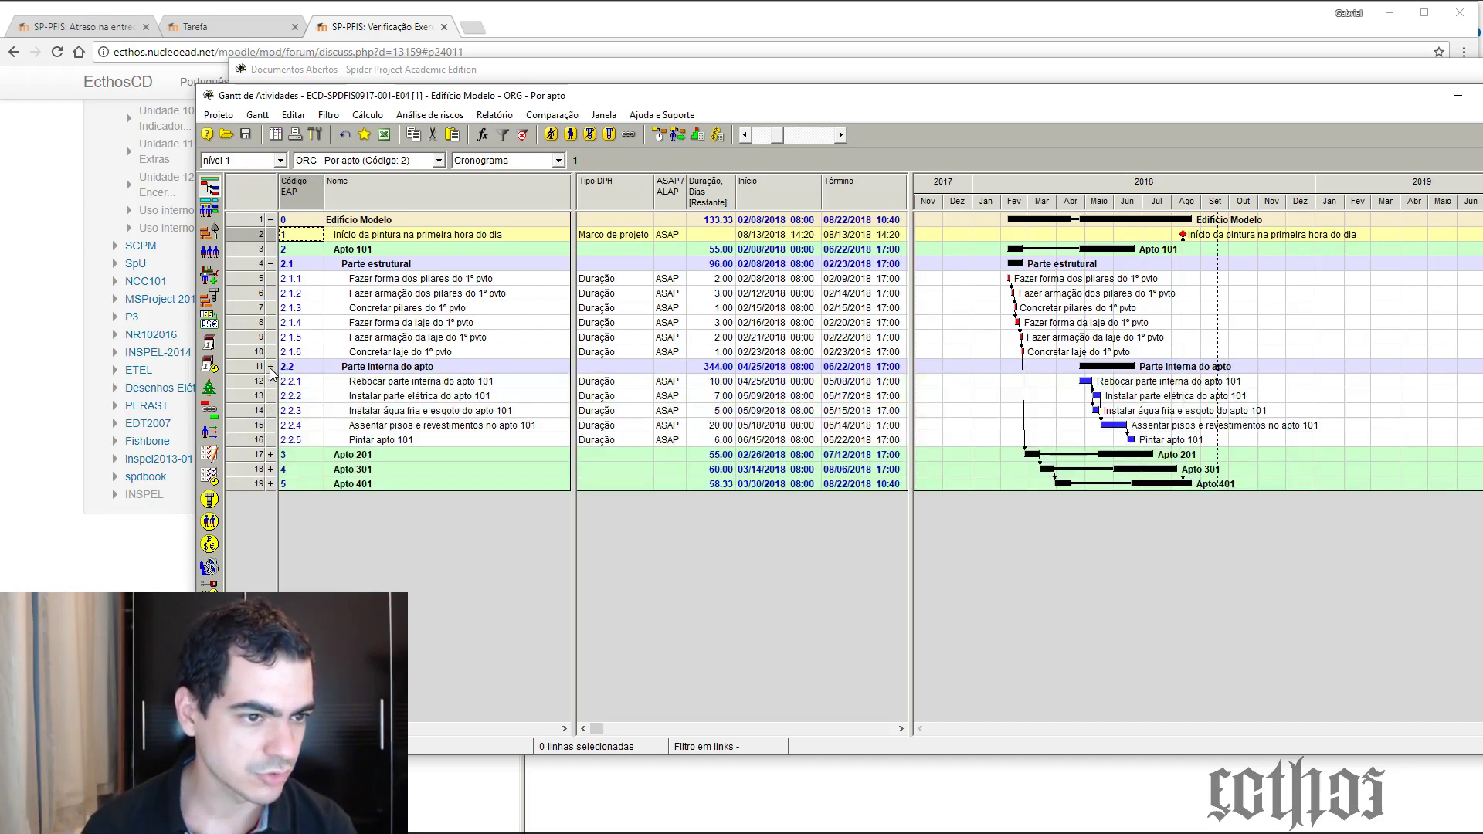
Expand Apto 201 with both its subphases, and Apto 301 with its Parte estrutural phase, to inspect their activities
{"action": "left_click", "coordinate": [270, 454]}
{"action": "left_click", "coordinate": [270, 483]}
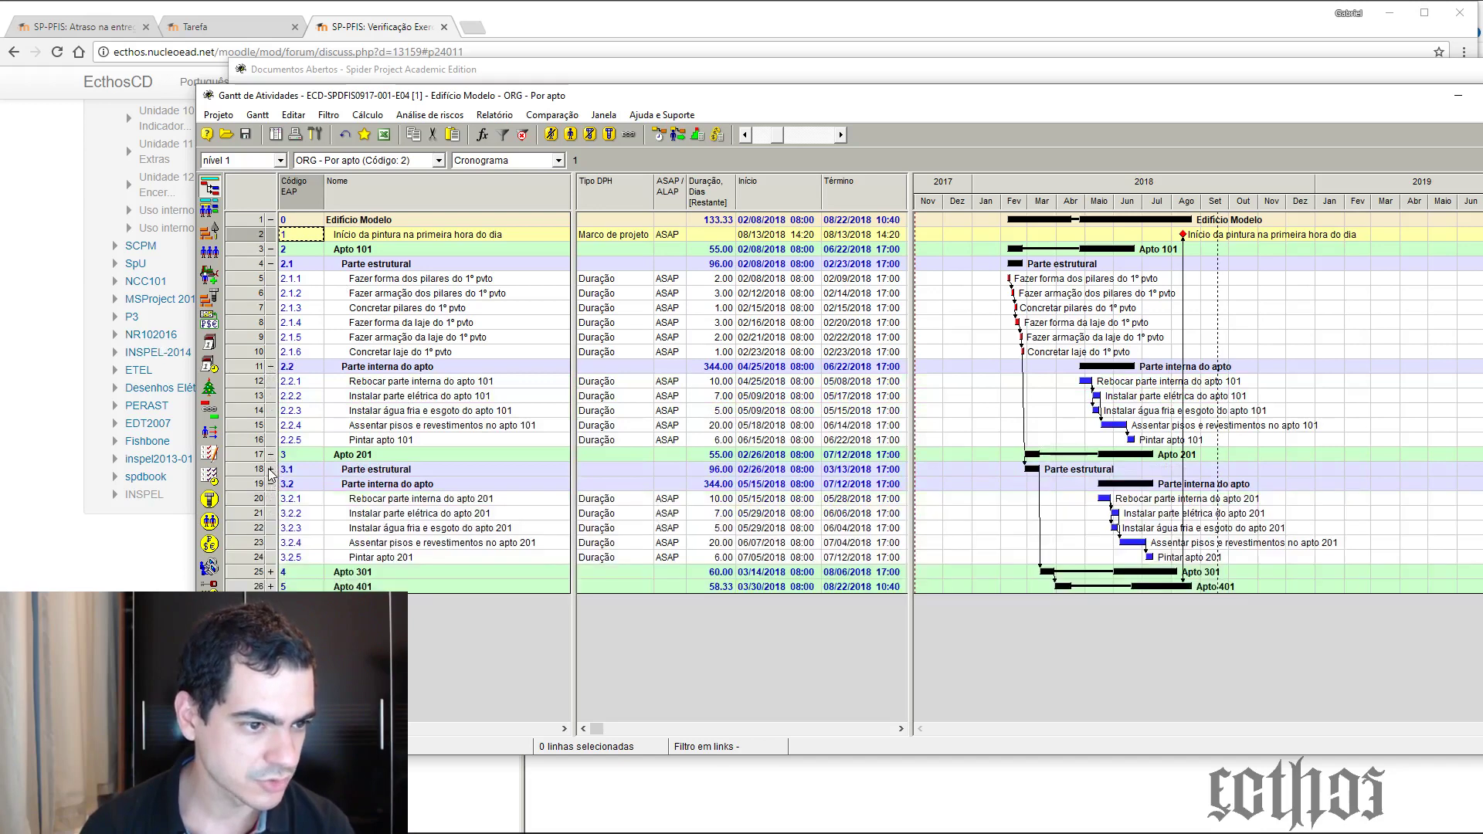
{"action": "left_click", "coordinate": [270, 469]}
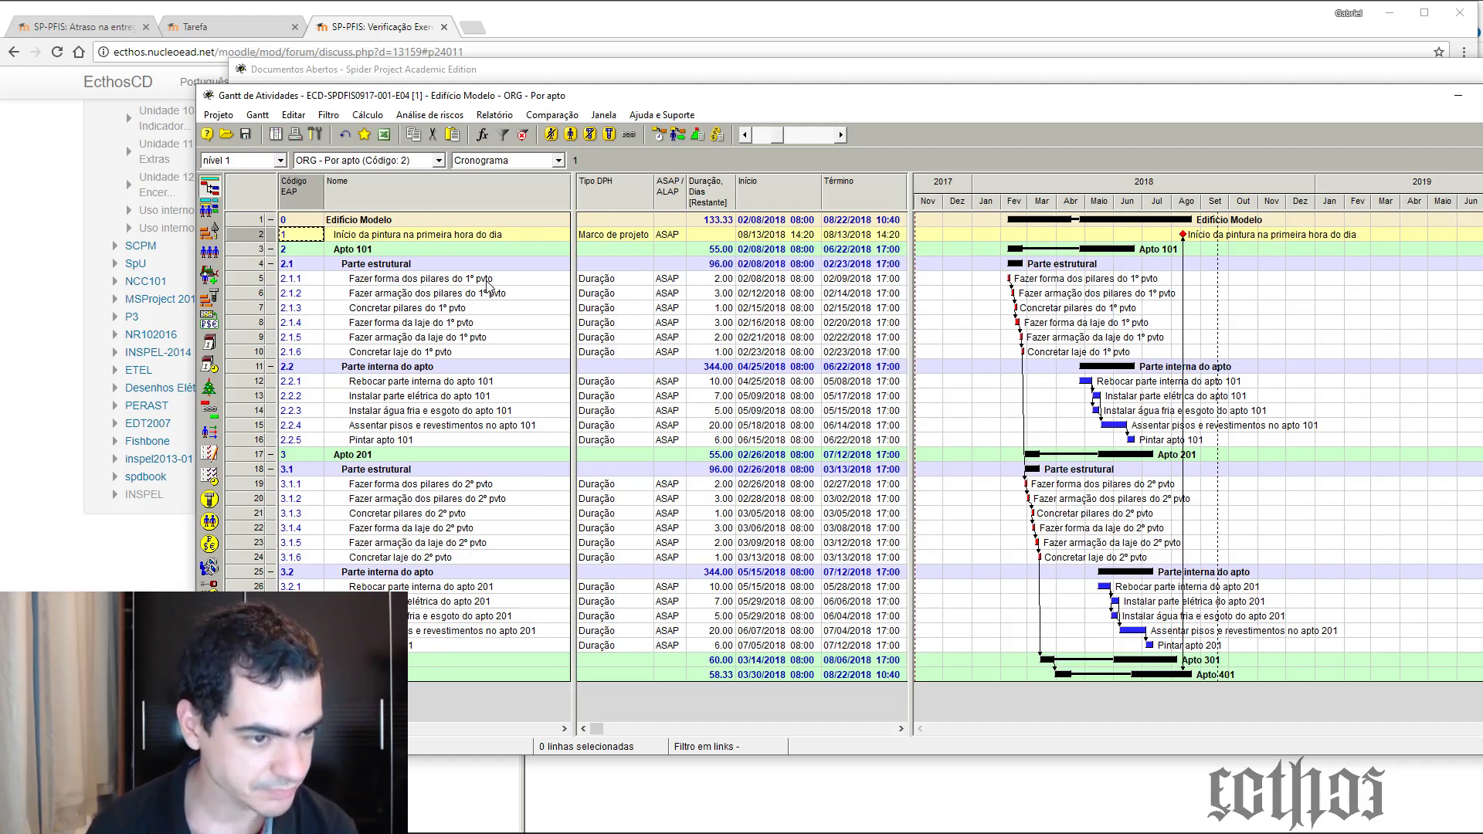
{"action": "scroll", "coordinate": [513, 472], "scroll_direction": "down", "scroll_amount": 1}
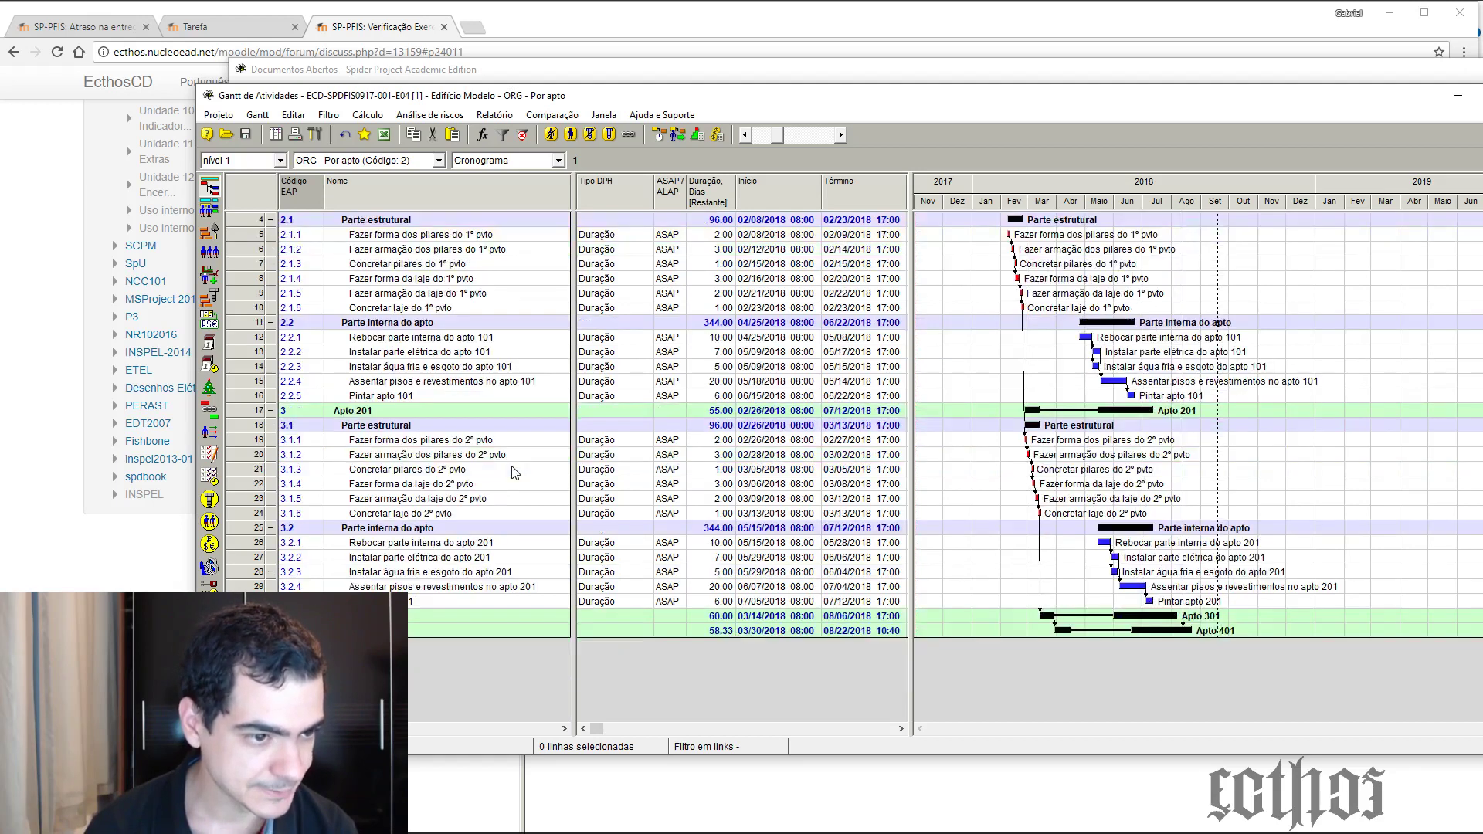
{"action": "scroll", "coordinate": [513, 471], "scroll_direction": "down", "scroll_amount": 1}
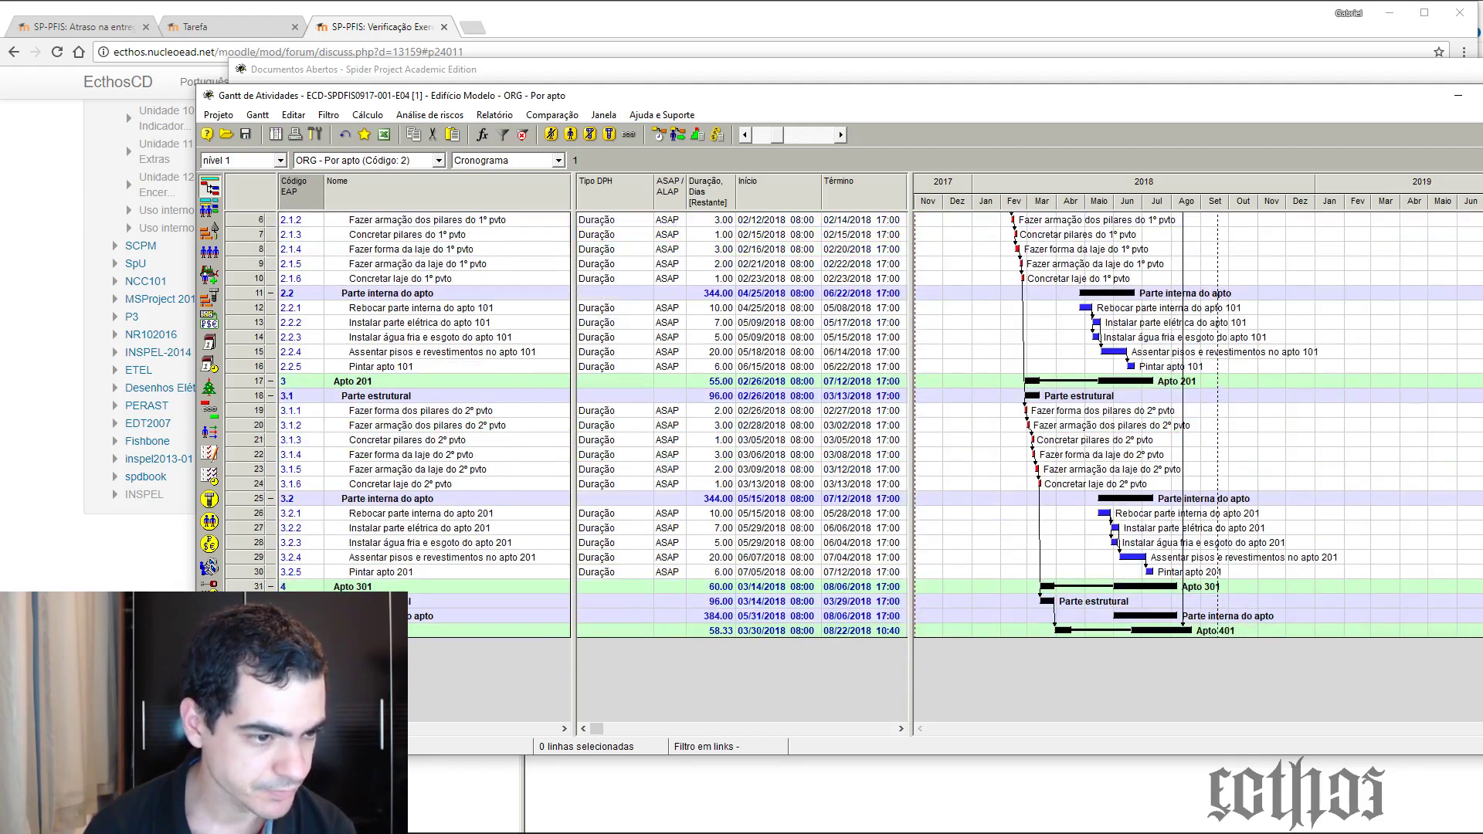
{"action": "left_click", "coordinate": [271, 601]}
View the EAP - Por produção structure, switch to ORG - Por dpto (Código: 4), and collapse and re-expand the M.O. Direta phase
{"action": "left_click", "coordinate": [438, 160]}
{"action": "left_click", "coordinate": [363, 176]}
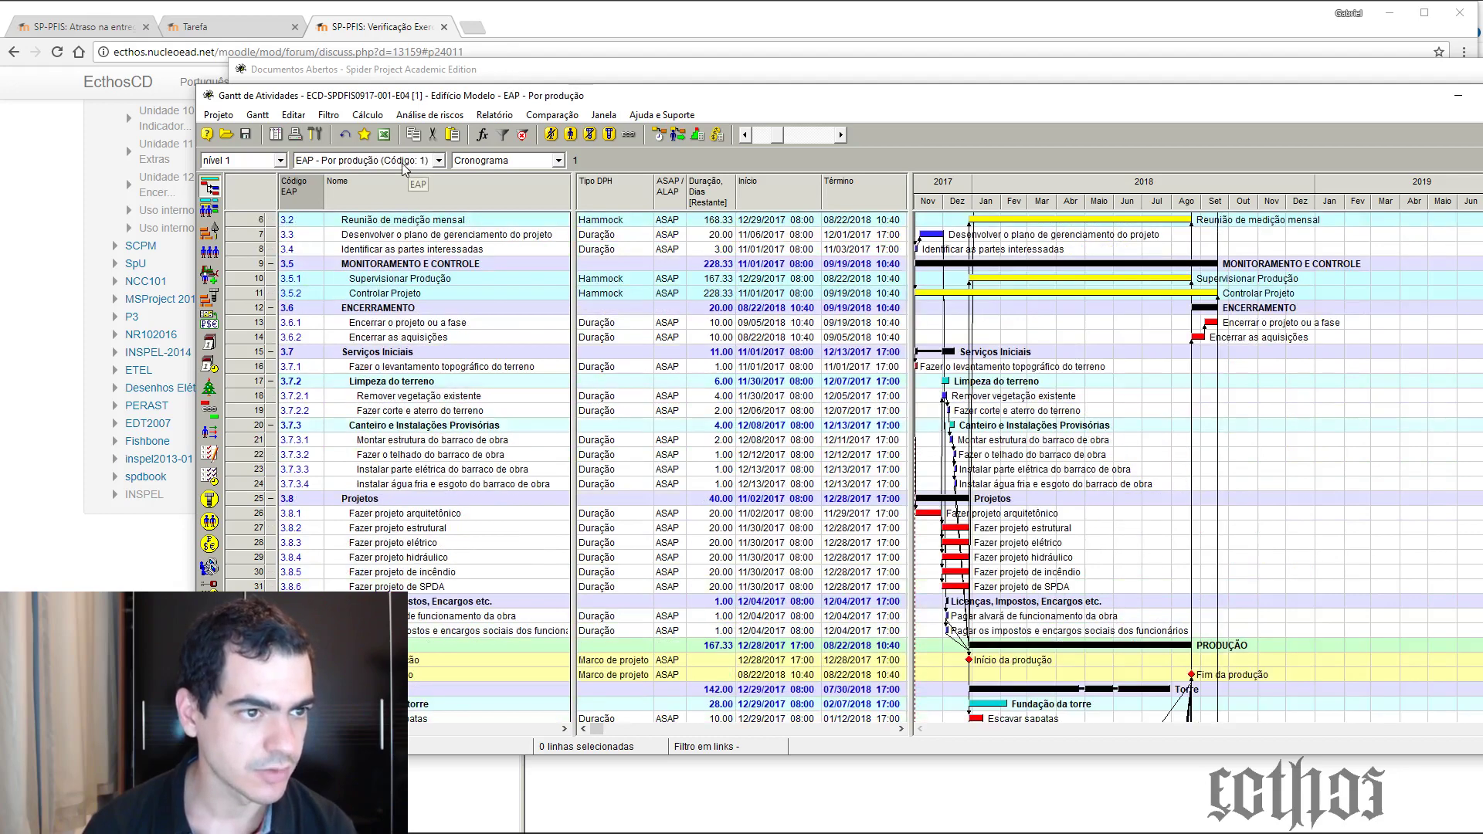
{"action": "left_click", "coordinate": [438, 159]}
{"action": "left_click", "coordinate": [355, 200]}
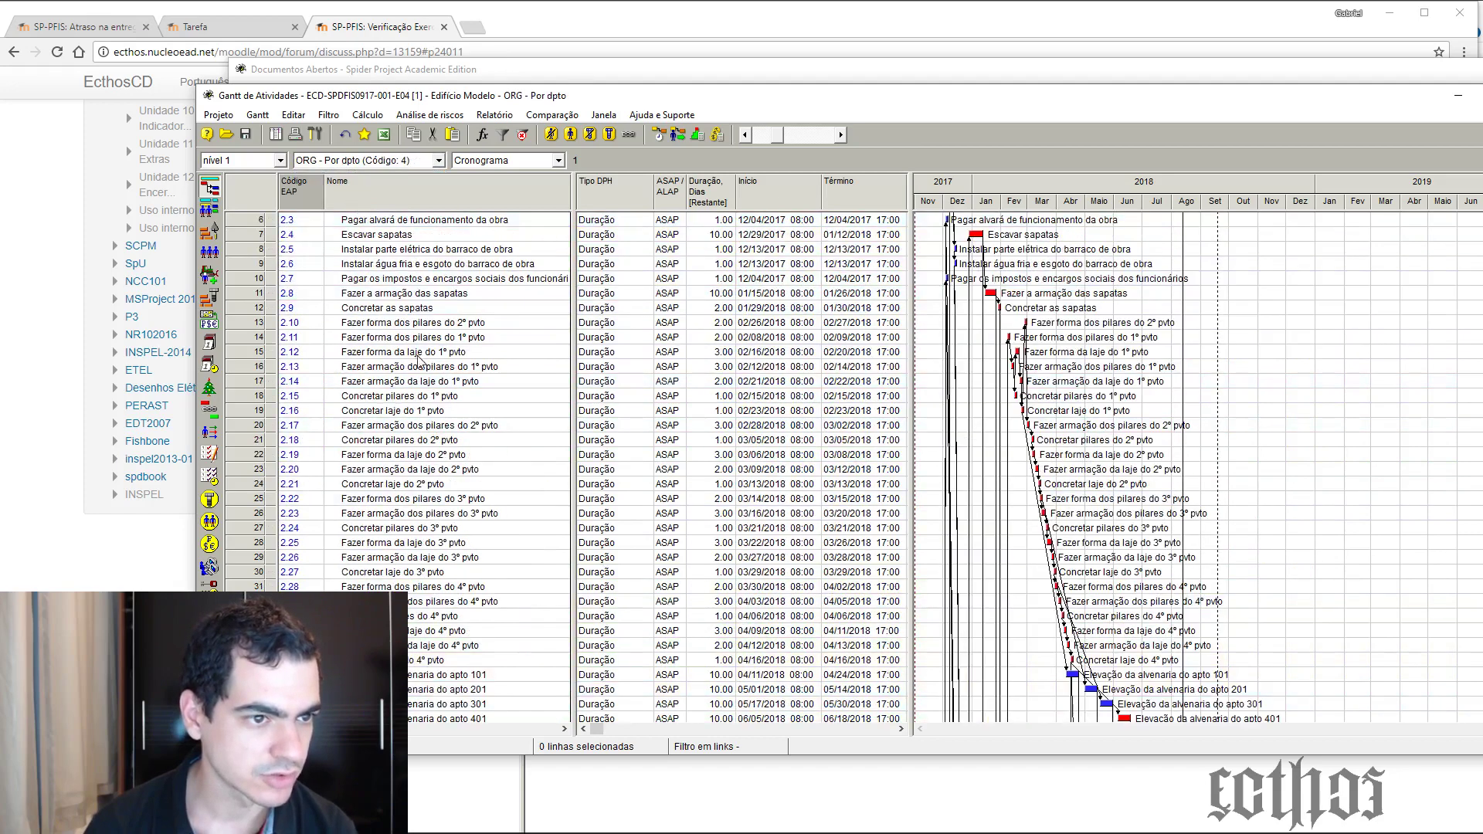
{"action": "left_click", "coordinate": [270, 248]}
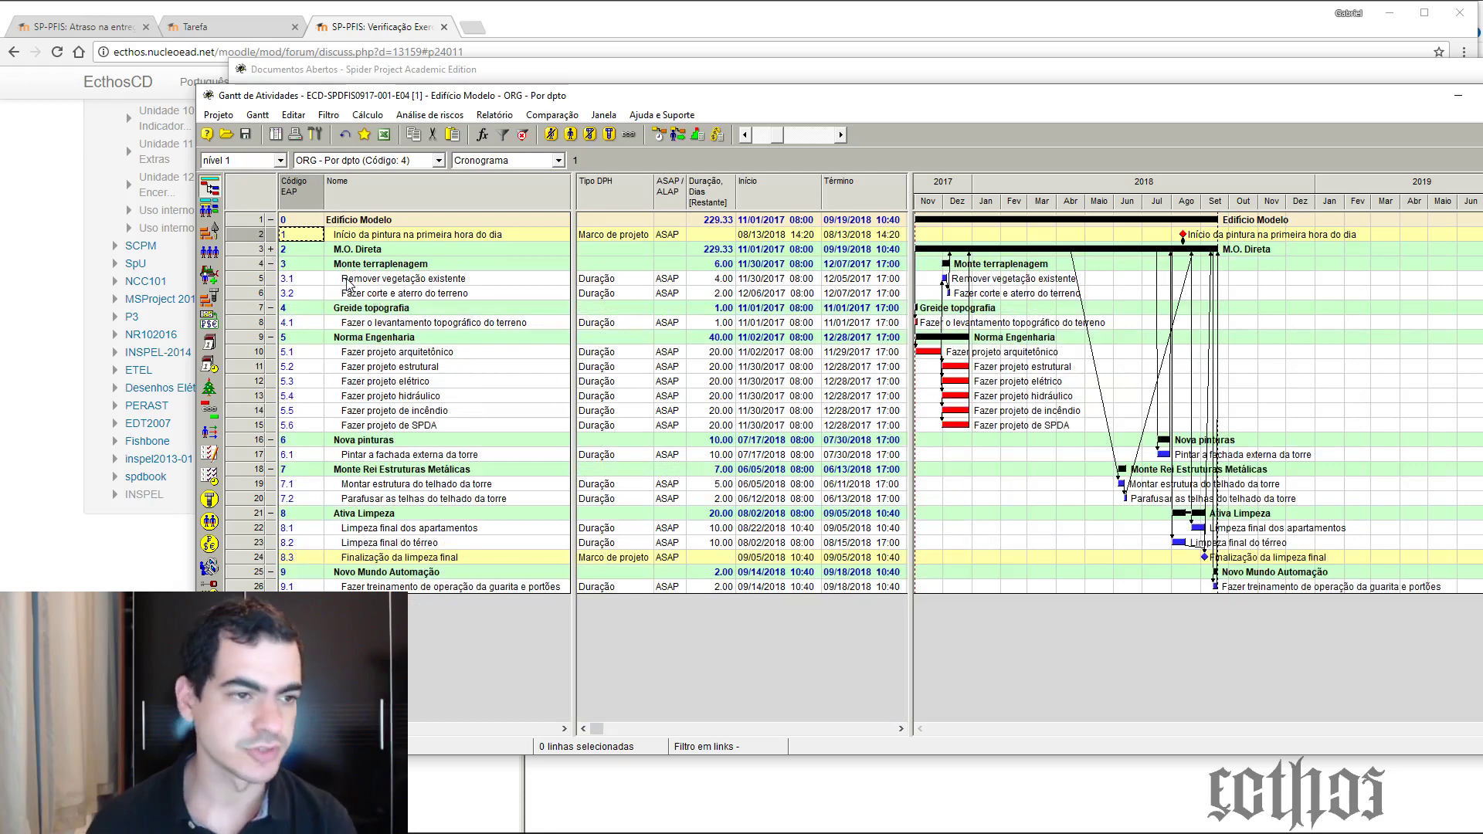
{"action": "left_click", "coordinate": [270, 249]}
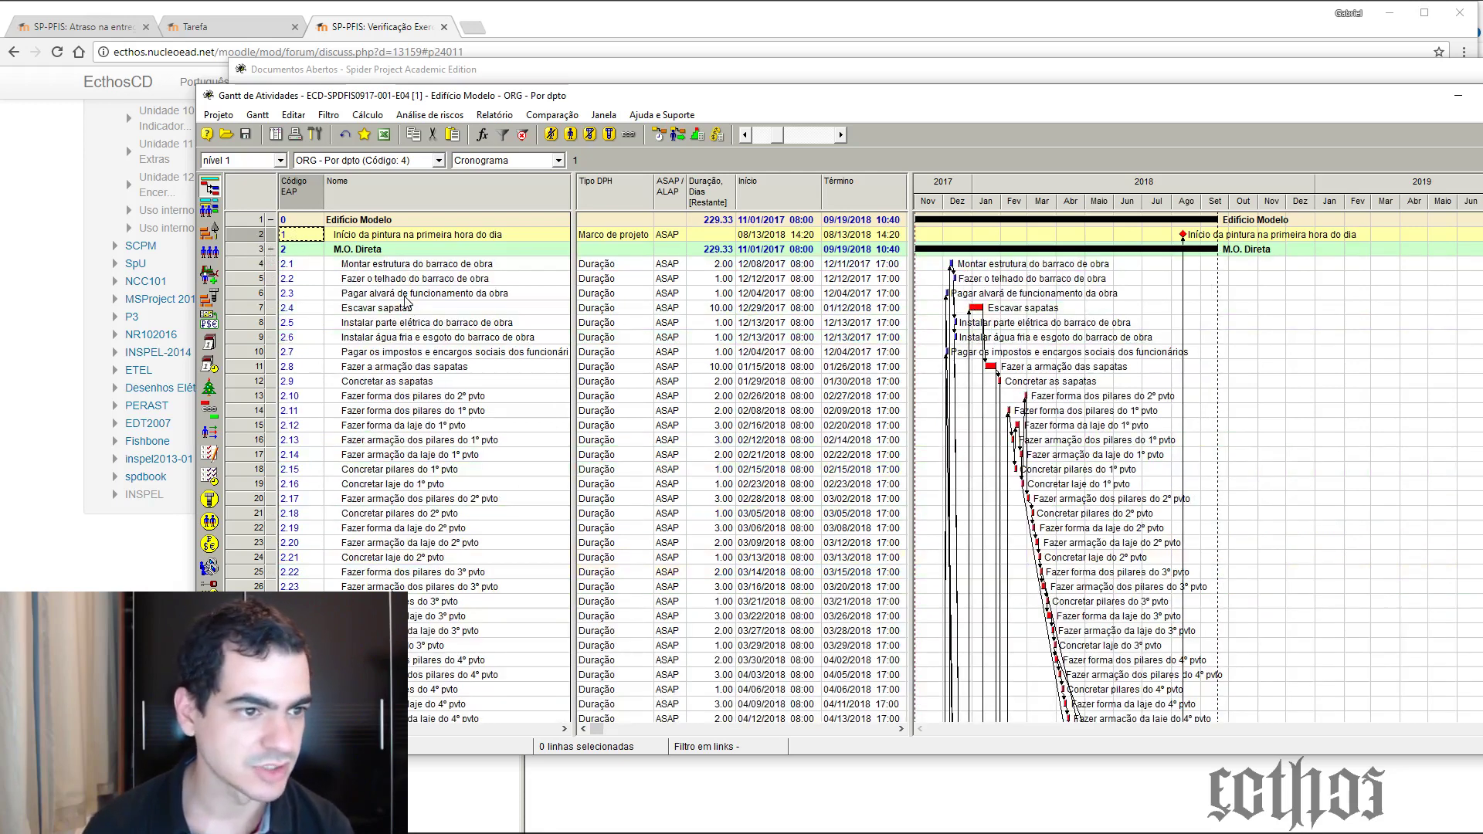
Collapse the M.O. Direta phase, widen the table area to show Início [NET], and inspect Norma Engenharia's start and finish dates
{"action": "left_click", "coordinate": [270, 249]}
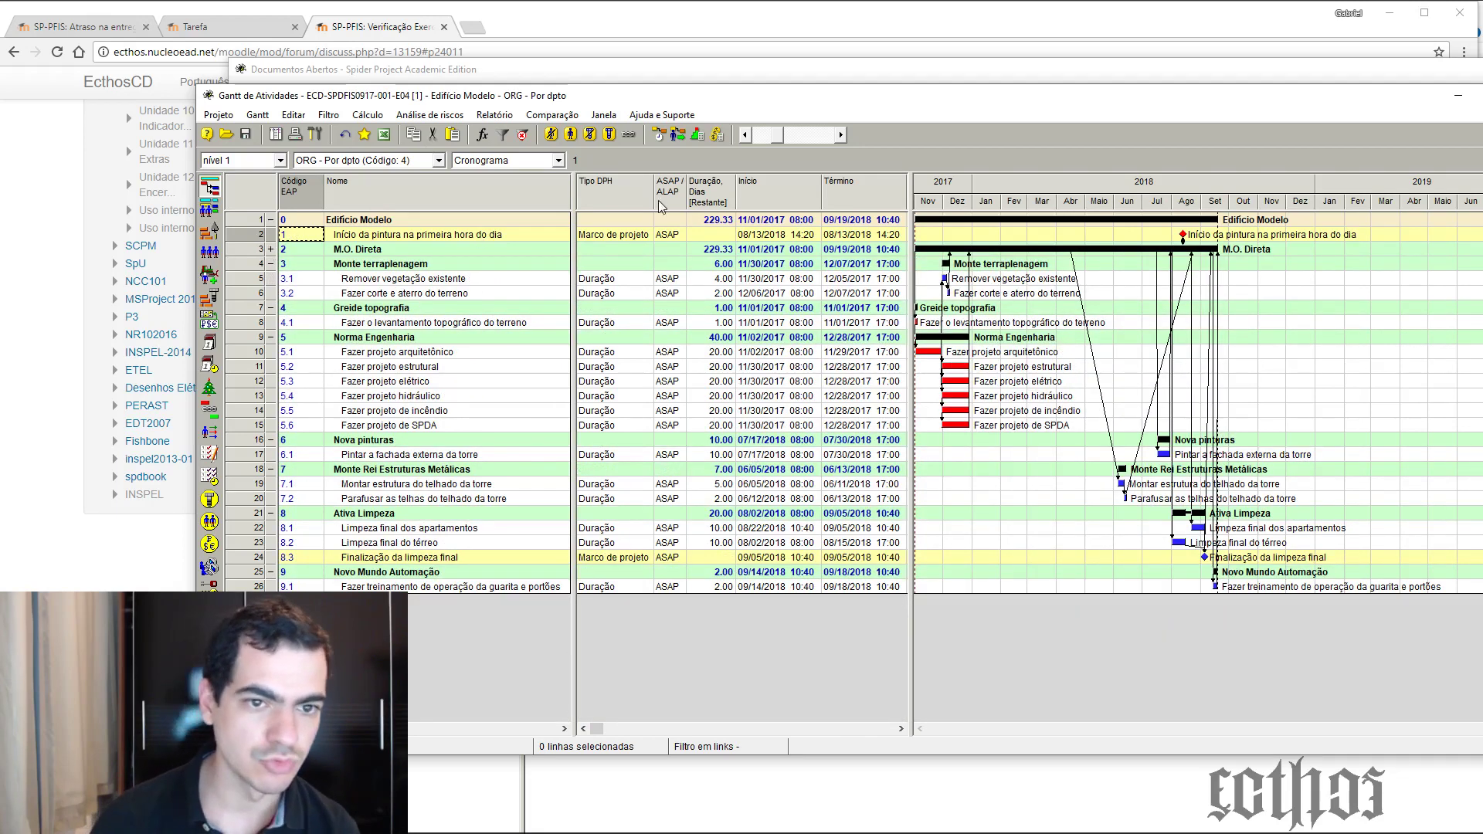
{"action": "left_click_drag", "start_coordinate": [911, 209], "coordinate": [908, 274]}
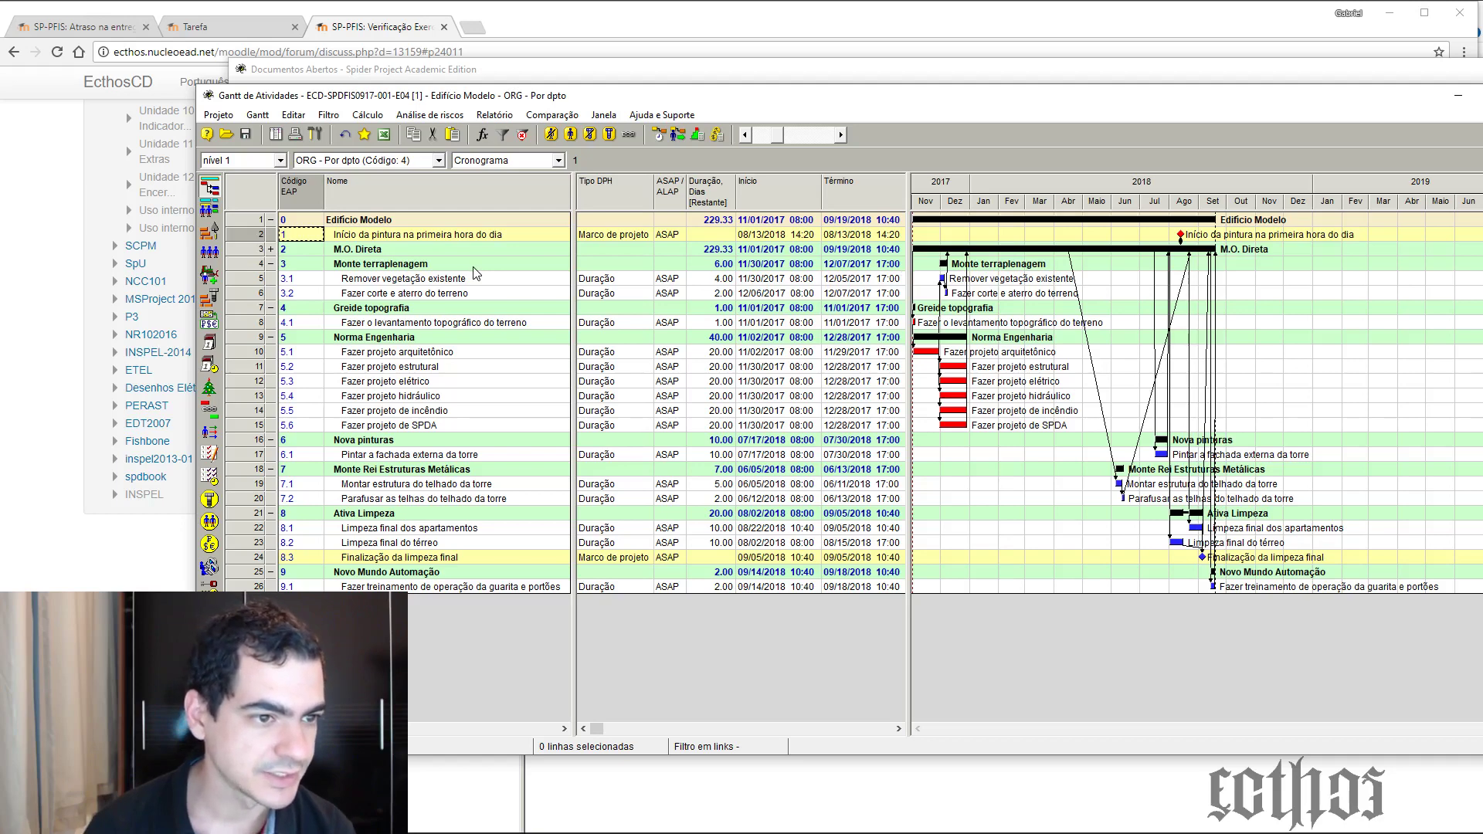
{"action": "left_click", "coordinate": [364, 341]}
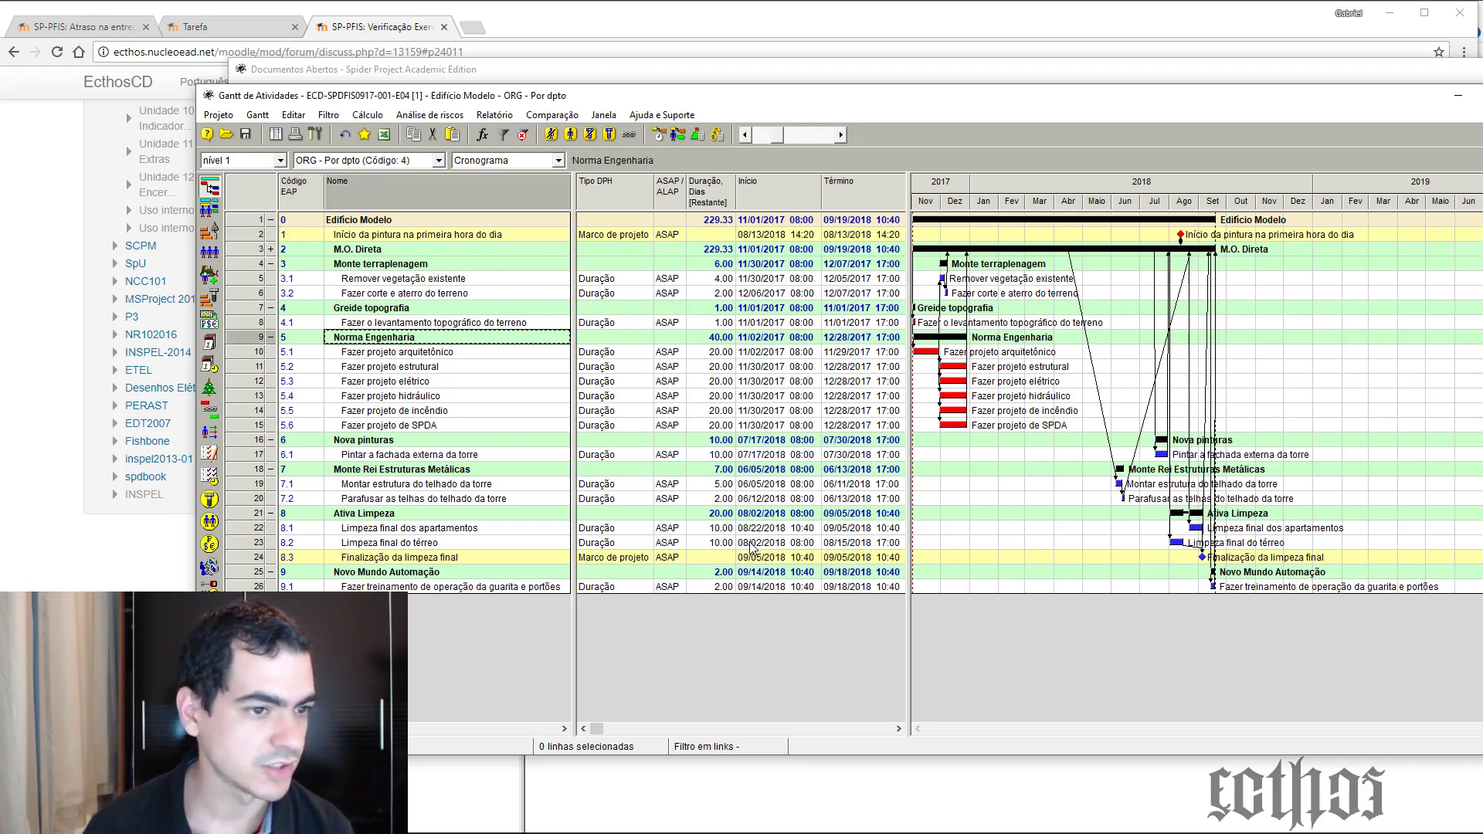
{"action": "left_click_drag", "start_coordinate": [908, 370], "coordinate": [1015, 440]}
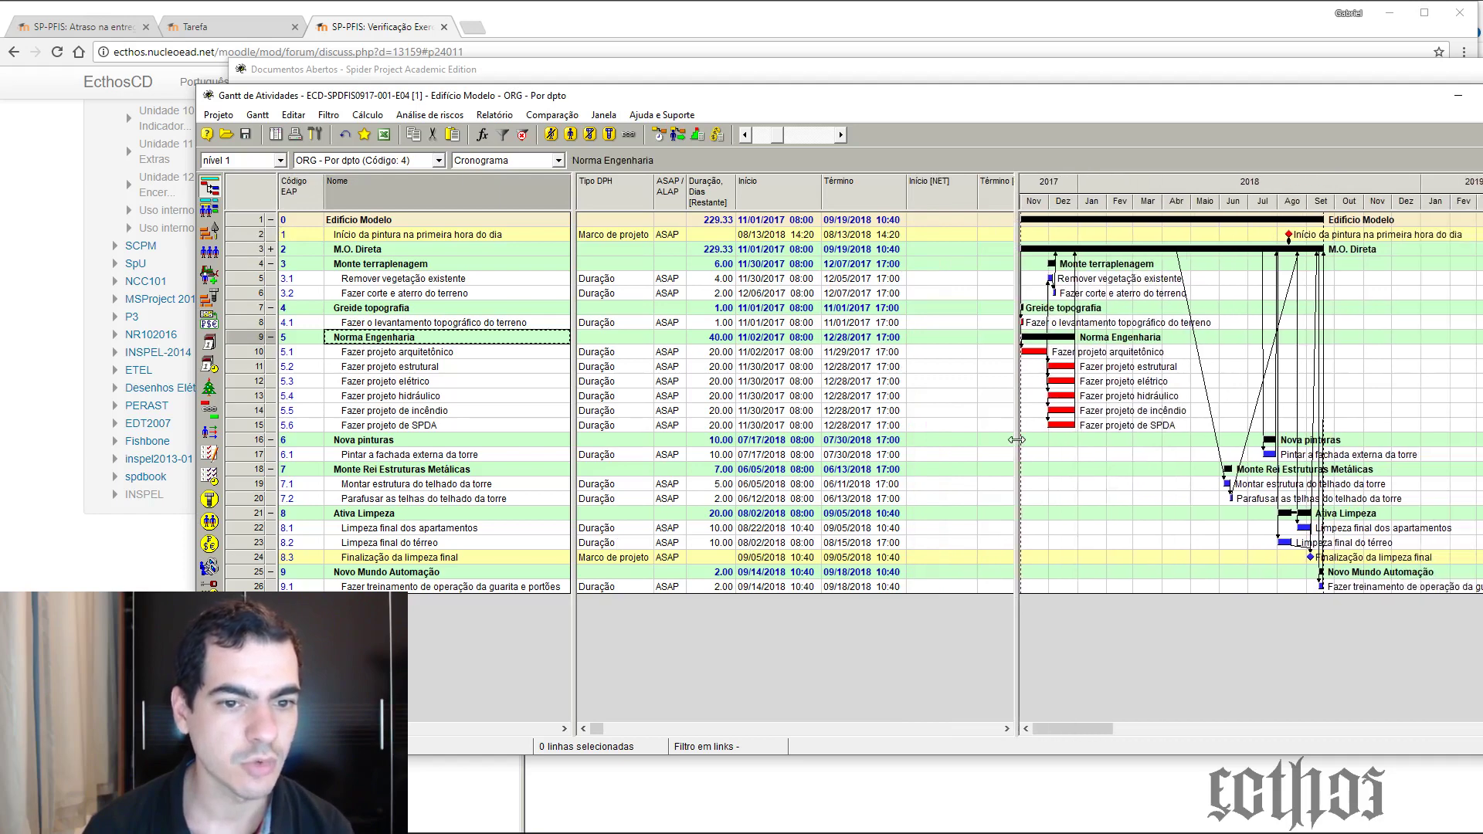
{"action": "left_click", "coordinate": [755, 340]}
{"action": "left_click", "coordinate": [847, 339]}
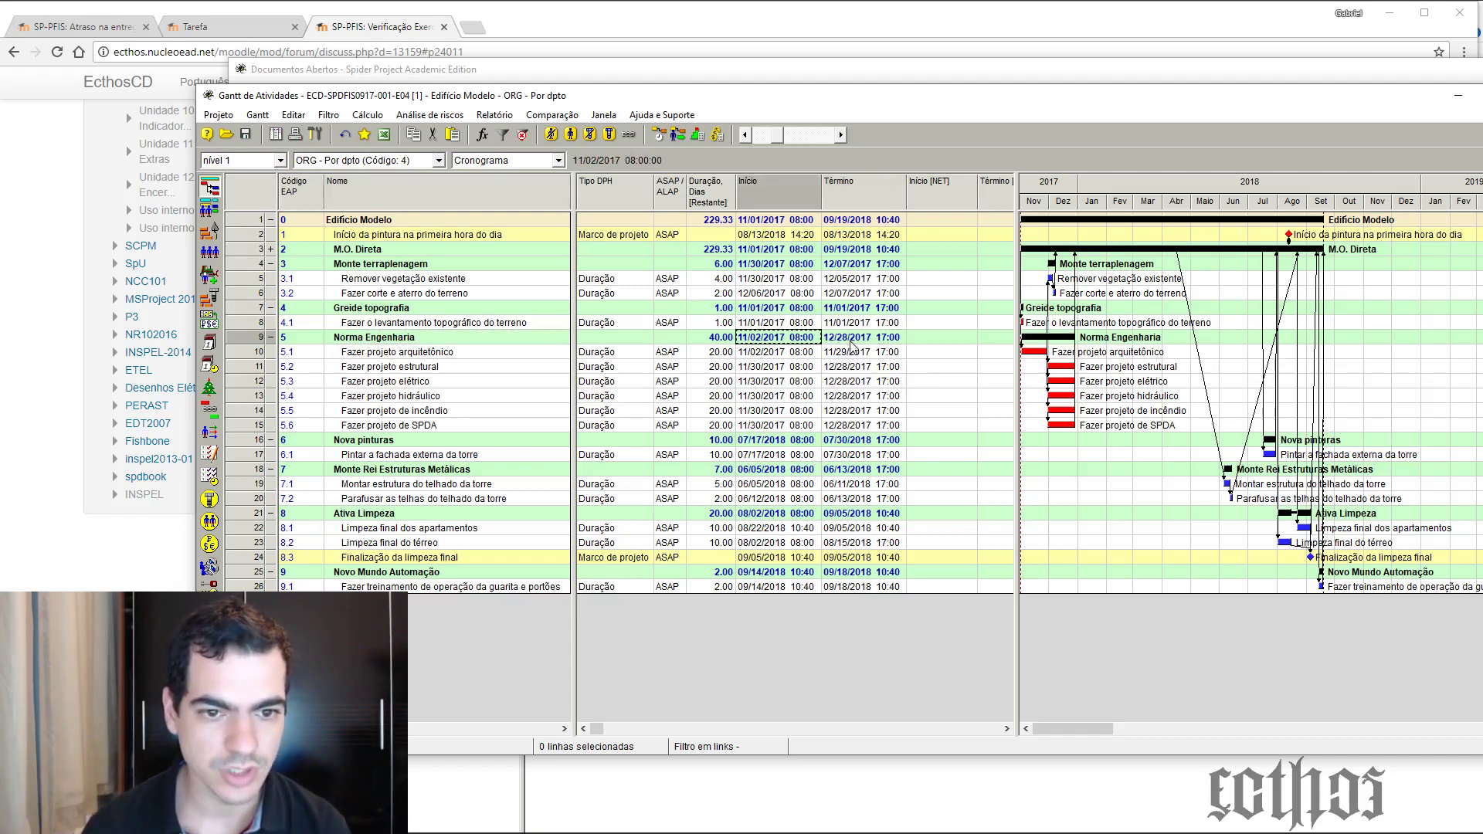
{"action": "right_click", "coordinate": [944, 191]}
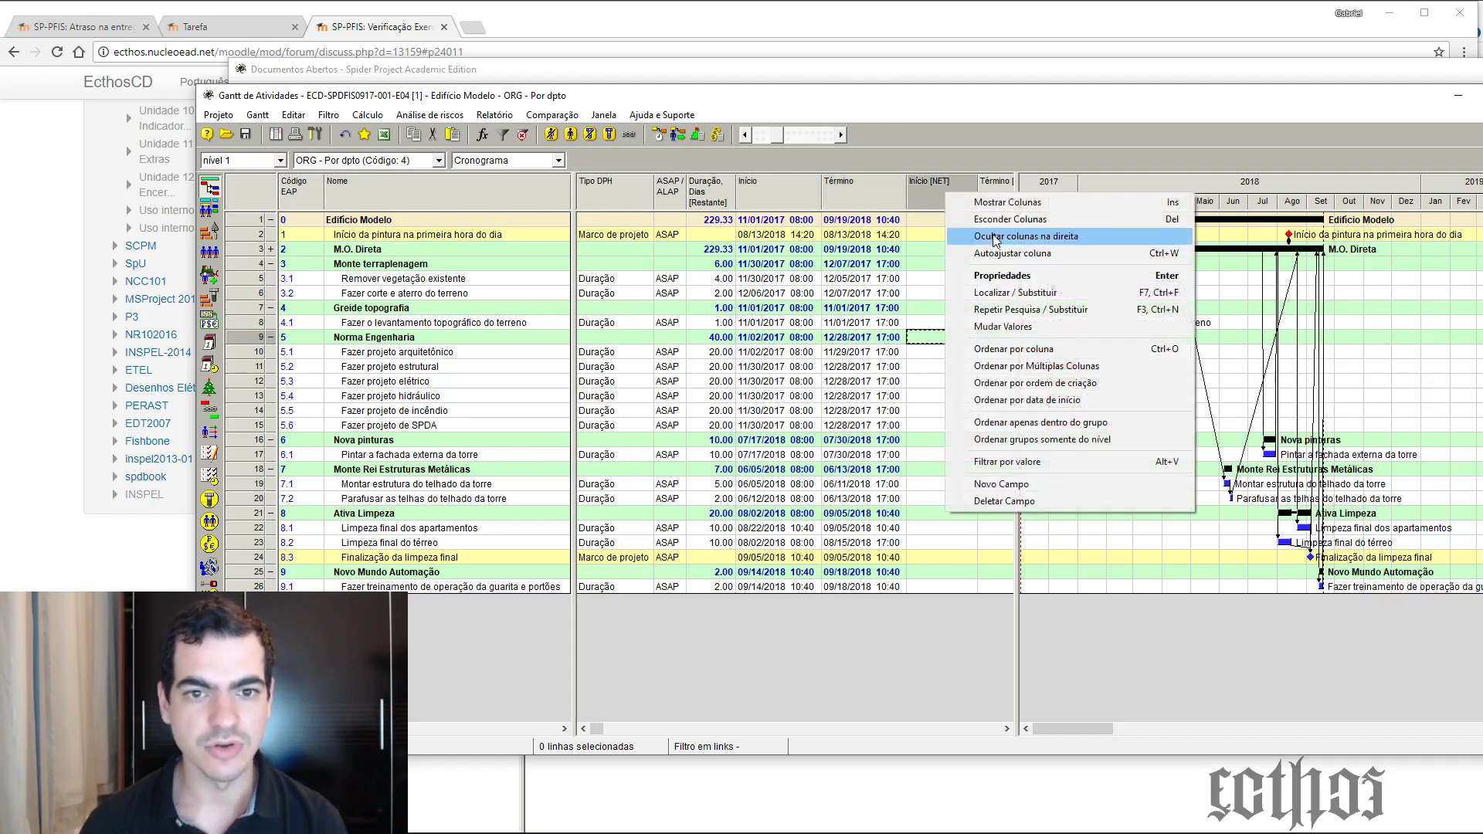
{"action": "left_click", "coordinate": [994, 199]}
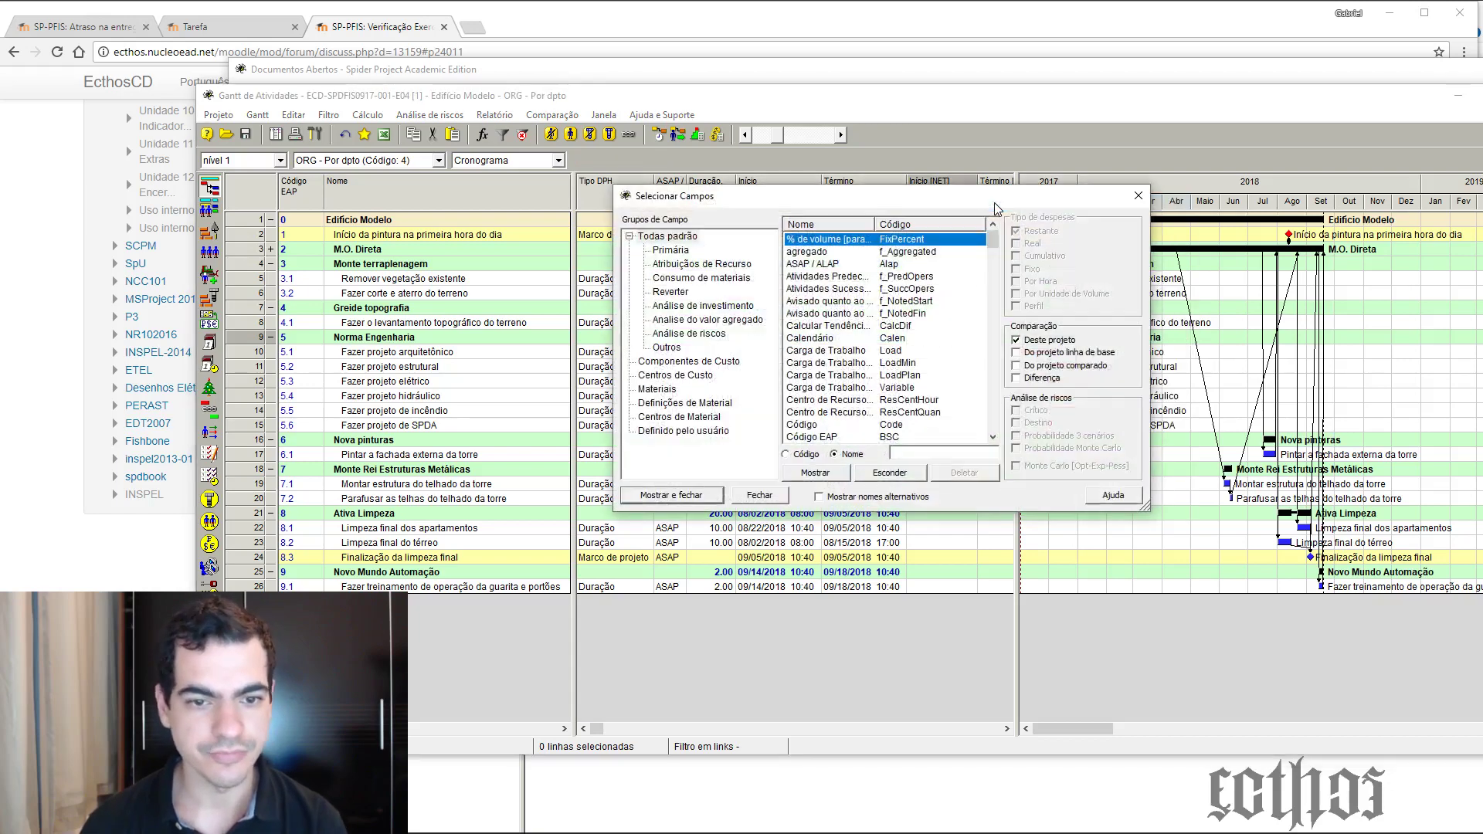
{"action": "left_click", "coordinate": [1138, 195]}
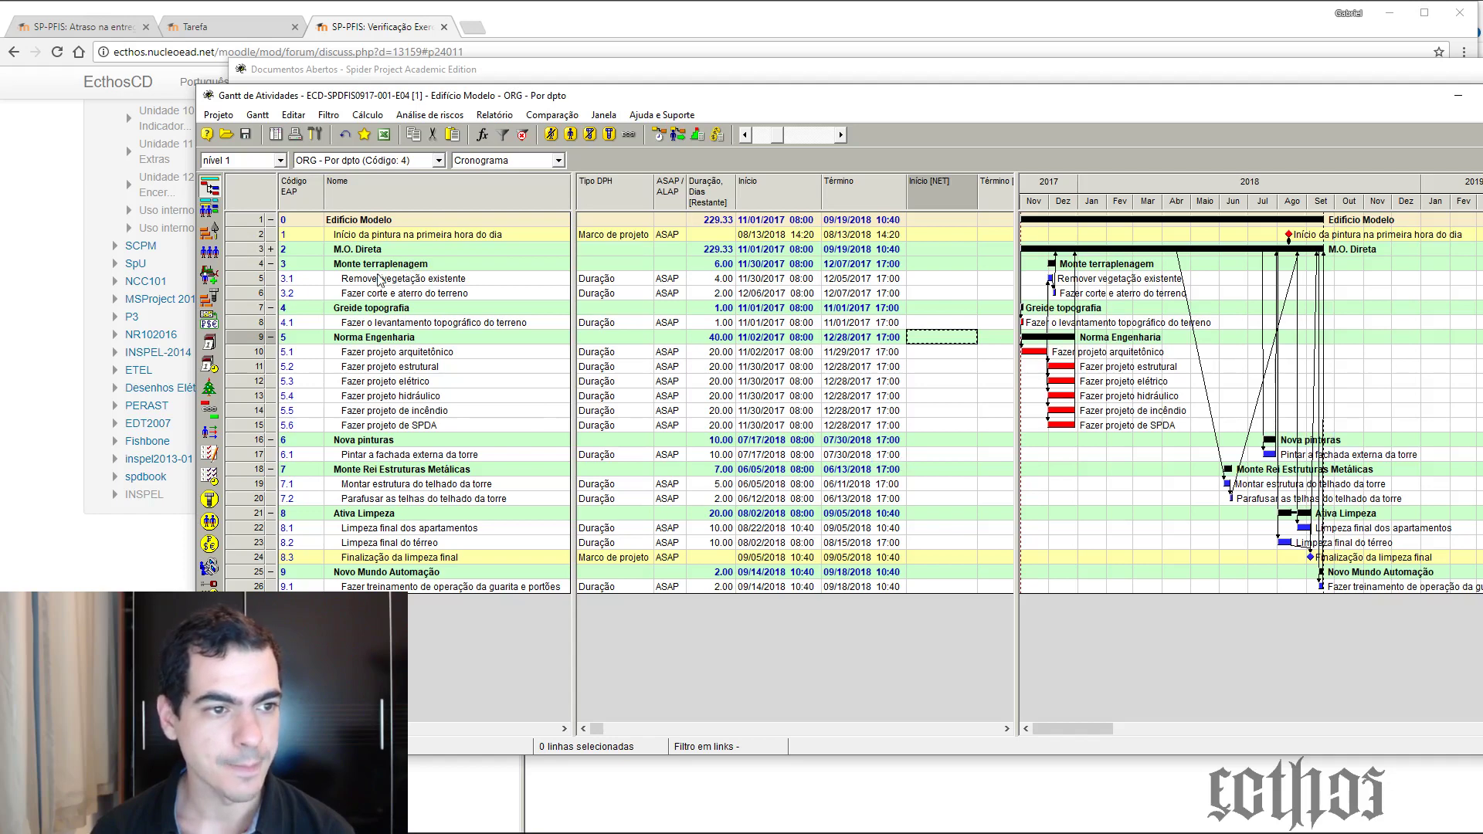
Review the department rows of ORG - Por dpto and switch the Gantt to the ORG - Por apto (Código: 2) structure
{"action": "left_click", "coordinate": [257, 248]}
{"action": "left_click", "coordinate": [244, 587]}
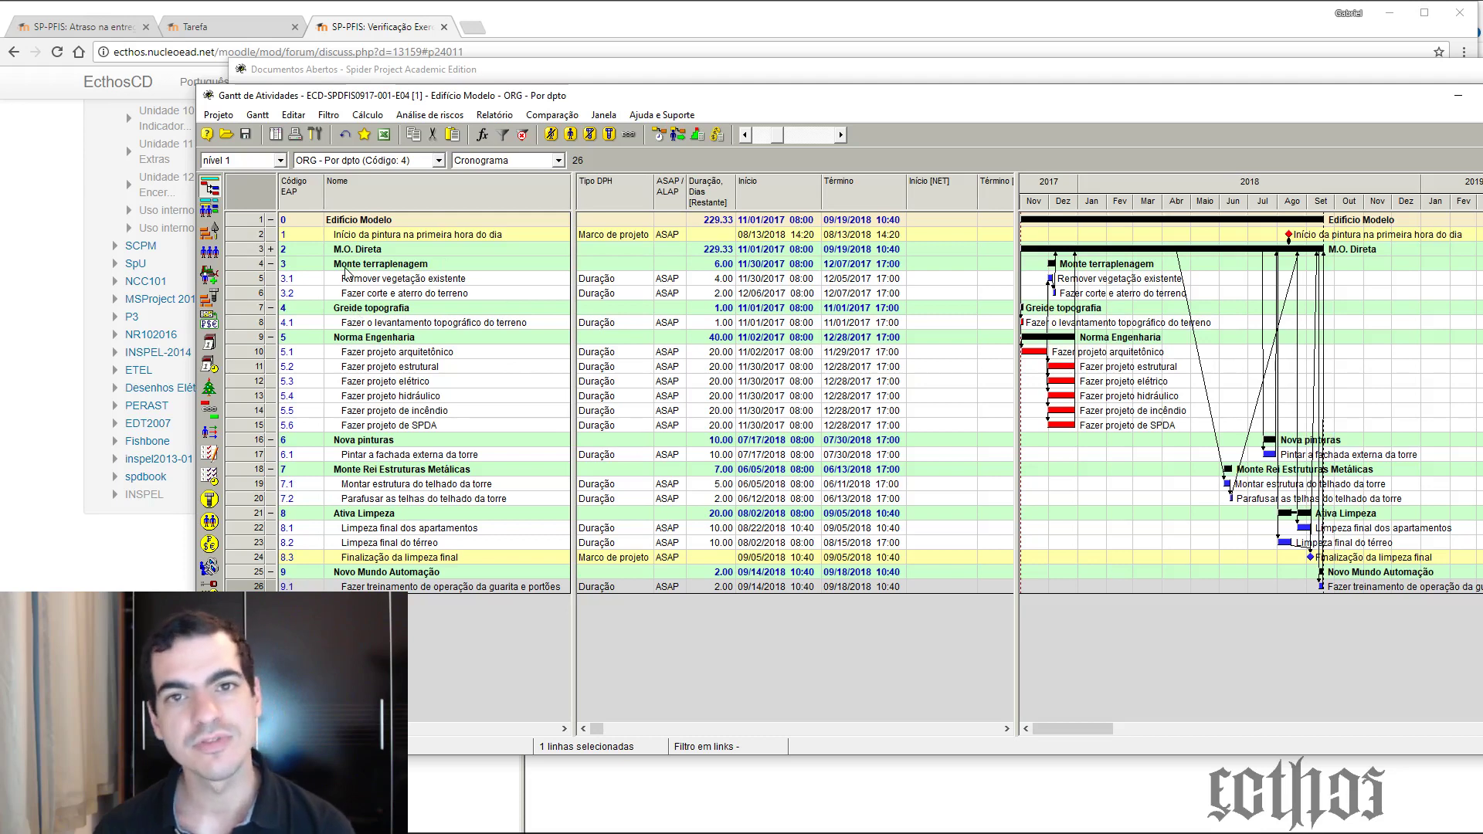
{"action": "left_click", "coordinate": [255, 544]}
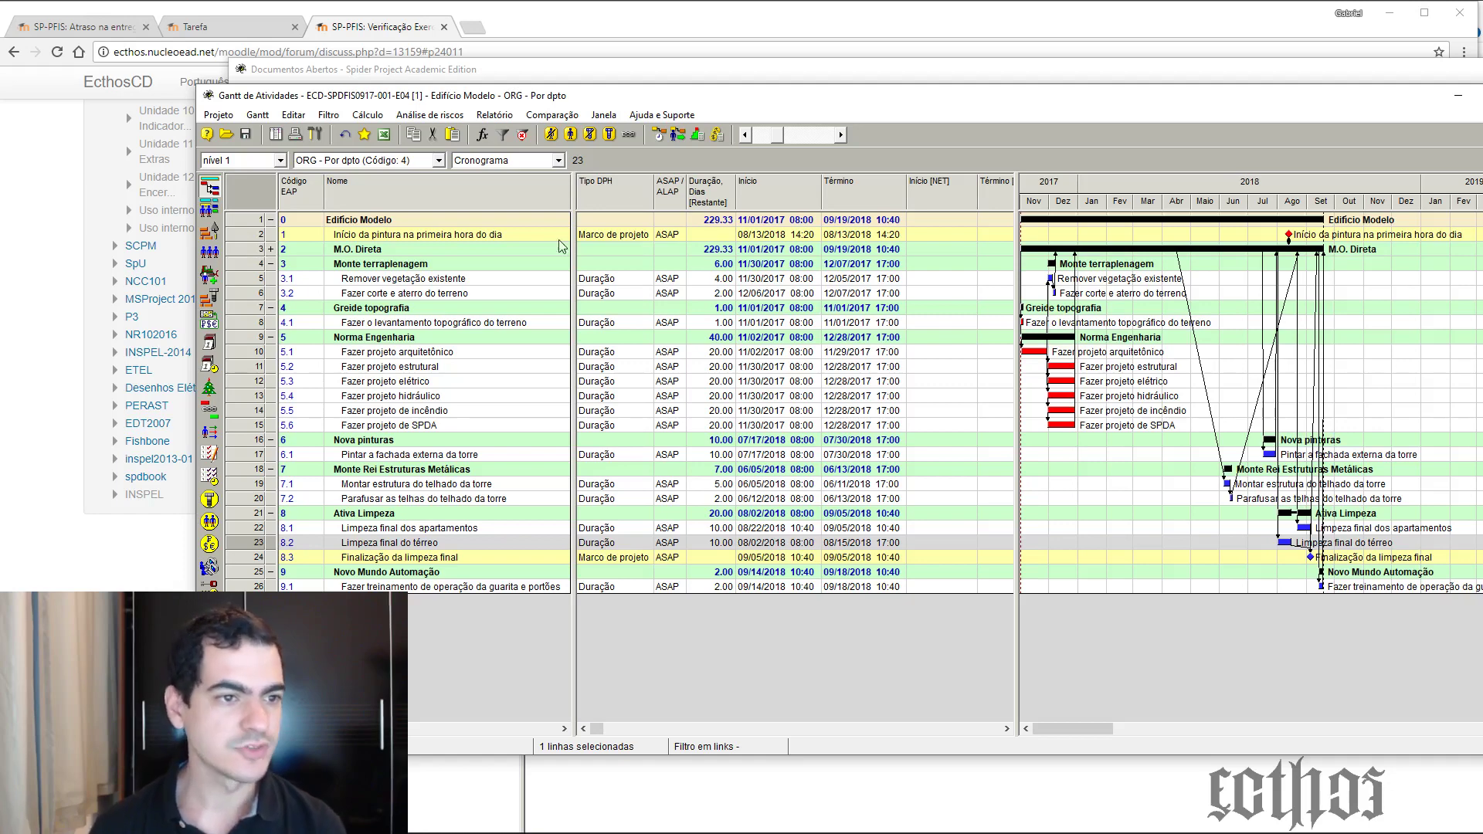
{"action": "left_click", "coordinate": [333, 160]}
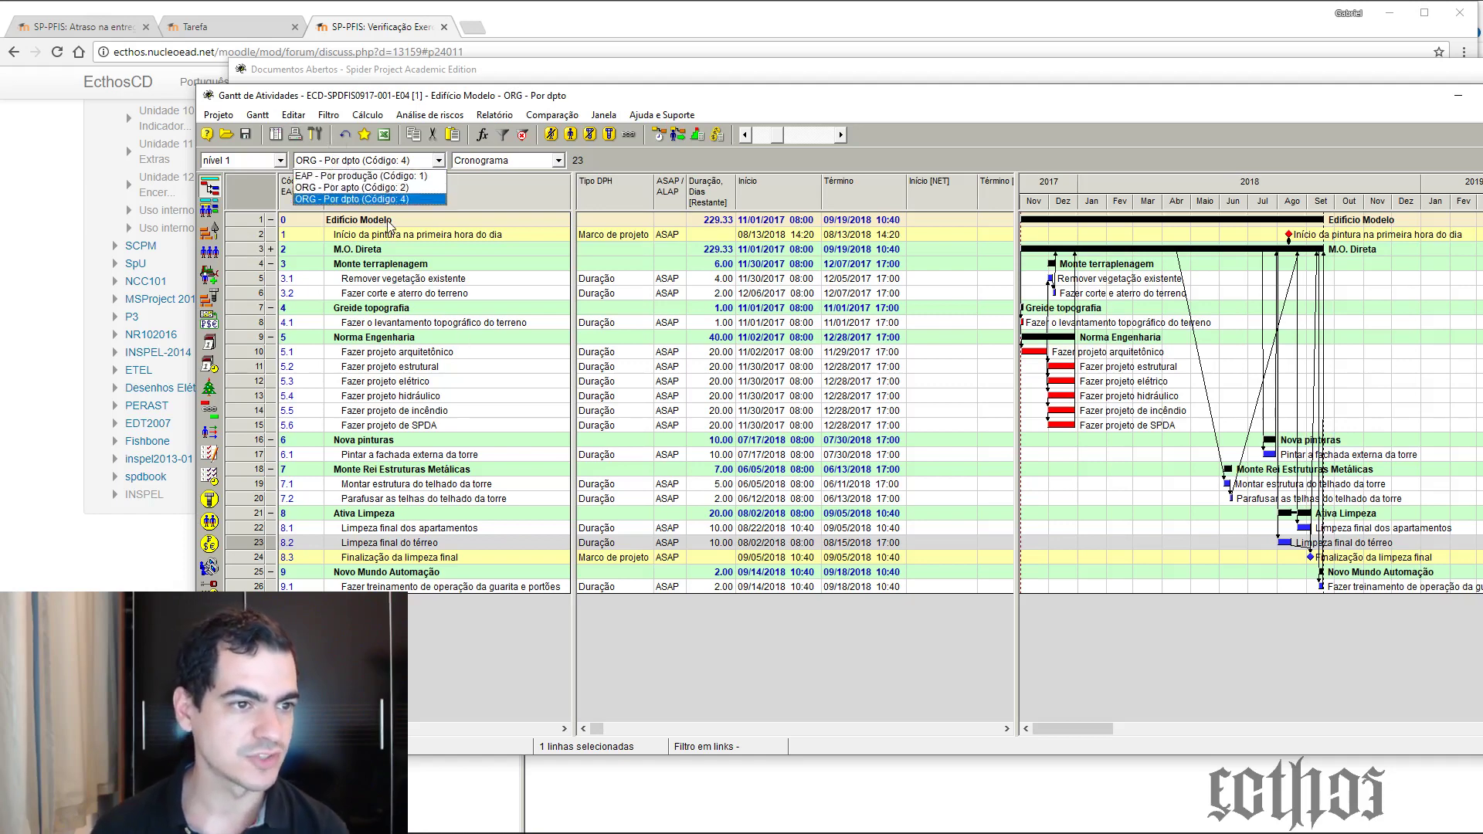
{"action": "left_click", "coordinate": [353, 187]}
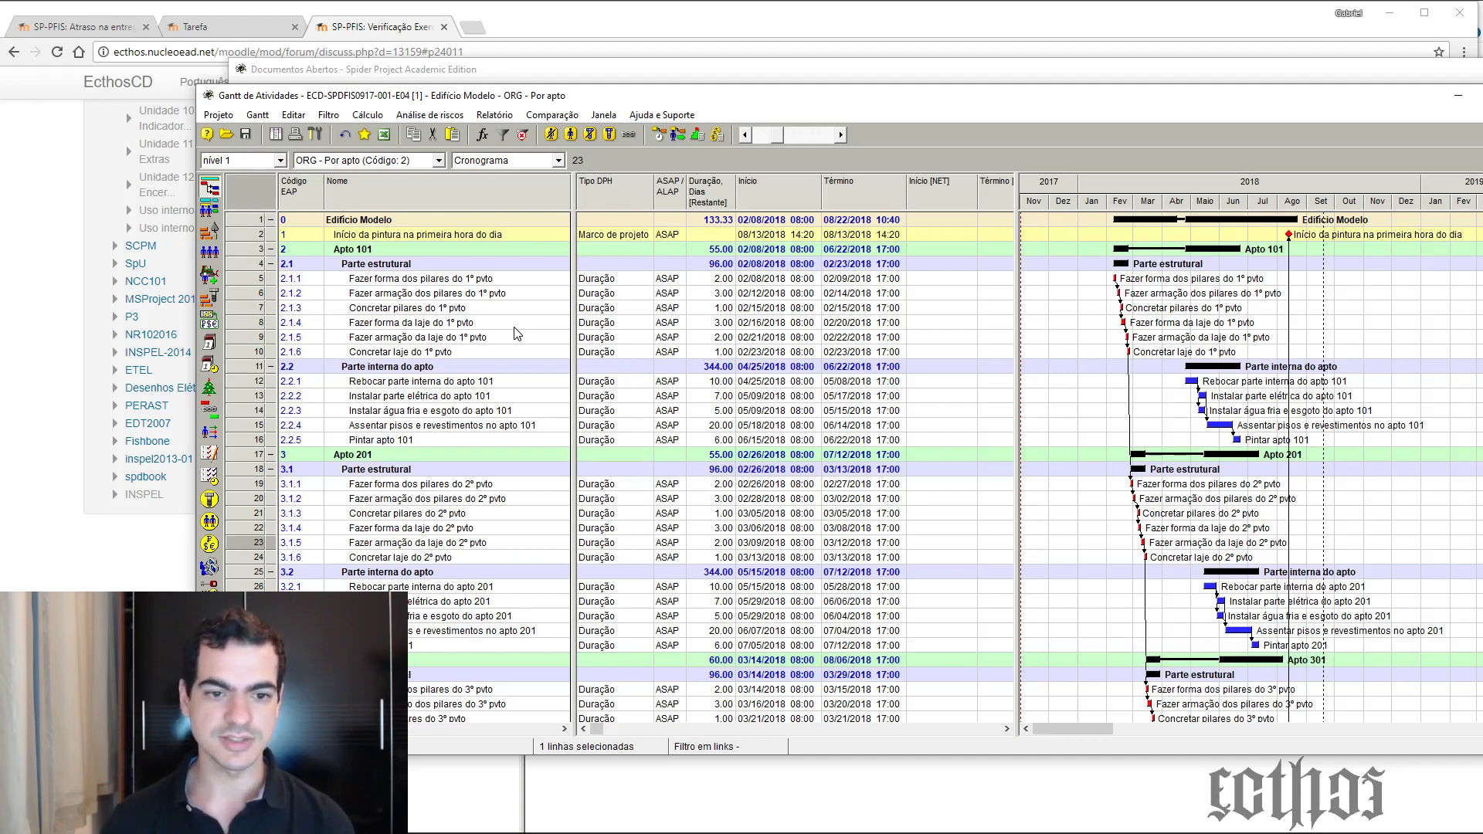
Switch to Chrome and examine the Verificação Exercício Unidade 03 forum post comparing the two Torre activity breakdowns
{"action": "mouse_move", "coordinate": [591, 95]}
{"action": "left_mouse_down"}
{"action": "mouse_move", "coordinate": [591, 329]}
{"action": "mouse_move", "coordinate": [591, 99]}
{"action": "left_mouse_up"}
{"action": "left_click", "coordinate": [568, 17]}
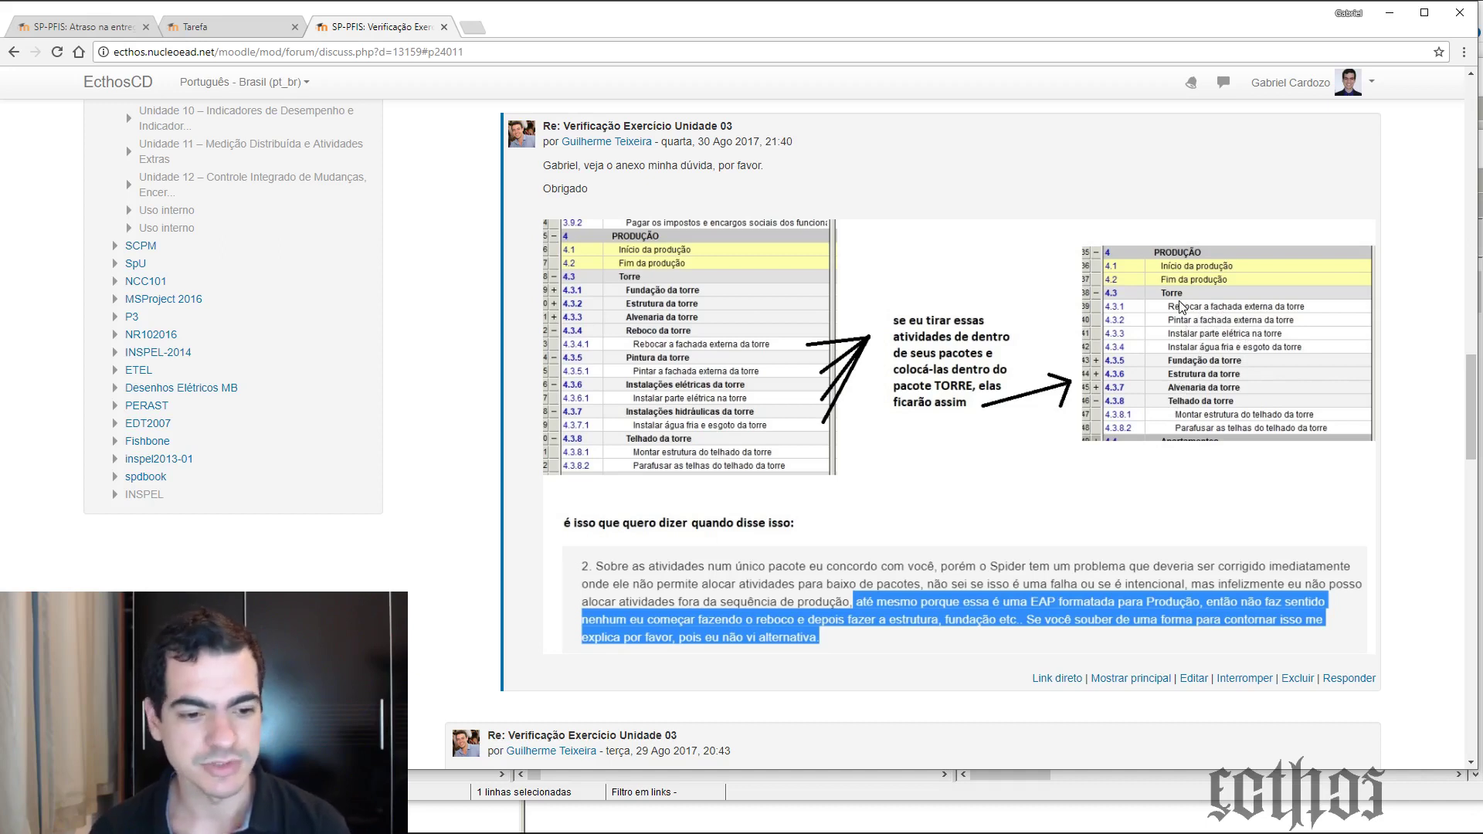
{"action": "left_click", "coordinate": [1210, 294]}
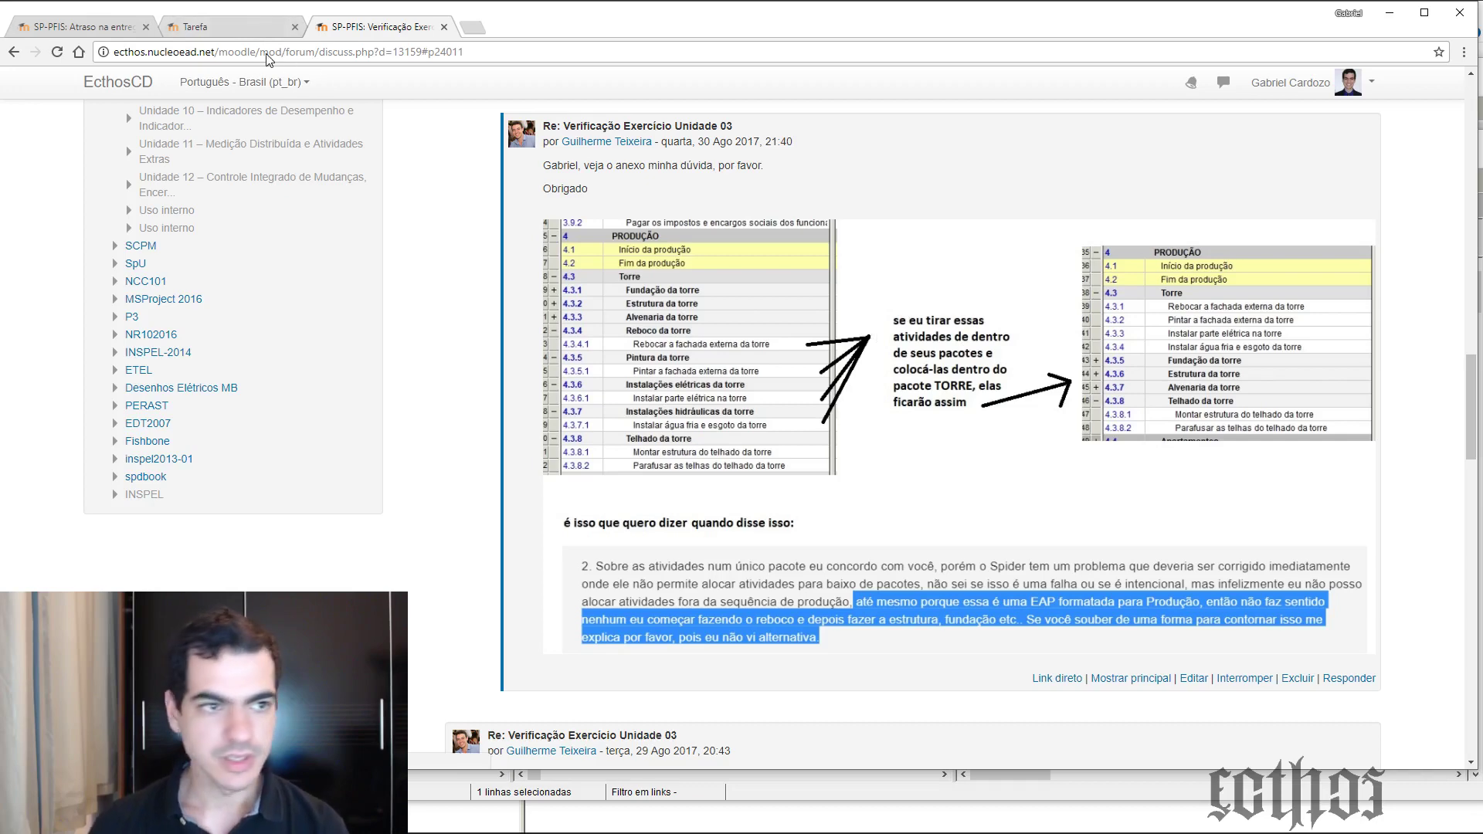
{"action": "left_click", "coordinate": [257, 31]}
{"action": "left_click", "coordinate": [392, 37]}
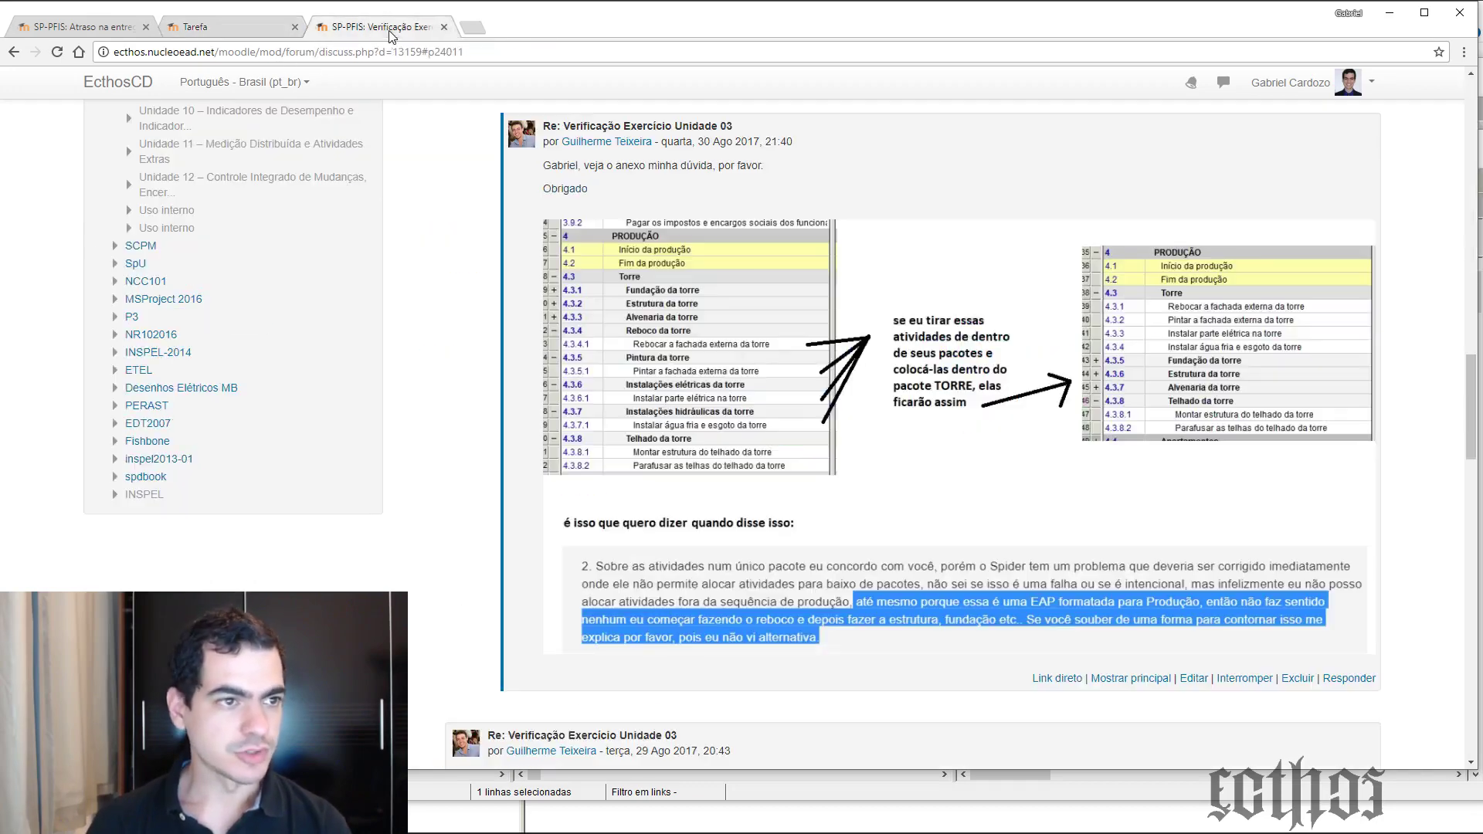
Show the Atraso na entrega do E04 discussion and highlight the student's comments 1, 4 and 7
{"action": "left_click", "coordinate": [84, 33]}
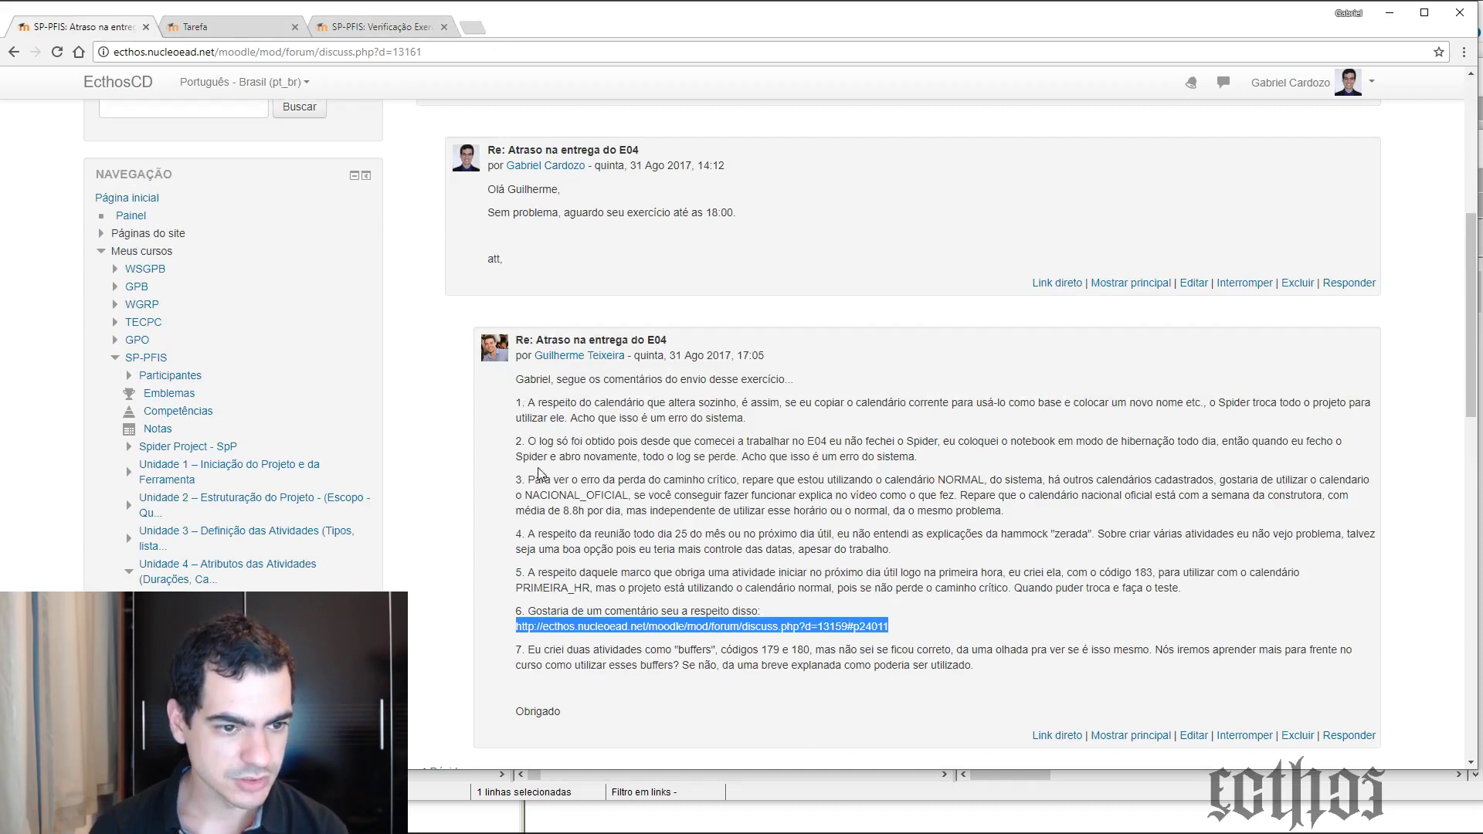
{"action": "left_click_drag", "start_coordinate": [554, 405], "coordinate": [689, 413]}
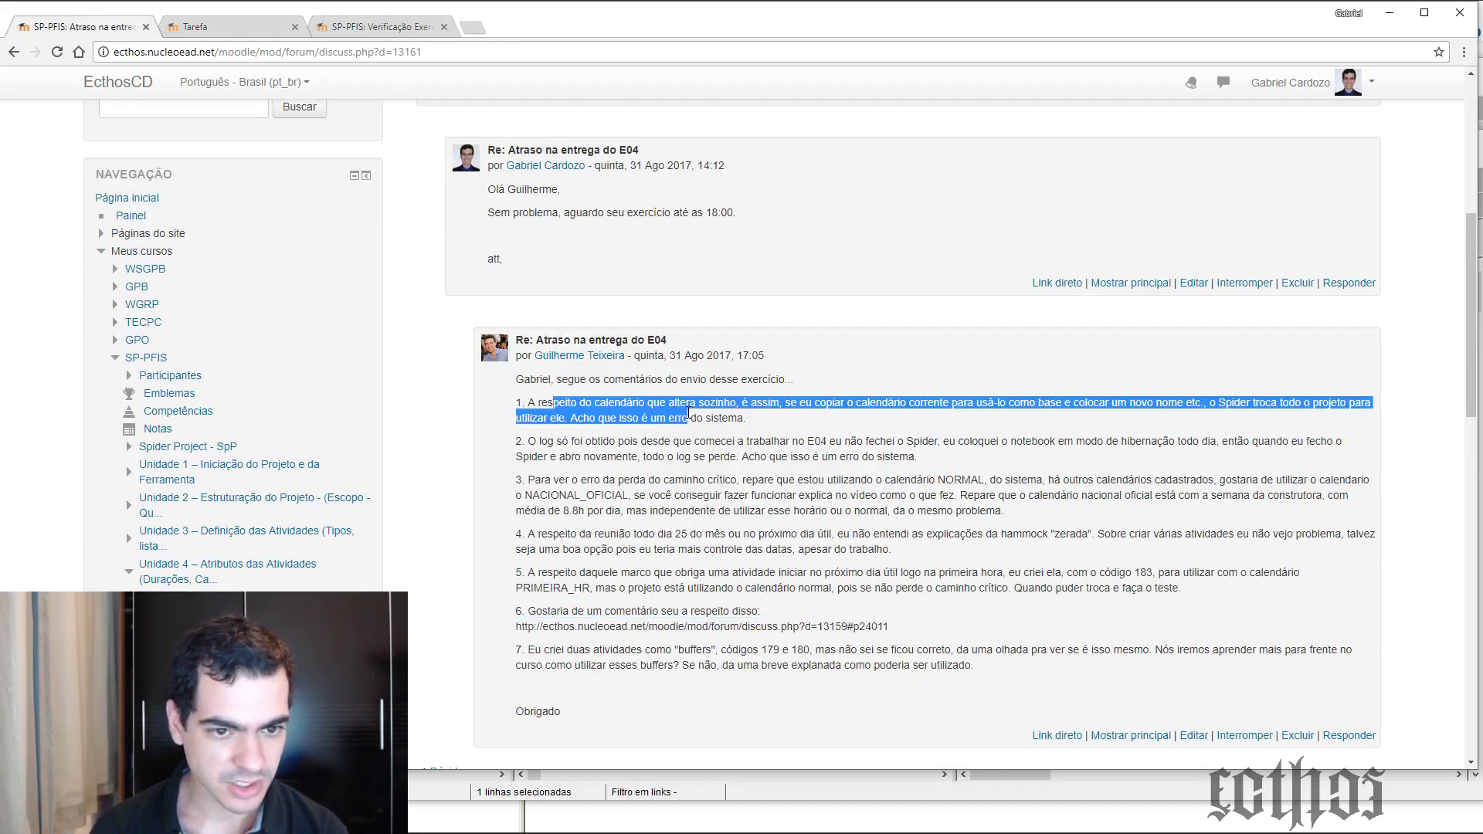
{"action": "left_click_drag", "start_coordinate": [541, 479], "coordinate": [596, 548]}
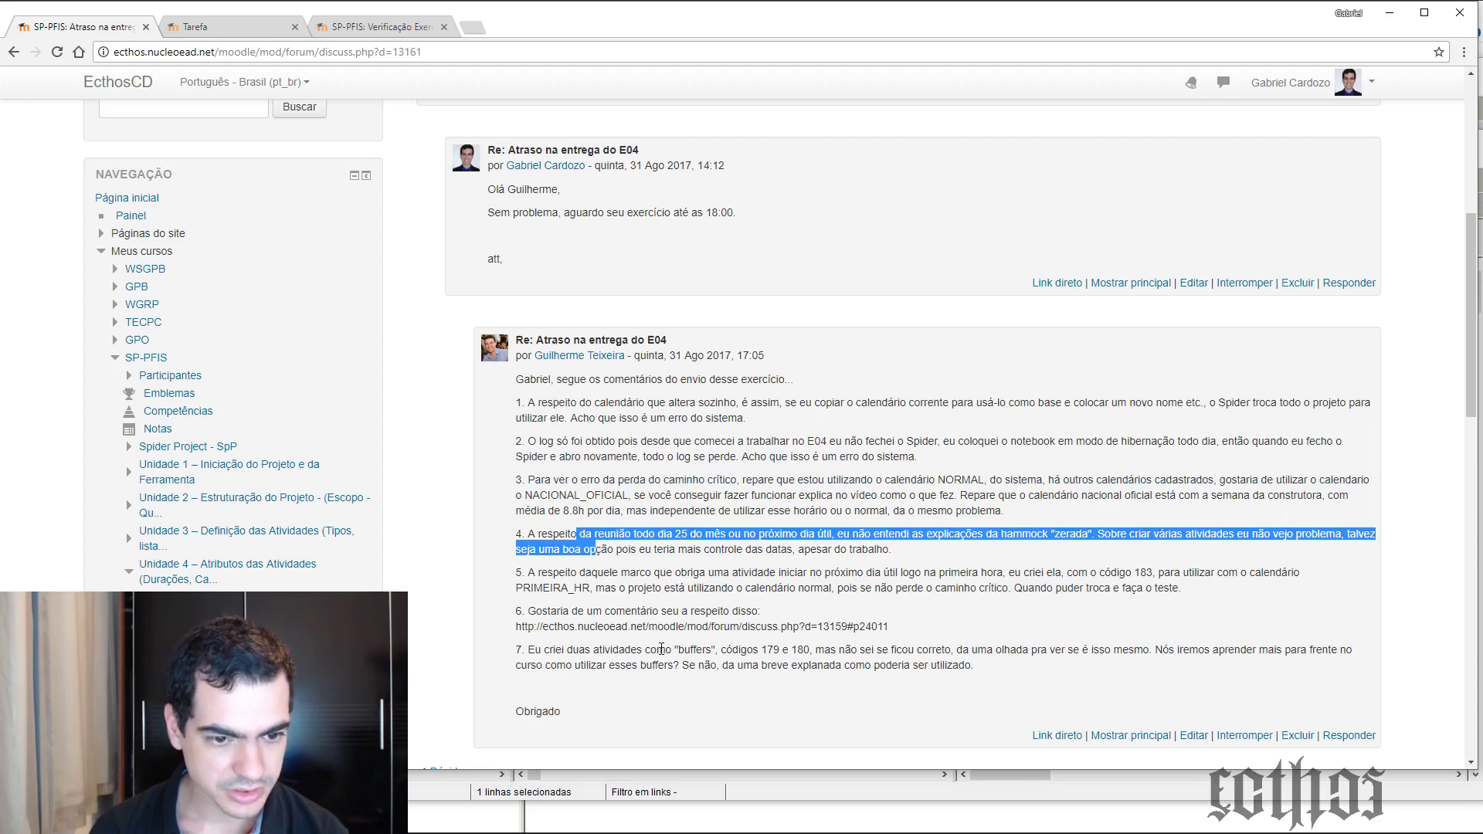
{"action": "left_click_drag", "start_coordinate": [658, 650], "coordinate": [729, 663]}
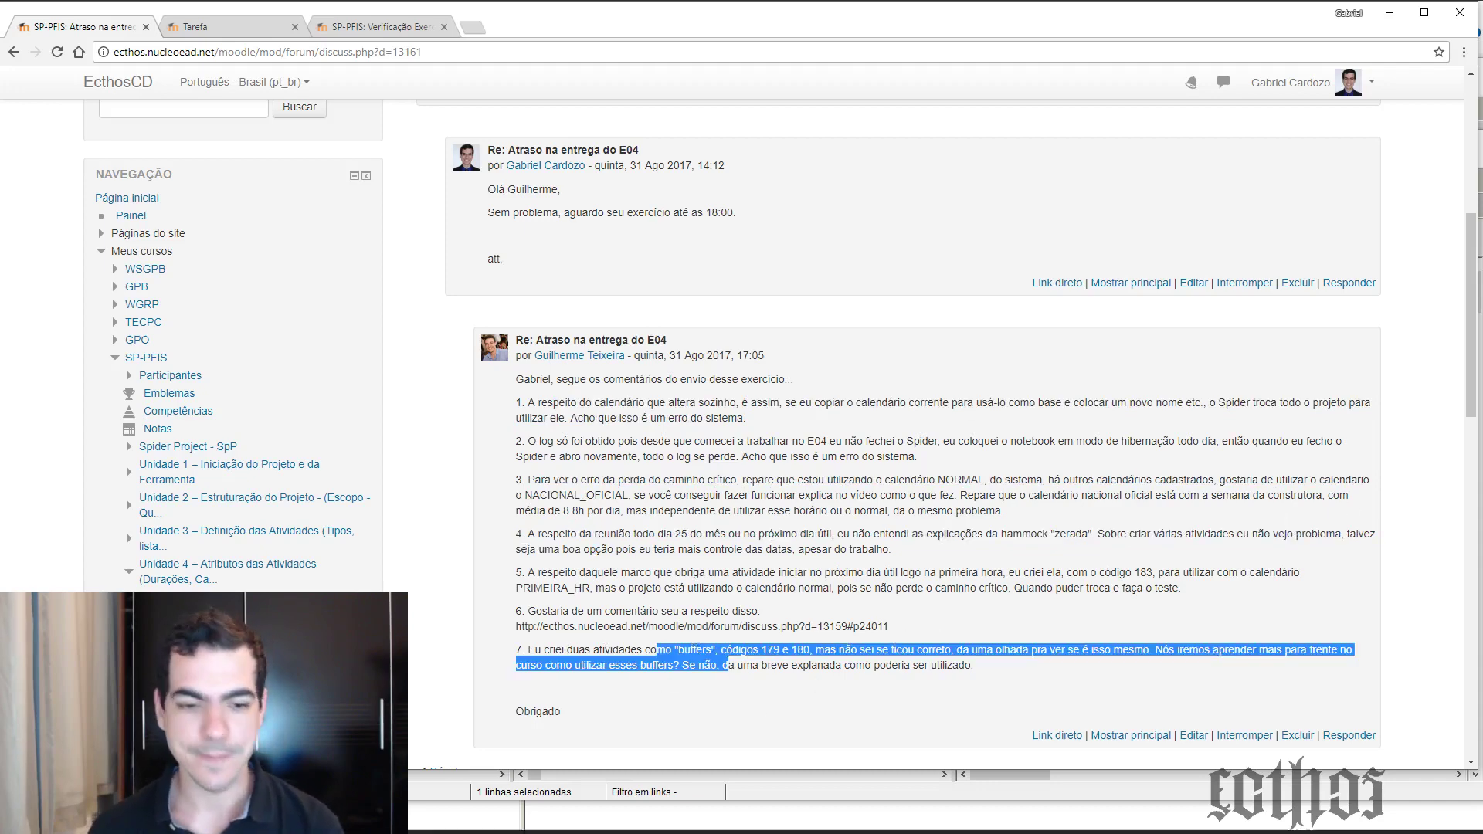
Switch to Spider Project, bring up Gantt de Atividades for Edifício Modelo and enlarge its window to fill the screen
{"action": "left_click", "coordinate": [309, 818]}
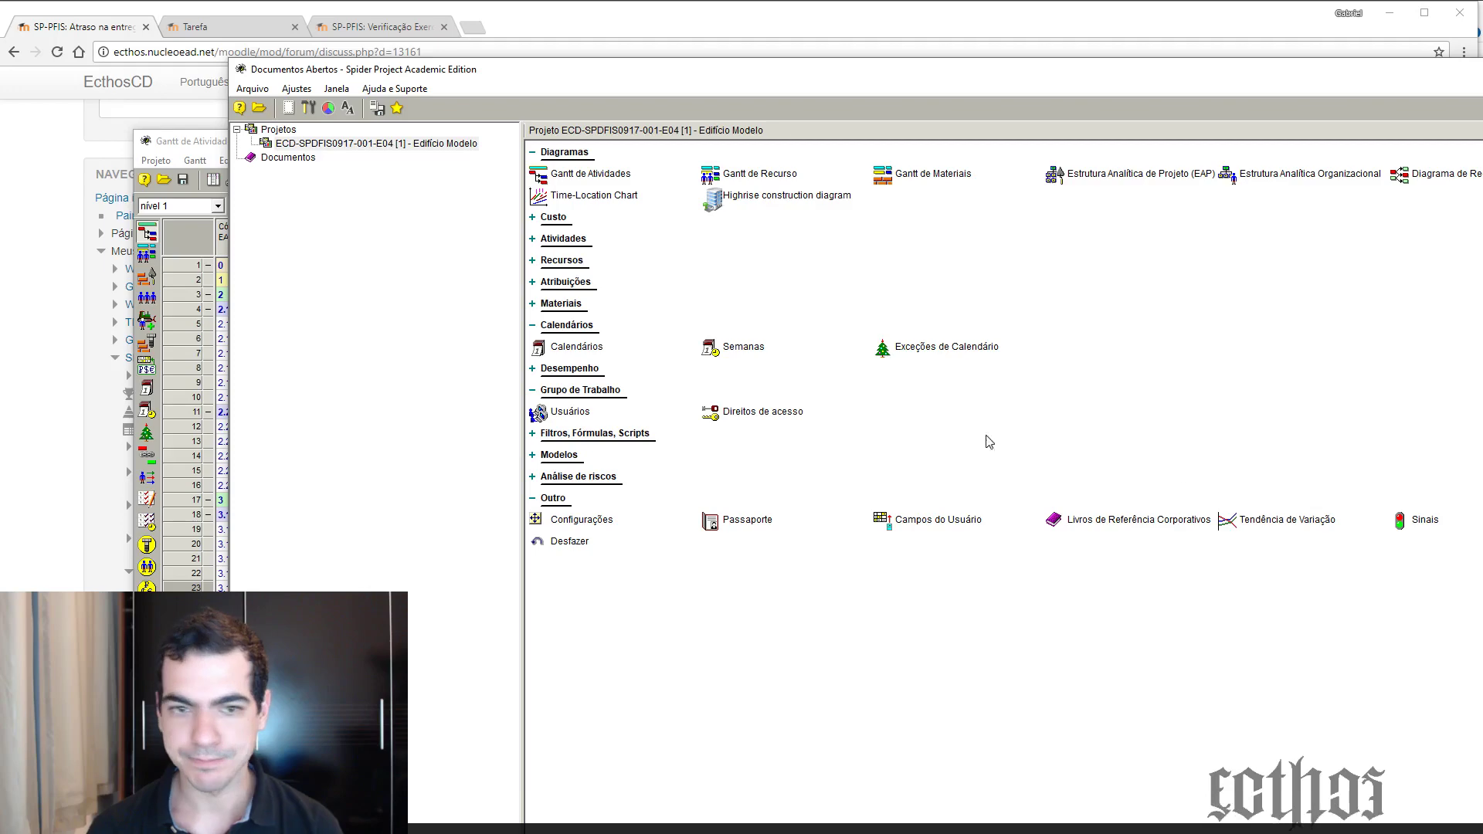
{"action": "left_click", "coordinate": [572, 176]}
{"action": "left_click_drag", "start_coordinate": [668, 135], "coordinate": [539, 20]}
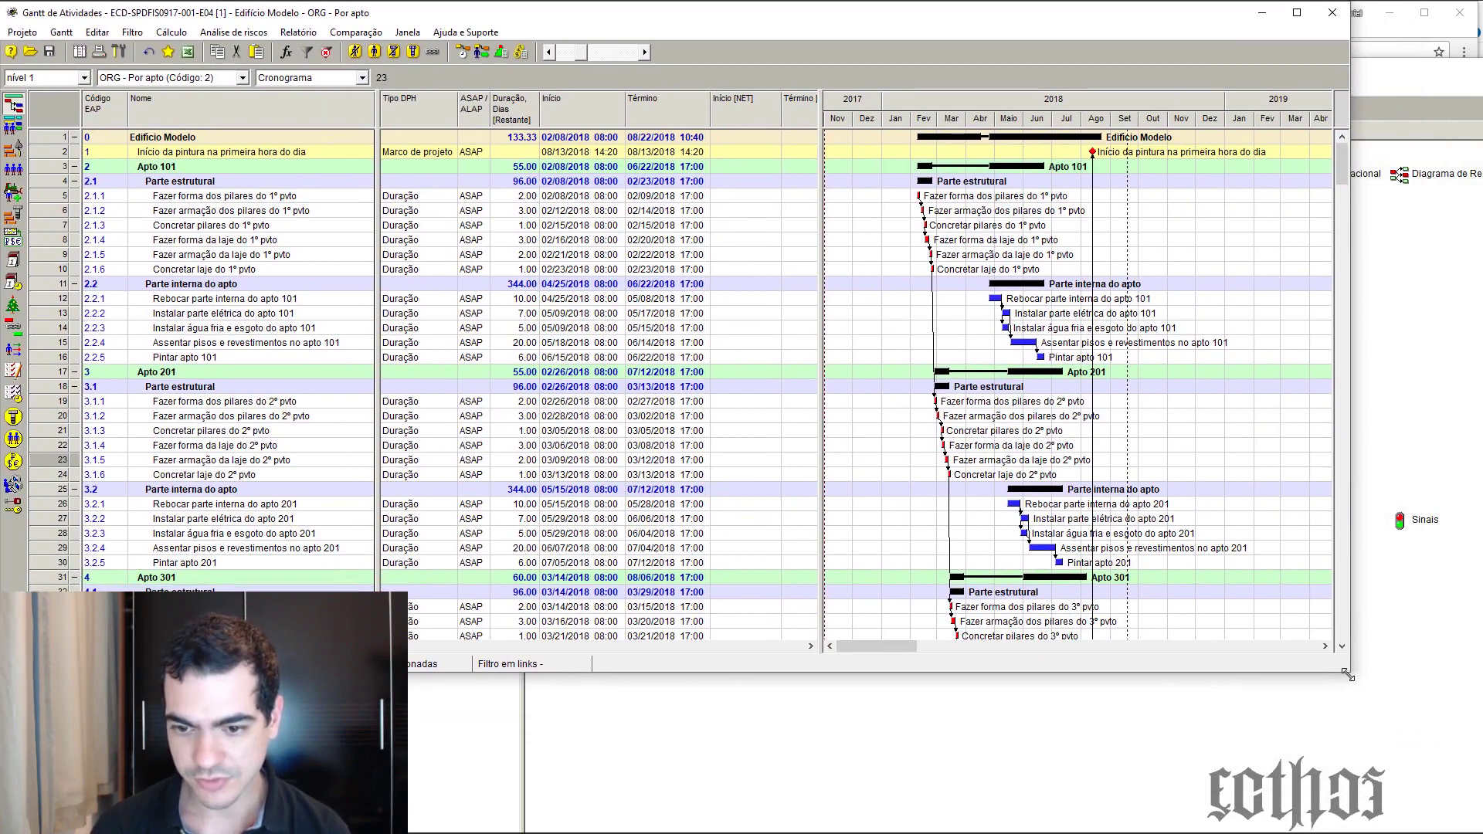
{"action": "left_click_drag", "start_coordinate": [1351, 674], "coordinate": [1482, 833]}
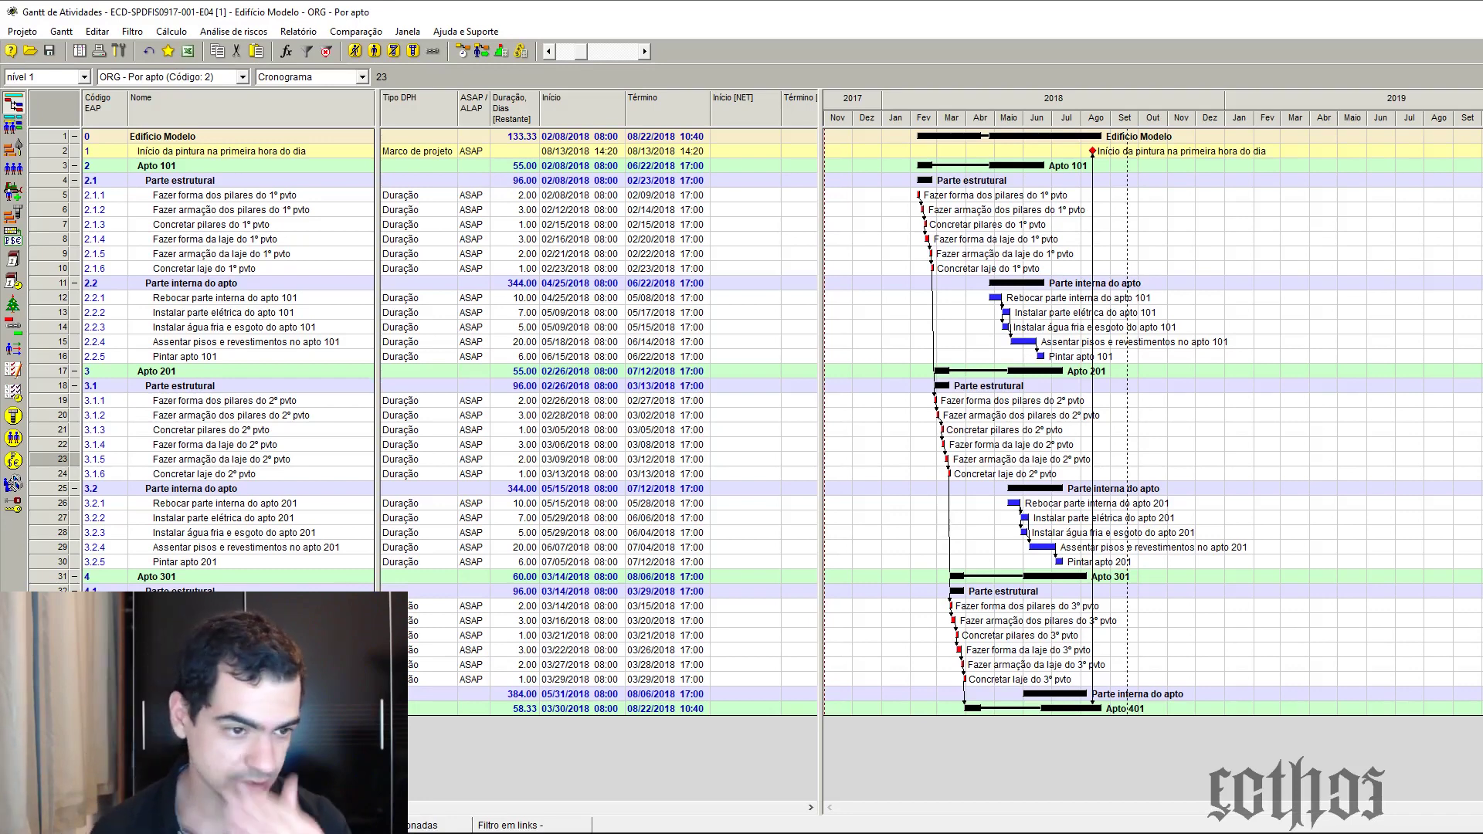
Show the Gantt by the EAP - Por produção (Código: 1) structure and reapply the Cronograma table layout
{"action": "left_click", "coordinate": [154, 77]}
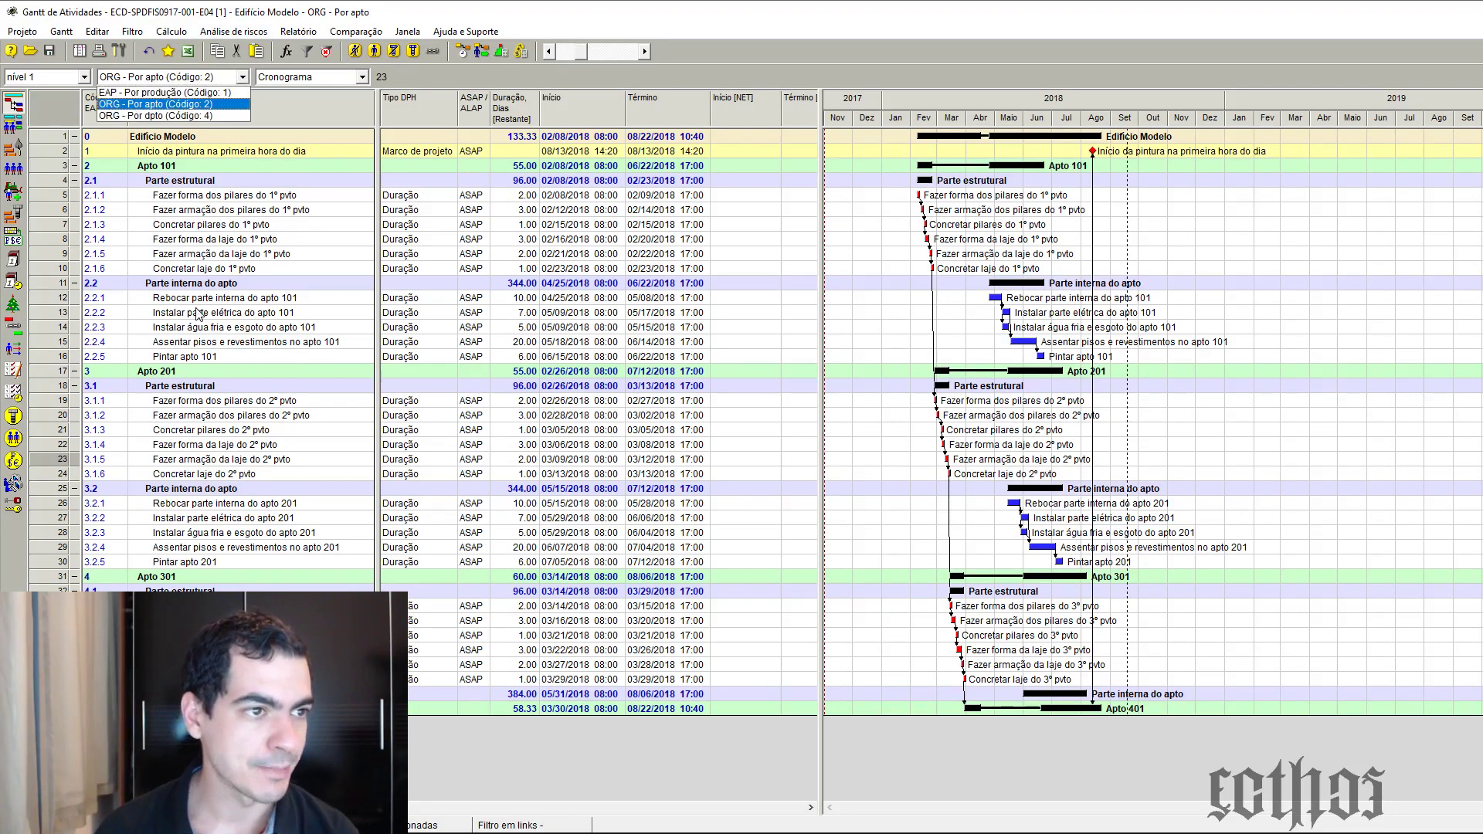
{"action": "left_click", "coordinate": [163, 93]}
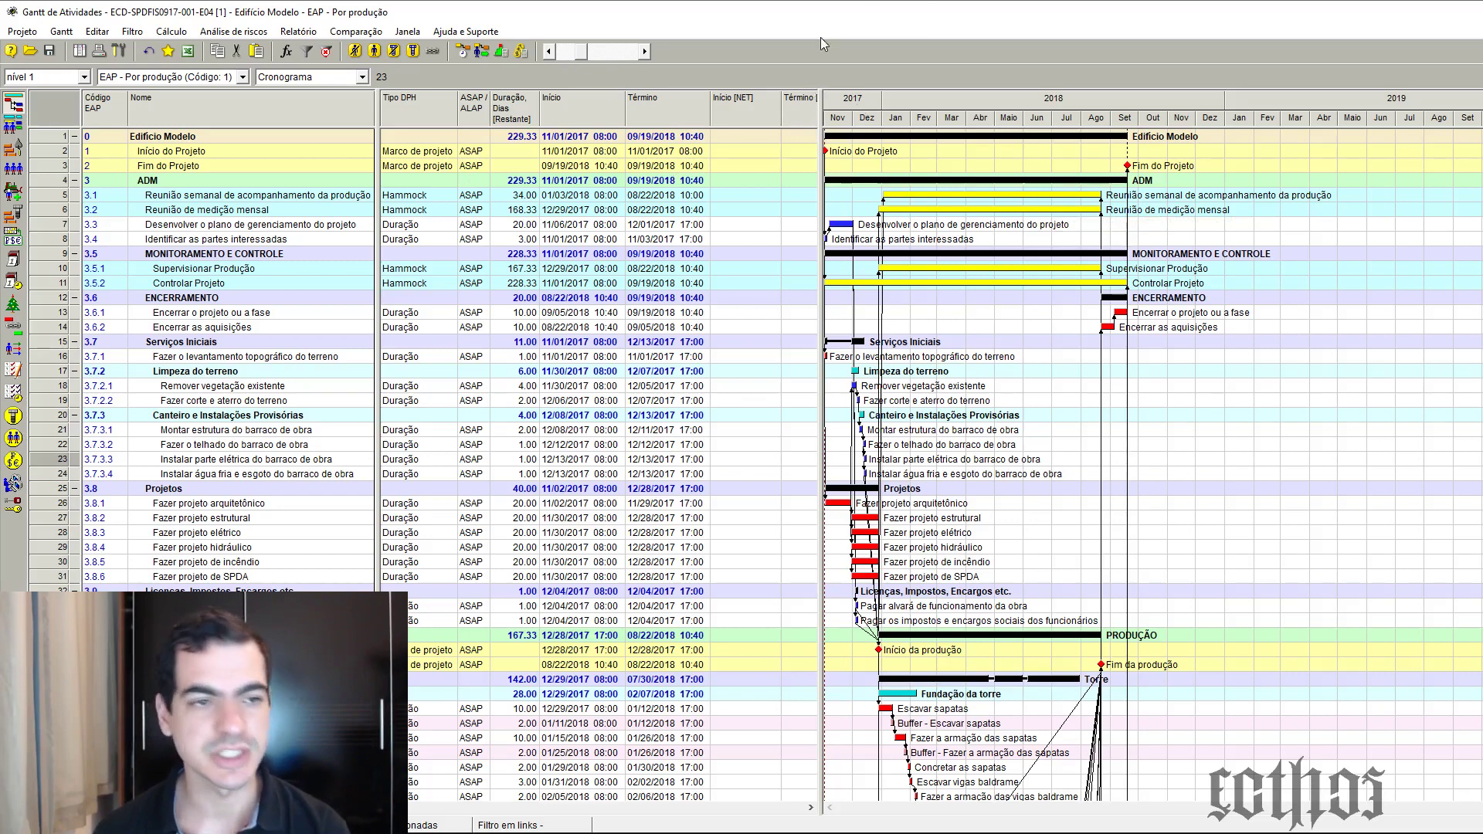
{"action": "left_click", "coordinate": [361, 78]}
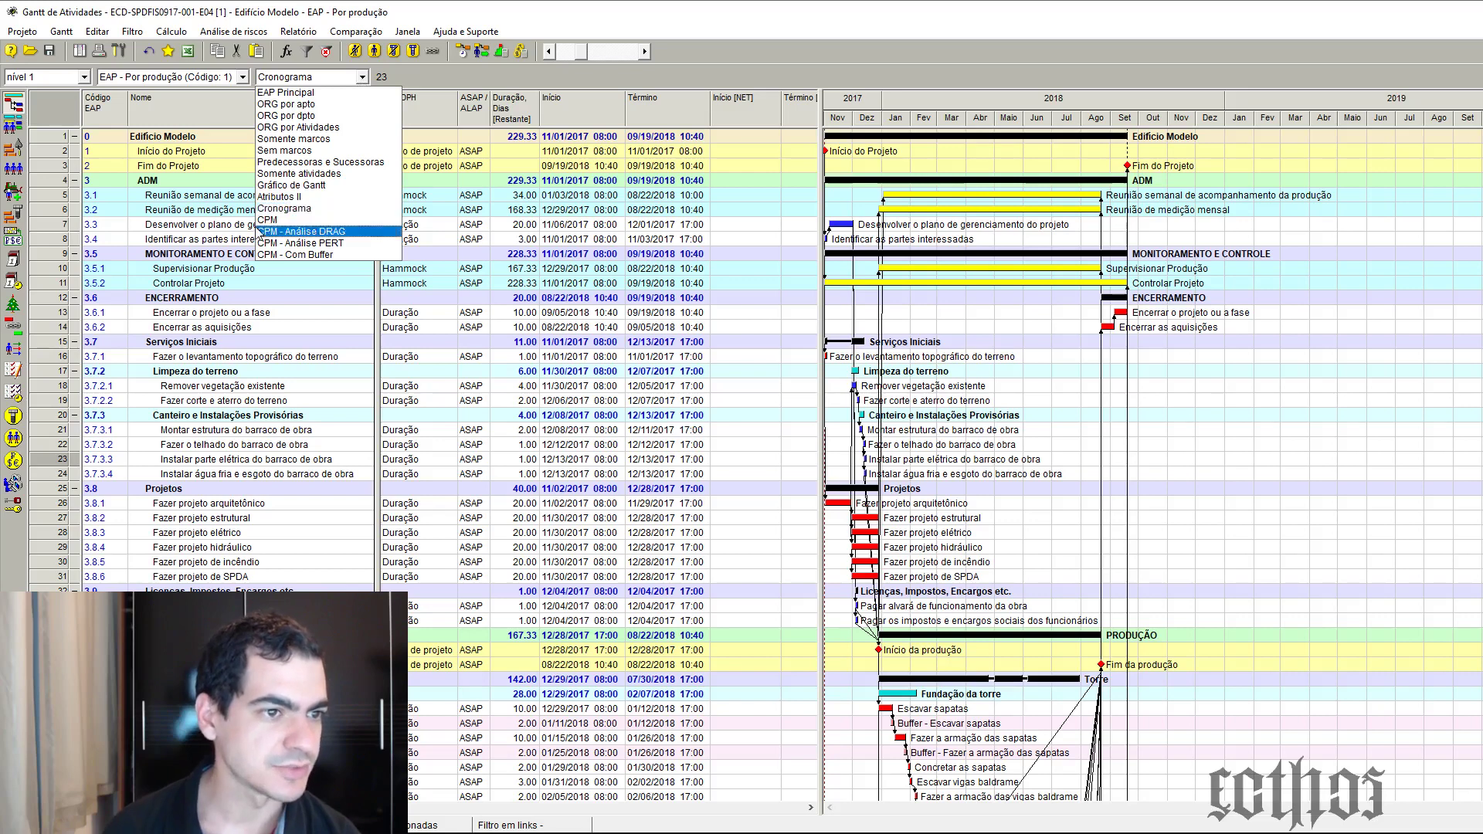
{"action": "left_click", "coordinate": [292, 209]}
{"action": "left_click_drag", "start_coordinate": [376, 202], "coordinate": [384, 254]}
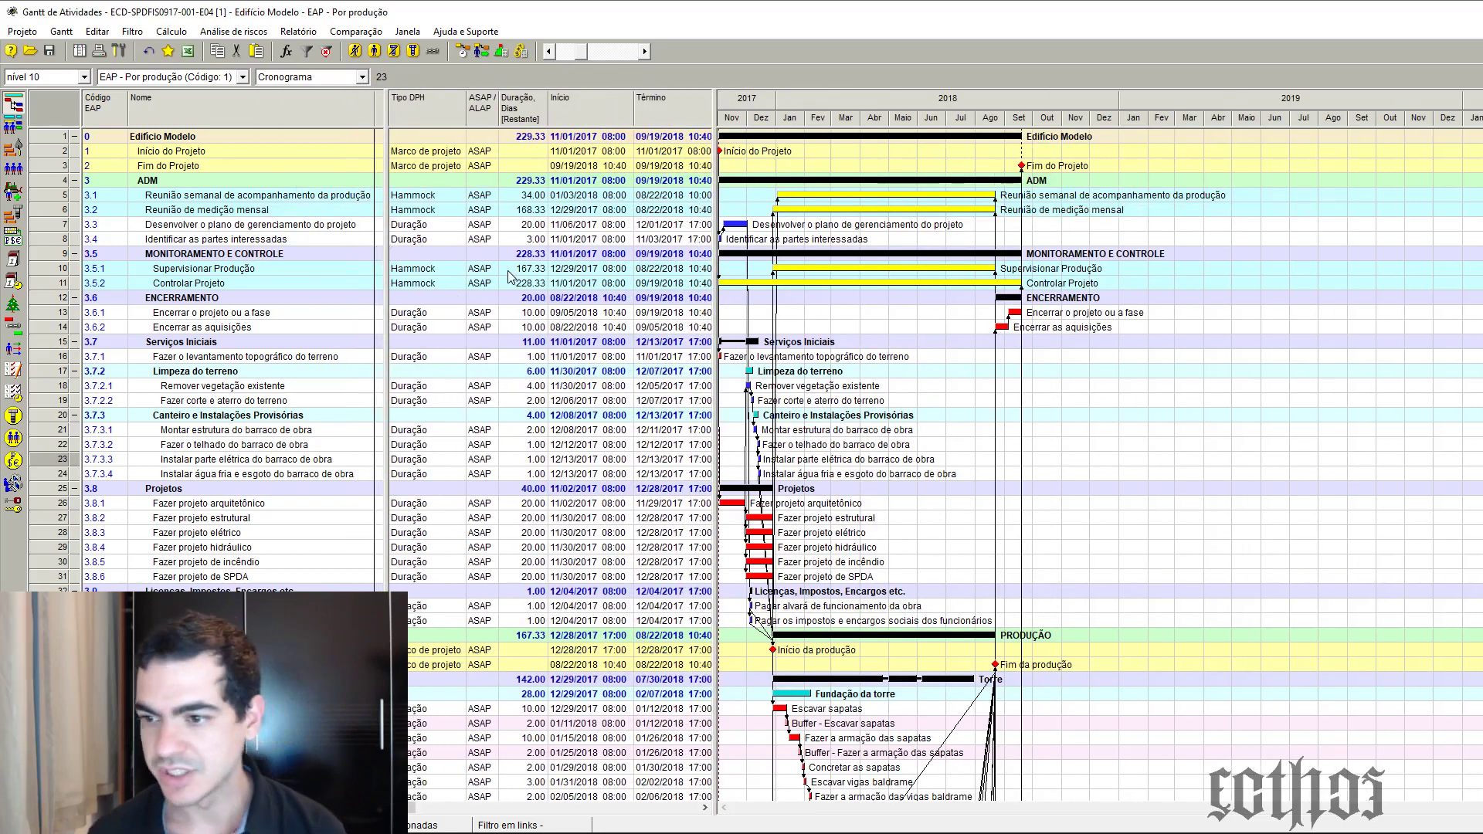
Widen the table area to show all its columns and move the Calendário column directly before Início
{"action": "left_click_drag", "start_coordinate": [1482, 123], "coordinate": [1036, 244]}
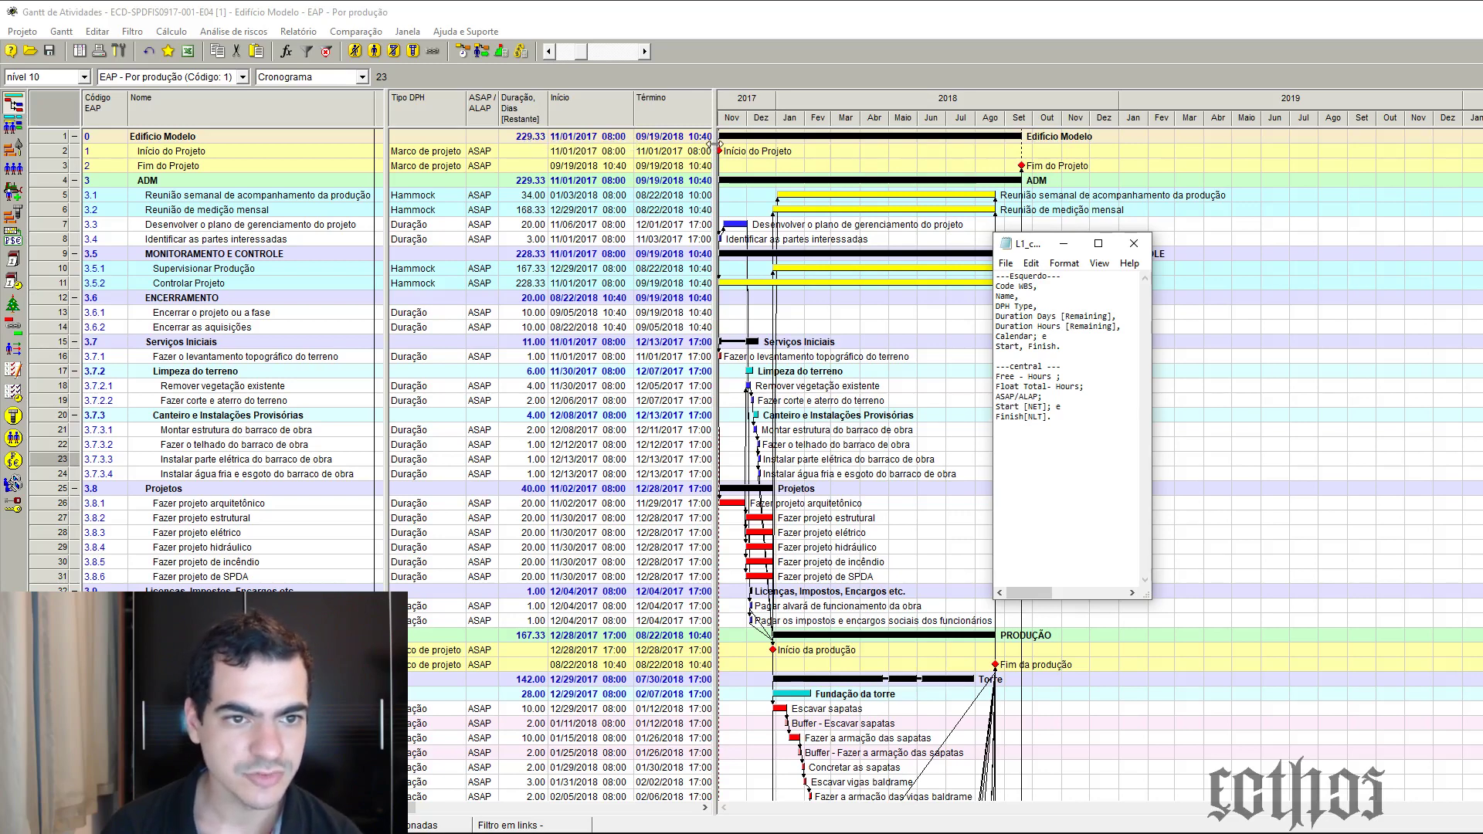
{"action": "left_click_drag", "start_coordinate": [715, 149], "coordinate": [1155, 184]}
{"action": "left_click_drag", "start_coordinate": [1471, 193], "coordinate": [1218, 184]}
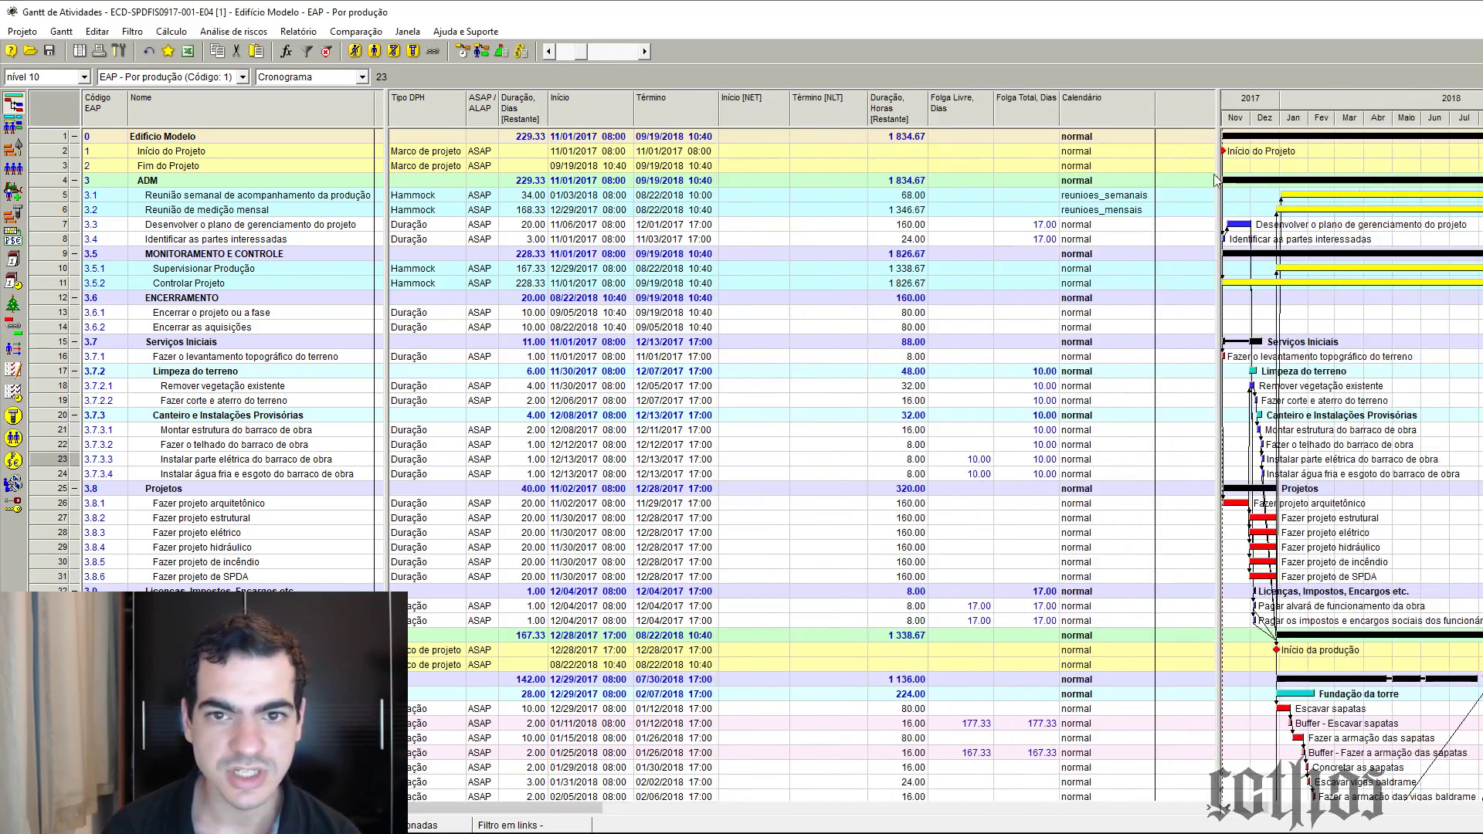
{"action": "left_click", "coordinate": [1108, 108]}
{"action": "left_click_drag", "start_coordinate": [545, 112], "coordinate": [547, 114]}
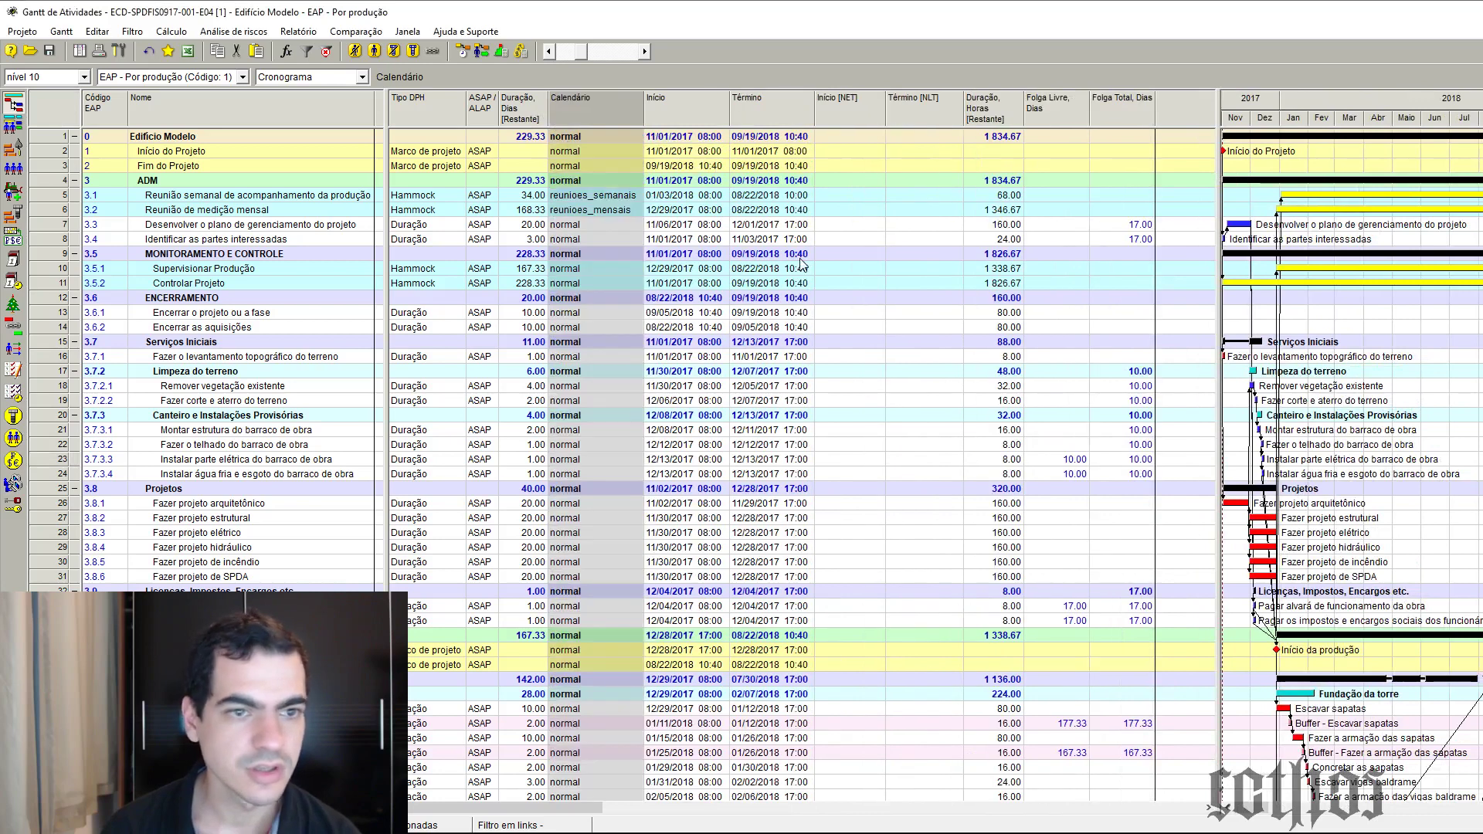
Move the Notepad column list off the schedule table and narrow the Gantt window slightly
{"action": "left_click", "coordinate": [309, 818]}
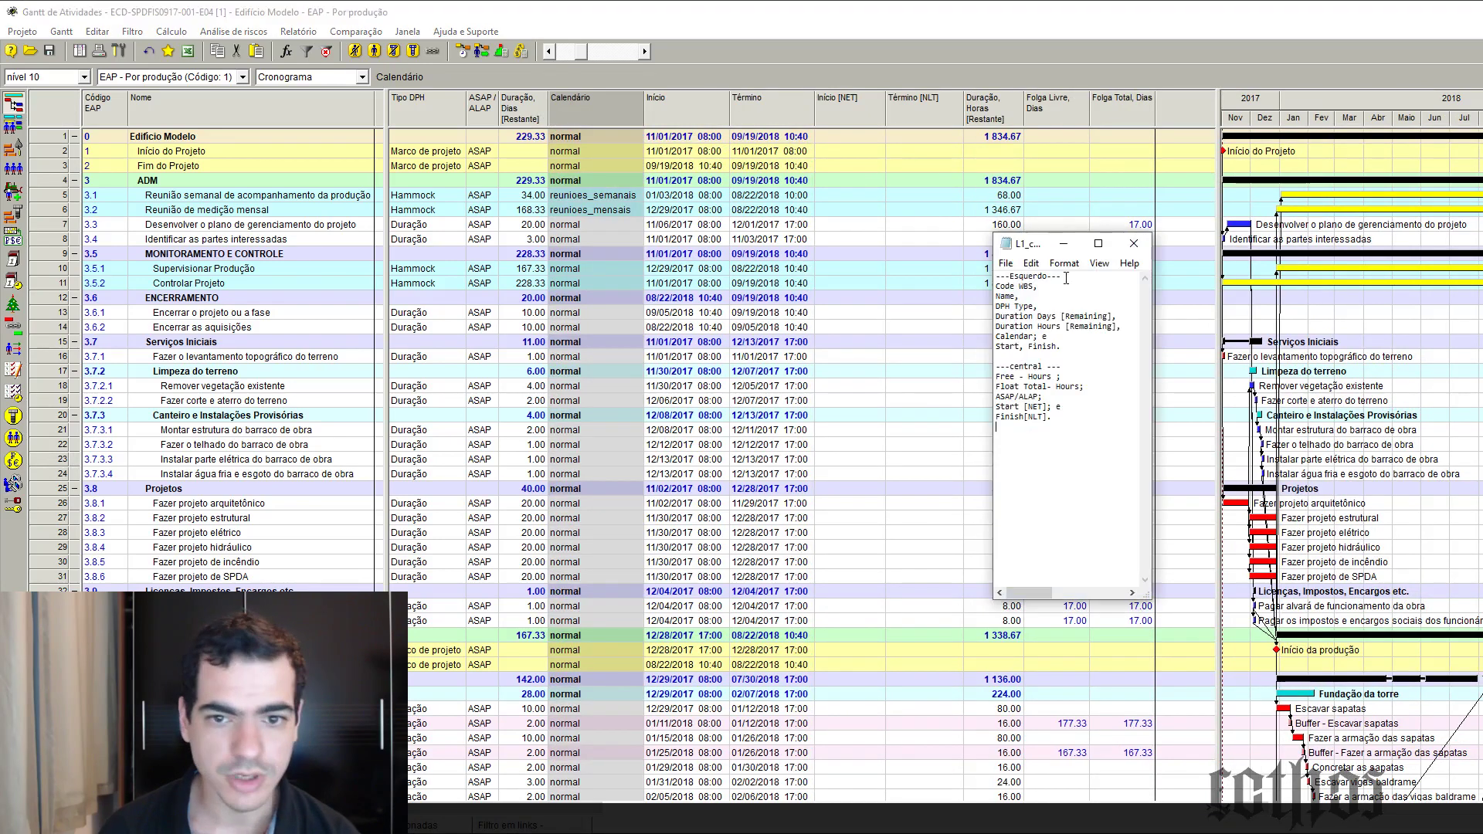
{"action": "left_click_drag", "start_coordinate": [1027, 245], "coordinate": [1412, 331]}
{"action": "left_click_drag", "start_coordinate": [1482, 244], "coordinate": [1457, 244]}
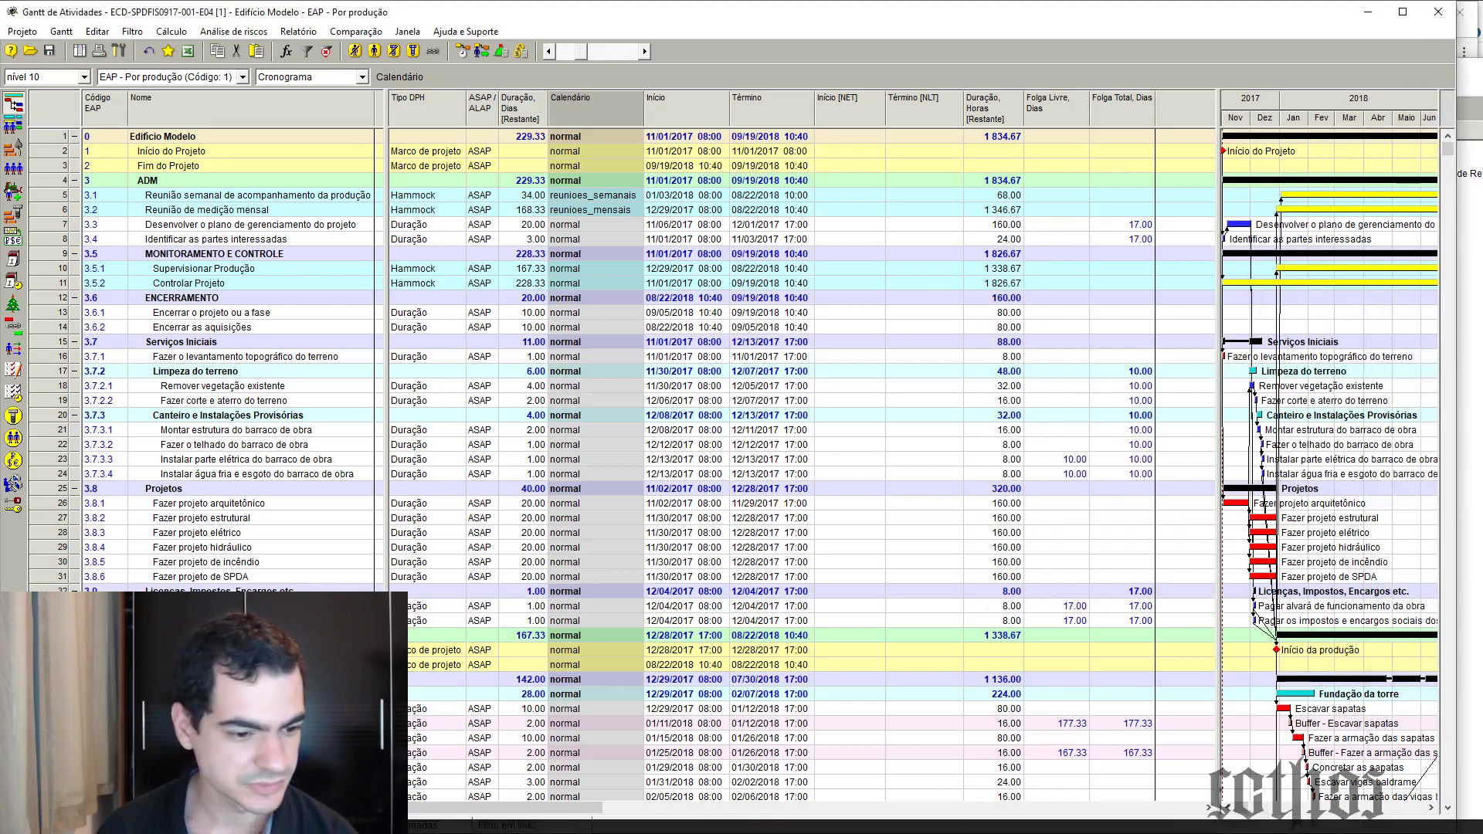
{"action": "left_click", "coordinate": [309, 819]}
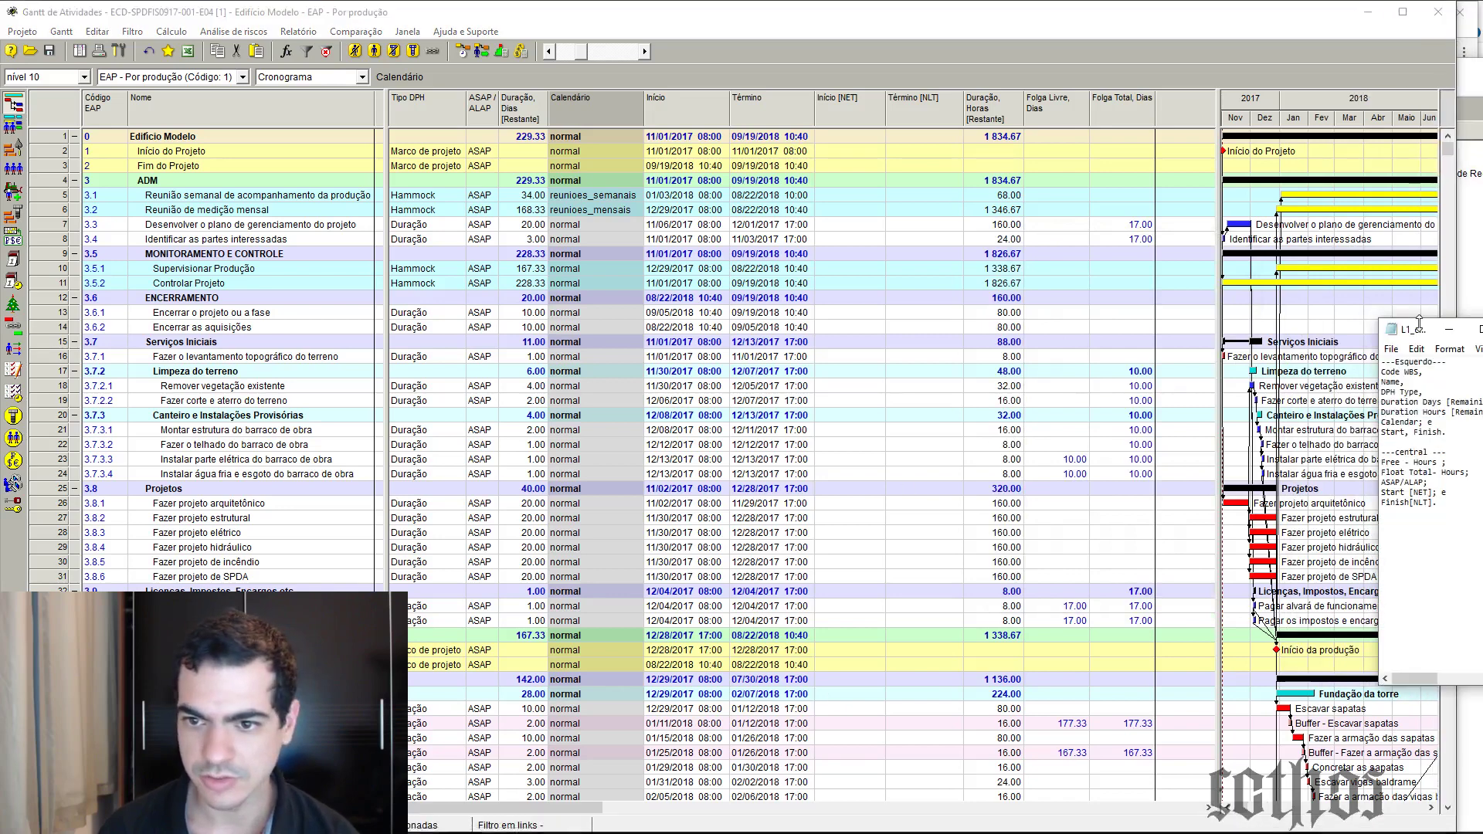
{"action": "left_click_drag", "start_coordinate": [1405, 331], "coordinate": [1482, 332]}
Reposition the Documentos Abertos window and bring the Gantt de Atividades window back in front of it
{"action": "left_click", "coordinate": [1313, 290]}
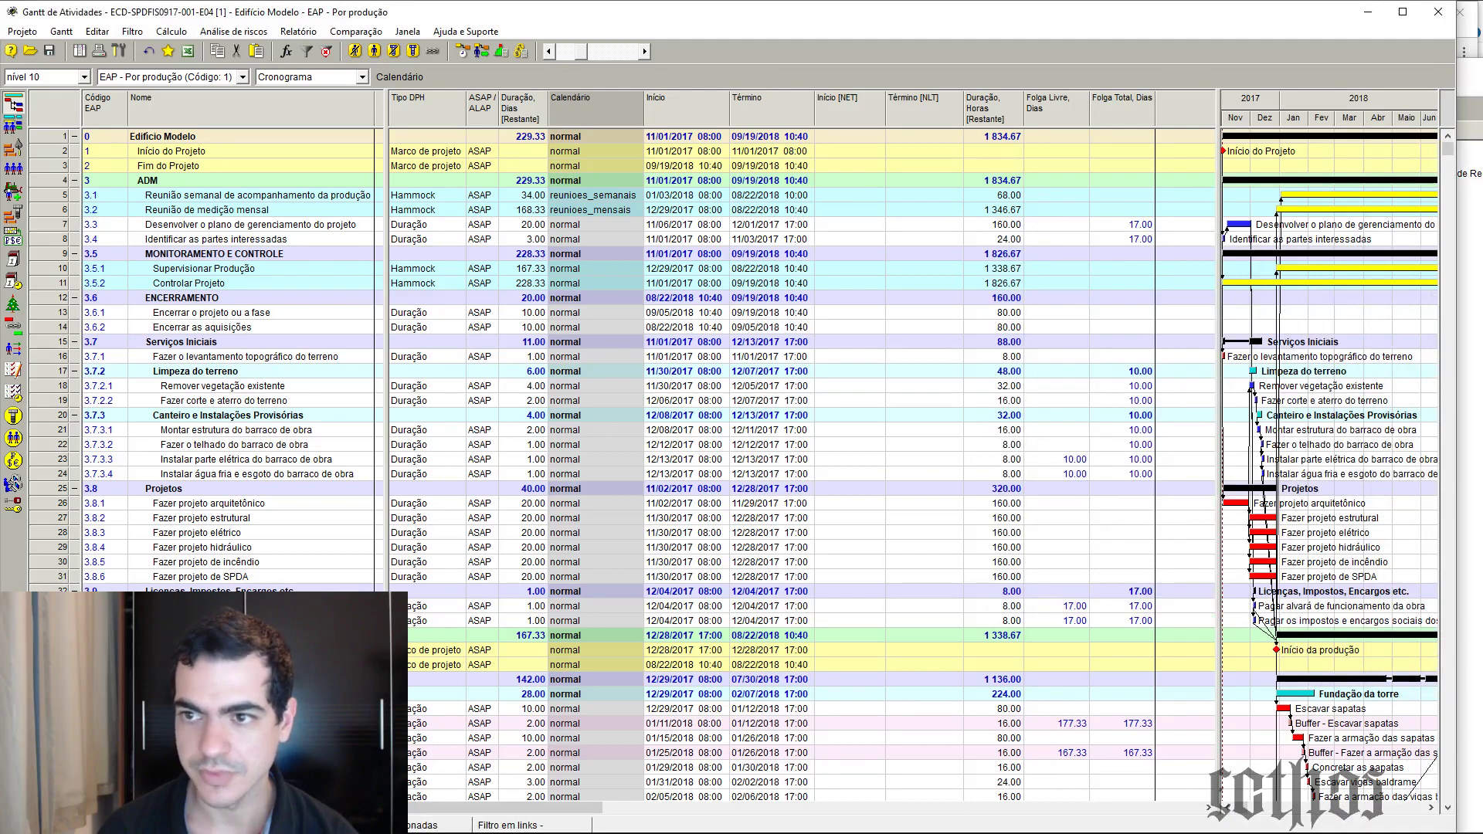
{"action": "left_click_drag", "start_coordinate": [1482, 75], "coordinate": [1344, 116]}
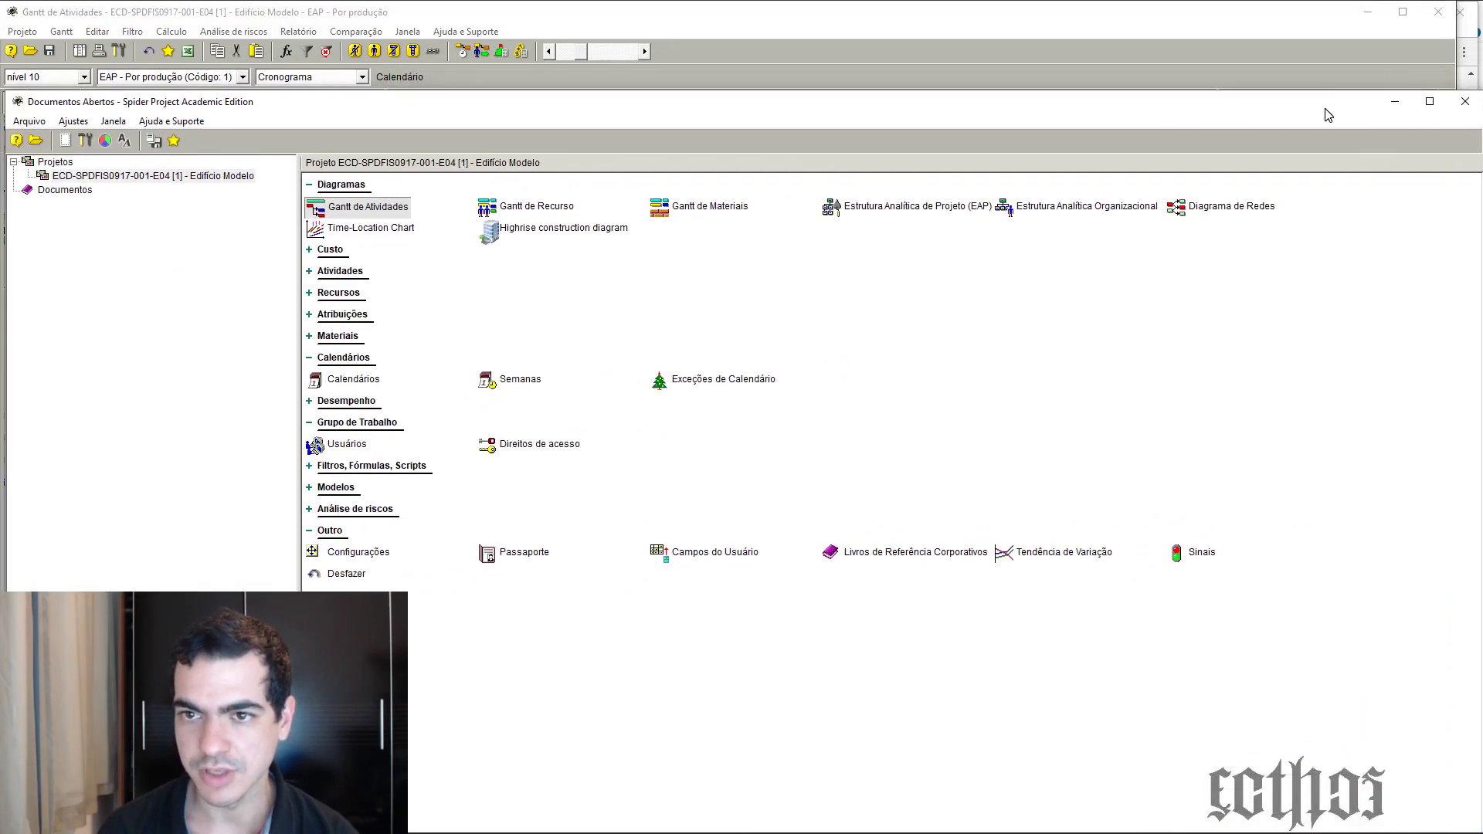
{"action": "left_click", "coordinate": [1258, 35]}
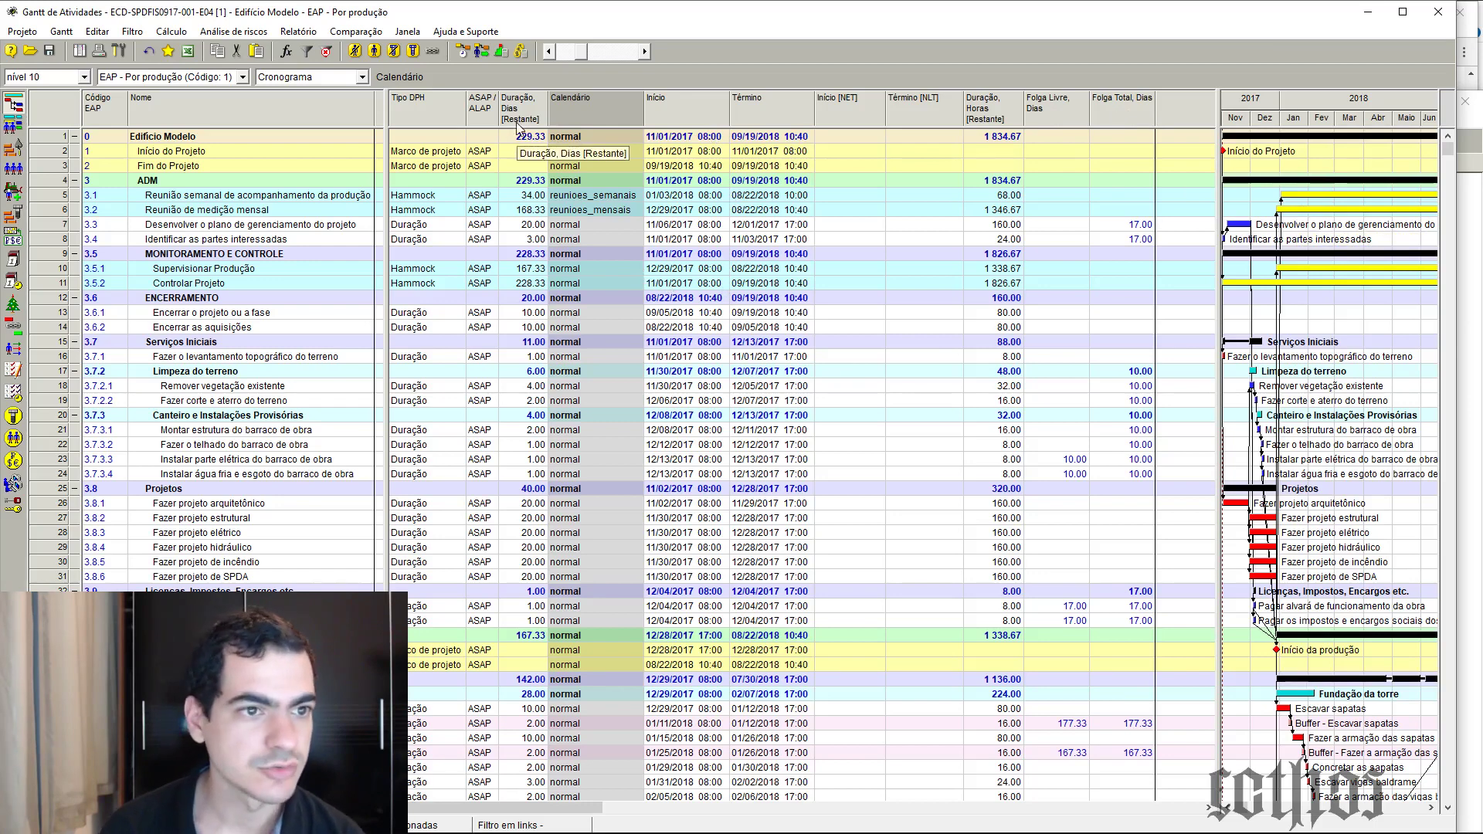
Move the ASAP / ALAP column directly after Duração, Horas [Restante] in the schedule table
{"action": "left_click", "coordinate": [480, 104]}
{"action": "left_click_drag", "start_coordinate": [479, 104], "coordinate": [1004, 105]}
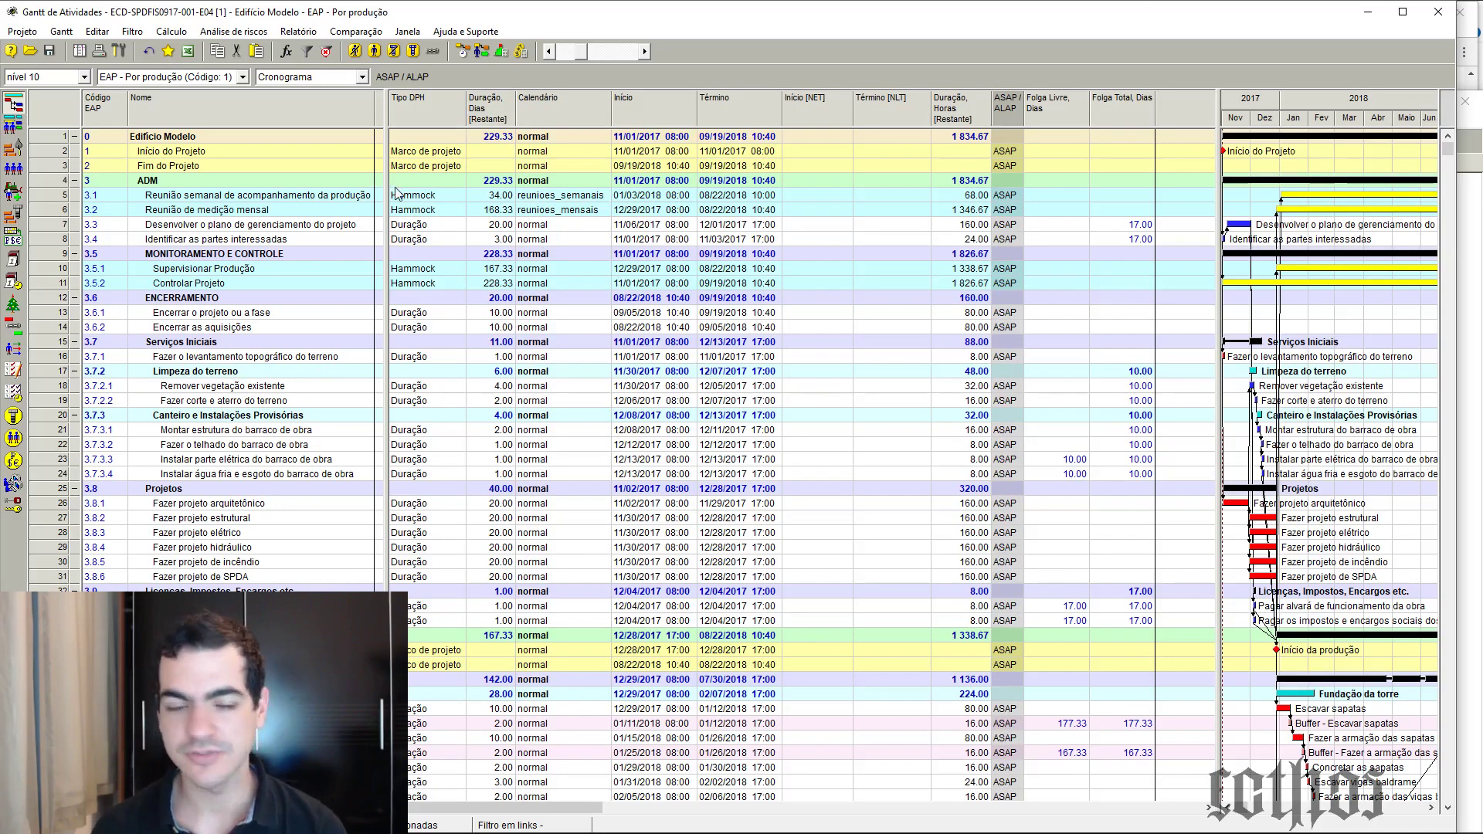
Widen the fixed part of the table and show the Tipo DPH field there, directly after Nome
{"action": "left_click_drag", "start_coordinate": [384, 120], "coordinate": [503, 148]}
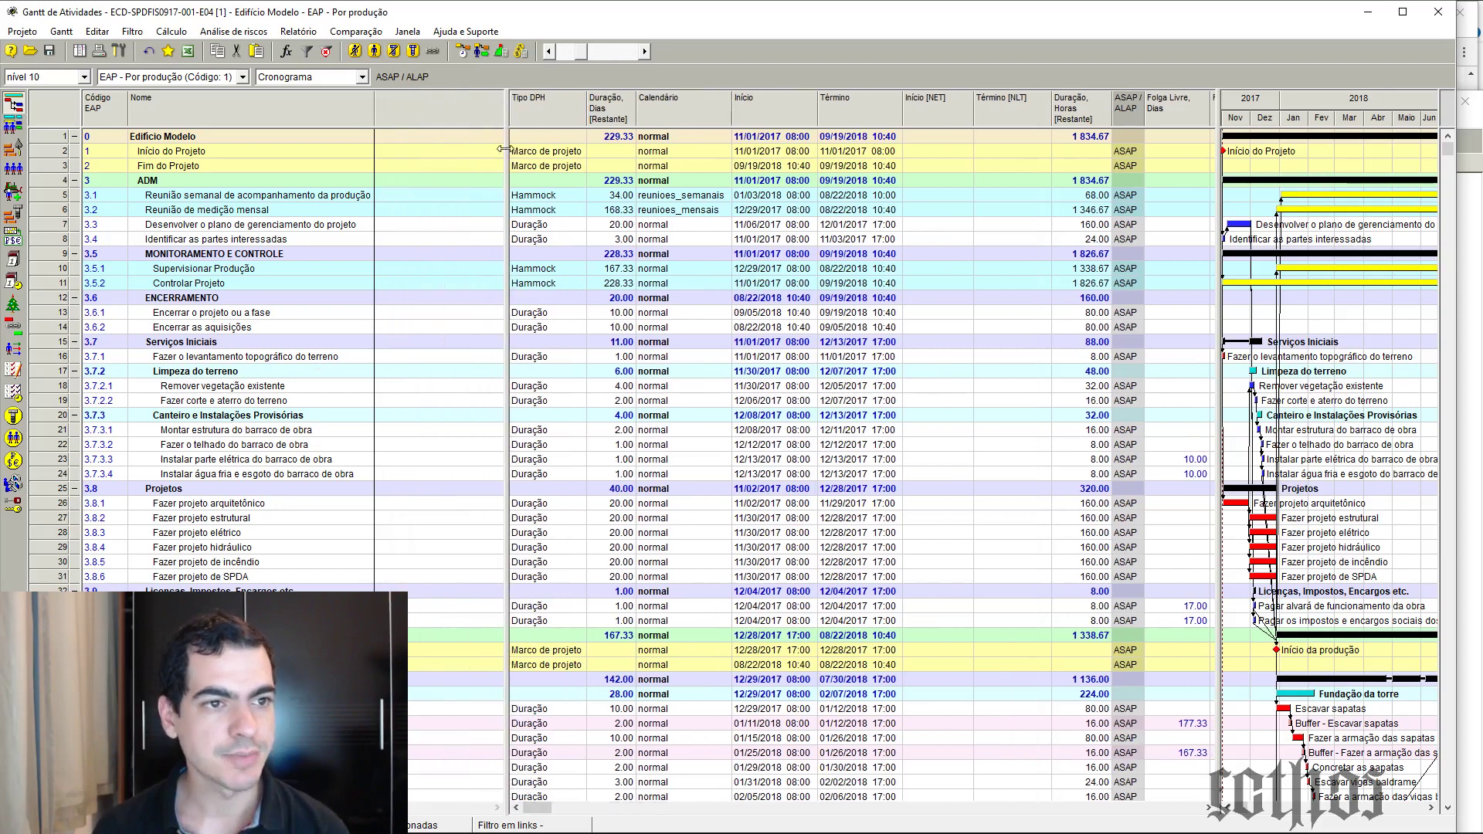
{"action": "right_click", "coordinate": [427, 97]}
{"action": "left_click", "coordinate": [479, 108]}
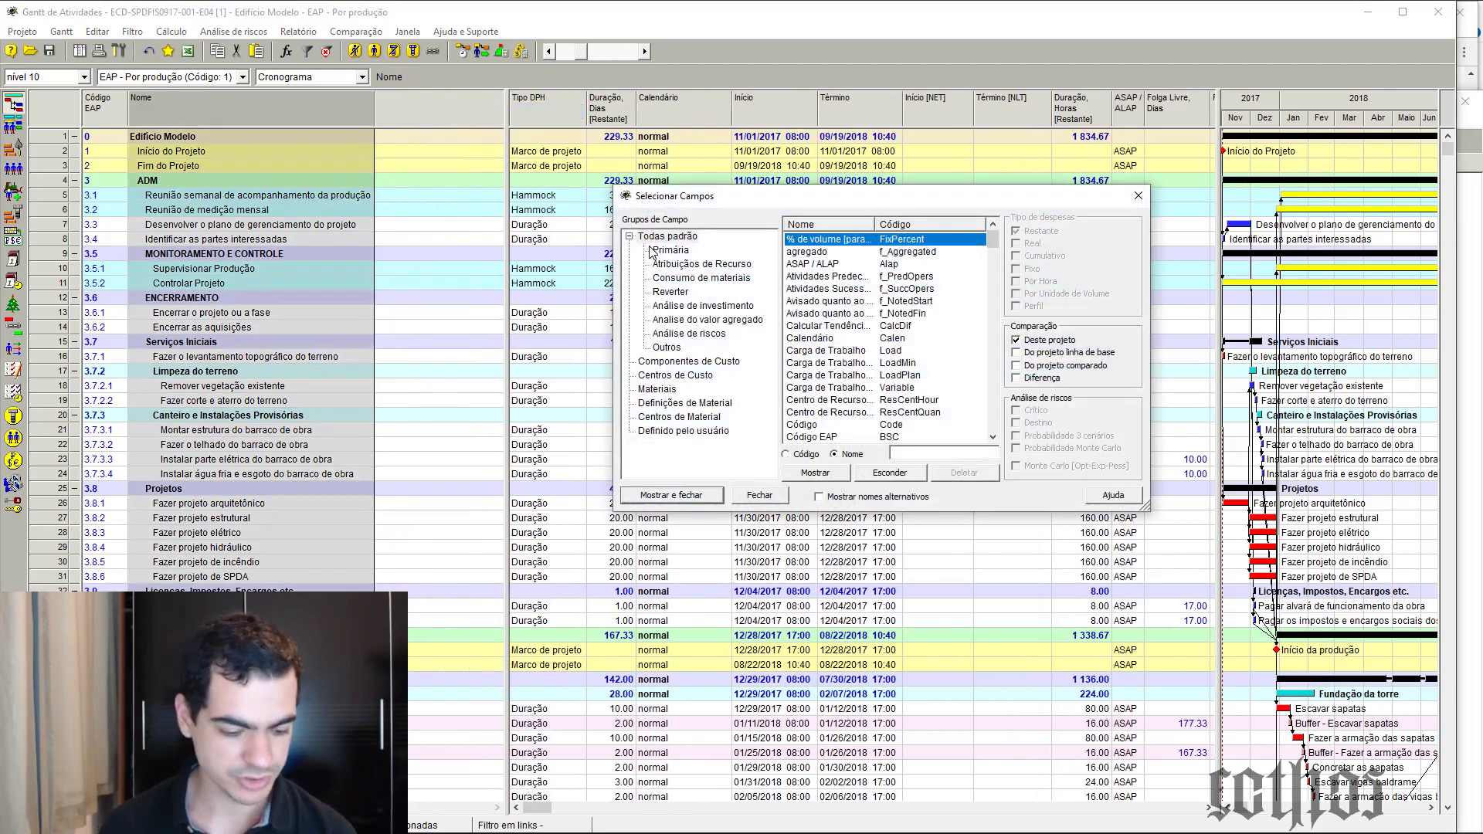
{"action": "key", "text": "t"}
{"action": "left_click", "coordinate": [992, 439]}
{"action": "left_click", "coordinate": [992, 439]}
{"action": "left_click", "coordinate": [992, 438]}
{"action": "left_click", "coordinate": [992, 439]}
{"action": "left_click", "coordinate": [992, 439]}
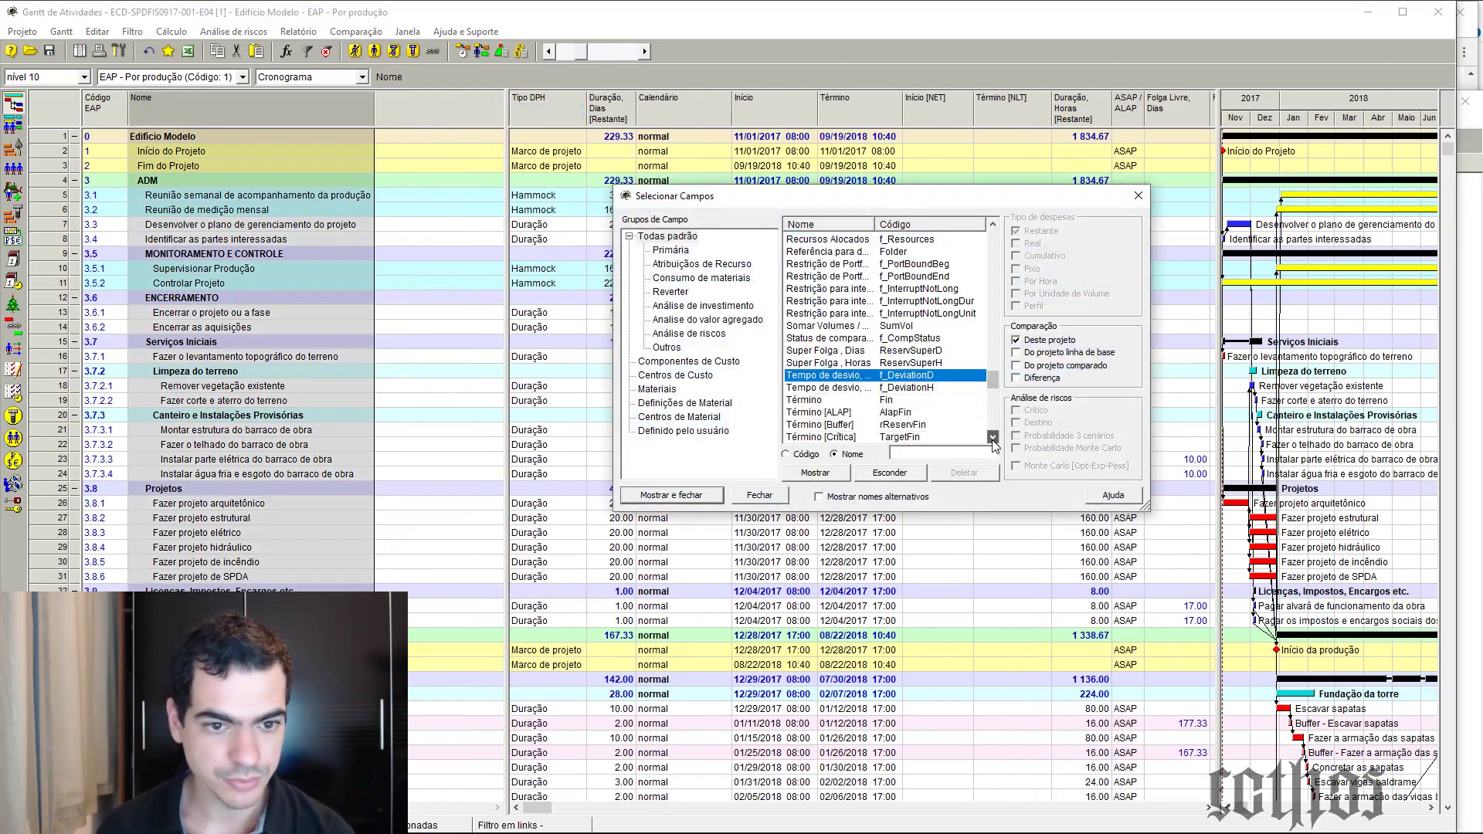
{"action": "scroll", "coordinate": [994, 444], "scroll_direction": "down", "scroll_amount": 5}
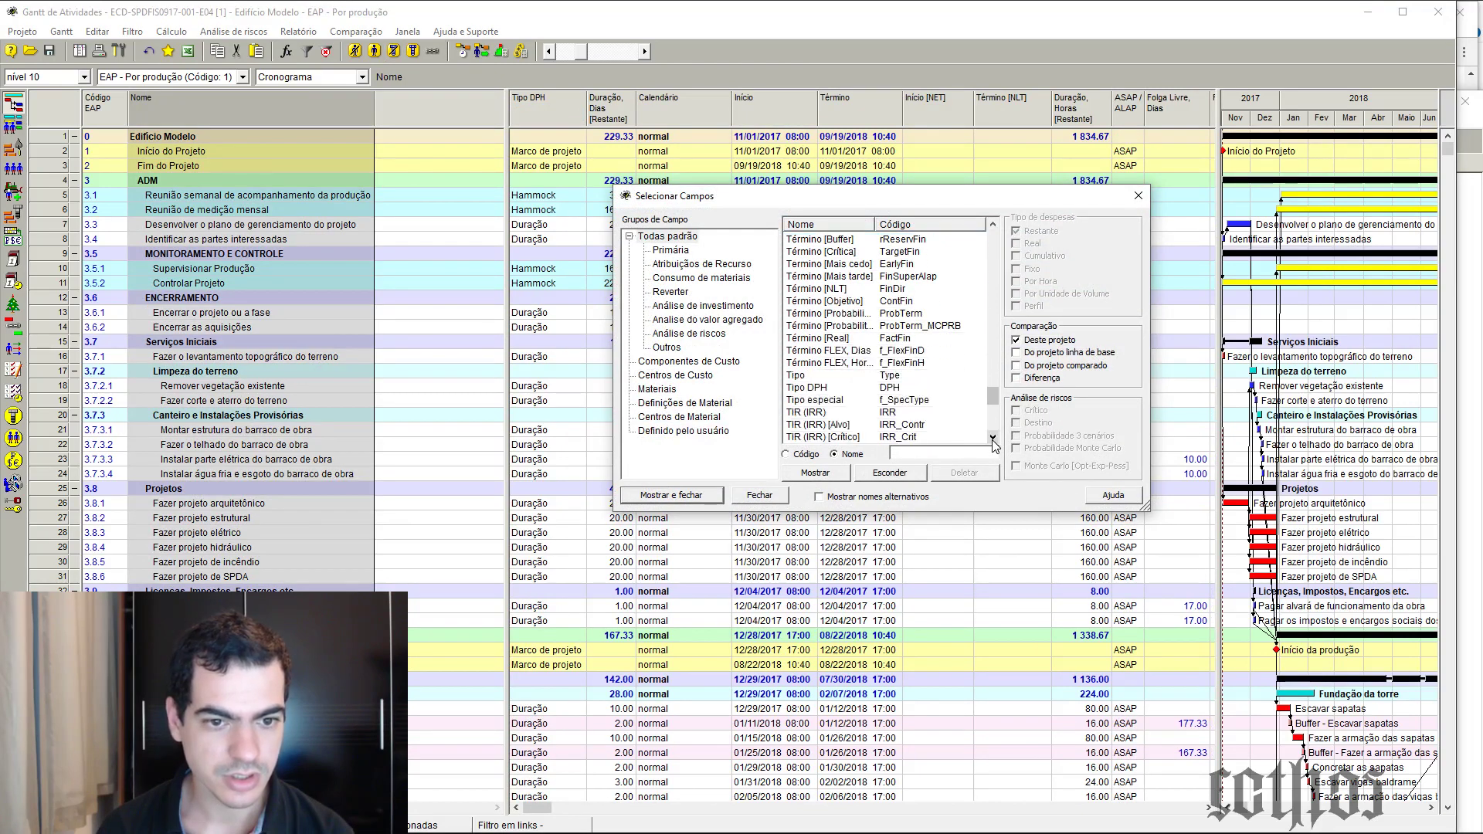
{"action": "left_click", "coordinate": [817, 387]}
{"action": "left_click", "coordinate": [812, 472]}
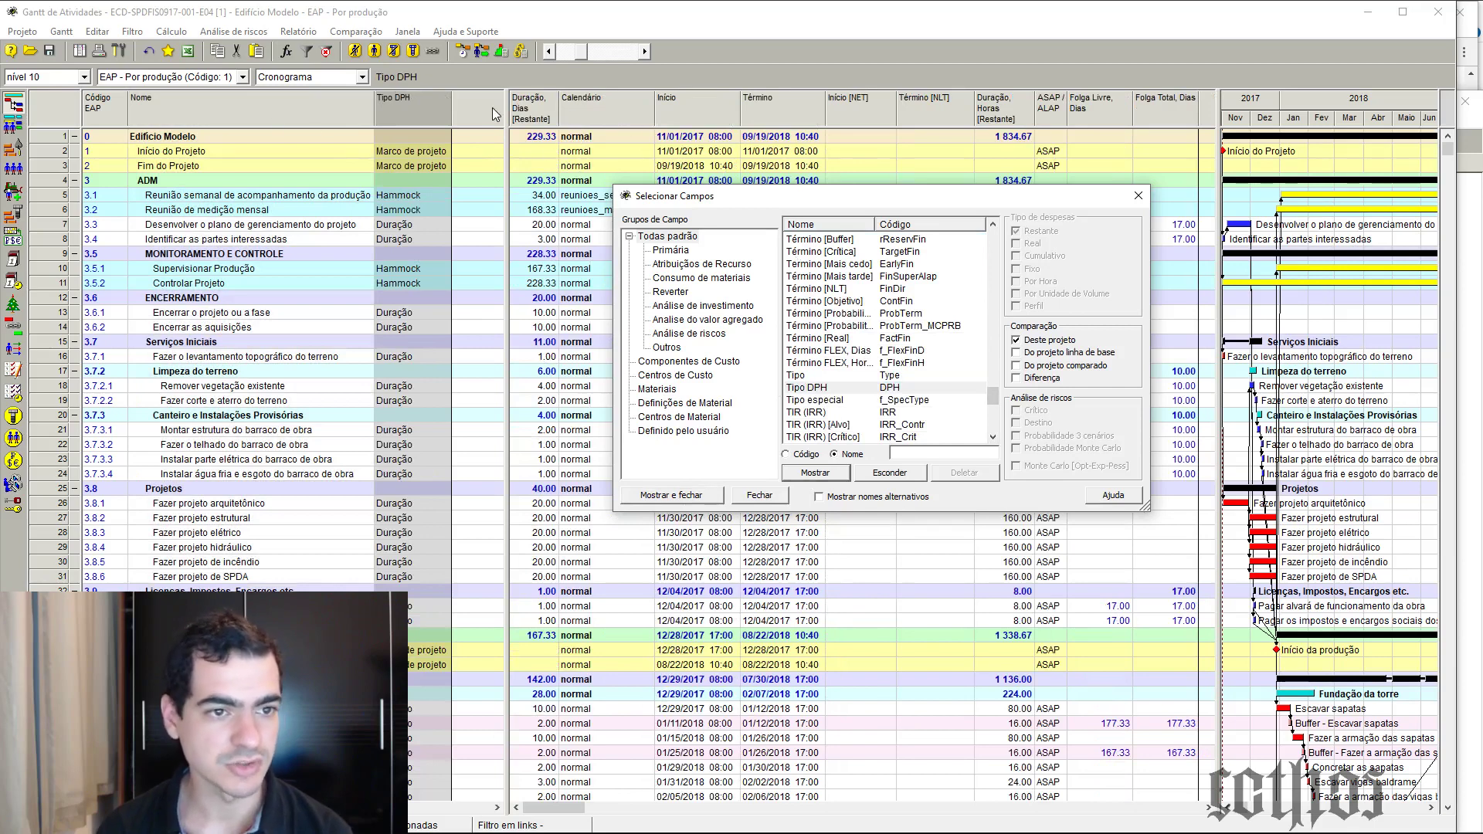
{"action": "key", "text": "Escape"}
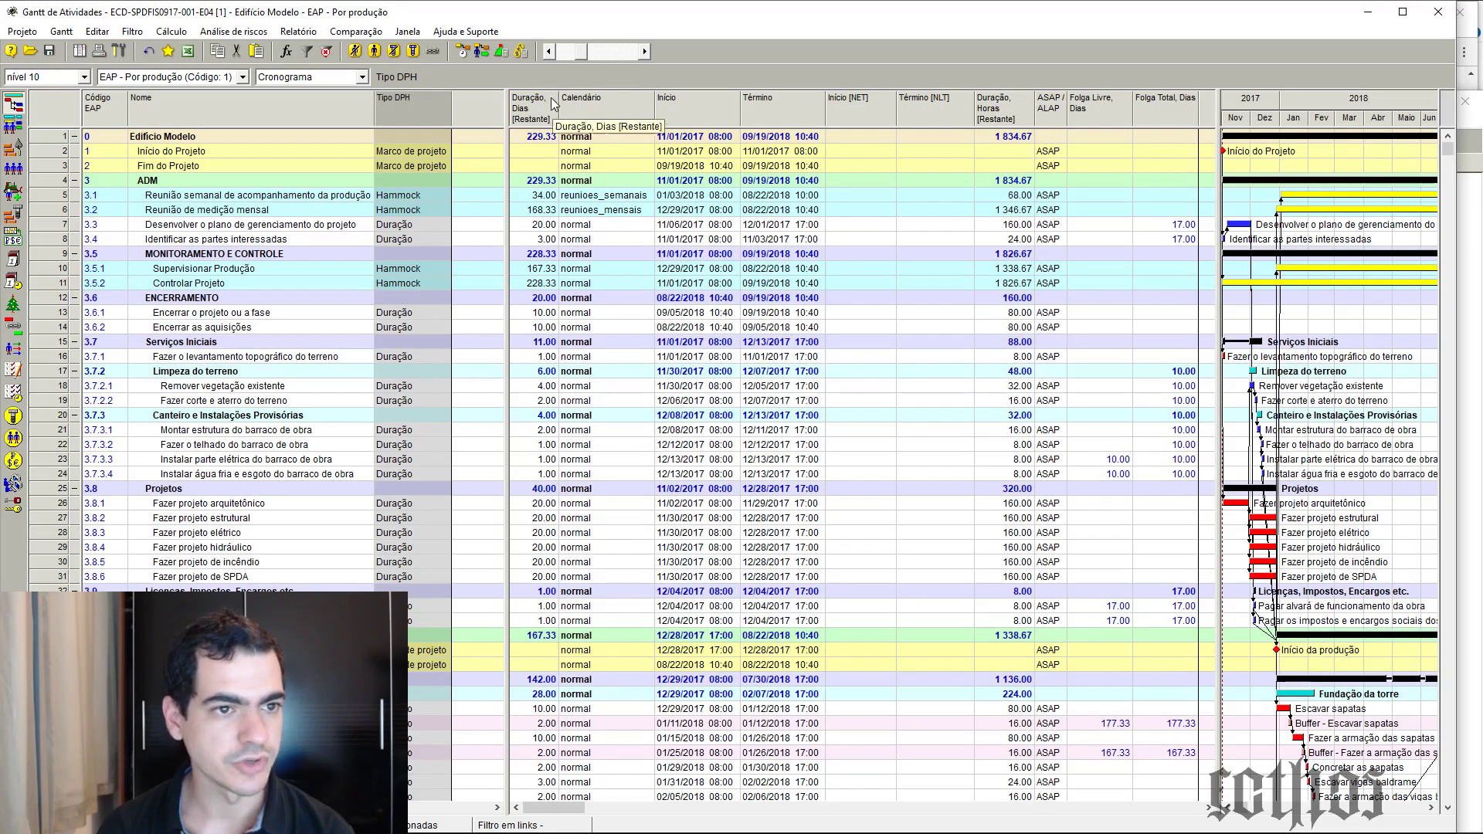
Narrow the fixed part of the table so it ends right after the Tipo DPH column
{"action": "left_click", "coordinate": [553, 104]}
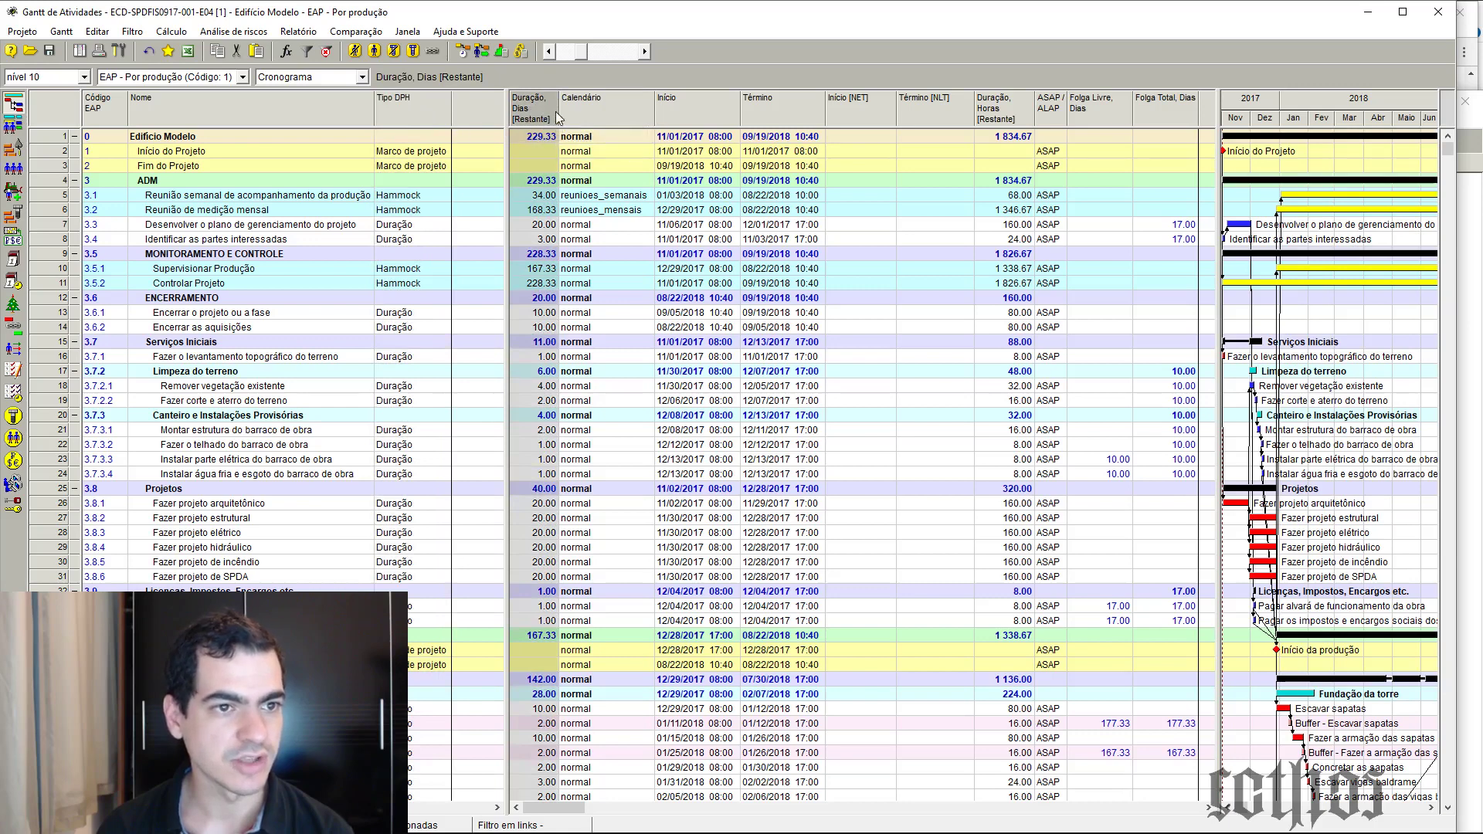
{"action": "mouse_move", "coordinate": [536, 110]}
{"action": "left_mouse_down"}
{"action": "mouse_move", "coordinate": [644, 114]}
{"action": "mouse_move", "coordinate": [534, 109]}
{"action": "left_mouse_up"}
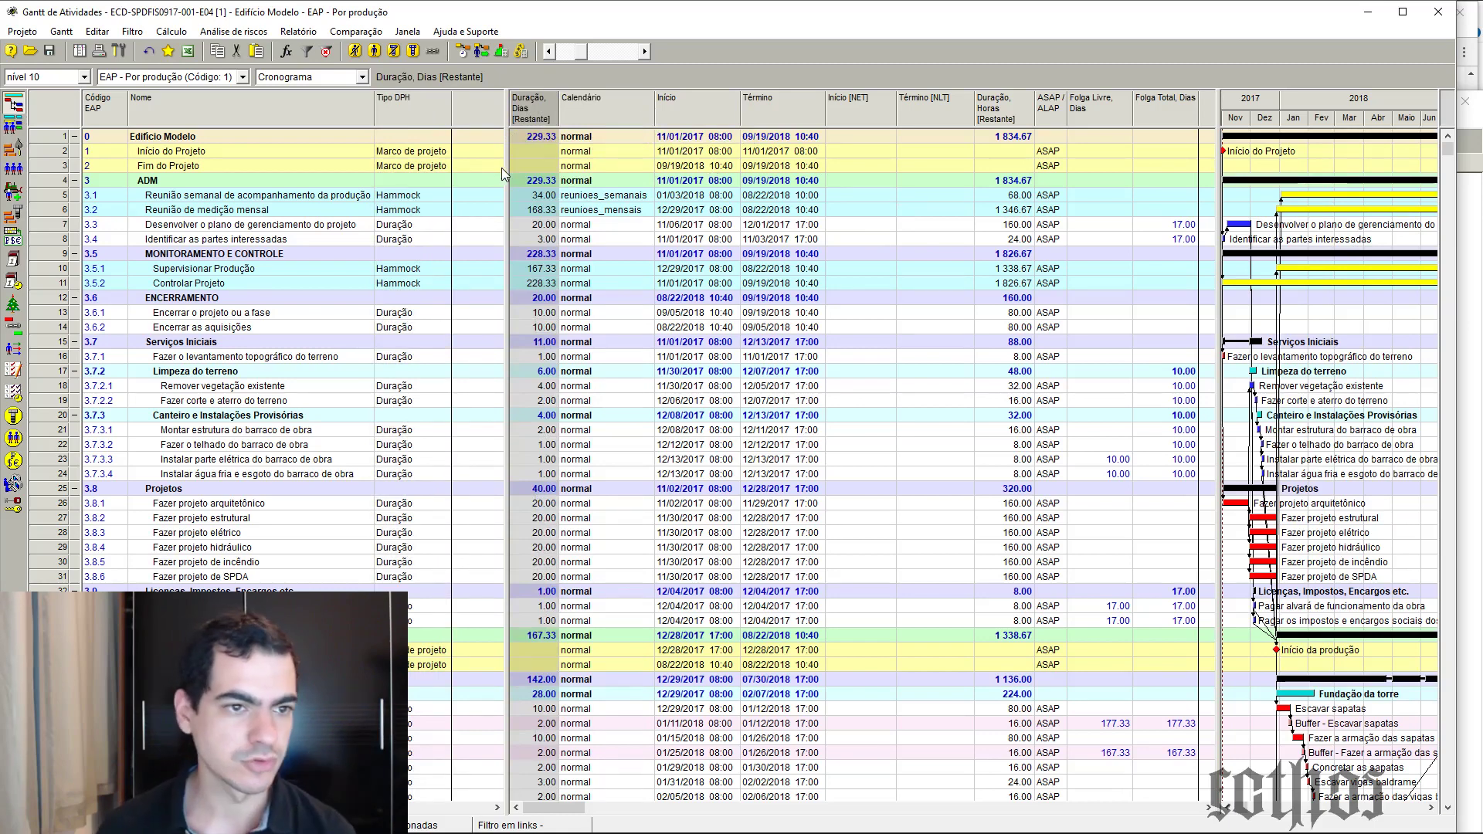
{"action": "left_click_drag", "start_coordinate": [504, 171], "coordinate": [451, 175]}
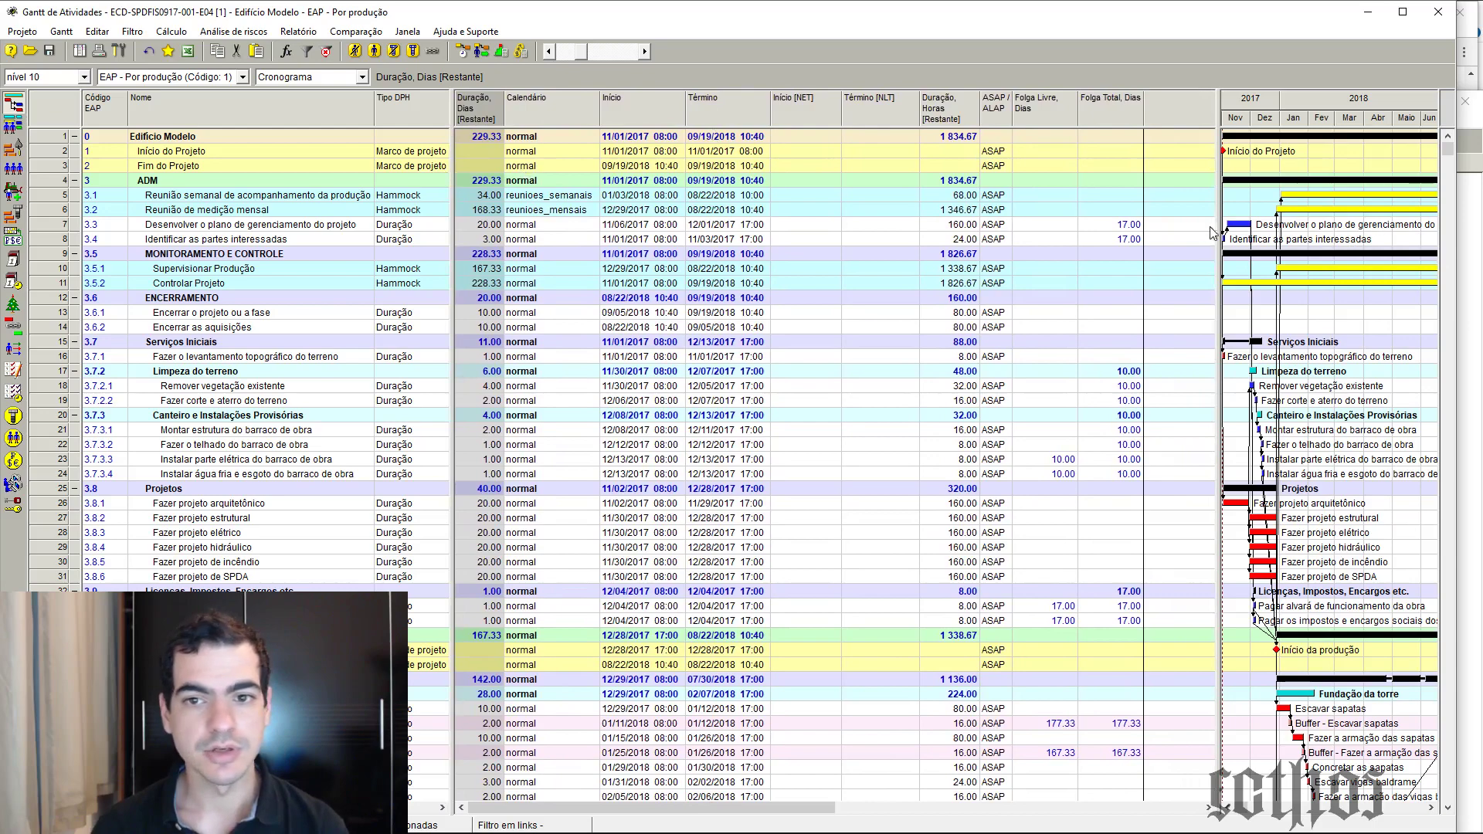
Resize the fixed, scrolling and chart areas until Término through Folga Total, Dia show beside the bars, and widen the Gantt window
{"action": "left_click_drag", "start_coordinate": [1214, 232], "coordinate": [324, 239]}
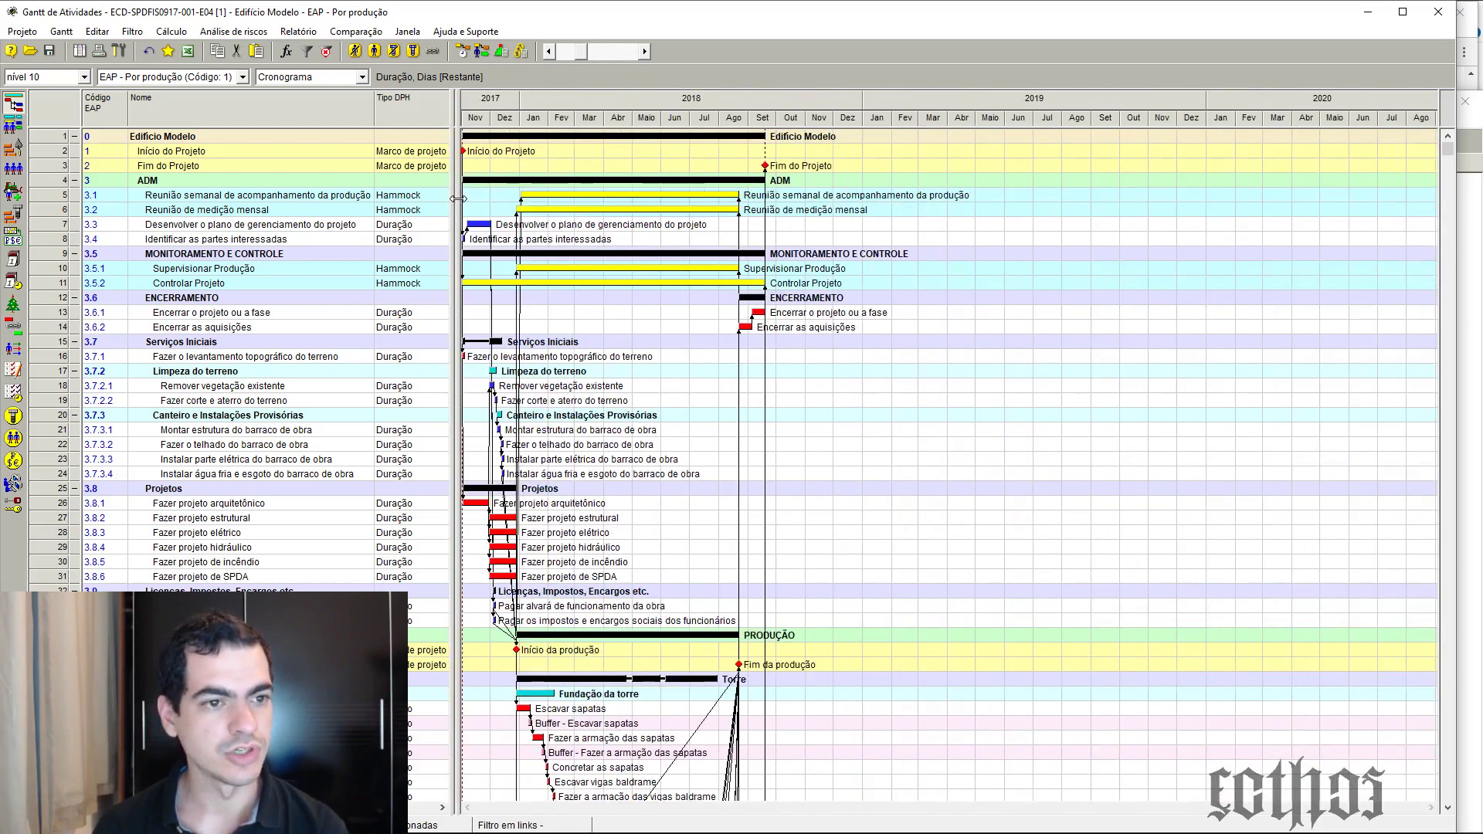
{"action": "left_click_drag", "start_coordinate": [458, 199], "coordinate": [695, 196]}
{"action": "left_click_drag", "start_coordinate": [454, 192], "coordinate": [556, 261]}
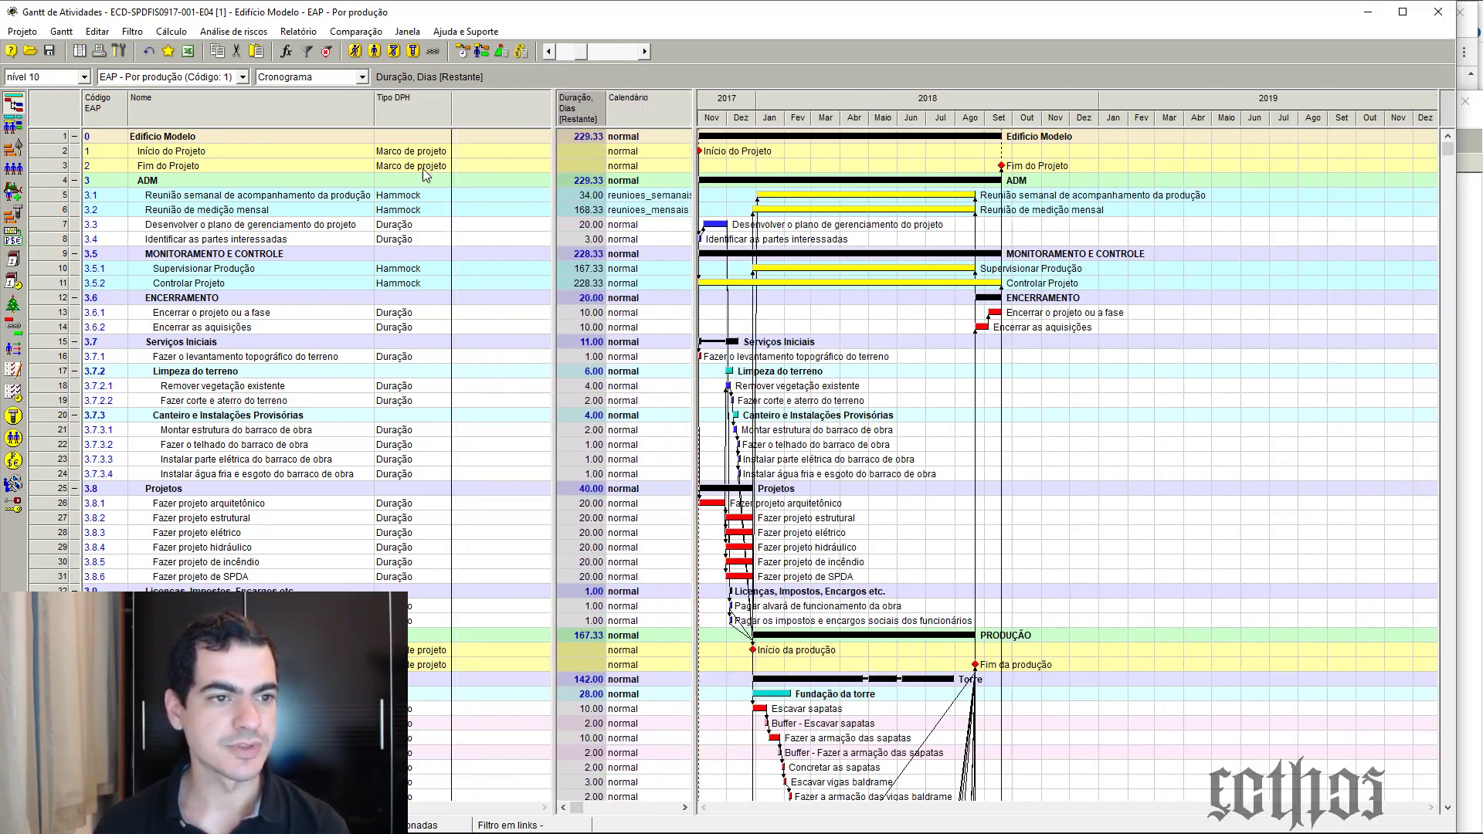
{"action": "left_click_drag", "start_coordinate": [577, 808], "coordinate": [651, 825]}
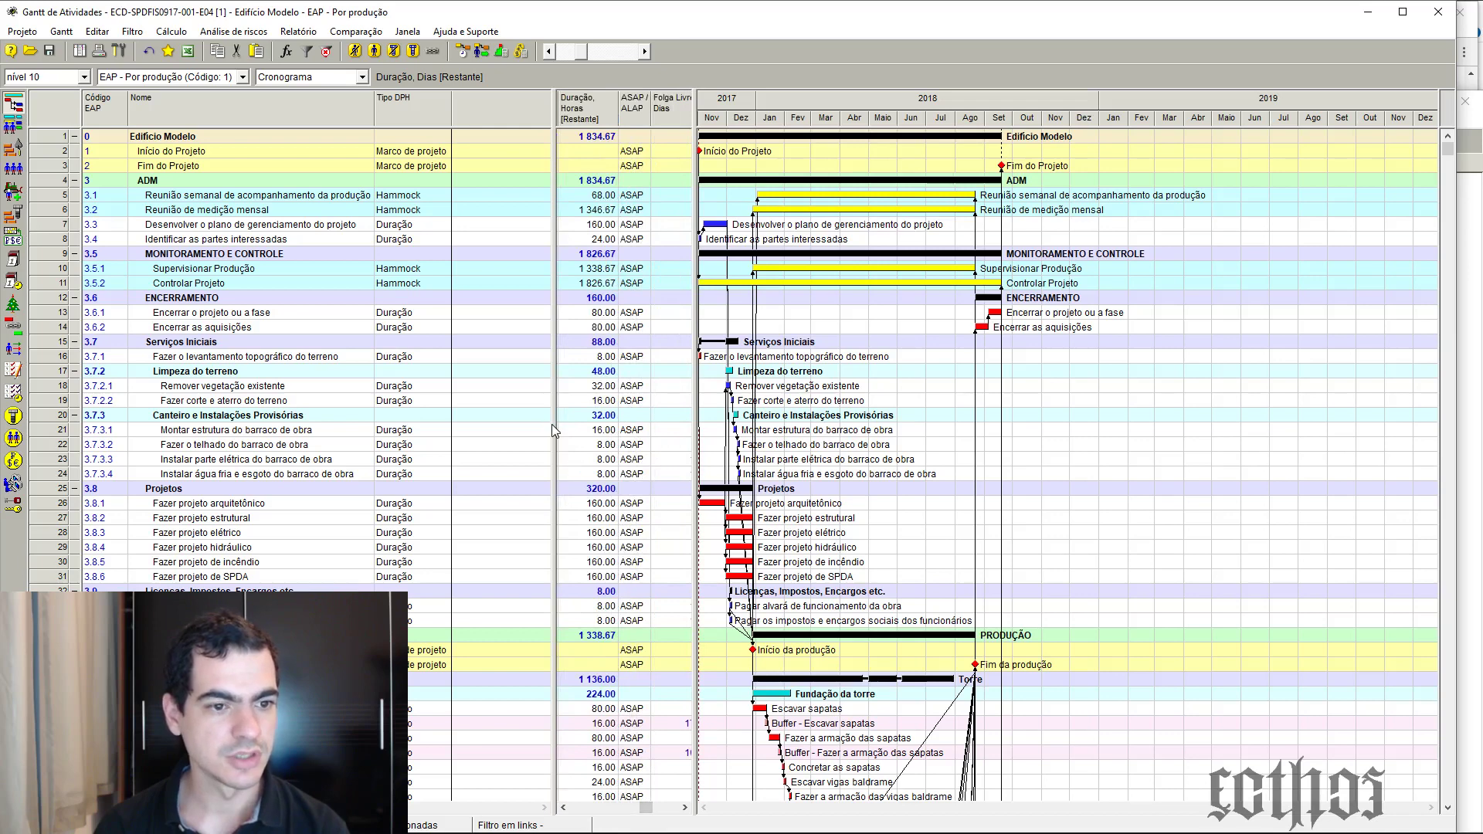
{"action": "left_click_drag", "start_coordinate": [556, 430], "coordinate": [454, 430]}
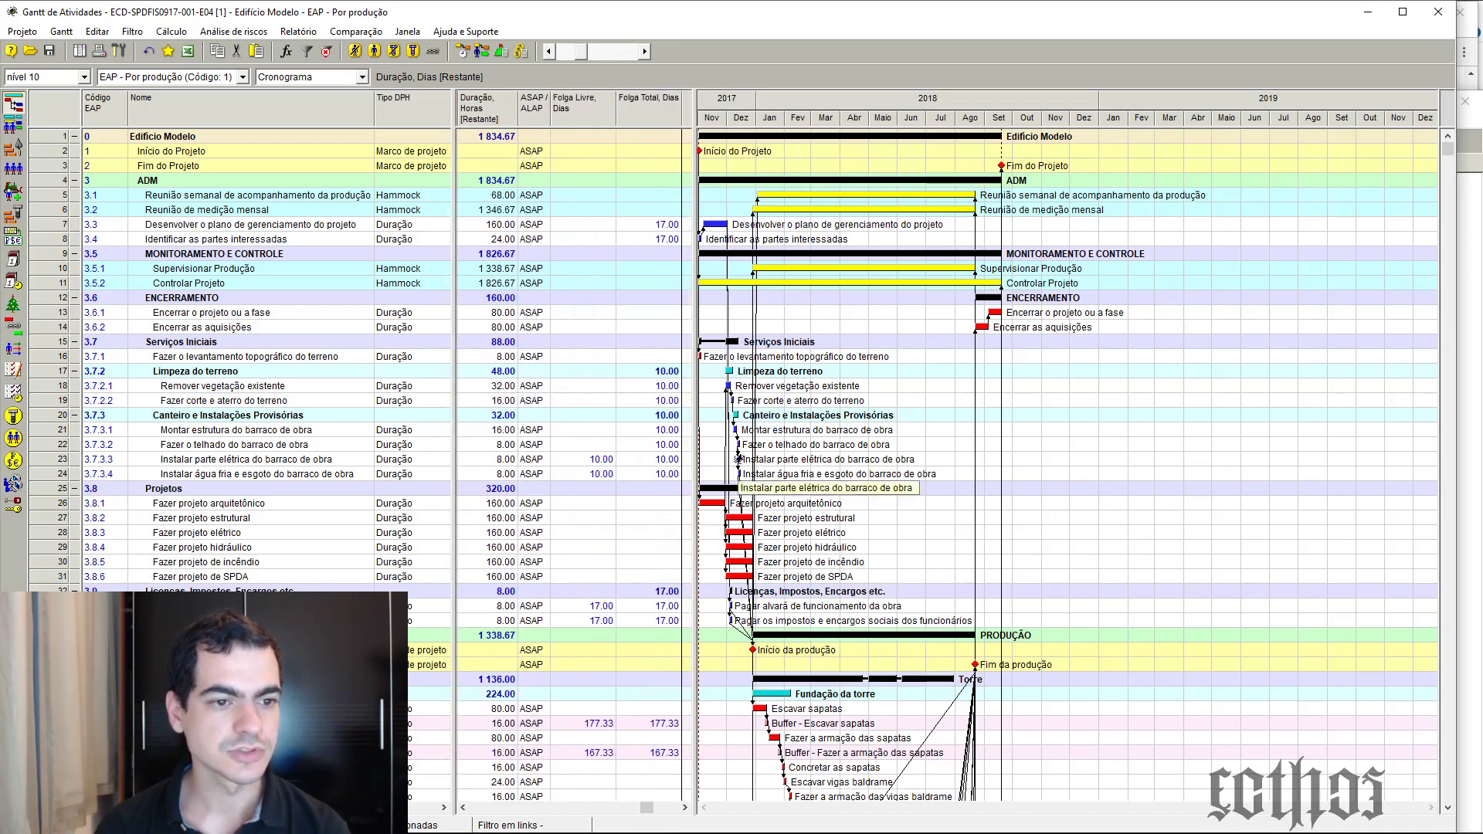
{"action": "left_click_drag", "start_coordinate": [693, 458], "coordinate": [523, 459]}
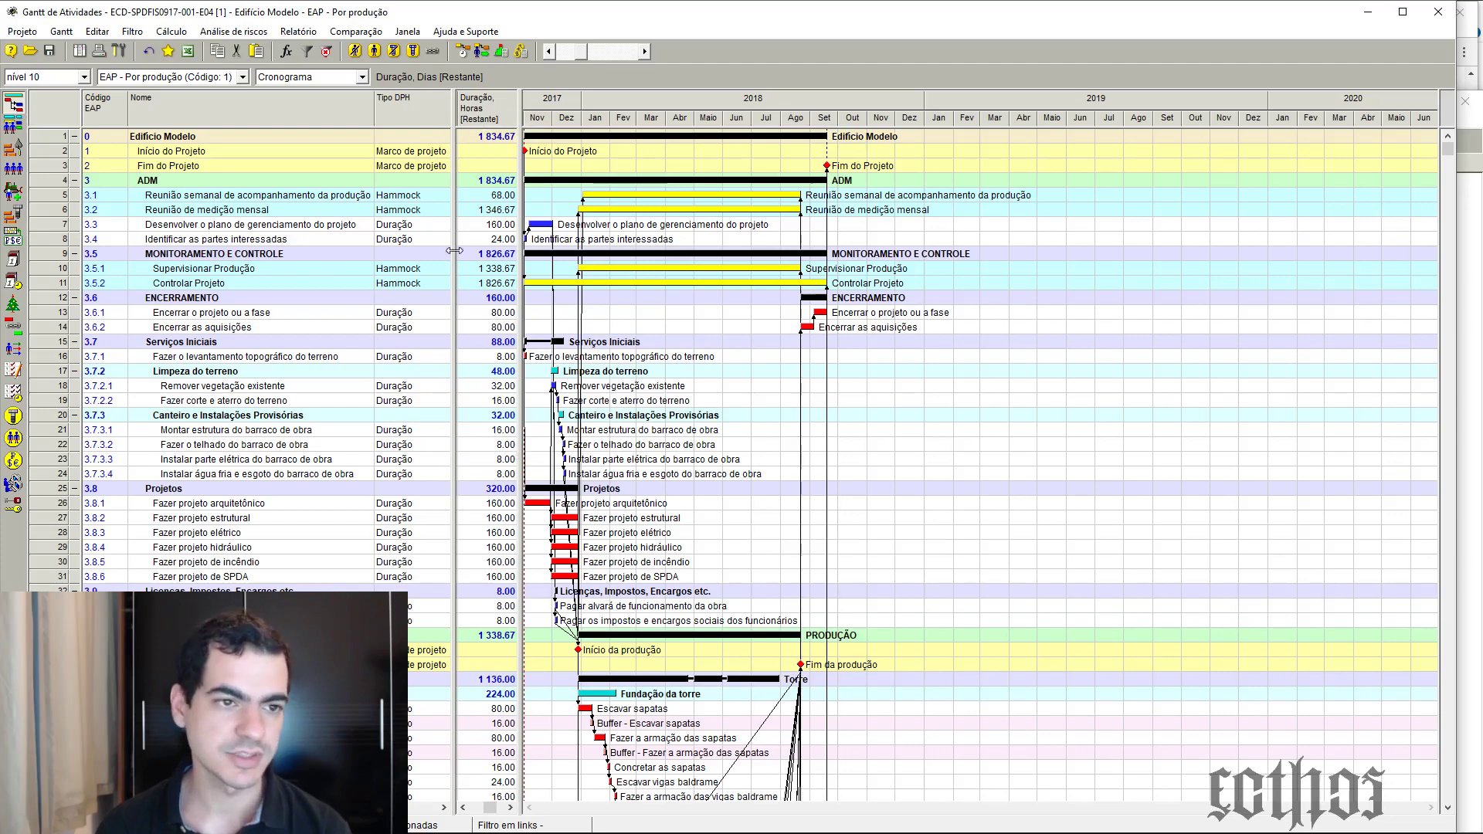
{"action": "left_click_drag", "start_coordinate": [522, 254], "coordinate": [1031, 368]}
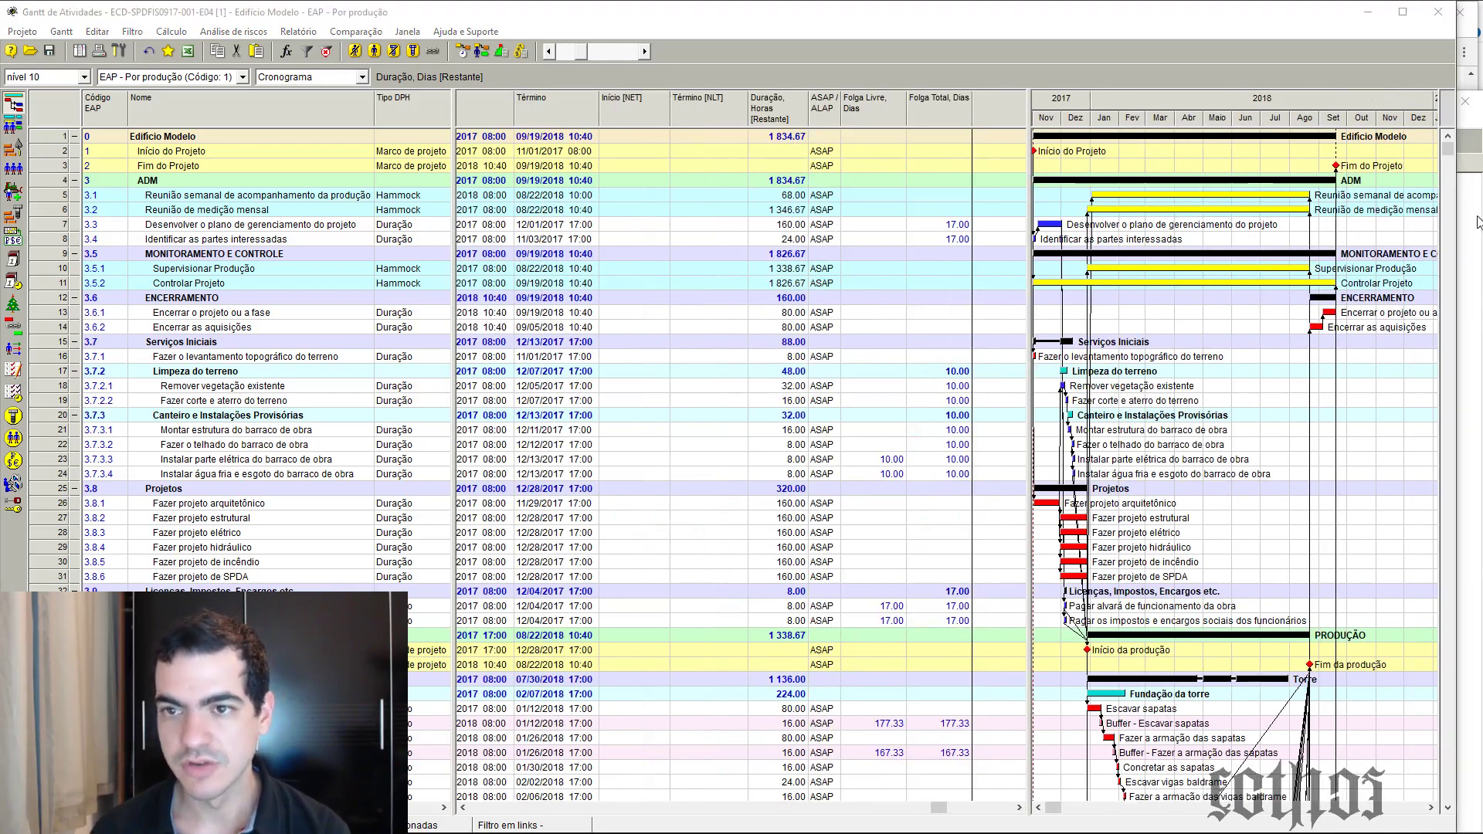
{"action": "left_click_drag", "start_coordinate": [1459, 109], "coordinate": [1482, 109]}
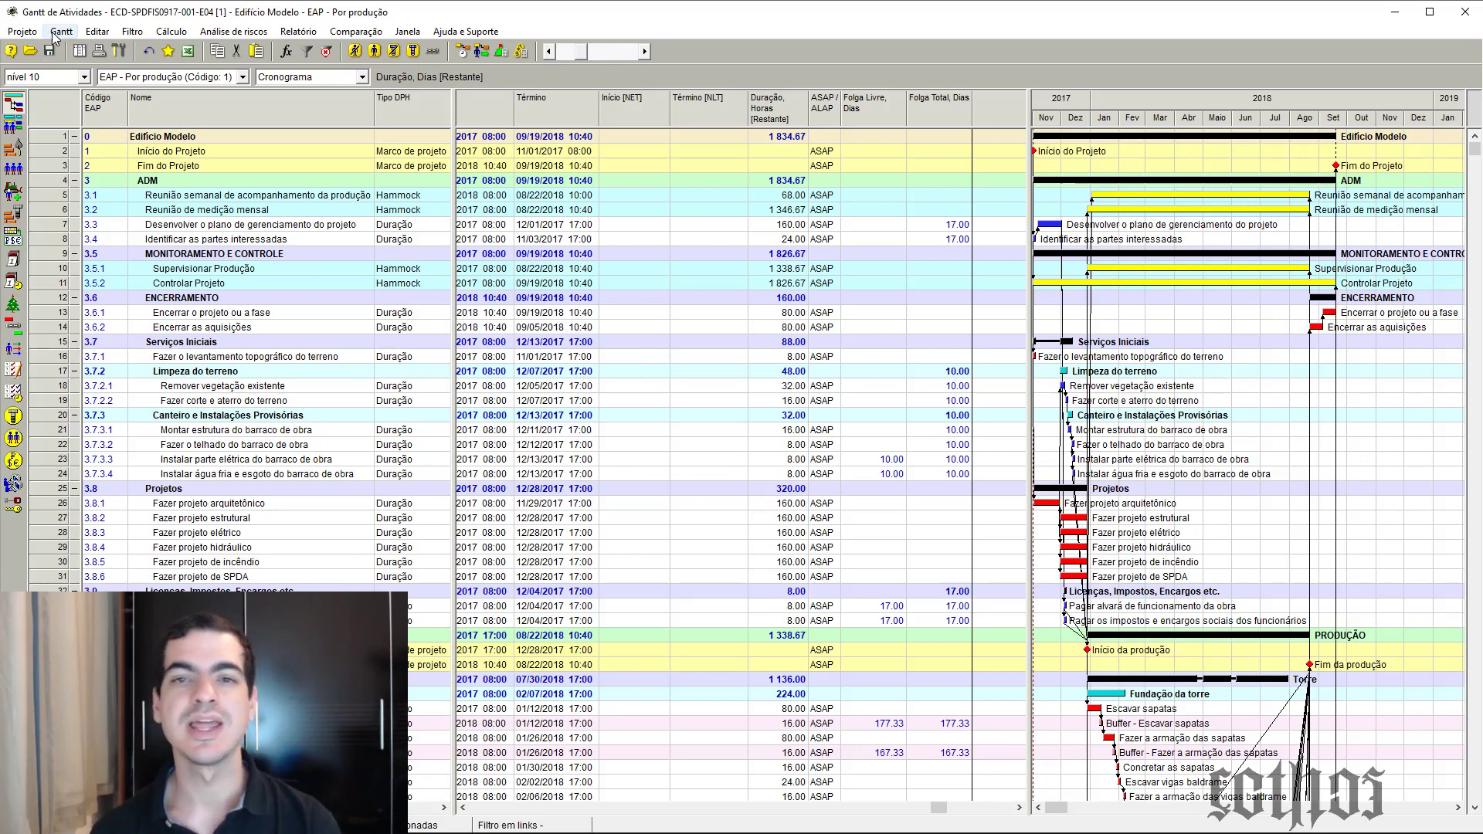
Examine the Linha de Base settings and project chooser in the project properties, and close them without changes
{"action": "left_click", "coordinate": [23, 32]}
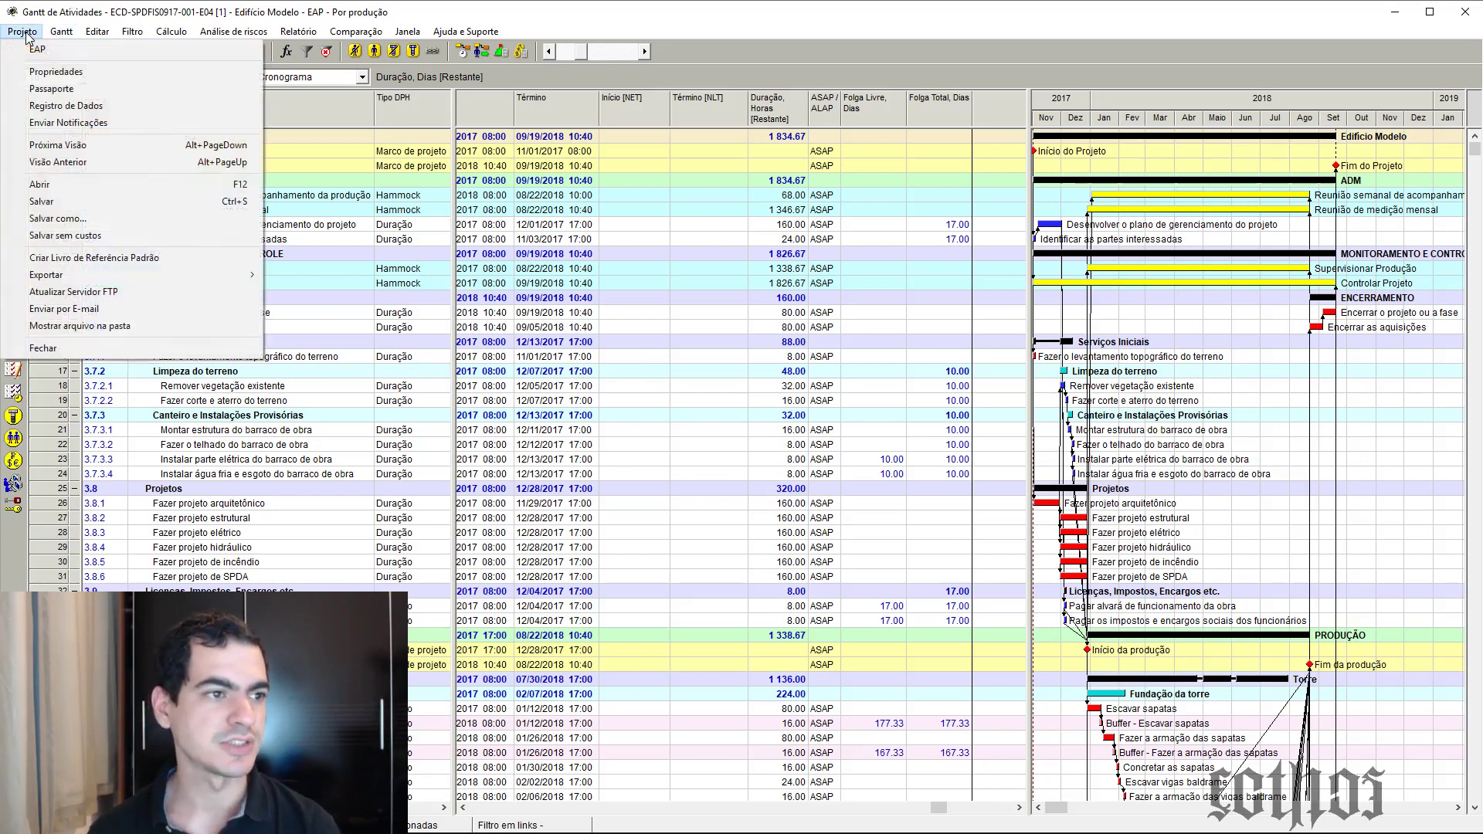
{"action": "left_click", "coordinate": [55, 72]}
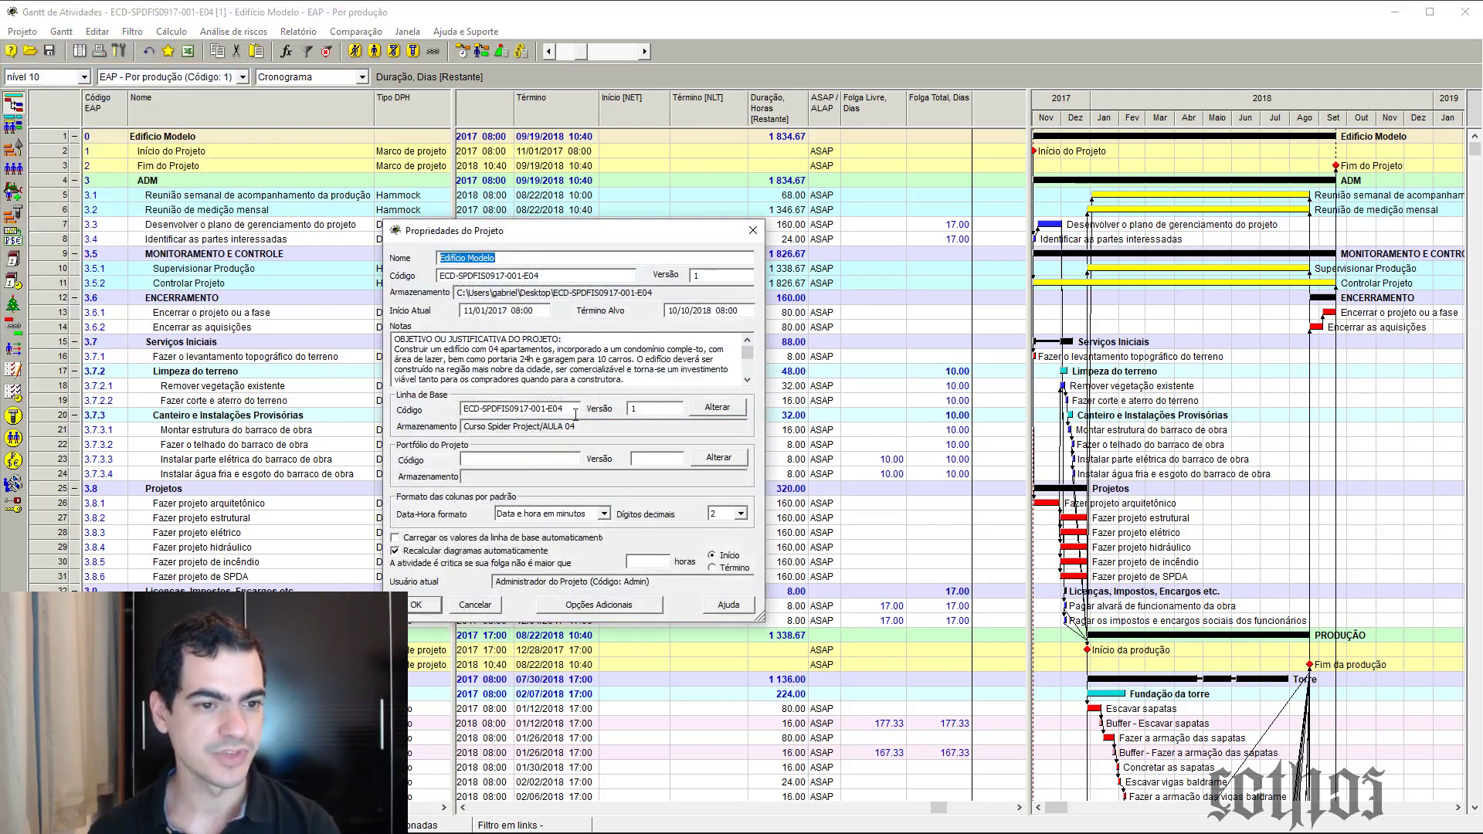
{"action": "left_click", "coordinate": [649, 409]}
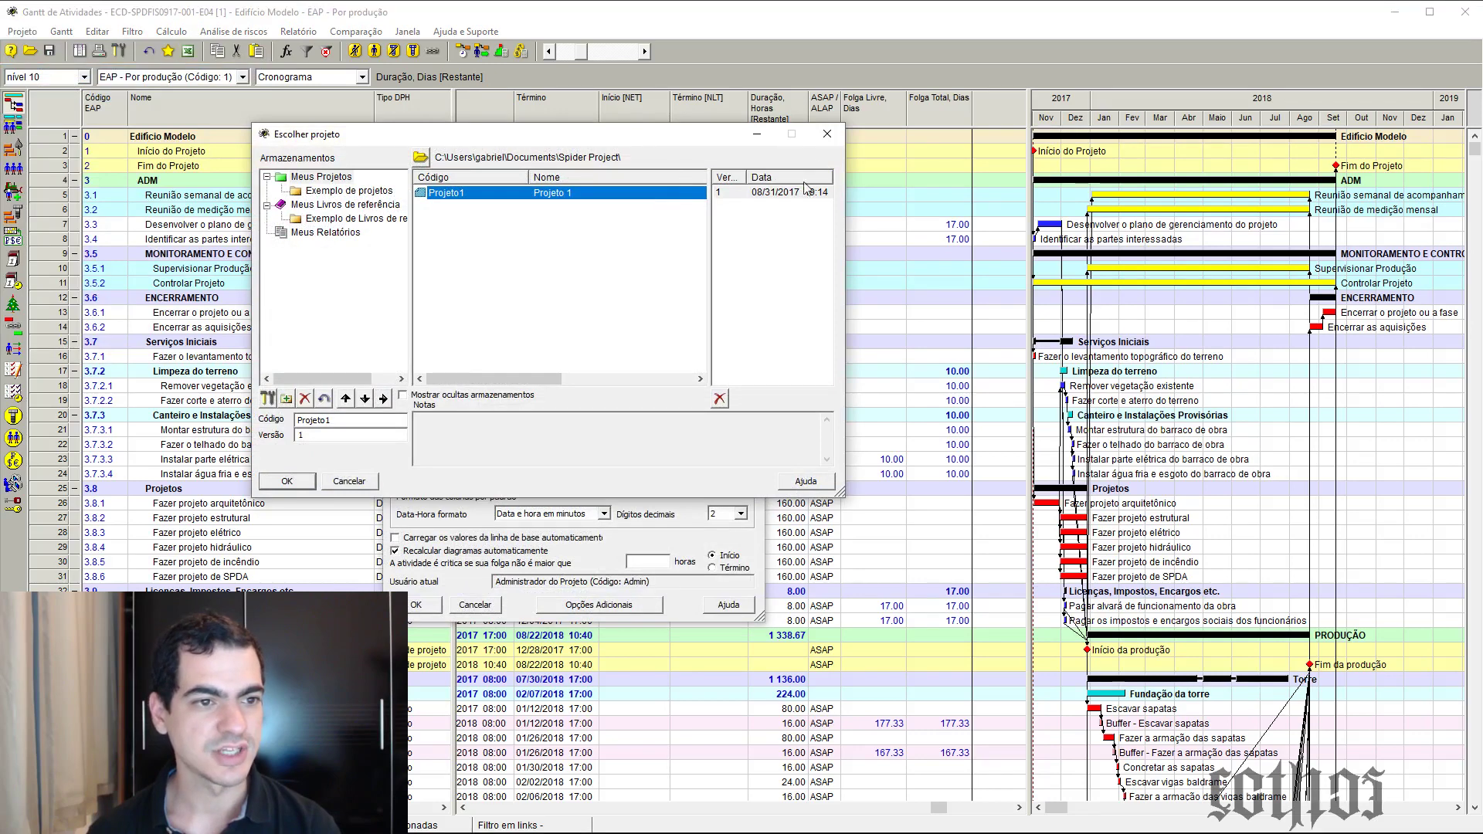
{"action": "left_click", "coordinate": [827, 134]}
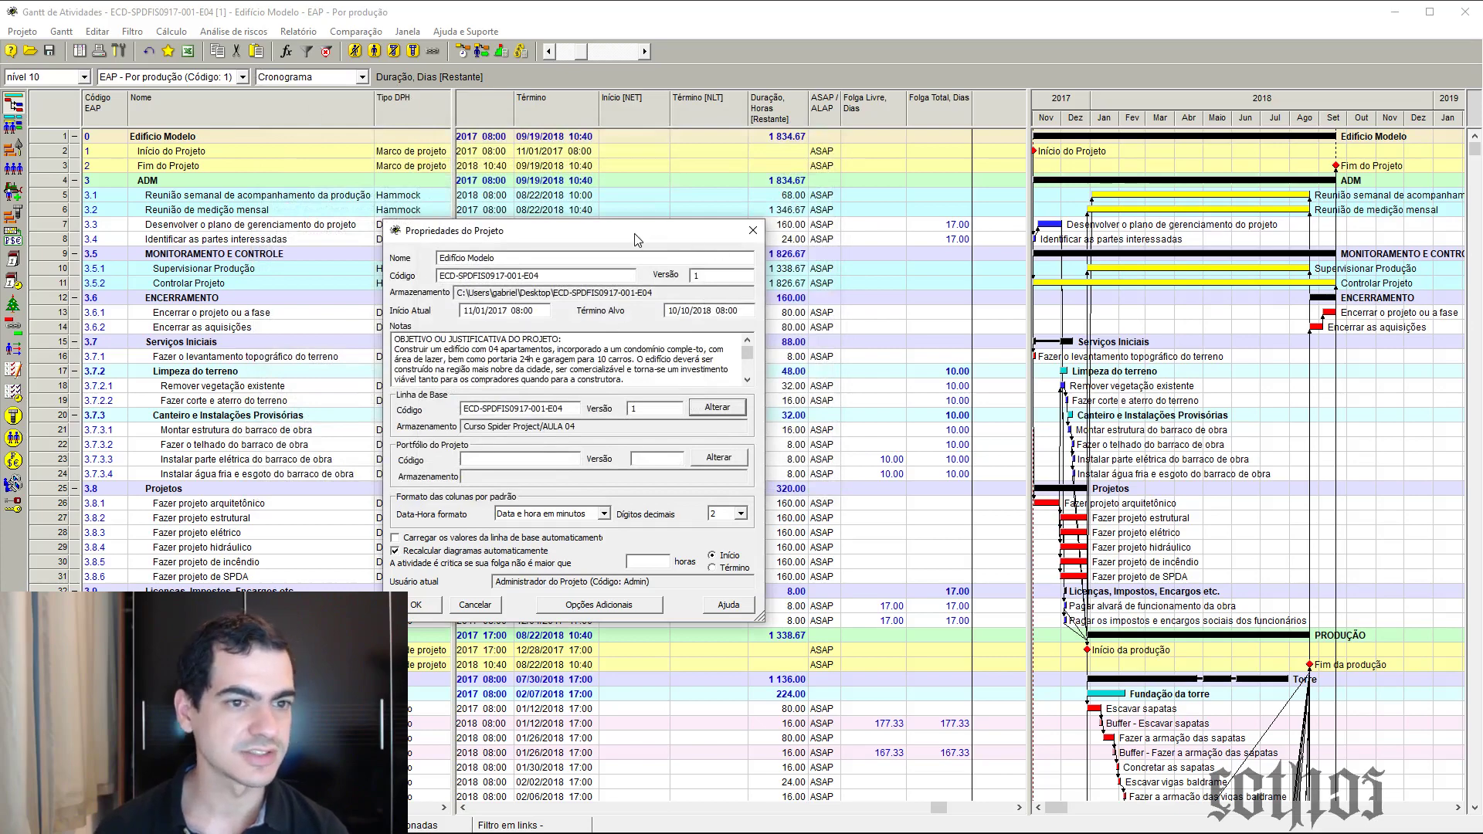
{"action": "left_click_drag", "start_coordinate": [634, 234], "coordinate": [564, 192]}
{"action": "left_click", "coordinate": [684, 190]}
Move the Gantt window off Documentos Abertos, inspect the project's save-as dialog, and close it without saving
{"action": "left_click_drag", "start_coordinate": [544, 18], "coordinate": [607, 375]}
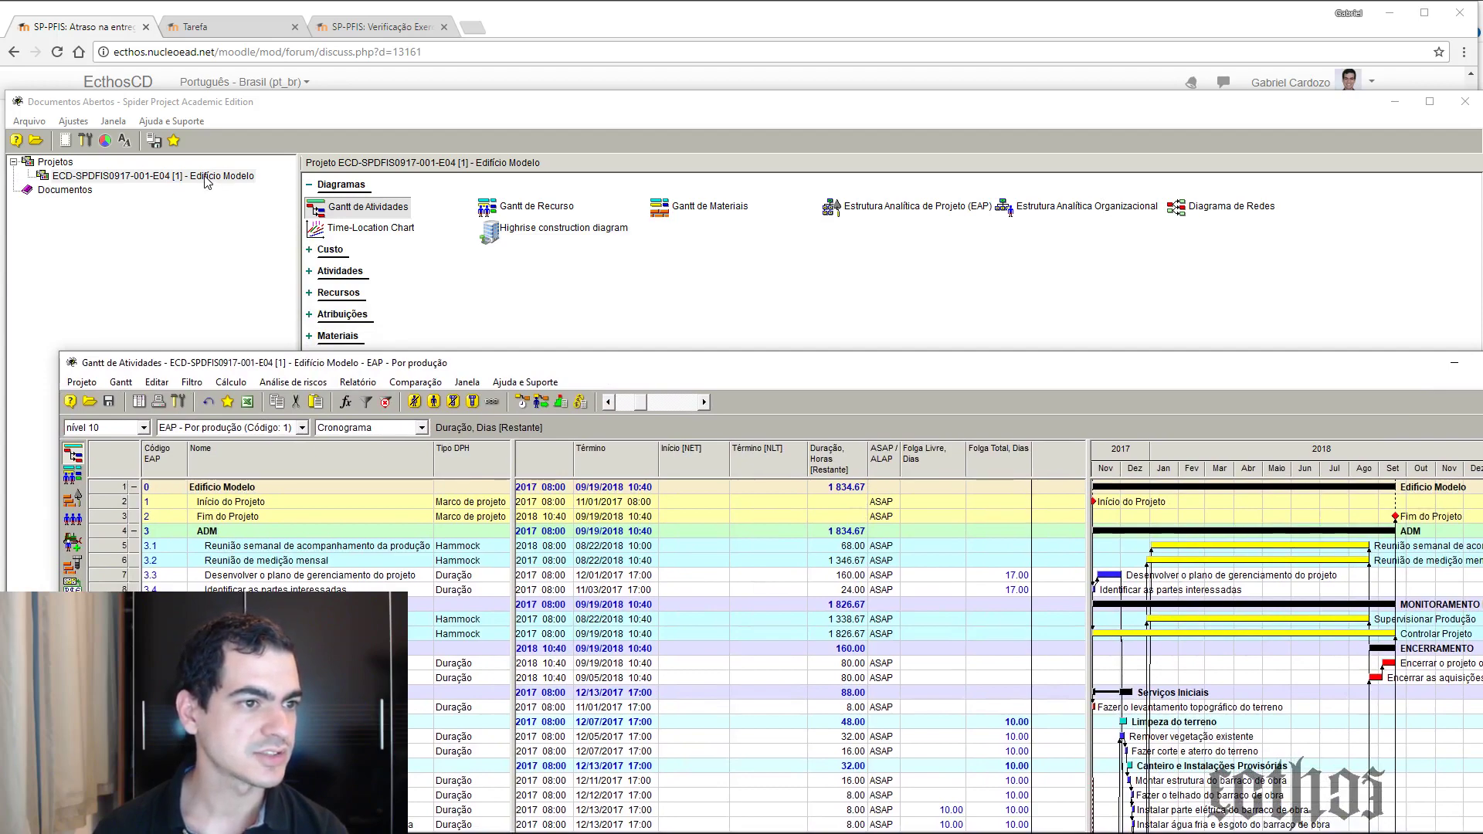
{"action": "left_click_drag", "start_coordinate": [369, 363], "coordinate": [369, 118]}
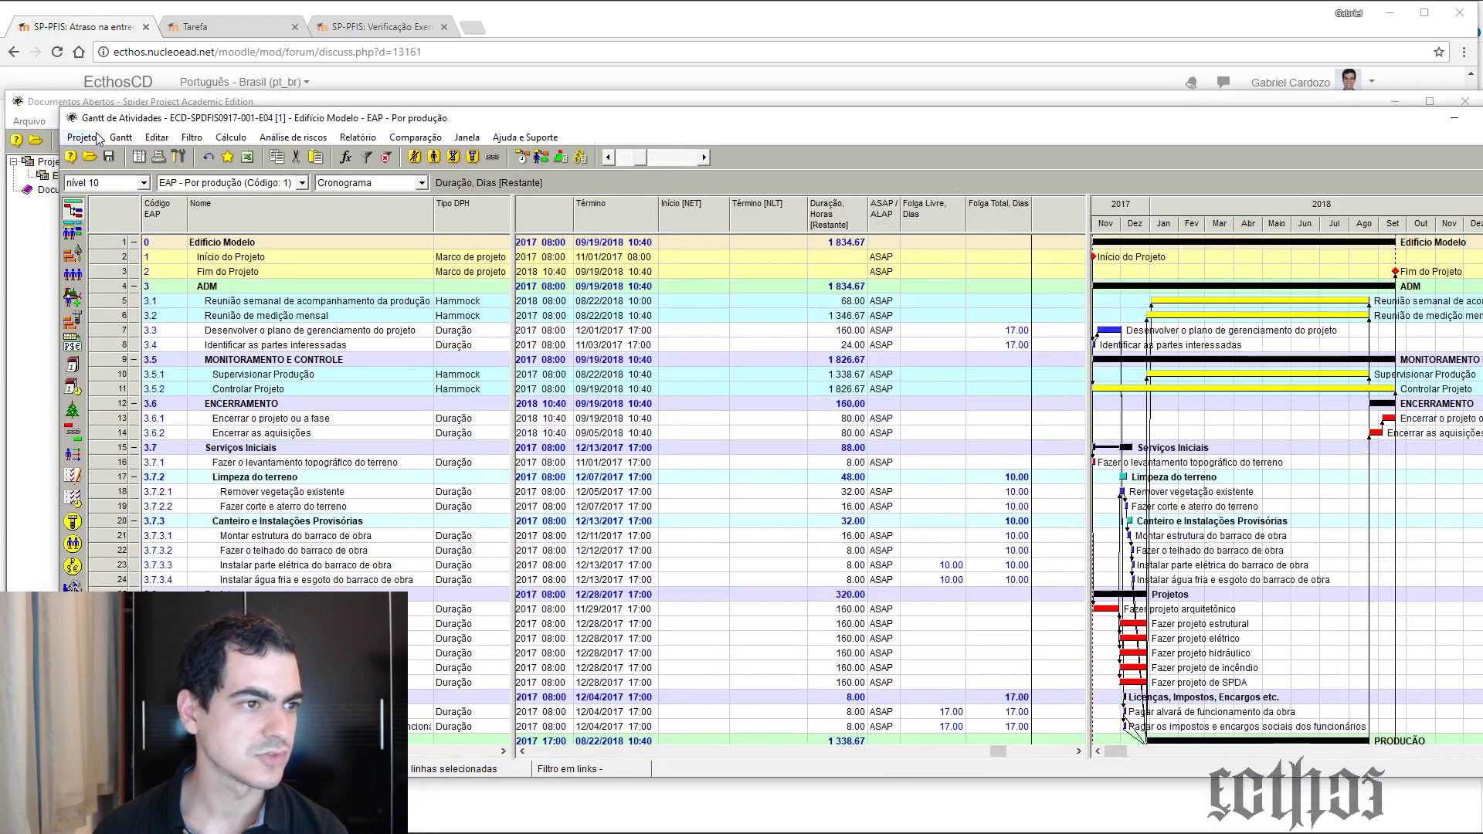
{"action": "left_click", "coordinate": [81, 136]}
{"action": "left_click", "coordinate": [112, 324]}
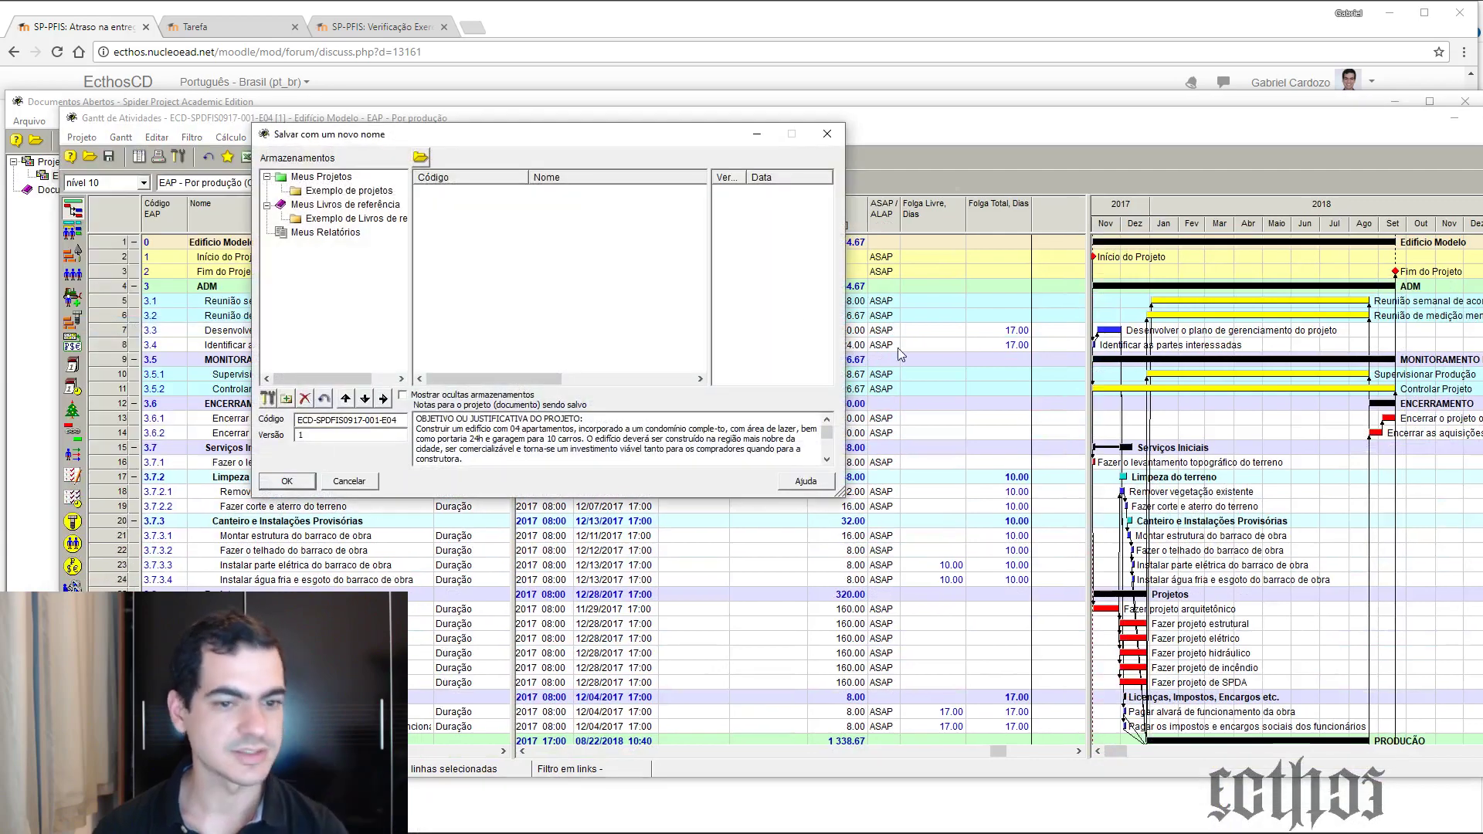
{"action": "left_click", "coordinate": [826, 134]}
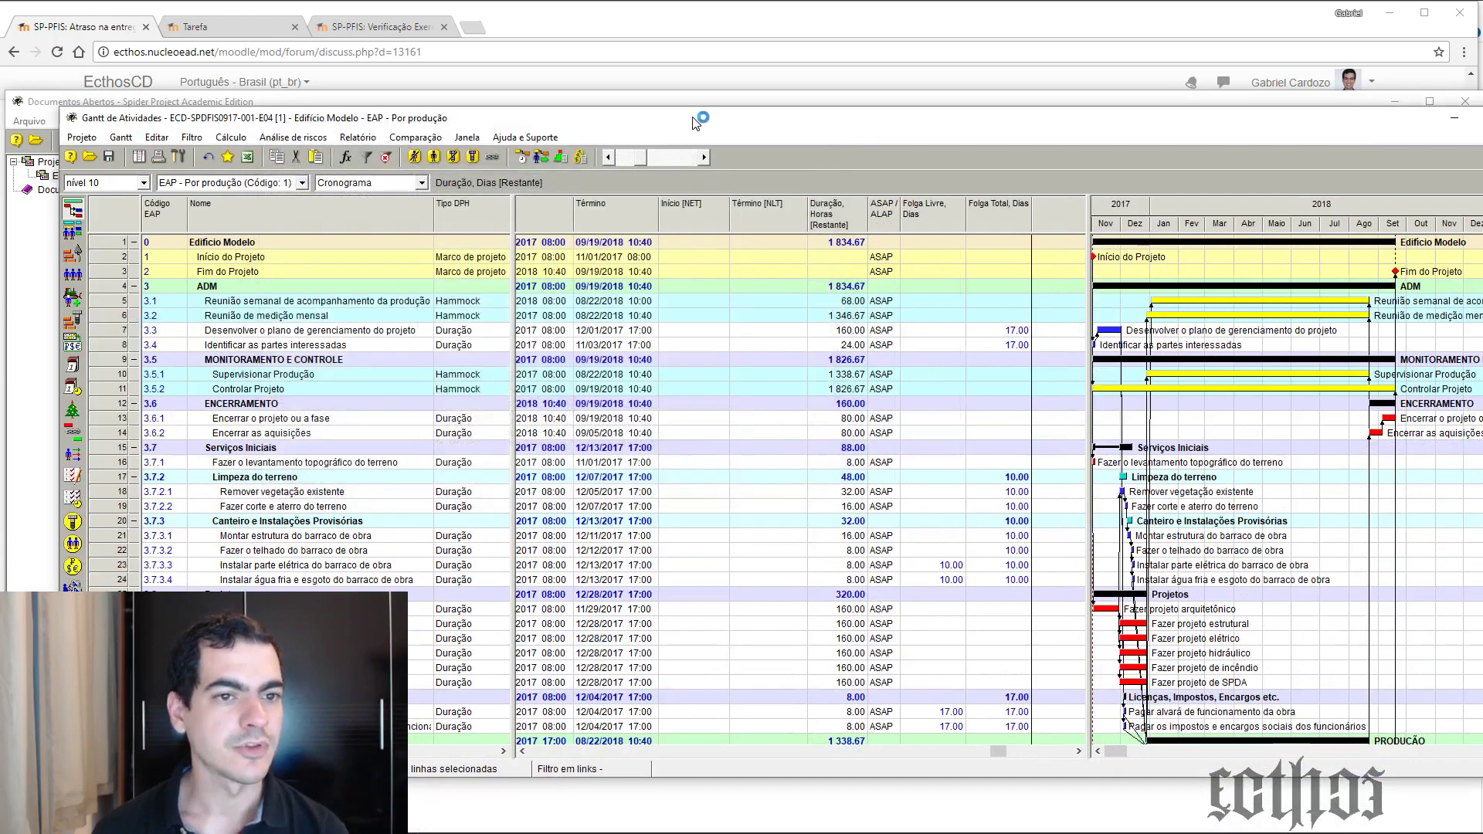
Restore the Gantt window to full screen height and fit the table area to end after Folga Total, Dia
{"action": "left_click_drag", "start_coordinate": [688, 117], "coordinate": [634, 19]}
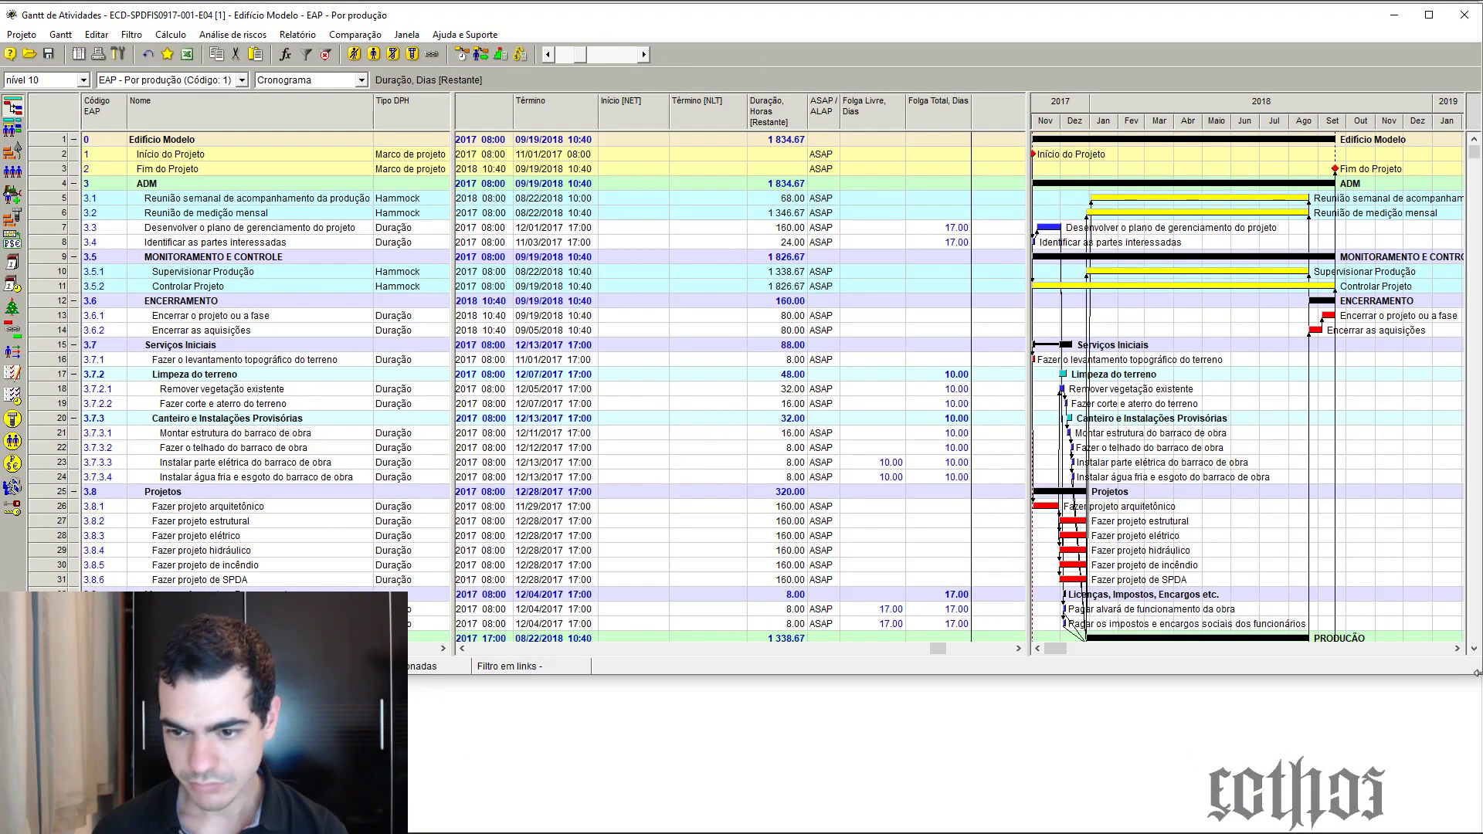
{"action": "left_click_drag", "start_coordinate": [1477, 674], "coordinate": [1475, 833]}
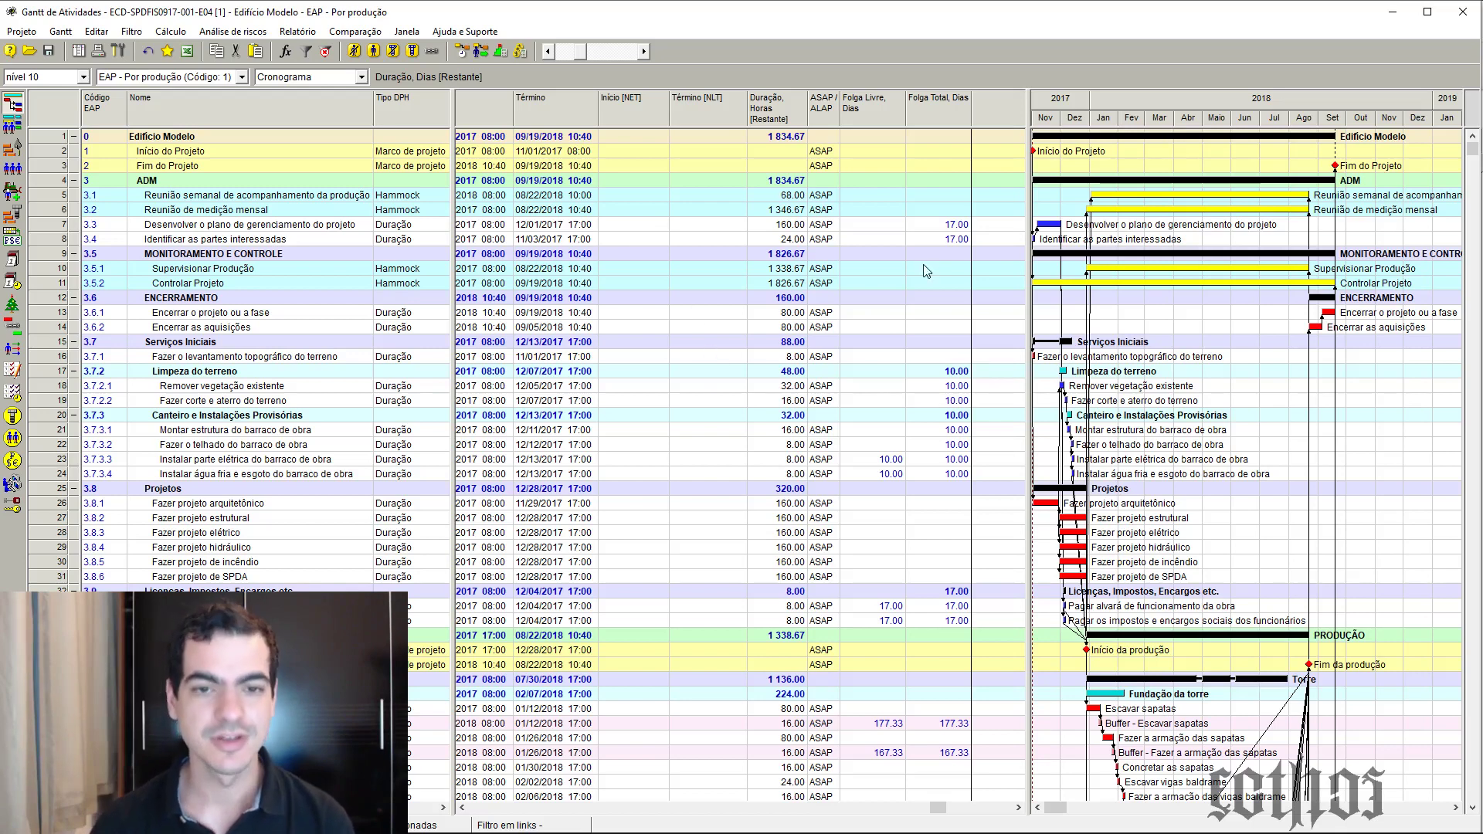
{"action": "left_click_drag", "start_coordinate": [1028, 192], "coordinate": [977, 193]}
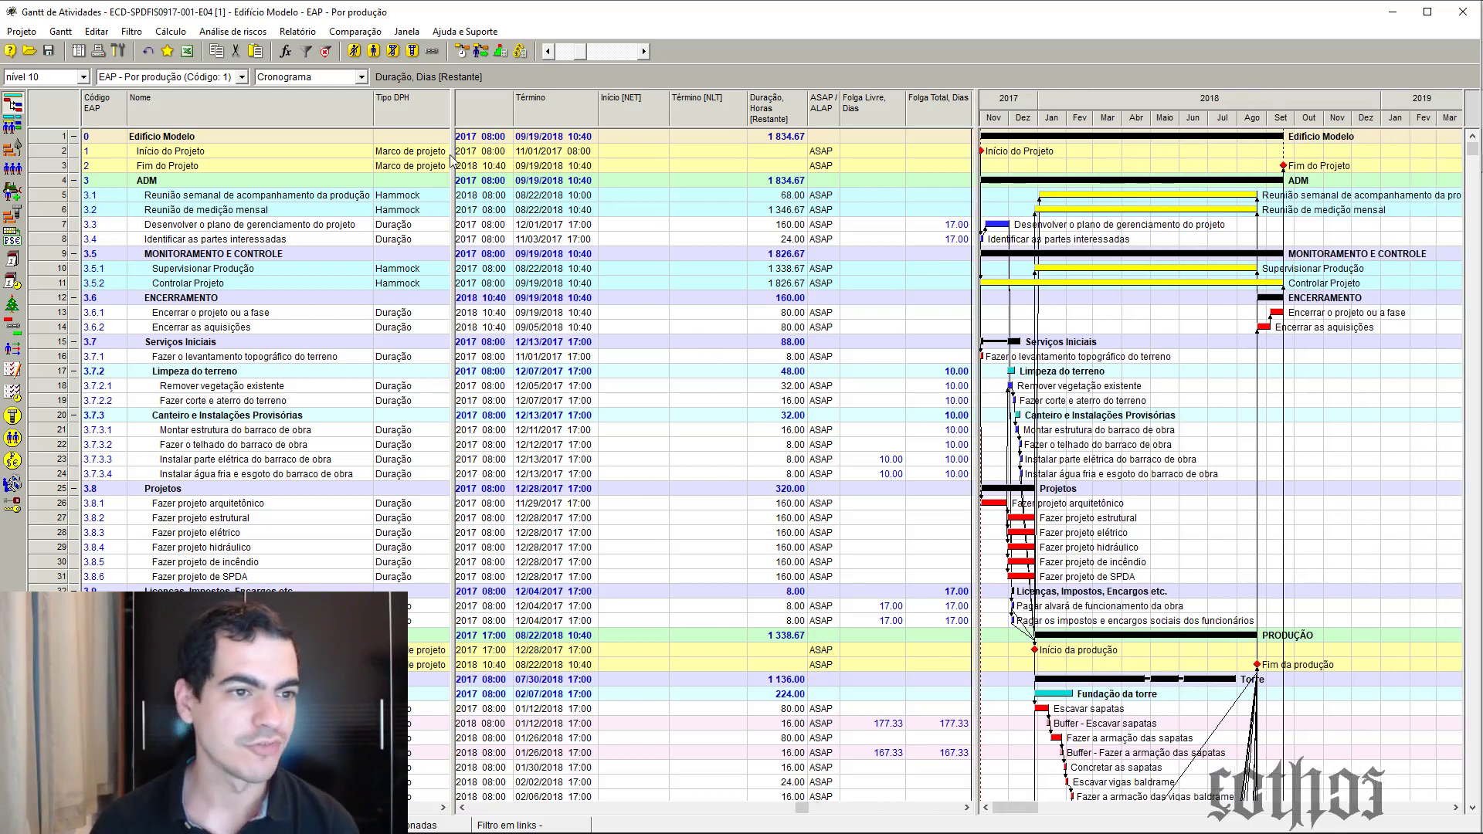
{"action": "left_click_drag", "start_coordinate": [453, 159], "coordinate": [450, 272]}
Apply the Predecessoras e Sucessoras table layout and widen the fixed part of the table past Atividades Sucessoras
{"action": "left_click", "coordinate": [360, 77]}
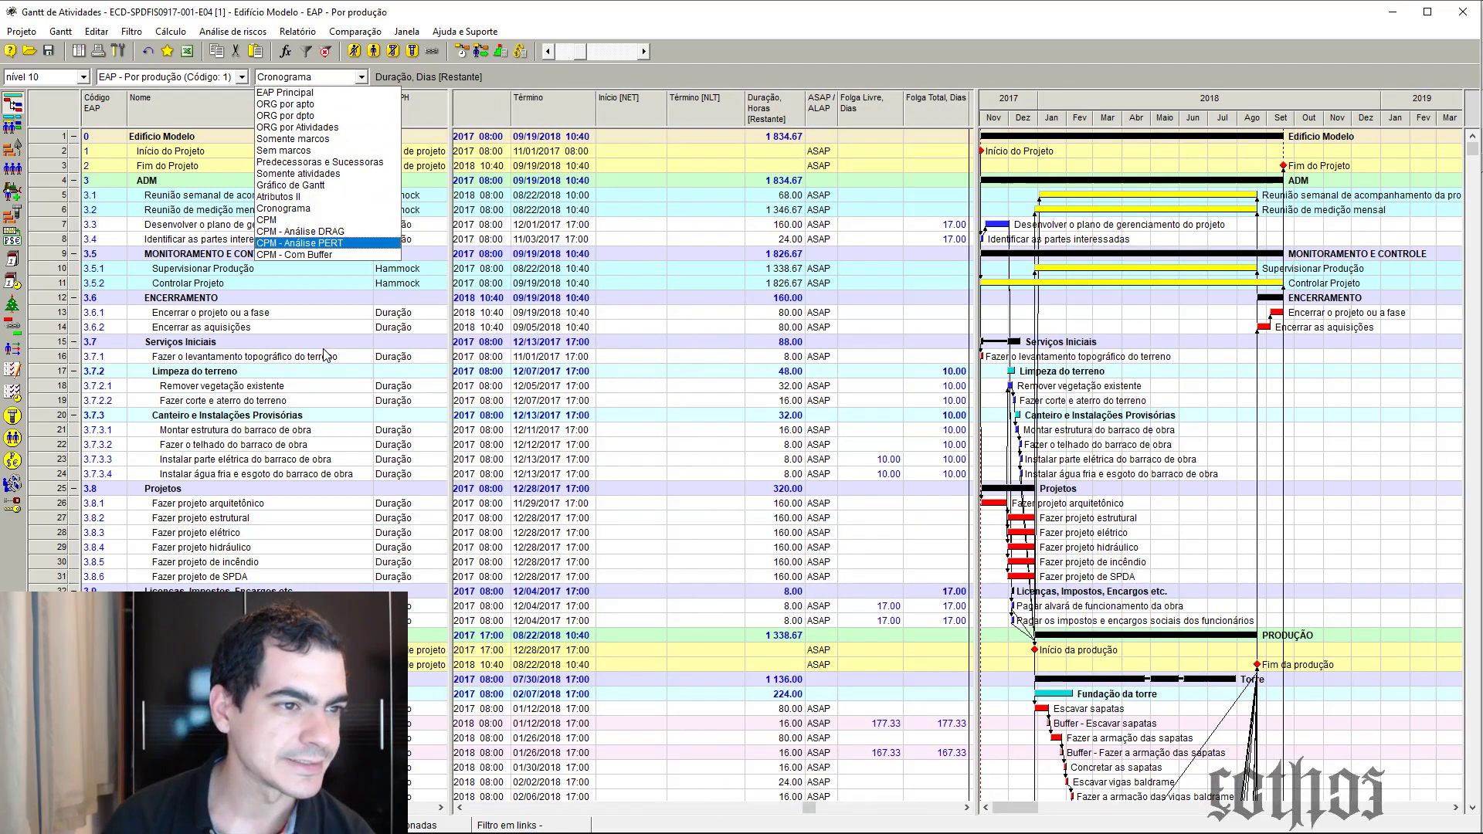
{"action": "left_click", "coordinate": [338, 162]}
{"action": "left_click_drag", "start_coordinate": [549, 170], "coordinate": [742, 185]}
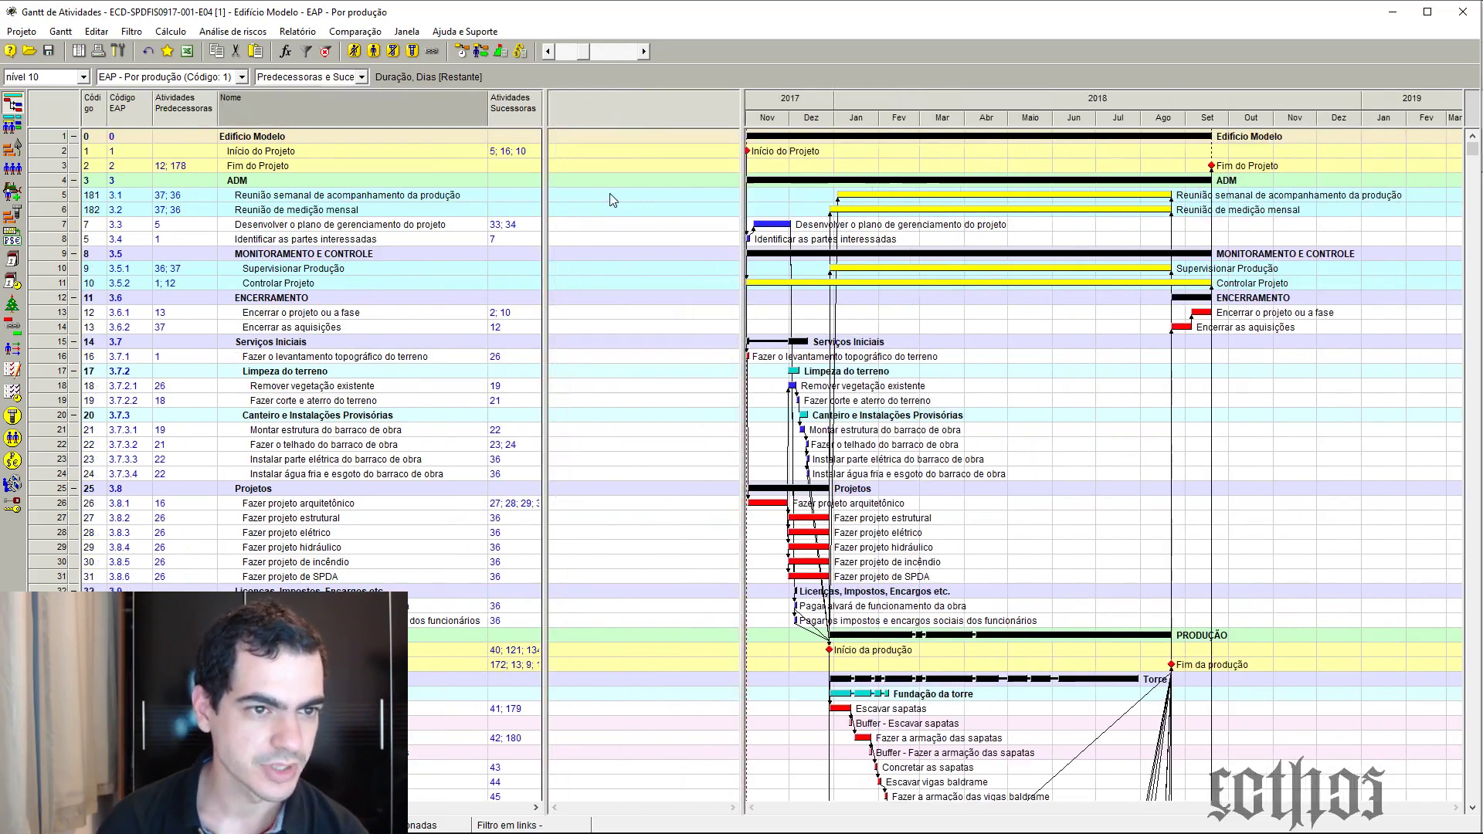
{"action": "left_click_drag", "start_coordinate": [544, 174], "coordinate": [669, 182]}
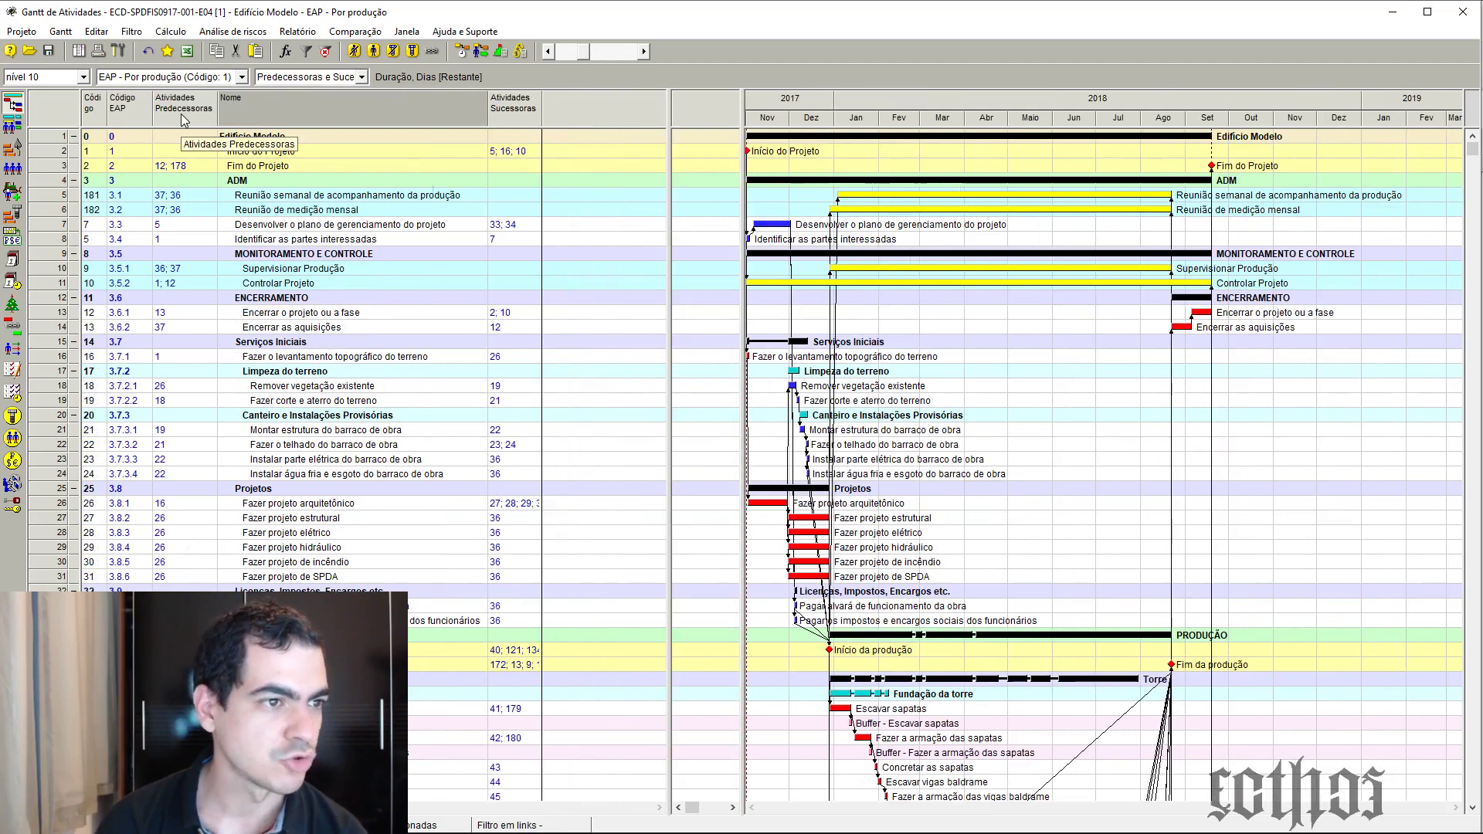
Filter the activities by value, with Atividades Predecessoras set to Igual a the blank entry
{"action": "right_click", "coordinate": [183, 116]}
{"action": "left_click", "coordinate": [259, 385]}
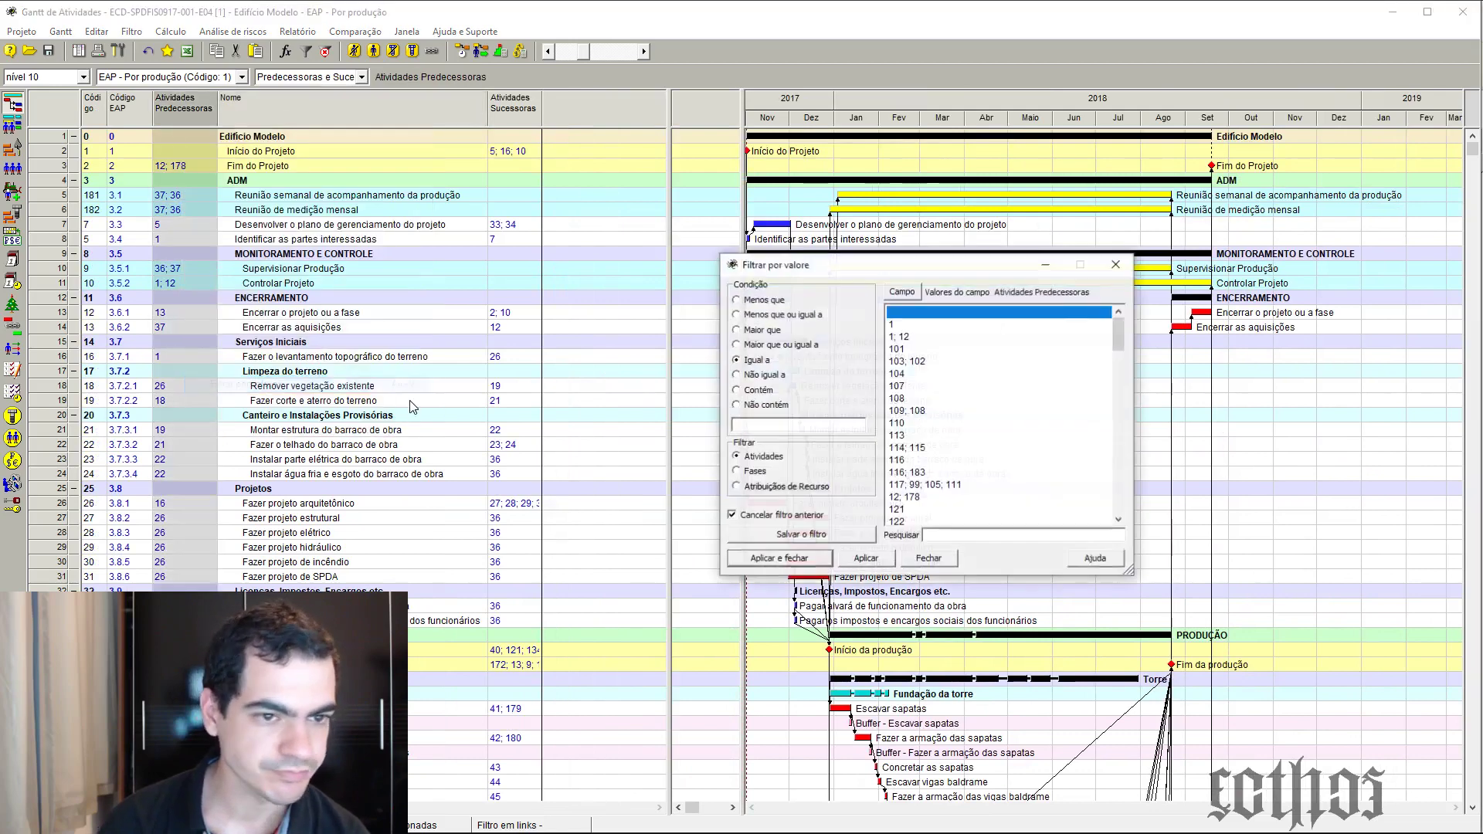
{"action": "left_click", "coordinate": [762, 375]}
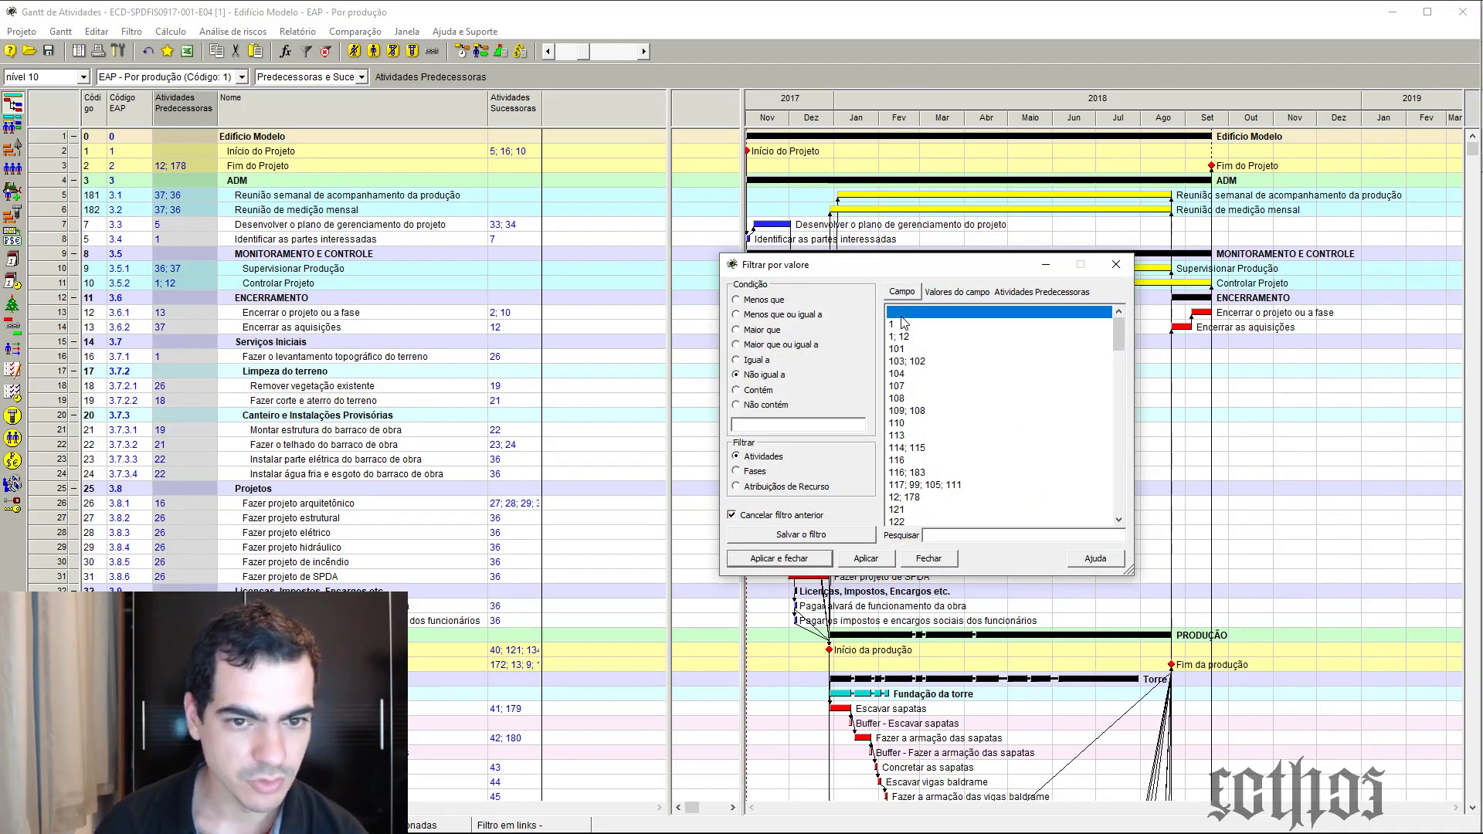
{"action": "left_click", "coordinate": [754, 361]}
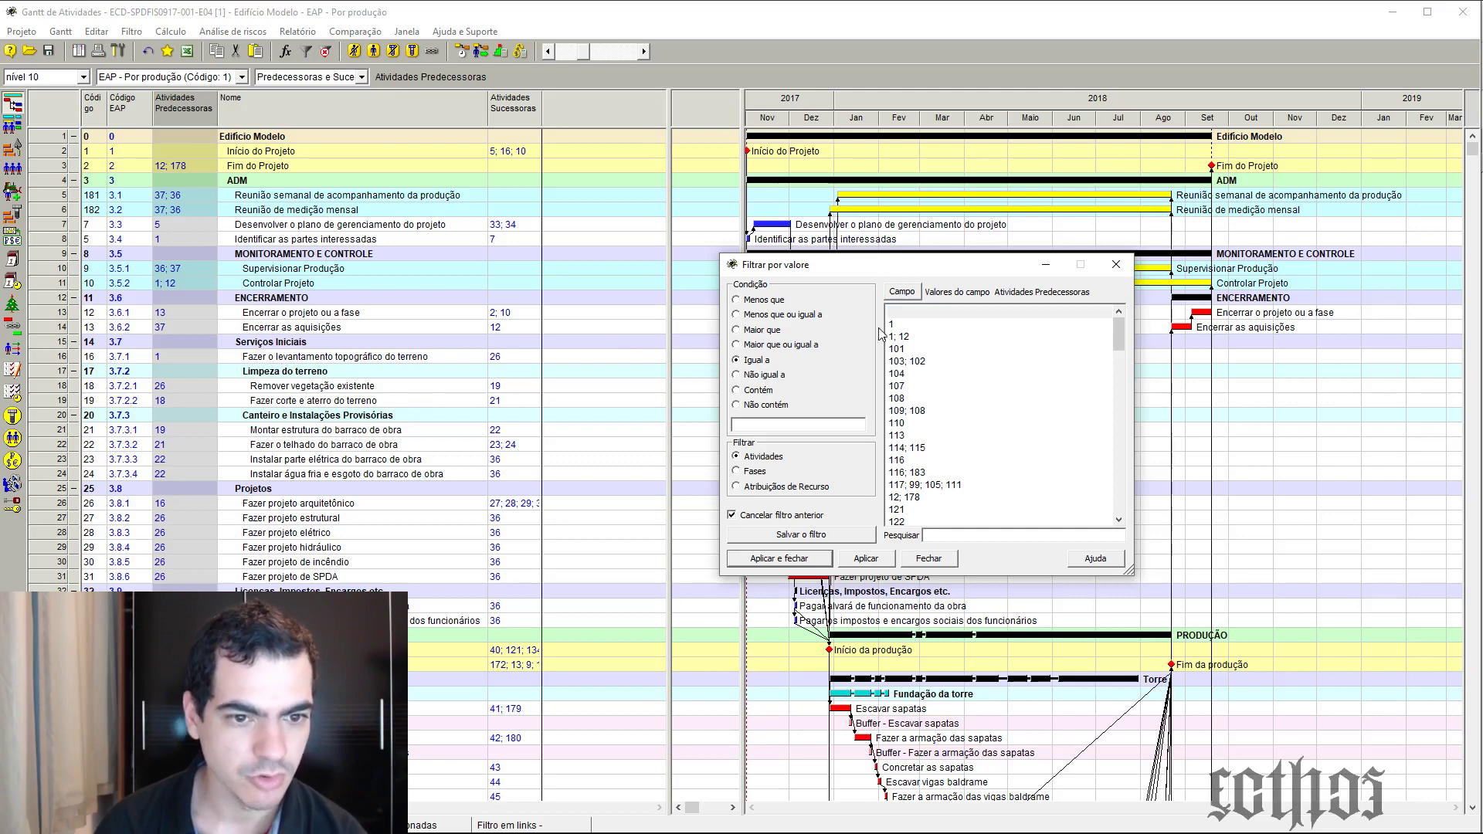
{"action": "left_click", "coordinate": [853, 562]}
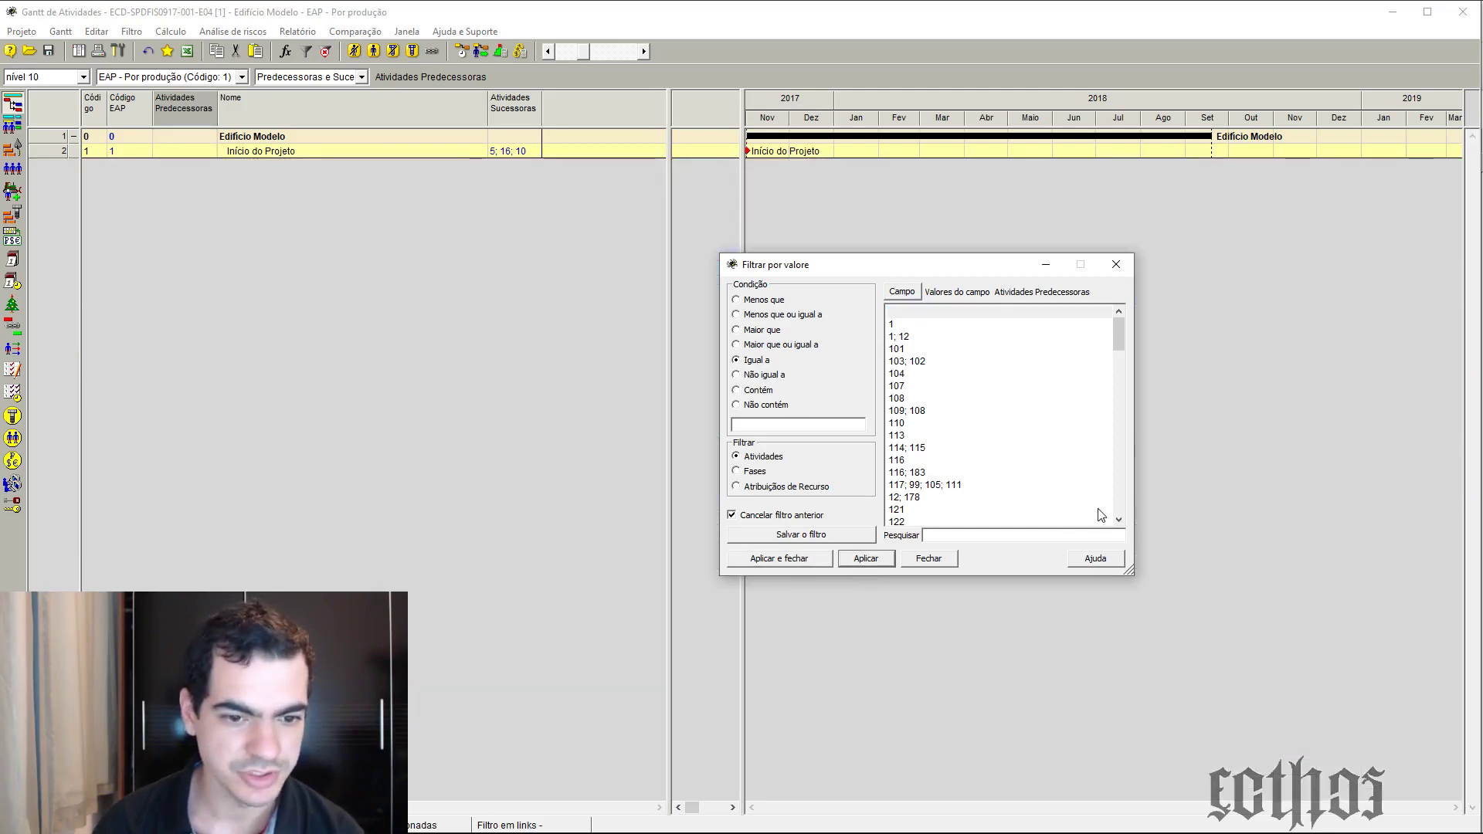
Filter the activities by value with Atividades Sucessoras set to Igual a the blank entry, review the remaining activities, and close the filter dialog
{"action": "left_click", "coordinate": [1116, 264]}
{"action": "right_click", "coordinate": [535, 106]}
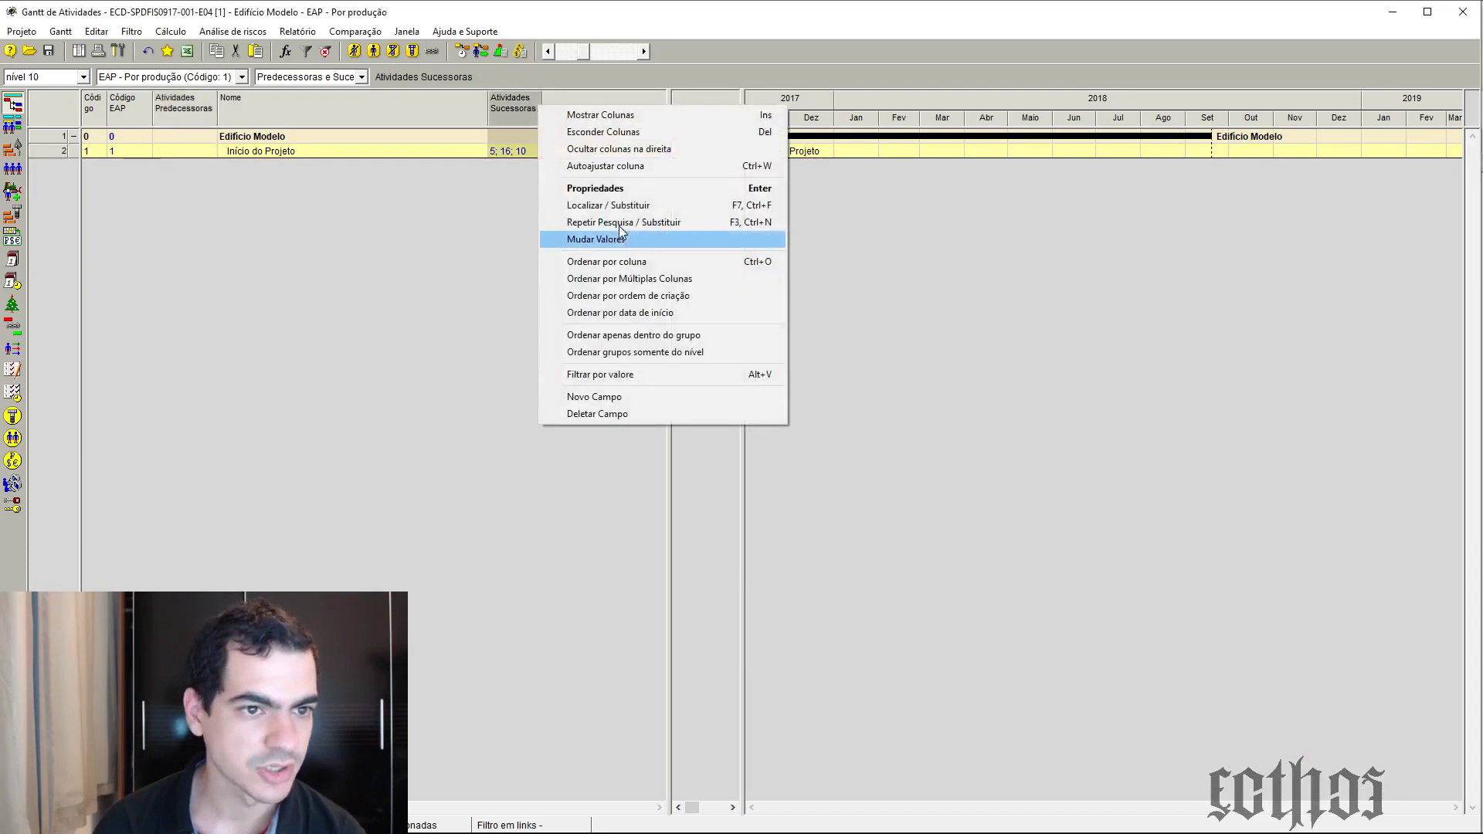
{"action": "left_click", "coordinate": [648, 376]}
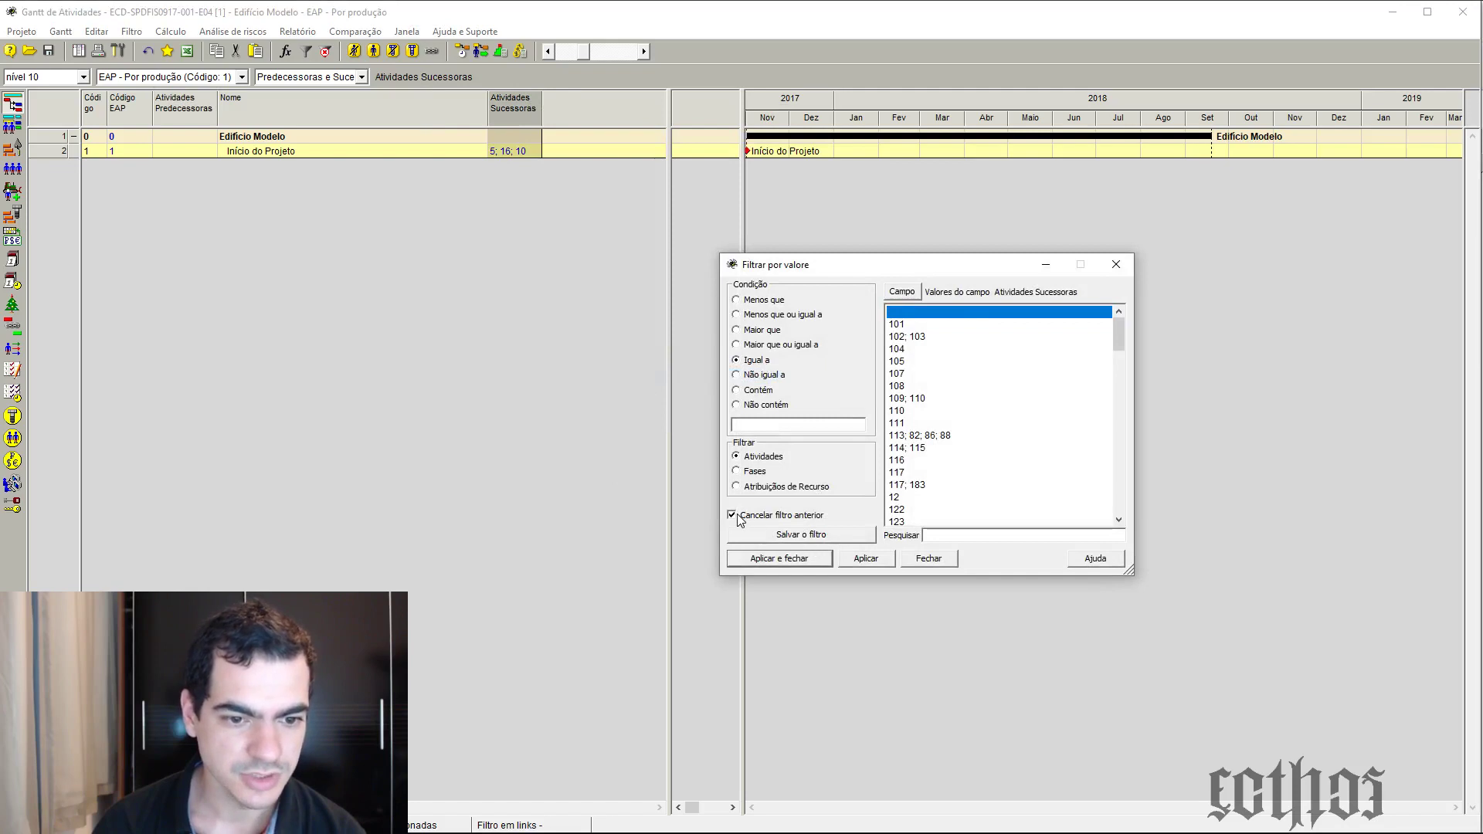
{"action": "left_click", "coordinate": [867, 559]}
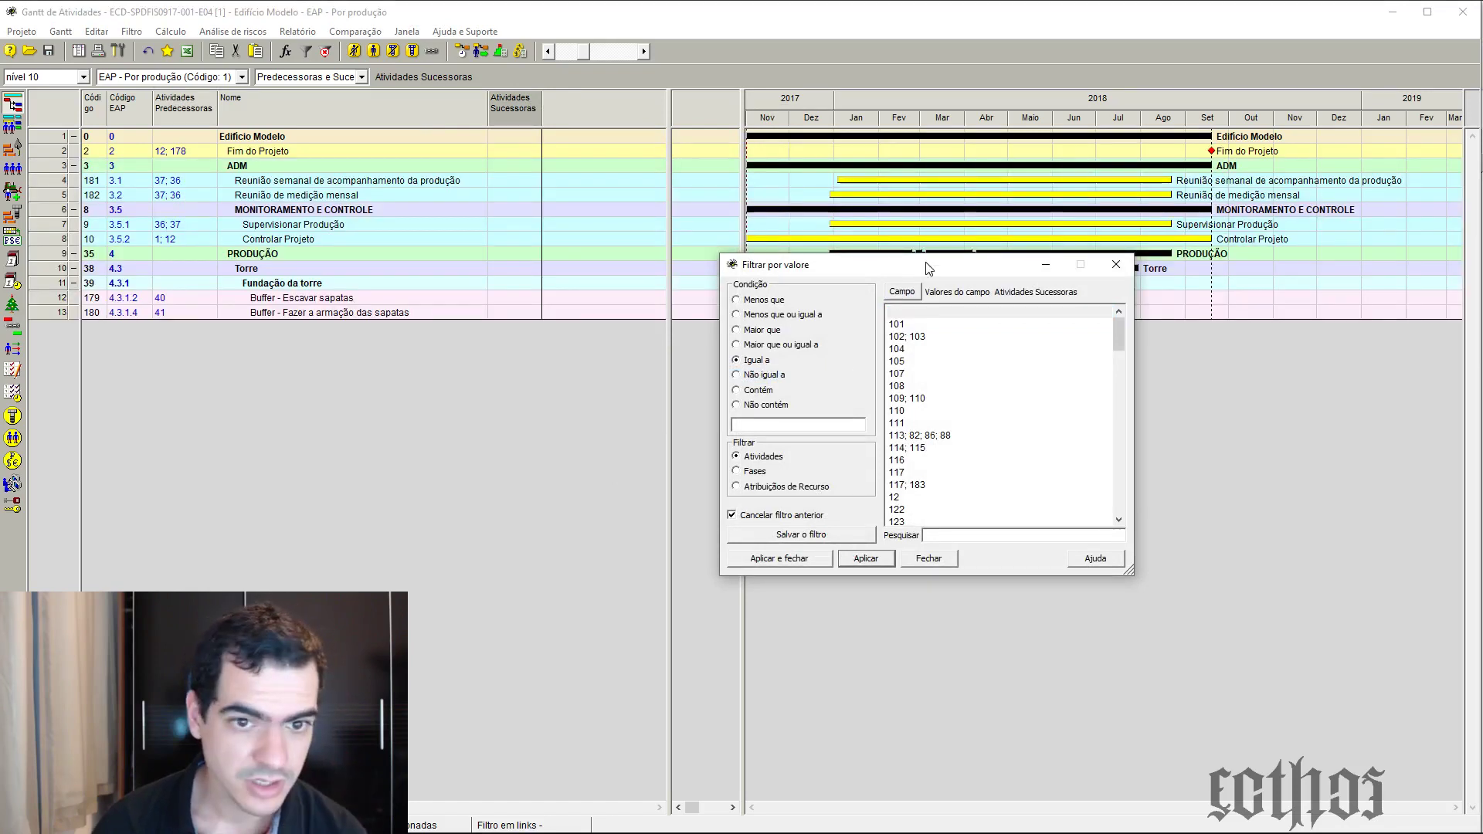
{"action": "left_click_drag", "start_coordinate": [929, 266], "coordinate": [358, 429]}
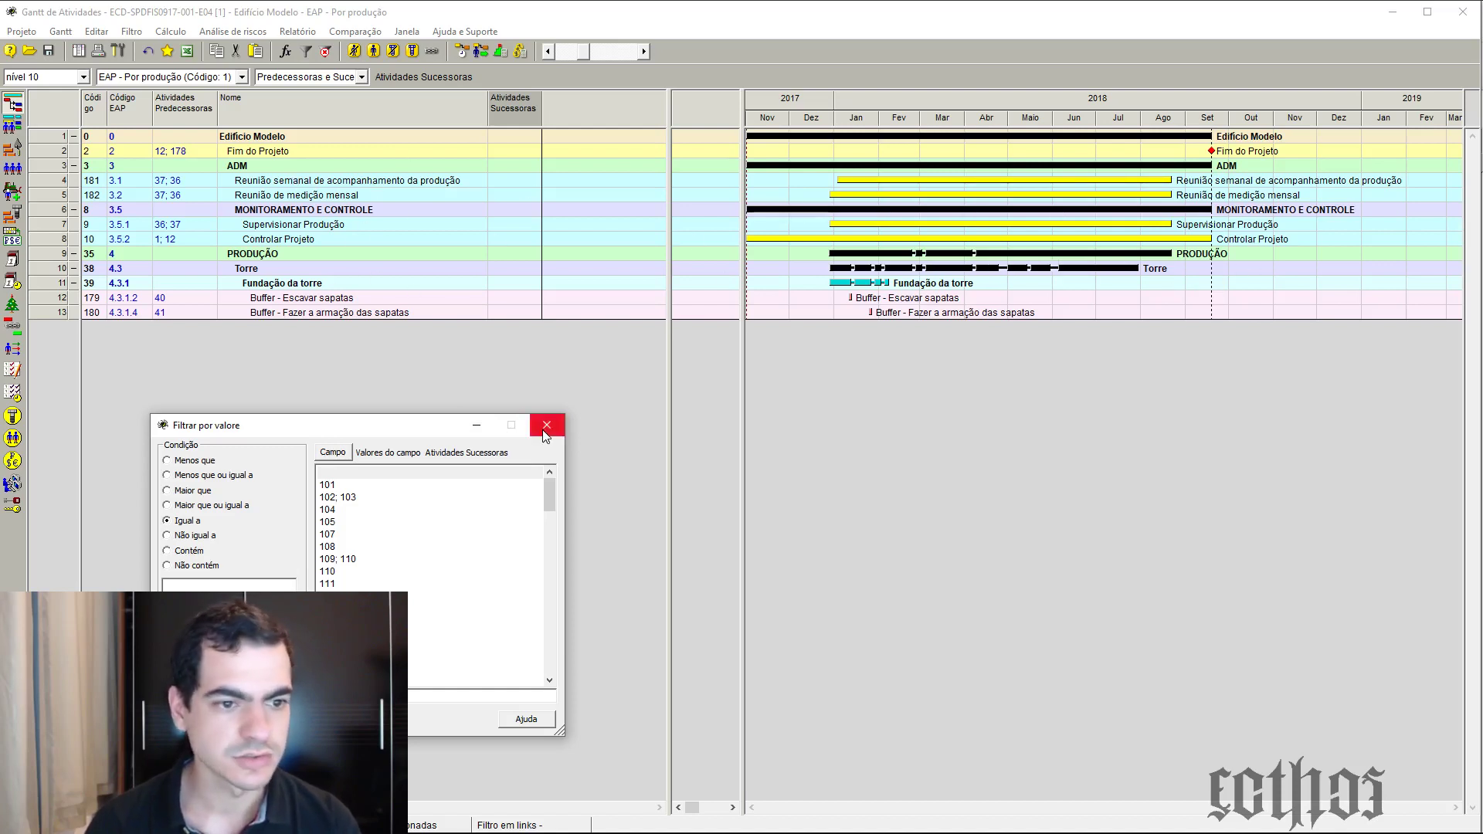
{"action": "left_click", "coordinate": [267, 155]}
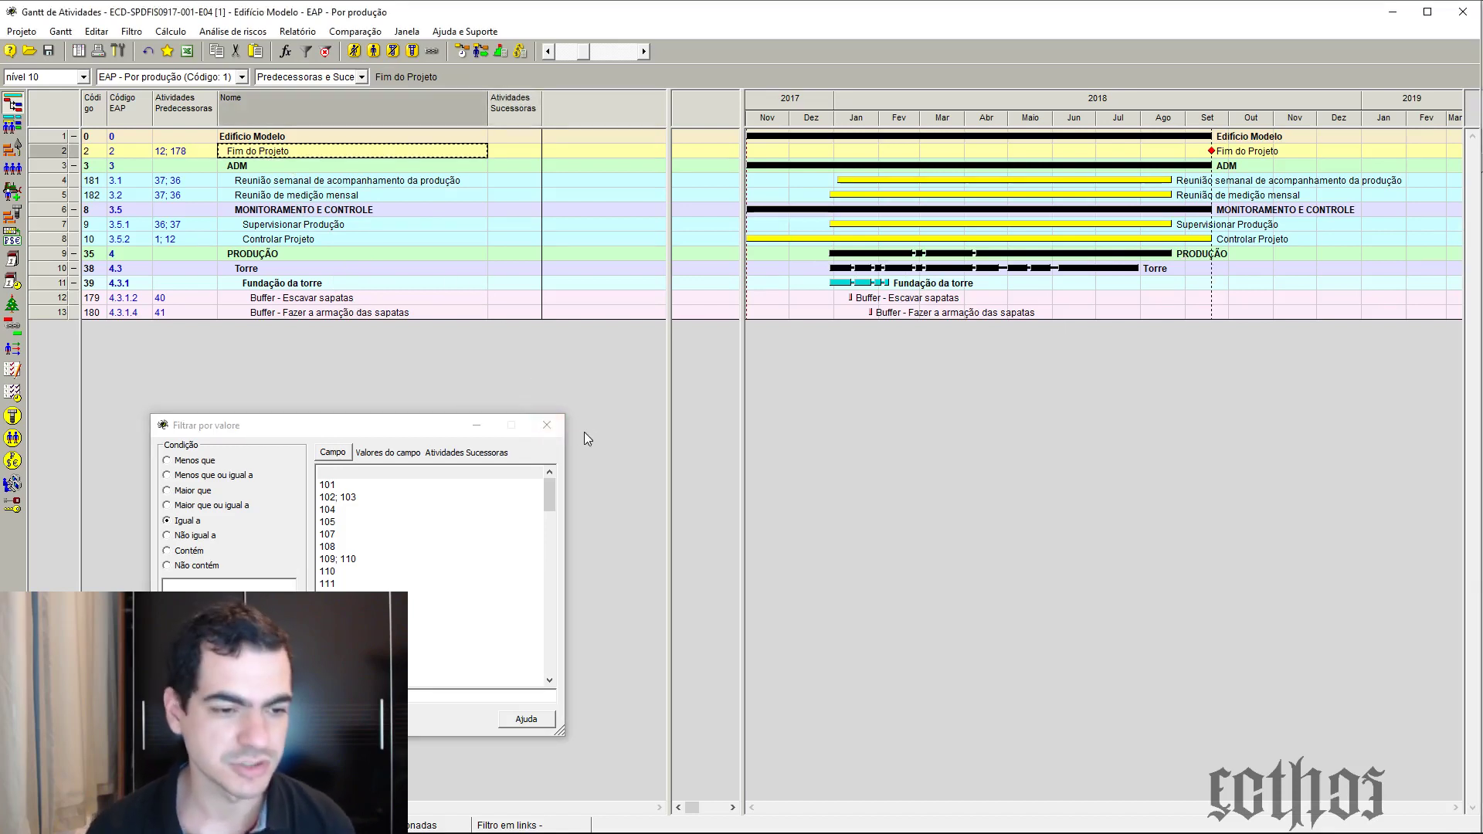
{"action": "left_click", "coordinate": [546, 426]}
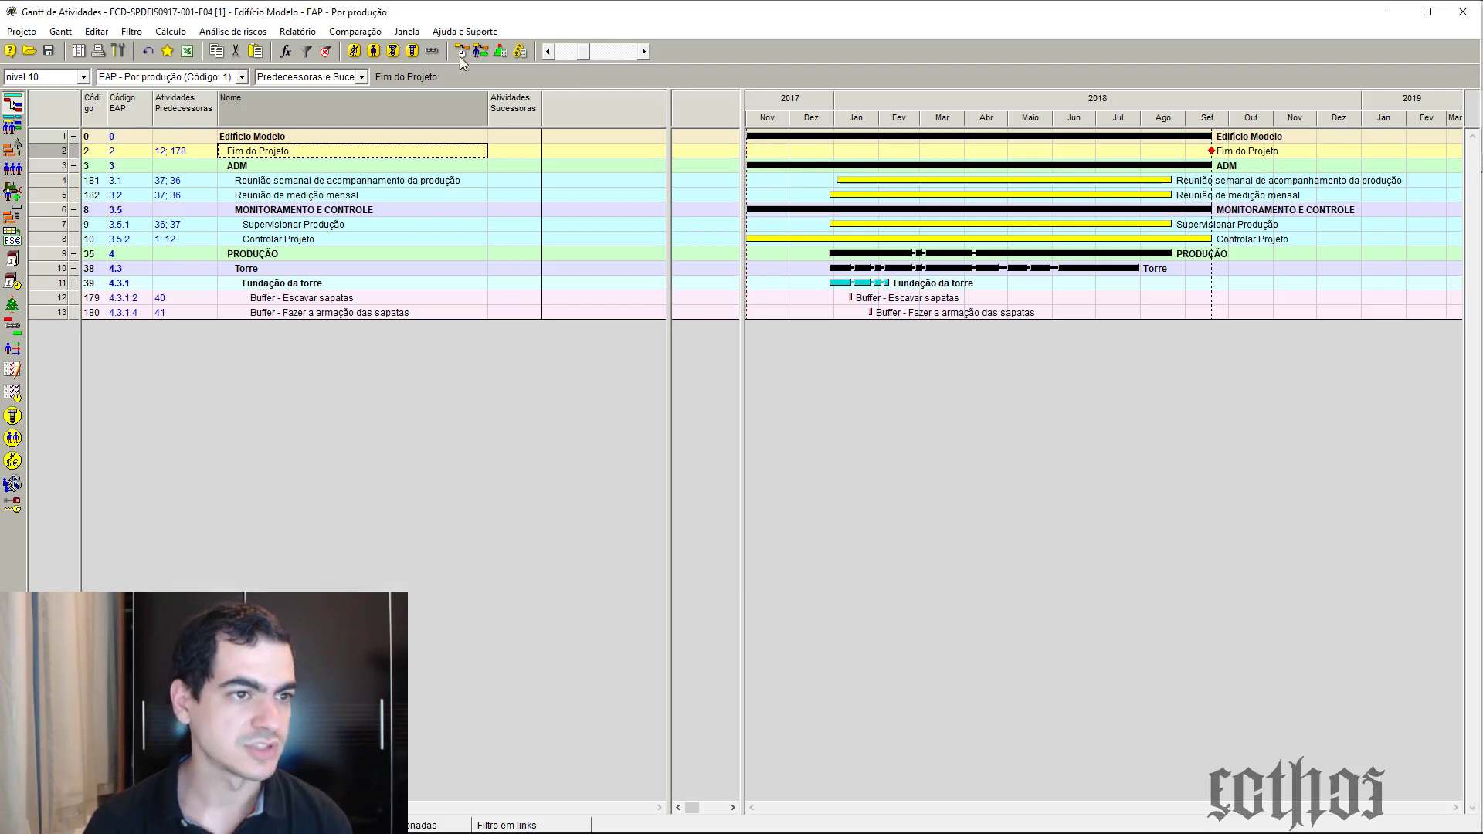
Apply the Cronograma table layout, fit the table area to end after Término, and look through the activities down to Térreo
{"action": "left_click", "coordinate": [362, 77]}
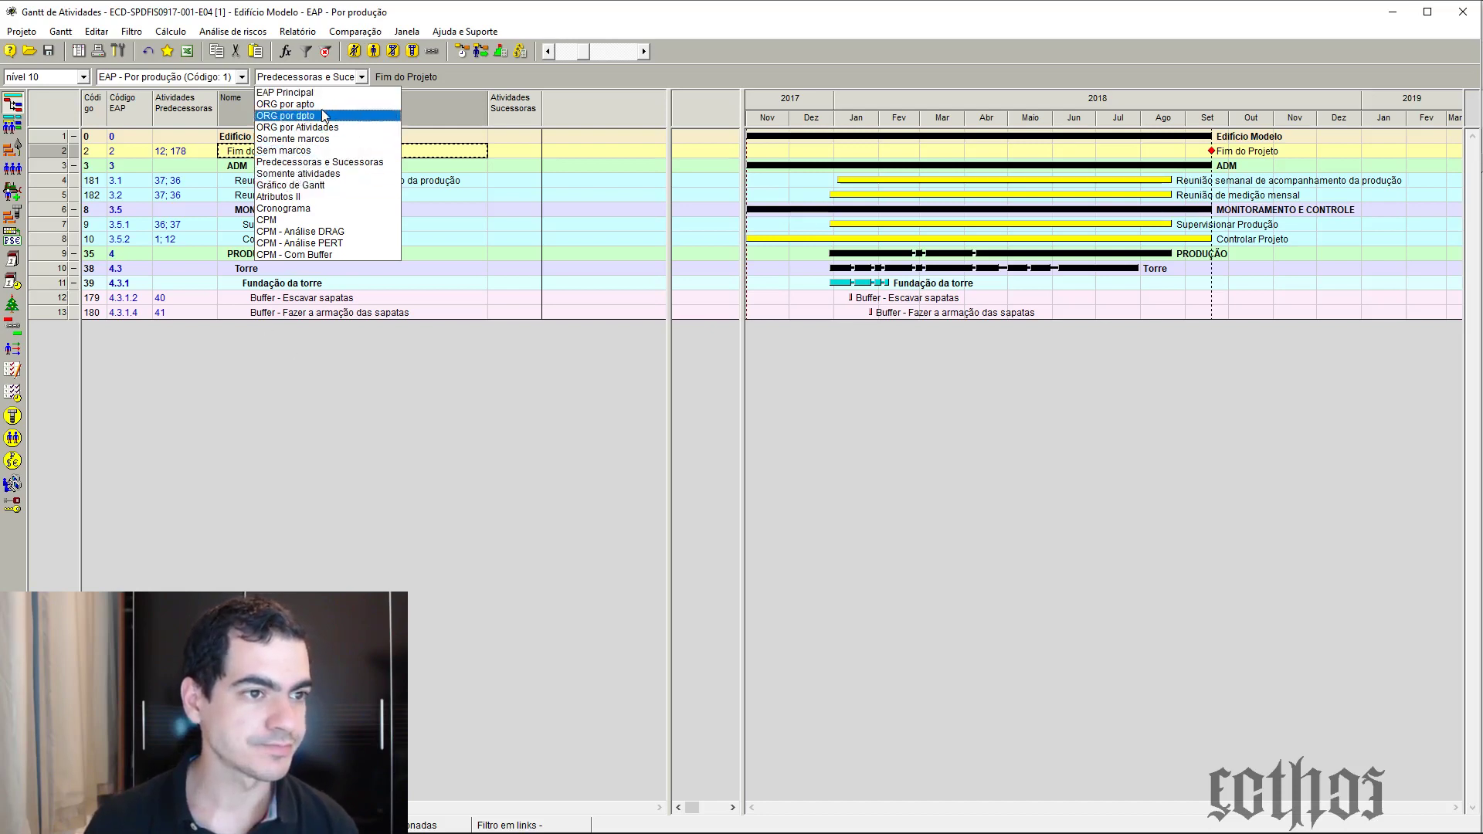
{"action": "left_click", "coordinate": [291, 209]}
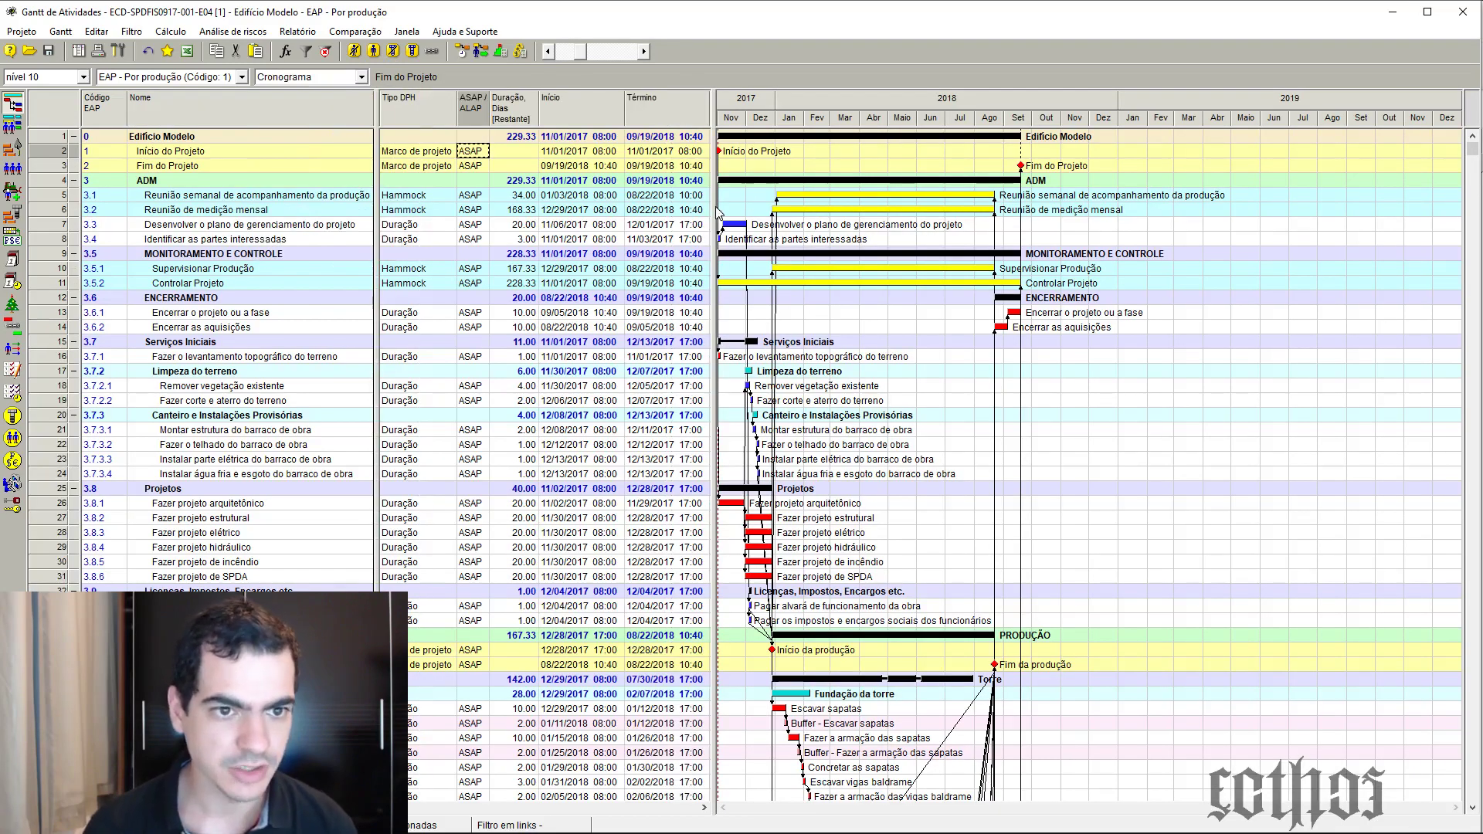
{"action": "left_click_drag", "start_coordinate": [719, 213], "coordinate": [707, 302]}
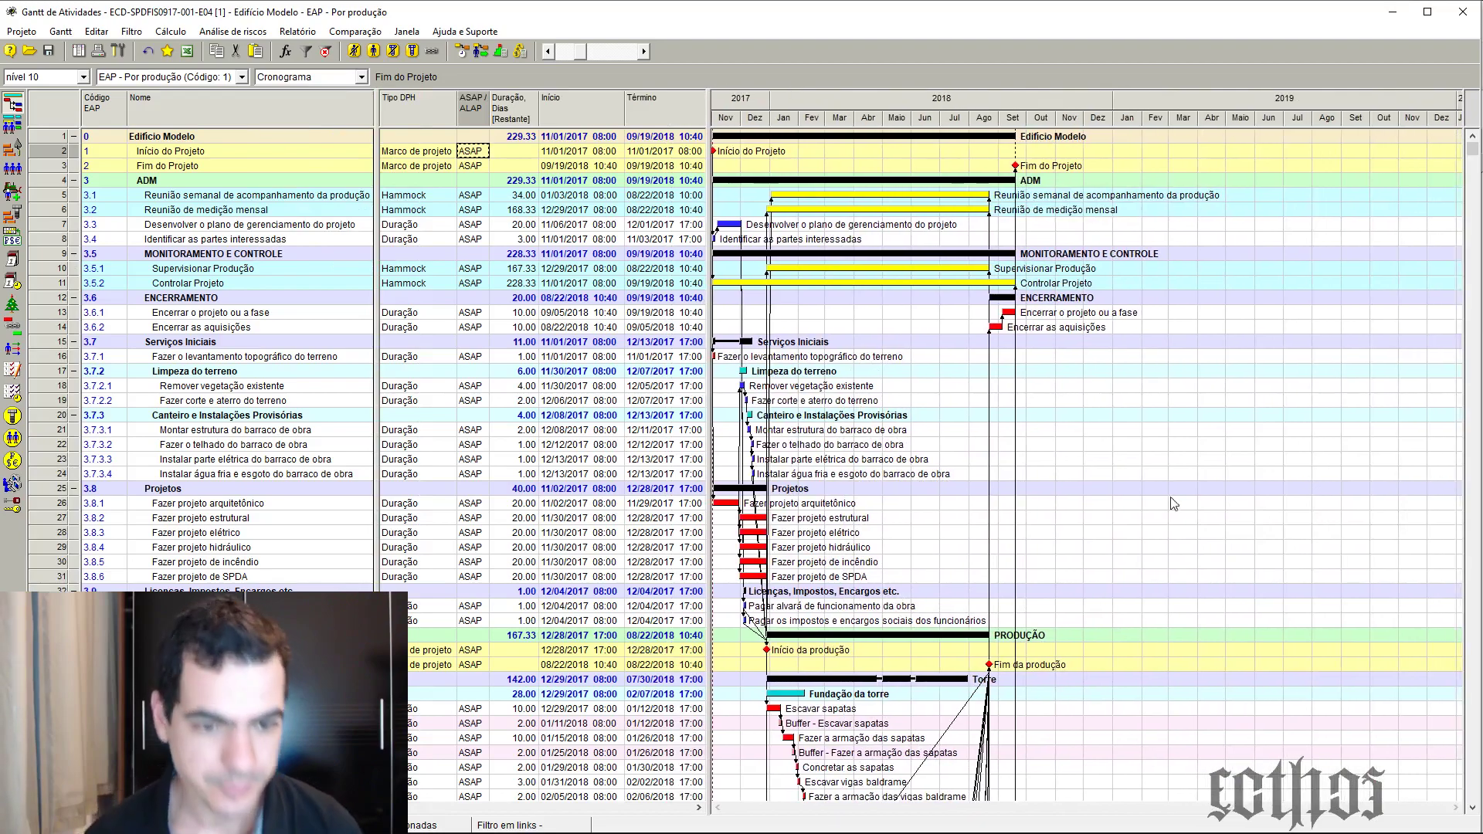
{"action": "scroll", "coordinate": [1175, 502], "scroll_direction": "down", "scroll_amount": 12}
{"action": "scroll", "coordinate": [748, 561], "scroll_direction": "down", "scroll_amount": 20}
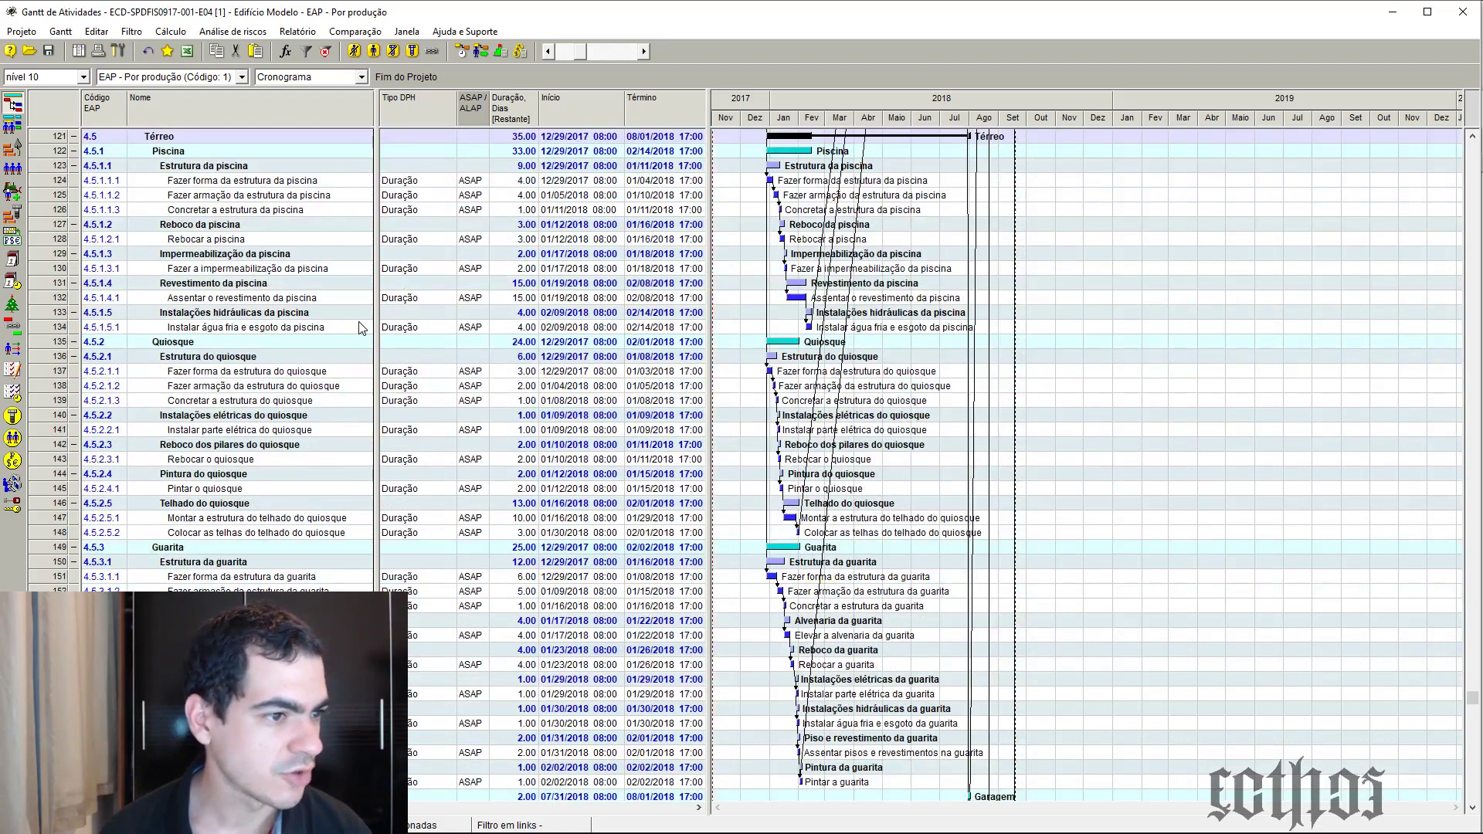
Open the project's Links table, extend its fixed part past the activity names, and widen the Tipo column
{"action": "left_click", "coordinate": [14, 329]}
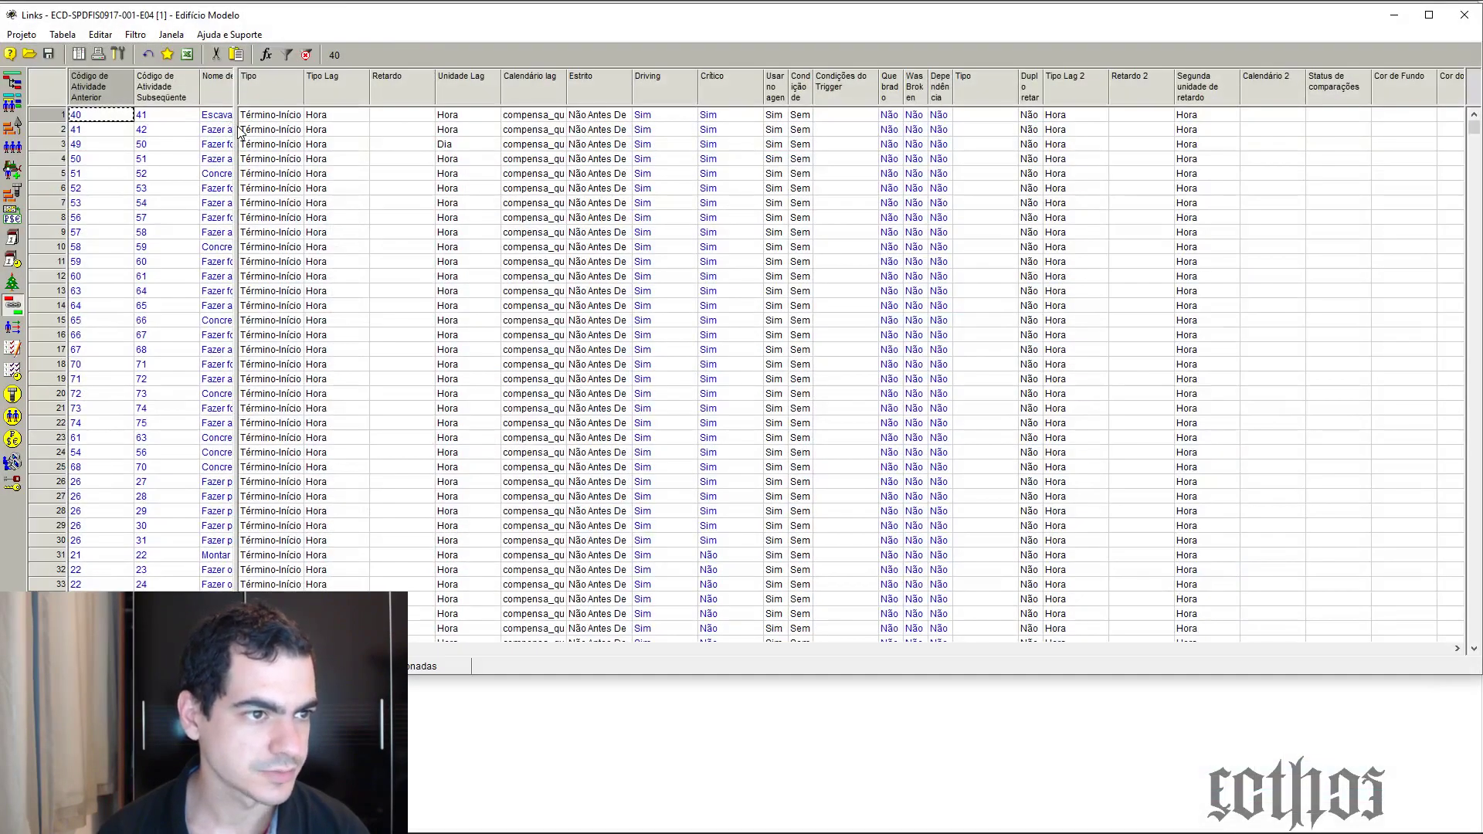
{"action": "left_click_drag", "start_coordinate": [234, 125], "coordinate": [449, 198]}
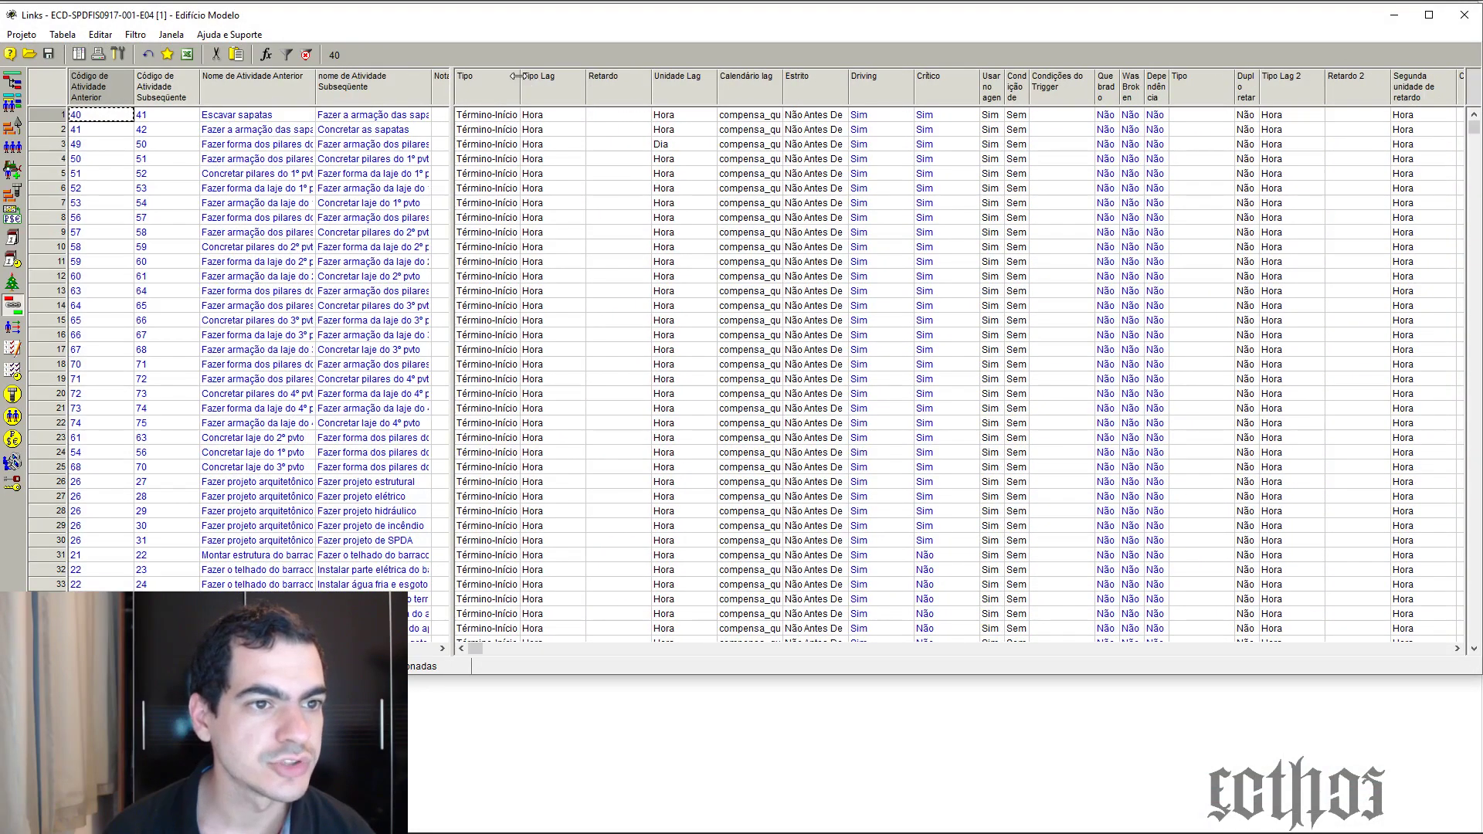
{"action": "left_click_drag", "start_coordinate": [516, 76], "coordinate": [545, 76]}
Go to the last links, extend the fixed part past Notas, and widen the Nome de Atividade Anterior column
{"action": "scroll", "coordinate": [462, 163], "scroll_direction": "down", "scroll_amount": 12}
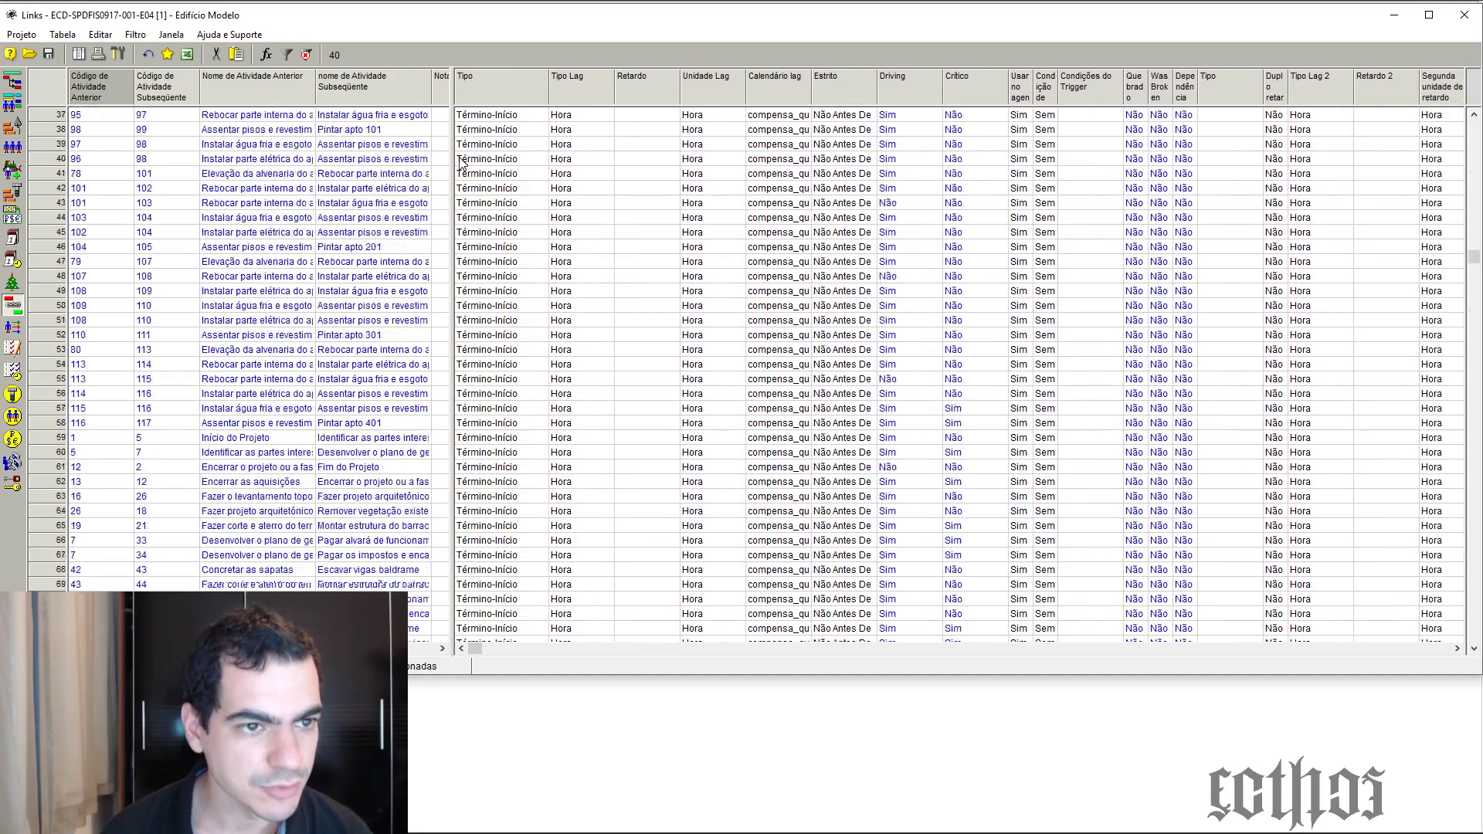
{"action": "scroll", "coordinate": [461, 162], "scroll_direction": "down", "scroll_amount": 10}
{"action": "left_click", "coordinate": [486, 158]}
{"action": "scroll", "coordinate": [502, 161], "scroll_direction": "down", "scroll_amount": 20}
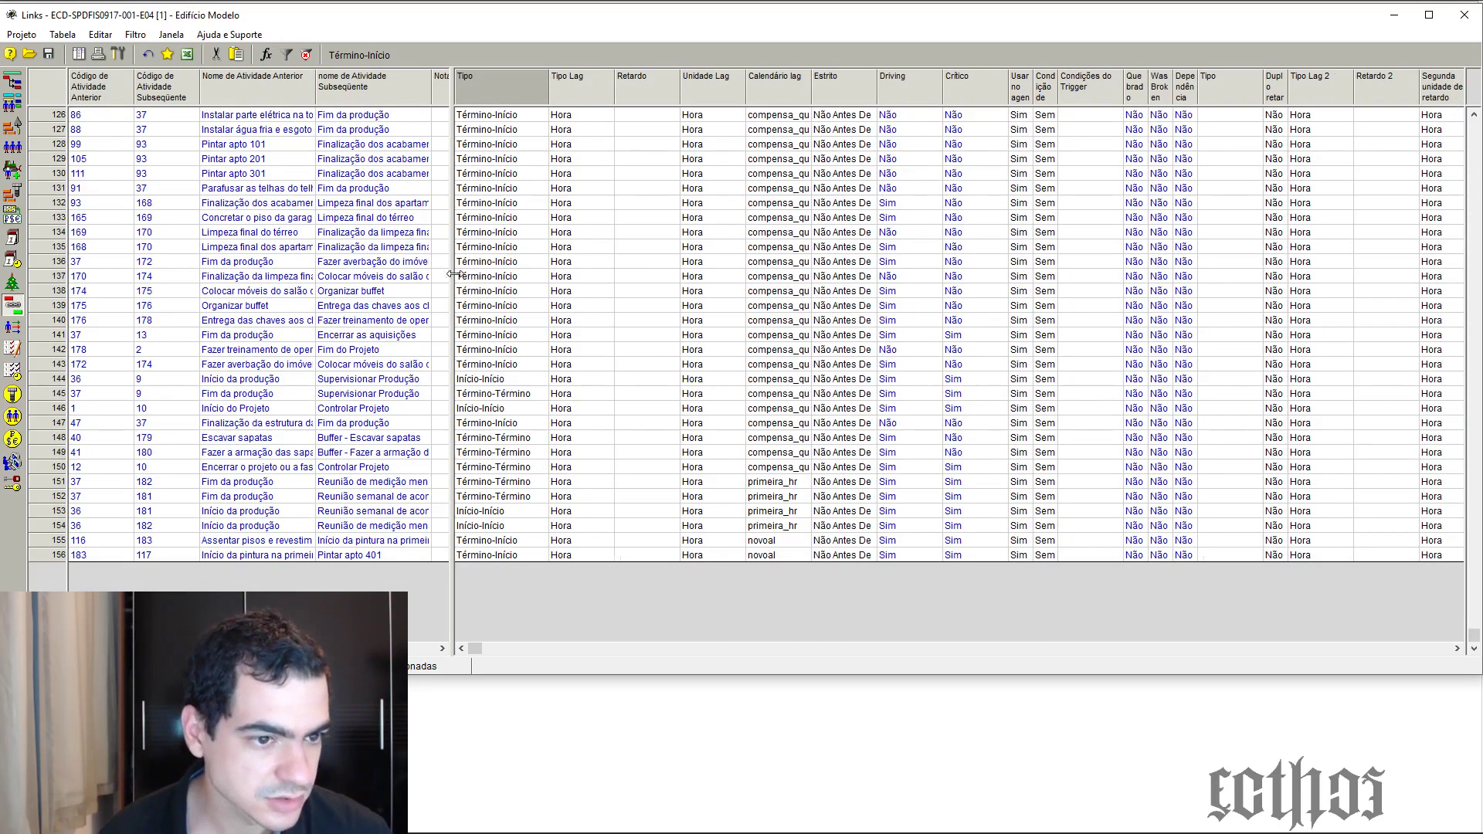
{"action": "left_click_drag", "start_coordinate": [455, 274], "coordinate": [480, 275]}
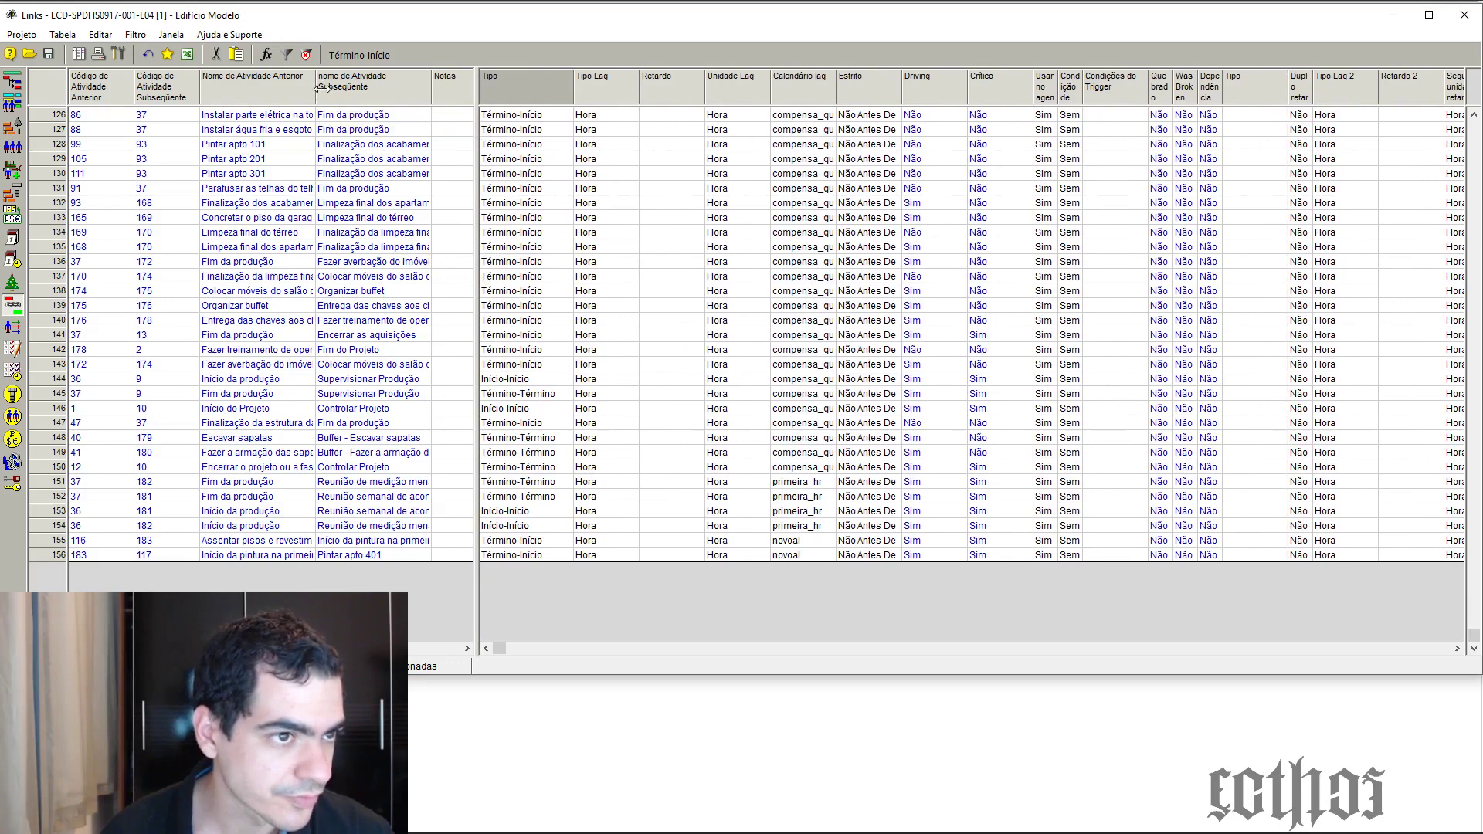
{"action": "left_click_drag", "start_coordinate": [316, 88], "coordinate": [394, 87]}
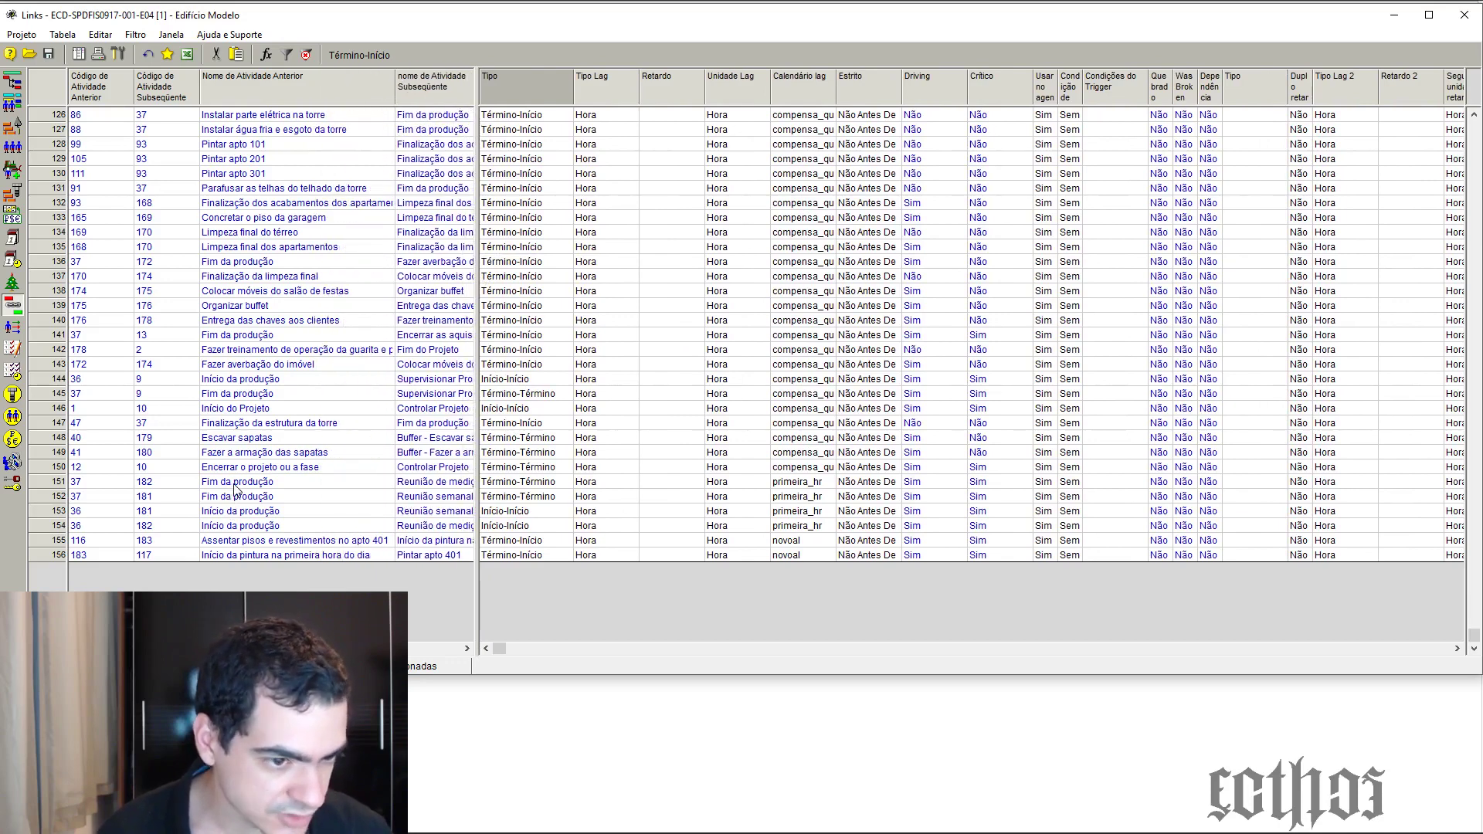
Examine the Término-Término links of Reunião de medição mensal, Controlar Projeto and the Buffer activities
{"action": "left_click", "coordinate": [545, 484]}
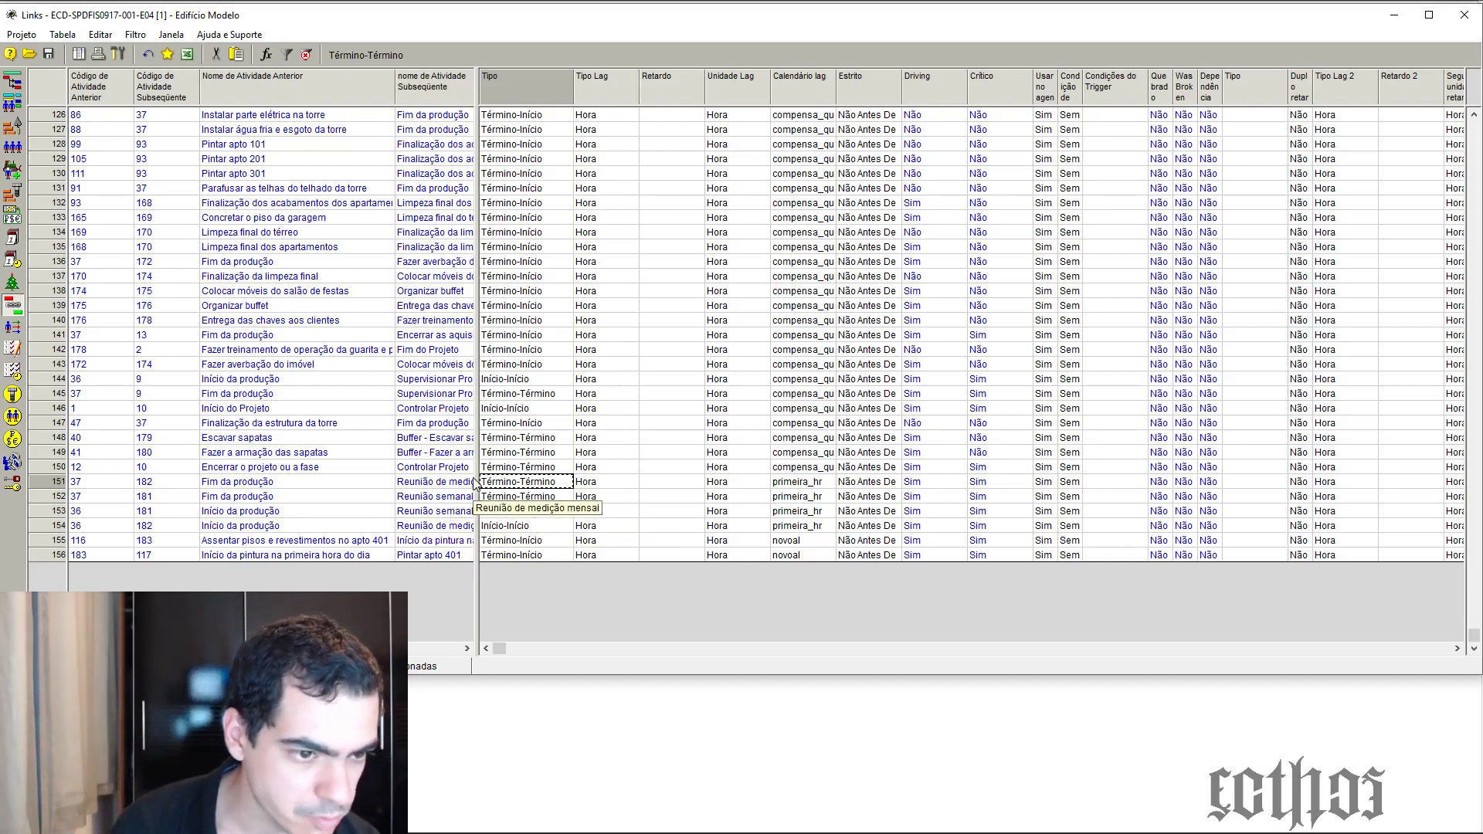
{"action": "left_click", "coordinate": [246, 470]}
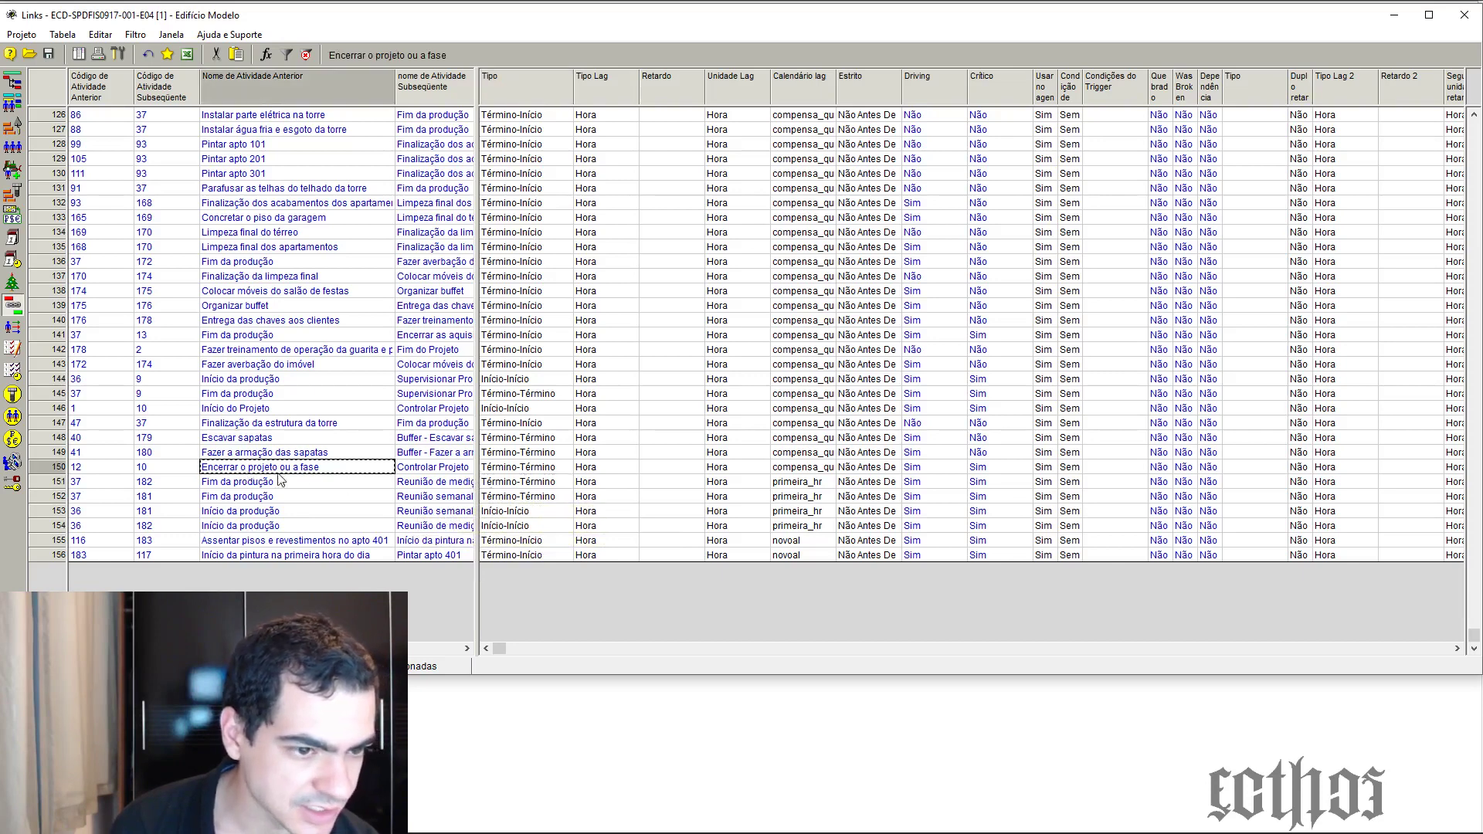
{"action": "left_click", "coordinate": [509, 469]}
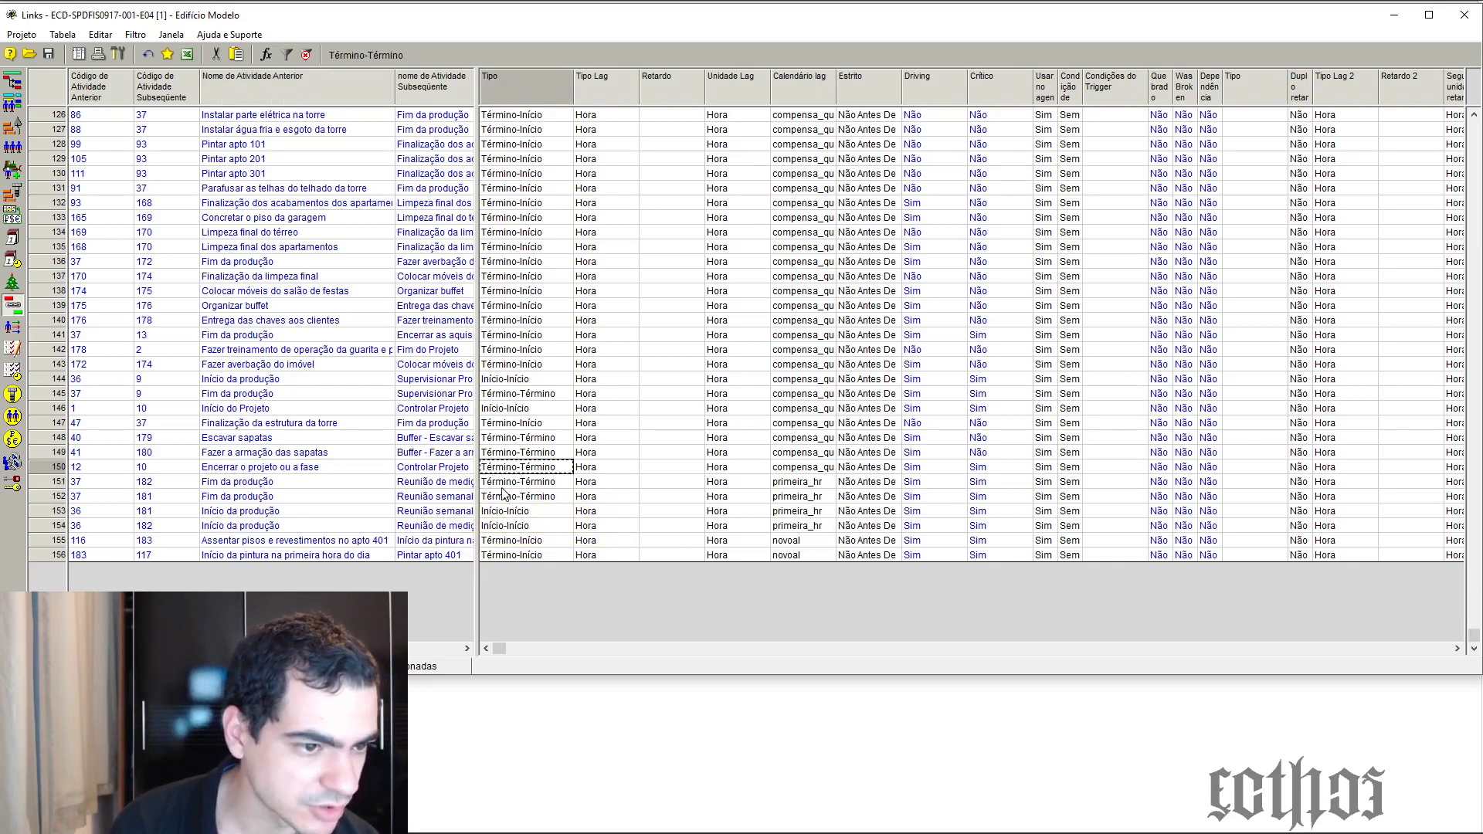
{"action": "left_click", "coordinate": [423, 473]}
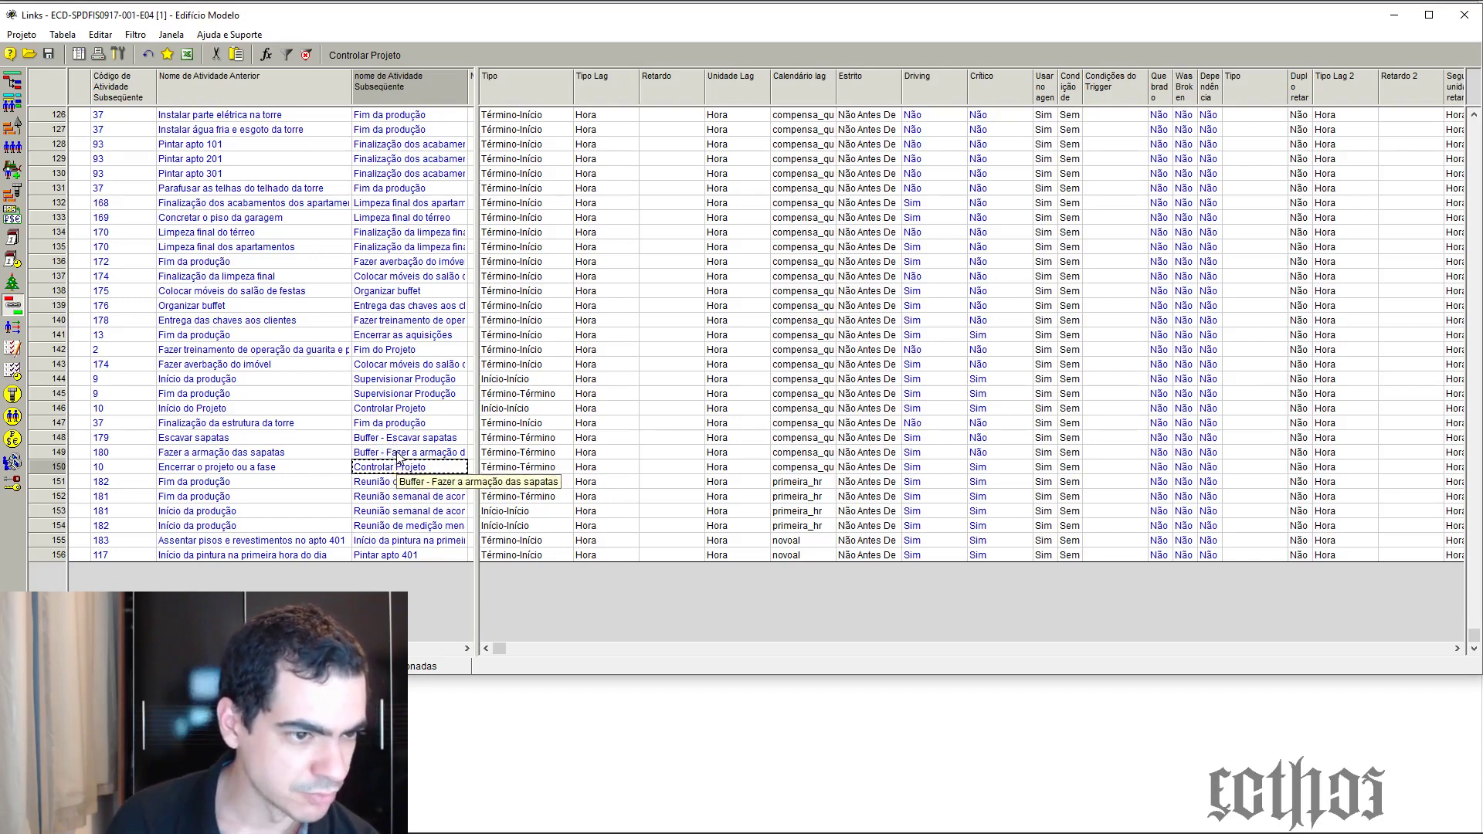
{"action": "left_click", "coordinate": [129, 440]}
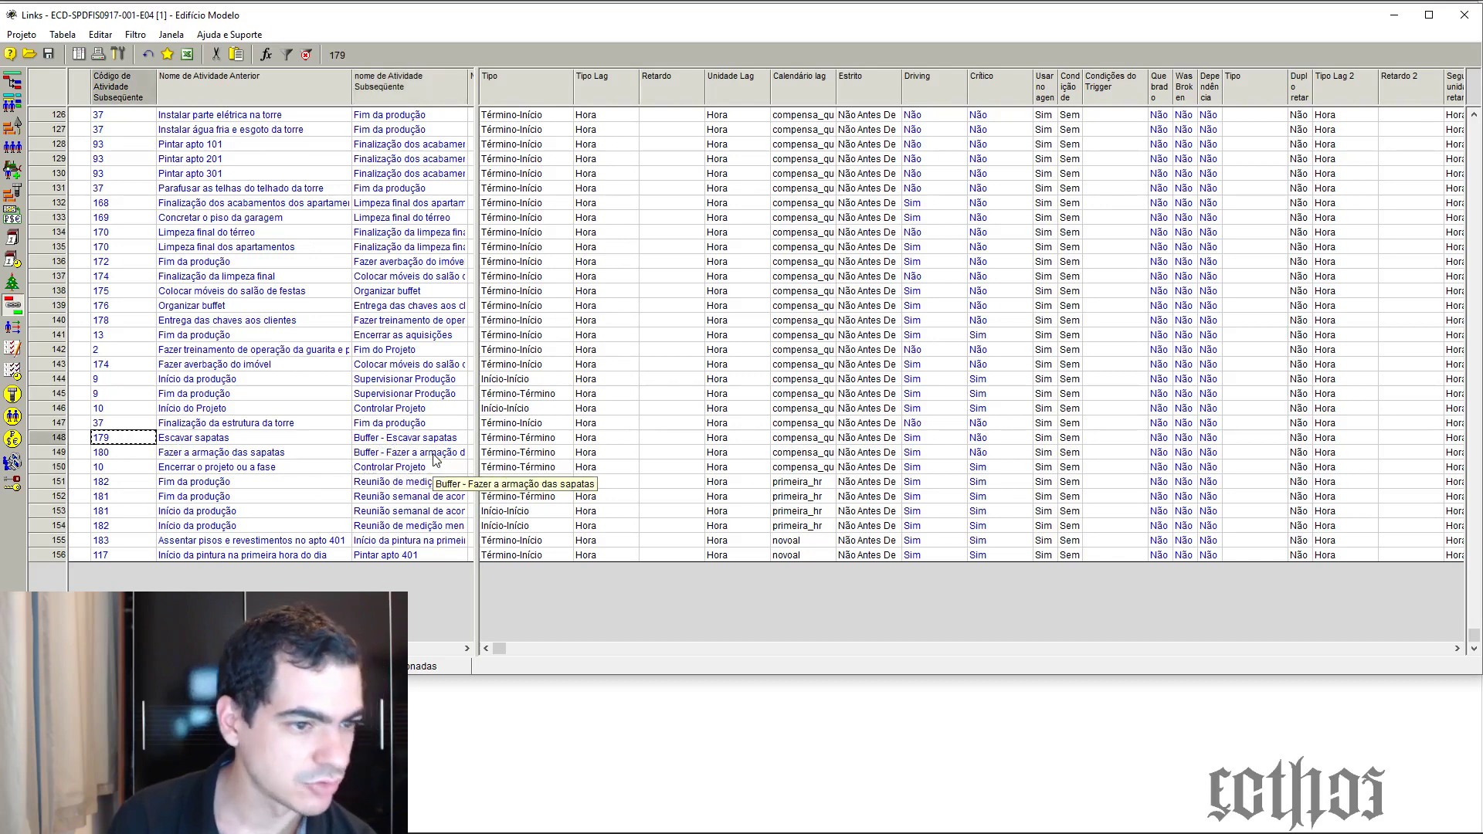
Return to the Gantt chart of Edifício Modelo and set its display level to Atividades
{"action": "left_click", "coordinate": [12, 82]}
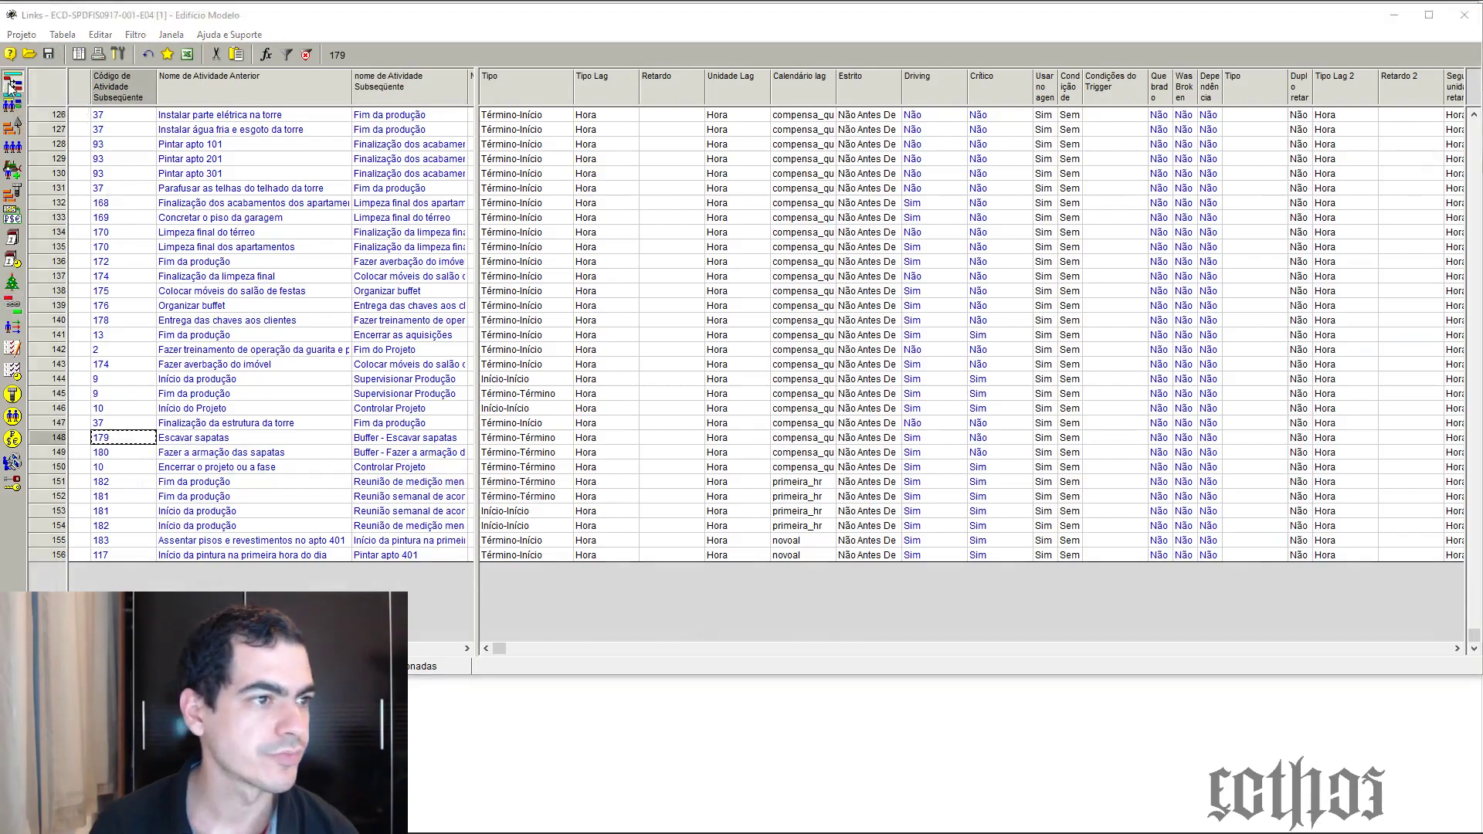
{"action": "scroll", "coordinate": [203, 289], "scroll_direction": "down", "scroll_amount": 10}
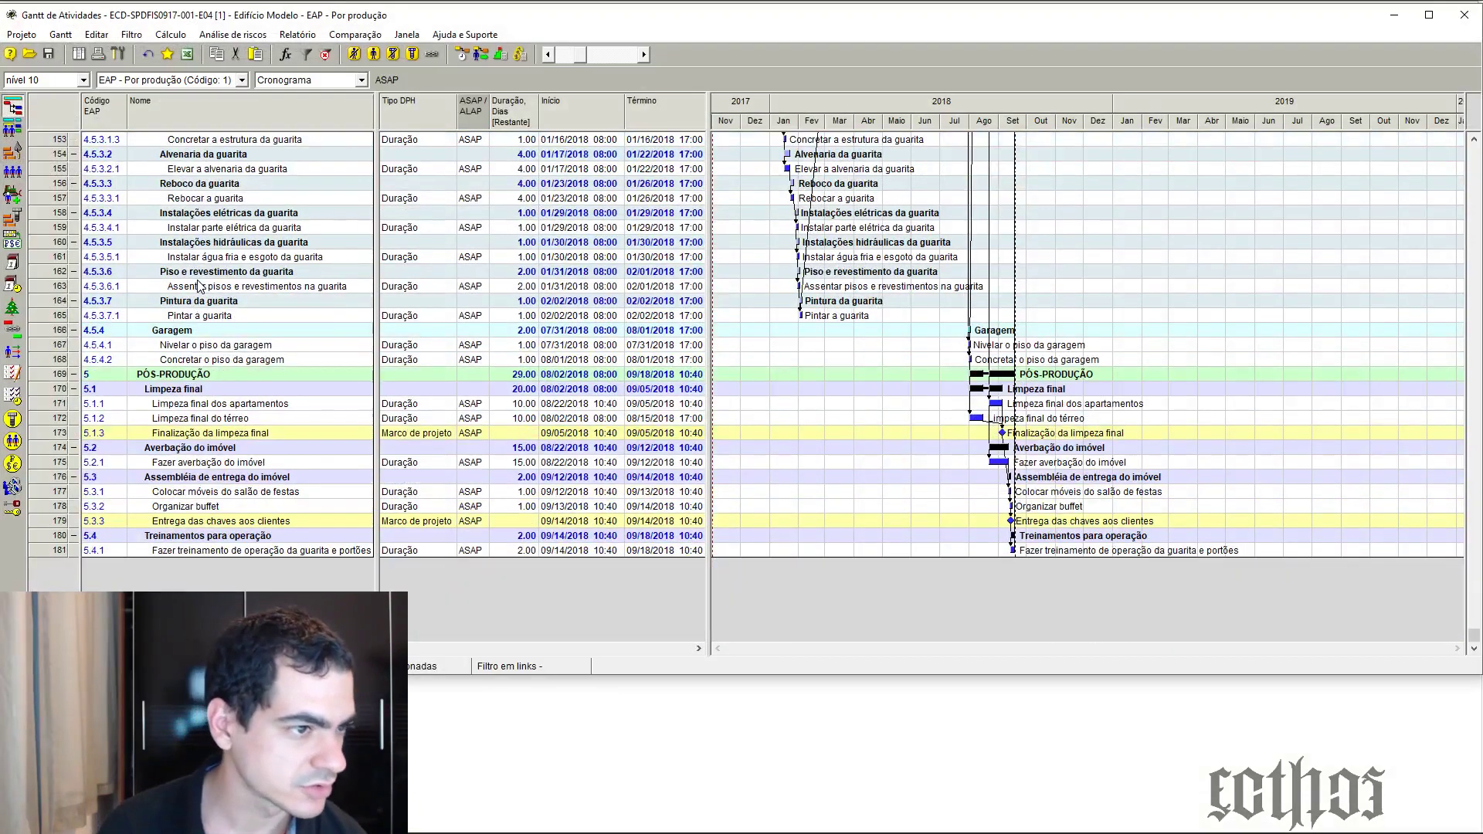
{"action": "scroll", "coordinate": [207, 390], "scroll_direction": "up", "scroll_amount": 1}
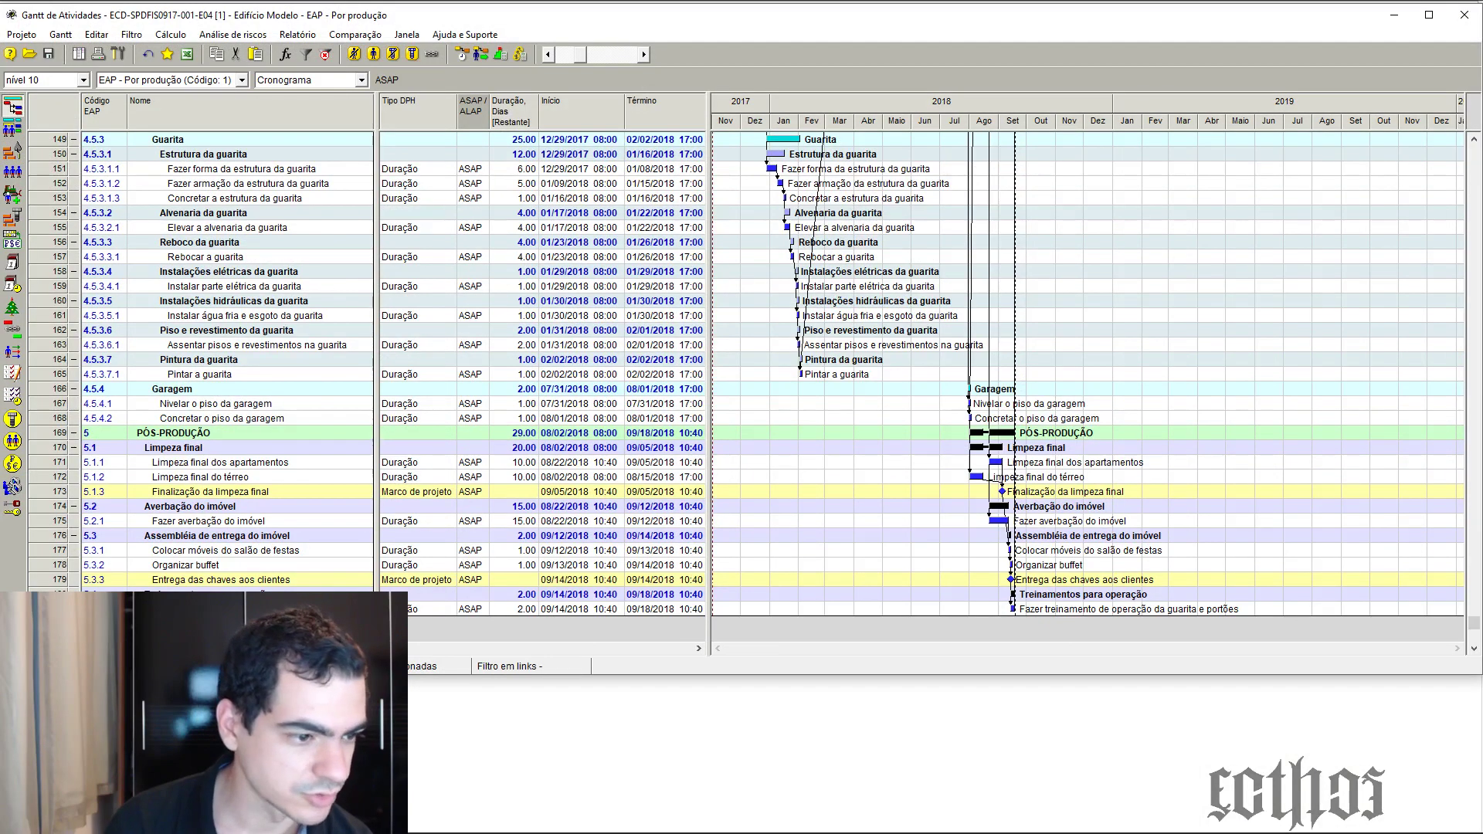
{"action": "left_click", "coordinate": [81, 79]}
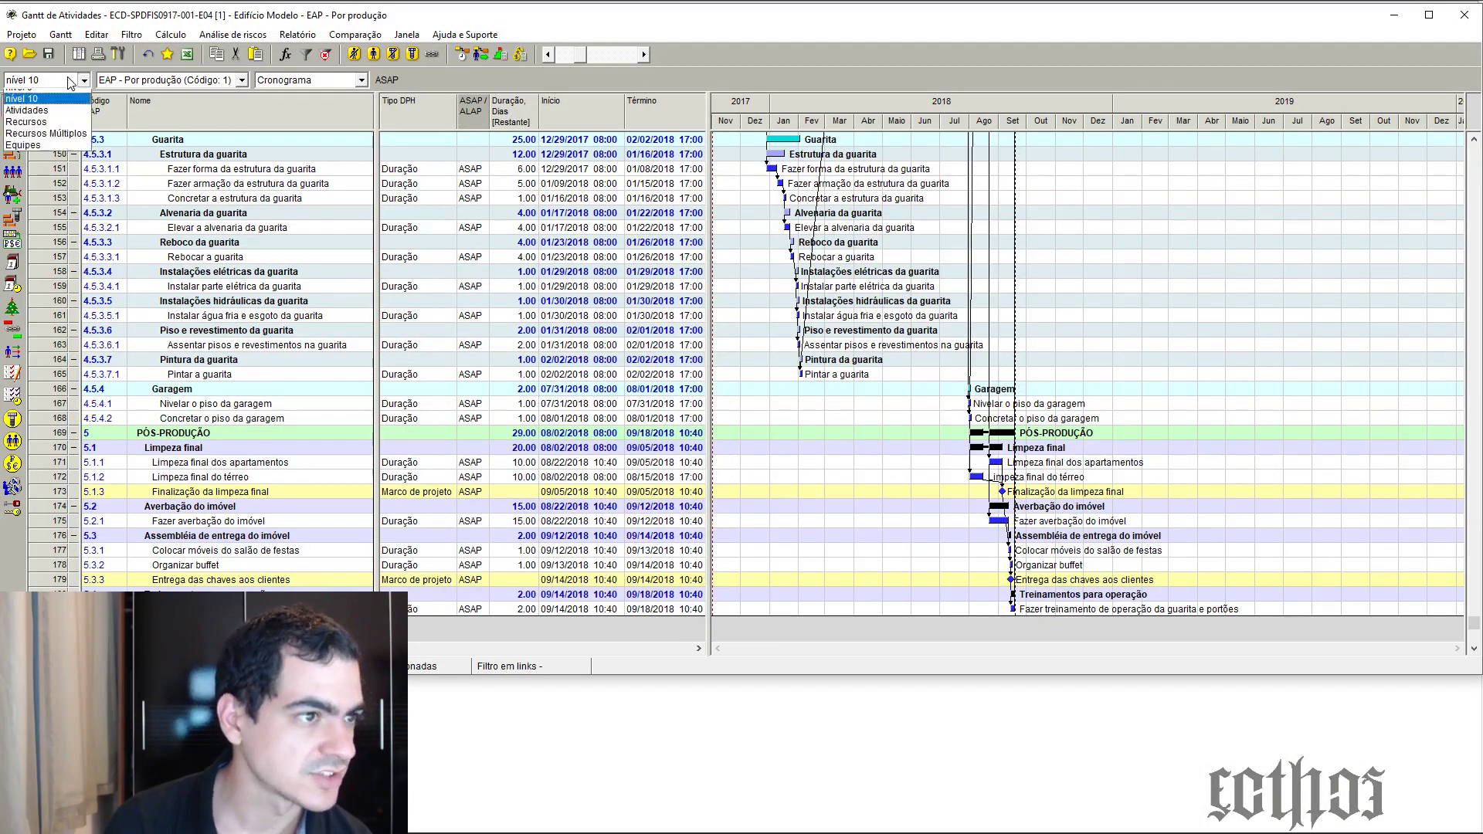
{"action": "left_click", "coordinate": [54, 205]}
Show the Código field as a column before Código EAP in the Gantt table
{"action": "right_click", "coordinate": [114, 105]}
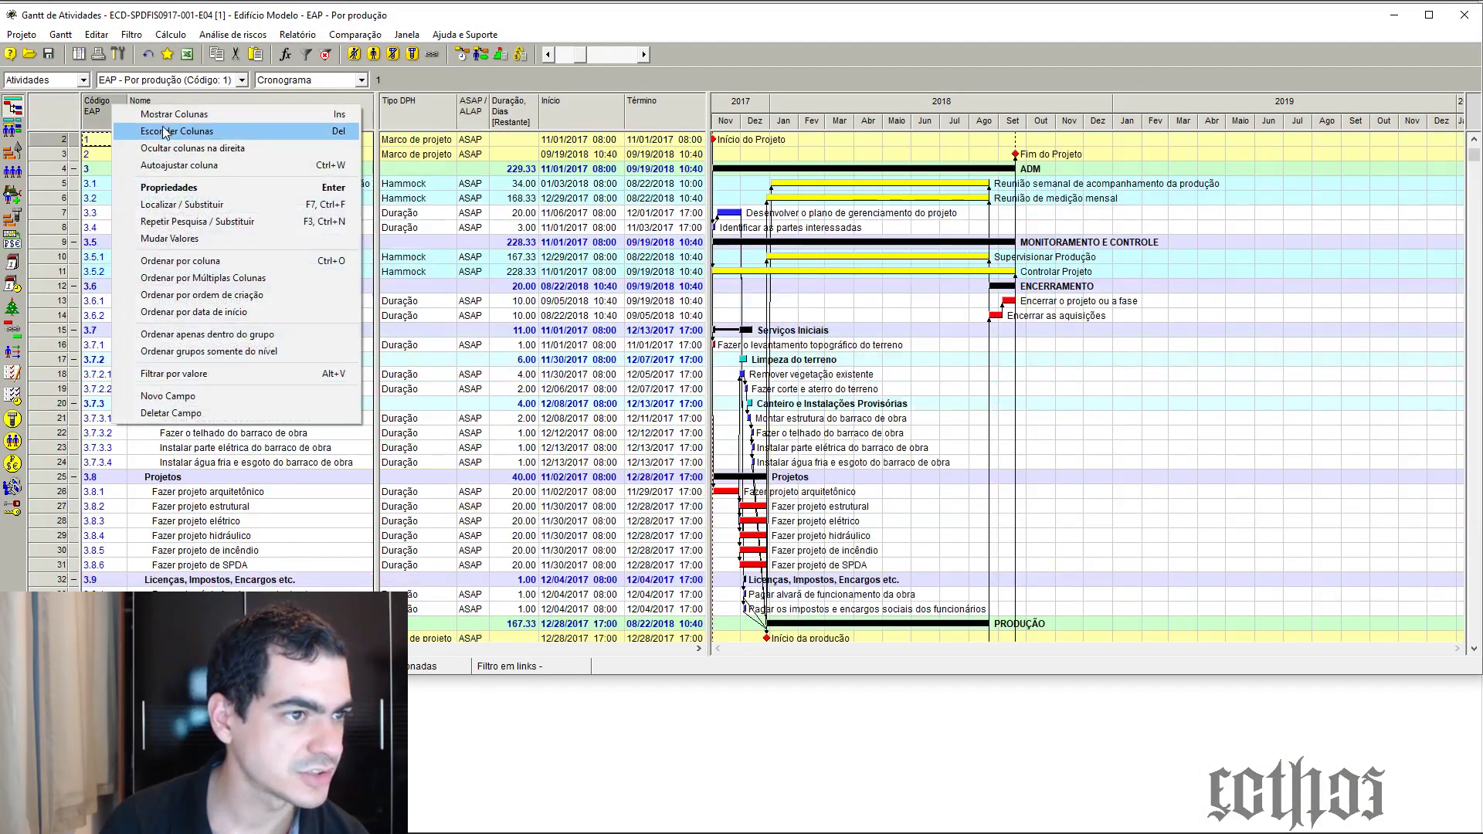
{"action": "left_click", "coordinate": [166, 109]}
{"action": "key", "text": "c"}
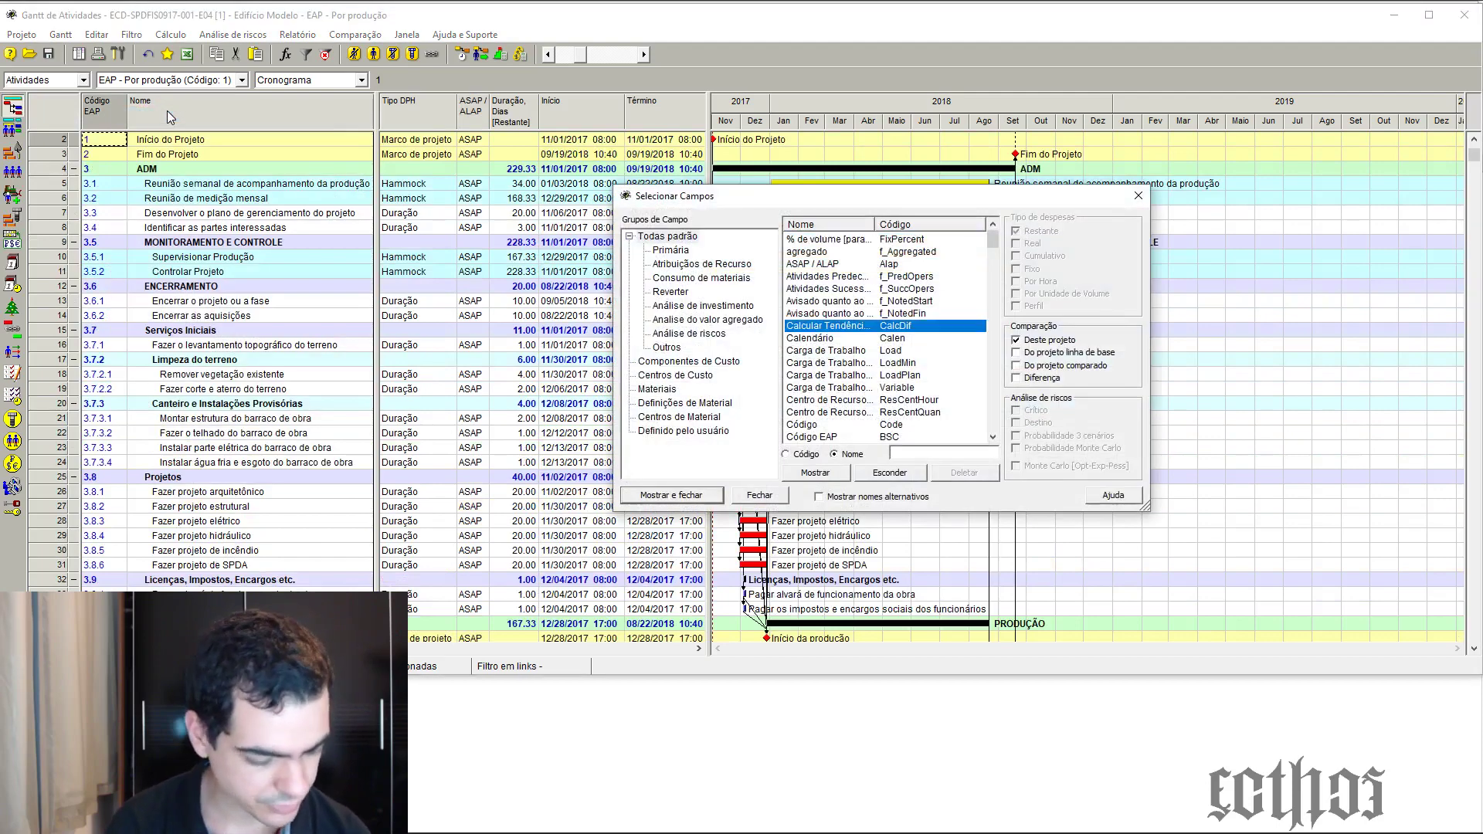
{"action": "key", "text": "o"}
{"action": "key", "text": "n"}
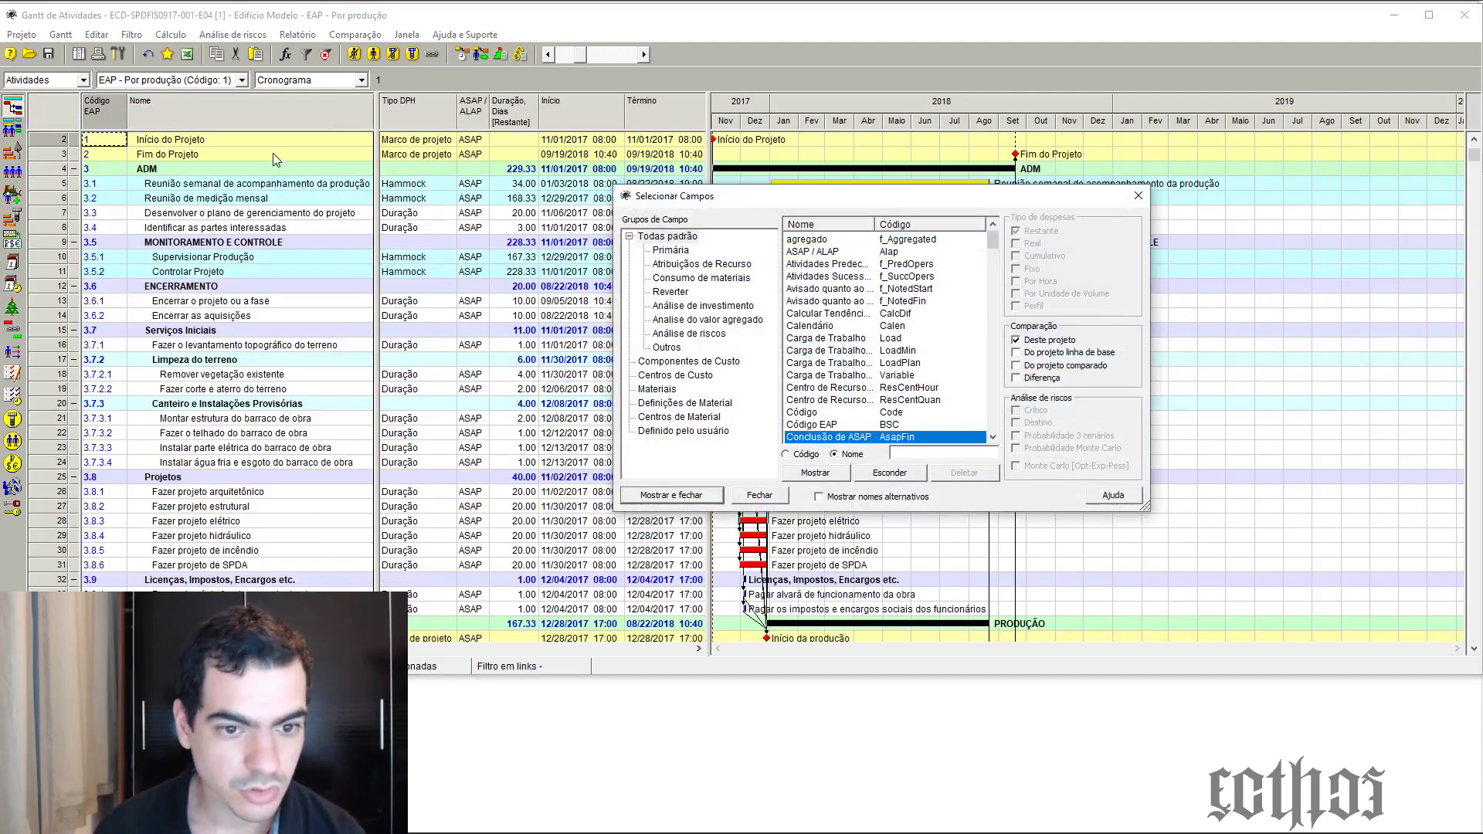
{"action": "left_click", "coordinate": [680, 236]}
{"action": "left_click", "coordinate": [992, 225]}
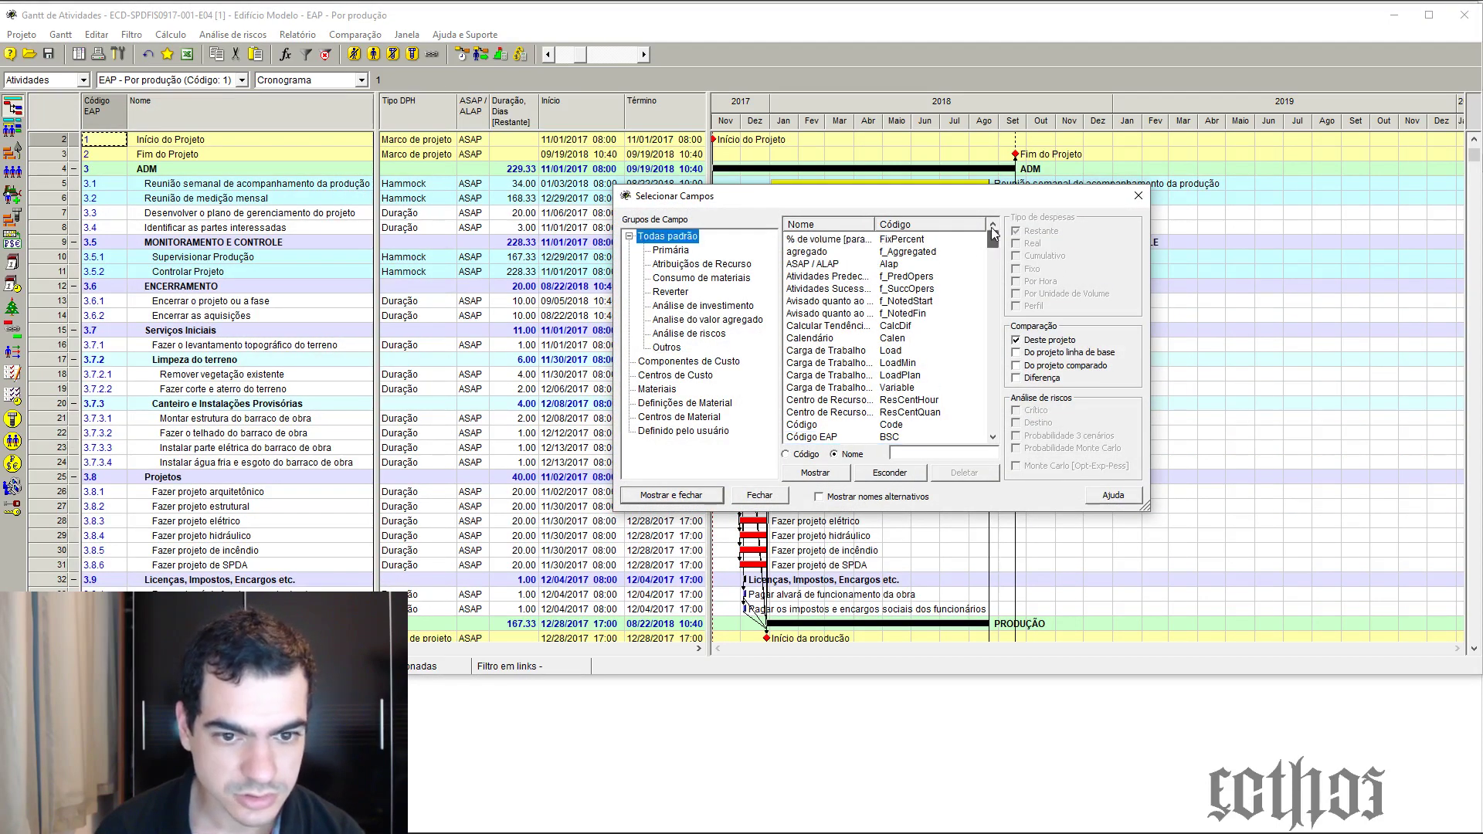
{"action": "left_click", "coordinate": [870, 290]}
{"action": "key", "text": "c"}
{"action": "left_click", "coordinate": [845, 426]}
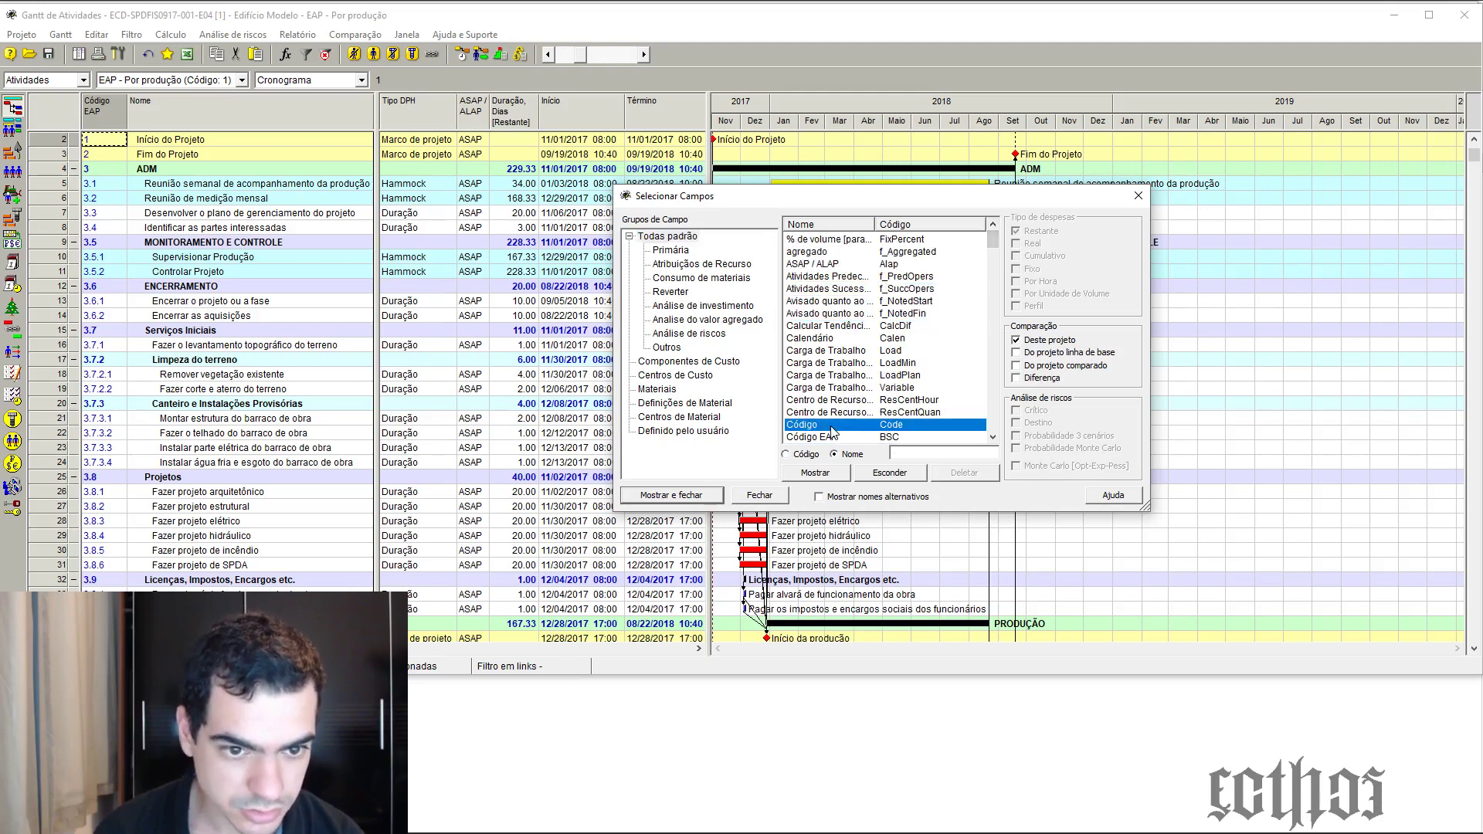
{"action": "left_click", "coordinate": [705, 496]}
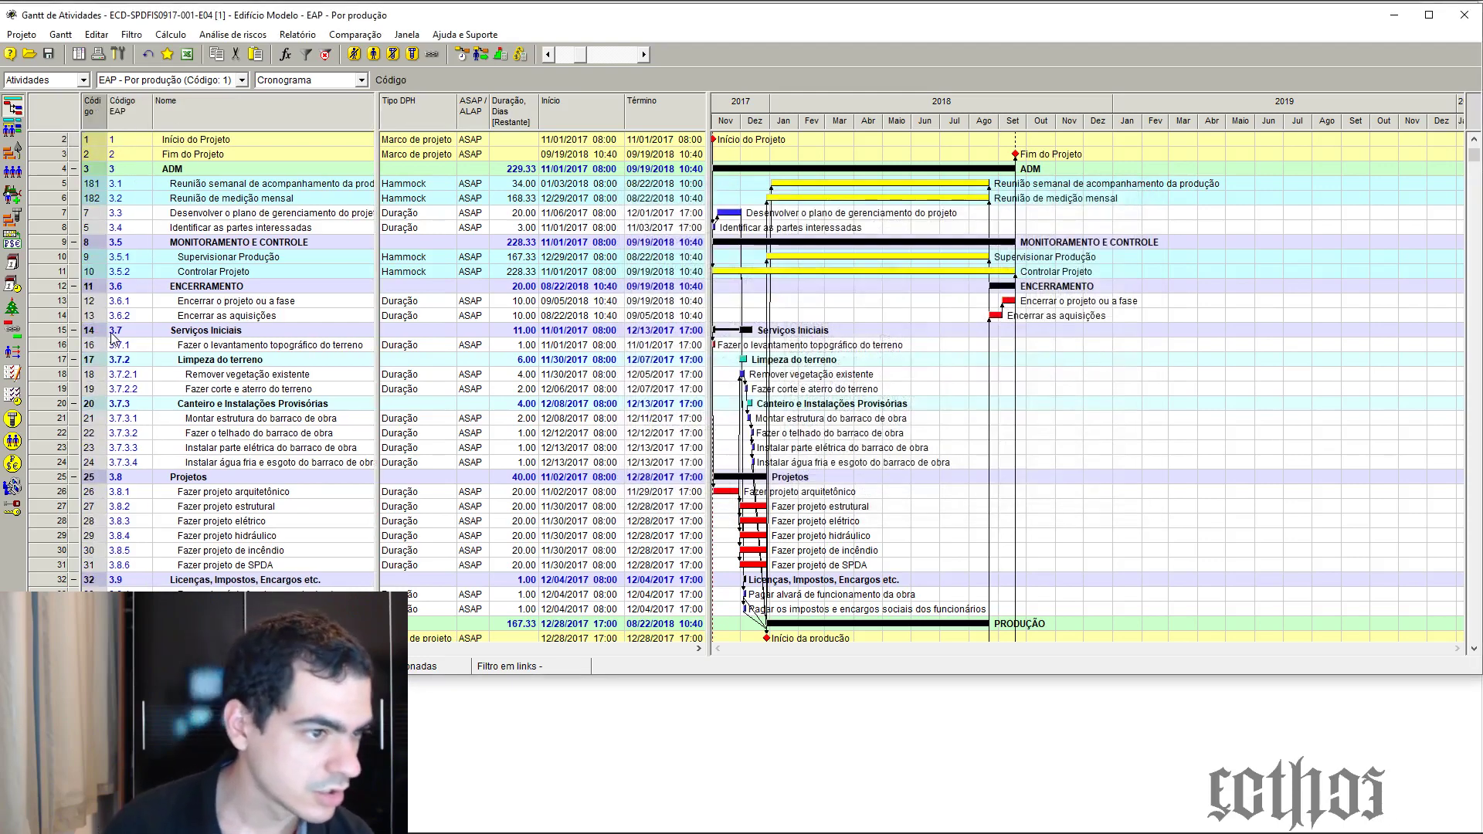
Examine the Código values through the activity list, including Limpeza final do térreo under PÓS-PRODUÇÃO
{"action": "left_click", "coordinate": [111, 332]}
{"action": "scroll", "coordinate": [110, 377], "scroll_direction": "down", "scroll_amount": 18}
{"action": "scroll", "coordinate": [110, 377], "scroll_direction": "down", "scroll_amount": 20}
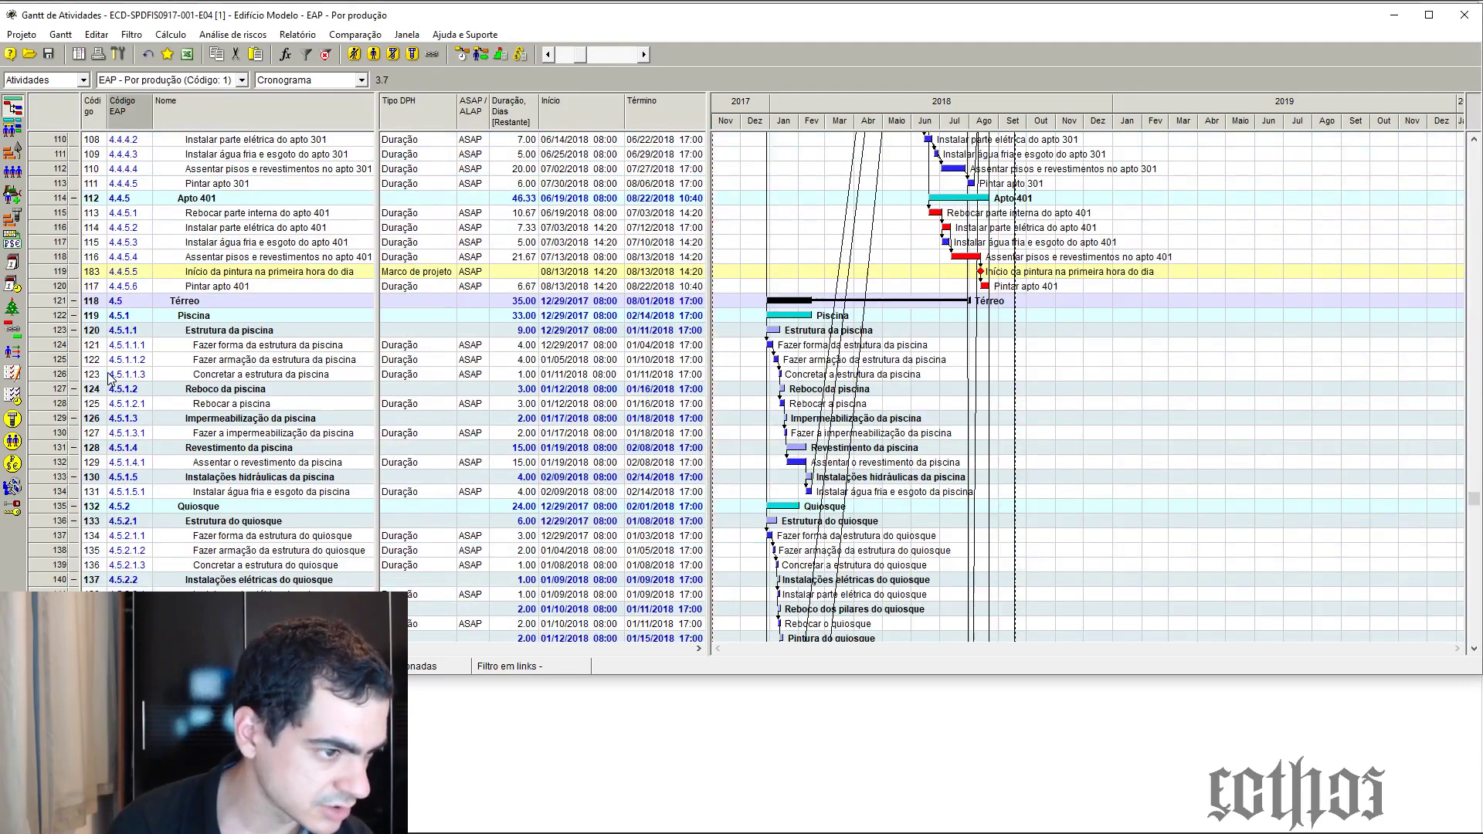
{"action": "scroll", "coordinate": [110, 377], "scroll_direction": "down", "scroll_amount": 1}
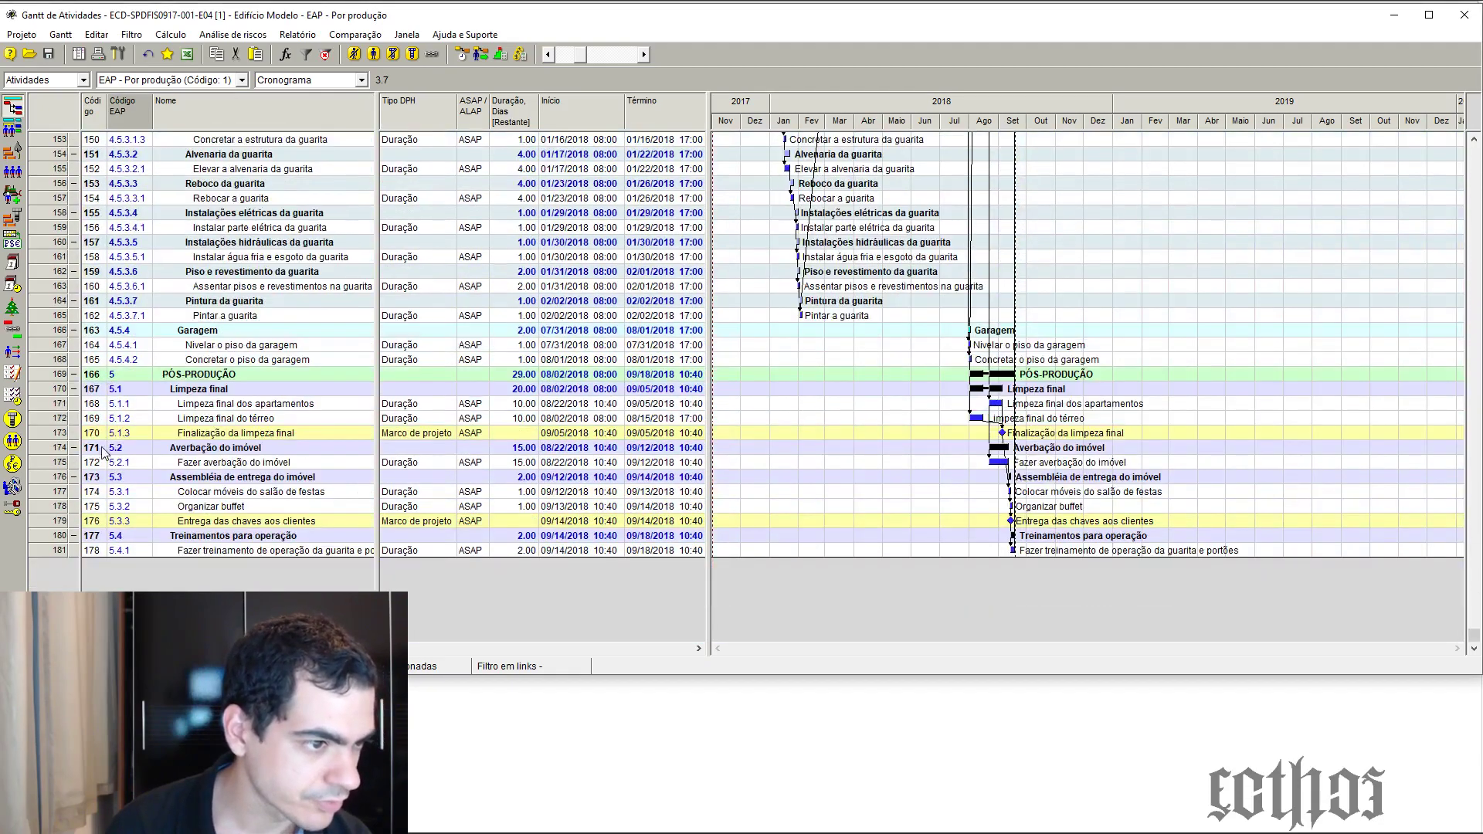
{"action": "left_click", "coordinate": [93, 418]}
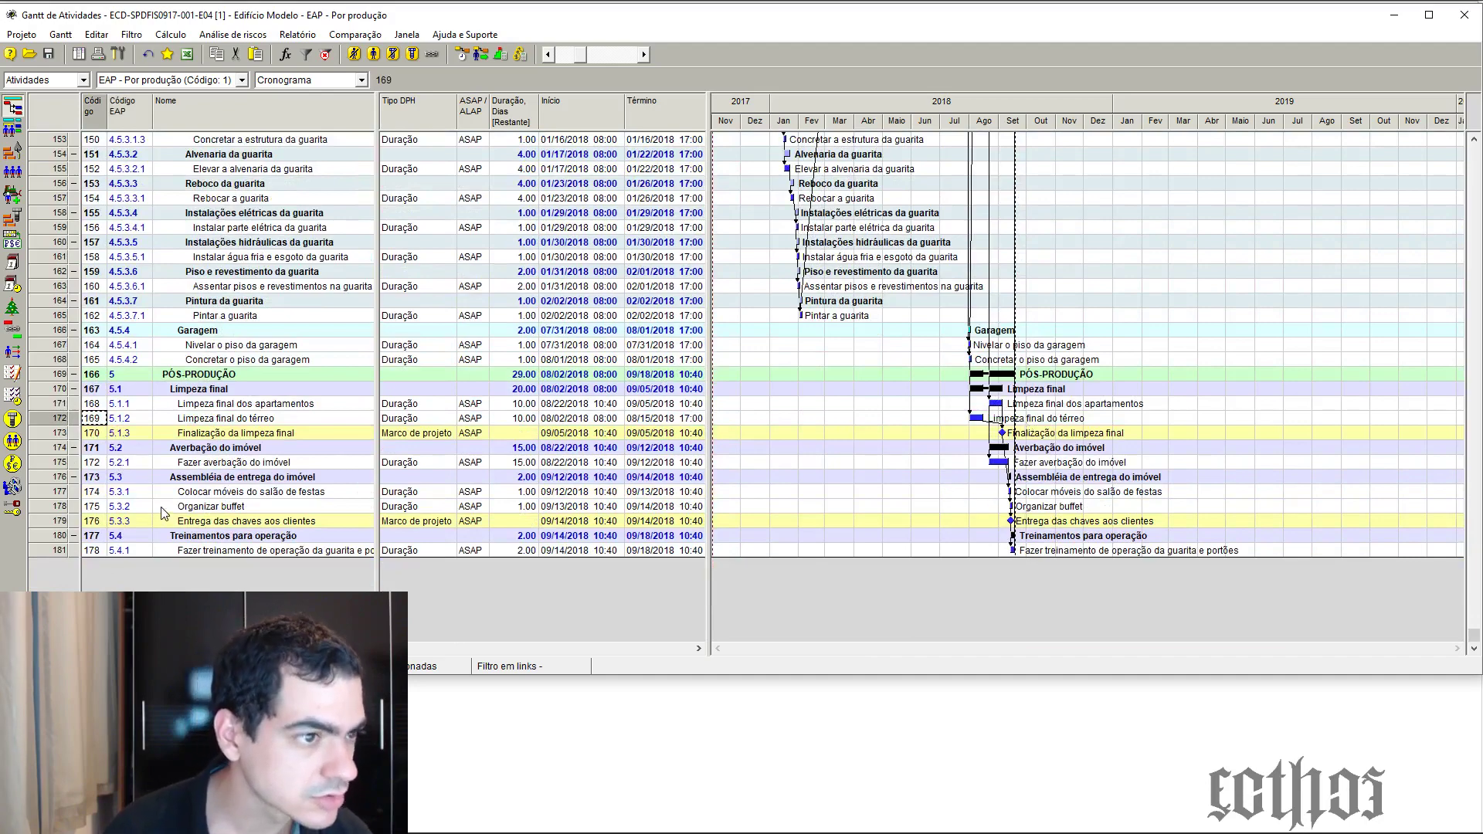
{"action": "scroll", "coordinate": [162, 512], "scroll_direction": "up", "scroll_amount": 5}
{"action": "scroll", "coordinate": [142, 231], "scroll_direction": "up", "scroll_amount": 6}
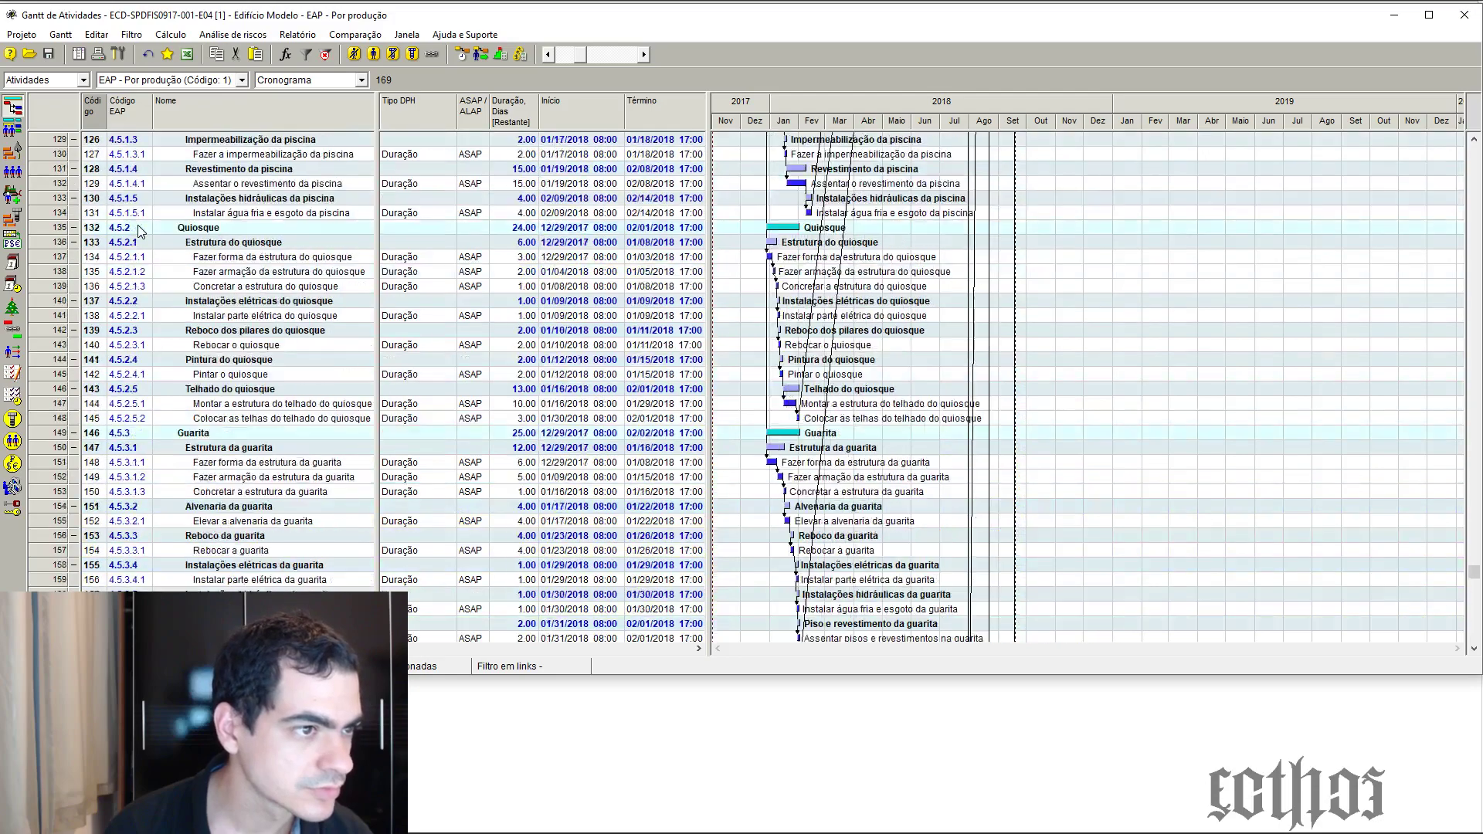
Select Buffer - Escavar sapatas under Fundação da torre and show its bar on a daily timescale around January 2018
{"action": "scroll", "coordinate": [147, 238], "scroll_direction": "up", "scroll_amount": 20}
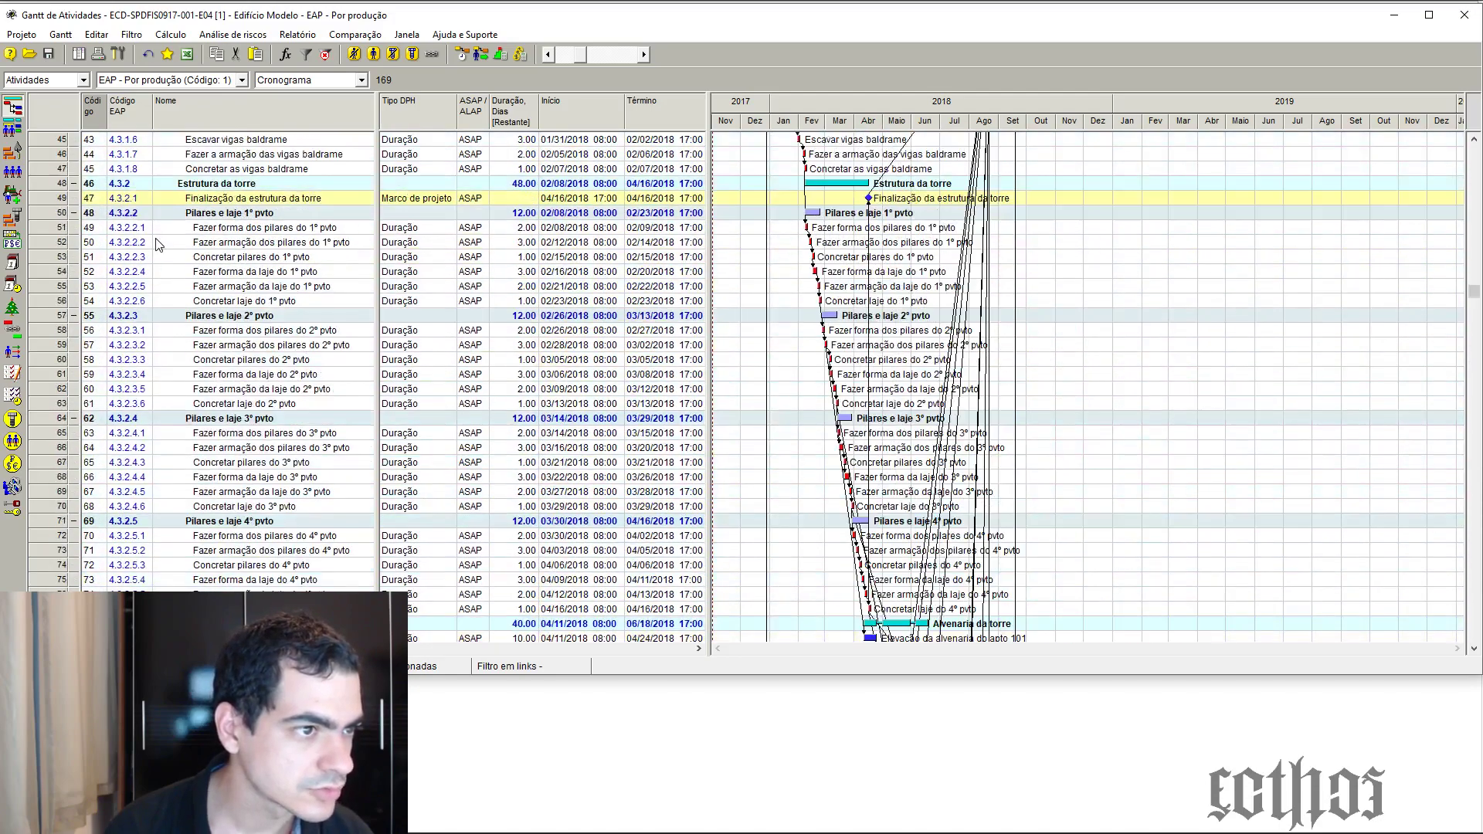
{"action": "scroll", "coordinate": [159, 245], "scroll_direction": "up", "scroll_amount": 2}
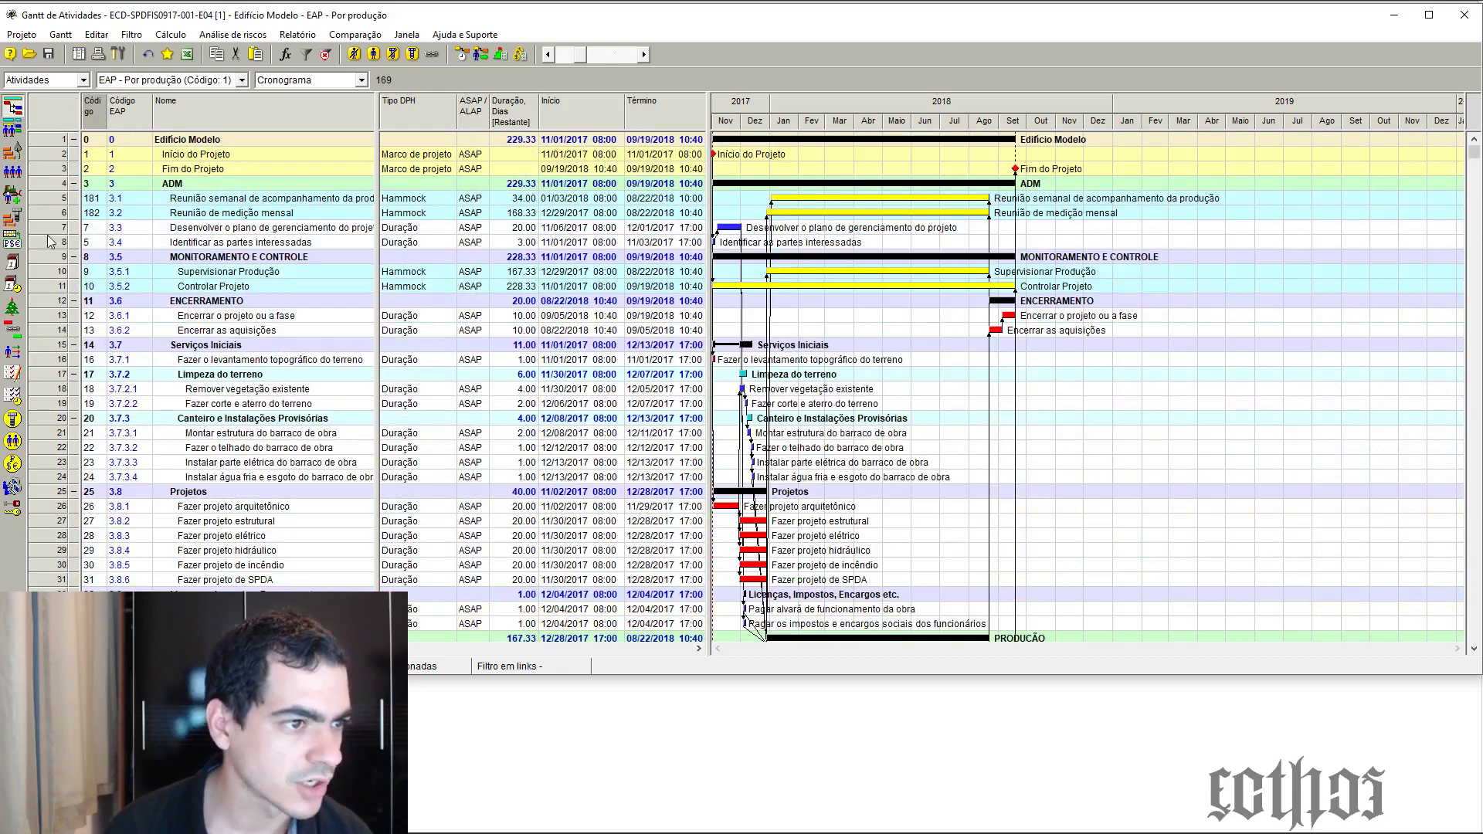
{"action": "scroll", "coordinate": [31, 374], "scroll_direction": "down", "scroll_amount": 12}
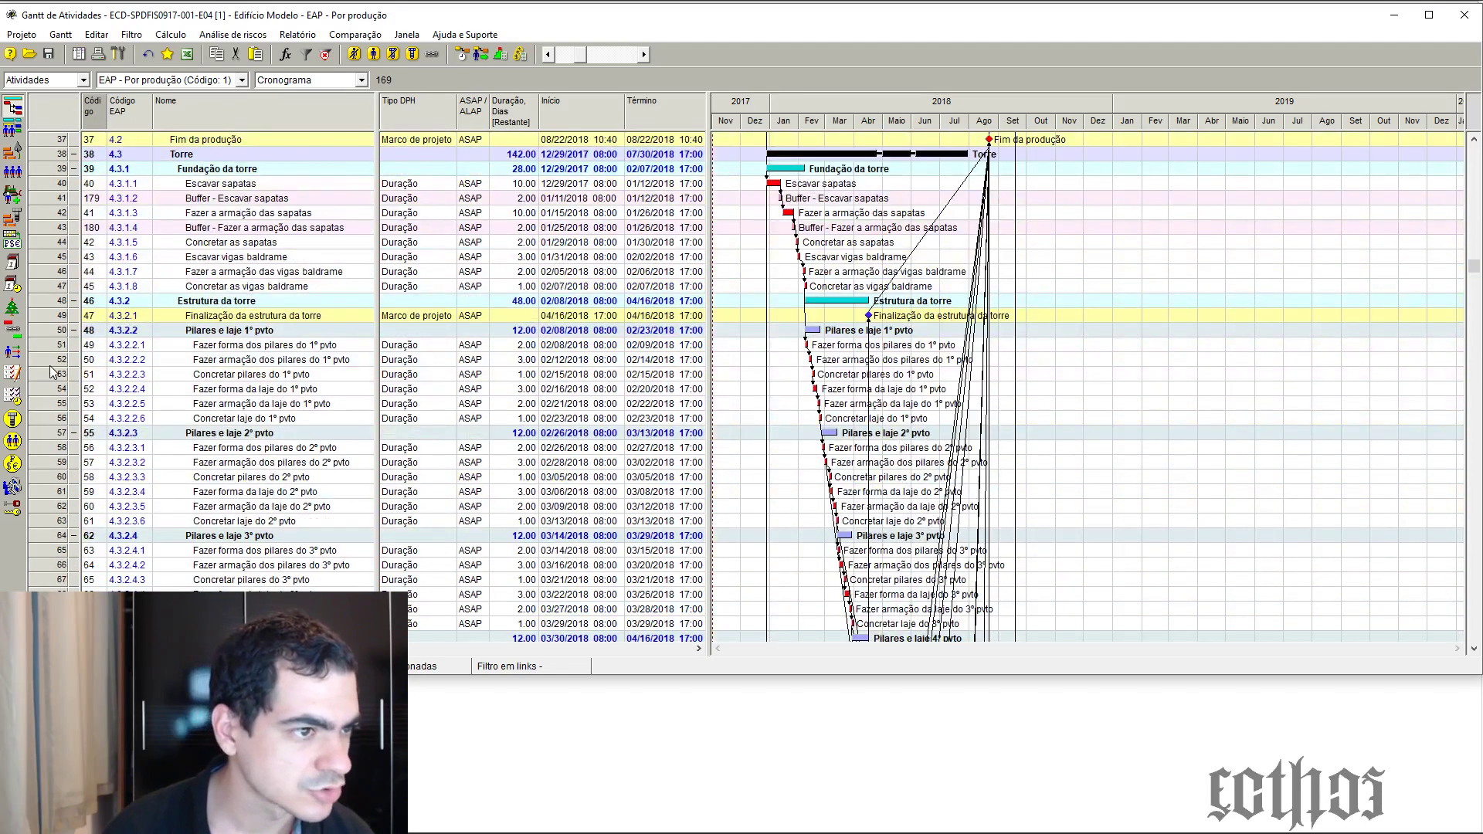
{"action": "left_click", "coordinate": [60, 199]}
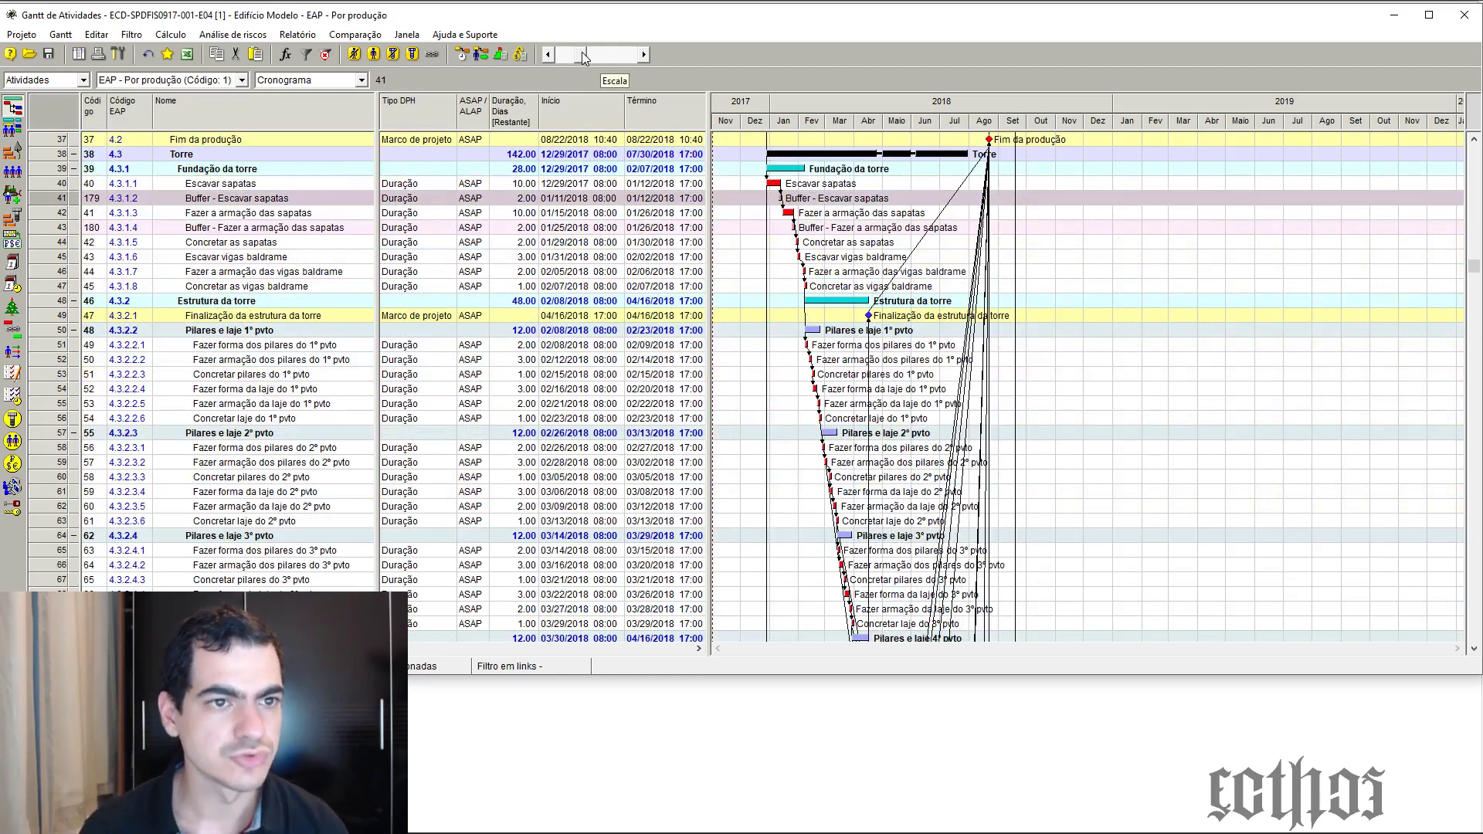
{"action": "left_click_drag", "start_coordinate": [580, 54], "coordinate": [596, 53]}
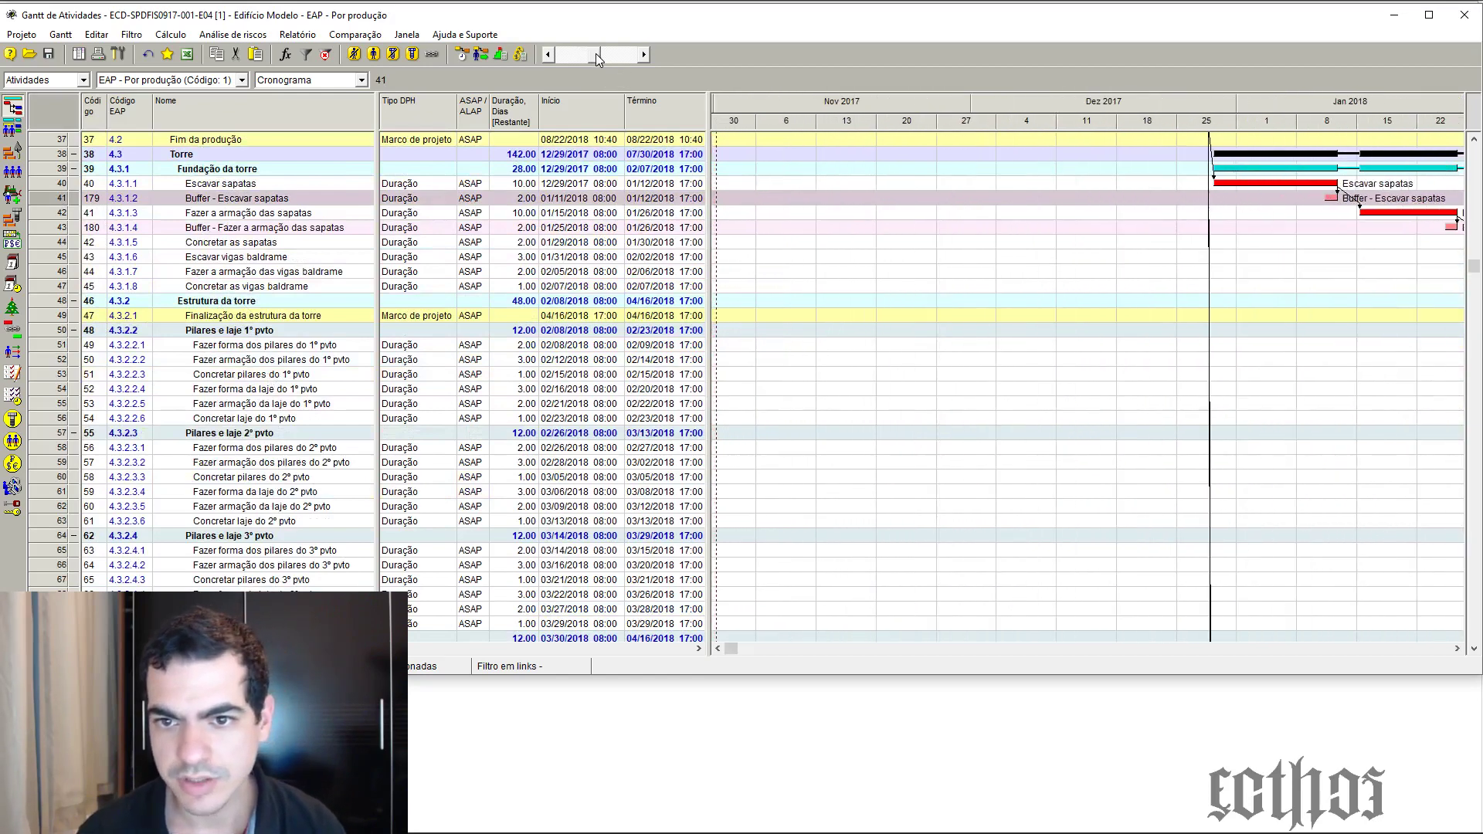
{"action": "left_click", "coordinate": [1458, 650]}
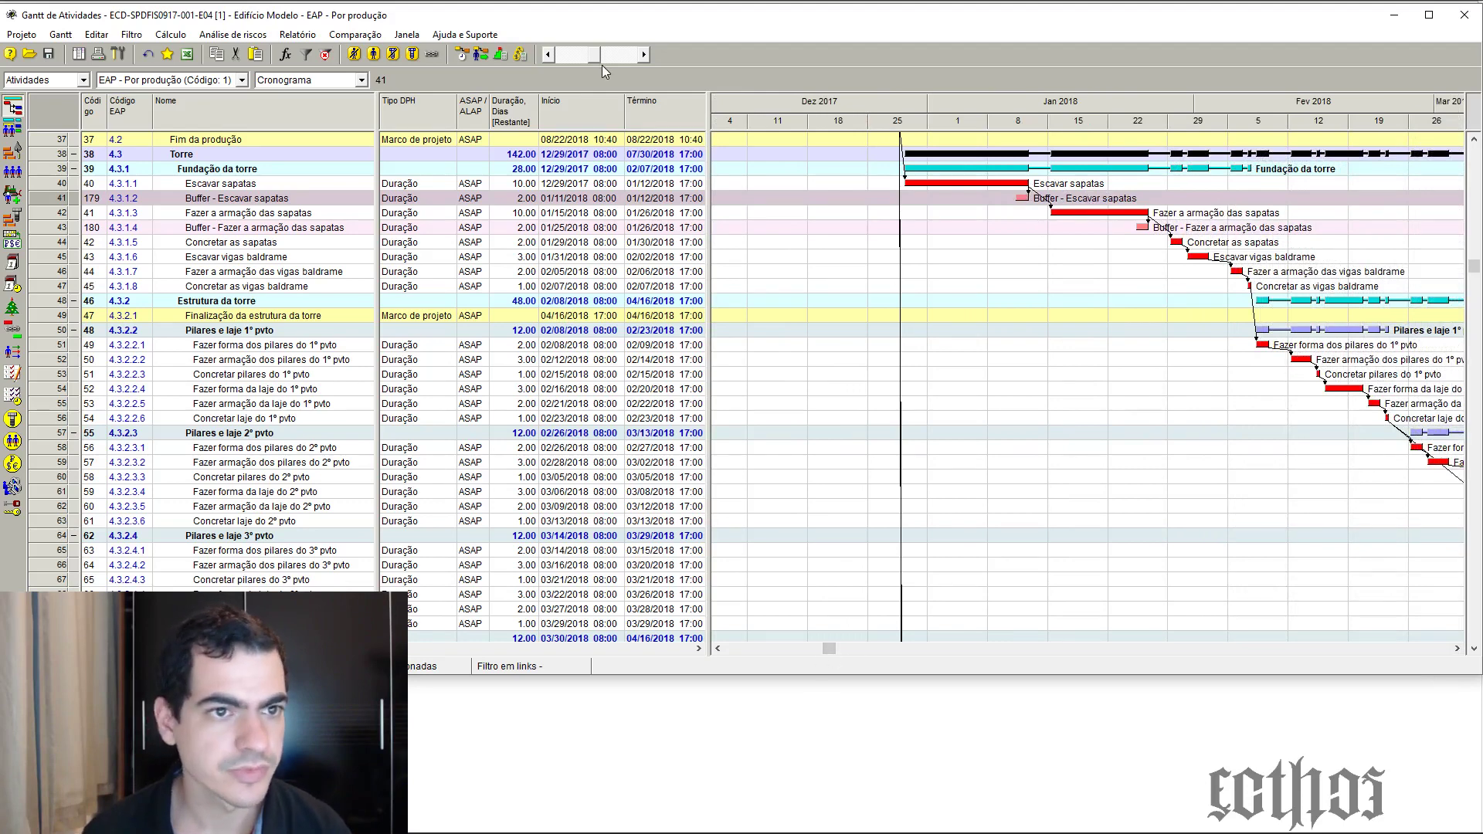
{"action": "left_click_drag", "start_coordinate": [595, 60], "coordinate": [599, 61]}
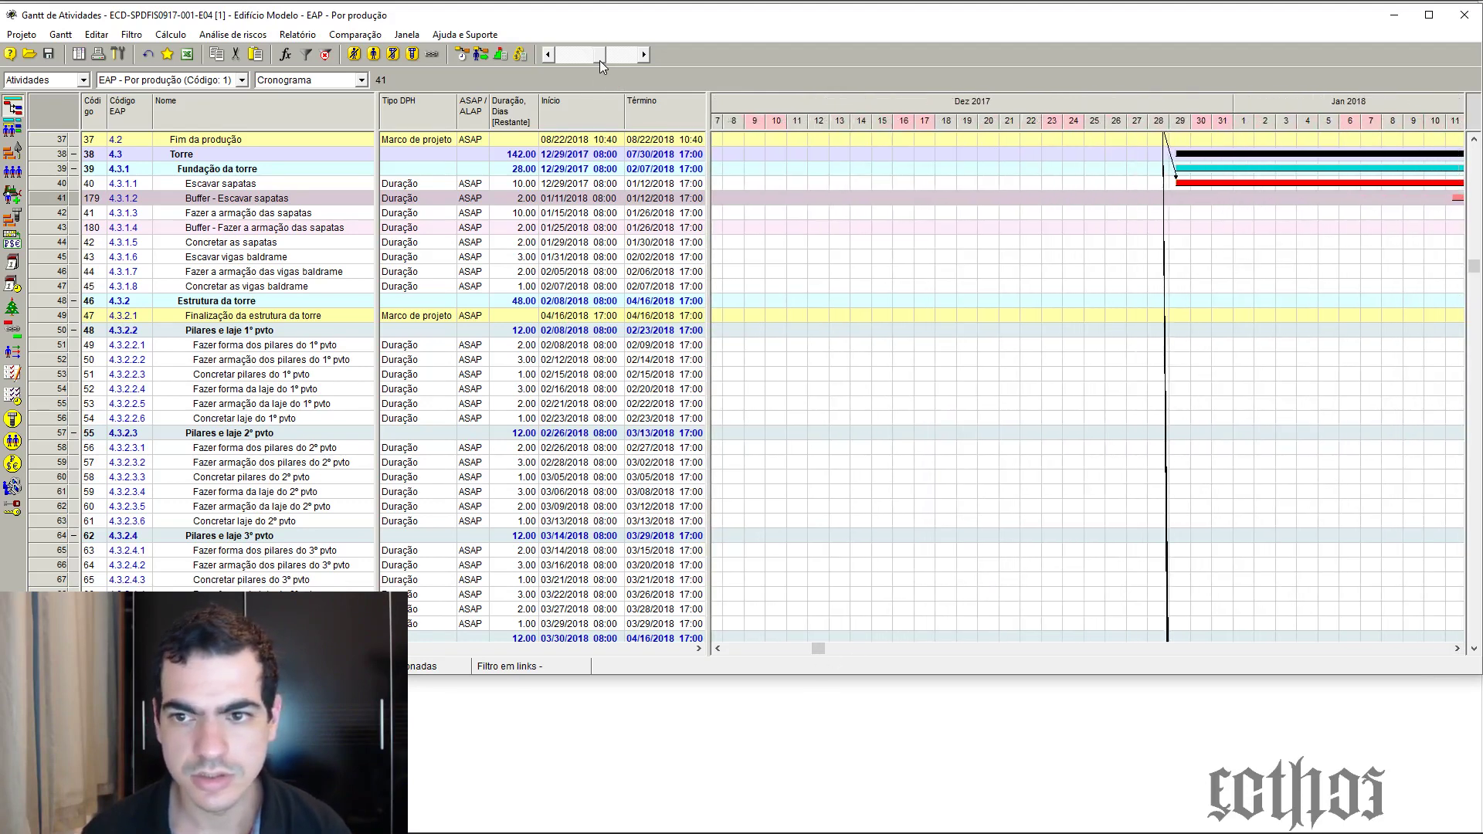
{"action": "left_click_drag", "start_coordinate": [813, 647], "coordinate": [882, 670]}
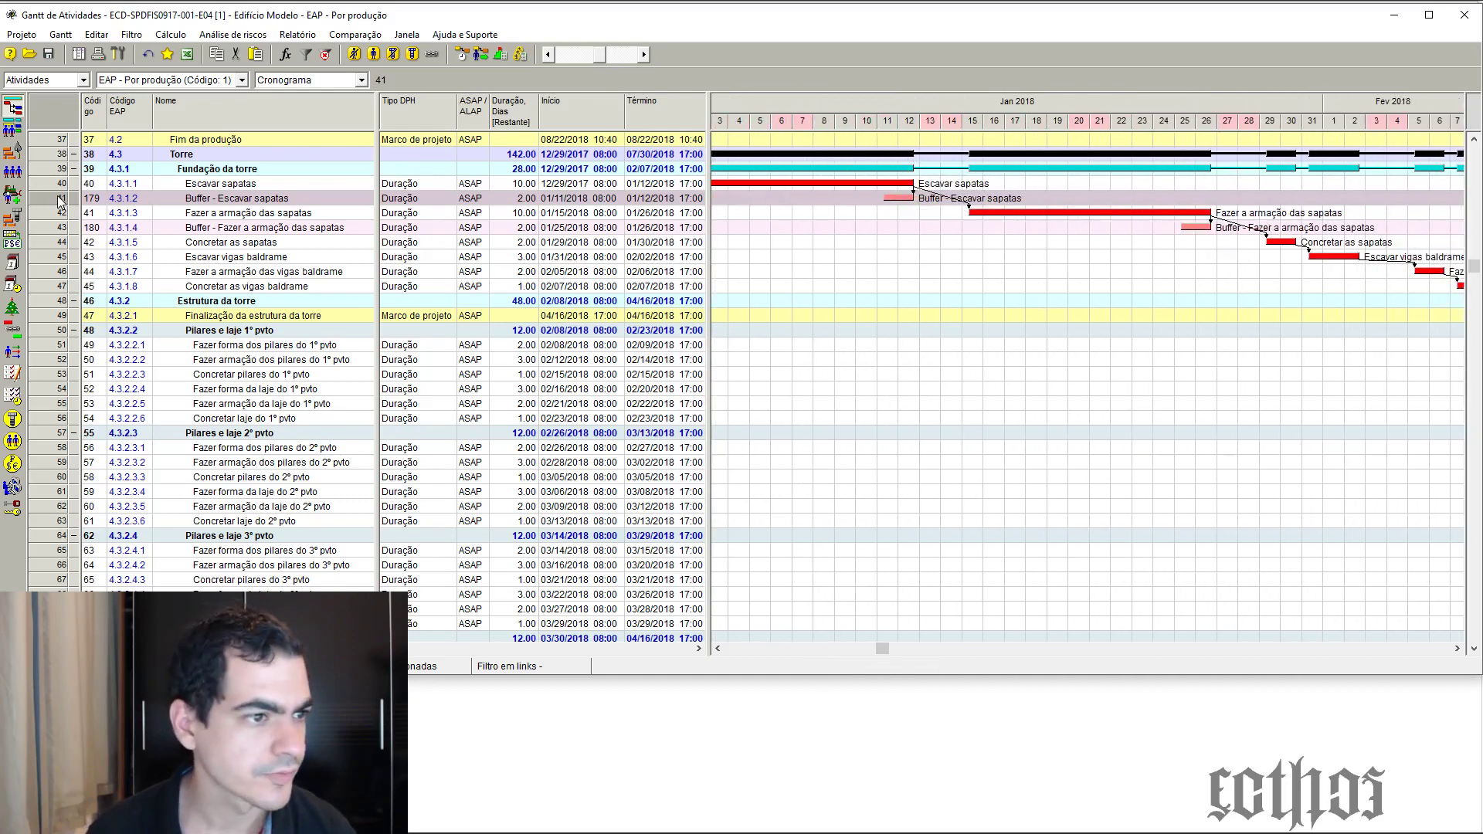
Examine the predecessor and successor links of Buffer - Escavar sapatas beside its Gantt bar and close its properties
{"action": "double_click", "coordinate": [60, 200]}
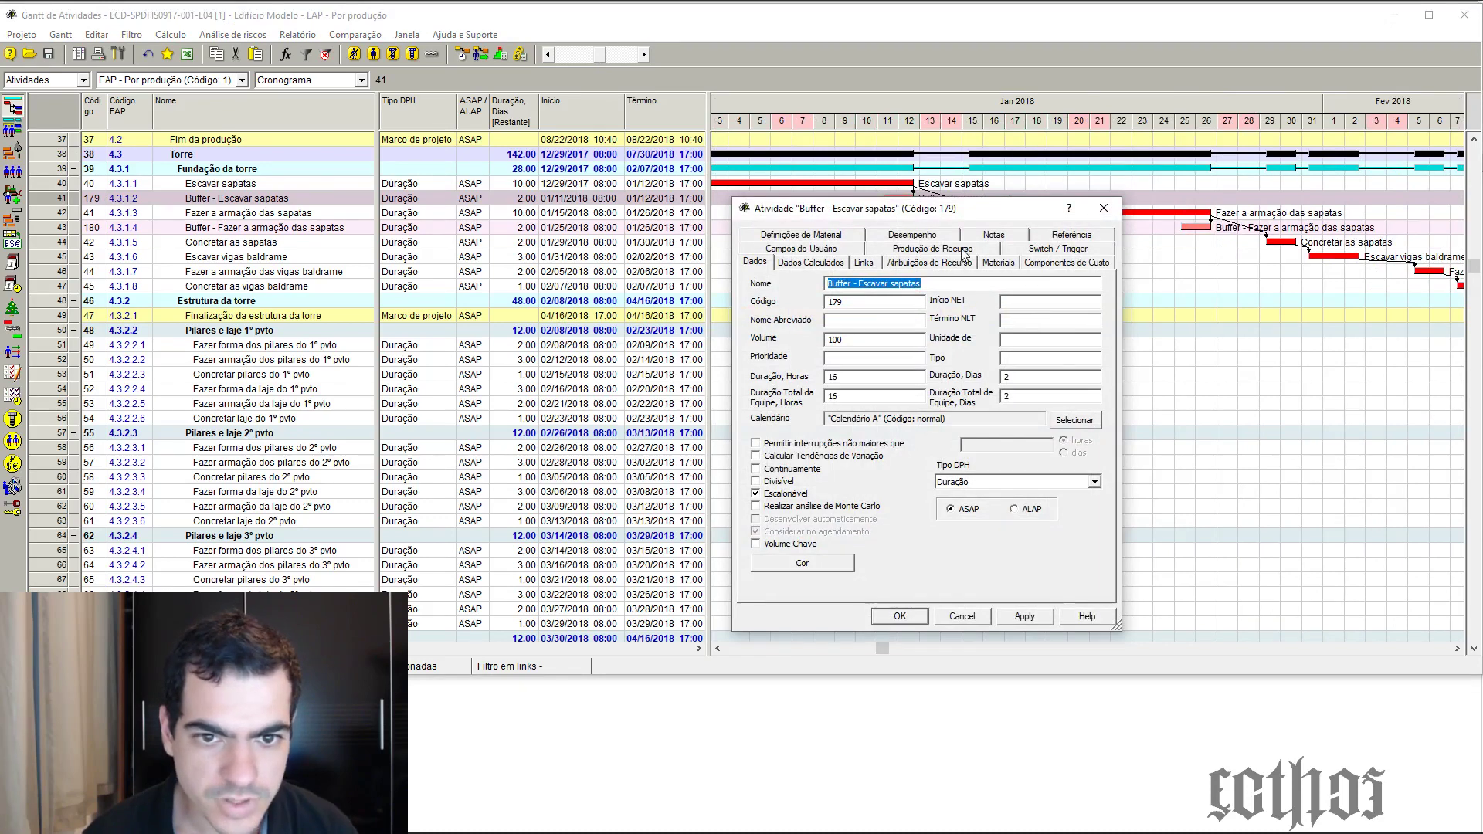
{"action": "left_click", "coordinate": [863, 263]}
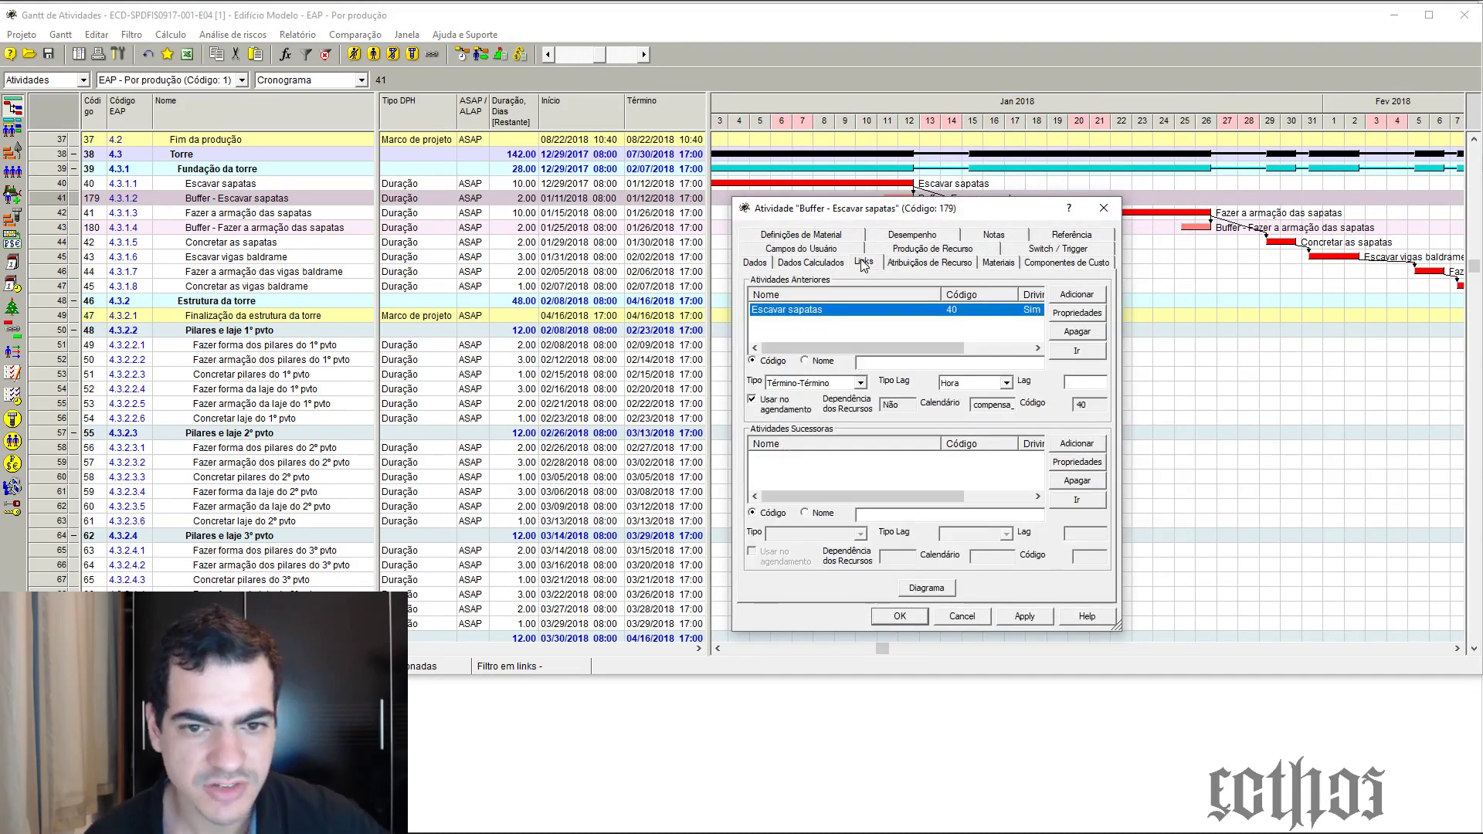
{"action": "left_click_drag", "start_coordinate": [994, 206], "coordinate": [1000, 354]}
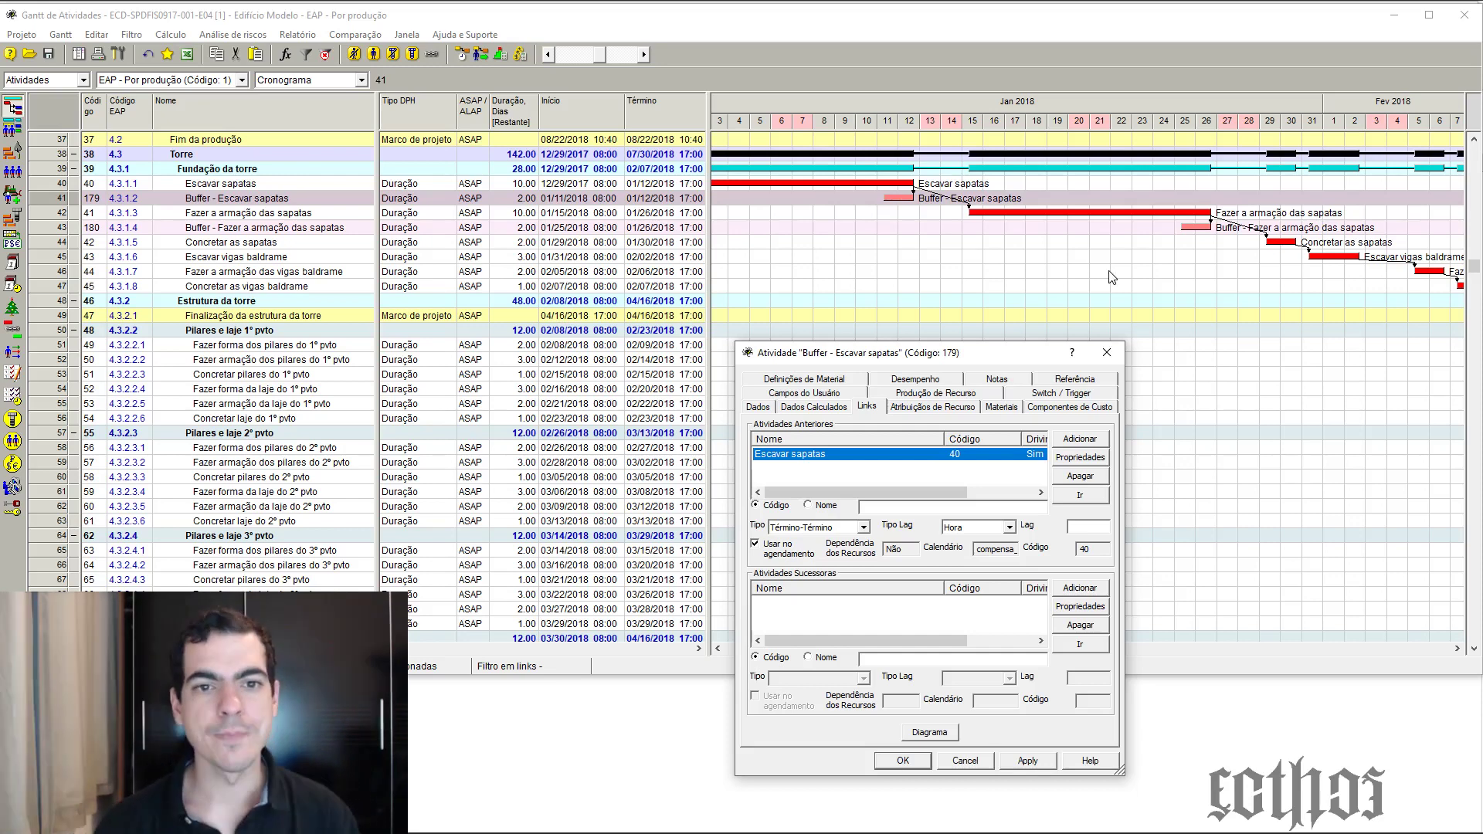
{"action": "left_click_drag", "start_coordinate": [1016, 357], "coordinate": [441, 182]}
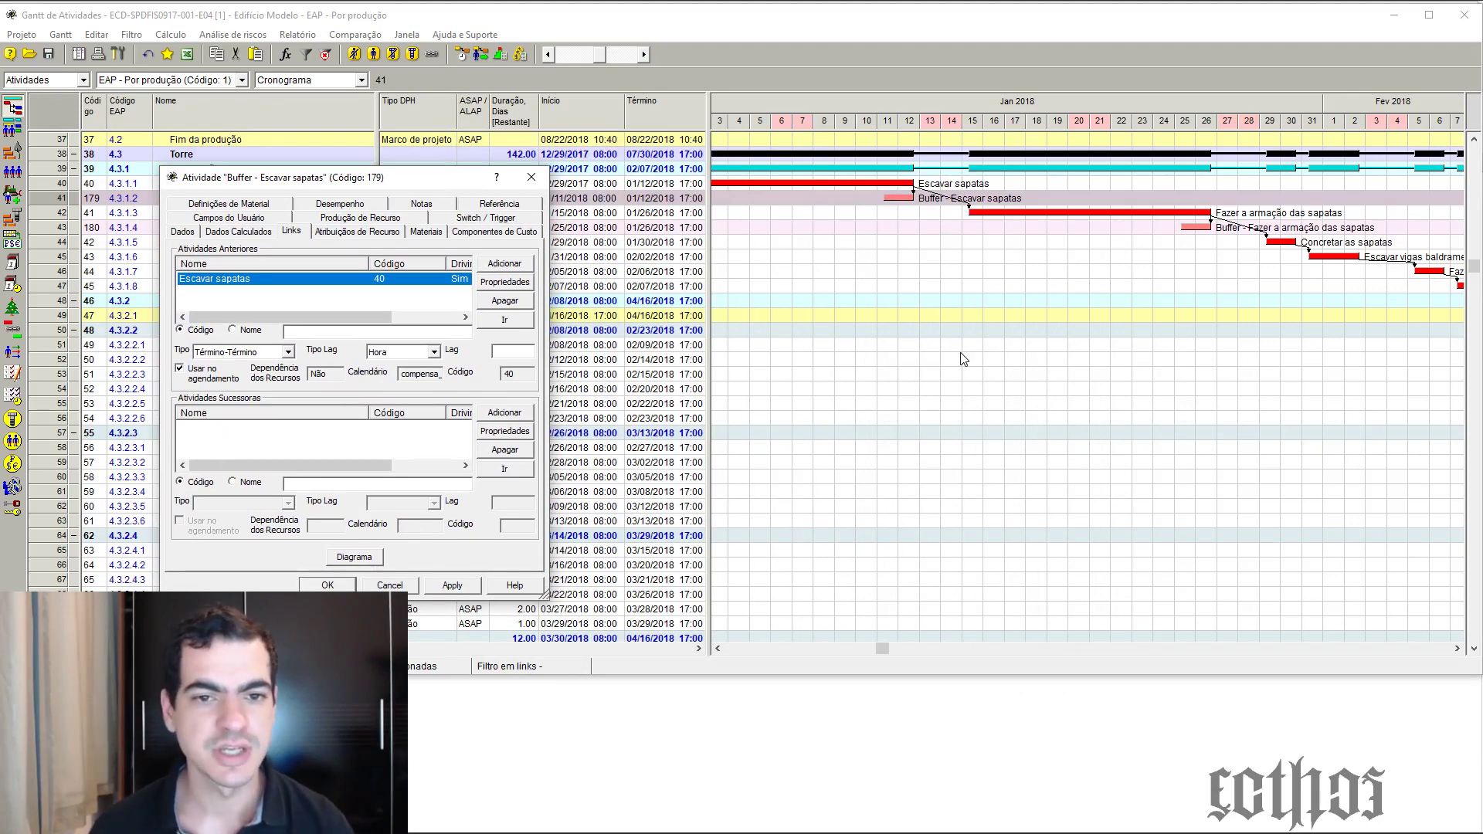
{"action": "left_click_drag", "start_coordinate": [406, 183], "coordinate": [645, 284]}
{"action": "left_click", "coordinate": [743, 274]}
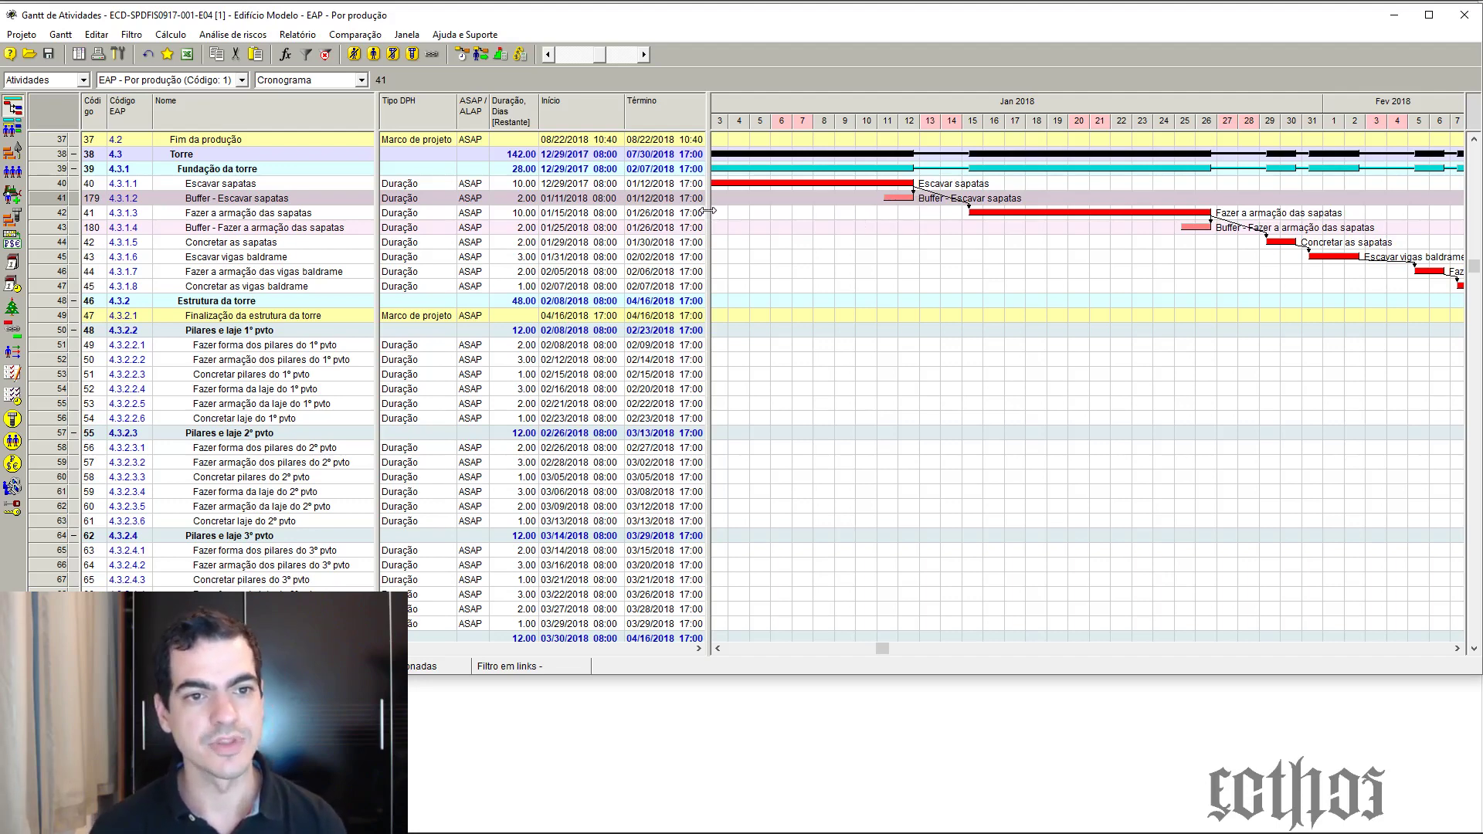
Expose the activity table's columns through Calendário to review the Folga Livre and Folga Total values, and narrow the table back to Término
{"action": "left_click_drag", "start_coordinate": [710, 210], "coordinate": [1173, 303]}
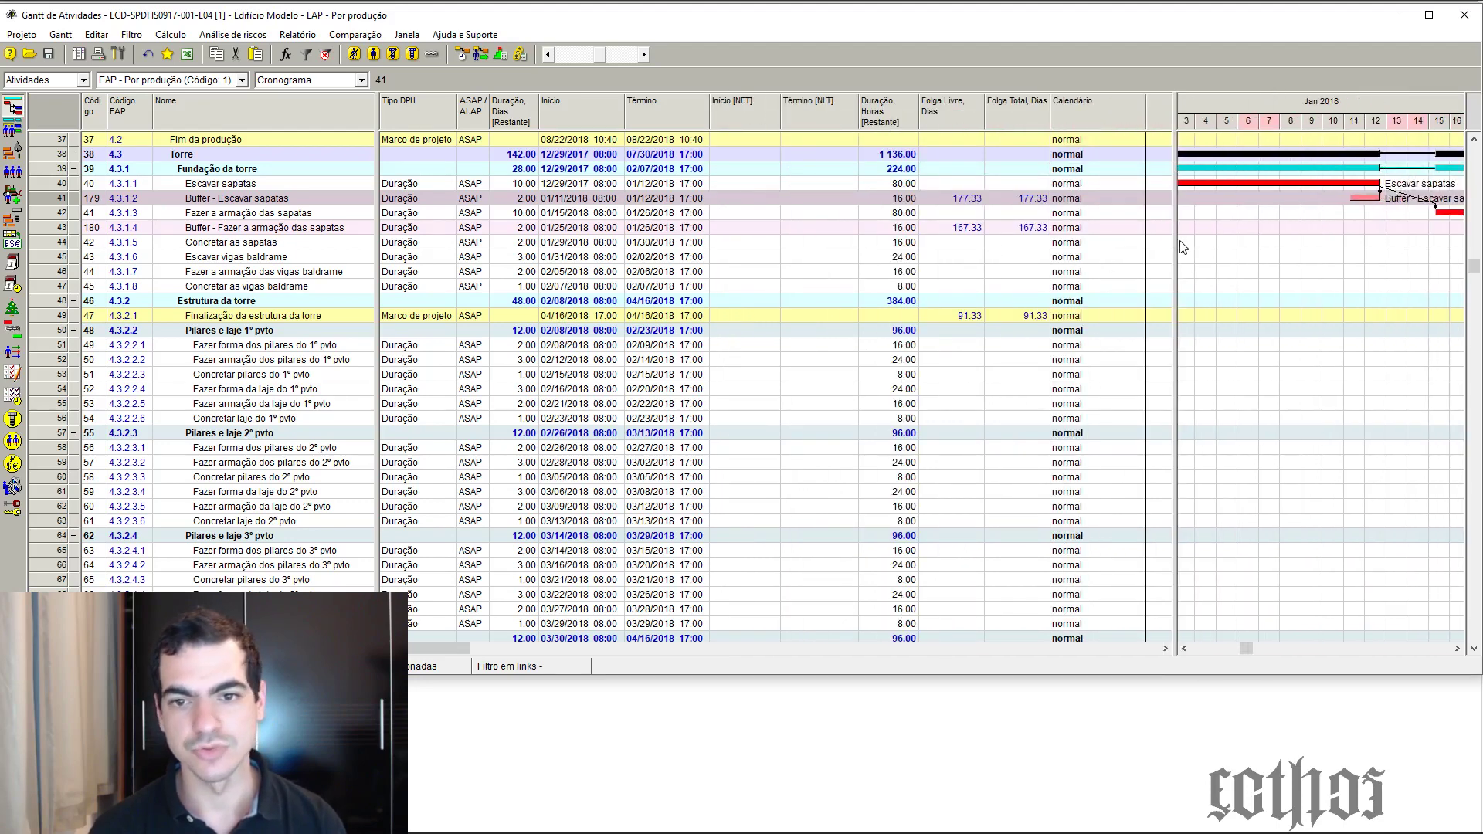
{"action": "left_click_drag", "start_coordinate": [1173, 236], "coordinate": [749, 272]}
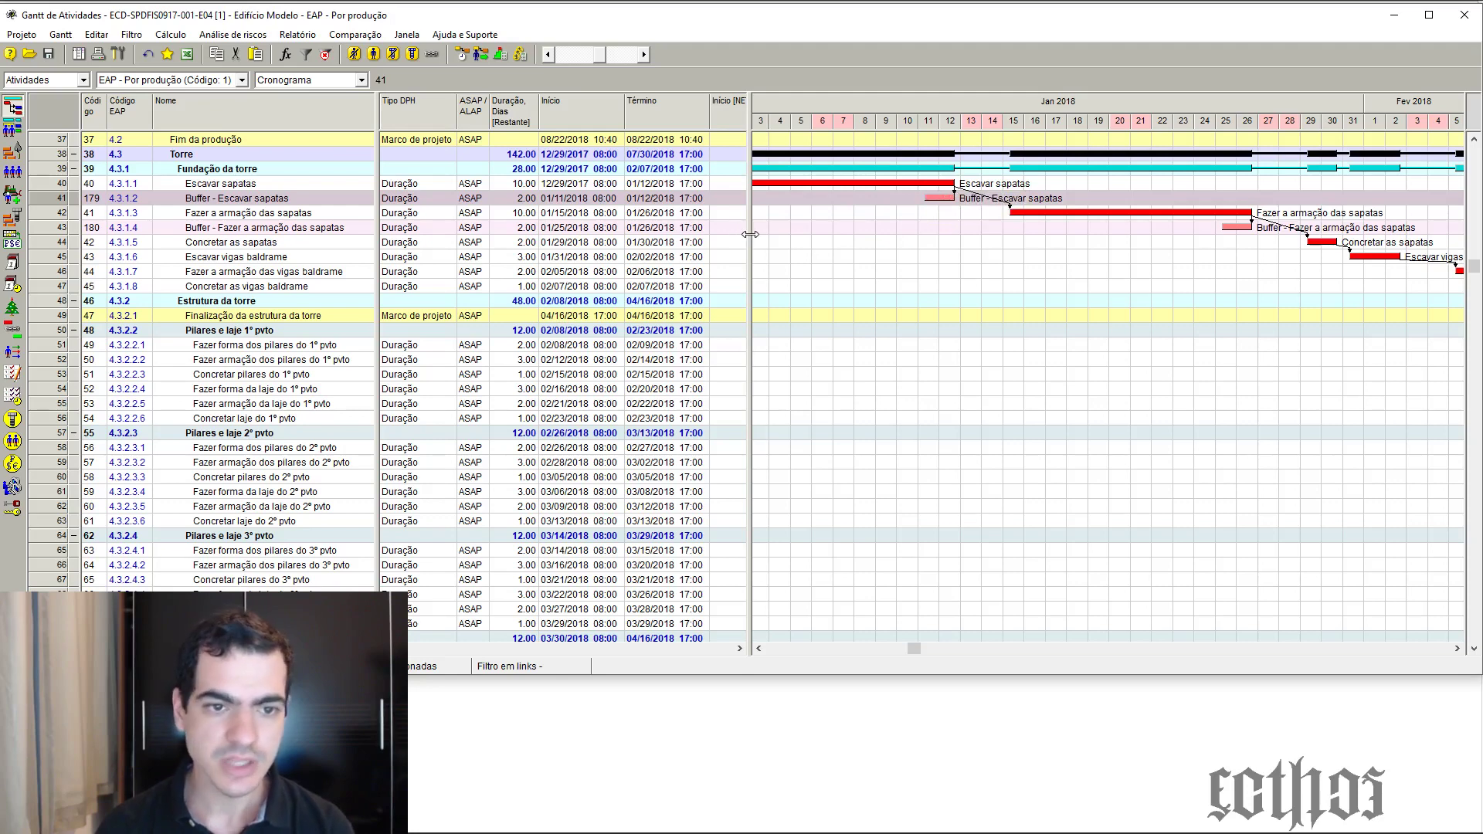
{"action": "left_click_drag", "start_coordinate": [750, 234], "coordinate": [785, 311]}
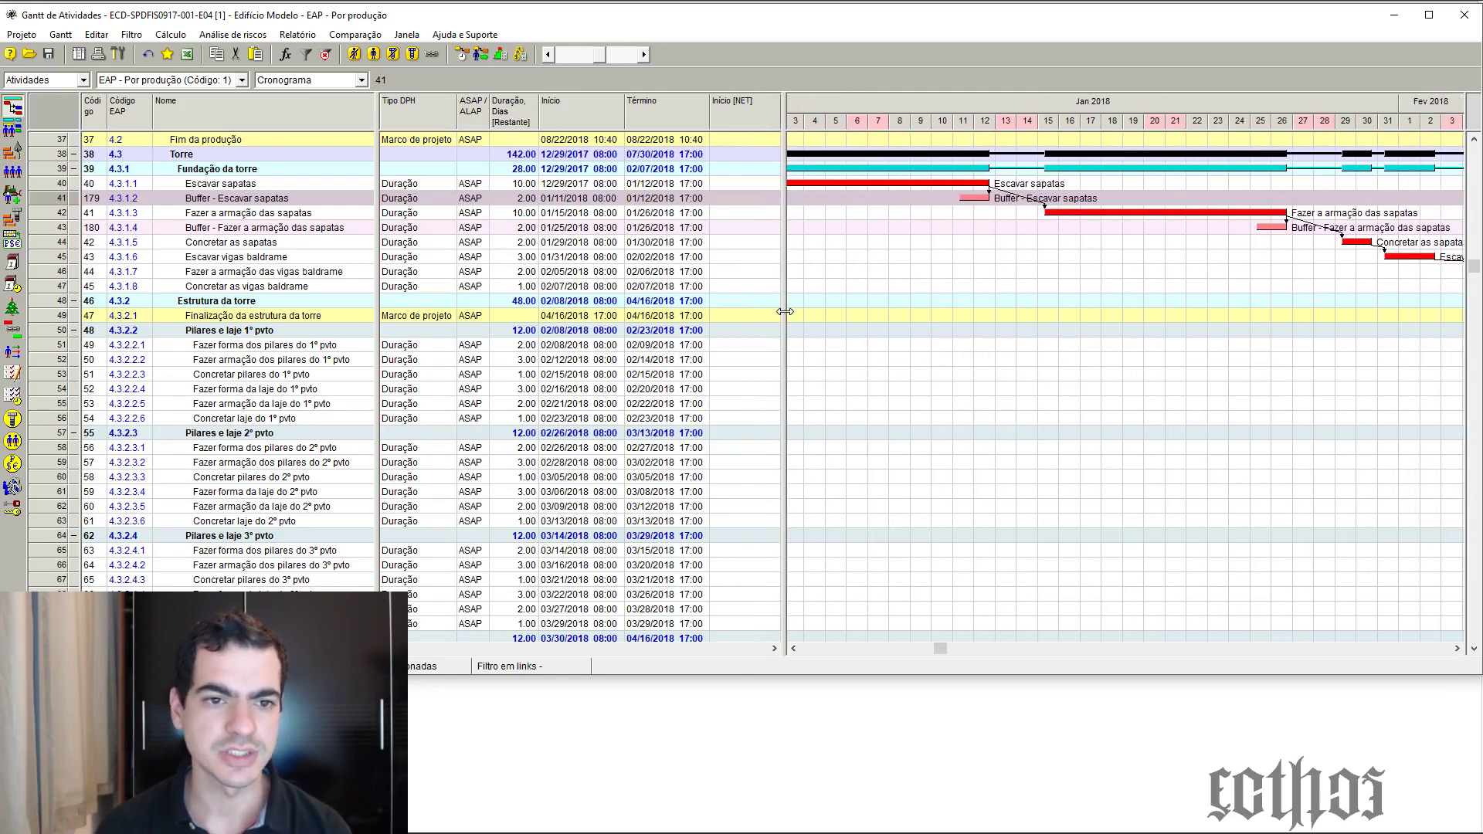
{"action": "left_click_drag", "start_coordinate": [782, 104], "coordinate": [712, 128]}
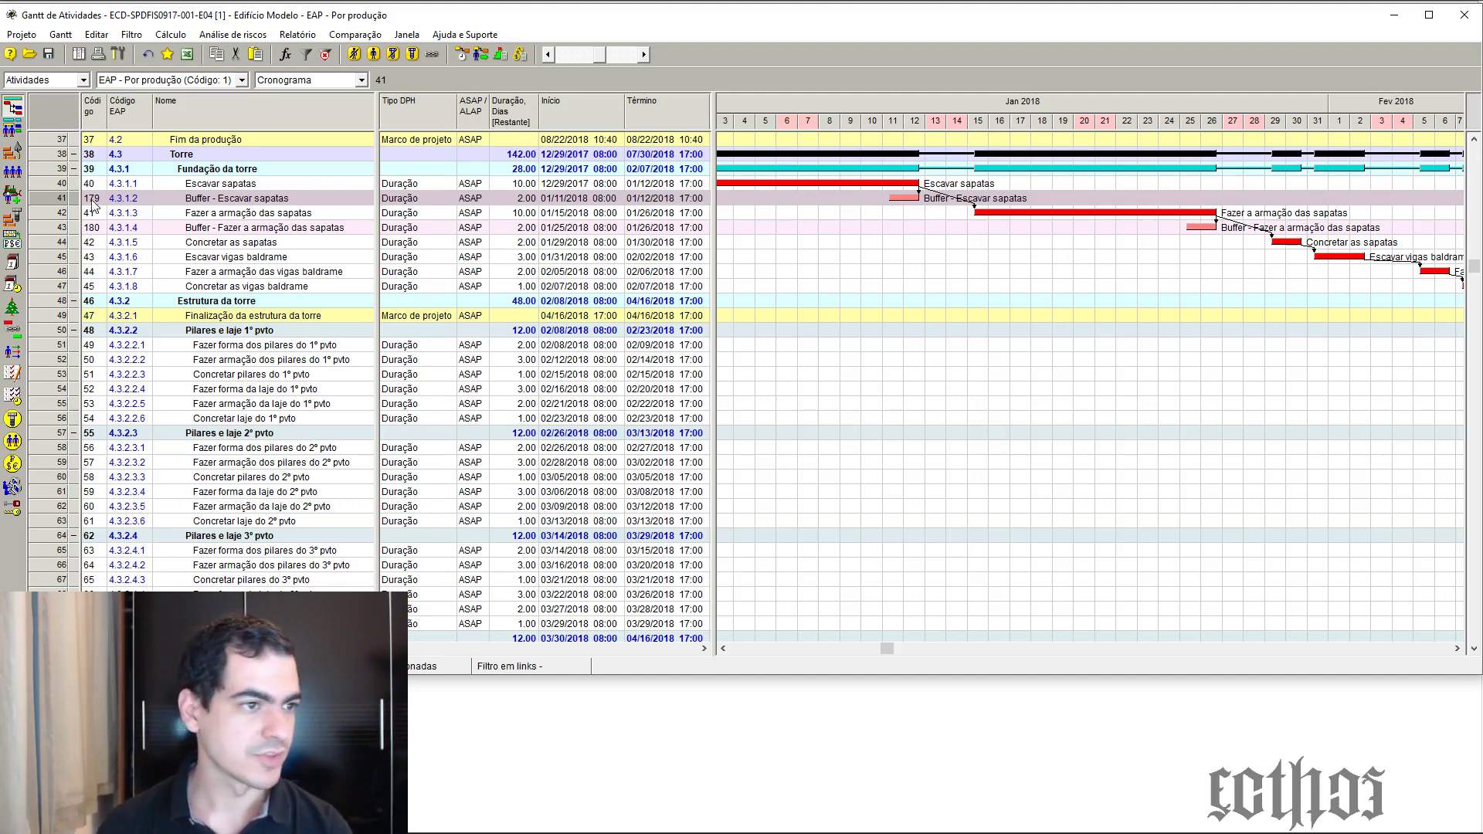
Open the project's Links table and widen the Calendário lag column to review the lag calendar of the links
{"action": "left_click", "coordinate": [13, 327]}
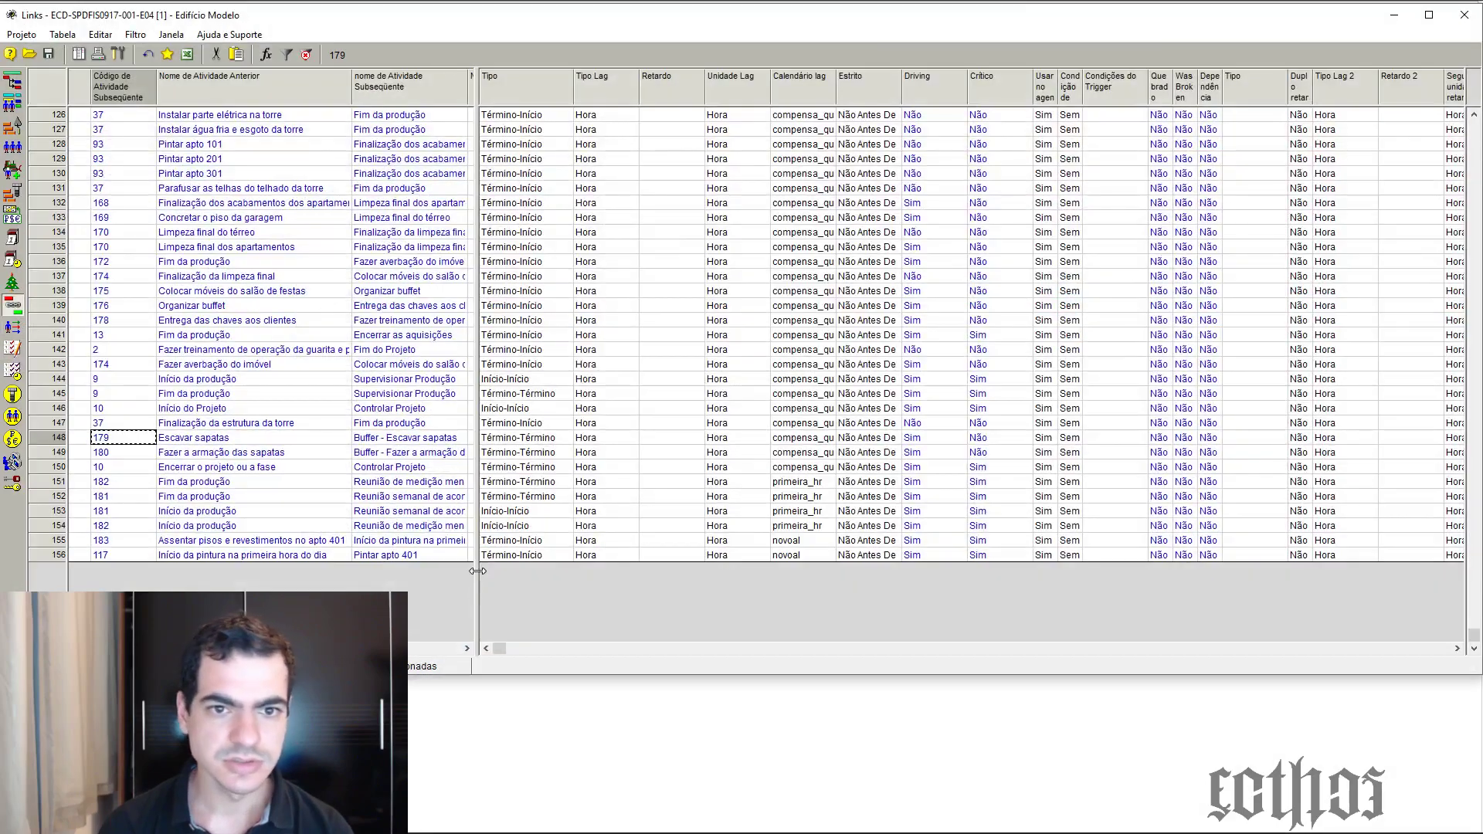
{"action": "left_click_drag", "start_coordinate": [476, 271], "coordinate": [214, 363]}
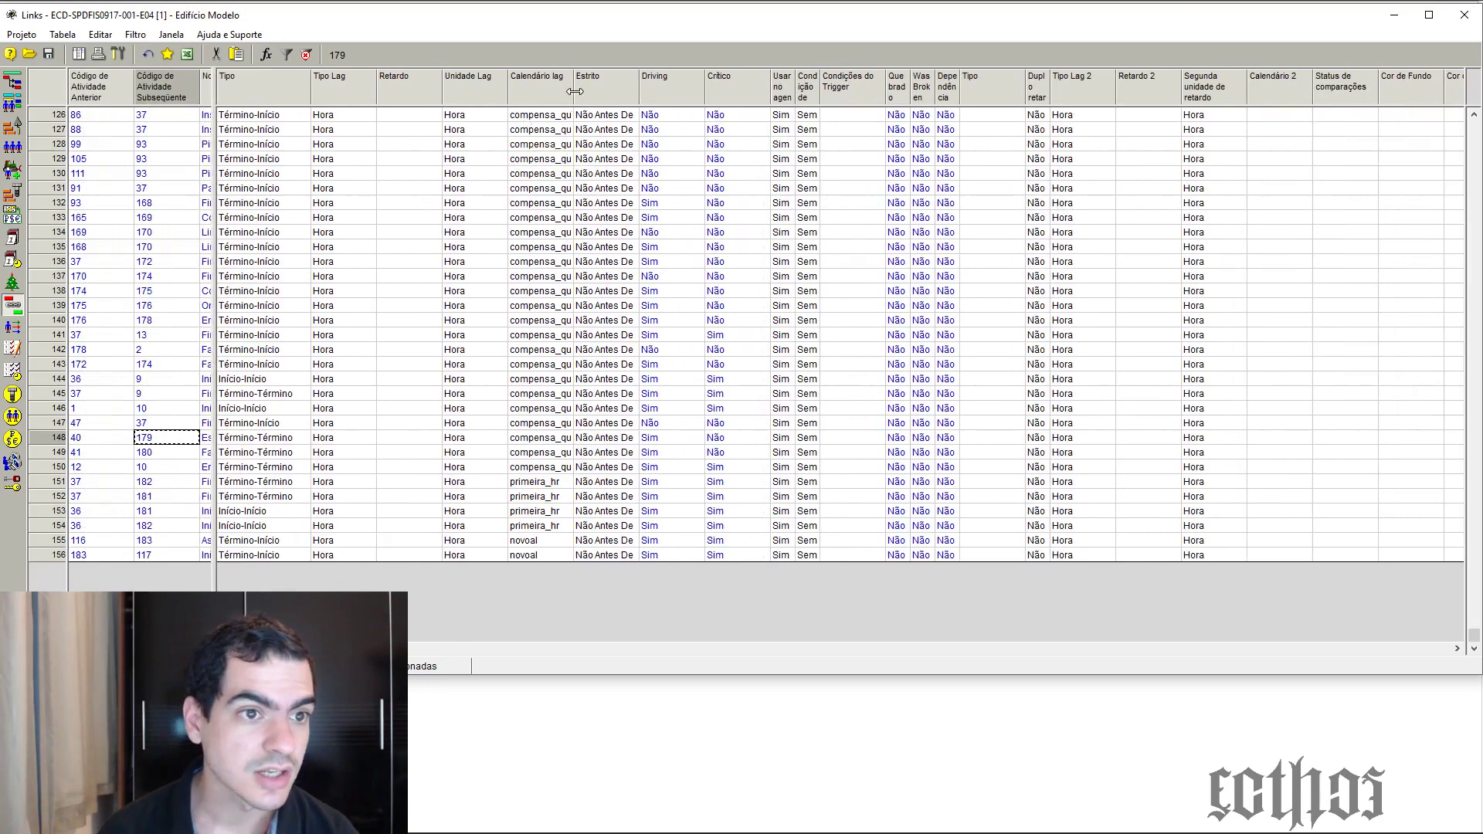
{"action": "left_click_drag", "start_coordinate": [576, 86], "coordinate": [632, 154]}
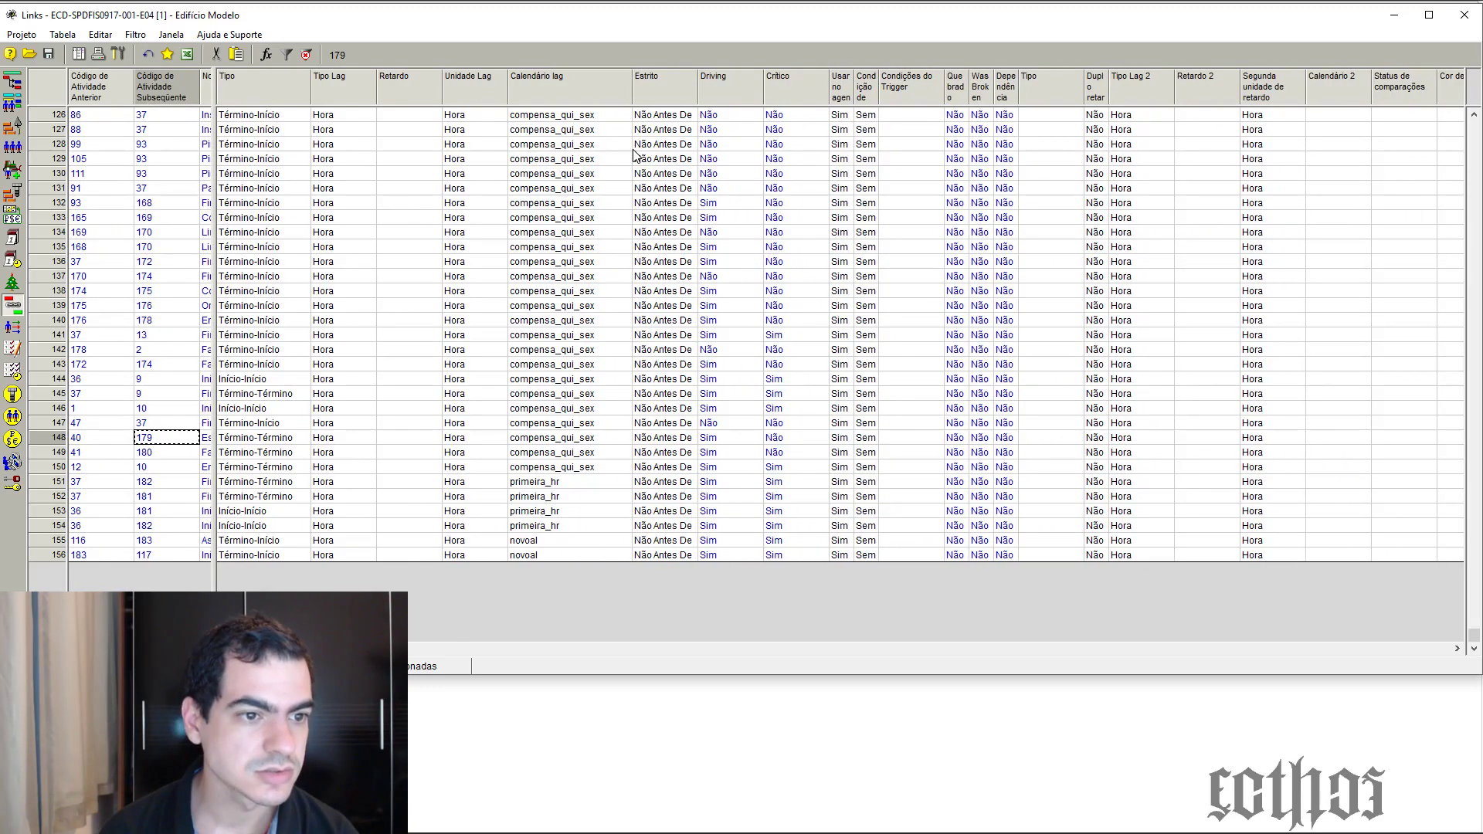
{"action": "scroll", "coordinate": [661, 301], "scroll_direction": "up", "scroll_amount": 20}
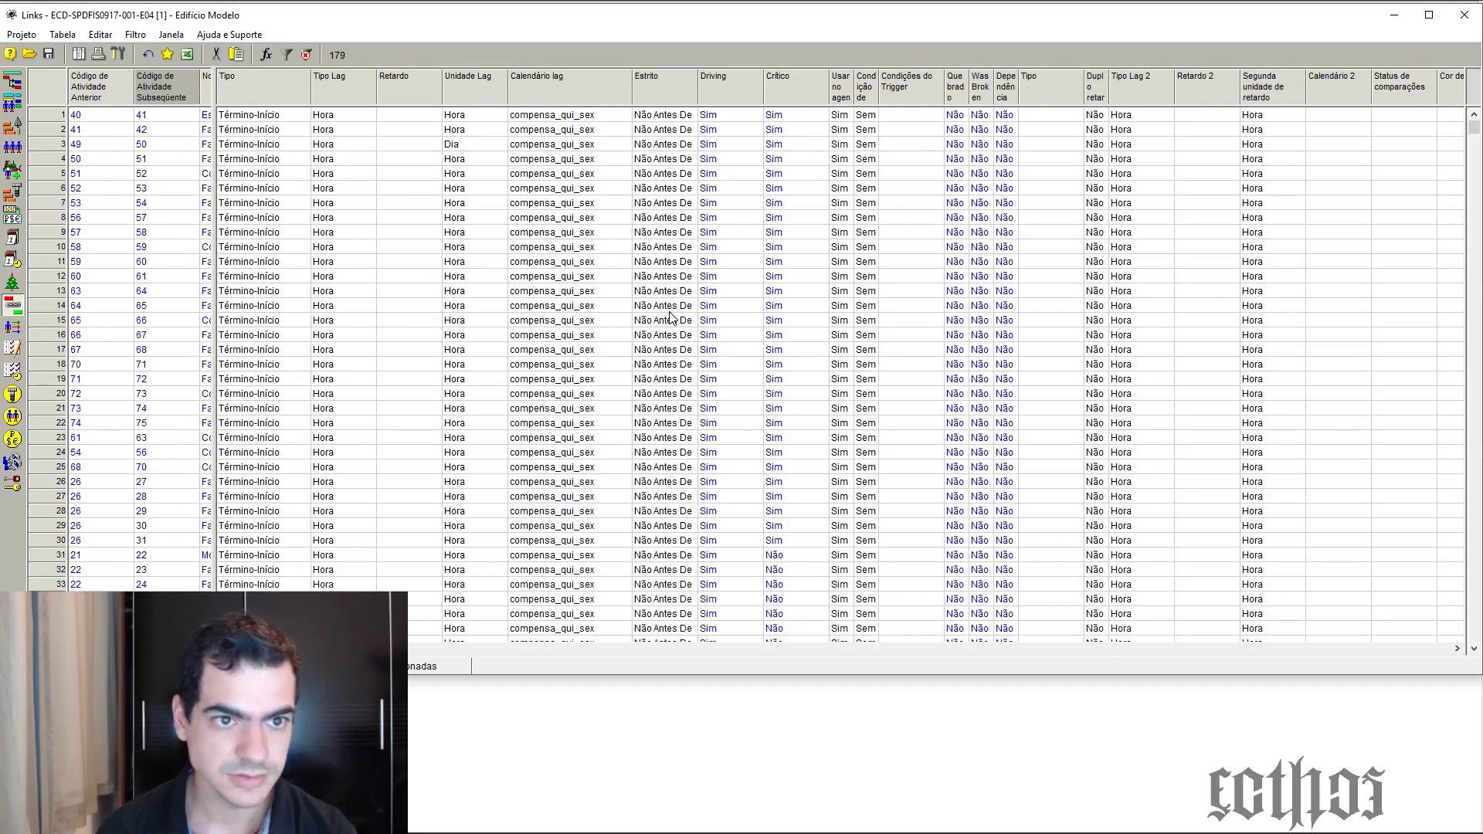
{"action": "scroll", "coordinate": [580, 373], "scroll_direction": "down", "scroll_amount": 20}
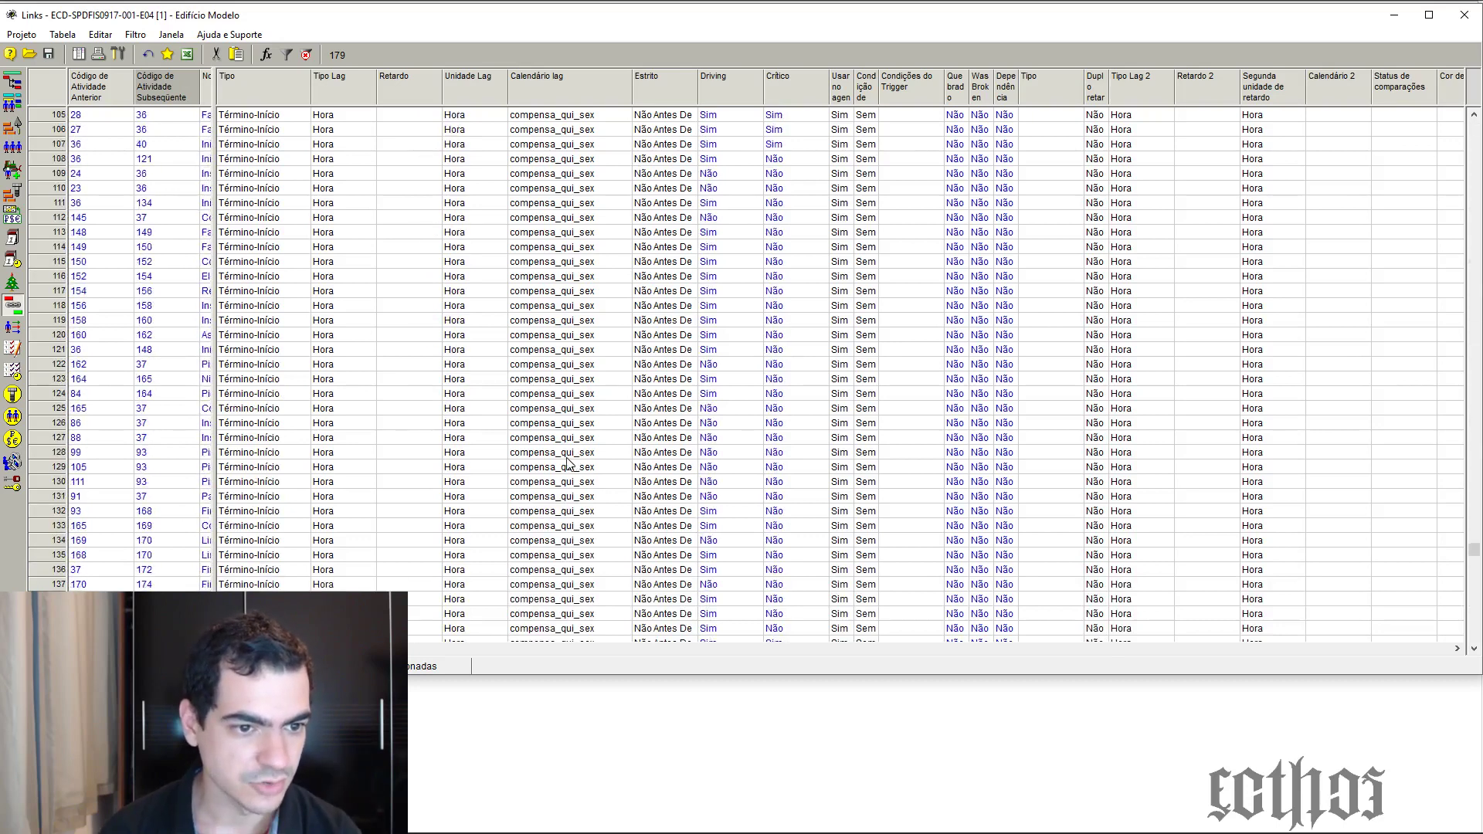
{"action": "scroll", "coordinate": [546, 492], "scroll_direction": "up", "scroll_amount": 20}
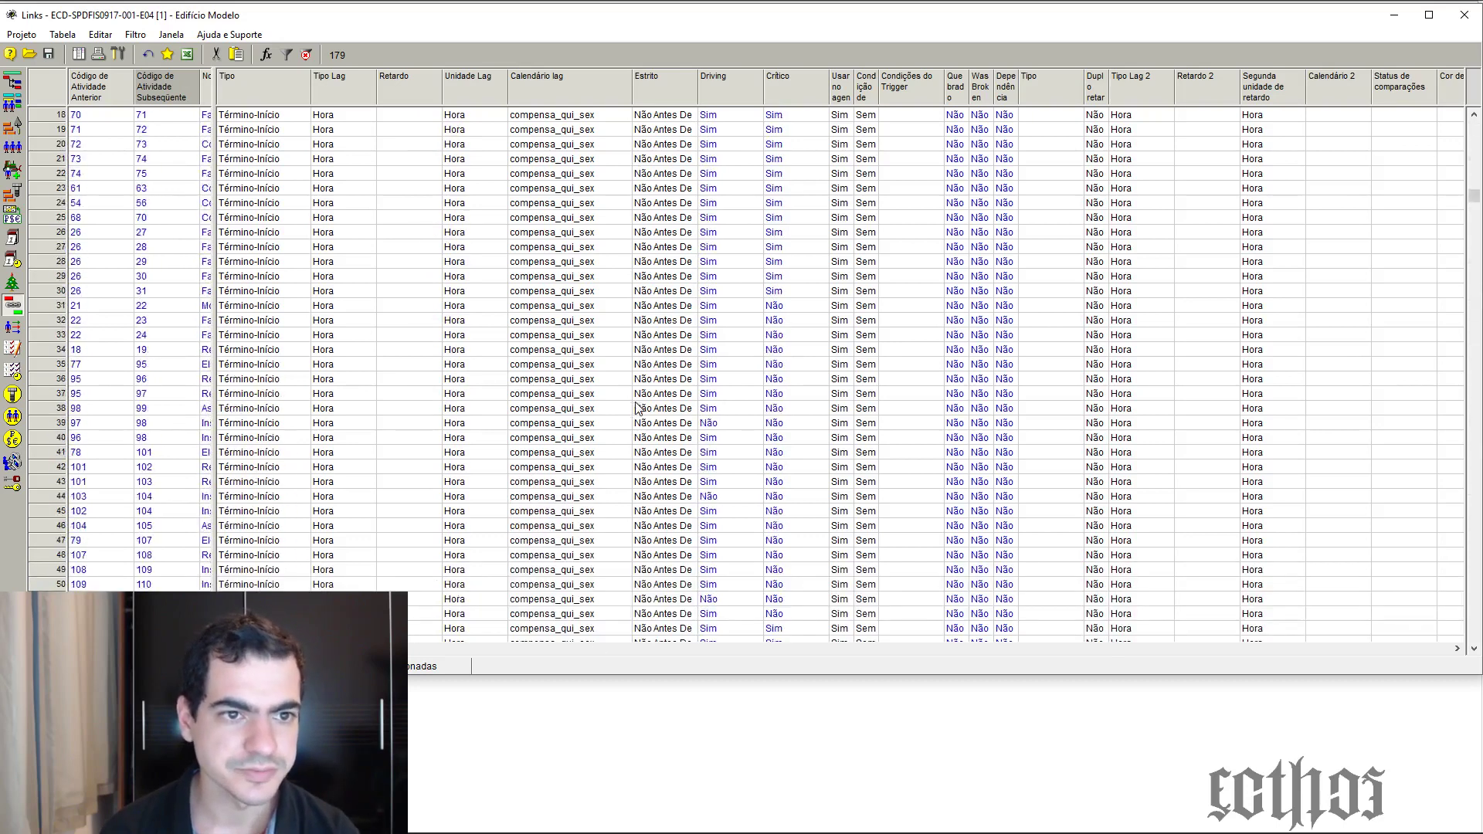
Widen the Duplo retardo column in the Links table to show its full heading
{"action": "left_click_drag", "start_coordinate": [235, 649], "coordinate": [730, 699]}
{"action": "left_click_drag", "start_coordinate": [1012, 87], "coordinate": [1042, 91]}
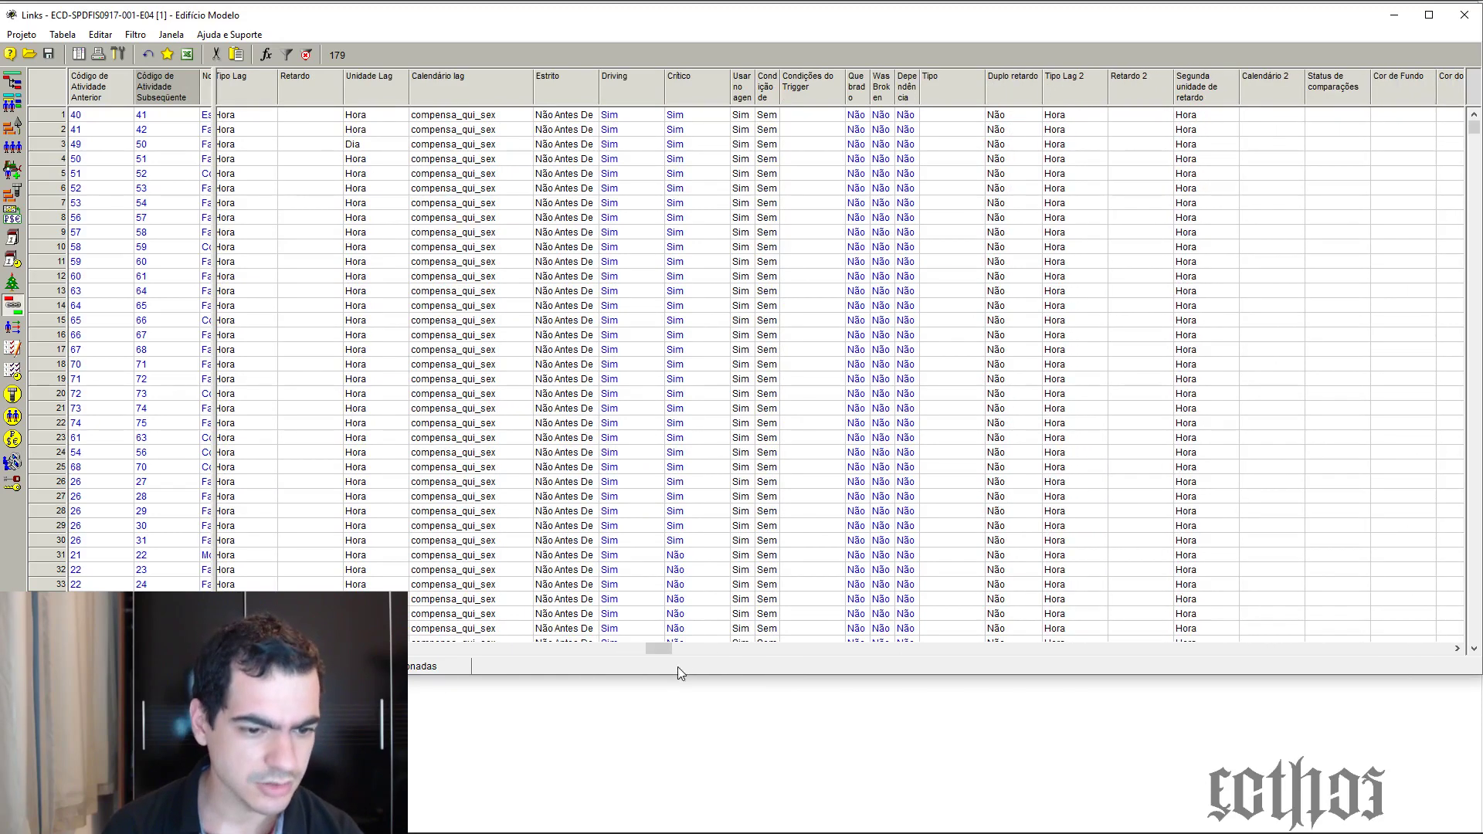
{"action": "left_click_drag", "start_coordinate": [660, 649], "coordinate": [409, 649]}
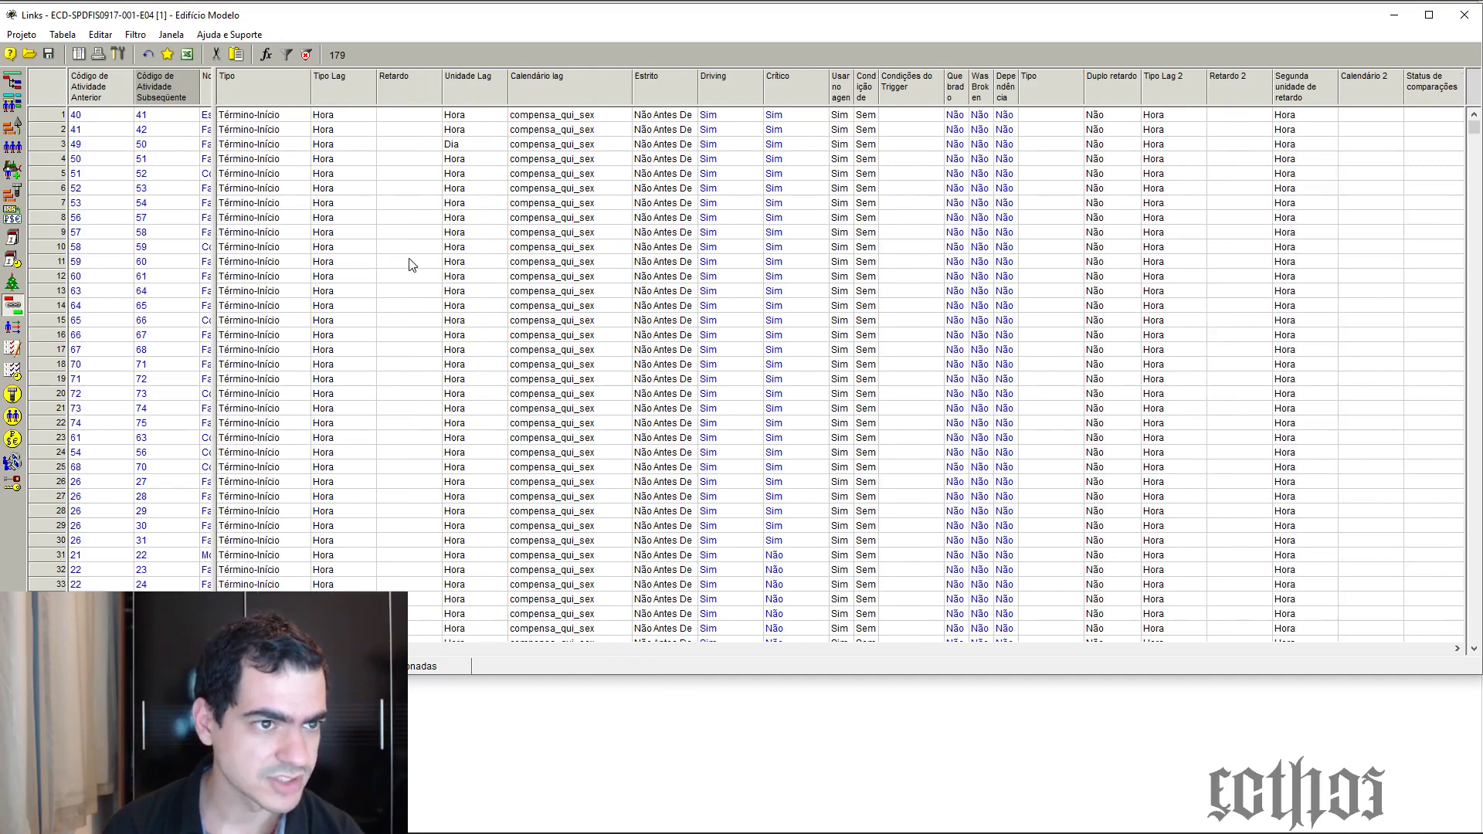
Find the links with a Retardo value and select the one from activity 75 to activity 80
{"action": "scroll", "coordinate": [412, 259], "scroll_direction": "down", "scroll_amount": 16}
{"action": "scroll", "coordinate": [412, 259], "scroll_direction": "down", "scroll_amount": 7}
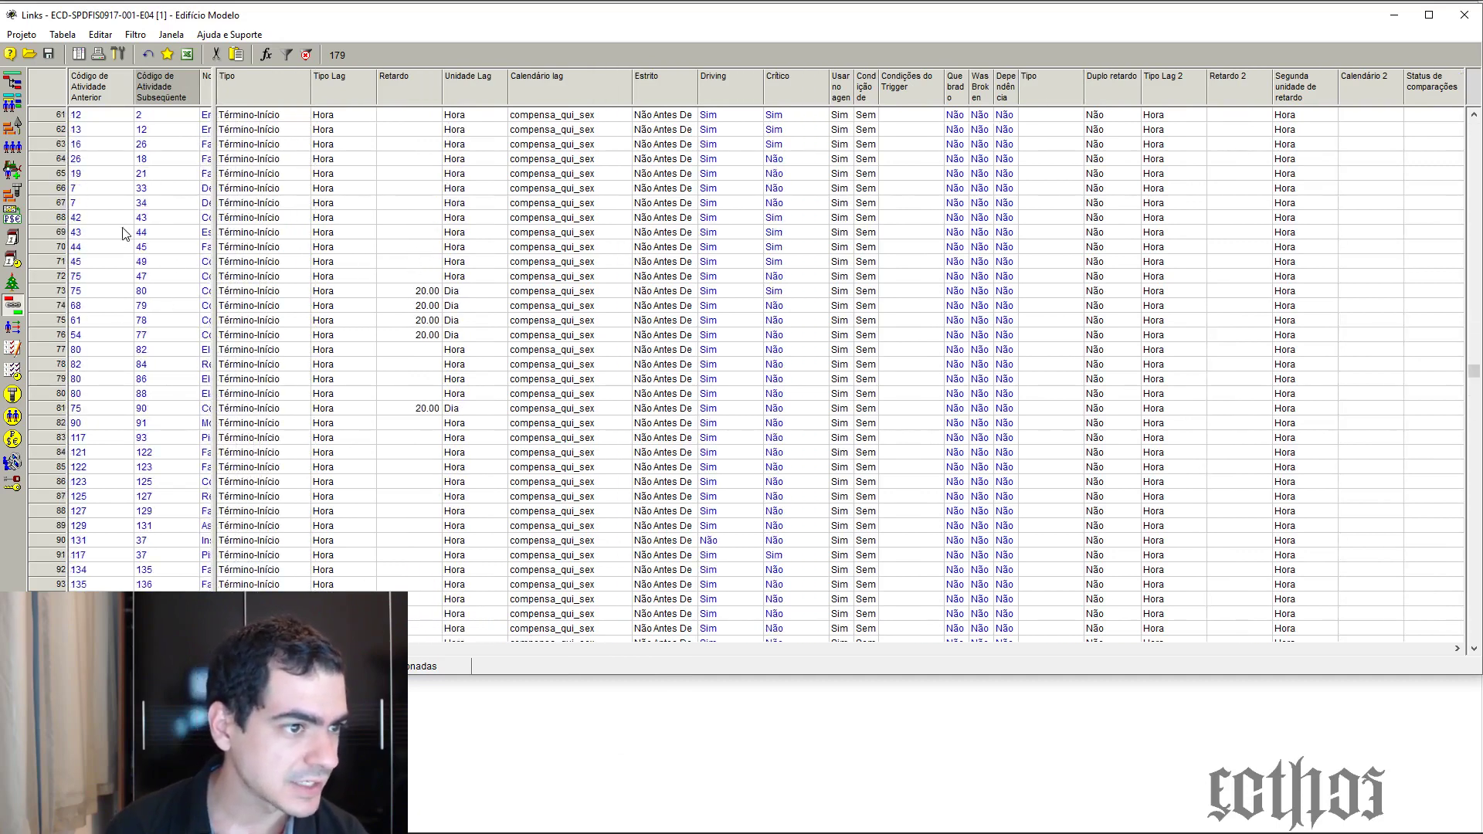
{"action": "left_click", "coordinate": [105, 291]}
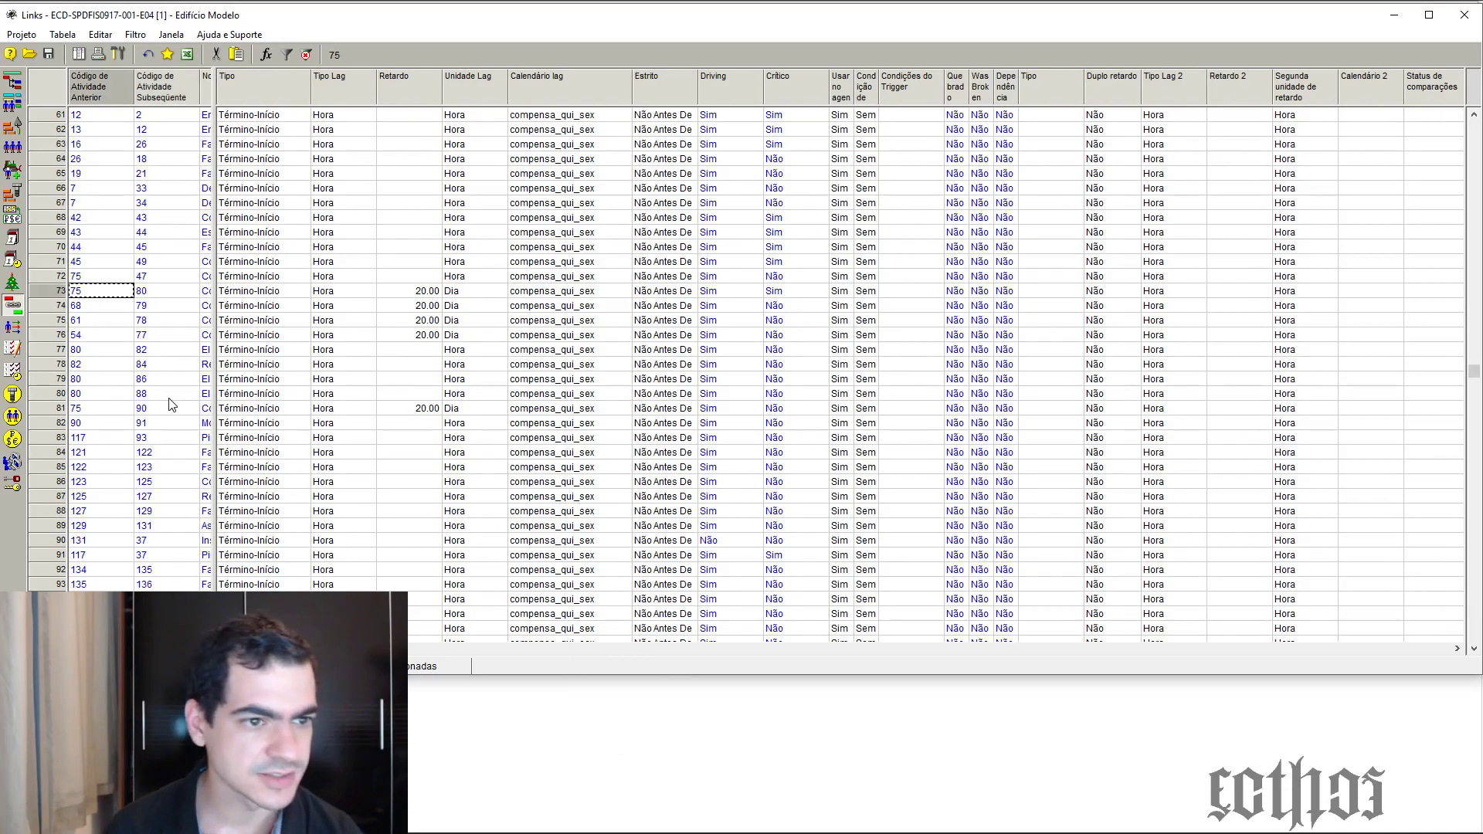
Return to the Gantt chart and select Concretar laje do 4º pvto, the activity with code 75
{"action": "left_click", "coordinate": [12, 81]}
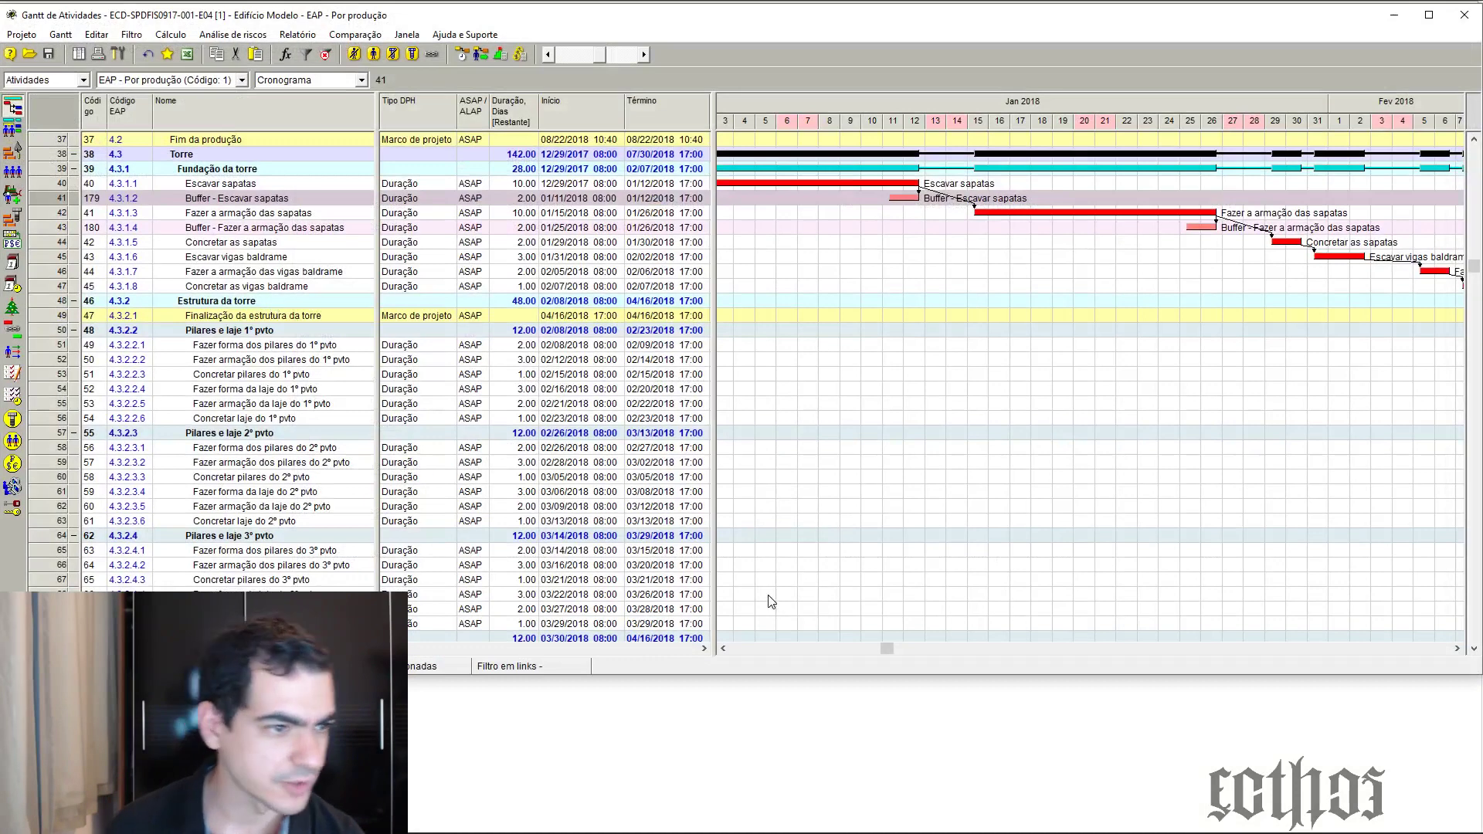
{"action": "scroll", "coordinate": [137, 420], "scroll_direction": "up", "scroll_amount": 9}
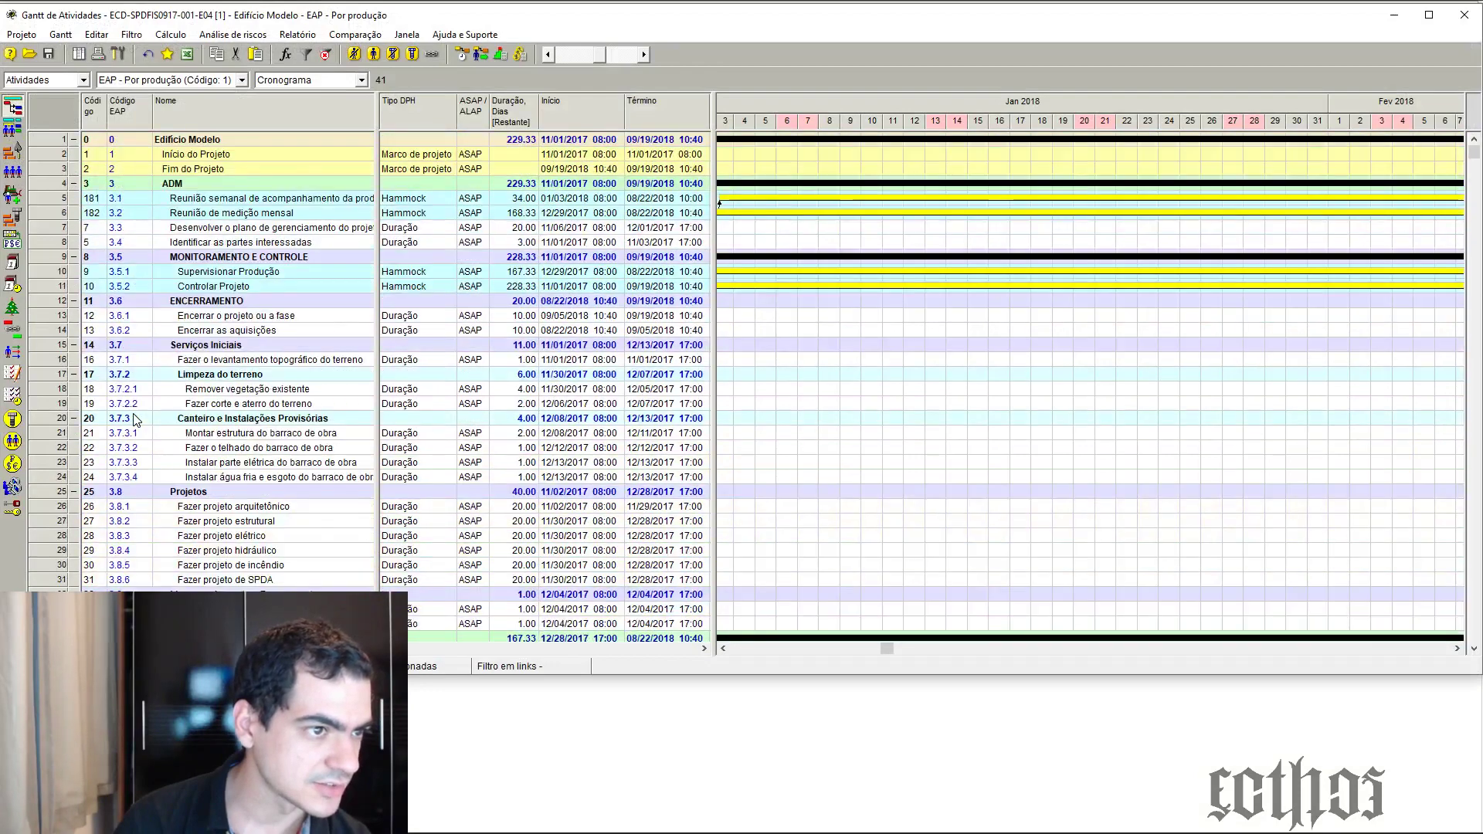
{"action": "scroll", "coordinate": [137, 420], "scroll_direction": "down", "scroll_amount": 11}
{"action": "scroll", "coordinate": [137, 420], "scroll_direction": "down", "scroll_amount": 5}
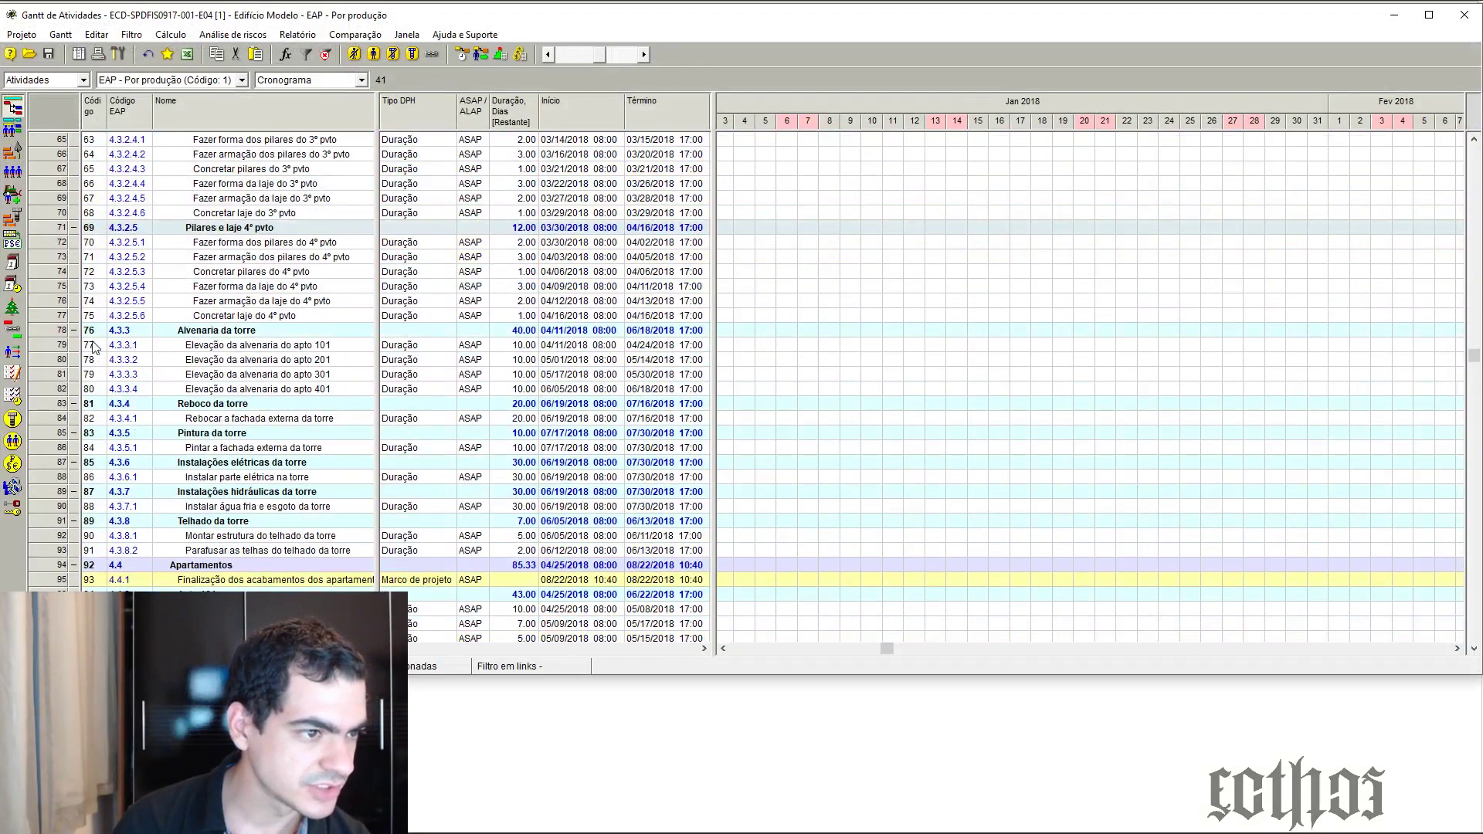
{"action": "left_click", "coordinate": [48, 318]}
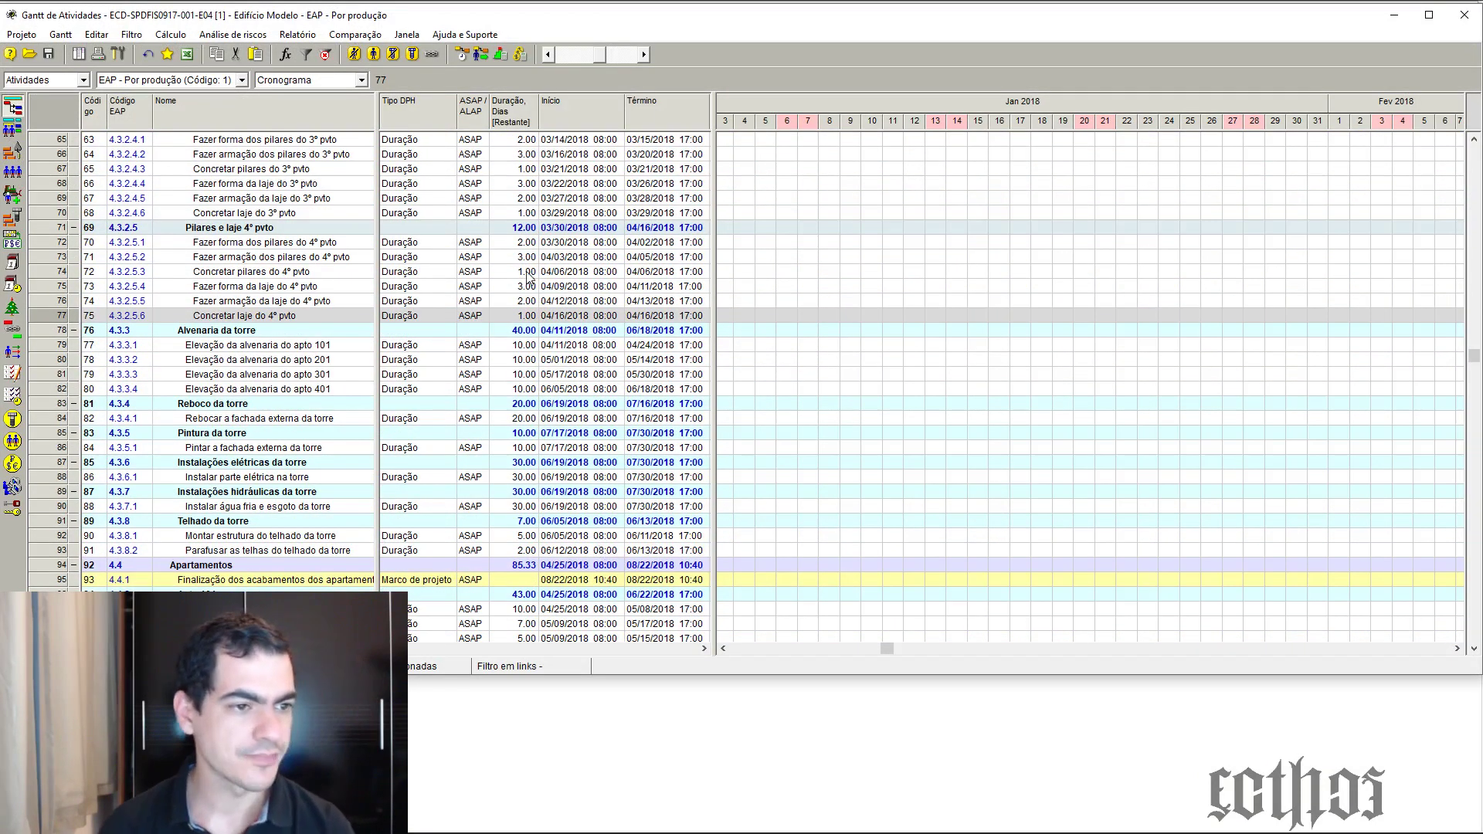
Examine the links between Concretar laje do 4º pvto and the Alvenaria da torre activities, reducing the timescale to weeks
{"action": "left_click_drag", "start_coordinate": [886, 649], "coordinate": [1104, 649]}
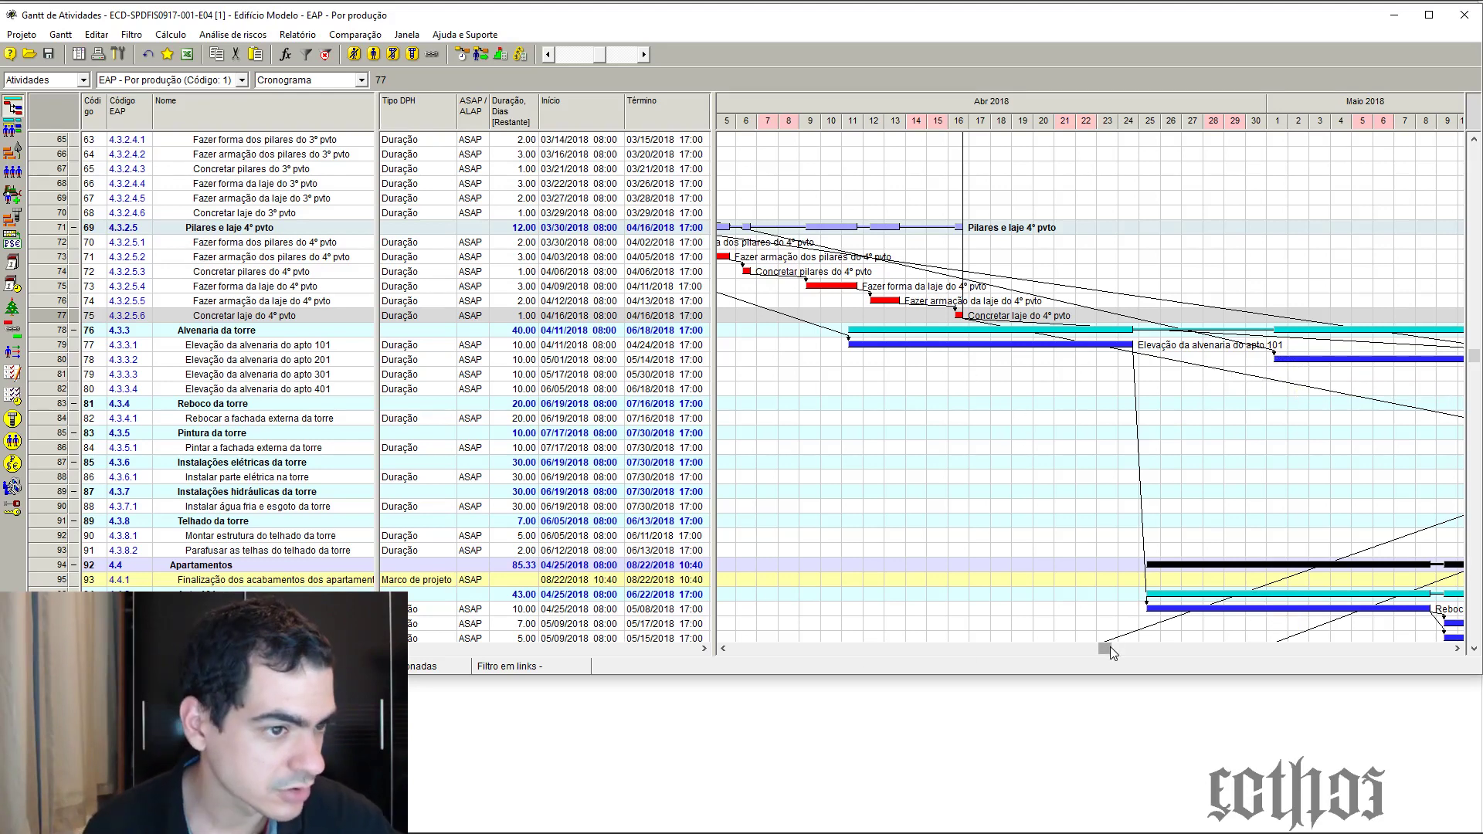
{"action": "left_click_drag", "start_coordinate": [1109, 646], "coordinate": [1230, 685]}
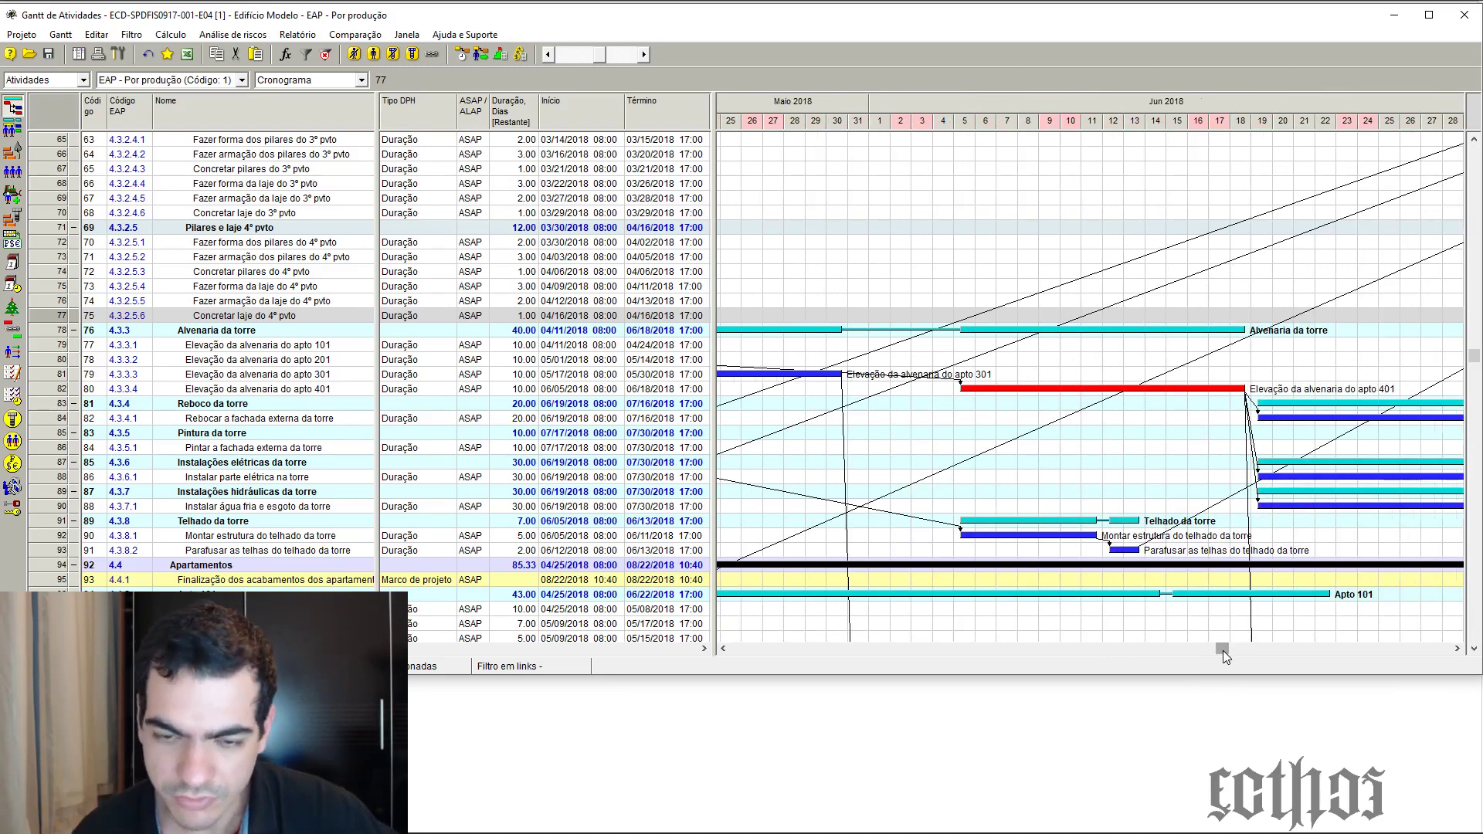
{"action": "left_click_drag", "start_coordinate": [1222, 650], "coordinate": [1187, 647]}
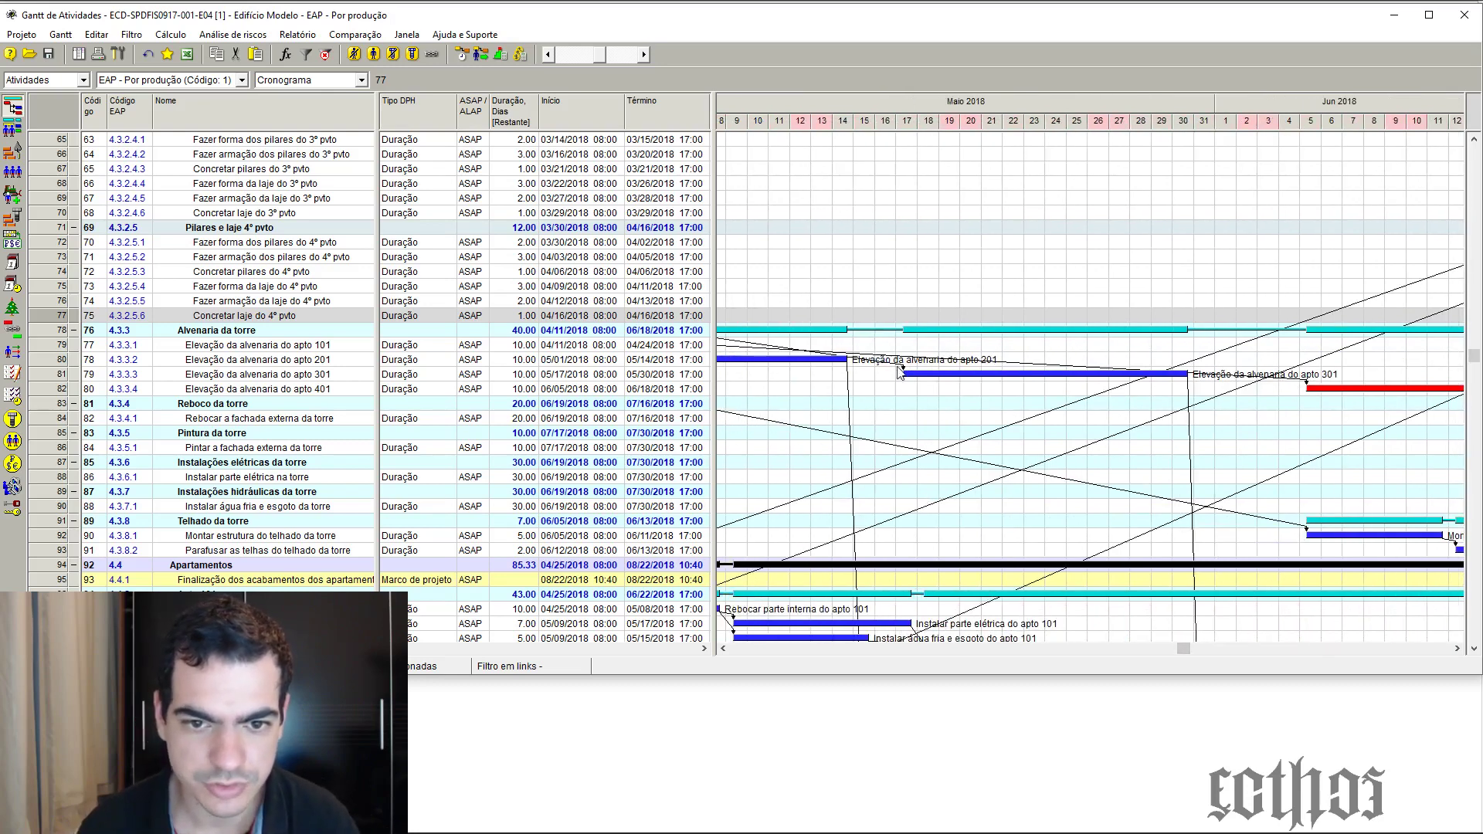
{"action": "left_click_drag", "start_coordinate": [601, 59], "coordinate": [592, 58]}
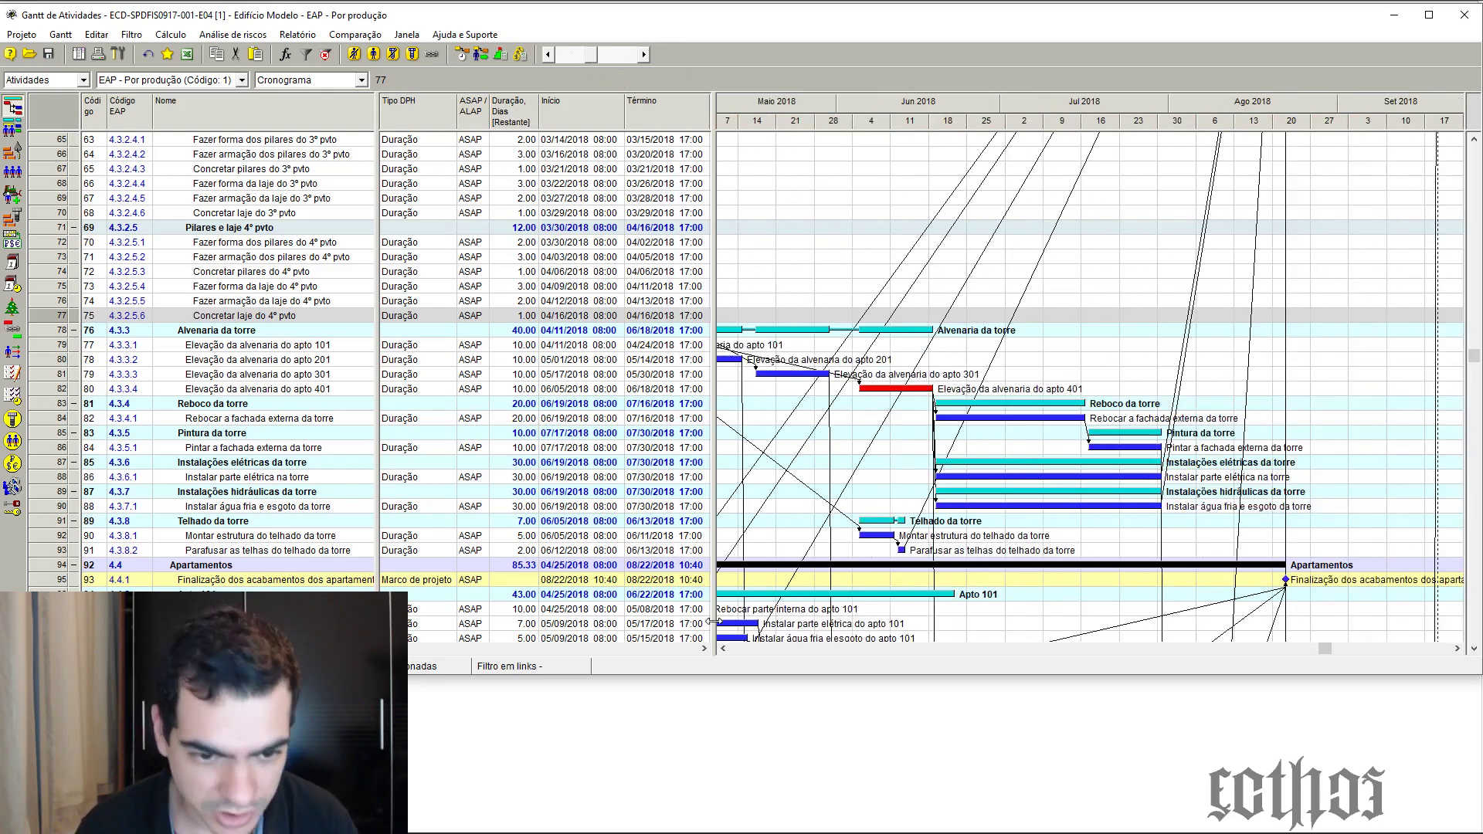
Examine the links from the Pilares e laje activities through PÓS-PRODUÇÃO on the Gantt chart at a more compressed timescale
{"action": "left_click", "coordinate": [724, 650]}
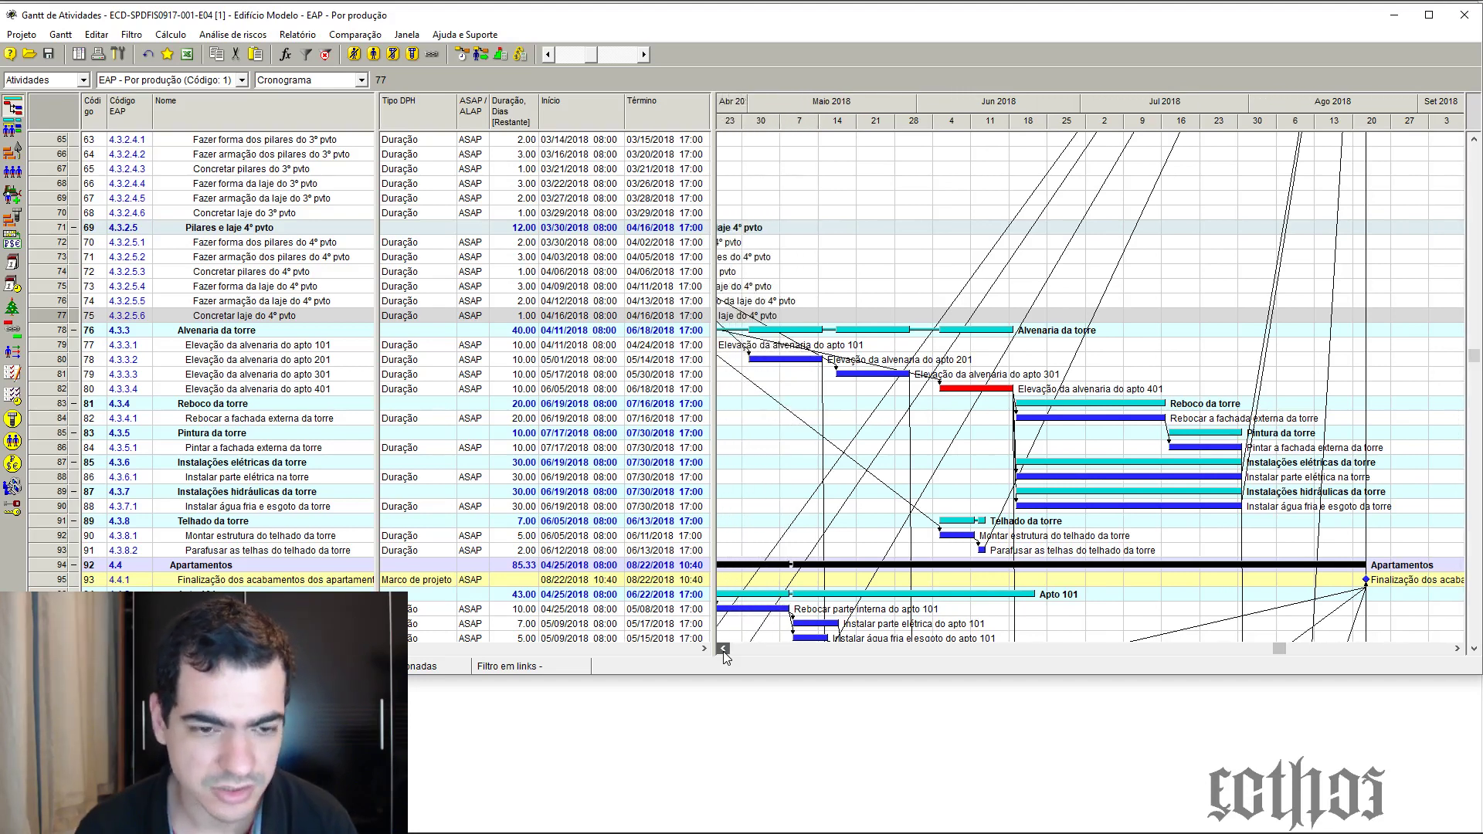
{"action": "left_click", "coordinate": [724, 650]}
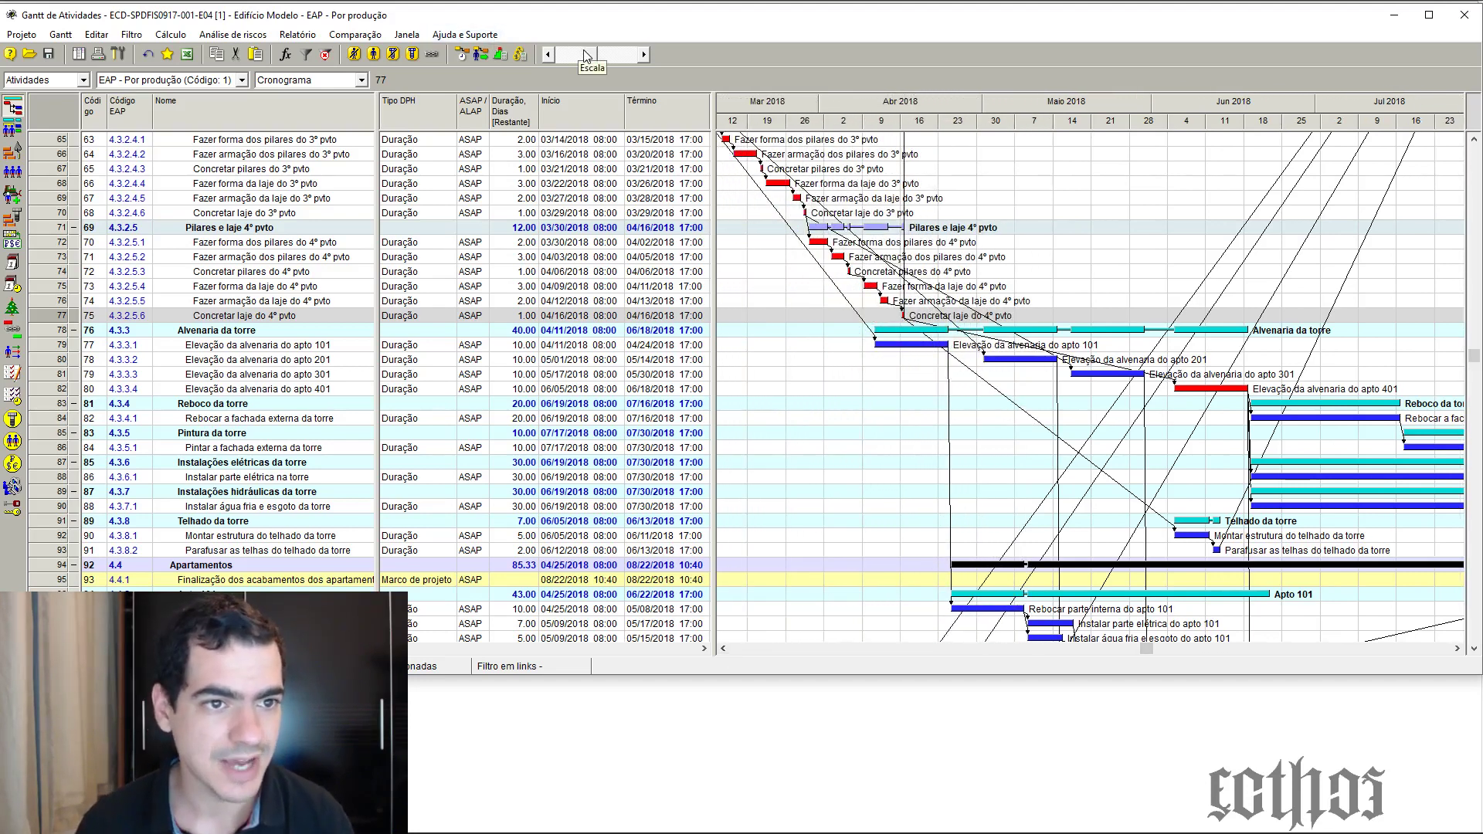
{"action": "left_click_drag", "start_coordinate": [592, 59], "coordinate": [585, 60]}
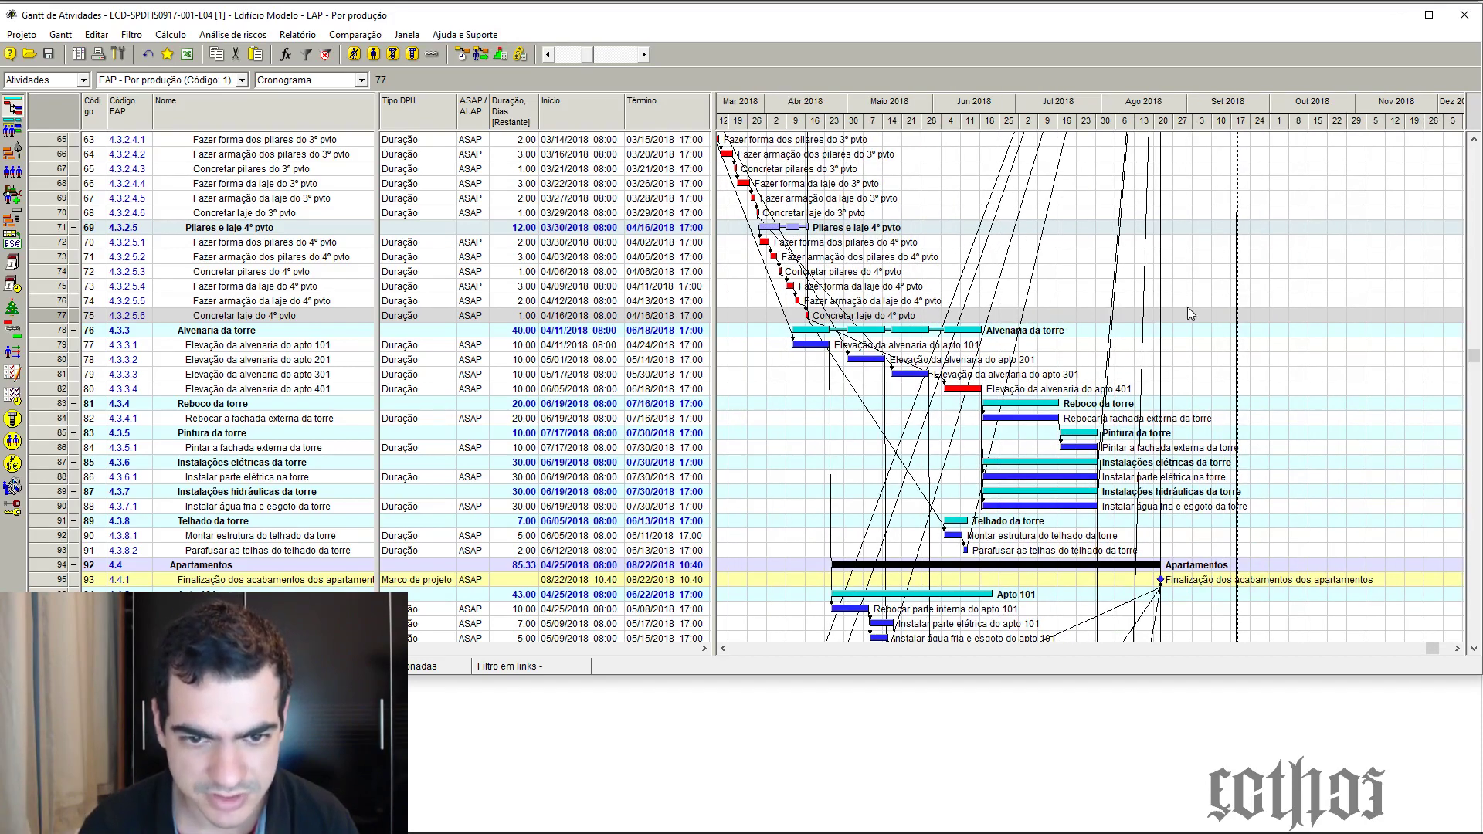
{"action": "scroll", "coordinate": [1188, 313], "scroll_direction": "down", "scroll_amount": 8}
{"action": "scroll", "coordinate": [1187, 312], "scroll_direction": "up", "scroll_amount": 6}
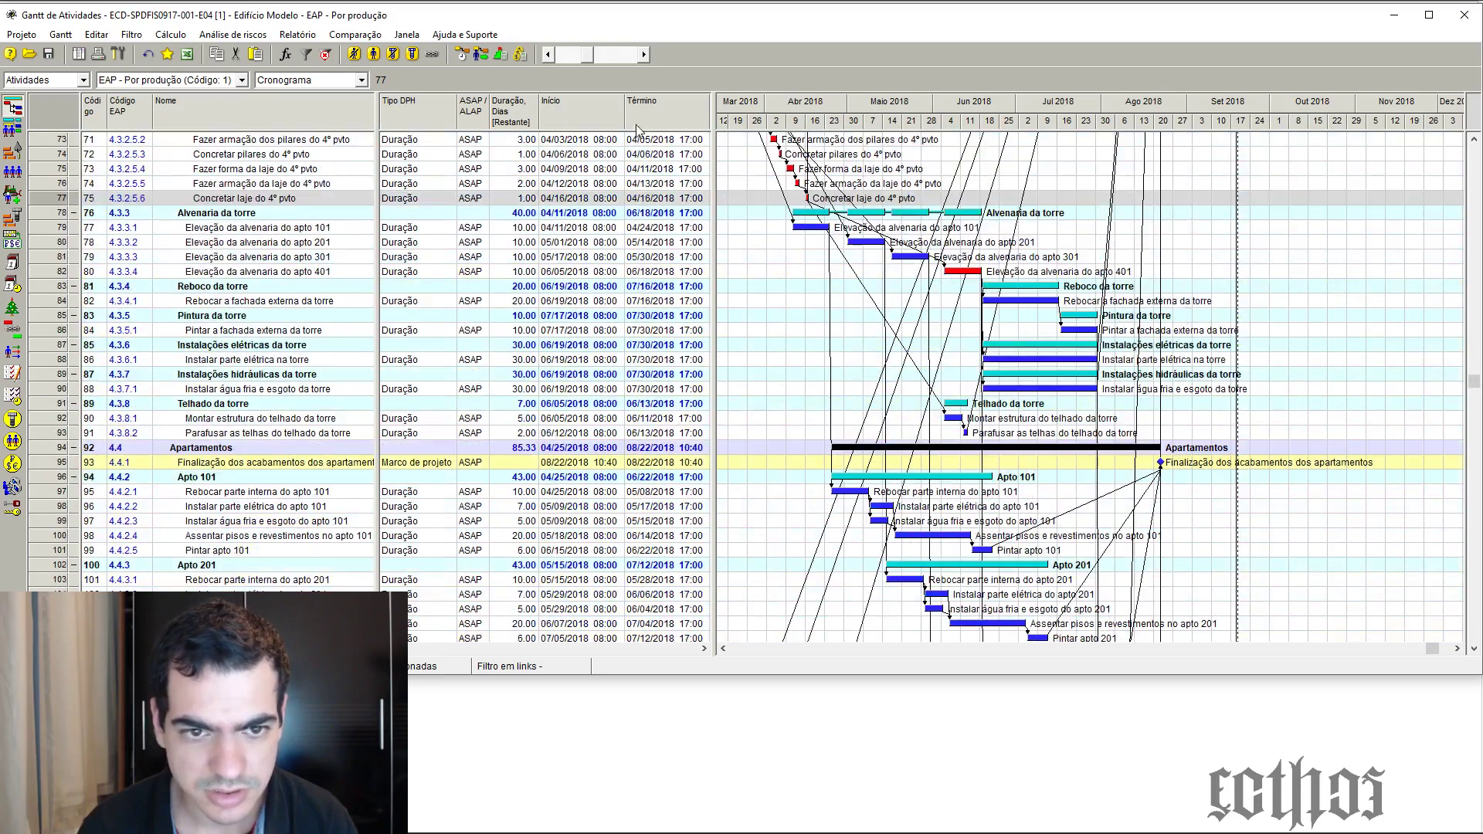
{"action": "scroll", "coordinate": [734, 189], "scroll_direction": "up", "scroll_amount": 5}
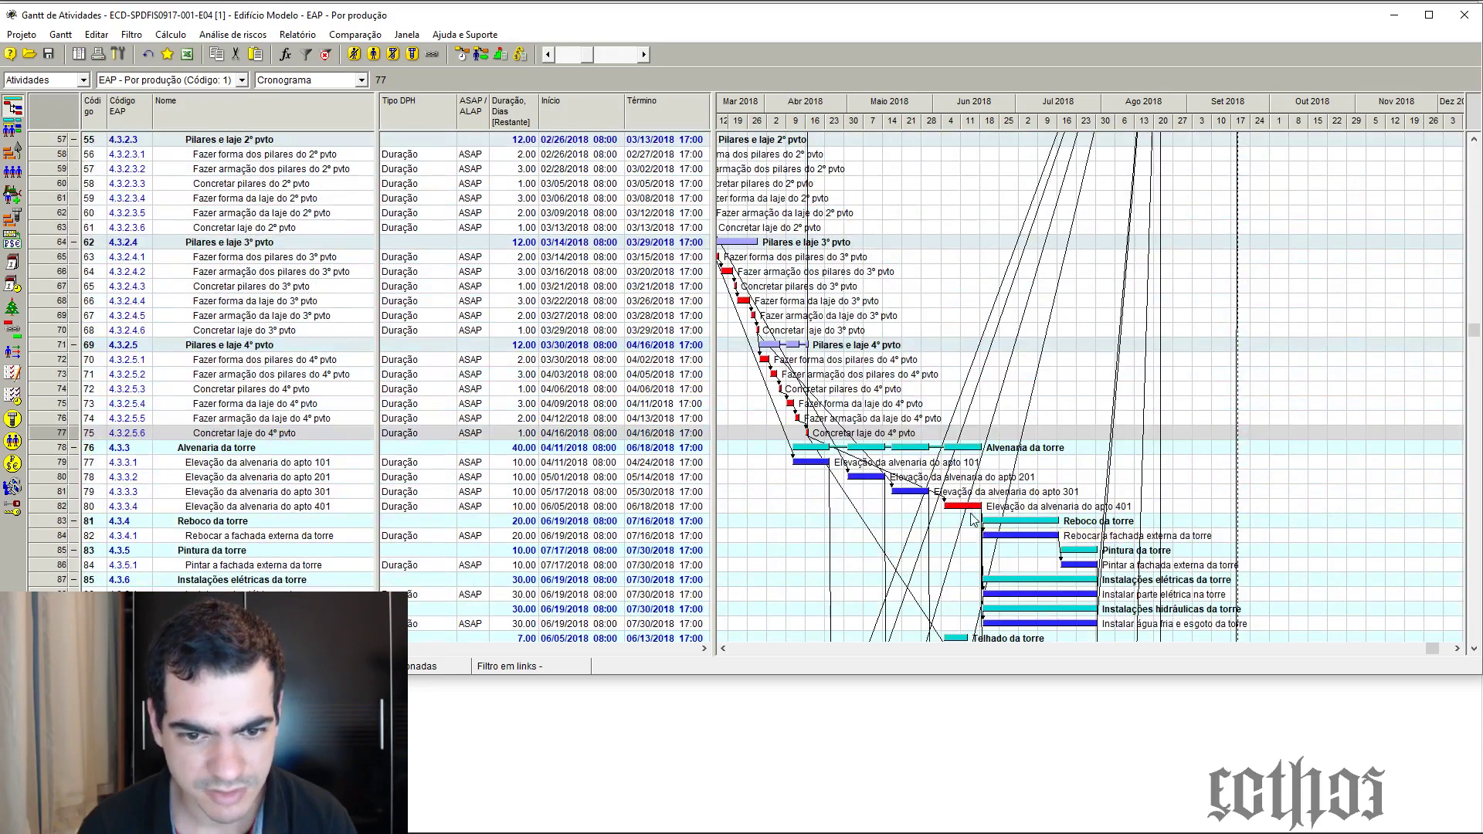
{"action": "scroll", "coordinate": [972, 519], "scroll_direction": "down", "scroll_amount": 20}
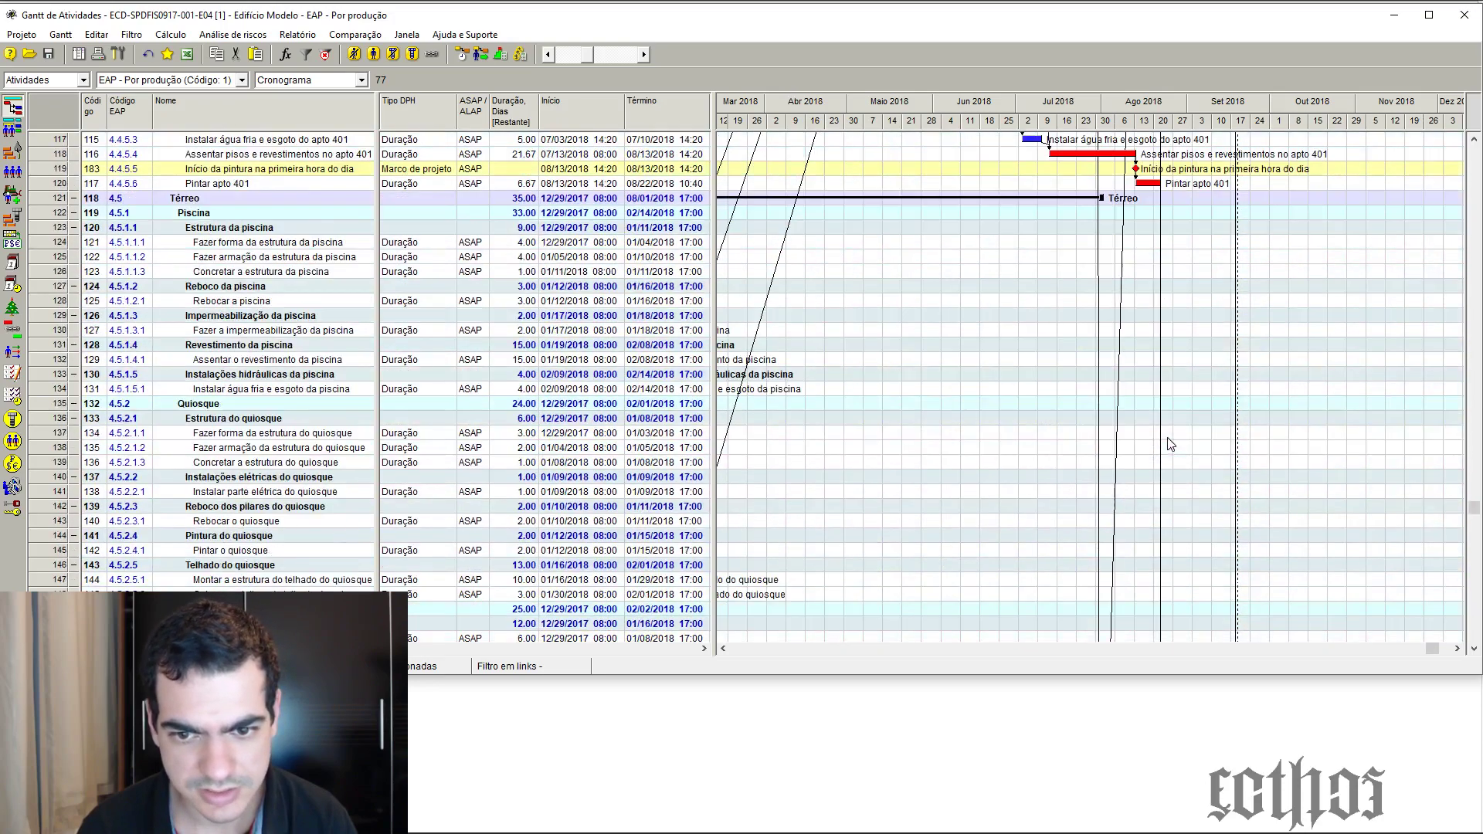
{"action": "scroll", "coordinate": [1170, 444], "scroll_direction": "down", "scroll_amount": 12}
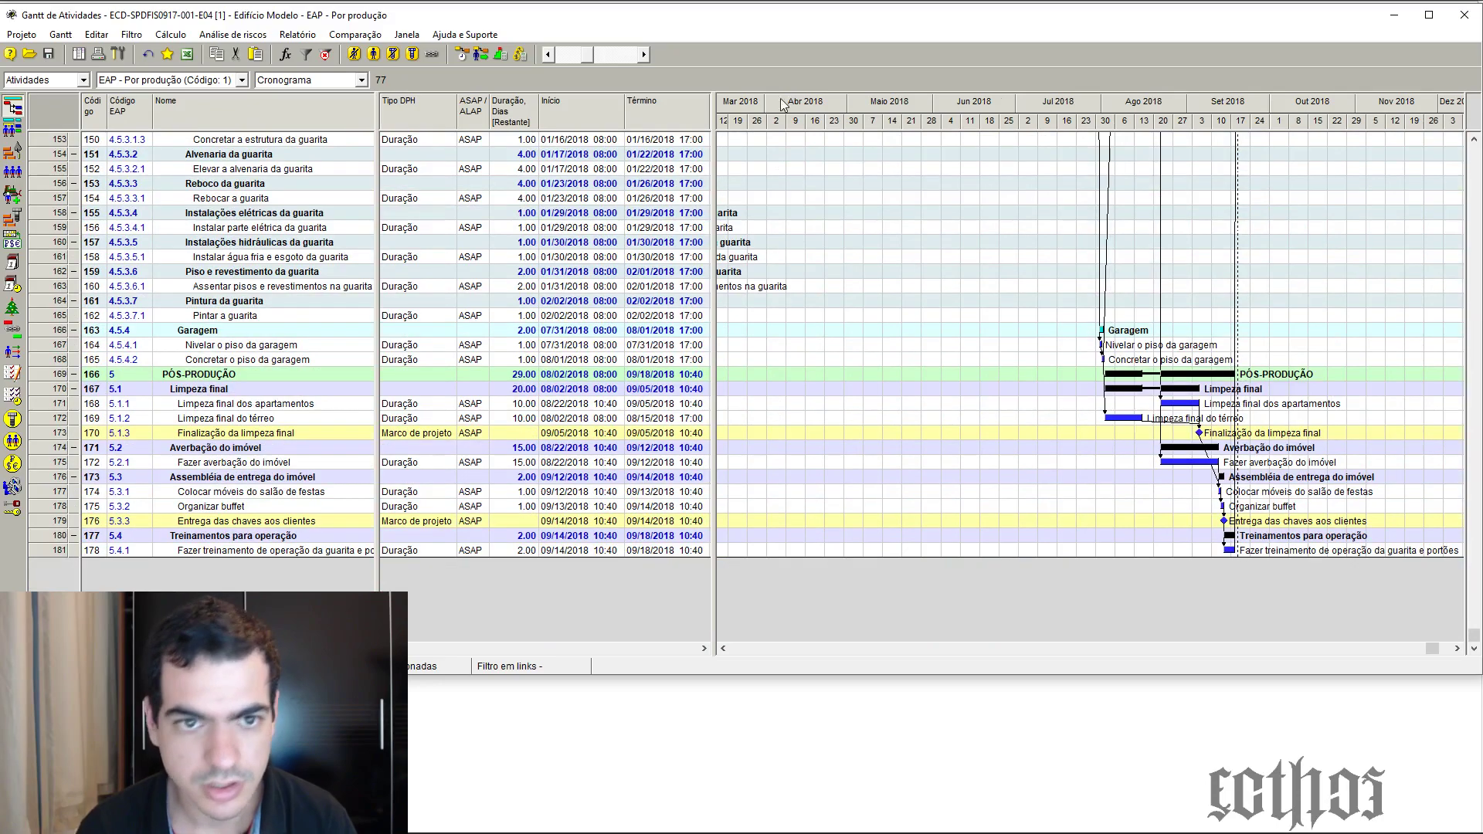
Reduce the timescale to months and review the links of the whole schedule back to Edifício Modelo's first row
{"action": "left_click_drag", "start_coordinate": [597, 58], "coordinate": [587, 58]}
{"action": "scroll", "coordinate": [1014, 305], "scroll_direction": "up", "scroll_amount": 16}
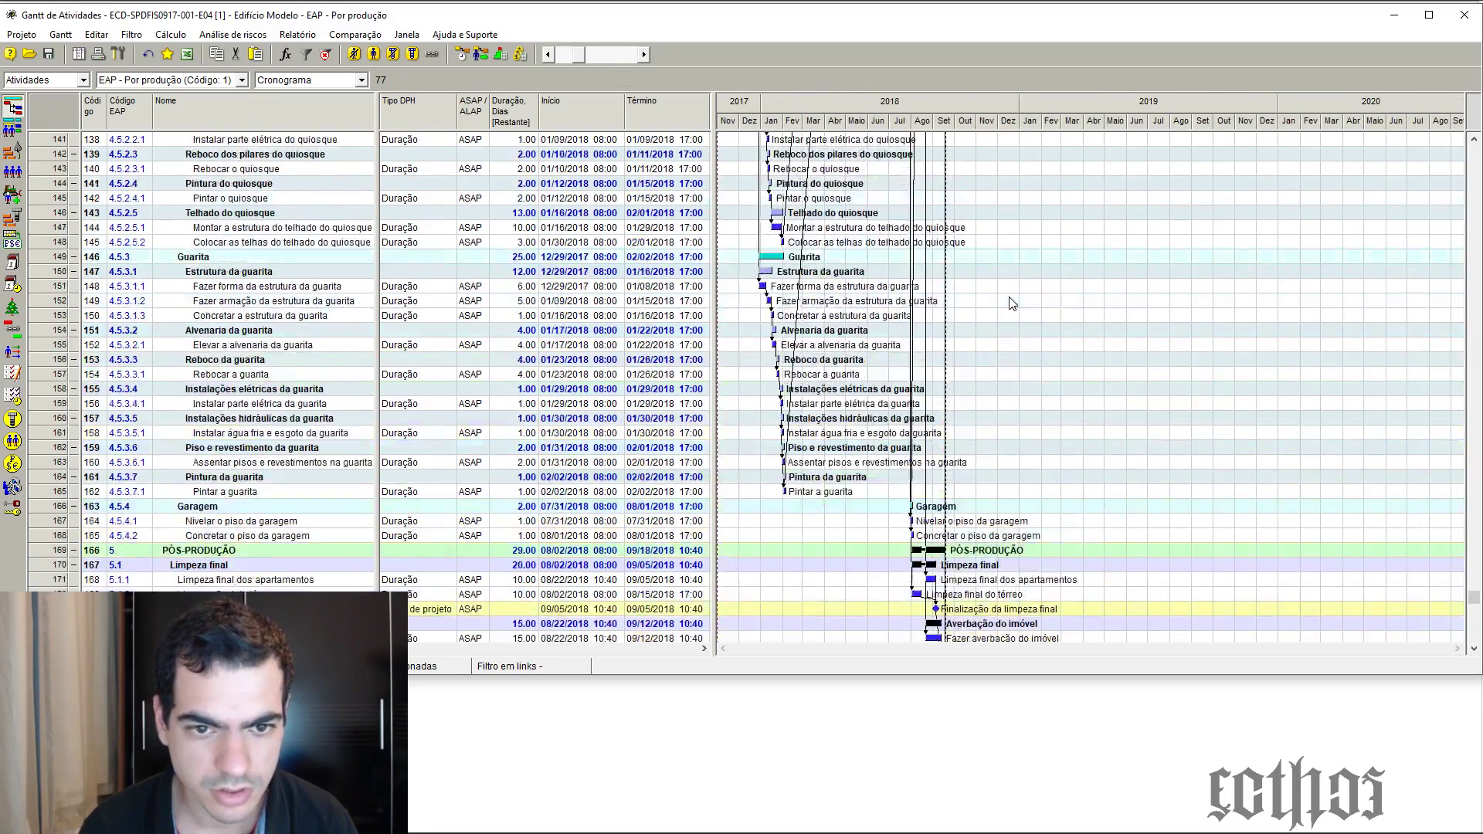
{"action": "scroll", "coordinate": [1014, 304], "scroll_direction": "up", "scroll_amount": 20}
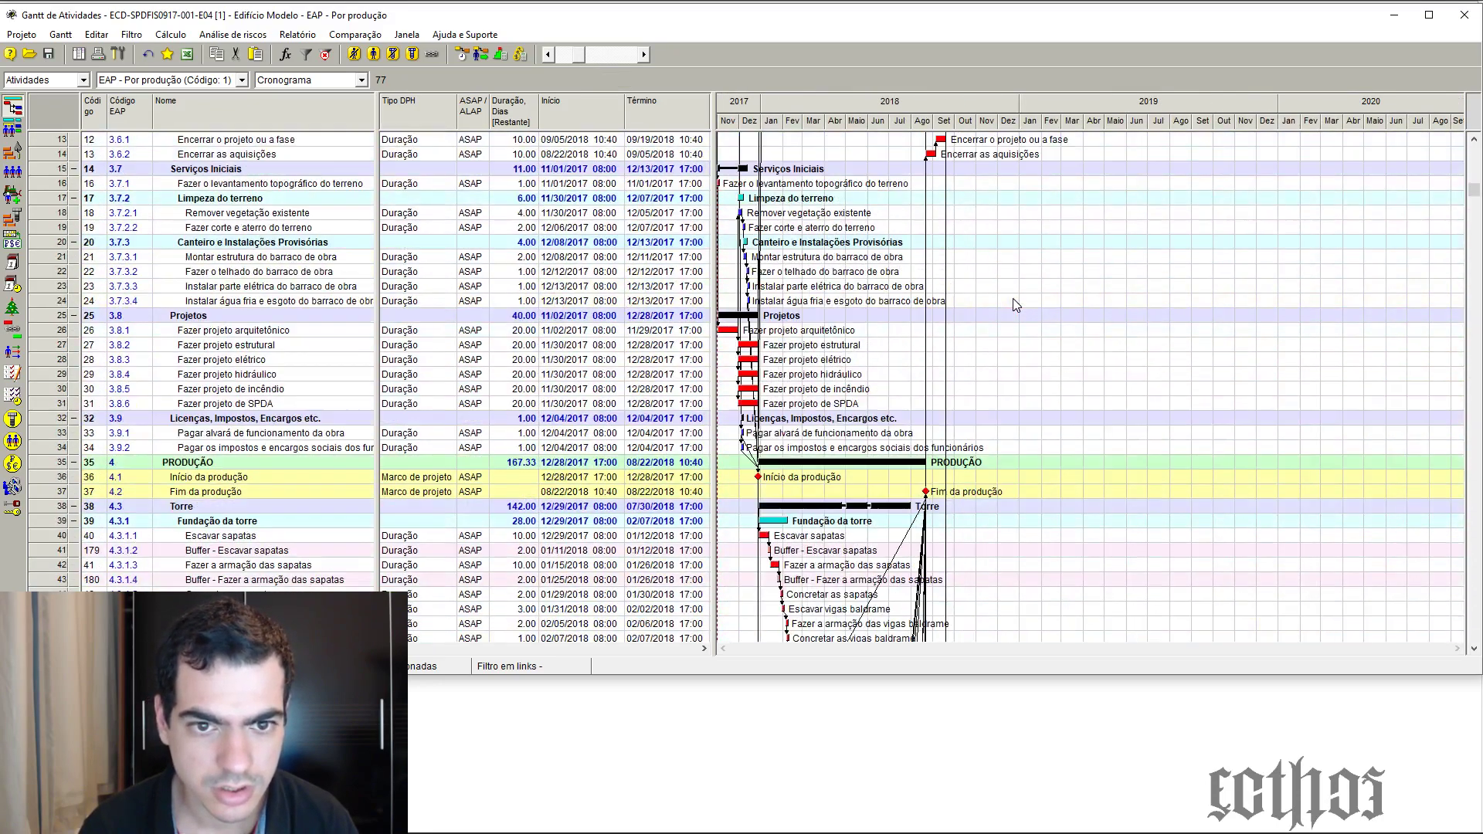
{"action": "scroll", "coordinate": [1016, 324], "scroll_direction": "down", "scroll_amount": 20}
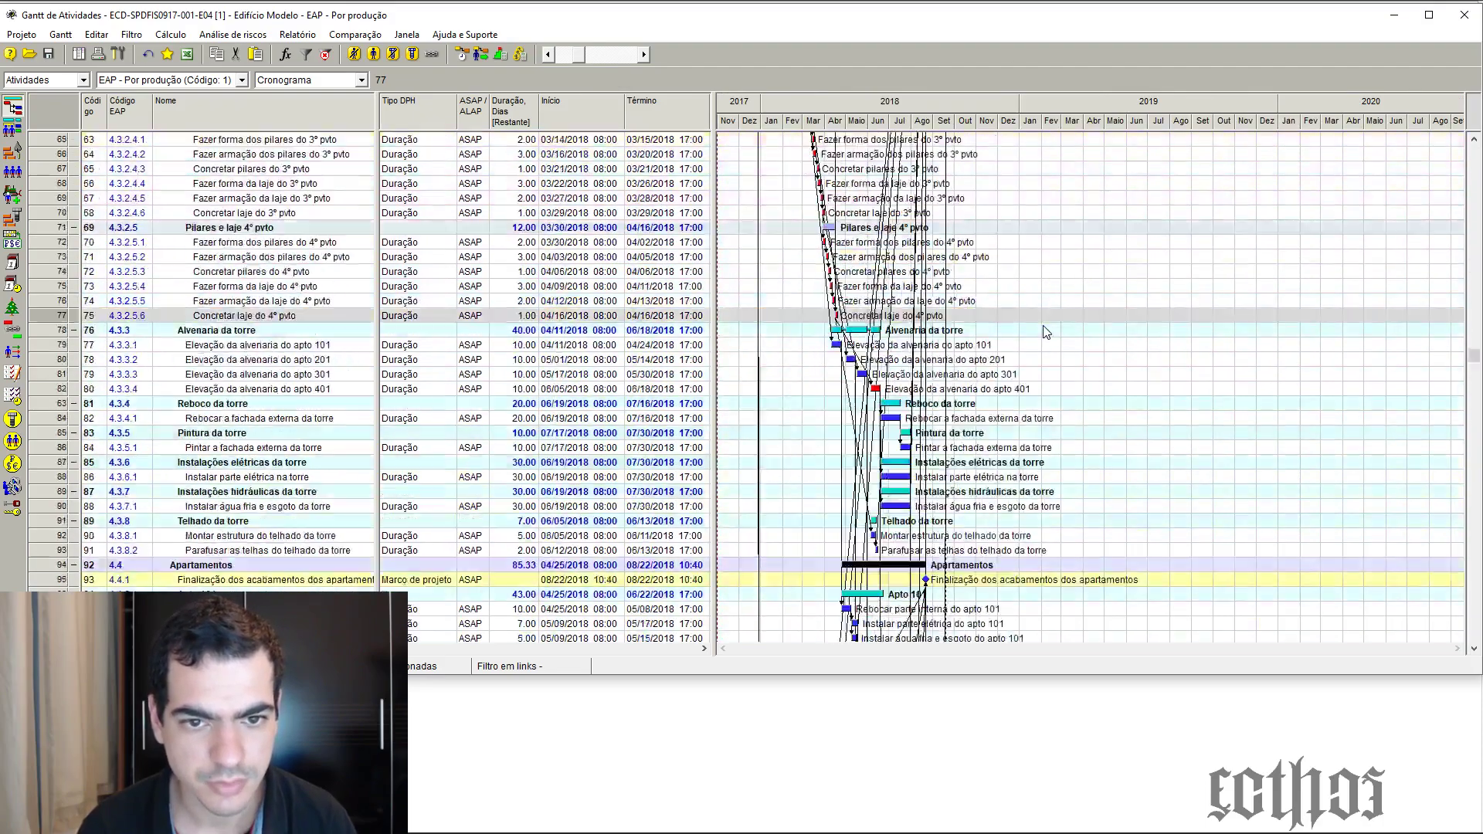
{"action": "scroll", "coordinate": [1021, 355], "scroll_direction": "down", "scroll_amount": 9}
{"action": "scroll", "coordinate": [1017, 358], "scroll_direction": "up", "scroll_amount": 20}
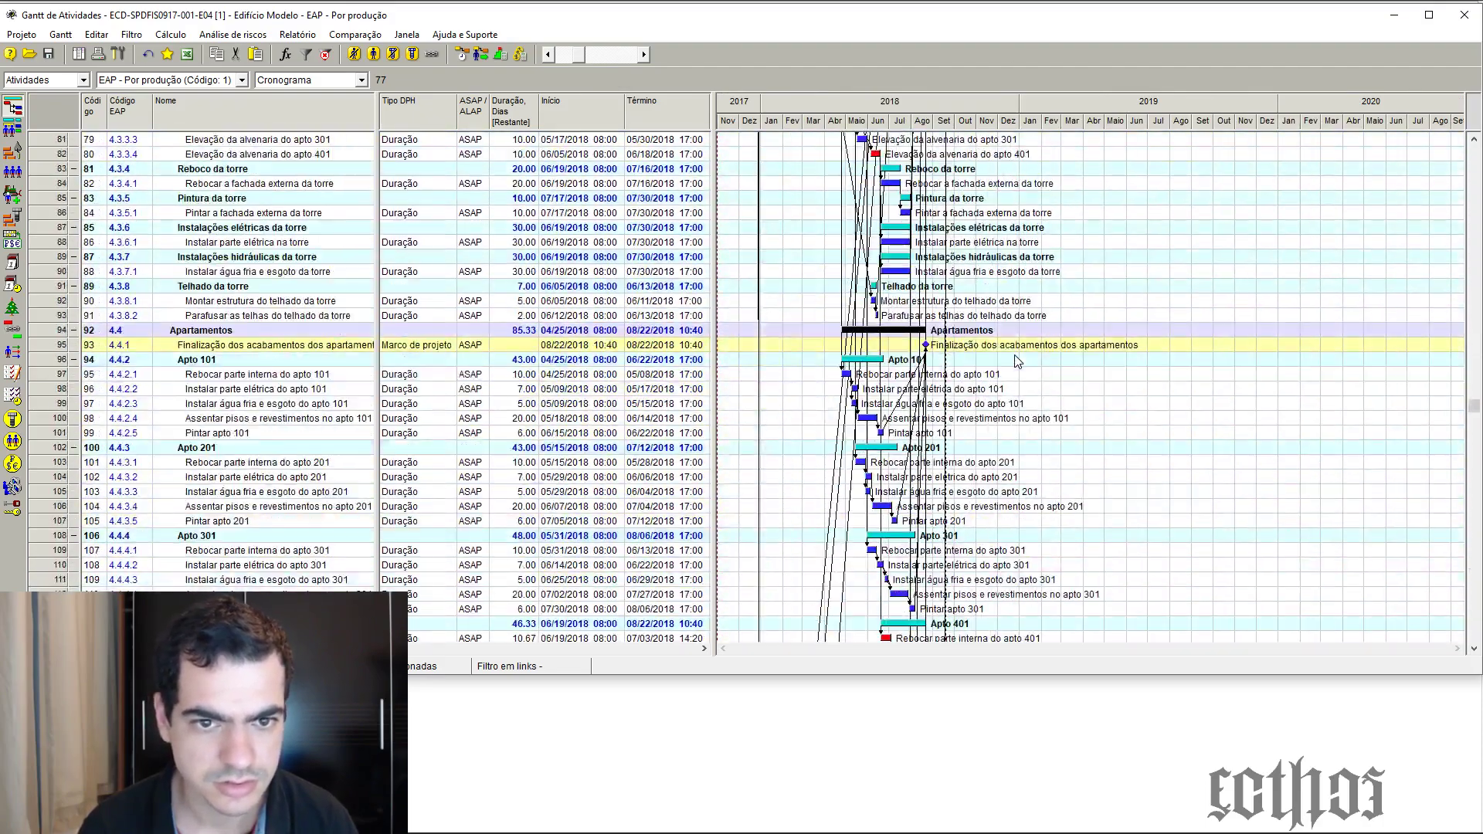
{"action": "scroll", "coordinate": [1017, 359], "scroll_direction": "up", "scroll_amount": 11}
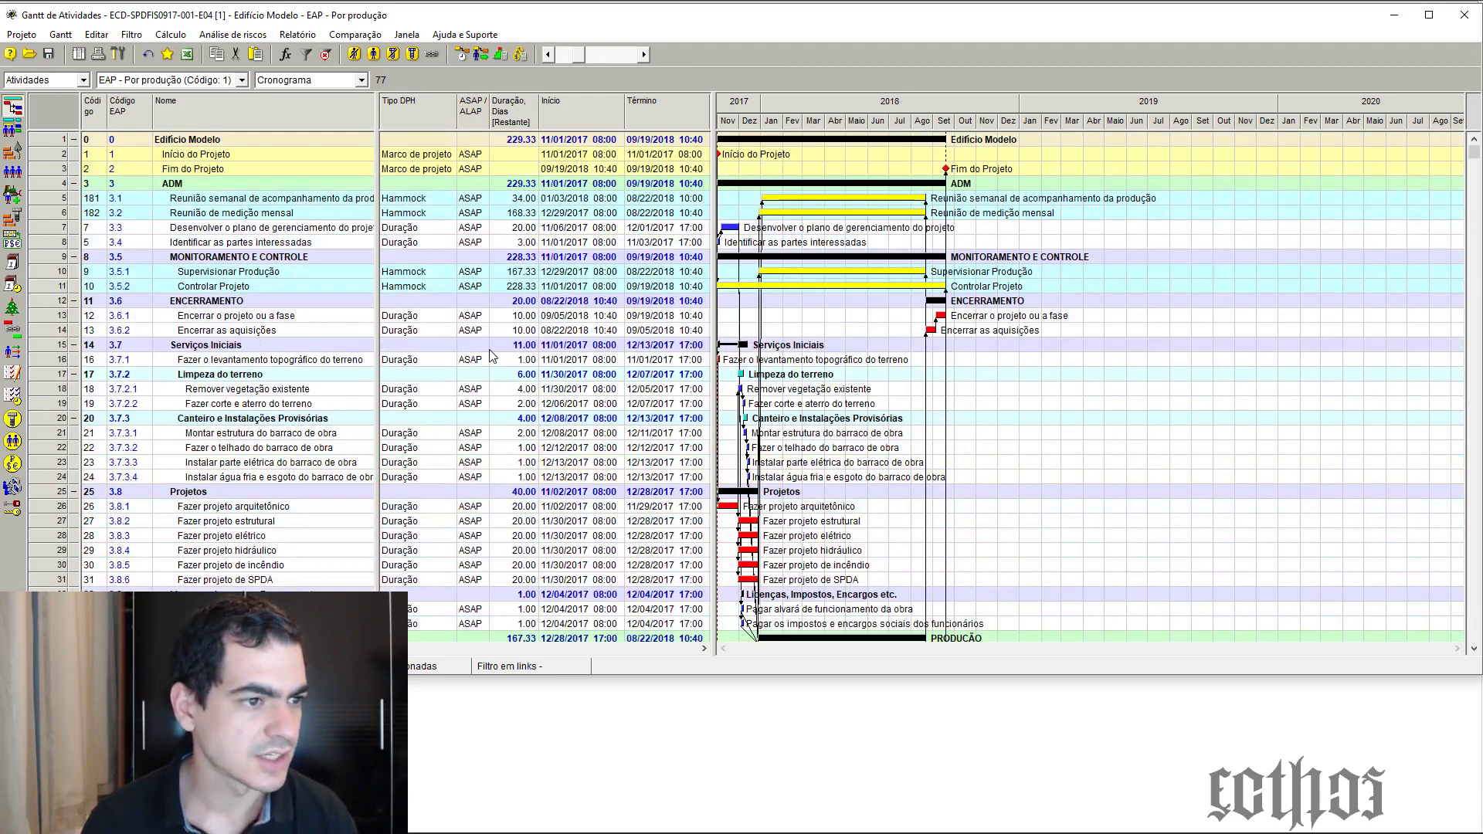
Collapse MONITORAMENTO E CONTROLE, ENCERRAMENTO, Serviços Iniciais, Projetos, Licenças, PRODUÇÃO and PÓS-PRODUÇÃO to their summary rows
{"action": "left_click", "coordinate": [74, 301]}
{"action": "left_click", "coordinate": [74, 315]}
{"action": "left_click", "coordinate": [74, 329]}
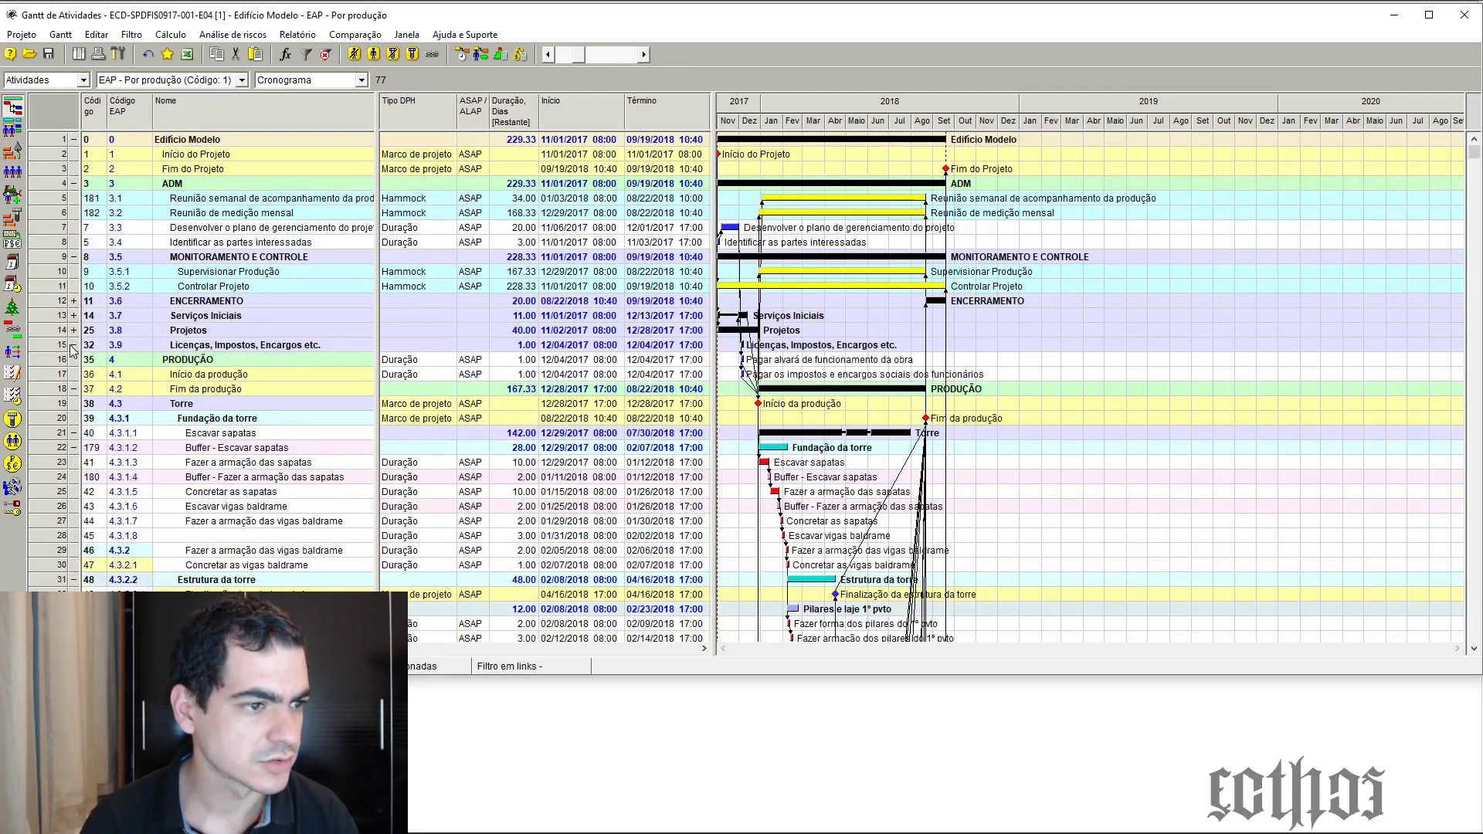
{"action": "left_click", "coordinate": [74, 344]}
{"action": "left_click", "coordinate": [74, 359]}
{"action": "left_click", "coordinate": [75, 374]}
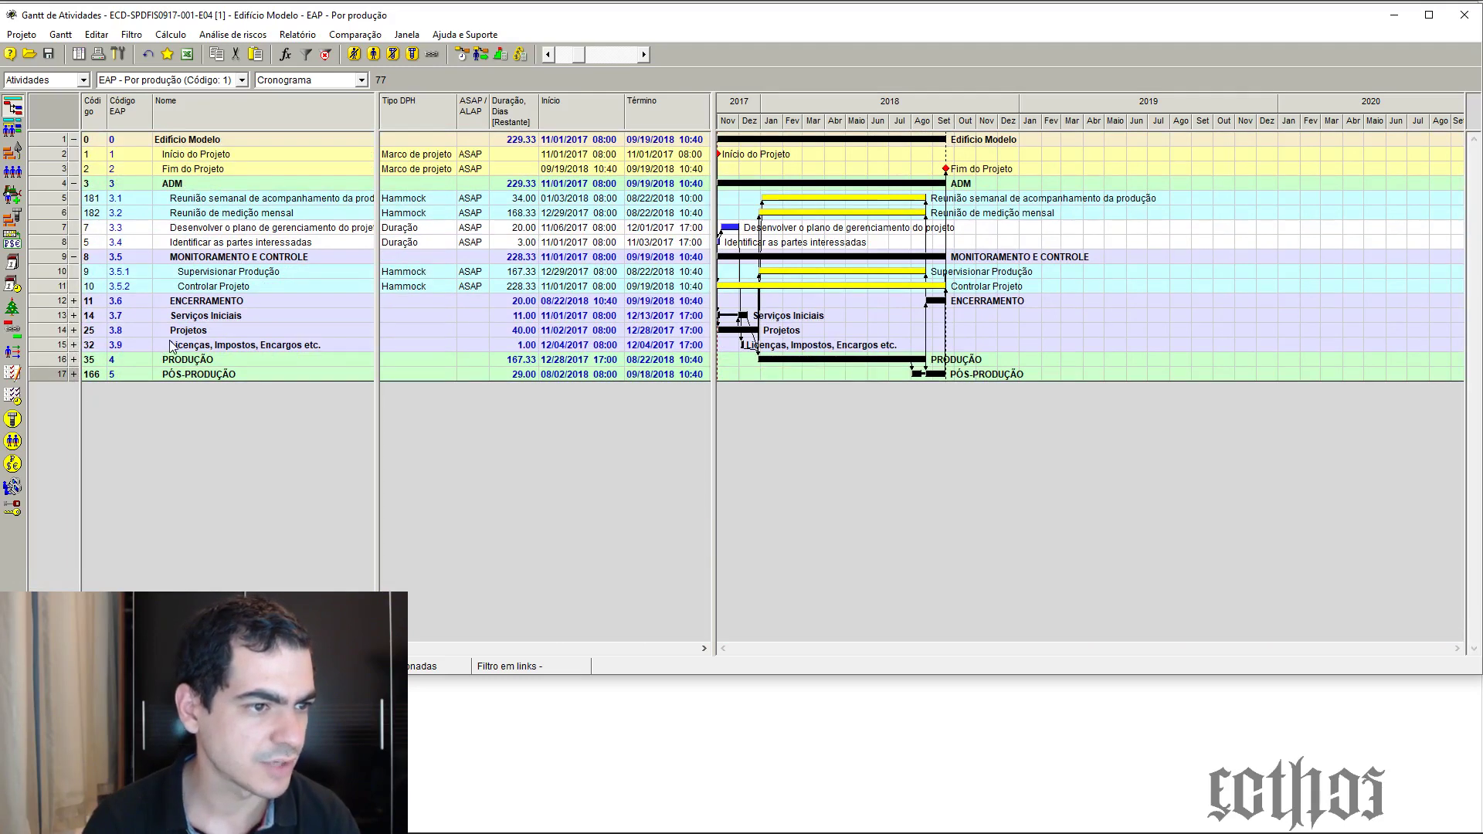
{"action": "left_click", "coordinate": [74, 257]}
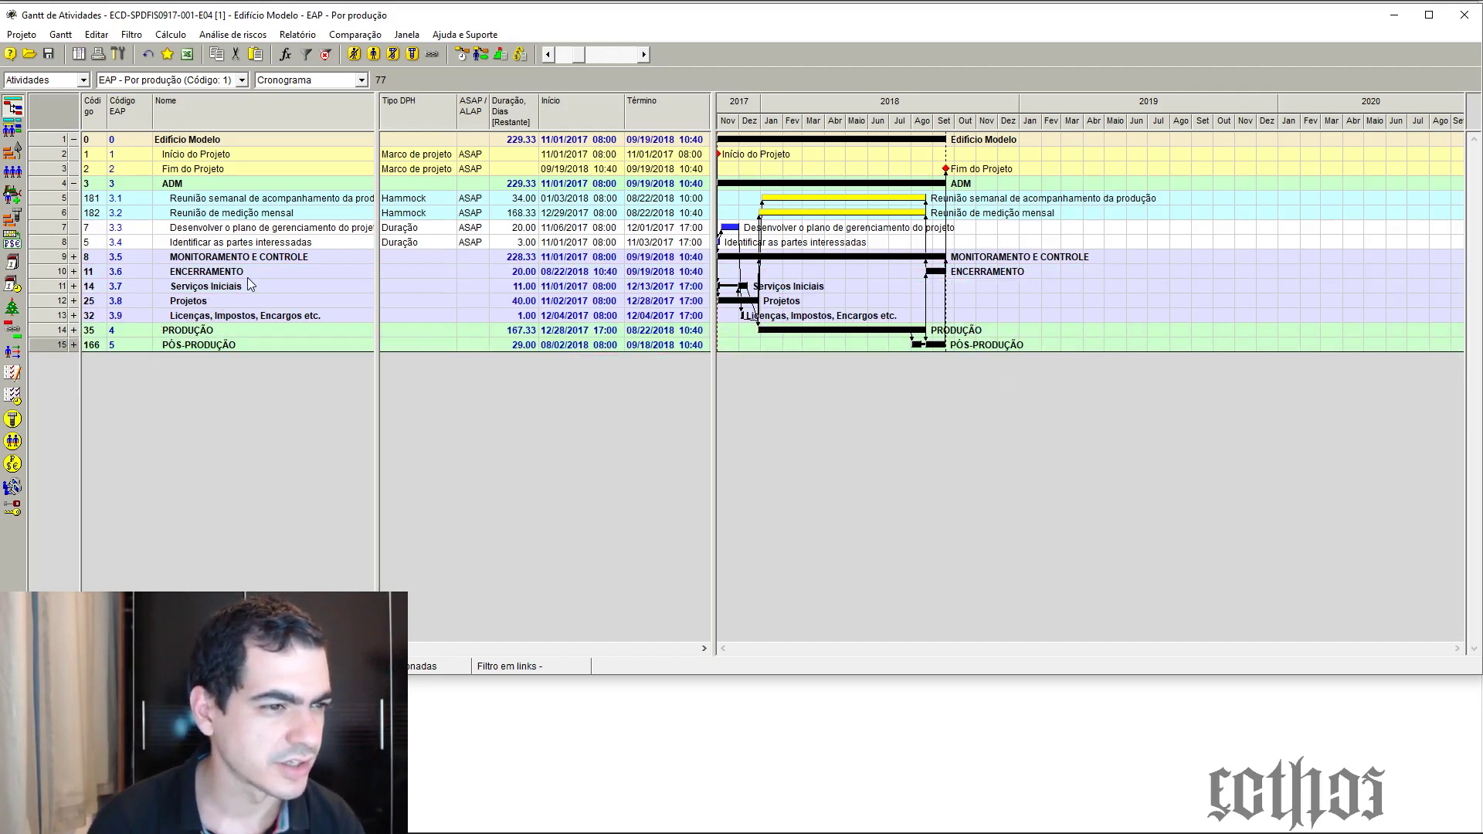
{"action": "left_click", "coordinate": [74, 272]}
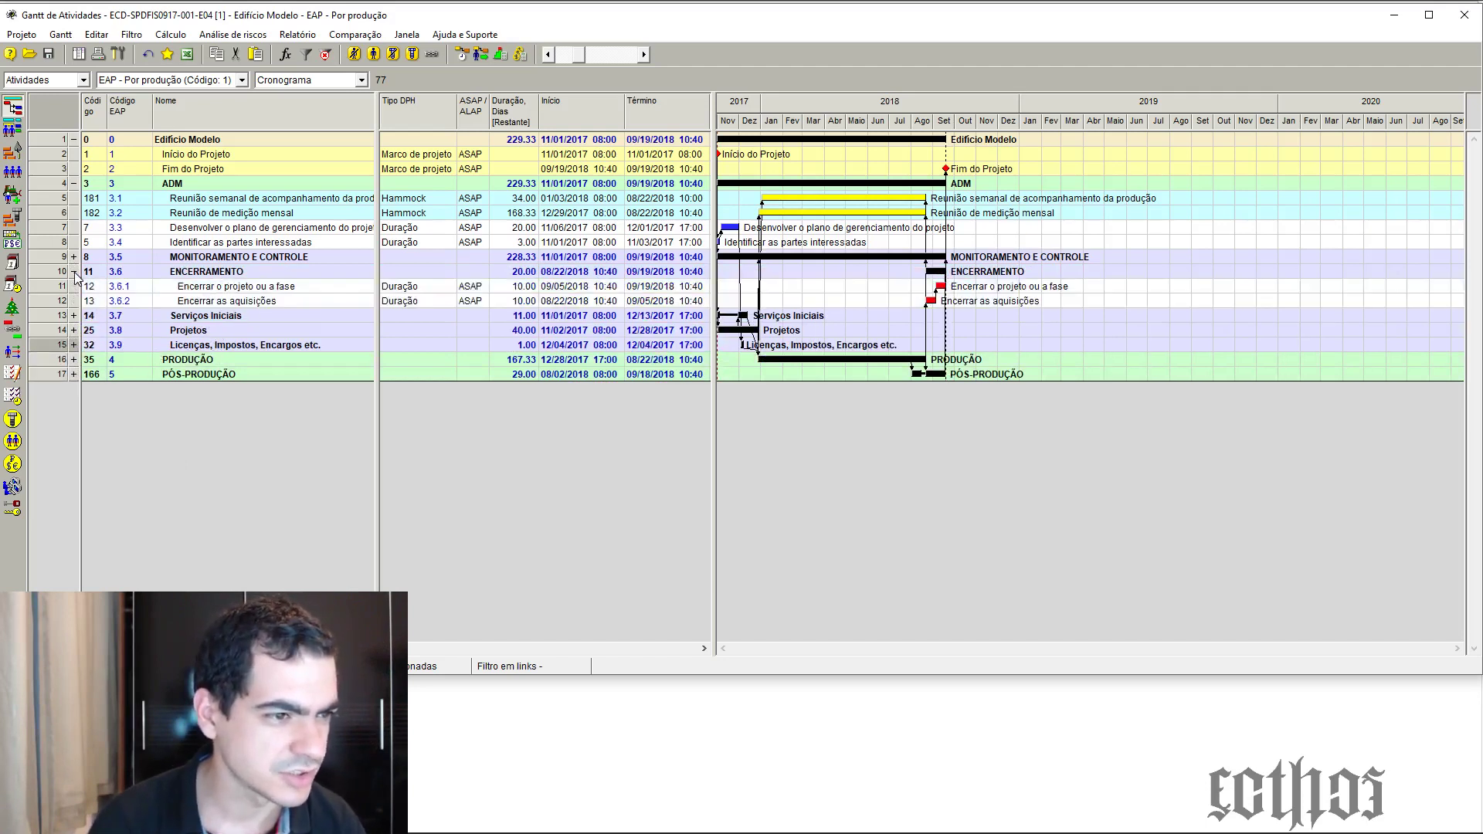
{"action": "left_click", "coordinate": [74, 272]}
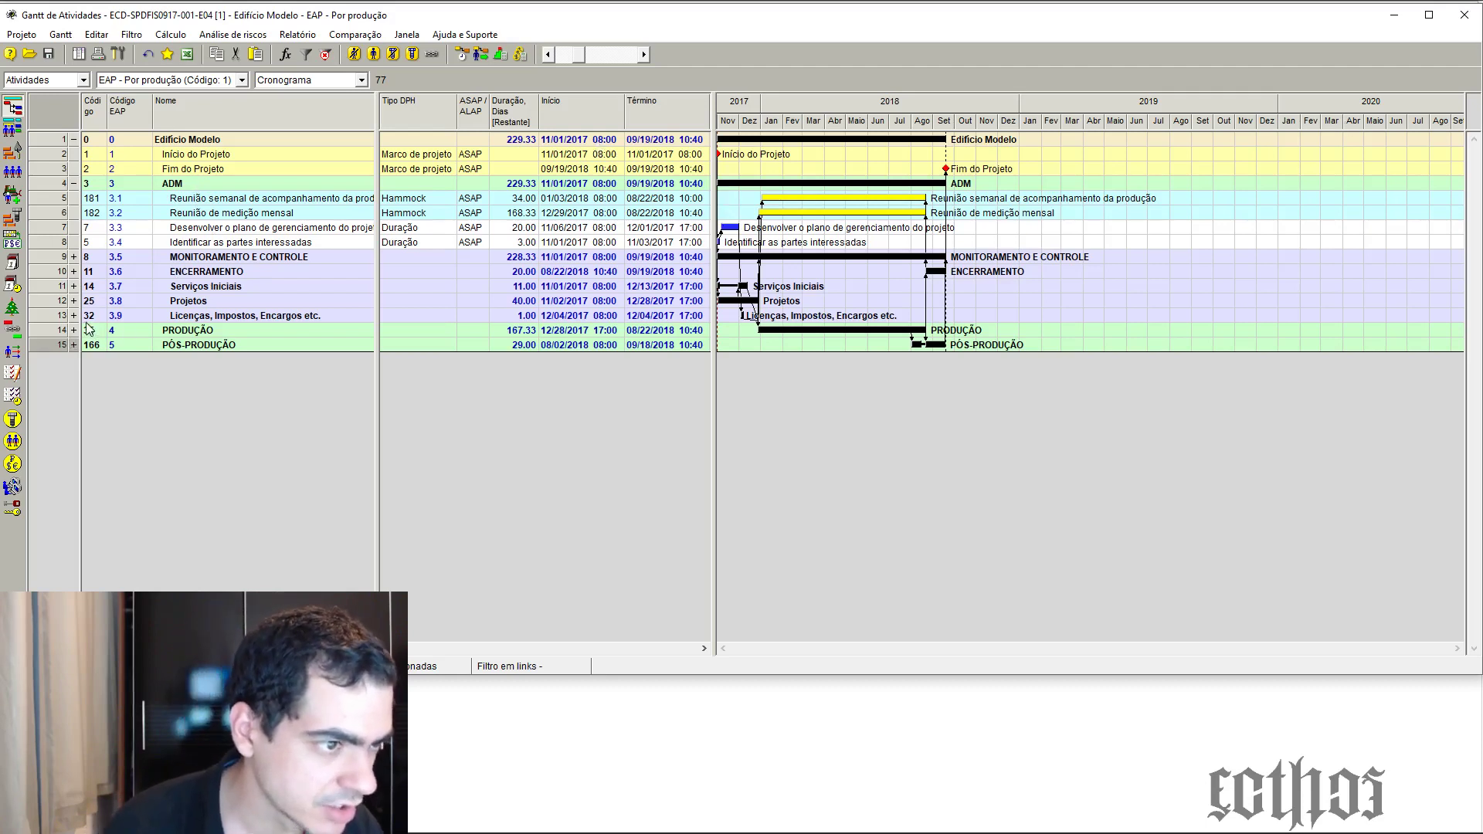
Expand the EAP back to the Atividades level and select the duration of Assembléia de entrega do imóvel near the schedule's end
{"action": "left_click", "coordinate": [46, 81]}
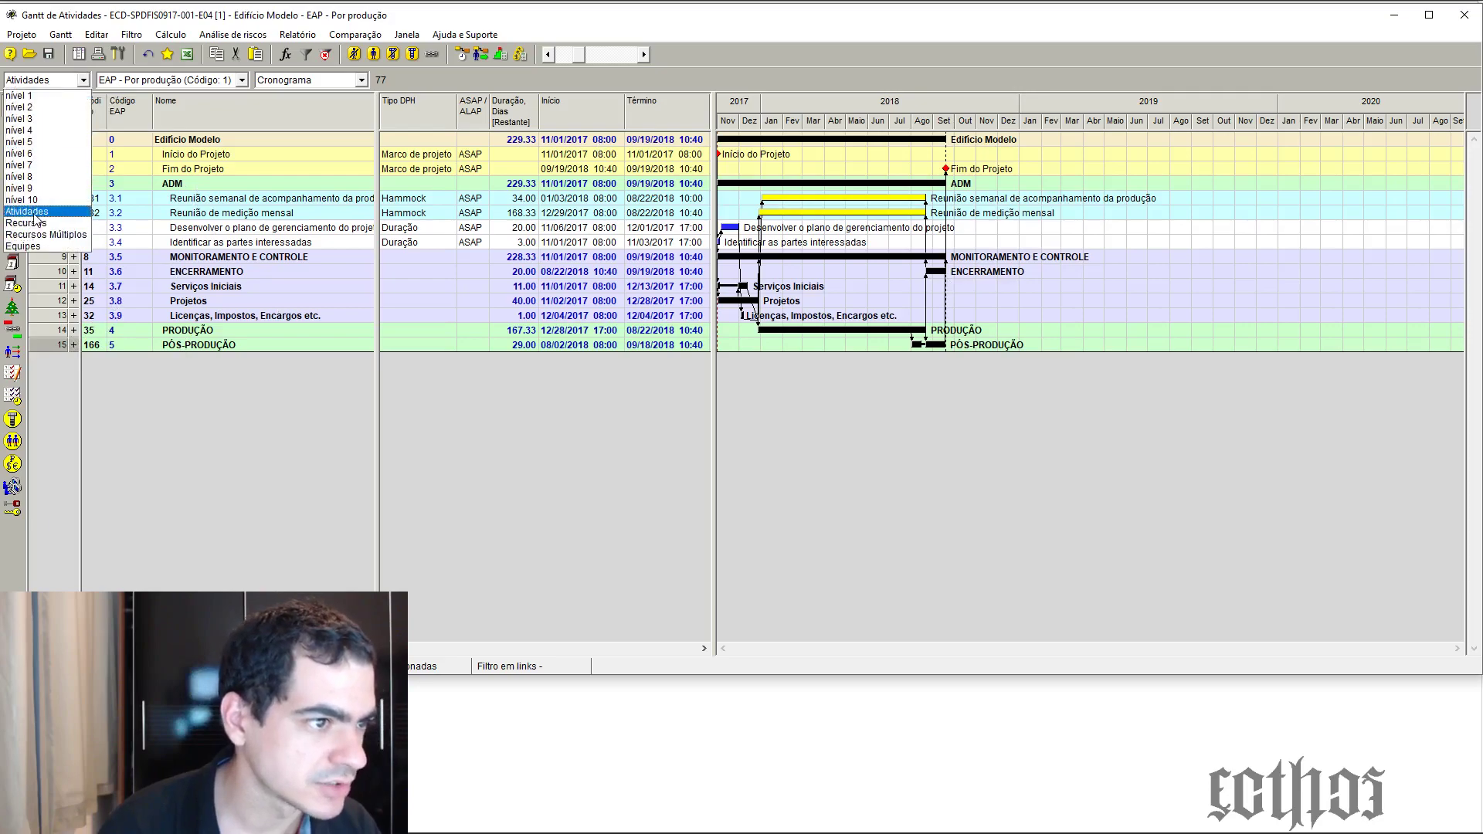
{"action": "left_click", "coordinate": [39, 232]}
{"action": "scroll", "coordinate": [946, 434], "scroll_direction": "down", "scroll_amount": 20}
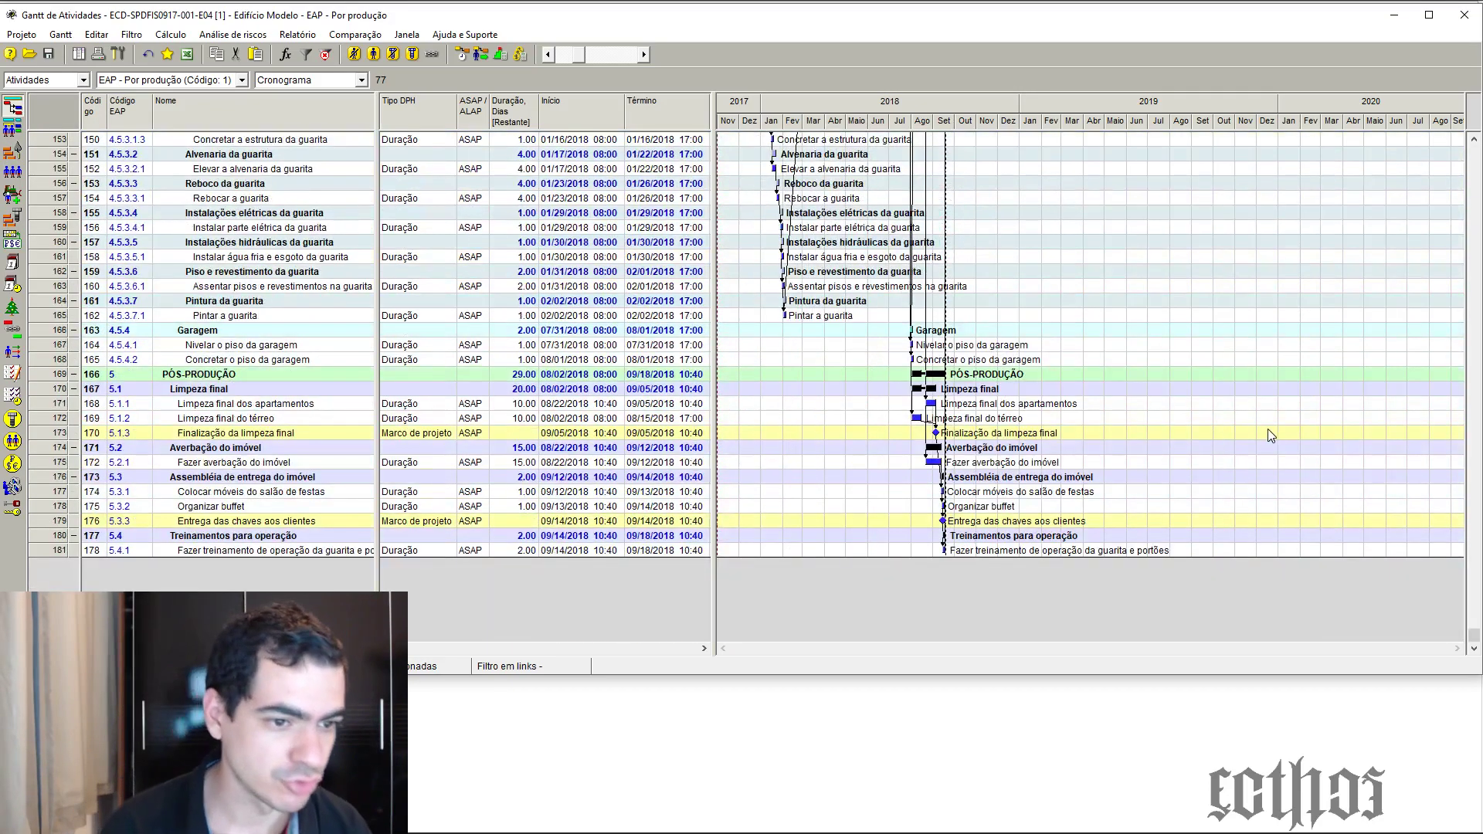
{"action": "left_click", "coordinate": [533, 476]}
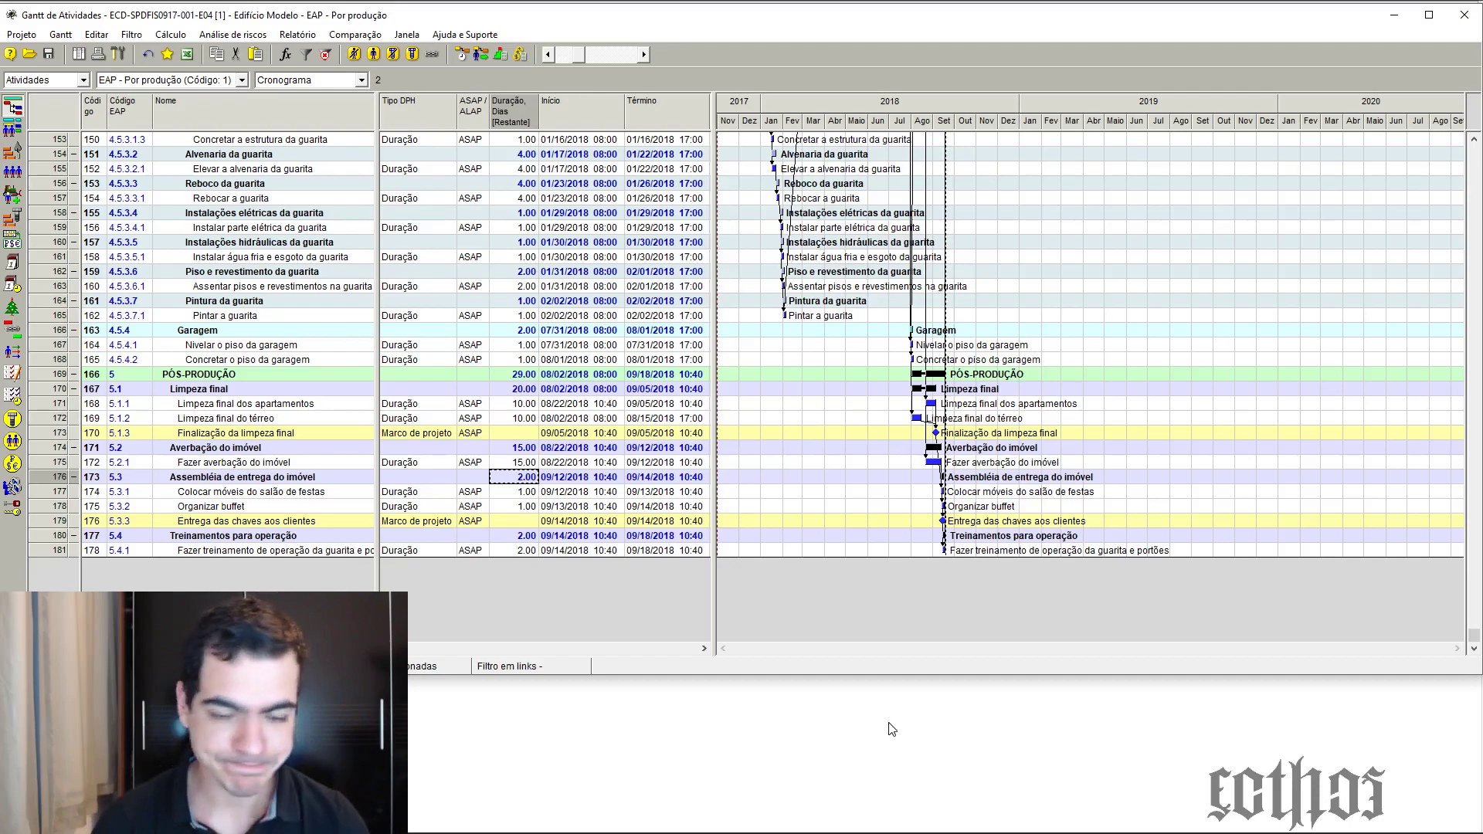
Inspect the properties of the predecessor link from Fazer armação da laje do 4º pvto to Concretar laje do 4º pvto, then close them
{"action": "scroll", "coordinate": [1100, 374], "scroll_direction": "up", "scroll_amount": 20}
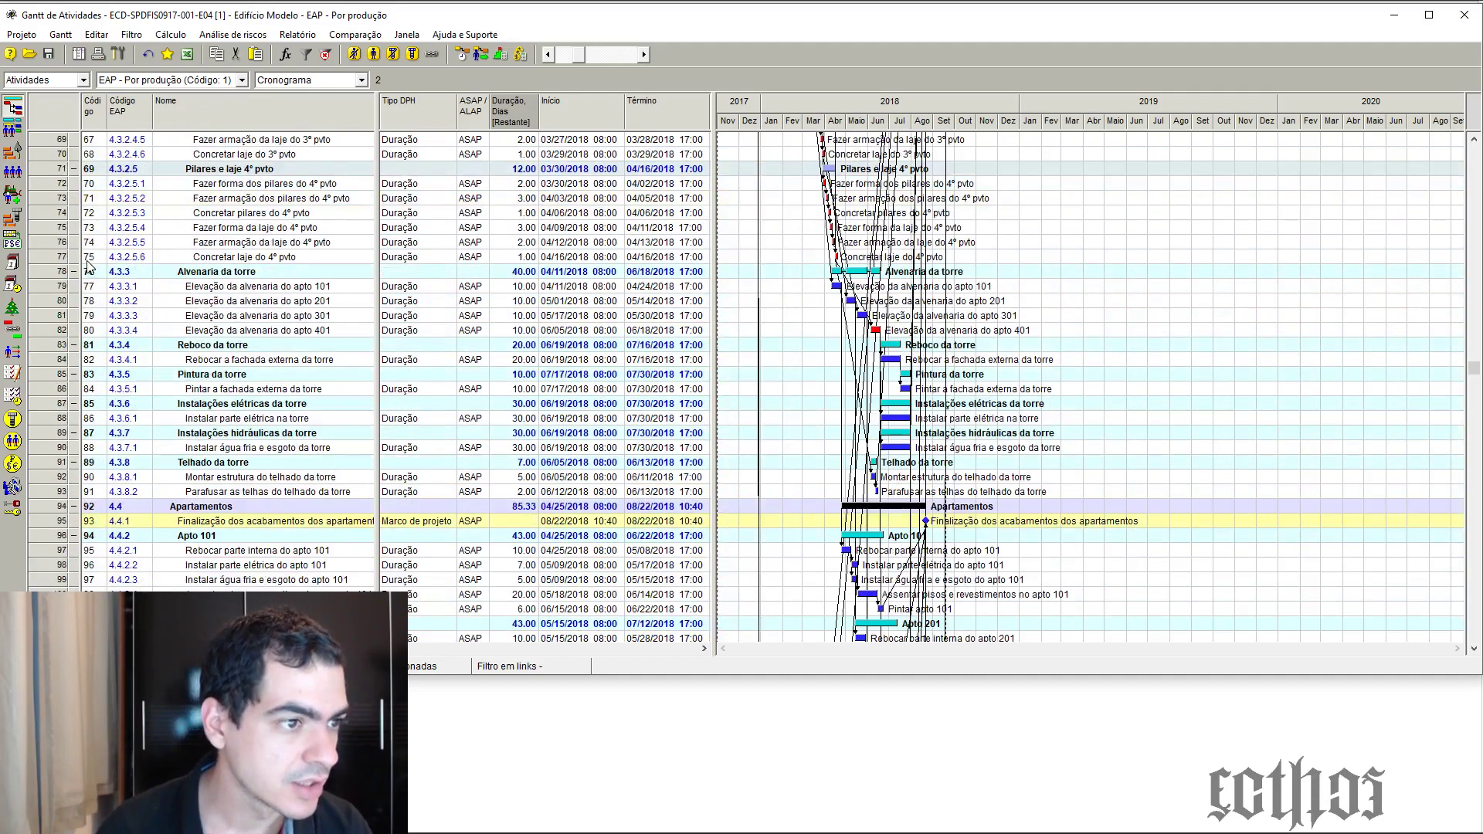
{"action": "double_click", "coordinate": [51, 257]}
{"action": "left_click_drag", "start_coordinate": [581, 276], "coordinate": [1064, 151]}
{"action": "left_click", "coordinate": [980, 201]}
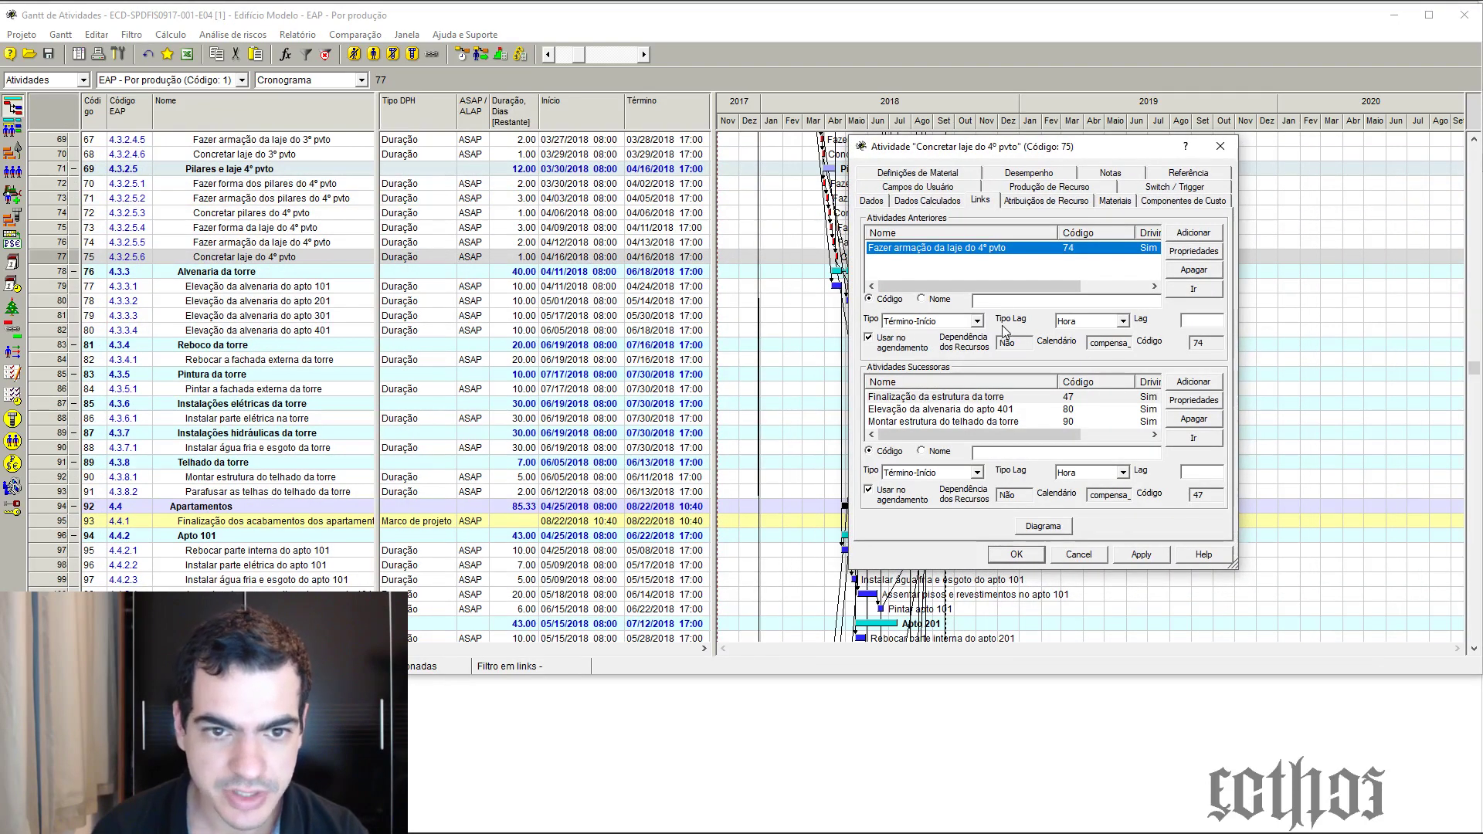
{"action": "left_click", "coordinate": [1182, 252]}
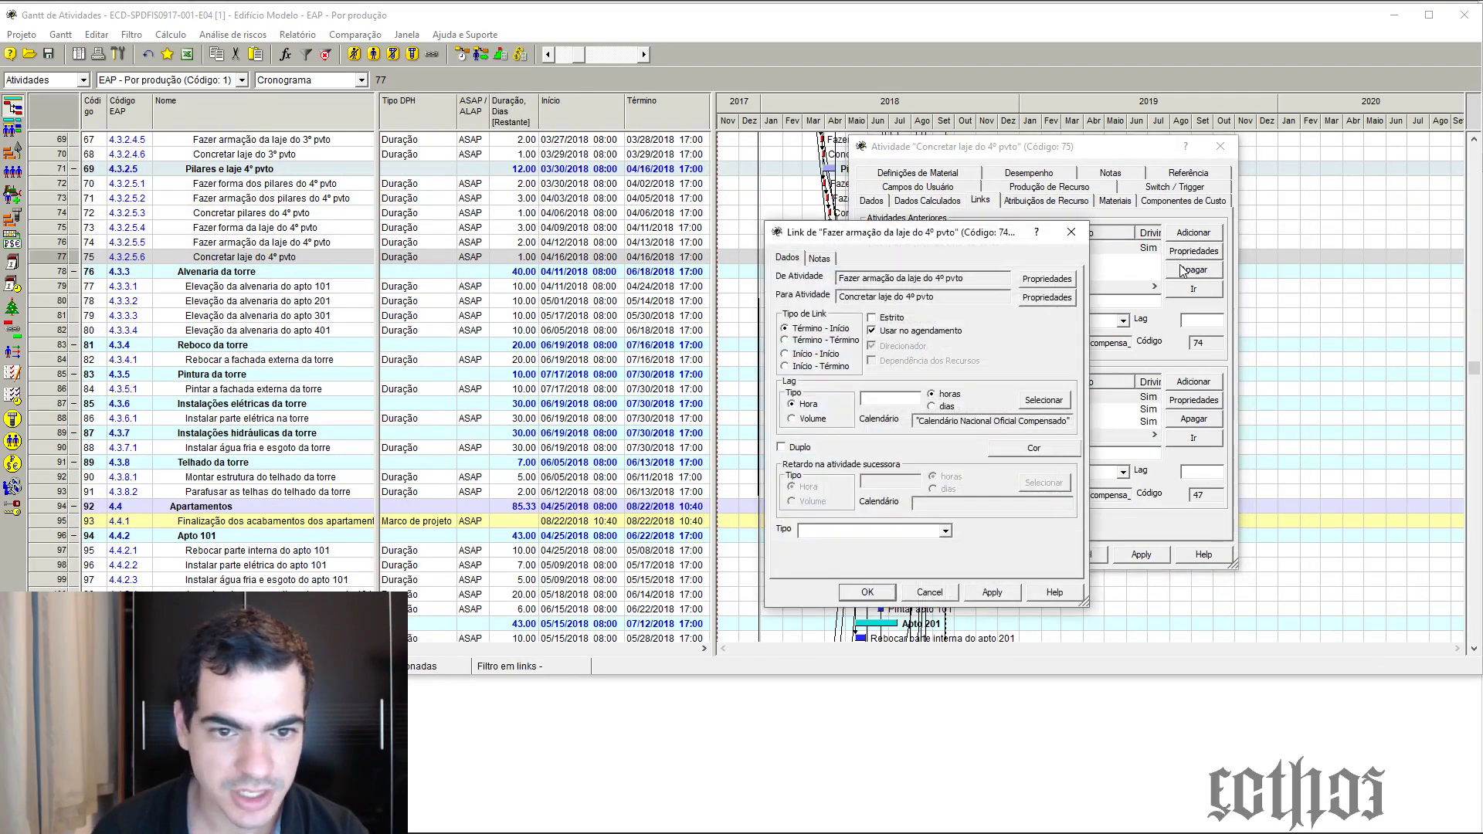
{"action": "left_click_drag", "start_coordinate": [919, 233], "coordinate": [1003, 223]}
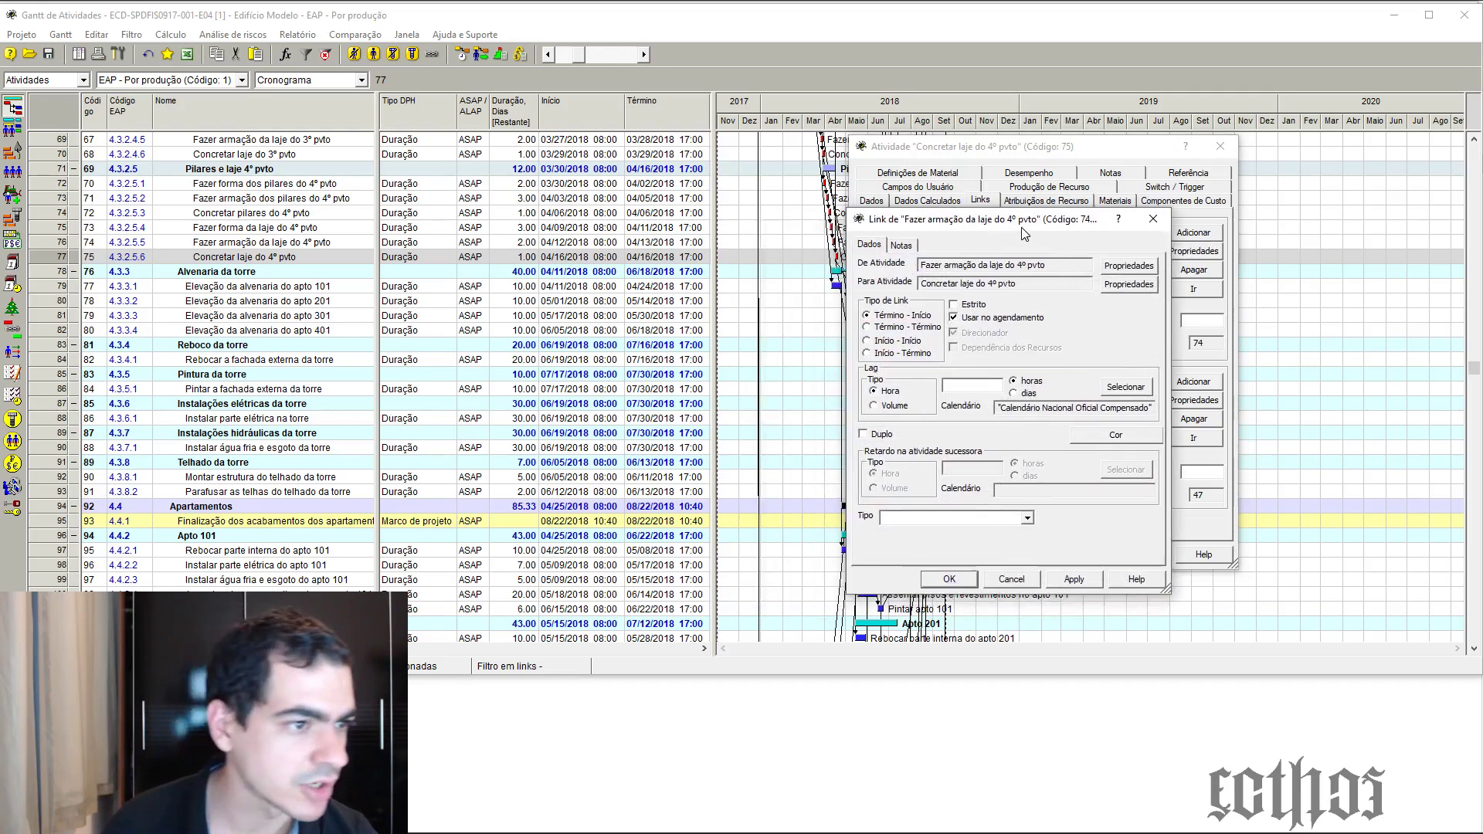
{"action": "left_click_drag", "start_coordinate": [1023, 228], "coordinate": [717, 317]}
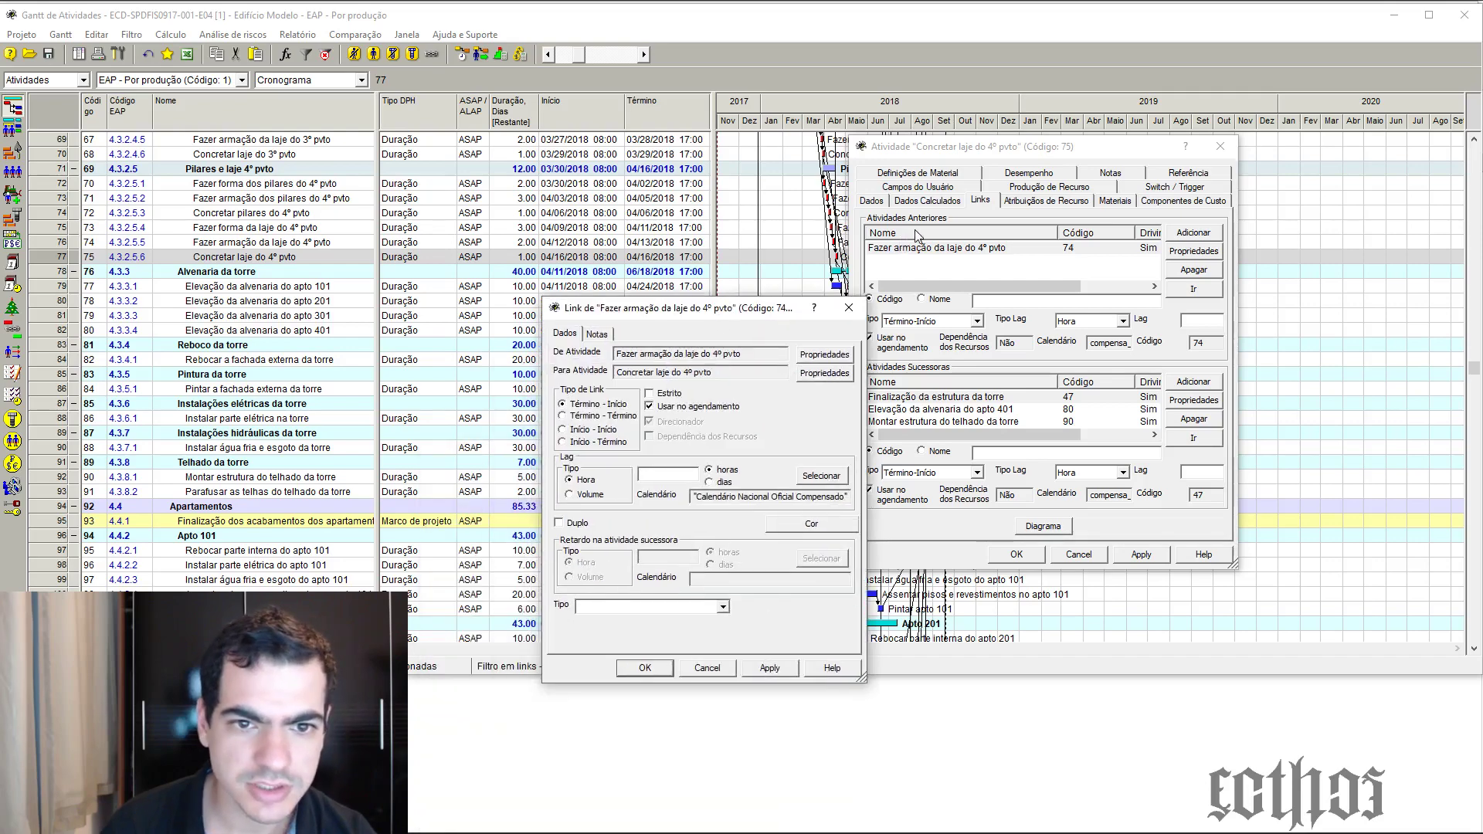
{"action": "left_click", "coordinate": [848, 307]}
{"action": "left_click", "coordinate": [1220, 146]}
Inspect the lag and calendar of the link from Concretar laje do 4º pvto to Elevação da alvenaria do apto 401, then close its properties
{"action": "scroll", "coordinate": [1004, 424], "scroll_direction": "down", "scroll_amount": 12}
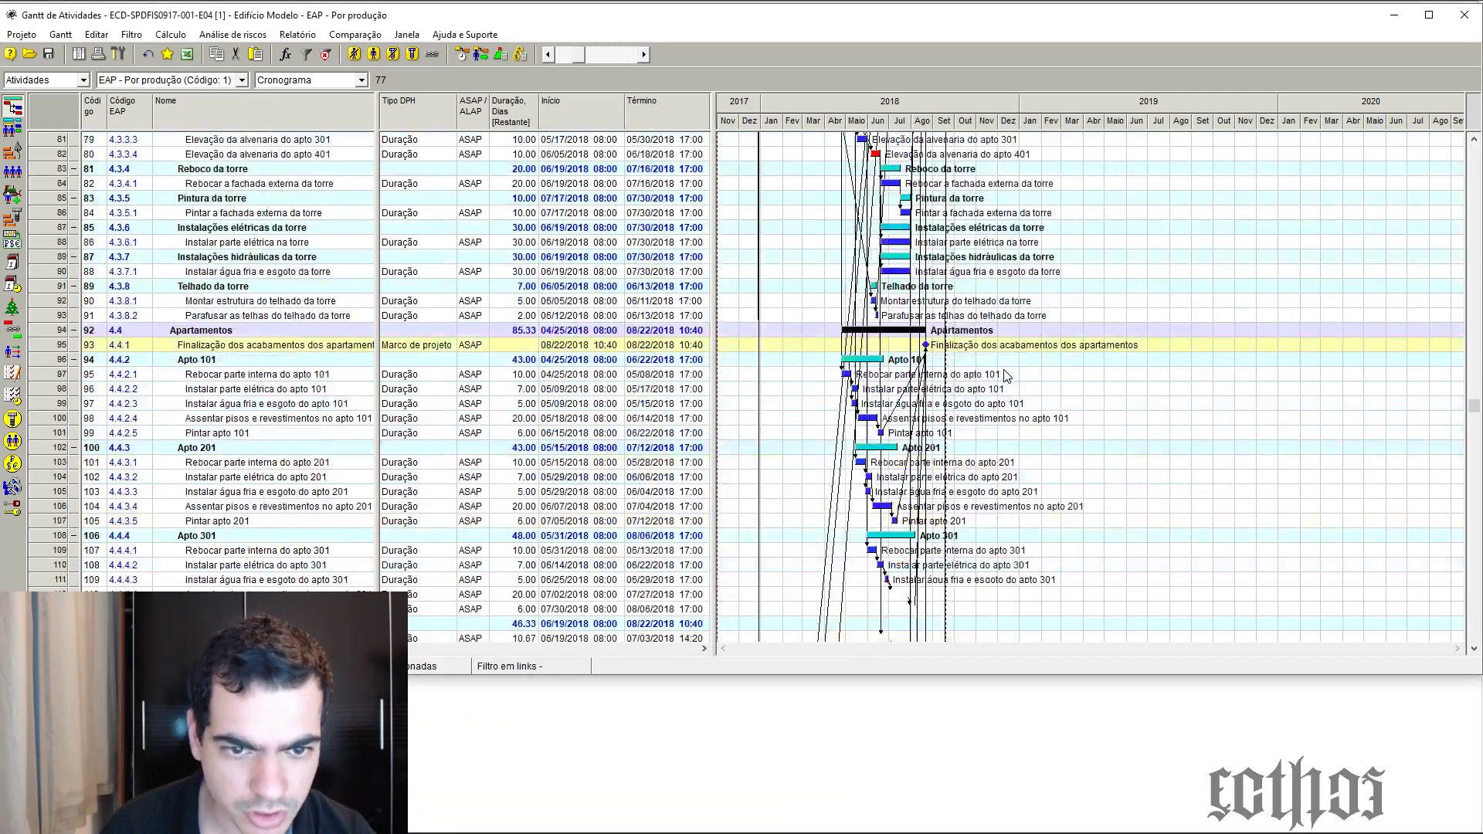
{"action": "scroll", "coordinate": [966, 378], "scroll_direction": "up", "scroll_amount": 15}
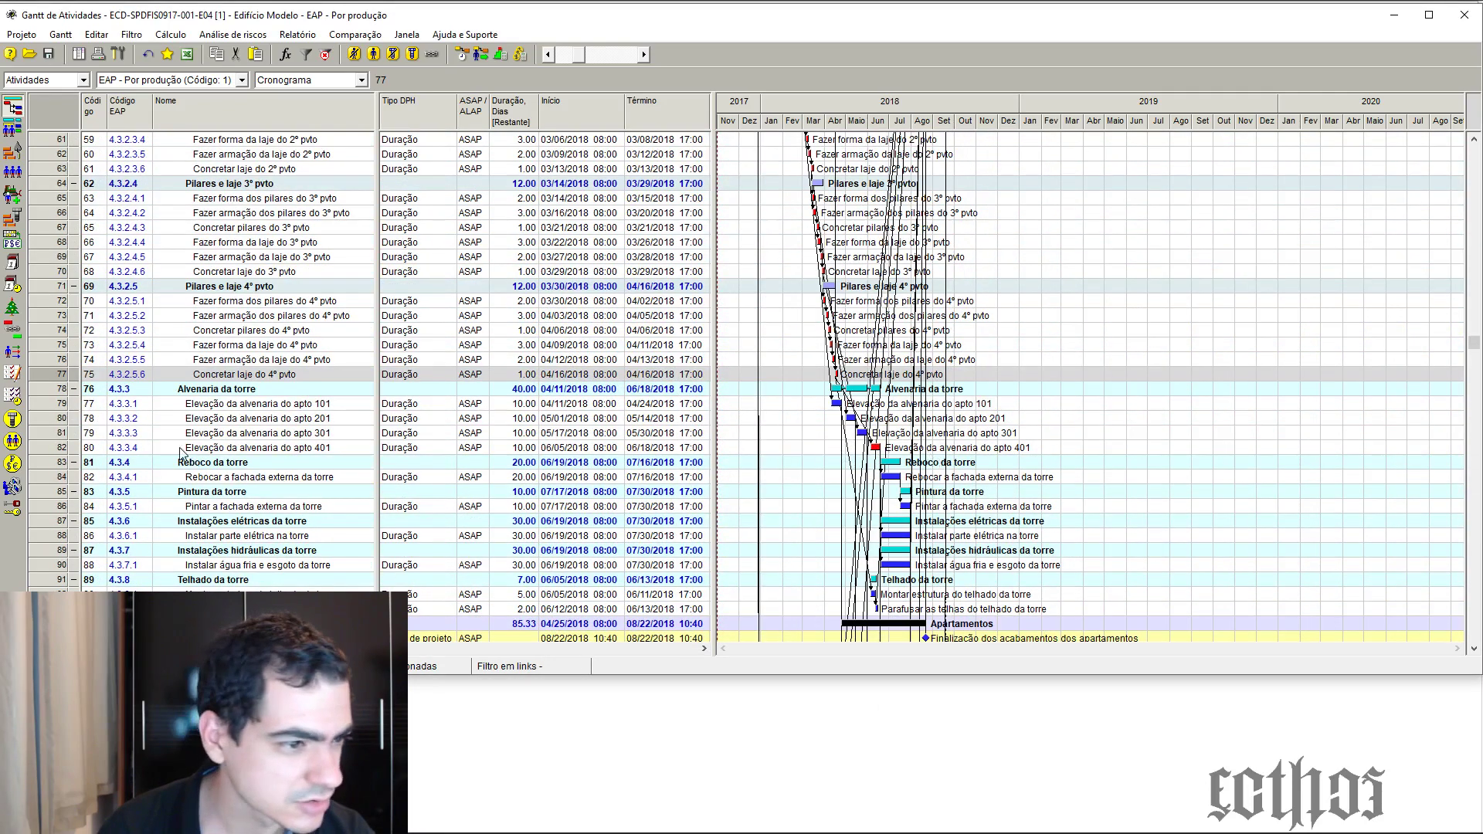
{"action": "double_click", "coordinate": [46, 453]}
{"action": "left_click", "coordinate": [981, 201]}
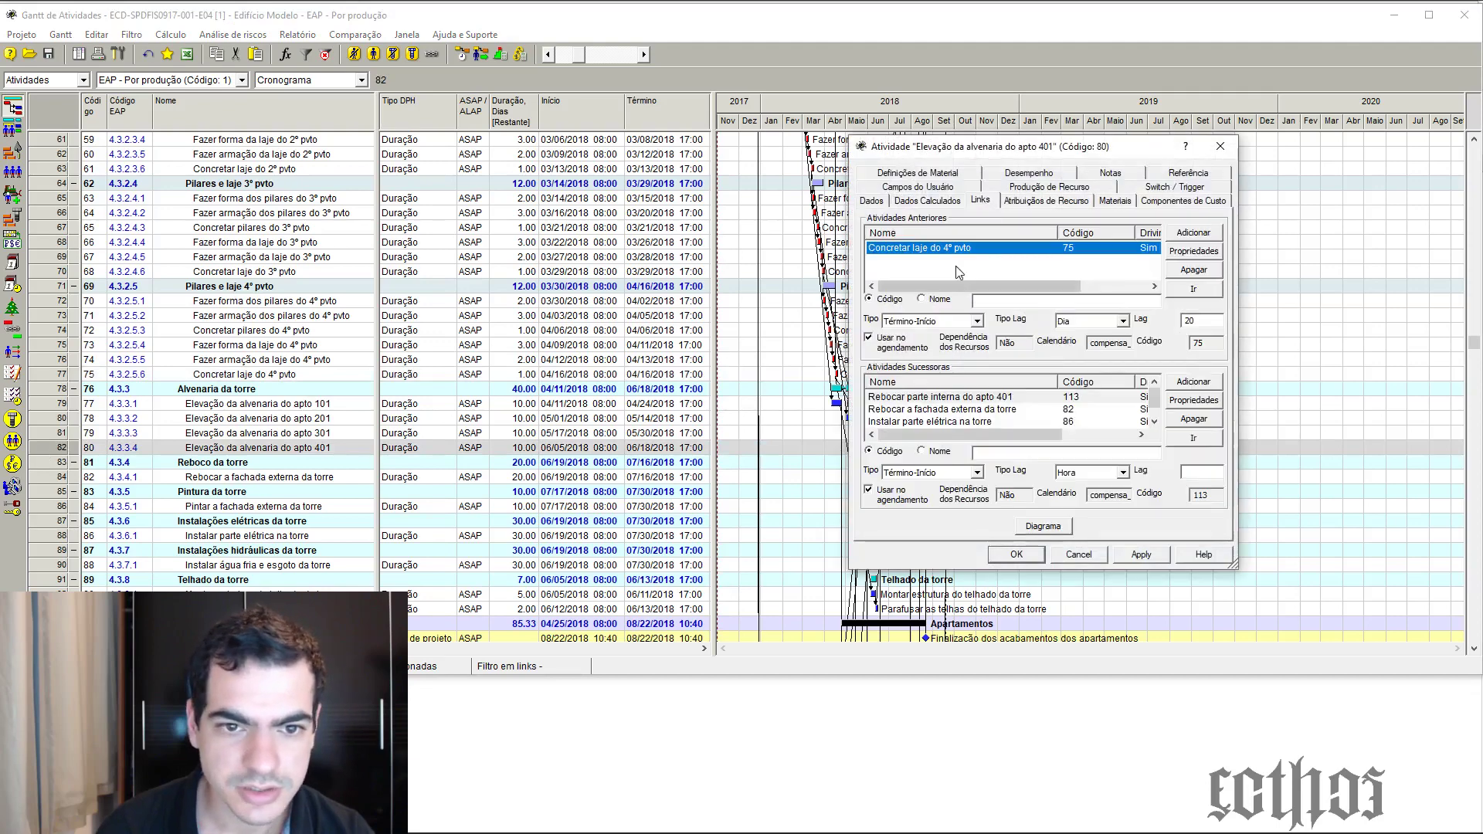
{"action": "left_click", "coordinate": [1194, 252]}
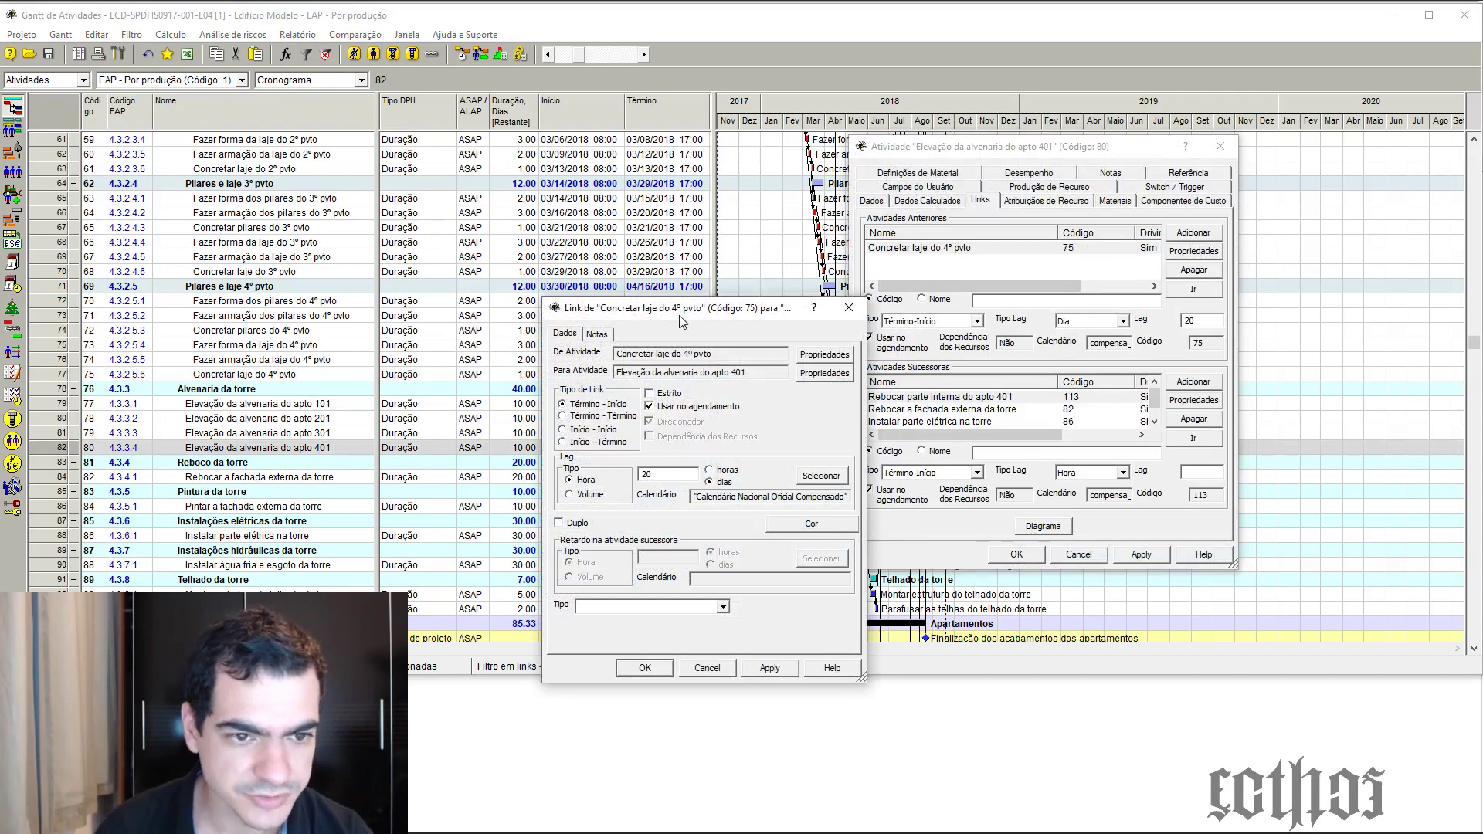
{"action": "left_click_drag", "start_coordinate": [680, 318], "coordinate": [816, 223]}
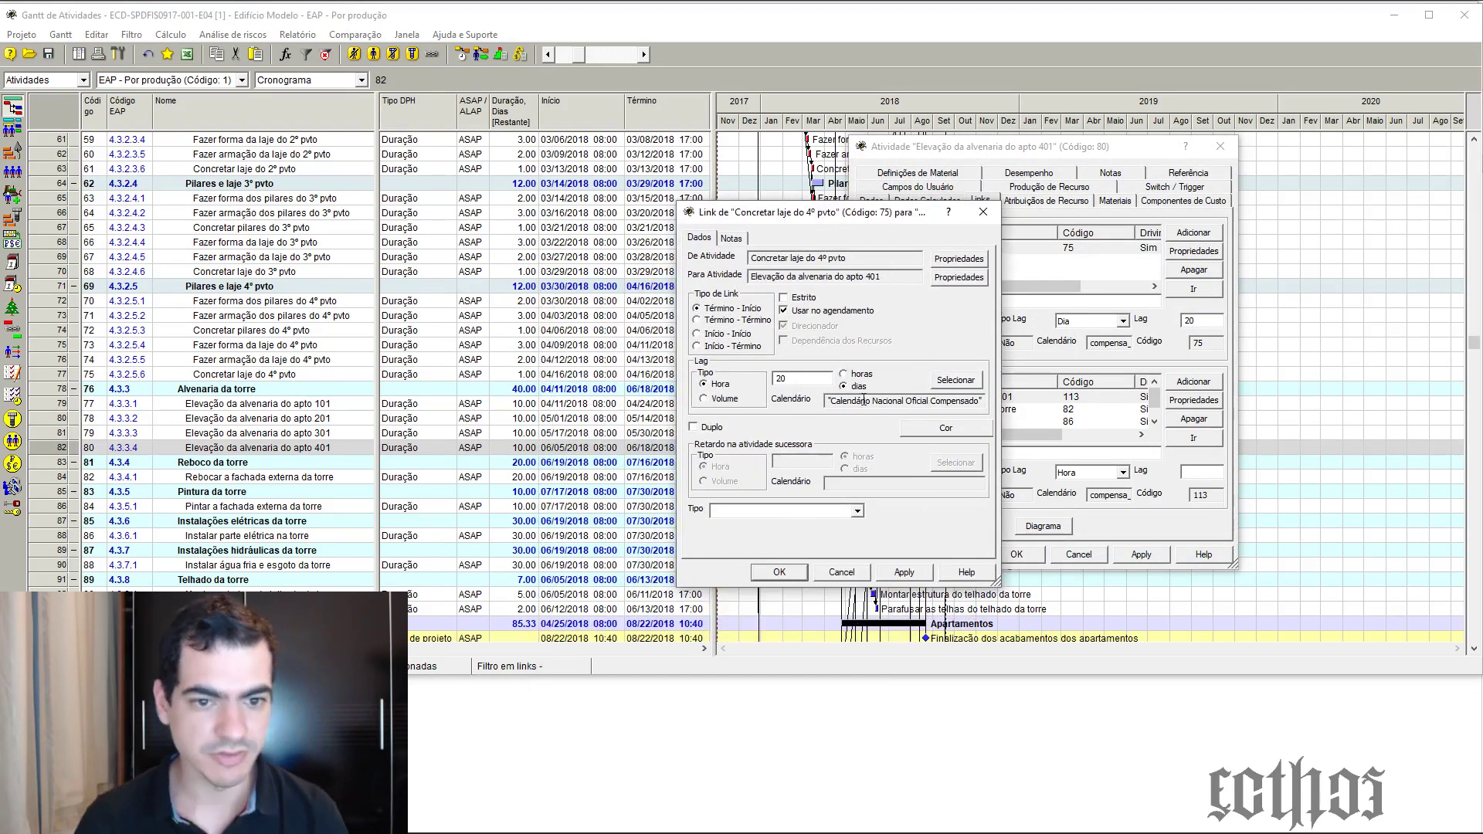
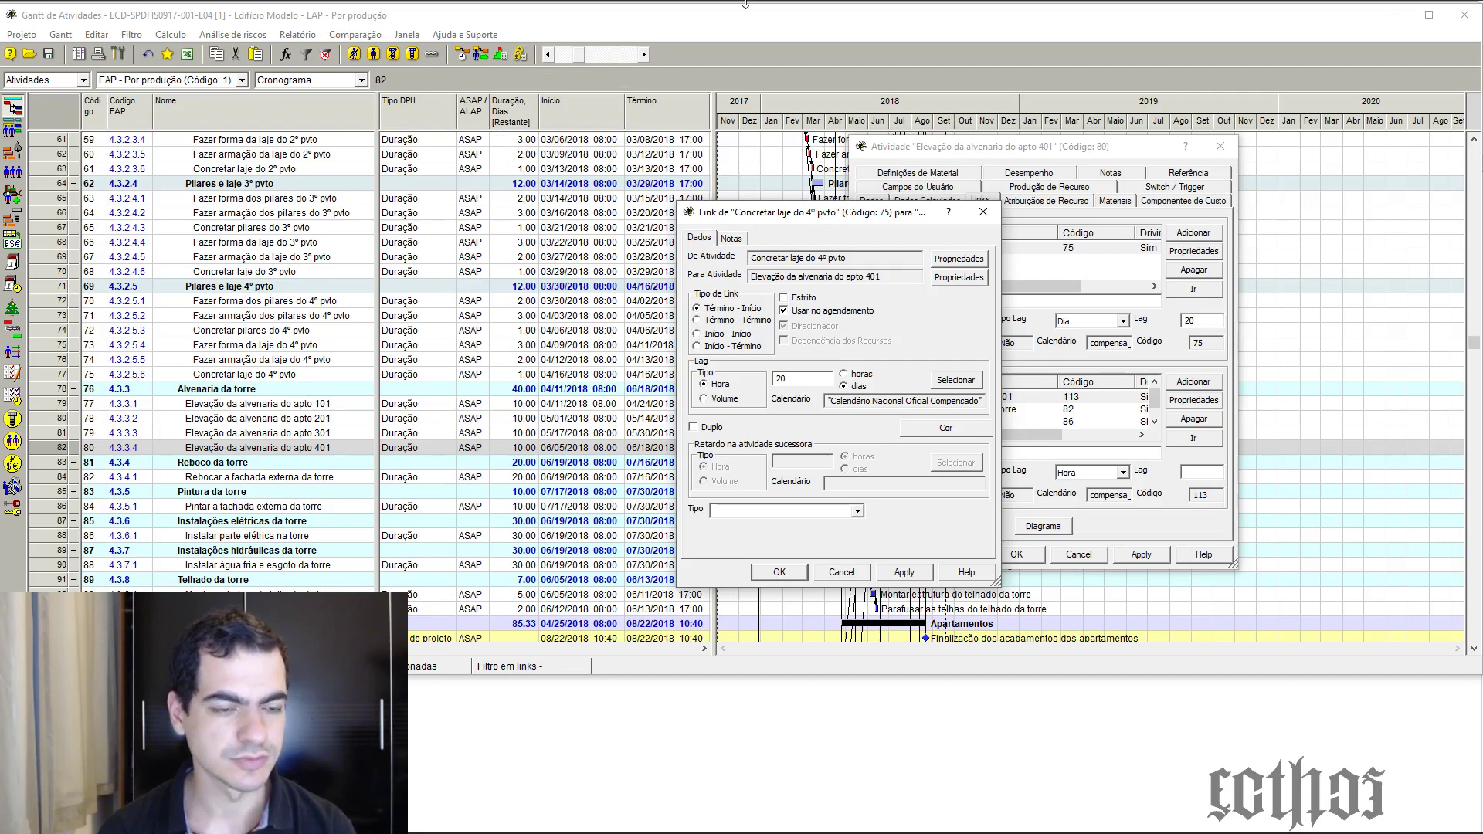
{"action": "left_click_drag", "start_coordinate": [851, 217], "coordinate": [724, 193]}
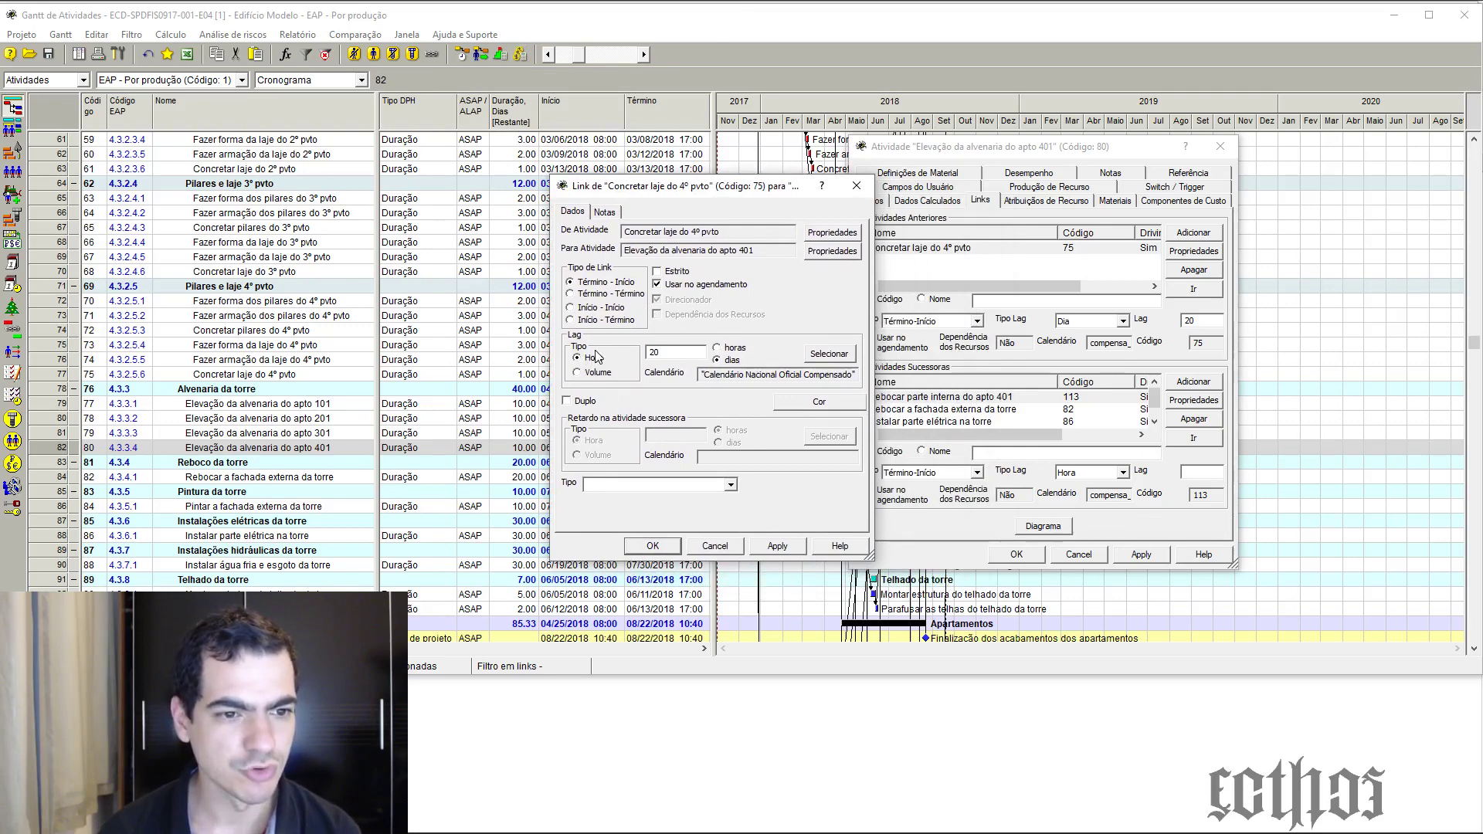
{"action": "left_click", "coordinate": [855, 186]}
{"action": "left_click", "coordinate": [1221, 146]}
Examine the DPH types of all activities from Edifício Modelo's project milestones down to Treinamentos para operação
{"action": "left_click", "coordinate": [416, 245]}
{"action": "scroll", "coordinate": [417, 257], "scroll_direction": "up", "scroll_amount": 14}
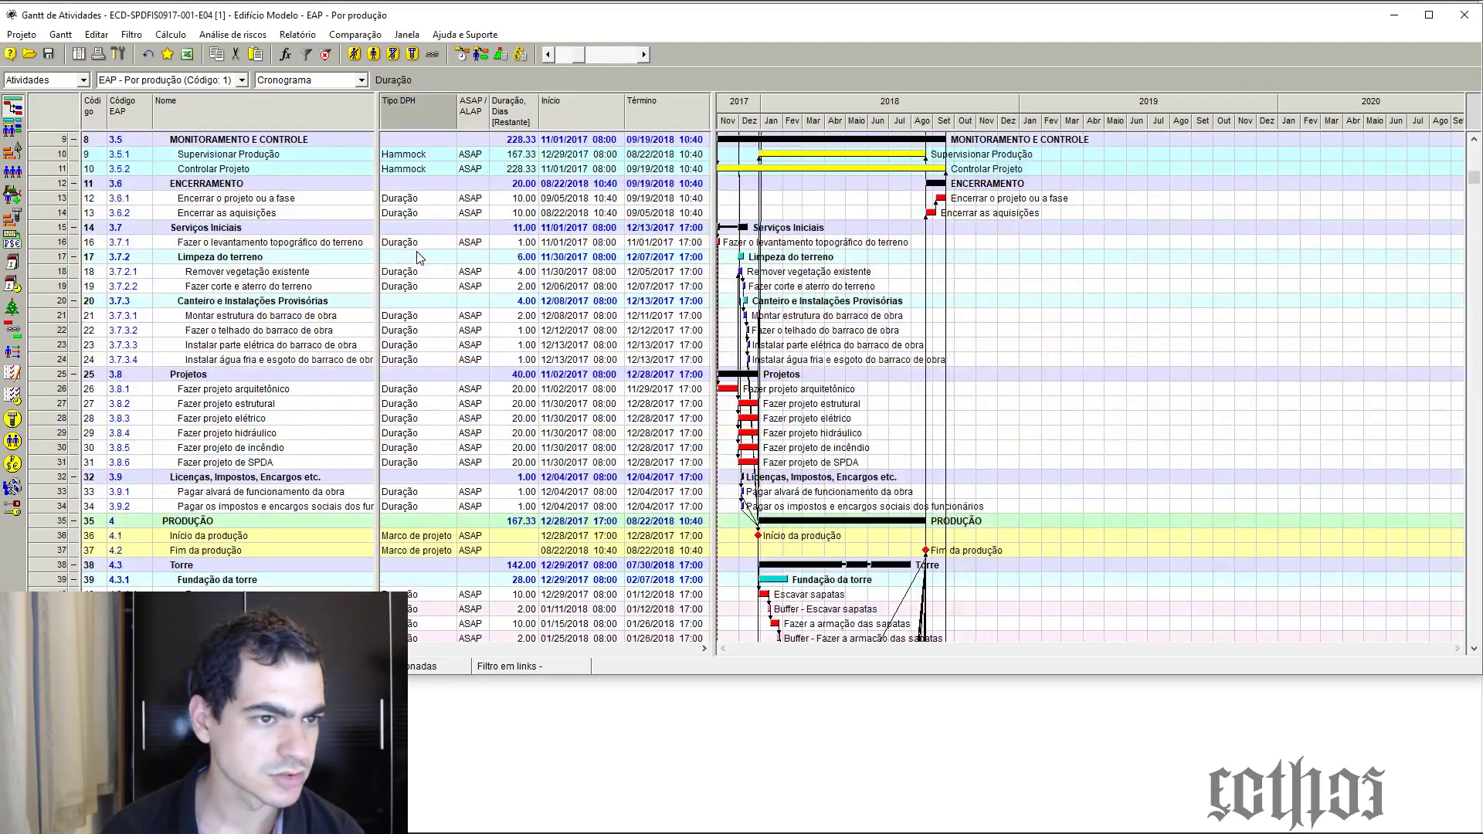
{"action": "scroll", "coordinate": [417, 257], "scroll_direction": "down", "scroll_amount": 3}
{"action": "scroll", "coordinate": [417, 255], "scroll_direction": "up", "scroll_amount": 5}
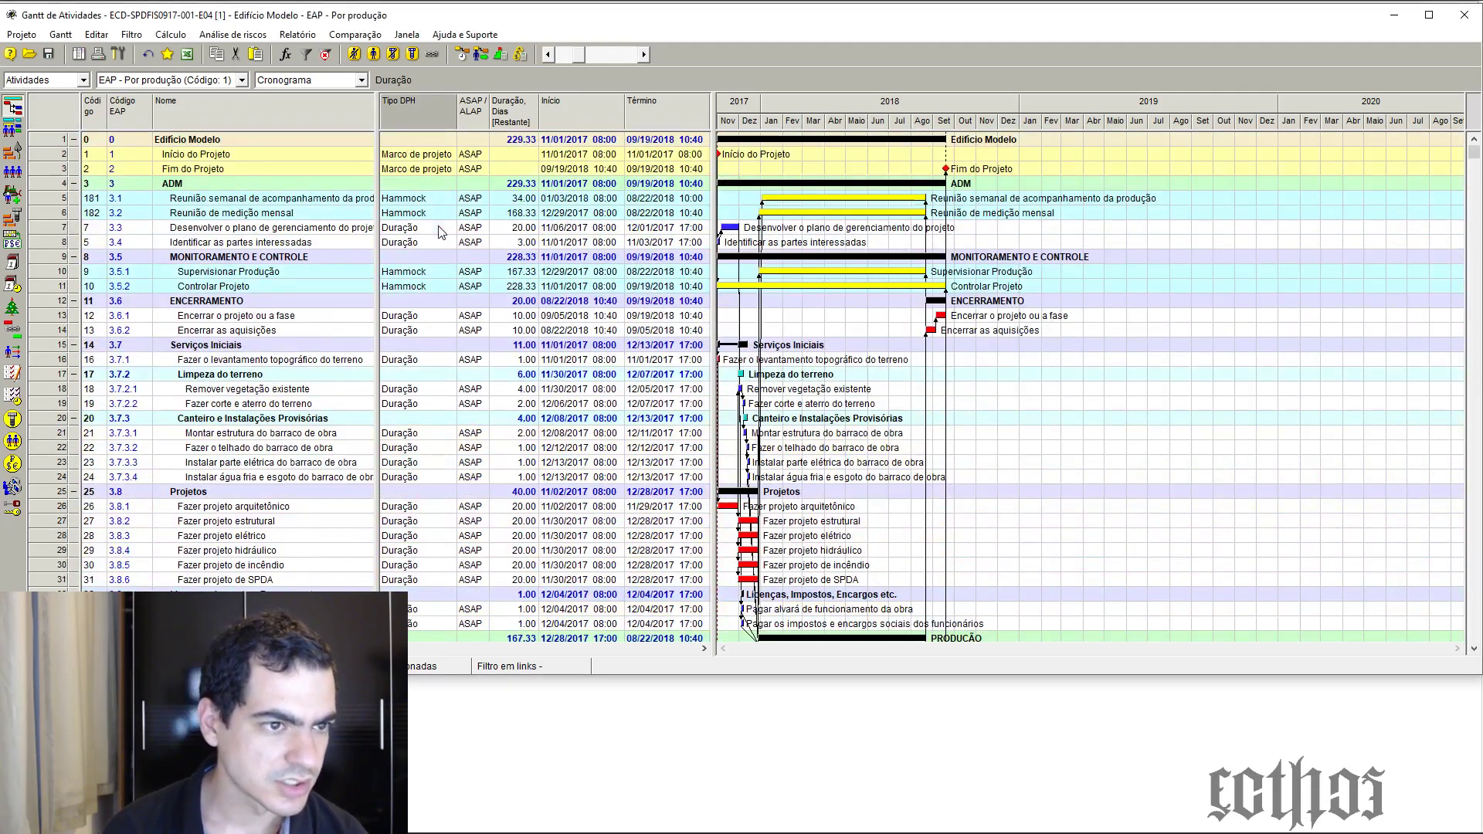
{"action": "scroll", "coordinate": [435, 259], "scroll_direction": "down", "scroll_amount": 5}
{"action": "scroll", "coordinate": [432, 255], "scroll_direction": "down", "scroll_amount": 20}
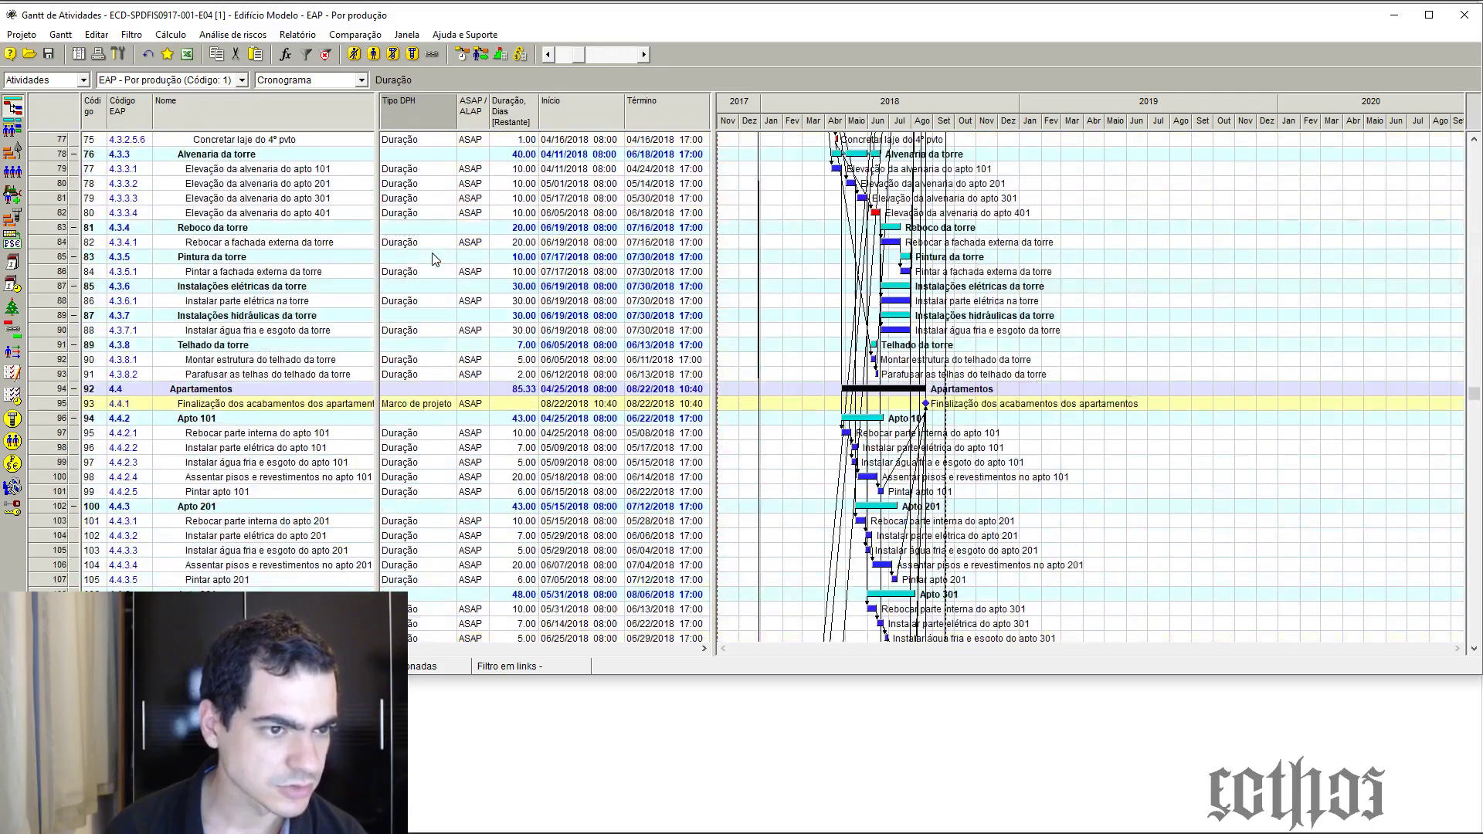
{"action": "scroll", "coordinate": [433, 254], "scroll_direction": "down", "scroll_amount": 12}
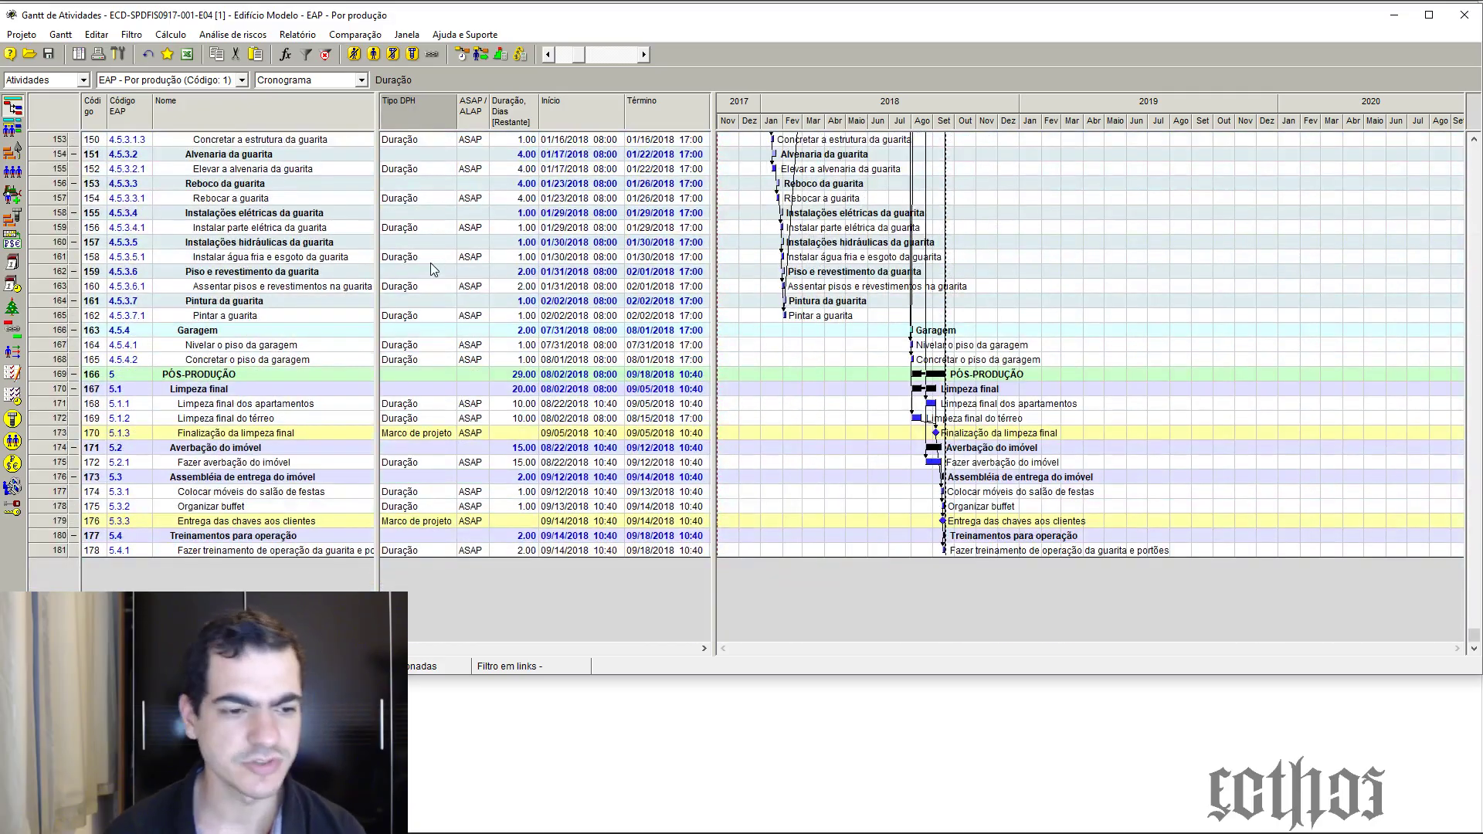
{"action": "scroll", "coordinate": [431, 268], "scroll_direction": "up", "scroll_amount": 20}
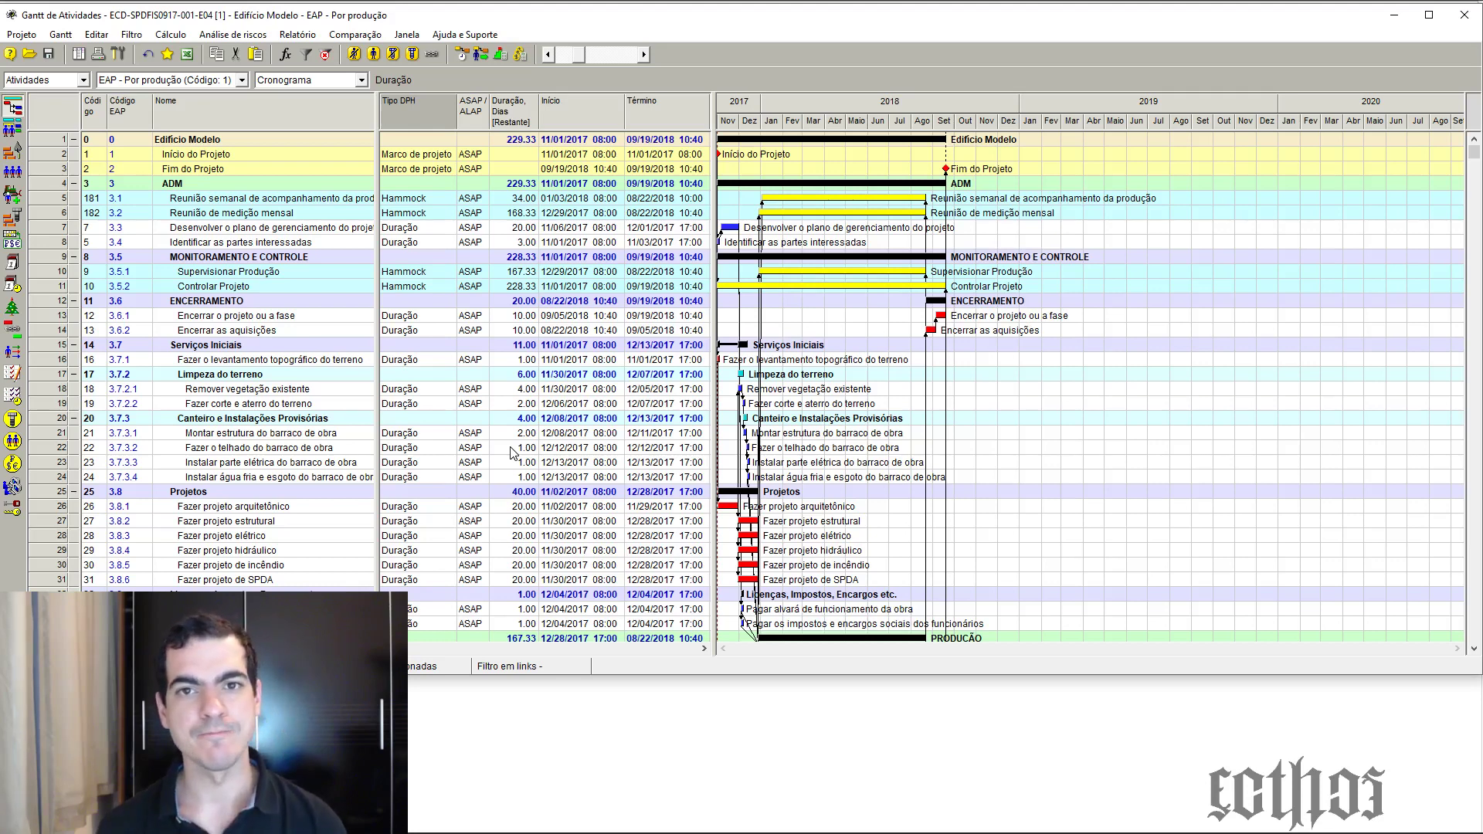
{"action": "left_click", "coordinate": [430, 451]}
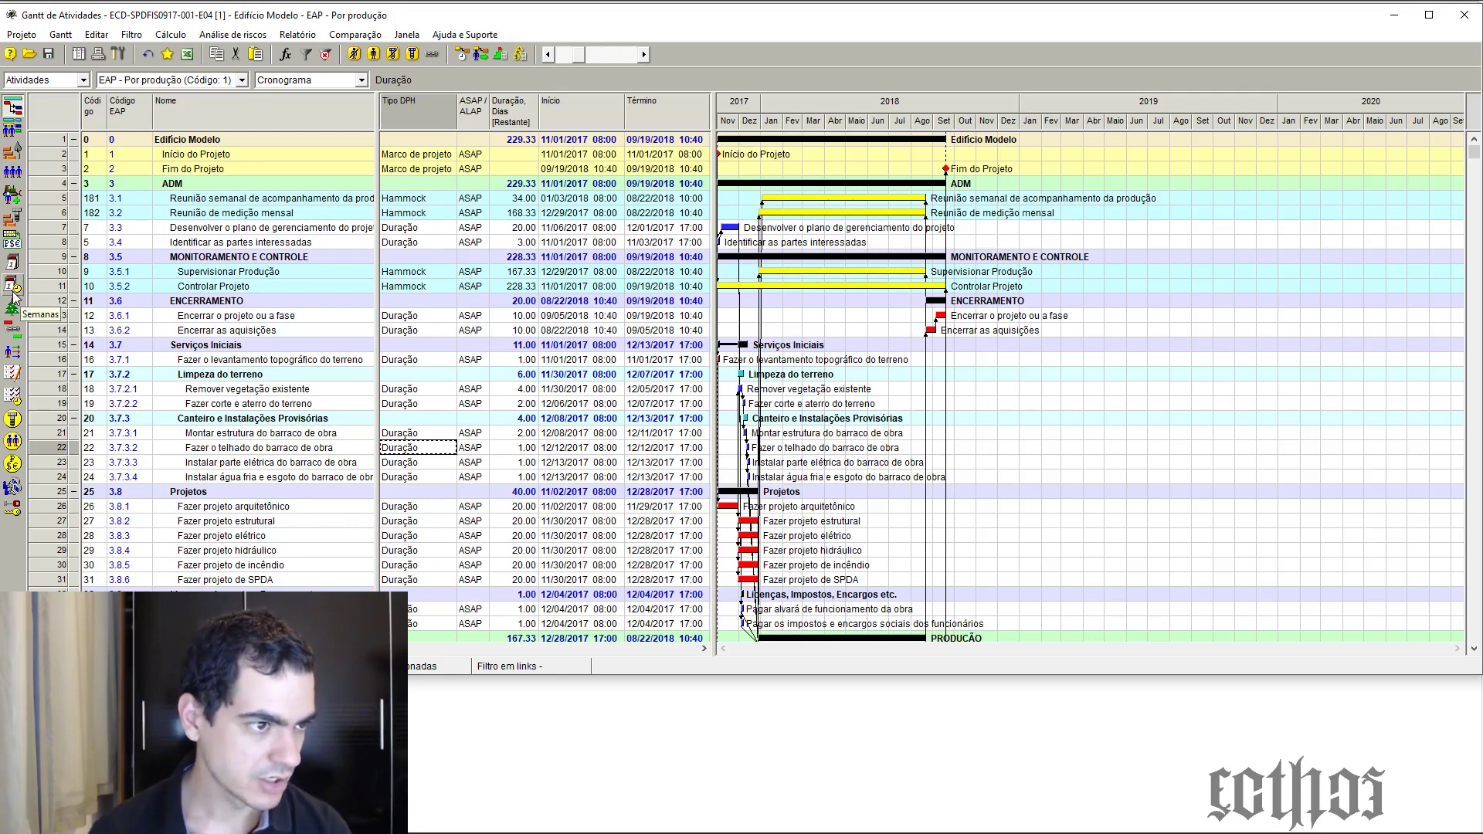
Switch to the browser and read the student's forum comment 3 in Atraso na entrega do E04 about the NORMAL and NACIONAL_OFICIAL calendars
{"action": "left_click_drag", "start_coordinate": [471, 15], "coordinate": [602, 180]}
{"action": "left_click", "coordinate": [363, 27]}
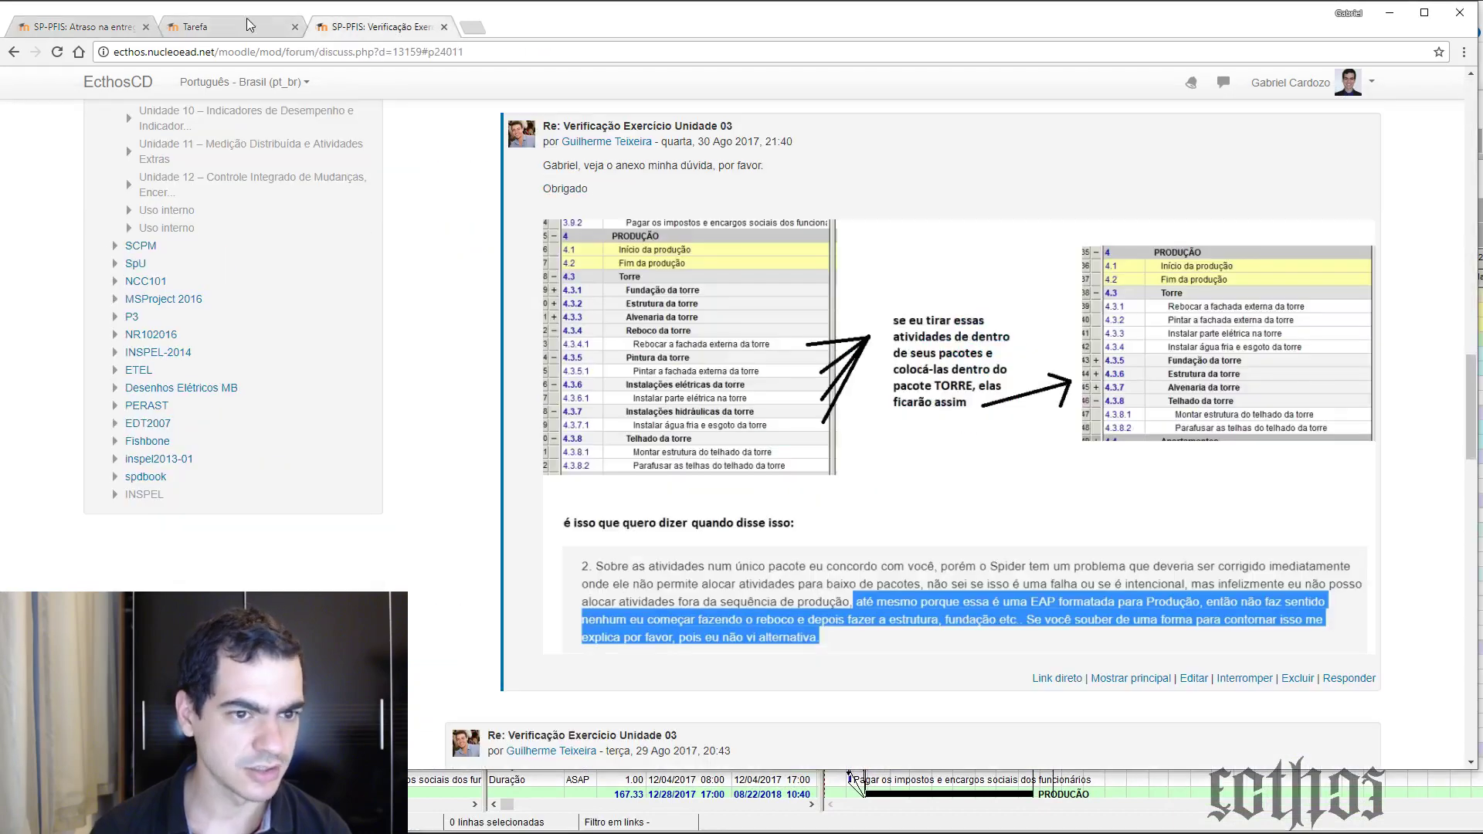
{"action": "left_click", "coordinate": [80, 34]}
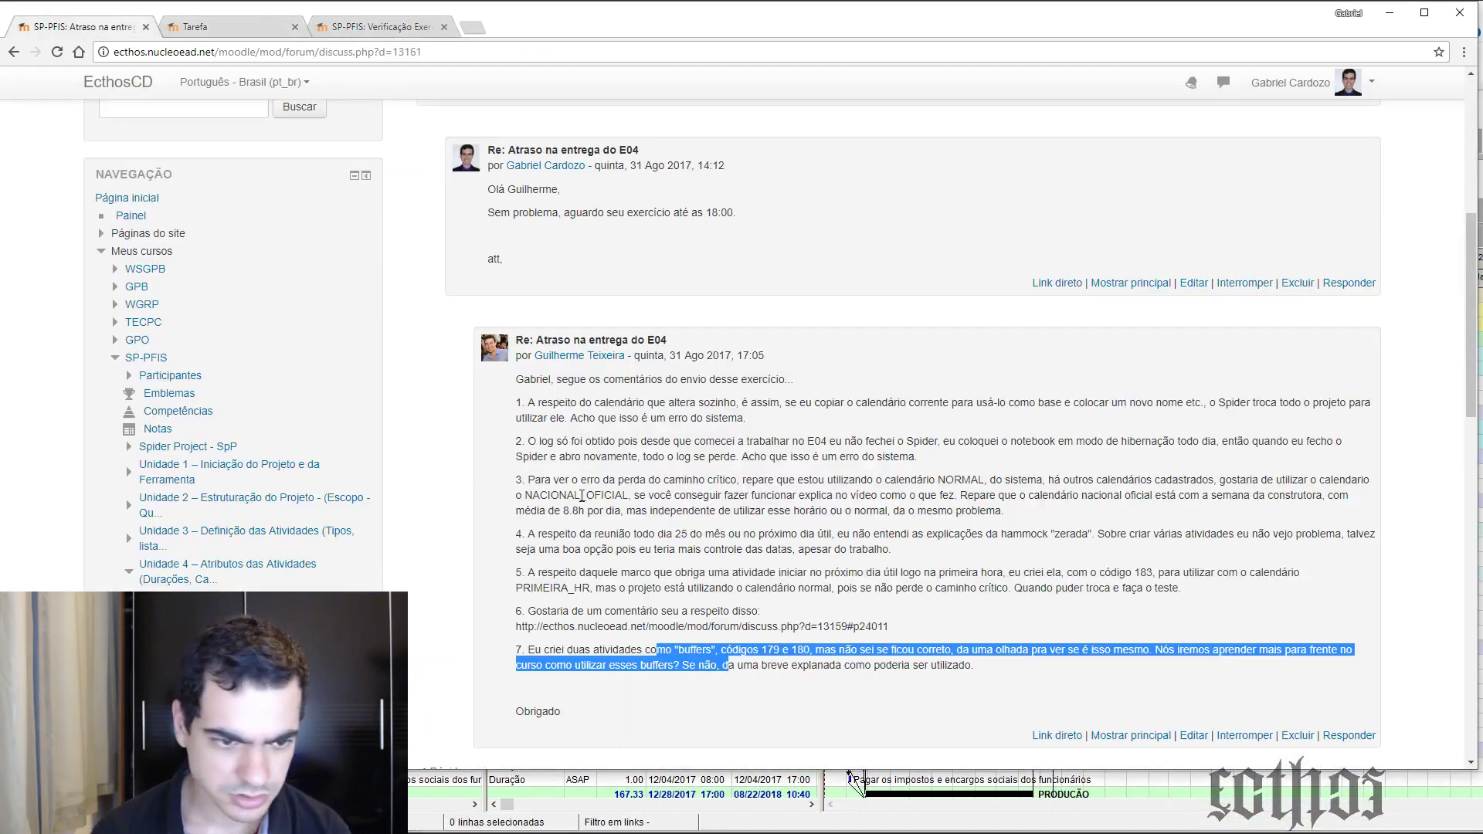
{"action": "left_click_drag", "start_coordinate": [582, 496], "coordinate": [628, 509]}
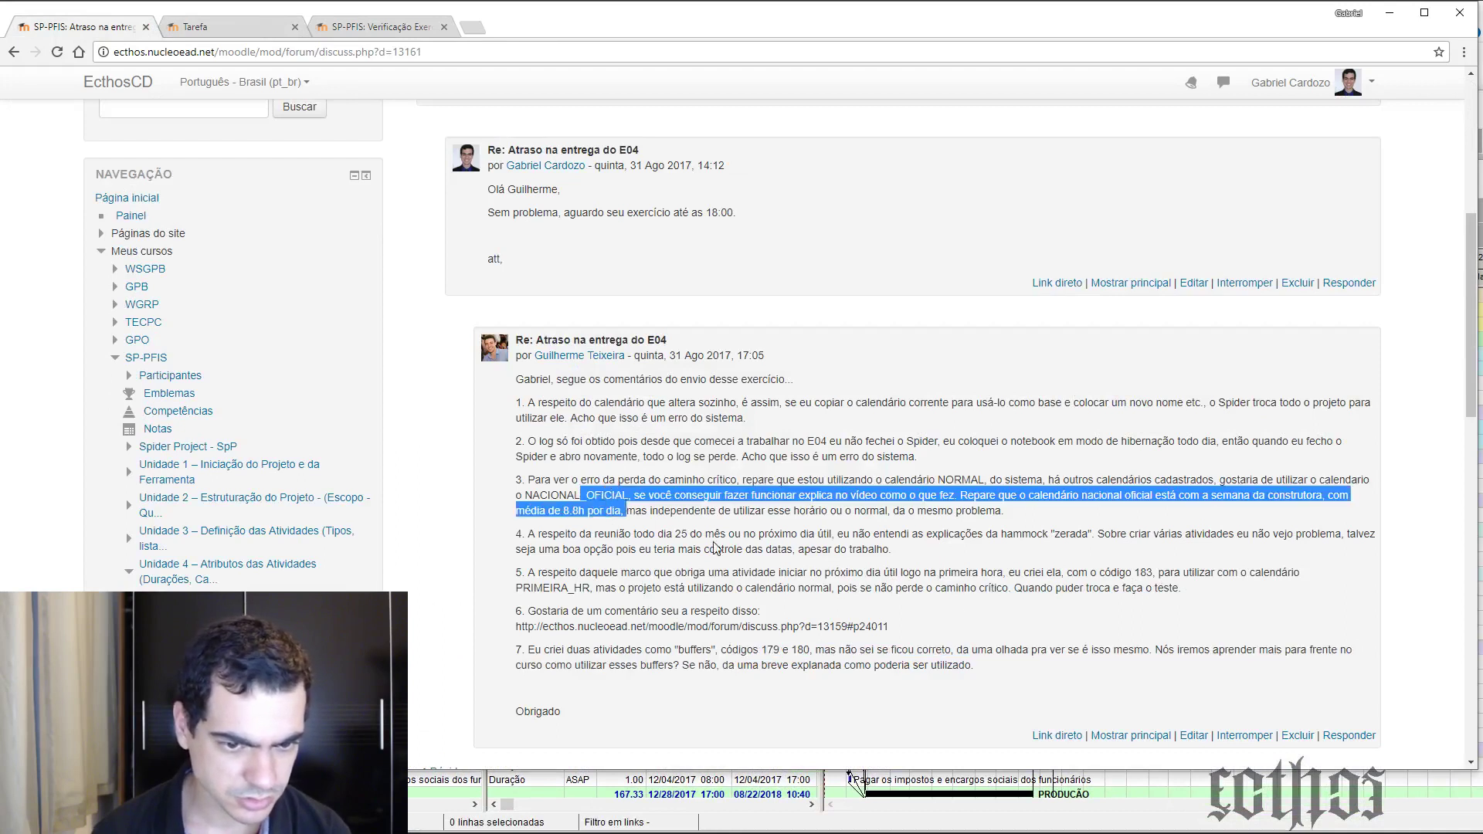
{"action": "left_click", "coordinate": [896, 567]}
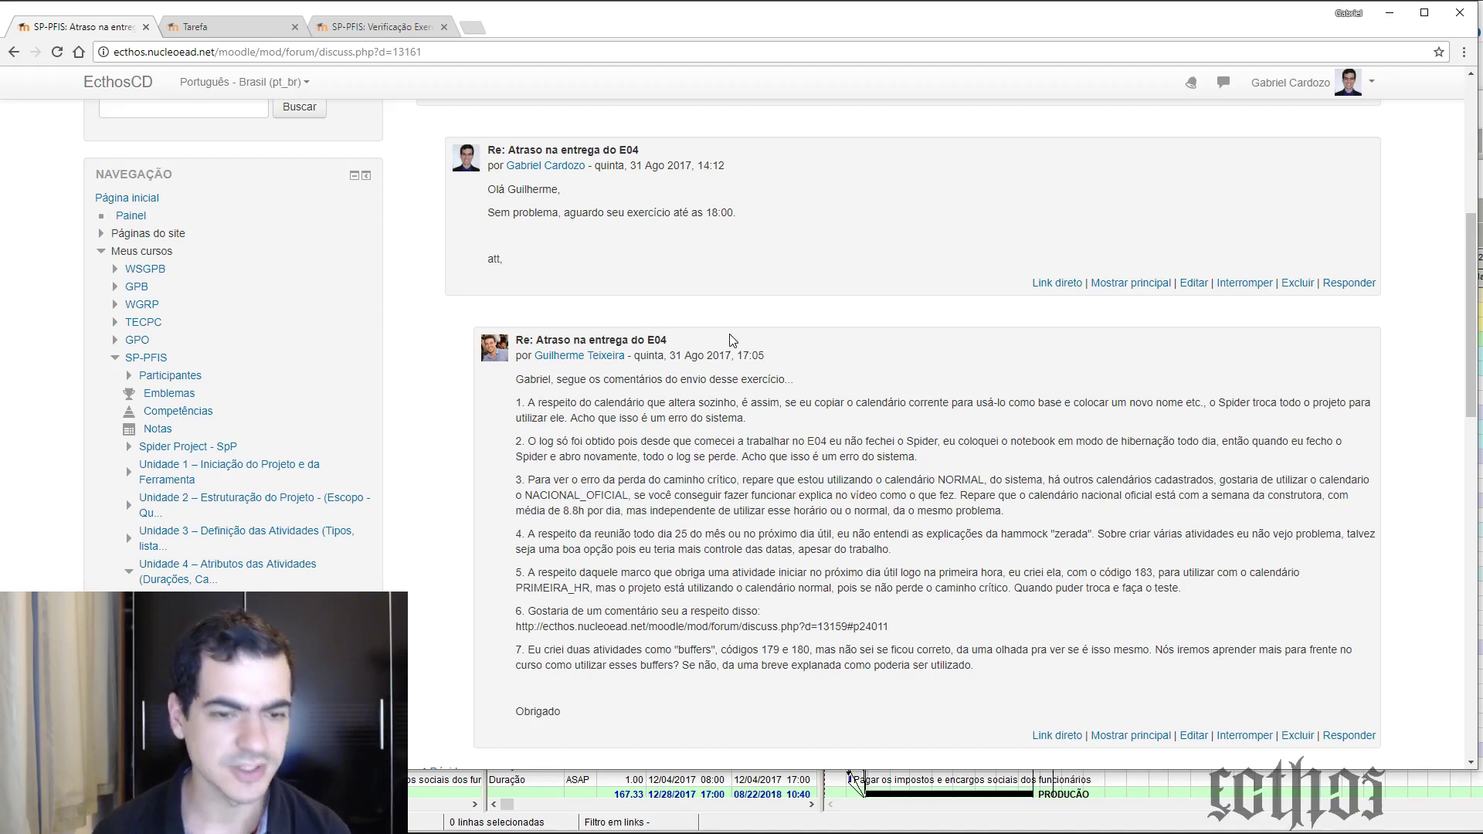
Return to Spider Project's Gantt, enlarge its window to full height and widen the table to show the columns through Calendário
{"action": "left_click", "coordinate": [1481, 182]}
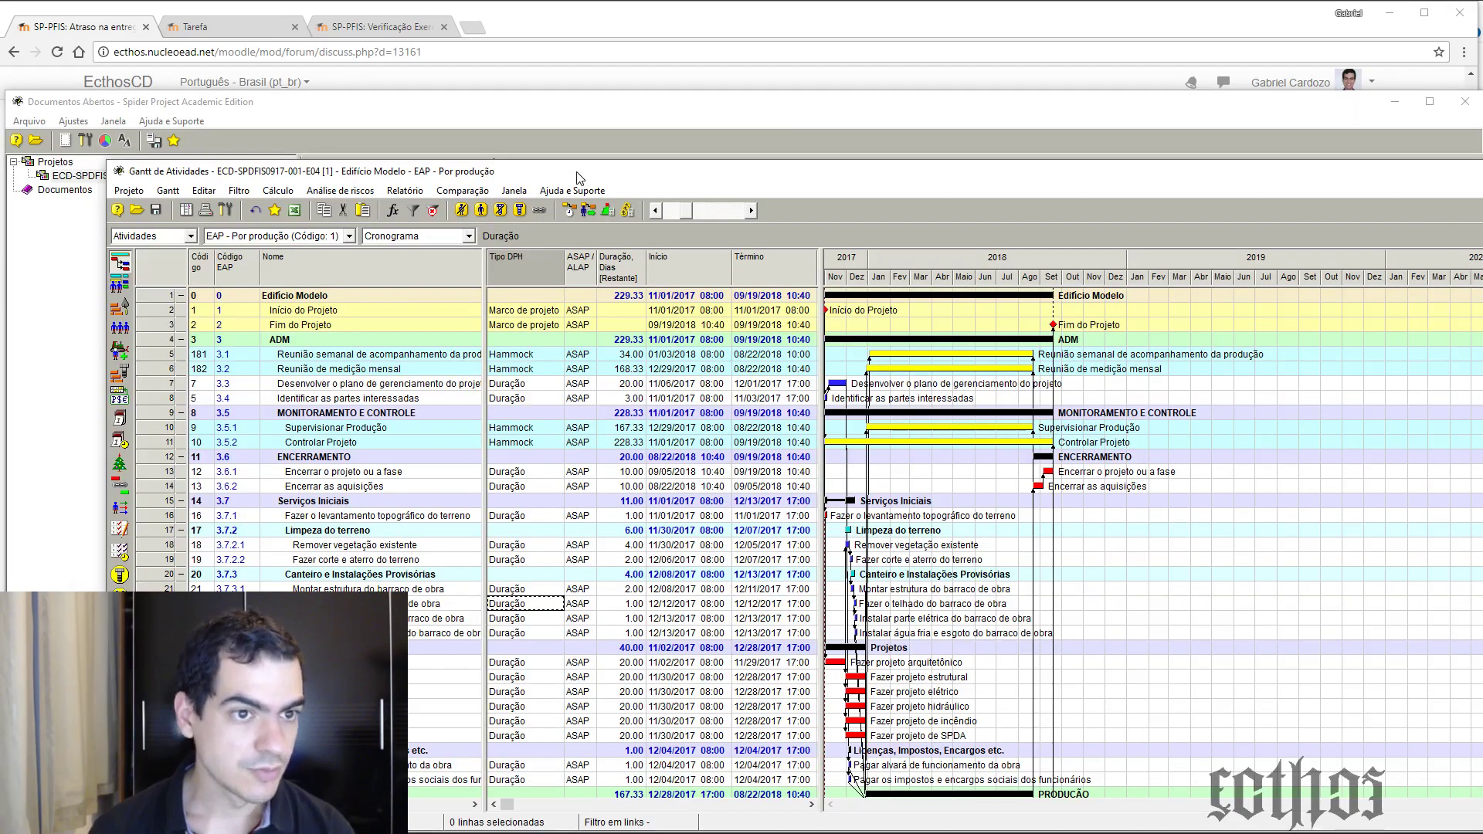
{"action": "left_click_drag", "start_coordinate": [579, 176], "coordinate": [473, 22]}
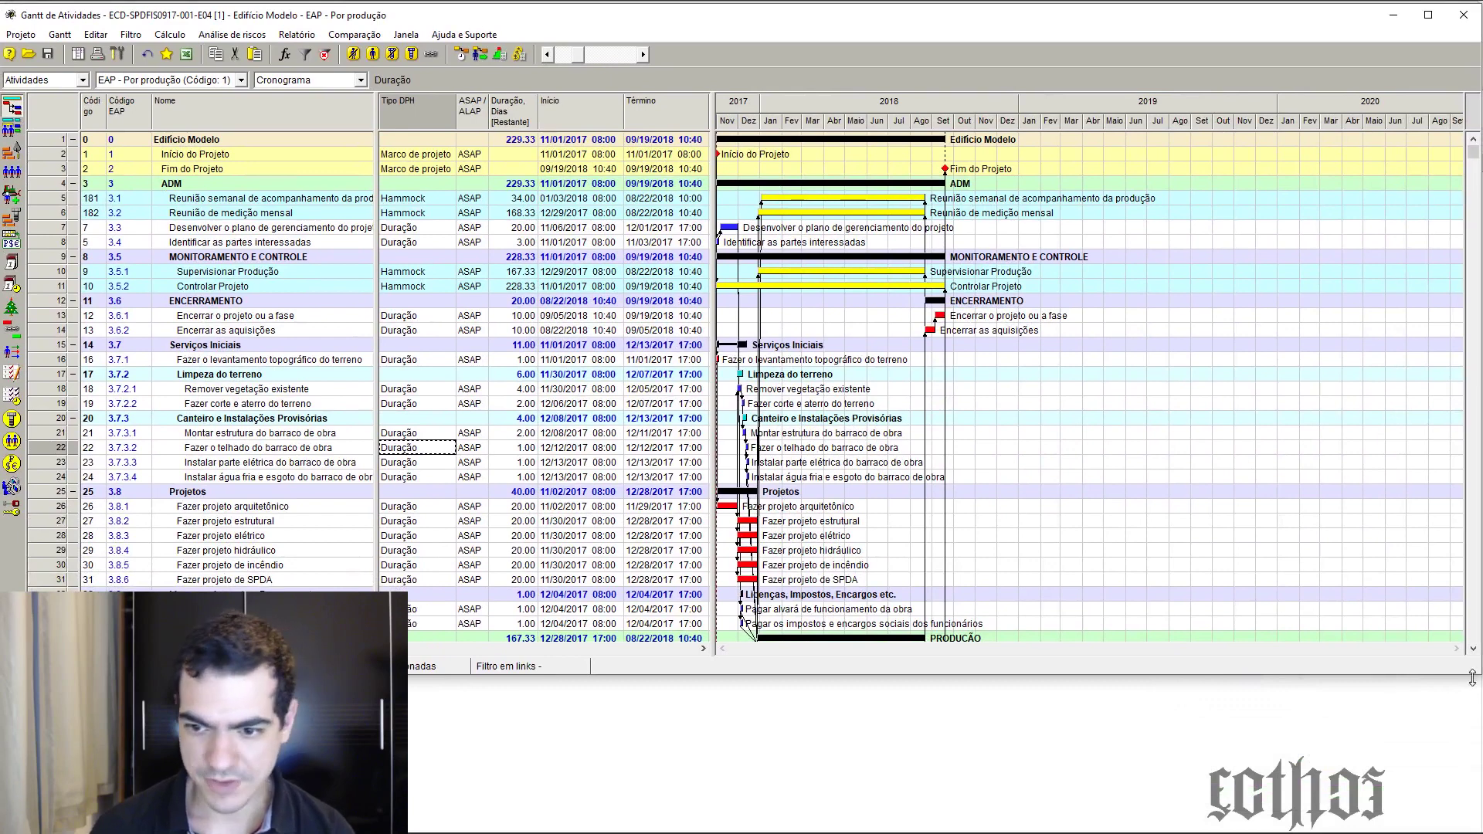
{"action": "left_click_drag", "start_coordinate": [1474, 674], "coordinate": [1477, 833]}
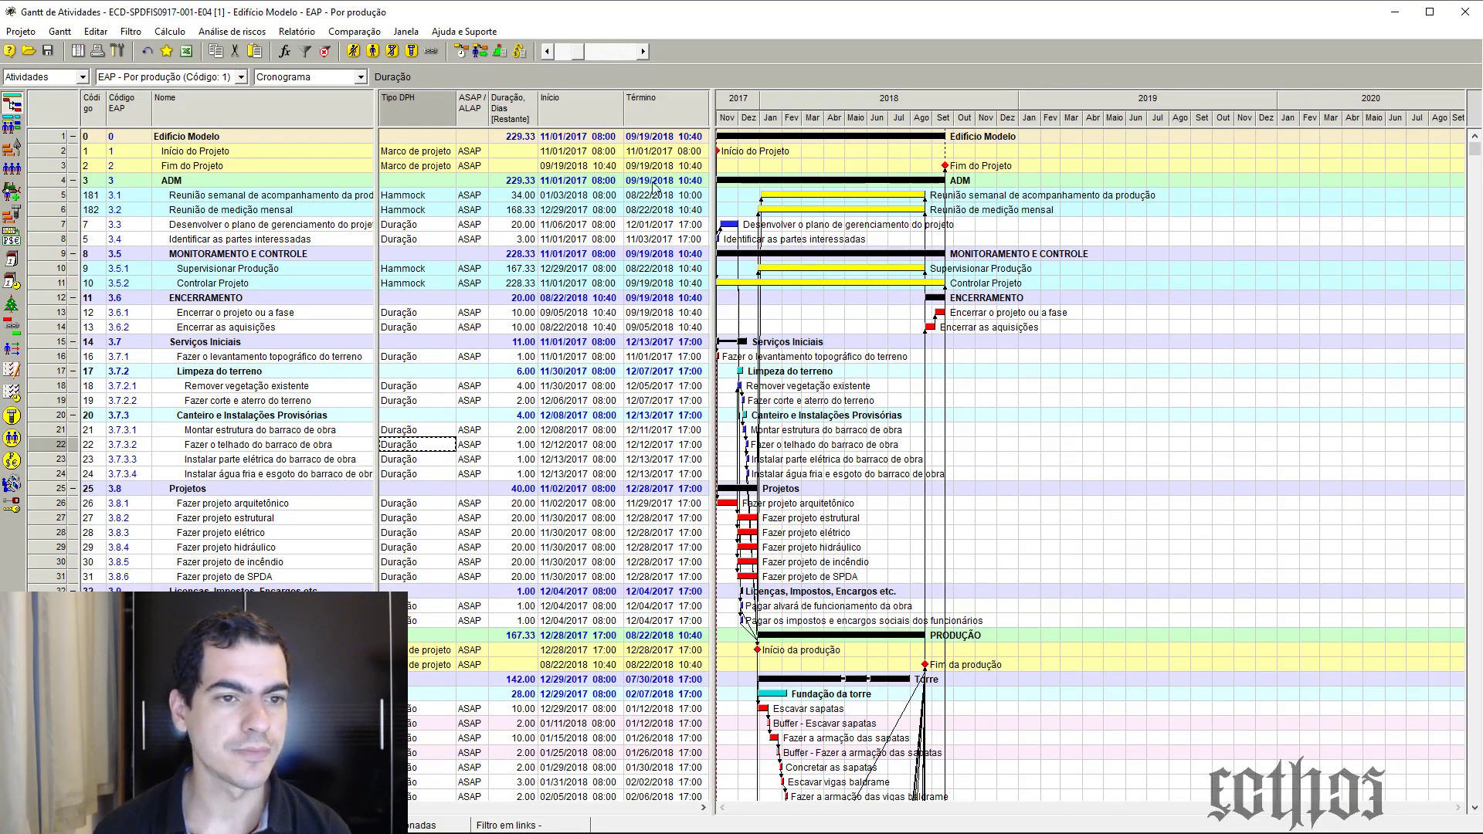
{"action": "left_click_drag", "start_coordinate": [713, 191], "coordinate": [1169, 260]}
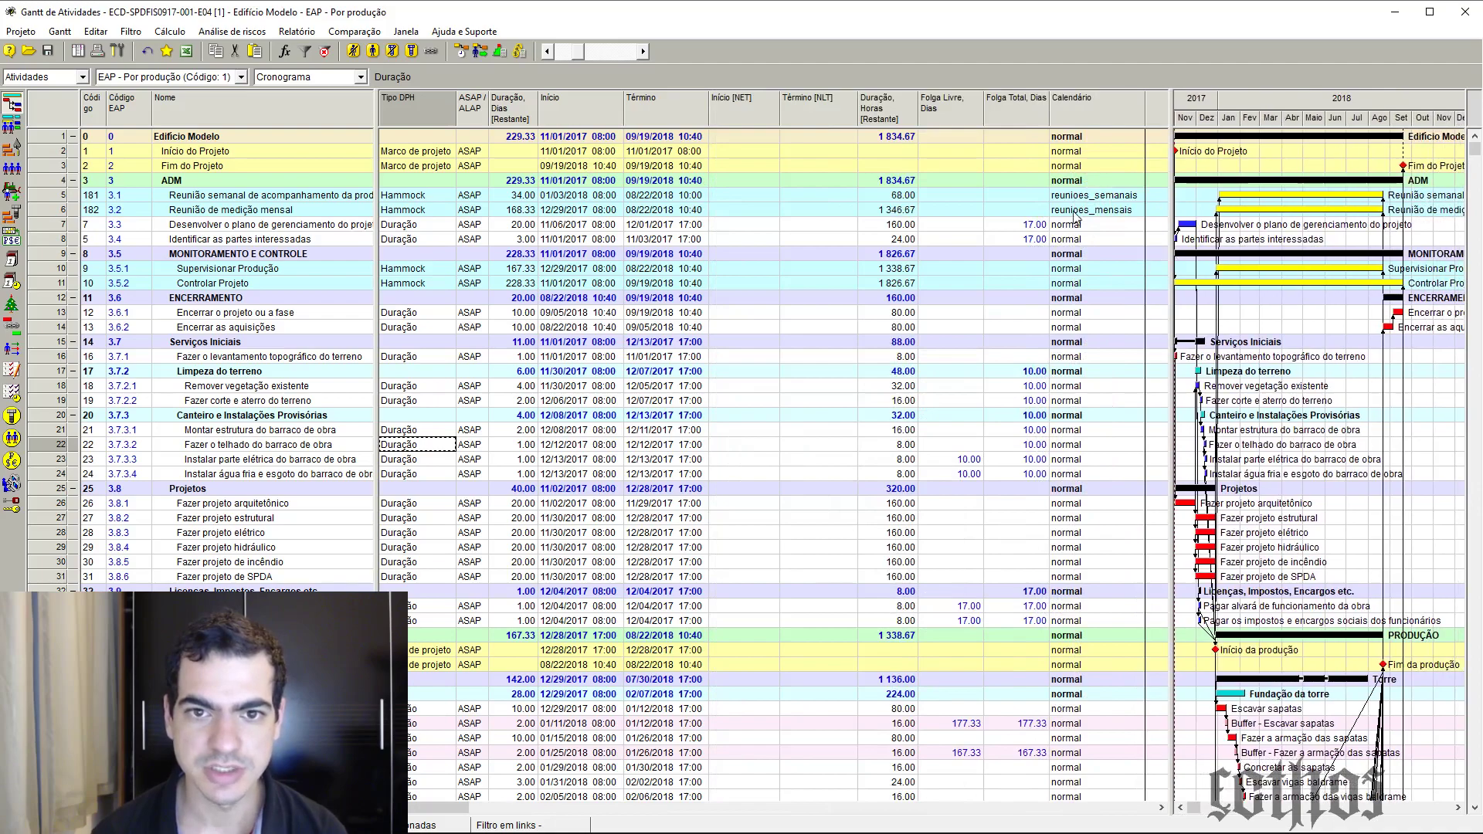
Check the calendar assigned to each activity throughout the schedule
{"action": "left_click", "coordinate": [1089, 155]}
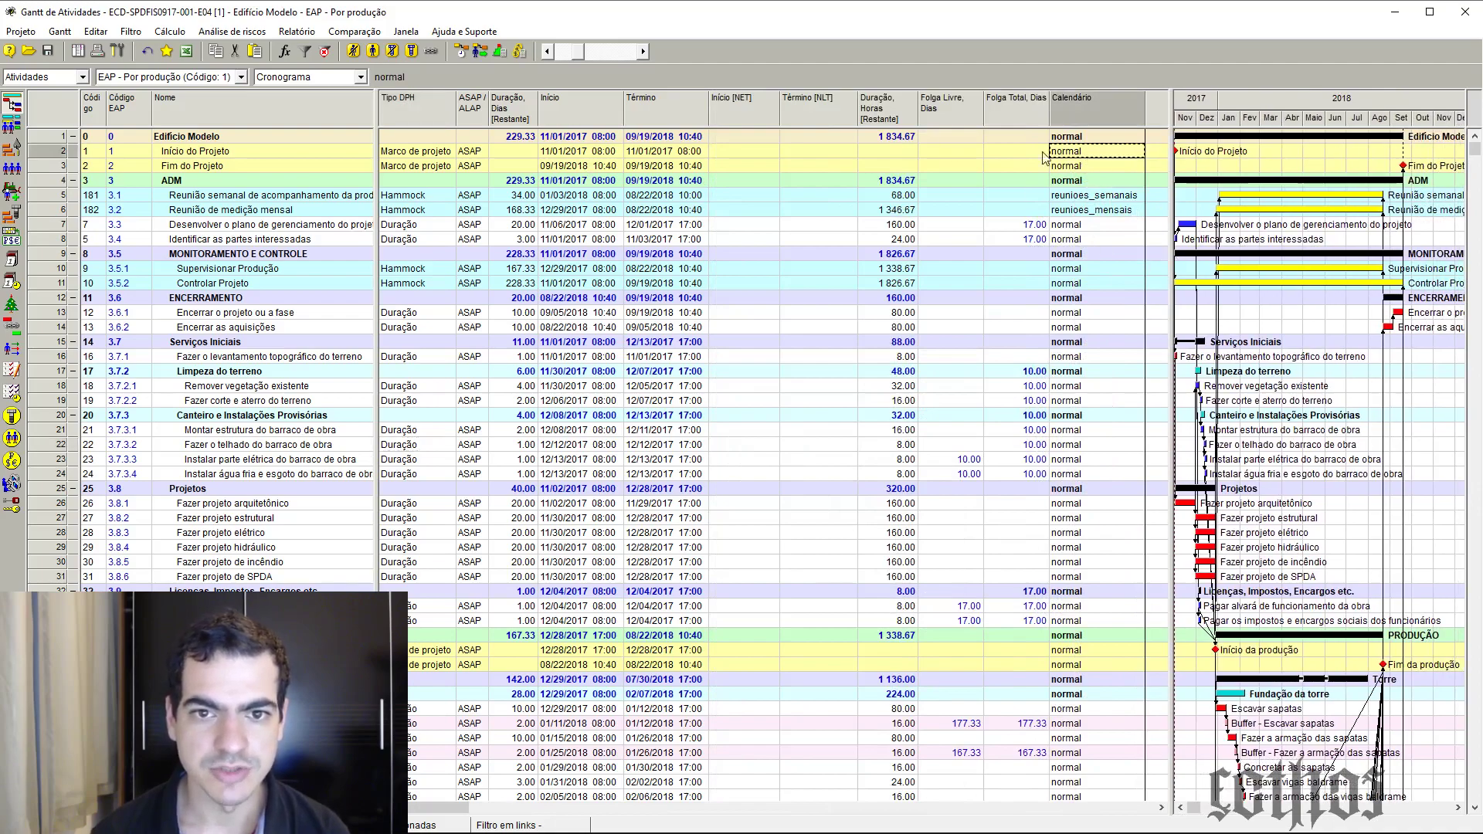
{"action": "scroll", "coordinate": [1030, 392], "scroll_direction": "down", "scroll_amount": 20}
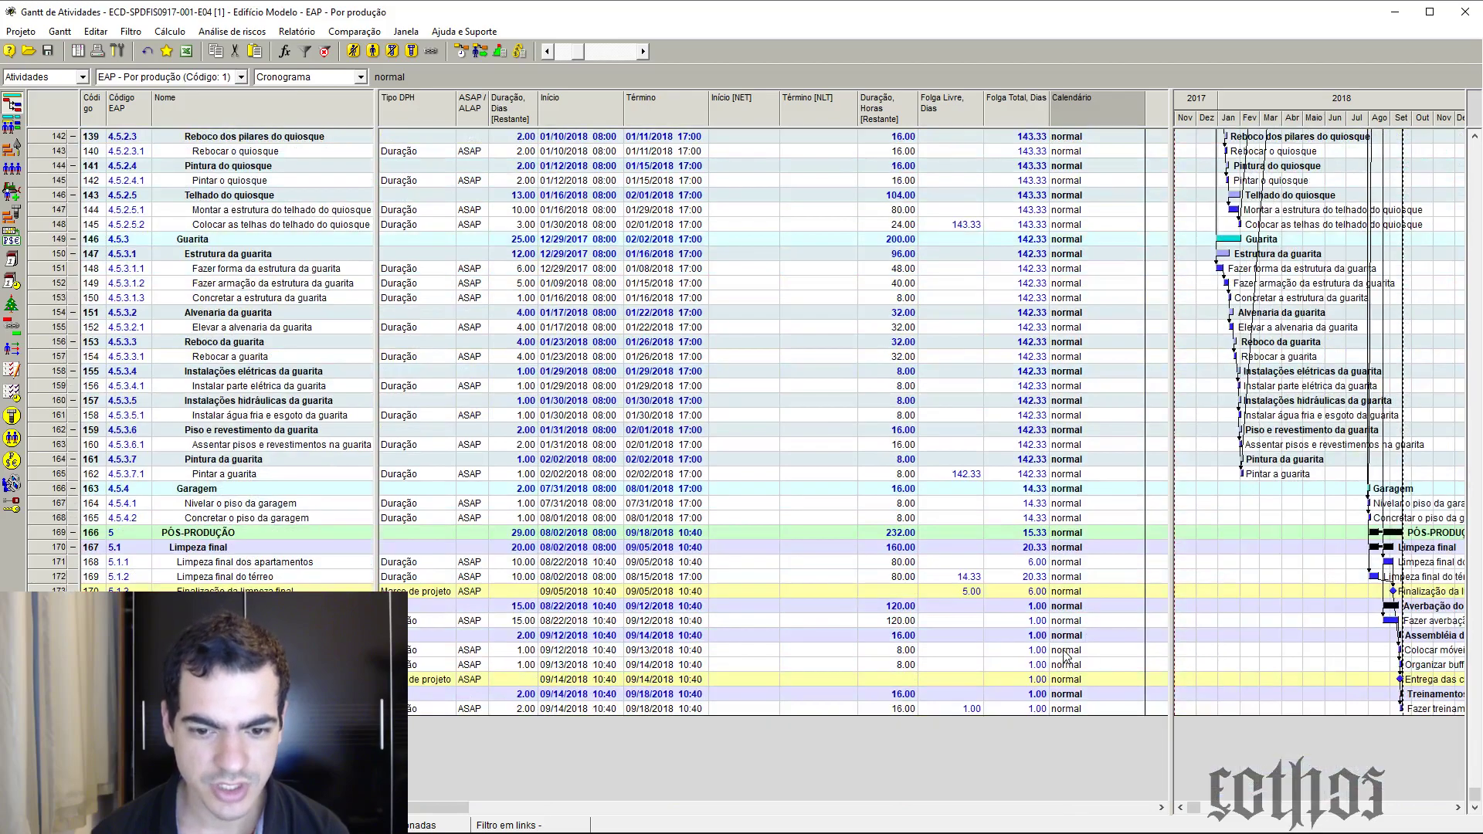
{"action": "scroll", "coordinate": [1089, 147], "scroll_direction": "up", "scroll_amount": 20}
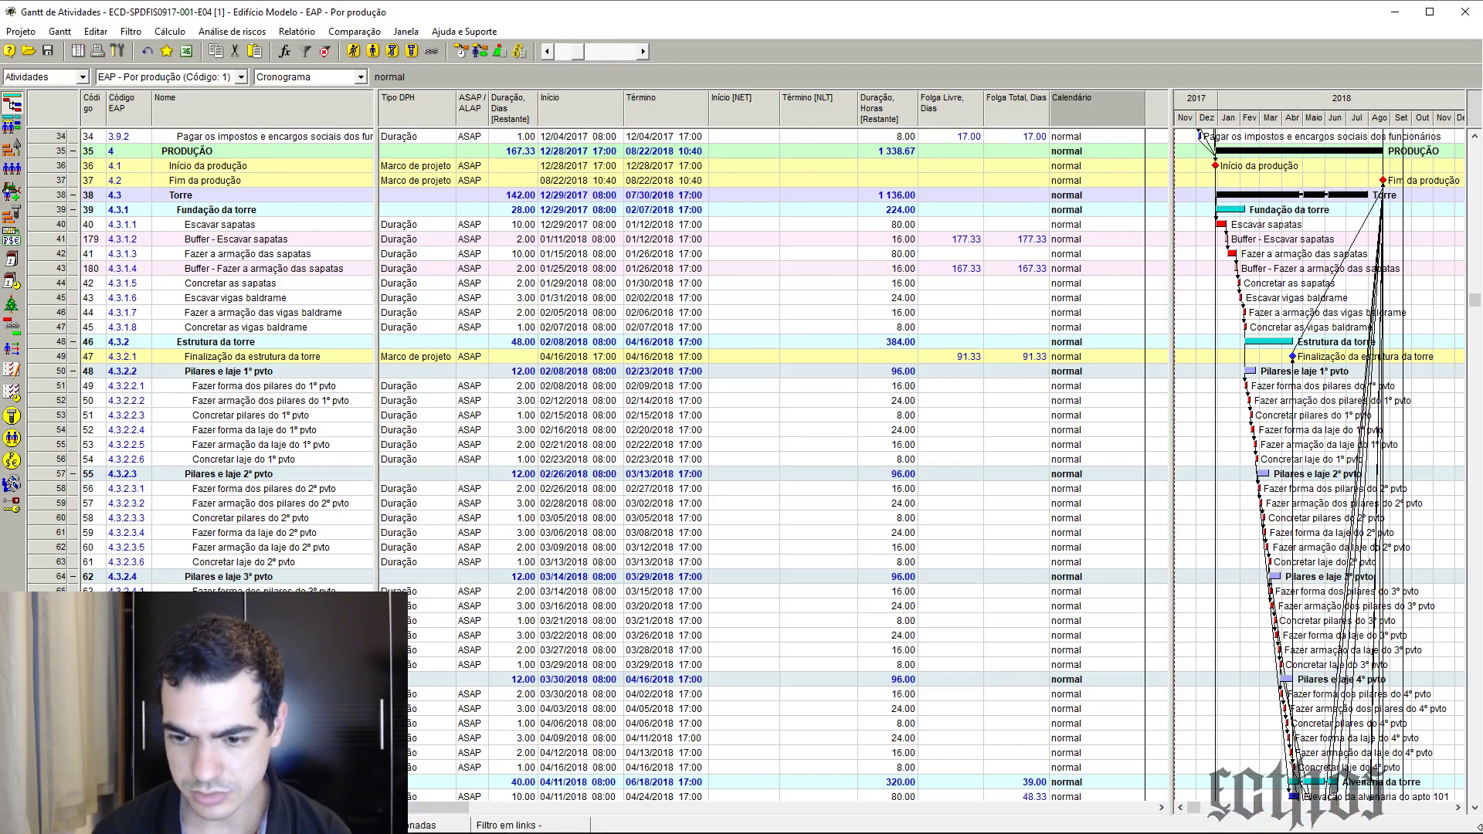
Shrink the Gantt to a full-width window in the screen's upper half and place Documentos Abertos directly beneath it
{"action": "left_click_drag", "start_coordinate": [1481, 831], "coordinate": [1468, 831]}
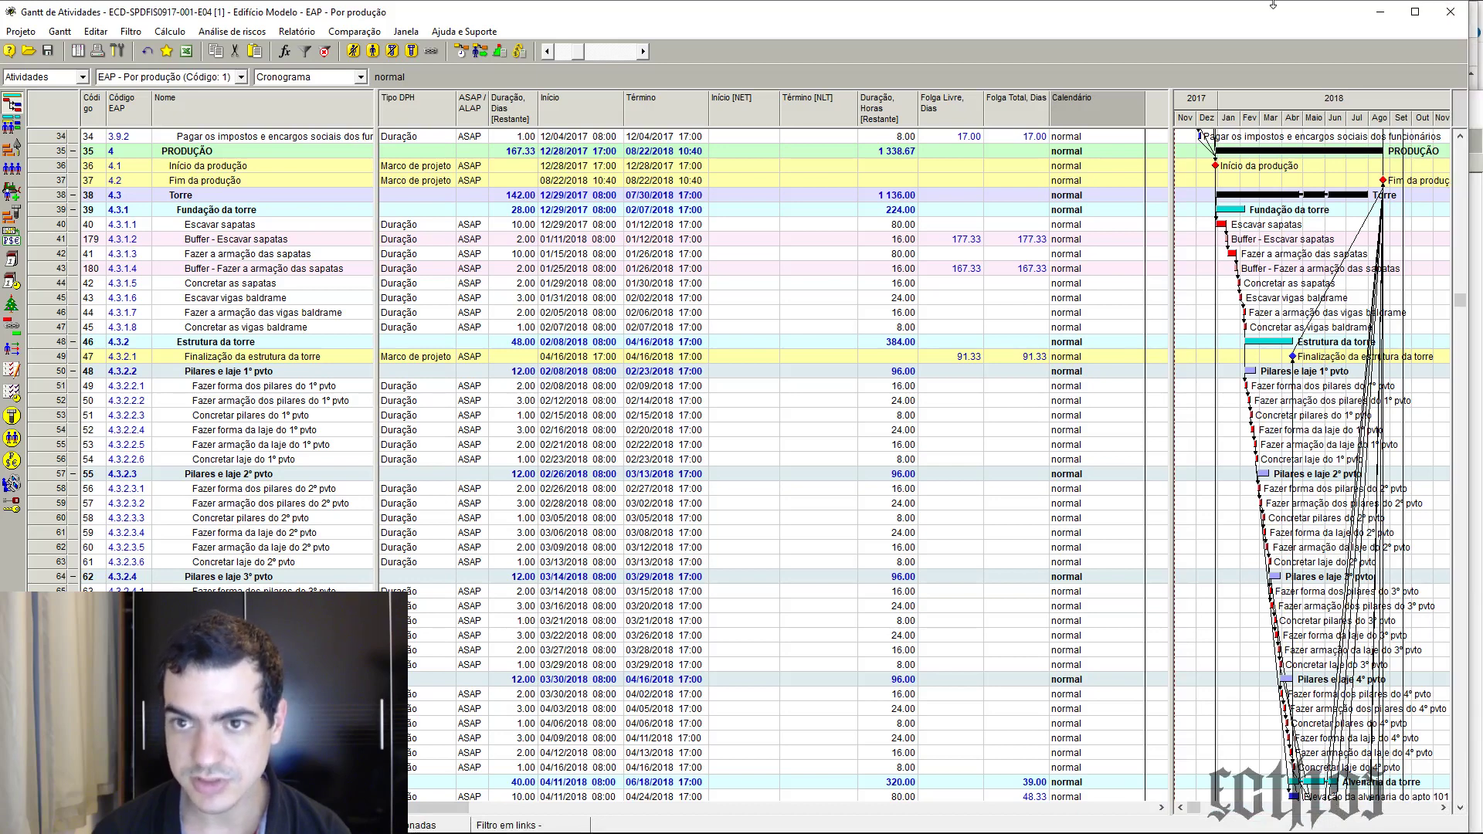
{"action": "left_click_drag", "start_coordinate": [1267, 11], "coordinate": [1138, 31]}
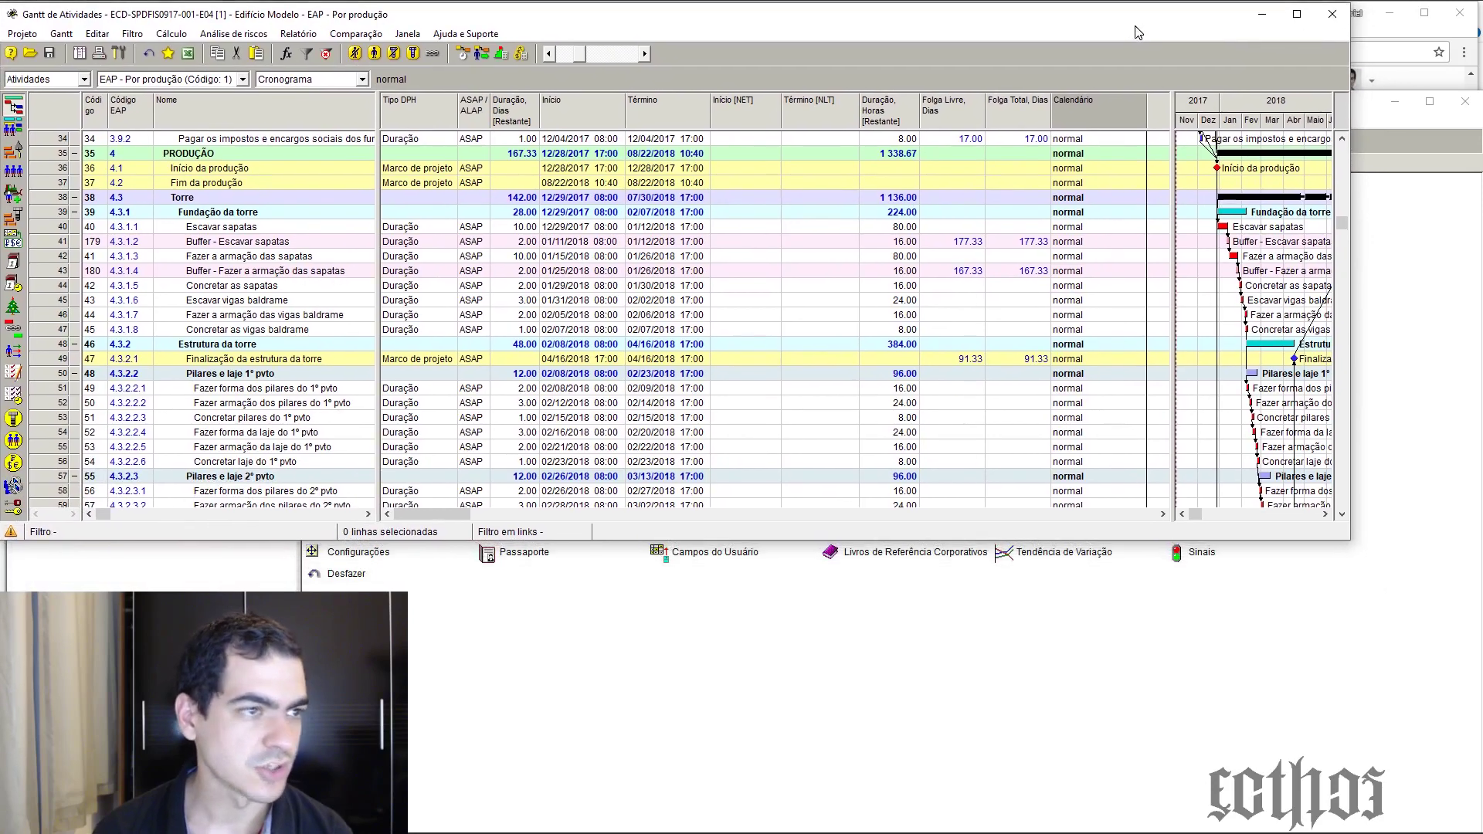
{"action": "left_click_drag", "start_coordinate": [1347, 541], "coordinate": [1473, 403]}
{"action": "left_click", "coordinate": [859, 753]}
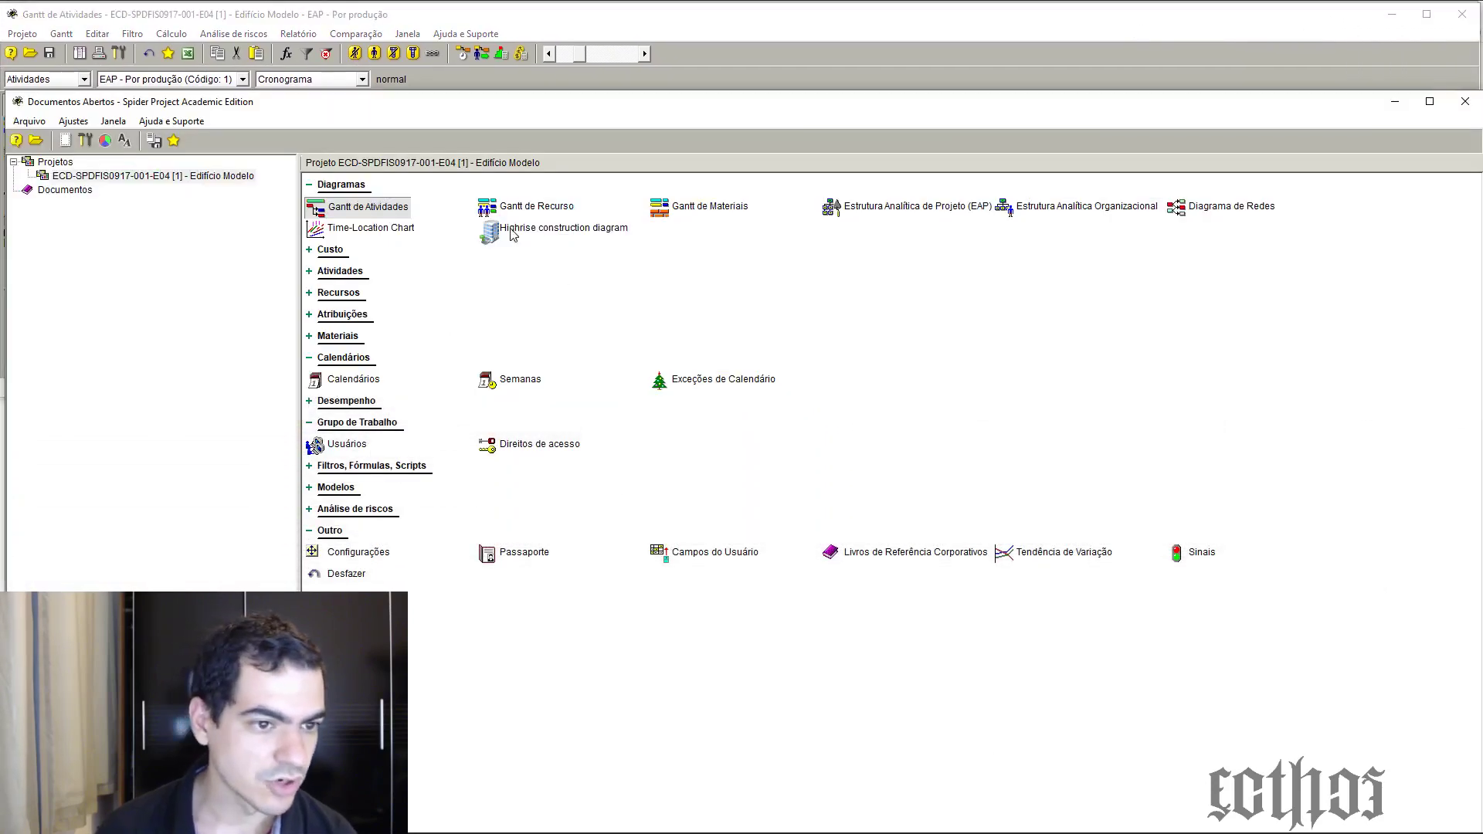
{"action": "left_click_drag", "start_coordinate": [718, 92], "coordinate": [633, 396]}
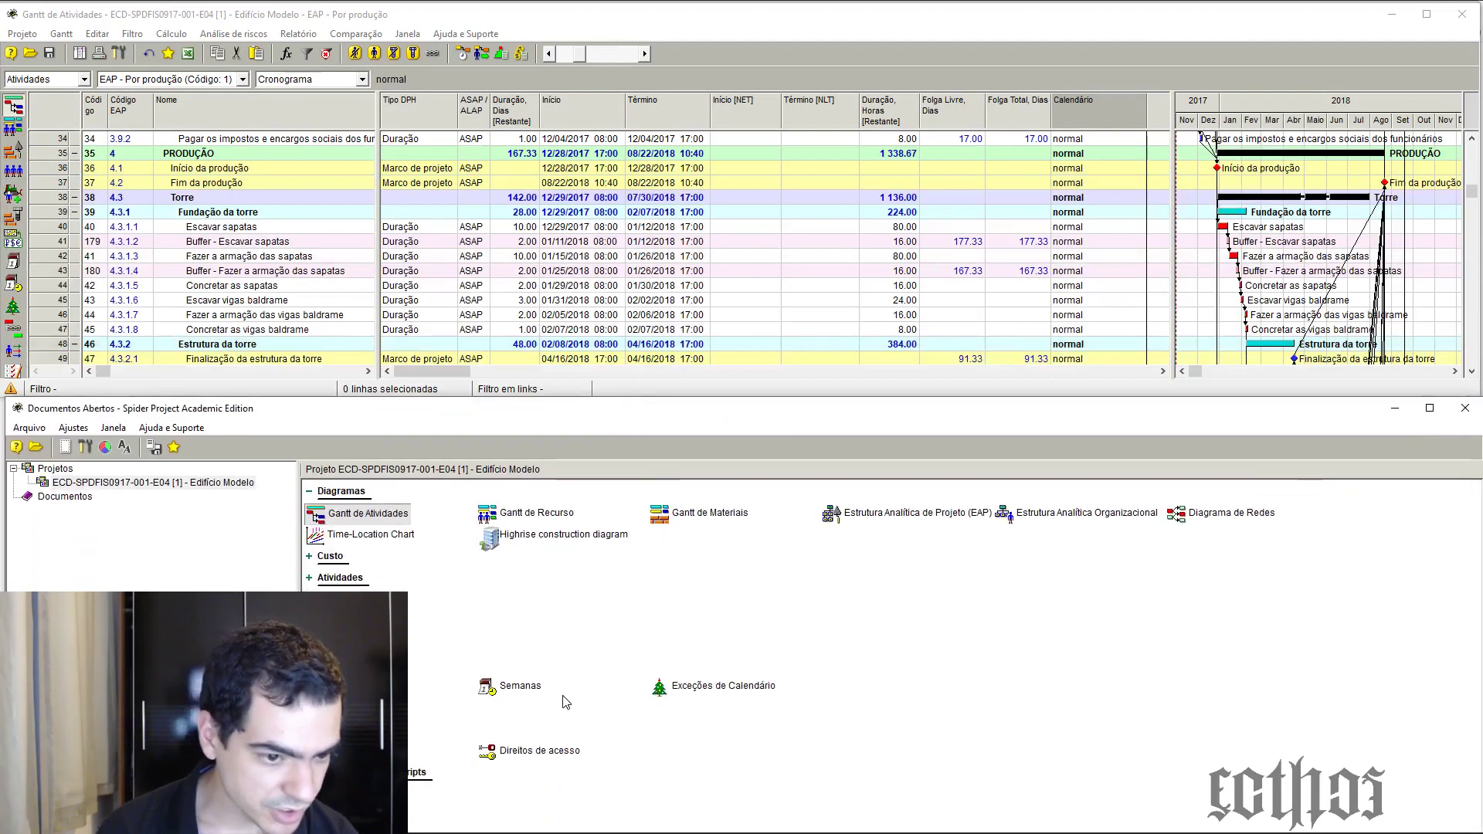
Open the Semanas table full width beneath the Gantt and inspect the construtora and branco weeks
{"action": "double_click", "coordinate": [507, 686]}
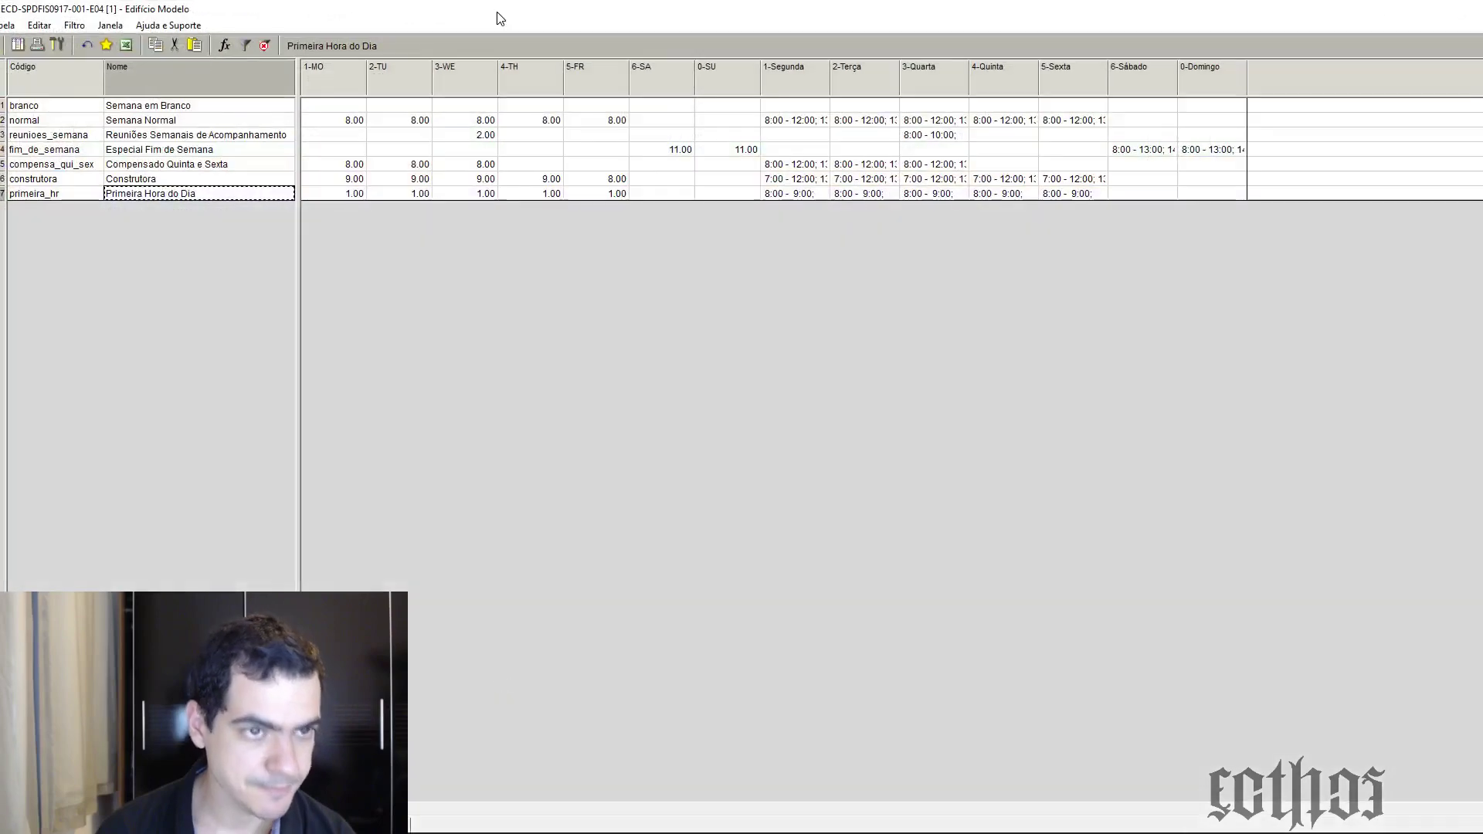
{"action": "double_click", "coordinate": [510, 6]}
{"action": "left_click_drag", "start_coordinate": [571, 106], "coordinate": [356, 402]}
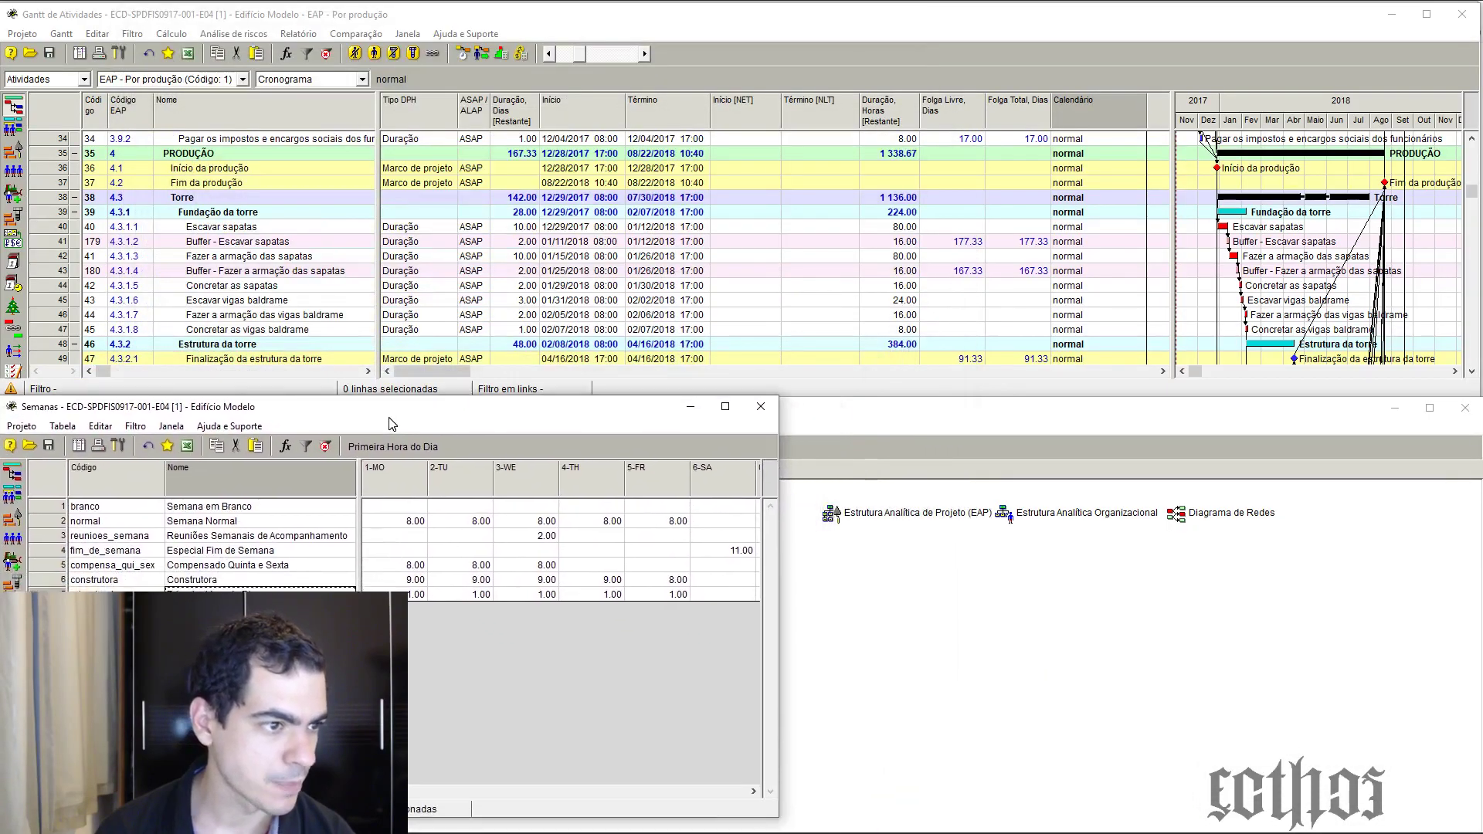
{"action": "left_click_drag", "start_coordinate": [777, 479], "coordinate": [1473, 480]}
{"action": "left_click_drag", "start_coordinate": [1267, 403], "coordinate": [1269, 416]}
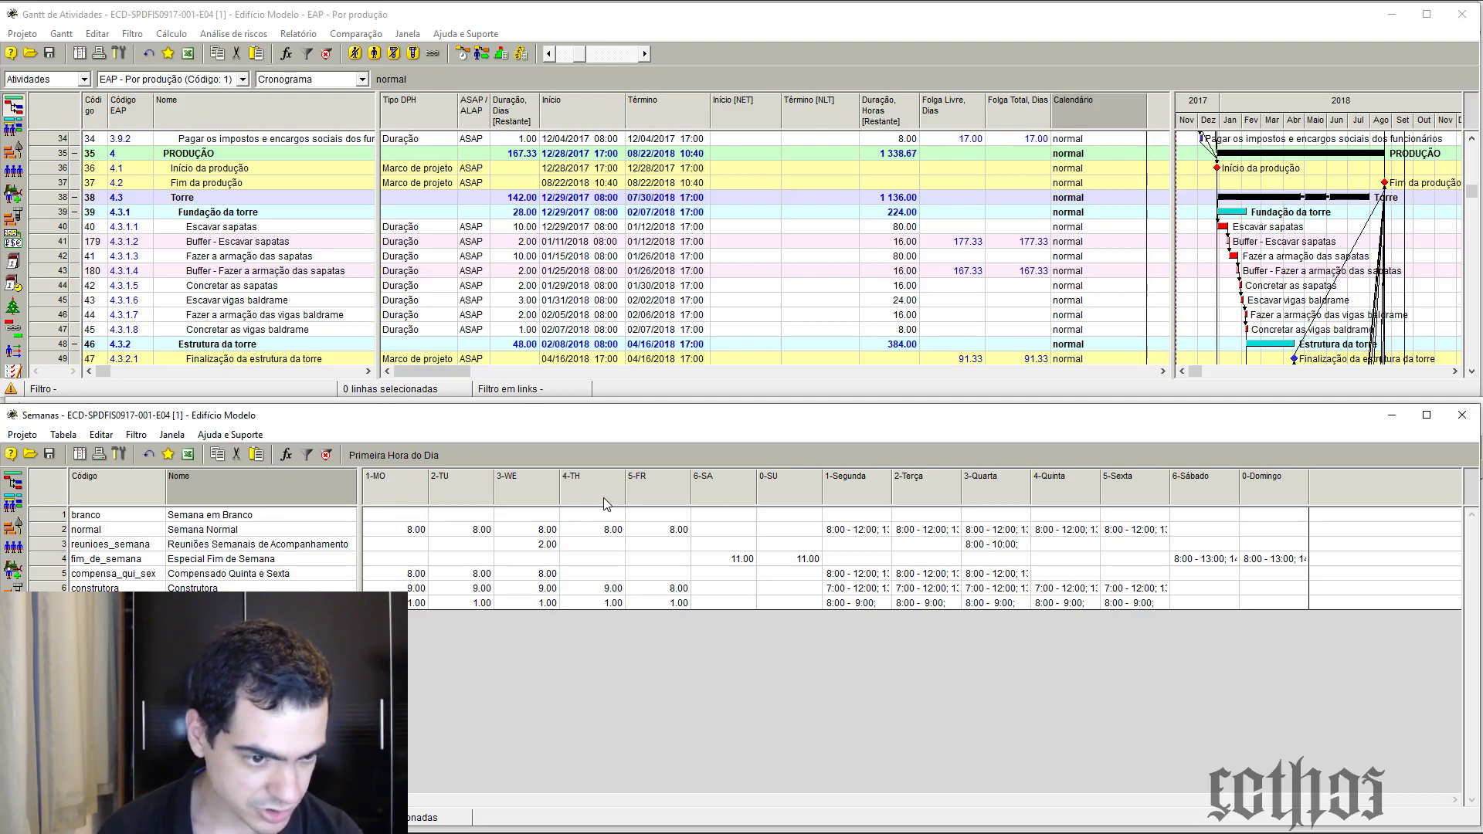
{"action": "left_click", "coordinate": [53, 588]}
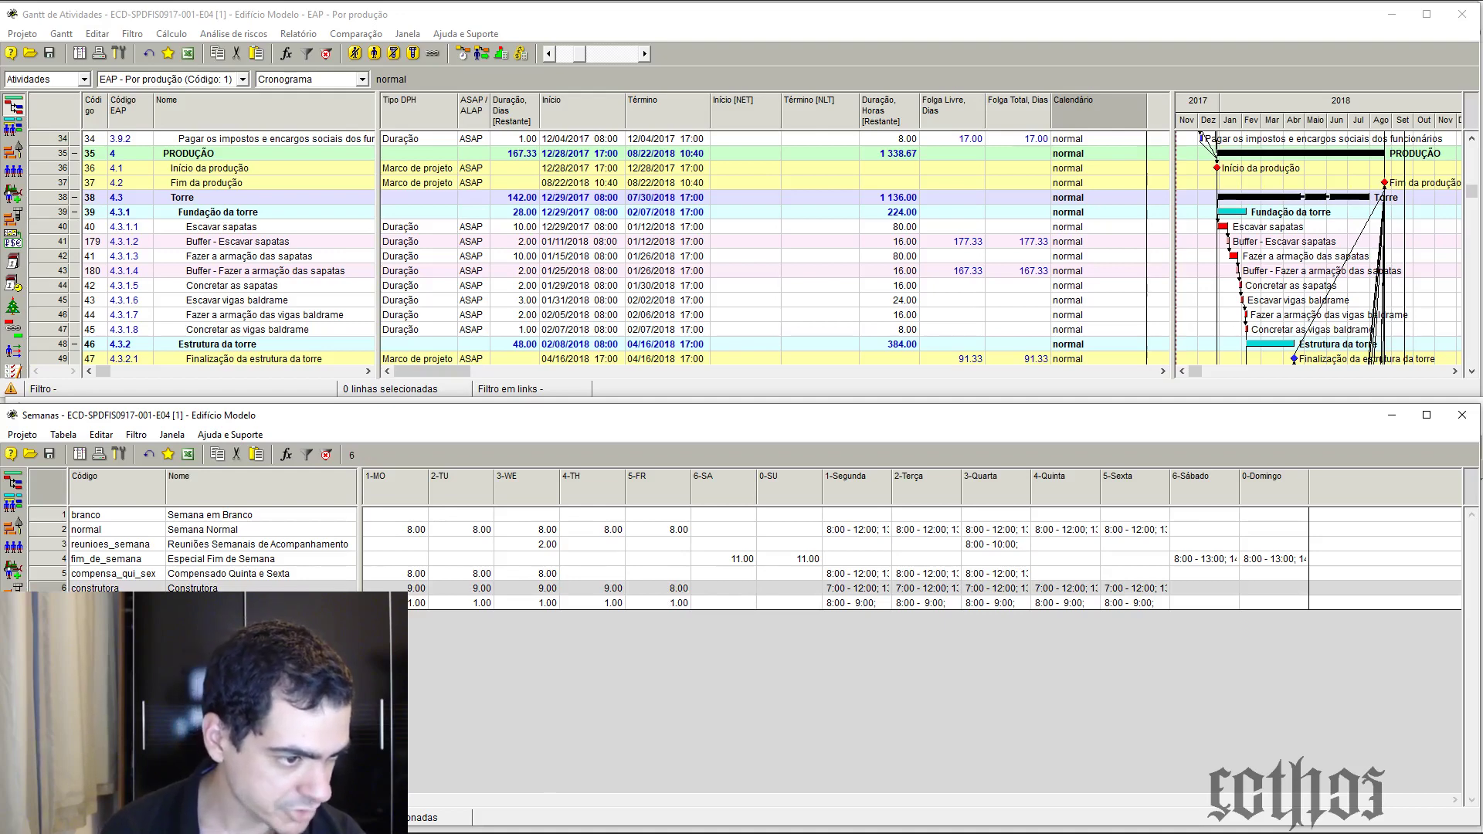
{"action": "left_click", "coordinate": [52, 515]}
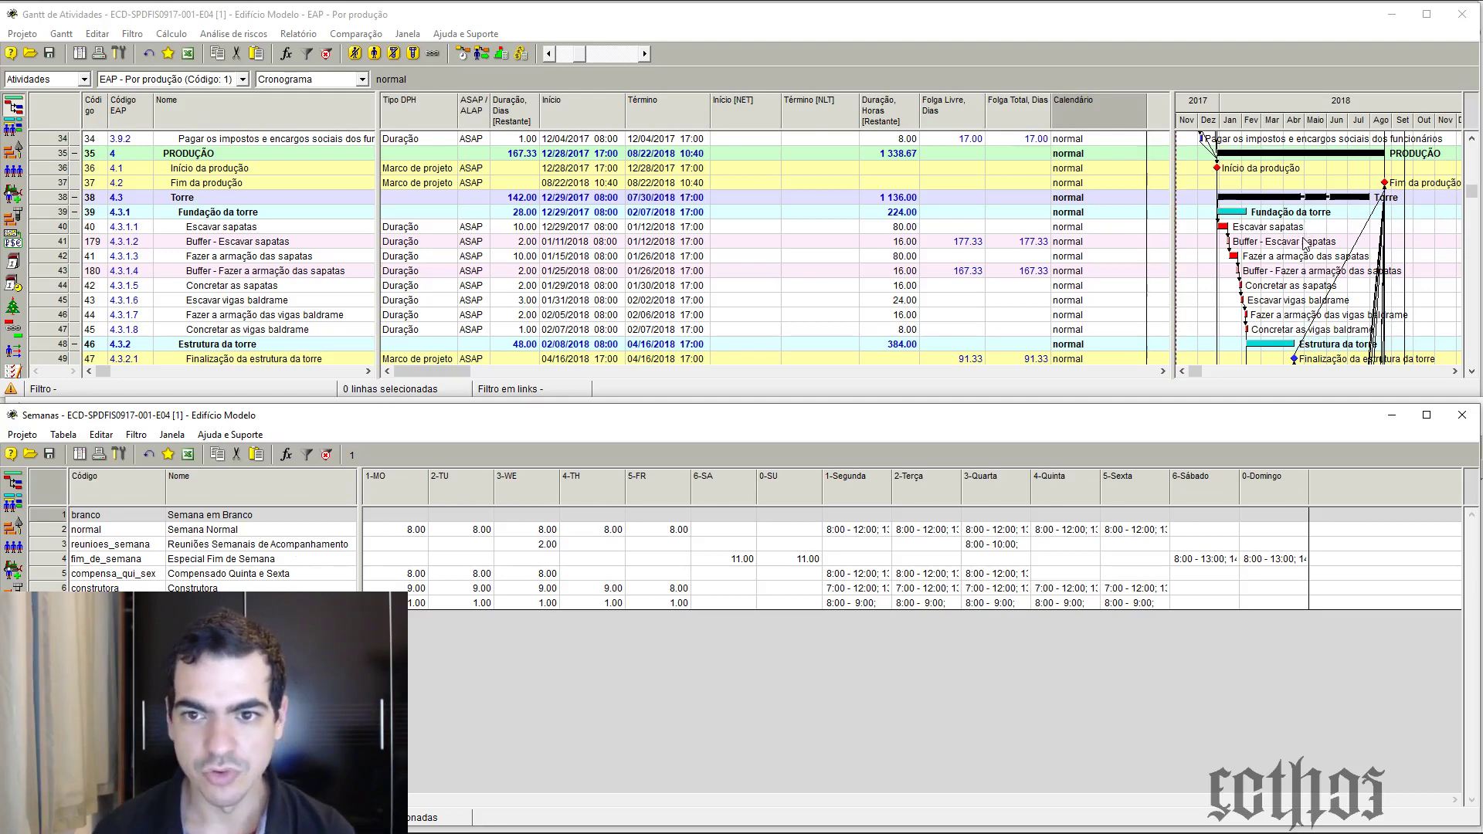
Collapse the Torre, Apartamentos and Térreo packages under PRODUÇÃO
{"action": "left_click", "coordinate": [171, 183]}
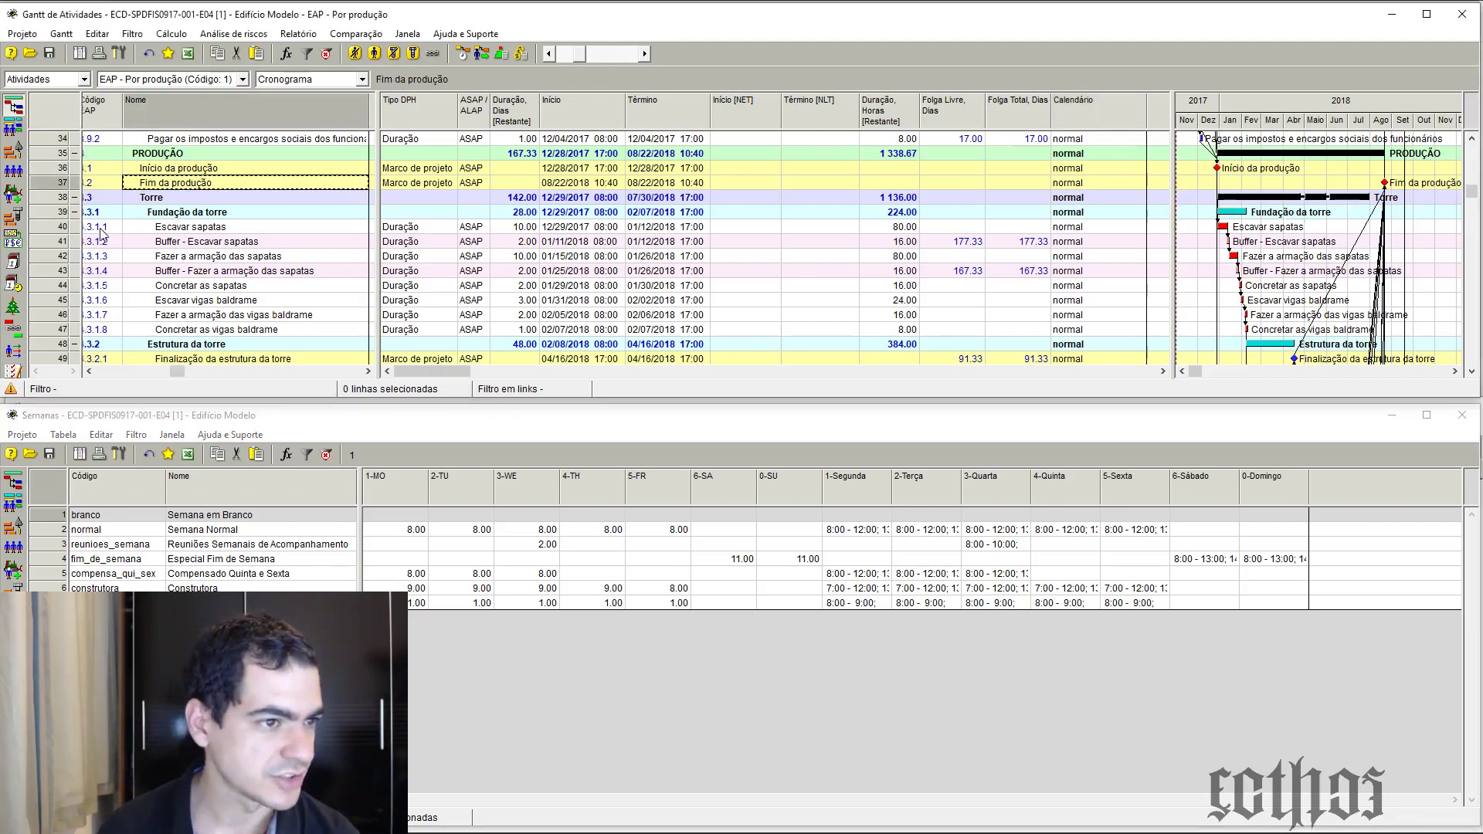
{"action": "left_click", "coordinate": [74, 197]}
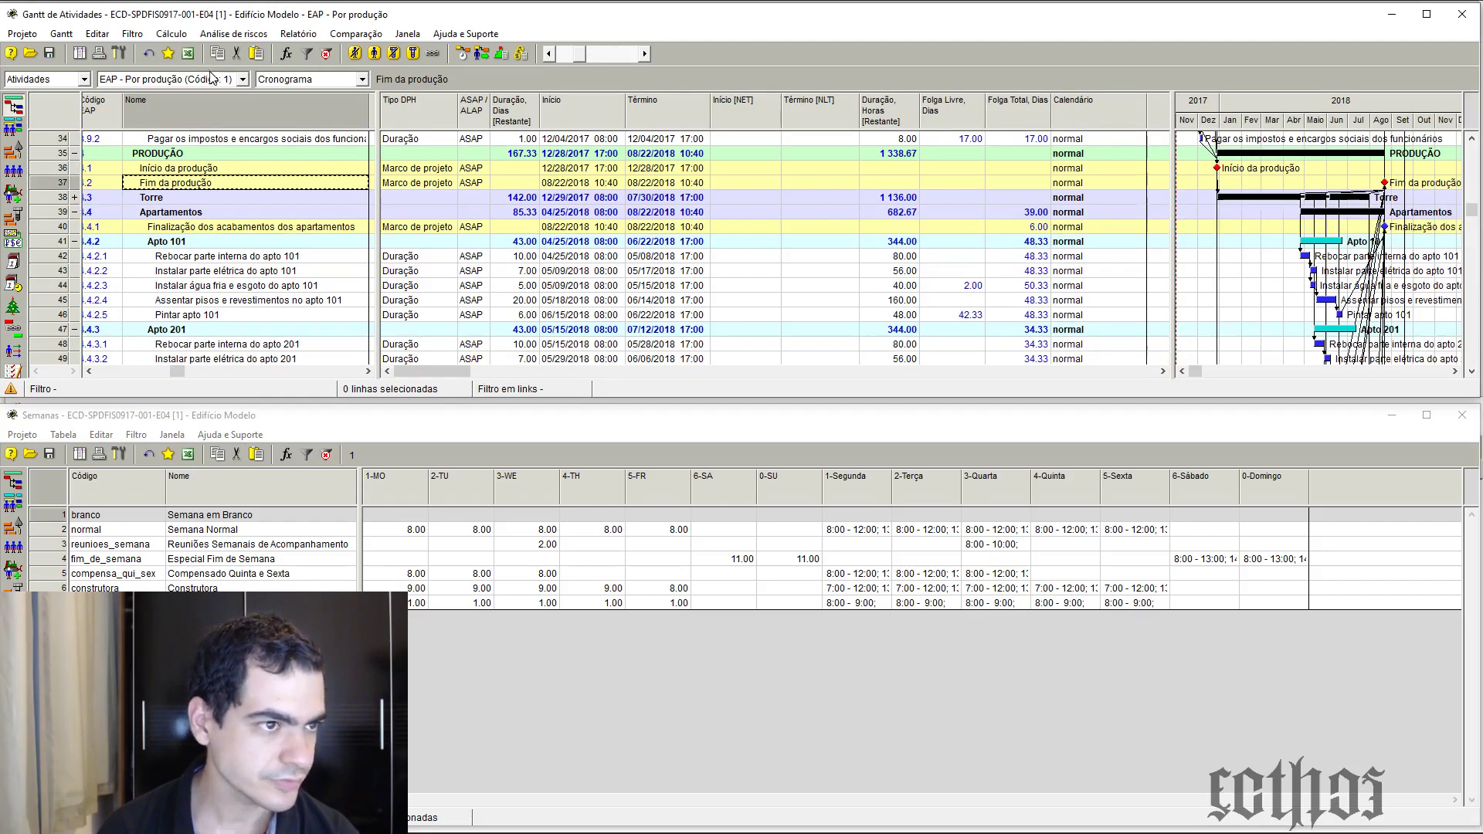
{"action": "left_click", "coordinate": [216, 77]}
{"action": "left_click", "coordinate": [166, 102]}
{"action": "left_click", "coordinate": [74, 212]}
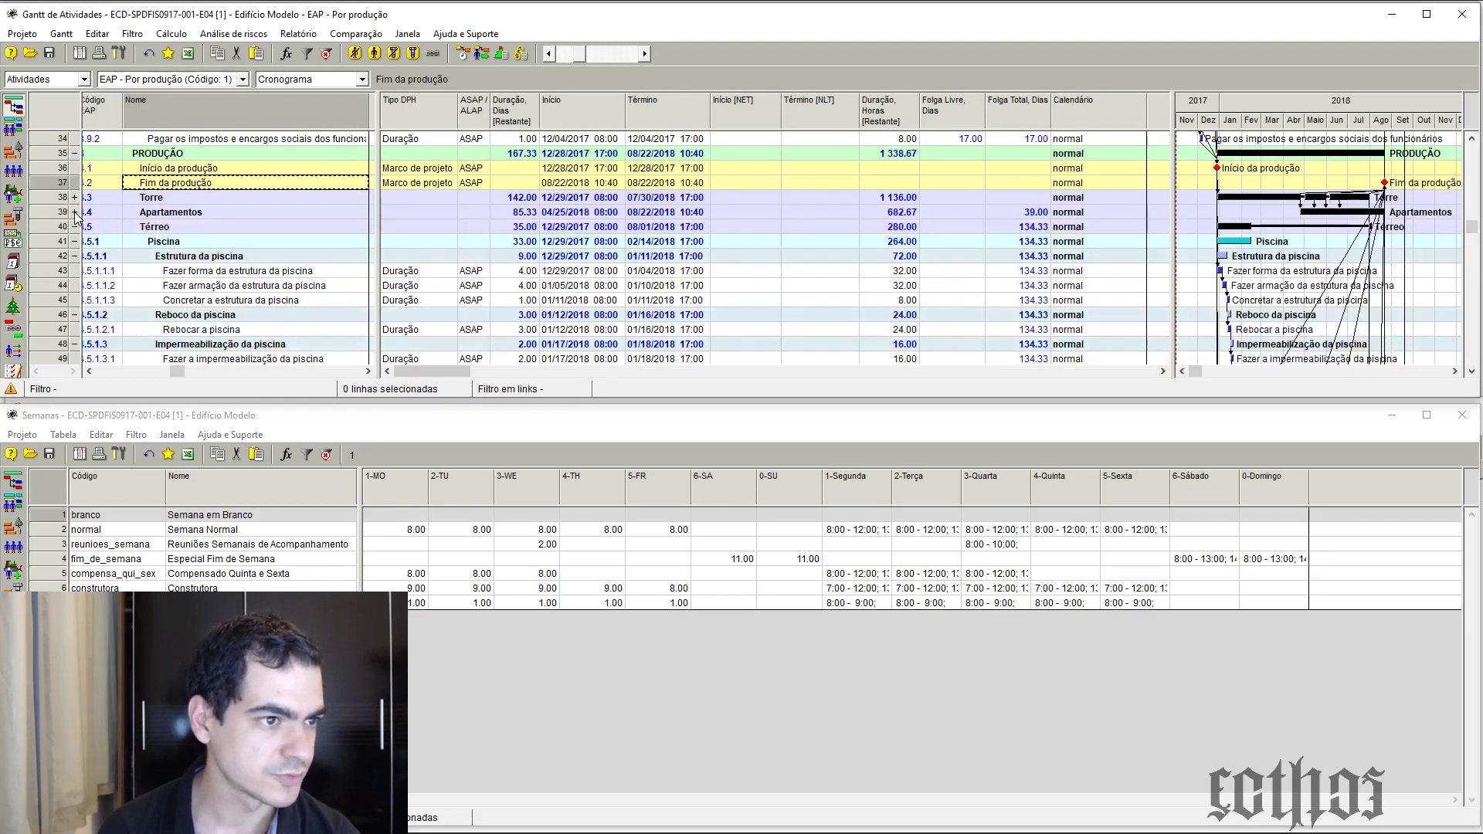
{"action": "left_click", "coordinate": [74, 226]}
Collapse PRODUÇÃO and PÓS-PRODUÇÃO to their summary rows, leaving ADM expanded with Controlar Projeto selected
{"action": "left_click", "coordinate": [75, 153]}
{"action": "scroll", "coordinate": [80, 159], "scroll_direction": "up", "scroll_amount": 11}
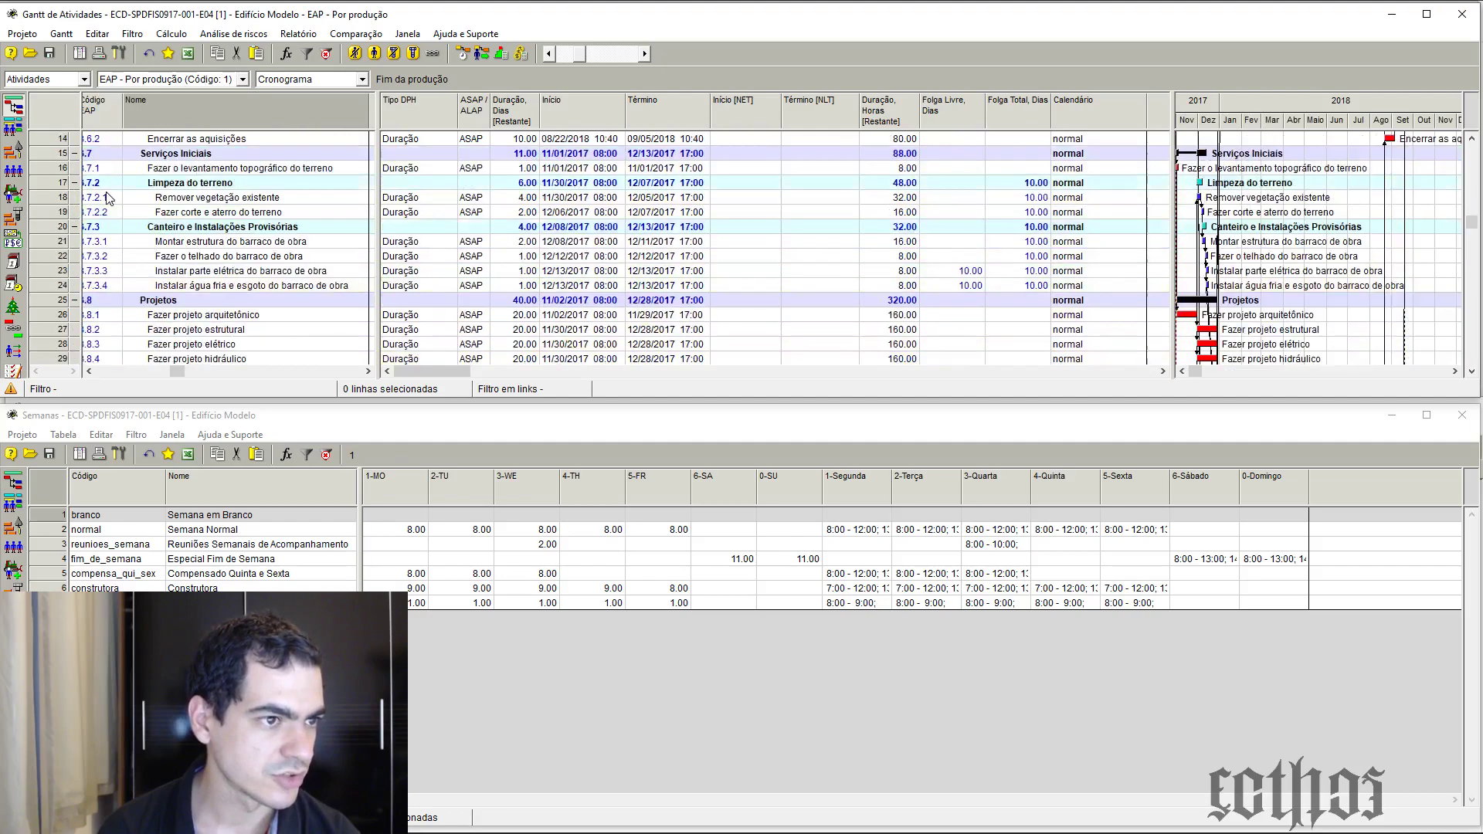
{"action": "left_click", "coordinate": [75, 183]}
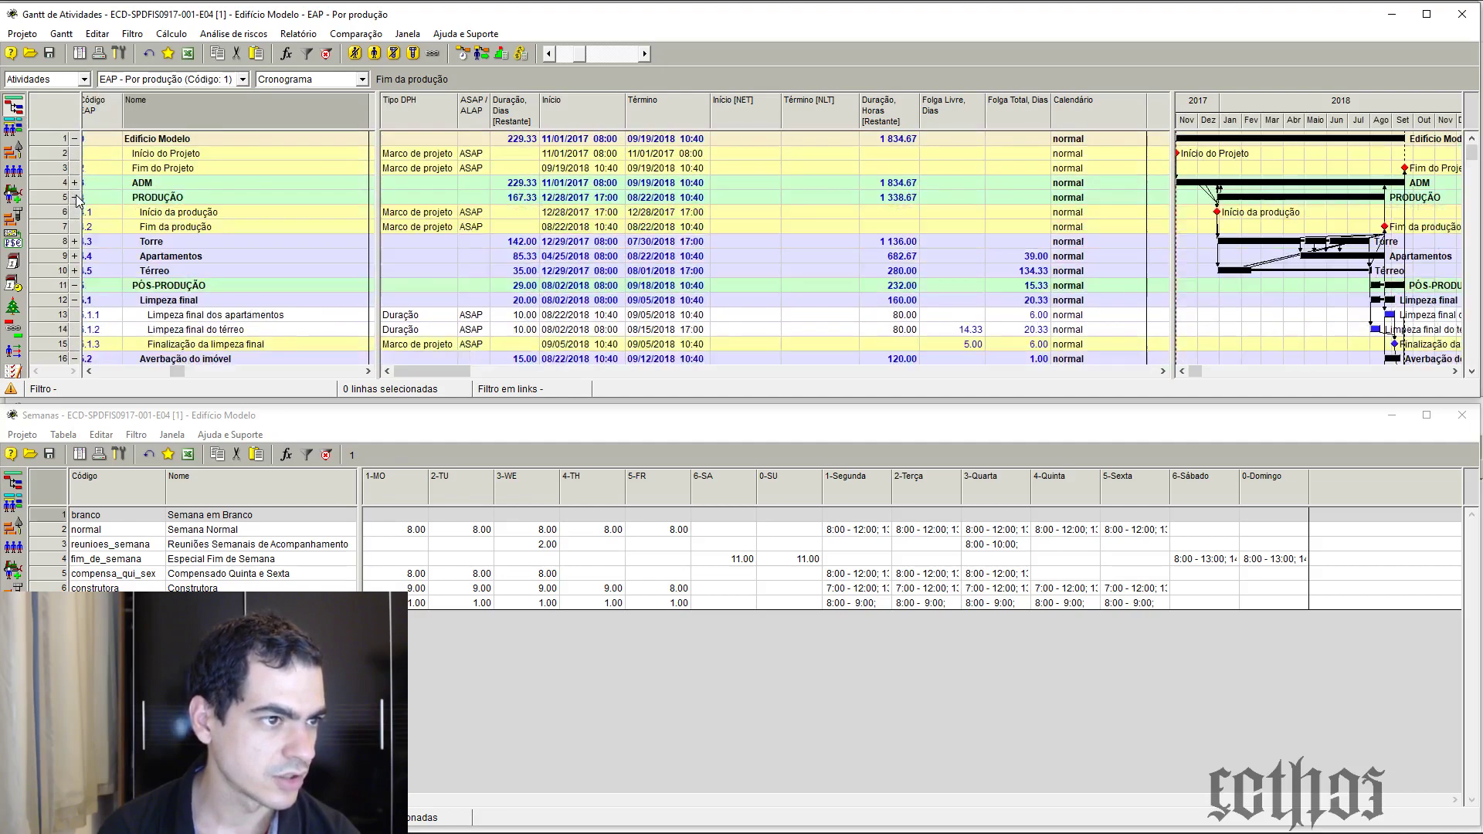
{"action": "left_click", "coordinate": [74, 197]}
{"action": "left_click", "coordinate": [74, 212]}
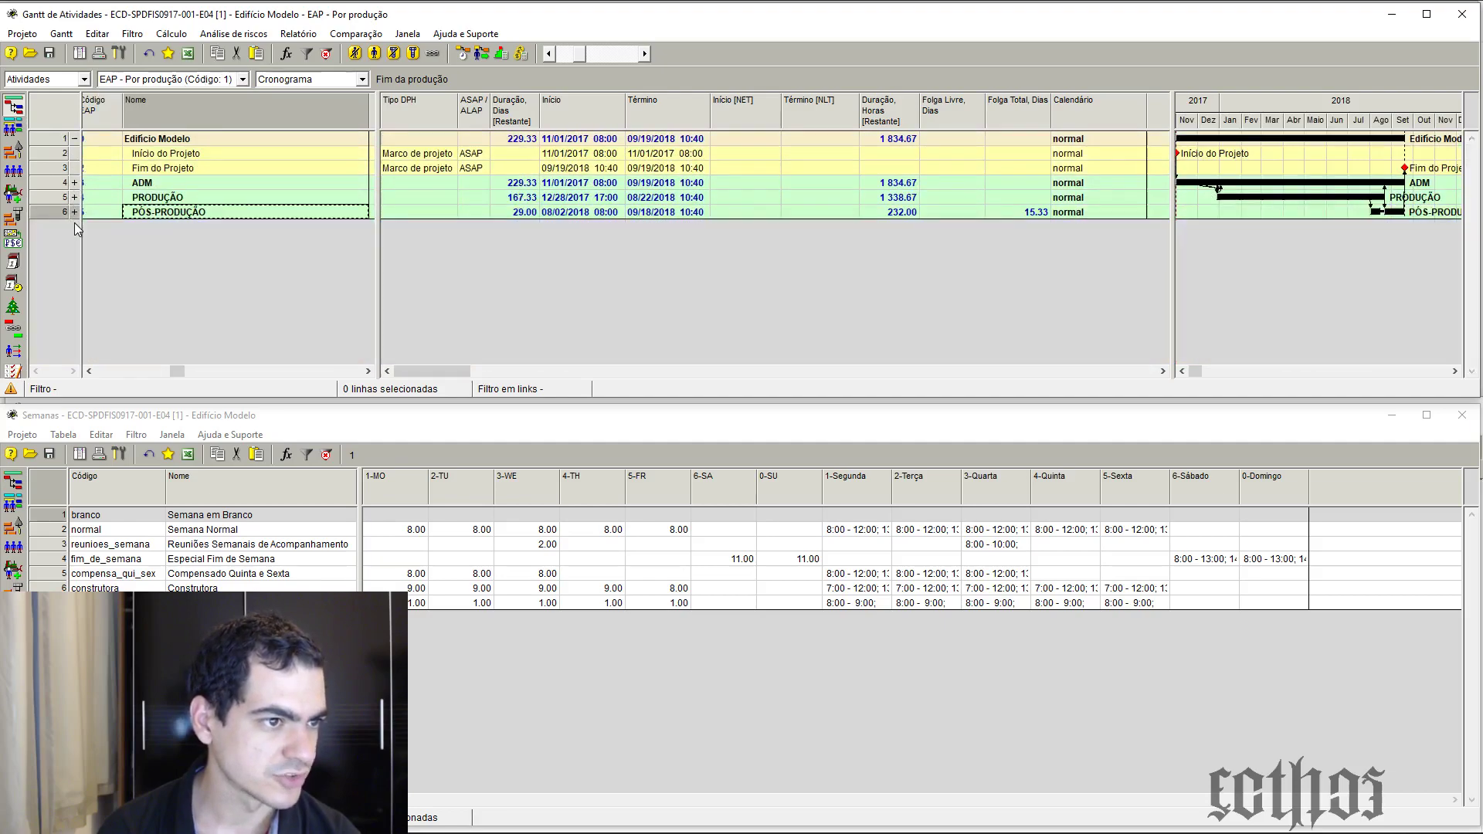
{"action": "left_click", "coordinate": [75, 183]}
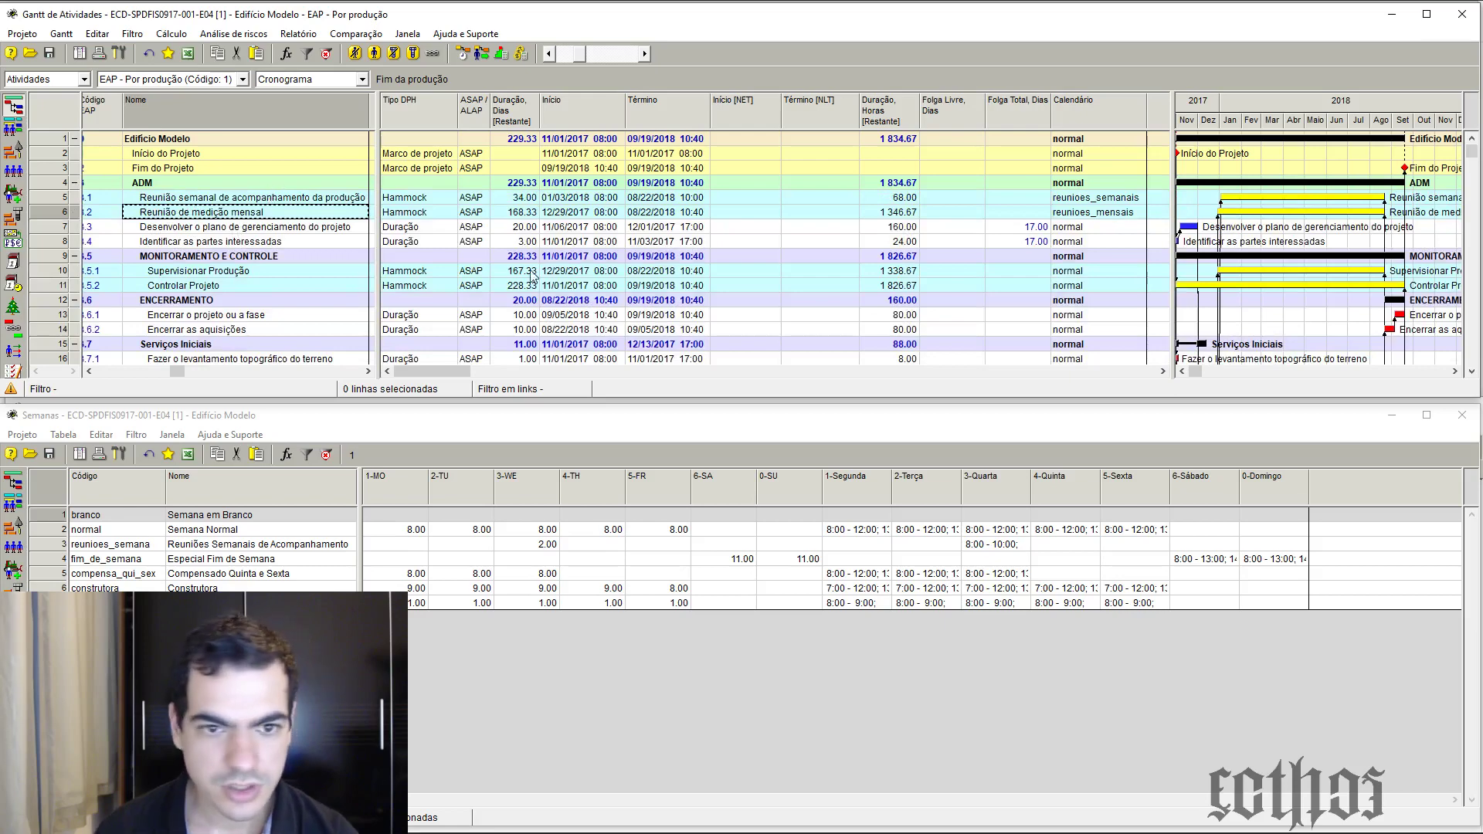
{"action": "left_click", "coordinate": [195, 286]}
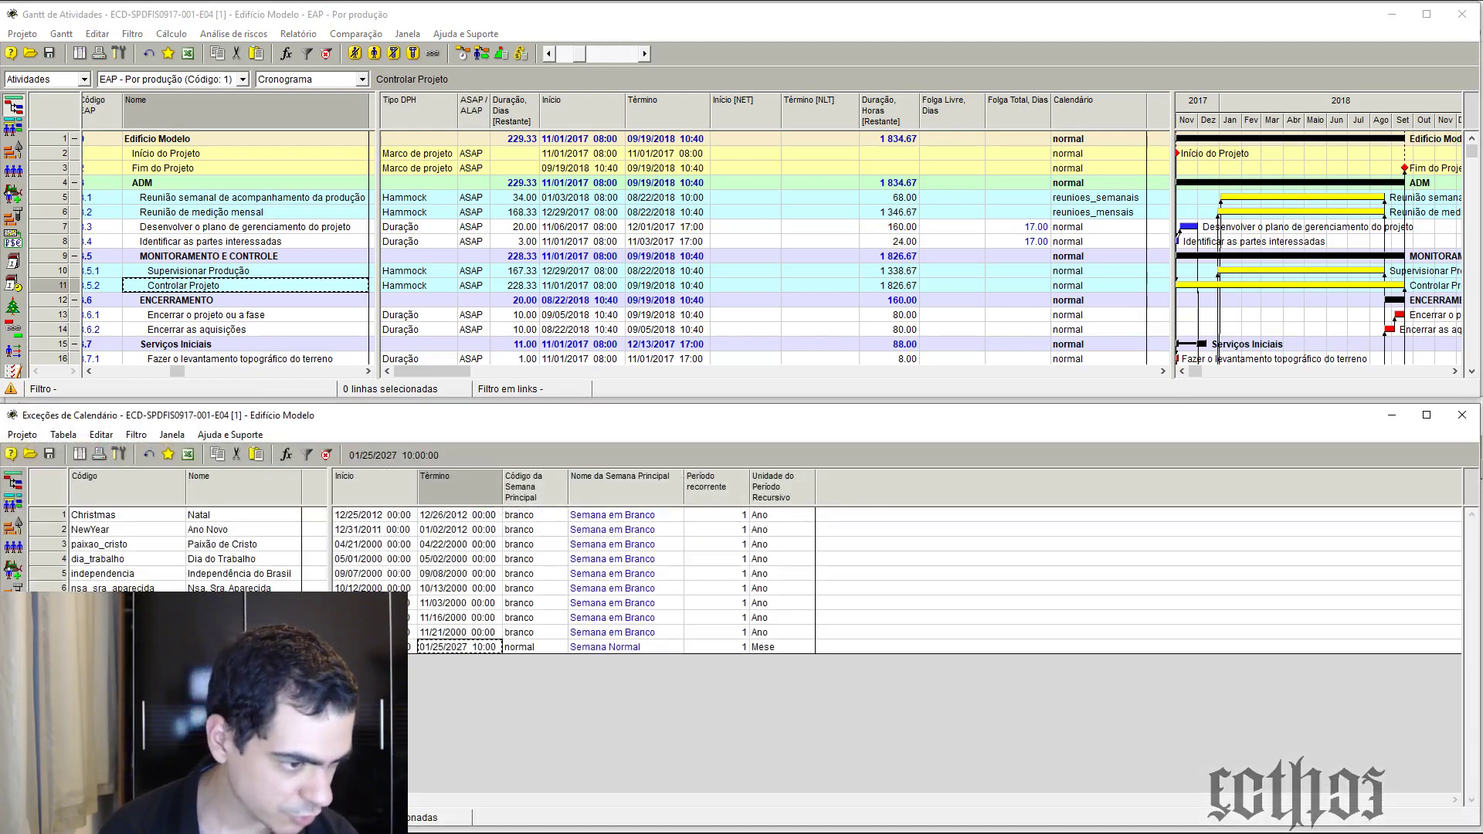
Add a new calendar exception at the end of the table and name it Reunião mensal
{"action": "left_click", "coordinate": [127, 647]}
{"action": "key", "text": "Insert"}
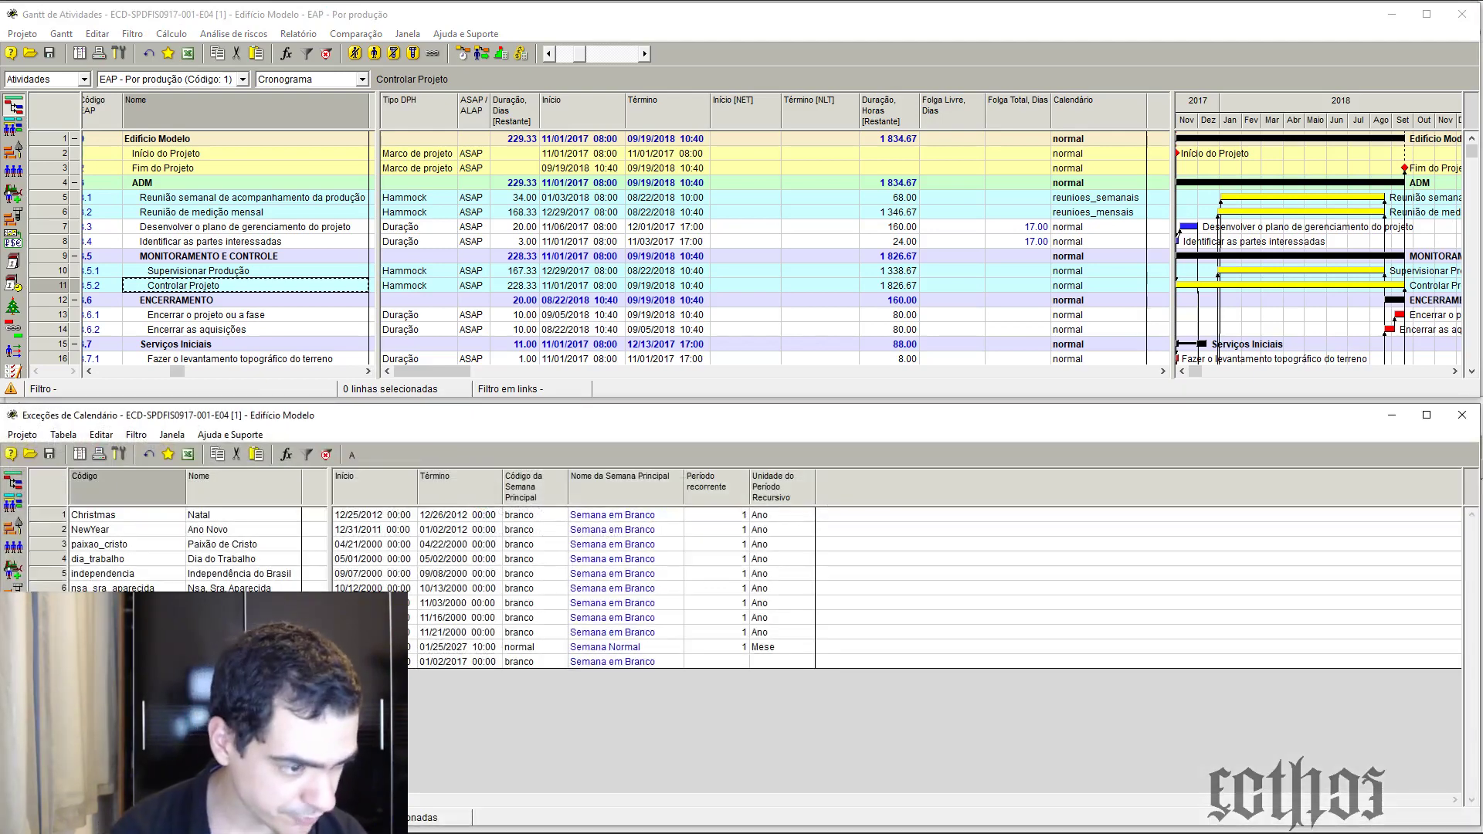
{"action": "key", "text": "Tab"}
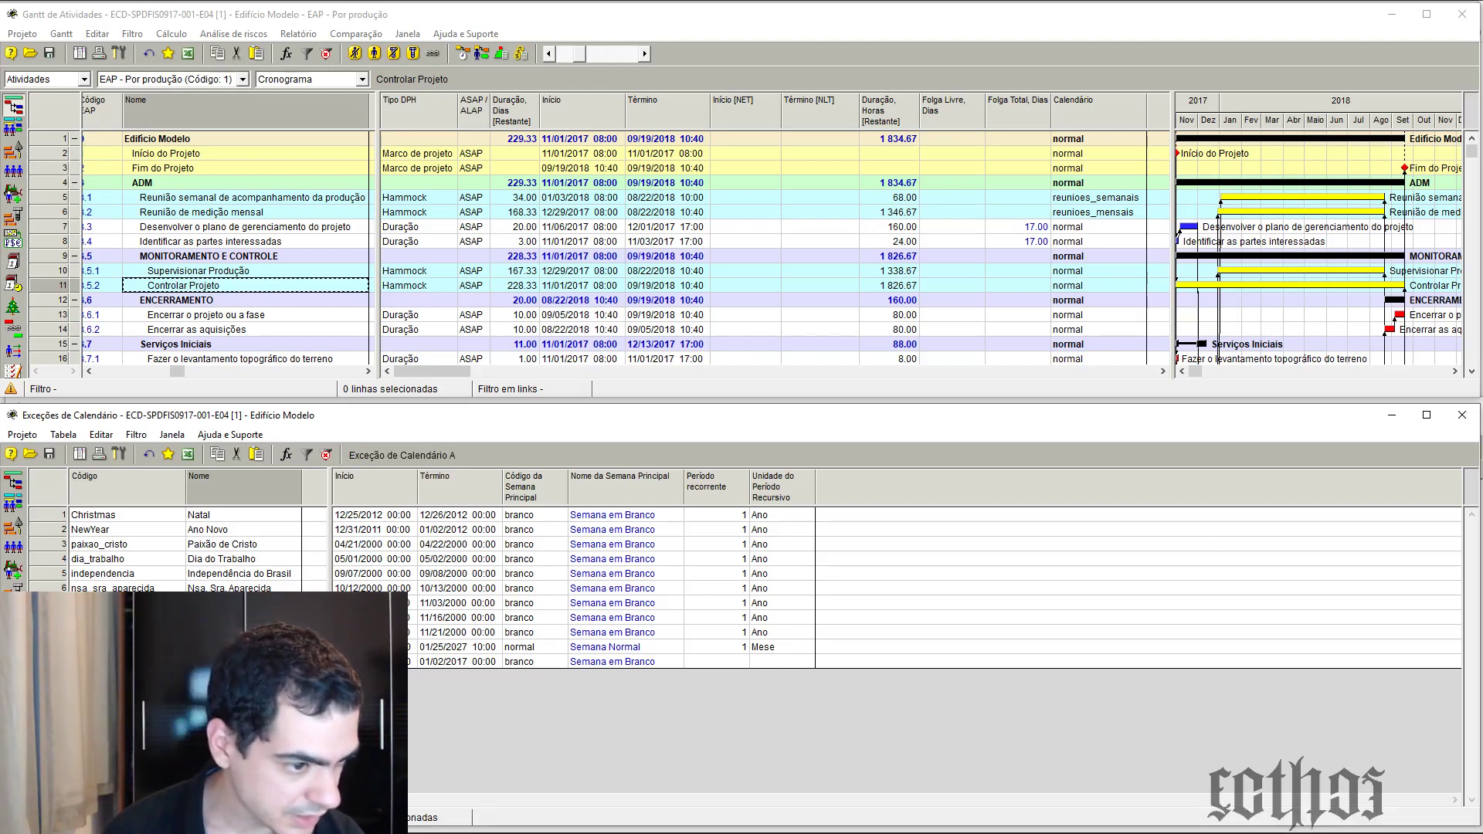
{"action": "key", "text": "Return"}
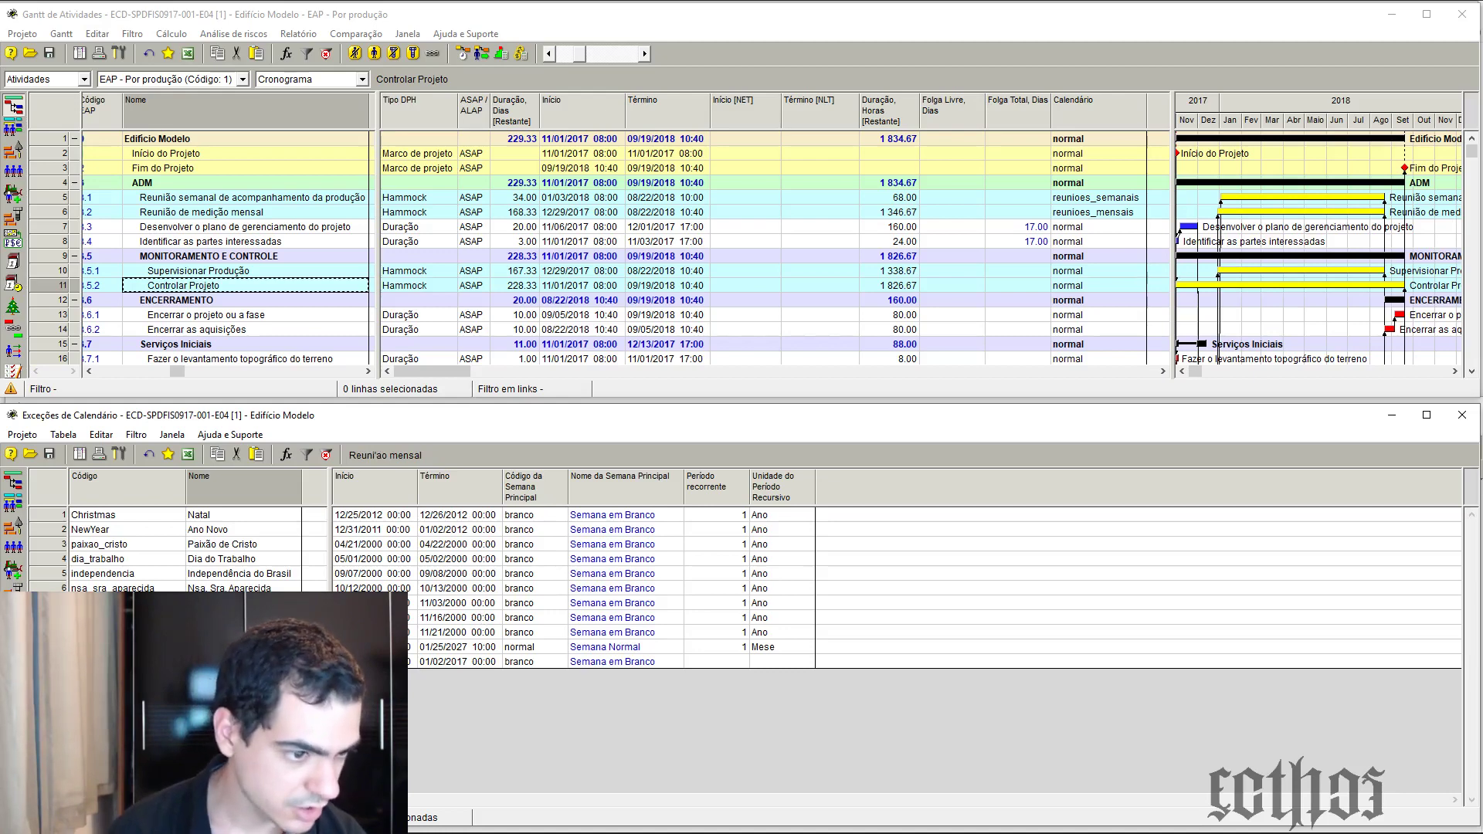
Set the Reunião mensal exception to recur every 4 Semana in its properties
{"action": "double_click", "coordinate": [371, 661]}
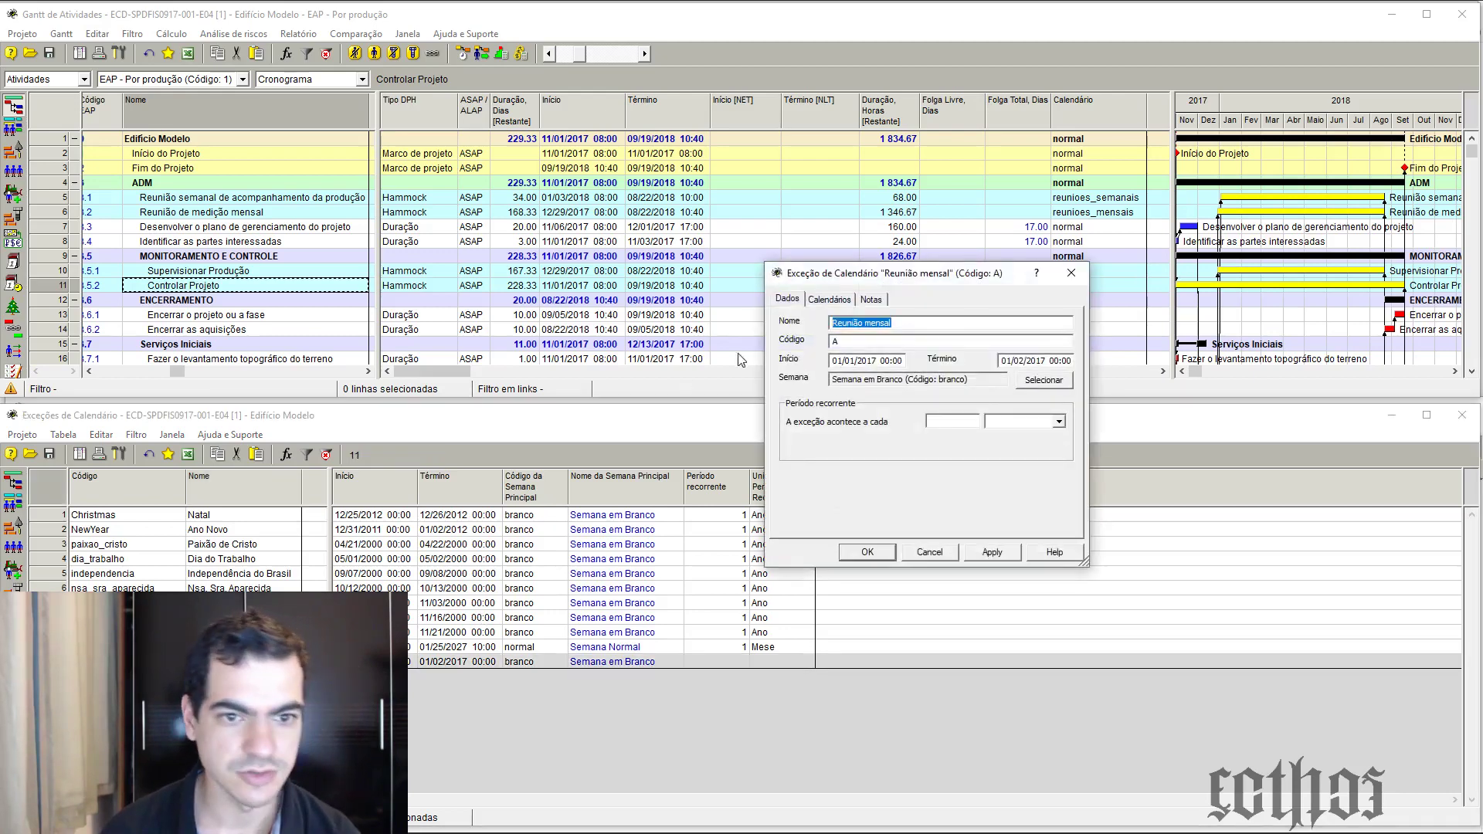
{"action": "left_click_drag", "start_coordinate": [943, 275], "coordinate": [866, 297]}
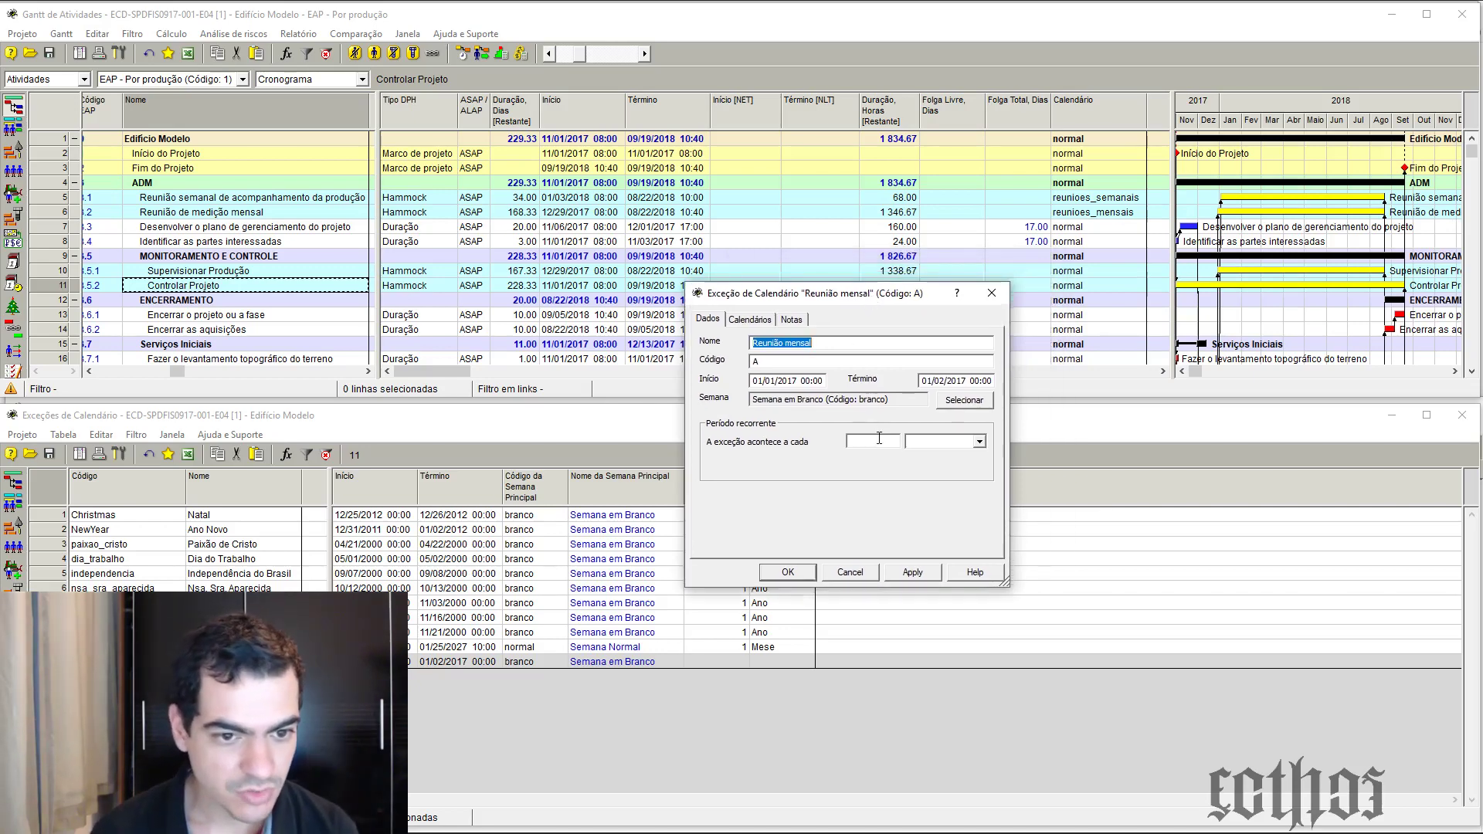
{"action": "left_click", "coordinate": [856, 441]}
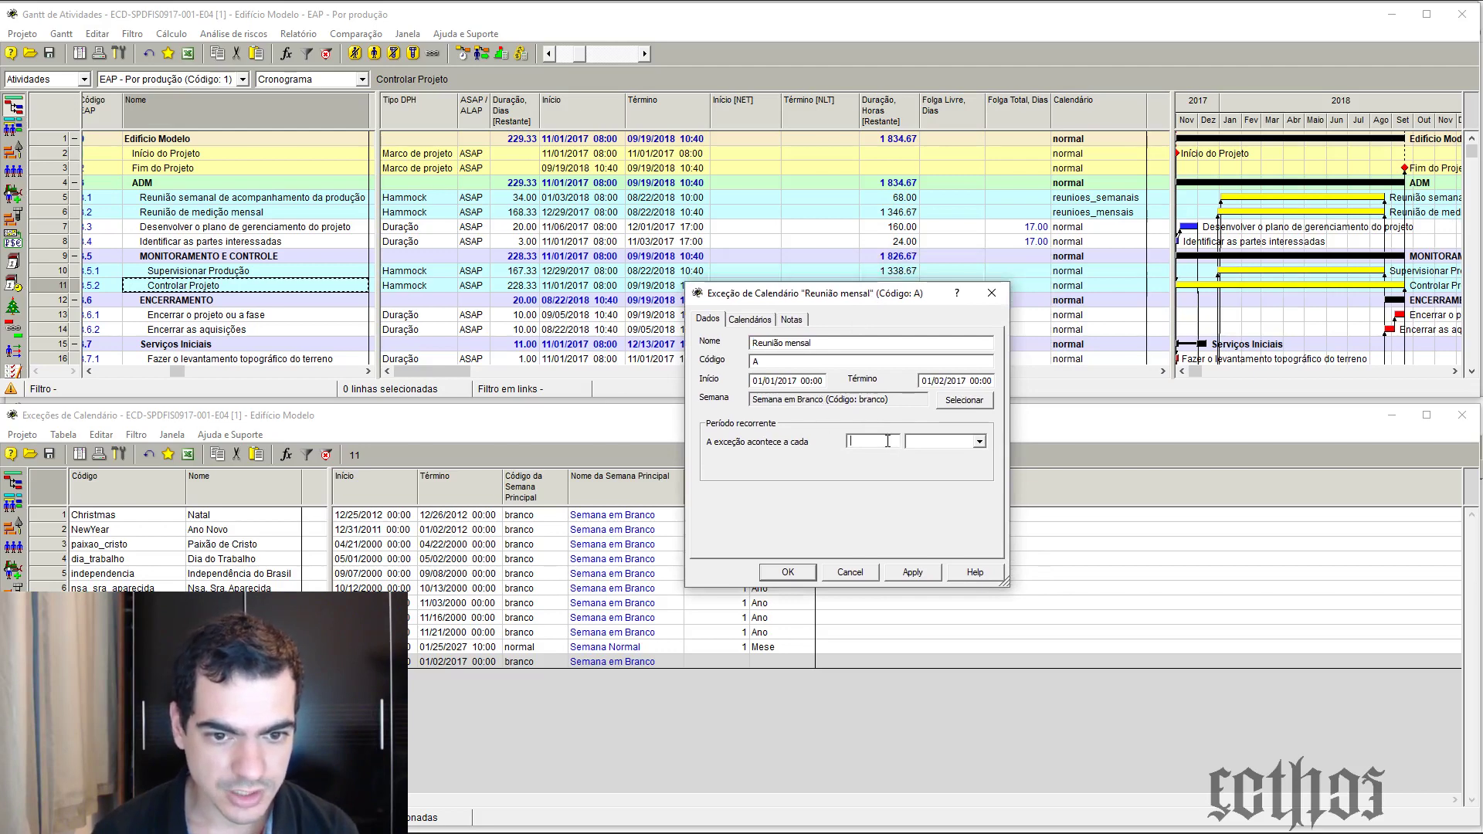
{"action": "type", "text": "4"}
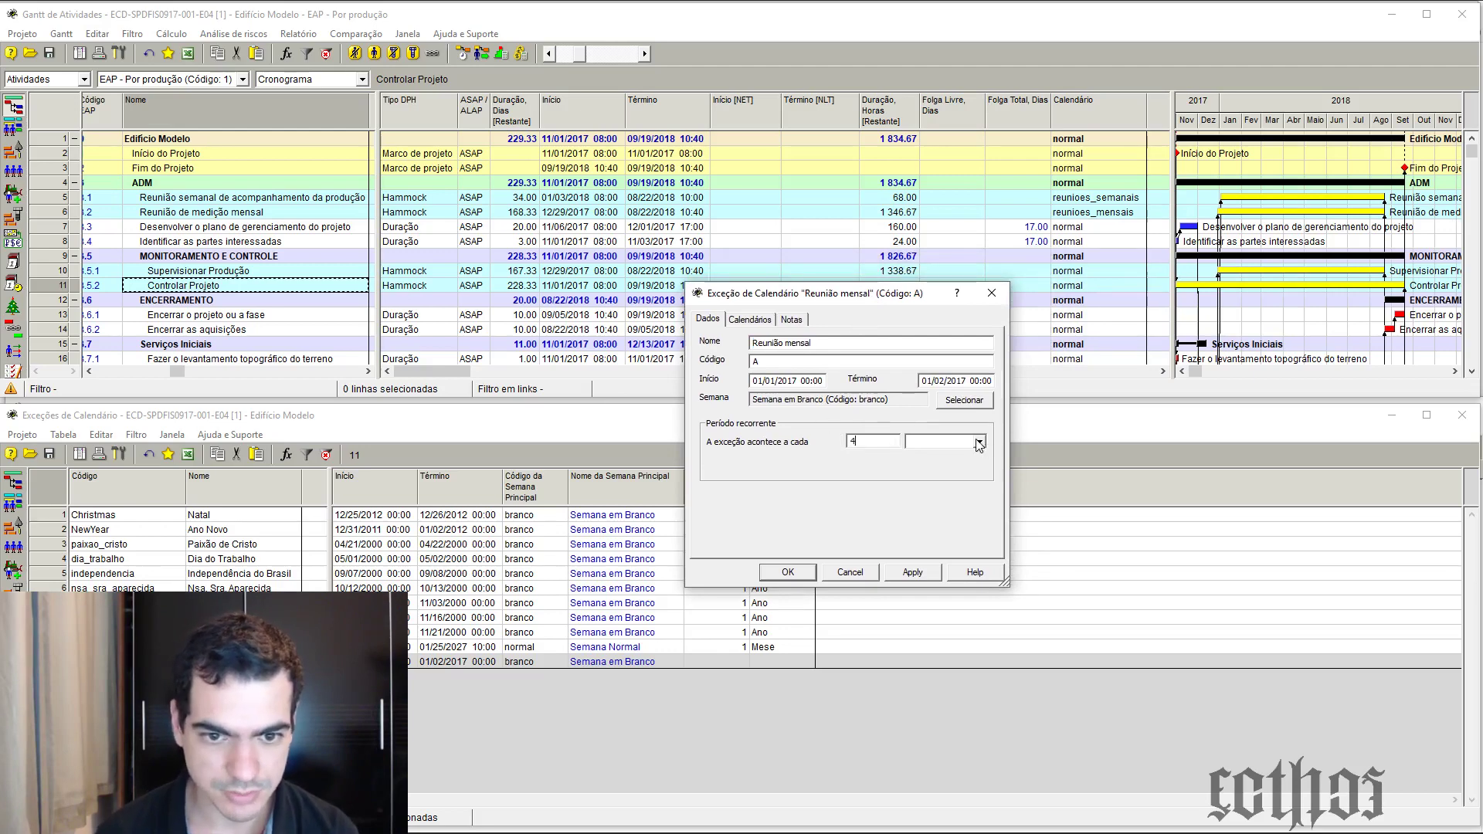
{"action": "left_click", "coordinate": [978, 442]}
{"action": "left_click", "coordinate": [936, 494]}
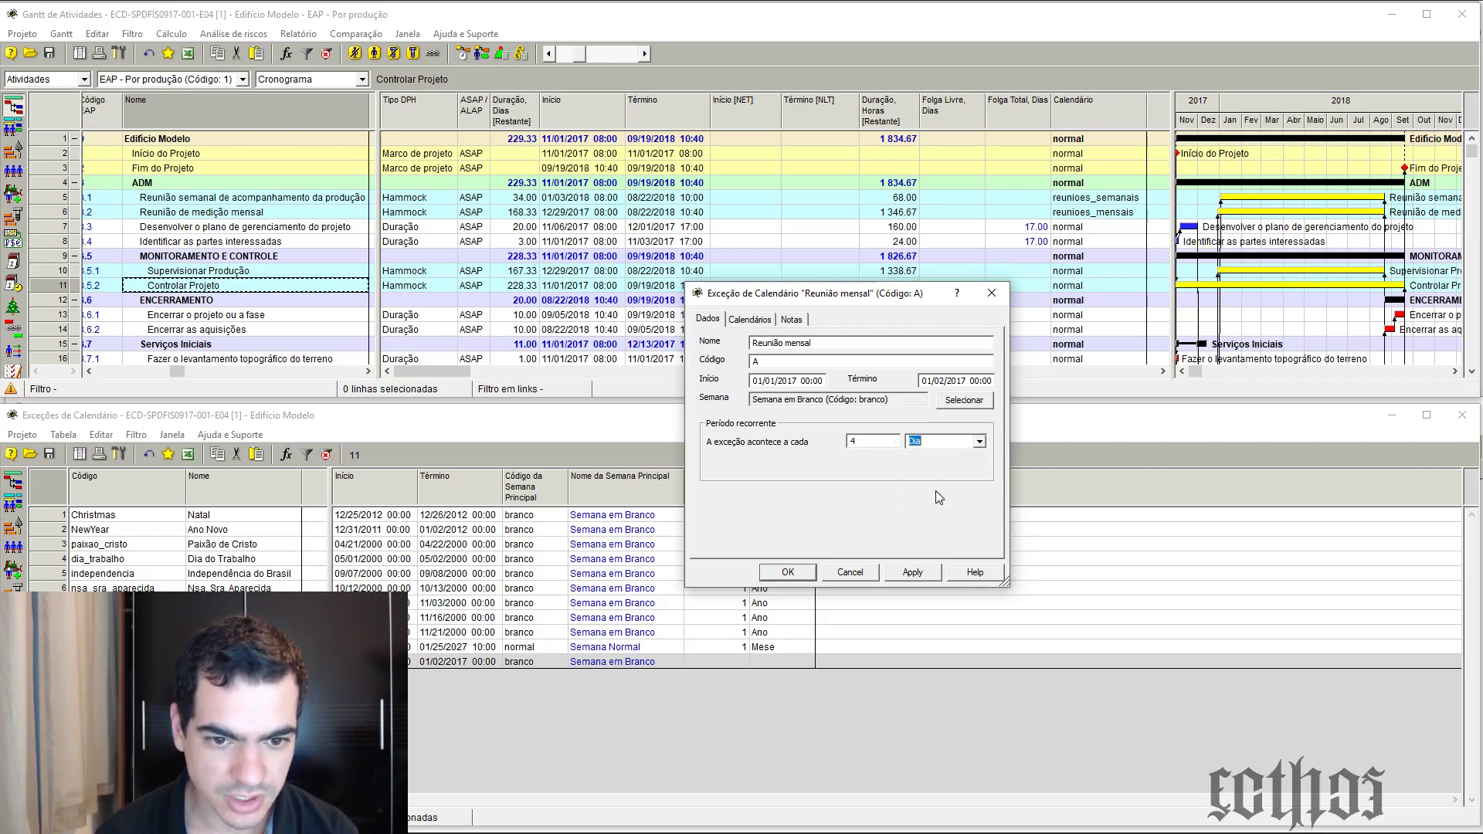
{"action": "left_click", "coordinate": [979, 441]}
{"action": "left_click", "coordinate": [944, 494]}
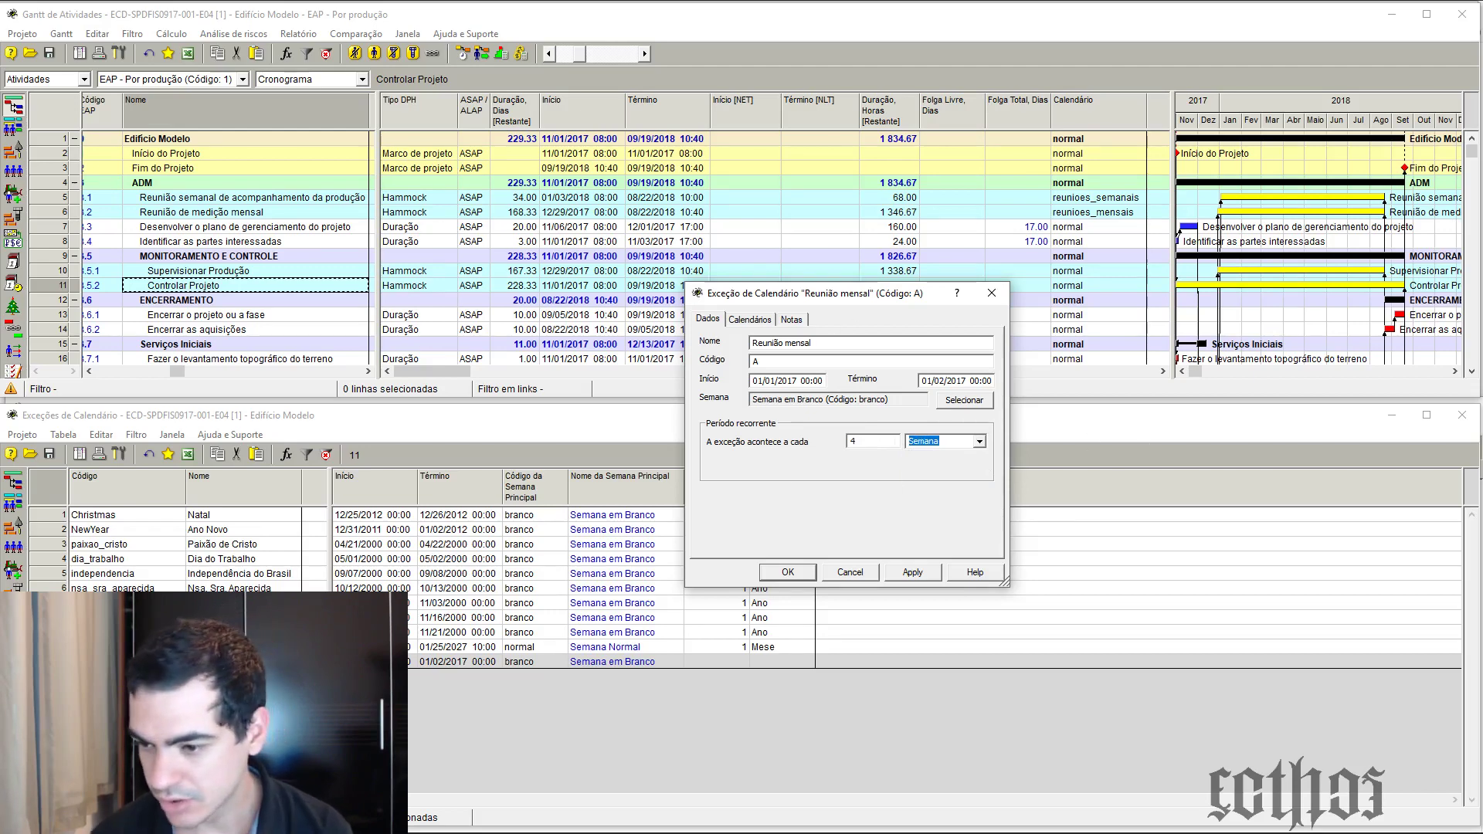
Try to set the start date of the Reunião mensal exception to 21/11/2017
{"action": "left_click", "coordinate": [232, 819]}
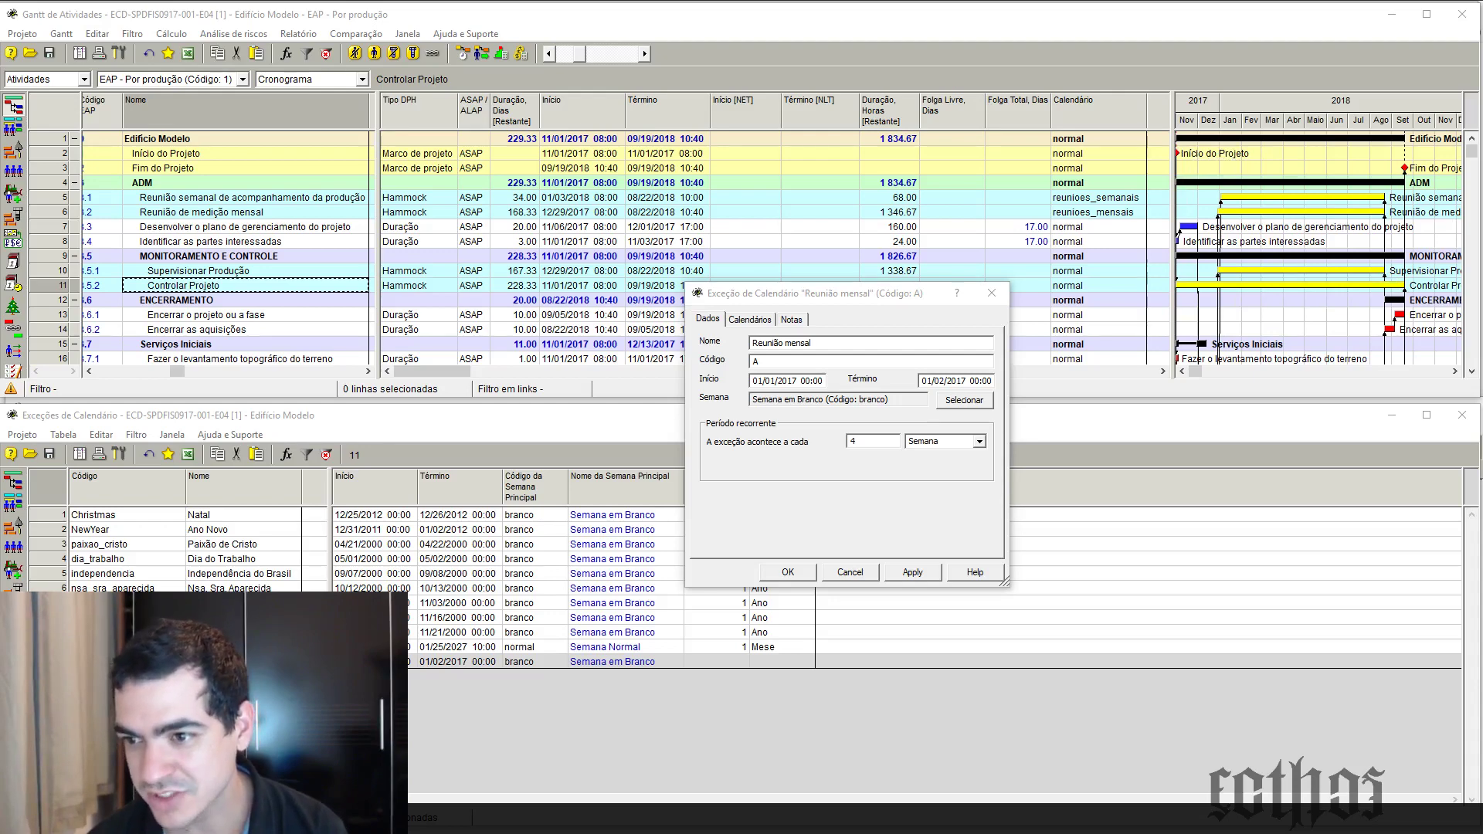
{"action": "left_click", "coordinate": [775, 381]}
{"action": "left_click_drag", "start_coordinate": [774, 382], "coordinate": [753, 381]}
{"action": "type", "text": "21"}
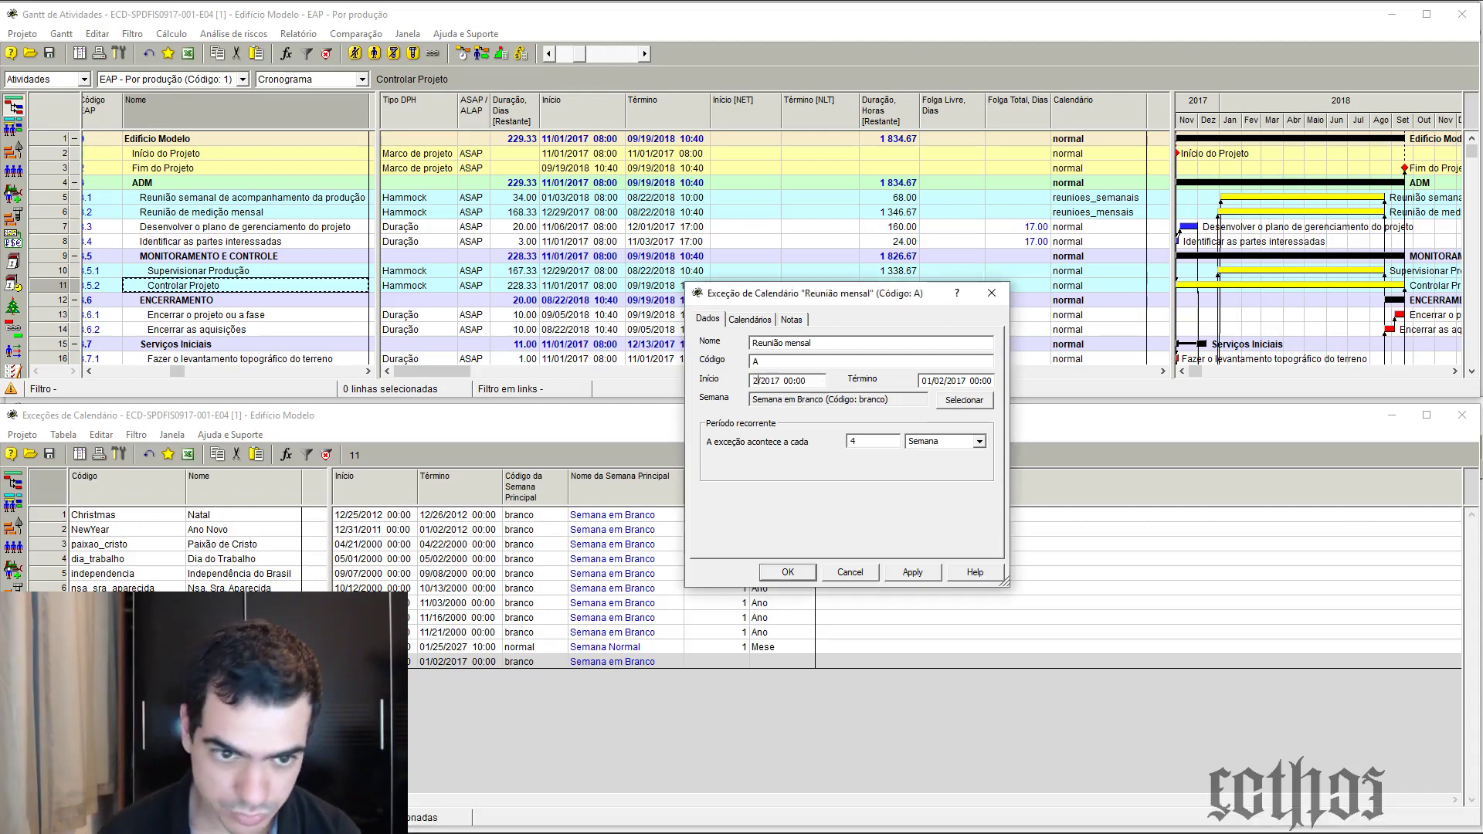
{"action": "type", "text": "/"}
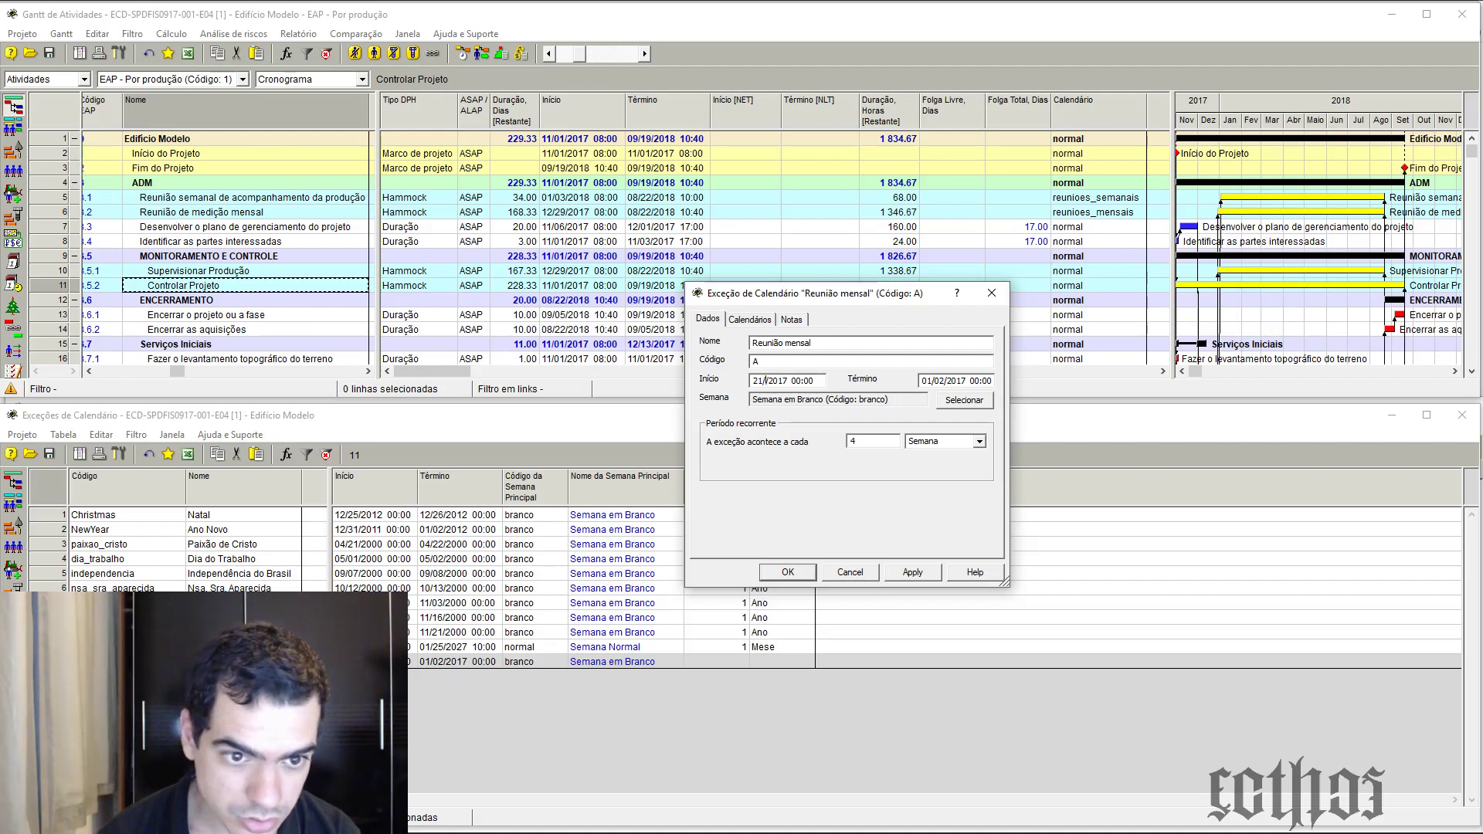
{"action": "type", "text": "11"}
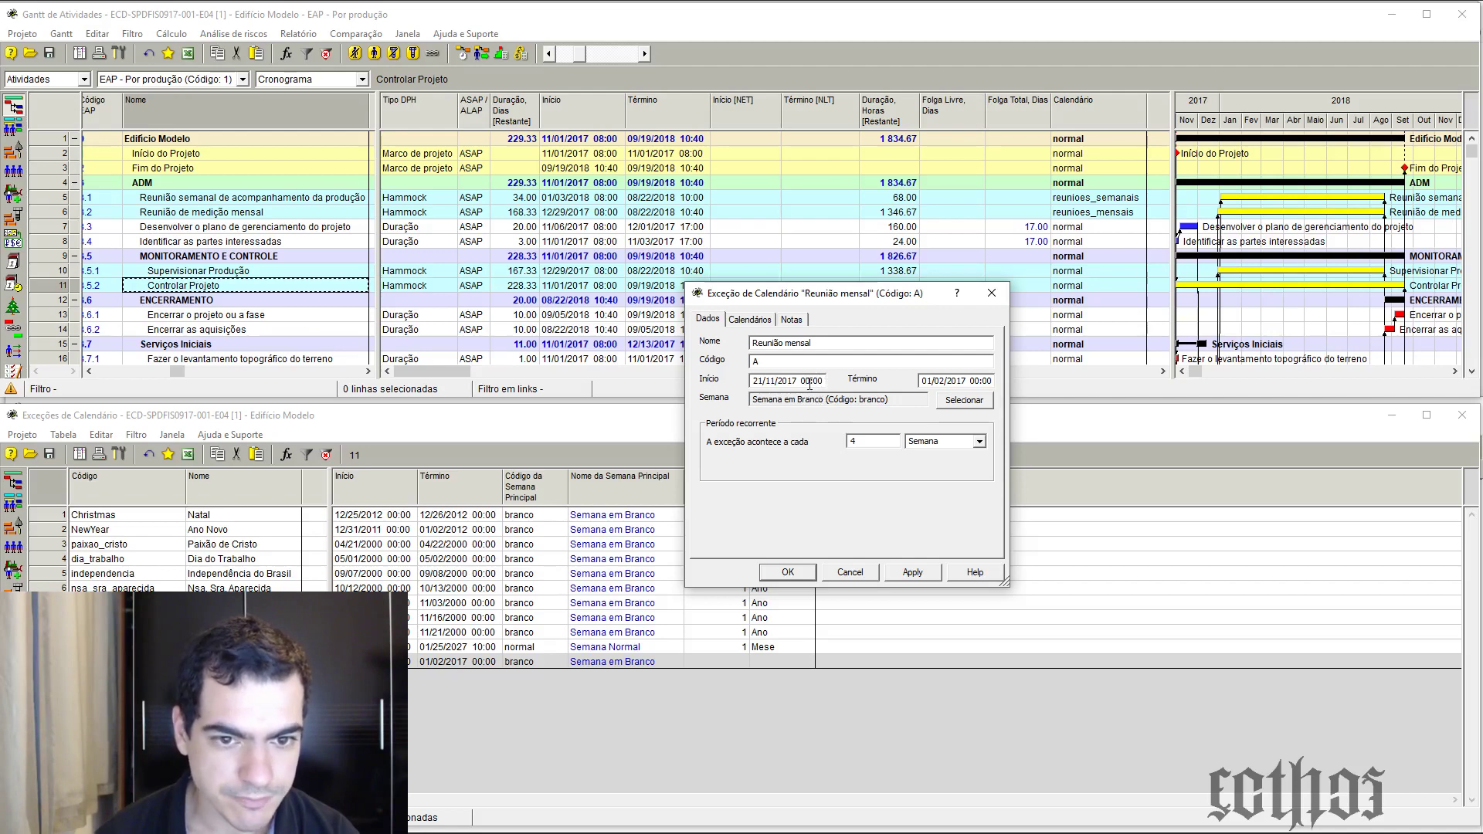
{"action": "left_click_drag", "start_coordinate": [827, 295], "coordinate": [972, 321]}
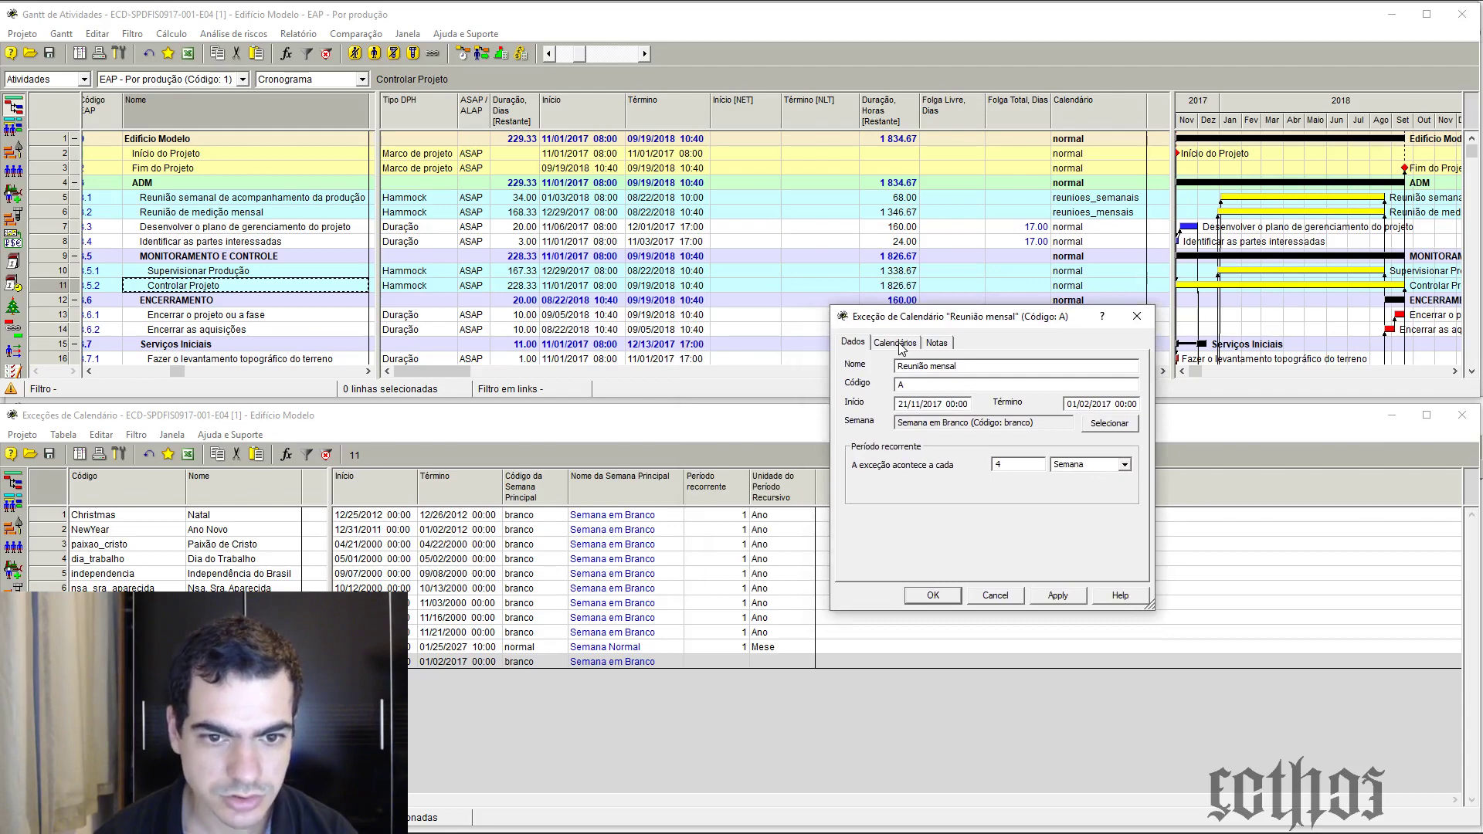
{"action": "left_click_drag", "start_coordinate": [1013, 320], "coordinate": [942, 312]}
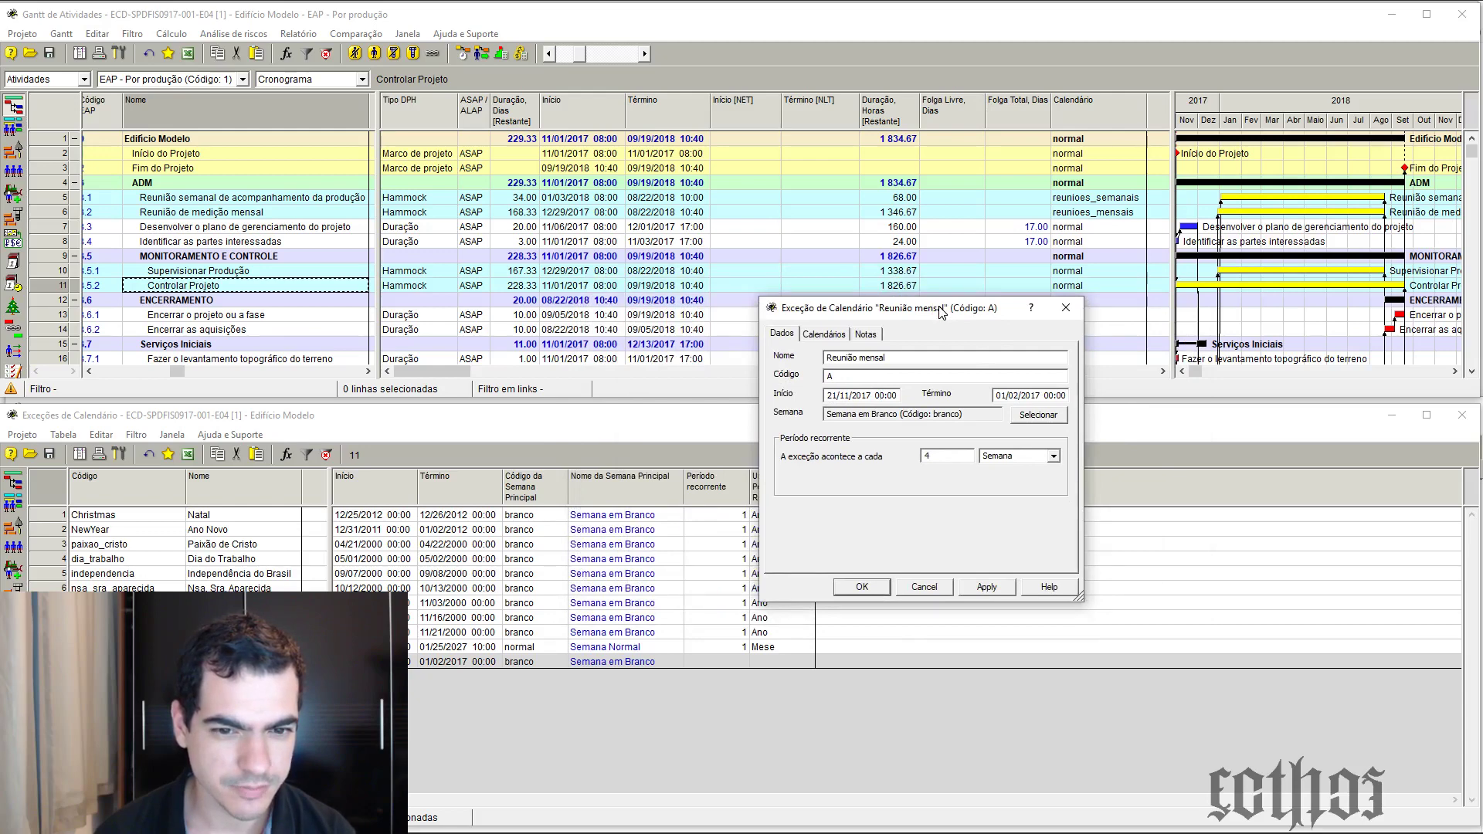
Try to set the end date of the Reunião mensal exception to 22/11/2017
{"action": "left_click", "coordinate": [1008, 397]}
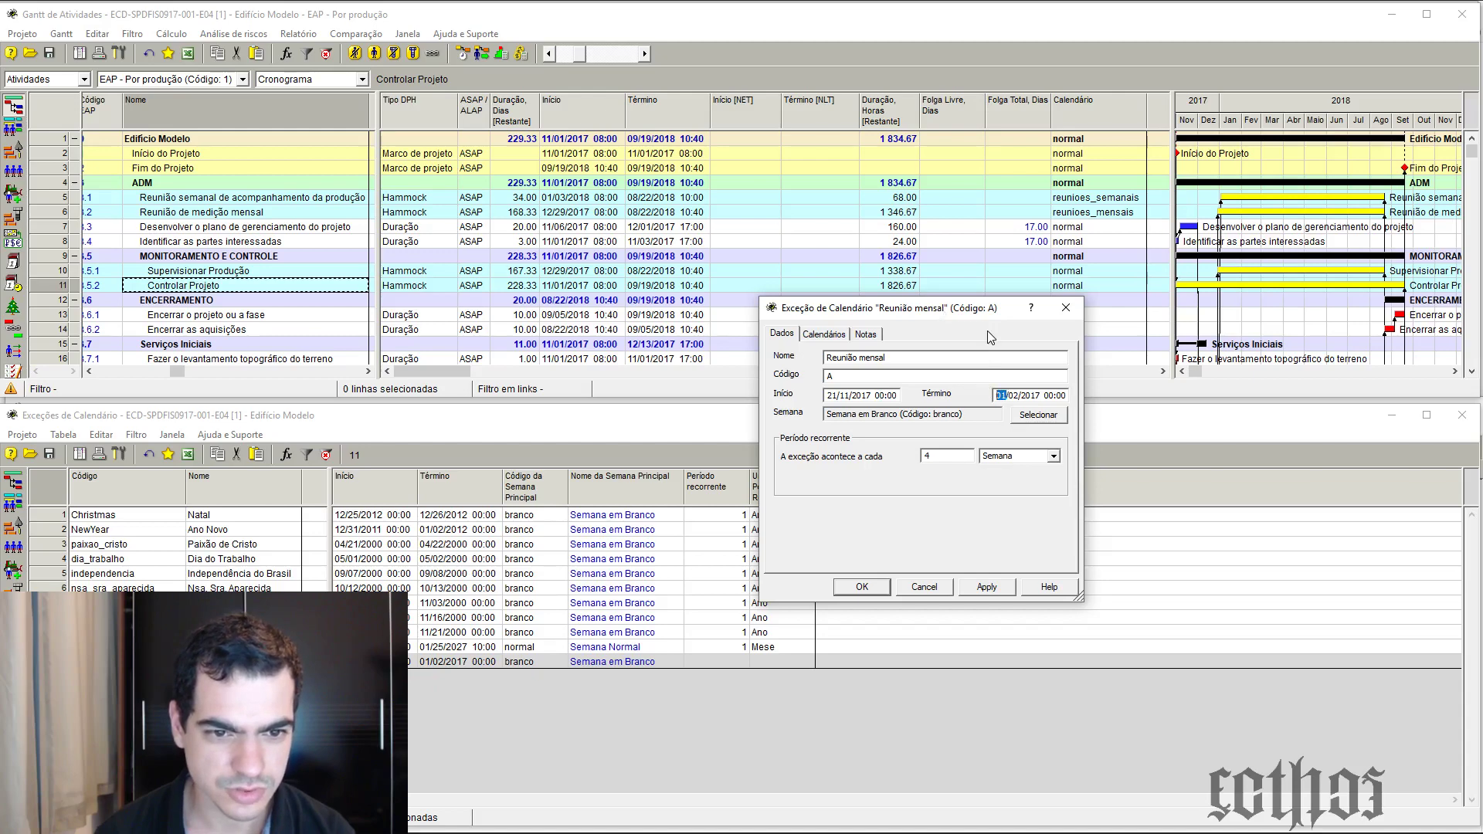
{"action": "type", "text": "21"}
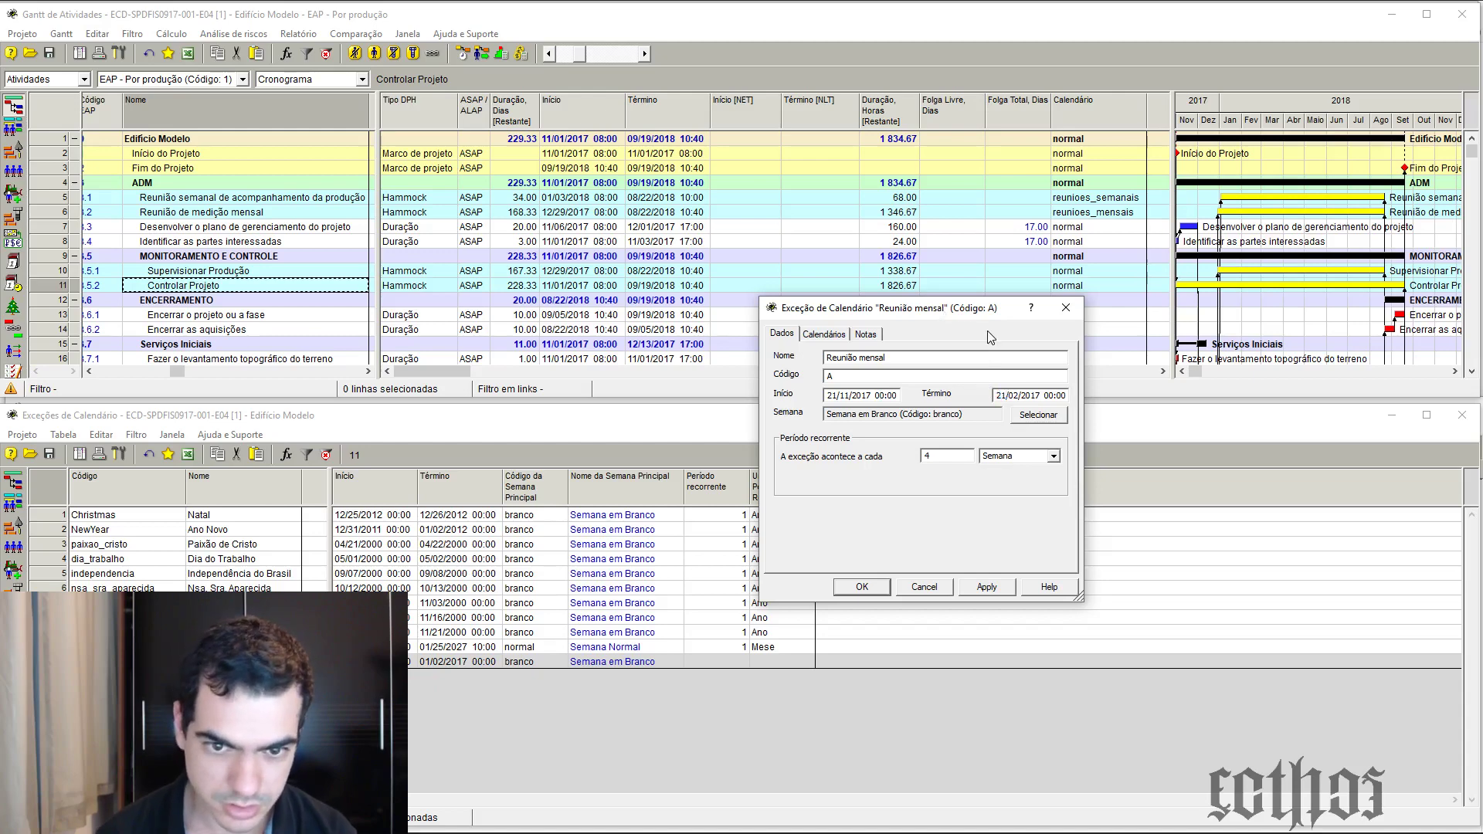
{"action": "left_click", "coordinate": [1012, 394]}
{"action": "type", "text": "11"}
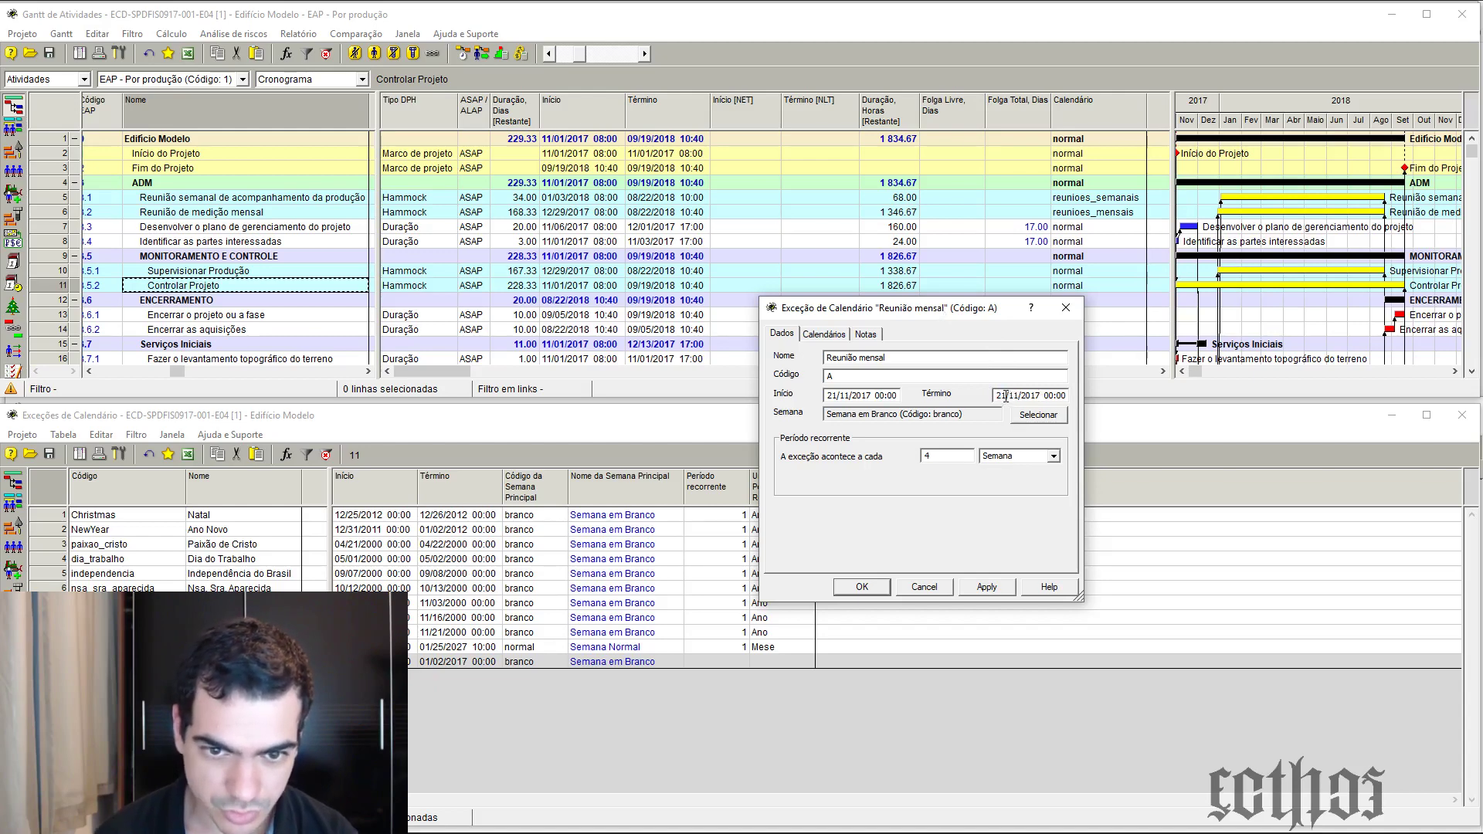
{"action": "left_click", "coordinate": [1002, 396]}
{"action": "type", "text": "22"}
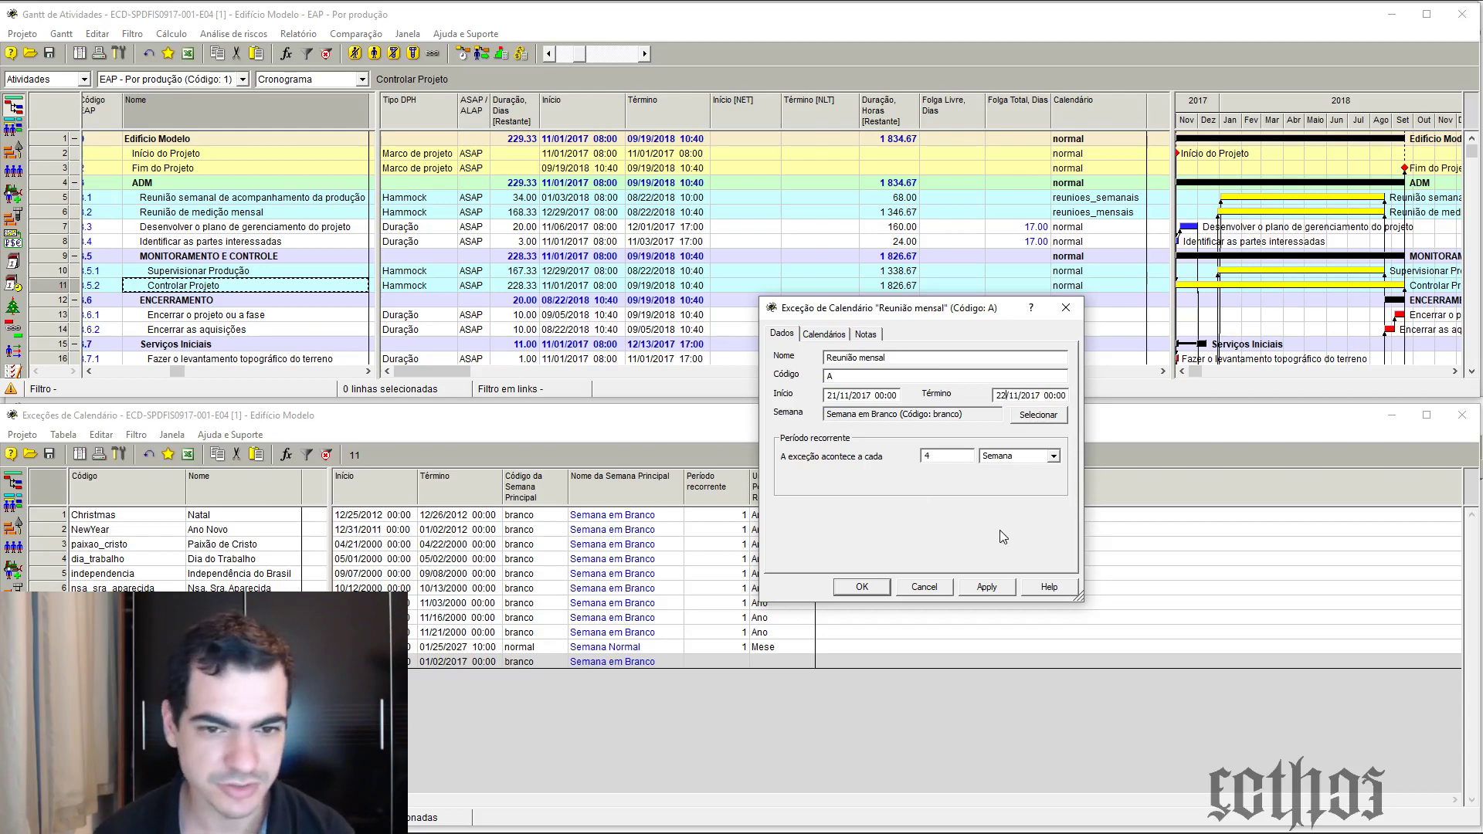
Assign the week Semana Normal to the Reunião mensal exception and apply the changes
{"action": "left_click", "coordinate": [1051, 421]}
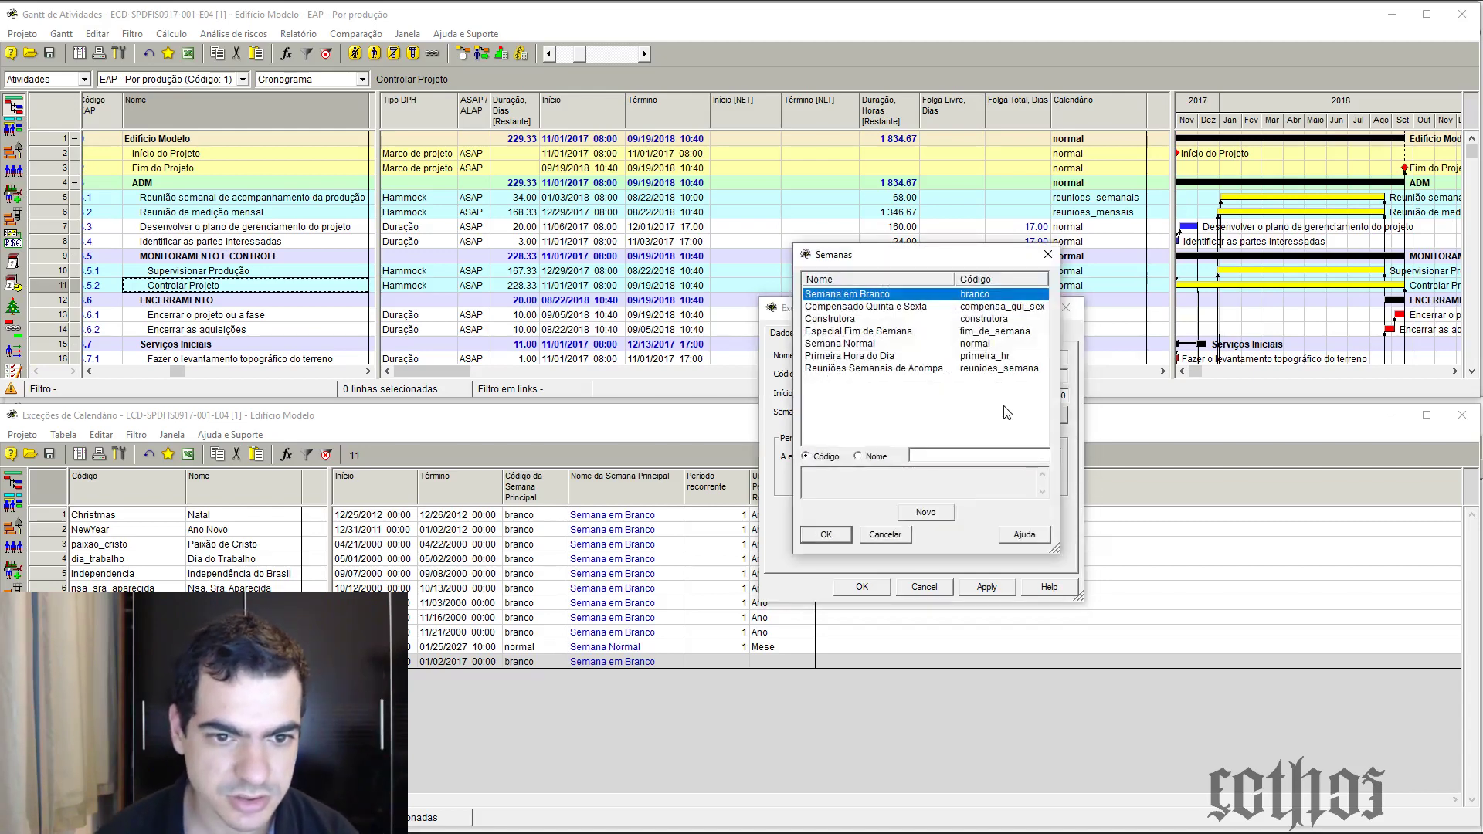
{"action": "left_click", "coordinate": [962, 345]}
{"action": "left_click", "coordinate": [821, 533]}
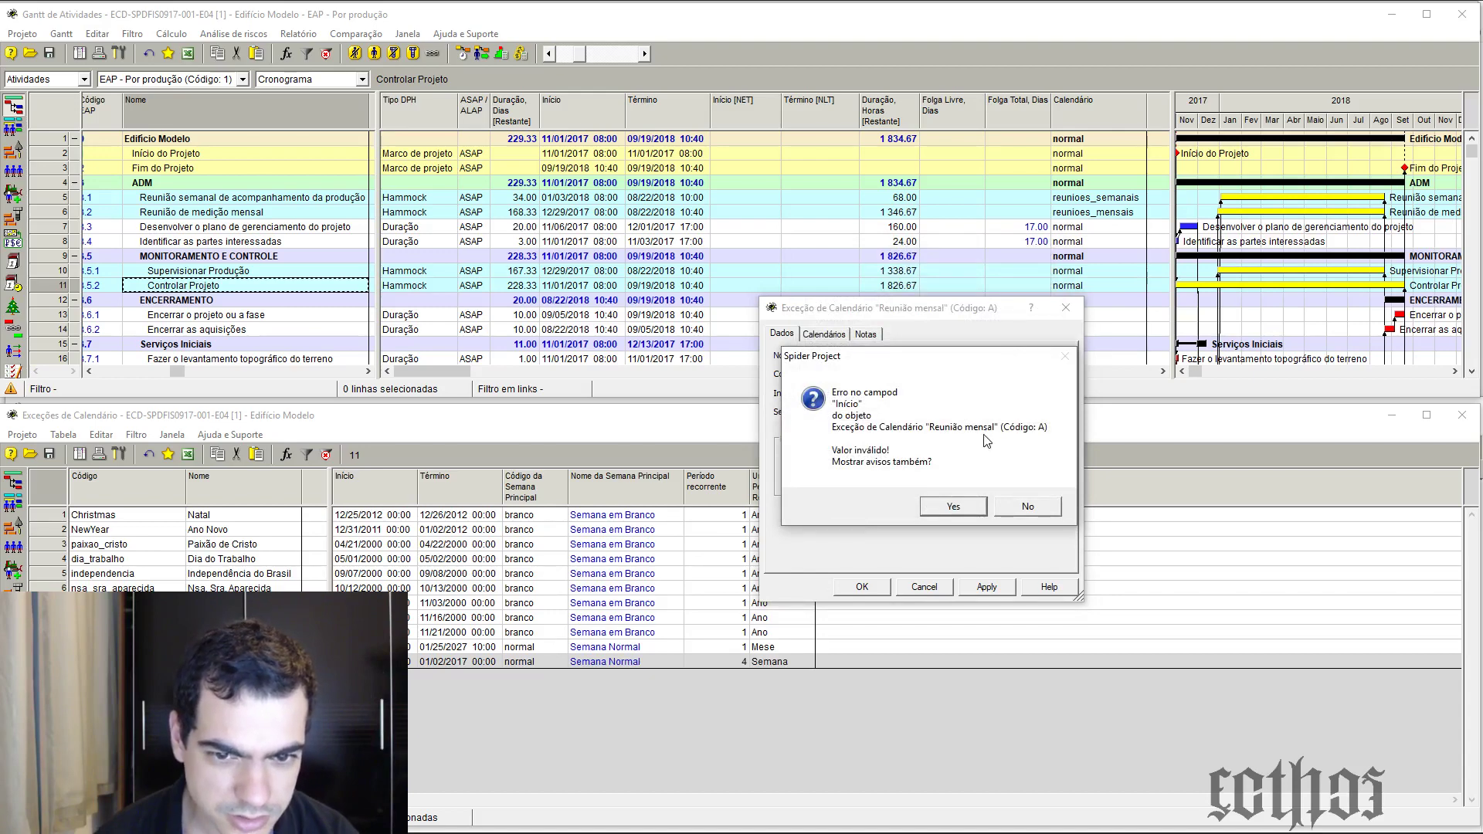
{"action": "left_click", "coordinate": [958, 514]}
{"action": "left_click", "coordinate": [955, 516]}
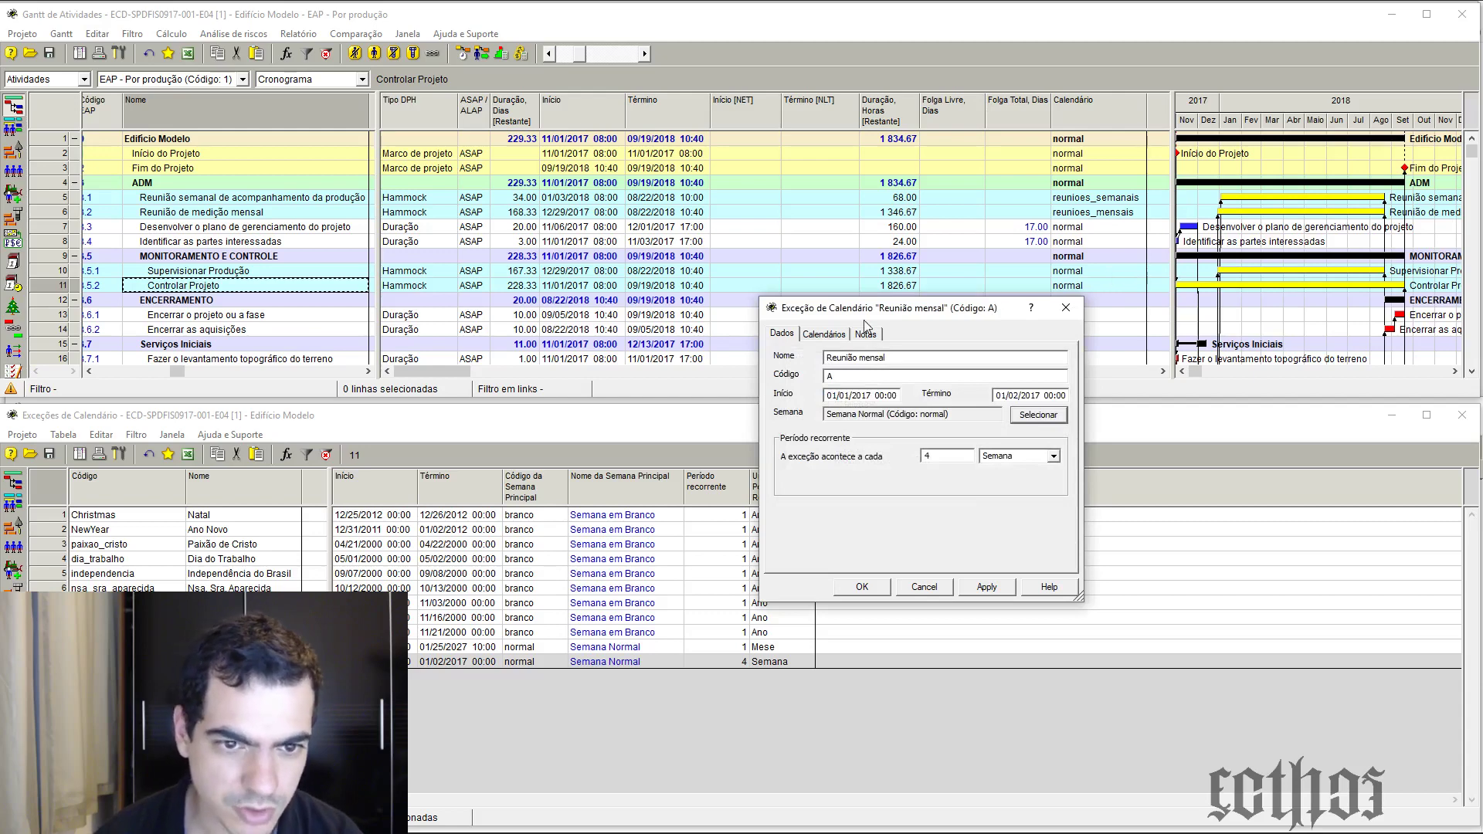
Review the calendars listed for the Reunião mensal exception and retry applying its period as 21/11/2017 to 22/11/2017
{"action": "left_click", "coordinate": [836, 336]}
{"action": "left_click", "coordinate": [783, 335]}
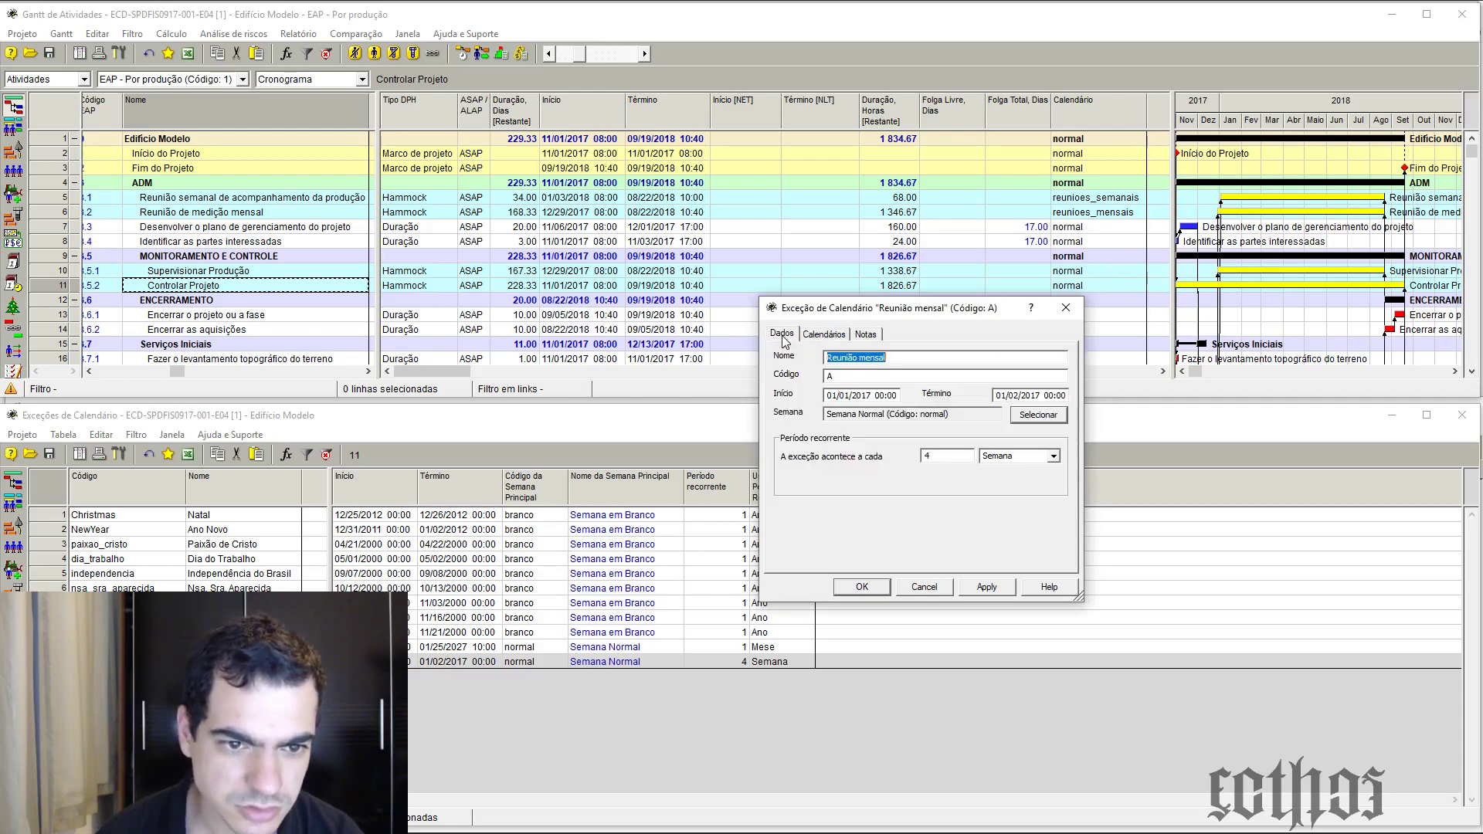
{"action": "left_click", "coordinate": [830, 335]}
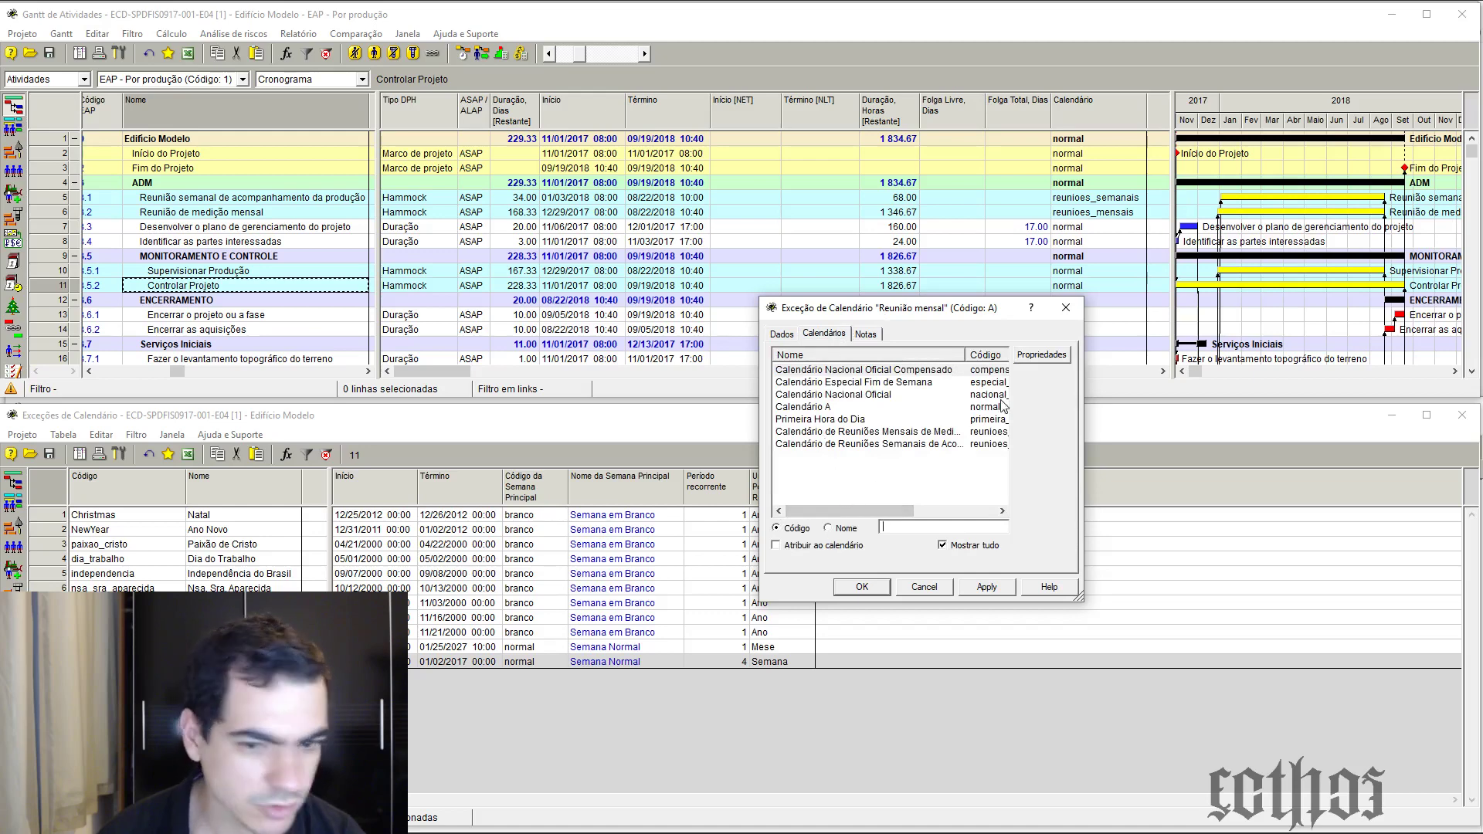
{"action": "left_click", "coordinate": [790, 337]}
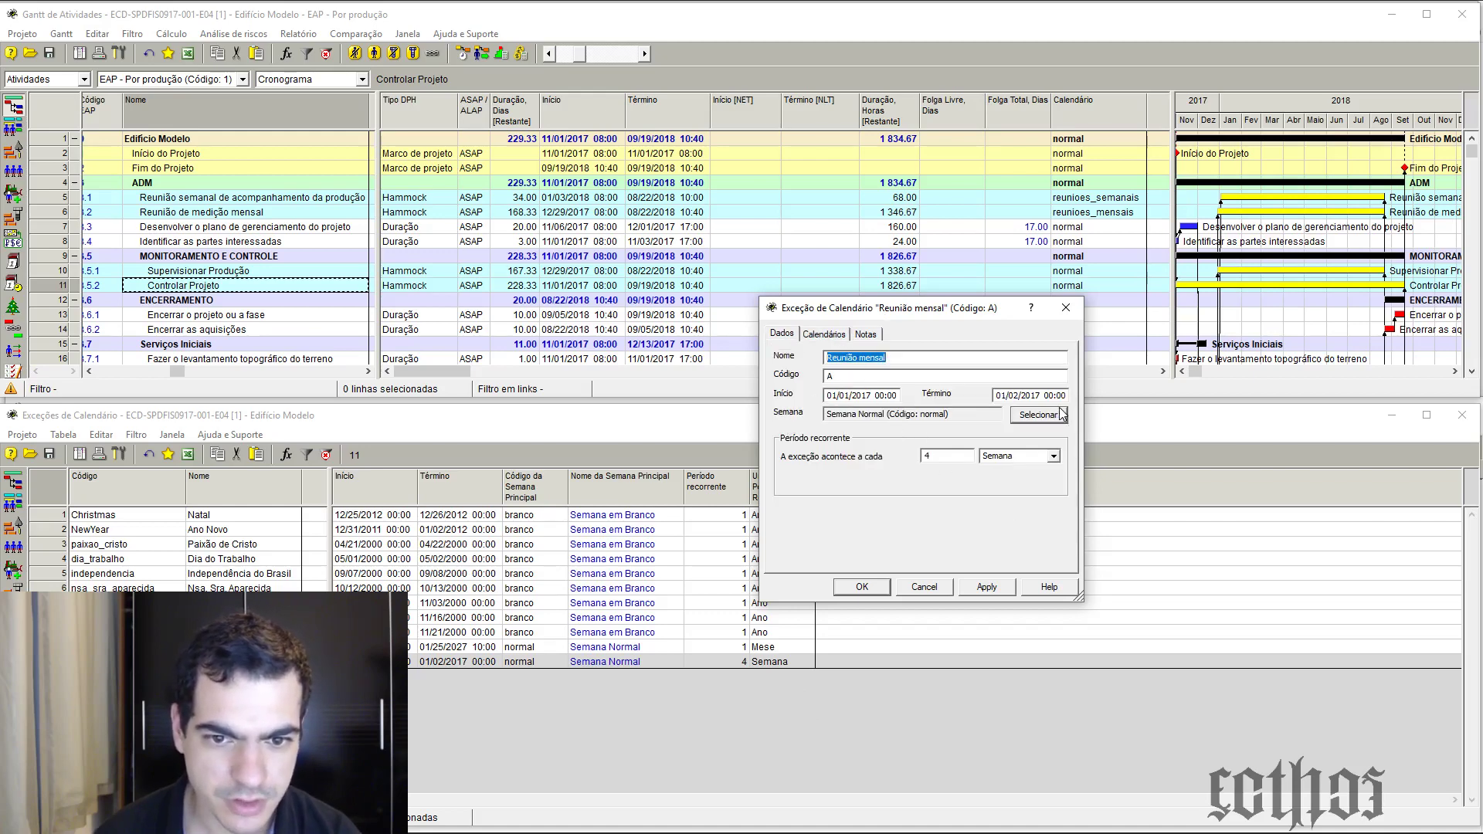
{"action": "left_click", "coordinate": [851, 398]}
{"action": "type", "text": "21/11"}
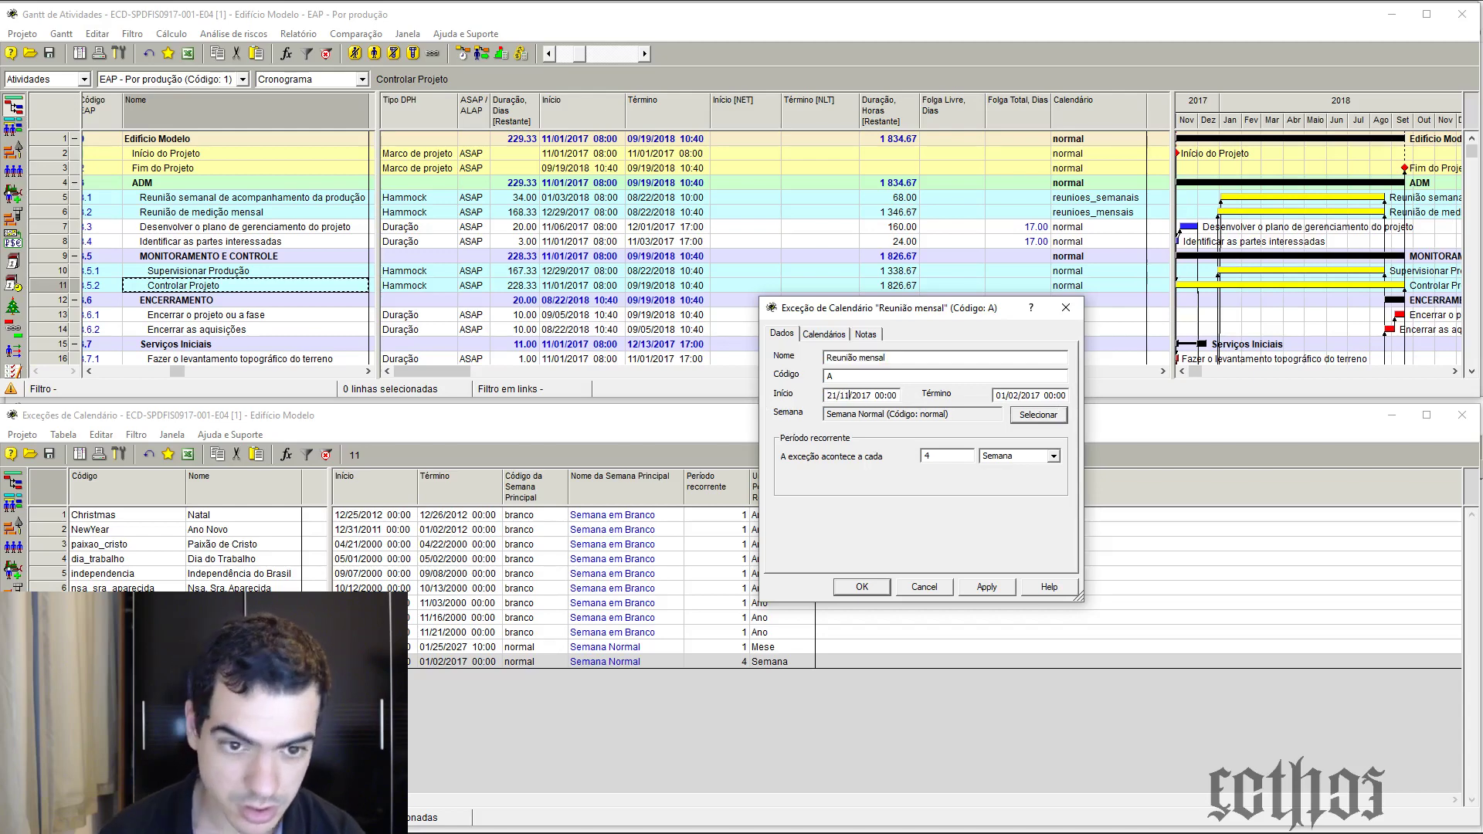
{"action": "left_click", "coordinate": [1021, 398]}
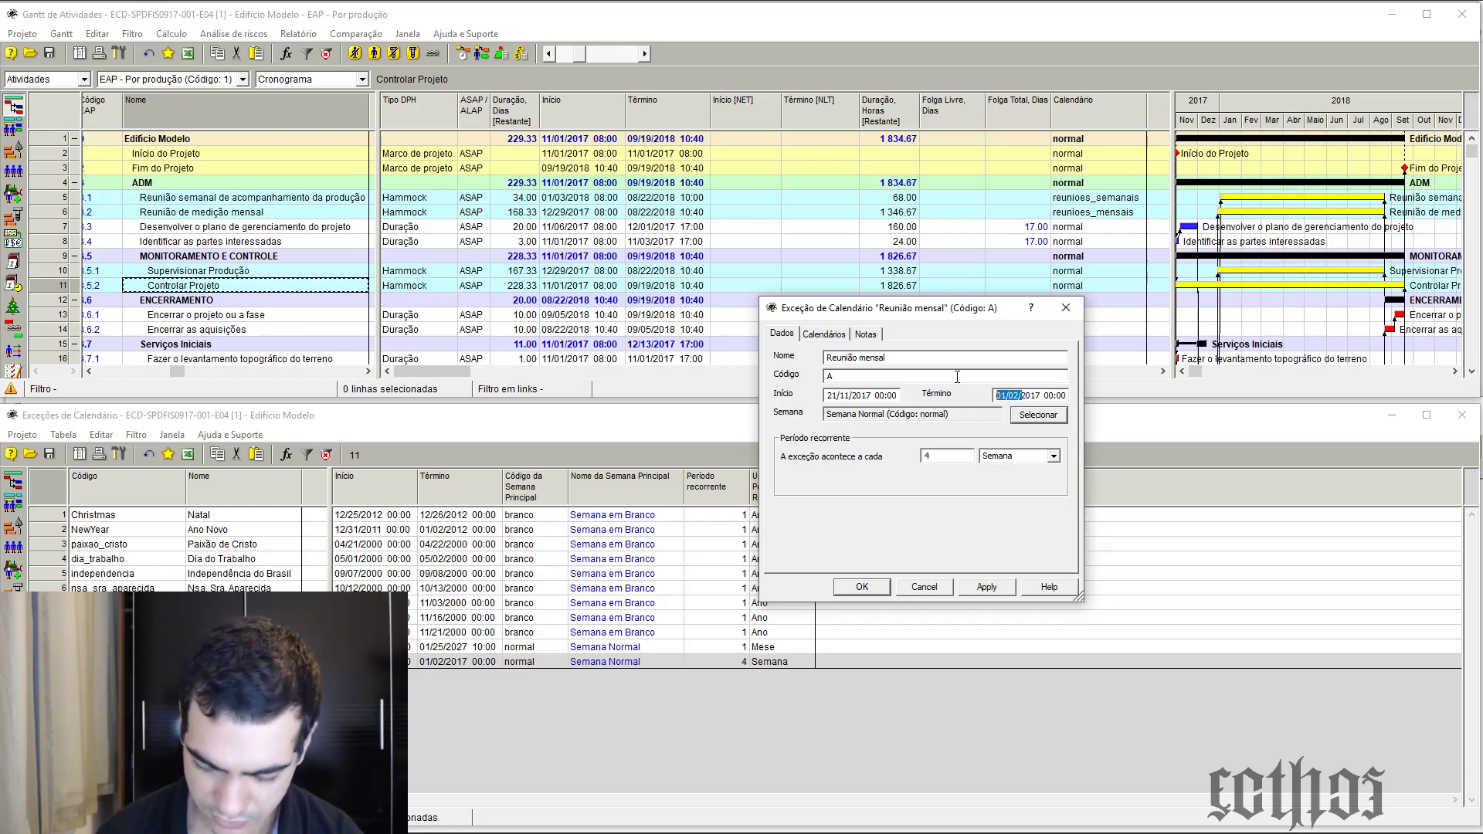
{"action": "type", "text": "22/11"}
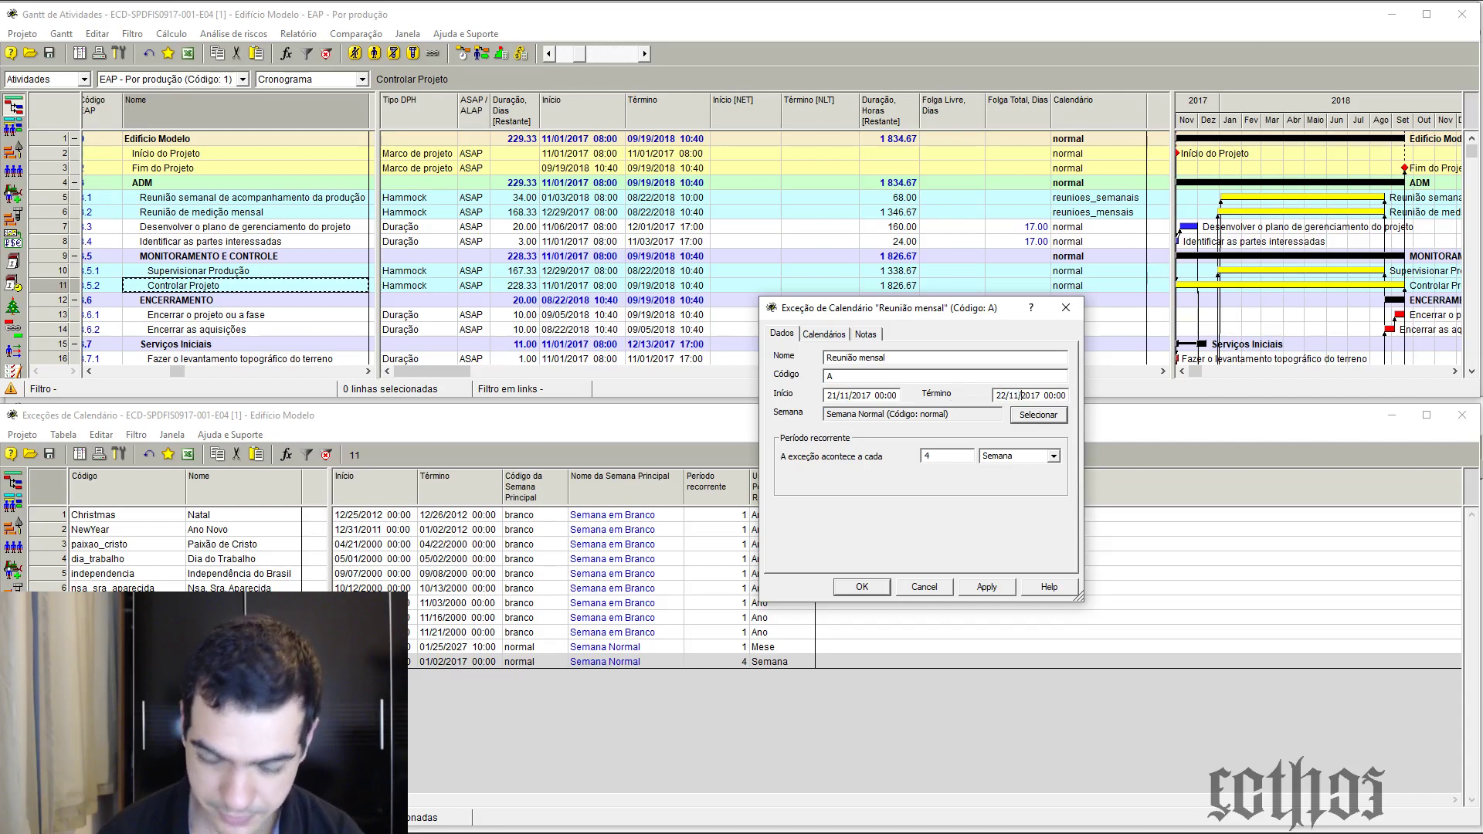
{"action": "left_click", "coordinate": [989, 589]}
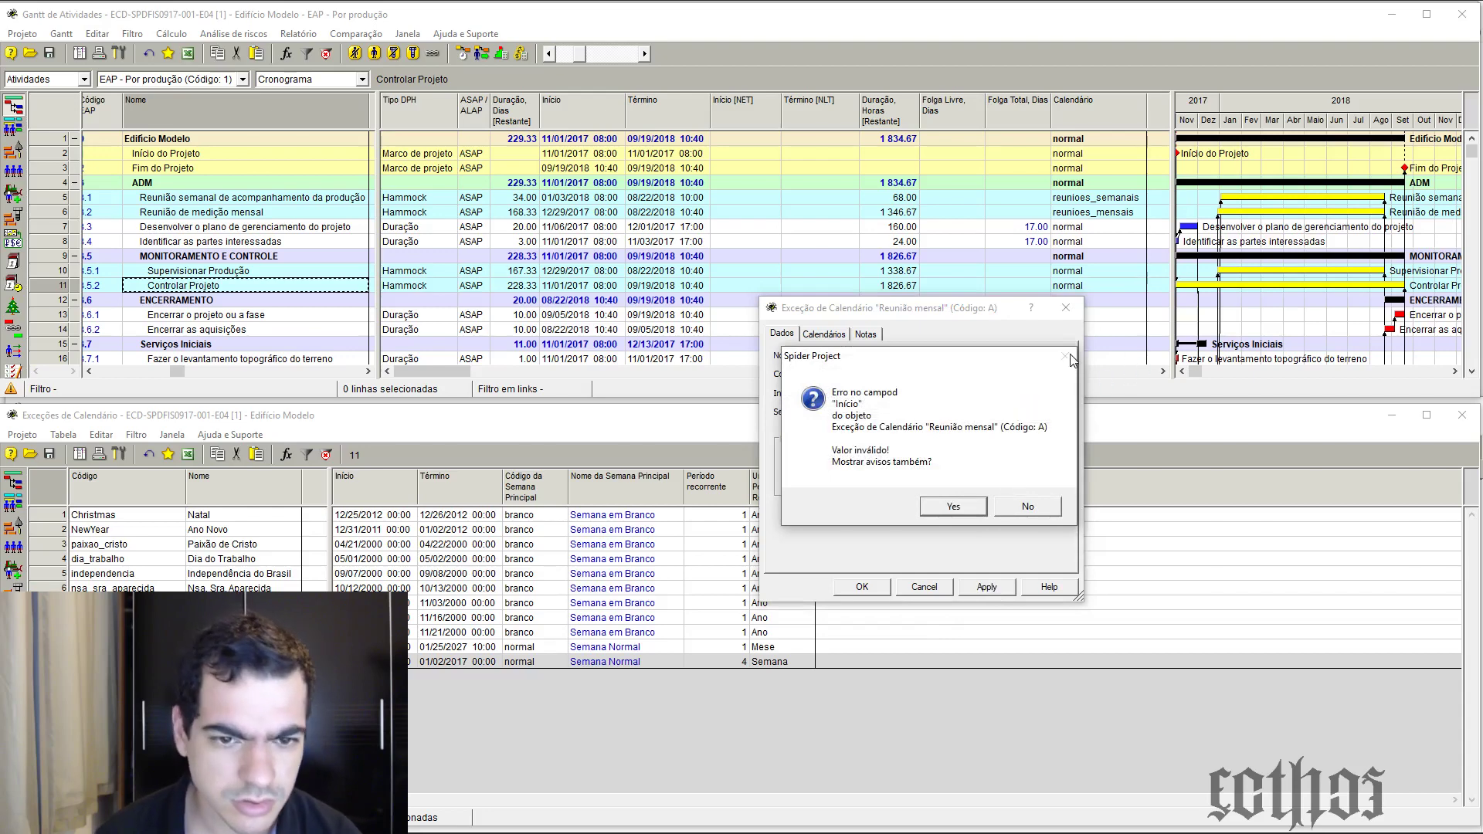
{"action": "left_click", "coordinate": [1033, 511]}
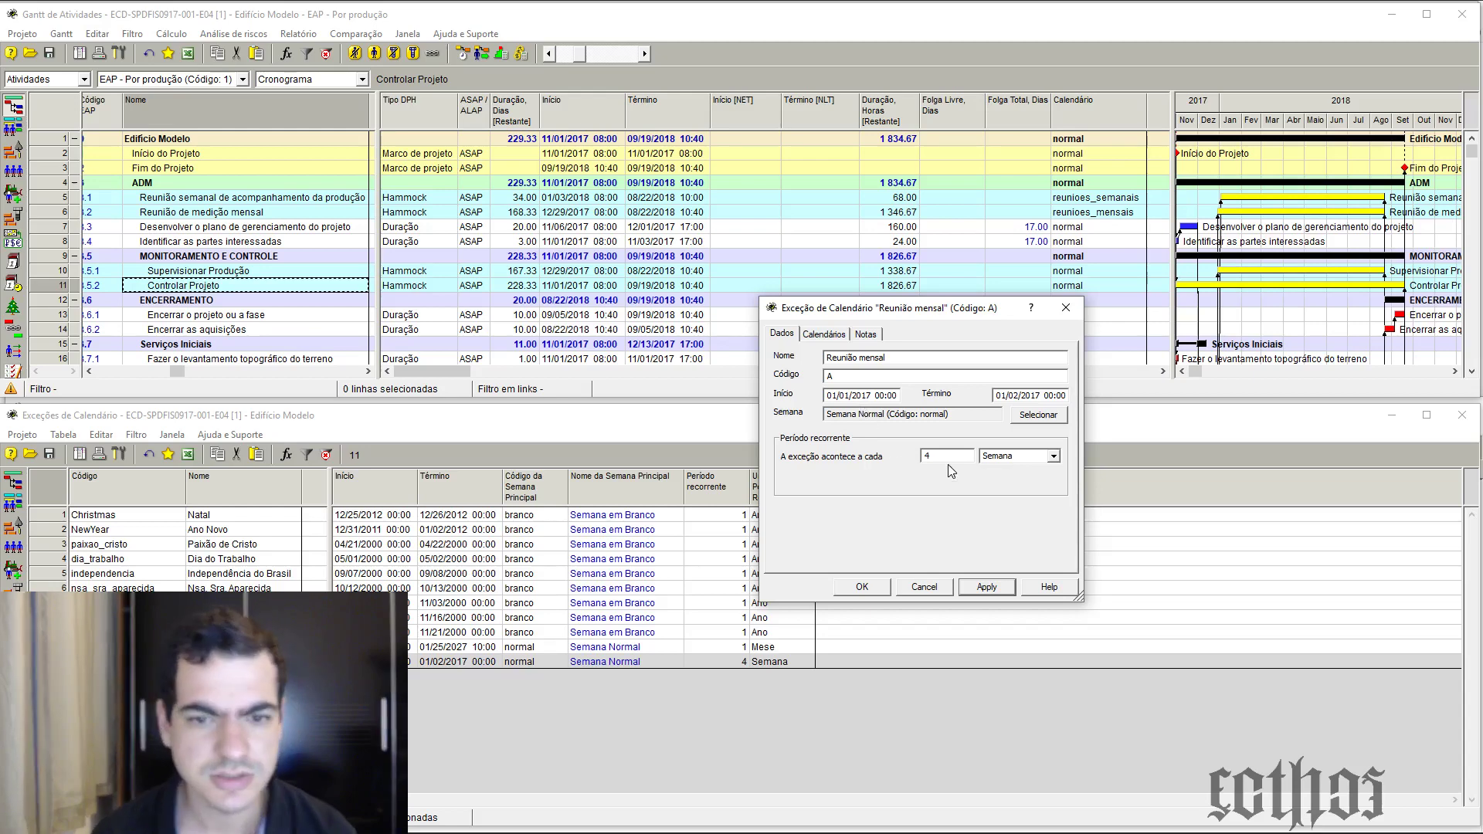
{"action": "left_click", "coordinate": [1071, 316]}
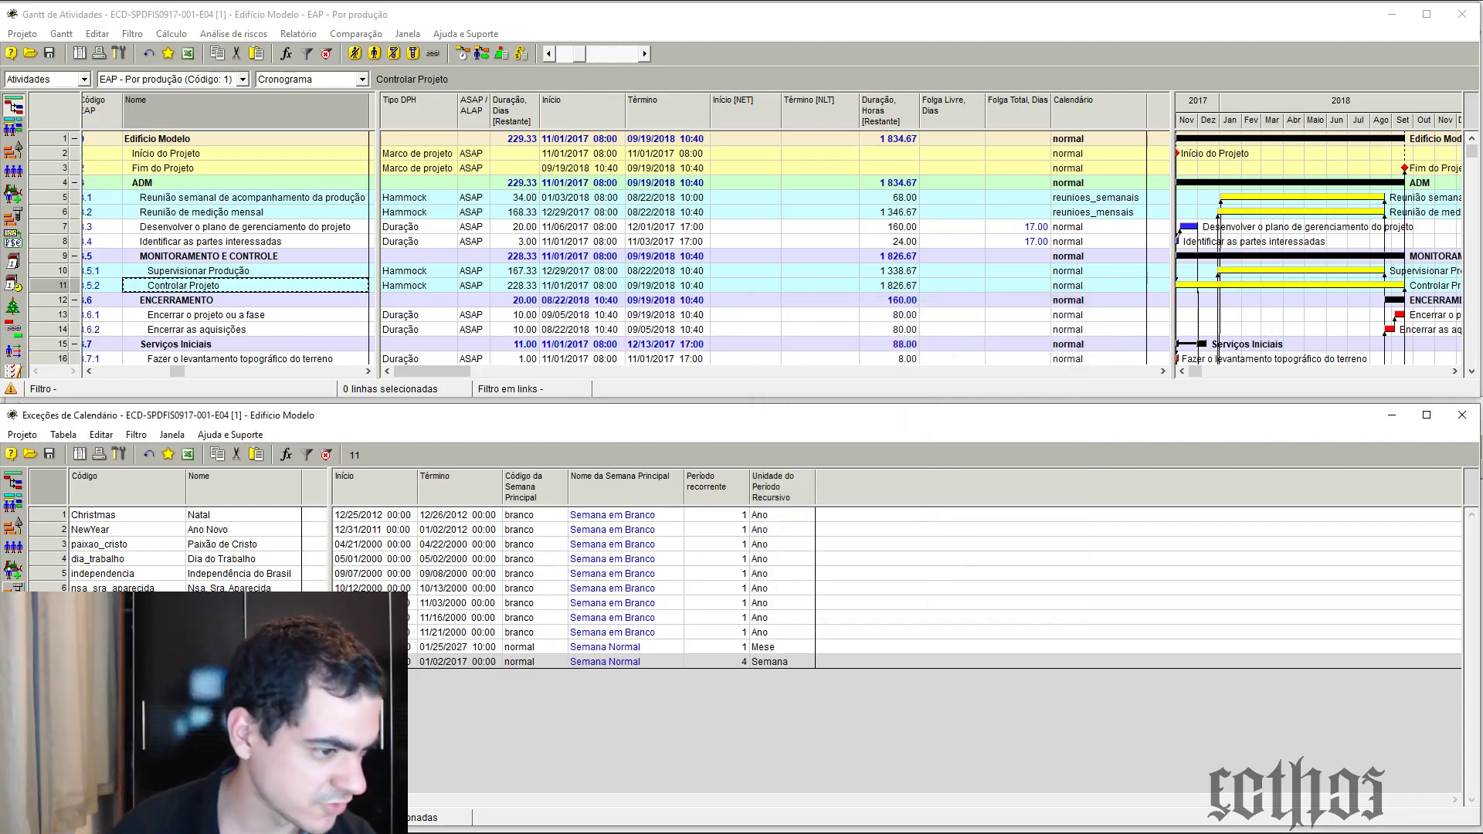
Add a new week to the project's list of weeks and open its properties
{"action": "left_click", "coordinate": [13, 660]}
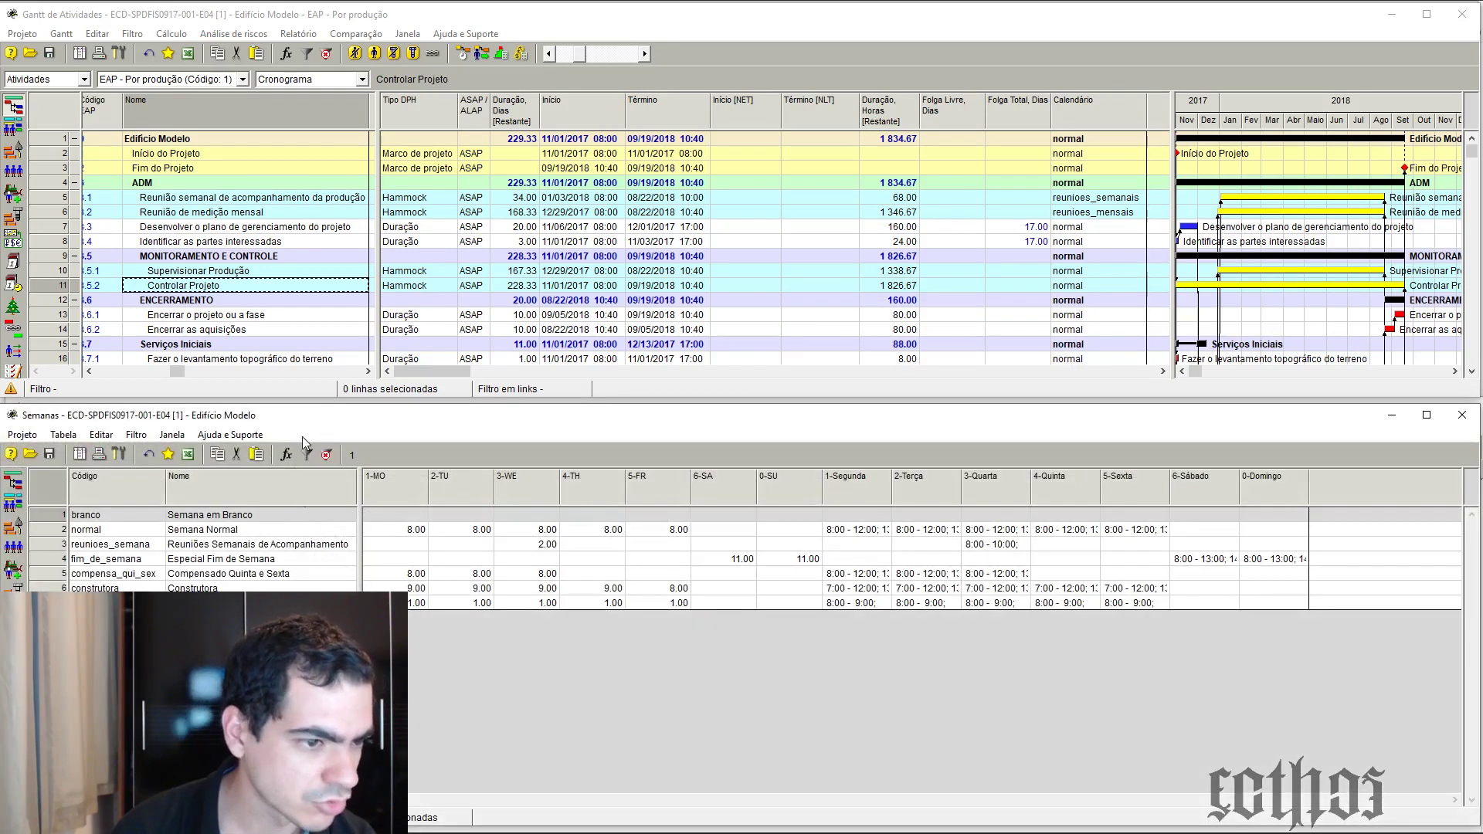
{"action": "left_click", "coordinate": [116, 604]}
{"action": "key", "text": "Insert"}
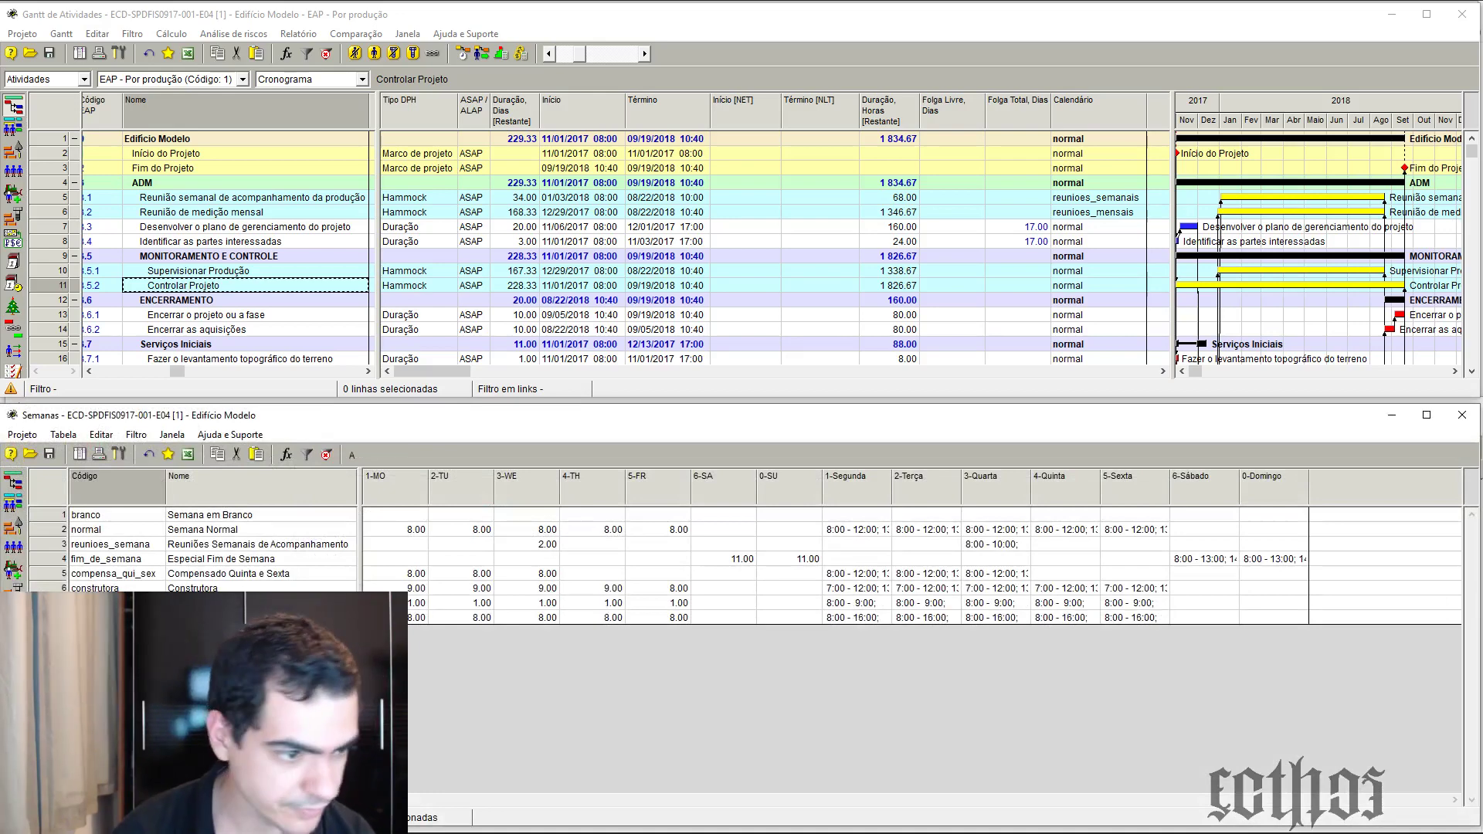
{"action": "double_click", "coordinate": [50, 618]}
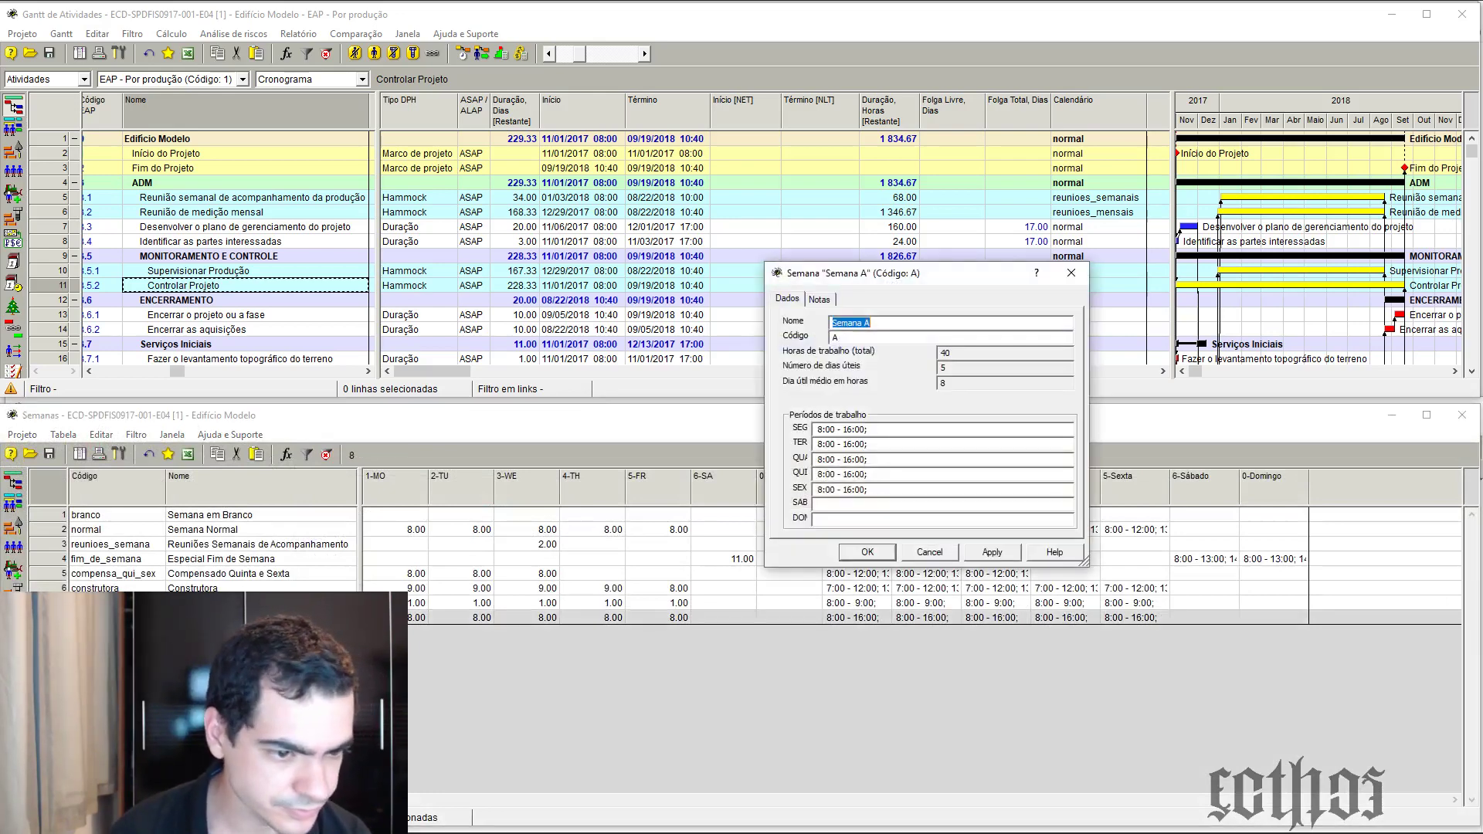
Clear the new week's work periods for Monday, Wednesday, Thursday and Friday, leaving only Tuesday
{"action": "left_click_drag", "start_coordinate": [885, 432], "coordinate": [656, 433]}
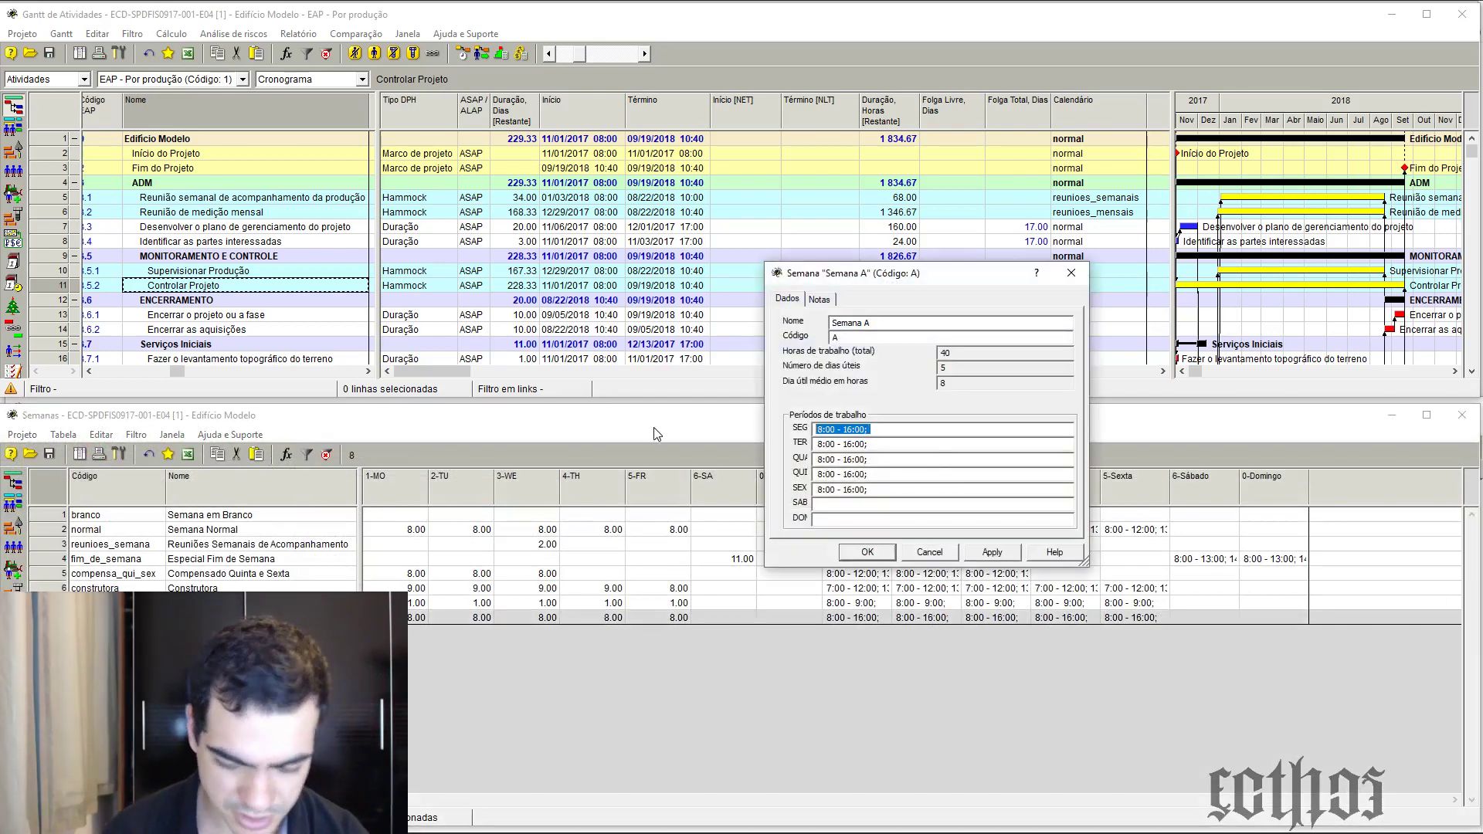
{"action": "key", "text": "Delete"}
{"action": "left_click", "coordinate": [885, 460]}
{"action": "key", "text": "shift+Home"}
{"action": "key", "text": "Delete"}
{"action": "key", "text": "Tab"}
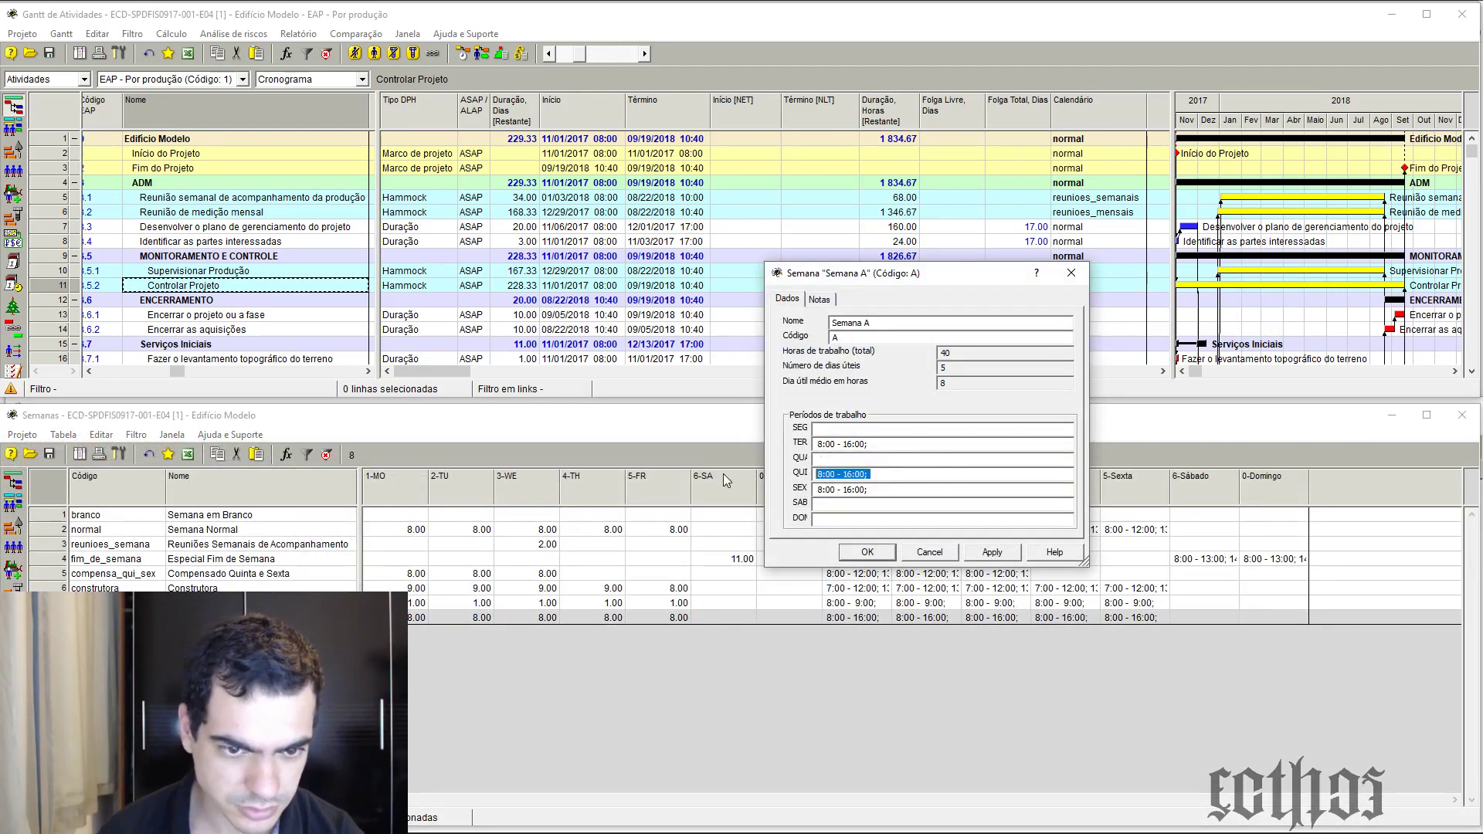
{"action": "key", "text": "Delete"}
{"action": "key", "text": "Tab"}
{"action": "key", "text": "Delete"}
Rename the new week as Dia da reunião
{"action": "key", "text": "shift+Home"}
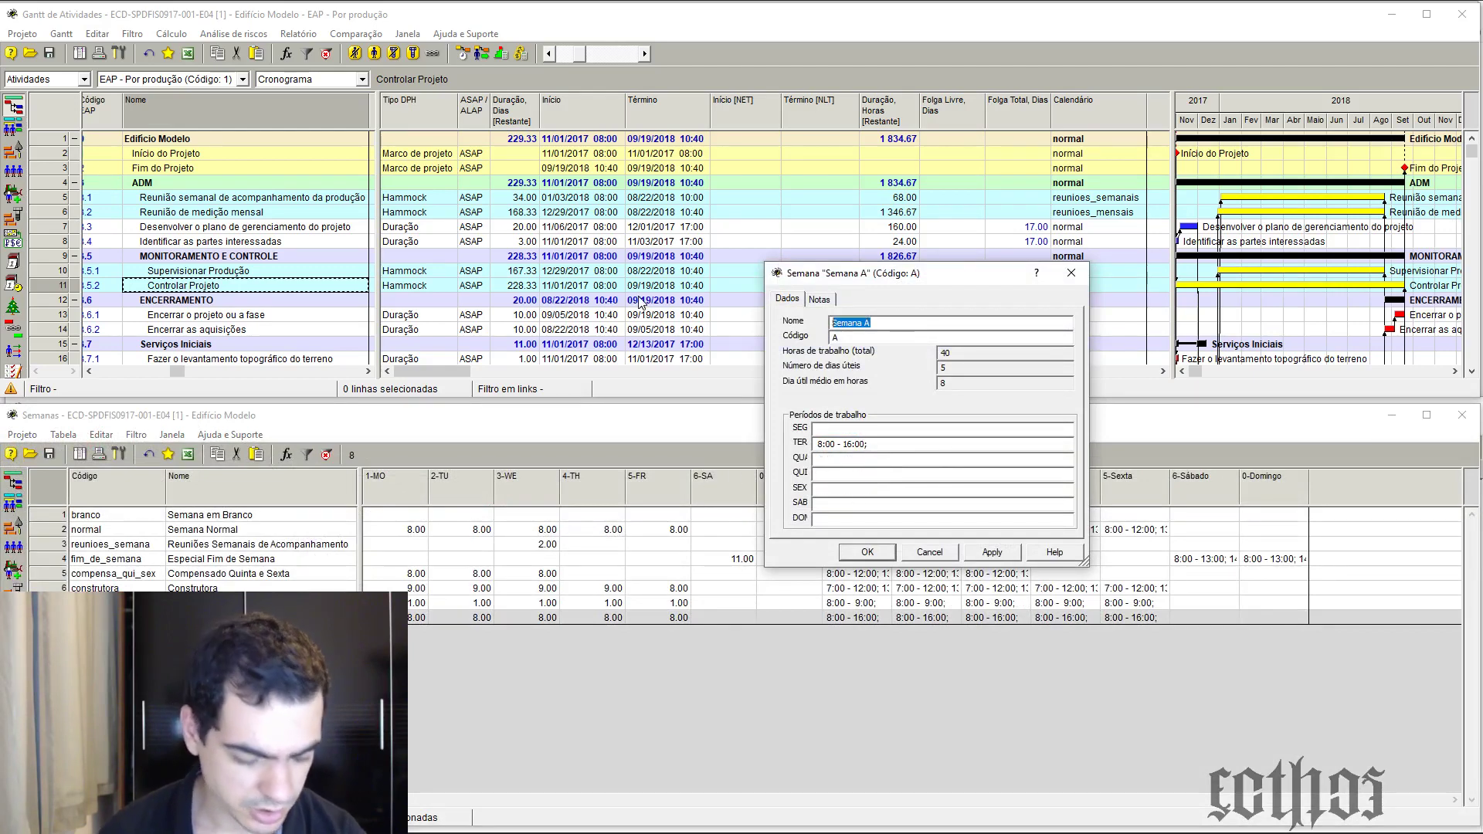
{"action": "type", "text": "dia da re"}
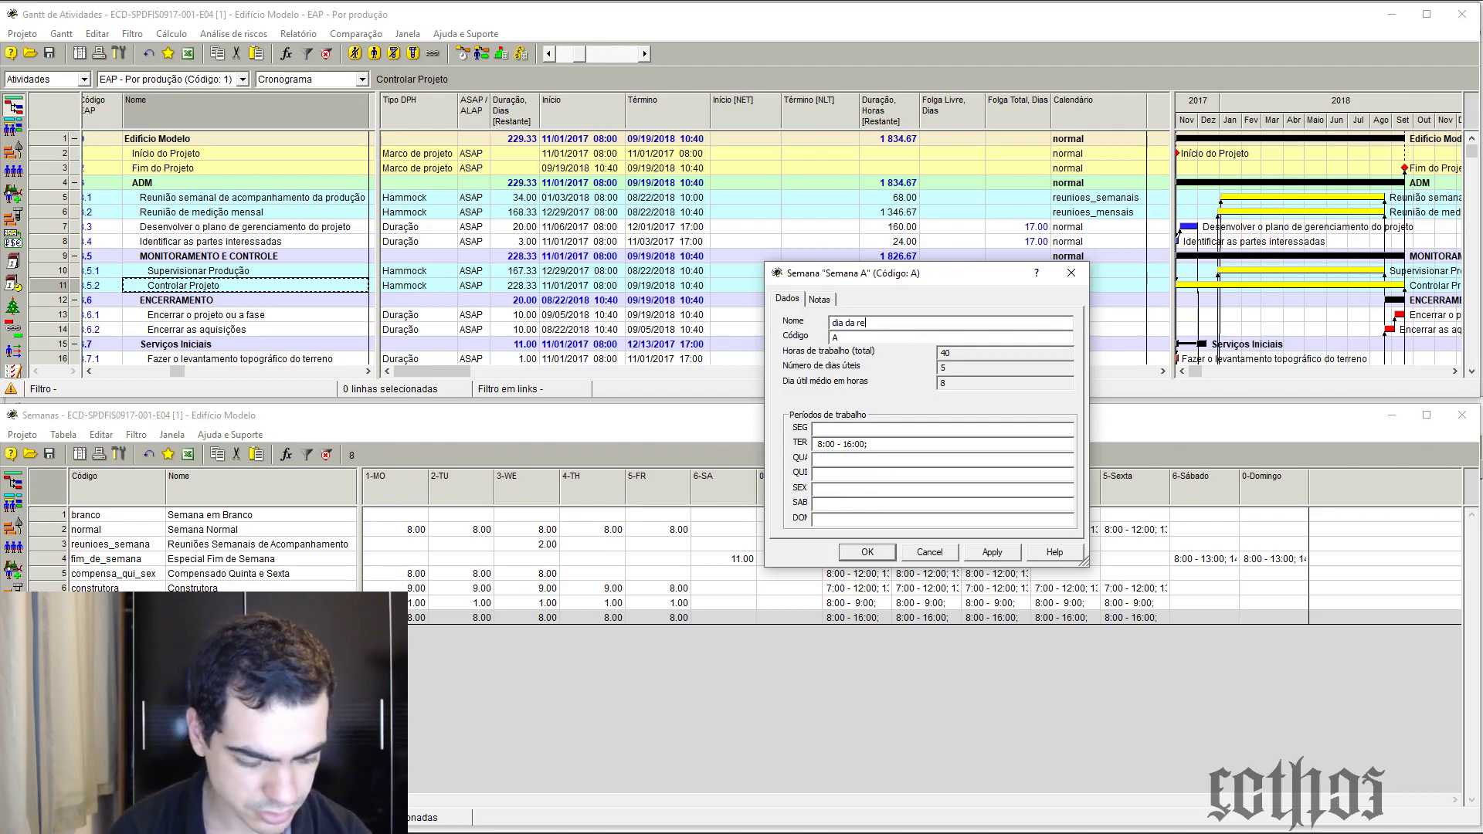
{"action": "type", "text": "união"}
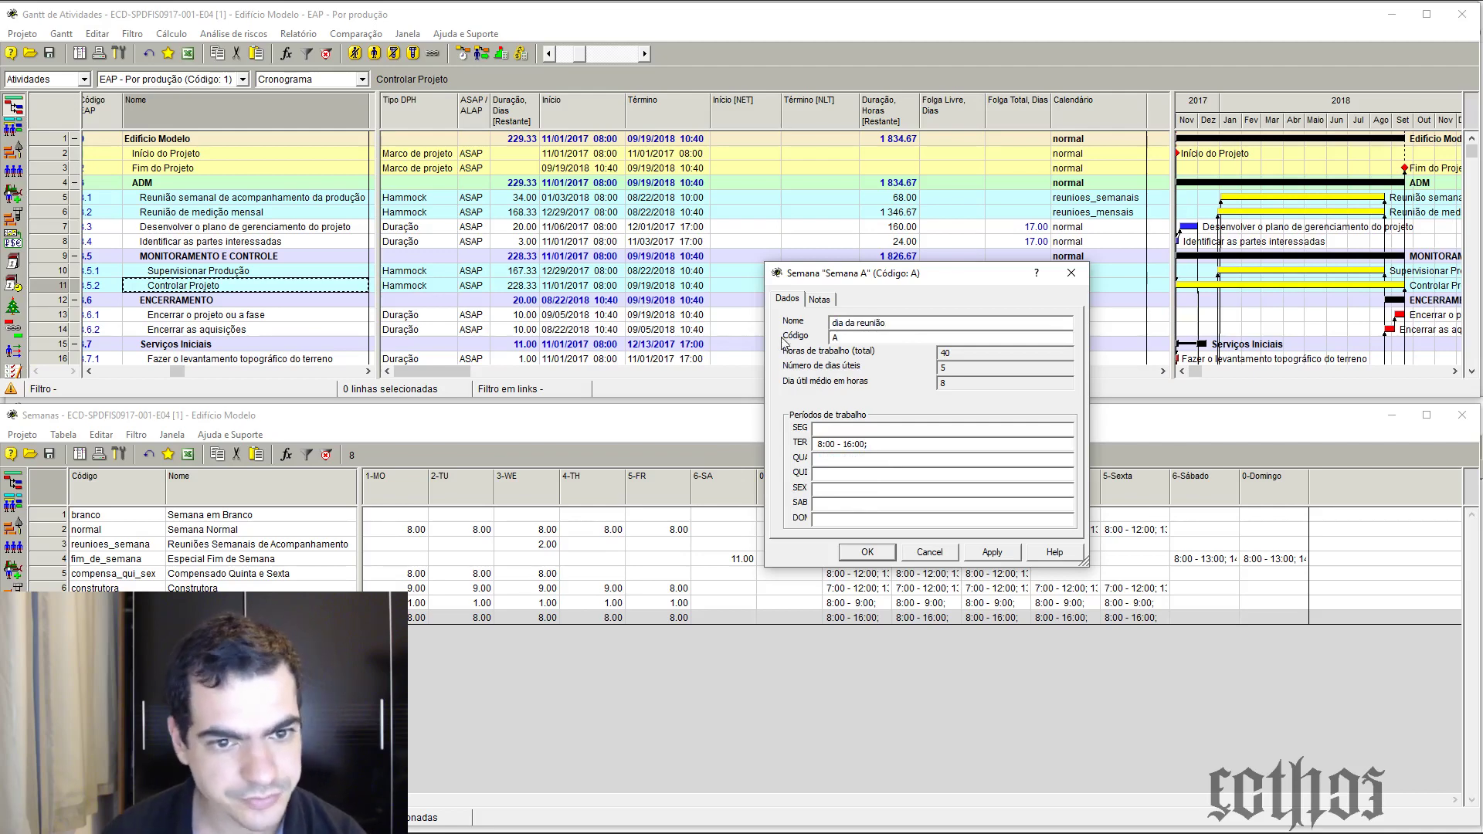
{"action": "left_click_drag", "start_coordinate": [838, 325], "coordinate": [797, 325]}
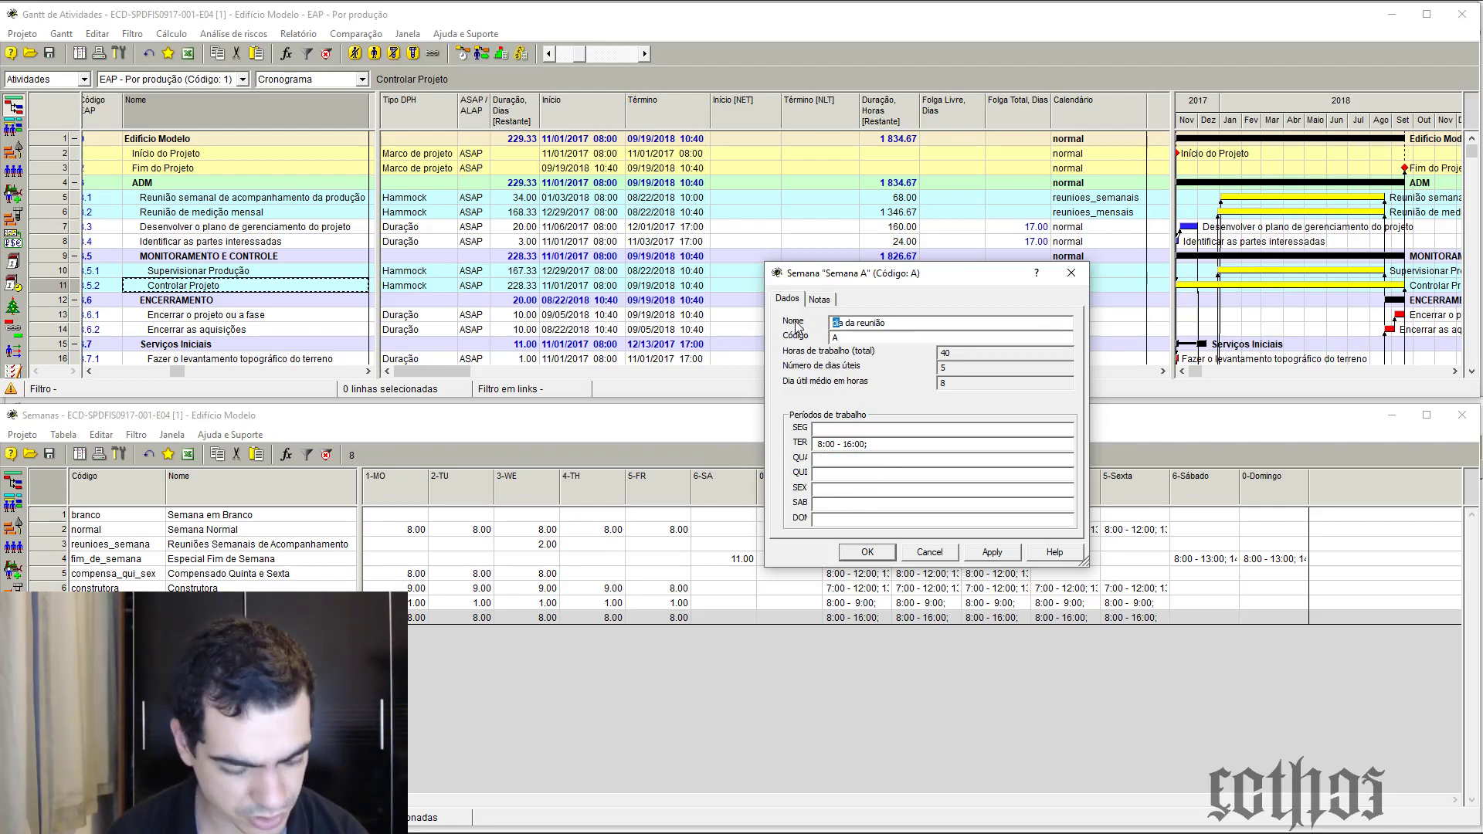
{"action": "type", "text": "Di"}
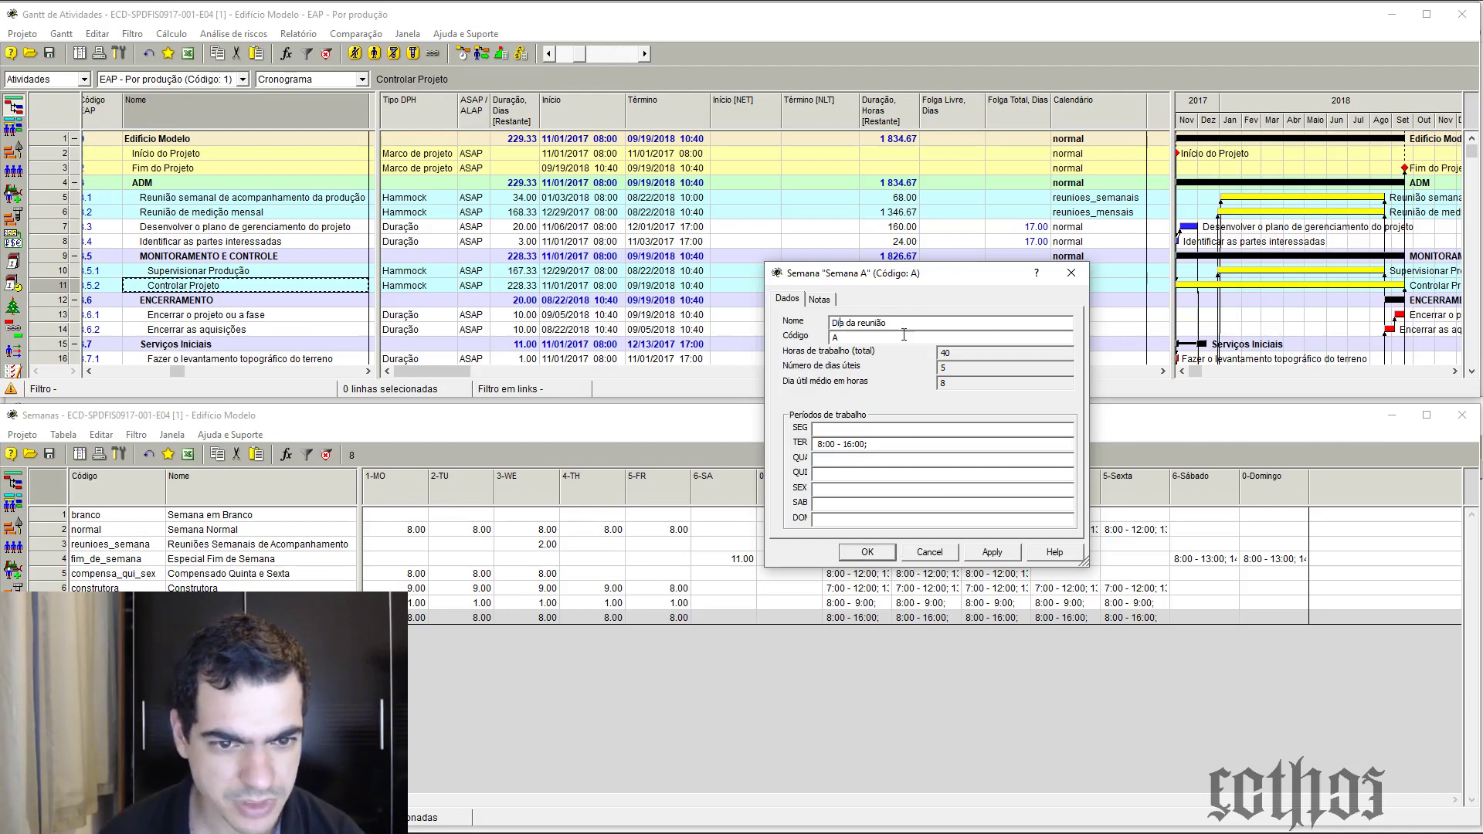
Set the Tuesday work period of Dia da reunião to 8:00 - 17:00 and confirm the week
{"action": "double_click", "coordinate": [844, 444]}
{"action": "type", "text": "17"}
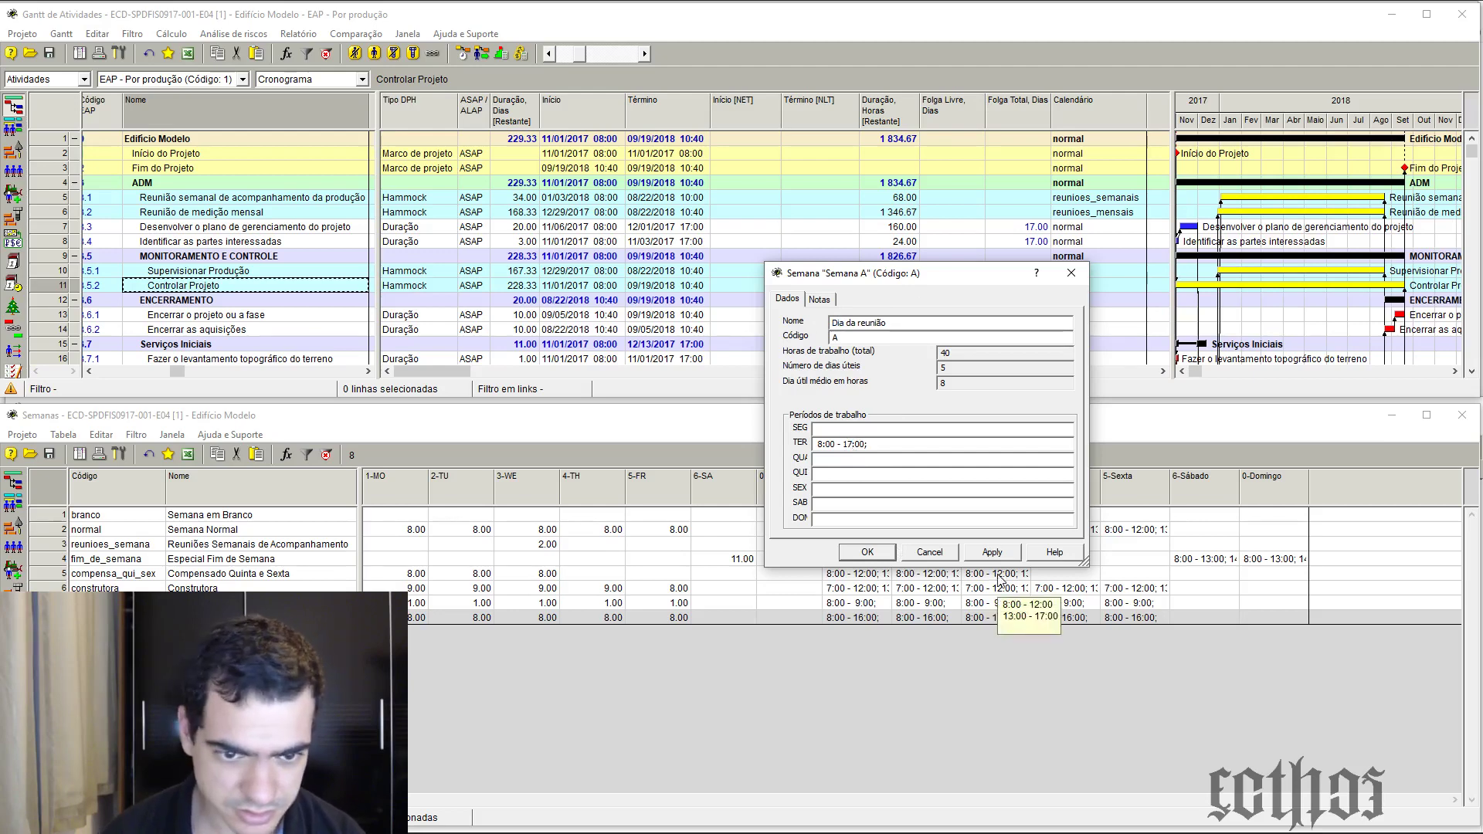
{"action": "left_click", "coordinate": [872, 550]}
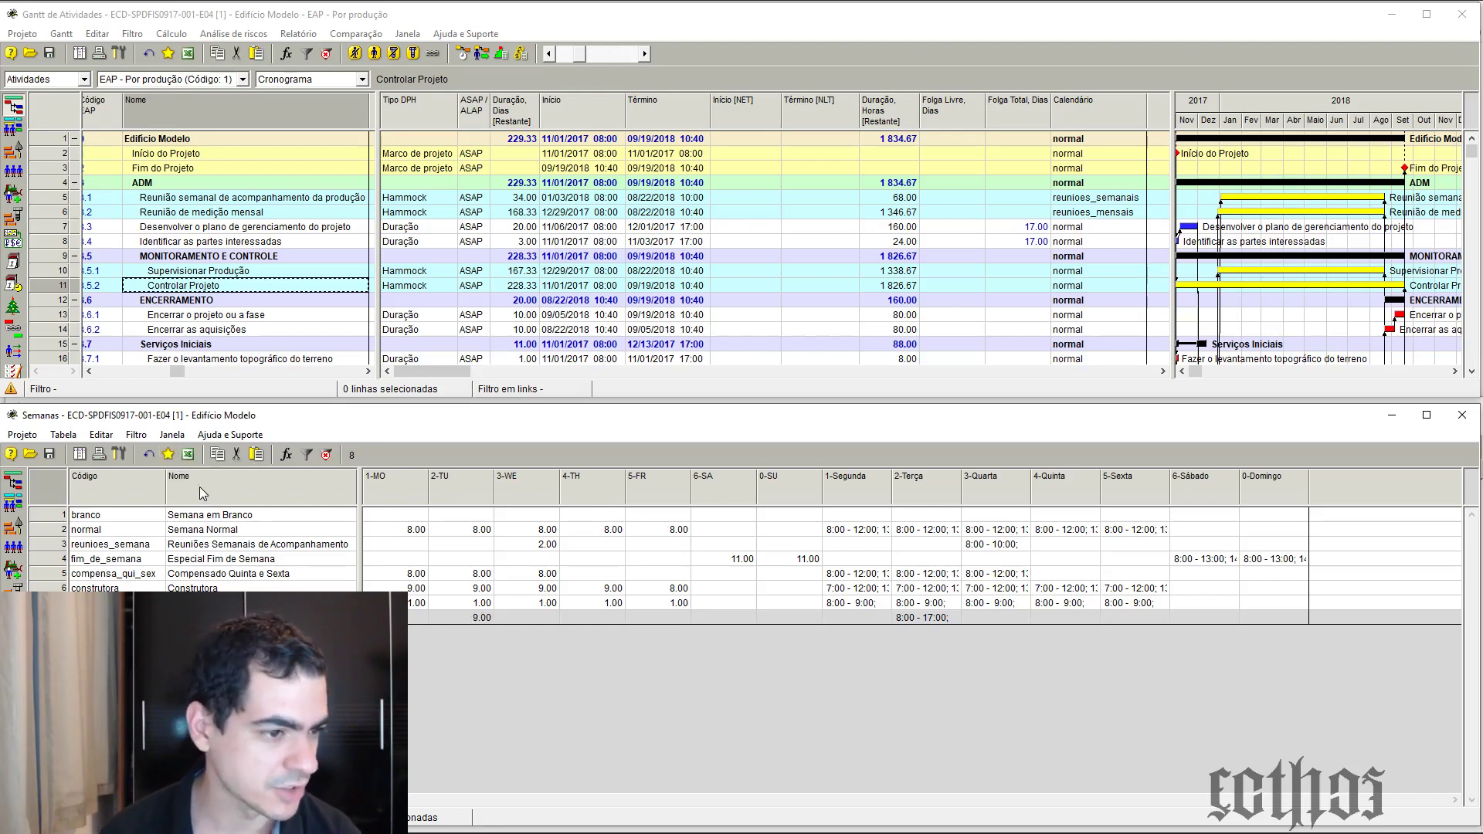
Assign the week Dia da reunião to the Reunião mensal calendar exception
{"action": "left_click", "coordinate": [13, 659]}
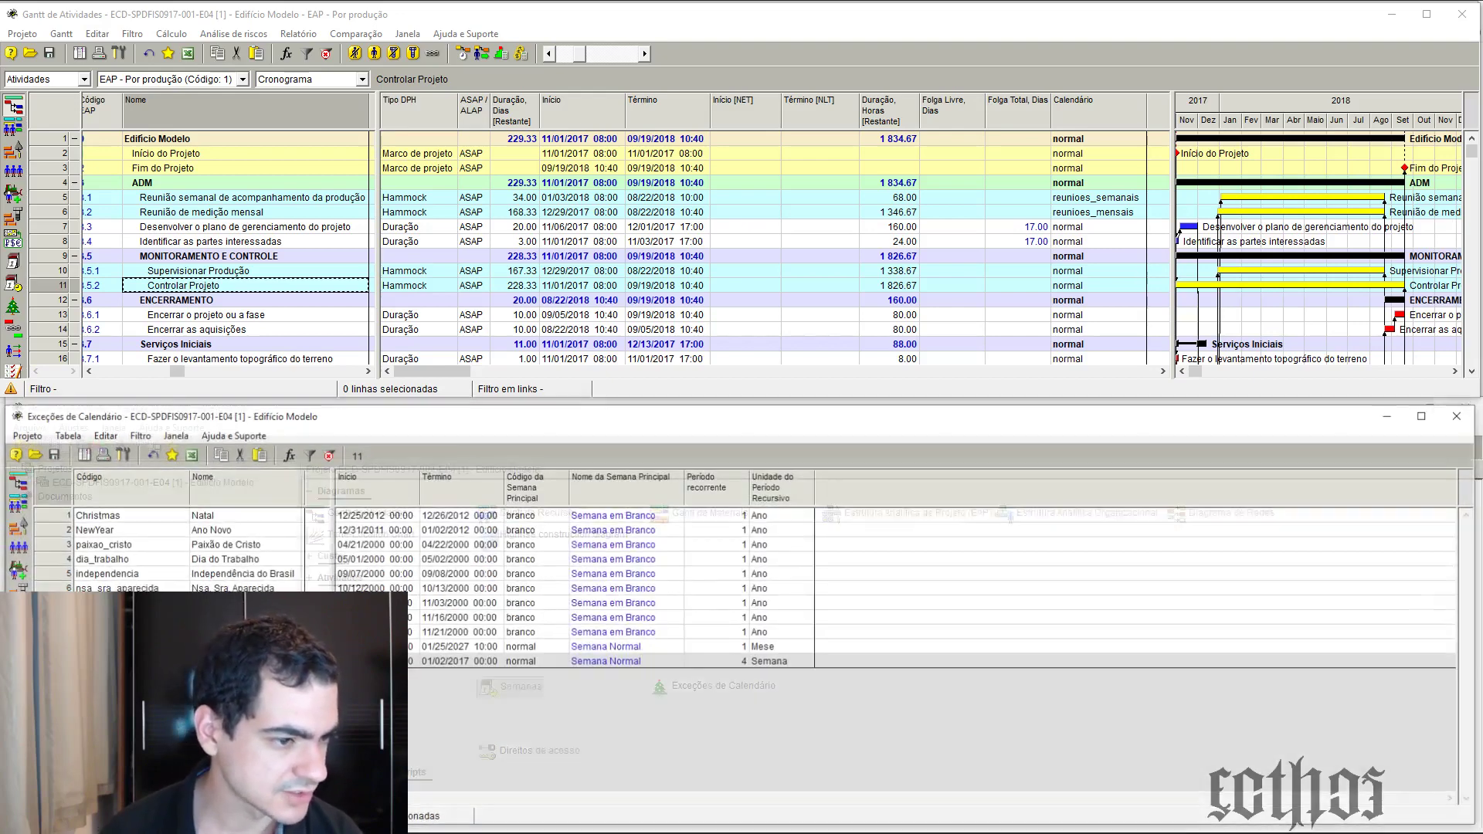
{"action": "double_click", "coordinate": [48, 661]}
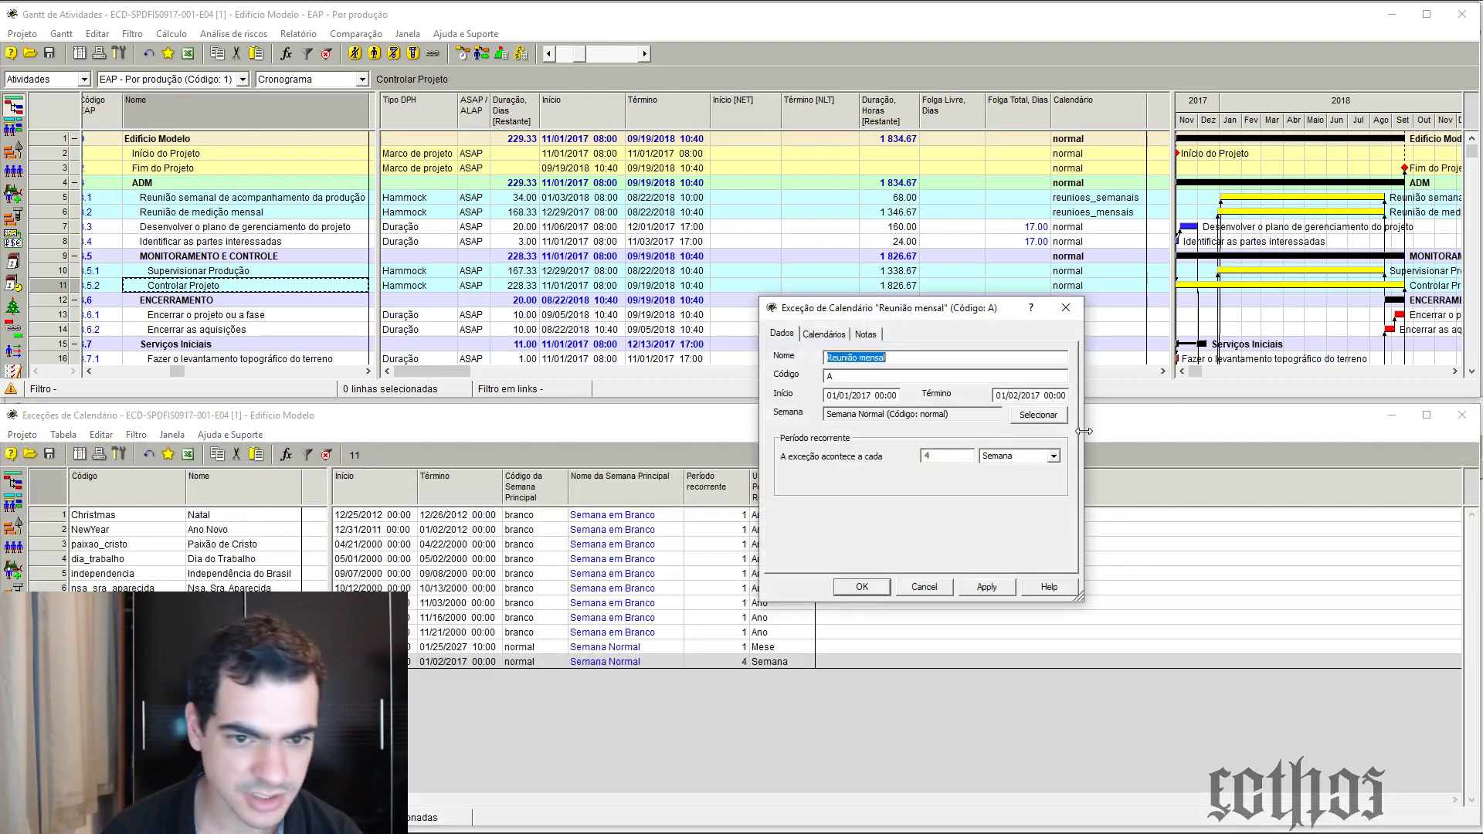
{"action": "left_click", "coordinate": [1028, 413]}
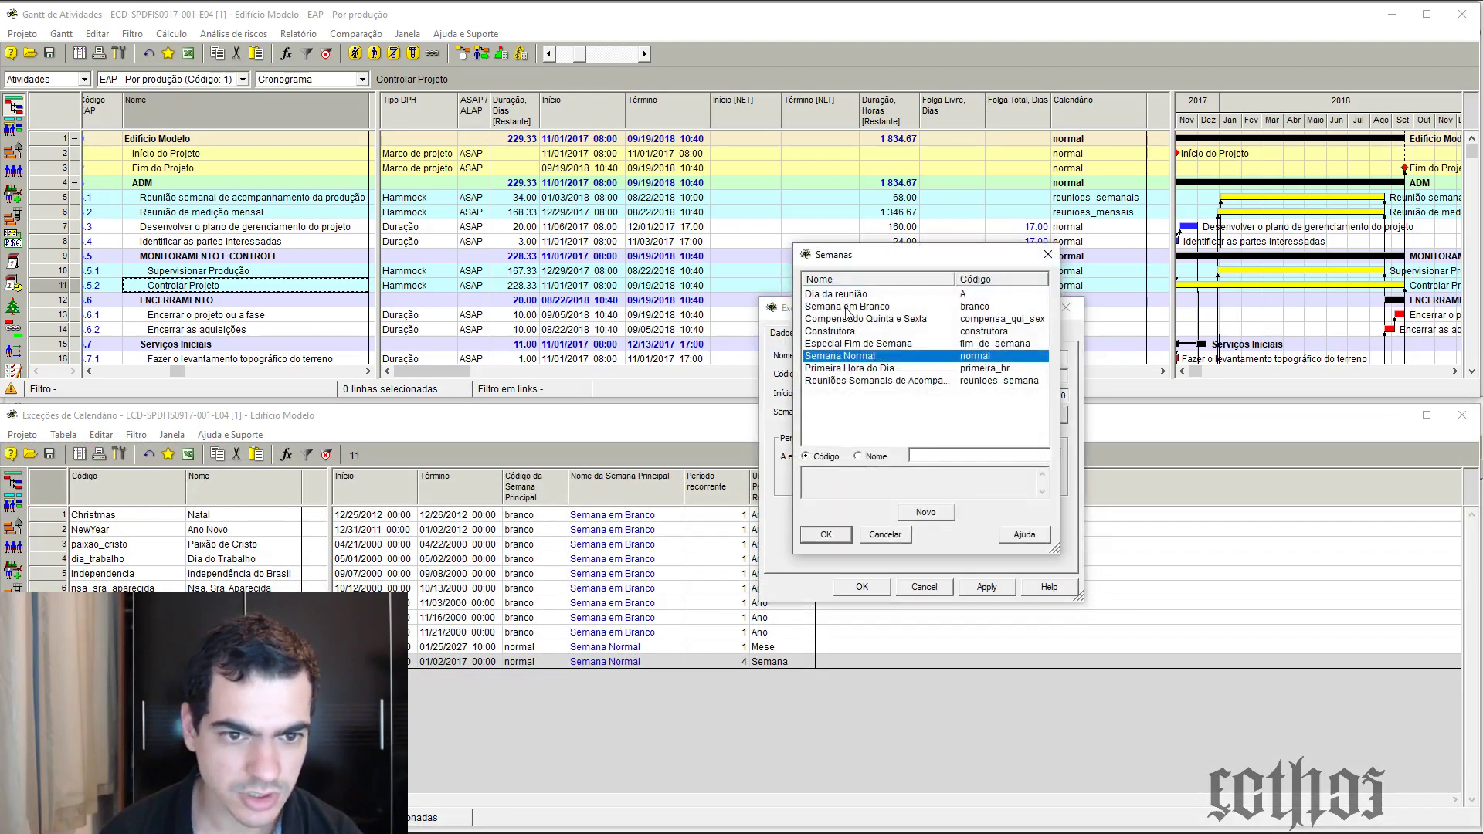
{"action": "left_click", "coordinate": [857, 298]}
{"action": "left_click", "coordinate": [825, 535]}
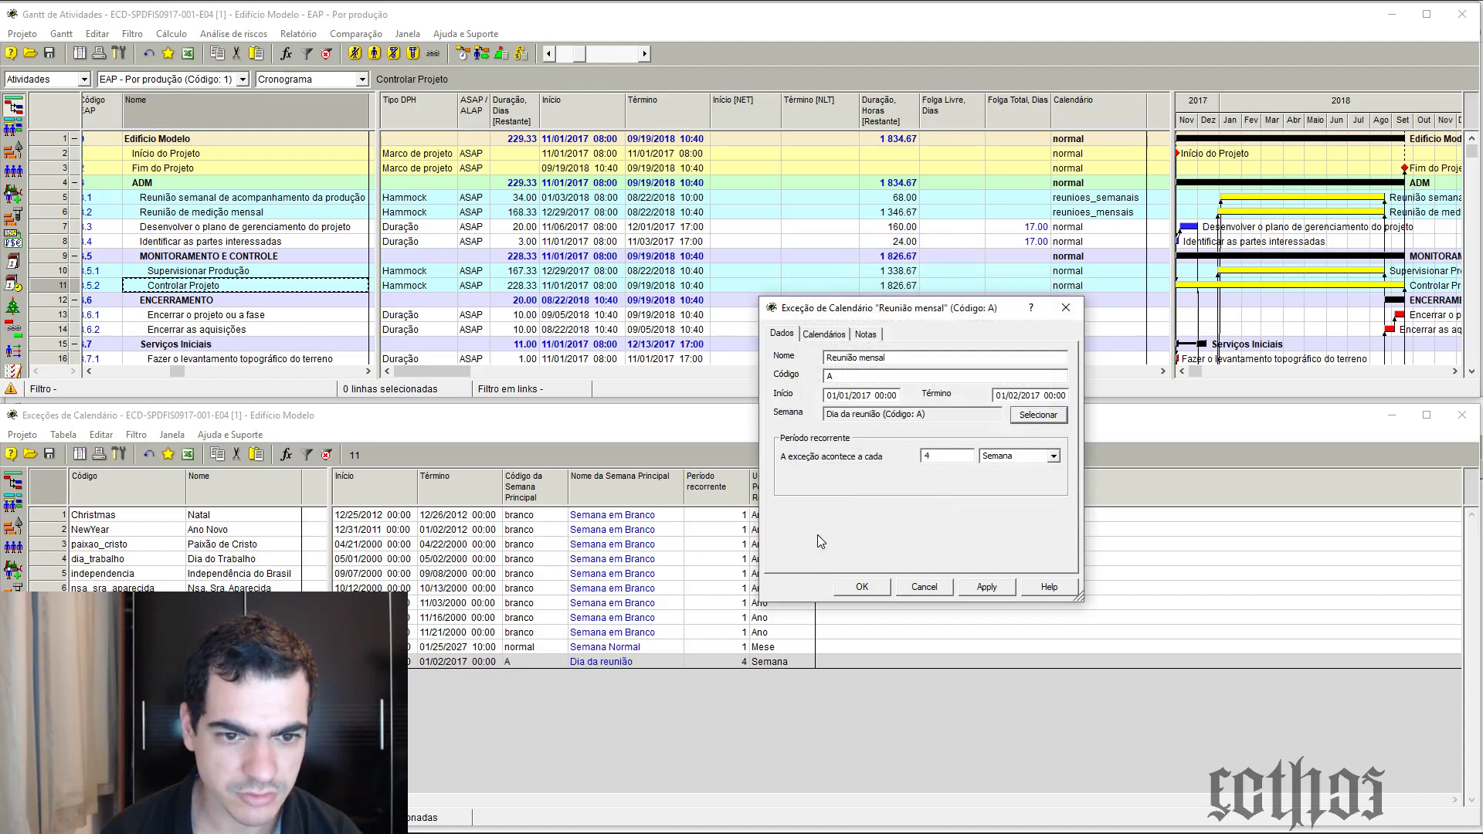
{"action": "left_click", "coordinate": [835, 395]}
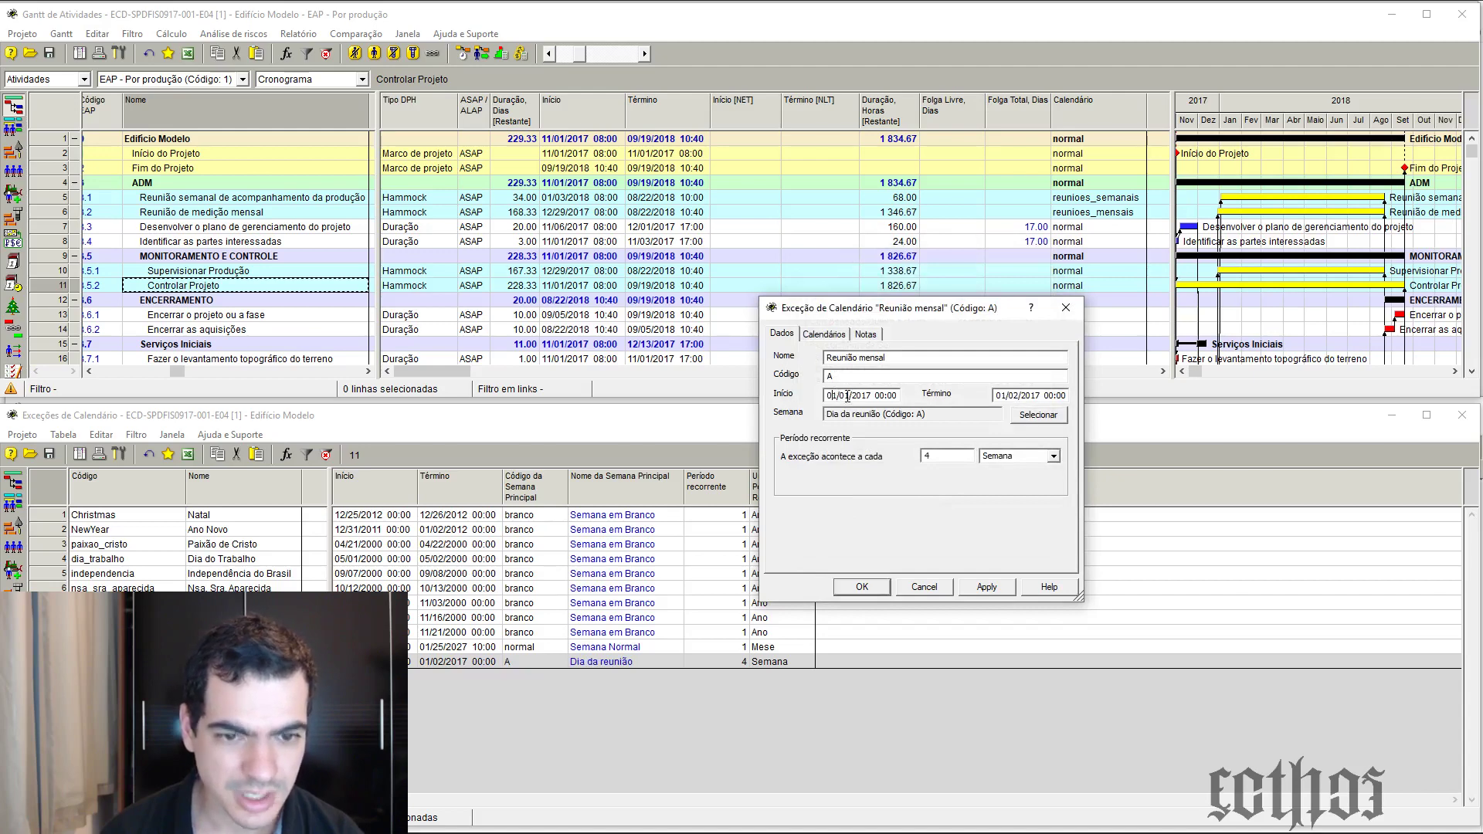
{"action": "left_click_drag", "start_coordinate": [838, 396], "coordinate": [827, 396]}
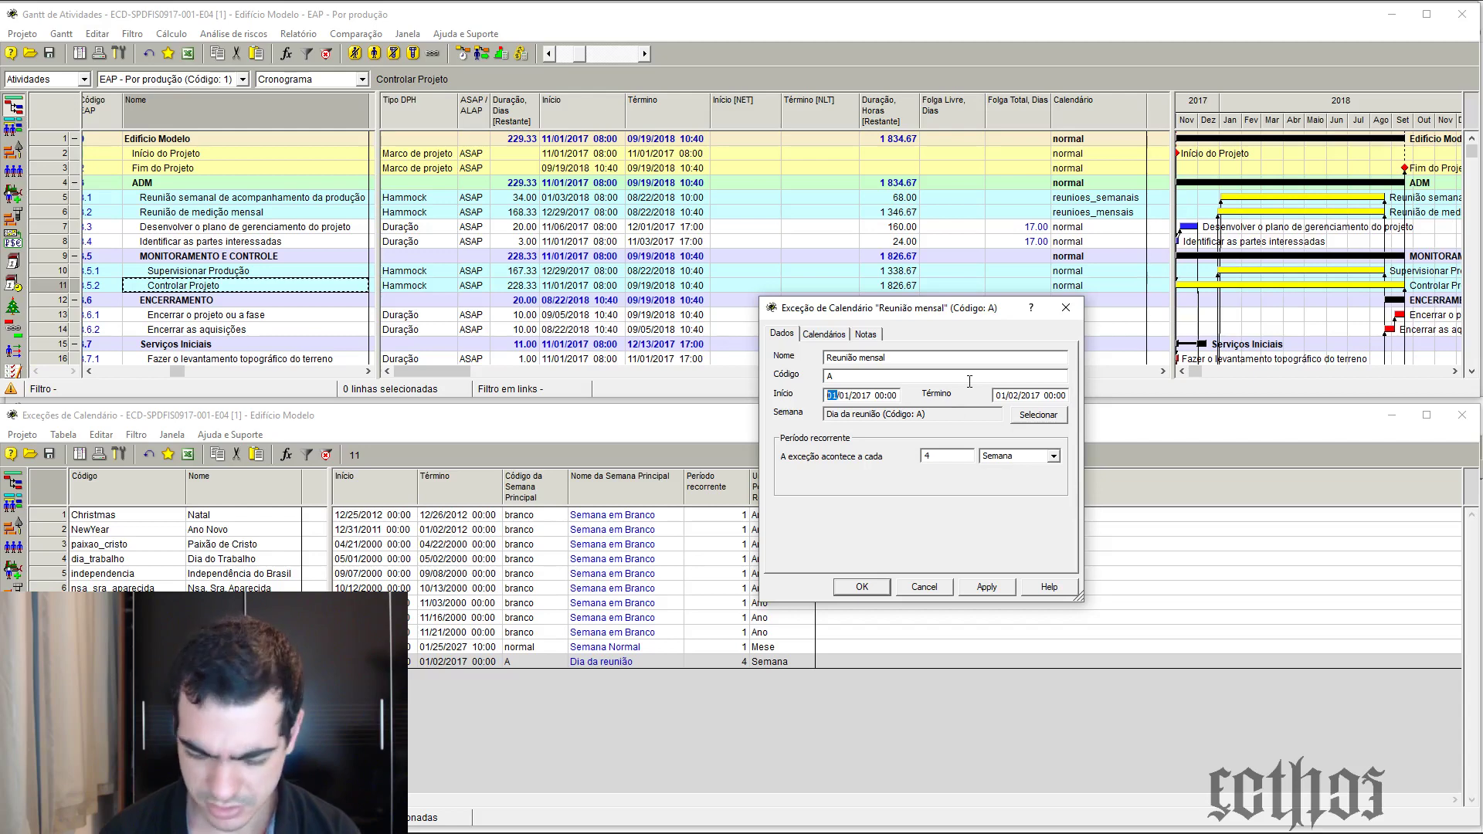
{"action": "type", "text": "05"}
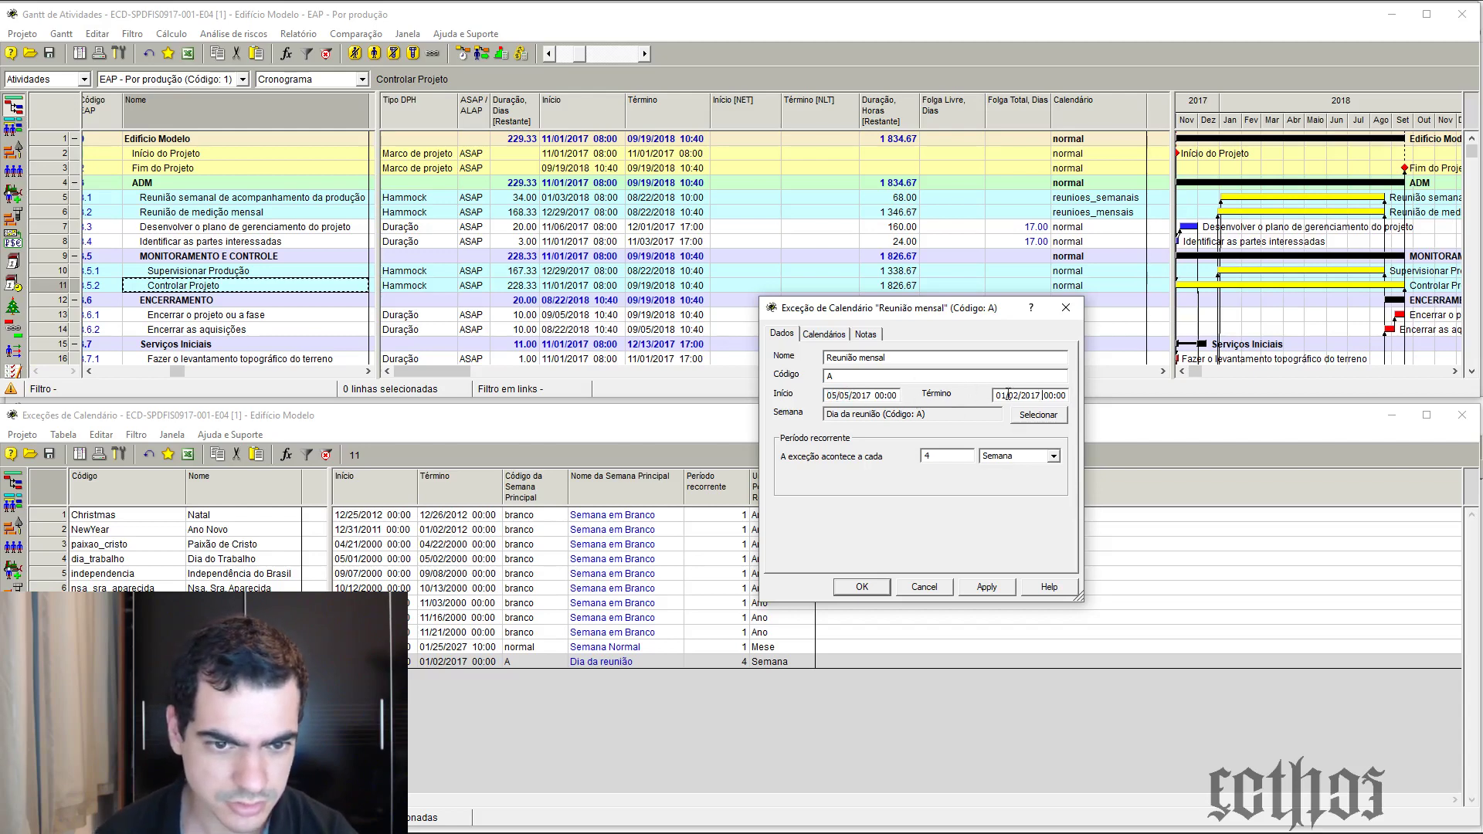
Set the Reunião mensal exception's period from 11/21/2017 to 11/22/2017, check its calendars and confirm the changes
{"action": "left_click", "coordinate": [833, 395]}
{"action": "type", "text": "11/"}
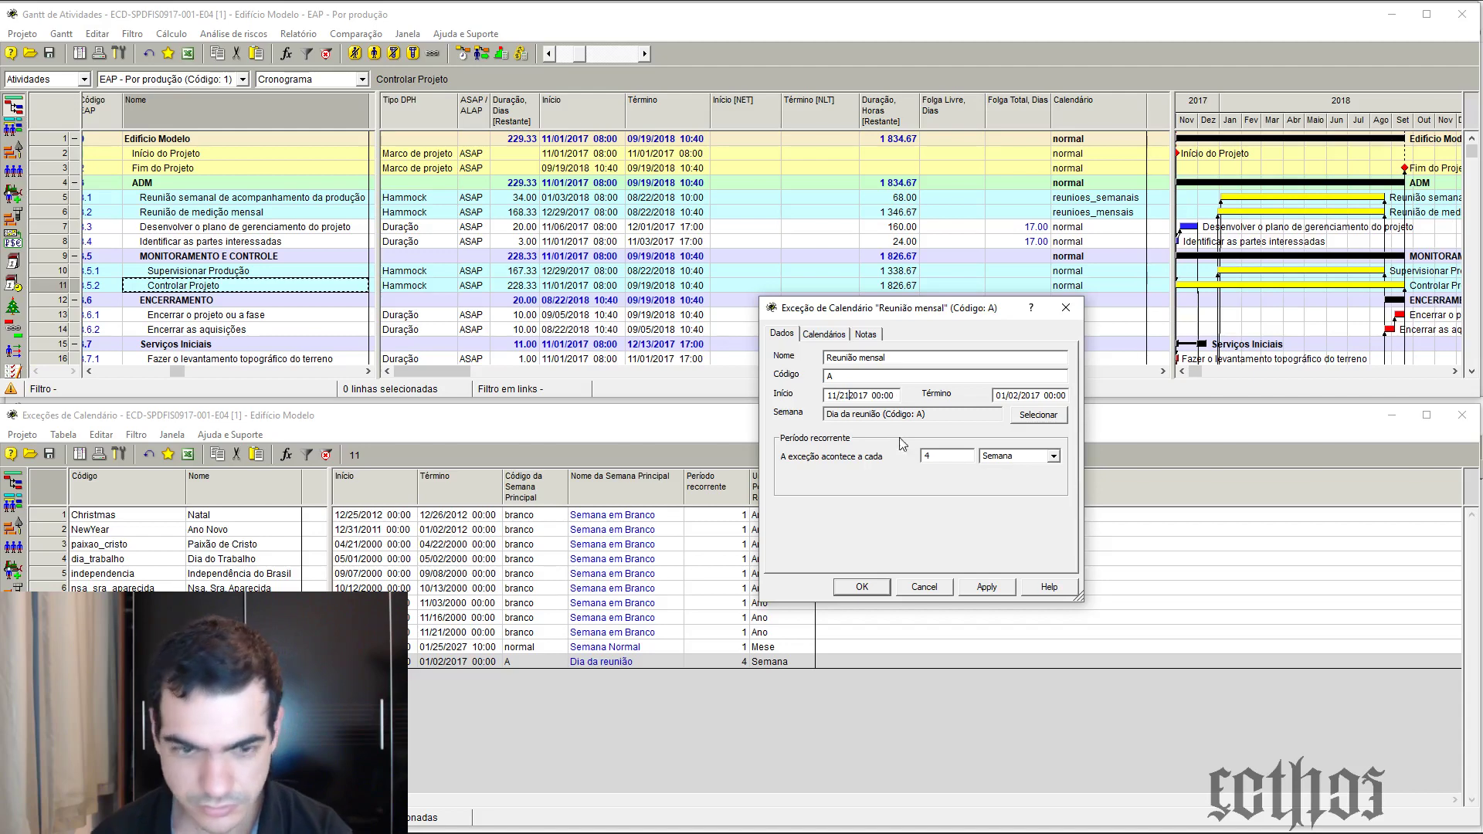
{"action": "type", "text": "21"}
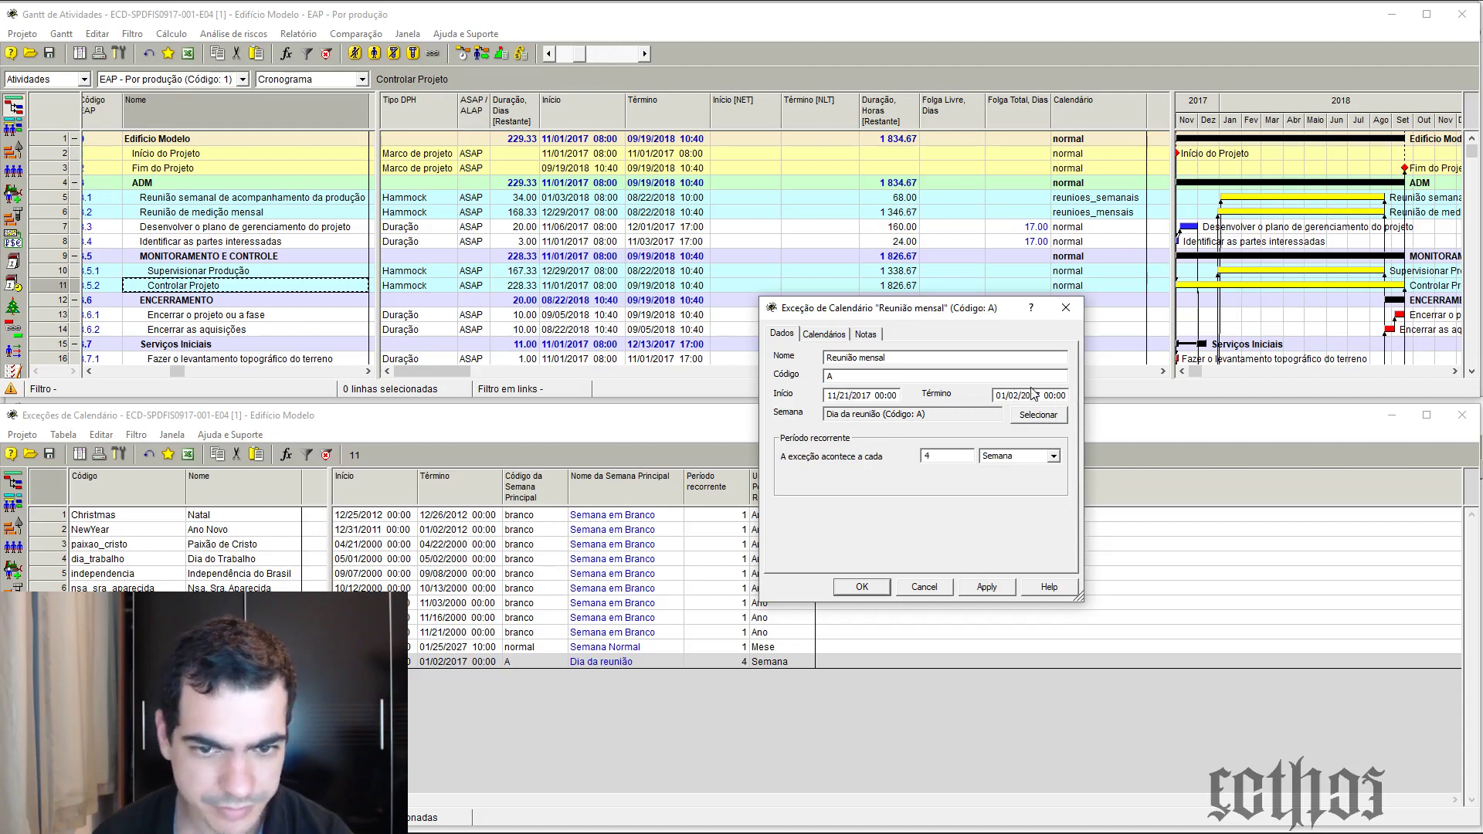
{"action": "left_click_drag", "start_coordinate": [1019, 396], "coordinate": [996, 396]}
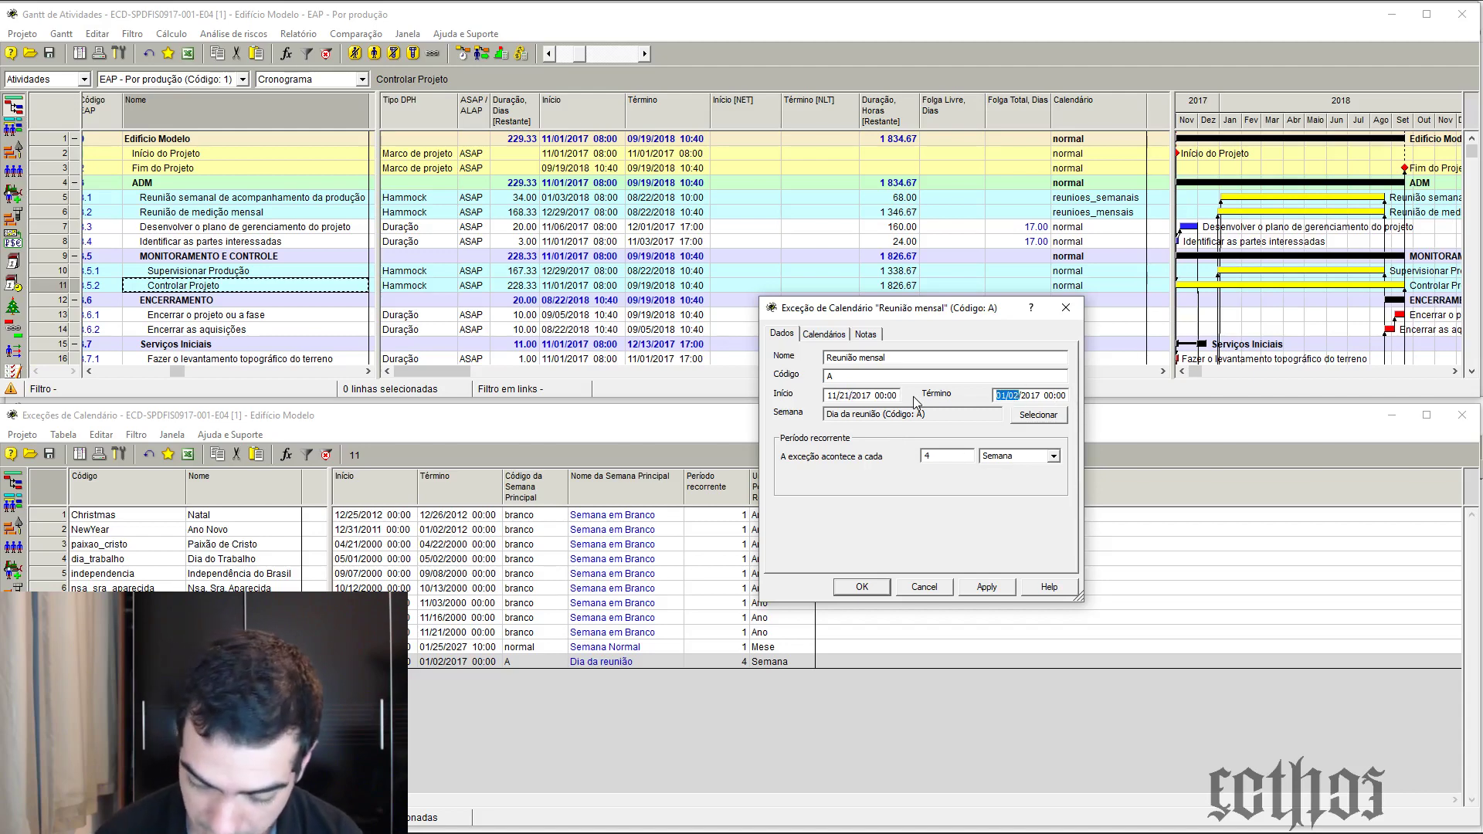
{"action": "type", "text": "11/22"}
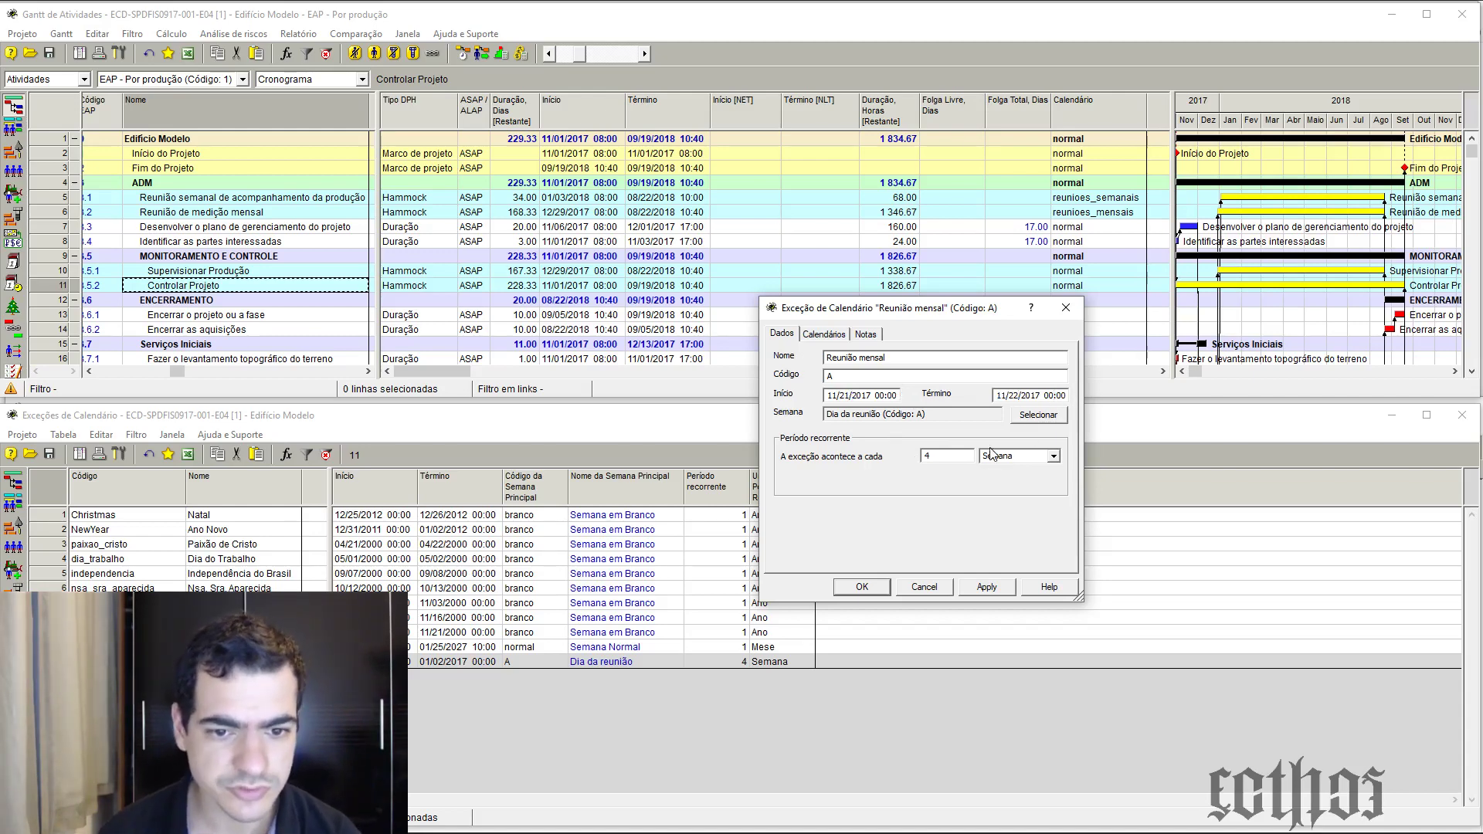
{"action": "left_click", "coordinate": [837, 333]}
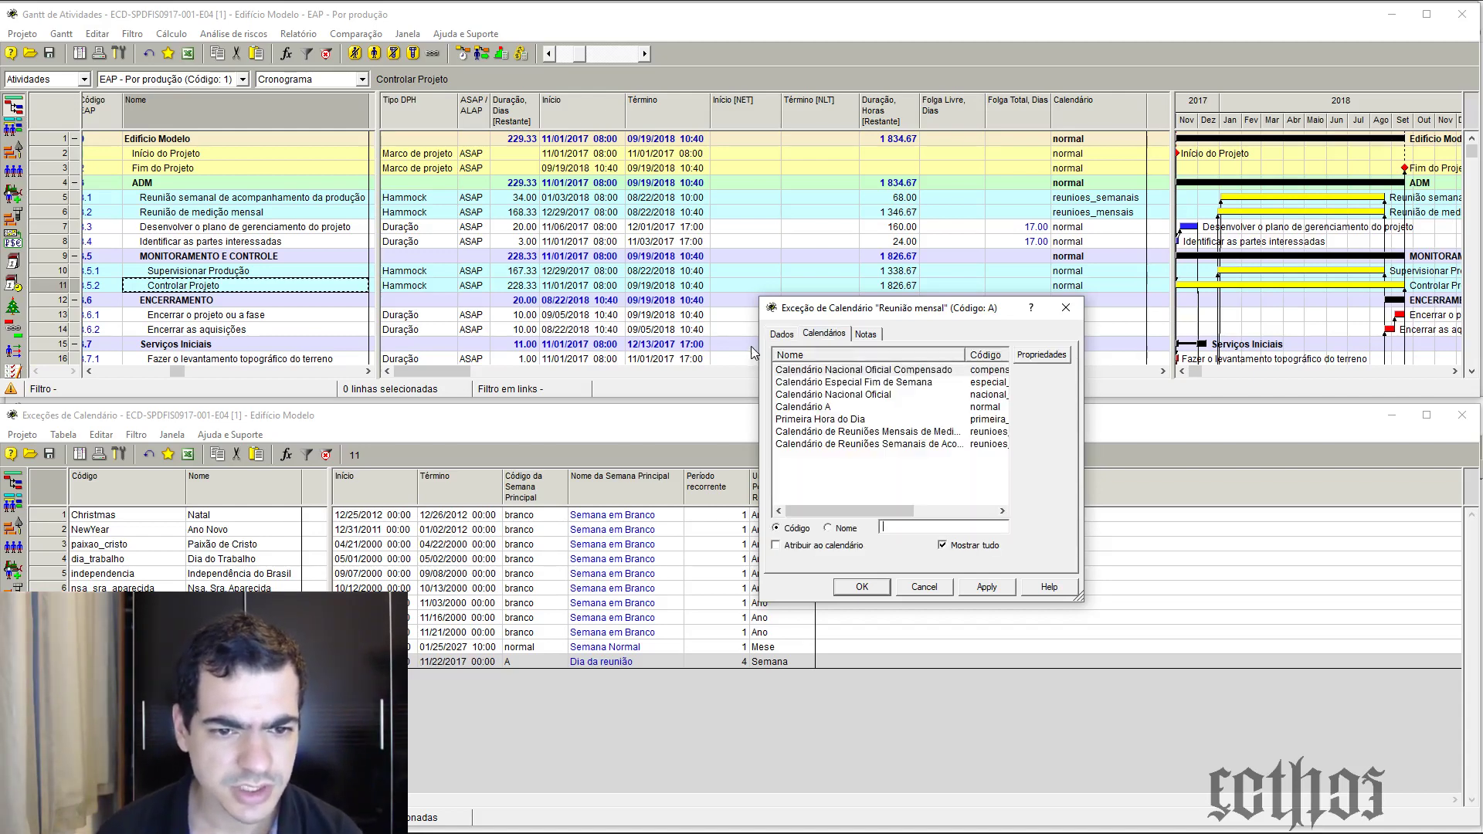
{"action": "left_click", "coordinate": [782, 335]}
{"action": "left_click", "coordinate": [859, 588]}
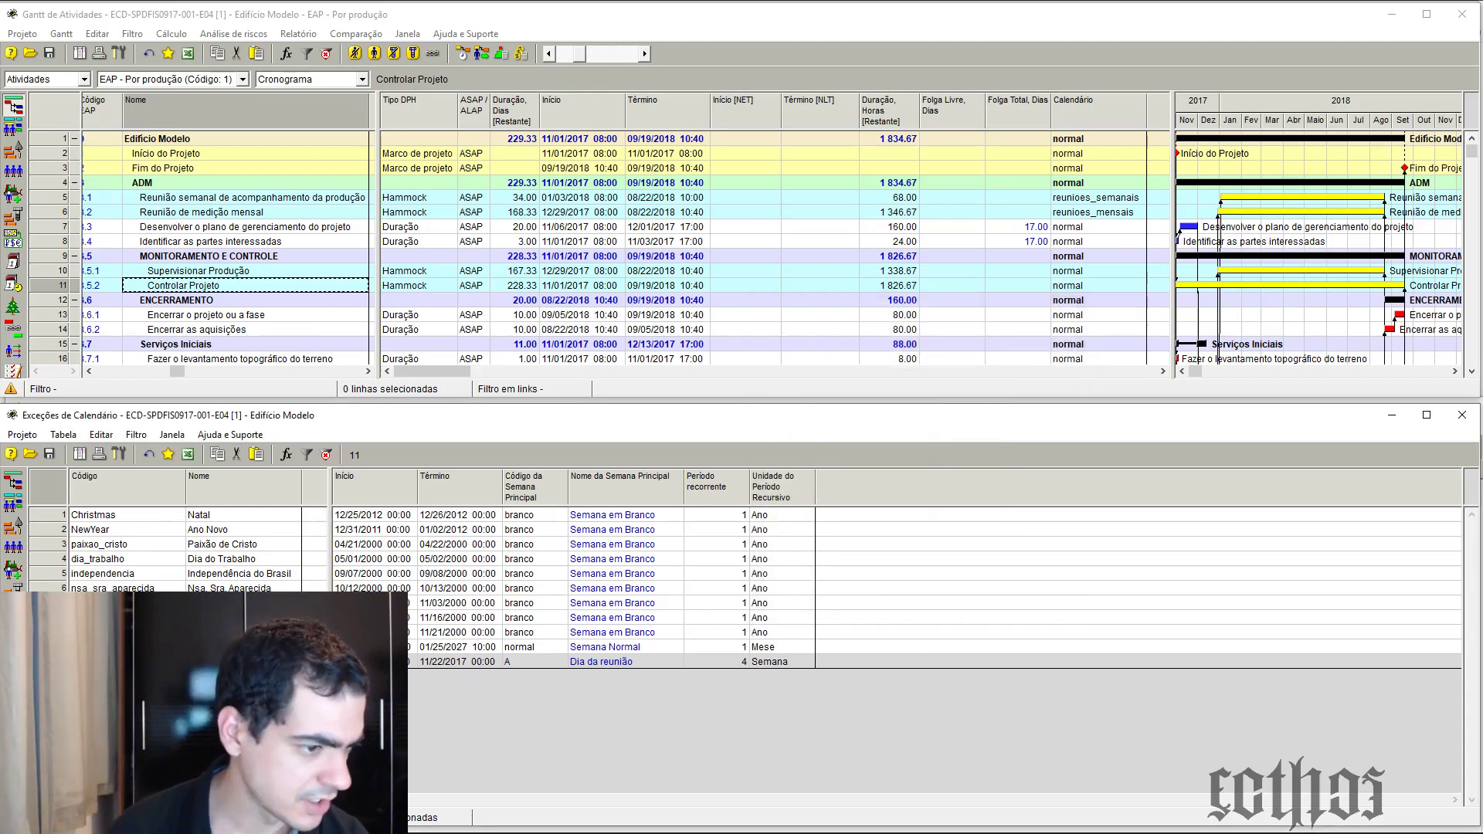
Add a new calendar to the calendars list and name it para hammock de reunião
{"action": "left_click", "coordinate": [14, 662]}
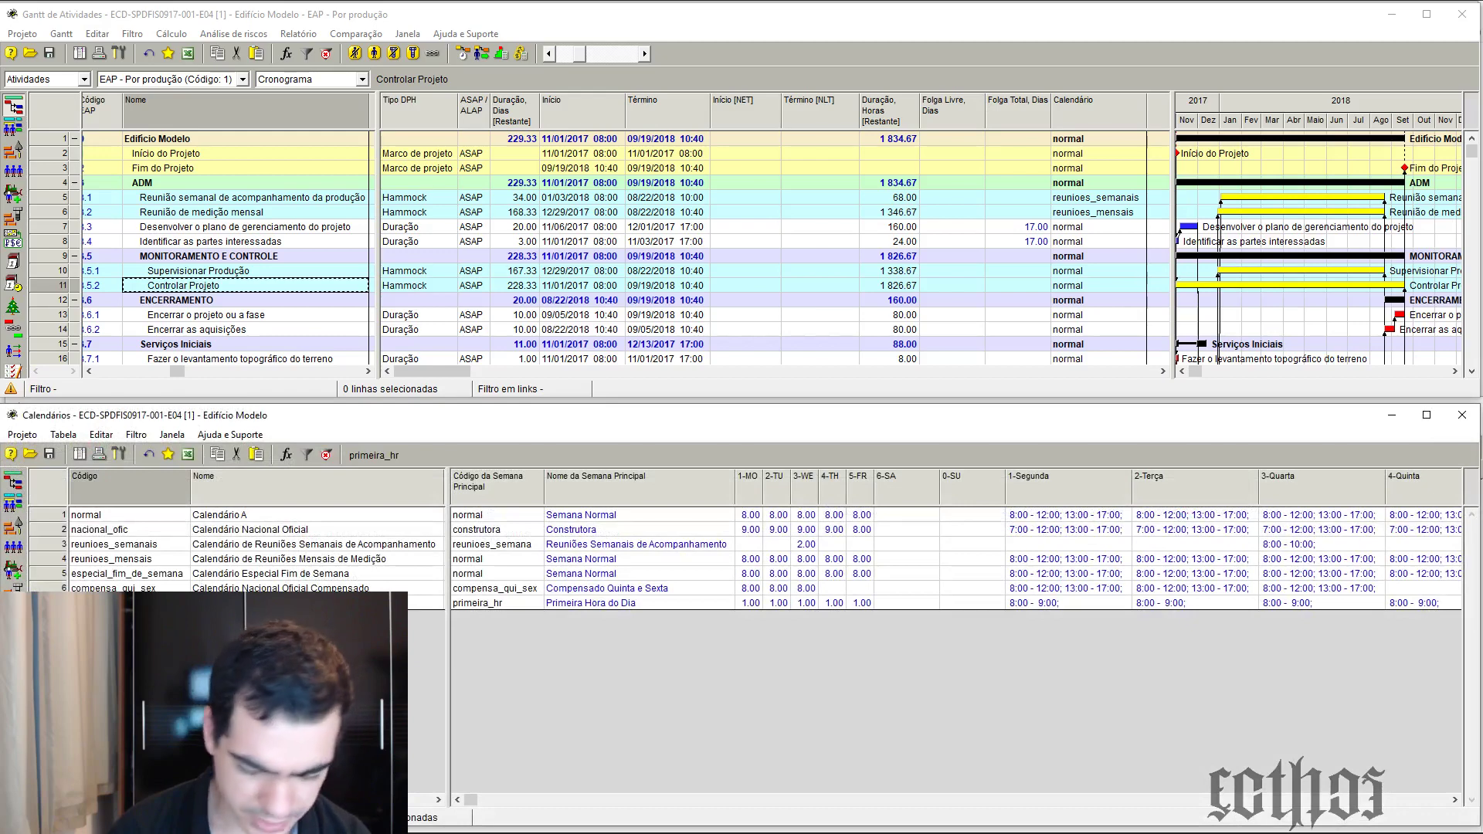
{"action": "key", "text": "Insert"}
{"action": "key", "text": "Right"}
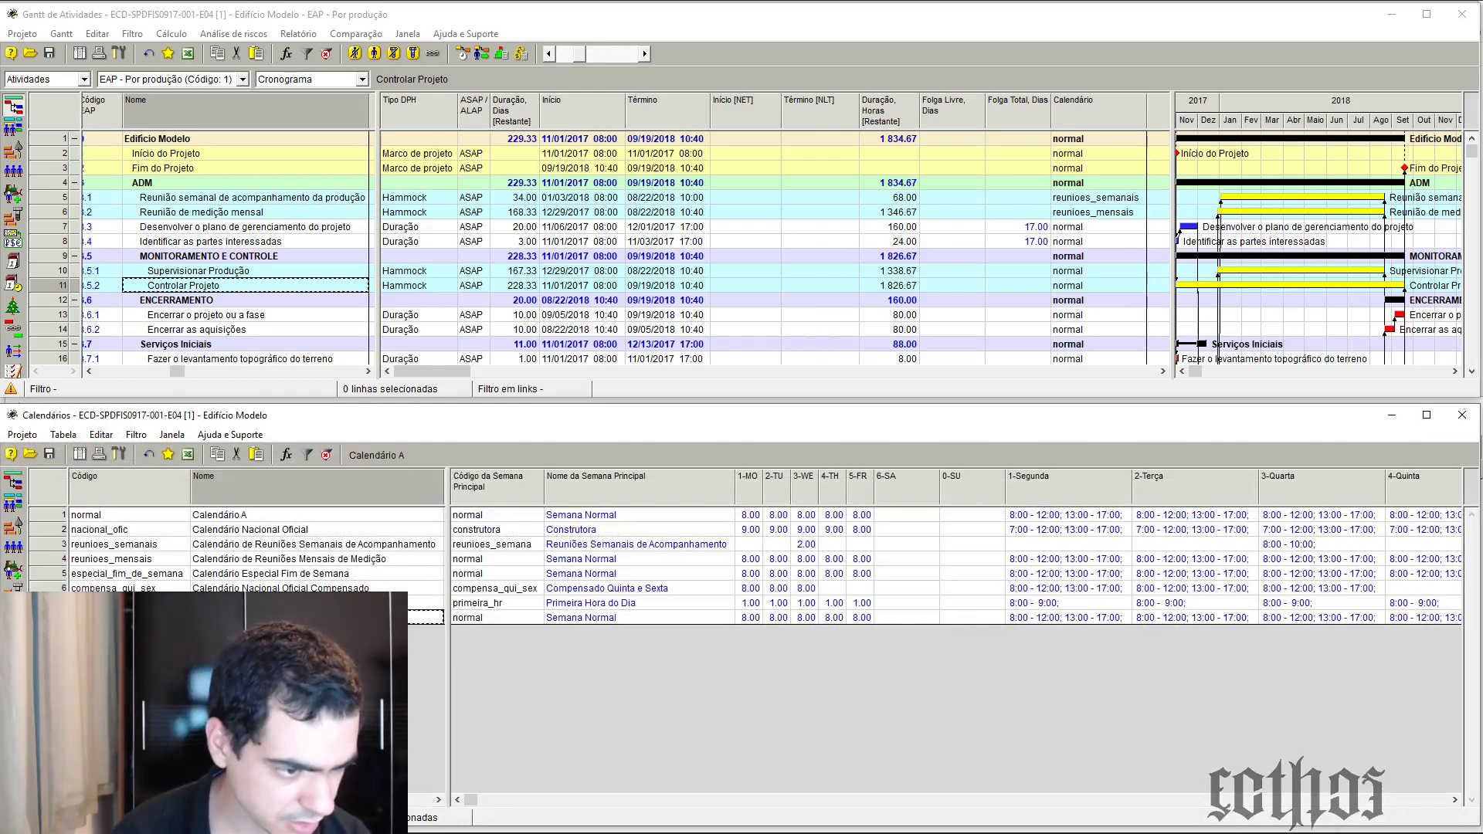
{"action": "type", "text": "C"}
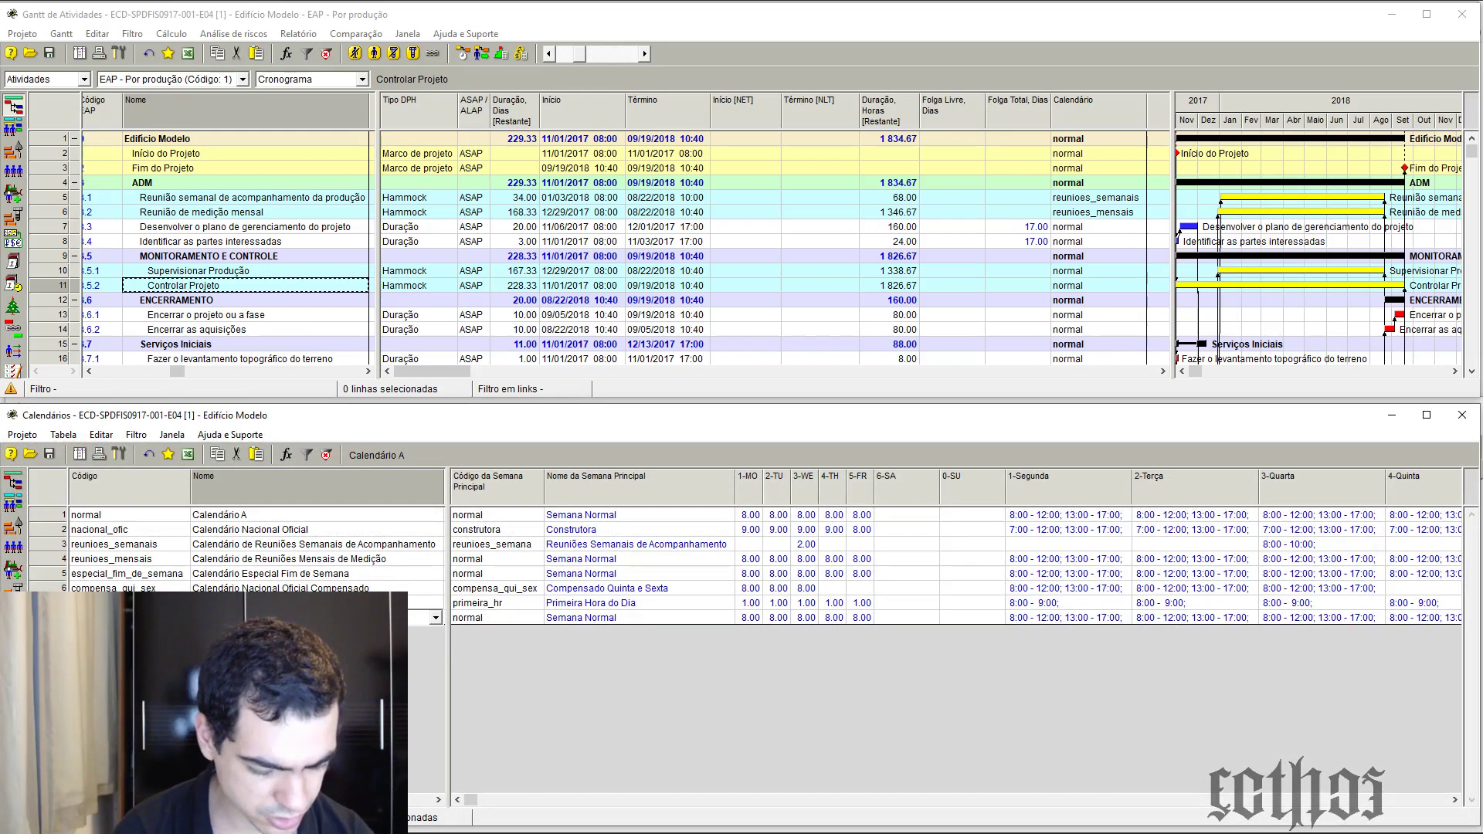
{"action": "key", "text": "Return"}
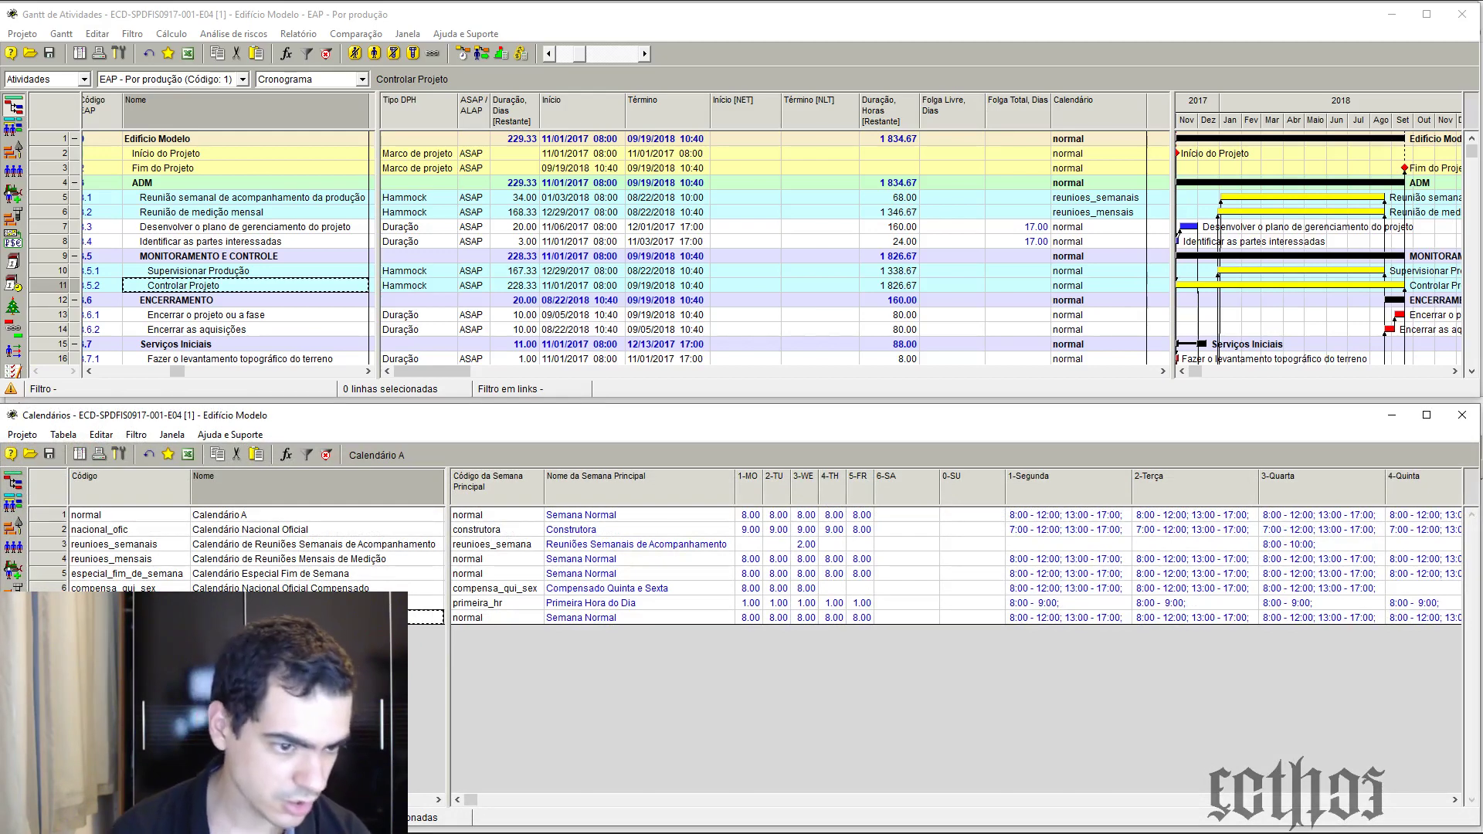
Set the main week of the para hammock de reunião calendar to Dia da reunião
{"action": "double_click", "coordinate": [634, 617]}
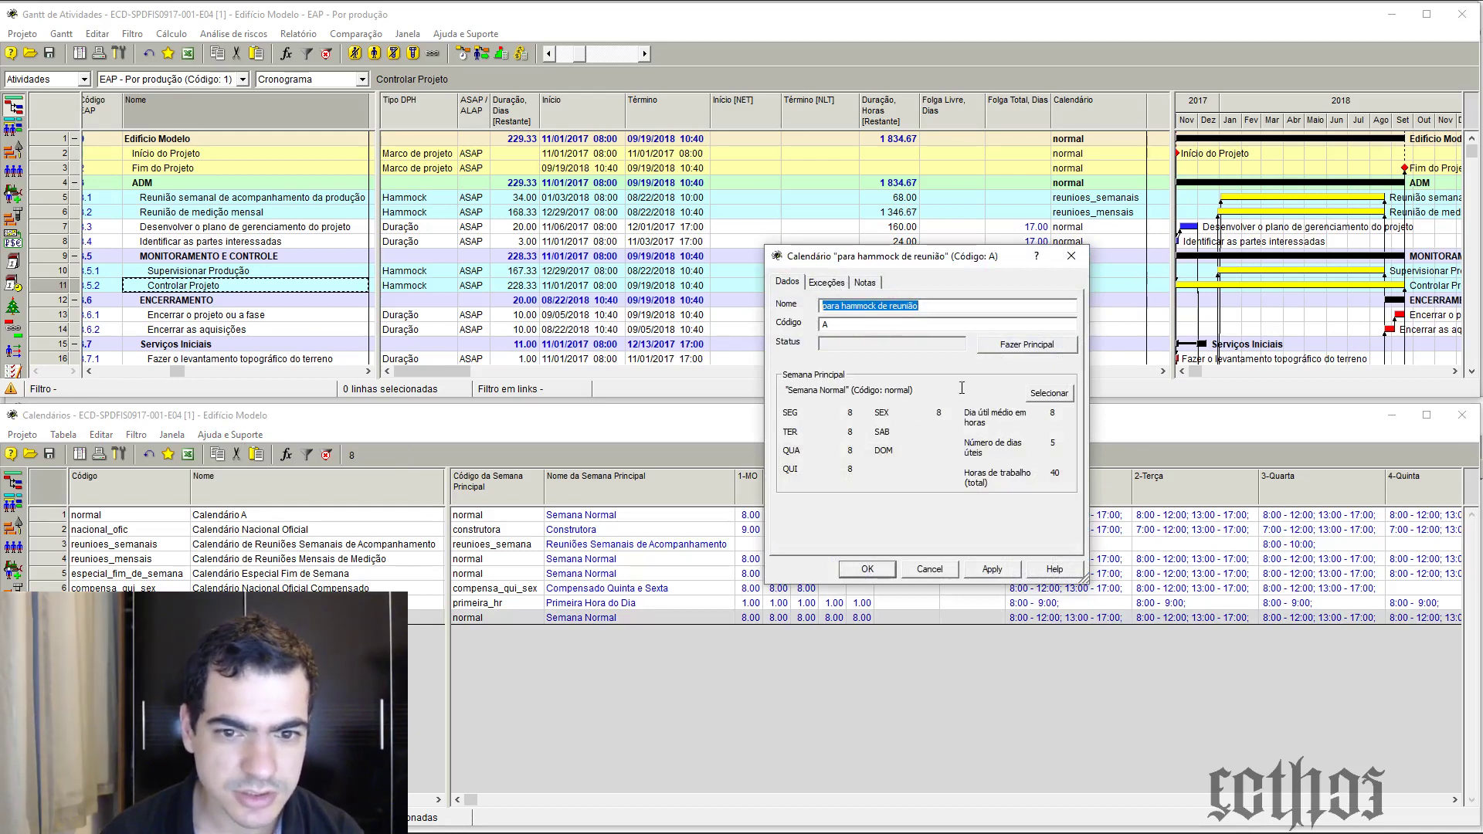
{"action": "left_click", "coordinate": [1044, 394]}
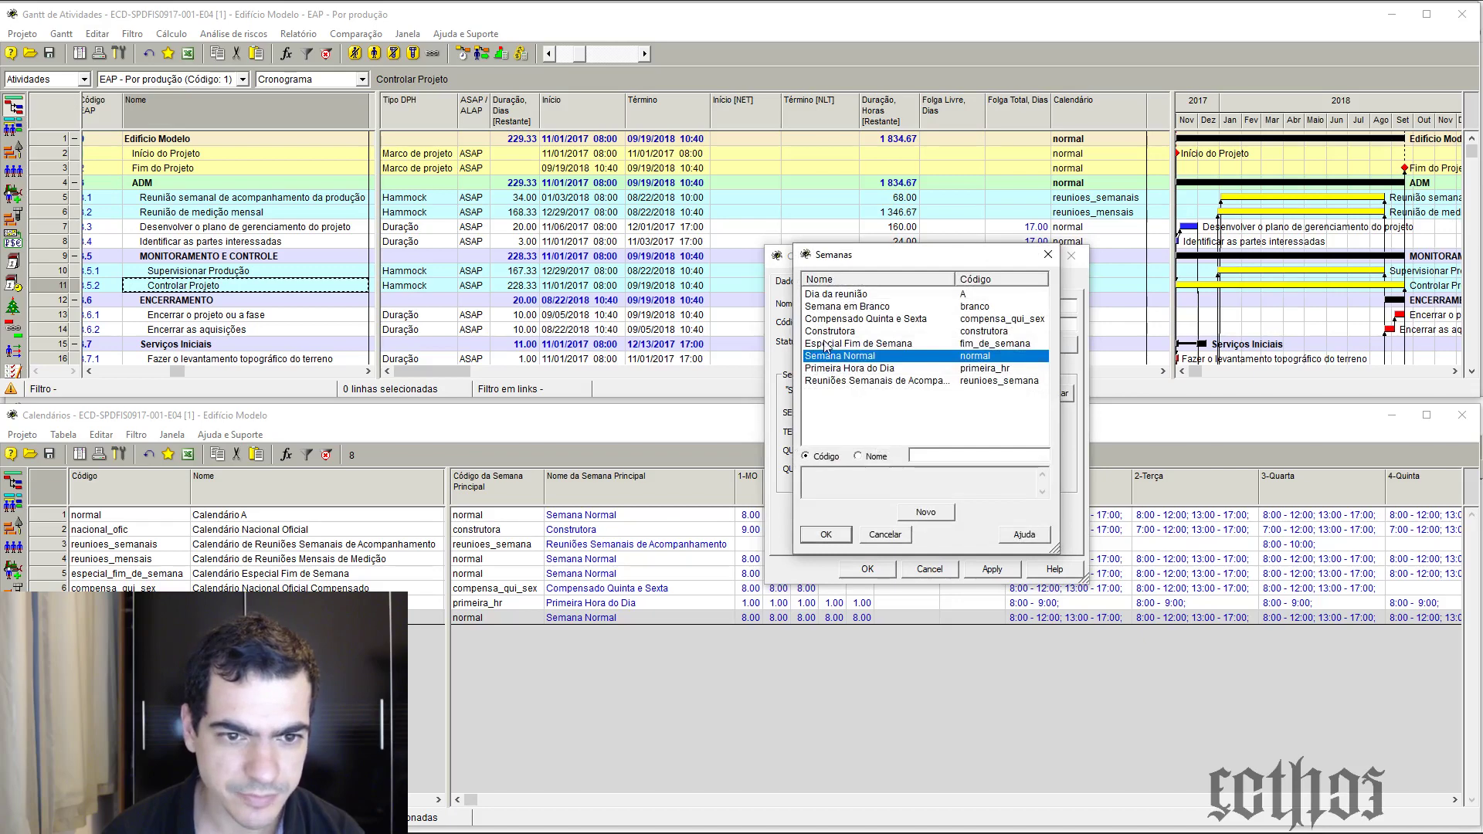
{"action": "left_click", "coordinate": [829, 297]}
{"action": "left_click", "coordinate": [828, 535]}
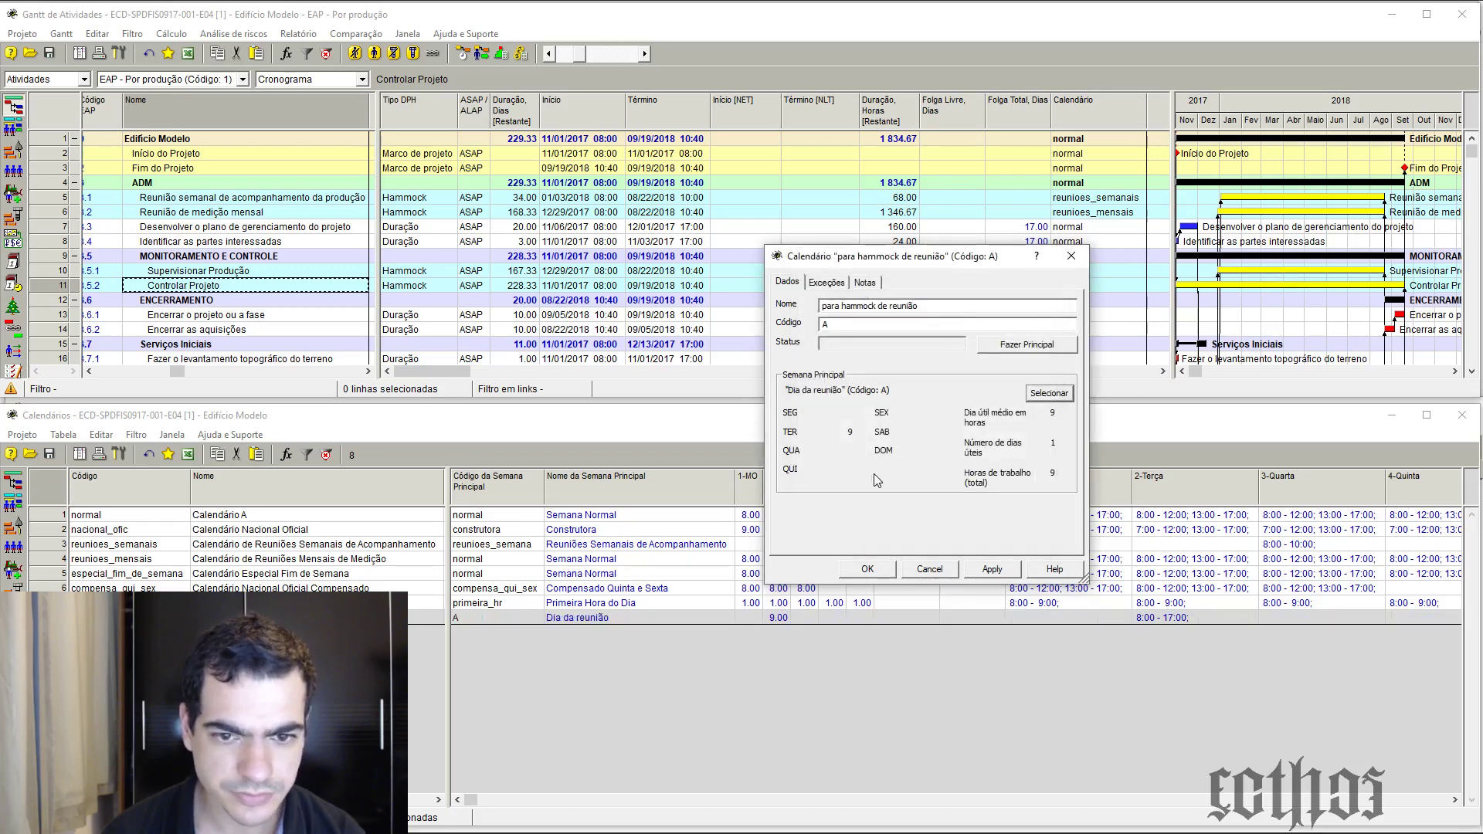
Add the Reunião mensal exception to the para hammock de reunião calendar and confirm the calendar
{"action": "left_click", "coordinate": [842, 284]}
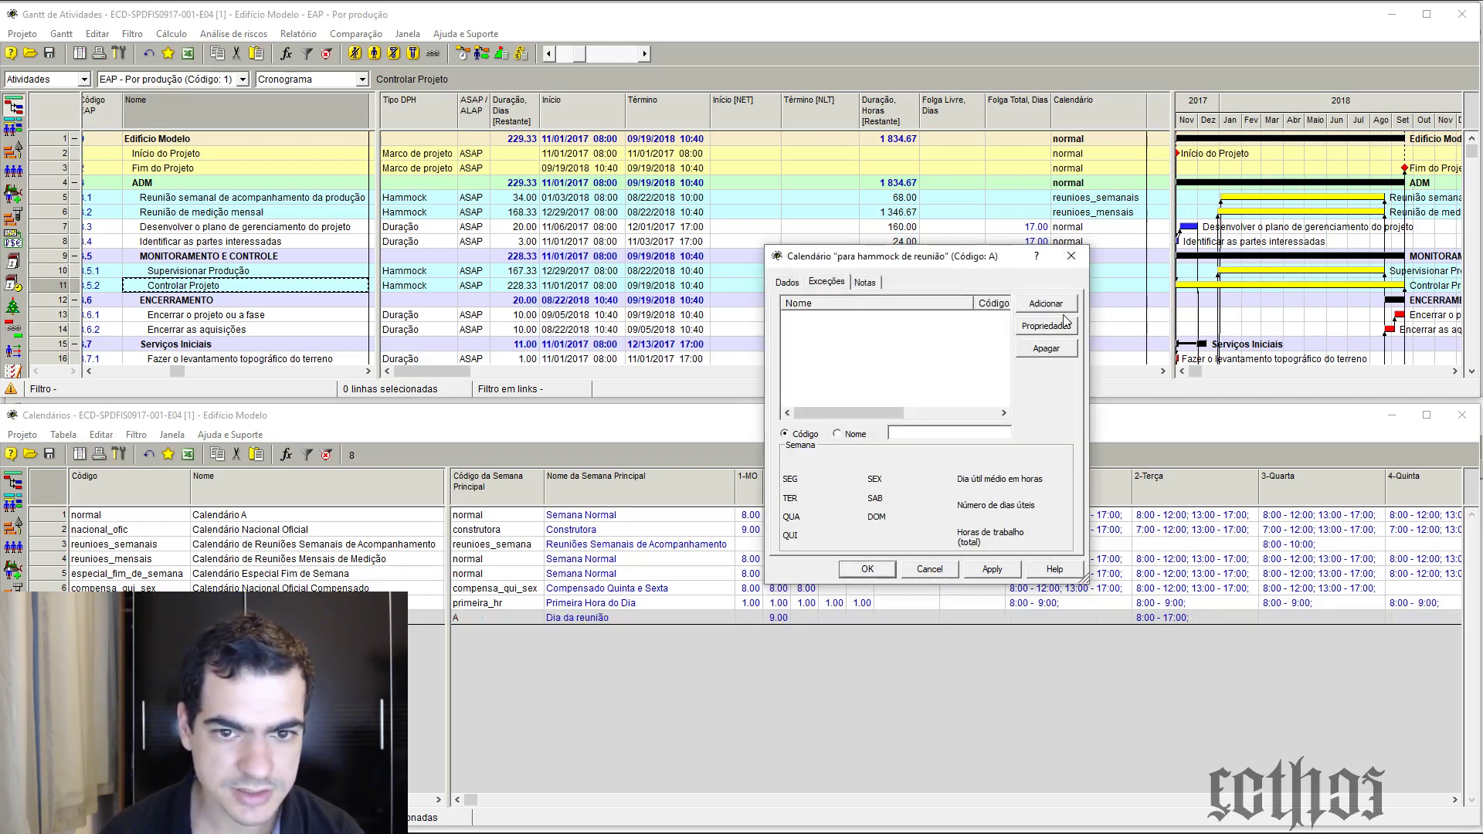
{"action": "left_click", "coordinate": [1062, 306]}
{"action": "left_click", "coordinate": [844, 295]}
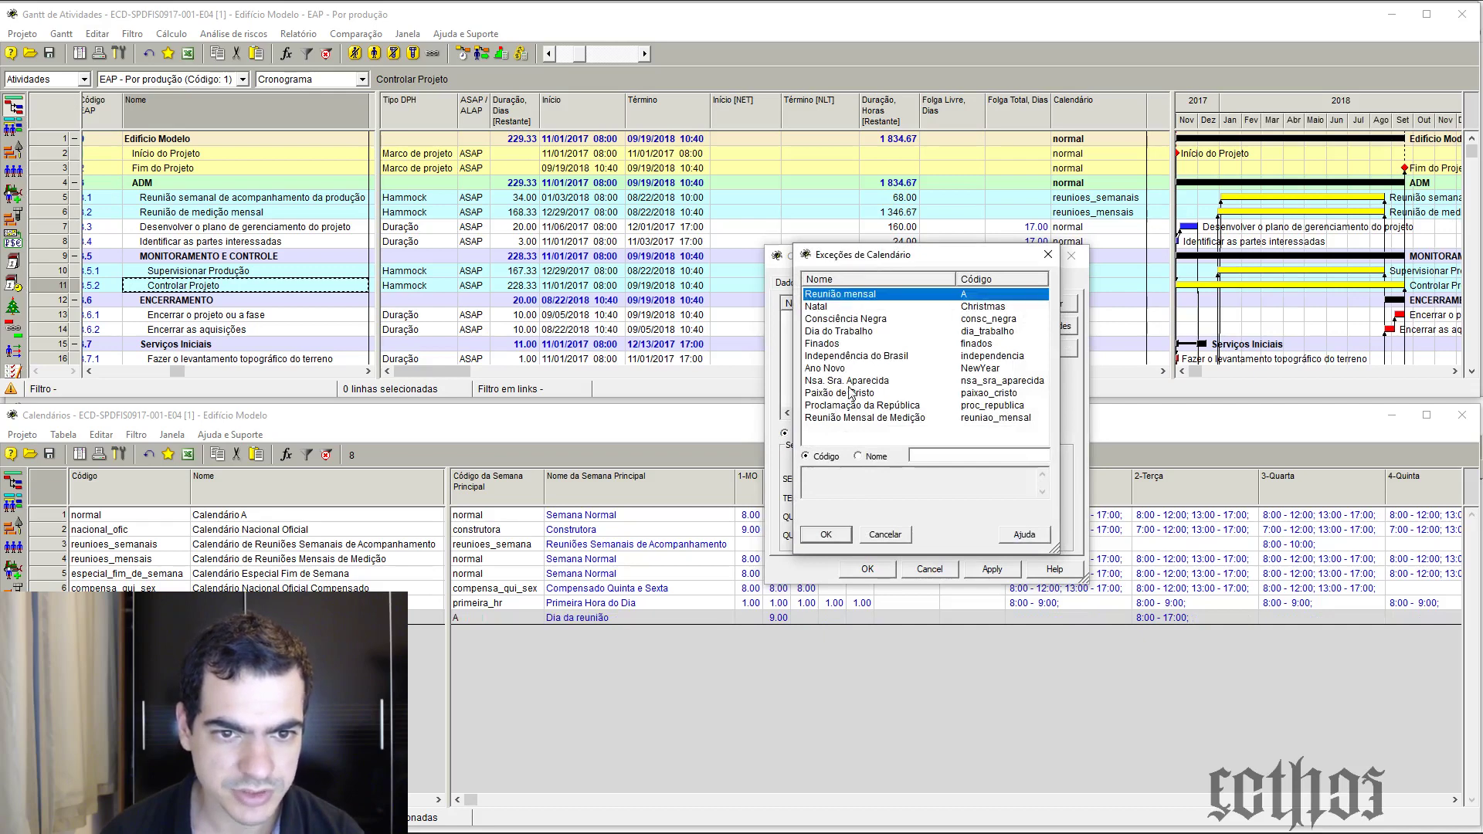
{"action": "left_click", "coordinate": [825, 535]}
{"action": "left_click", "coordinate": [867, 569]}
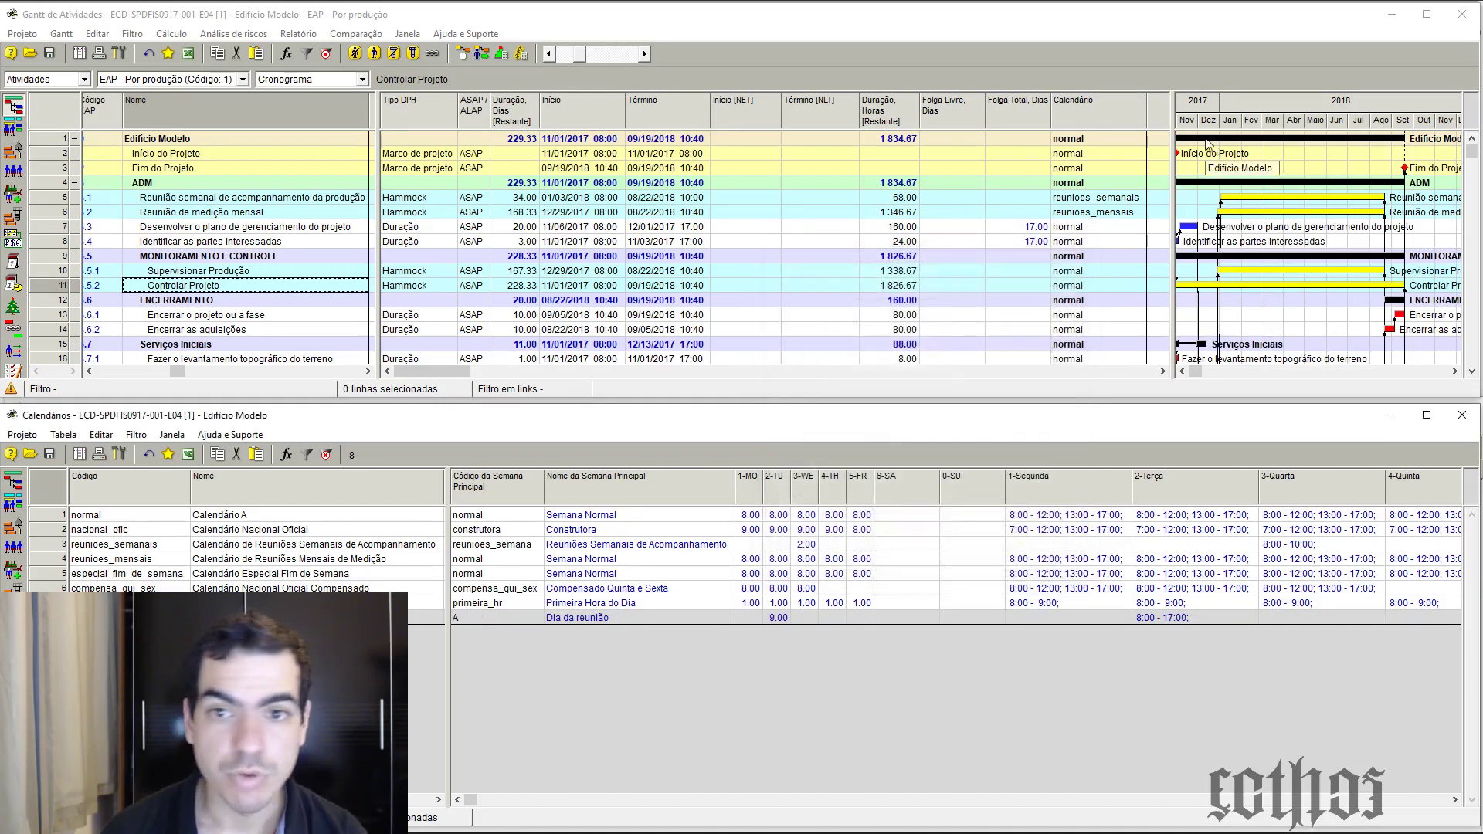
{"action": "left_click", "coordinate": [1112, 184]}
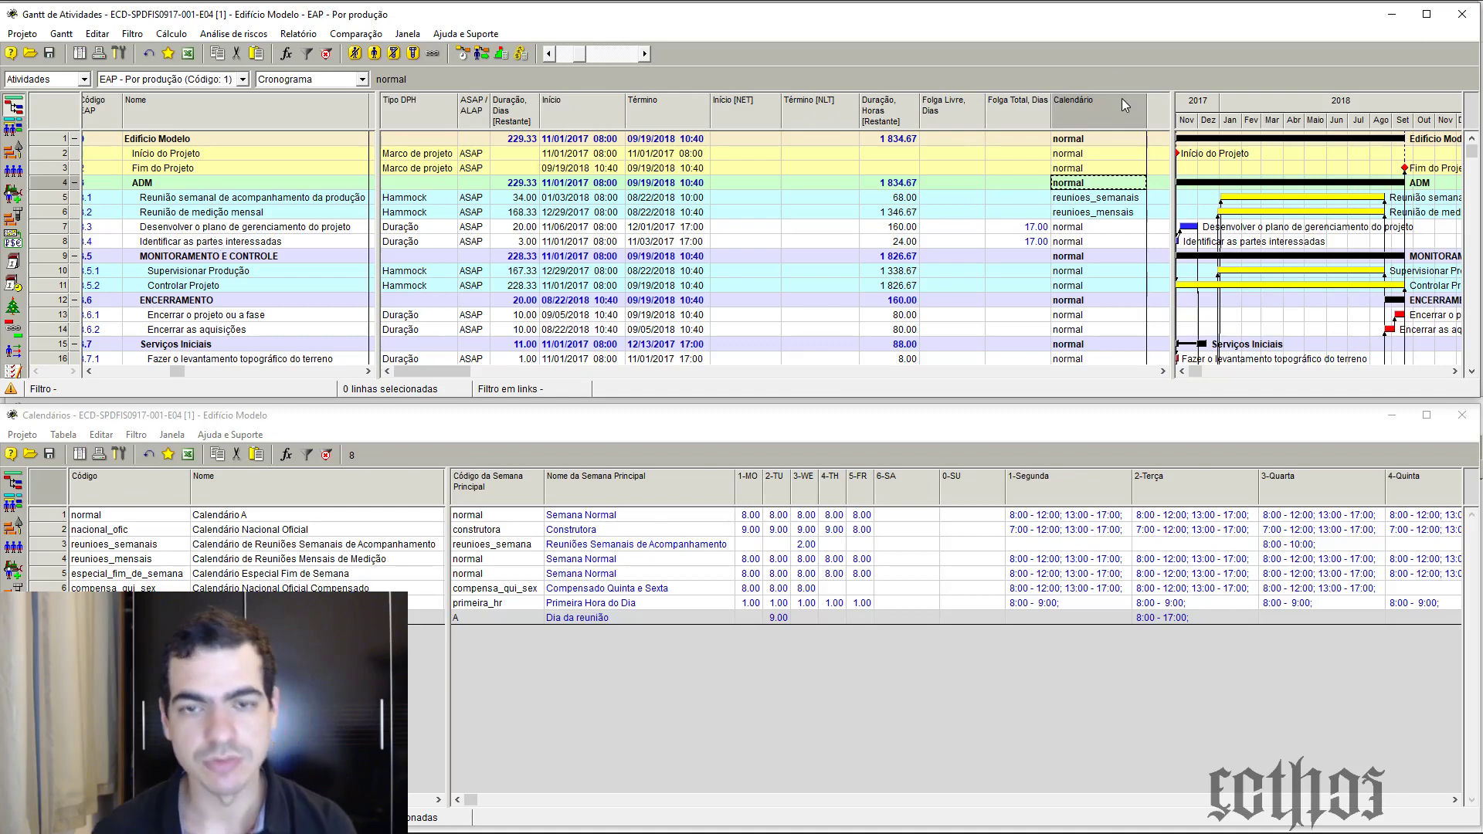
{"action": "left_click", "coordinate": [1135, 137]}
{"action": "left_click", "coordinate": [1138, 138]}
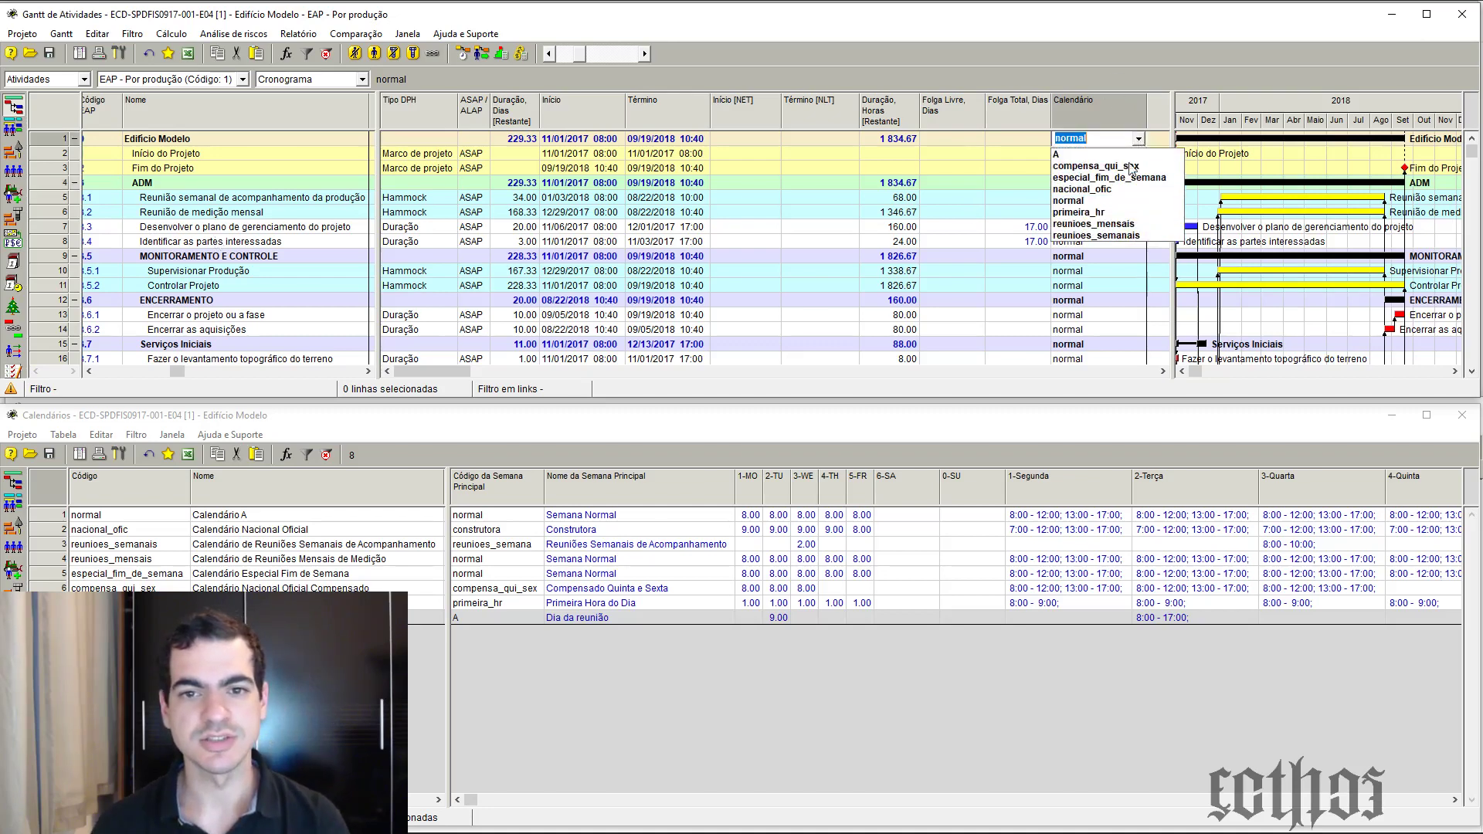
{"action": "left_click", "coordinate": [1125, 133]}
{"action": "left_click", "coordinate": [1100, 197]}
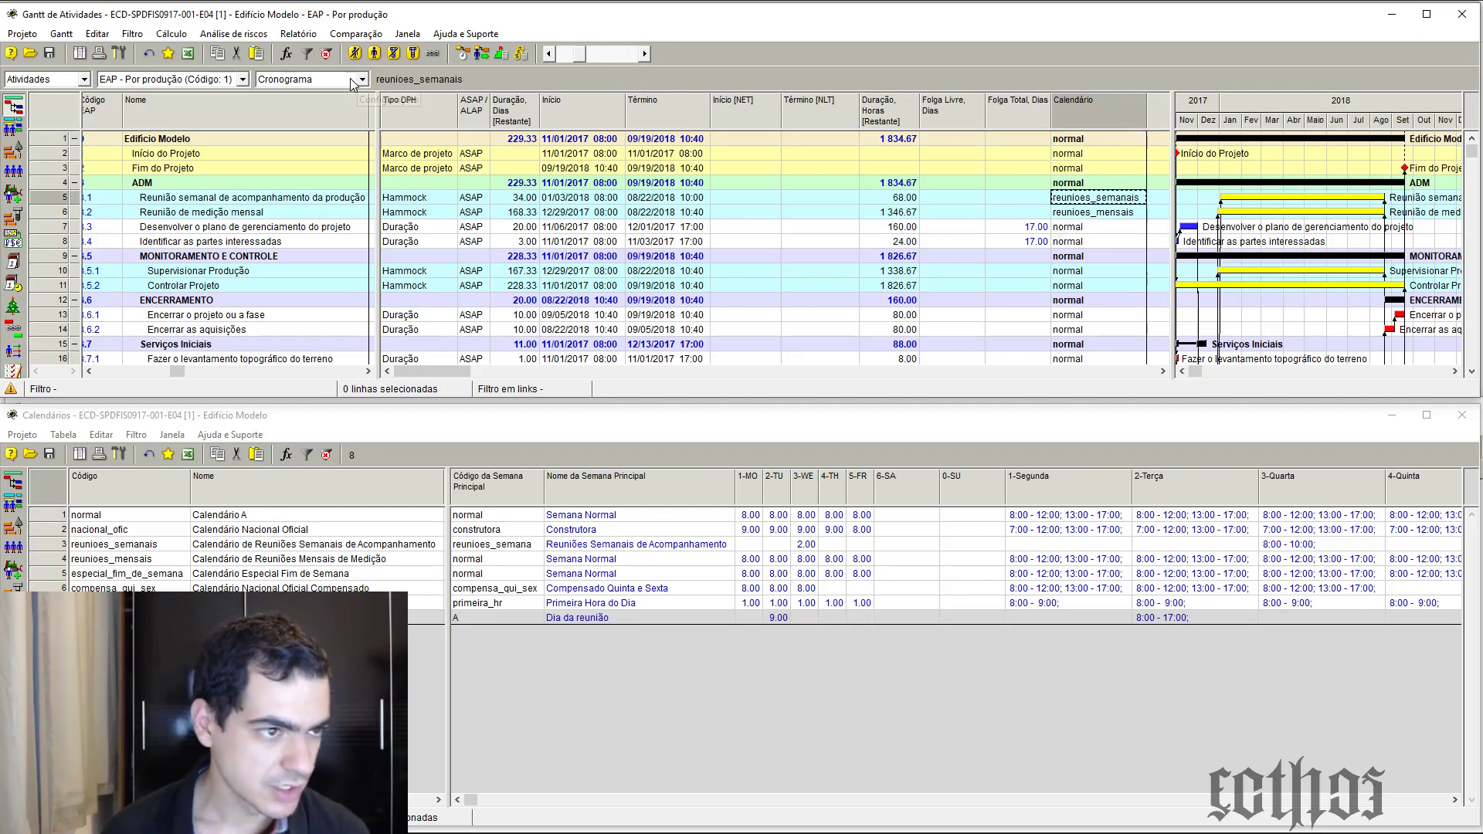
Assign calendar A to the Controlar Projeto hammock activity
{"action": "left_click", "coordinate": [212, 285]}
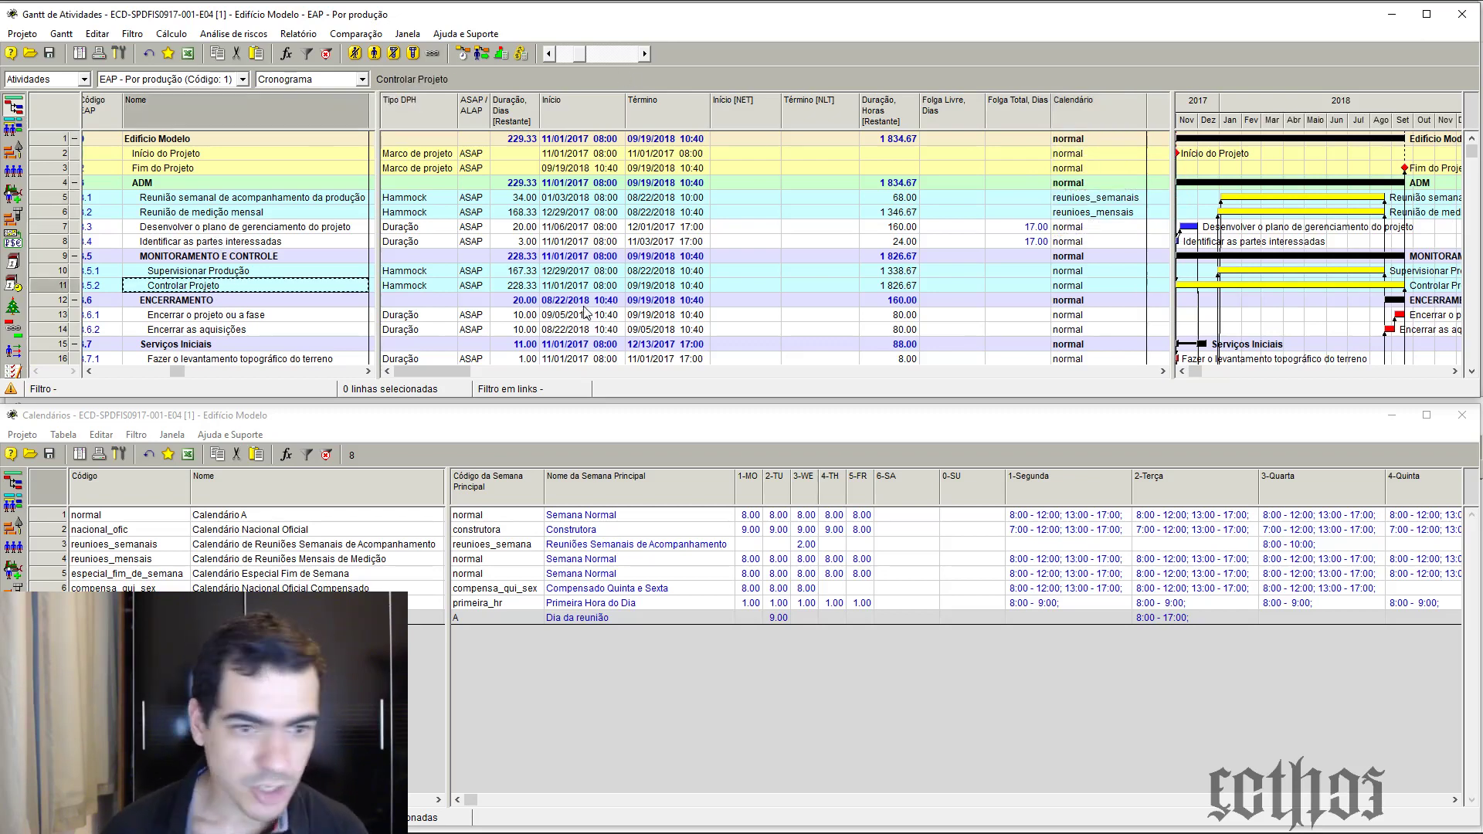
{"action": "left_click", "coordinate": [1109, 285]}
{"action": "left_click", "coordinate": [1112, 301]}
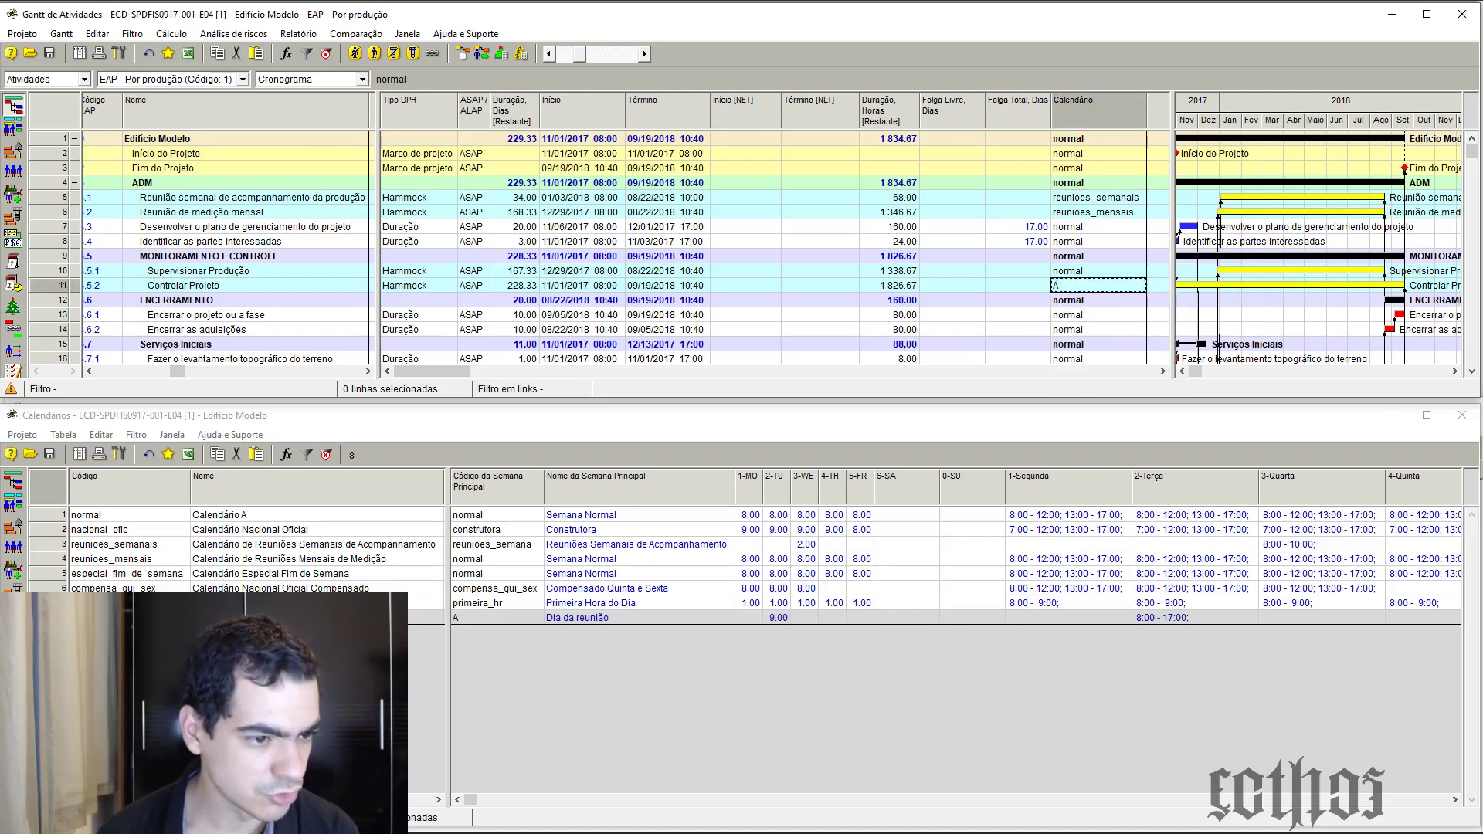
{"action": "left_click", "coordinate": [1123, 203]}
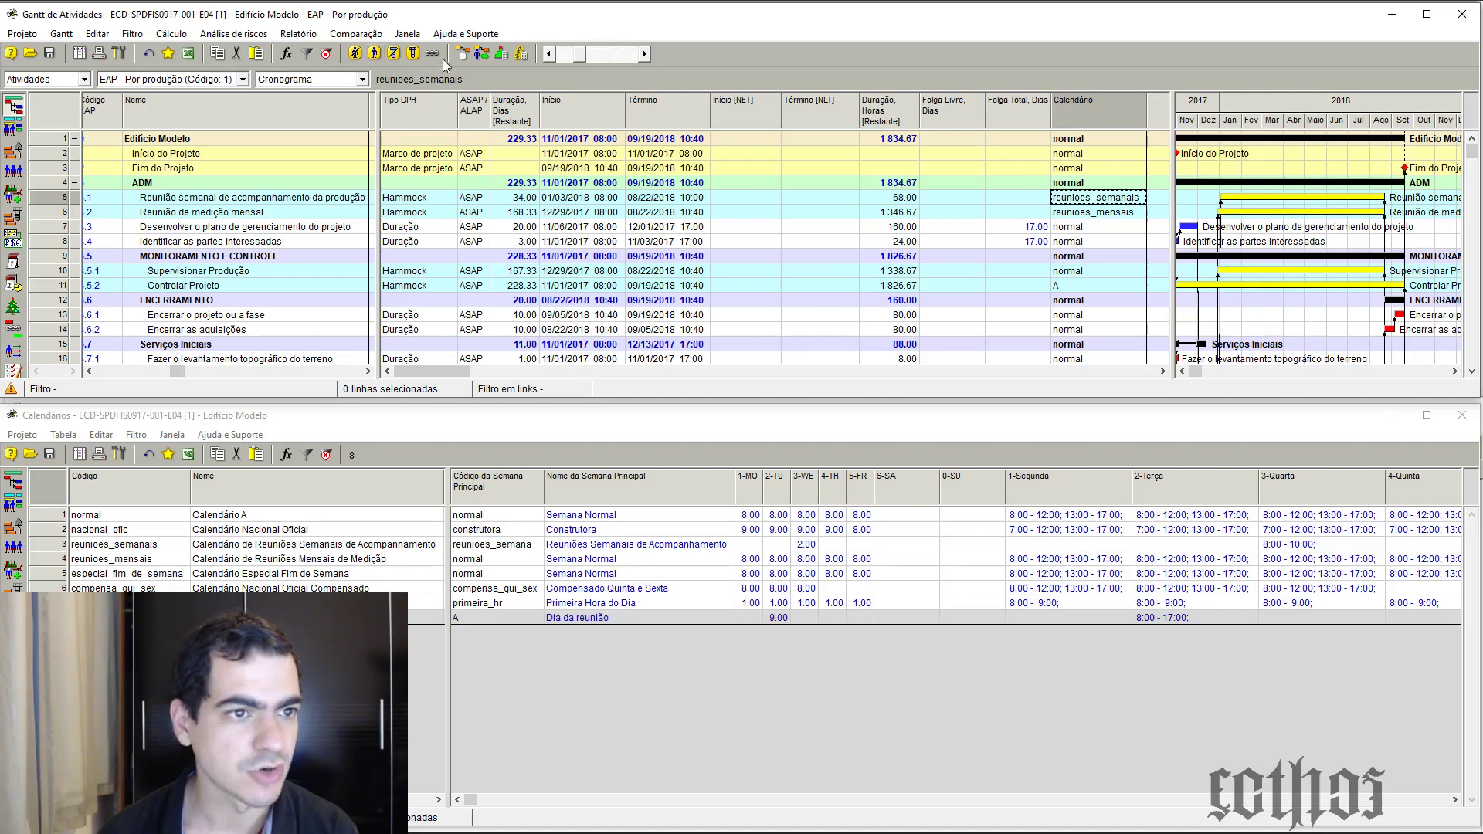
Recalculate the project schedule, keeping the current scheduling options
{"action": "left_click", "coordinate": [462, 53]}
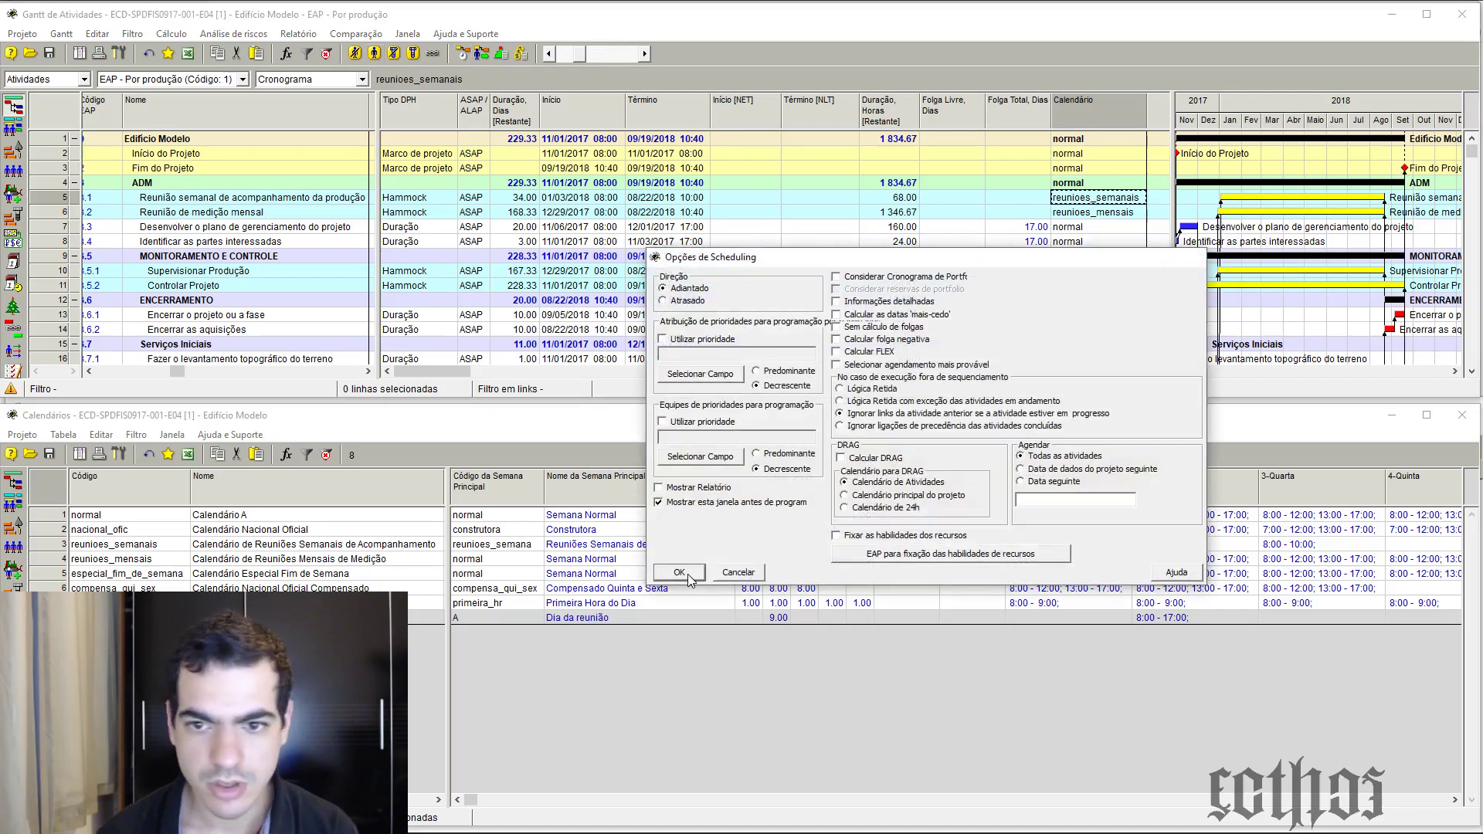
{"action": "left_click", "coordinate": [679, 572]}
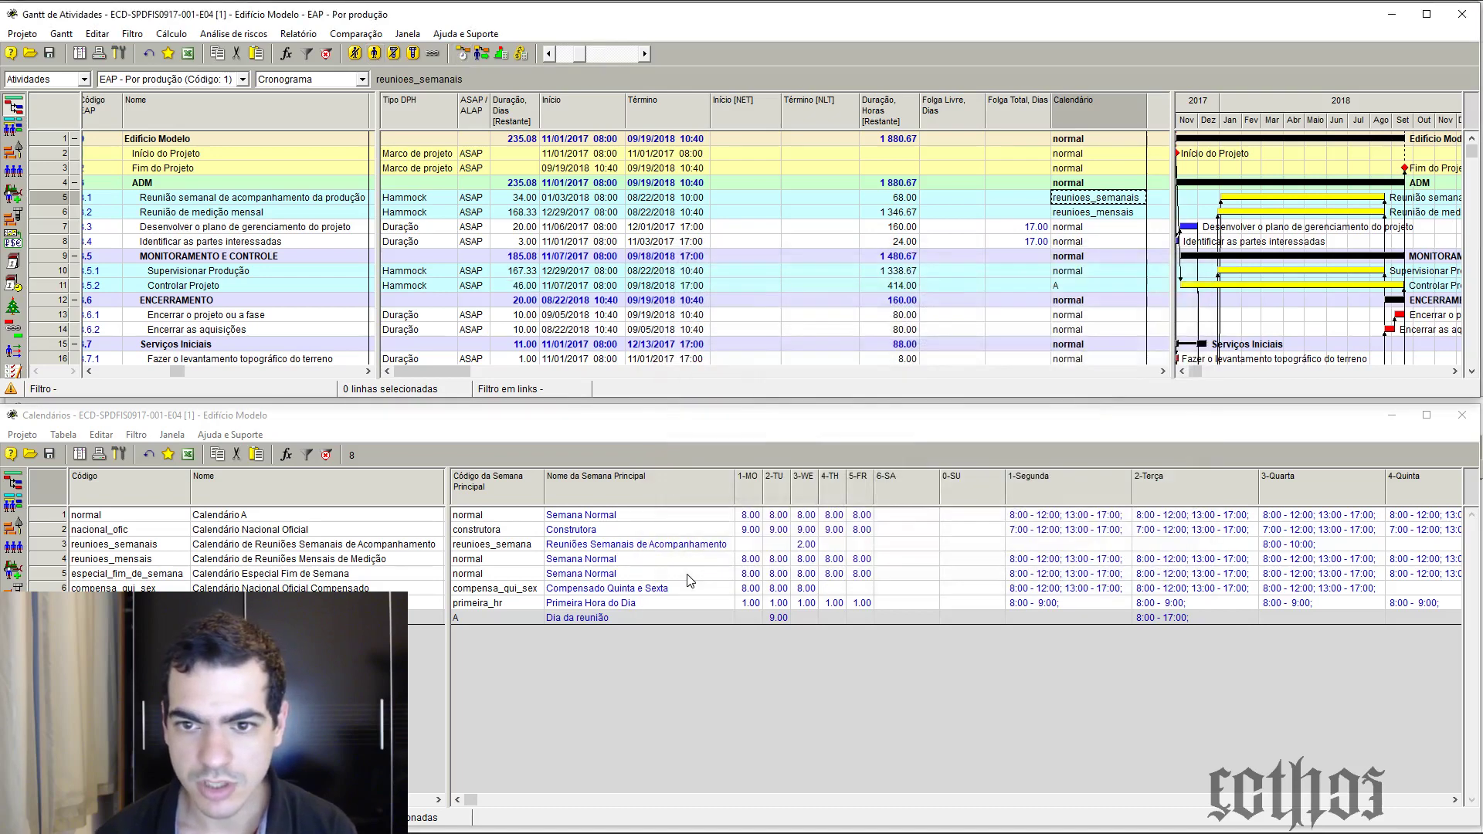
{"action": "right_click", "coordinate": [1248, 301]}
{"action": "left_click", "coordinate": [1048, 303]}
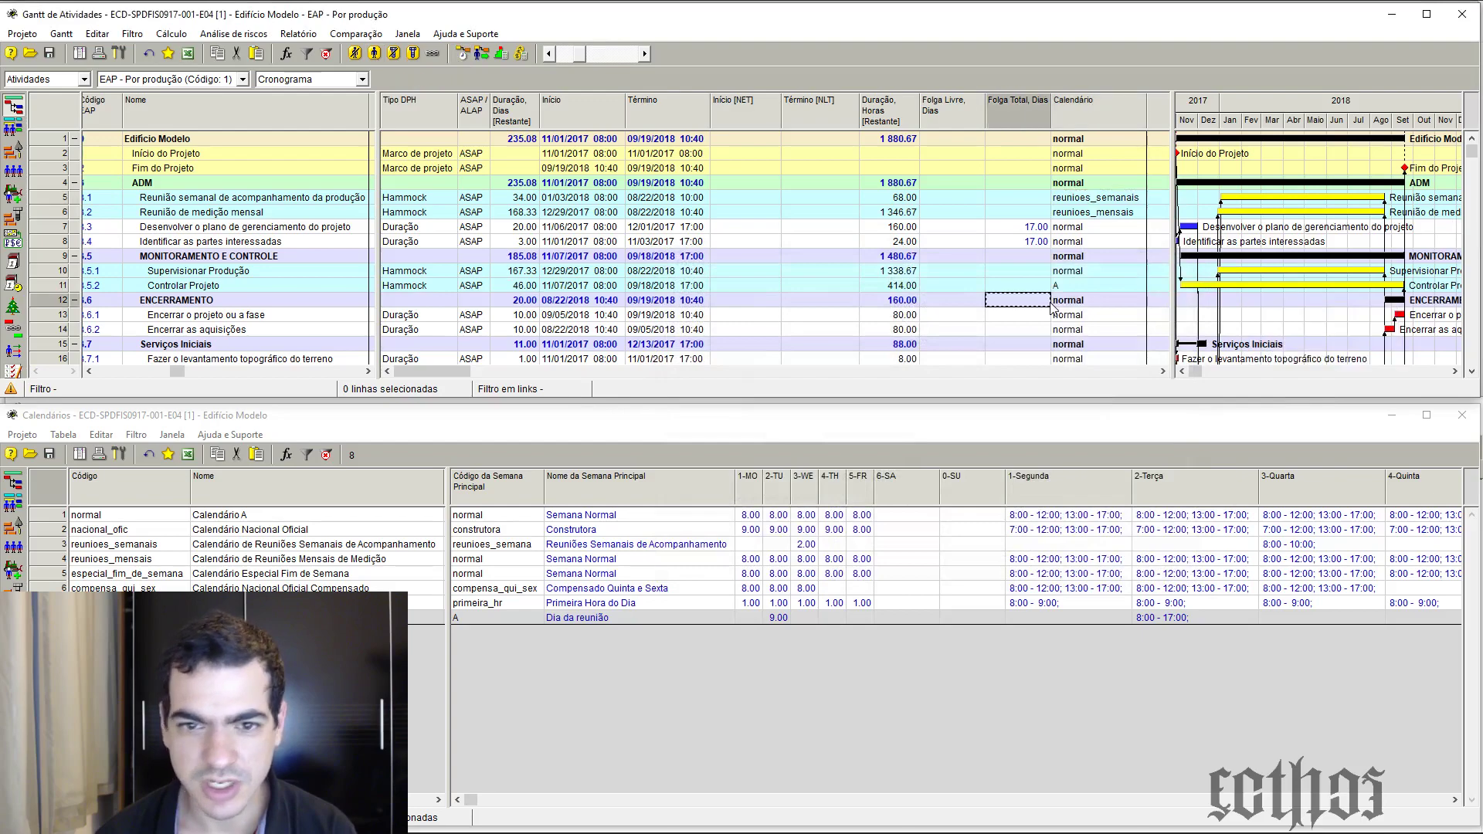
{"action": "left_click", "coordinate": [61, 33]}
{"action": "mouse_move", "coordinate": [121, 91]}
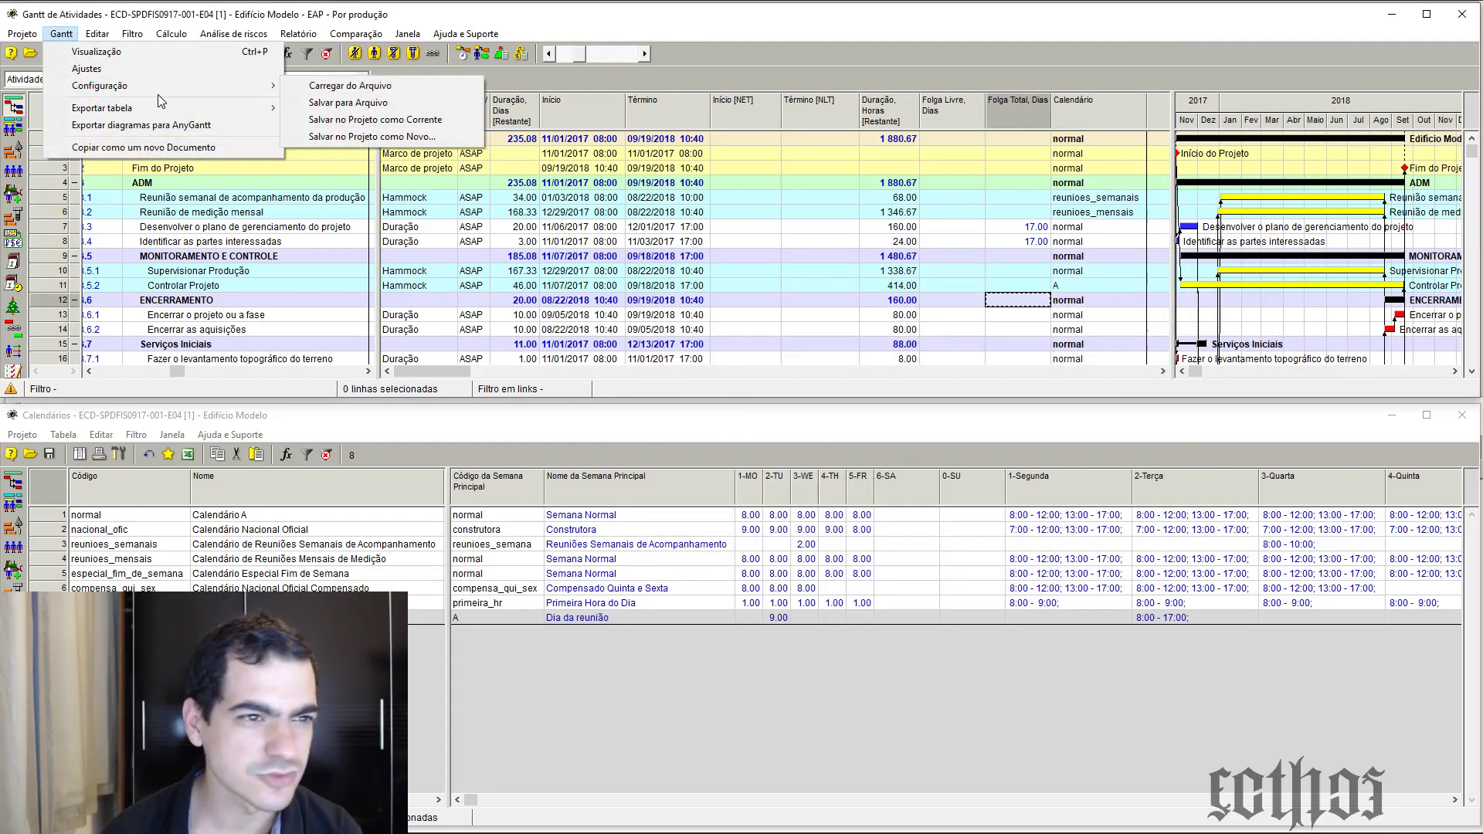
{"action": "left_click", "coordinate": [113, 52]}
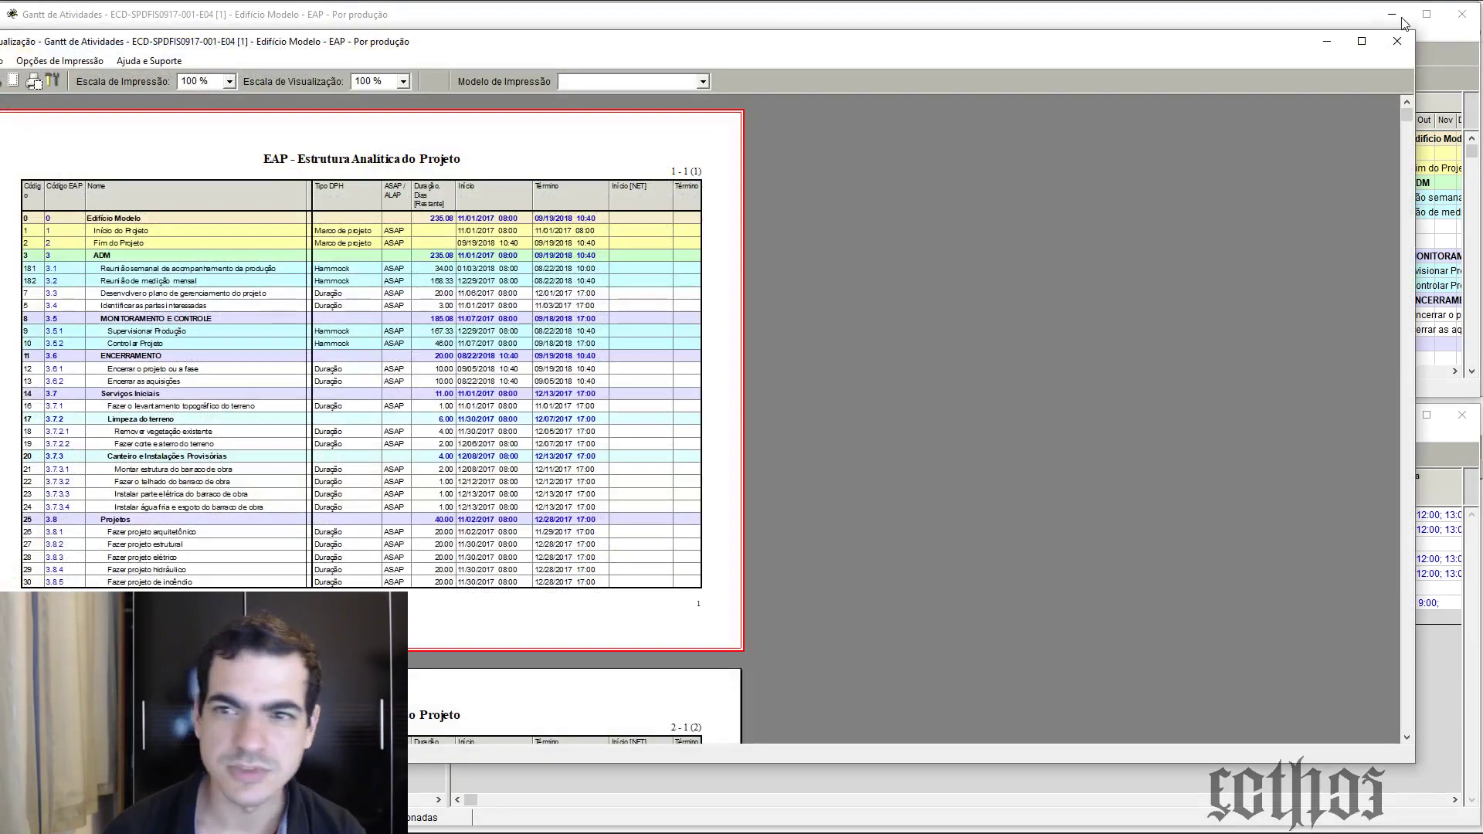
{"action": "left_click", "coordinate": [1397, 41]}
Examine the primary, additional and colour options of the Gantt diagram, leaving the settings as they are
{"action": "left_click", "coordinate": [61, 33]}
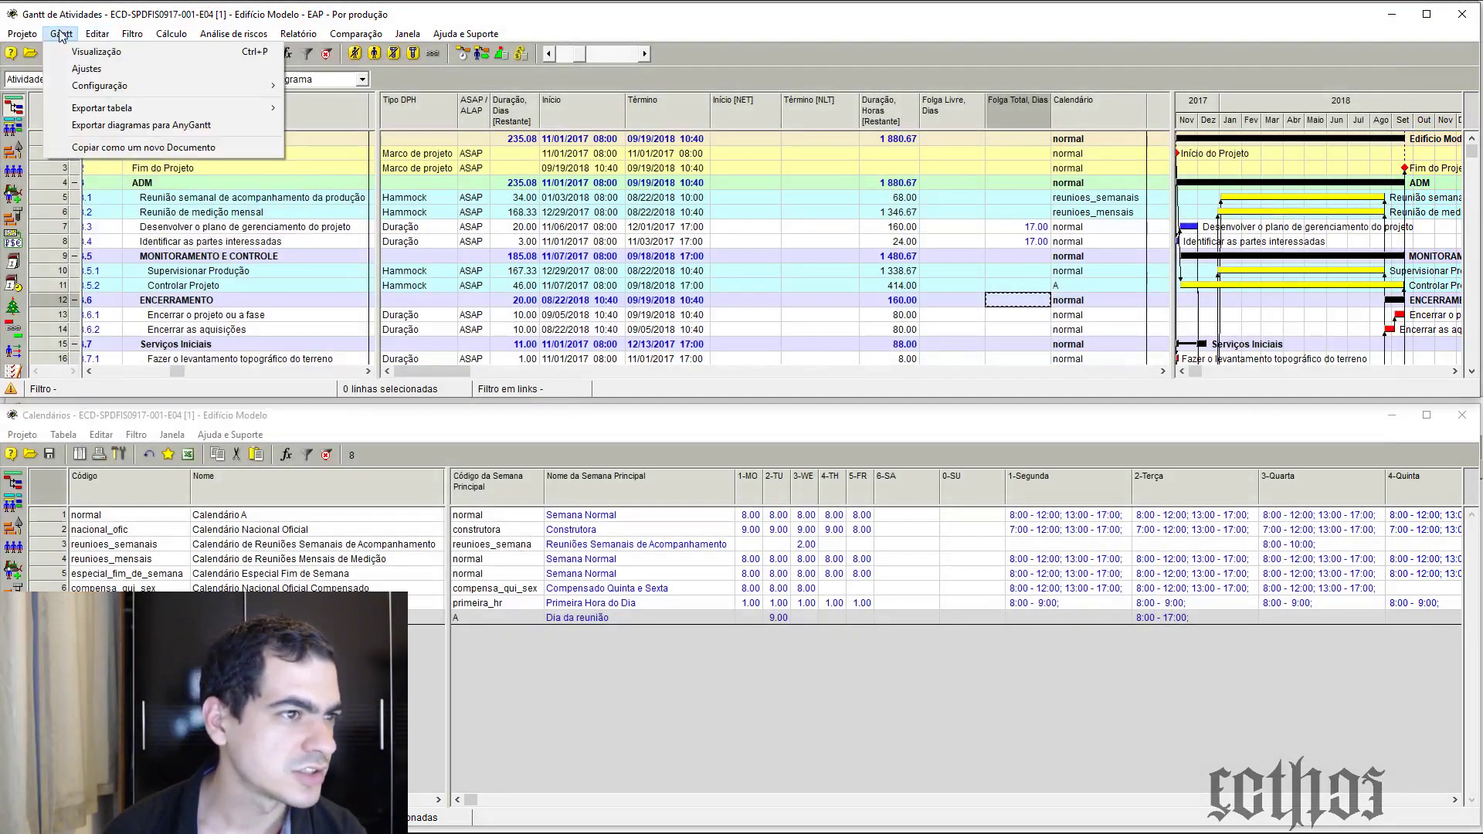
{"action": "left_click", "coordinate": [85, 68]}
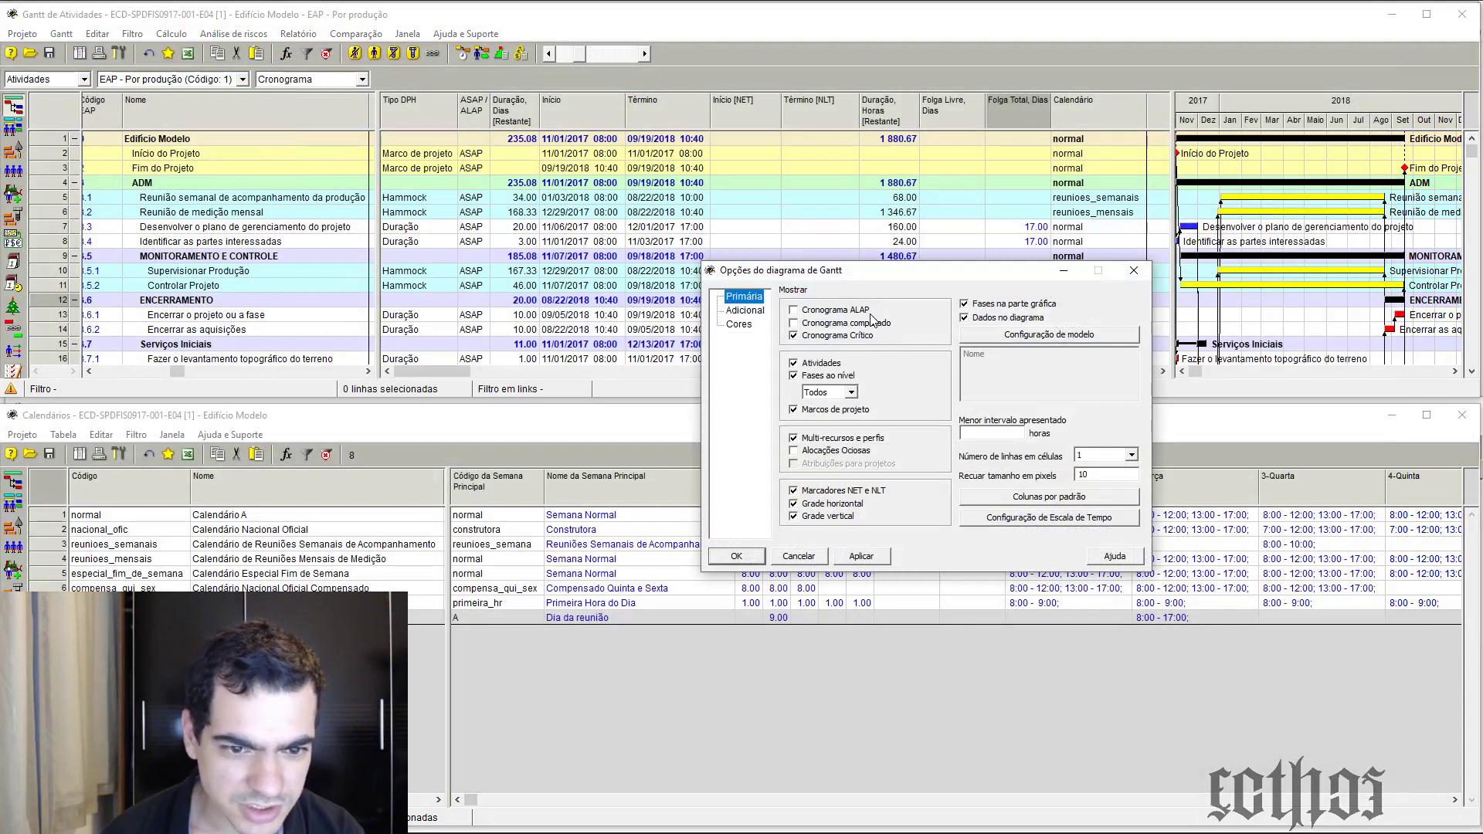
{"action": "left_click", "coordinate": [756, 316]}
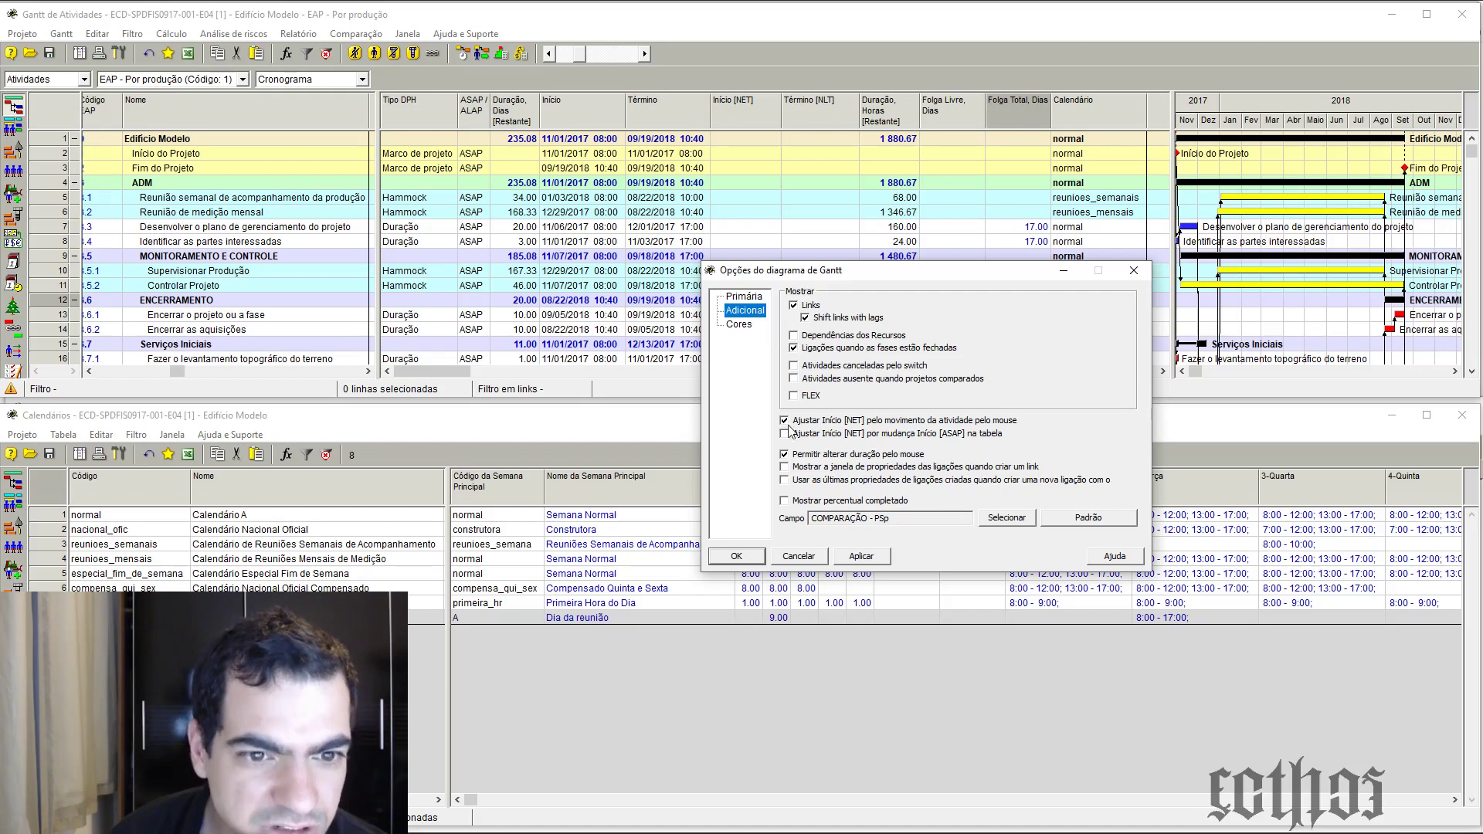
{"action": "left_click", "coordinate": [760, 300]}
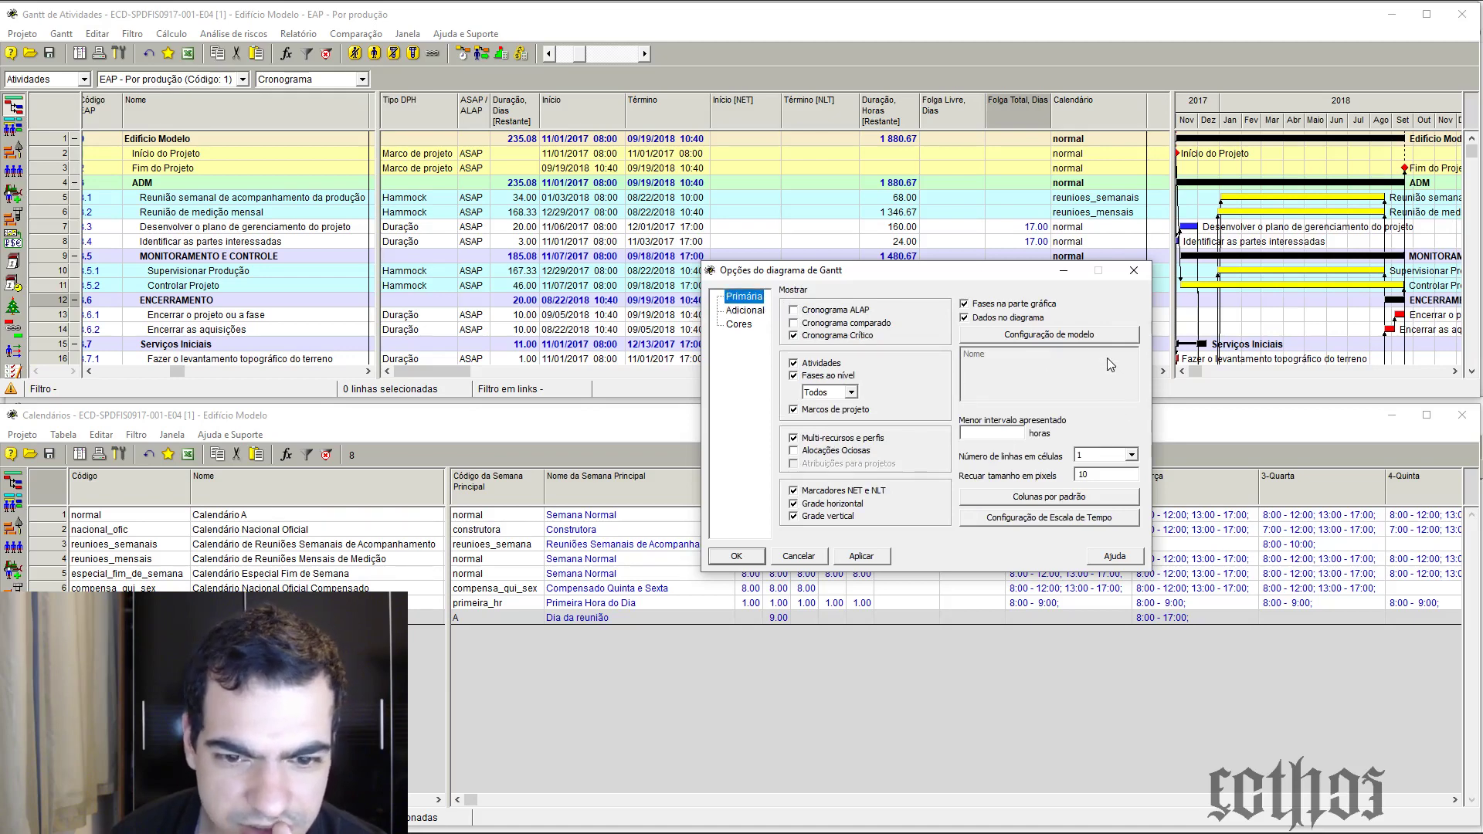
{"action": "left_click", "coordinate": [1134, 270]}
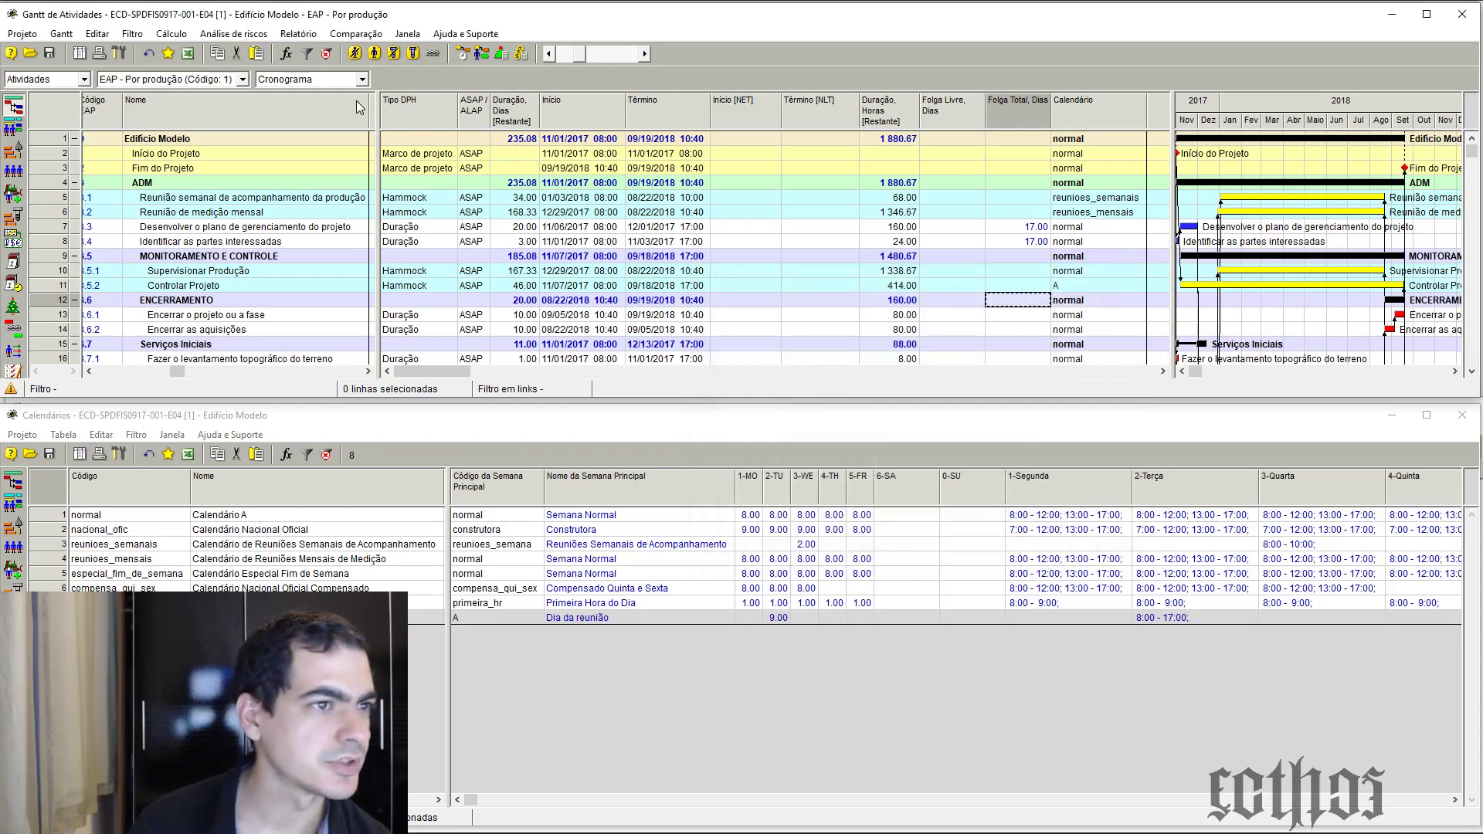
{"action": "left_click", "coordinate": [55, 34]}
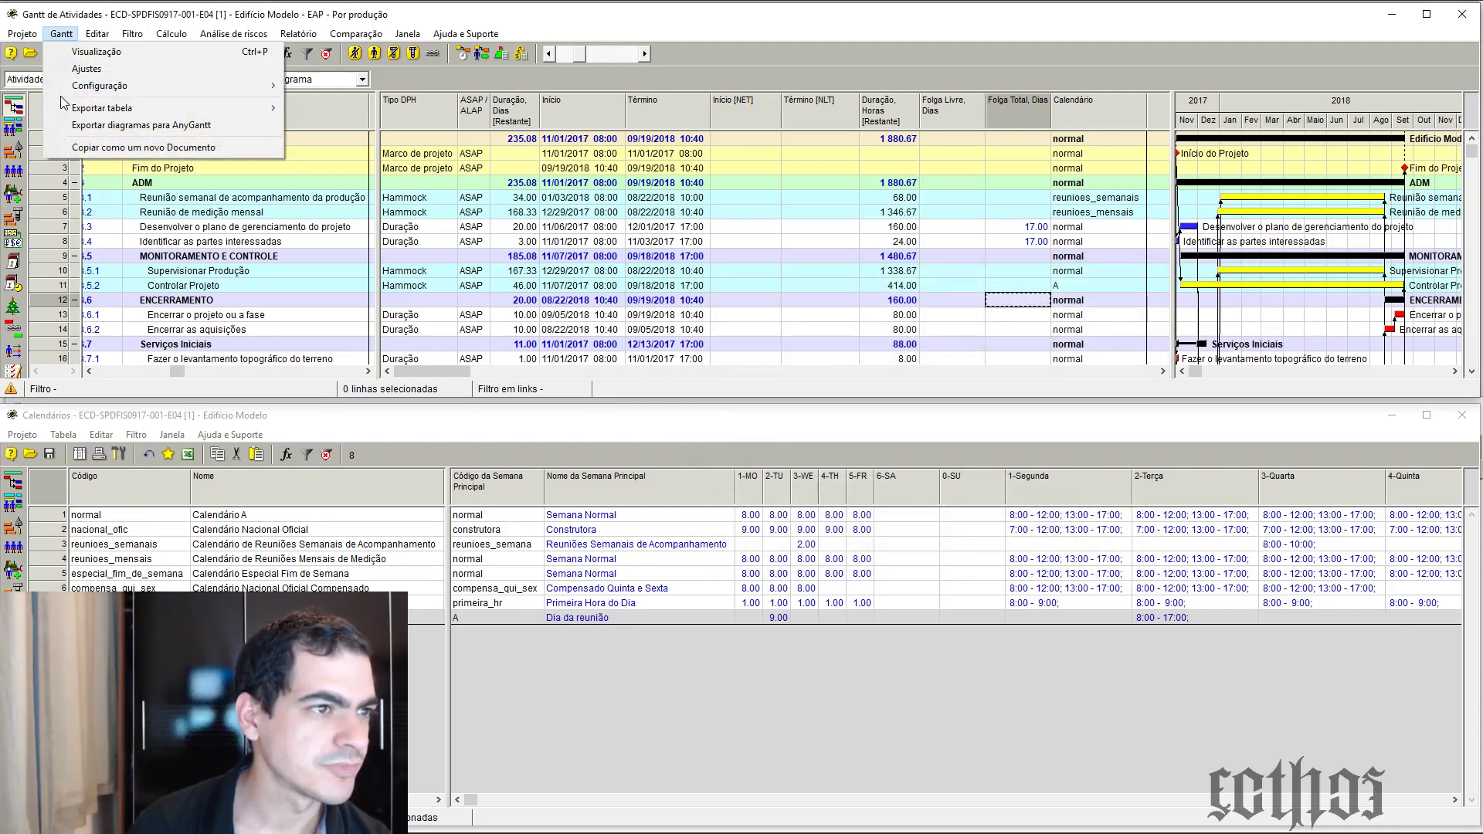
{"action": "left_click", "coordinate": [83, 51]}
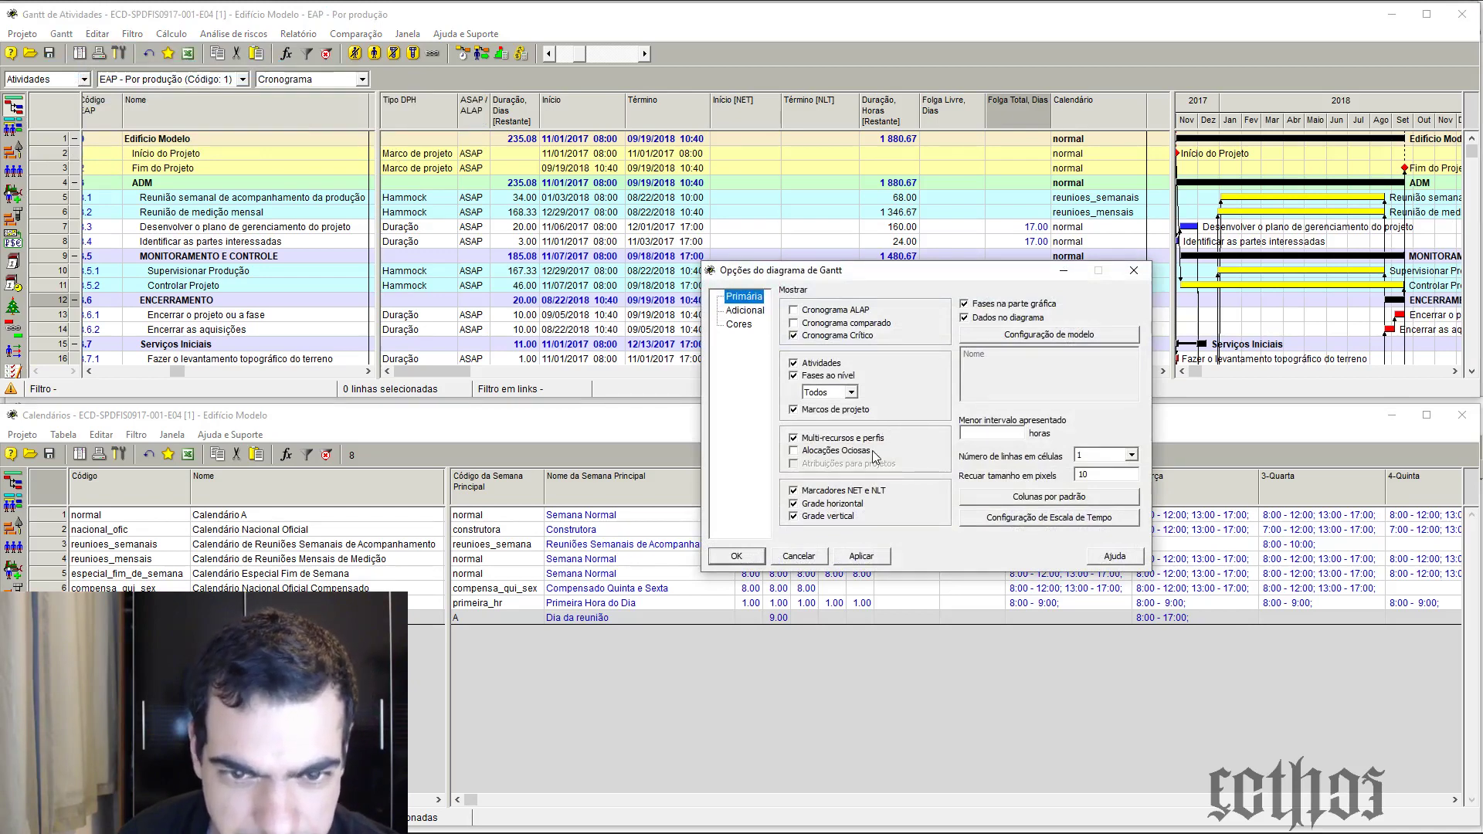
{"action": "left_click", "coordinate": [745, 311]}
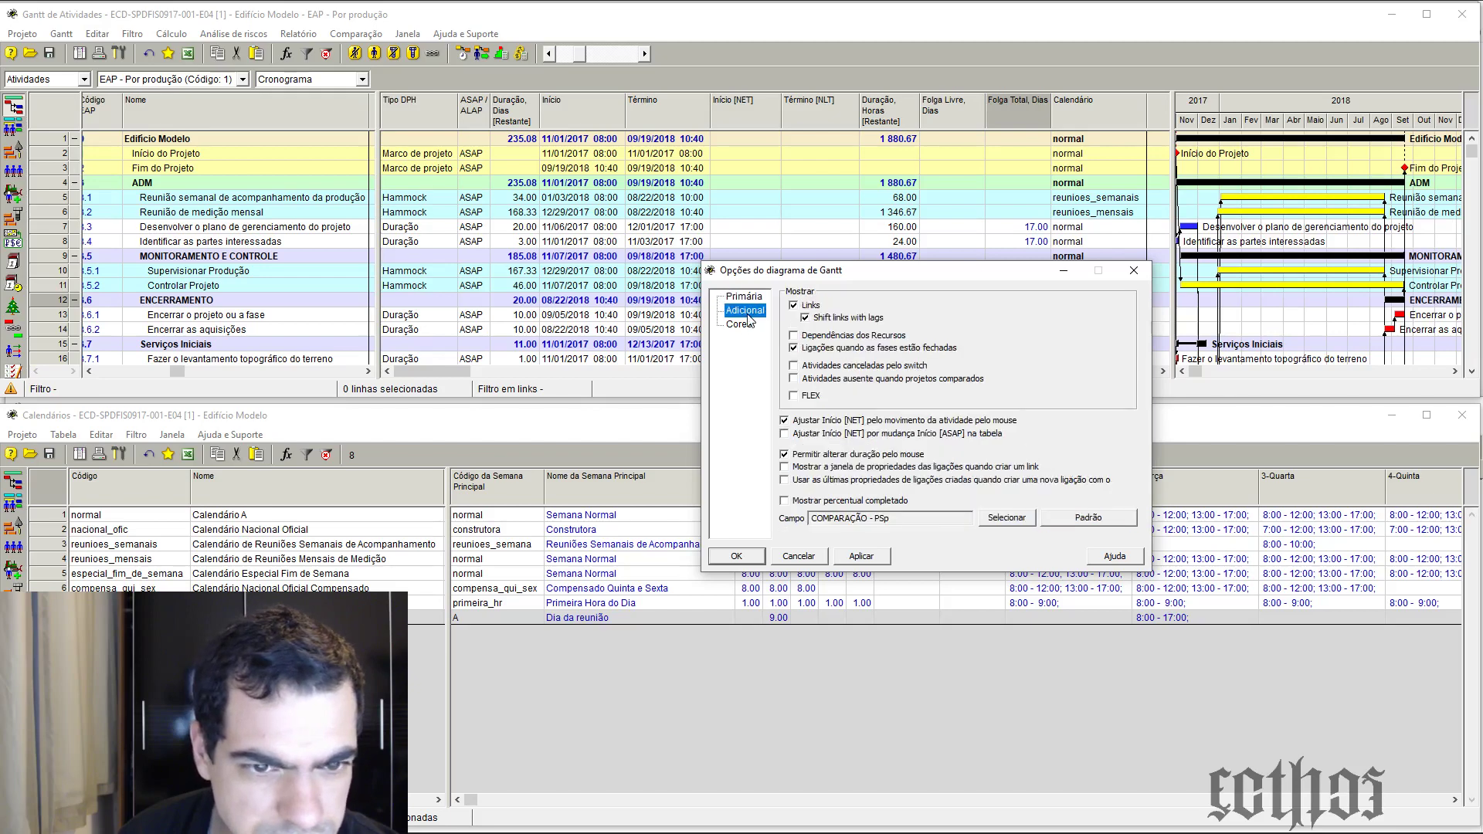
{"action": "left_click", "coordinate": [742, 324]}
{"action": "left_click", "coordinate": [746, 310]}
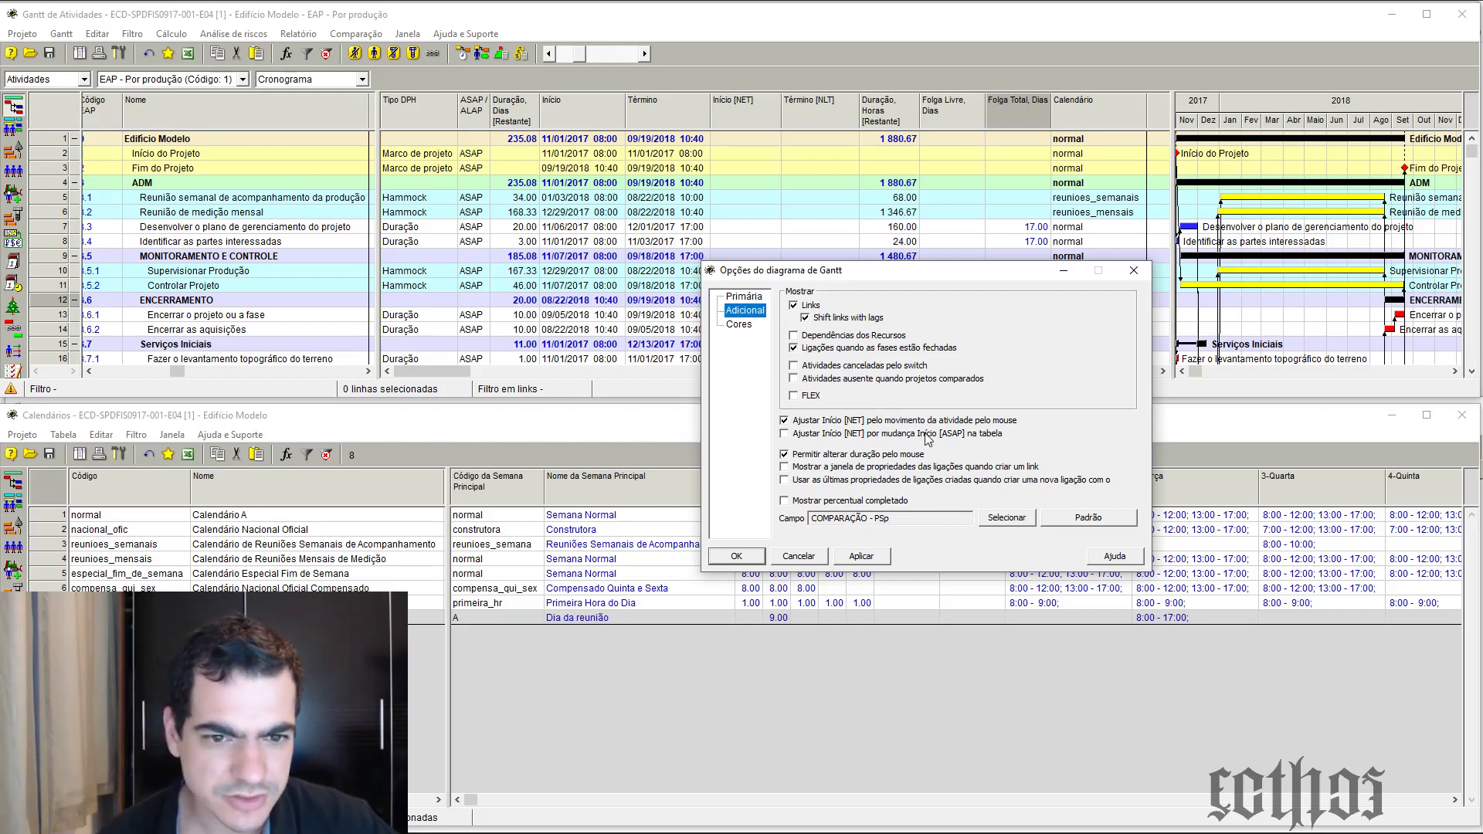
{"action": "left_click", "coordinate": [755, 301]}
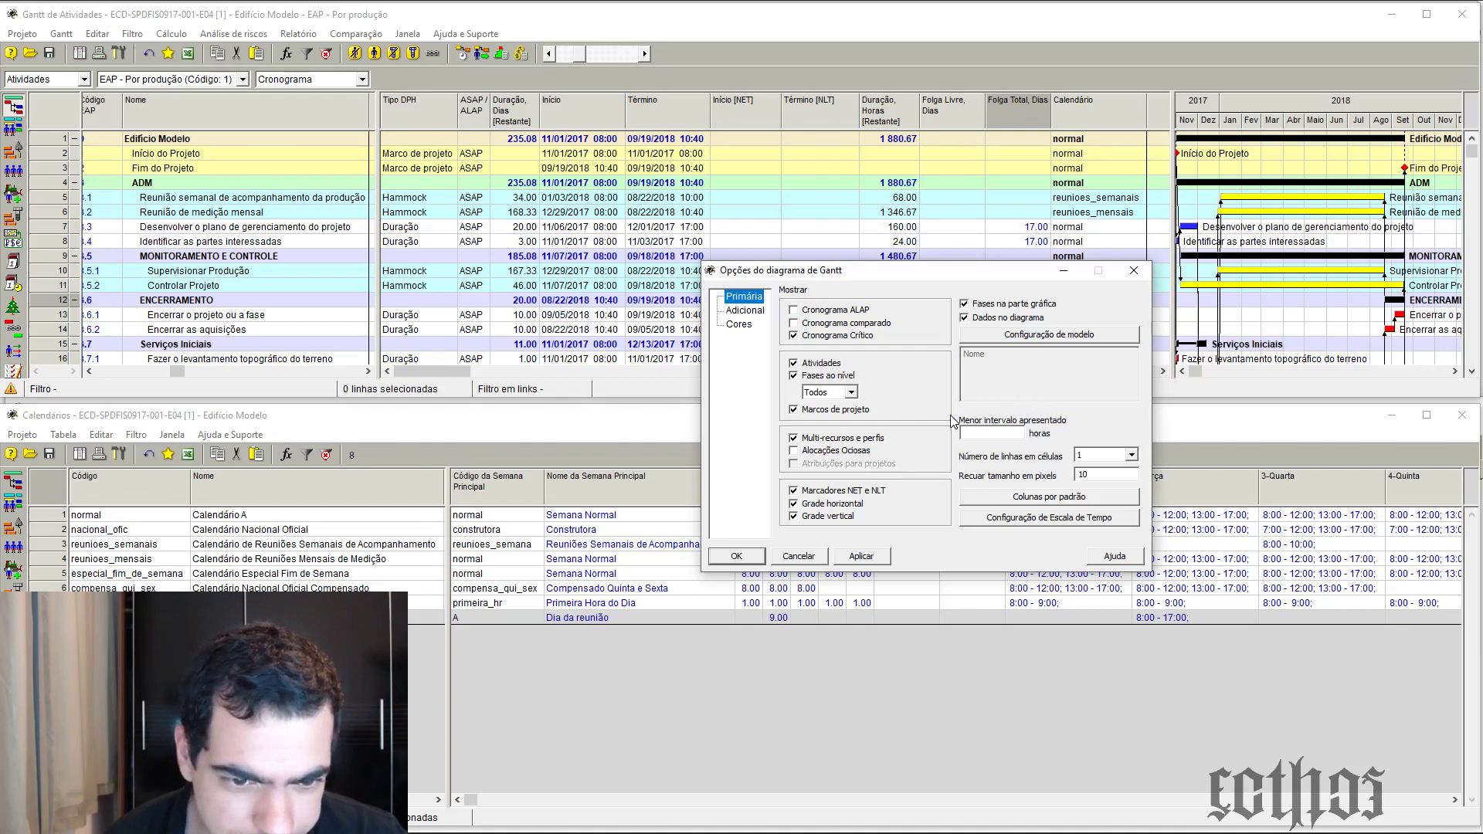
{"action": "left_click", "coordinate": [1138, 275]}
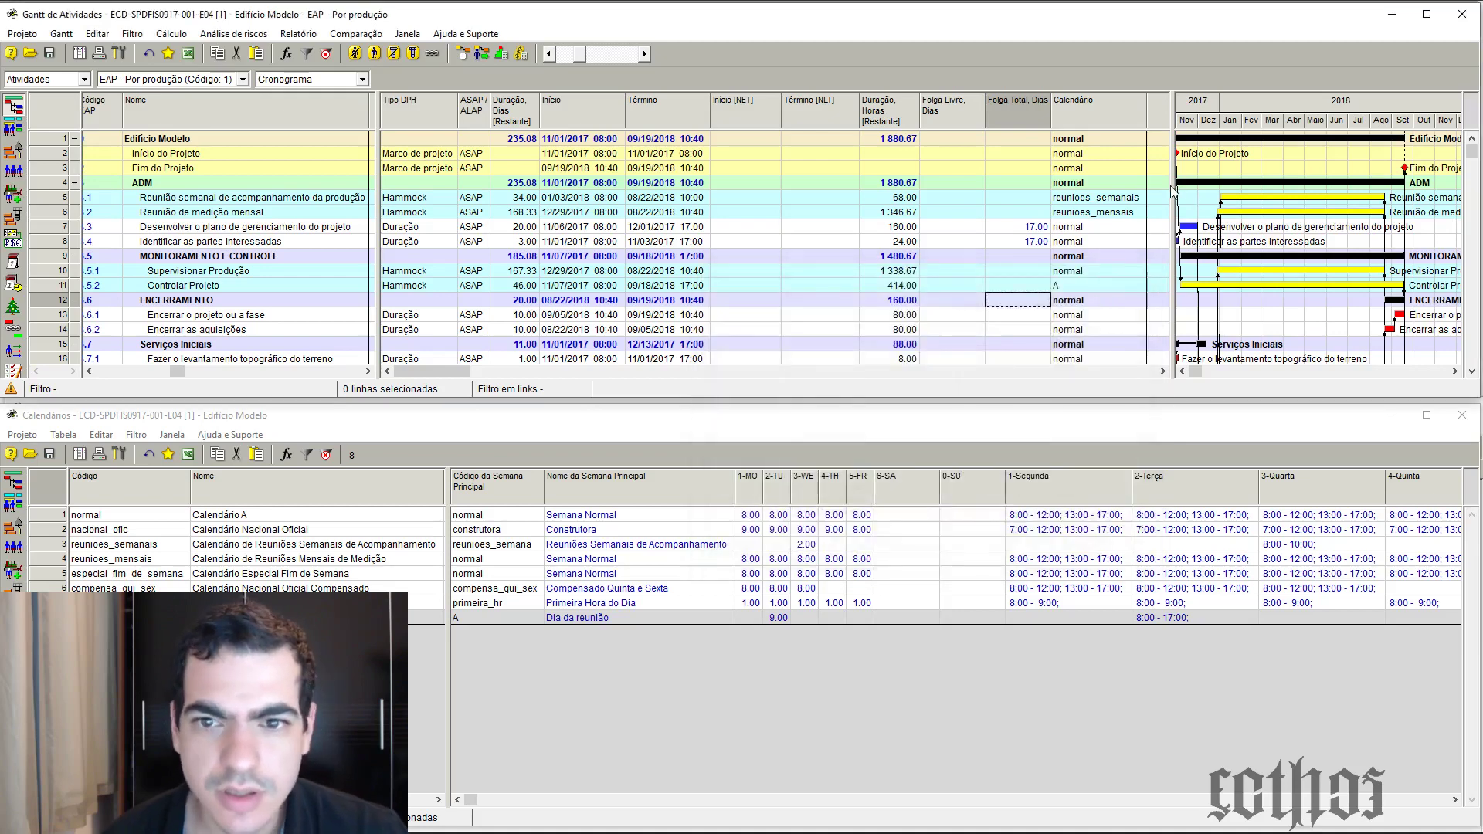
Widen the Gantt chart area over the table columns and enlarge its time scale to weekly divisions
{"action": "left_click_drag", "start_coordinate": [1173, 191], "coordinate": [718, 201]}
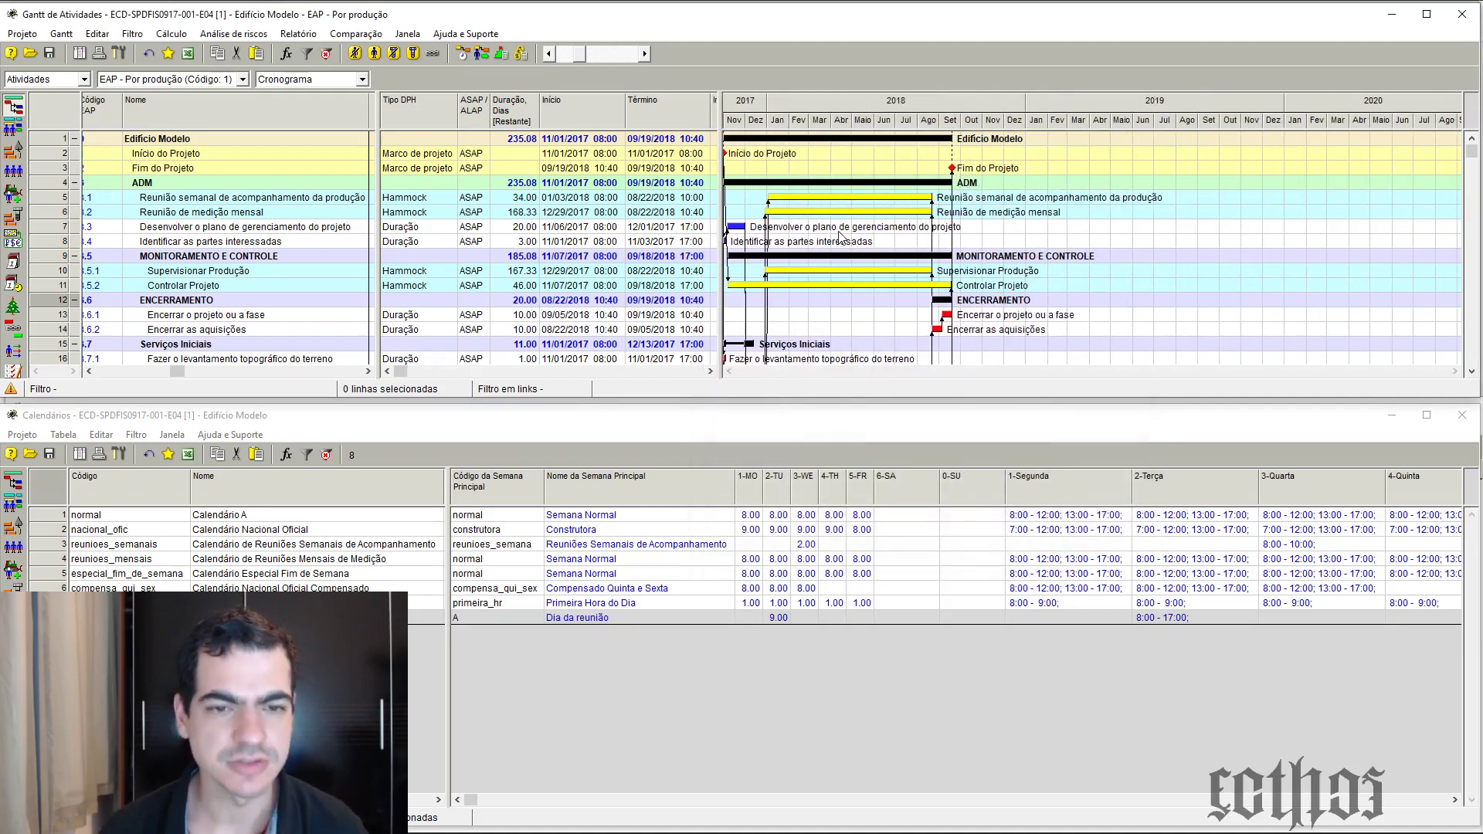
{"action": "left_click", "coordinate": [605, 53]}
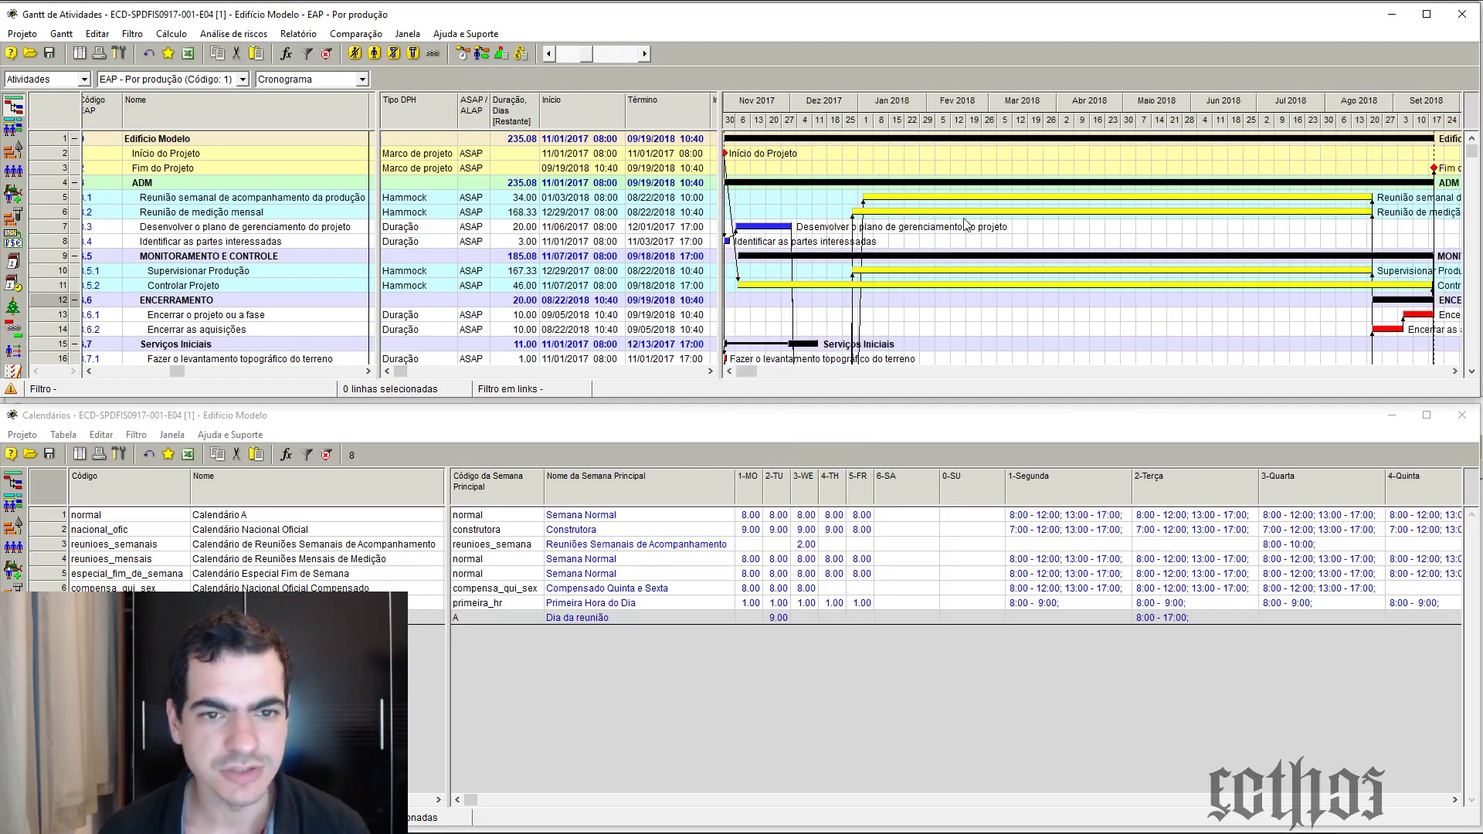
{"action": "right_click", "coordinate": [909, 224]}
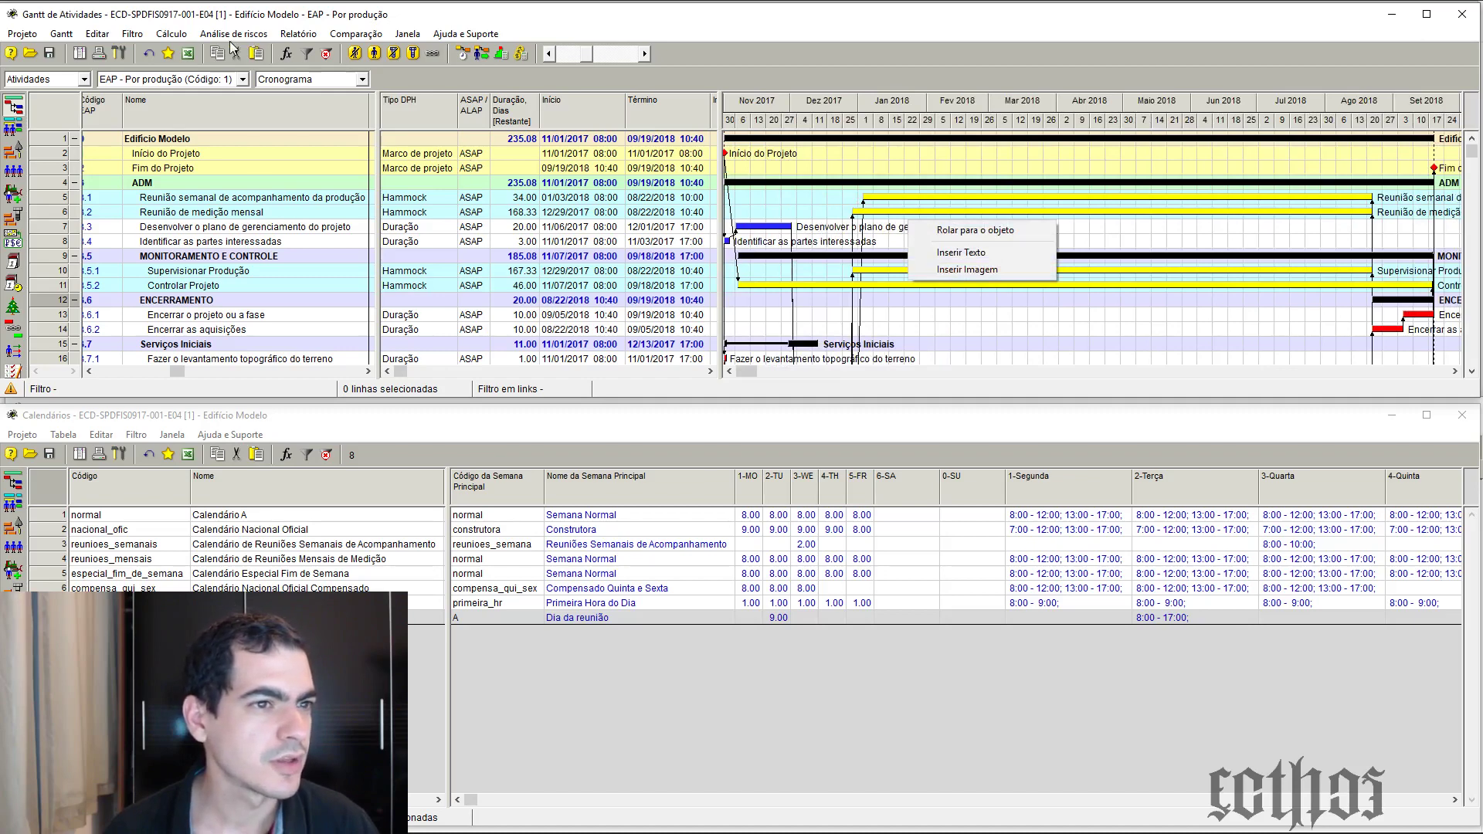
{"action": "left_click", "coordinate": [437, 3]}
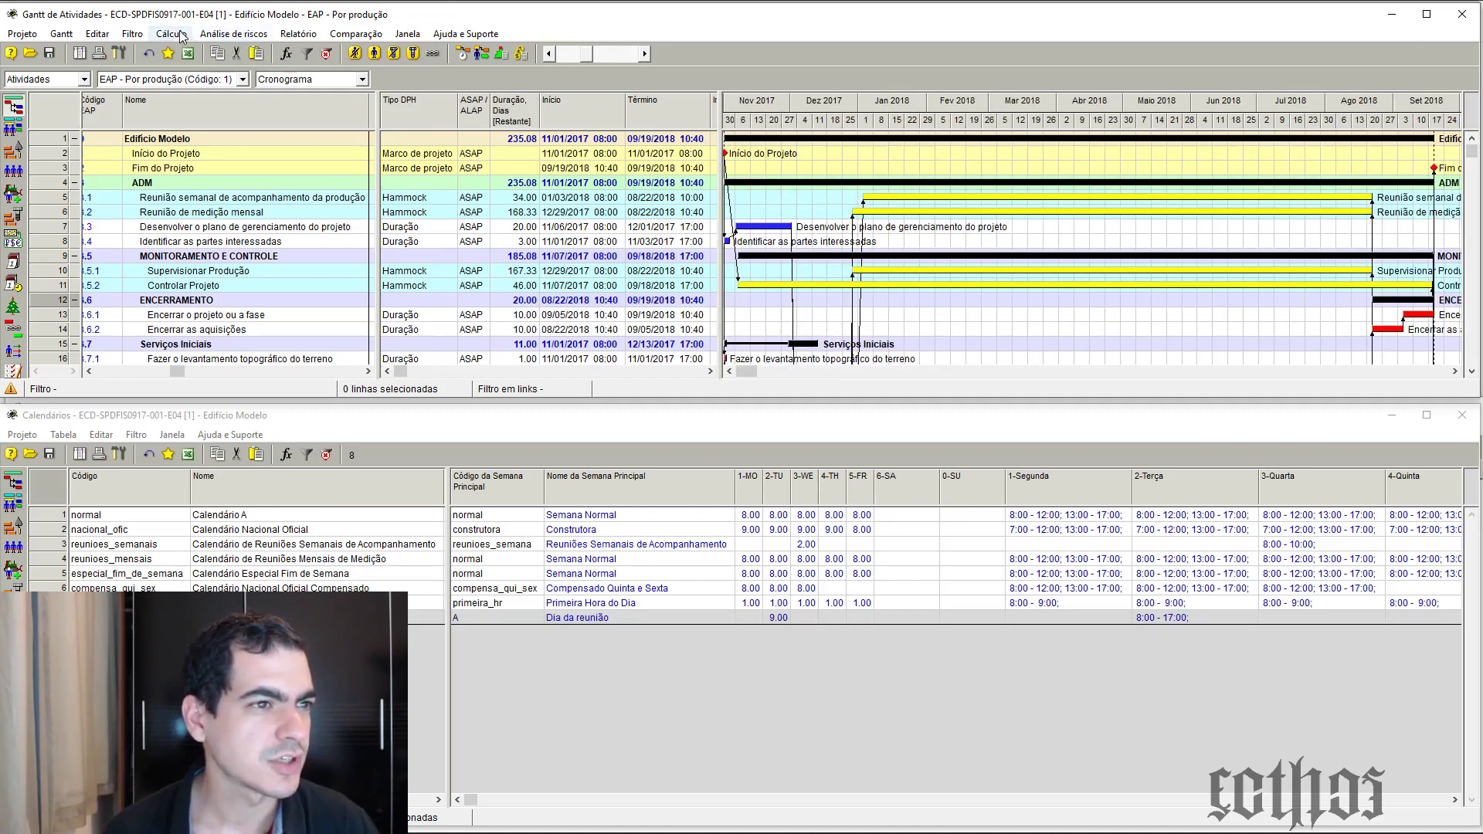
Review the Gantt diagram's time scale configuration and its additional display options
{"action": "left_click", "coordinate": [91, 38]}
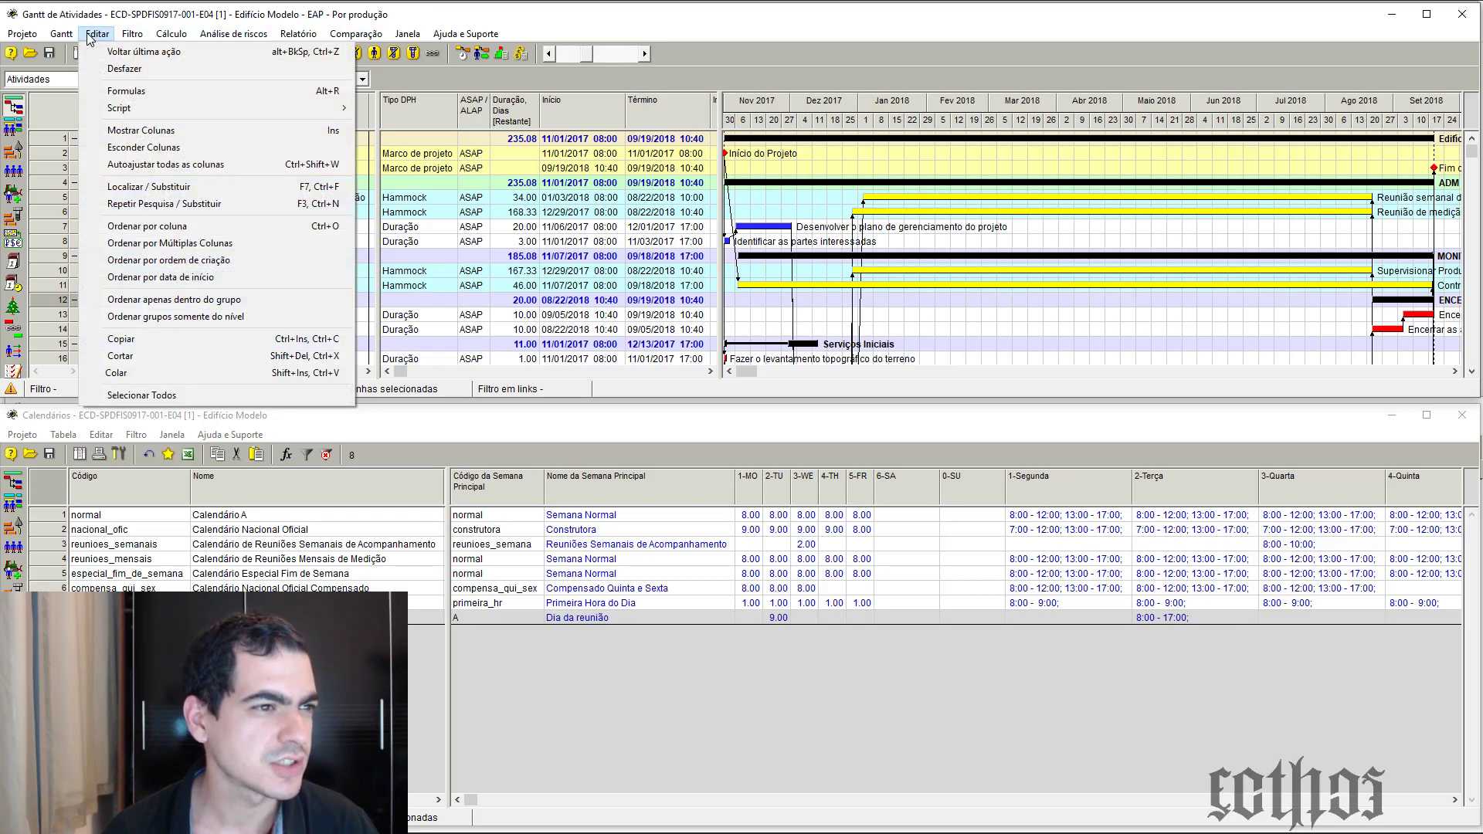
{"action": "mouse_move", "coordinate": [30, 40]}
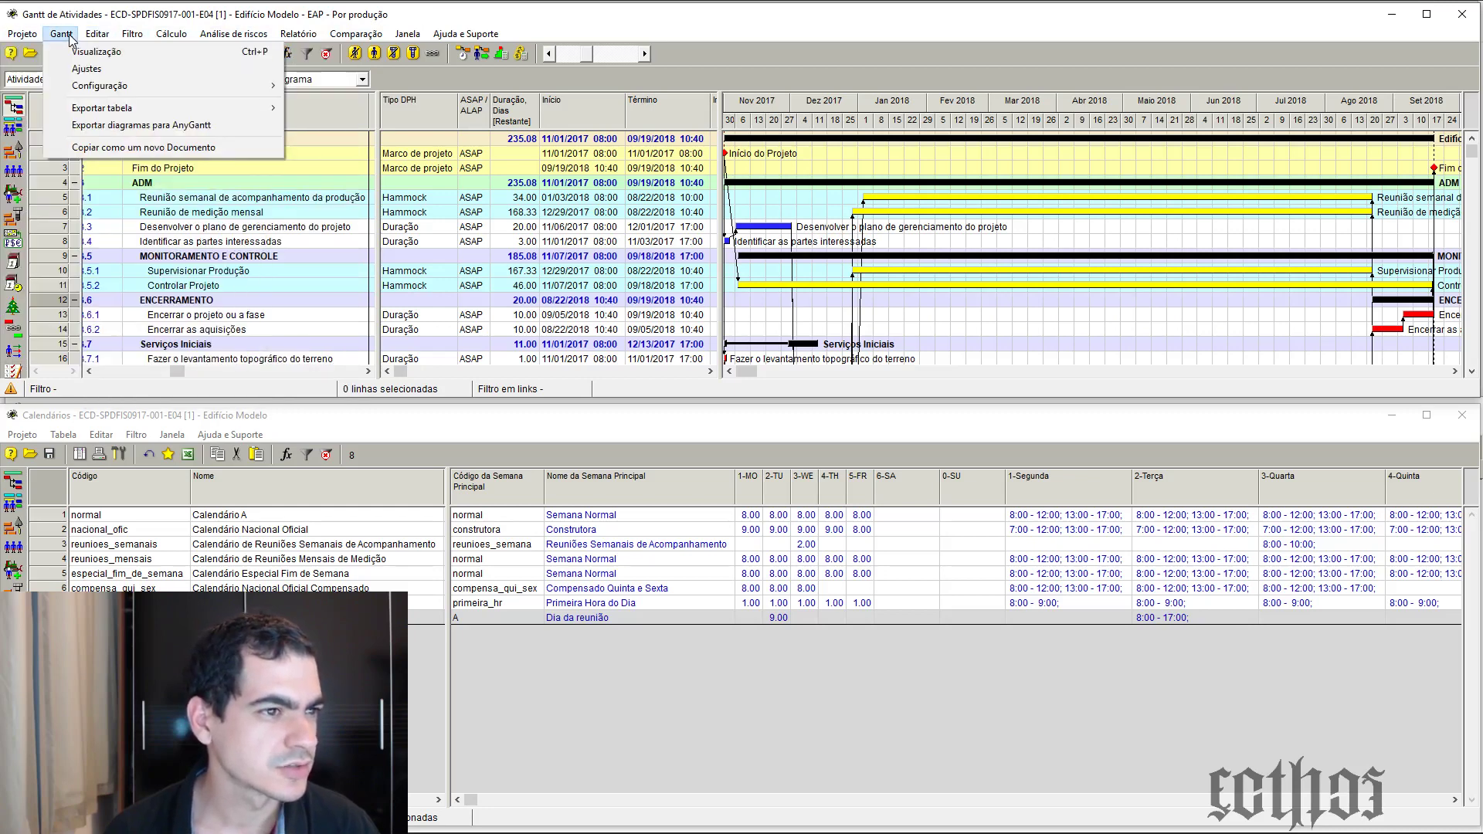
{"action": "left_click", "coordinate": [91, 70]}
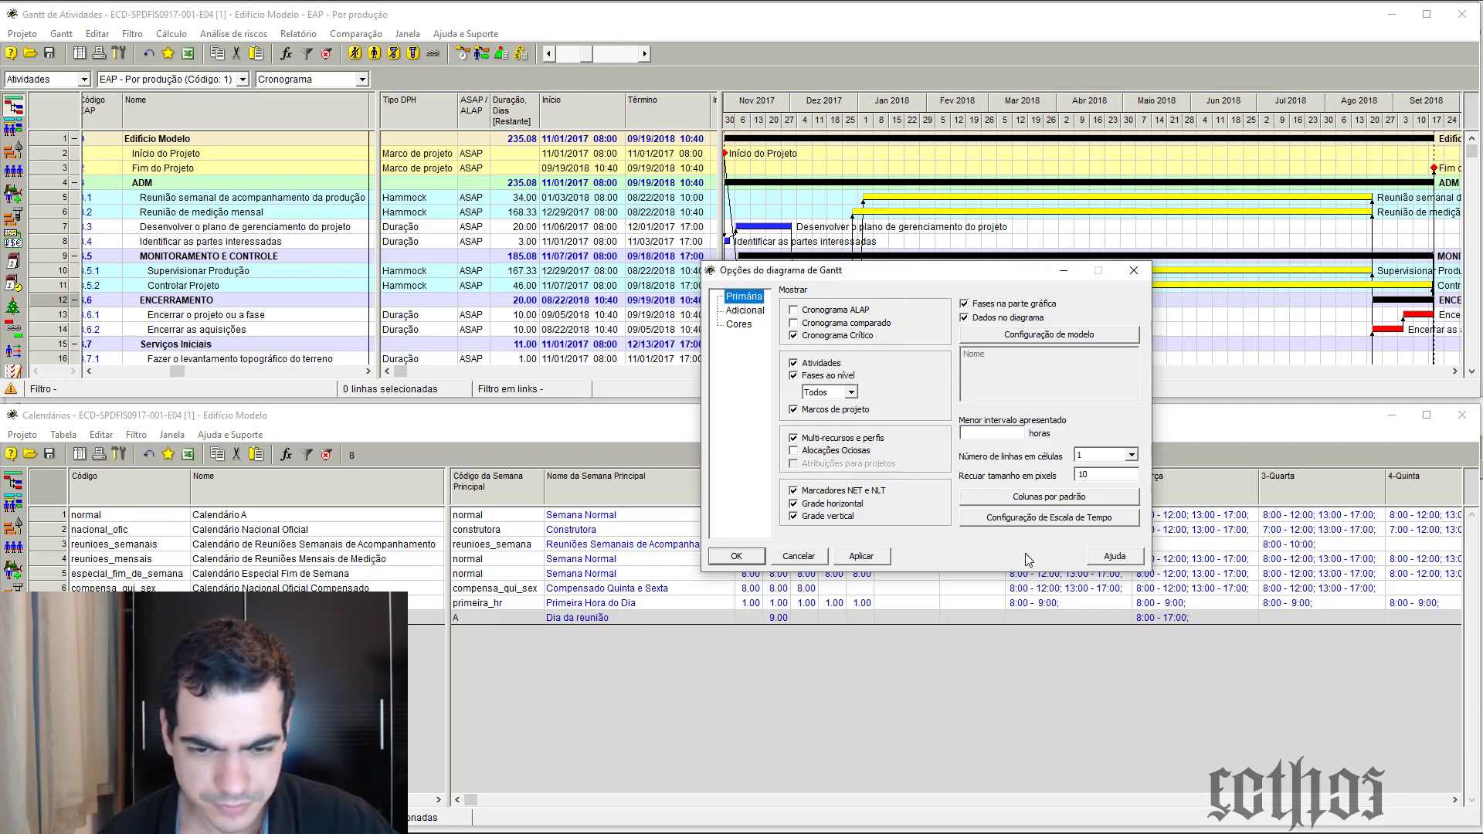
{"action": "left_click", "coordinate": [1060, 519]}
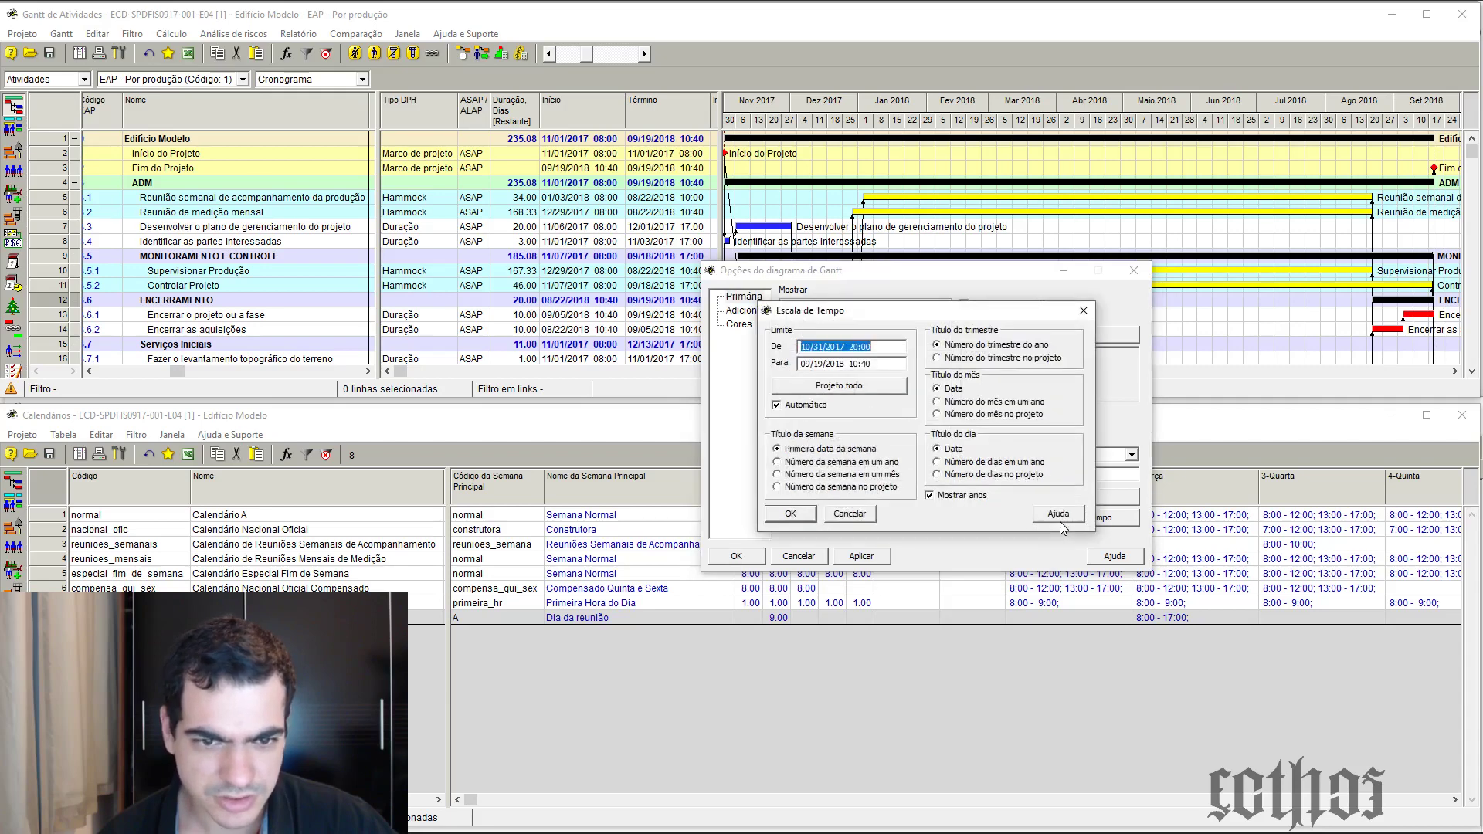
{"action": "left_click", "coordinate": [1084, 310]}
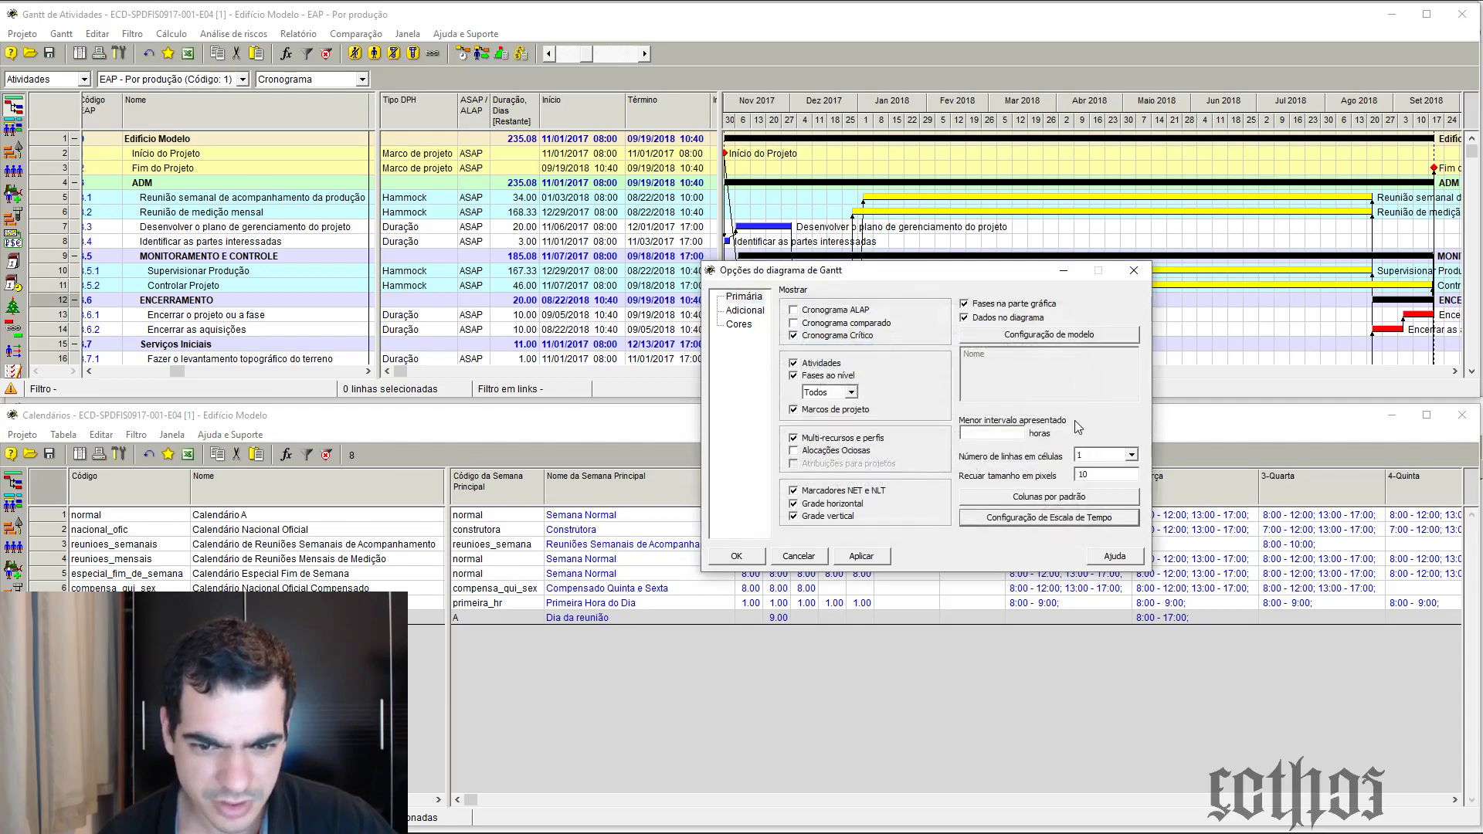
{"action": "left_click", "coordinate": [746, 311]}
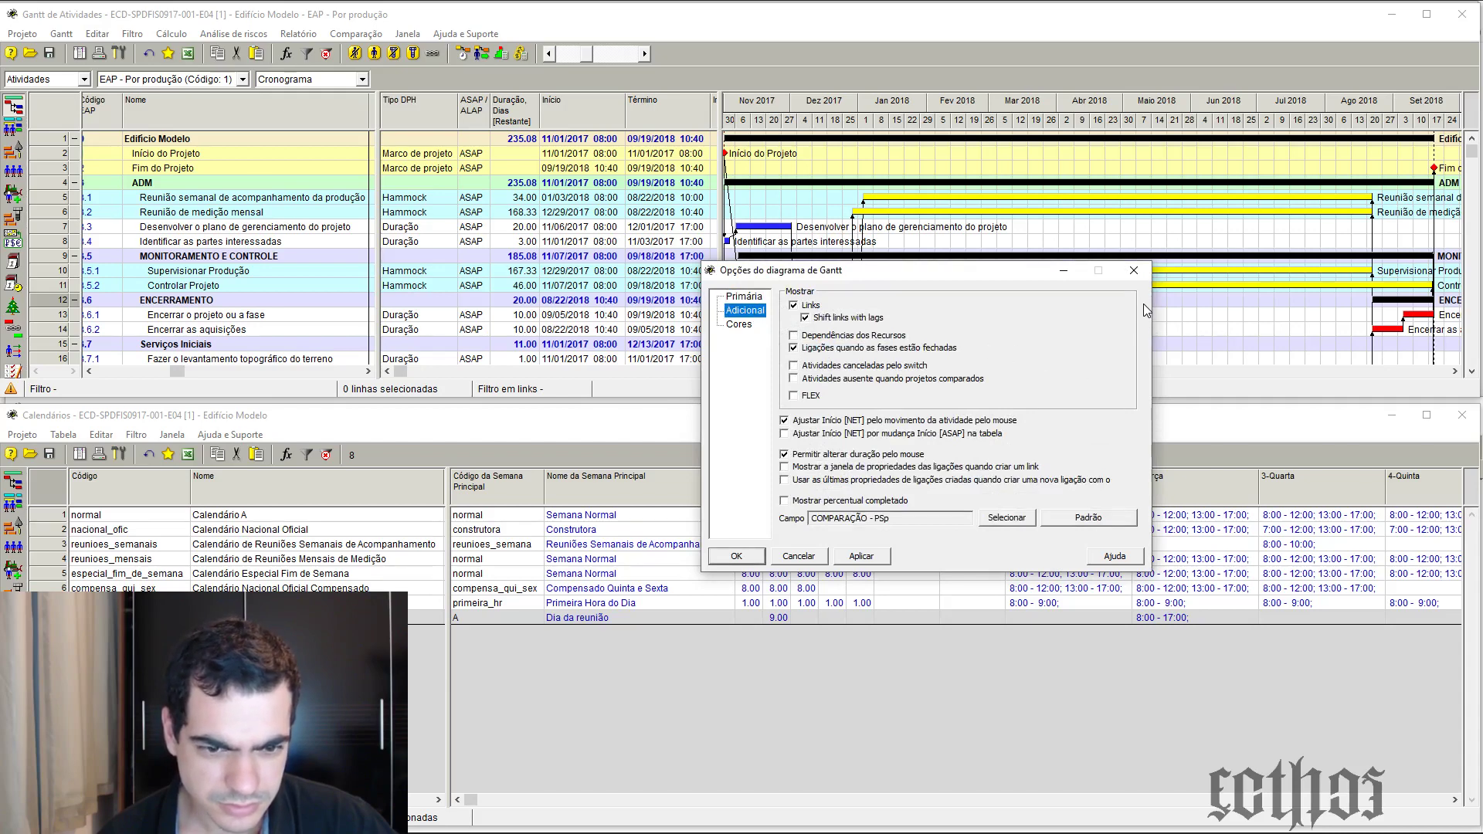
{"action": "key", "text": "Return"}
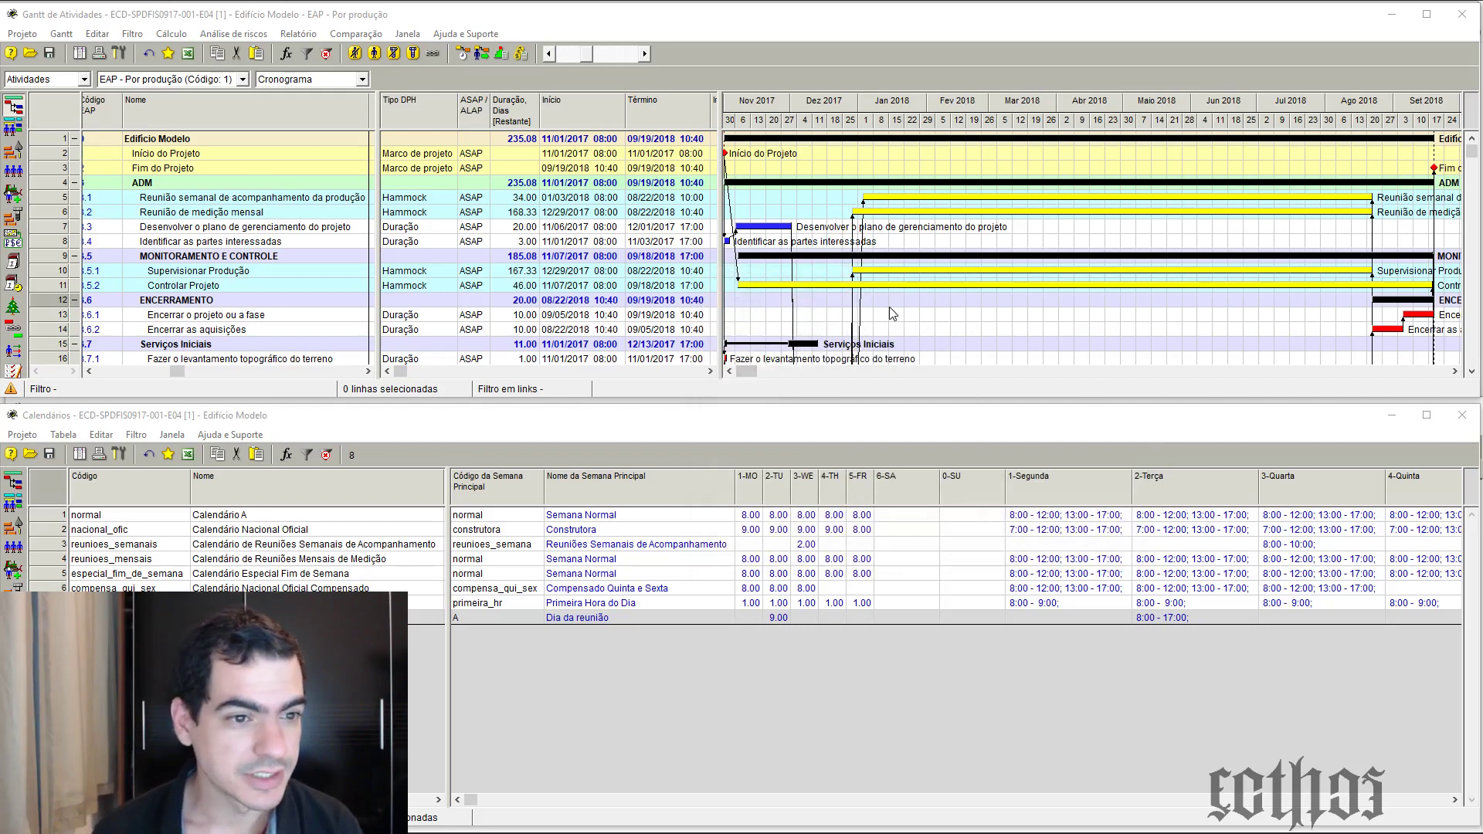
Check the remaining duration in days of Controlar Projeto and make the Gantt window taller to show more activities
{"action": "left_click", "coordinate": [522, 286]}
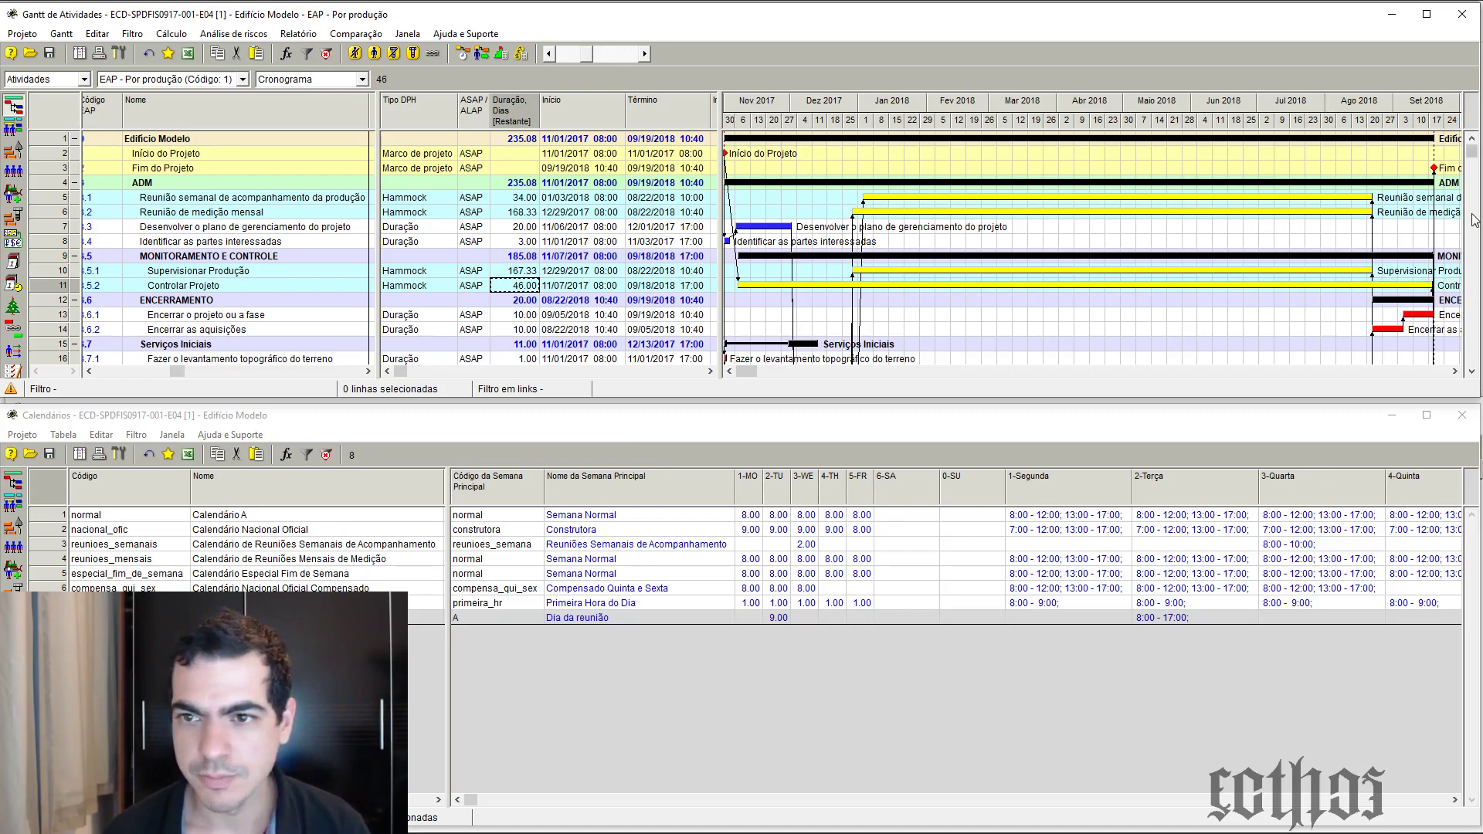
{"action": "left_click_drag", "start_coordinate": [1469, 399], "coordinate": [1459, 566]}
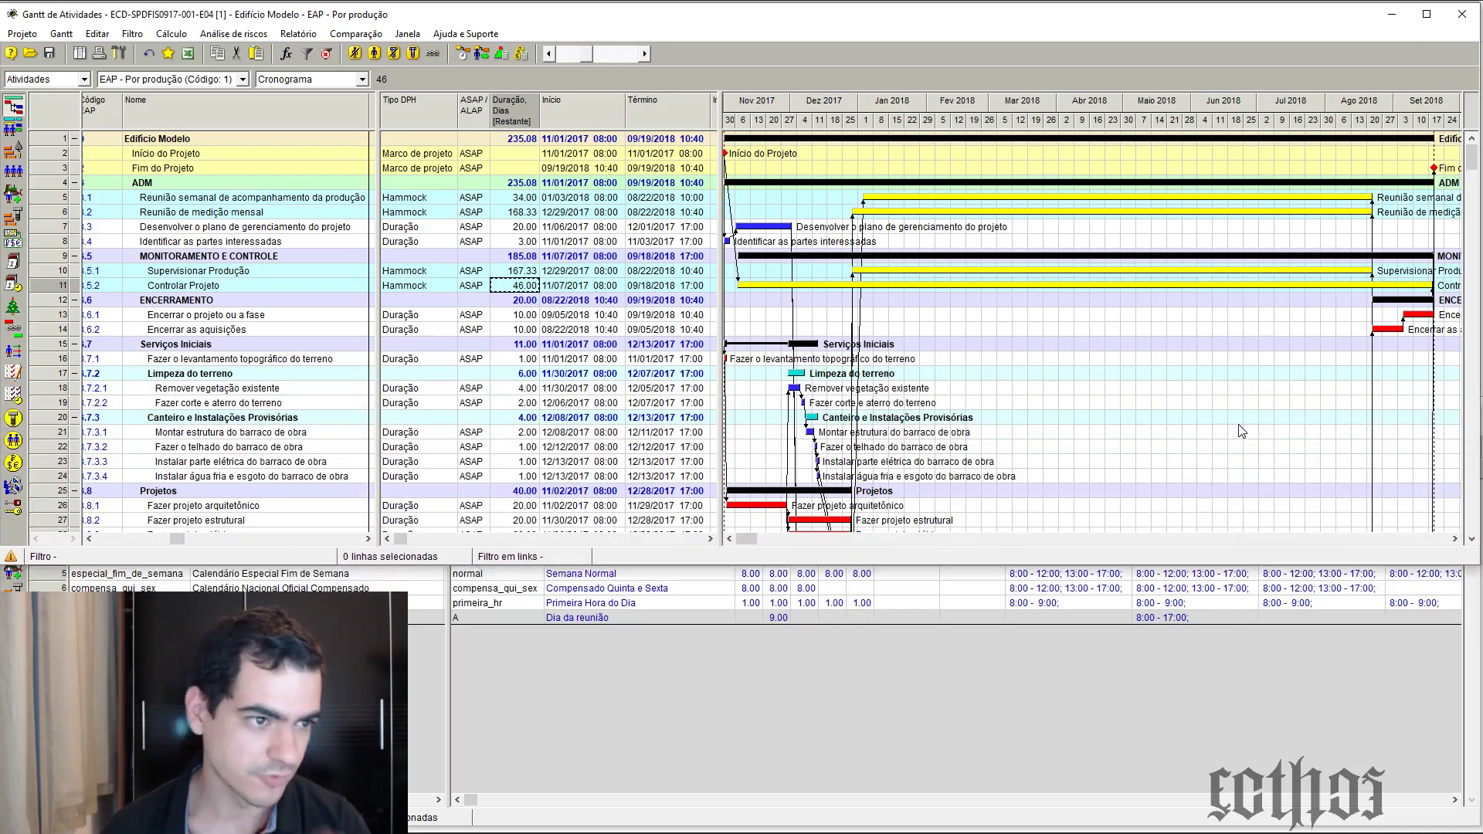
Assign the resource Recurso A to the Controlar Projeto activity
{"action": "left_click", "coordinate": [12, 170]}
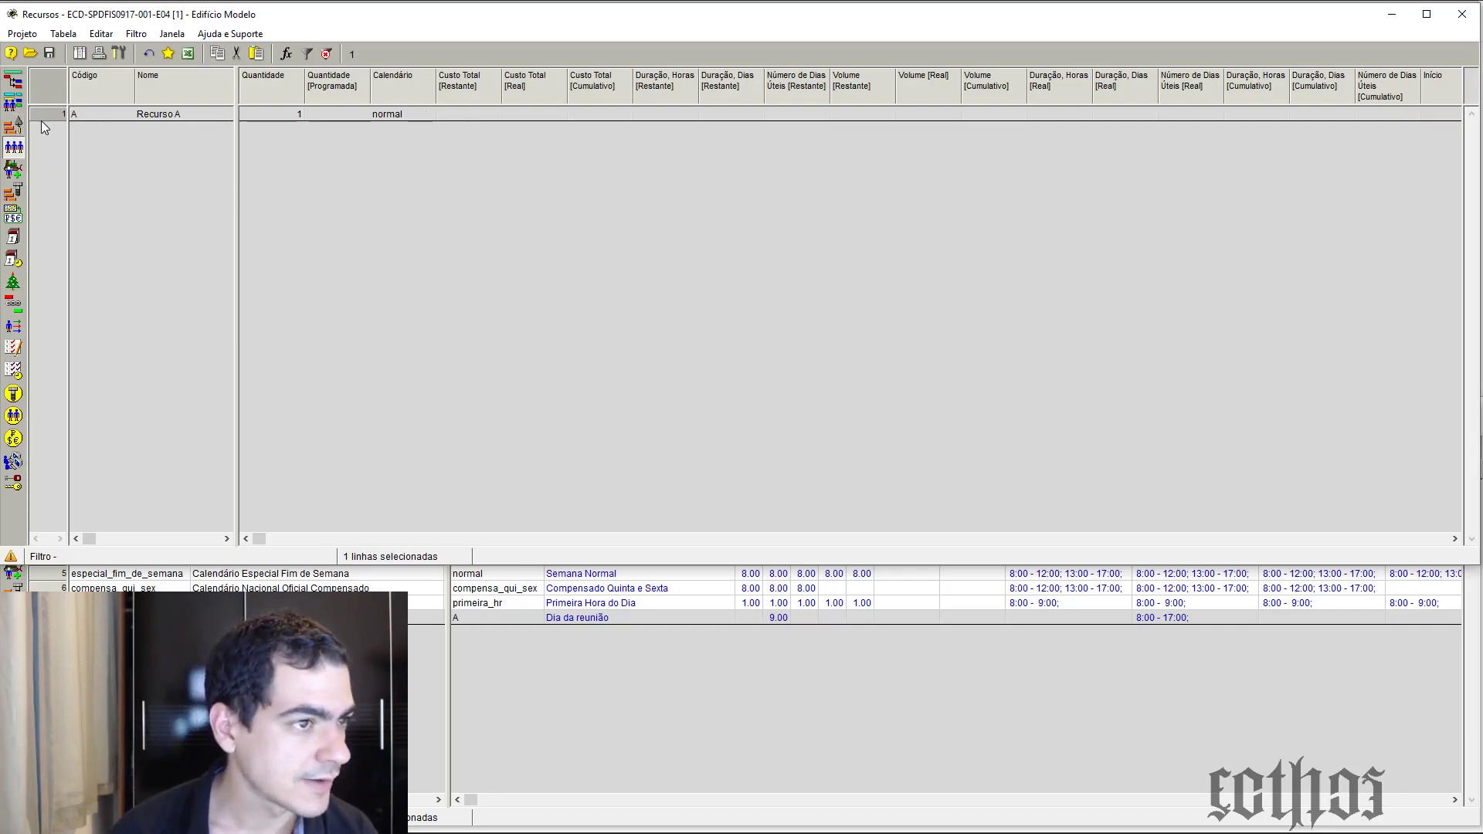
{"action": "left_click", "coordinate": [13, 82]}
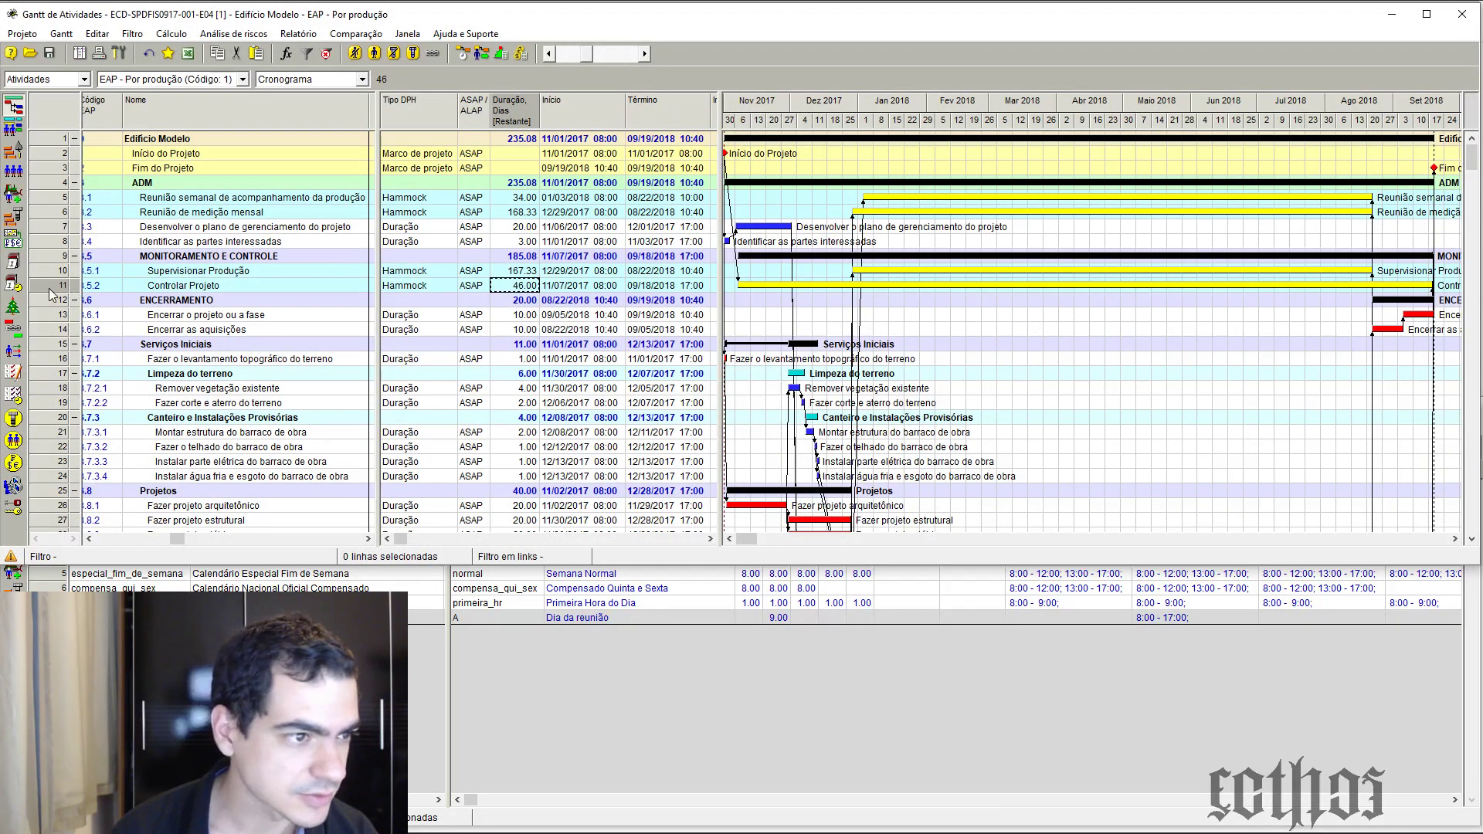
{"action": "double_click", "coordinate": [50, 288]}
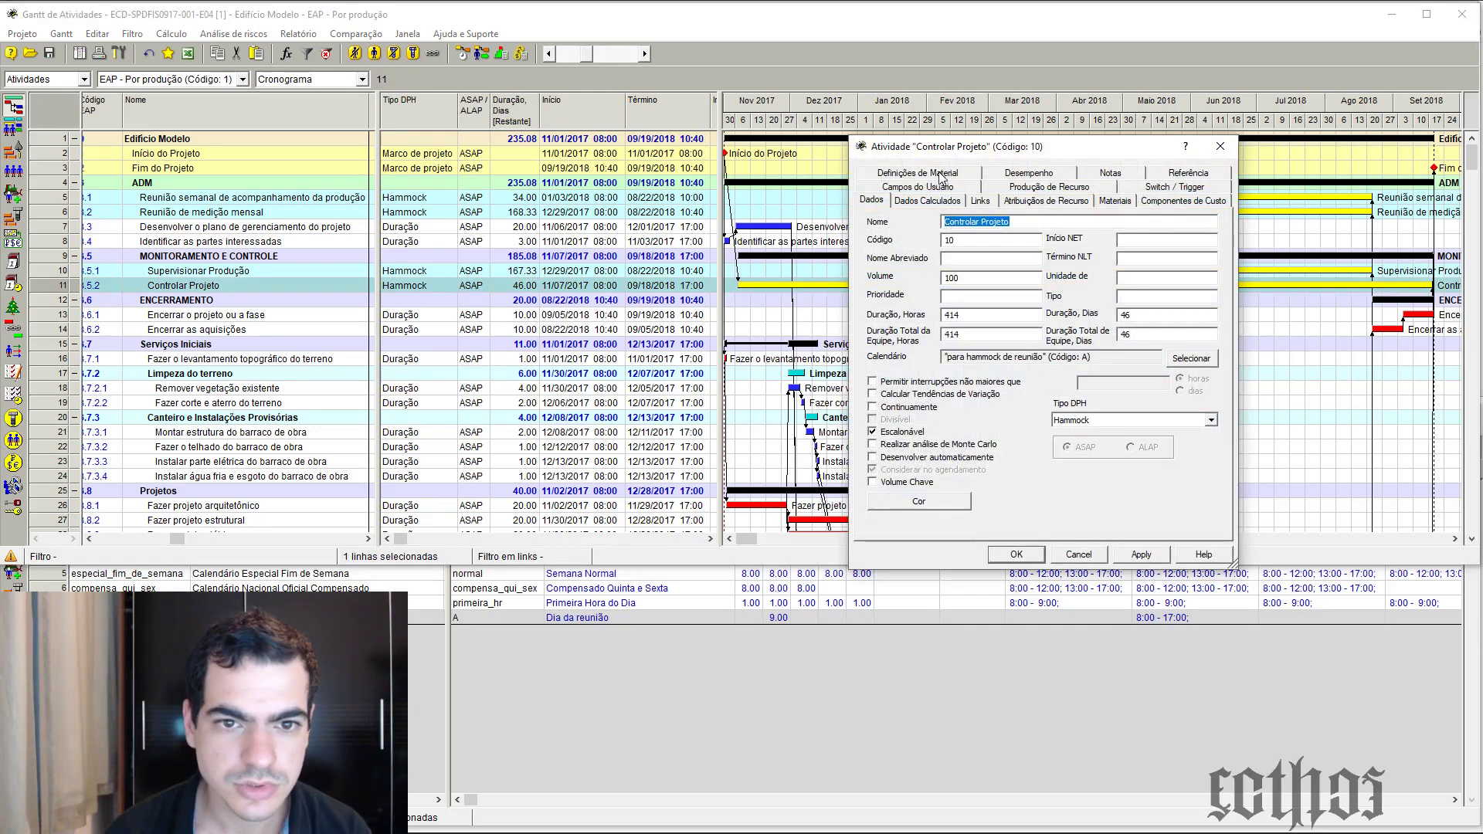
{"action": "left_click", "coordinate": [1046, 201]}
{"action": "left_click", "coordinate": [1190, 229]}
{"action": "left_click", "coordinate": [742, 321]}
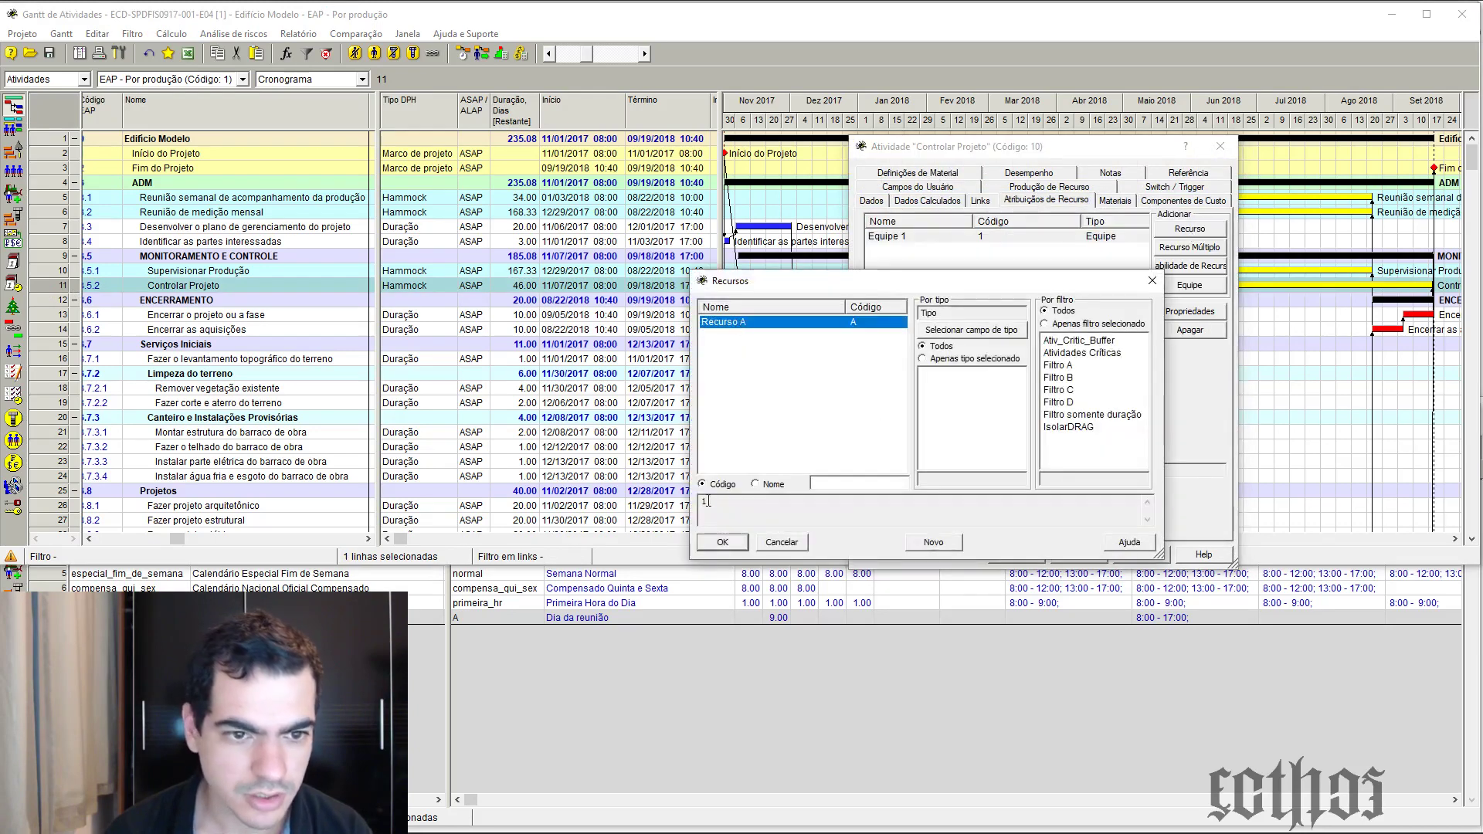
{"action": "left_click", "coordinate": [723, 541]}
{"action": "left_click", "coordinate": [1033, 556]}
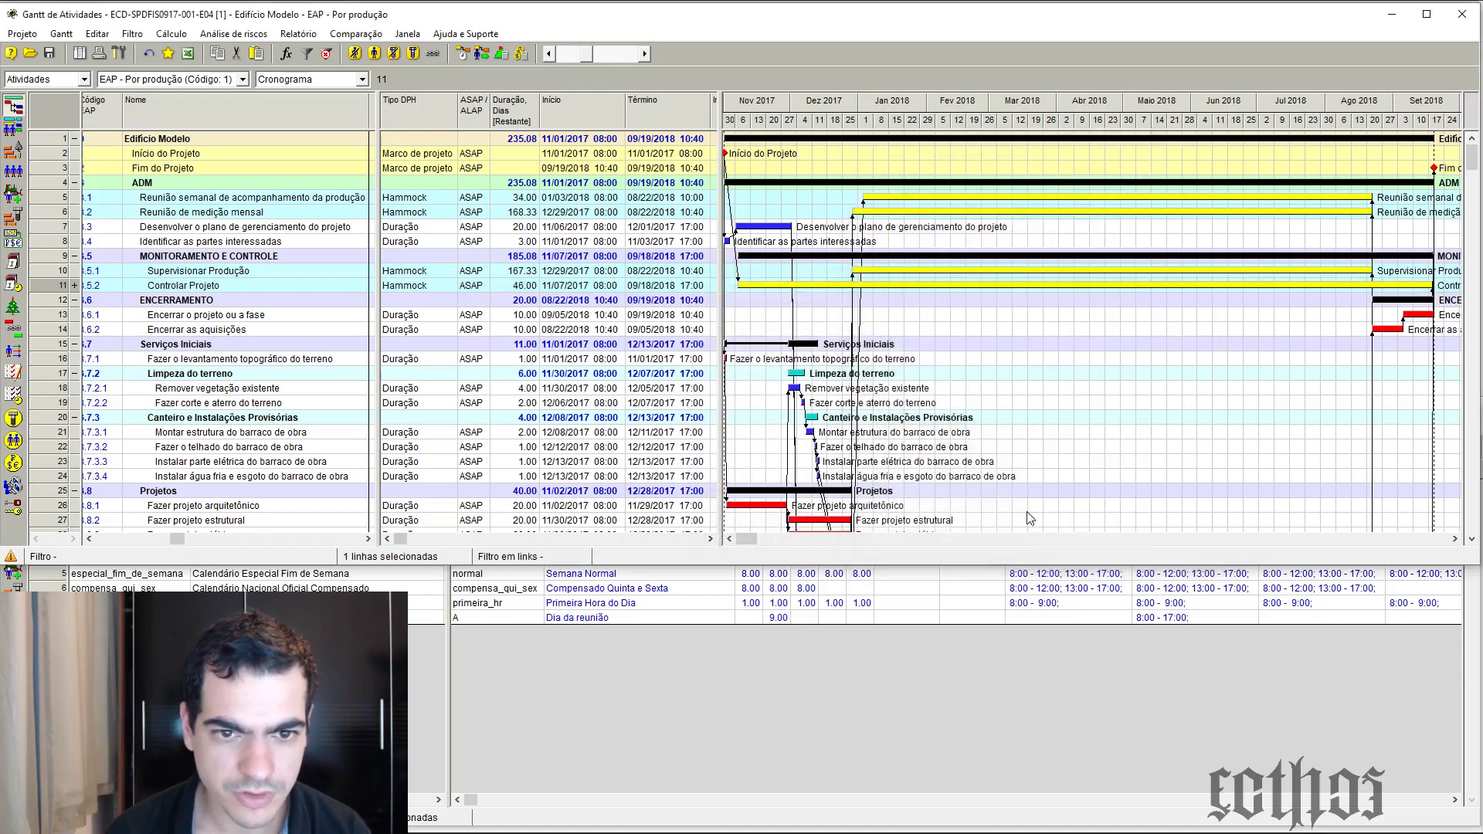
Reschedule the project with detailed information enabled and enlarge the Gantt time scale to inspect the interrupted bars
{"action": "left_click", "coordinate": [482, 54]}
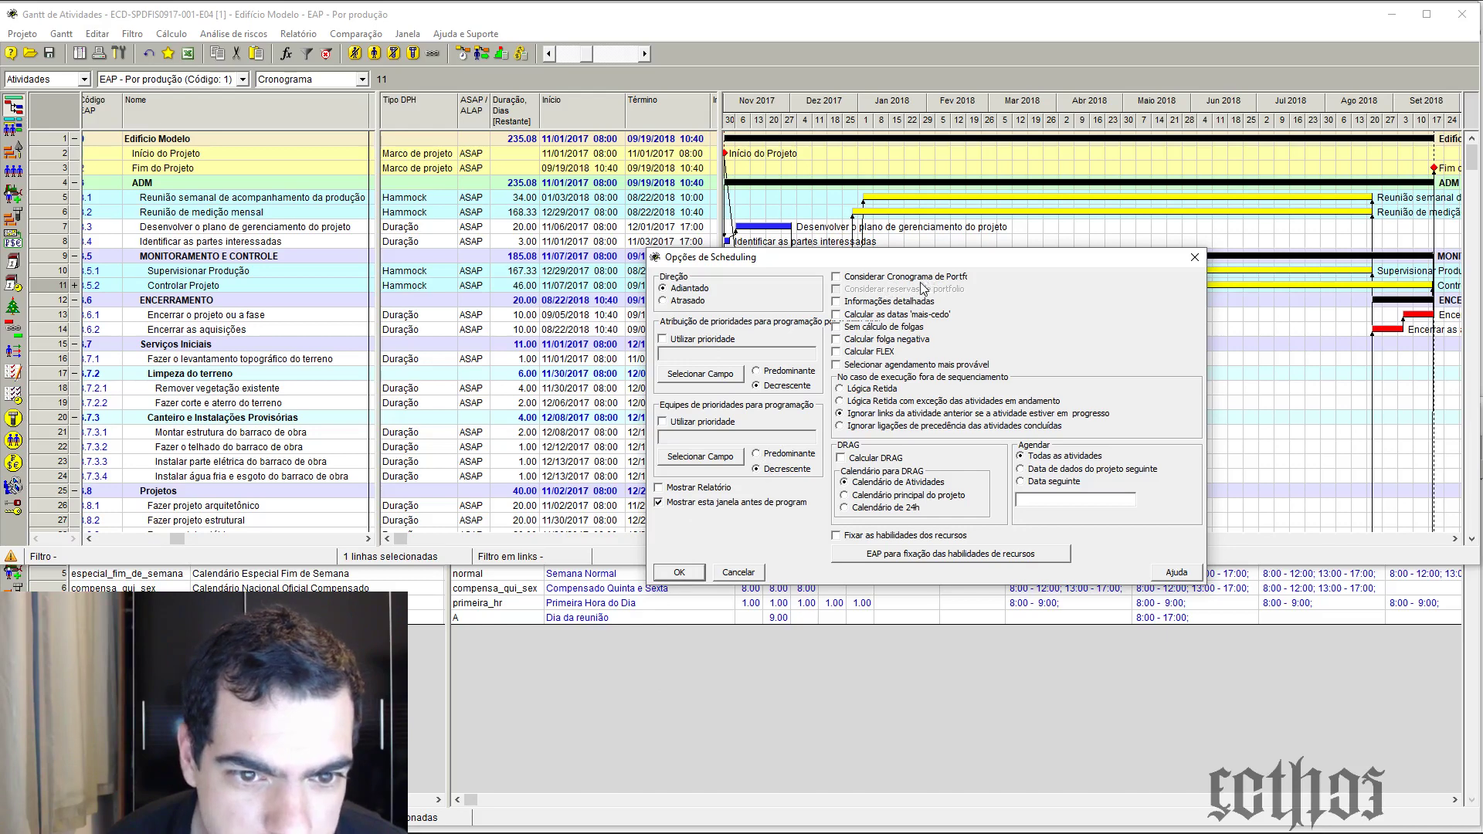
{"action": "left_click", "coordinate": [890, 302]}
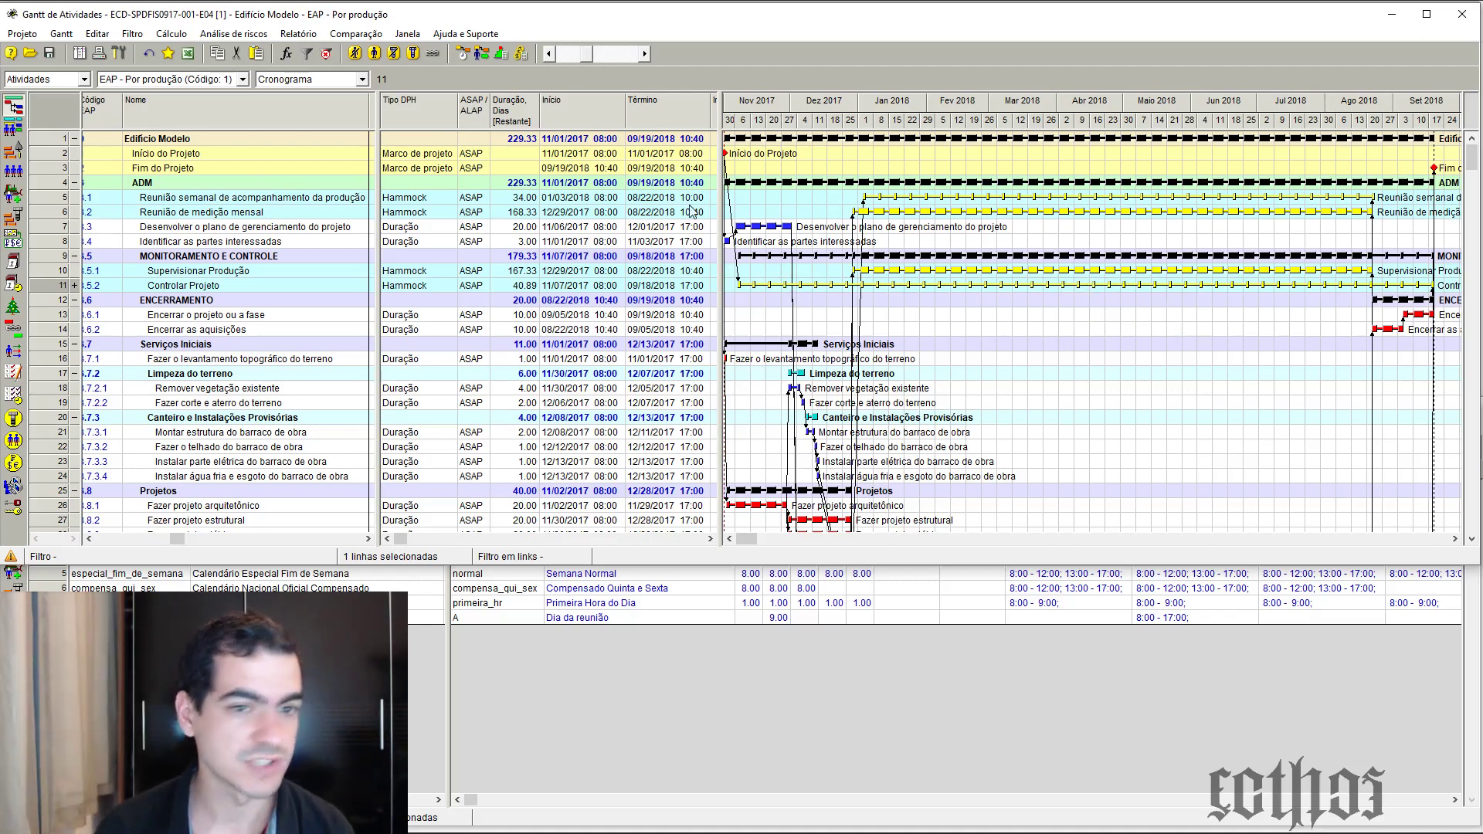
{"action": "left_click_drag", "start_coordinate": [585, 54], "coordinate": [590, 55]}
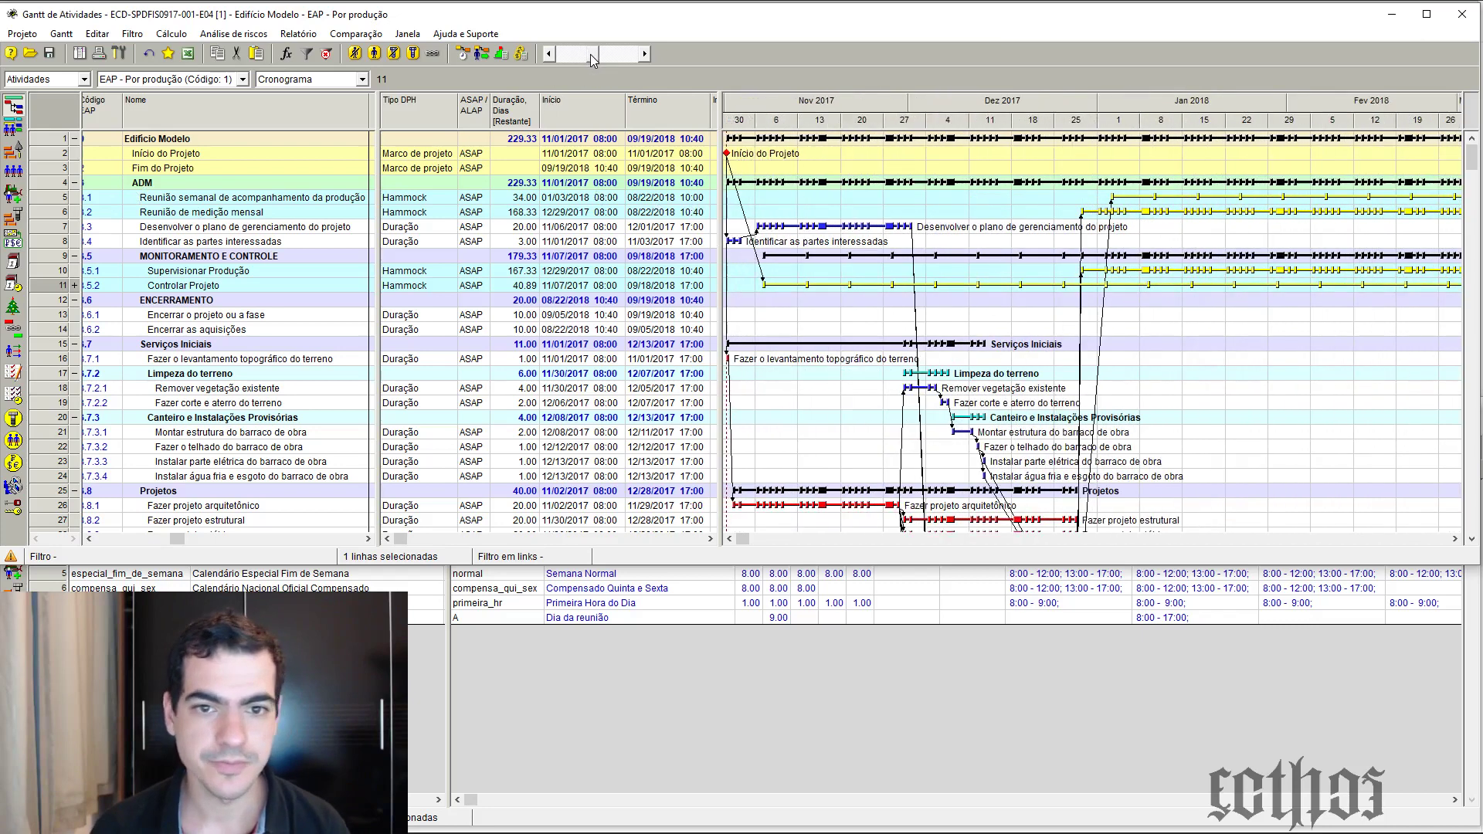
{"action": "left_click_drag", "start_coordinate": [747, 540], "coordinate": [638, 276]}
{"action": "left_click_drag", "start_coordinate": [592, 54], "coordinate": [591, 54]}
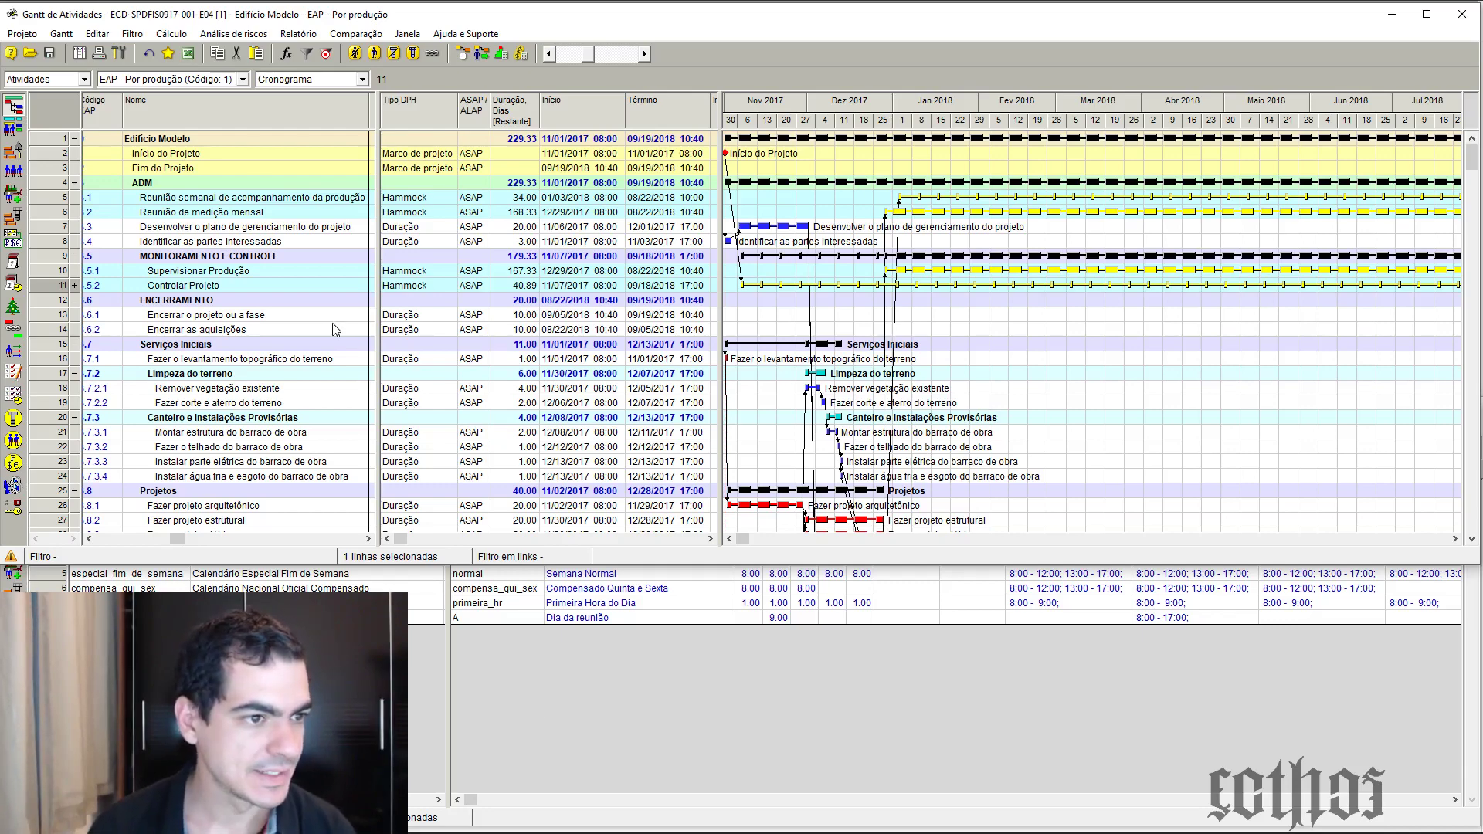
Switch to the browser and read the student's numbered comments in the forum reply about the E04 delivery
{"action": "scroll", "coordinate": [332, 322], "scroll_direction": "down", "scroll_amount": 5}
{"action": "scroll", "coordinate": [332, 323], "scroll_direction": "up", "scroll_amount": 4}
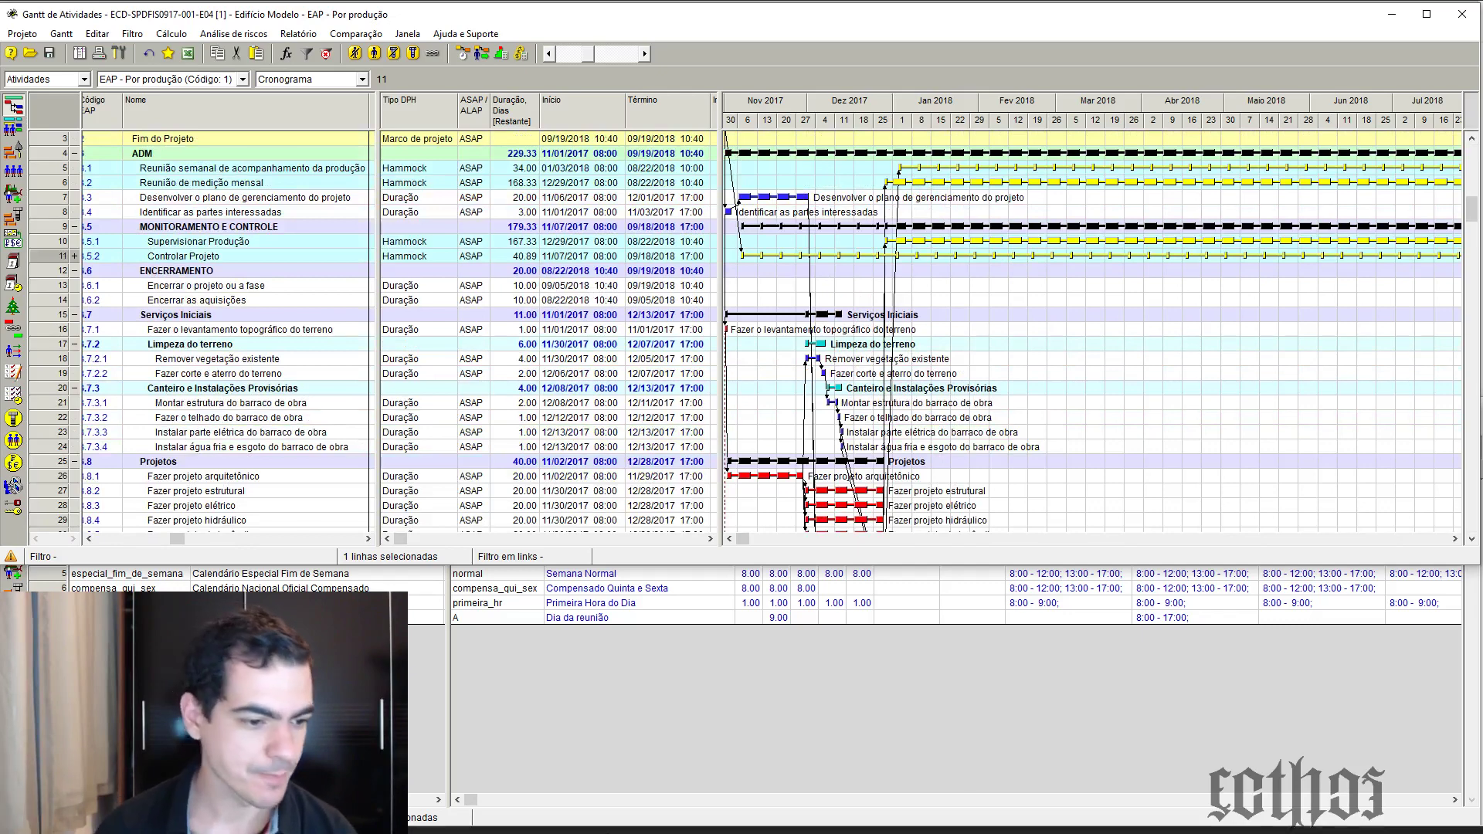
{"action": "left_click", "coordinate": [255, 818]}
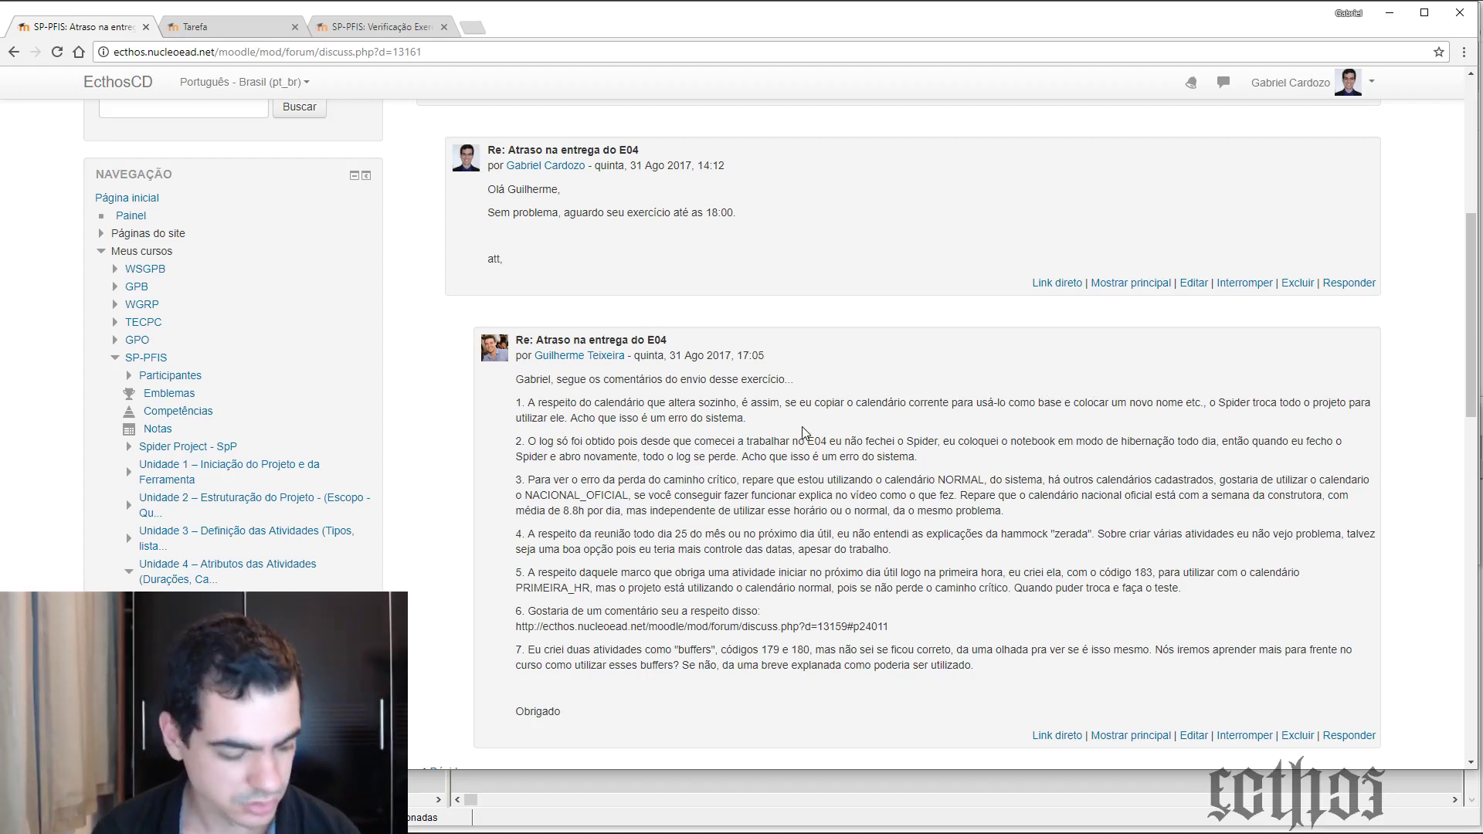
{"action": "key", "text": "alt+Tab"}
Duplicate Calendário A (code normal) in the calendars table, pasting it after the last calendar without a prefix or suffix
{"action": "left_click", "coordinate": [228, 569]}
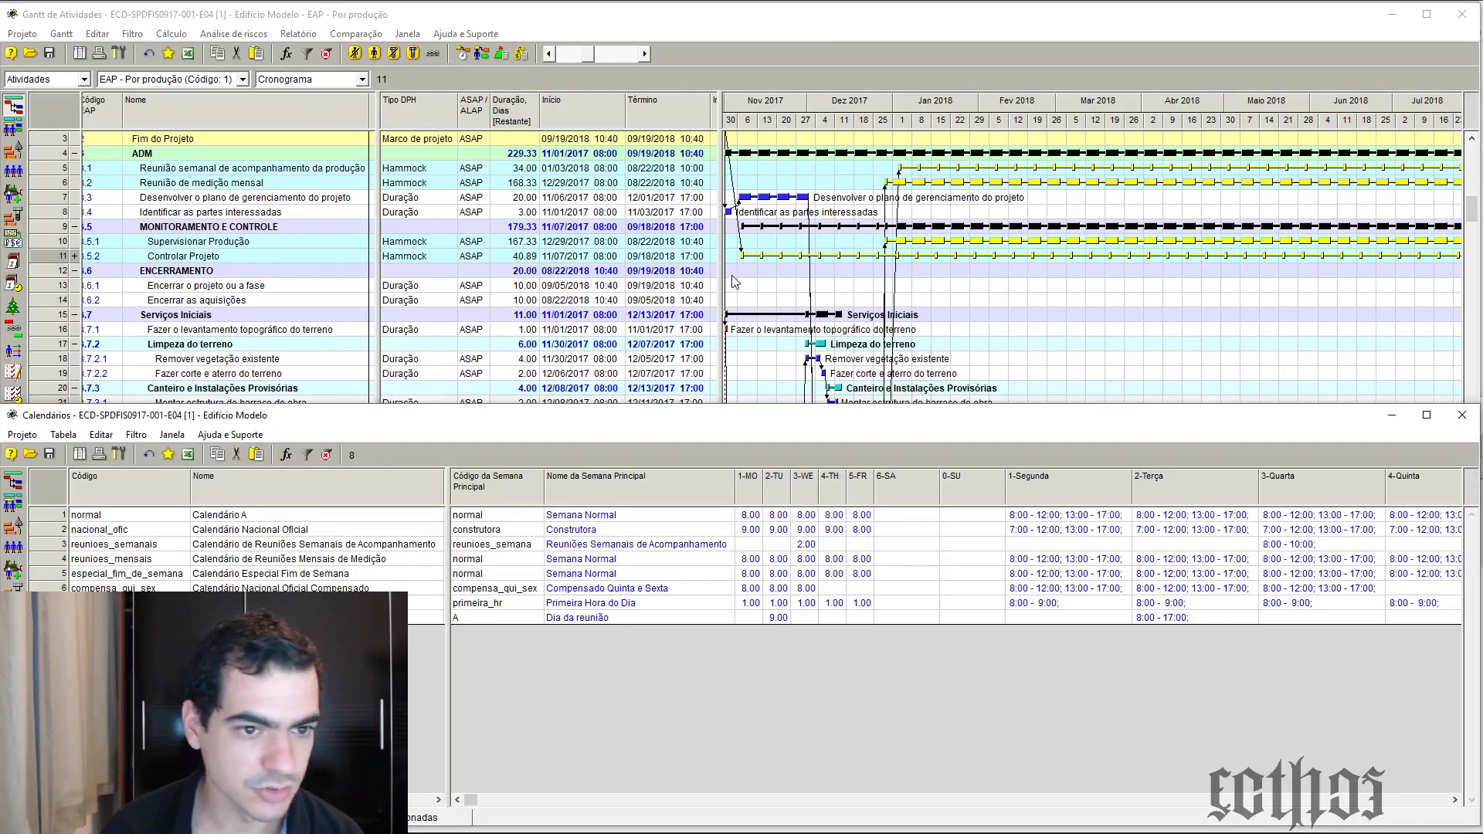
{"action": "left_click", "coordinate": [53, 515]}
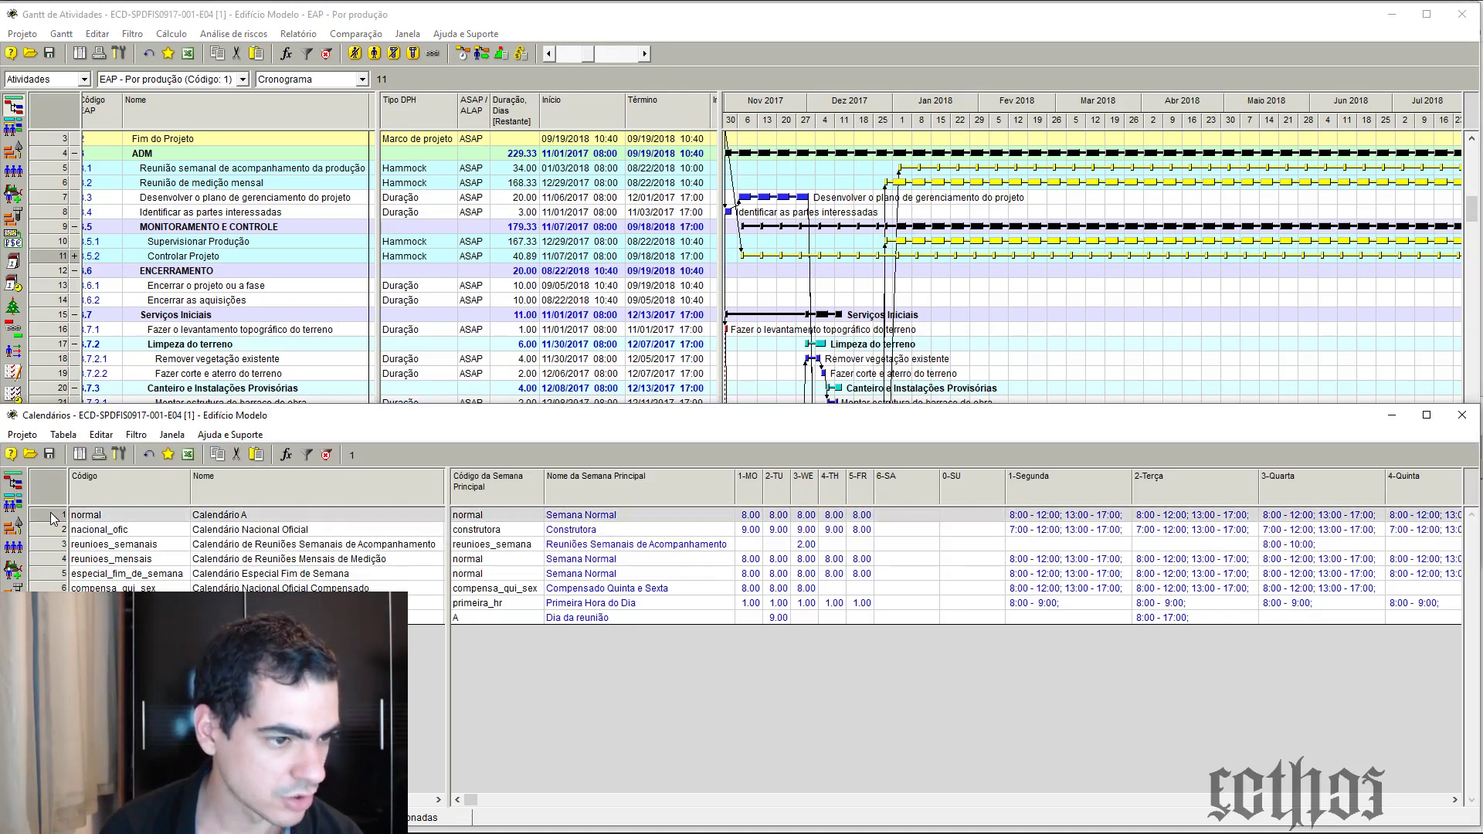
{"action": "right_click", "coordinate": [51, 516]}
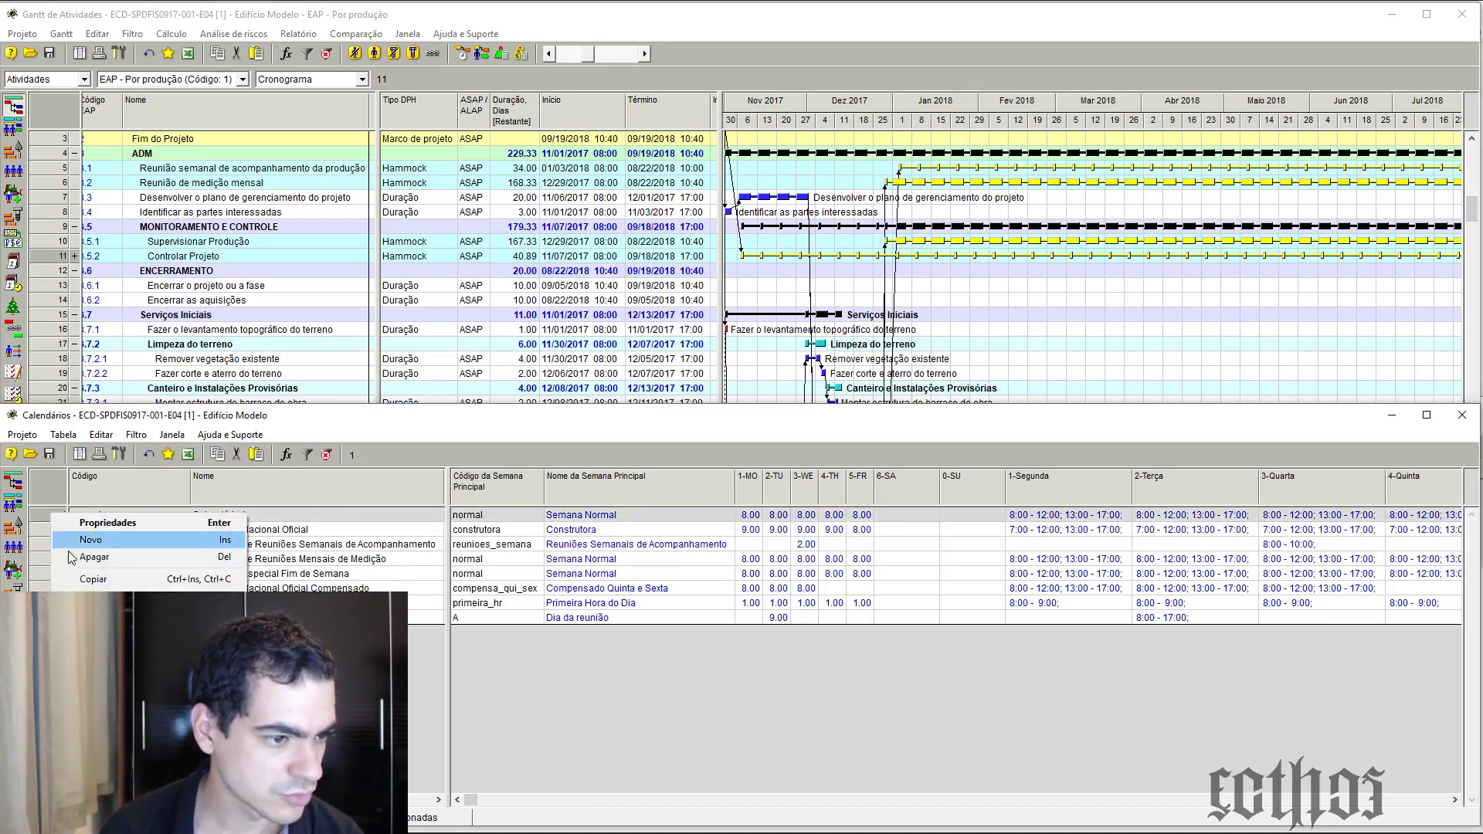
{"action": "left_click", "coordinate": [94, 579]}
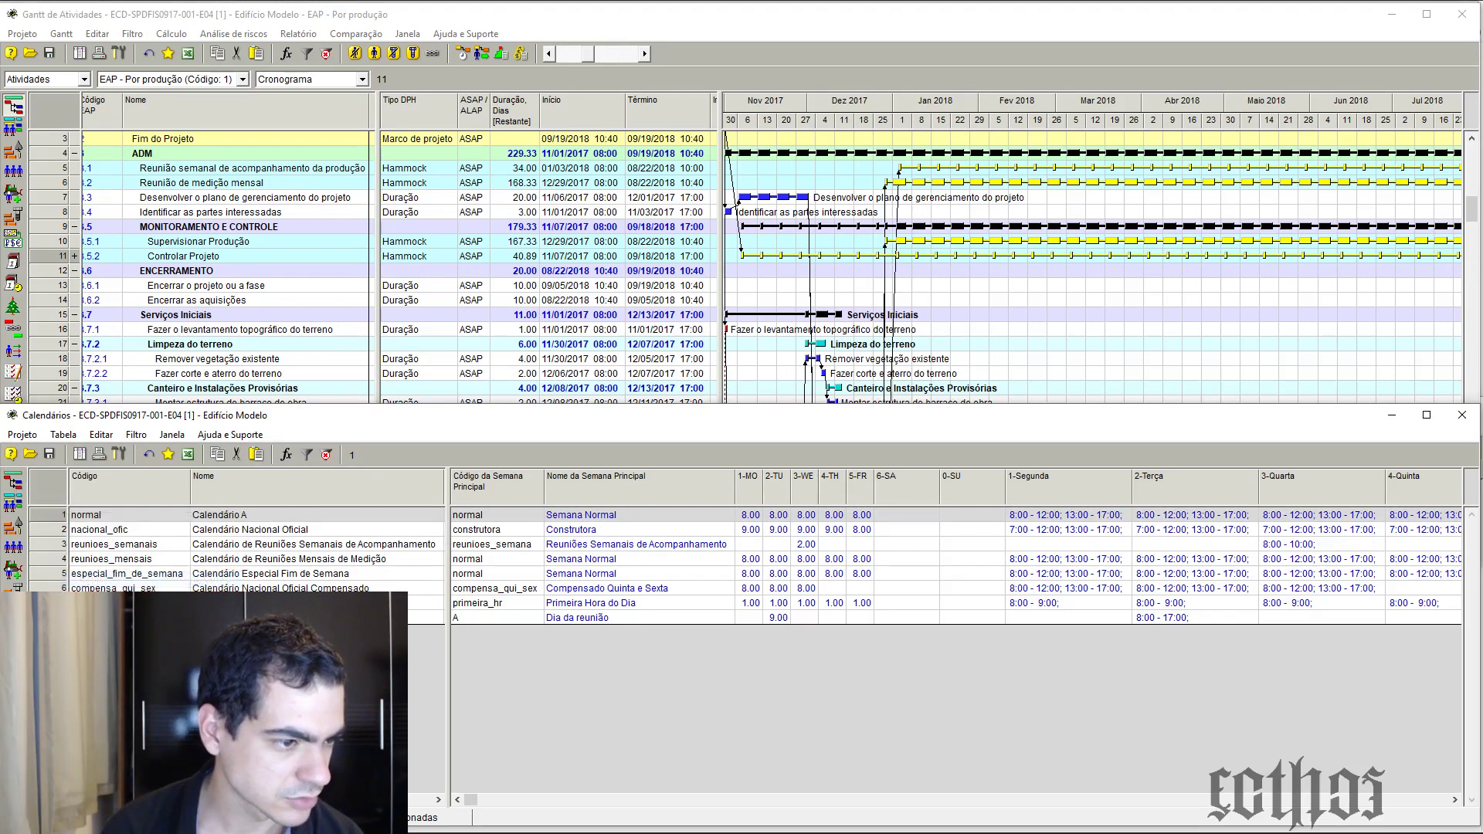
{"action": "left_click", "coordinate": [51, 618]}
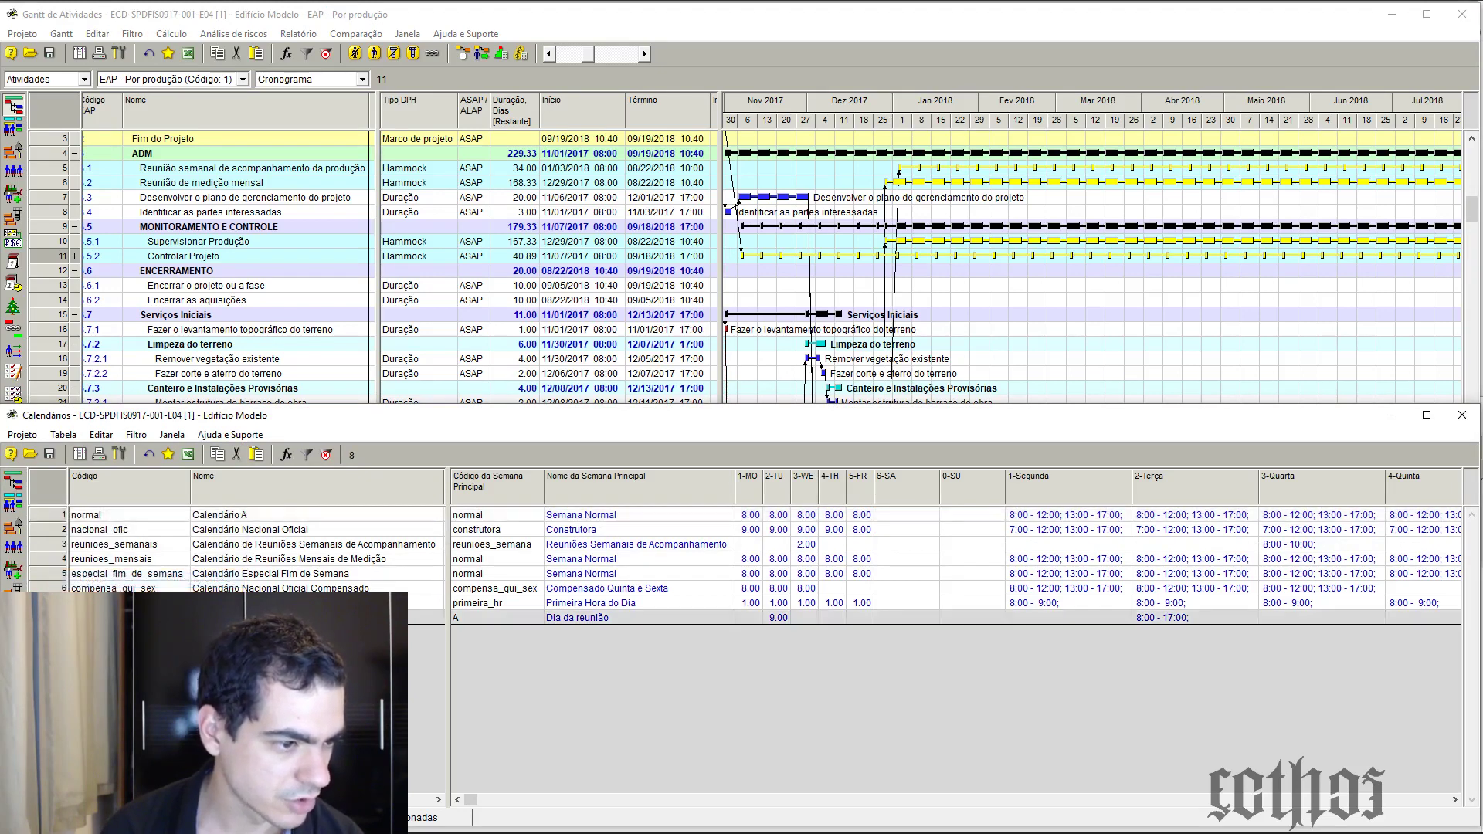
{"action": "key", "text": "ctrl+v"}
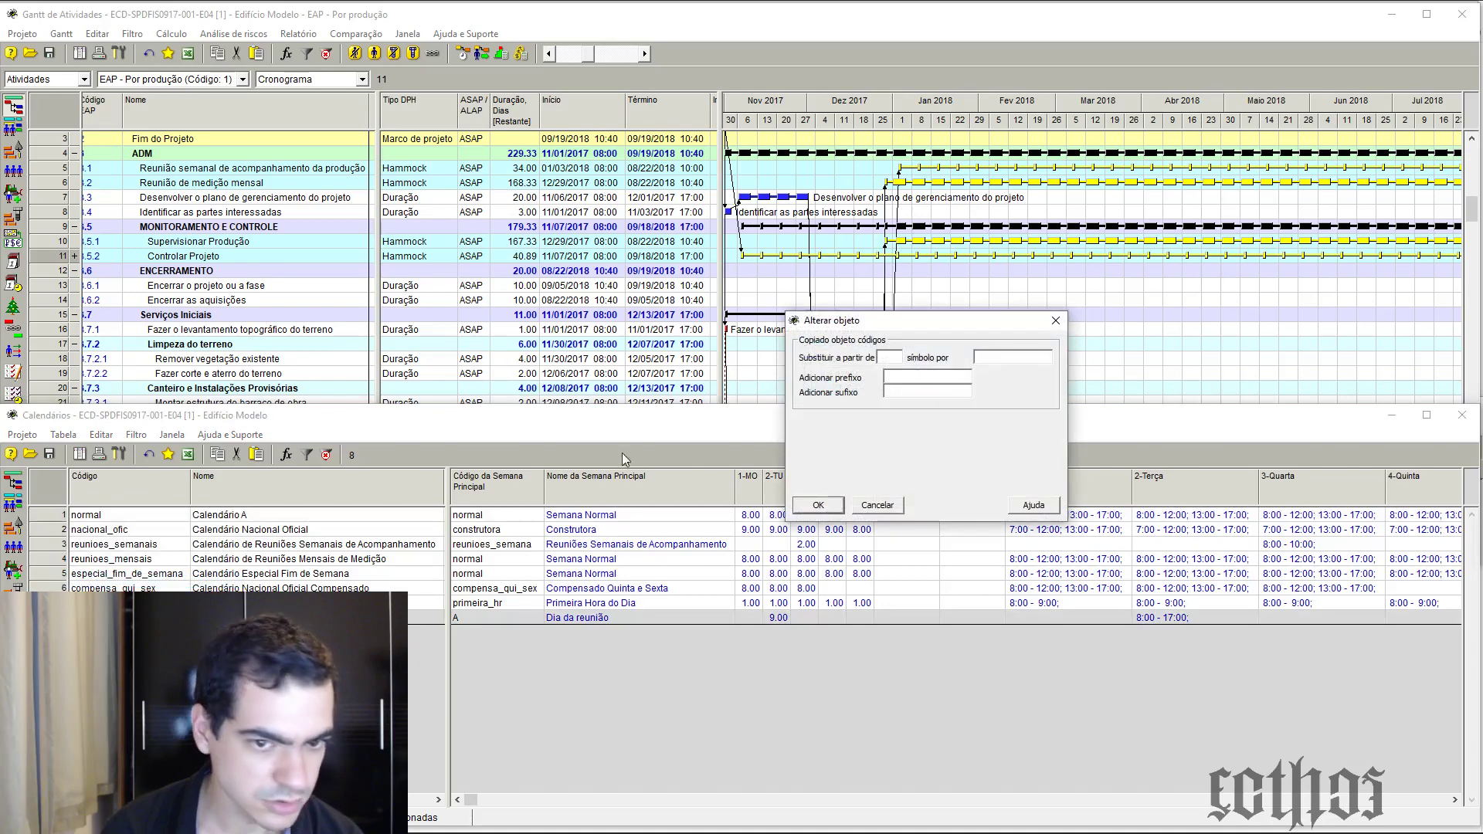
{"action": "left_click", "coordinate": [818, 505]}
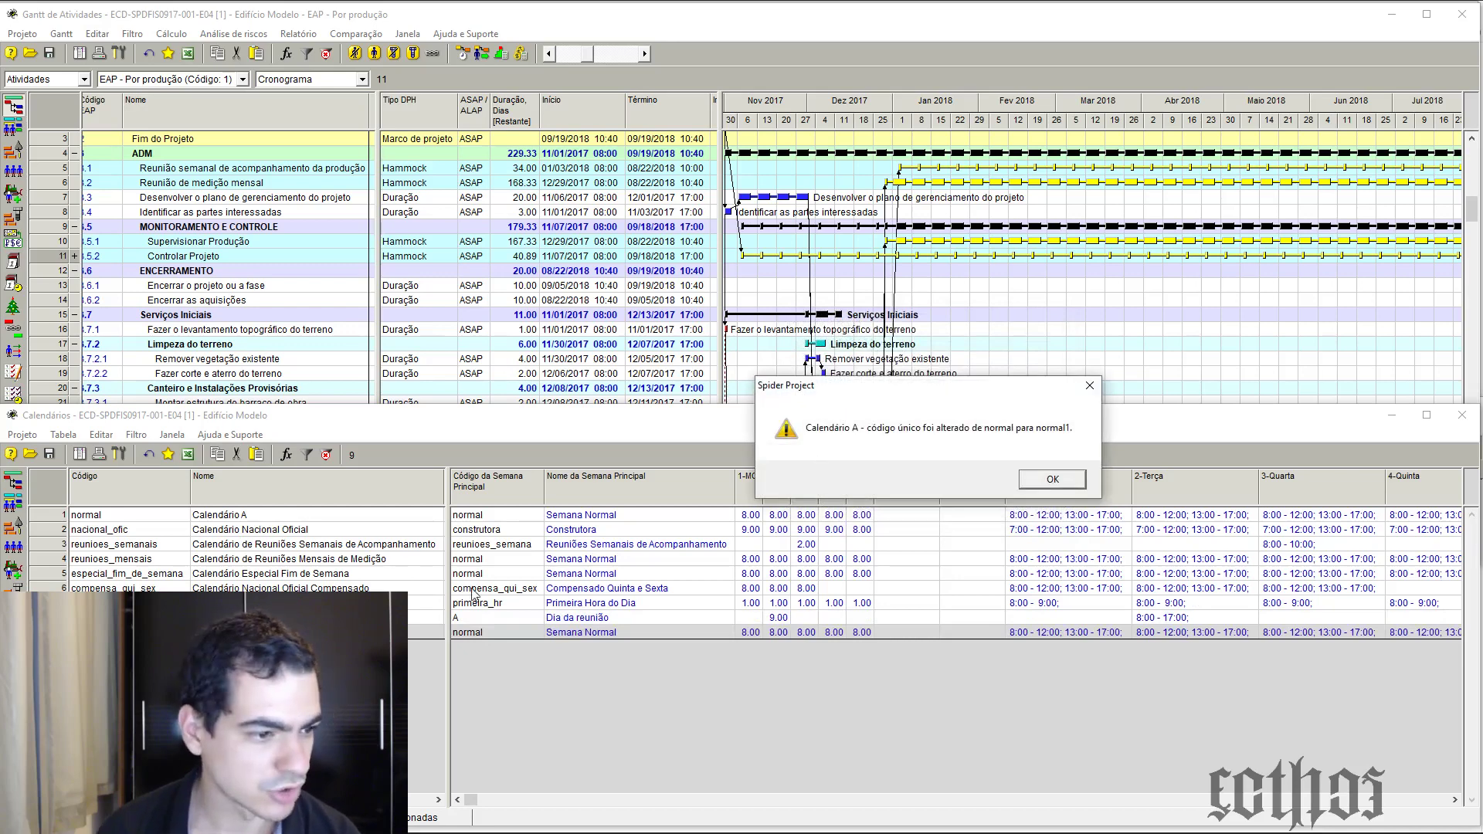
{"action": "left_click", "coordinate": [1054, 479]}
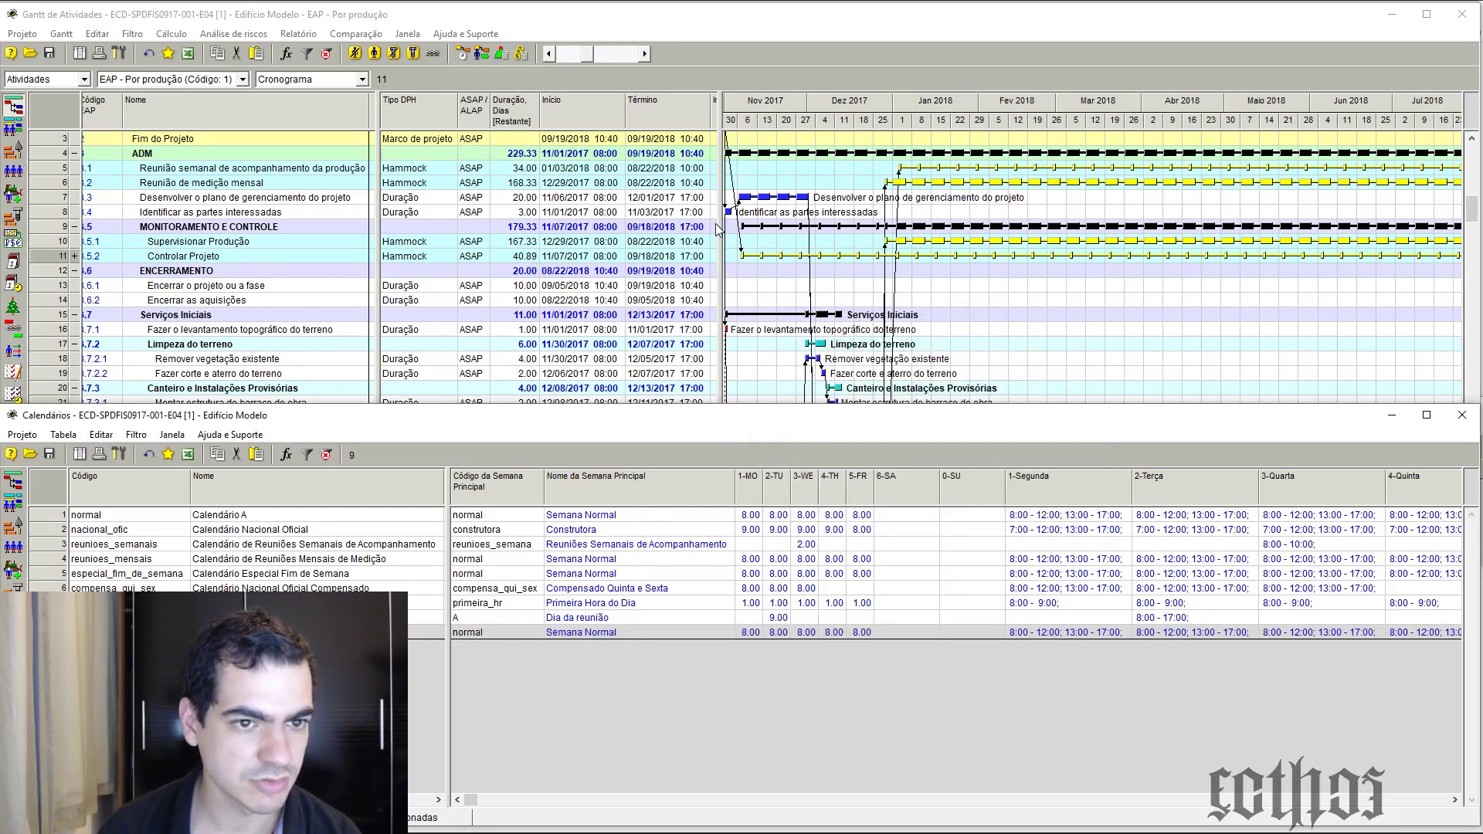
Widen the Gantt table to check the activities' calendars, and compare the code and main week of Calendário A and its copy
{"action": "left_click", "coordinate": [718, 171]}
{"action": "left_click_drag", "start_coordinate": [717, 171], "coordinate": [1260, 177]}
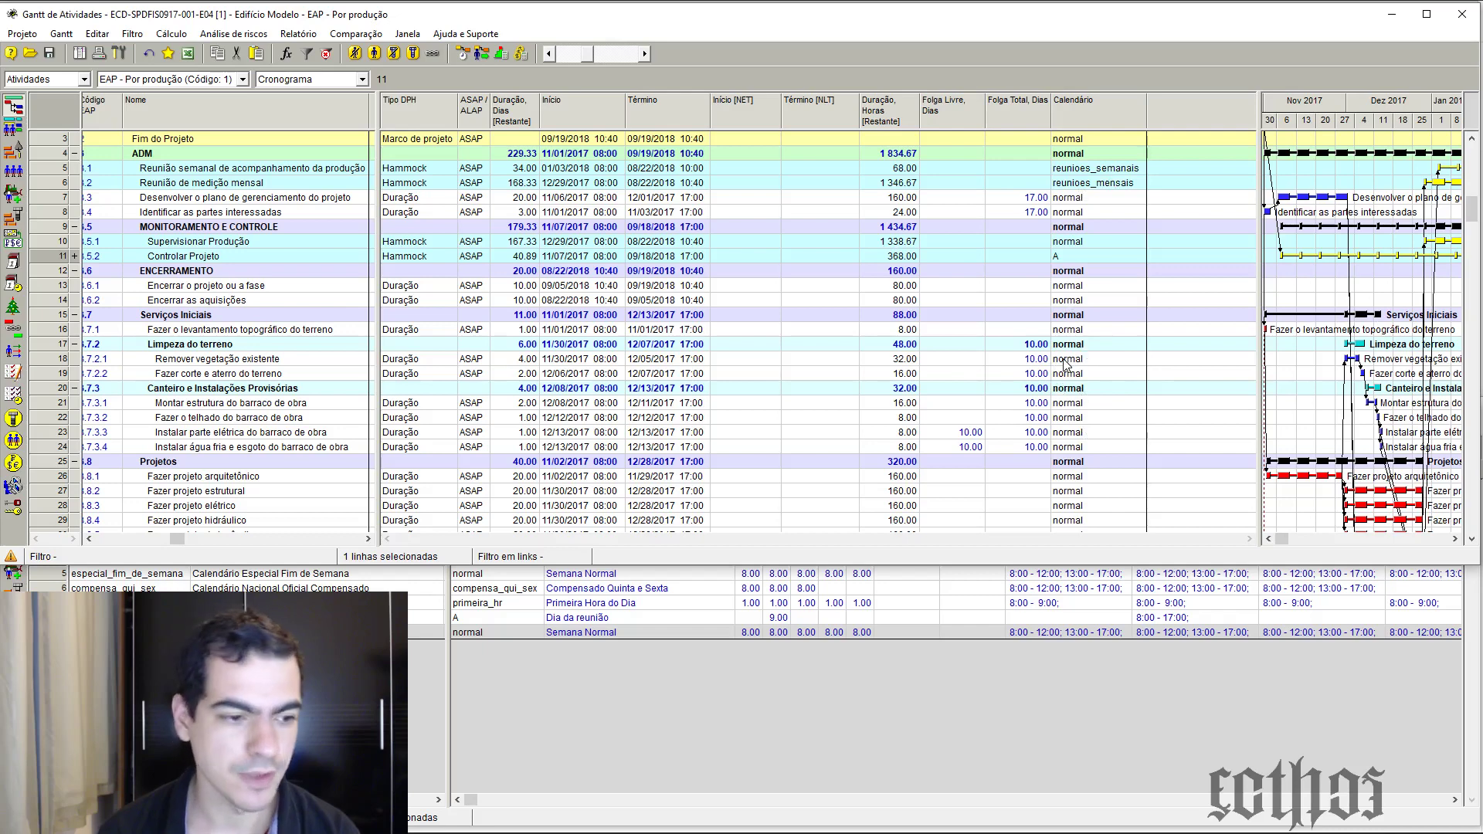
{"action": "left_click", "coordinate": [325, 695]}
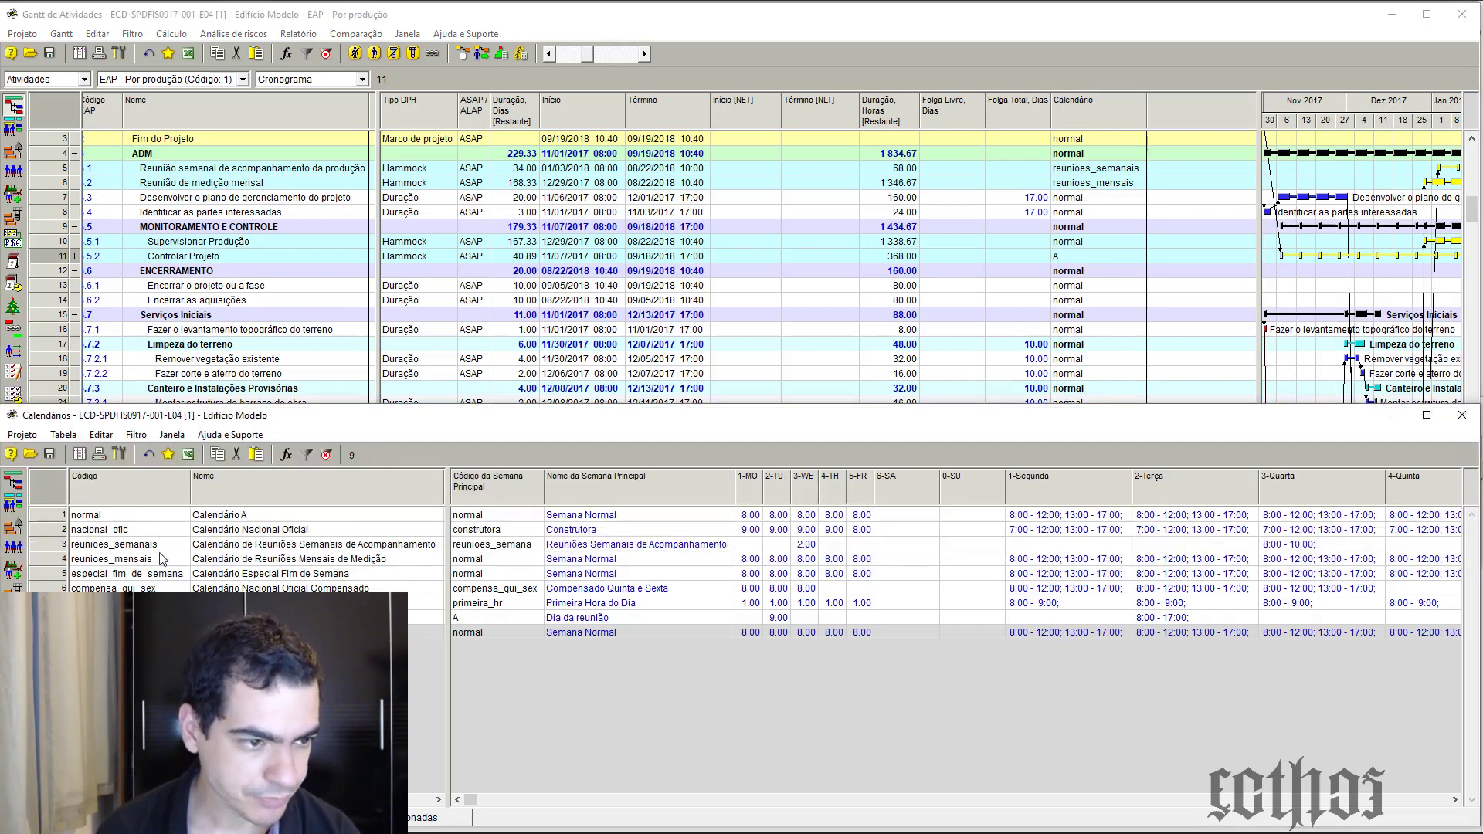
{"action": "left_click", "coordinate": [116, 518]}
{"action": "left_click", "coordinate": [116, 632]}
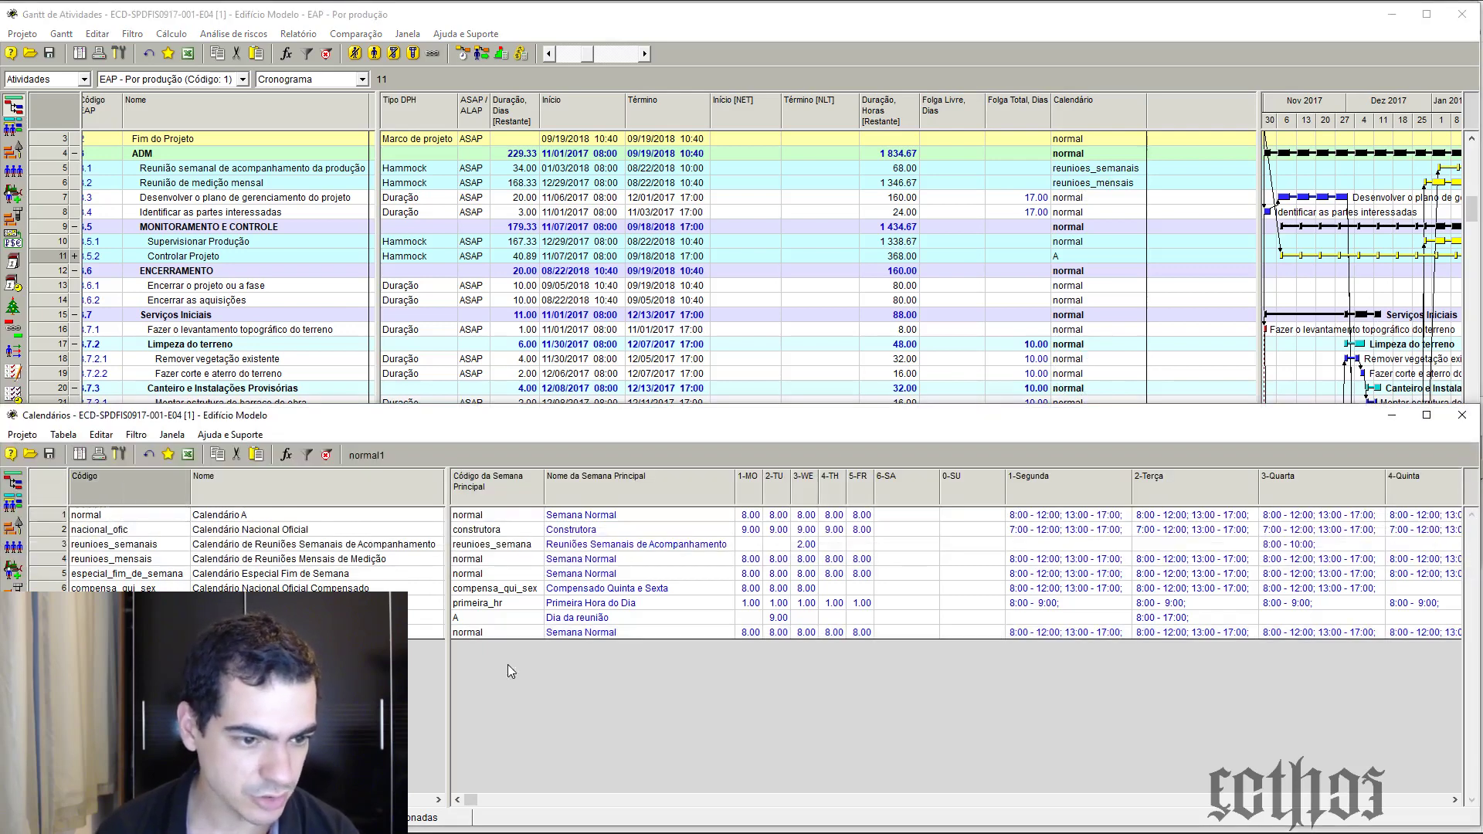
{"action": "left_click", "coordinate": [587, 632]}
{"action": "left_click", "coordinate": [591, 516]}
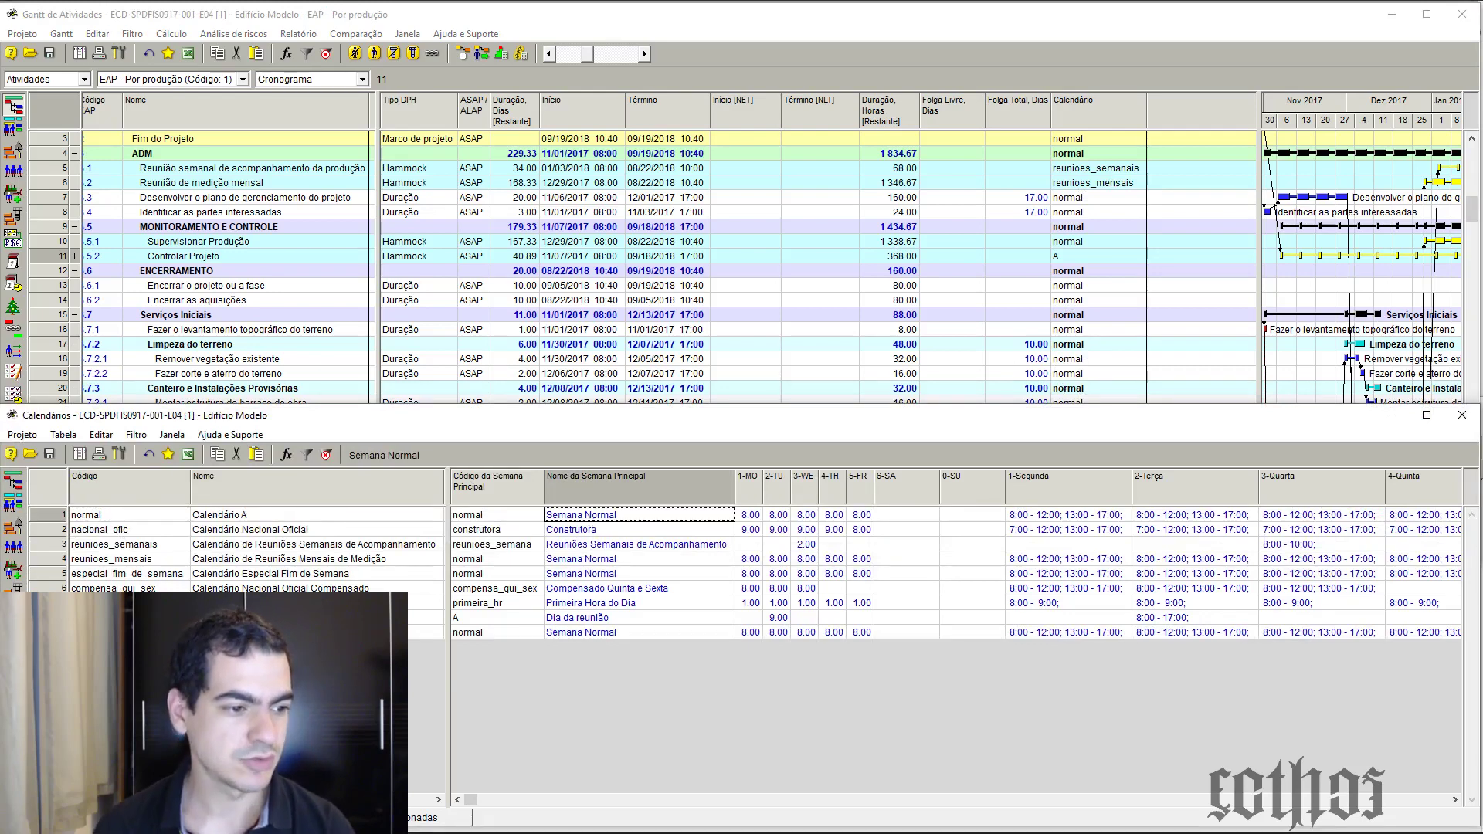
Set the Monday working hours of Semana Normal to 6 in the weeks table
{"action": "left_click", "coordinate": [13, 659]}
{"action": "left_click", "coordinate": [251, 531]}
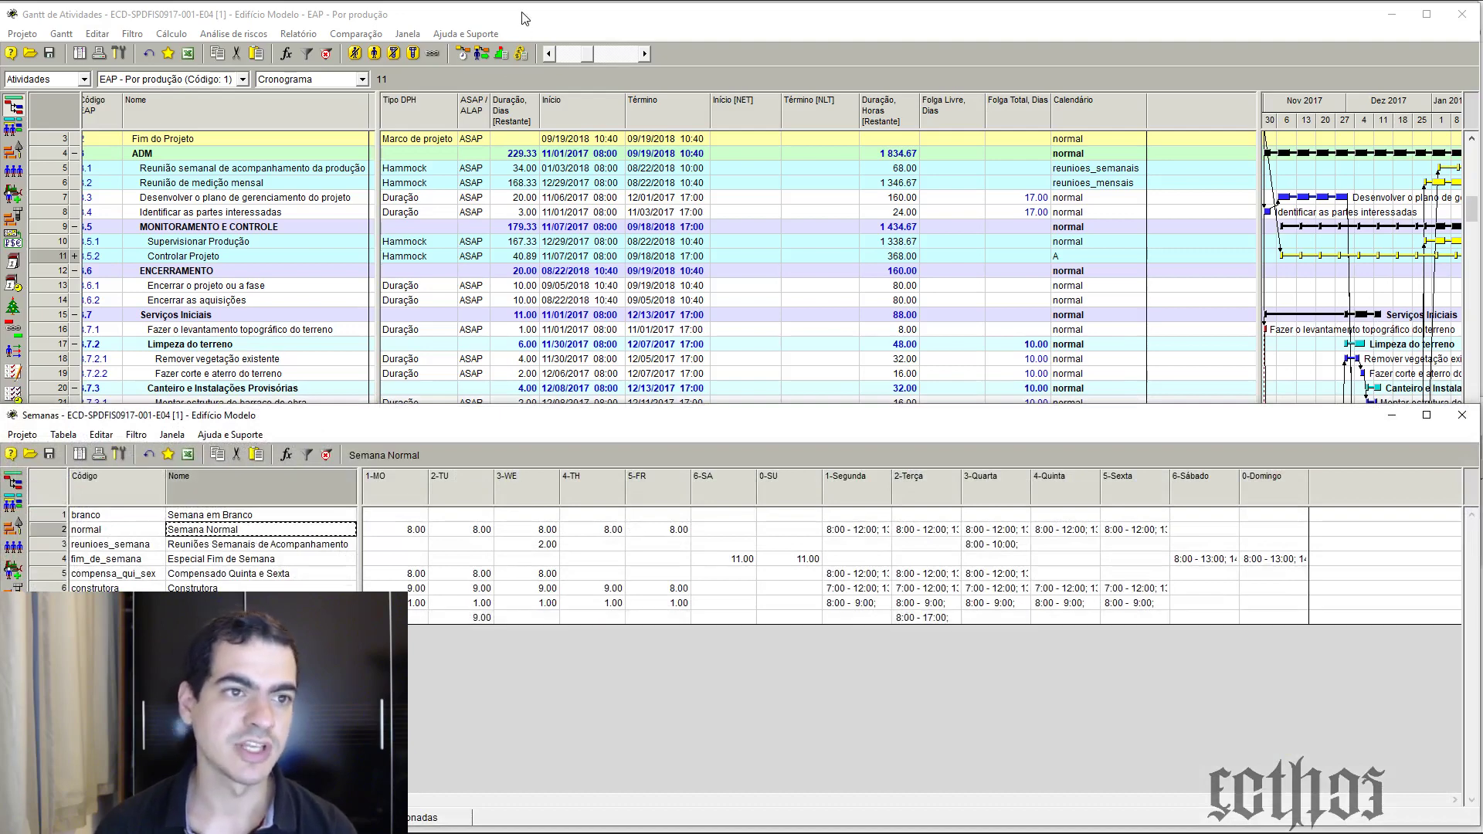
{"action": "mouse_move", "coordinate": [459, 421]}
{"action": "left_mouse_down"}
{"action": "mouse_move", "coordinate": [601, 772]}
{"action": "mouse_move", "coordinate": [453, 469]}
{"action": "mouse_move", "coordinate": [458, 388]}
{"action": "mouse_move", "coordinate": [458, 439]}
{"action": "left_mouse_up"}
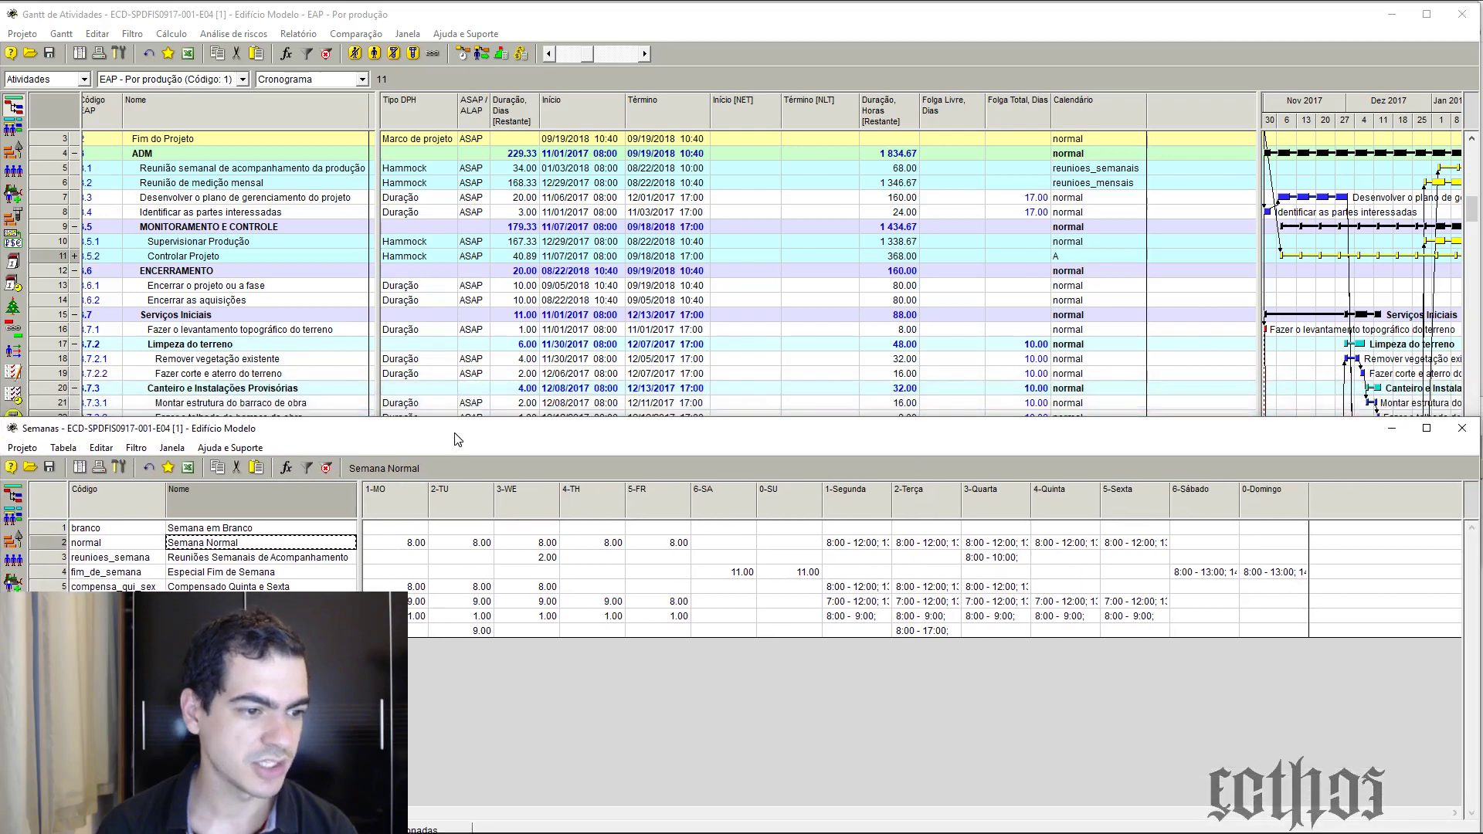
{"action": "left_click_drag", "start_coordinate": [206, 417], "coordinate": [210, 346]}
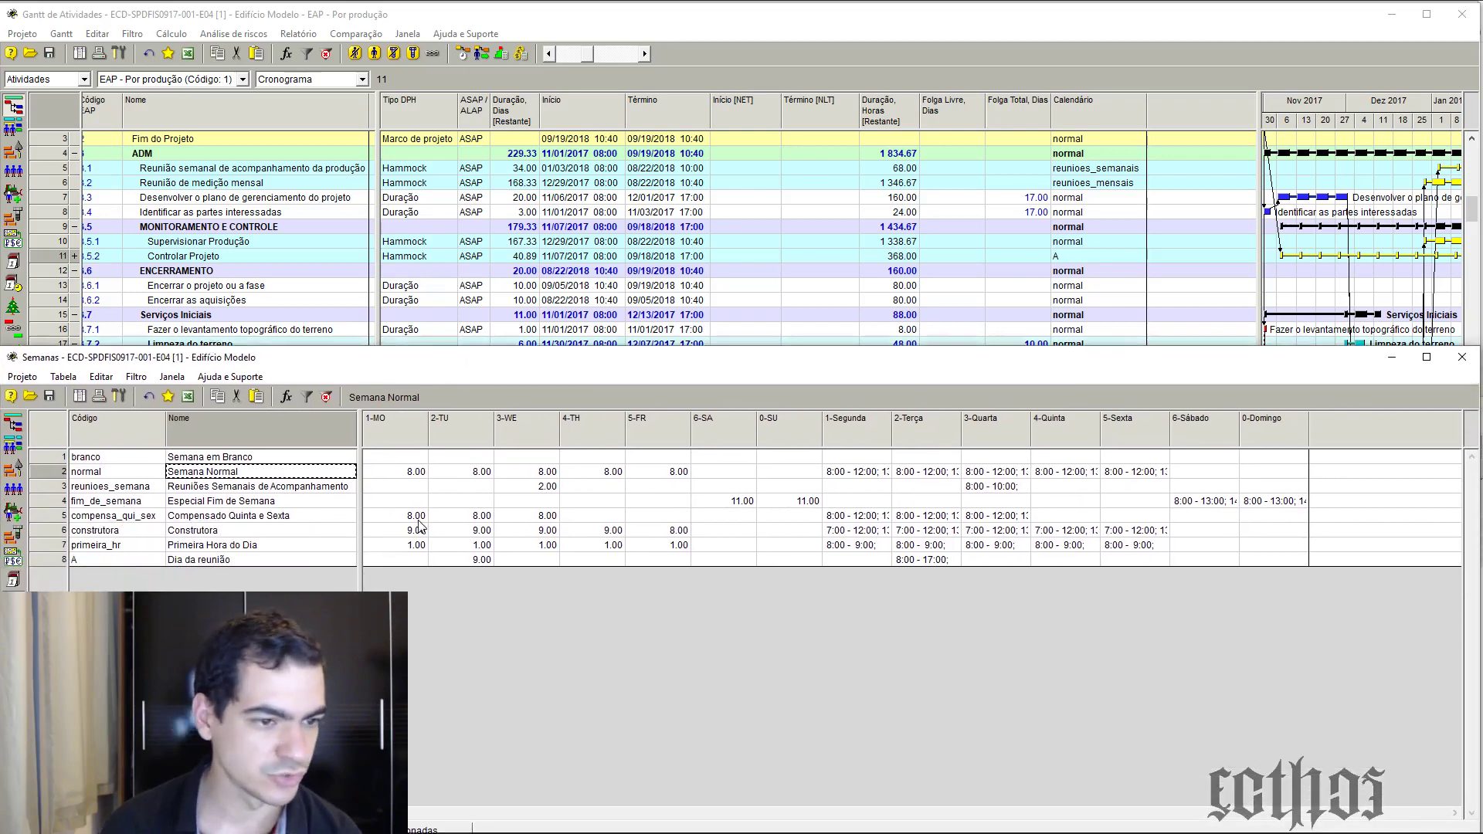
{"action": "left_click", "coordinate": [412, 474]}
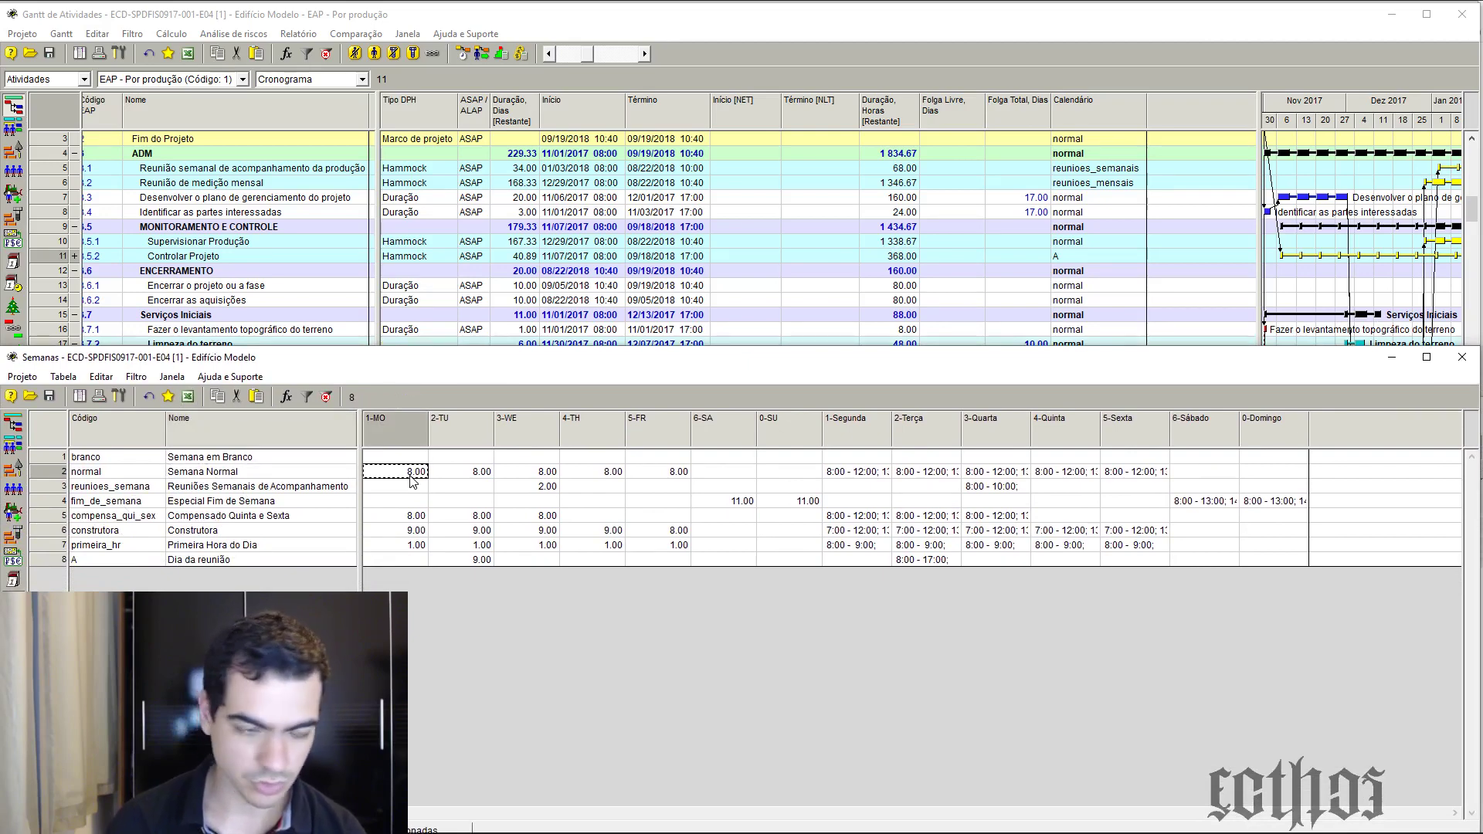
{"action": "type", "text": "6"}
{"action": "key", "text": "Return"}
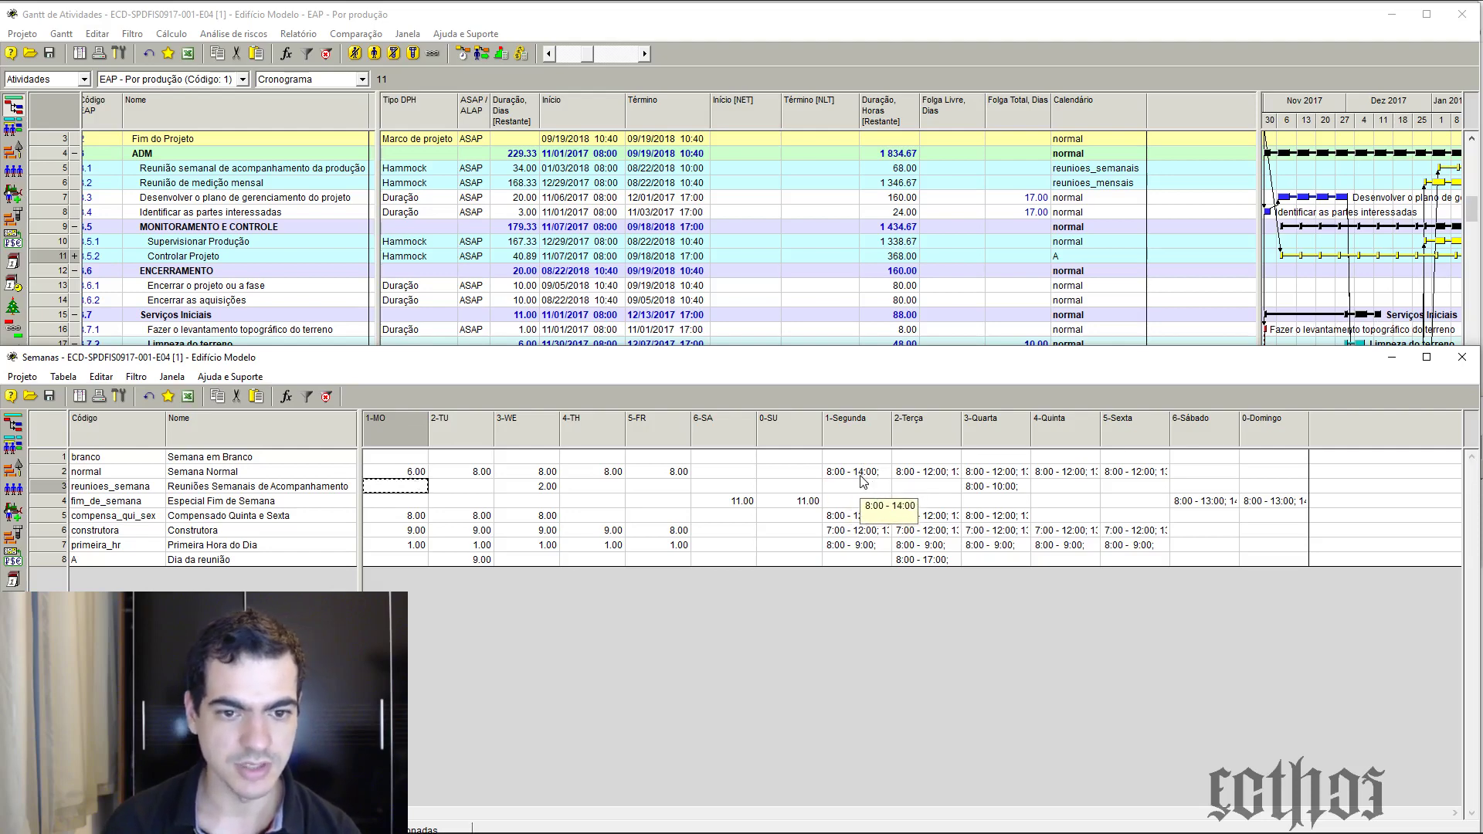
Open the calendars table and compare the normal calendar with the calendars assigned to the activities in the Gantt
{"action": "left_click", "coordinate": [13, 580]}
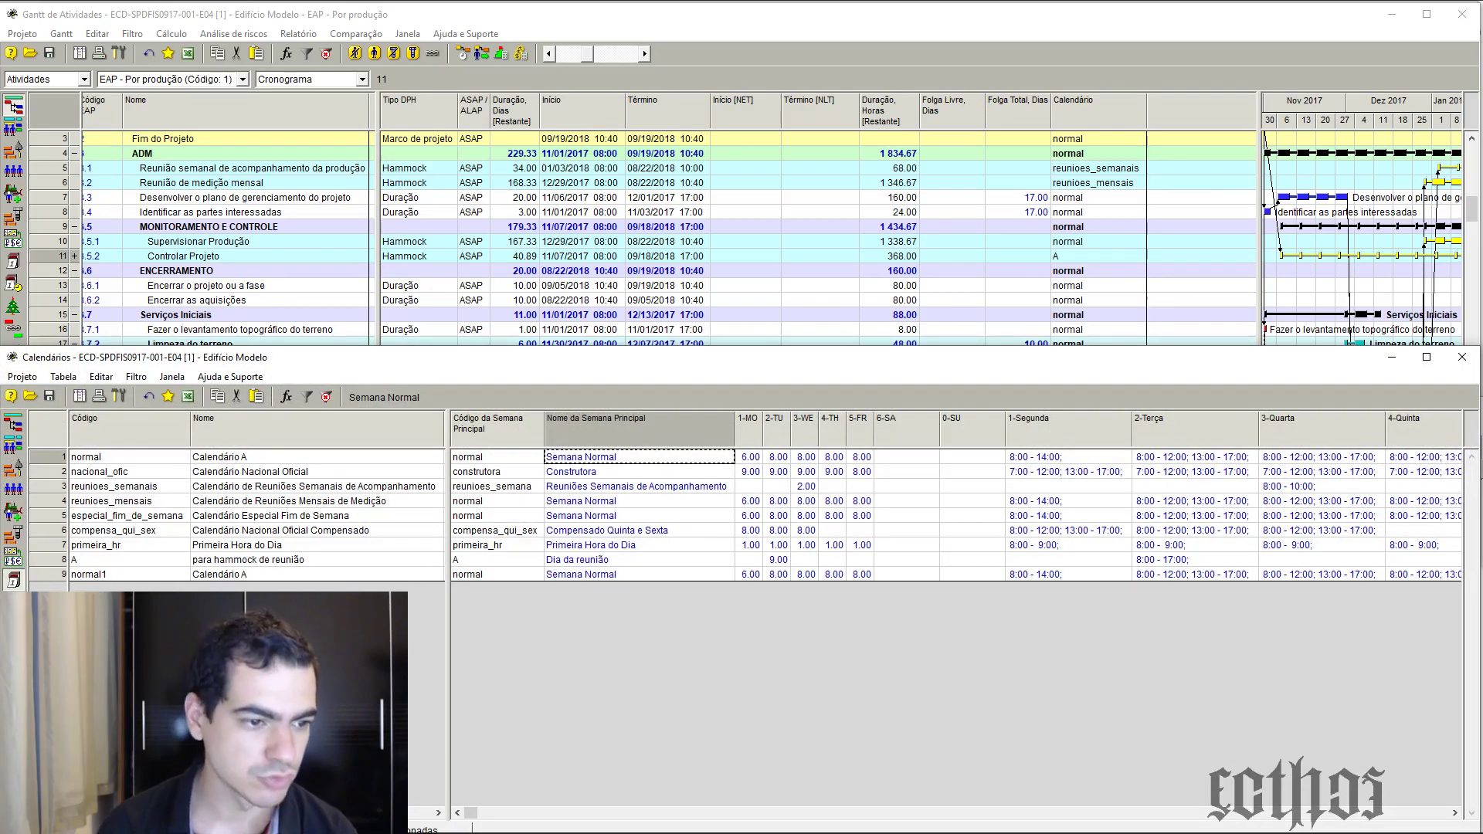
{"action": "left_click", "coordinate": [150, 461]}
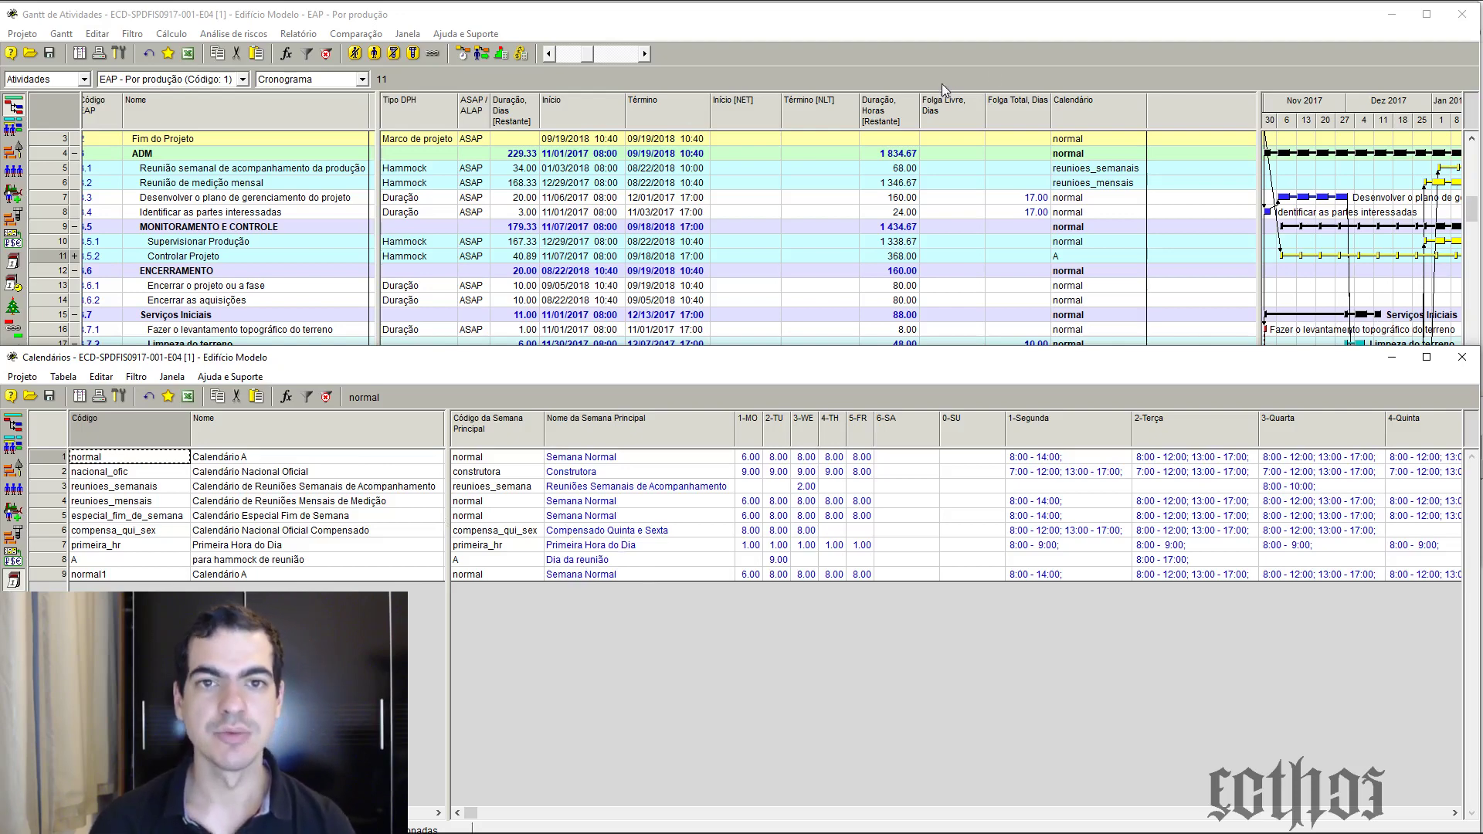
{"action": "left_click", "coordinate": [969, 20]}
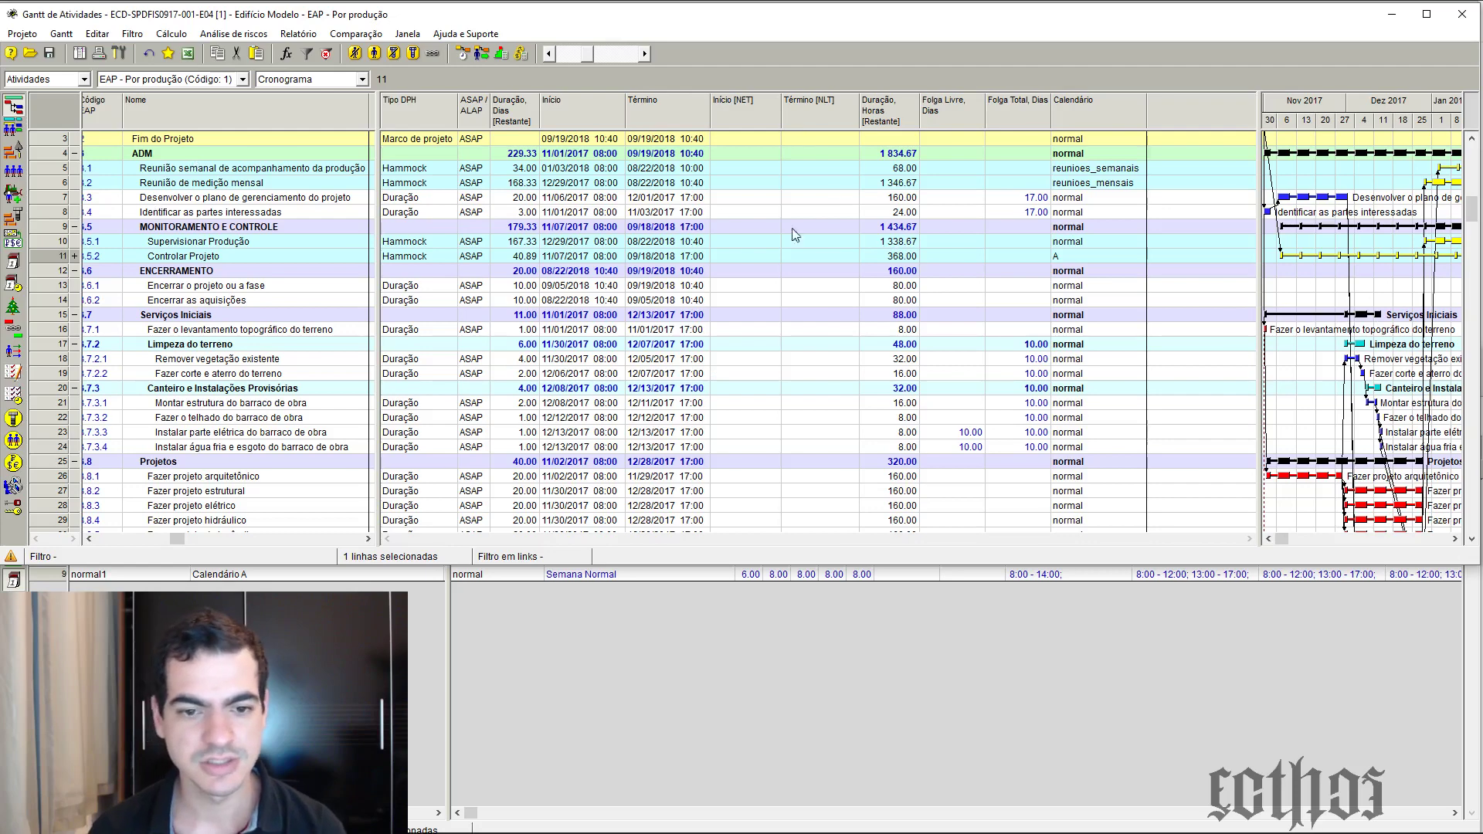
{"action": "left_click", "coordinate": [729, 672]}
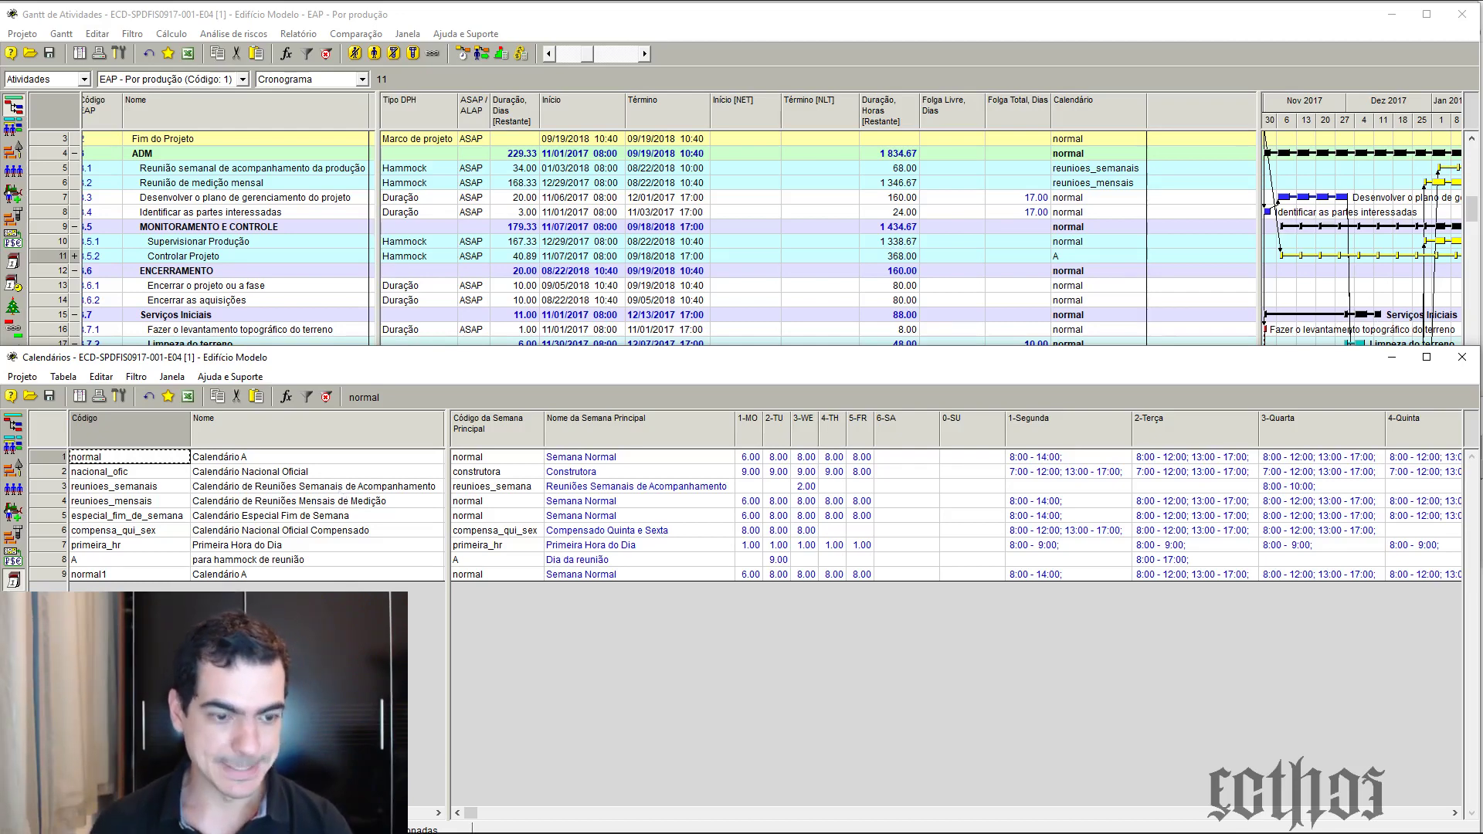
Switch to the browser, read item 3 of the forum post about the critical path, and locate Calendário Nacional Oficial in the calendars table
{"action": "key", "text": "alt+Tab"}
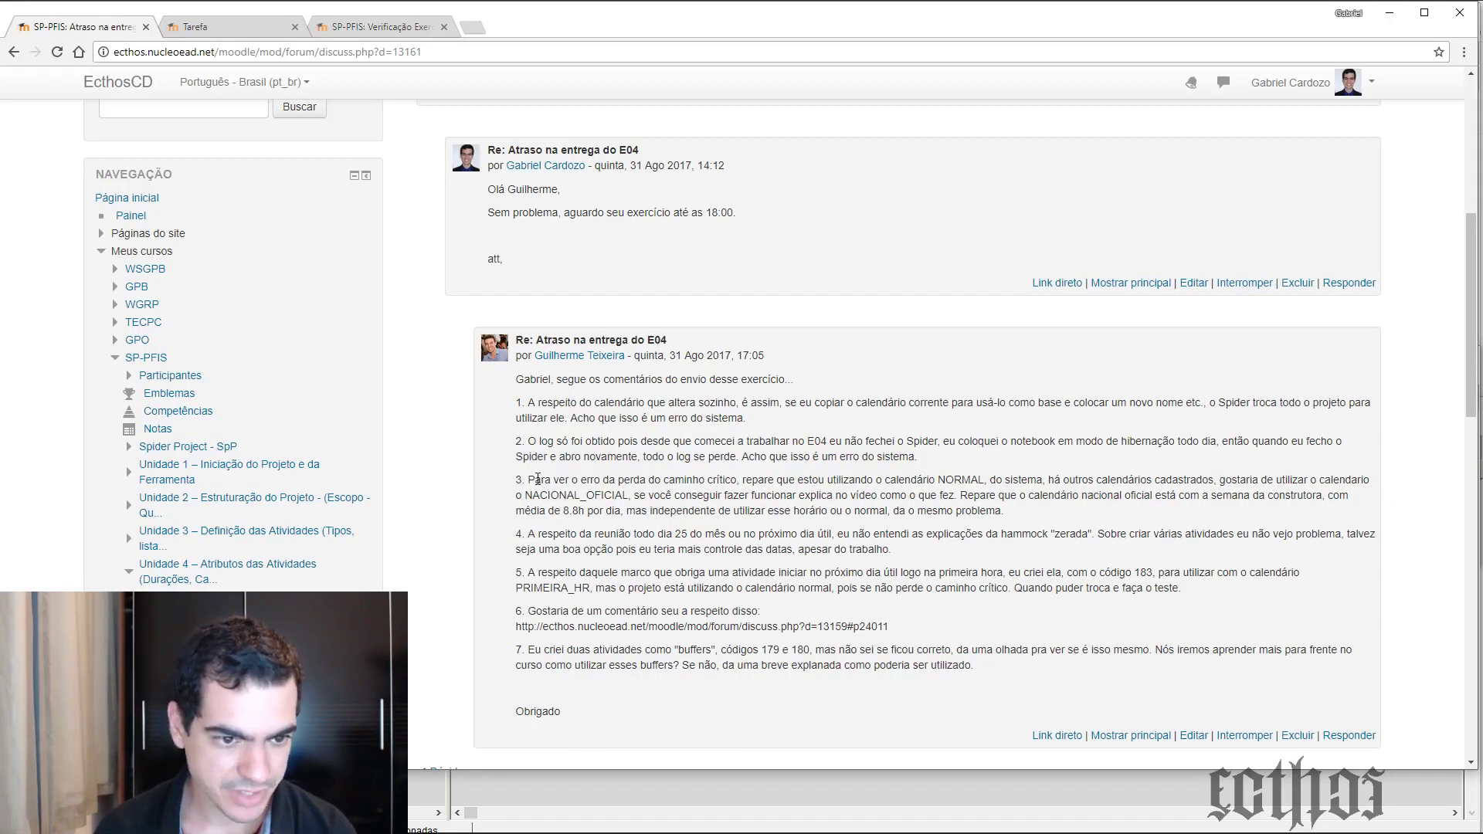
{"action": "left_click_drag", "start_coordinate": [534, 480], "coordinate": [1037, 479]}
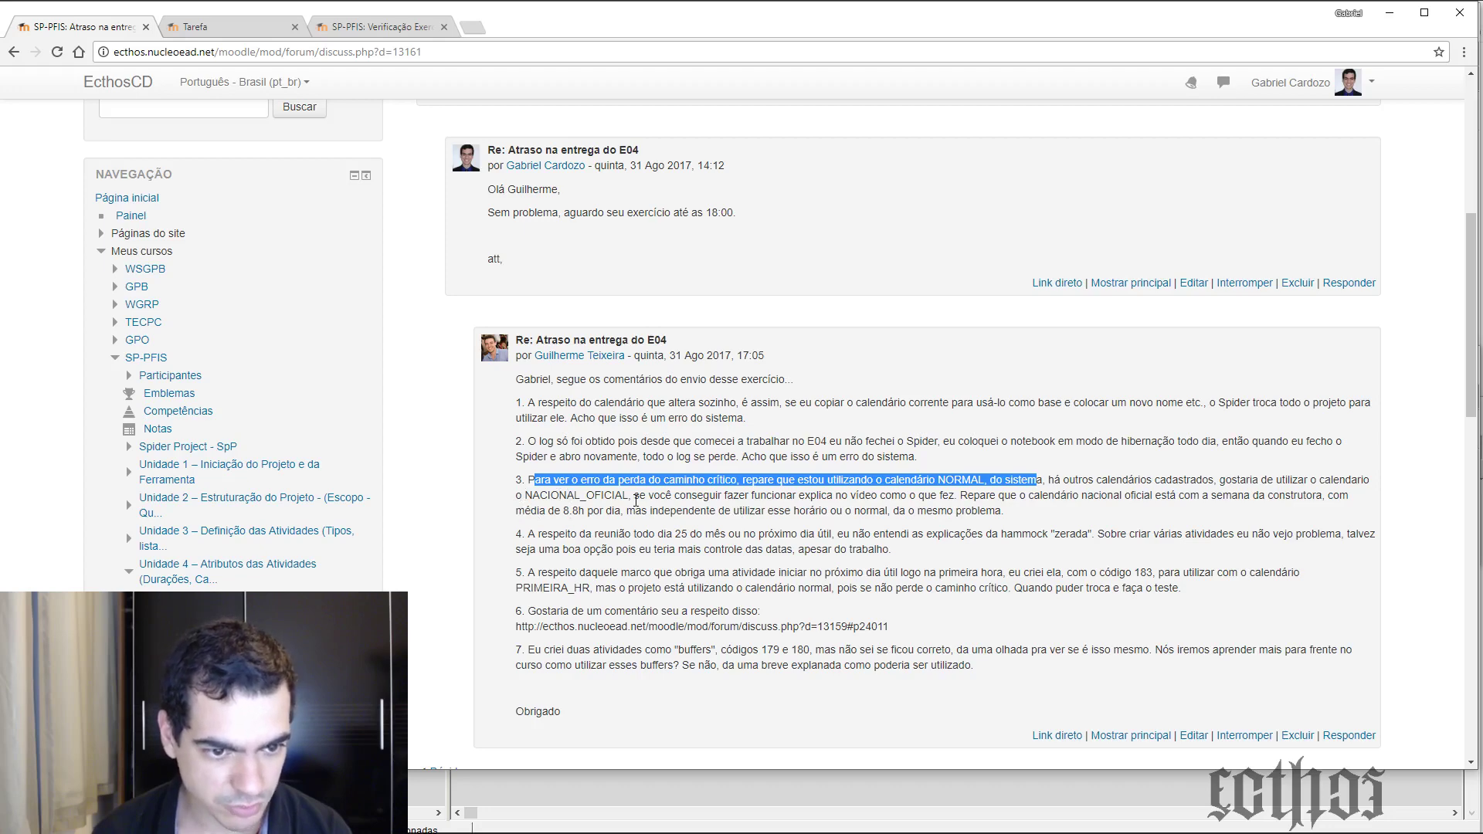
{"action": "key", "text": "alt+Tab"}
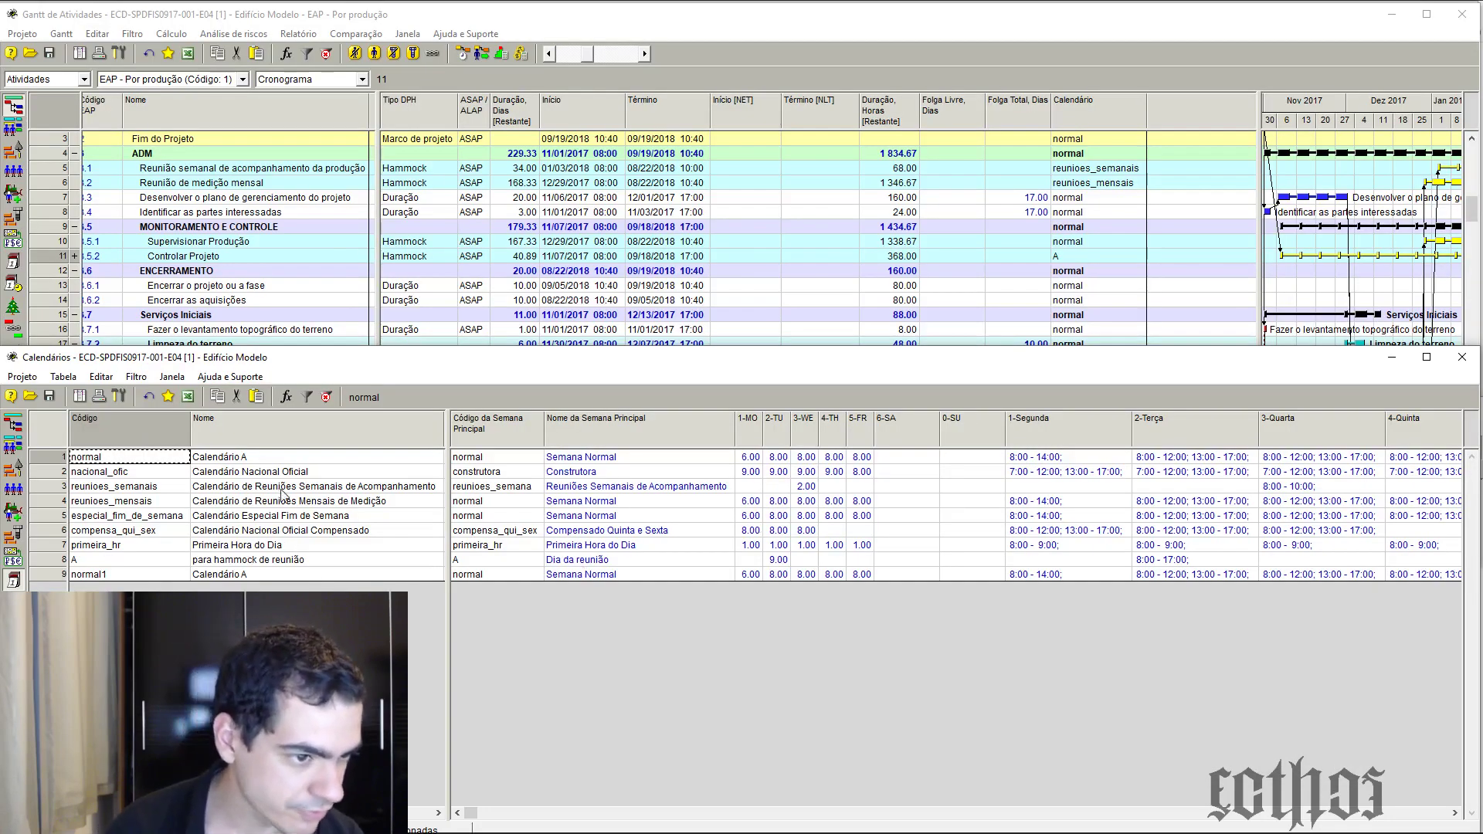
{"action": "left_click", "coordinate": [438, 473]}
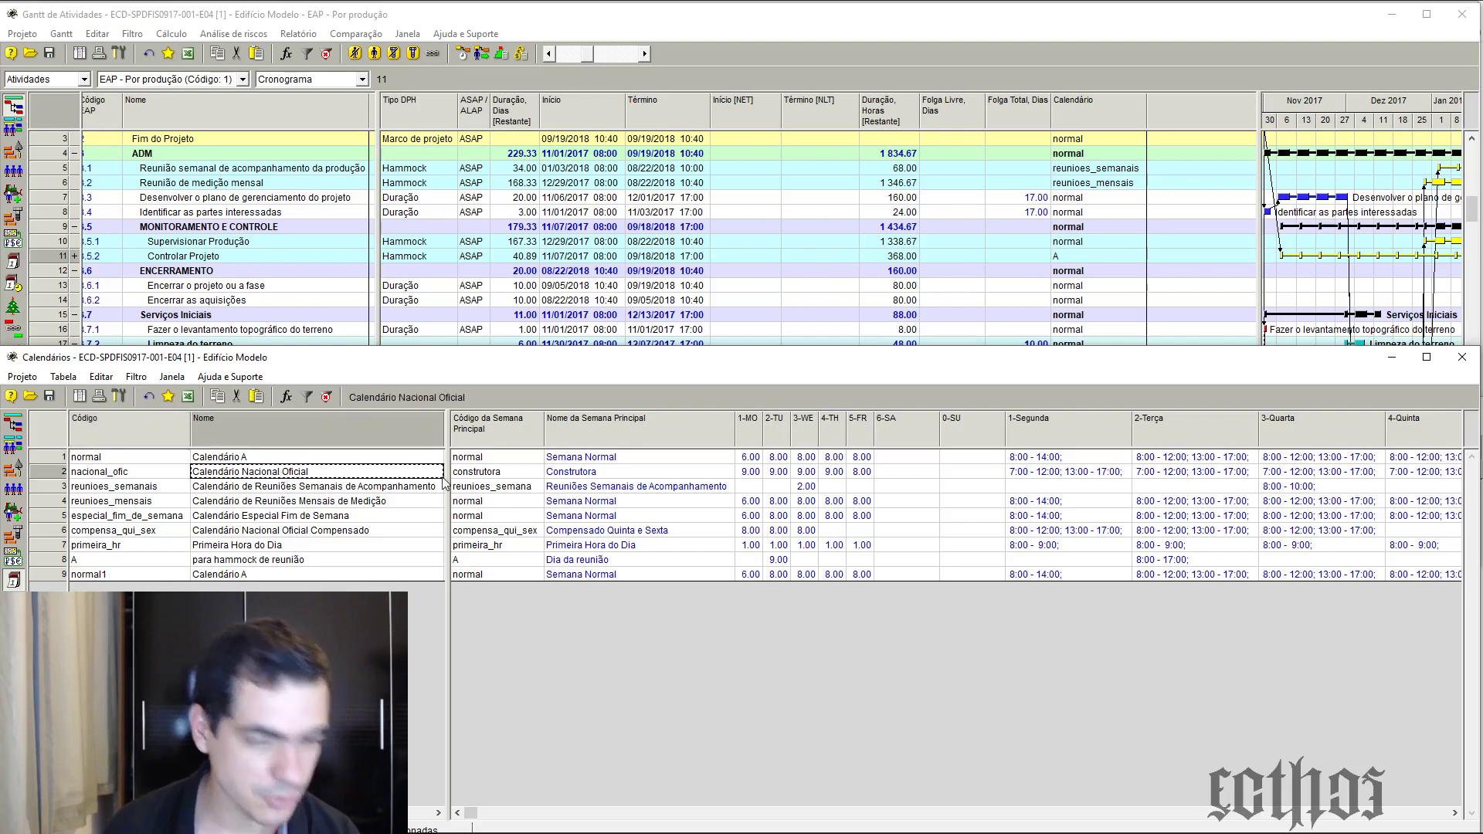
Check which calendar values the Gantt activities use in the Calendário column's value filter, without applying a filter
{"action": "left_click", "coordinate": [1093, 241]}
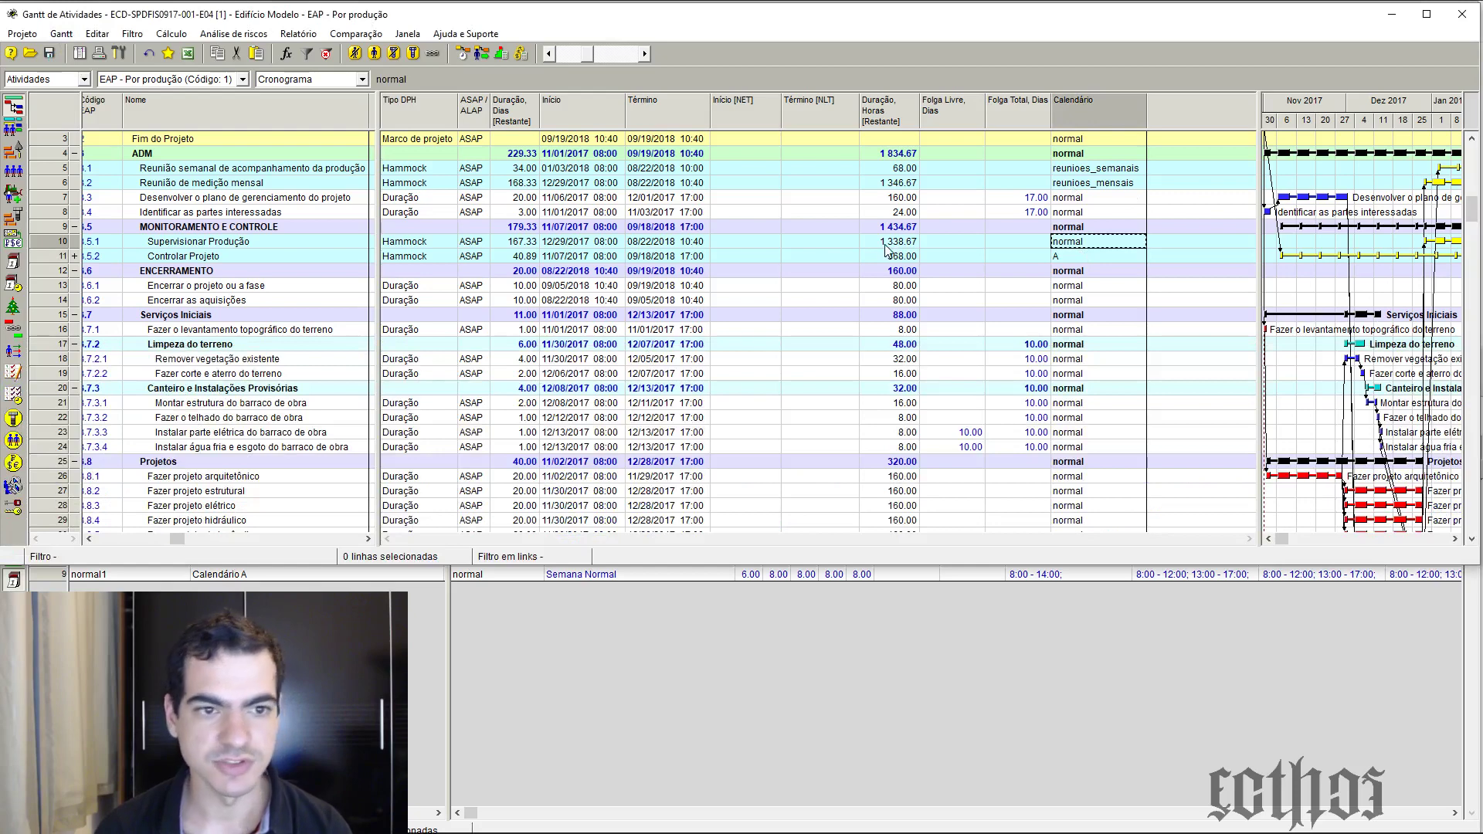
{"action": "scroll", "coordinate": [1085, 149], "scroll_direction": "up", "scroll_amount": 1}
{"action": "right_click", "coordinate": [1096, 111]}
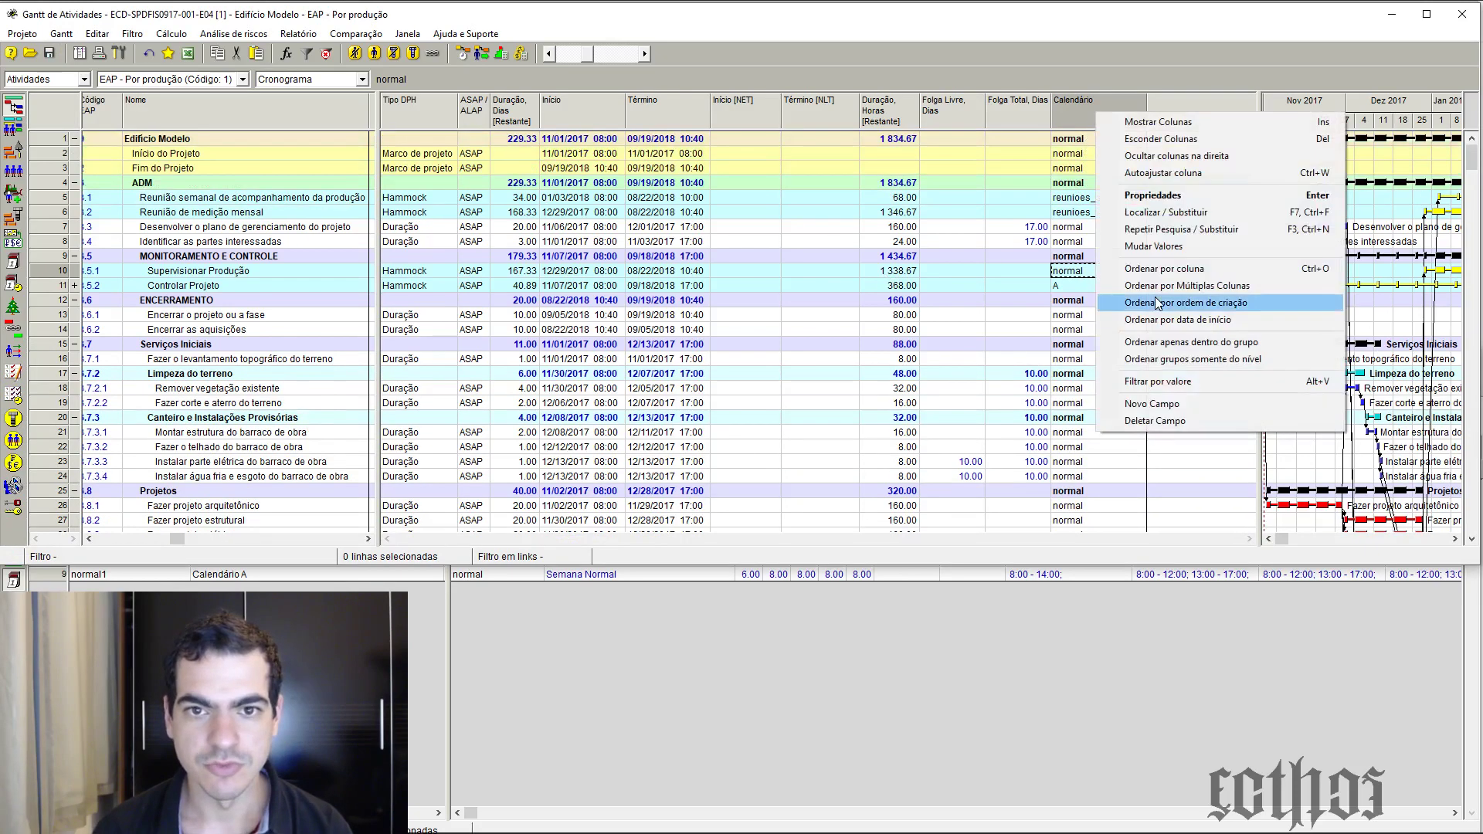
{"action": "left_click", "coordinate": [1201, 381]}
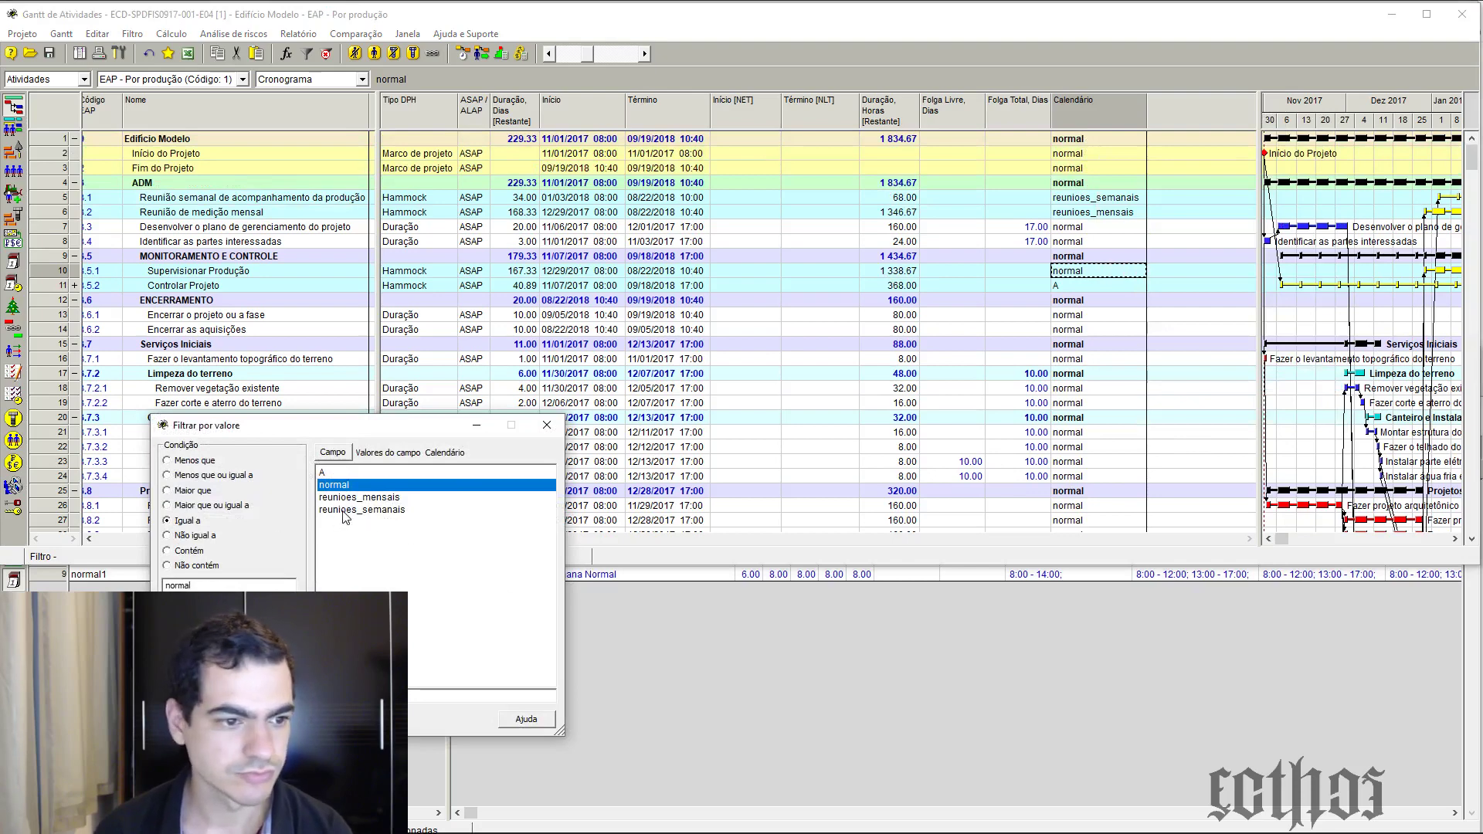
{"action": "left_click", "coordinate": [547, 425]}
Set the calendar of the Controlar Projeto activity to normal
{"action": "left_click", "coordinate": [1095, 286]}
{"action": "double_click", "coordinate": [1120, 289]}
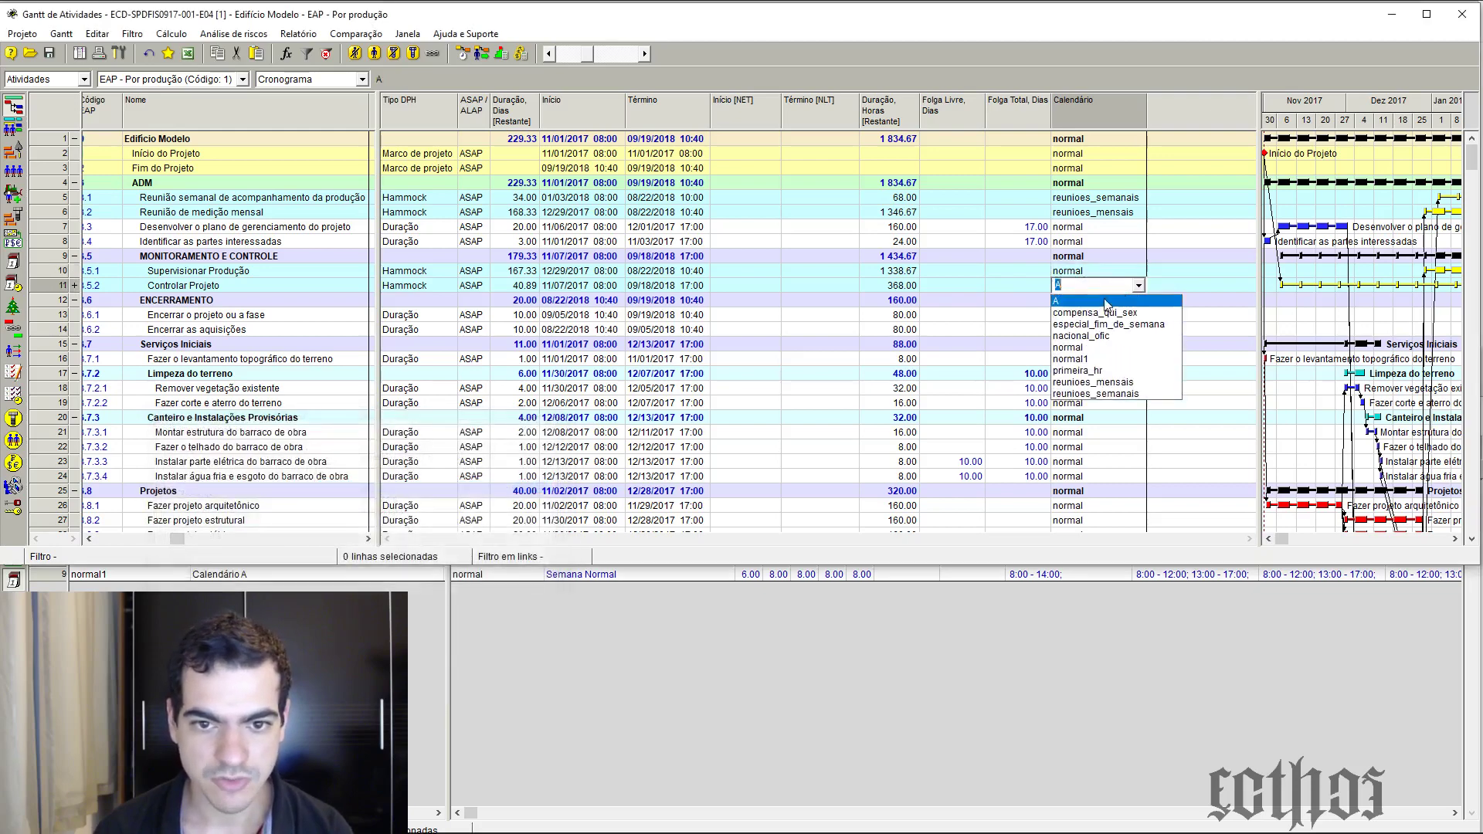
{"action": "double_click", "coordinate": [1067, 348]}
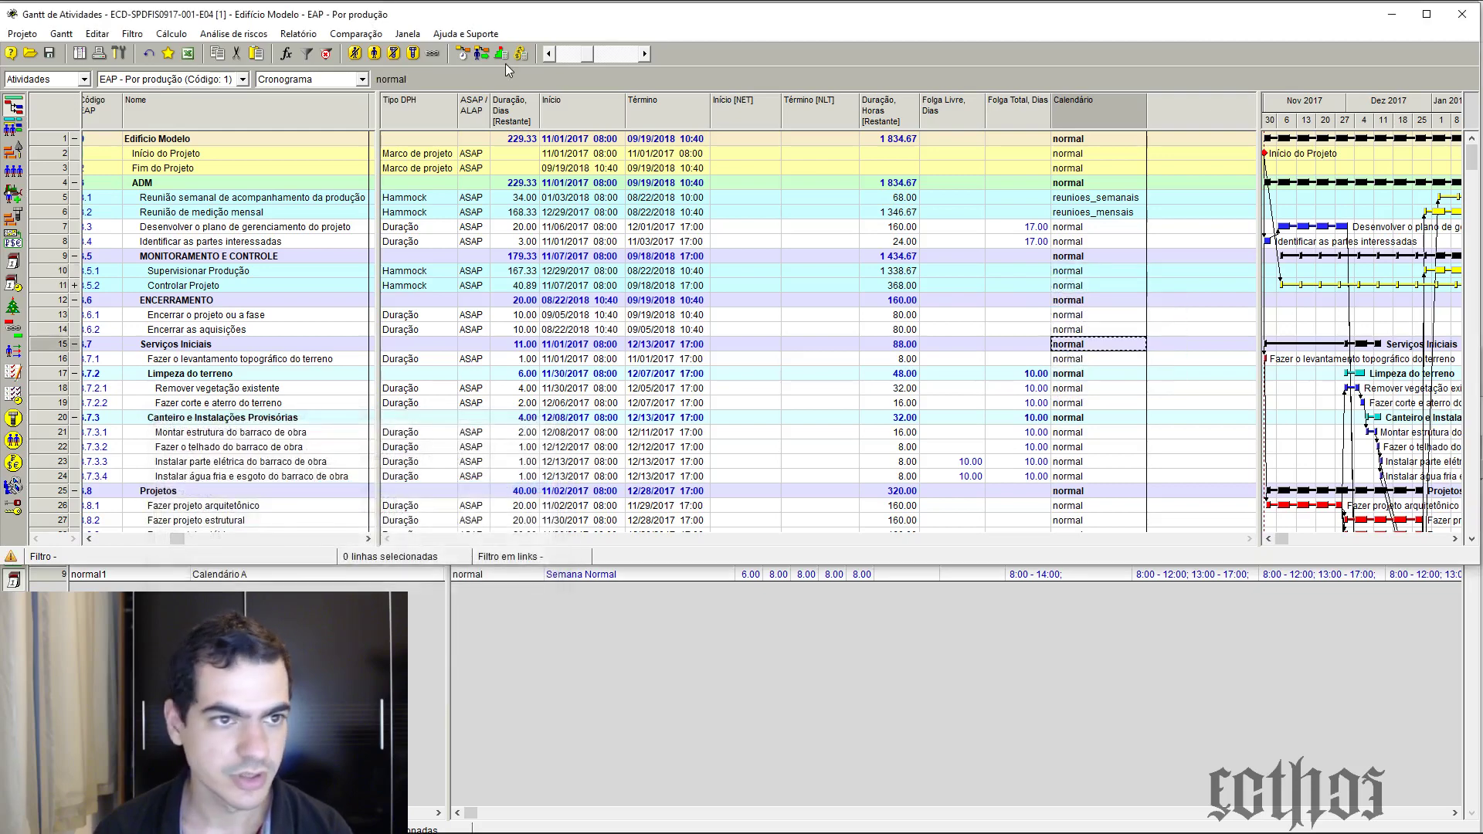
{"action": "right_click", "coordinate": [1077, 114]}
{"action": "left_click", "coordinate": [1141, 374]}
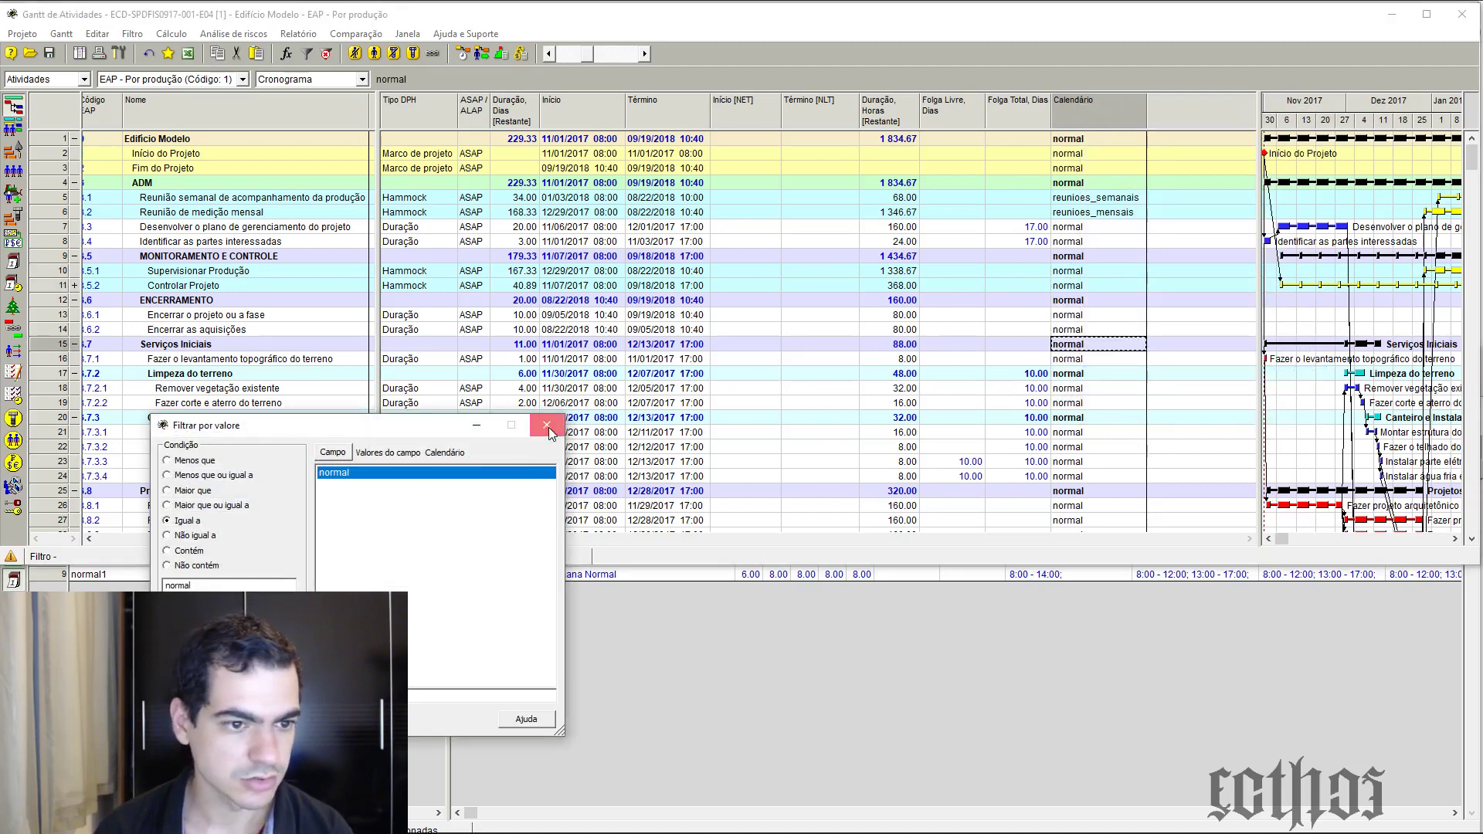
{"action": "left_click", "coordinate": [548, 427]}
Filter the Gantt by the Calendário column for activities whose calendar equals normal
{"action": "right_click", "coordinate": [1100, 115]}
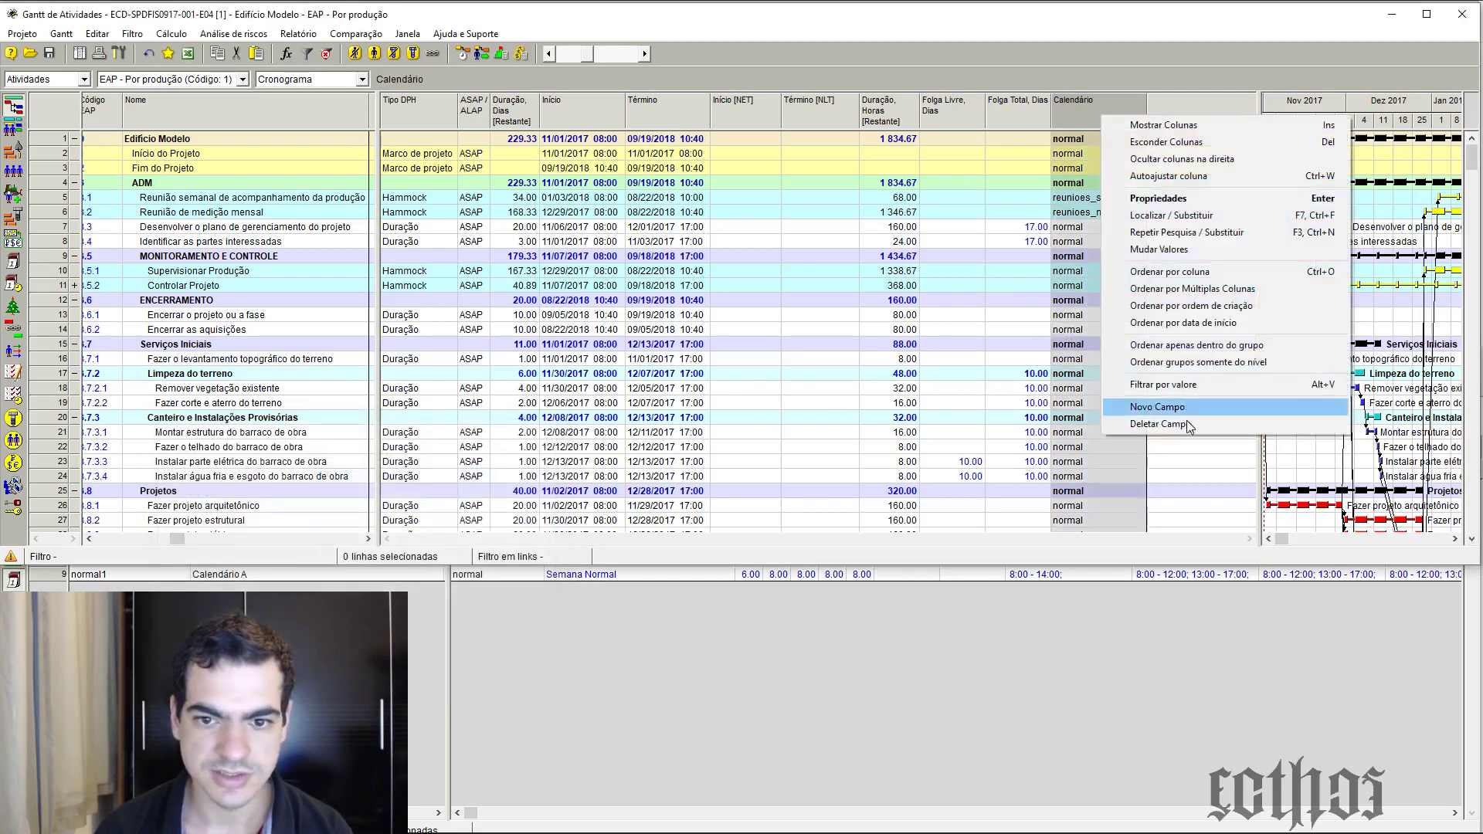
{"action": "left_click", "coordinate": [1163, 384]}
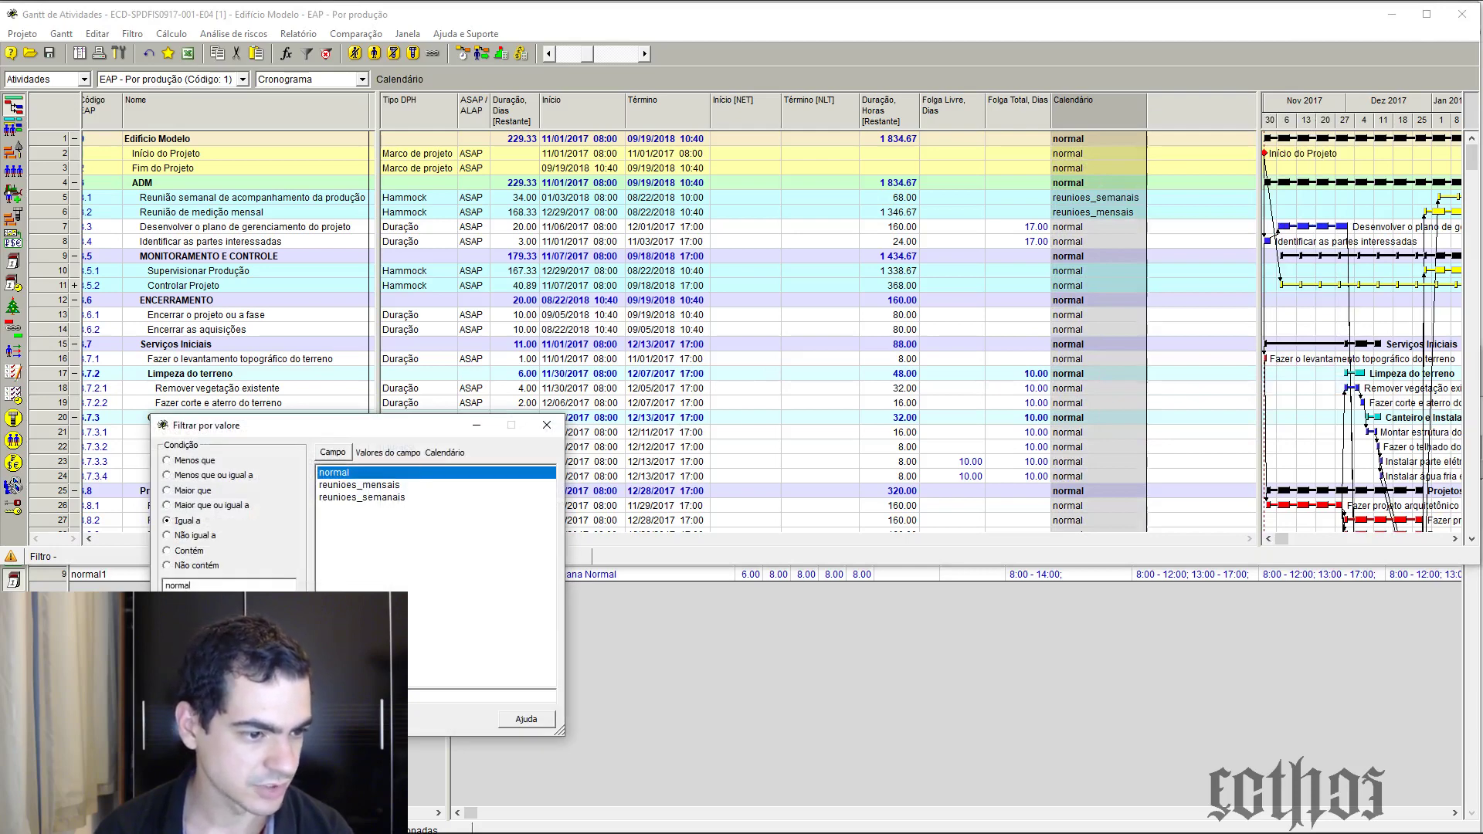
{"action": "key", "text": "Return"}
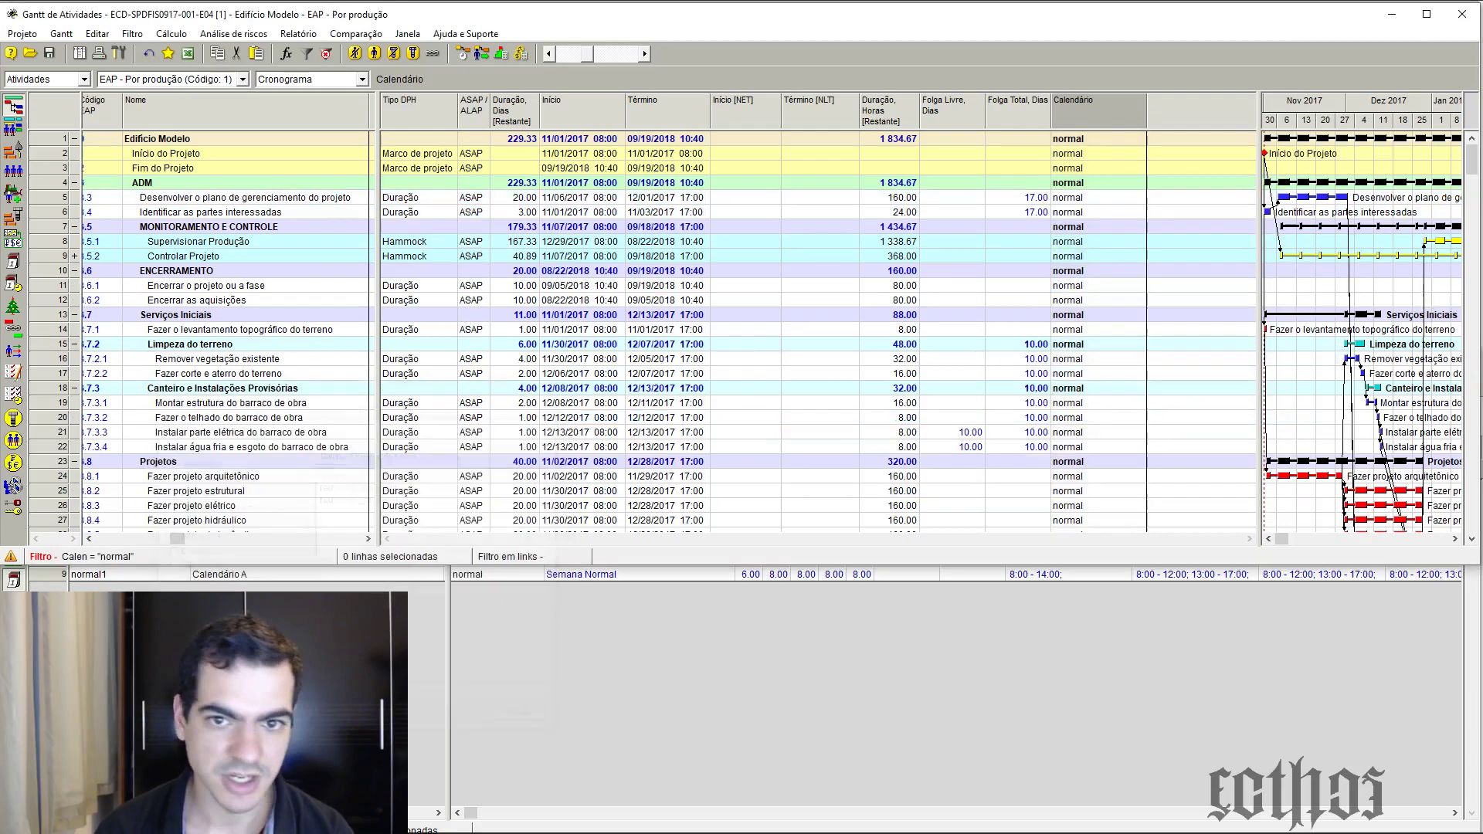
Set the Edifício Modelo row's calendar to nacional_ofic and propagate it down to all filtered rows
{"action": "double_click", "coordinate": [1082, 142]}
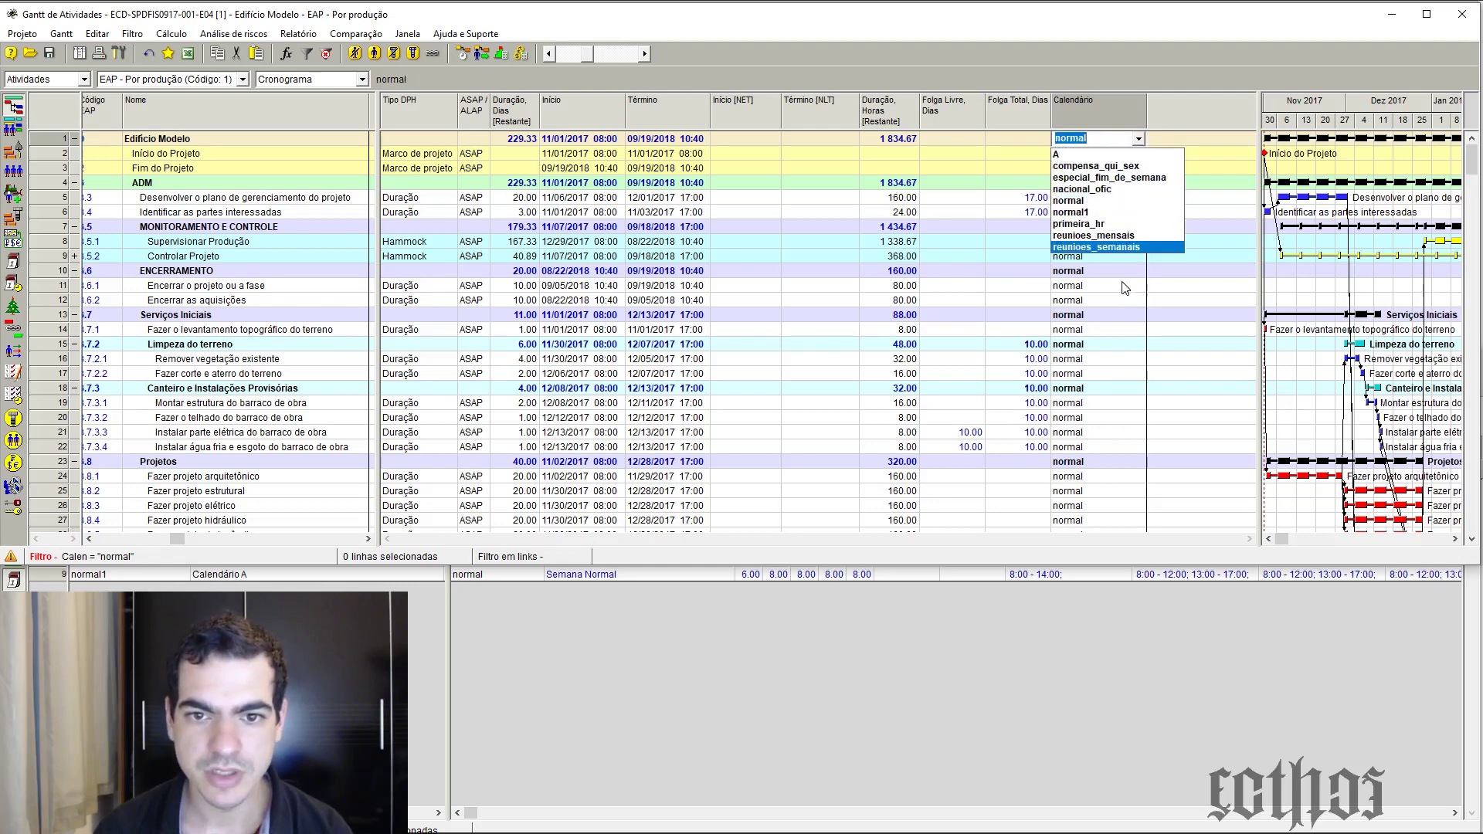
{"action": "left_click", "coordinate": [1115, 188]}
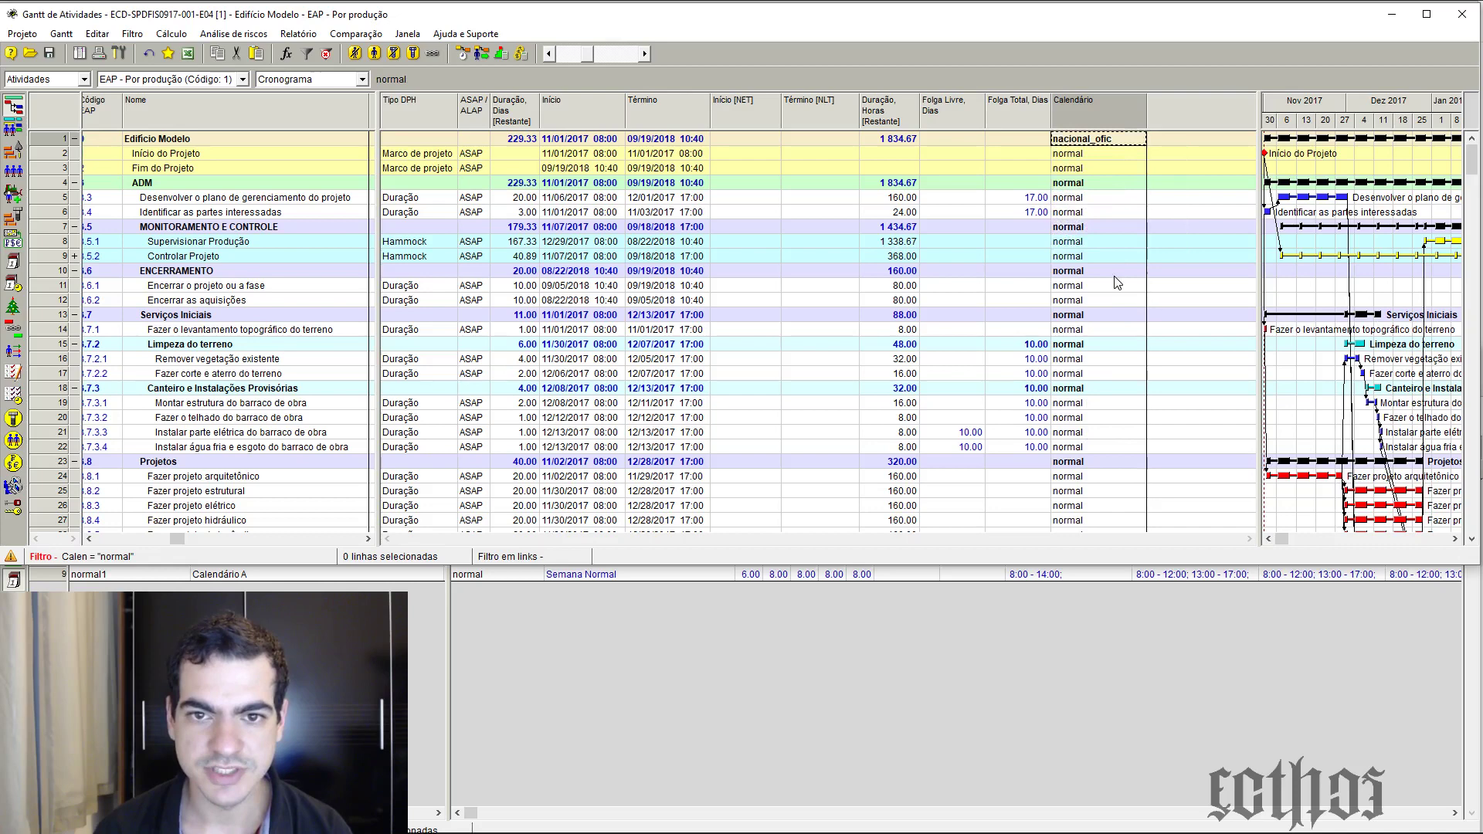
{"action": "right_click", "coordinate": [1126, 143]}
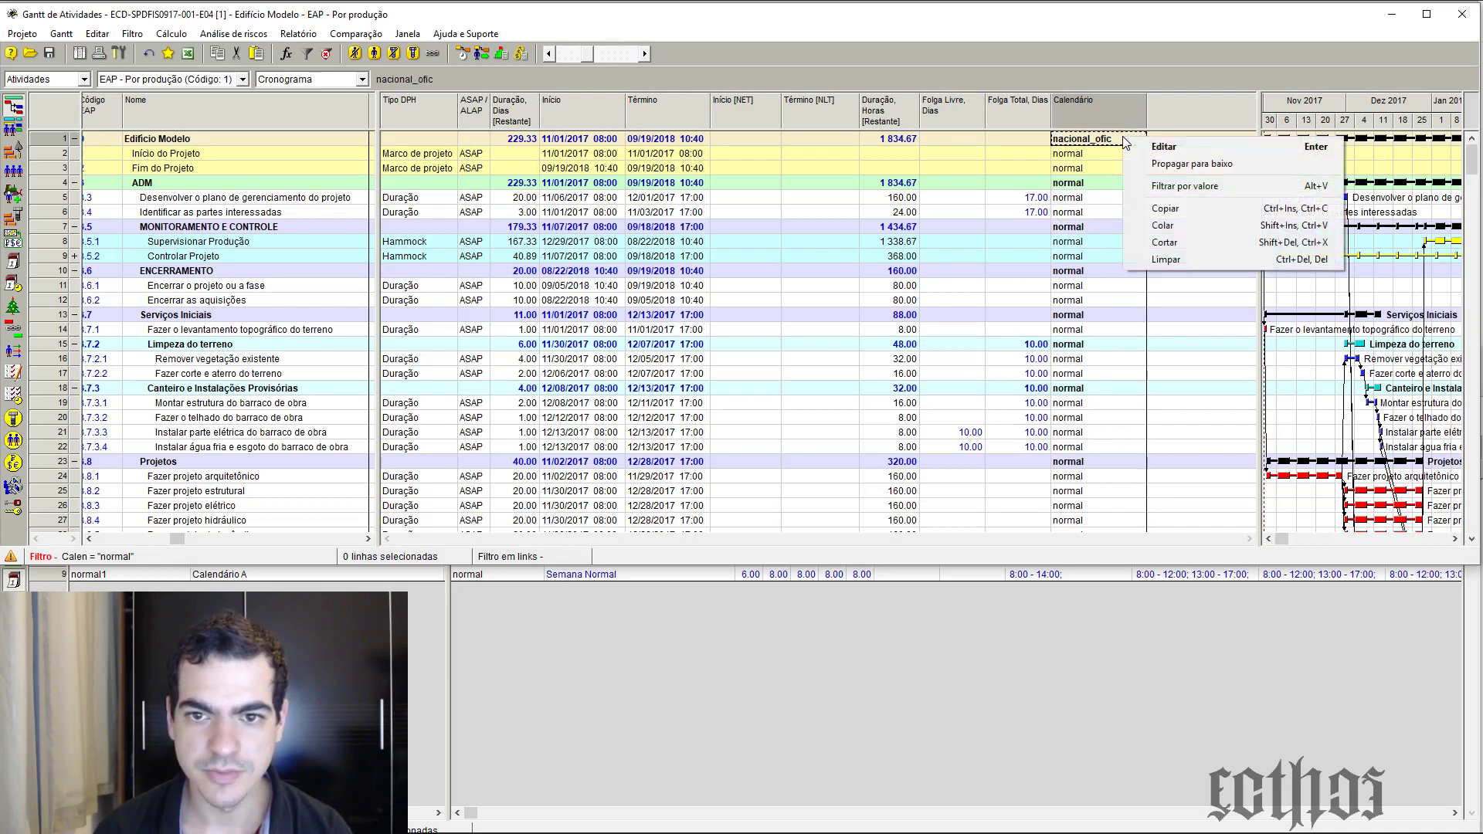
{"action": "left_click", "coordinate": [1220, 167]}
{"action": "left_click", "coordinate": [1085, 198]}
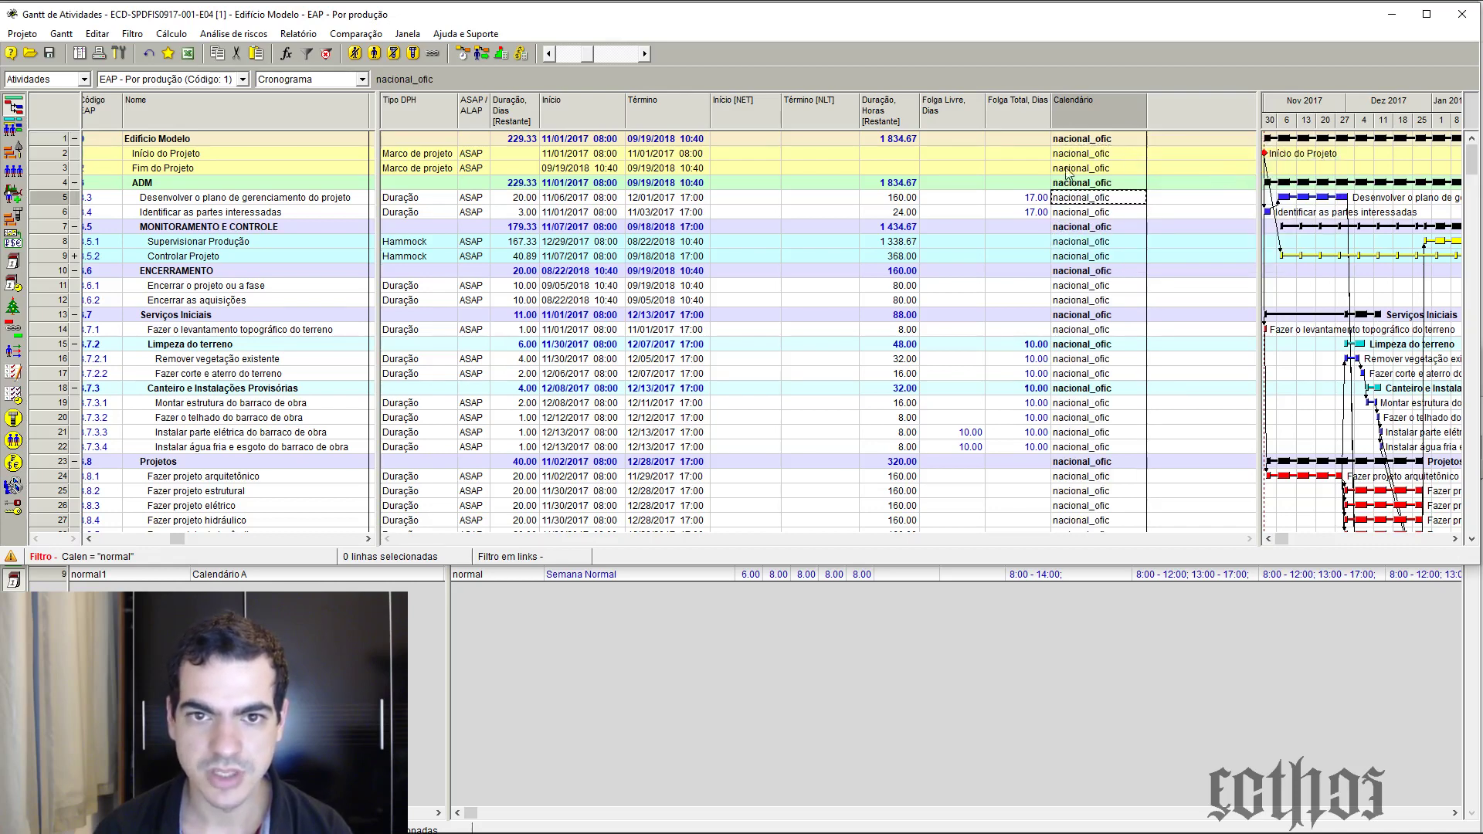
Cancel the activity filter and look over the calendars assigned to the full activity list
{"action": "left_click", "coordinate": [133, 34]}
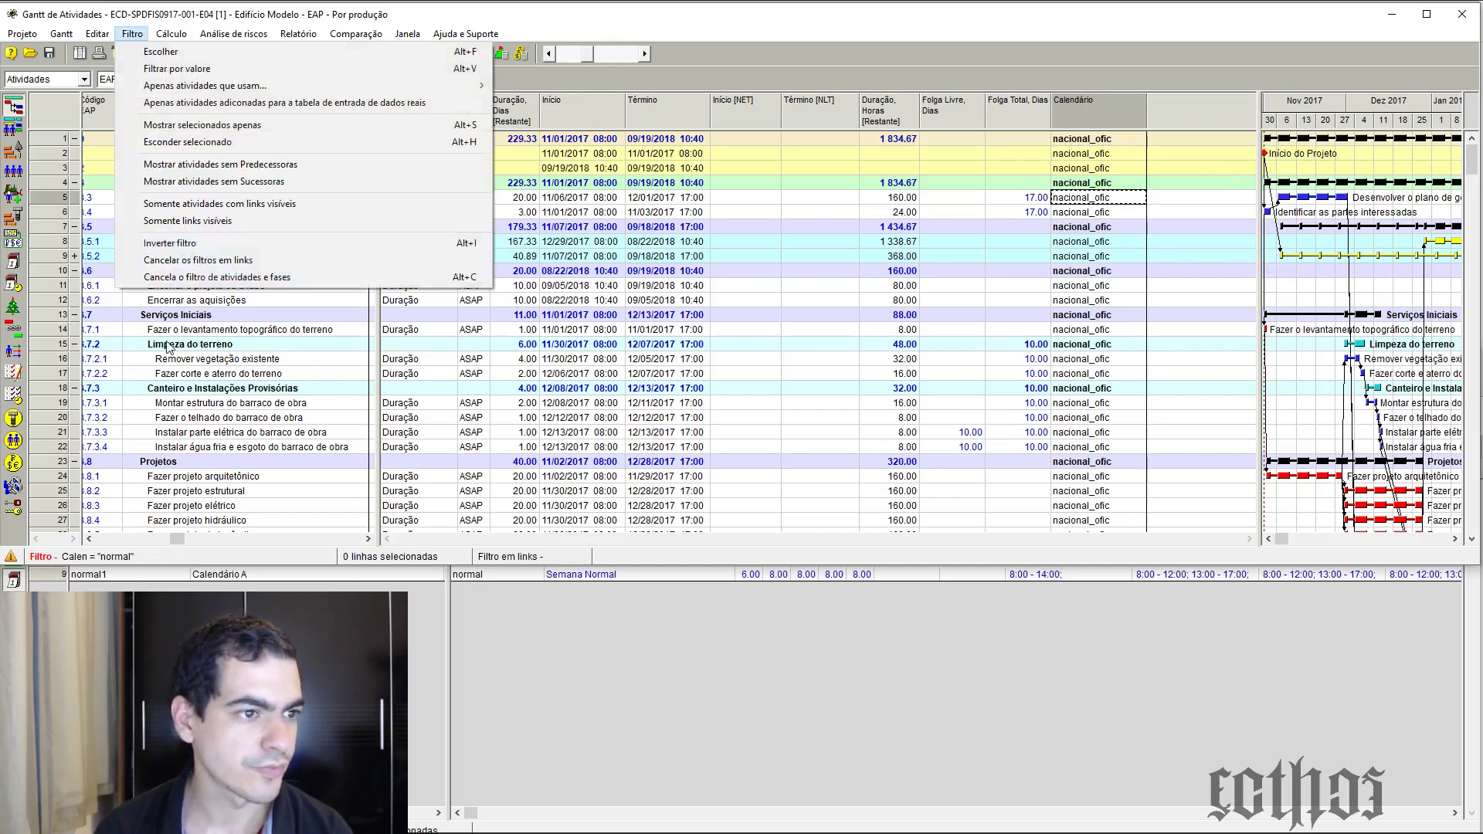
{"action": "left_click", "coordinate": [262, 281]}
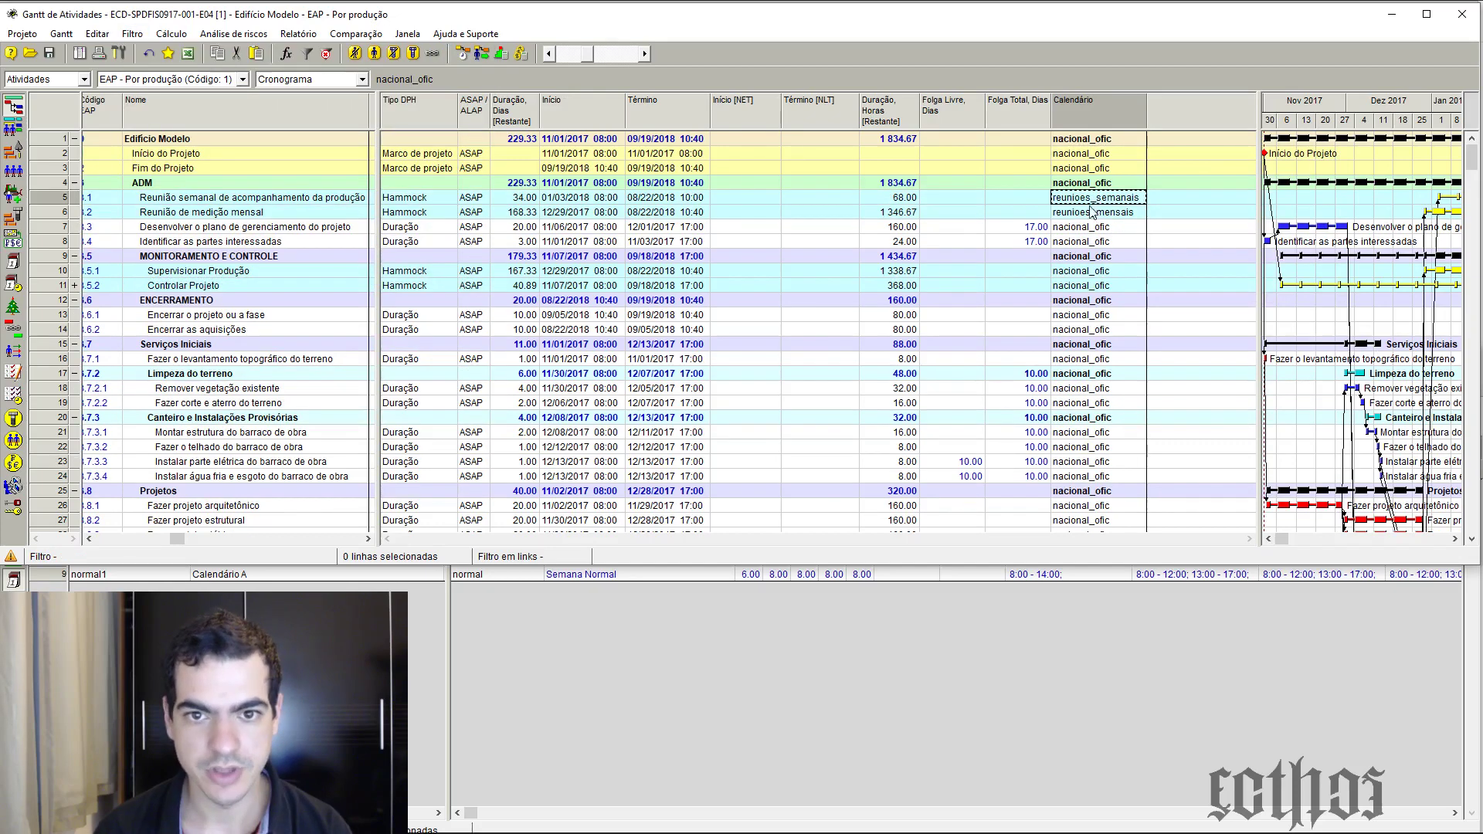
{"action": "scroll", "coordinate": [1081, 254], "scroll_direction": "down", "scroll_amount": 5}
{"action": "scroll", "coordinate": [1081, 255], "scroll_direction": "up", "scroll_amount": 5}
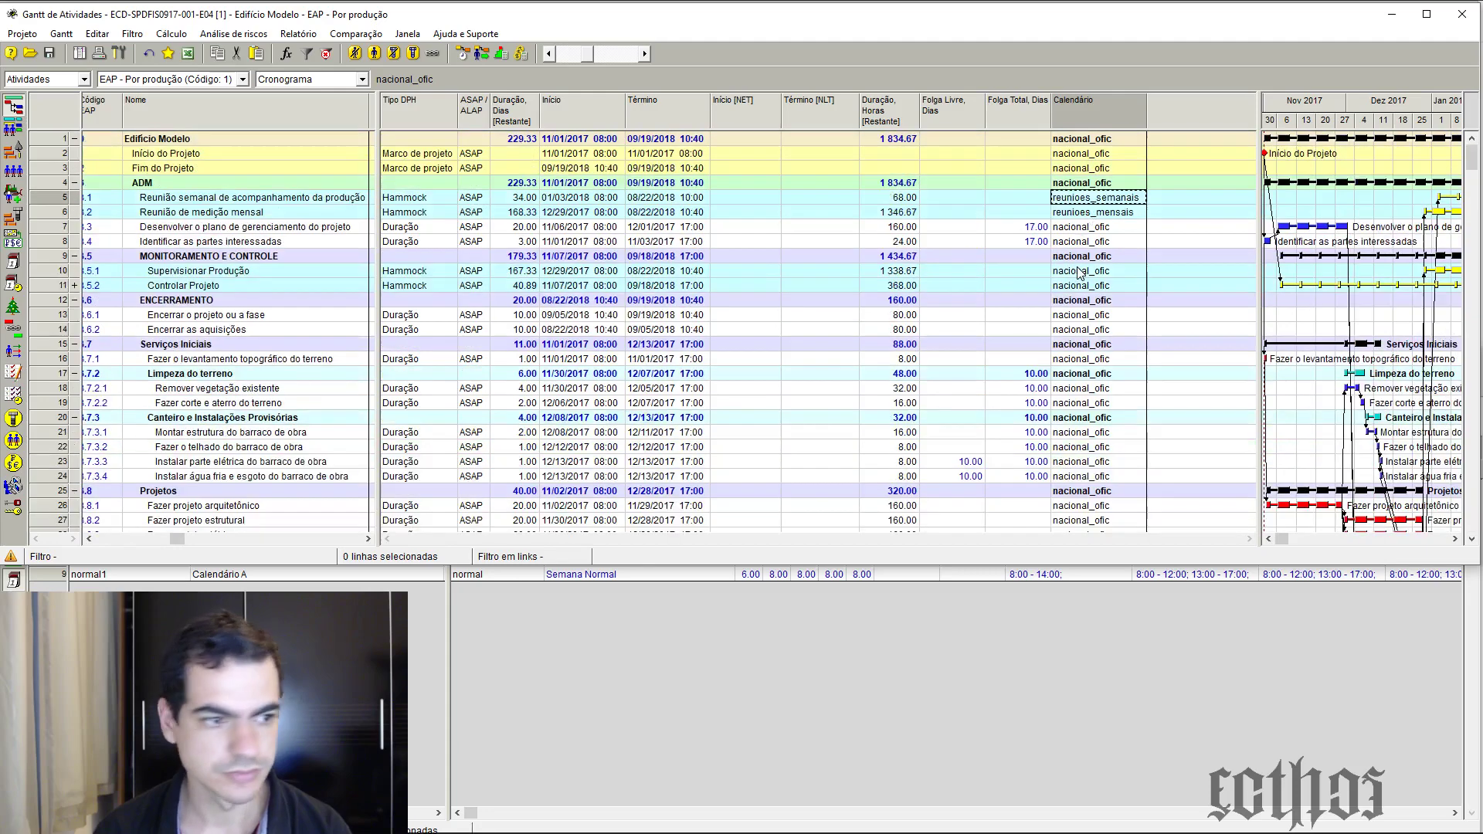
Expand PÓS-PRODUÇÃO and the whole Gantt structure down to the Atividades level
{"action": "scroll", "coordinate": [1081, 255], "scroll_direction": "down", "scroll_amount": 5}
{"action": "left_click", "coordinate": [75, 446]}
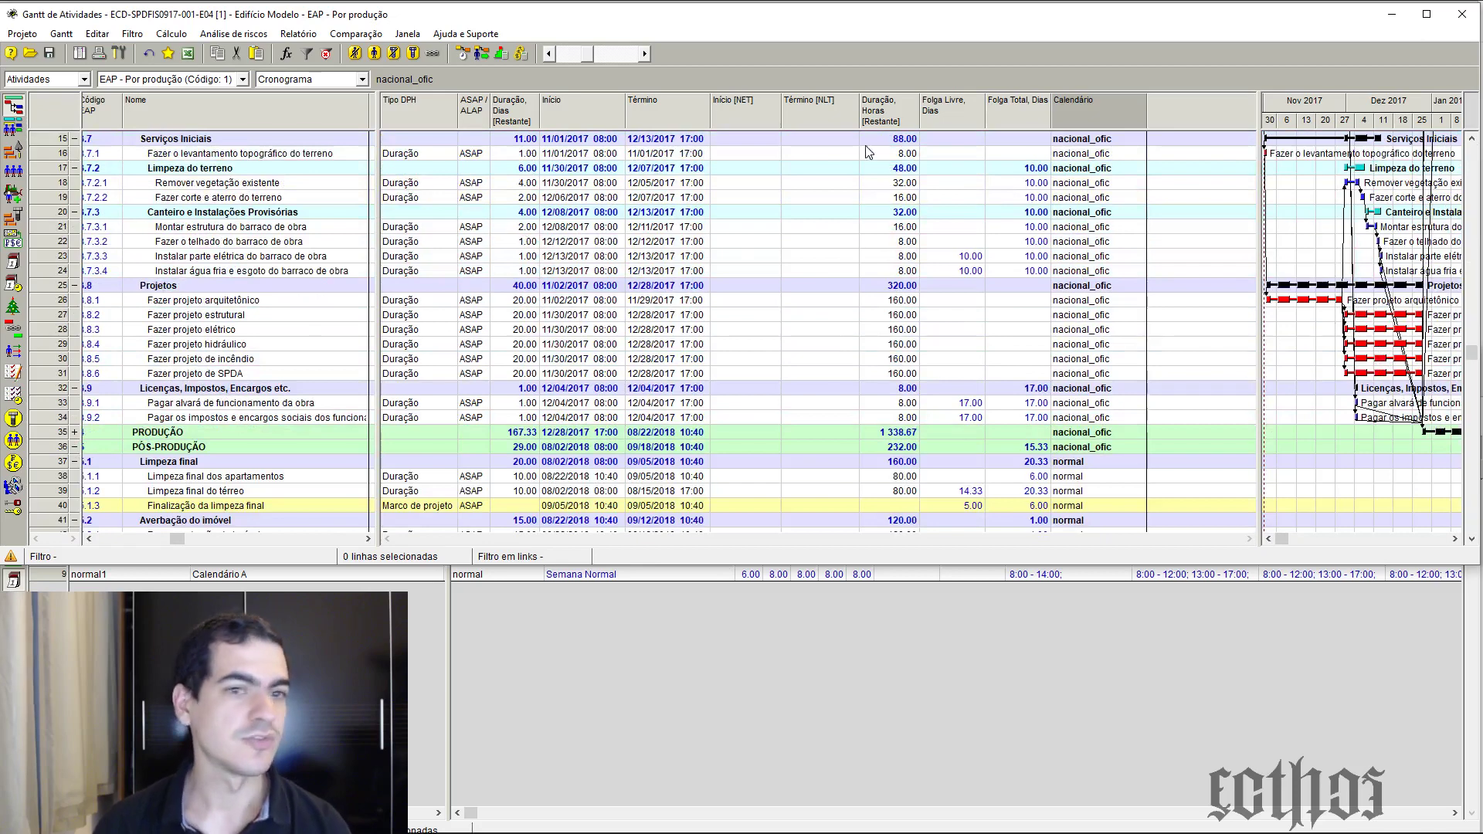
{"action": "left_click", "coordinate": [47, 79]}
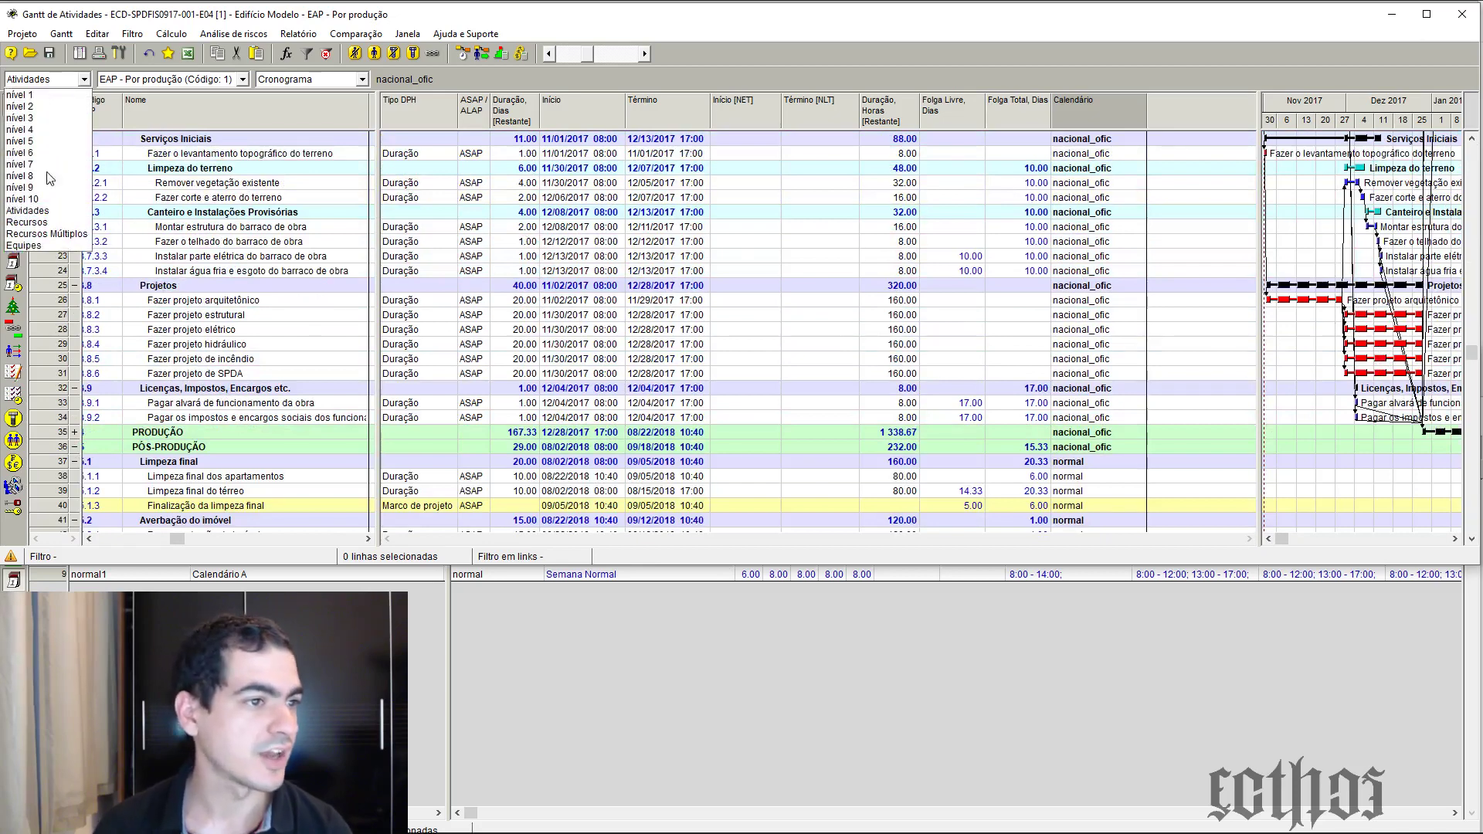
{"action": "left_click", "coordinate": [62, 210]}
Check the calendar values used across the expanded activities in the value filter, select normal, and close it without filtering
{"action": "right_click", "coordinate": [1095, 113]}
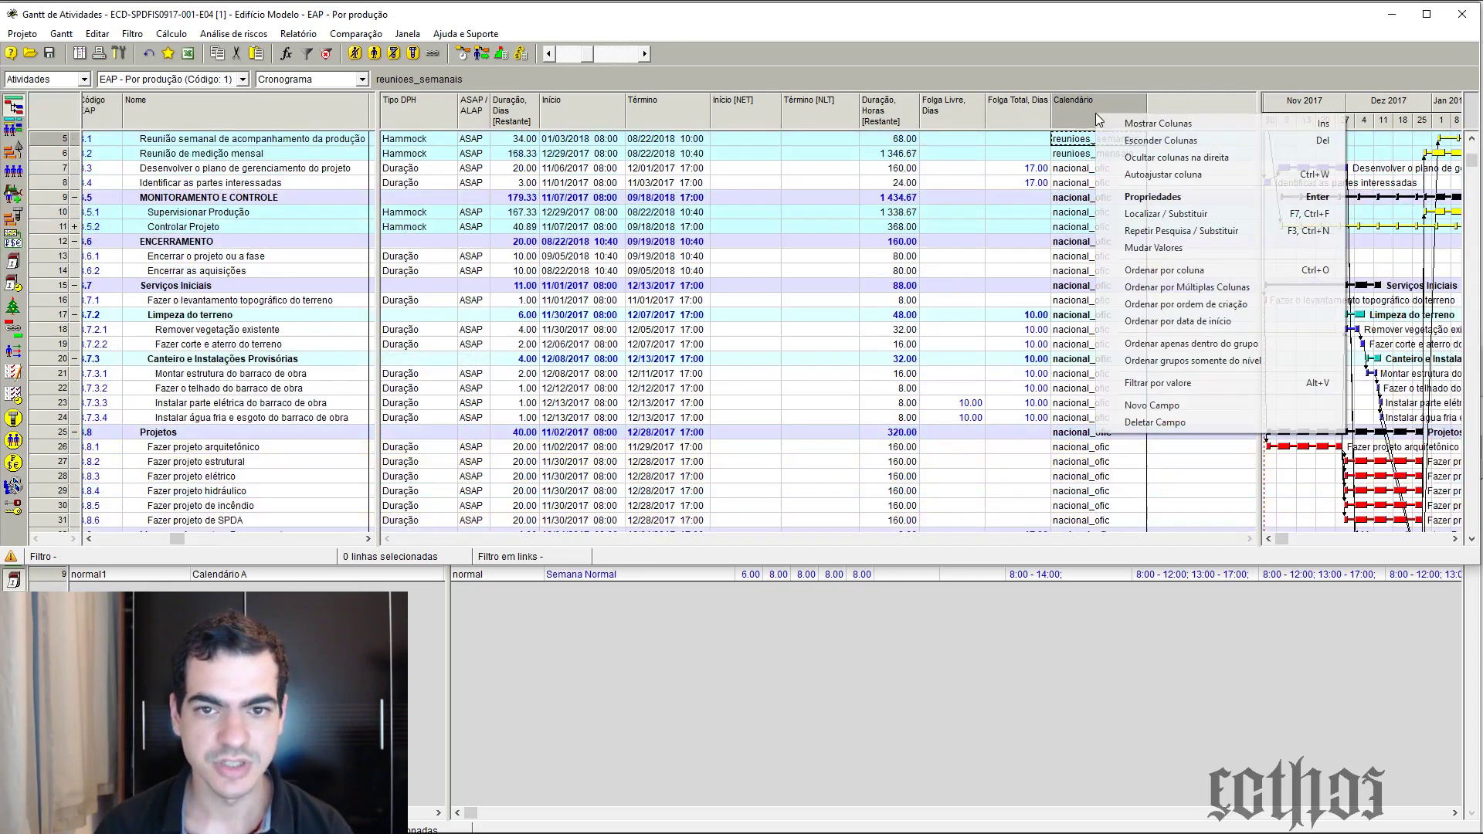
{"action": "left_click", "coordinate": [1151, 382]}
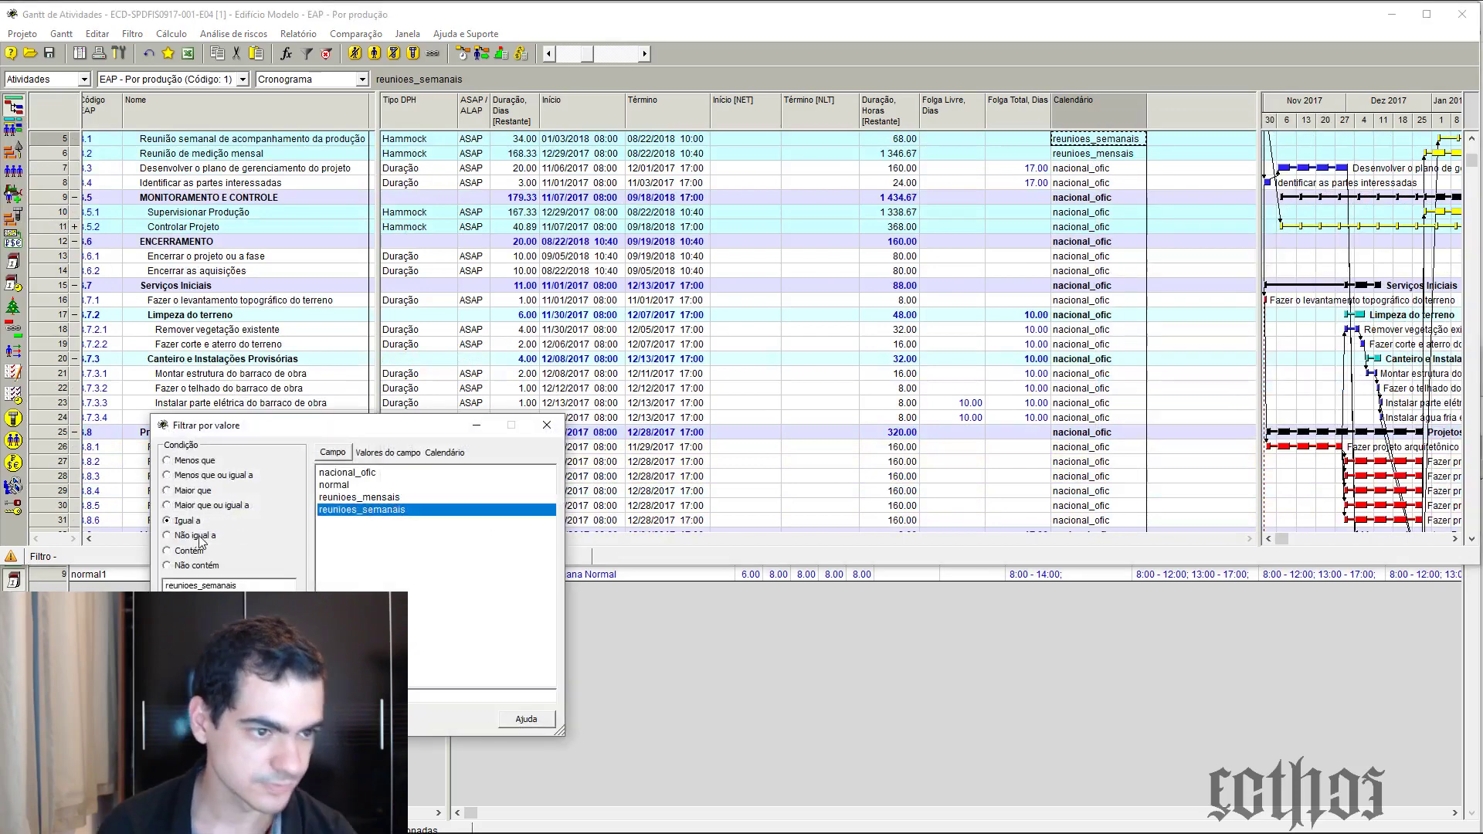
{"action": "left_click", "coordinate": [340, 474]}
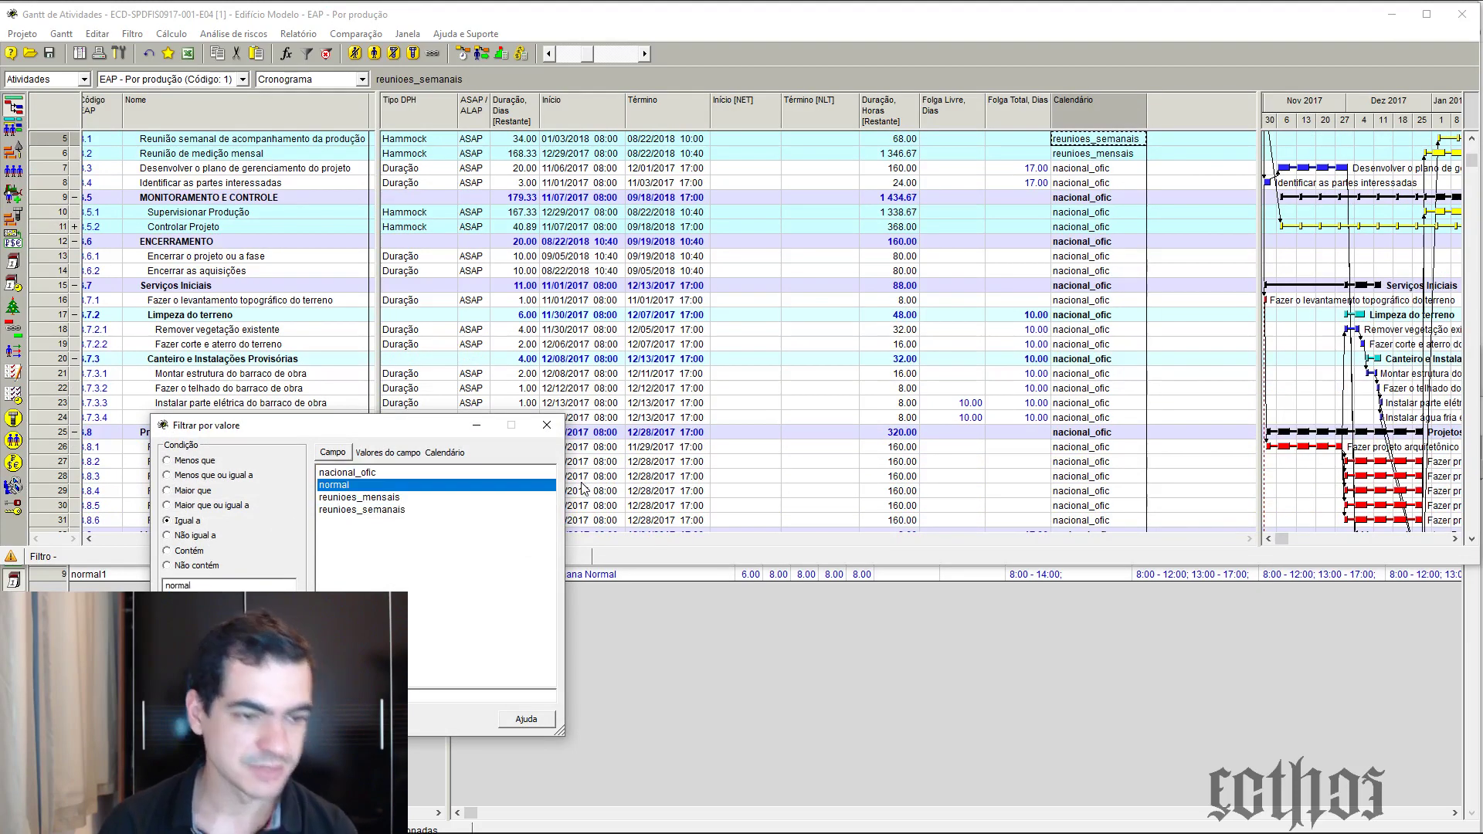
{"action": "left_click", "coordinate": [547, 425]}
Set the calendar of the top Edifício Modelo row back to normal
{"action": "scroll", "coordinate": [1110, 262], "scroll_direction": "up", "scroll_amount": 2}
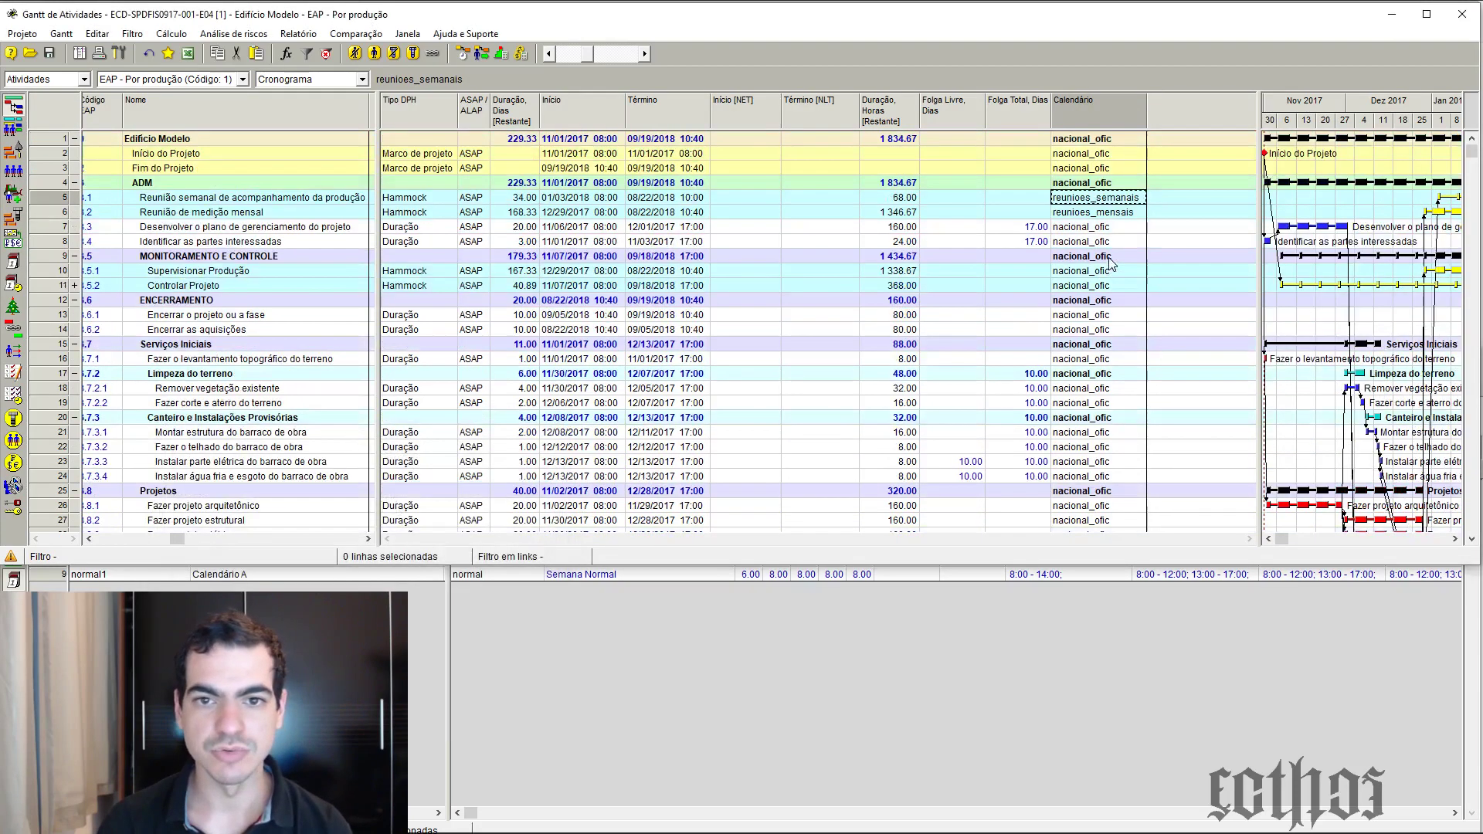
{"action": "left_click", "coordinate": [1106, 145]}
{"action": "left_click", "coordinate": [1097, 202]}
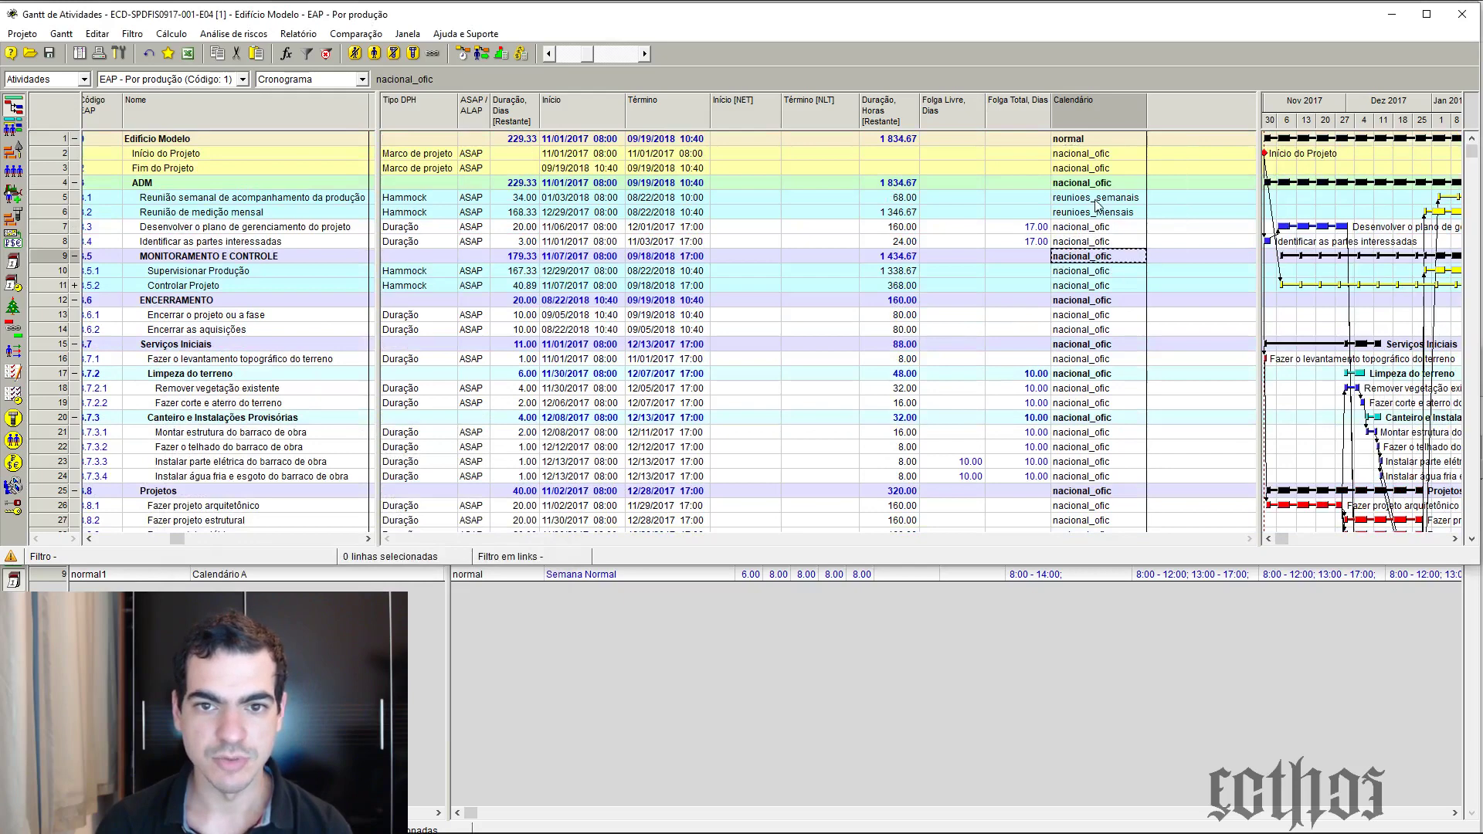
{"action": "right_click", "coordinate": [1088, 115]}
{"action": "left_click", "coordinate": [1127, 384]}
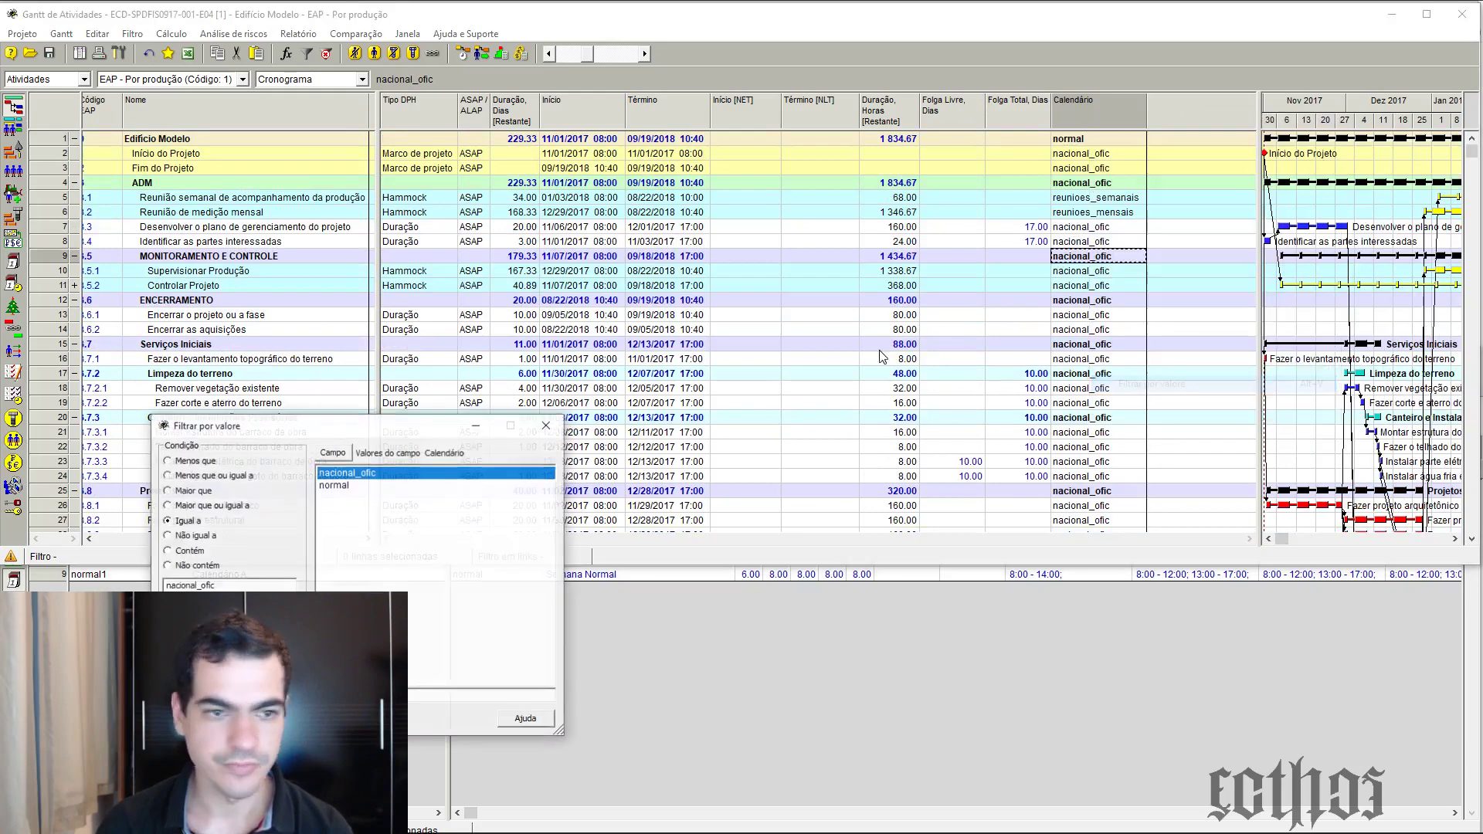
{"action": "left_click", "coordinate": [546, 426]}
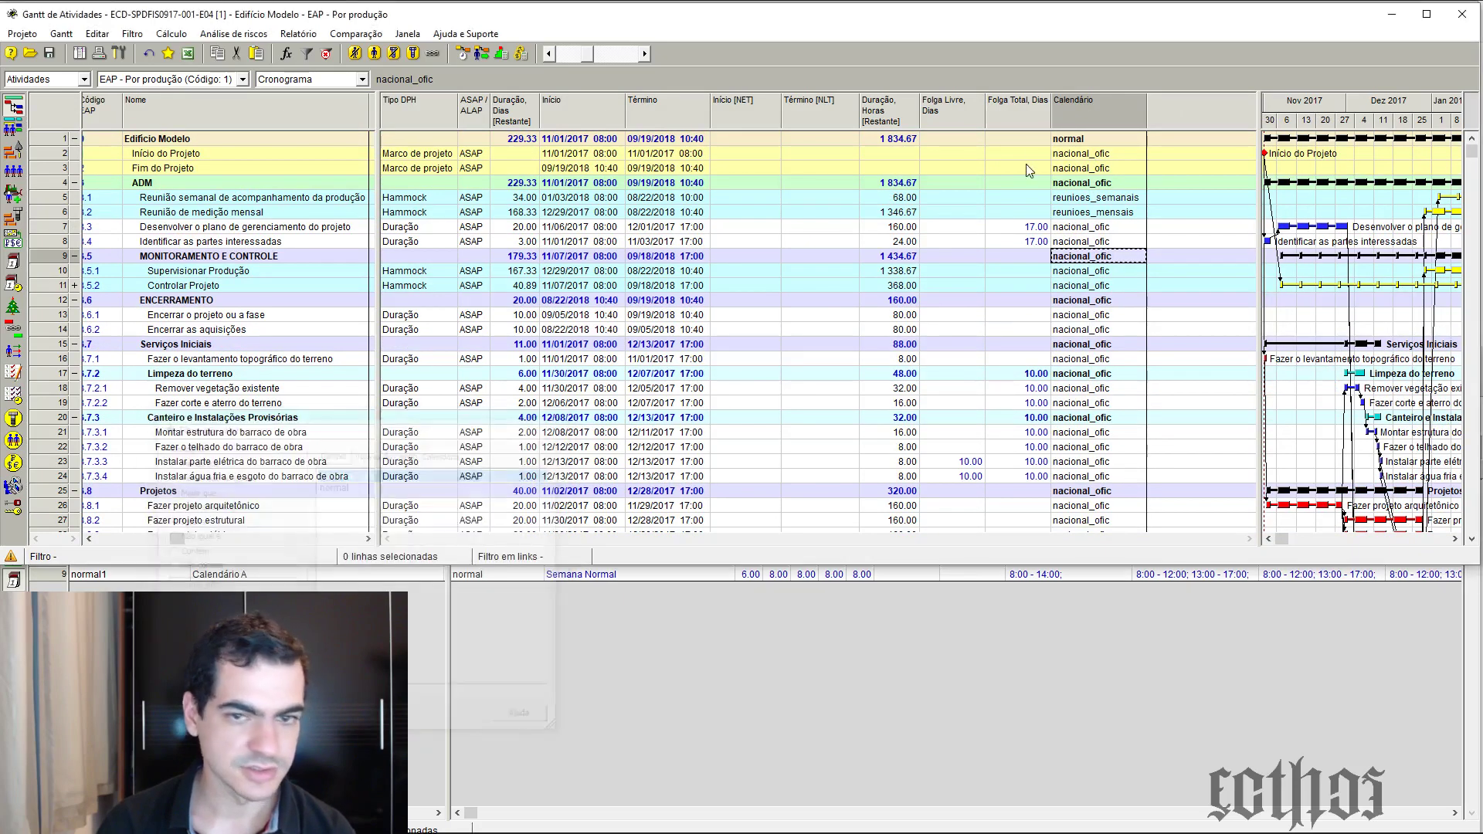
Filter the fully expanded activity list by calendar equal to normal
{"action": "right_click", "coordinate": [1089, 112]}
{"action": "left_click", "coordinate": [1128, 384]}
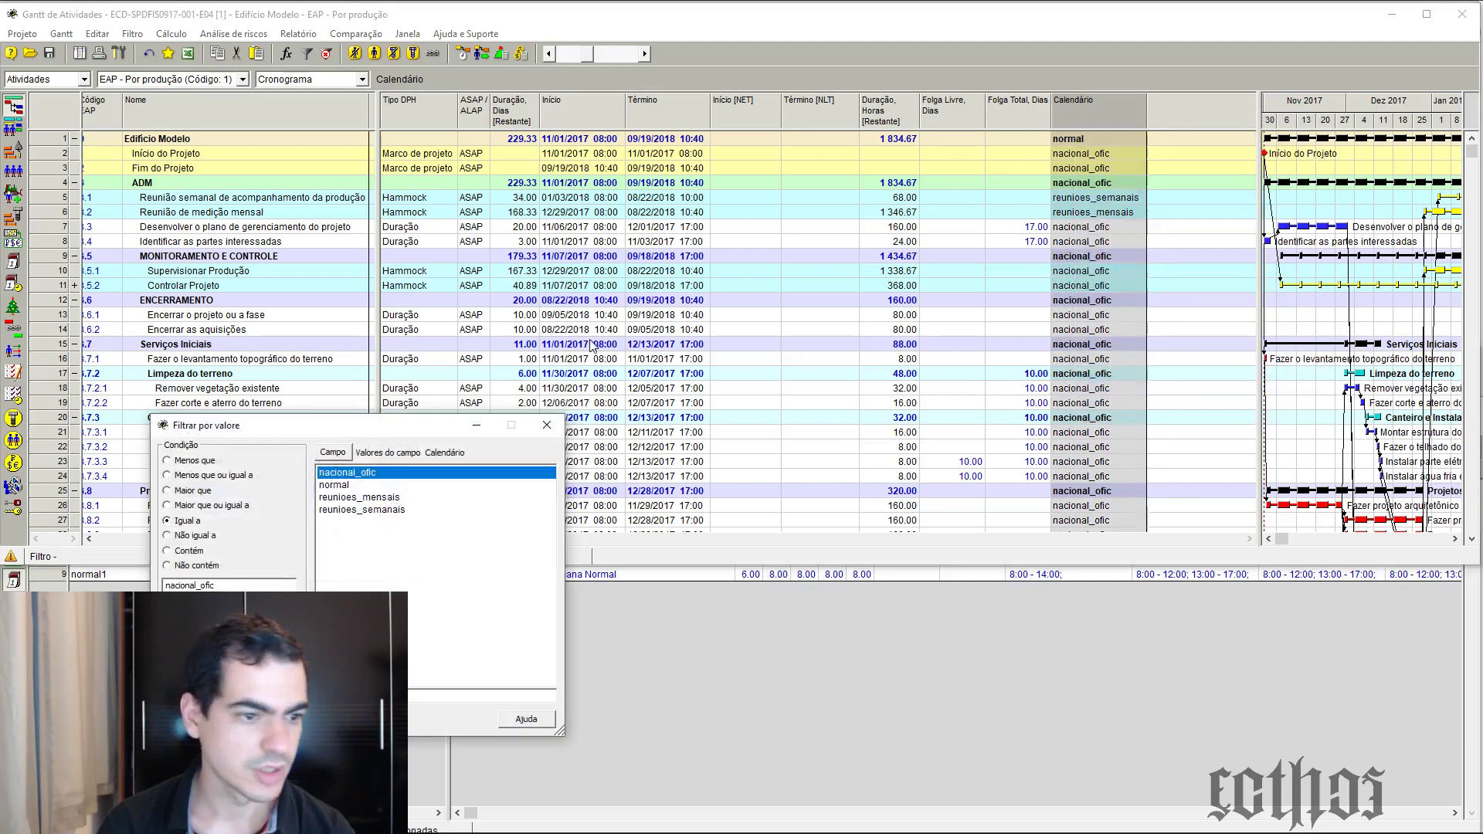
{"action": "left_click", "coordinate": [345, 485]}
{"action": "key", "text": "Return"}
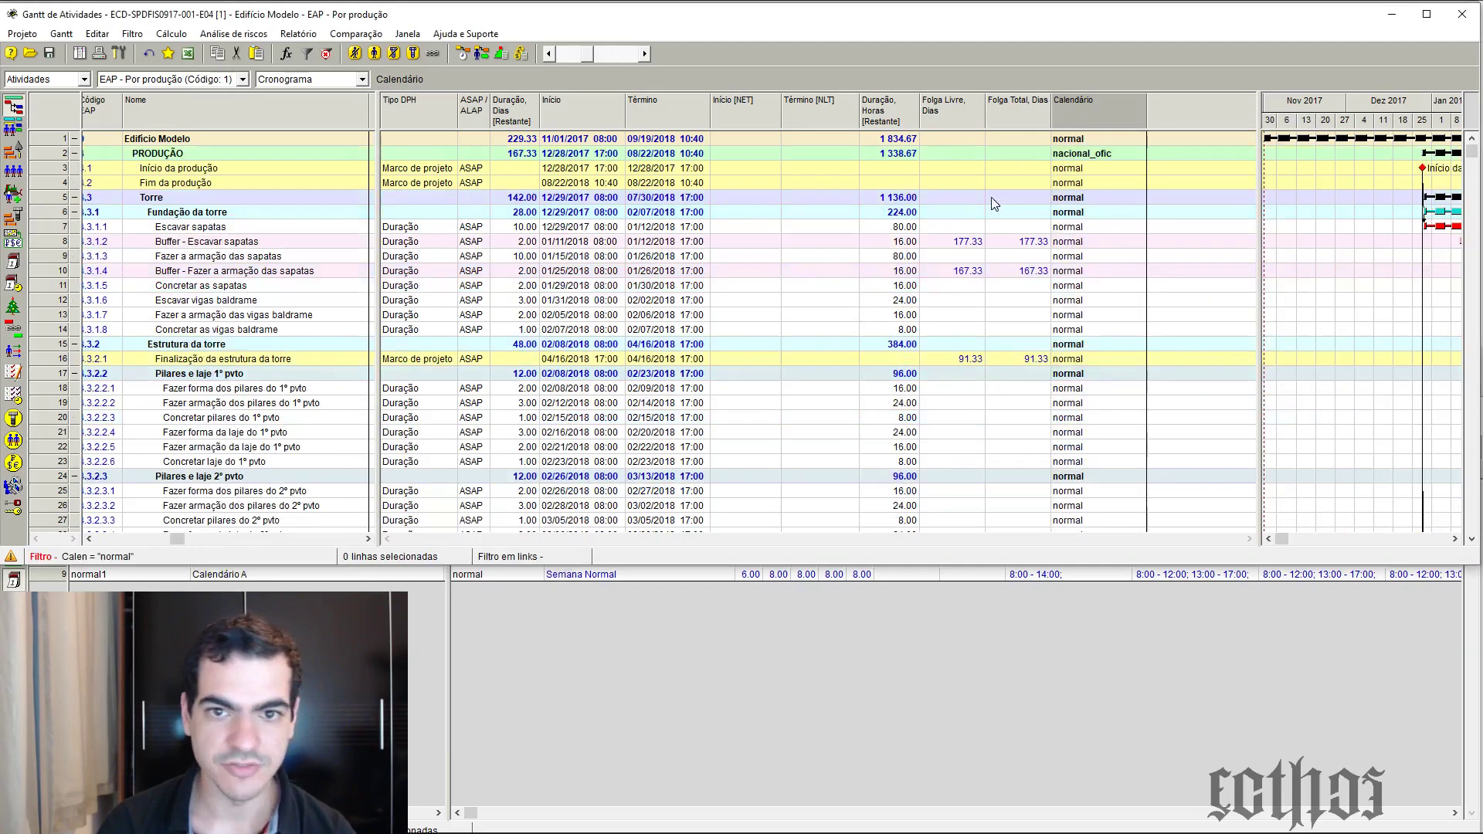
Set the calendar of the top Edifício Modelo row to nacional_ofic and propagate it down to all filtered activities
{"action": "left_click", "coordinate": [1096, 136]}
{"action": "left_click", "coordinate": [1096, 136]}
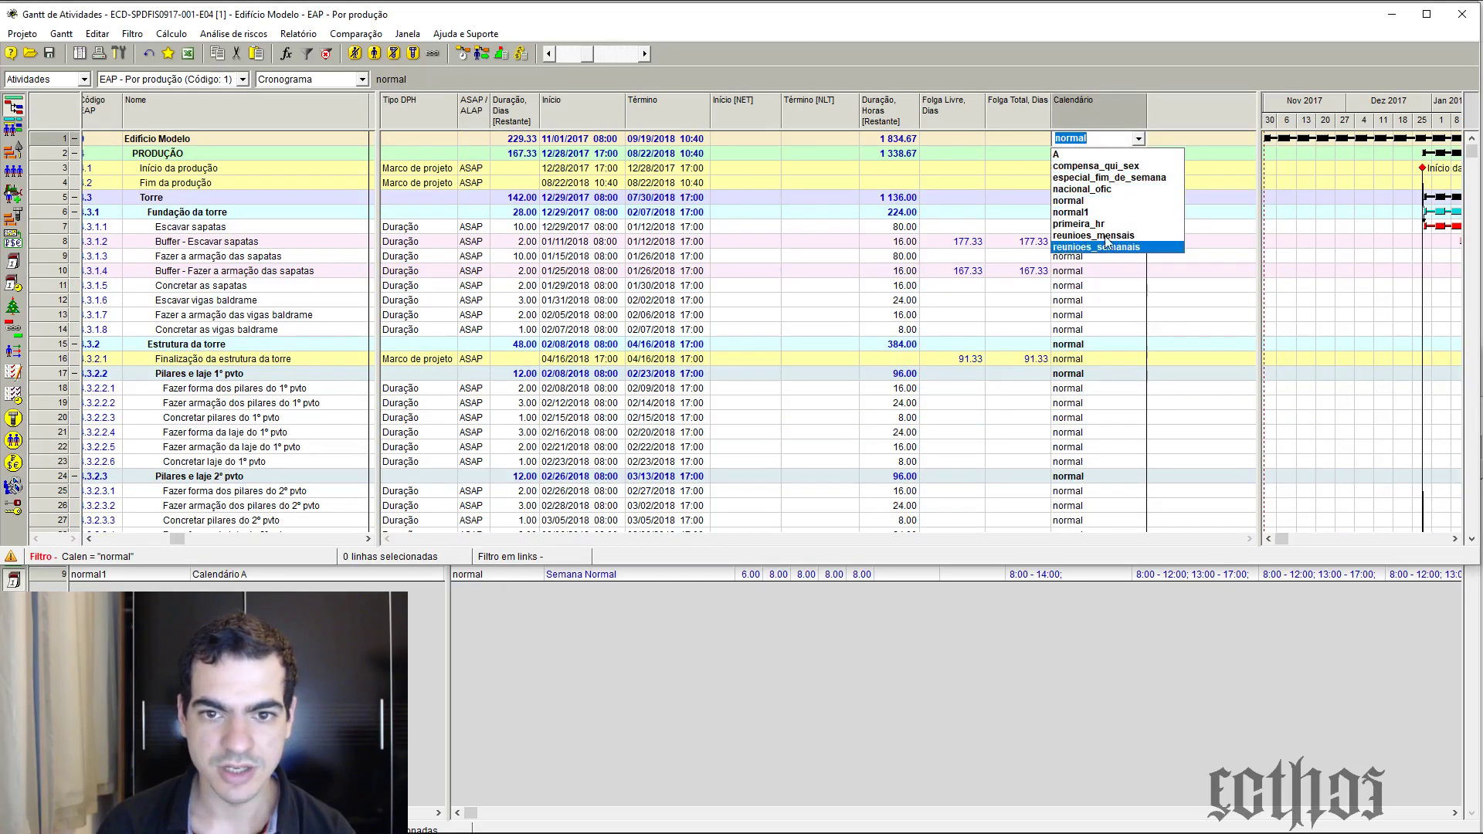
{"action": "left_click", "coordinate": [1136, 189]}
{"action": "right_click", "coordinate": [1131, 152]}
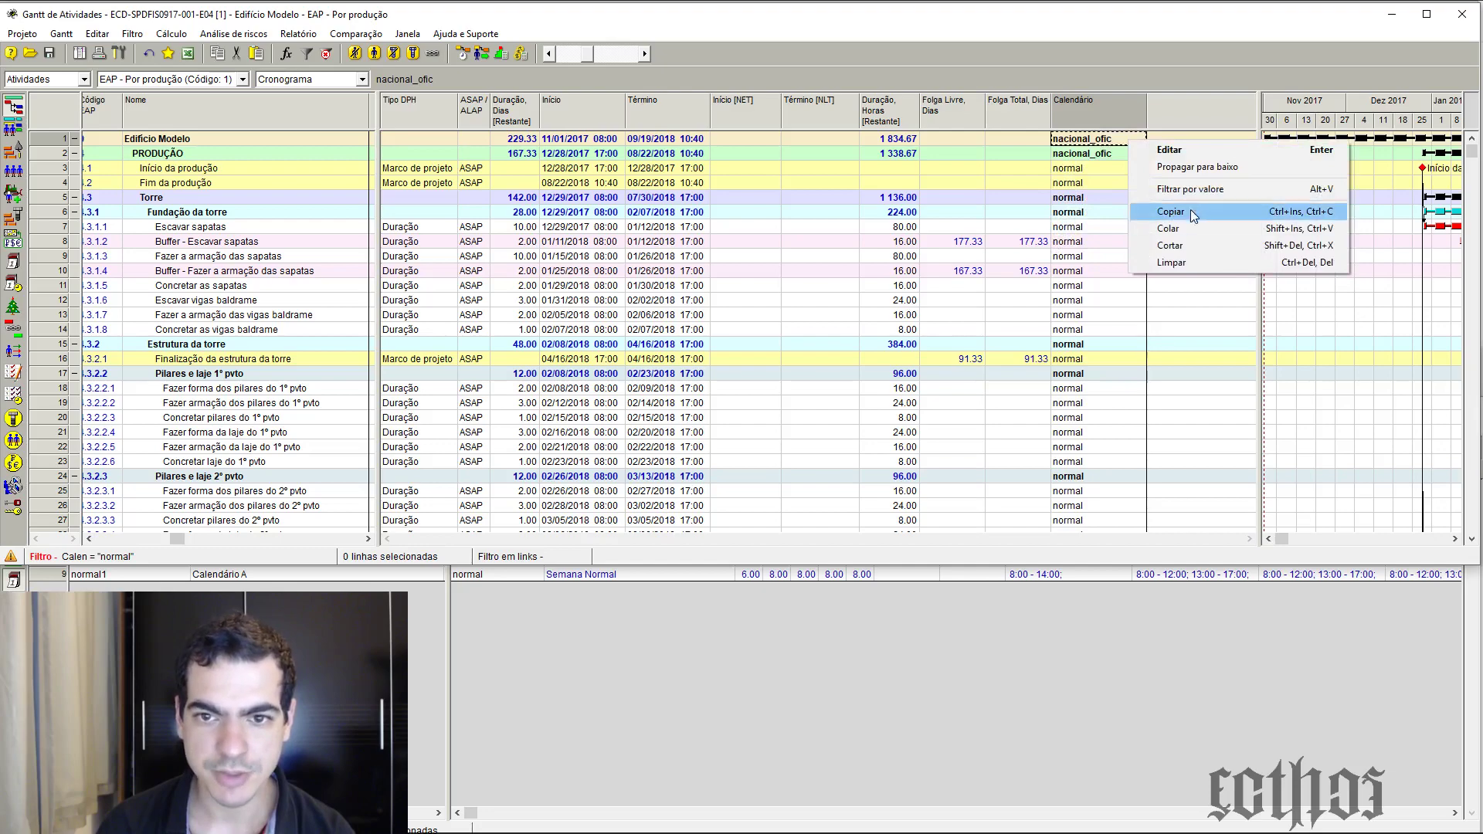
{"action": "left_click", "coordinate": [1181, 164]}
{"action": "scroll", "coordinate": [1098, 269], "scroll_direction": "down", "scroll_amount": 20}
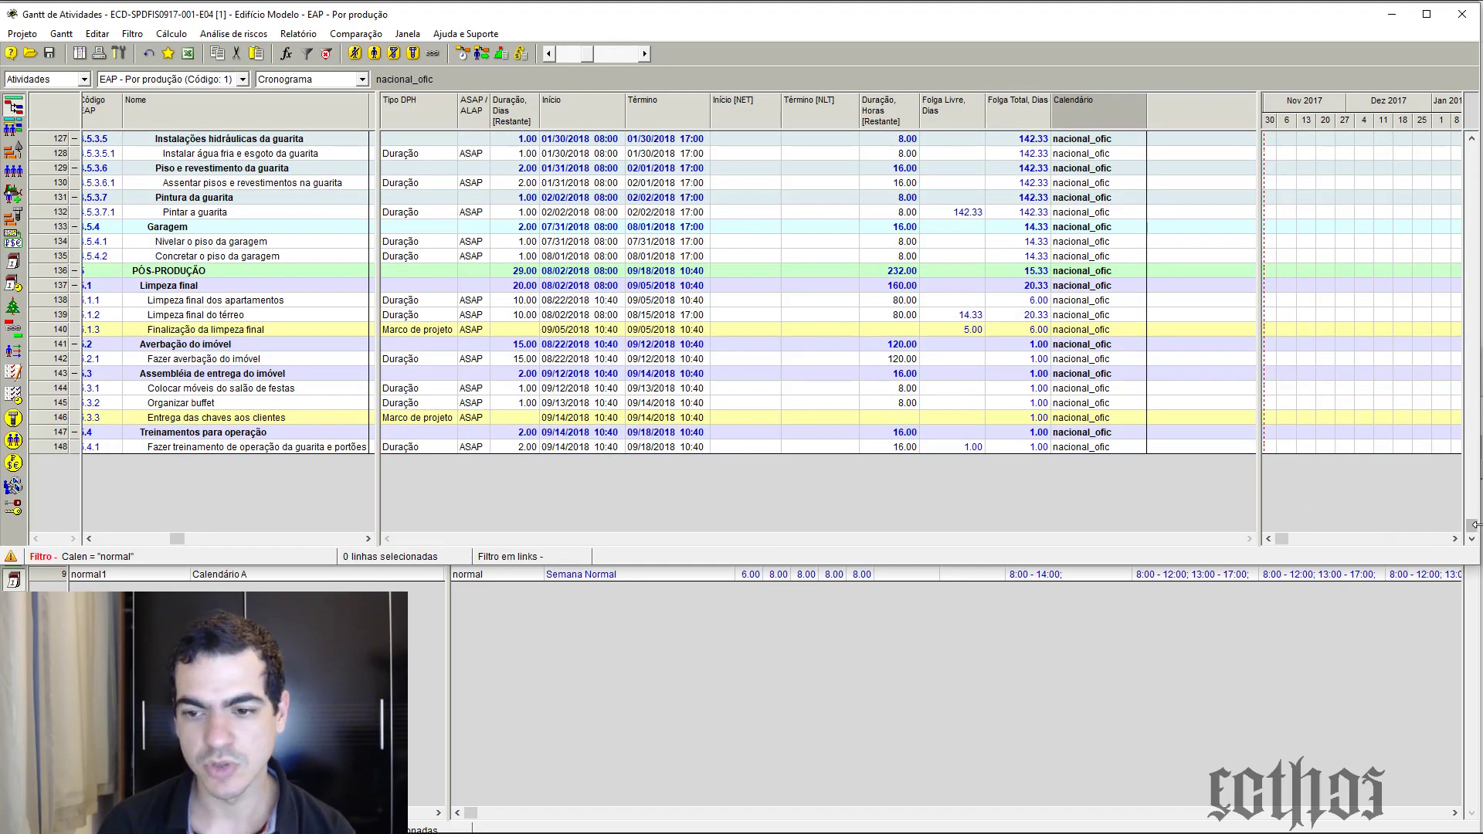
{"action": "mouse_move", "coordinate": [1472, 526]}
{"action": "left_mouse_down"}
{"action": "mouse_move", "coordinate": [1480, 147]}
{"action": "mouse_move", "coordinate": [1482, 527]}
{"action": "left_mouse_up"}
{"action": "scroll", "coordinate": [1481, 146], "scroll_direction": "up", "scroll_amount": 20}
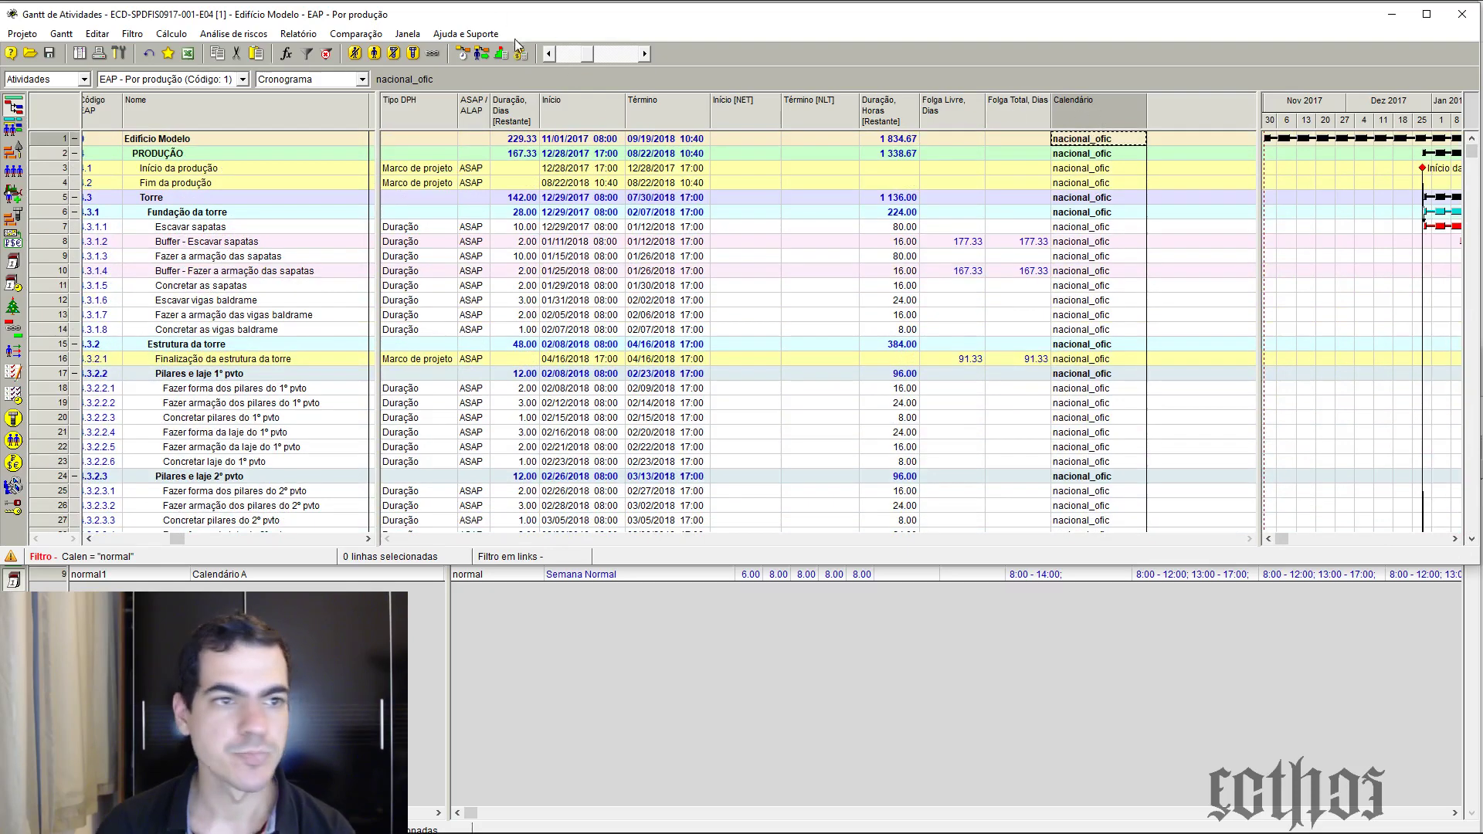
Cancel the activity and phase filter, then calculate the schedule without restrictions using the existing scheduling options
{"action": "left_click", "coordinate": [133, 34]}
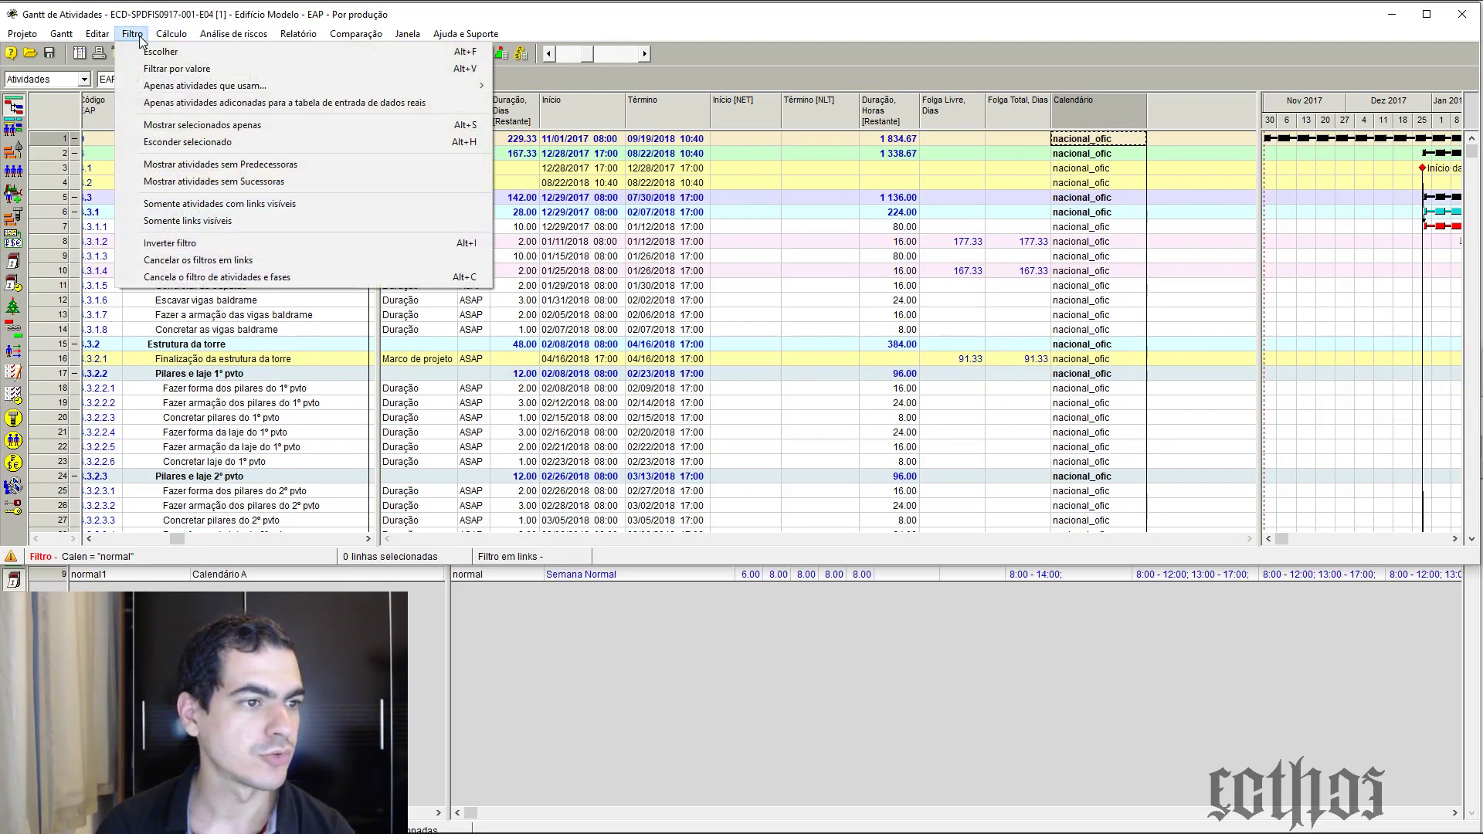
{"action": "left_click", "coordinate": [268, 277]}
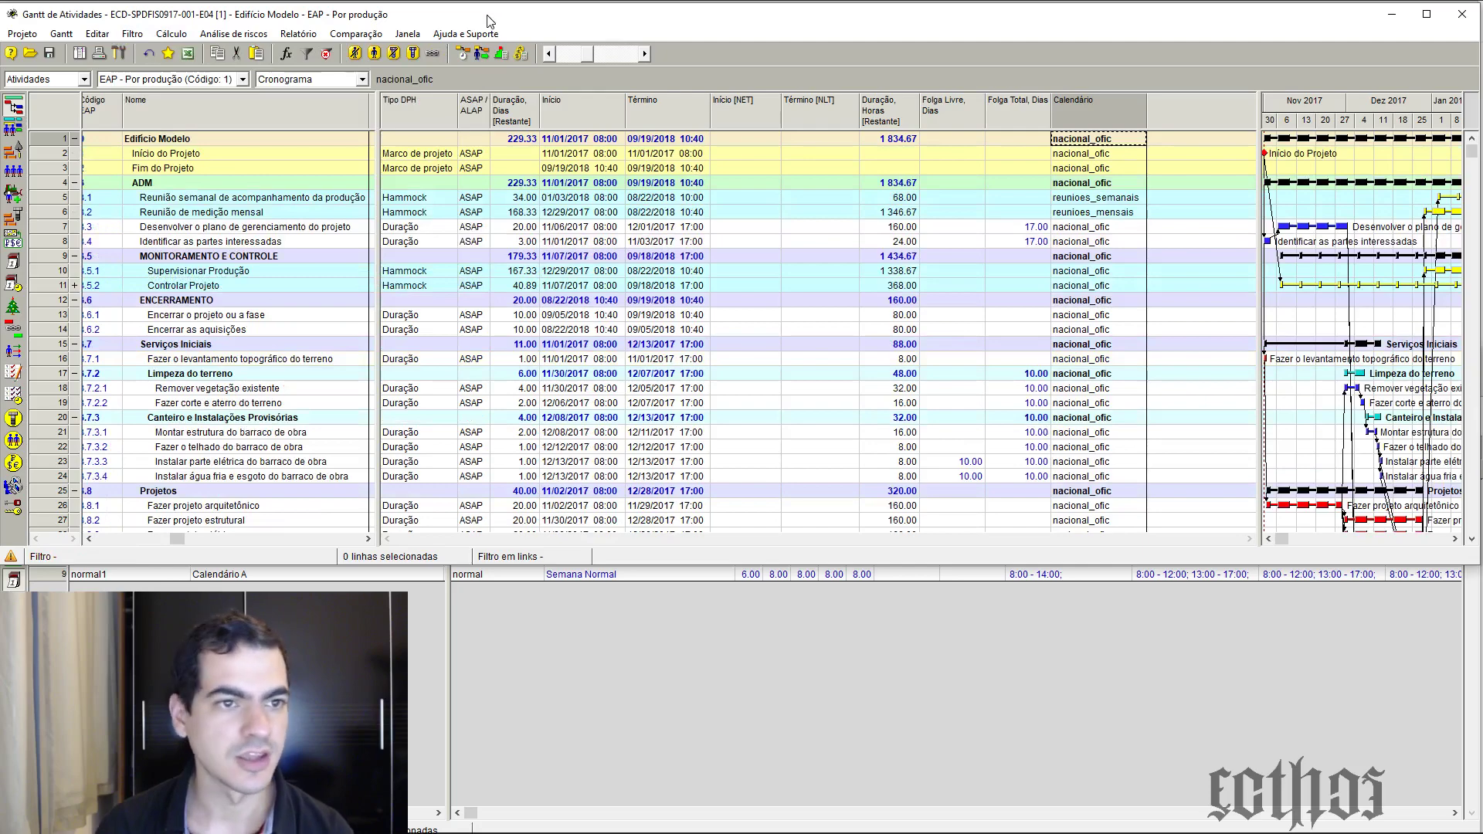
{"action": "left_click", "coordinate": [463, 53]}
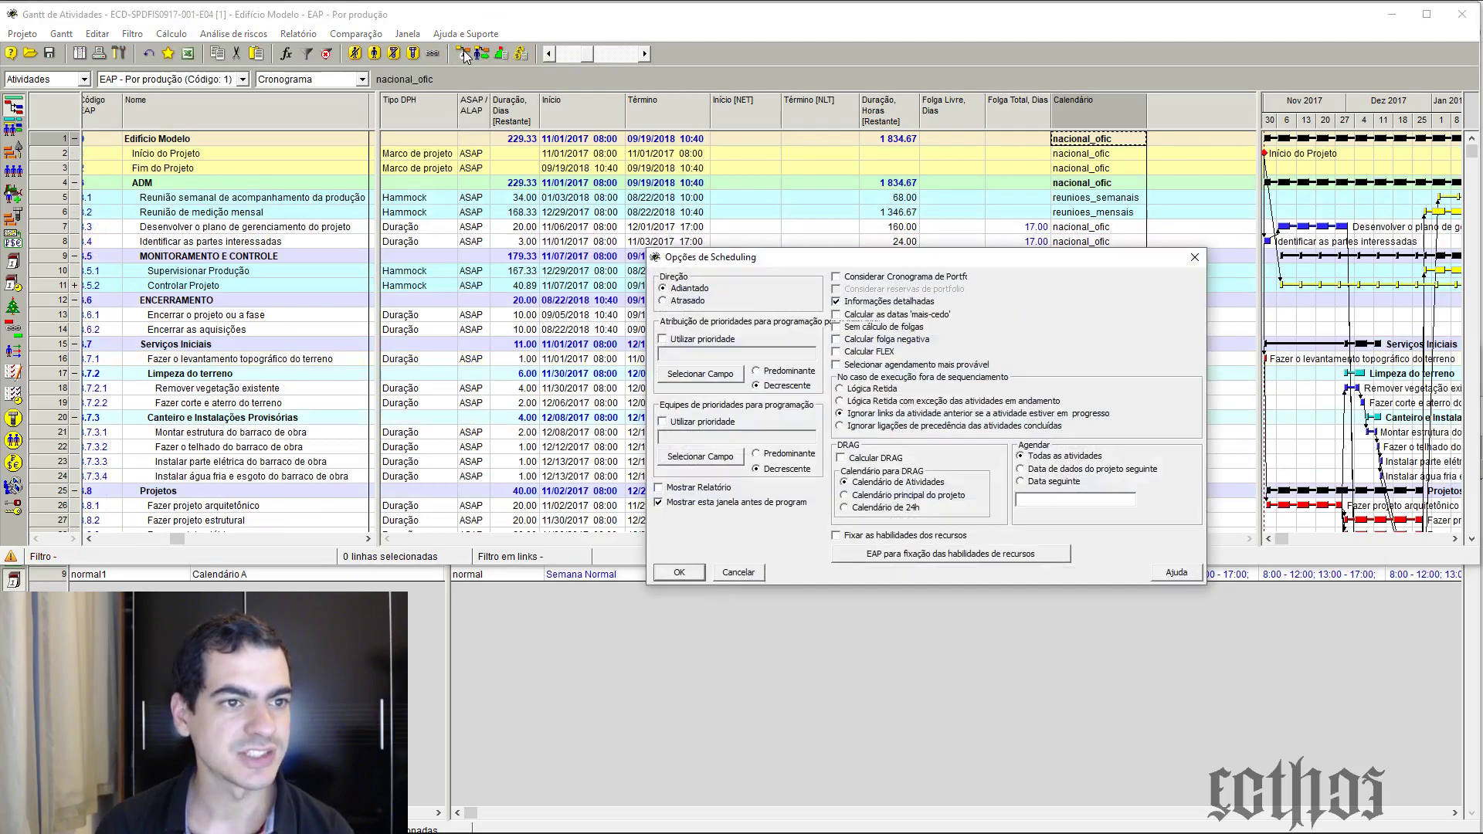
{"action": "left_click", "coordinate": [680, 573]}
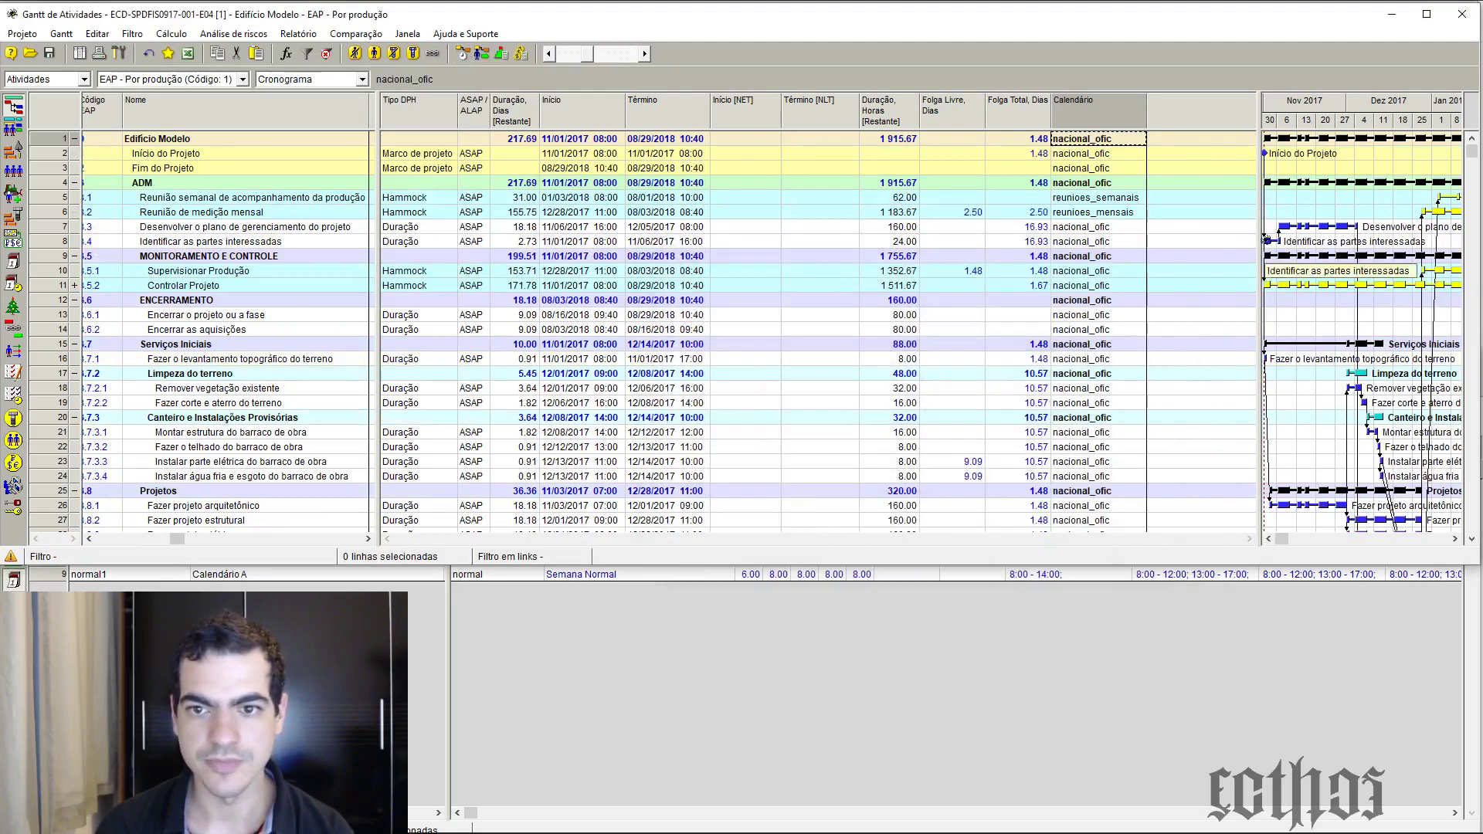
Enlarge the Gantt chart area and examine the bars of the whole project for a continuous critical path
{"action": "left_click_drag", "start_coordinate": [1258, 233], "coordinate": [515, 267]}
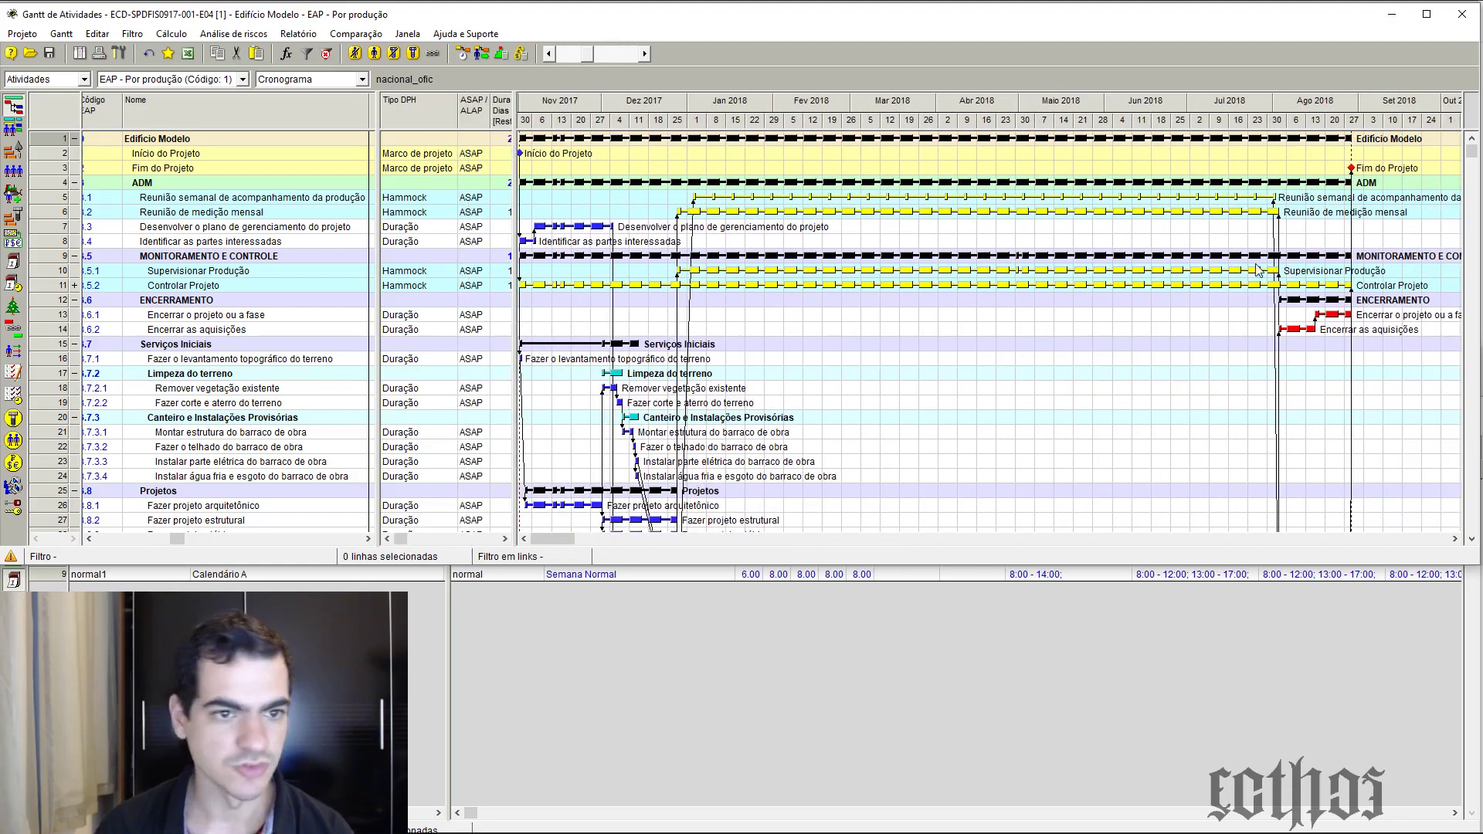
{"action": "scroll", "coordinate": [1058, 282], "scroll_direction": "down", "scroll_amount": 18}
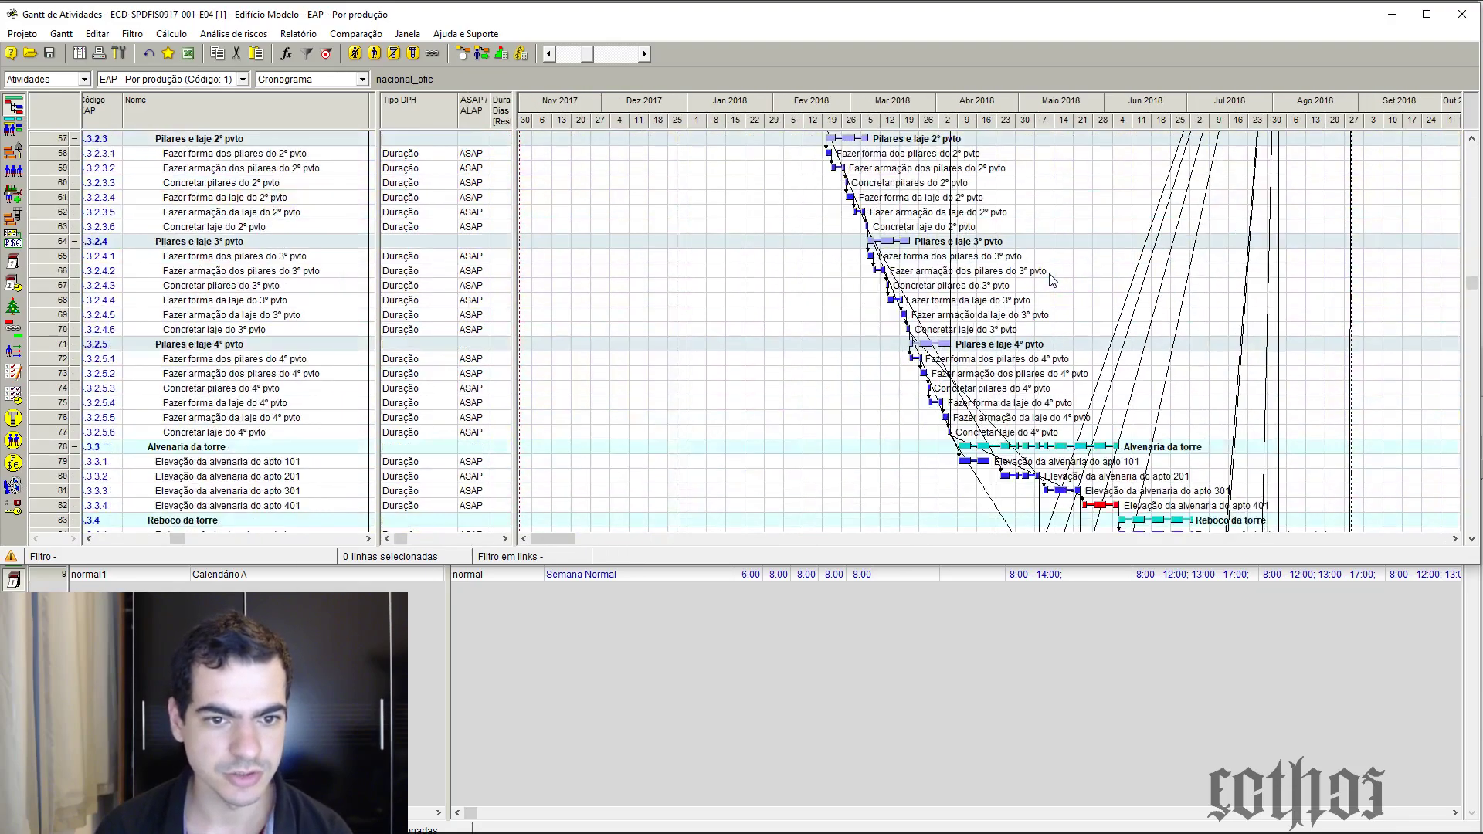
{"action": "scroll", "coordinate": [1052, 281], "scroll_direction": "down", "scroll_amount": 5}
{"action": "scroll", "coordinate": [1052, 280], "scroll_direction": "down", "scroll_amount": 20}
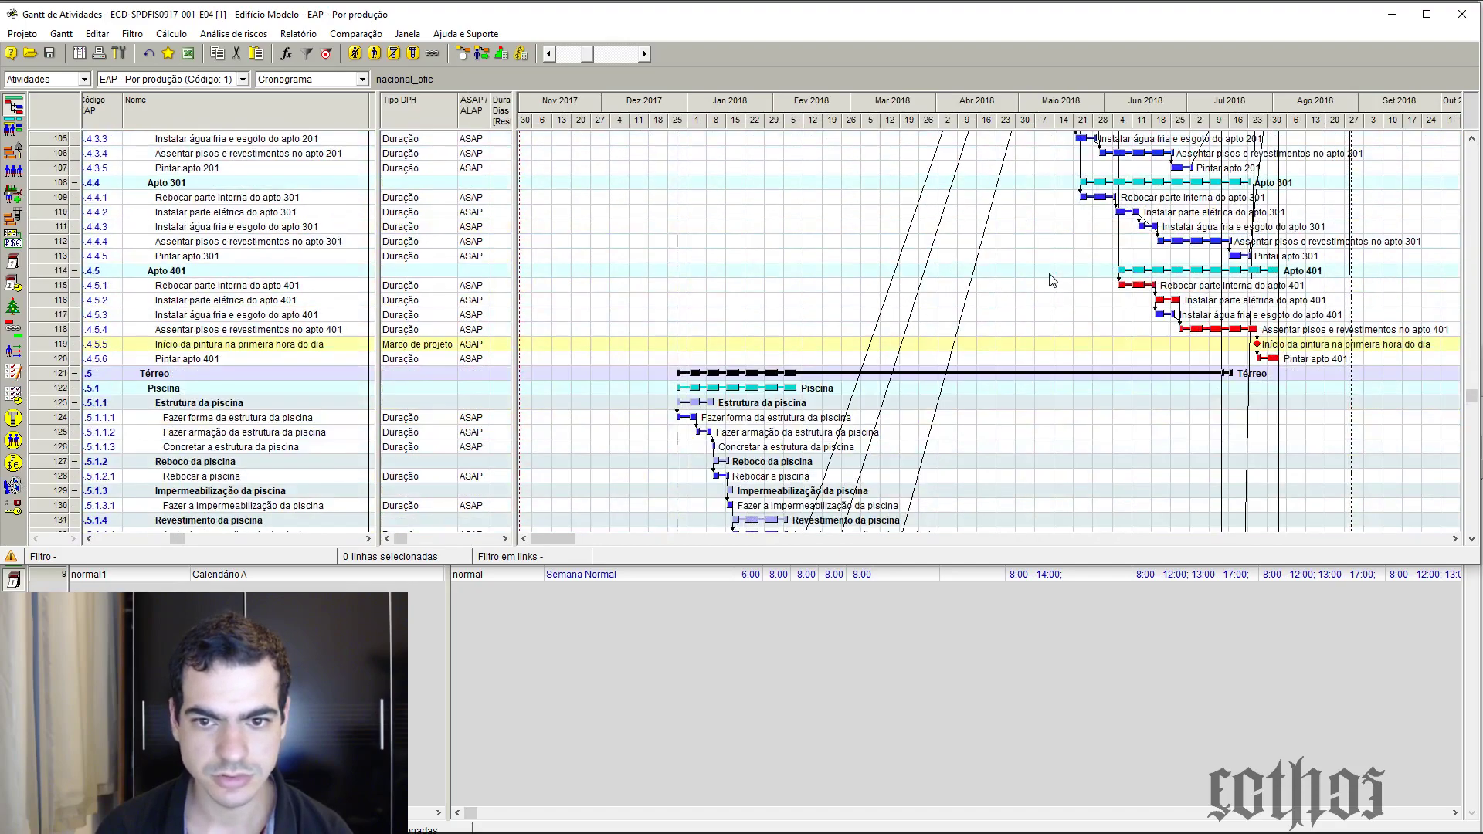
{"action": "scroll", "coordinate": [1052, 280], "scroll_direction": "down", "scroll_amount": 2}
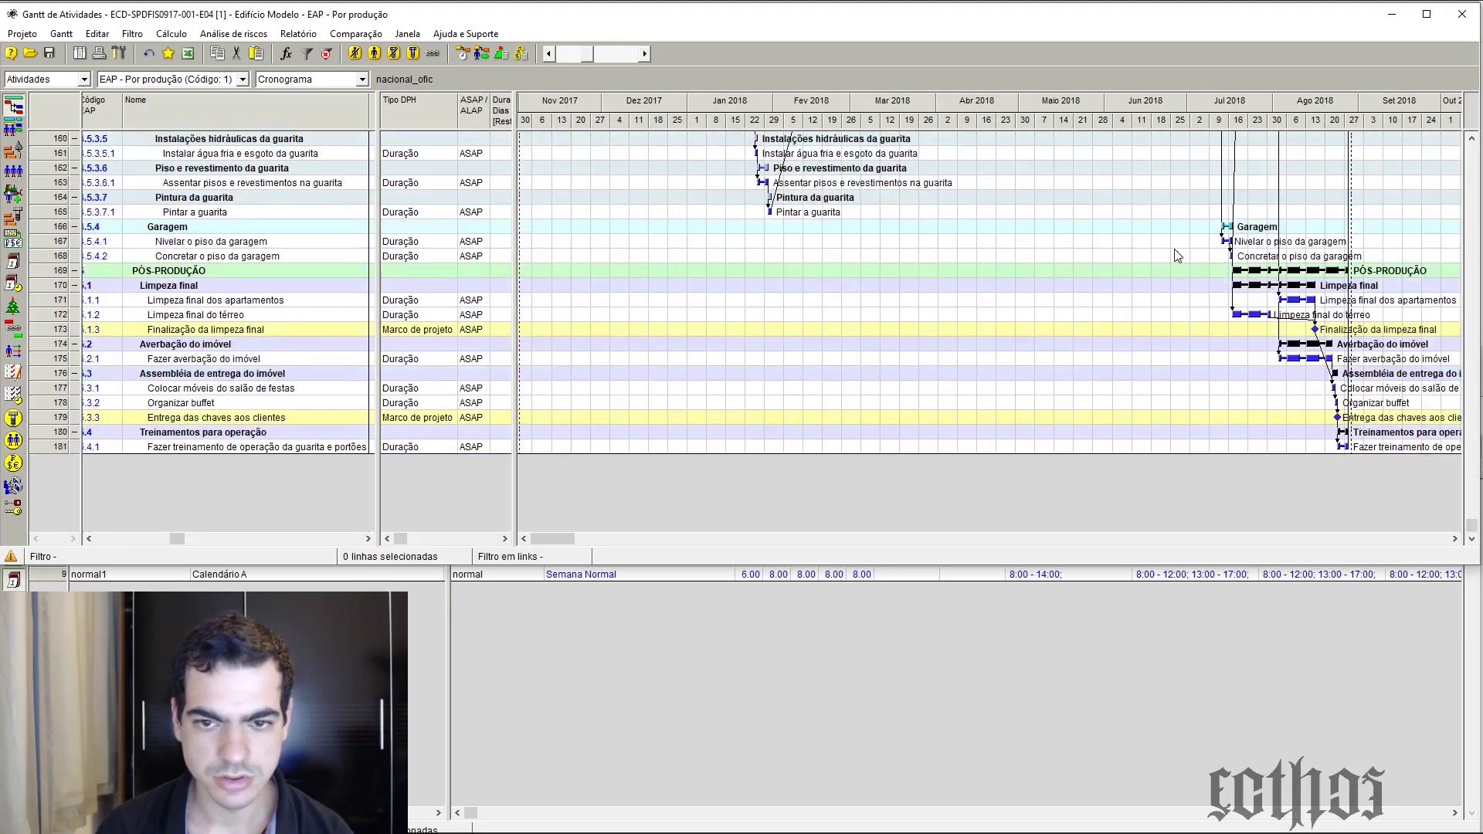
{"action": "left_click_drag", "start_coordinate": [592, 53], "coordinate": [584, 52]}
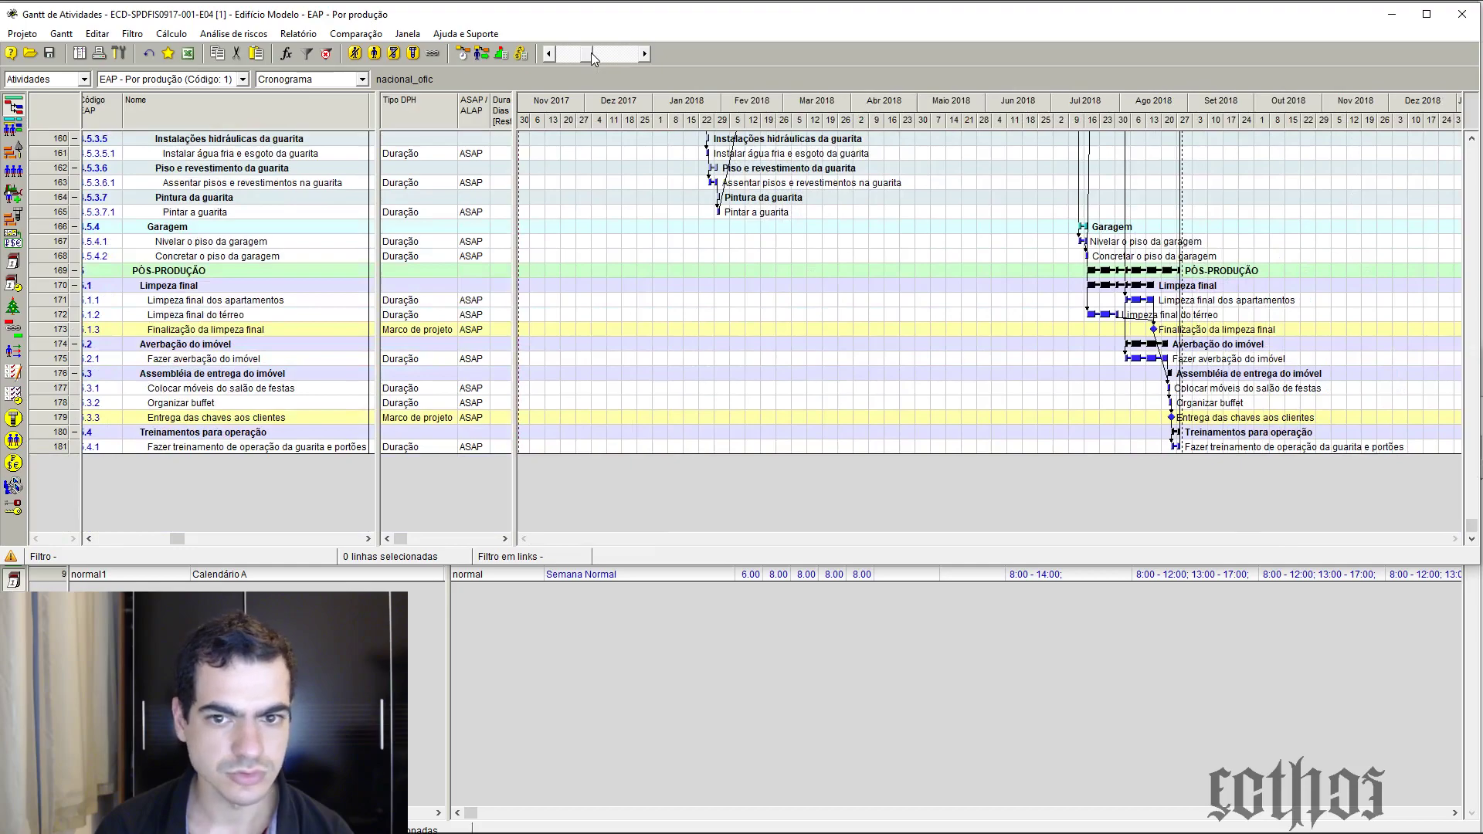
{"action": "scroll", "coordinate": [830, 158], "scroll_direction": "up", "scroll_amount": 20}
{"action": "scroll", "coordinate": [830, 158], "scroll_direction": "up", "scroll_amount": 16}
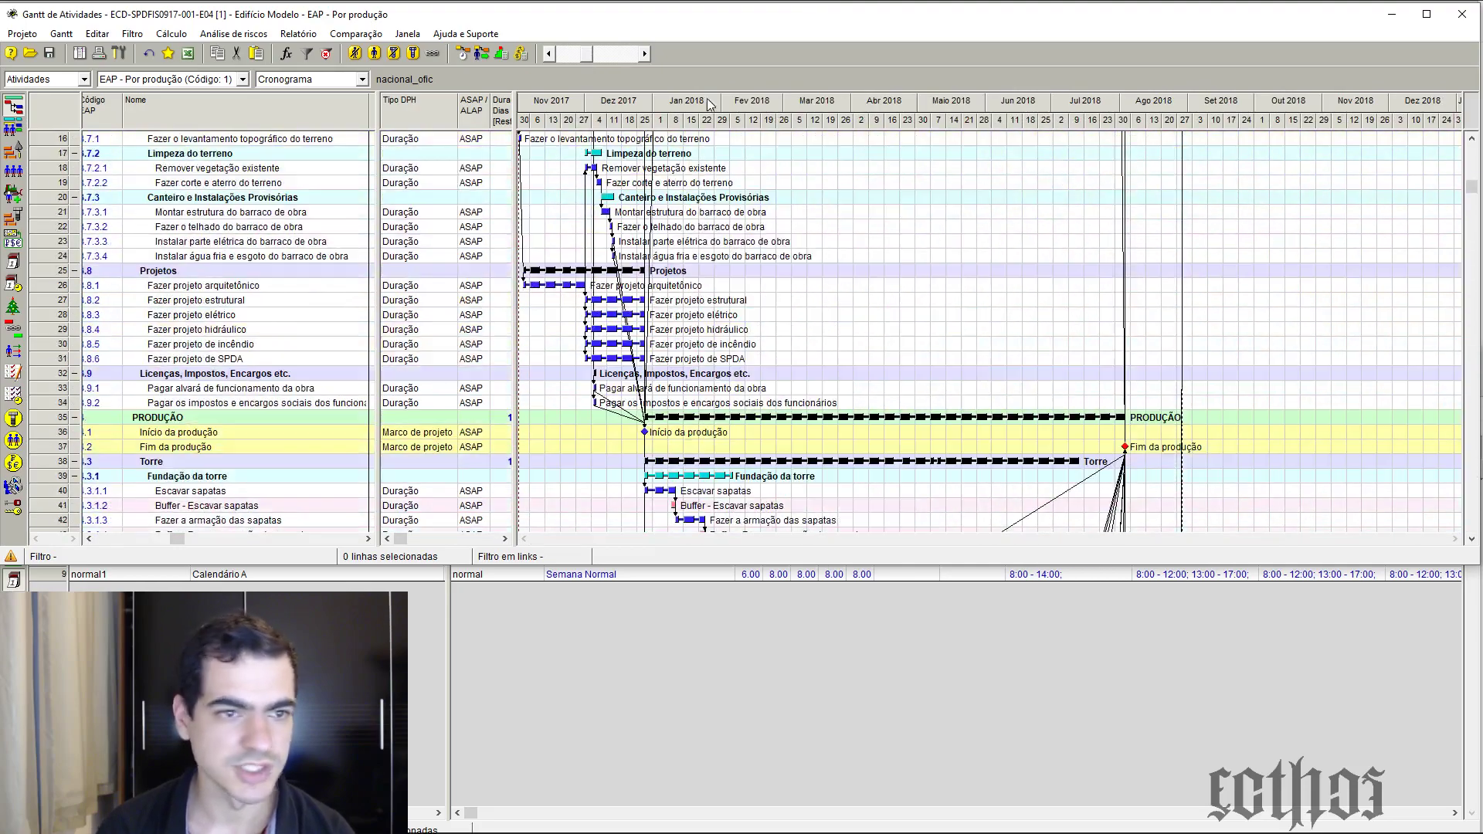
Recalculate the schedule without restrictions and widen the activity table to show the dates and Folga Total columns
{"action": "left_click", "coordinate": [461, 52]}
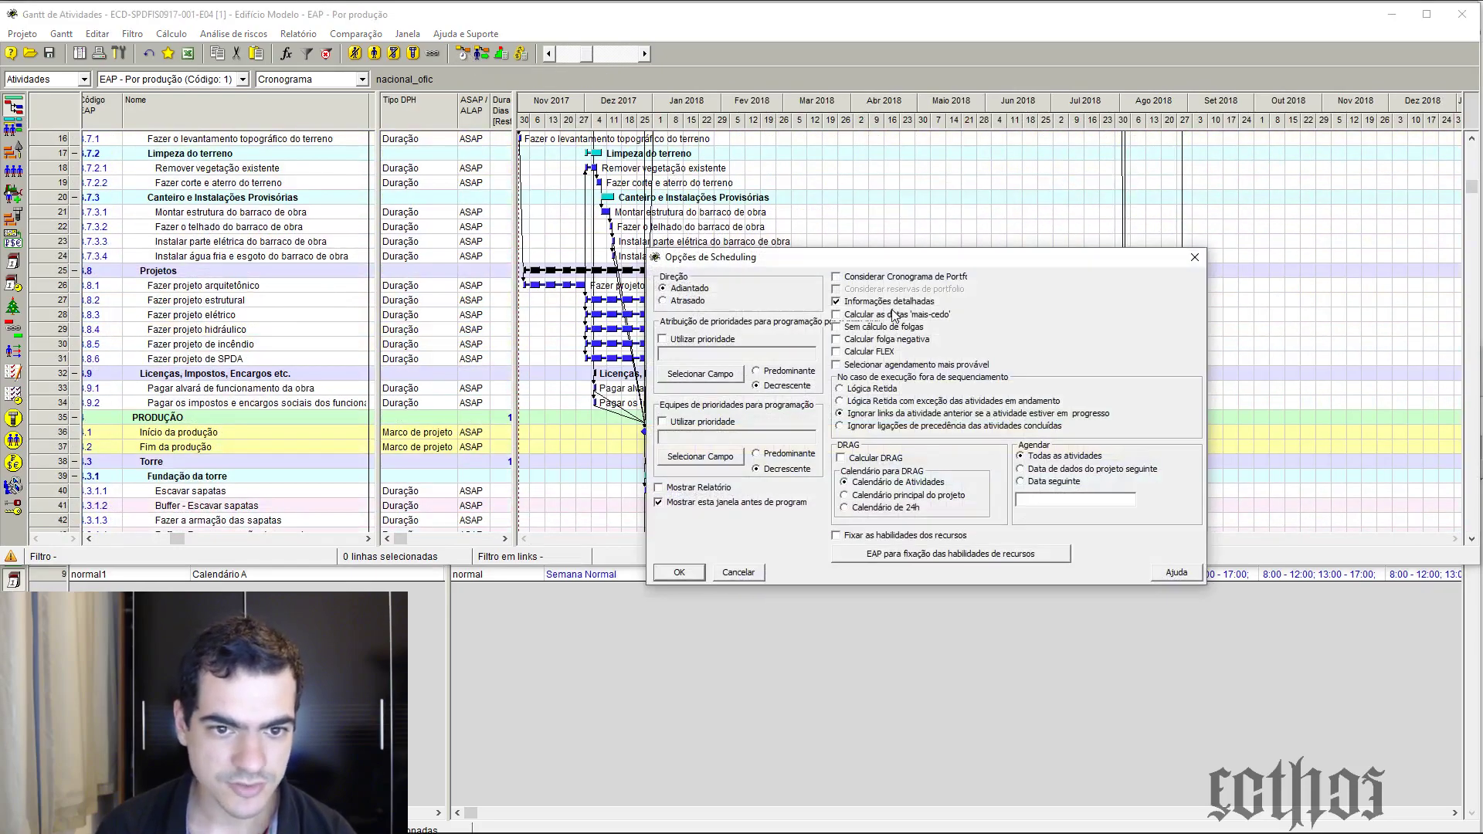
{"action": "left_click", "coordinate": [679, 572]}
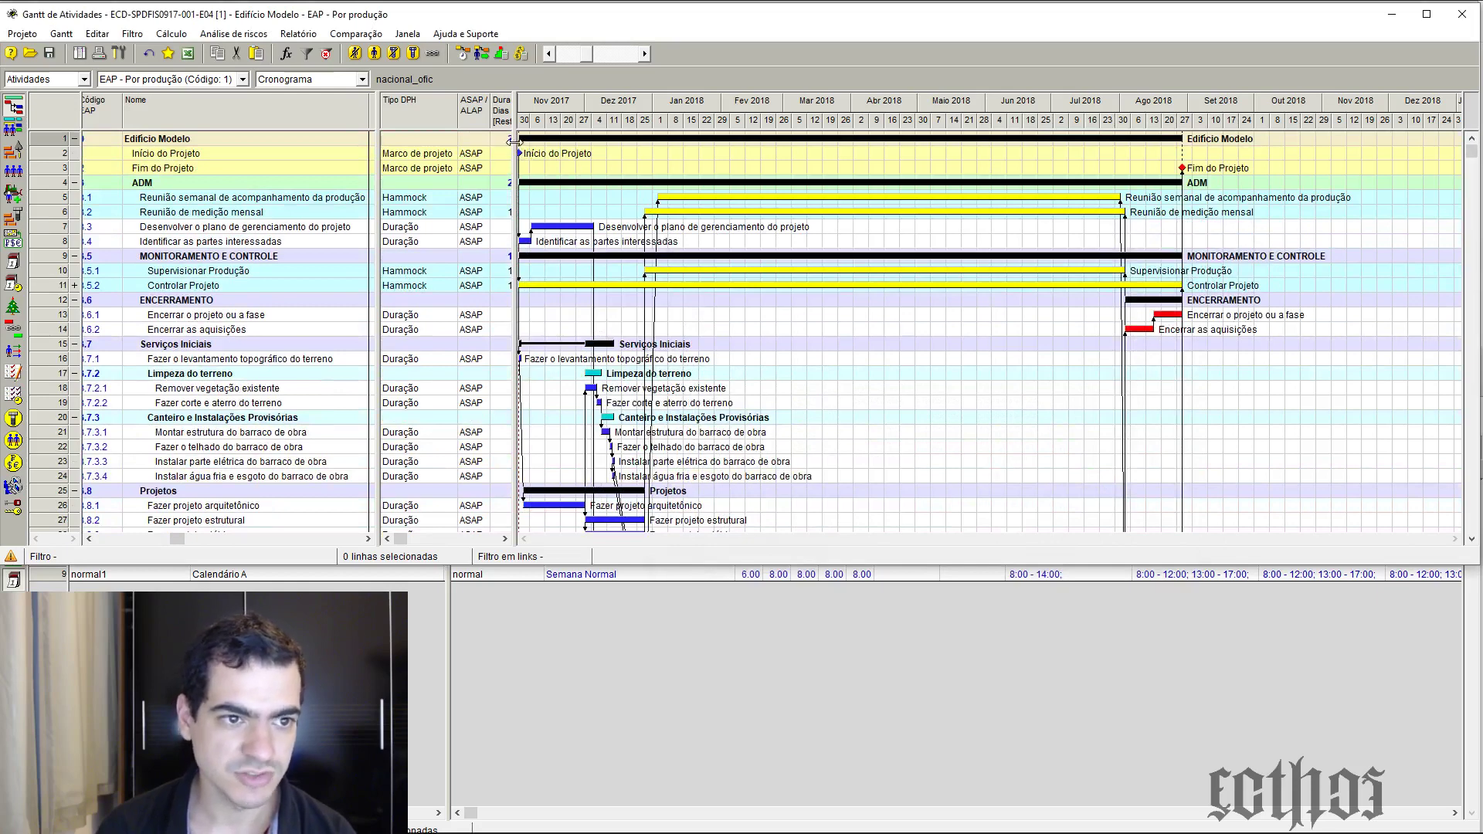
{"action": "left_click_drag", "start_coordinate": [512, 142], "coordinate": [1057, 284]}
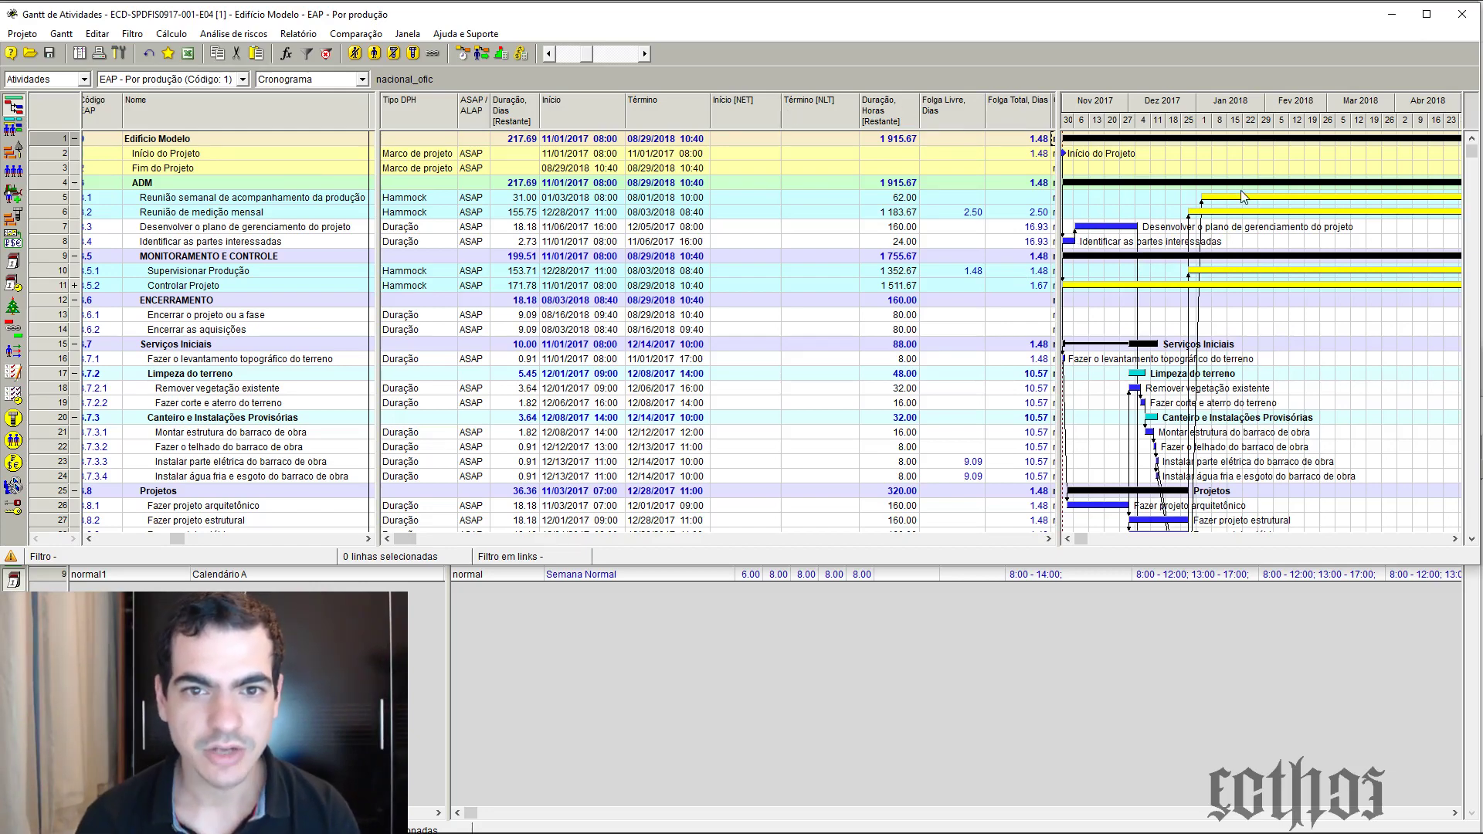
Review the Folga Livre and Folga Total values of the activities from PRODUÇÃO through PÓS-PRODUÇÃO
{"action": "scroll", "coordinate": [1177, 257], "scroll_direction": "down", "scroll_amount": 12}
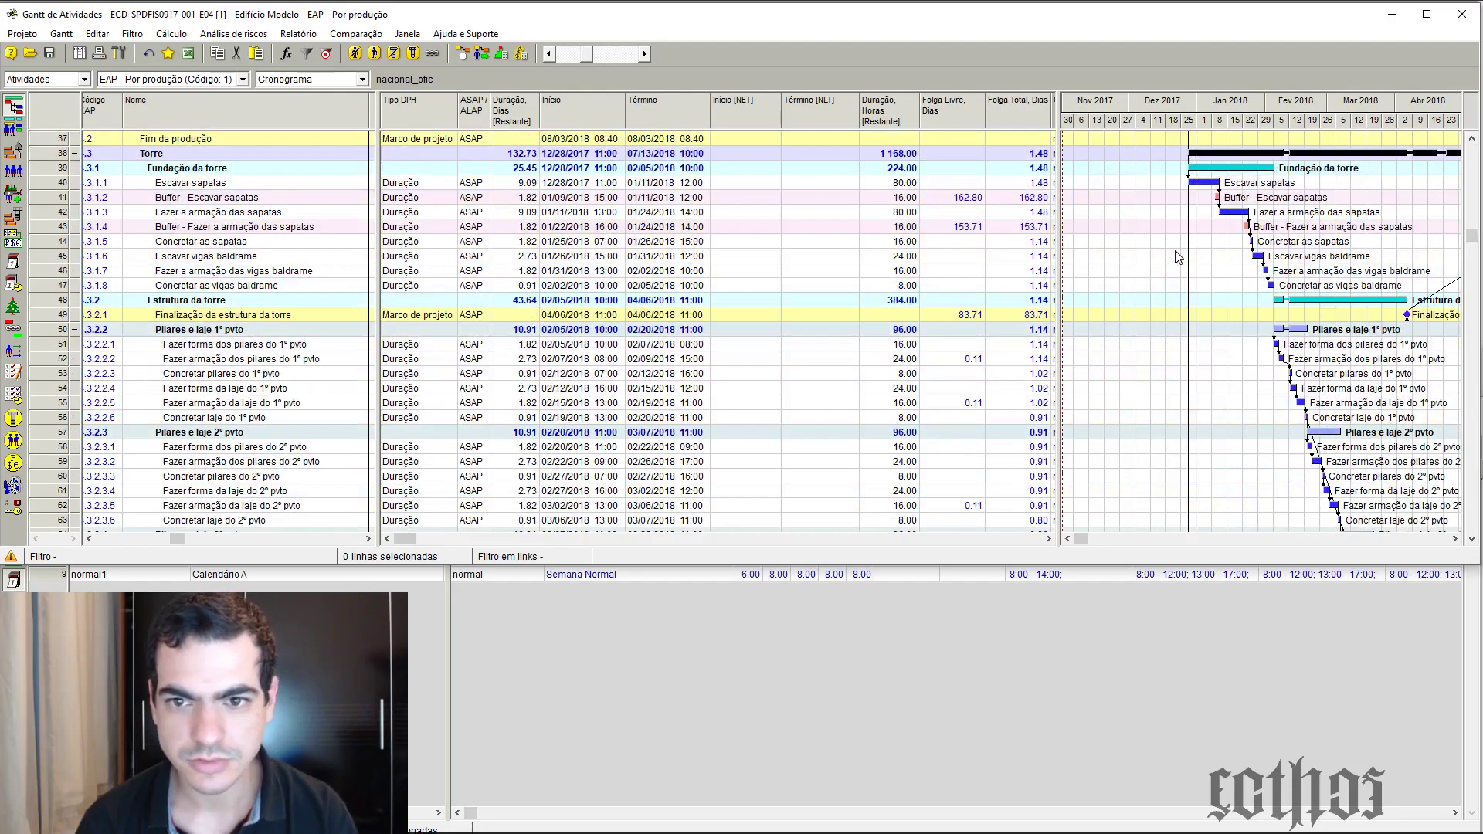
{"action": "scroll", "coordinate": [1177, 257], "scroll_direction": "down", "scroll_amount": 20}
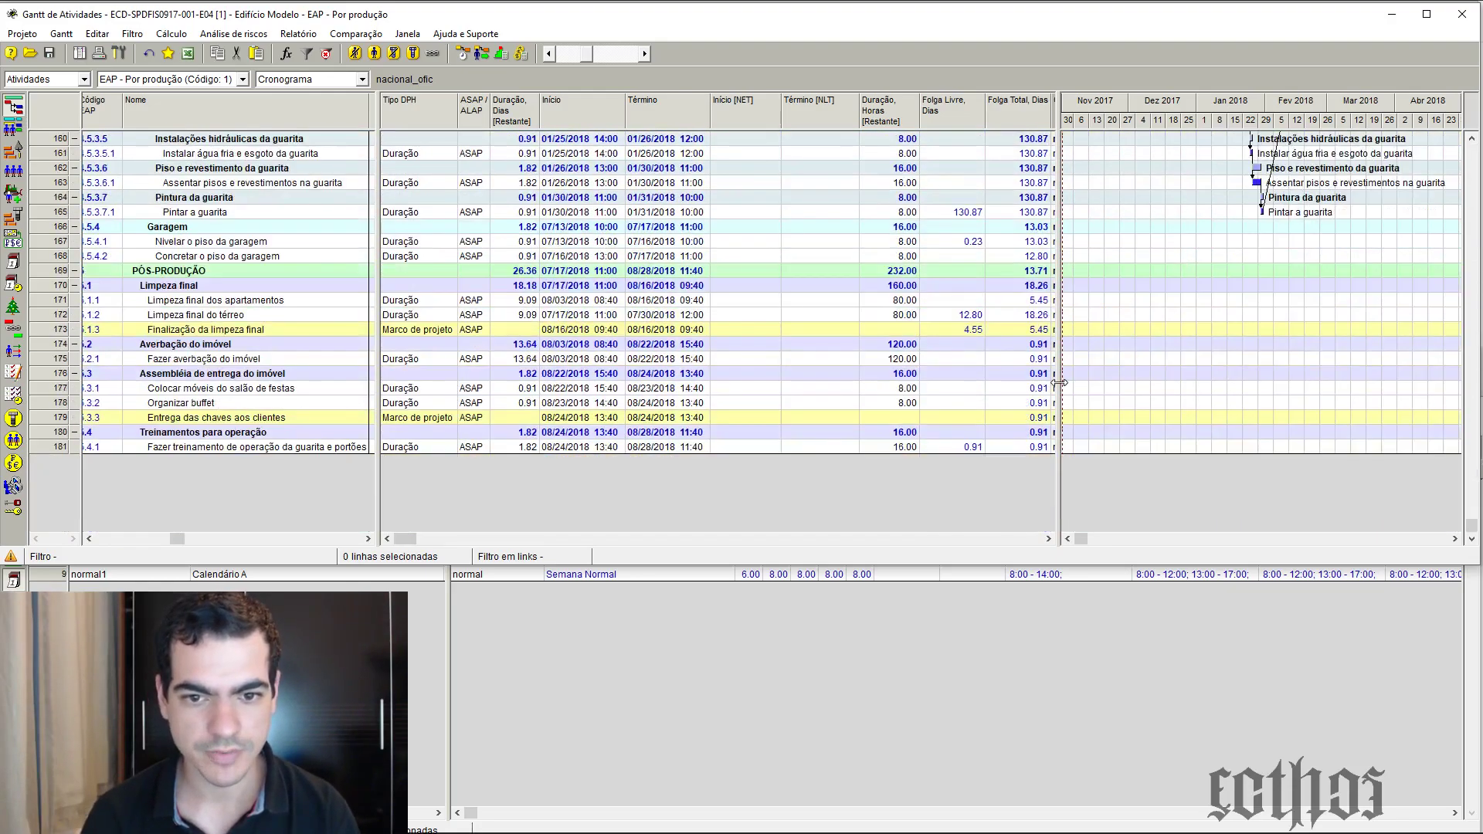
{"action": "left_click_drag", "start_coordinate": [1058, 383], "coordinate": [1058, 384]}
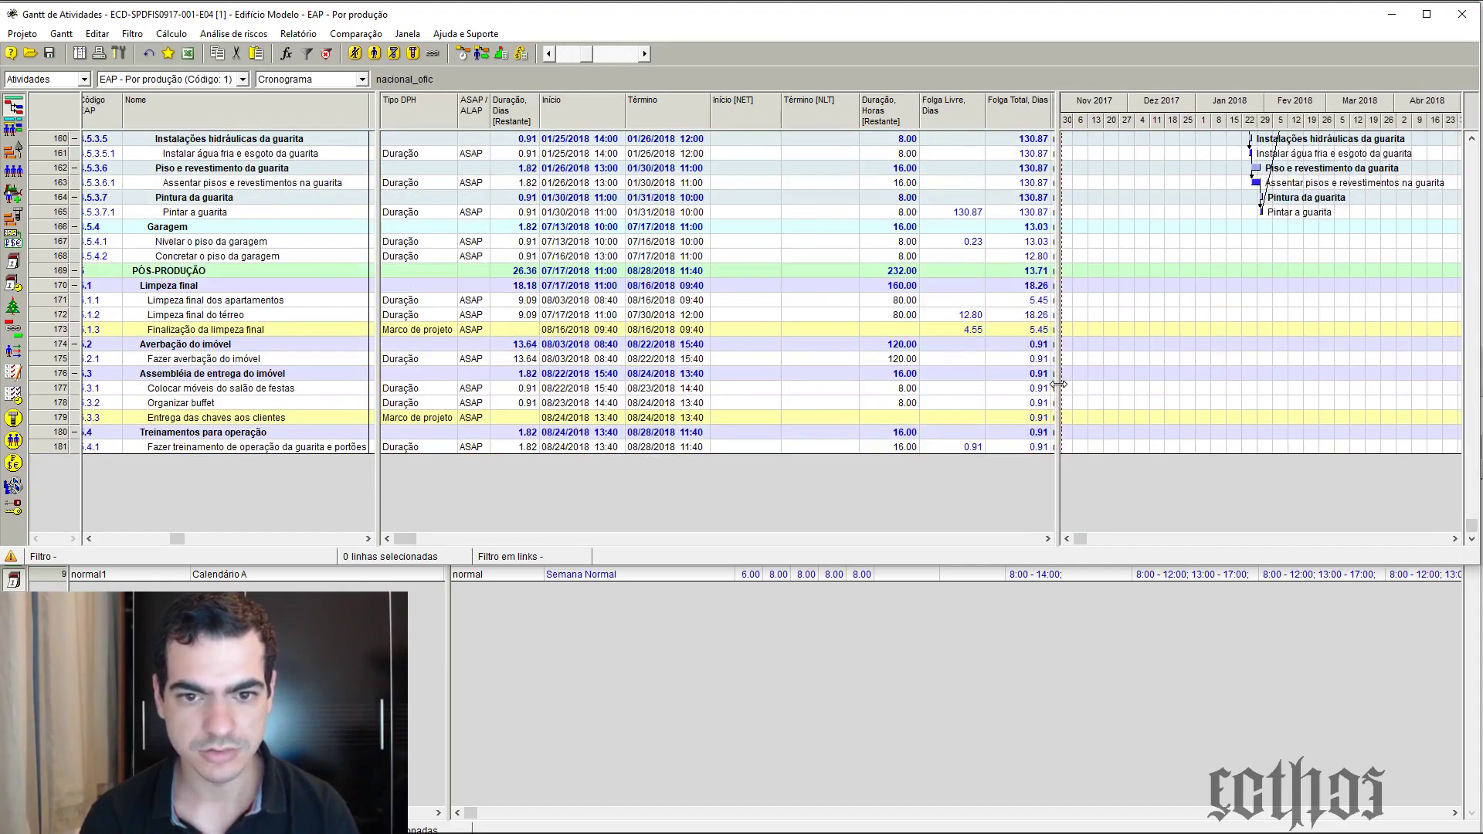
{"action": "scroll", "coordinate": [998, 391], "scroll_direction": "up", "scroll_amount": 20}
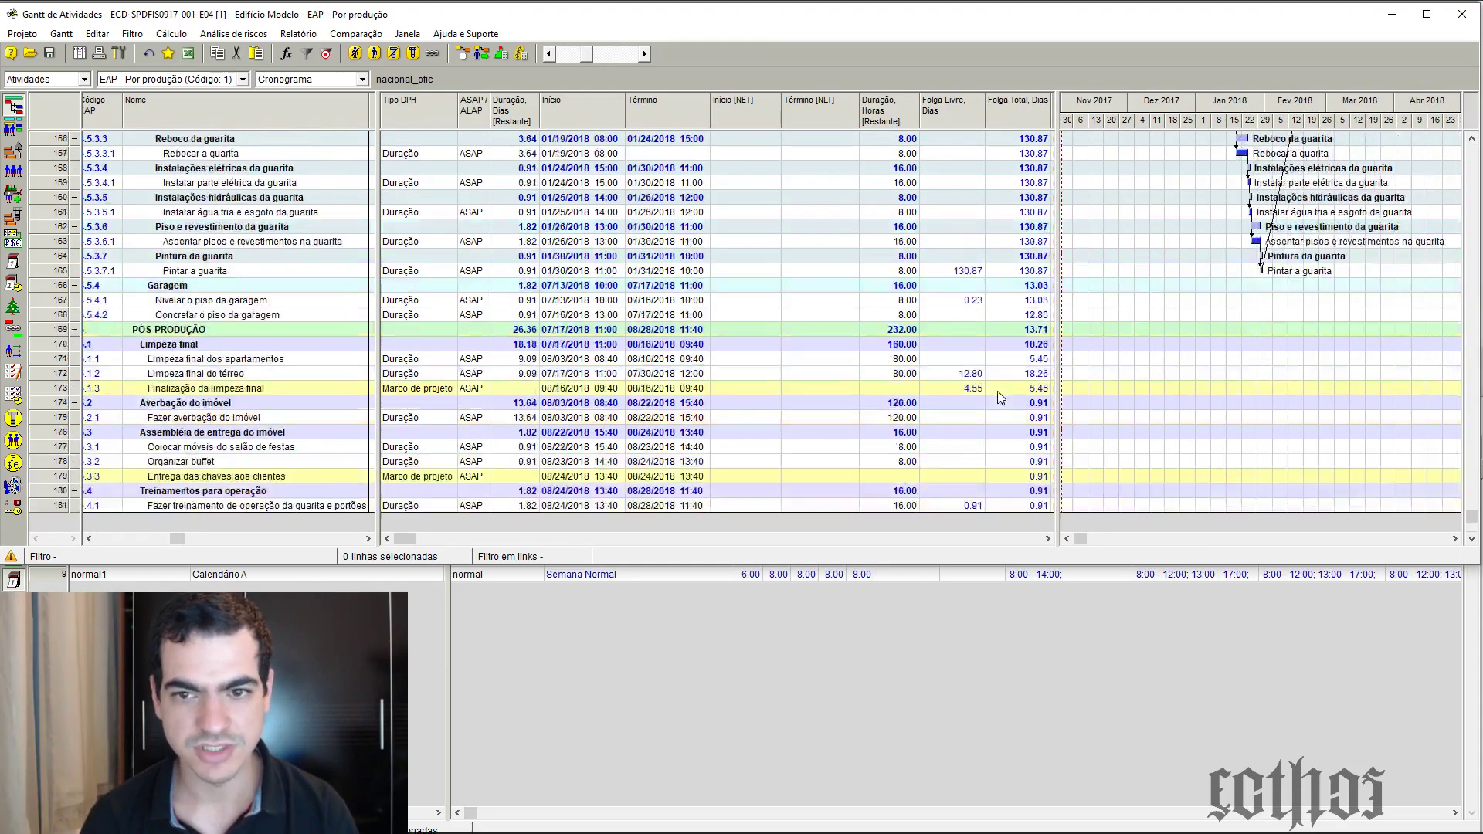
{"action": "scroll", "coordinate": [1000, 397], "scroll_direction": "down", "scroll_amount": 3}
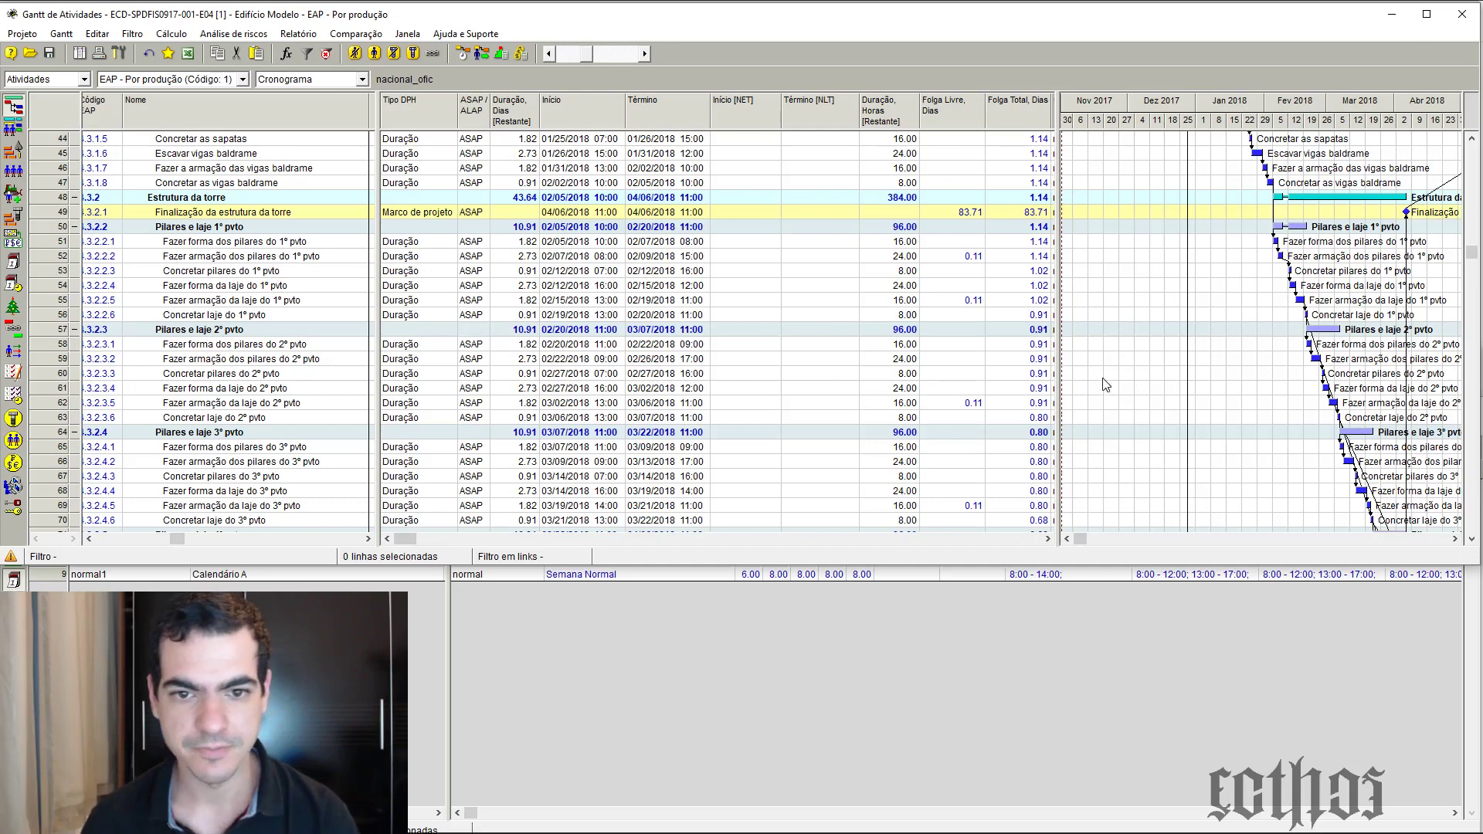
{"action": "scroll", "coordinate": [1105, 389], "scroll_direction": "up", "scroll_amount": 3}
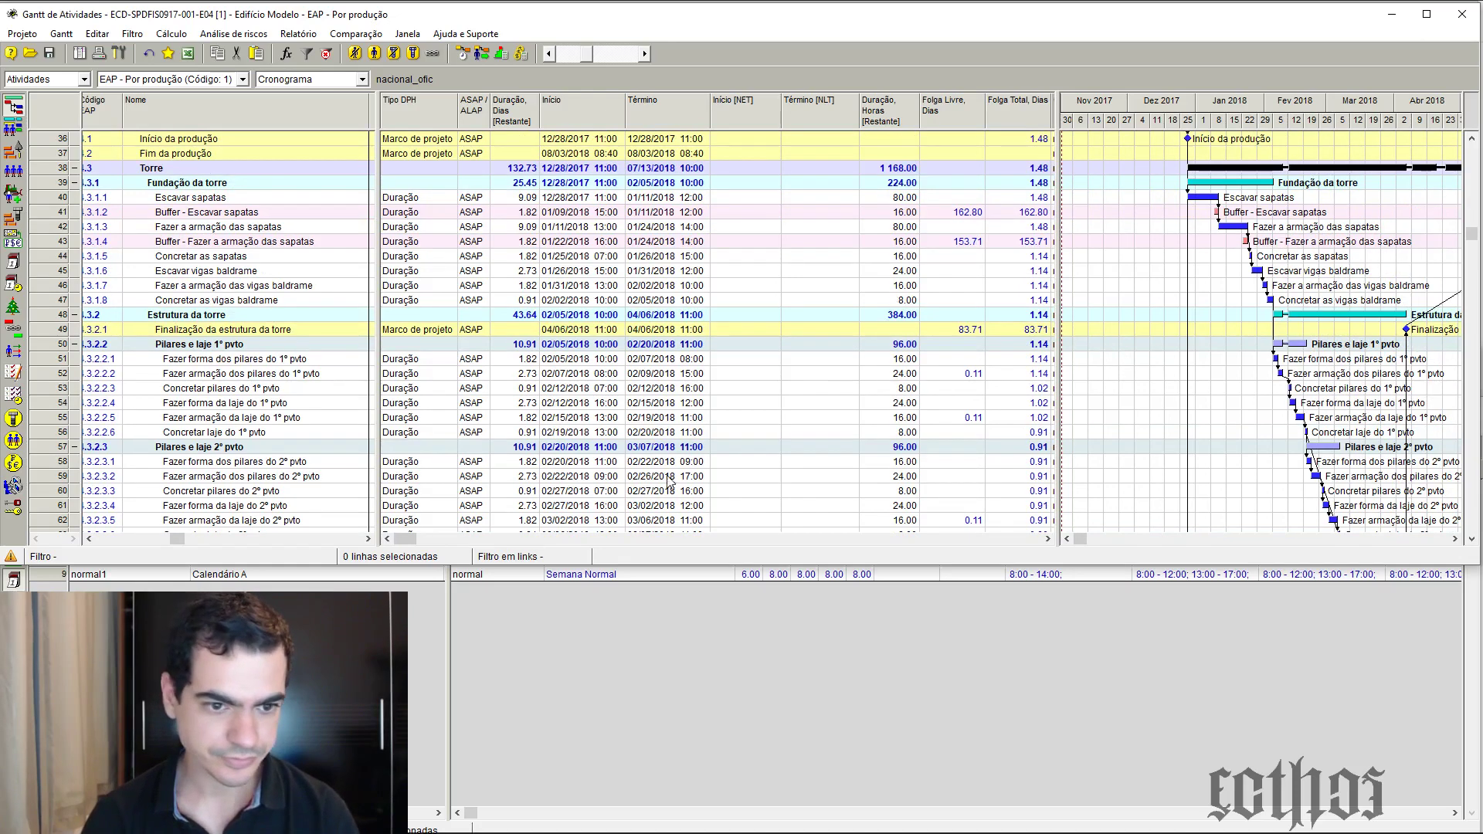
Arrange the activity table and Gantt chart so the Folga Total and Calendário columns show beside the full project timeline
{"action": "left_click_drag", "start_coordinate": [406, 538], "coordinate": [1025, 633]}
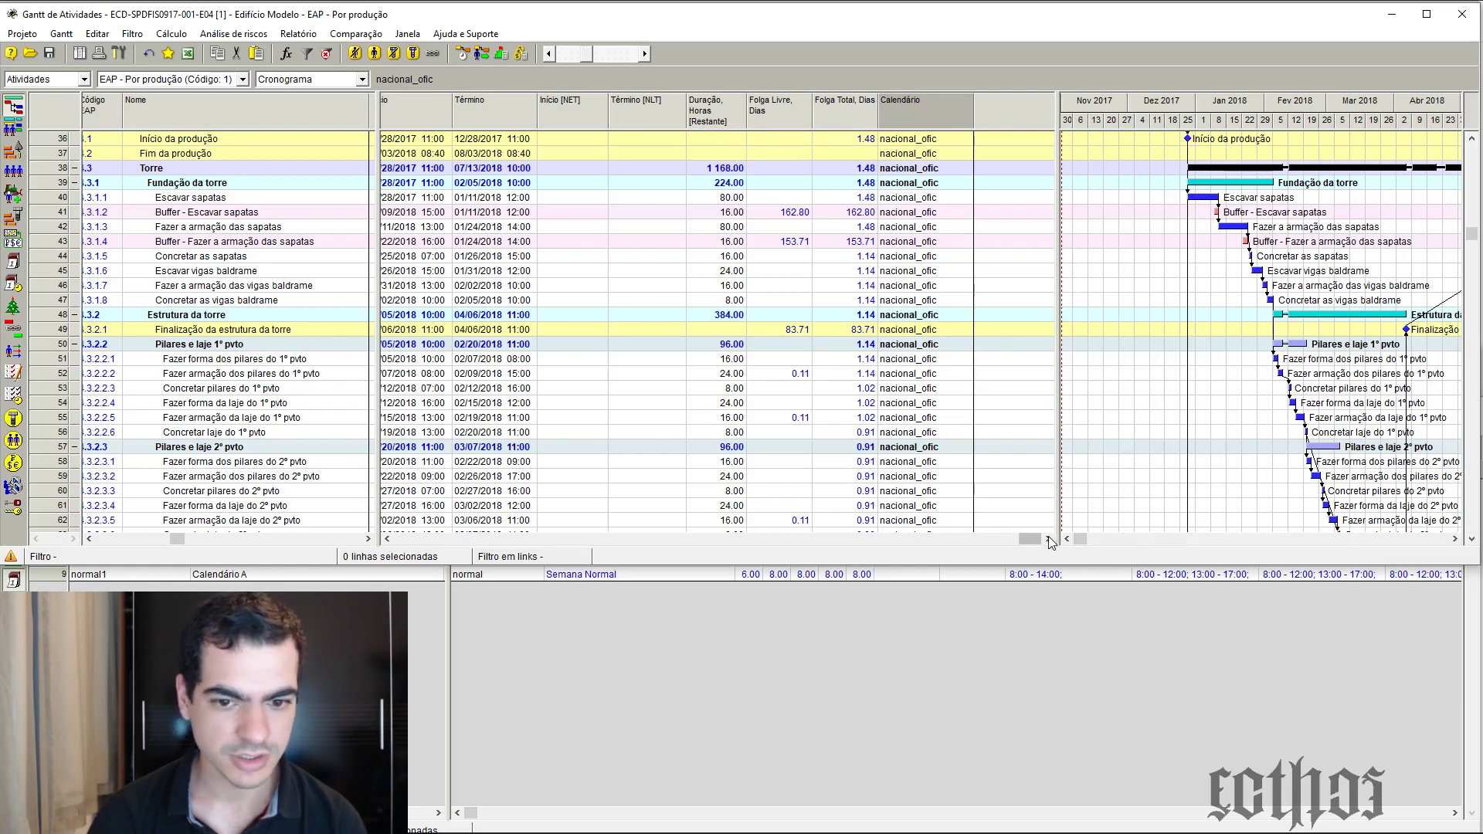
{"action": "left_click_drag", "start_coordinate": [1059, 405], "coordinate": [604, 486]}
{"action": "left_click", "coordinate": [591, 540]}
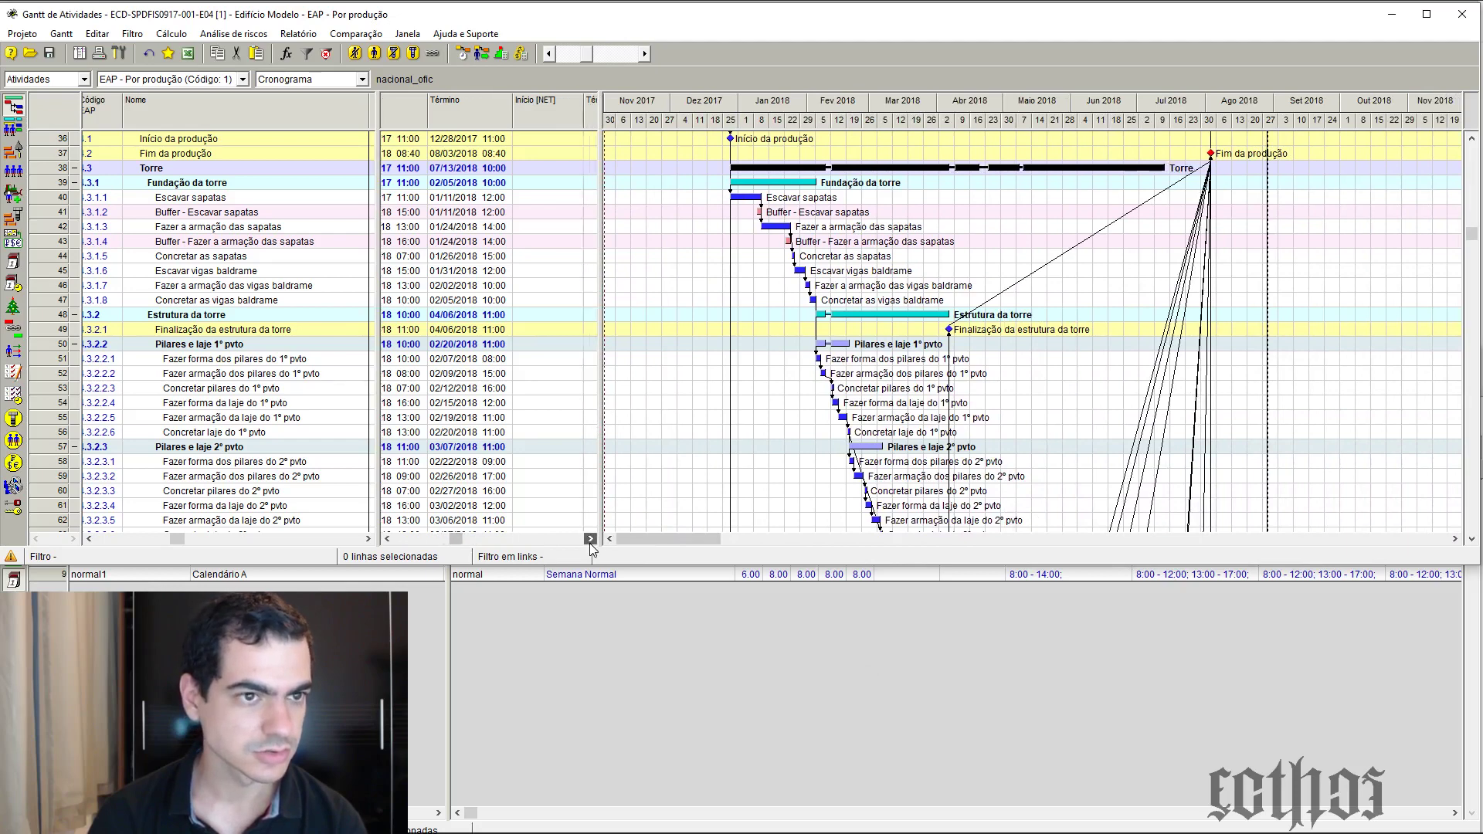
{"action": "left_click_drag", "start_coordinate": [591, 540], "coordinate": [590, 546]}
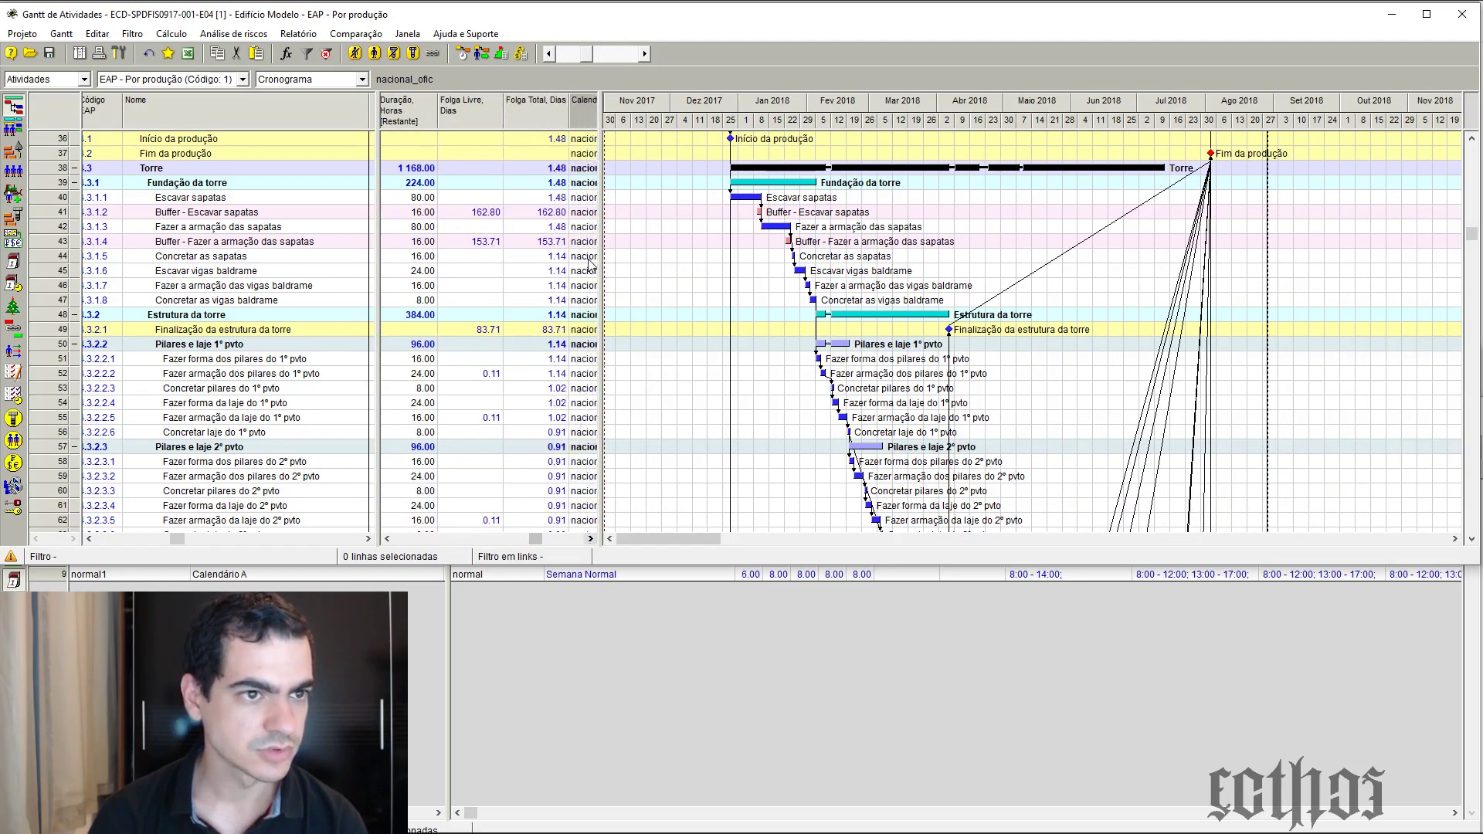
{"action": "left_click_drag", "start_coordinate": [601, 190], "coordinate": [670, 190]}
{"action": "scroll", "coordinate": [1266, 297], "scroll_direction": "up", "scroll_amount": 12}
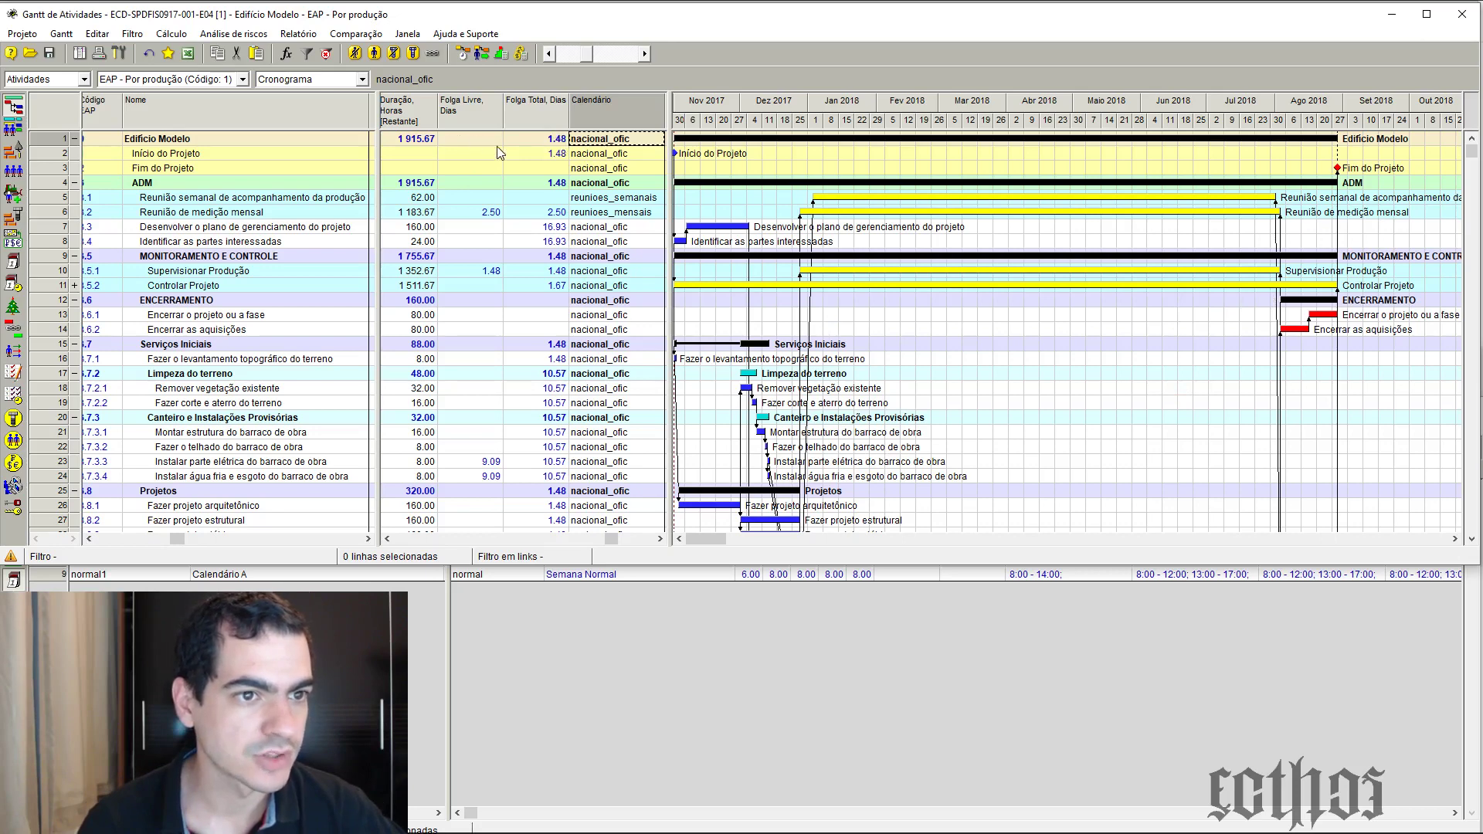
Filter the activities by Folga Total equal to the empty value
{"action": "right_click", "coordinate": [548, 119]}
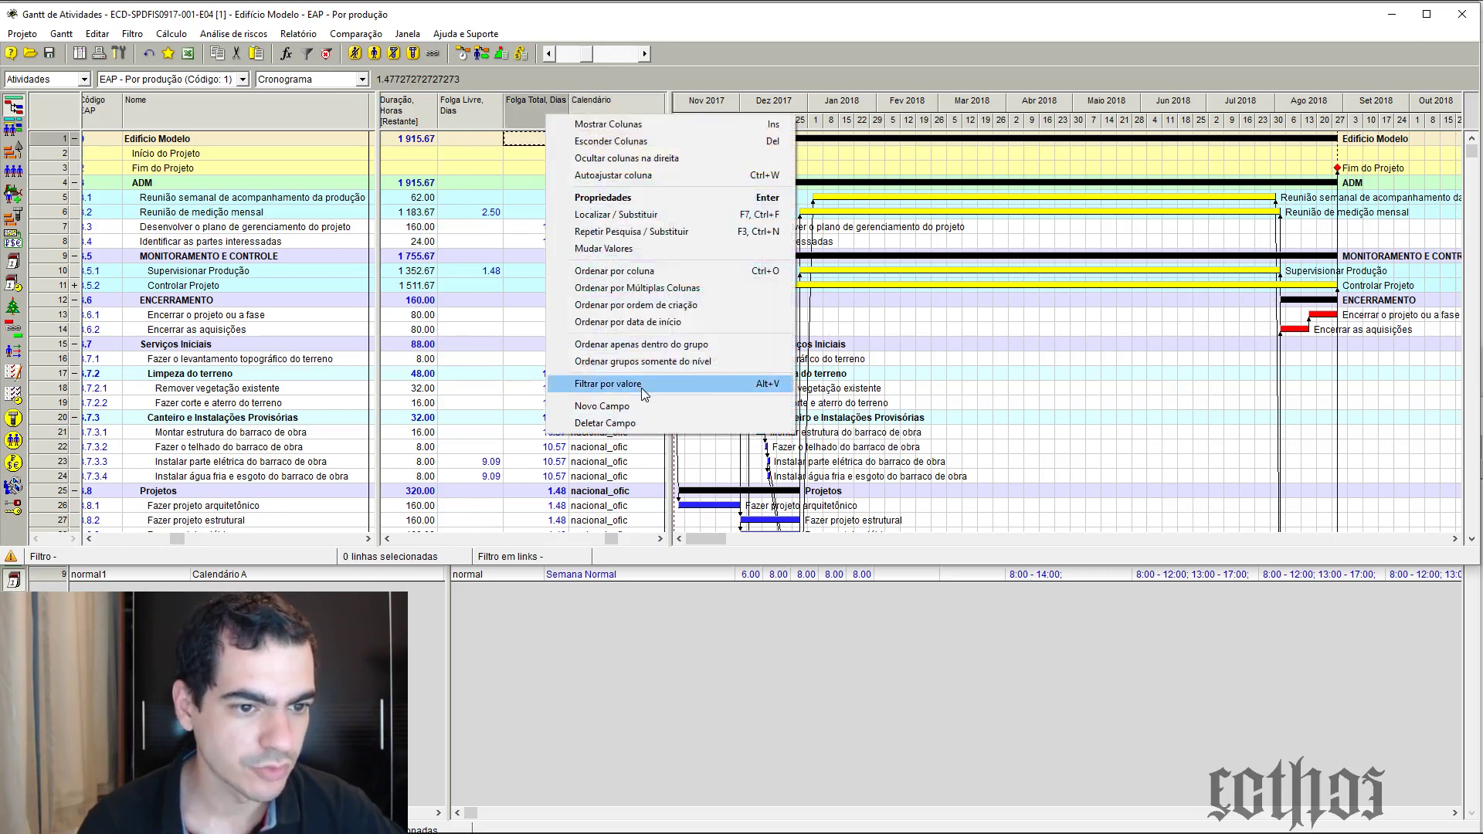
{"action": "left_click", "coordinate": [704, 388]}
{"action": "left_click", "coordinate": [376, 472]}
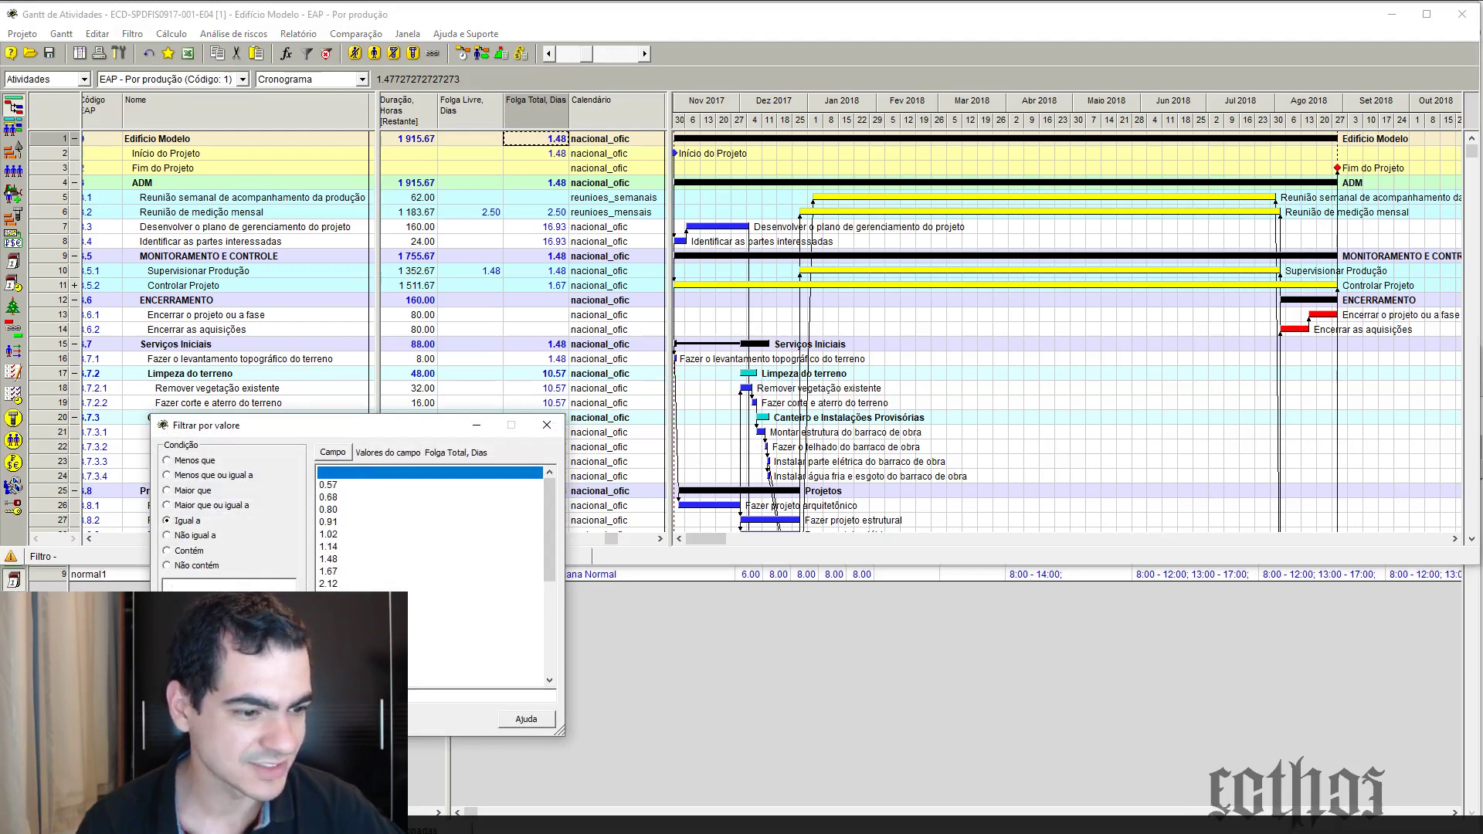
{"action": "key", "text": "Return"}
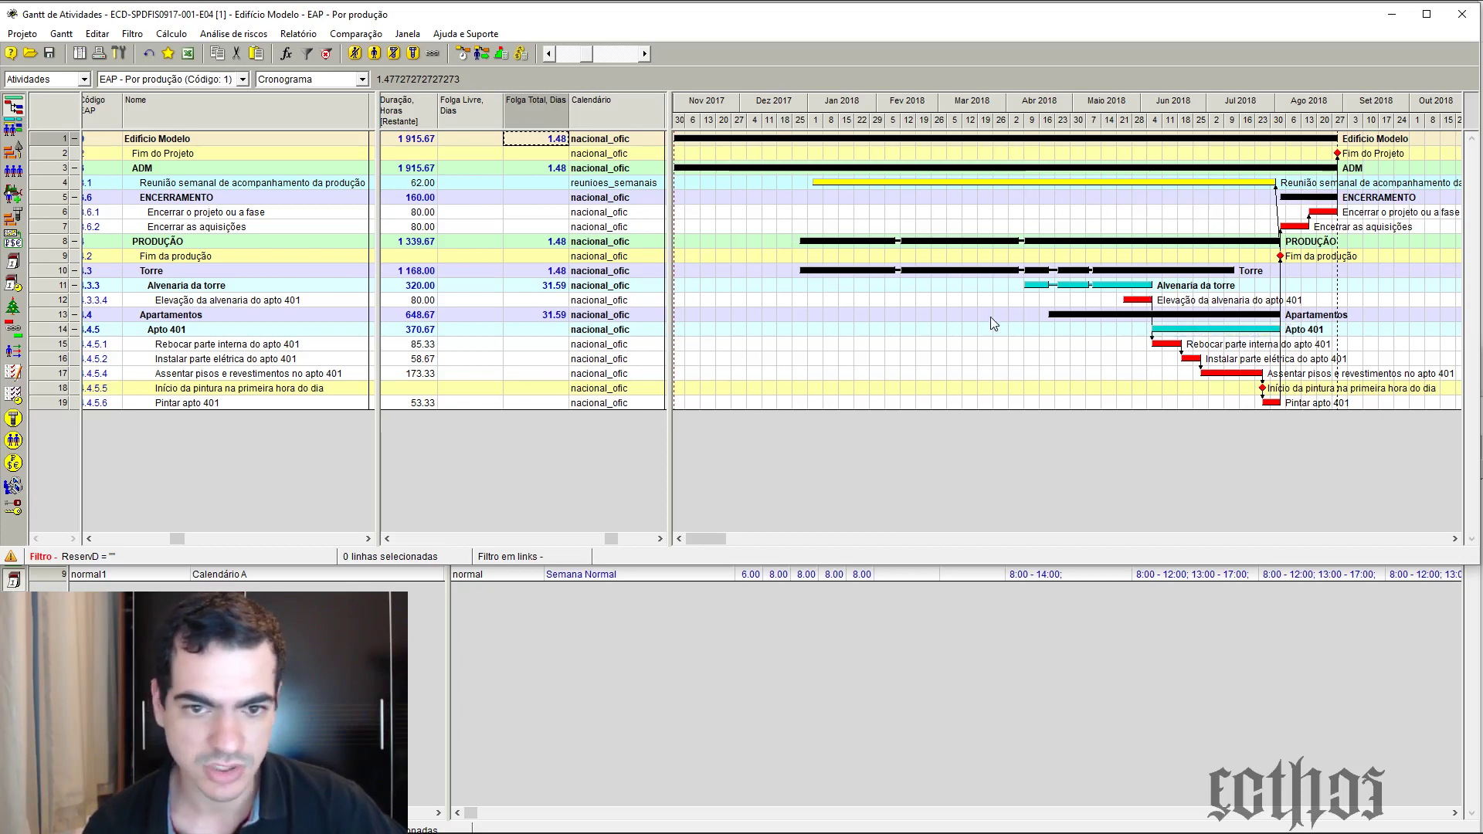
Inspect the predecessor and successor links of the activity Elevação da alvenaria do apto 401 and close its properties
{"action": "double_click", "coordinate": [54, 301]}
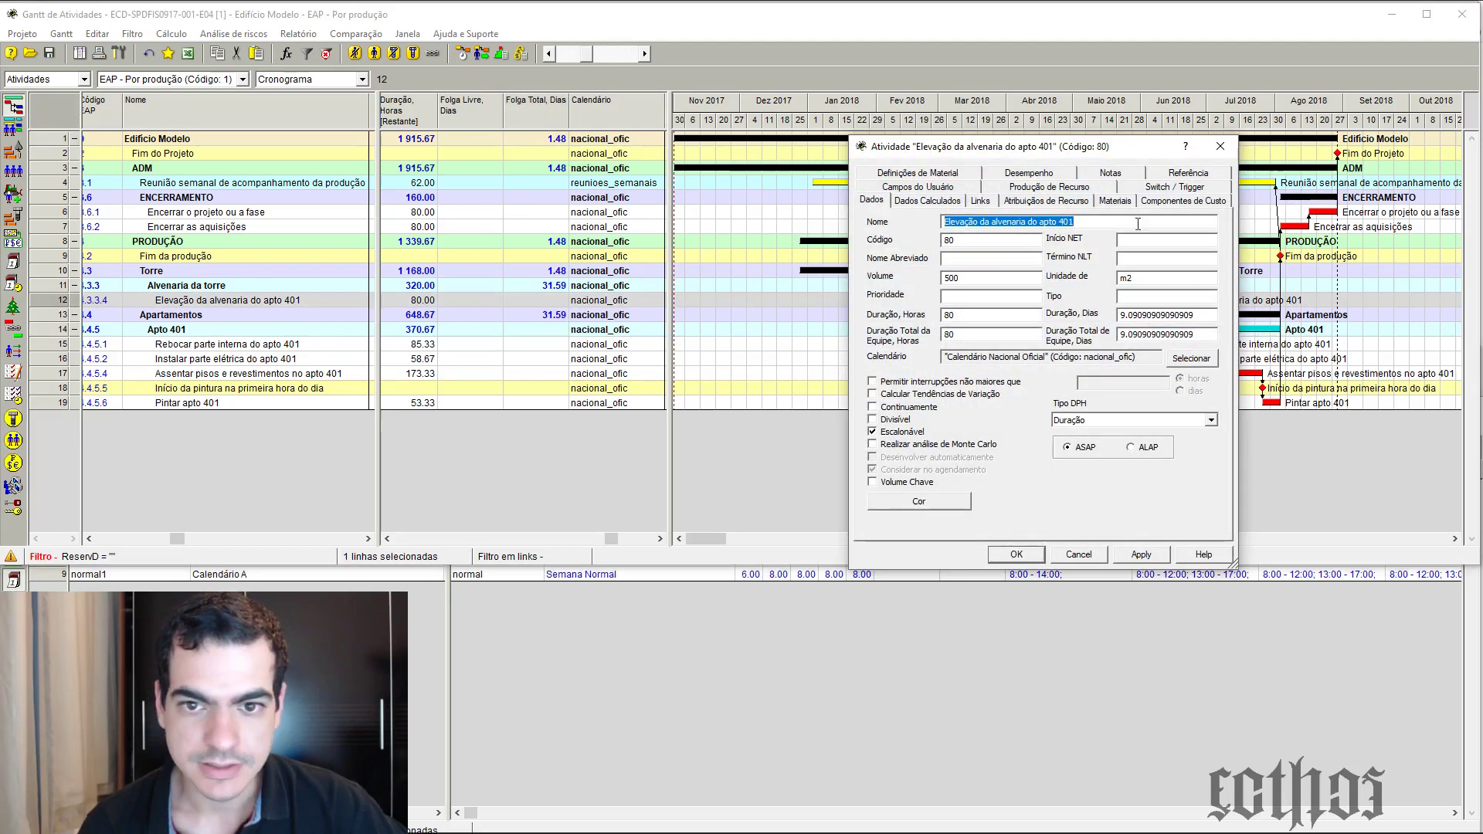
{"action": "left_click", "coordinate": [975, 202]}
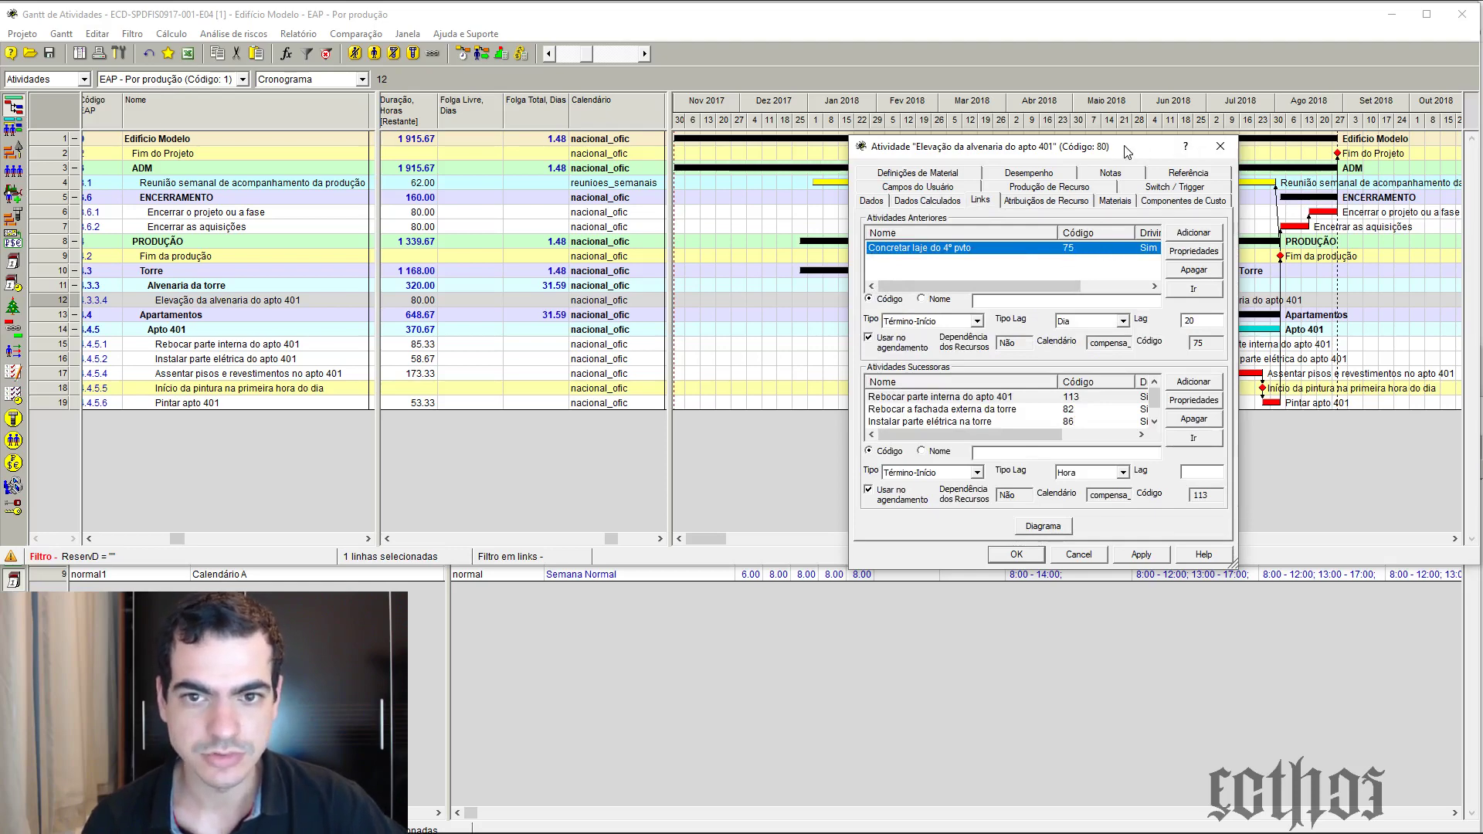
{"action": "left_click_drag", "start_coordinate": [1125, 147], "coordinate": [1092, 168]}
{"action": "left_click", "coordinate": [1189, 168]}
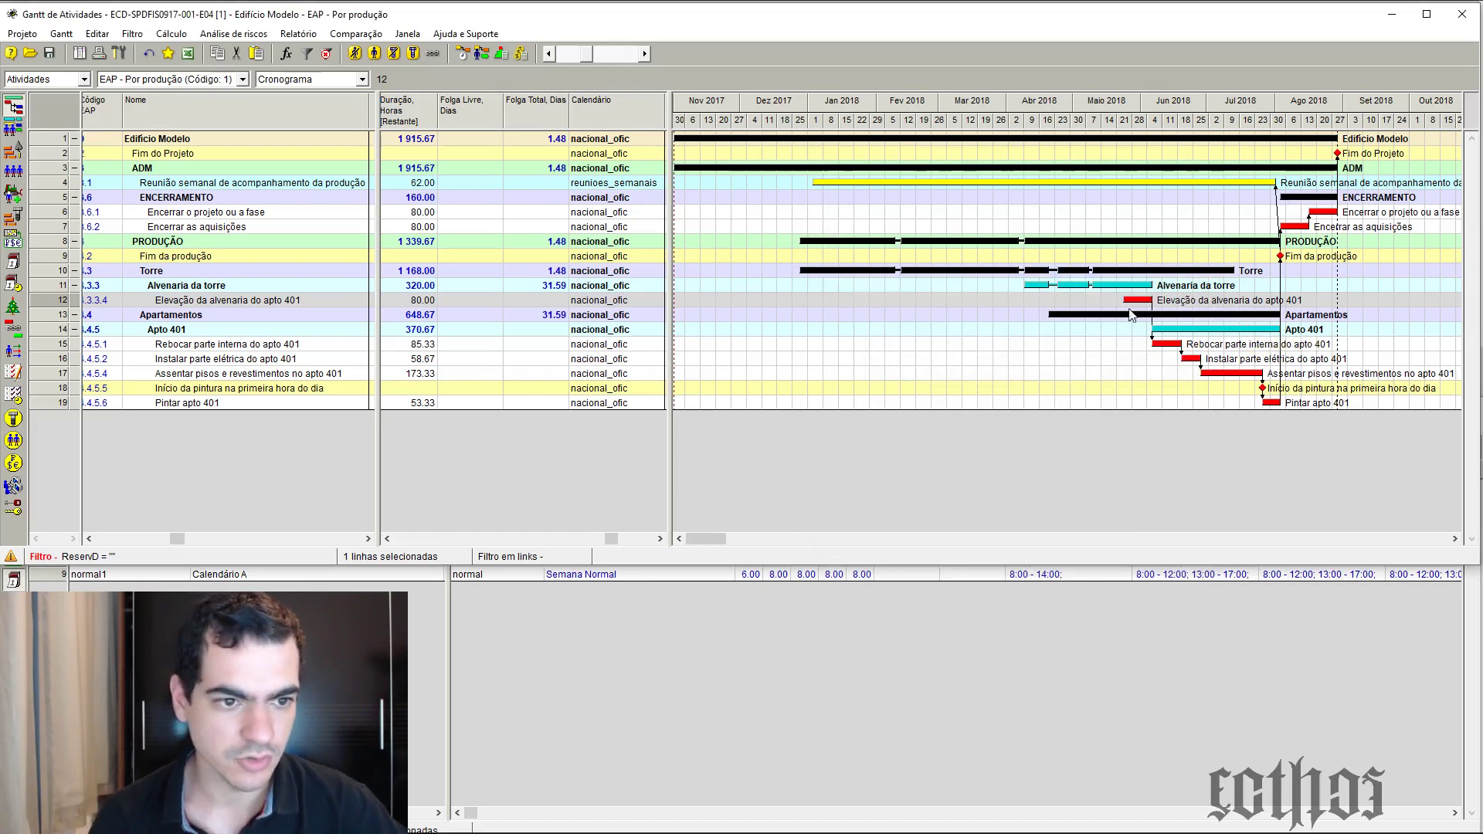
Cancel the activity filter so that all activities of Edifício Modelo are listed again
{"action": "mouse_move", "coordinate": [670, 284]}
{"action": "left_mouse_down"}
{"action": "mouse_move", "coordinate": [706, 285]}
{"action": "mouse_move", "coordinate": [677, 284]}
{"action": "left_mouse_up"}
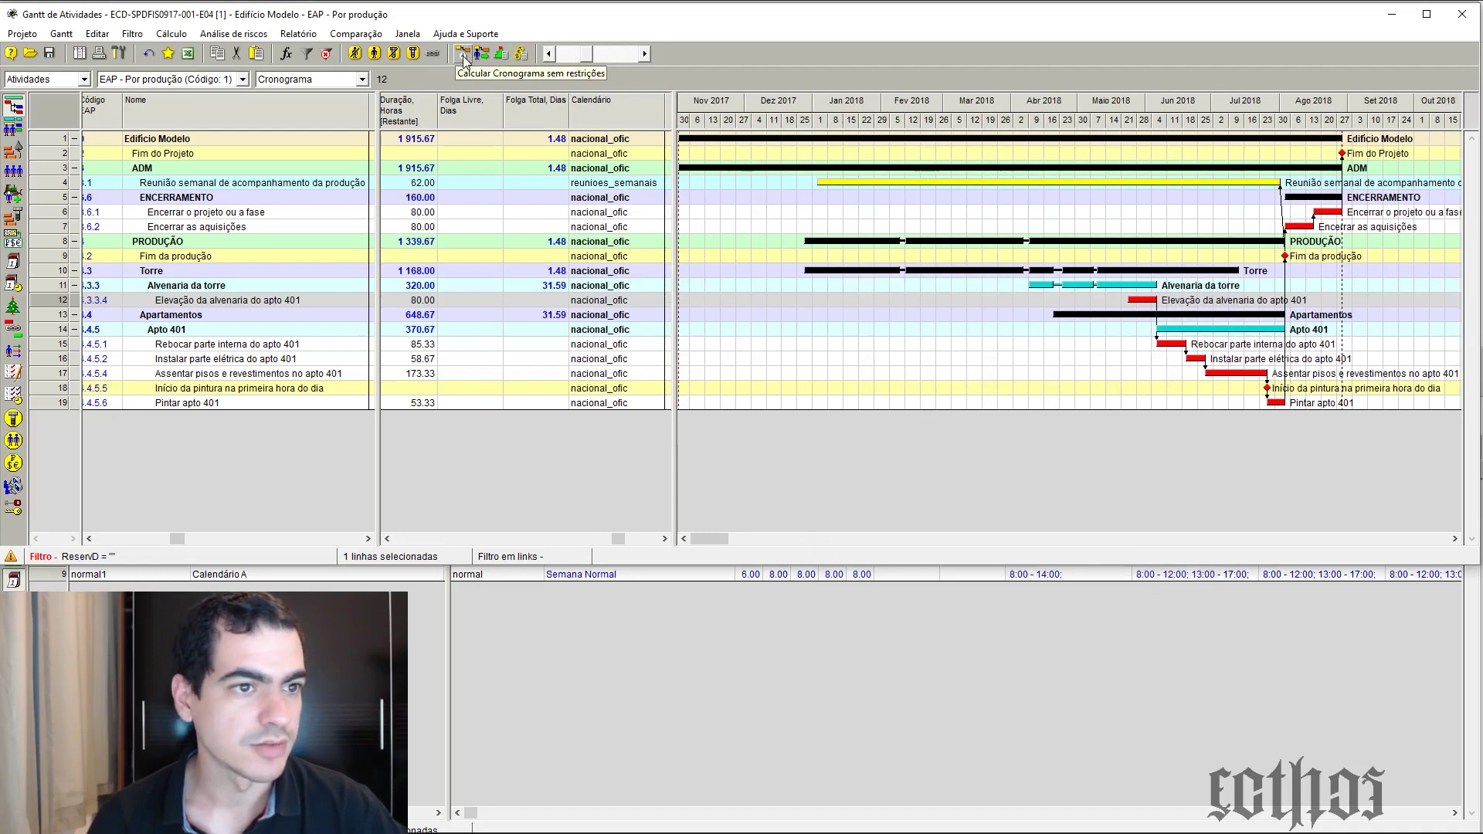
{"action": "right_click", "coordinate": [633, 106]}
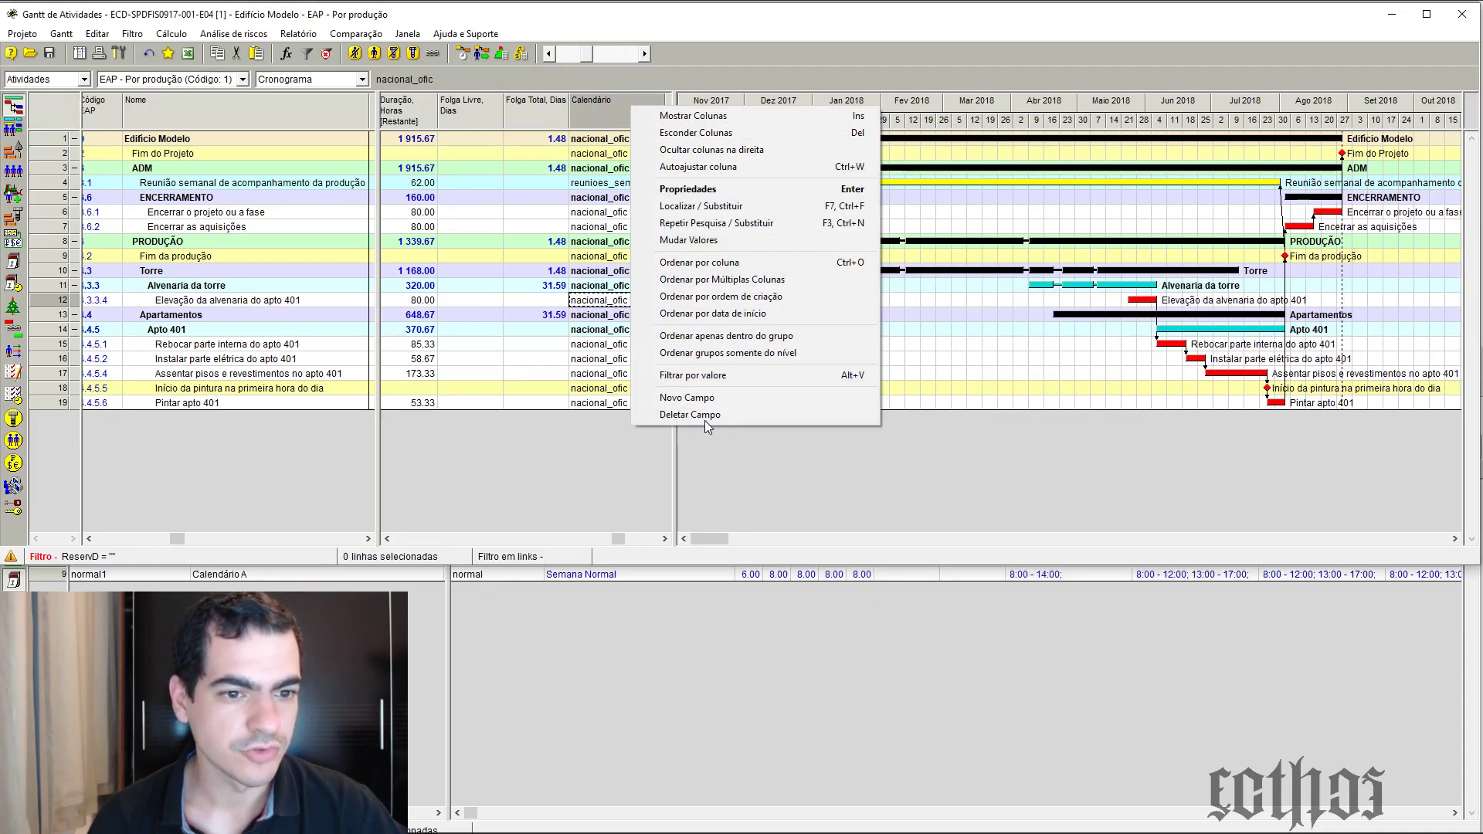
{"action": "left_click", "coordinate": [465, 241]}
{"action": "left_click", "coordinate": [132, 33]}
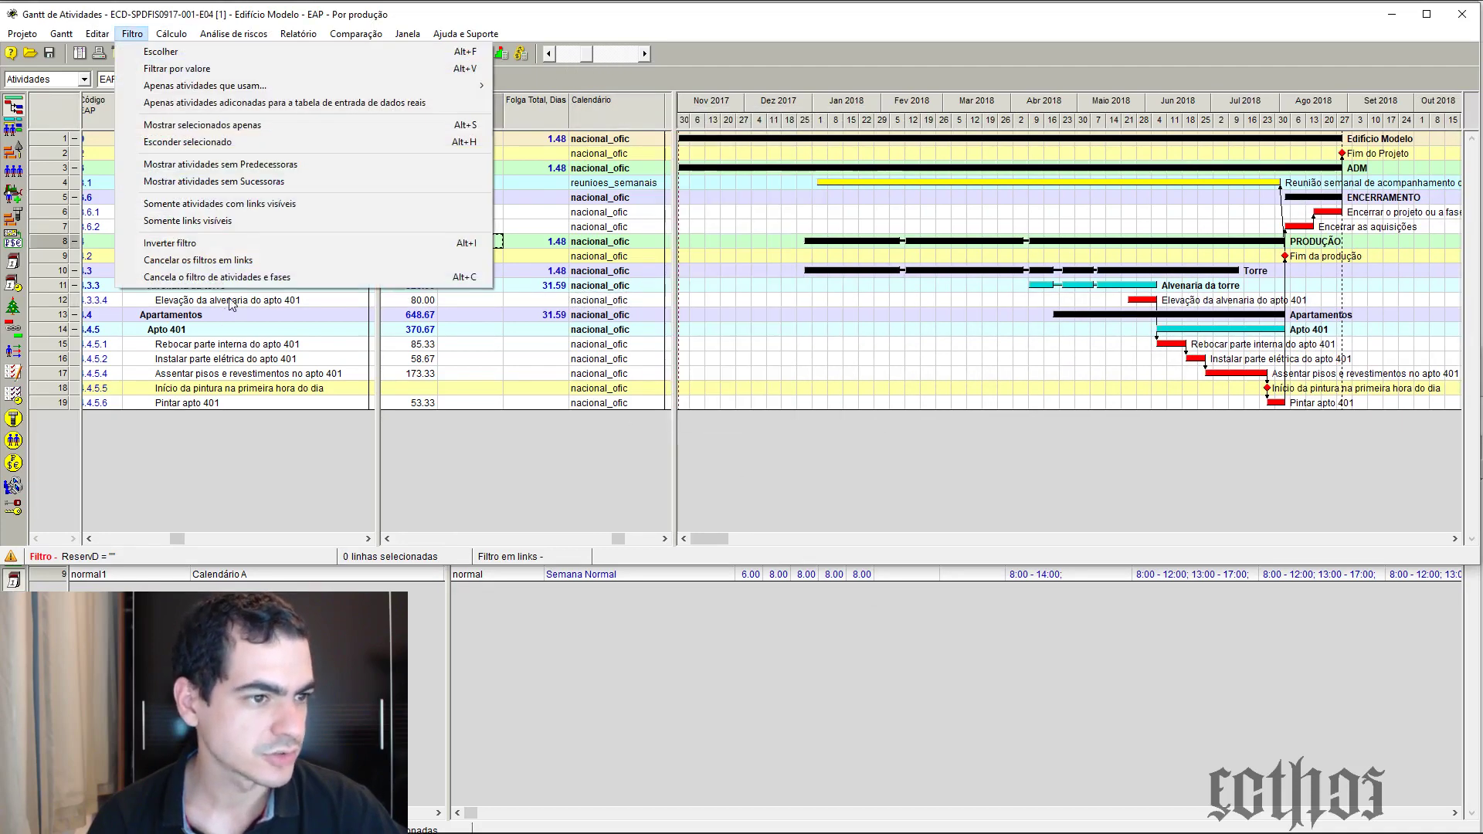
{"action": "left_click", "coordinate": [241, 277]}
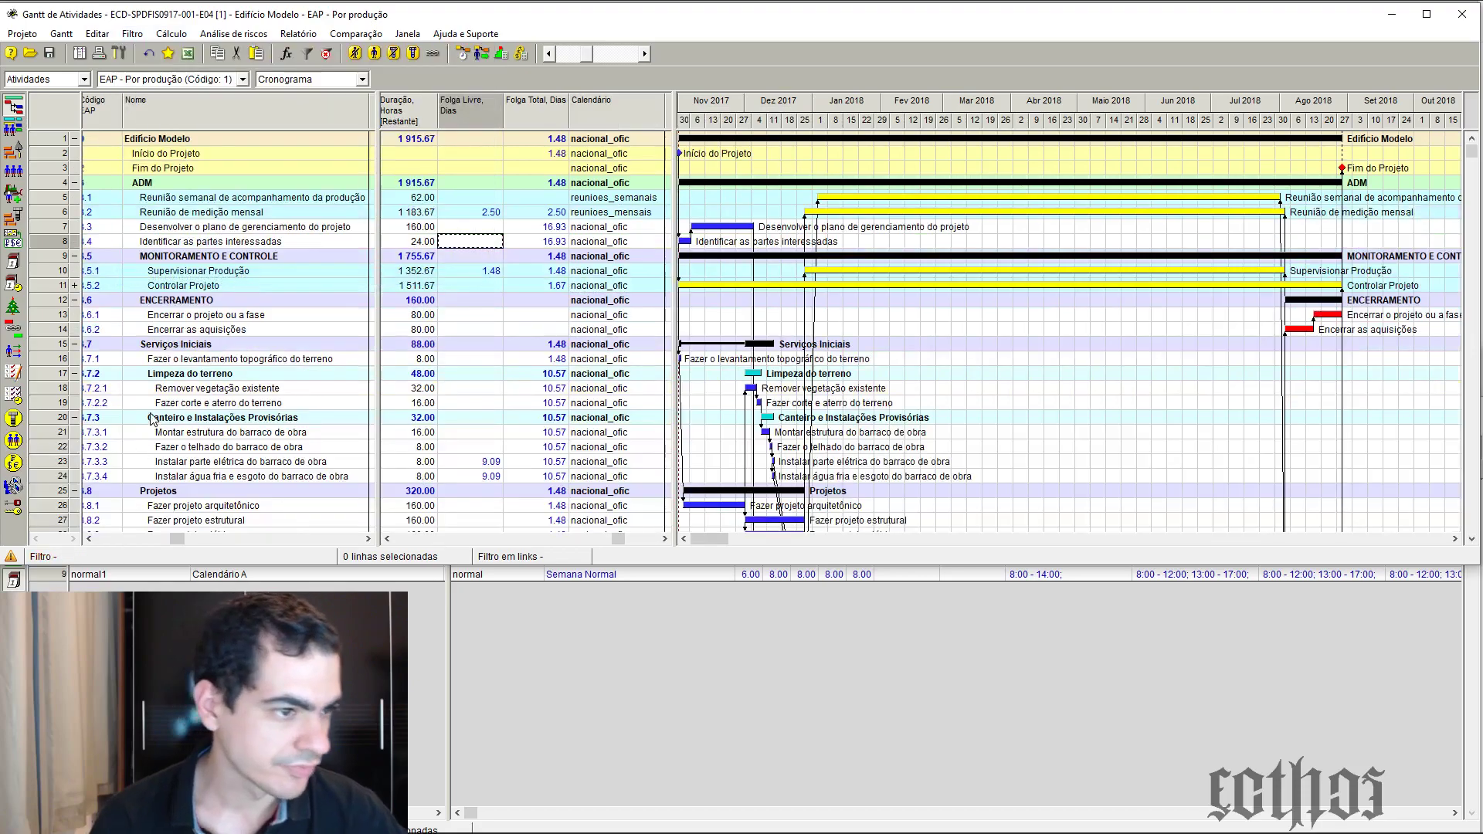
Examine the Folga Total, remaining duration and Gantt links of the activity Concretar laje do 4º pvto against the Alvenaria da torre activities
{"action": "scroll", "coordinate": [152, 418], "scroll_direction": "down", "scroll_amount": 9}
{"action": "left_click_drag", "start_coordinate": [177, 539], "coordinate": [68, 538]}
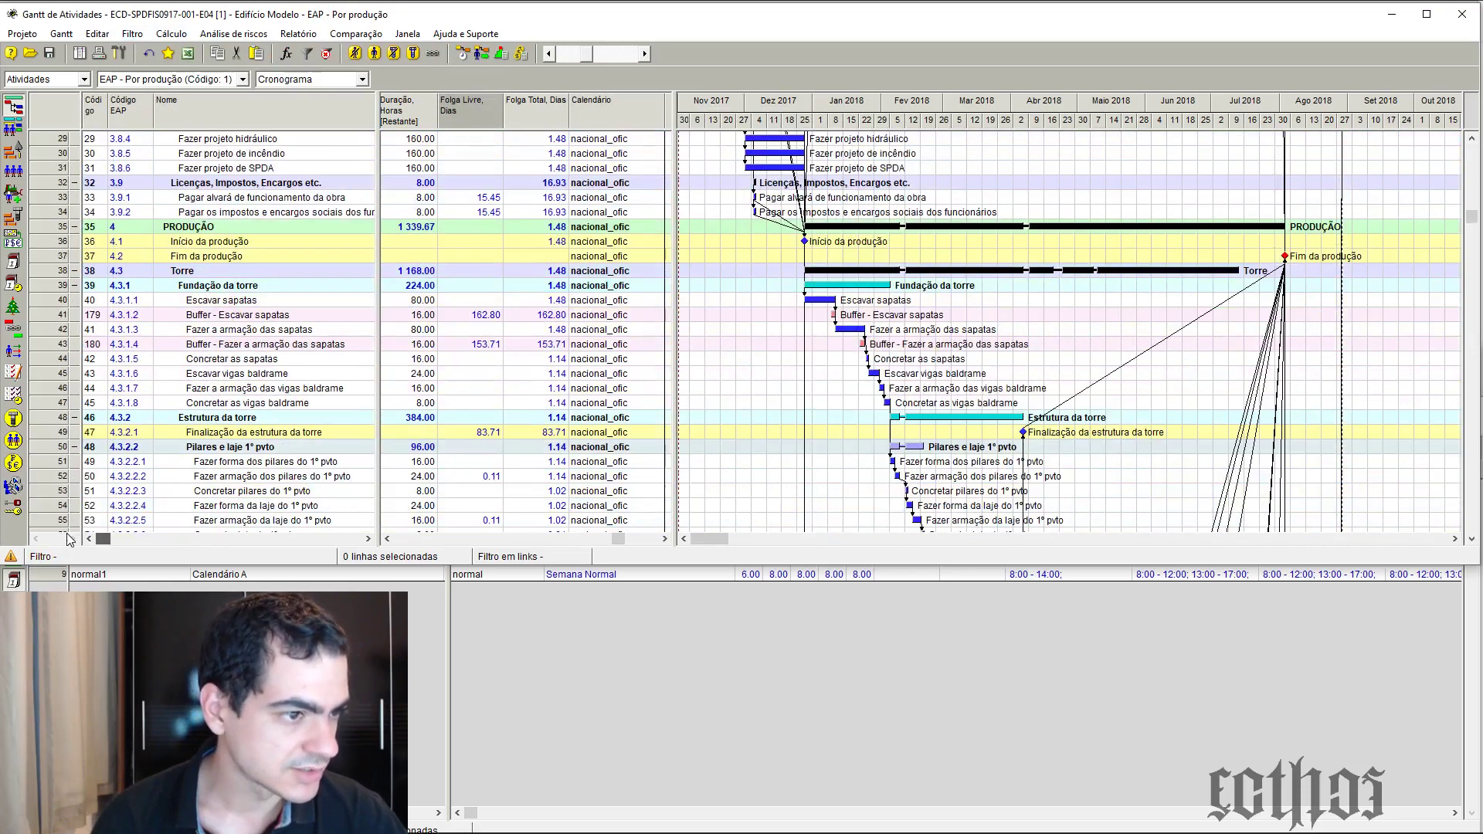
{"action": "scroll", "coordinate": [127, 454], "scroll_direction": "down", "scroll_amount": 11}
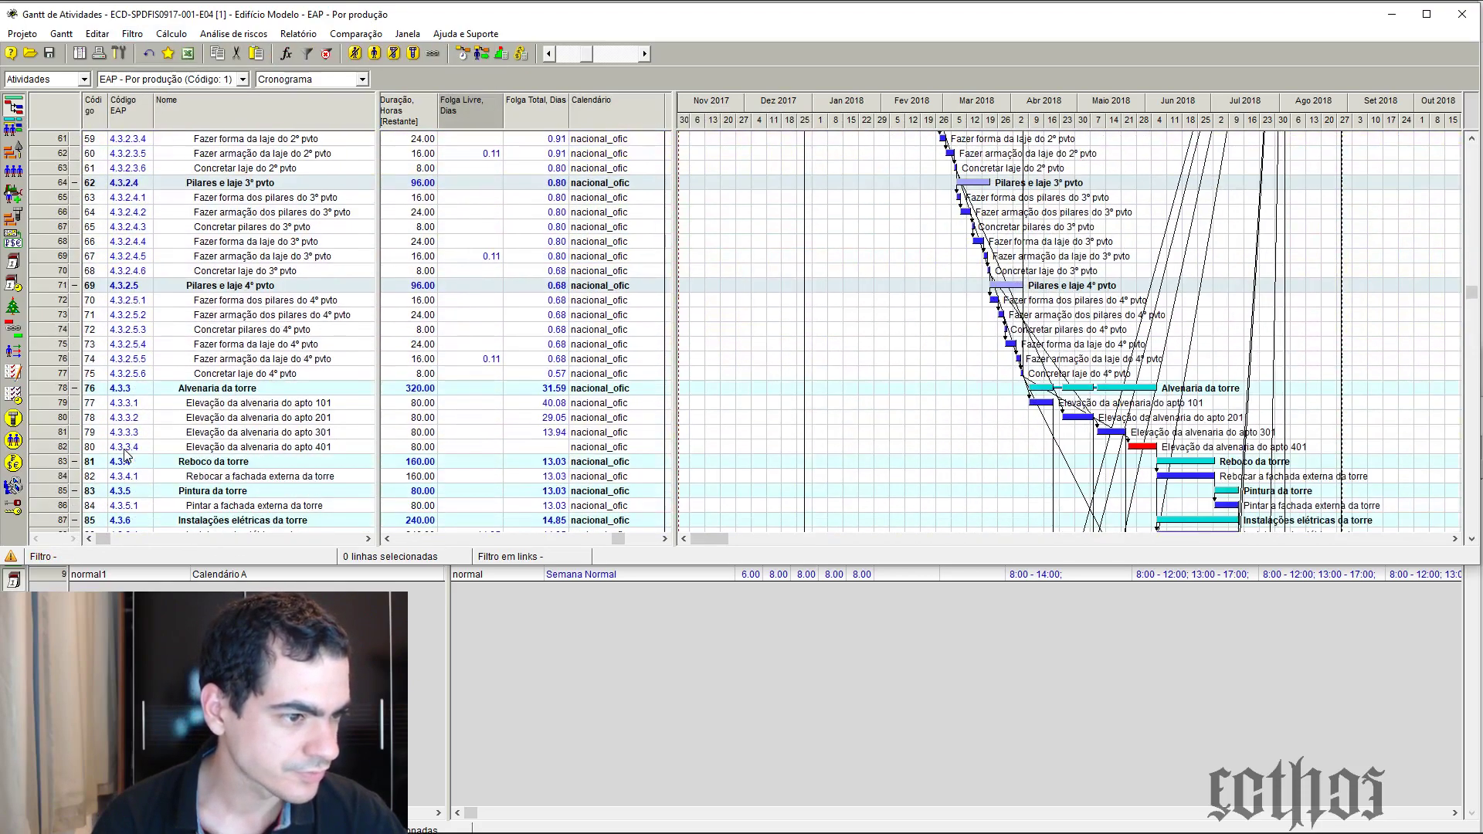
{"action": "left_click", "coordinate": [61, 373]}
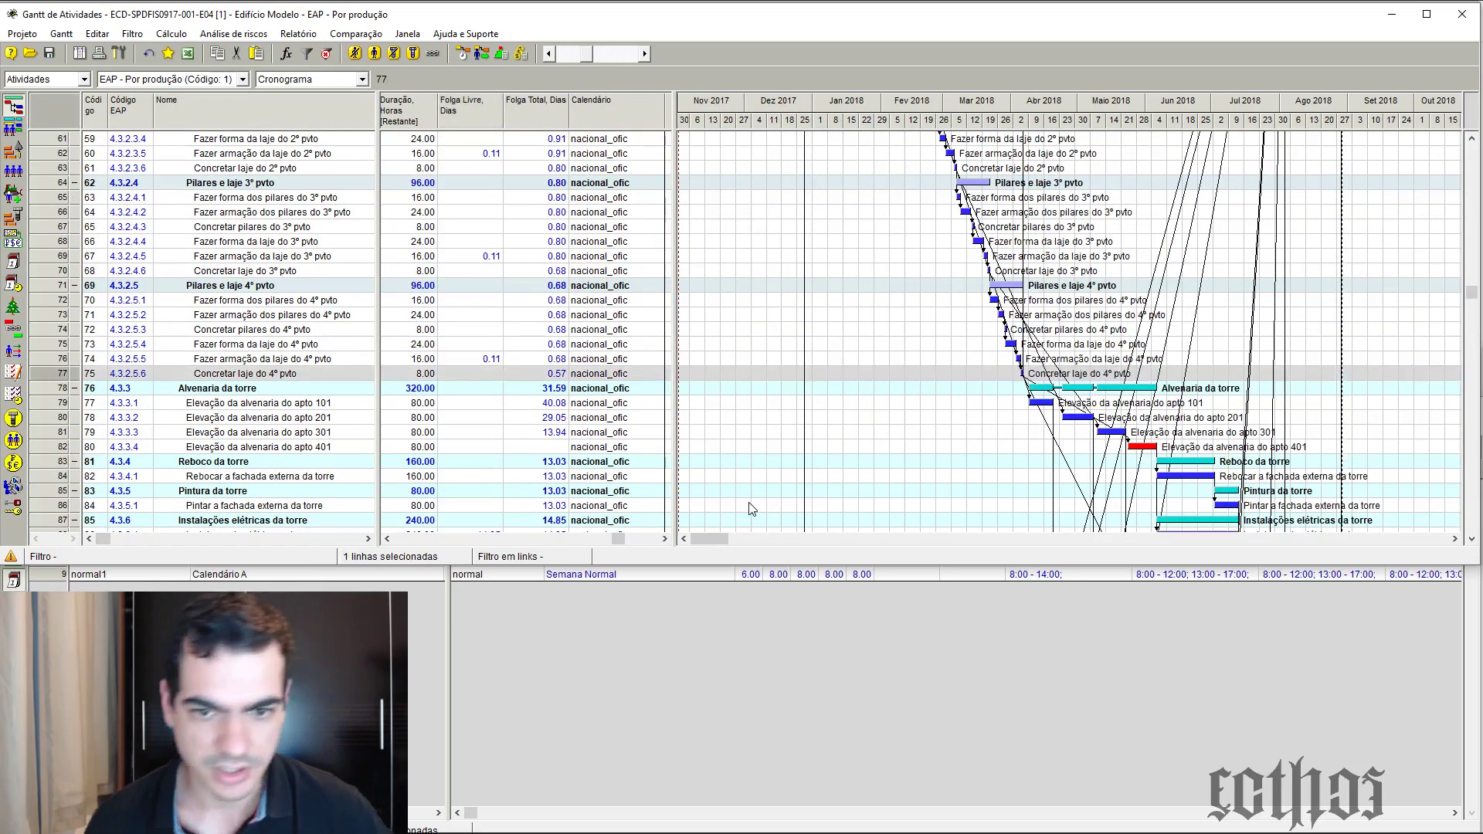
{"action": "left_click", "coordinate": [1470, 540]}
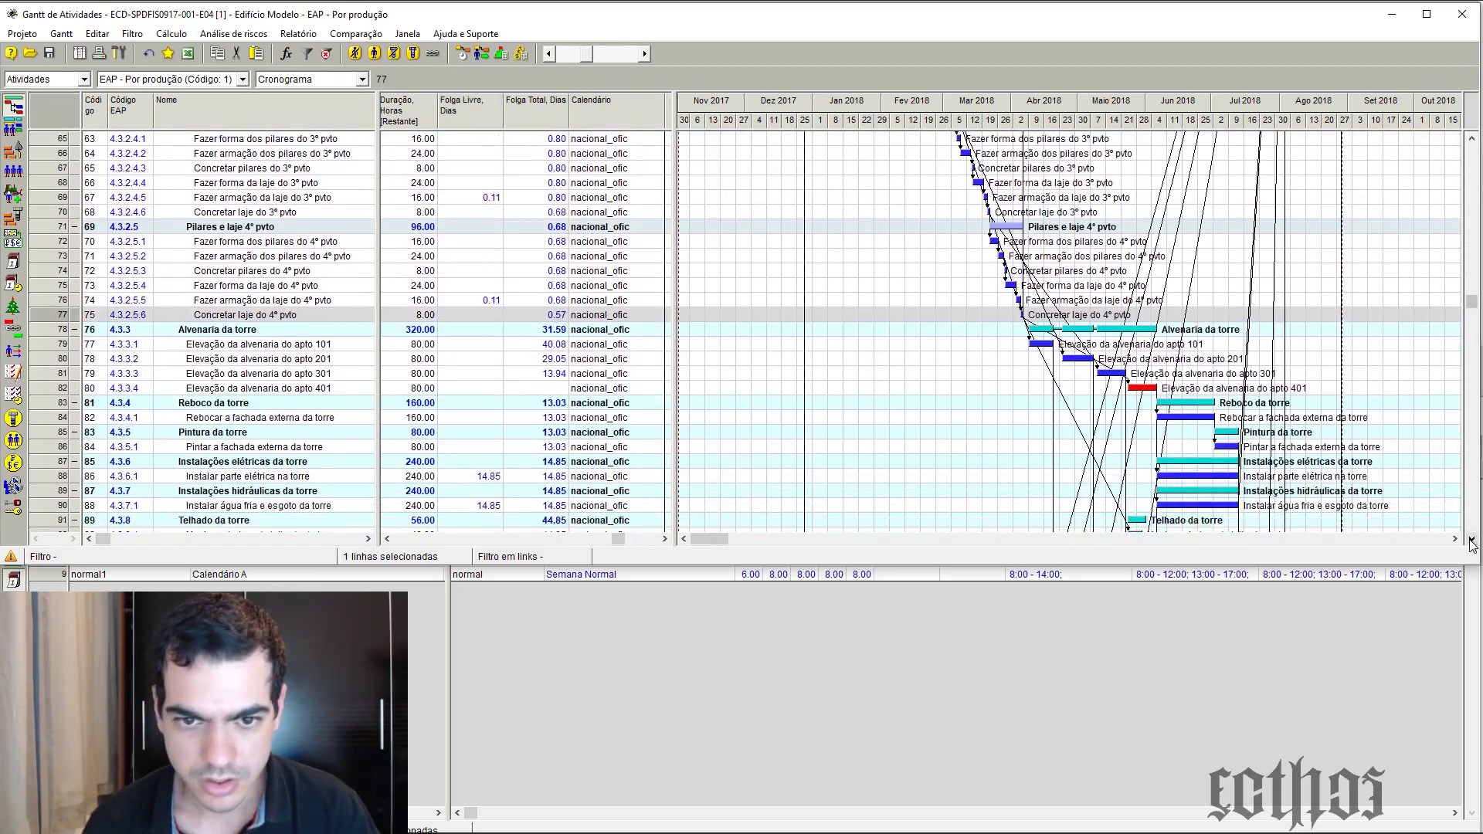
{"action": "left_click", "coordinate": [1471, 540]}
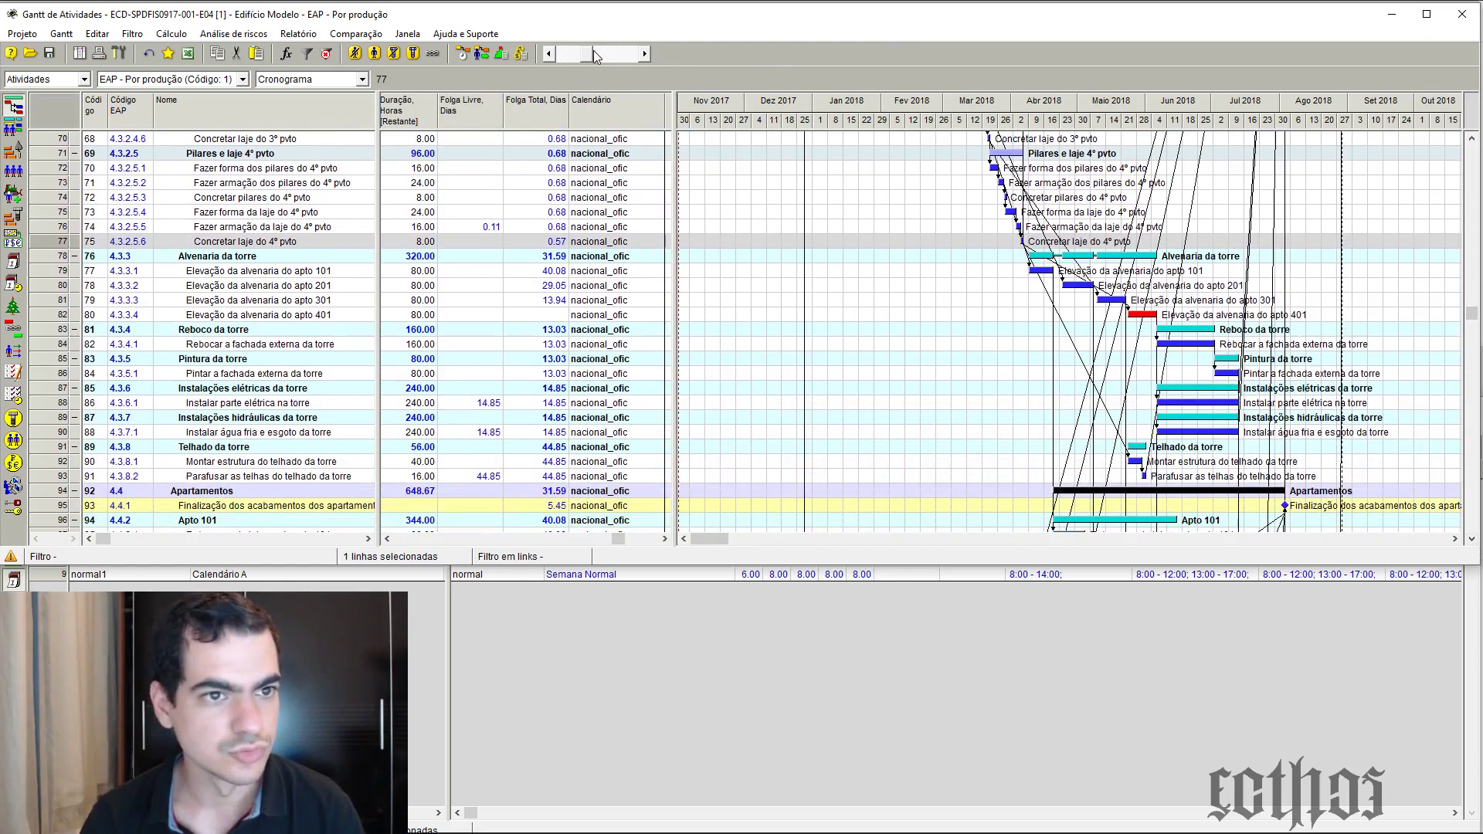
{"action": "left_click_drag", "start_coordinate": [593, 54], "coordinate": [603, 56]}
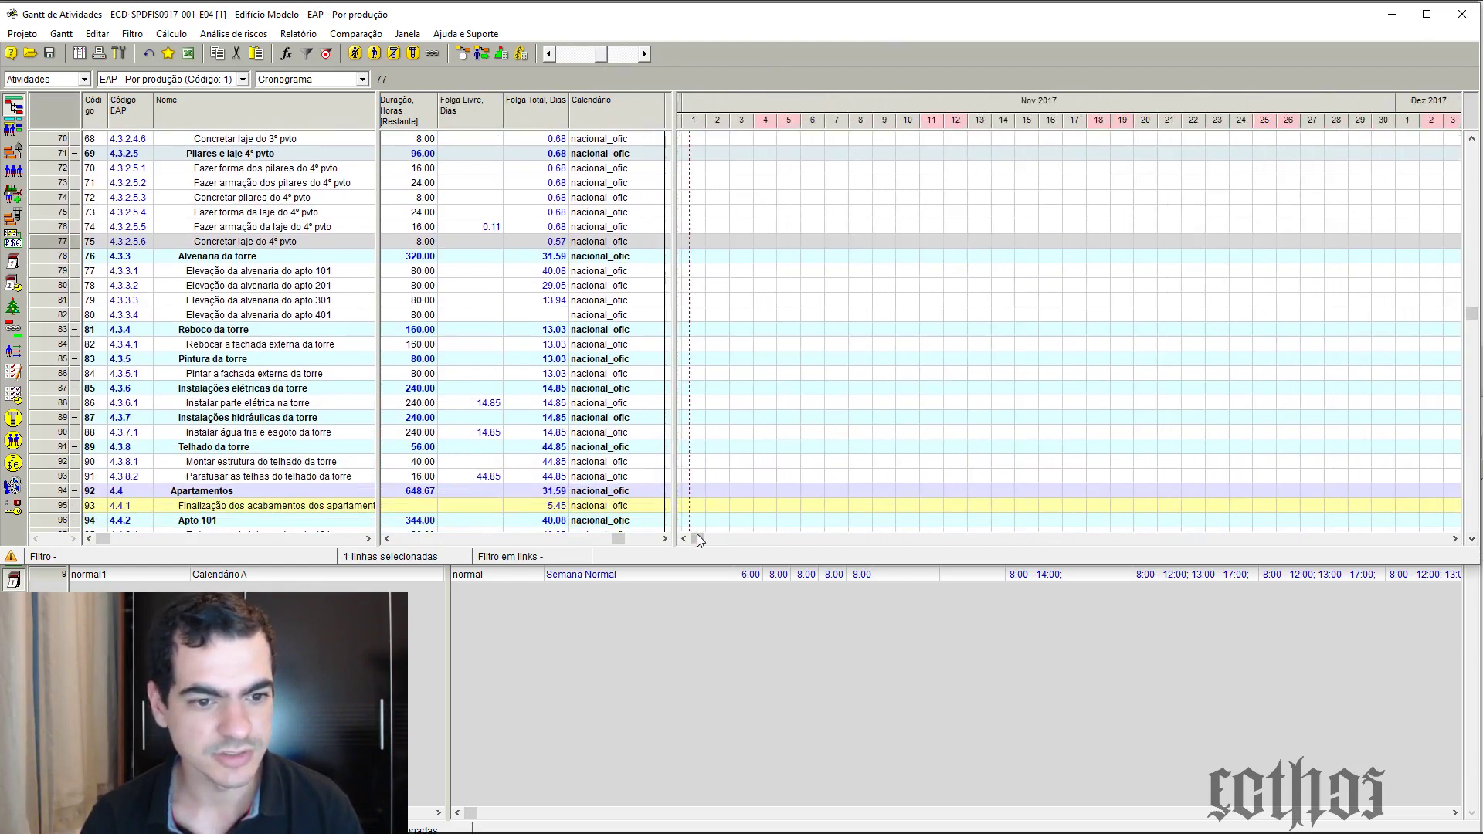
{"action": "left_click_drag", "start_coordinate": [699, 540], "coordinate": [1105, 563]}
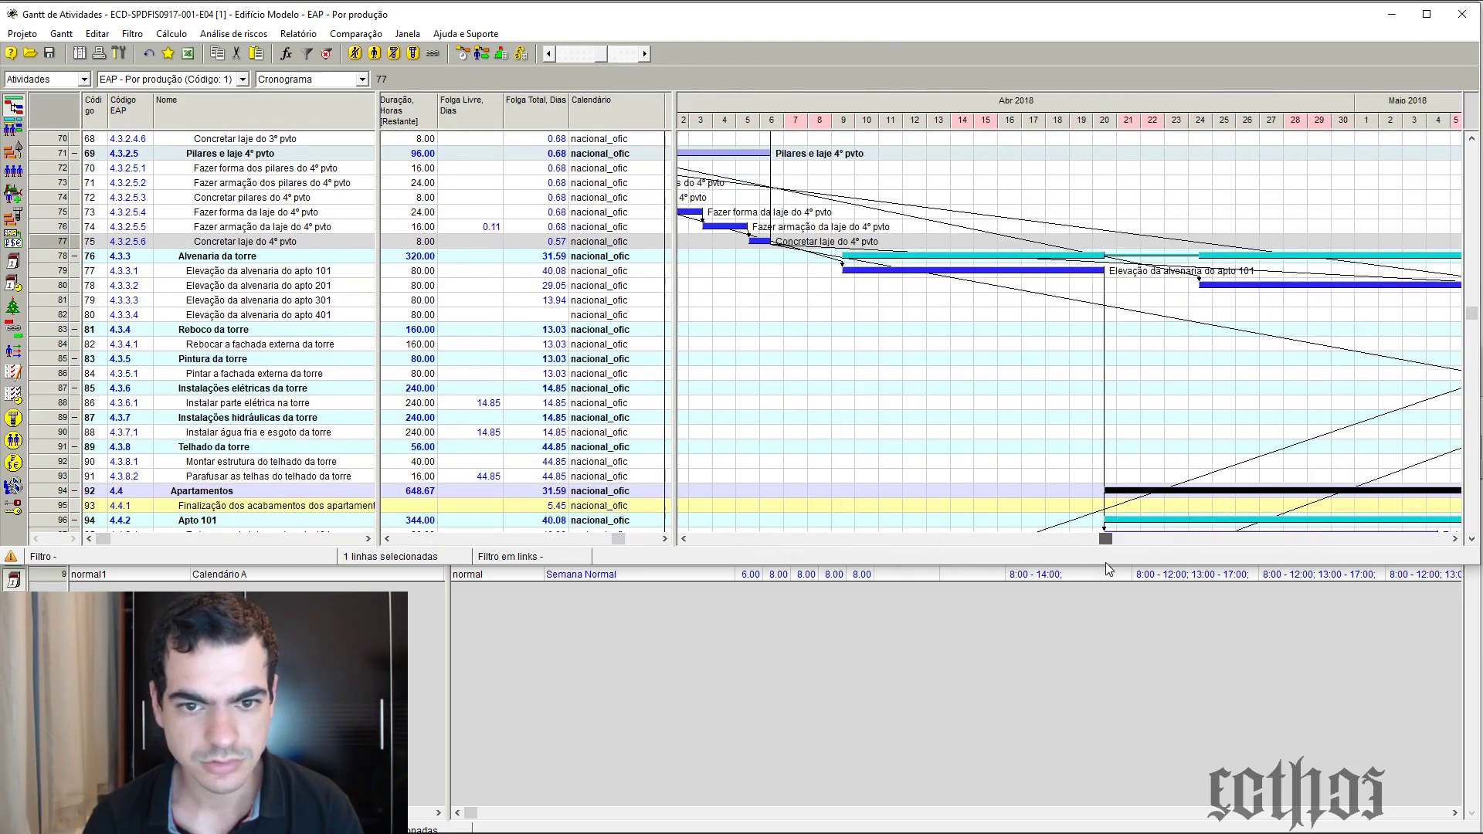
{"action": "left_click_drag", "start_coordinate": [604, 55], "coordinate": [597, 55]}
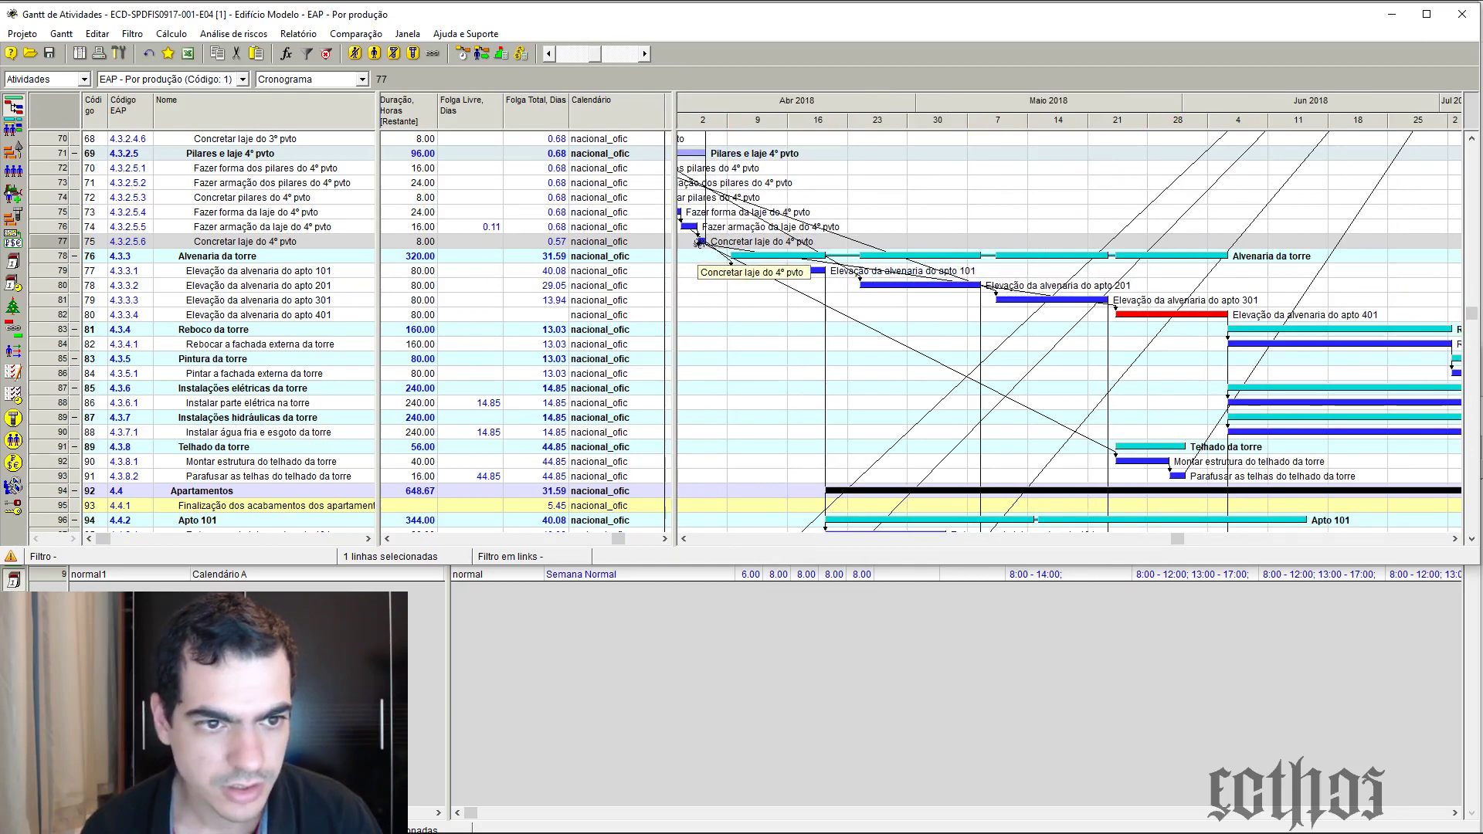
{"action": "left_click", "coordinate": [538, 245]}
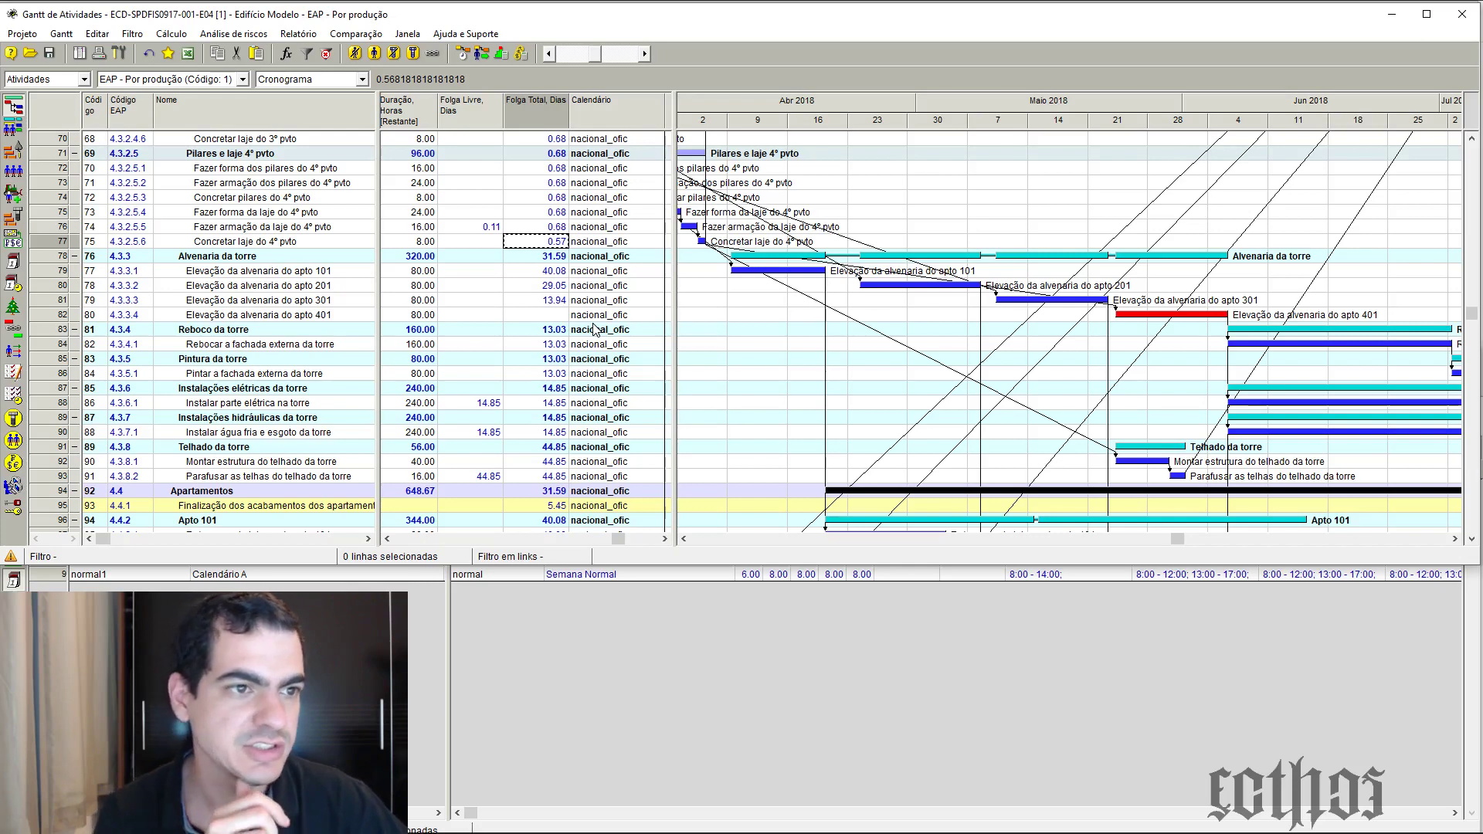
{"action": "left_click", "coordinate": [419, 242]}
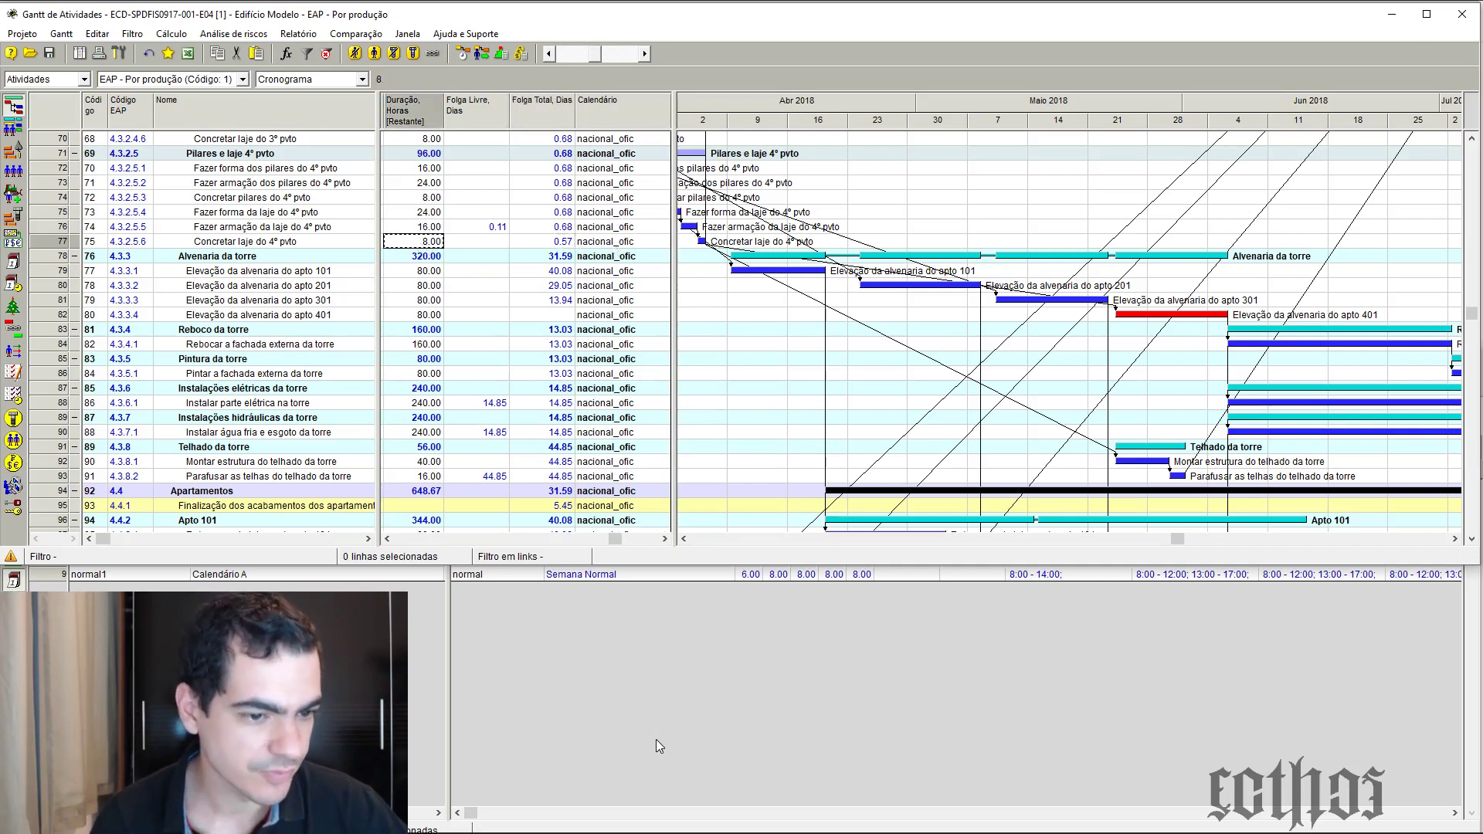
Bring up the project's weeks table and set the Monday hours of the week normal to 8
{"action": "left_click", "coordinate": [665, 655]}
{"action": "left_click_drag", "start_coordinate": [396, 349], "coordinate": [413, 573]}
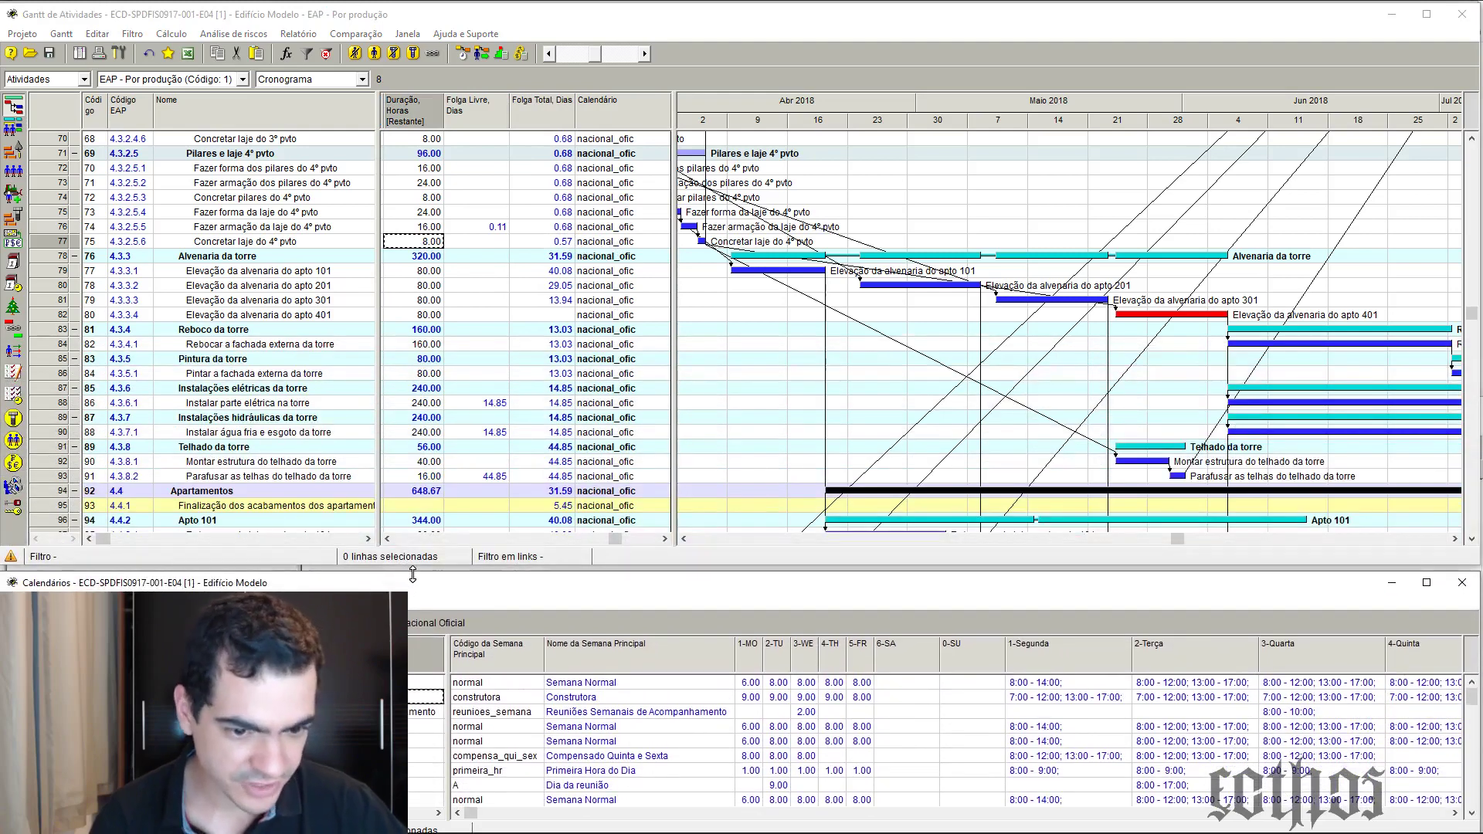
{"action": "left_click", "coordinate": [751, 685]}
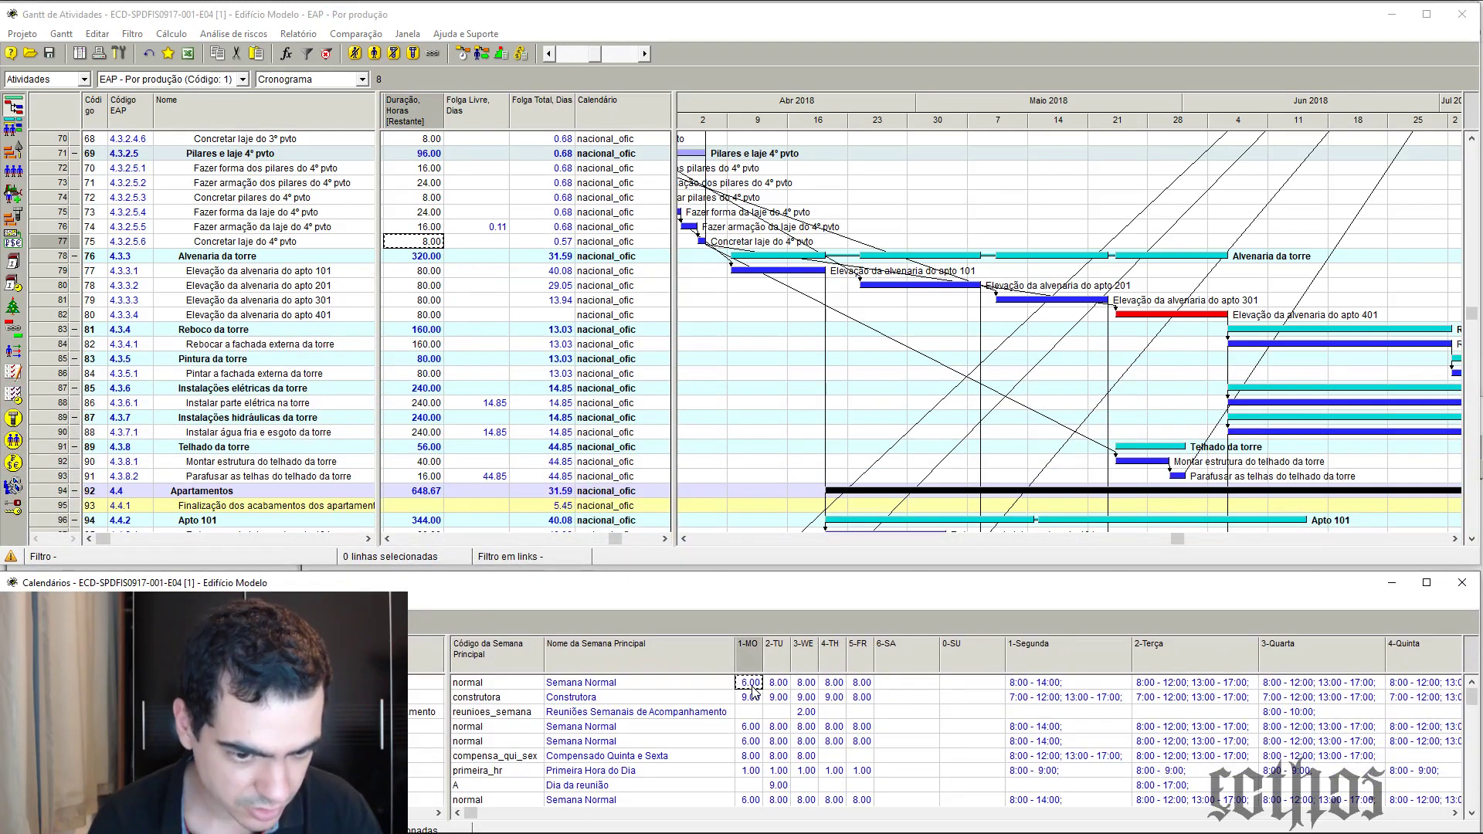
{"action": "left_click_drag", "start_coordinate": [696, 576], "coordinate": [723, 434]}
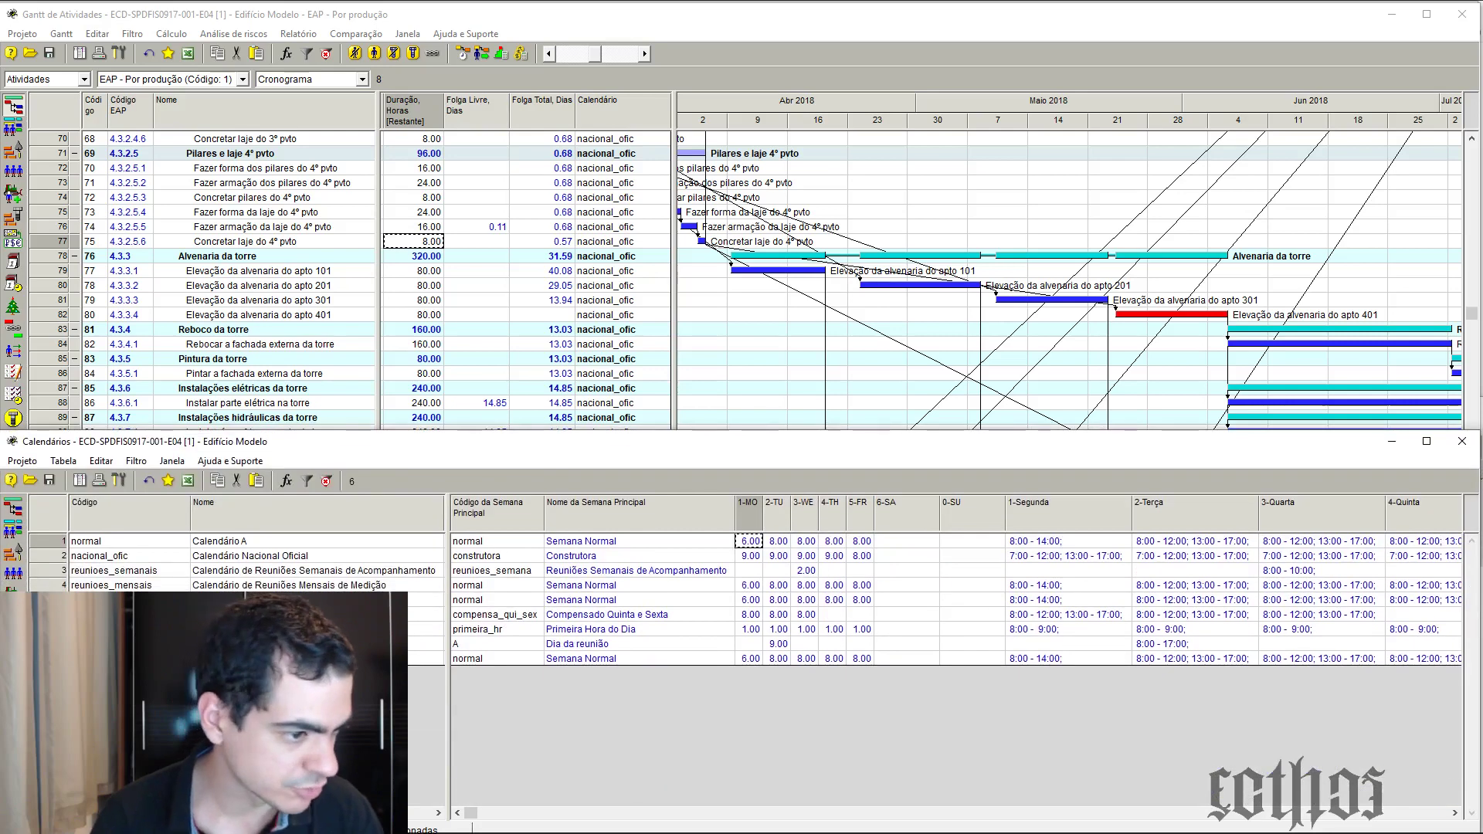
{"action": "left_click", "coordinate": [13, 685]}
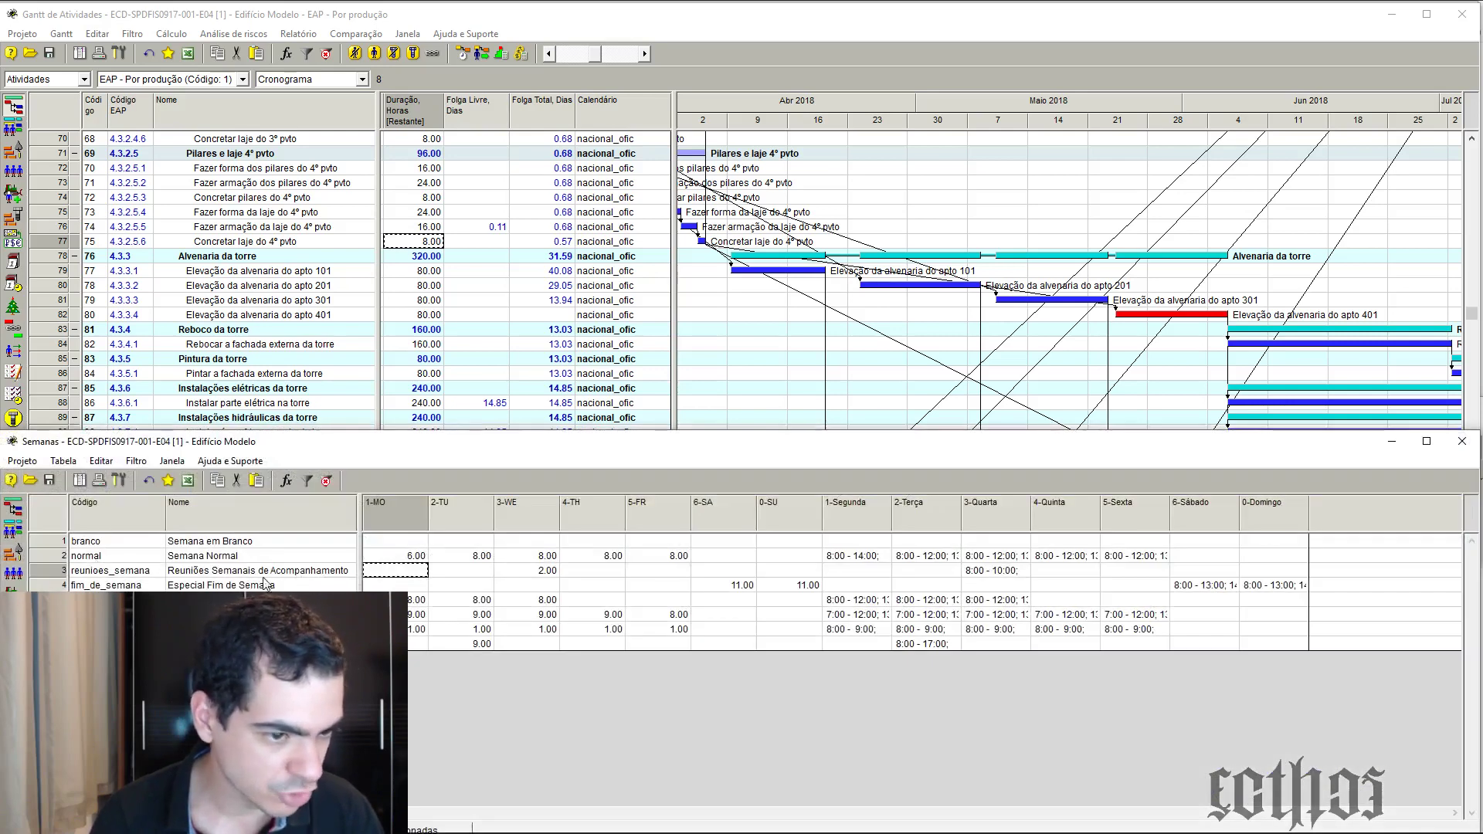
{"action": "left_click", "coordinate": [405, 557]}
{"action": "type", "text": "8"}
{"action": "key", "text": "Return"}
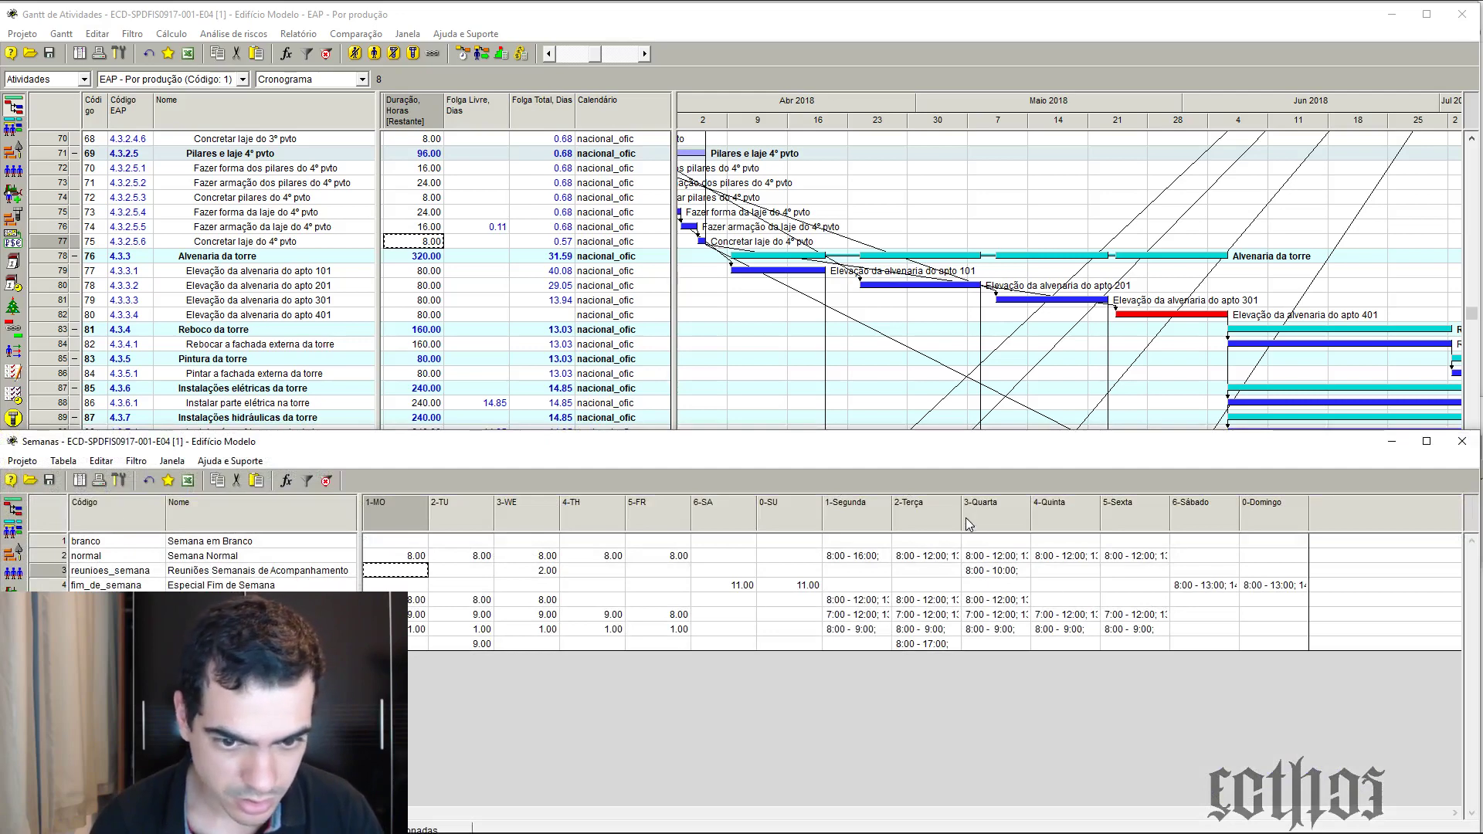
Set the Segunda working periods of the week normal to 8:00 - 12:00; 13:00 - 17:00, matching those of Terça
{"action": "left_click_drag", "start_coordinate": [961, 511], "coordinate": [1033, 515]}
{"action": "left_click", "coordinate": [981, 556]}
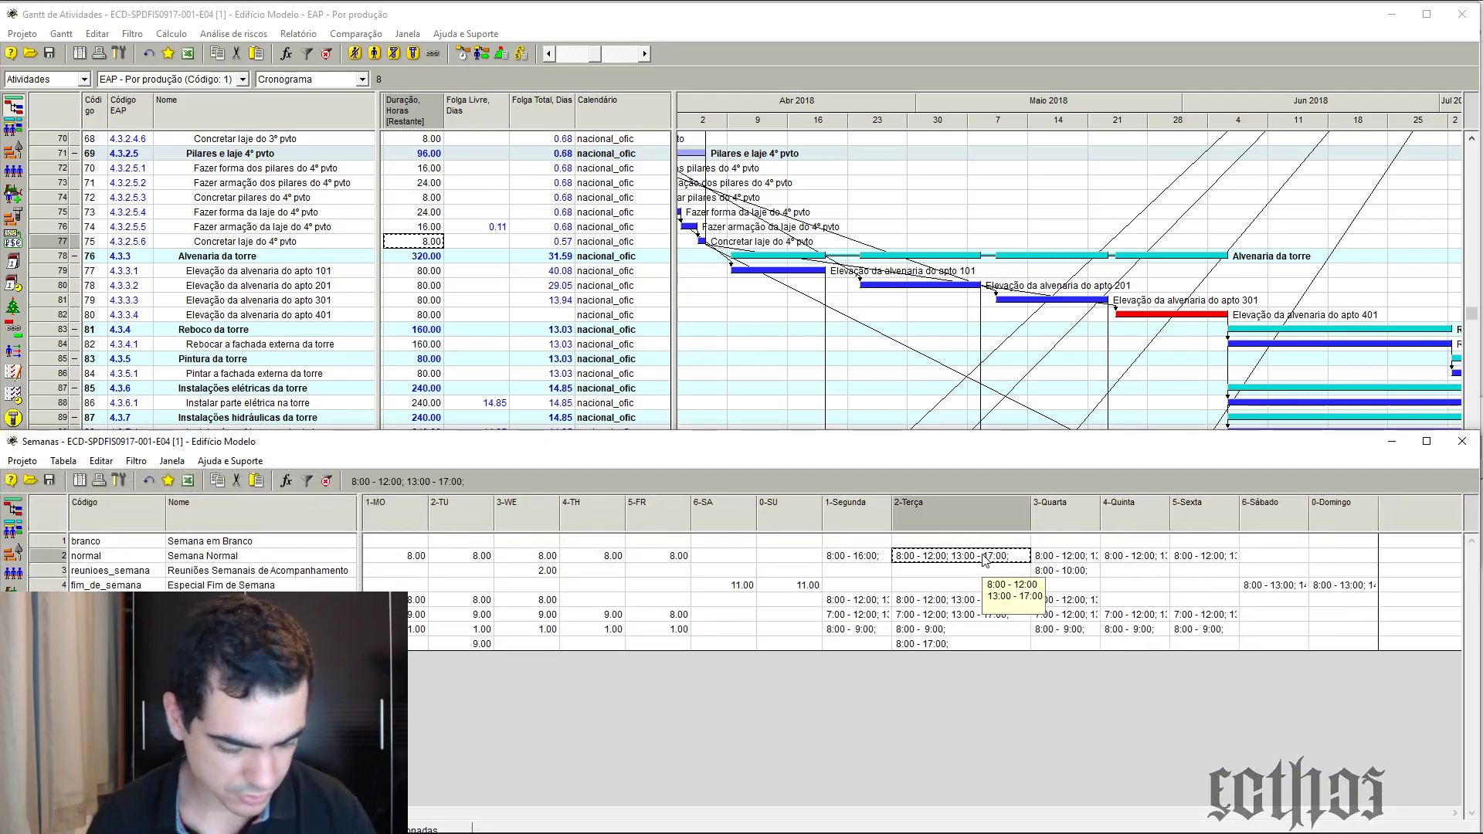
{"action": "key", "text": "Left"}
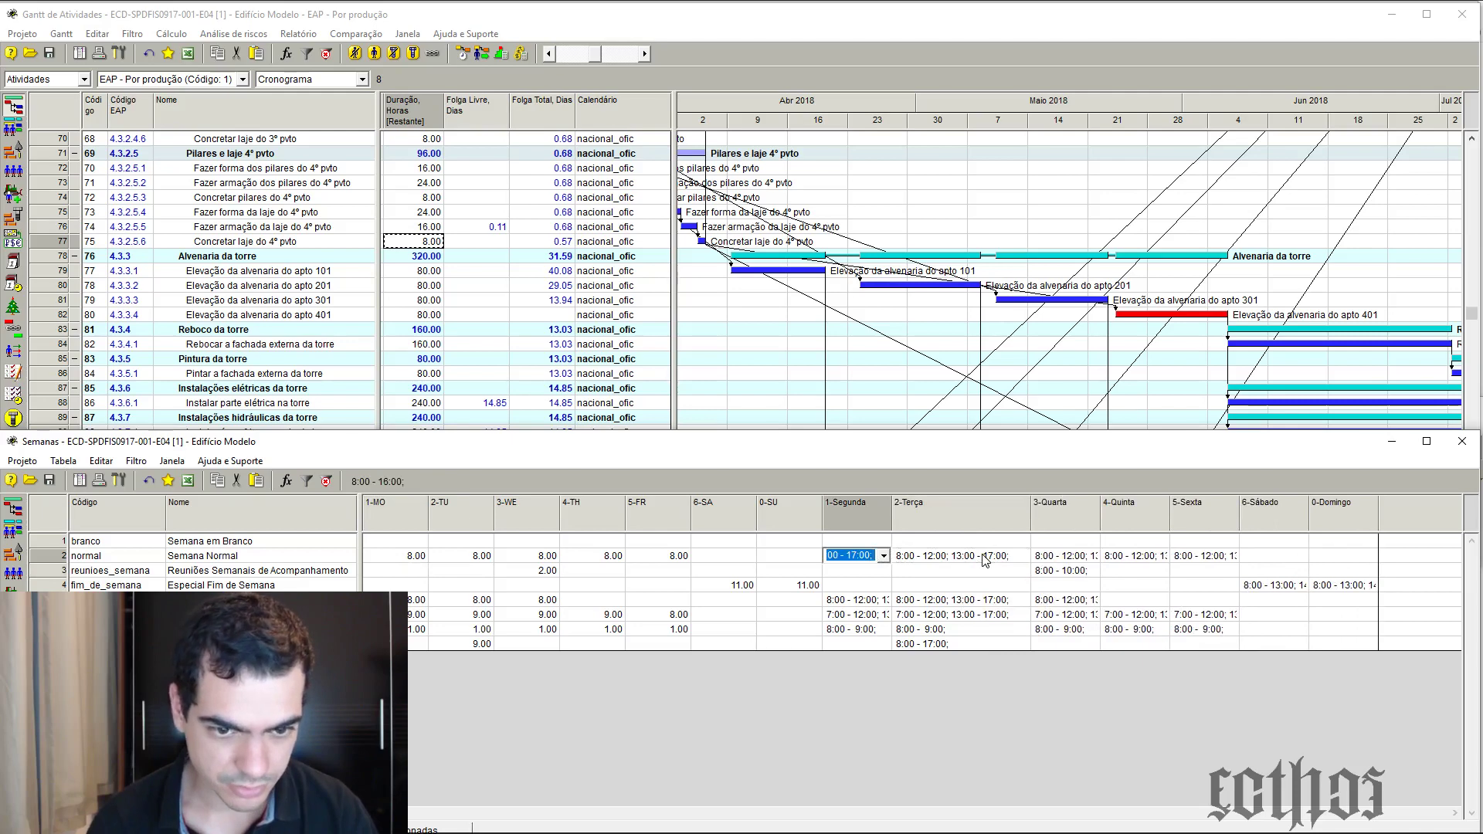
{"action": "key", "text": "Return"}
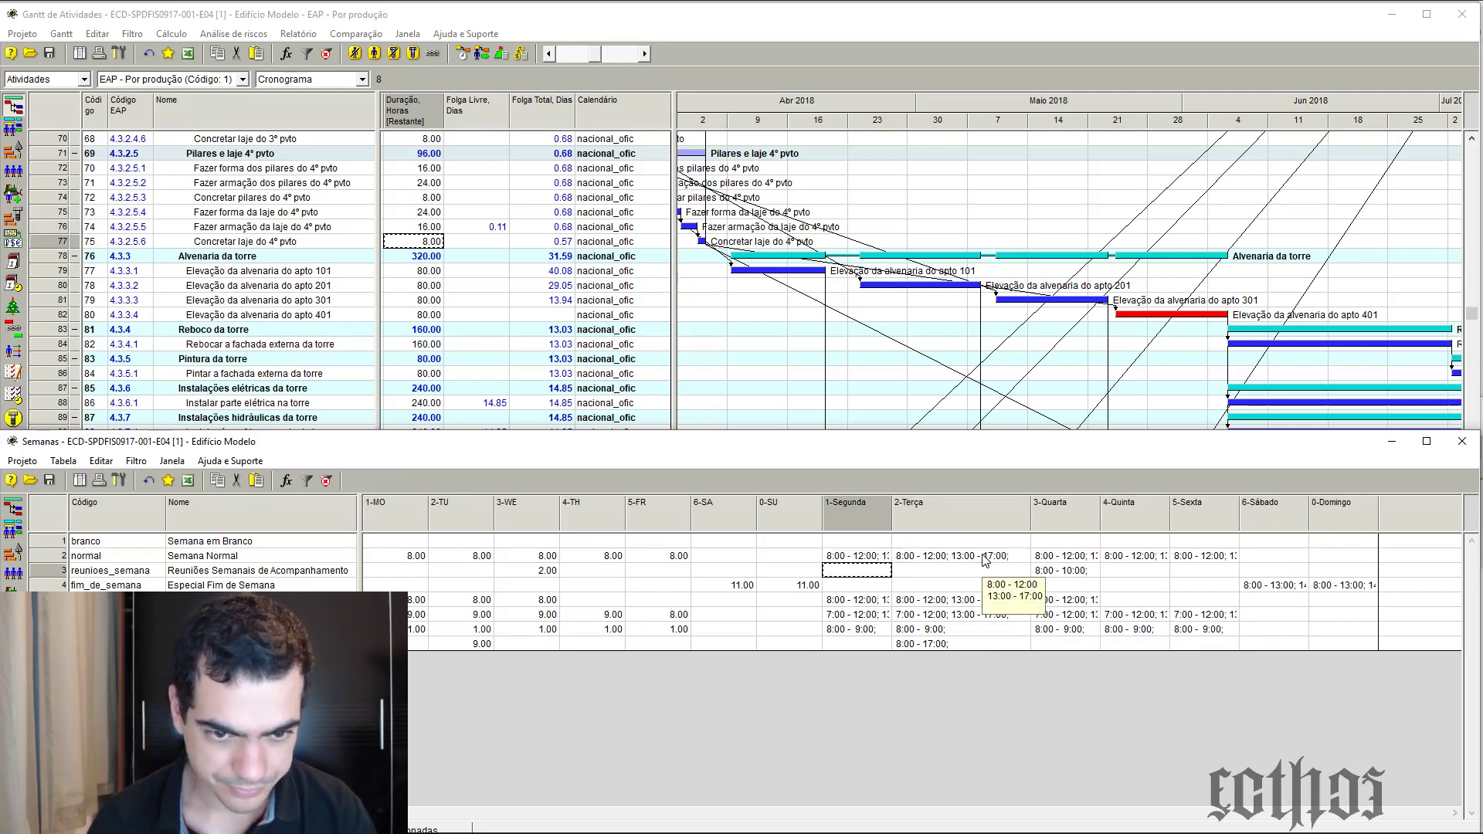
{"action": "left_click", "coordinate": [461, 58]}
{"action": "left_click", "coordinate": [670, 573]}
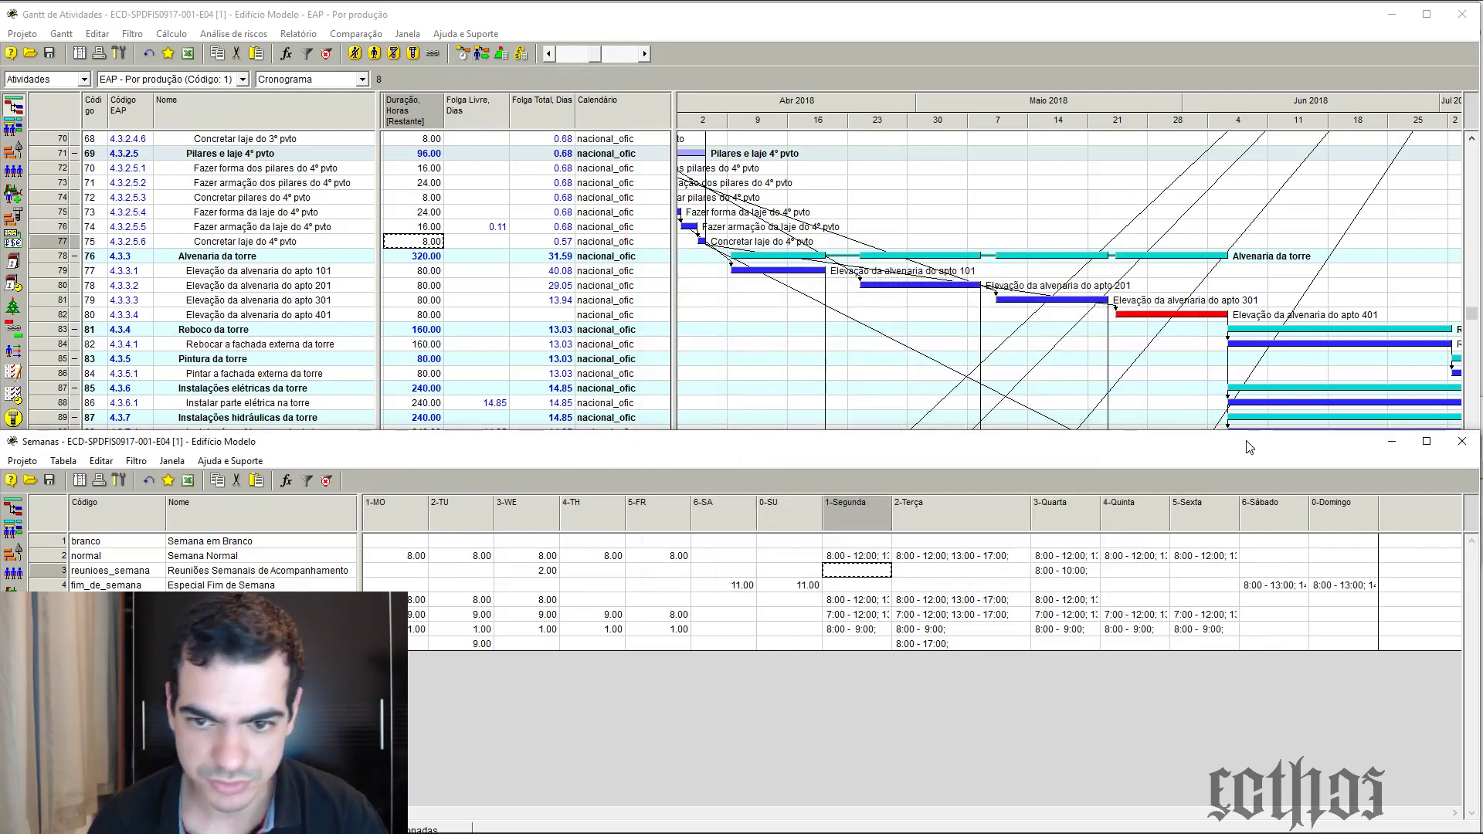
{"action": "mouse_move", "coordinate": [1241, 434]}
{"action": "left_mouse_down"}
{"action": "mouse_move", "coordinate": [1228, 622]}
{"action": "mouse_move", "coordinate": [1267, 424]}
{"action": "left_mouse_up"}
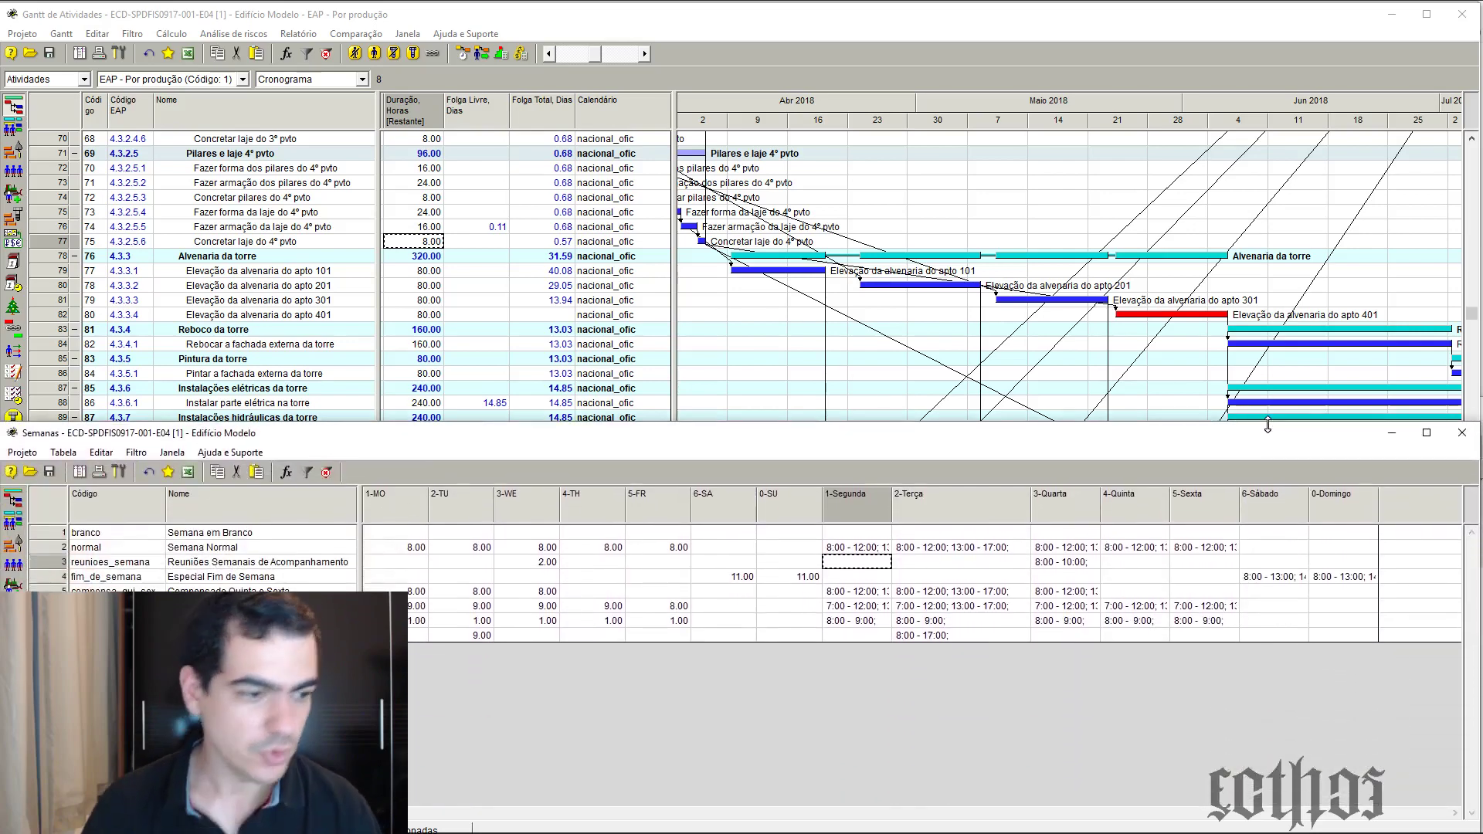
{"action": "left_click", "coordinate": [858, 547]}
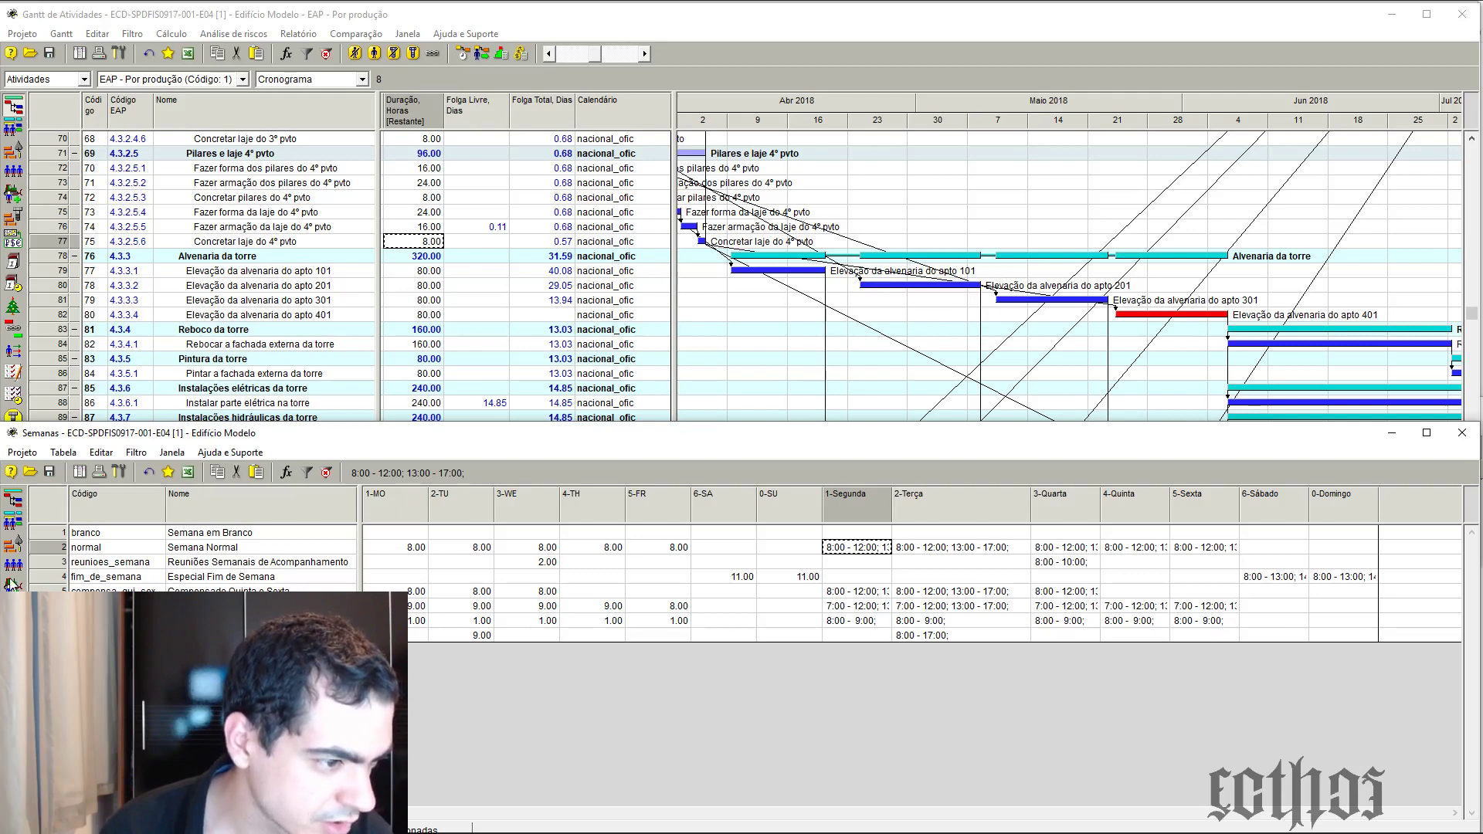
Check which main week the calendar nacional_ofic uses and compare the daily hours of the weeks normal and construtora
{"action": "left_click", "coordinate": [13, 655]}
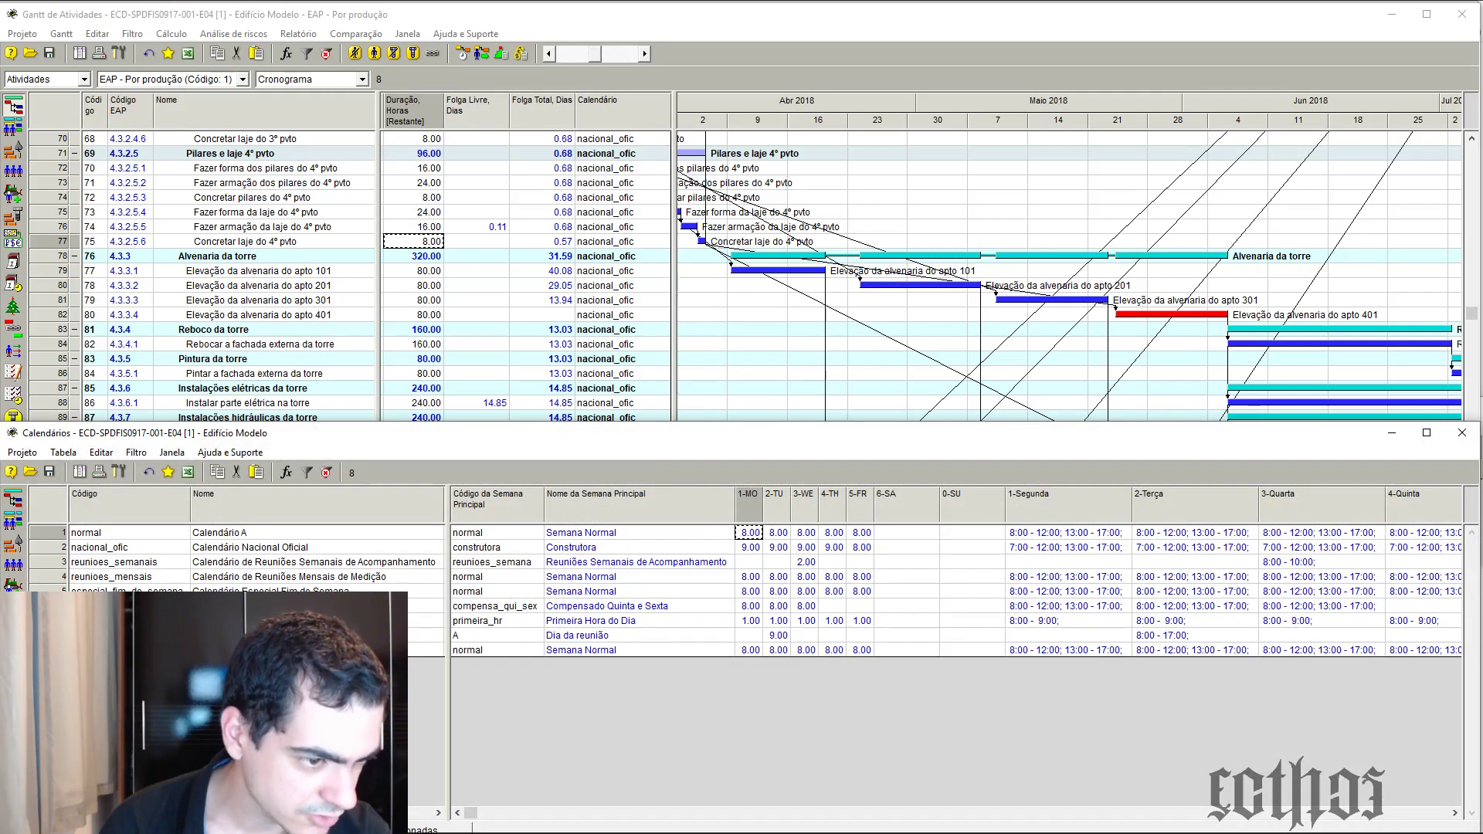
{"action": "left_click", "coordinate": [244, 606]}
{"action": "left_click", "coordinate": [257, 550]}
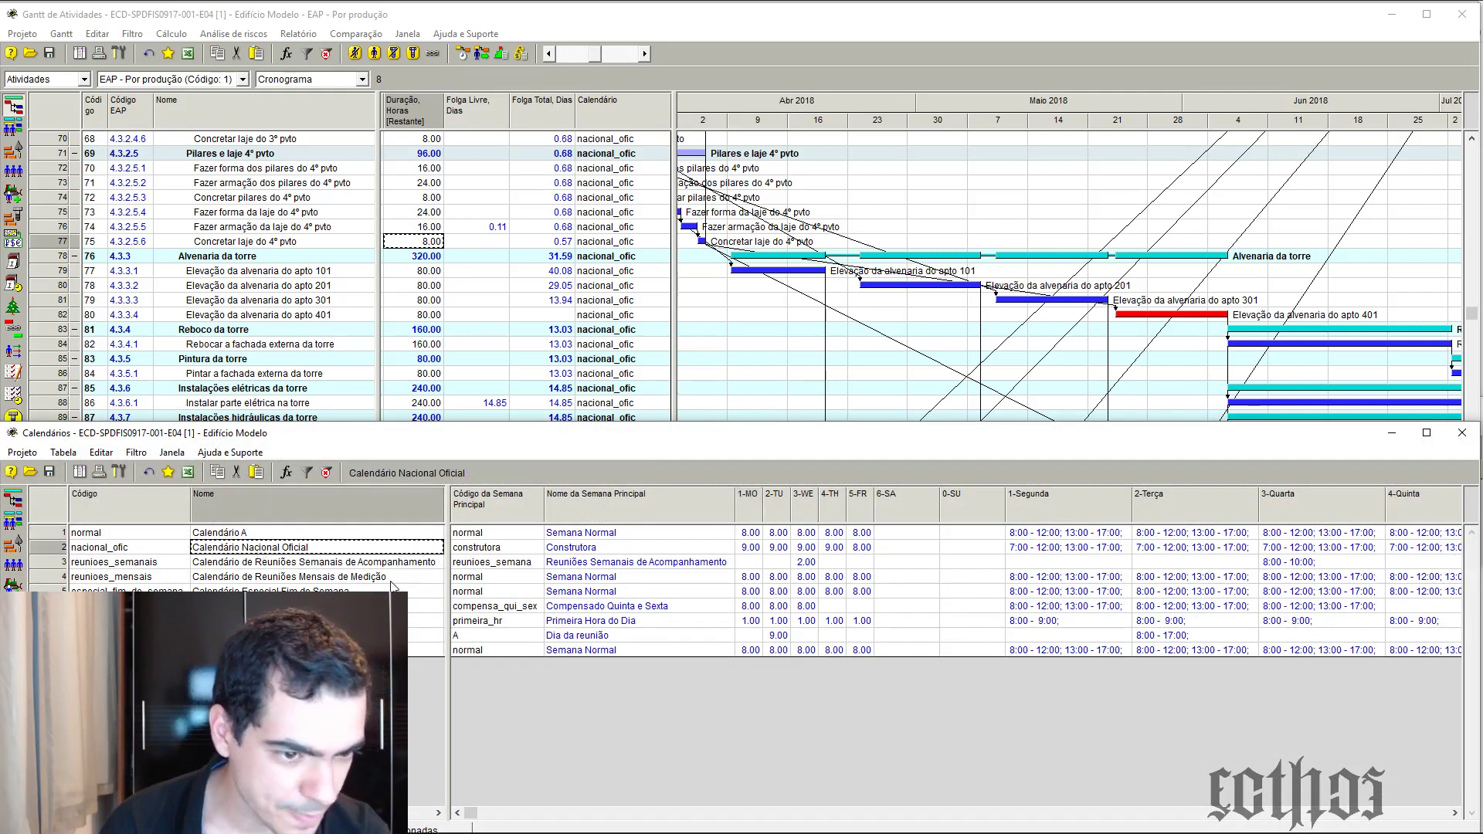
{"action": "left_click", "coordinate": [595, 551]}
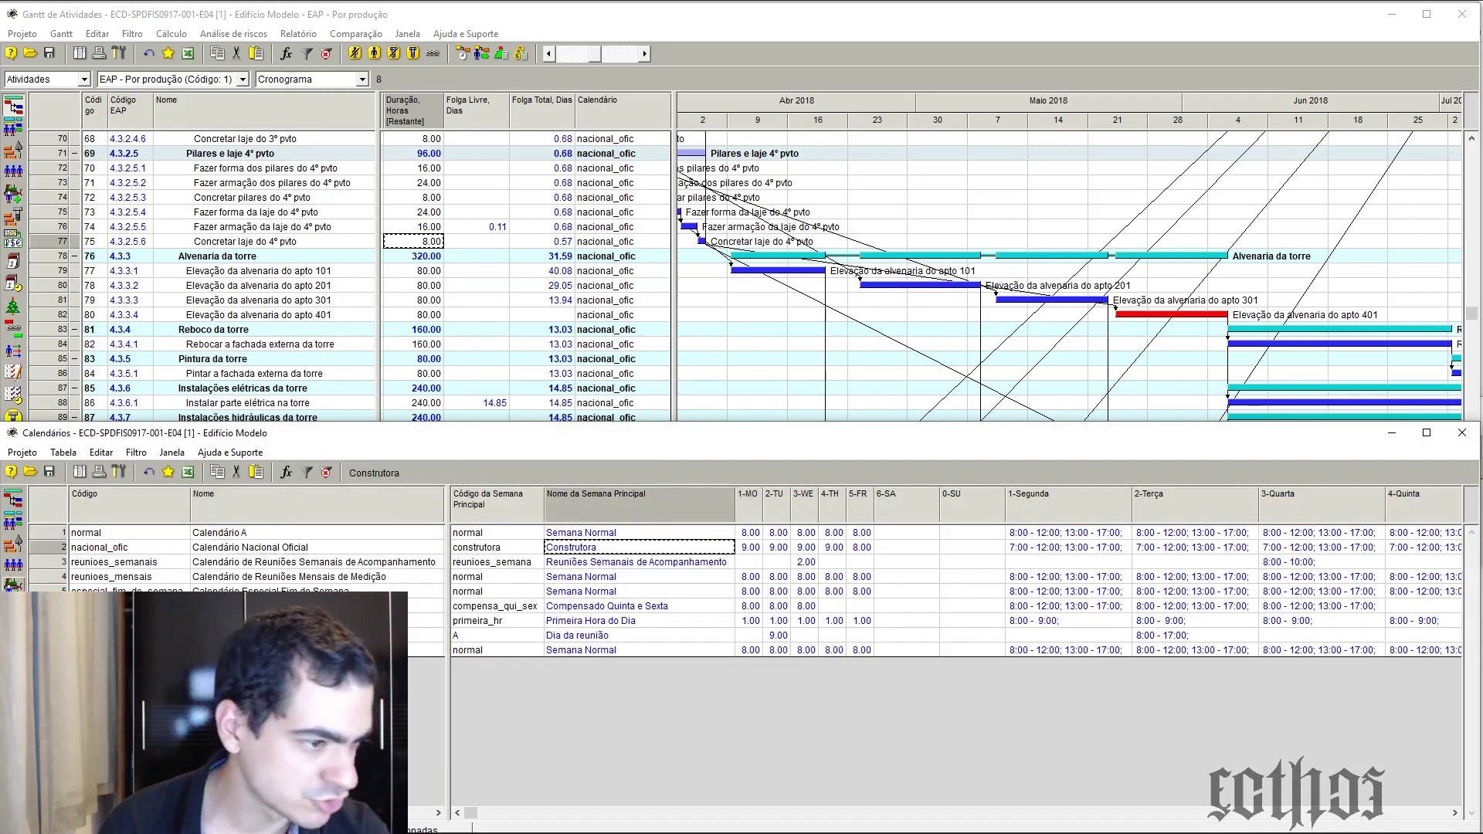
{"action": "double_click", "coordinate": [596, 551]}
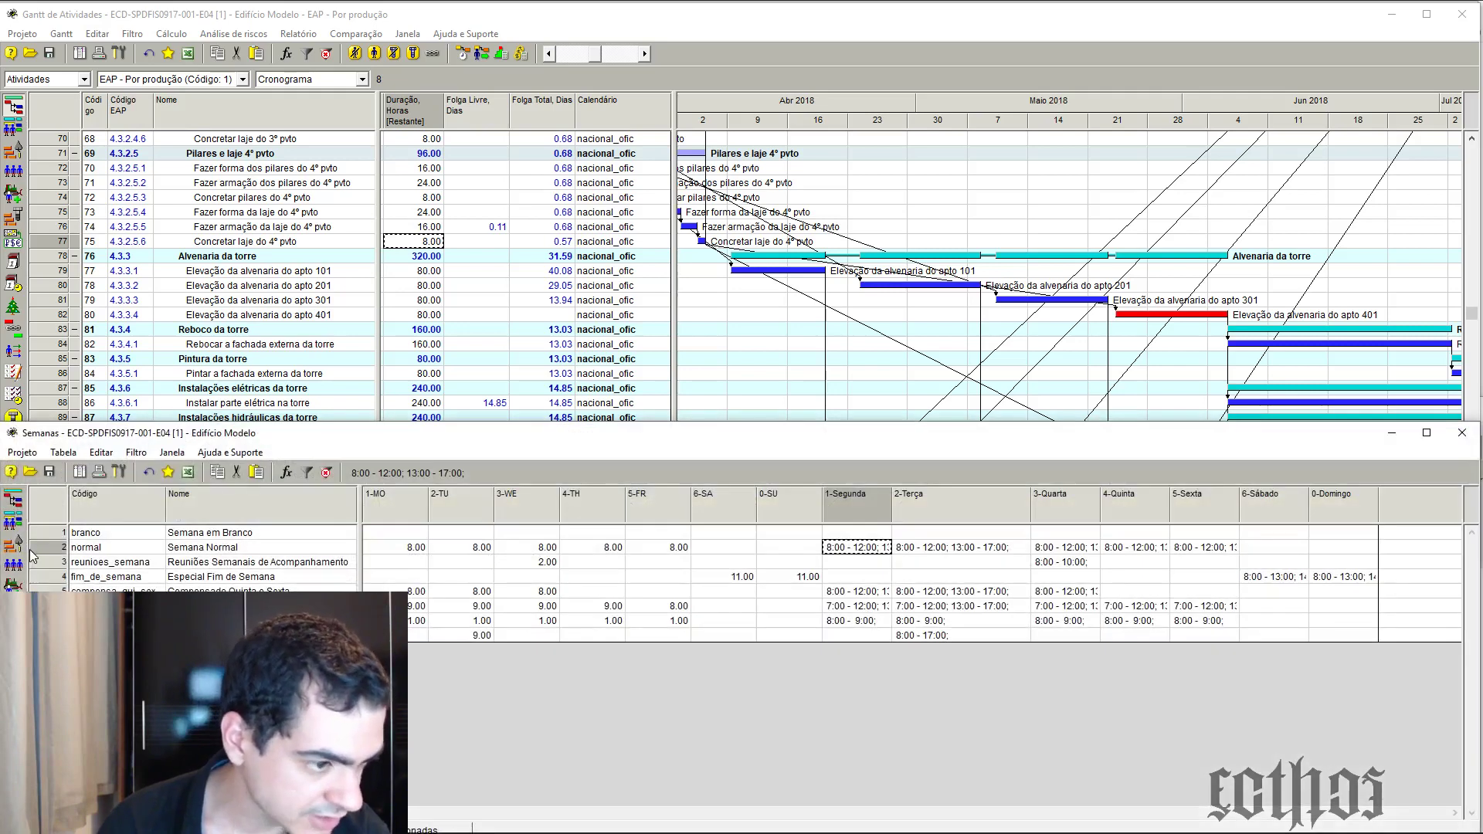
{"action": "left_click", "coordinate": [32, 549]}
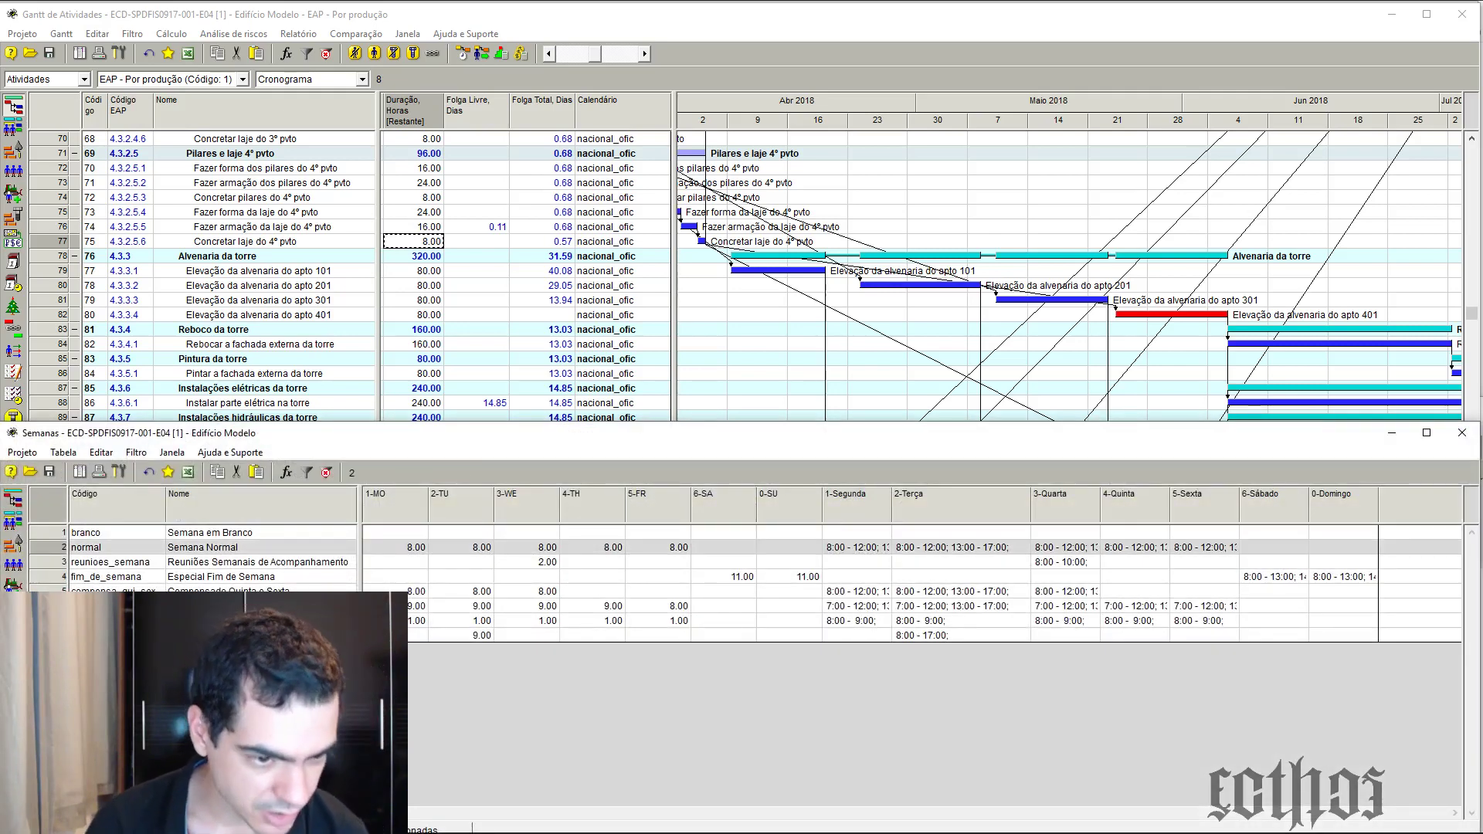
{"action": "left_click", "coordinate": [34, 606]}
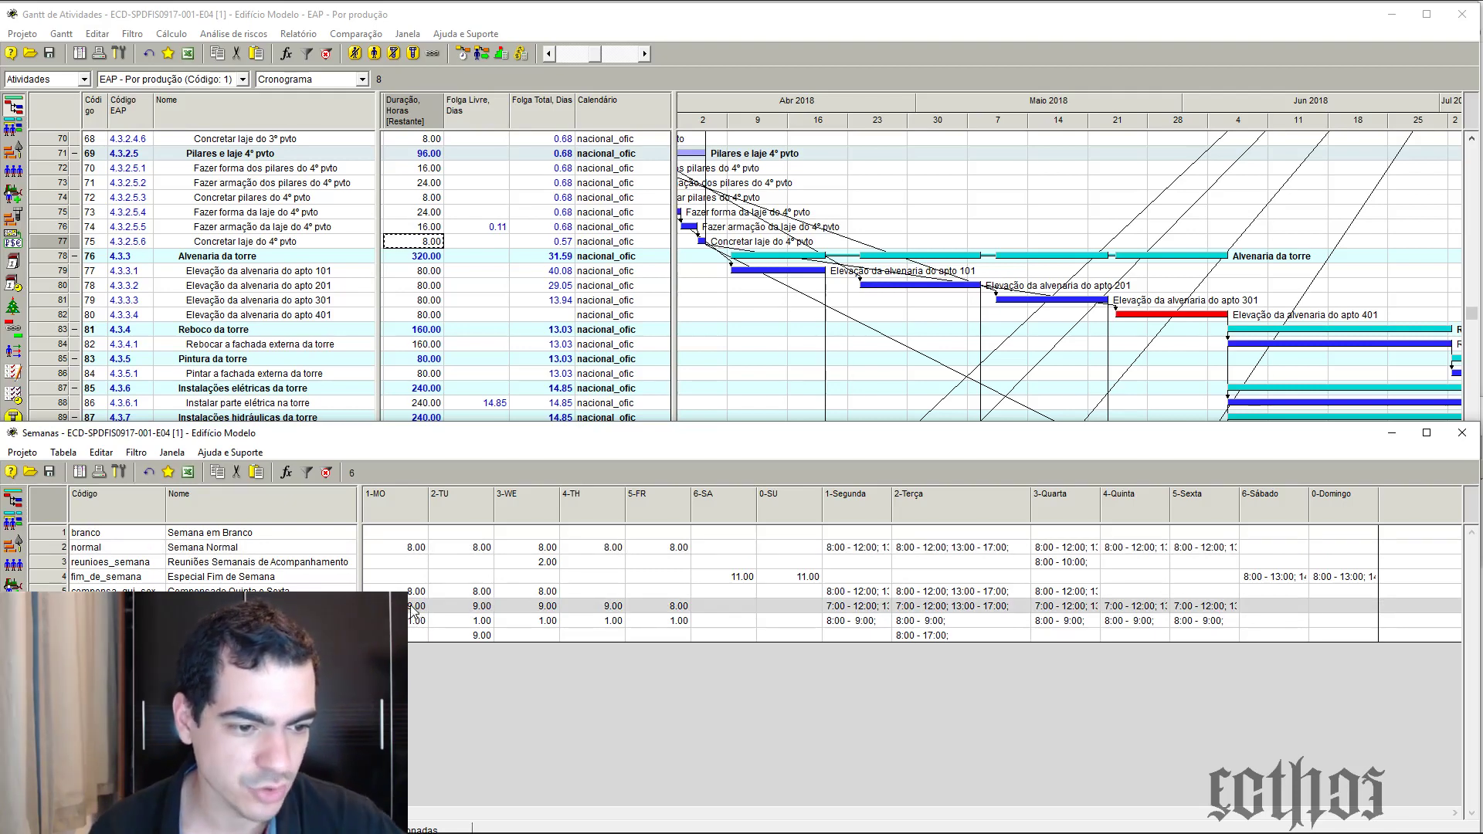
Open the project's Links table and show the preceding and subsequent activity names beside the Retardo and Calendário lag columns
{"action": "left_click", "coordinate": [1395, 434]}
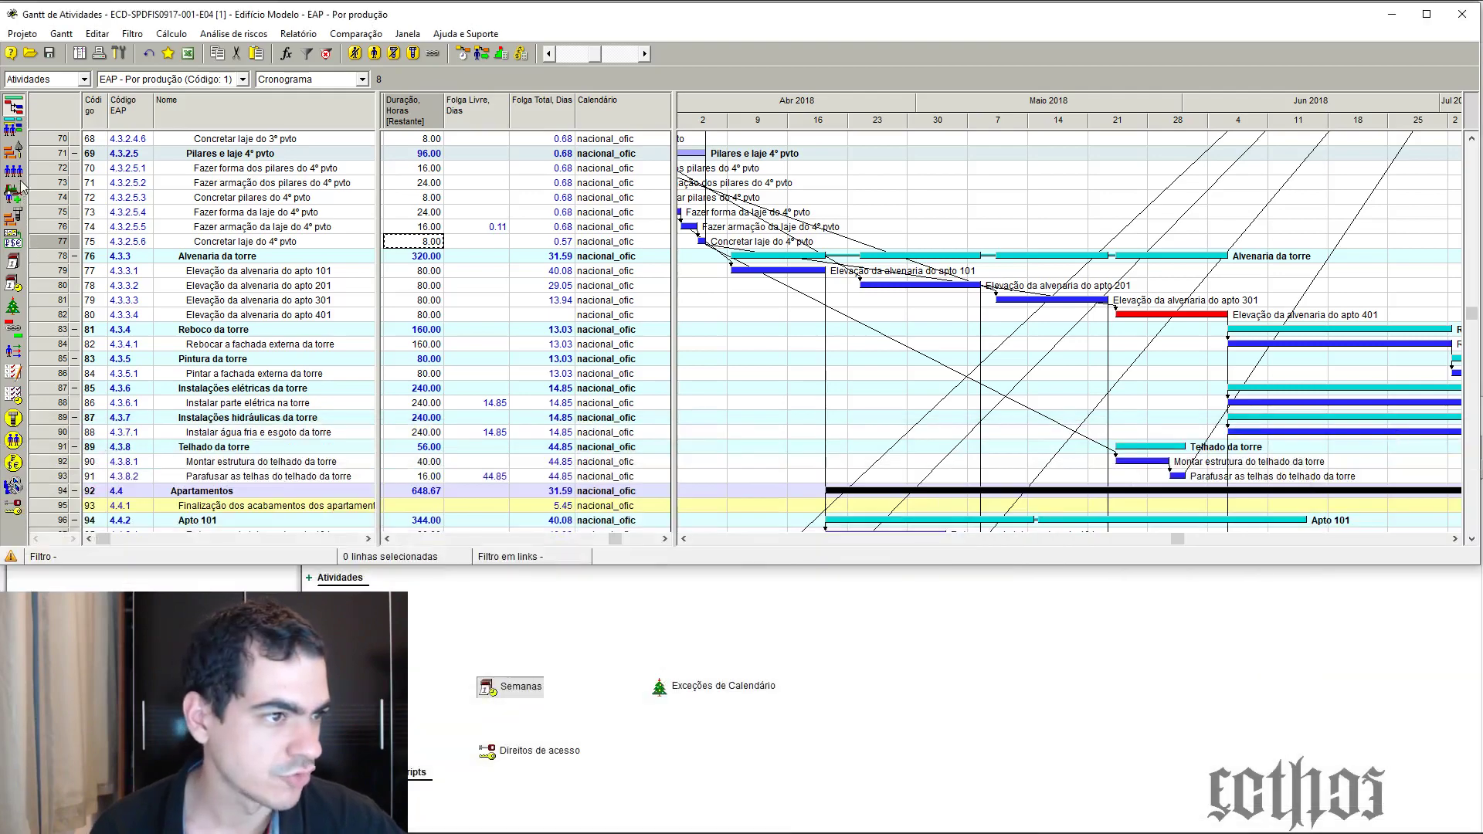
{"action": "left_click", "coordinate": [13, 329]}
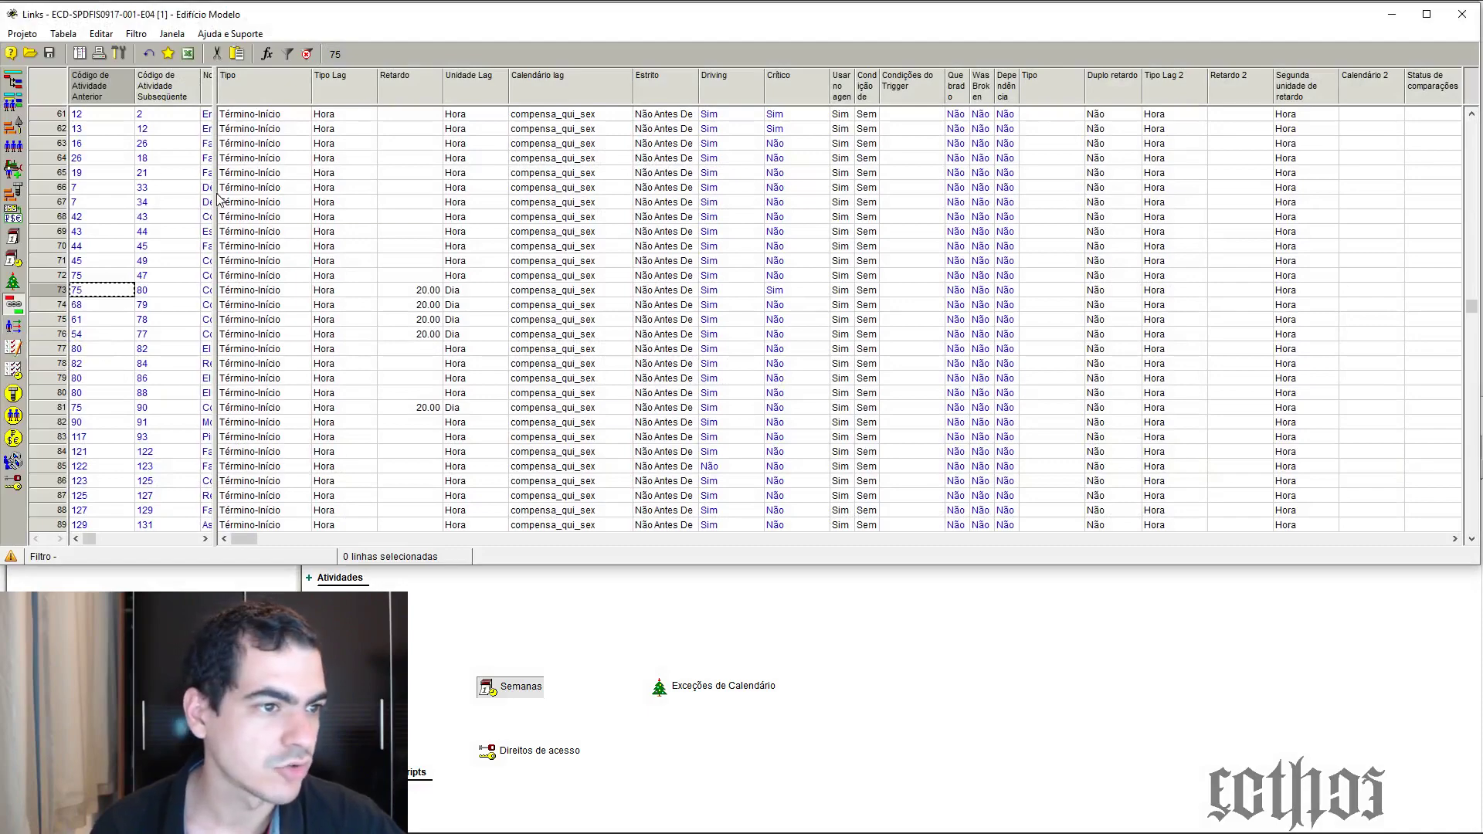
{"action": "left_click_drag", "start_coordinate": [216, 199], "coordinate": [512, 333]}
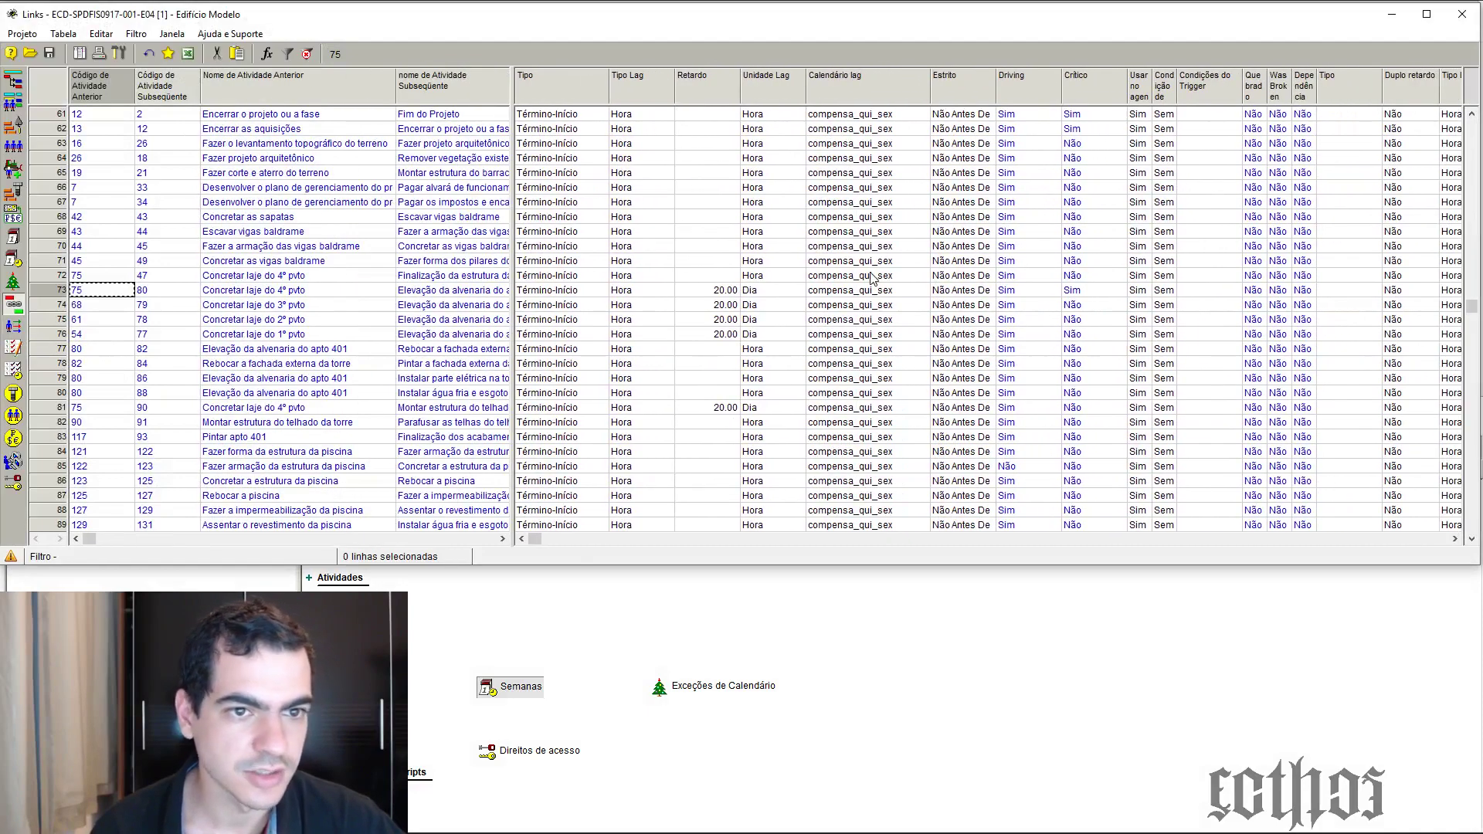
{"action": "scroll", "coordinate": [871, 278], "scroll_direction": "up", "scroll_amount": 20}
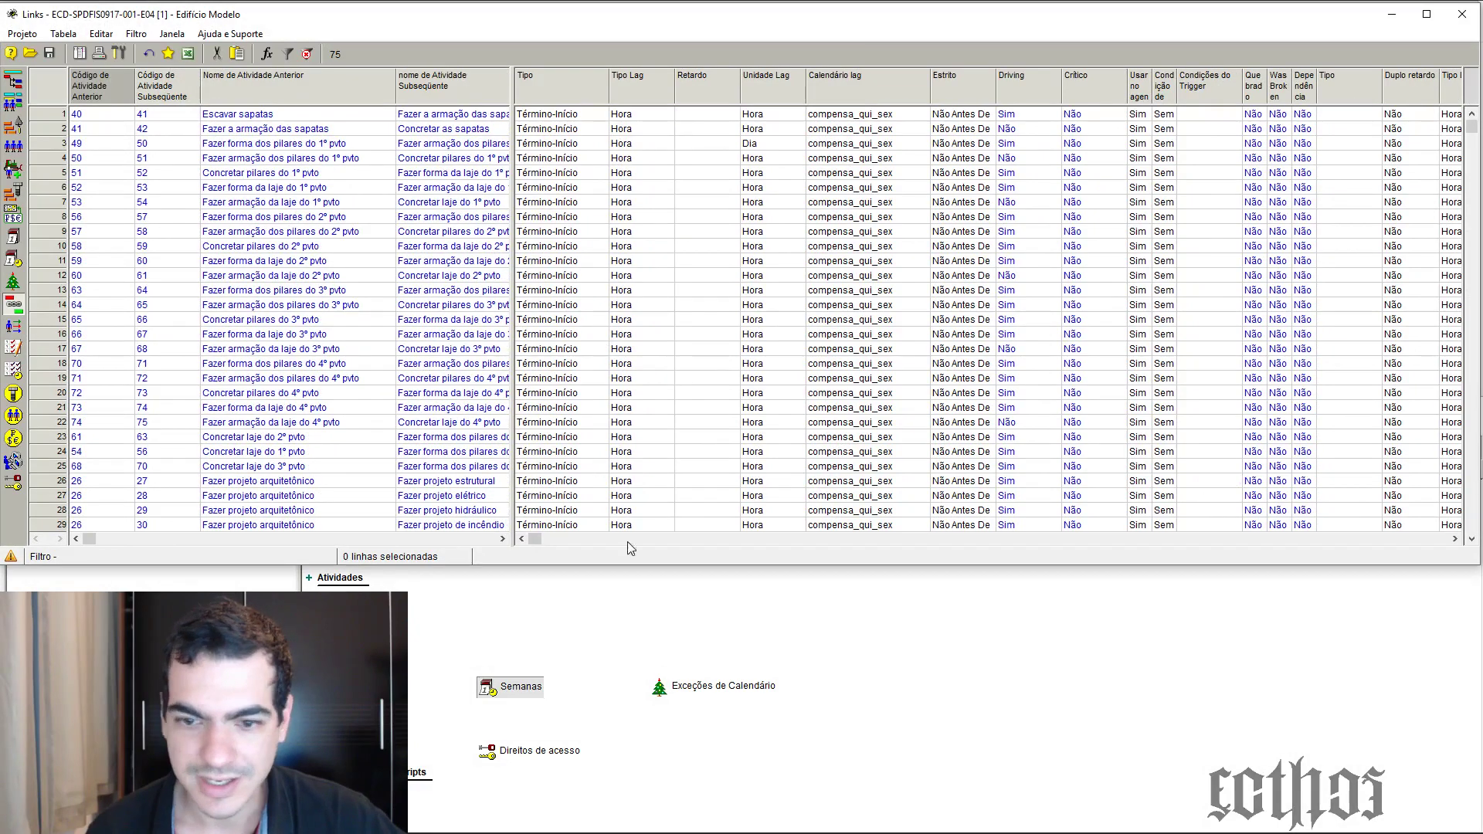
Look through the Links table for links with a Retardo value and check the Calendário lag they use
{"action": "left_click_drag", "start_coordinate": [531, 539], "coordinate": [1136, 567]}
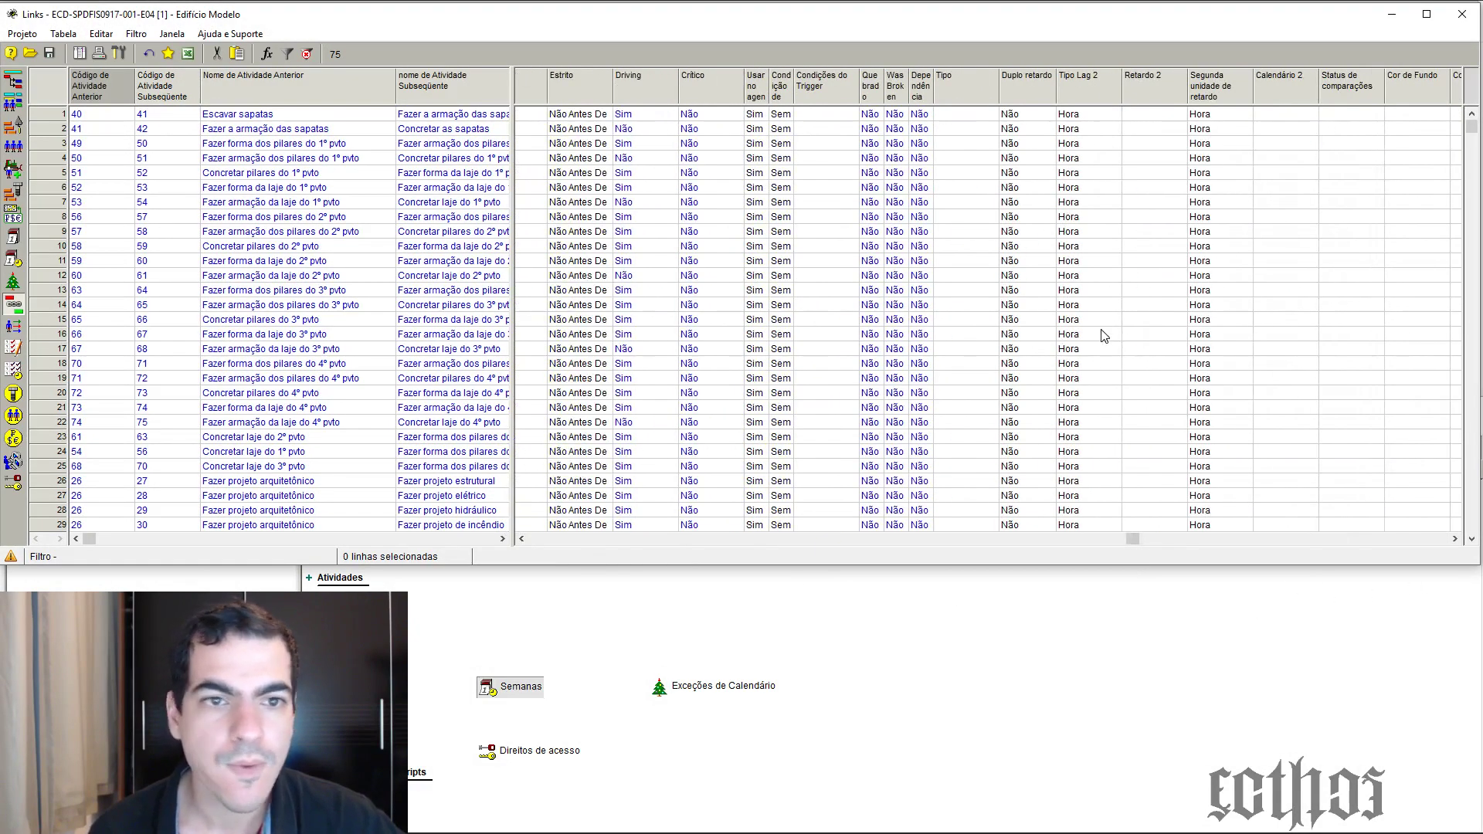
{"action": "scroll", "coordinate": [972, 338], "scroll_direction": "down", "scroll_amount": 20}
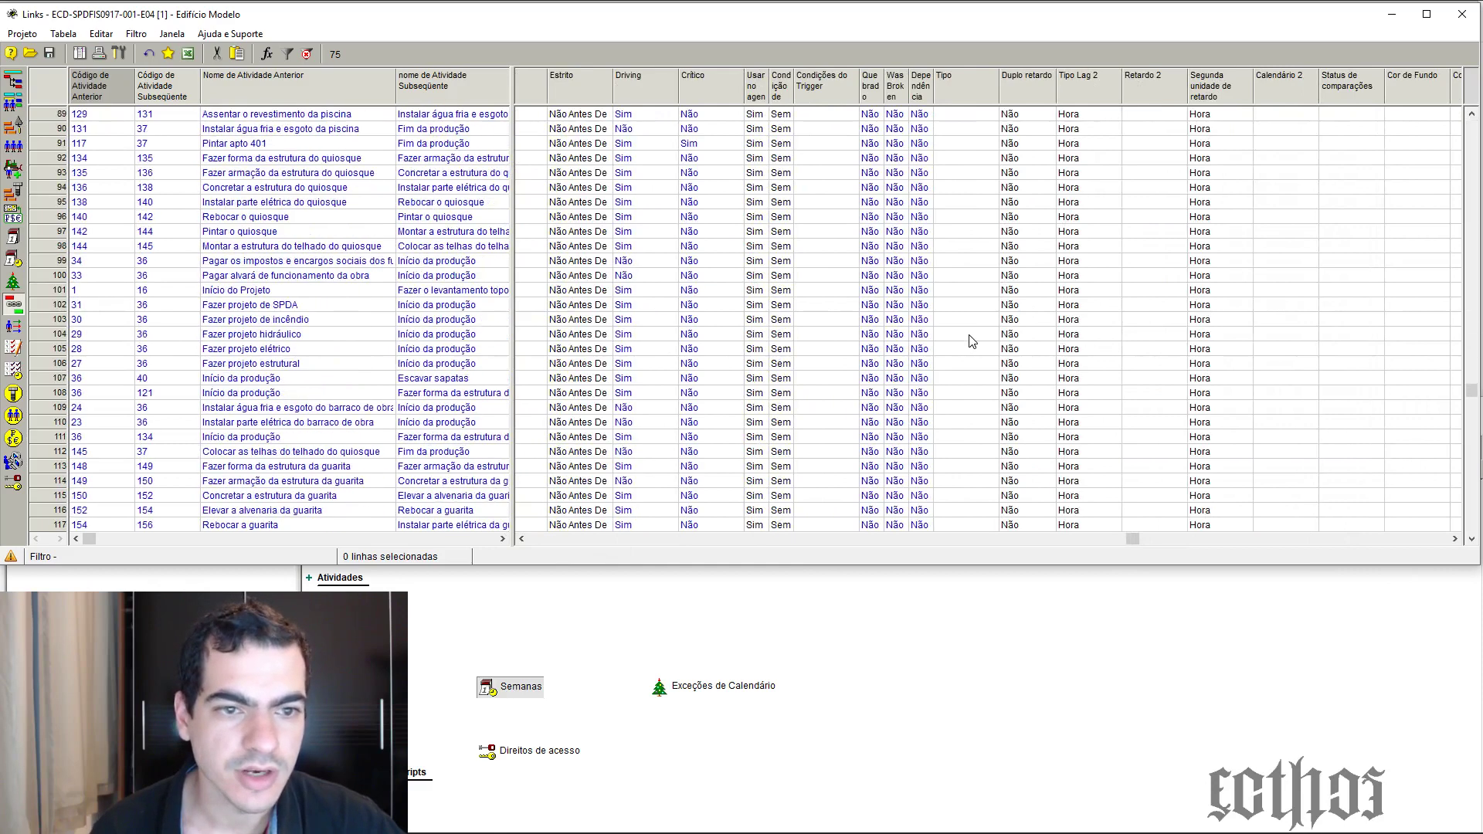
{"action": "left_click_drag", "start_coordinate": [1131, 539], "coordinate": [712, 539]}
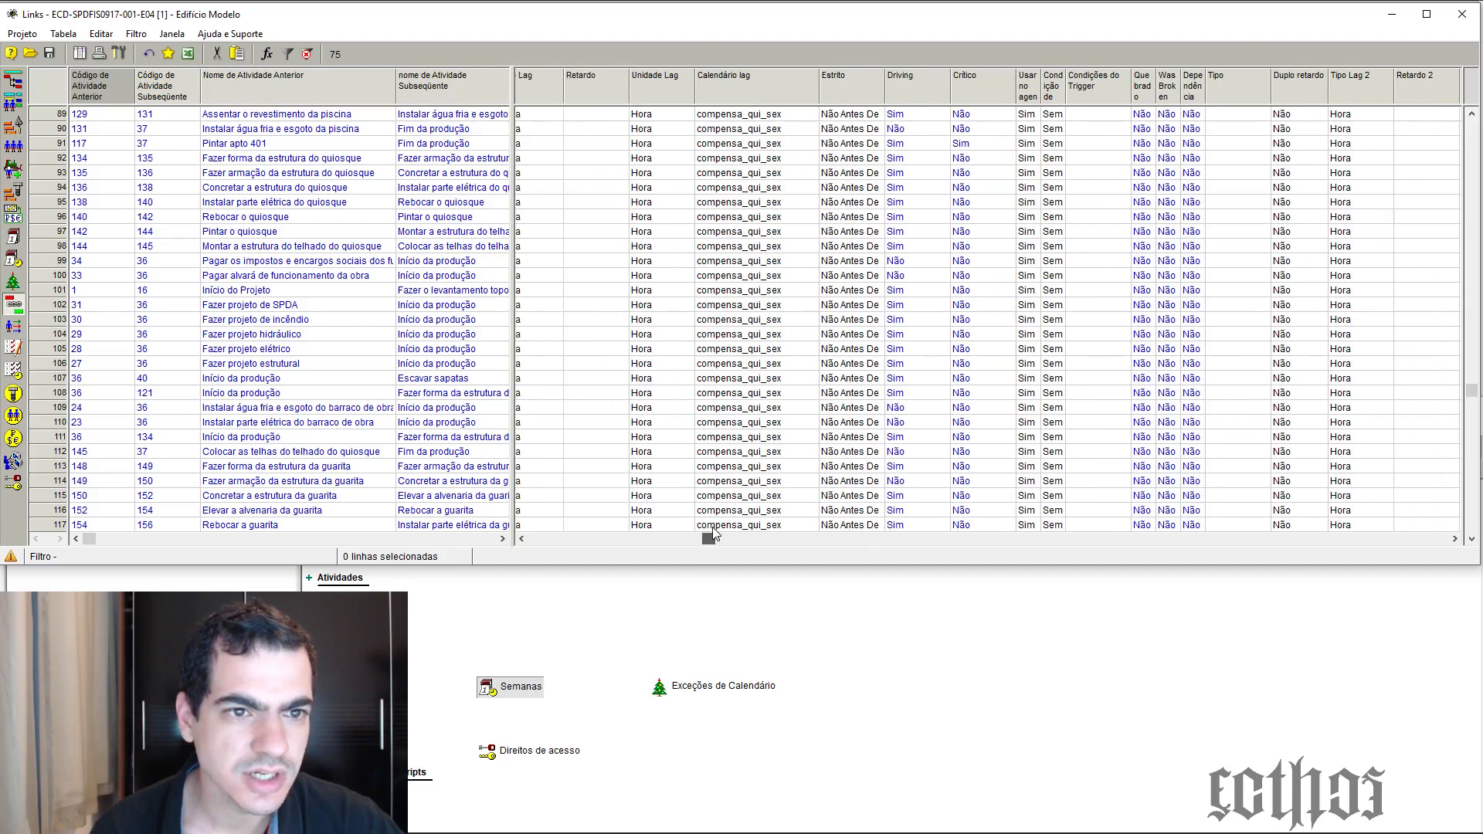
{"action": "left_click", "coordinate": [761, 147]}
{"action": "scroll", "coordinate": [760, 147], "scroll_direction": "up", "scroll_amount": 15}
{"action": "scroll", "coordinate": [761, 147], "scroll_direction": "up", "scroll_amount": 15}
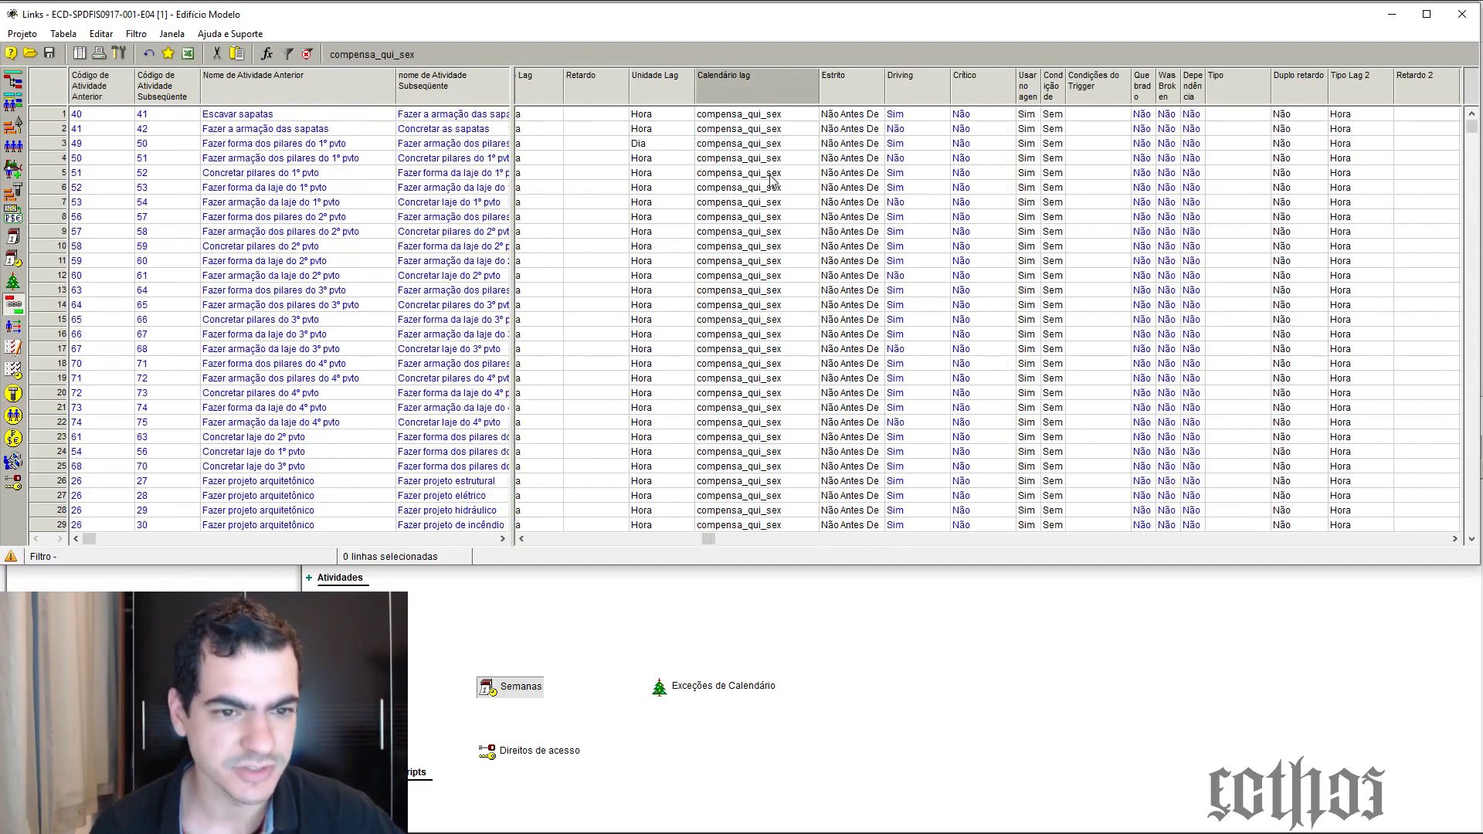
{"action": "key", "text": "Page_Down"}
{"action": "key", "text": "Page_Down"}
{"action": "key", "text": "Page_Down"}
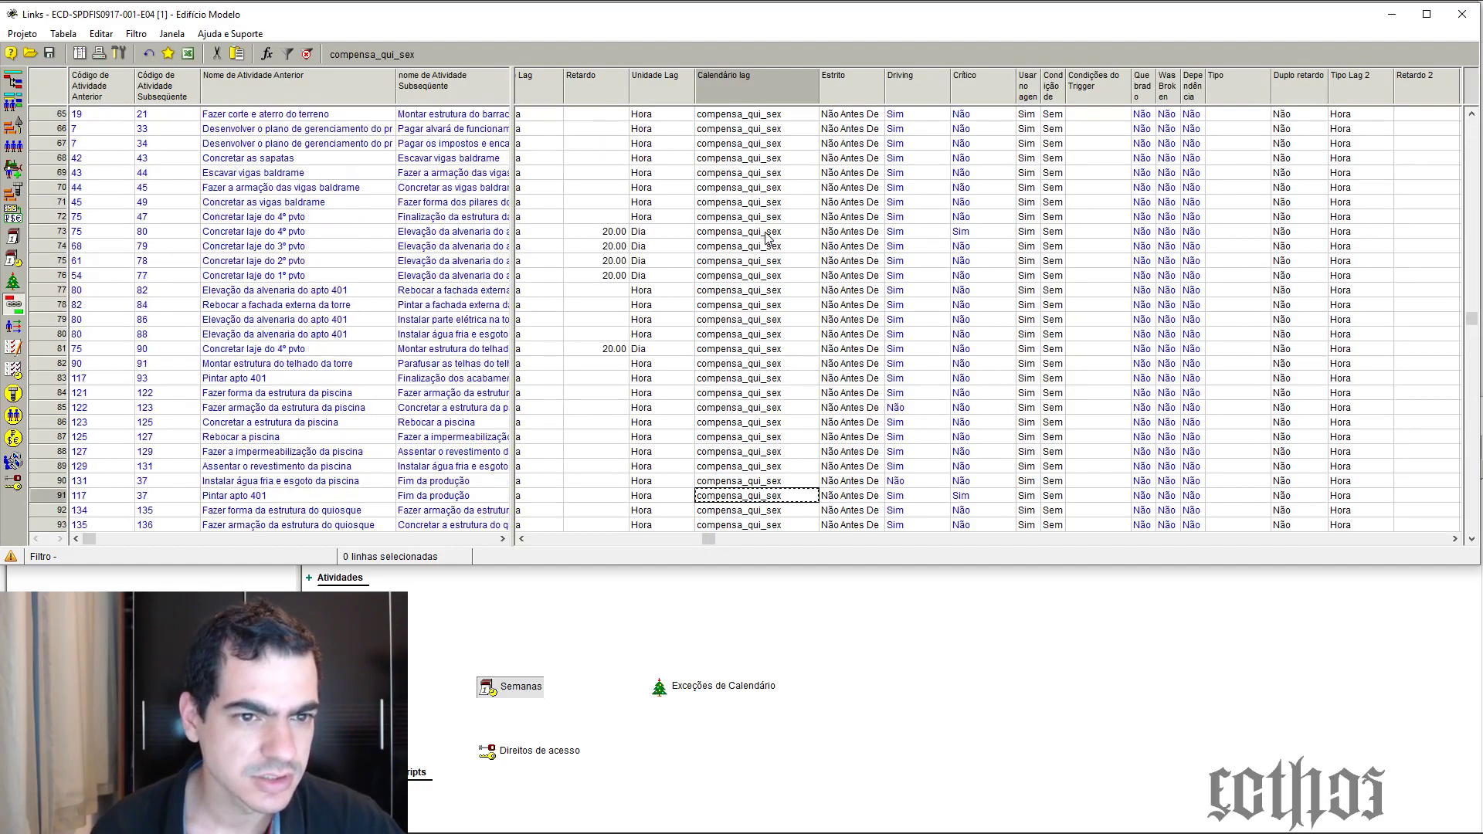
Set the Calendário lag of the link from Concretar laje do 4º pvto (75) to activity 80 to nacional_ofic
{"action": "double_click", "coordinate": [767, 236]}
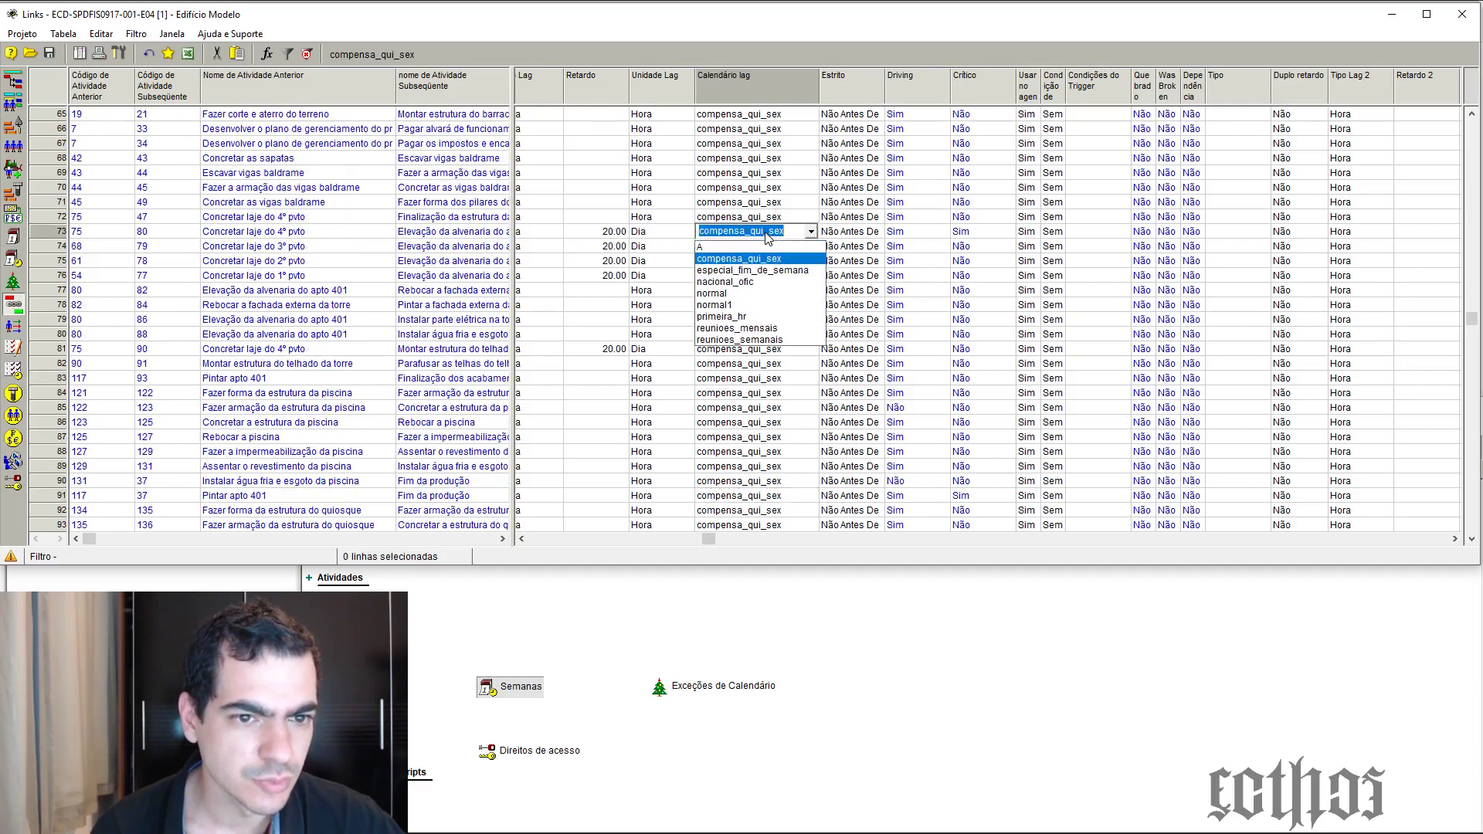
{"action": "left_click", "coordinate": [767, 237]}
{"action": "left_click", "coordinate": [763, 251]}
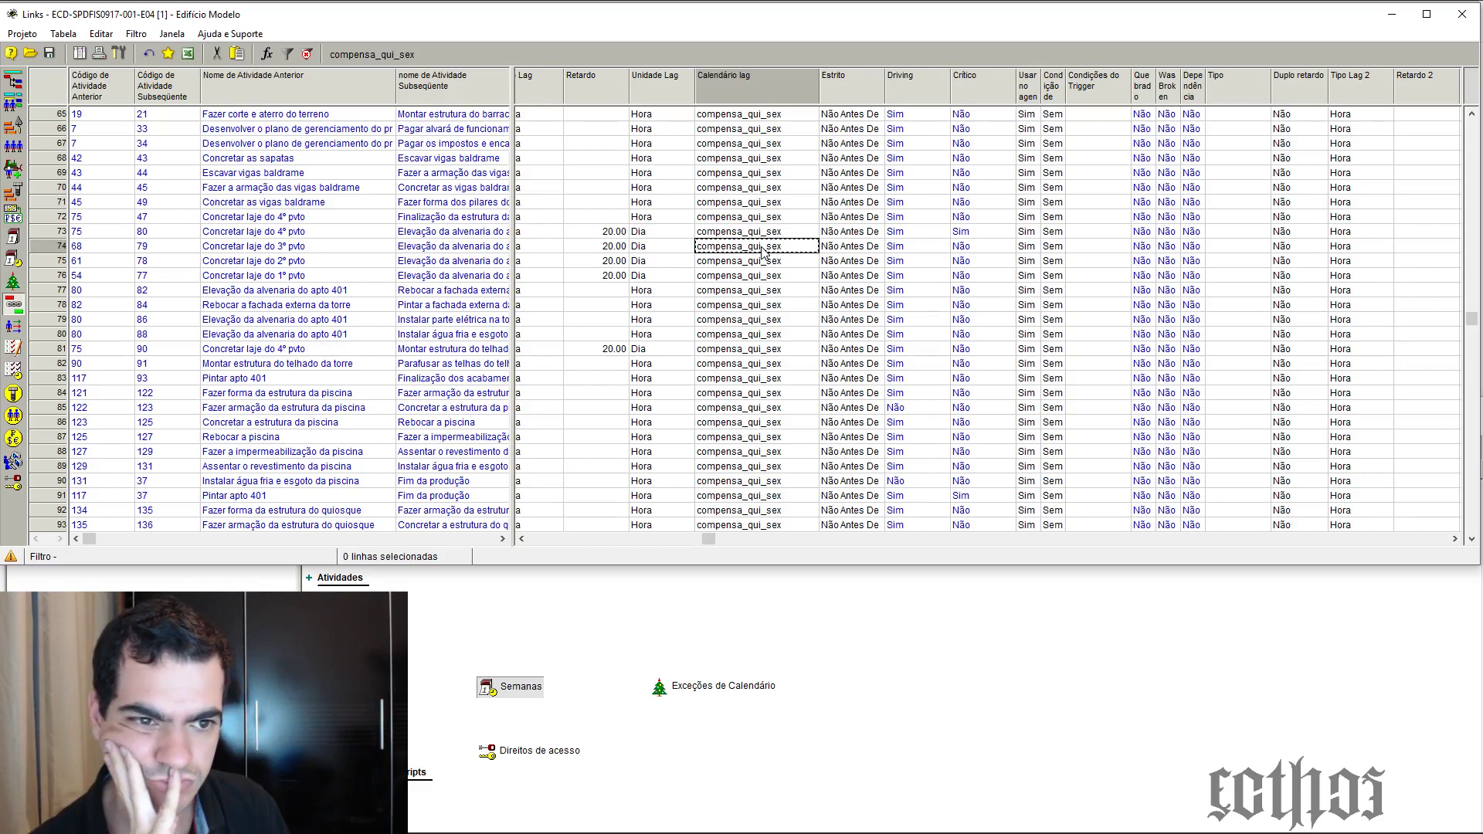
{"action": "left_click", "coordinate": [764, 231]}
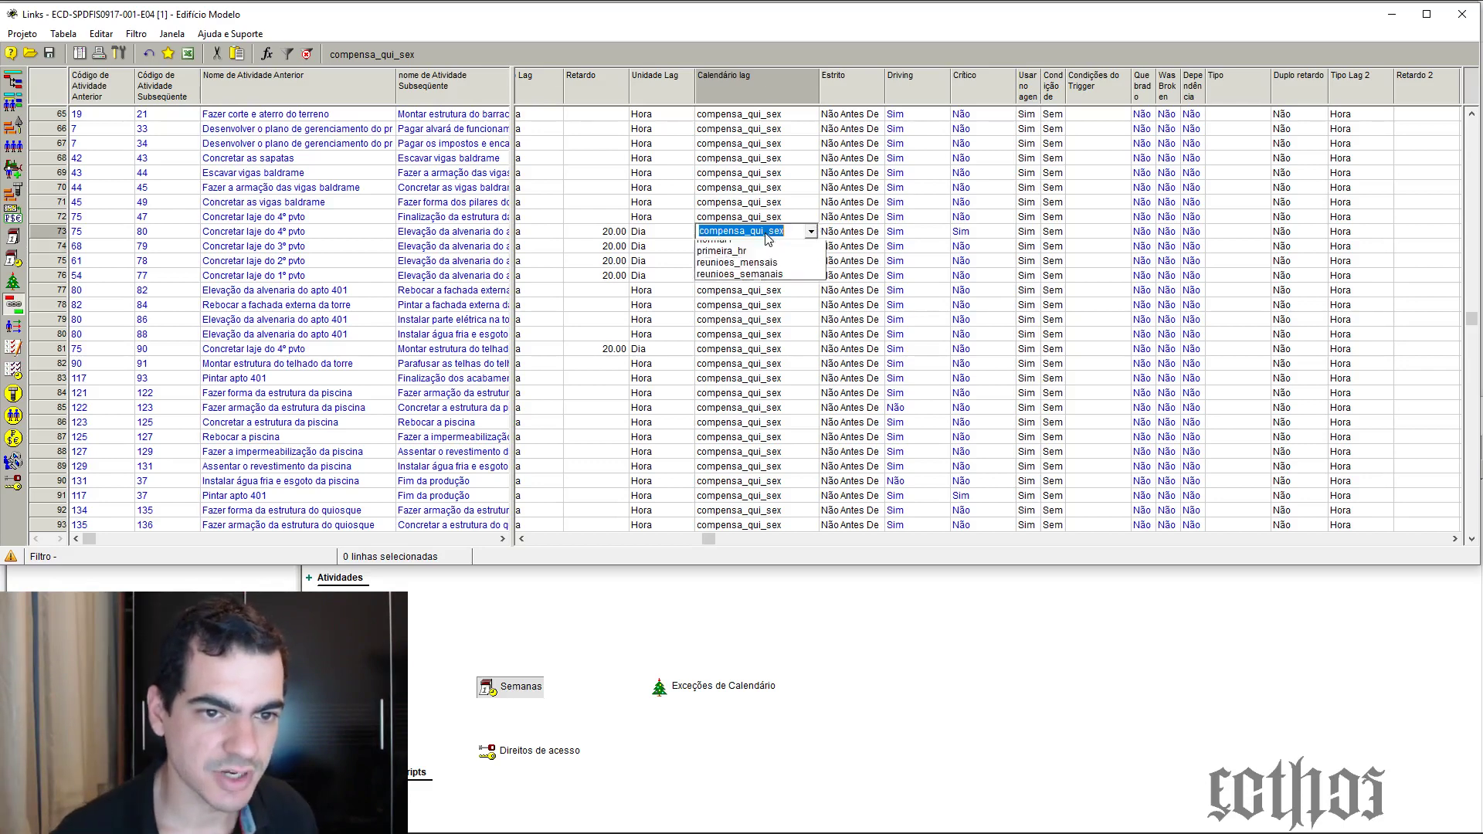
{"action": "left_click", "coordinate": [811, 232]}
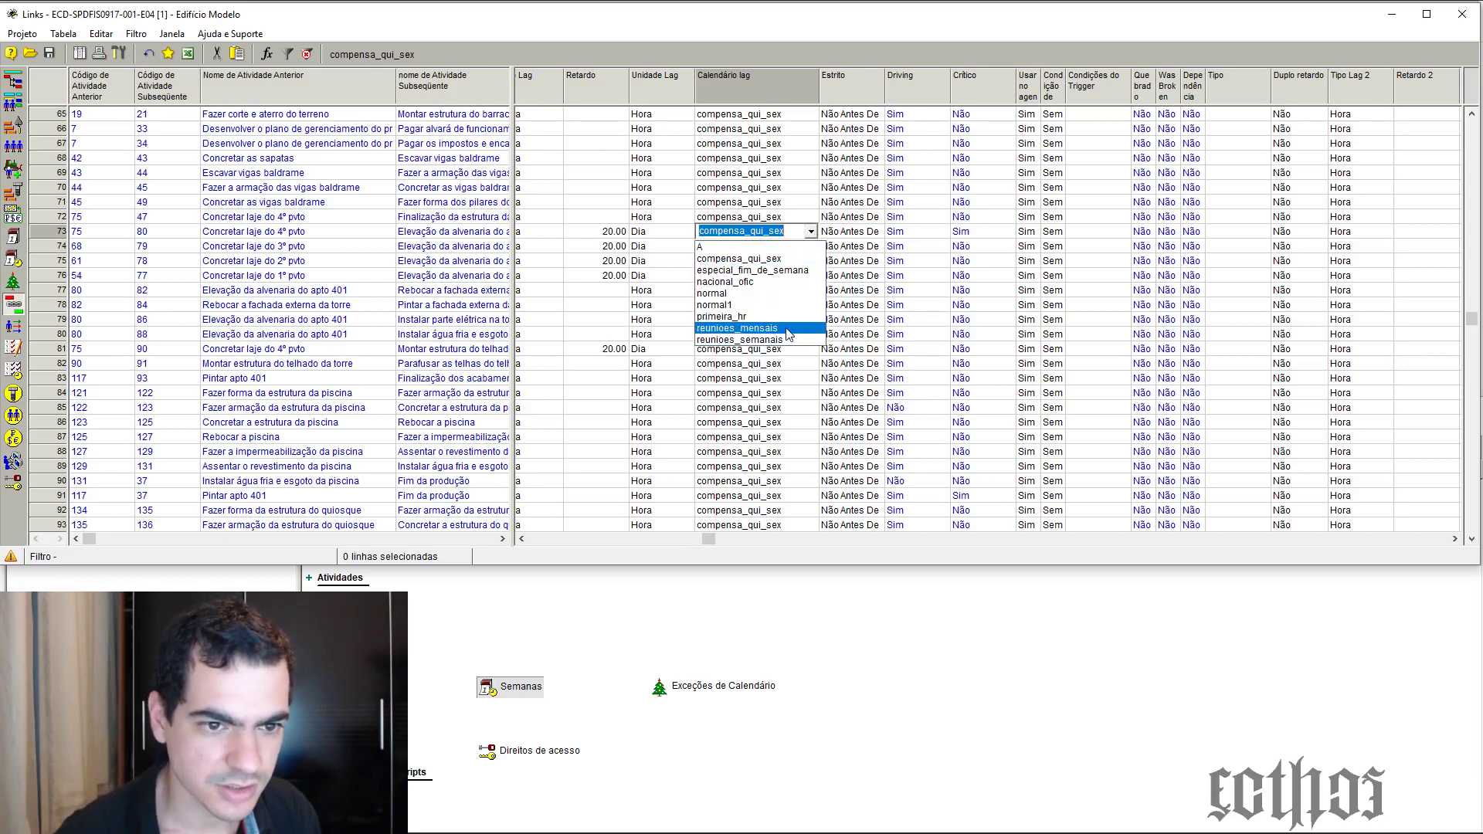
{"action": "left_click", "coordinate": [778, 282]}
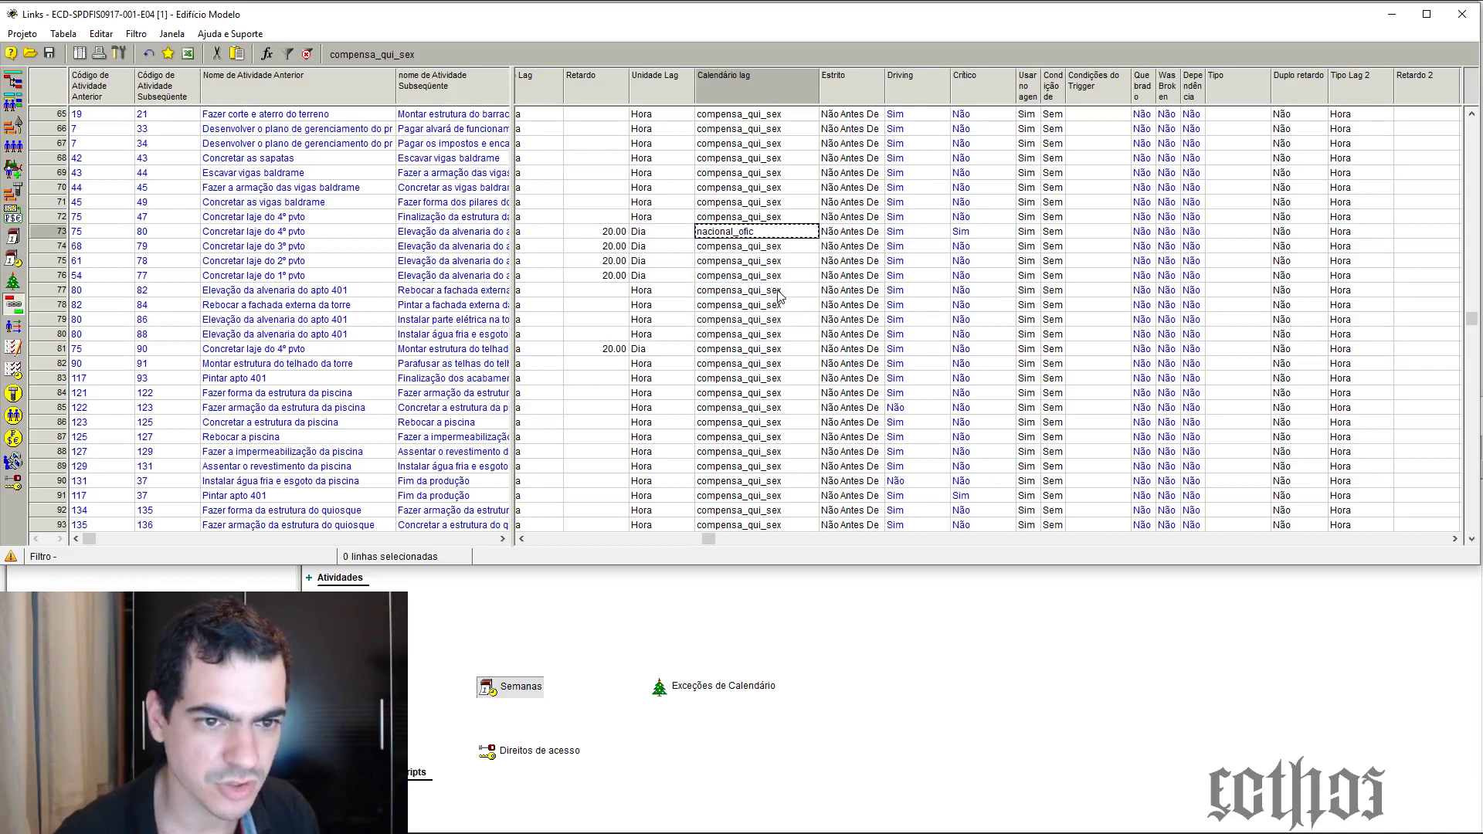
{"action": "left_click", "coordinate": [775, 251]}
{"action": "left_click", "coordinate": [770, 233]}
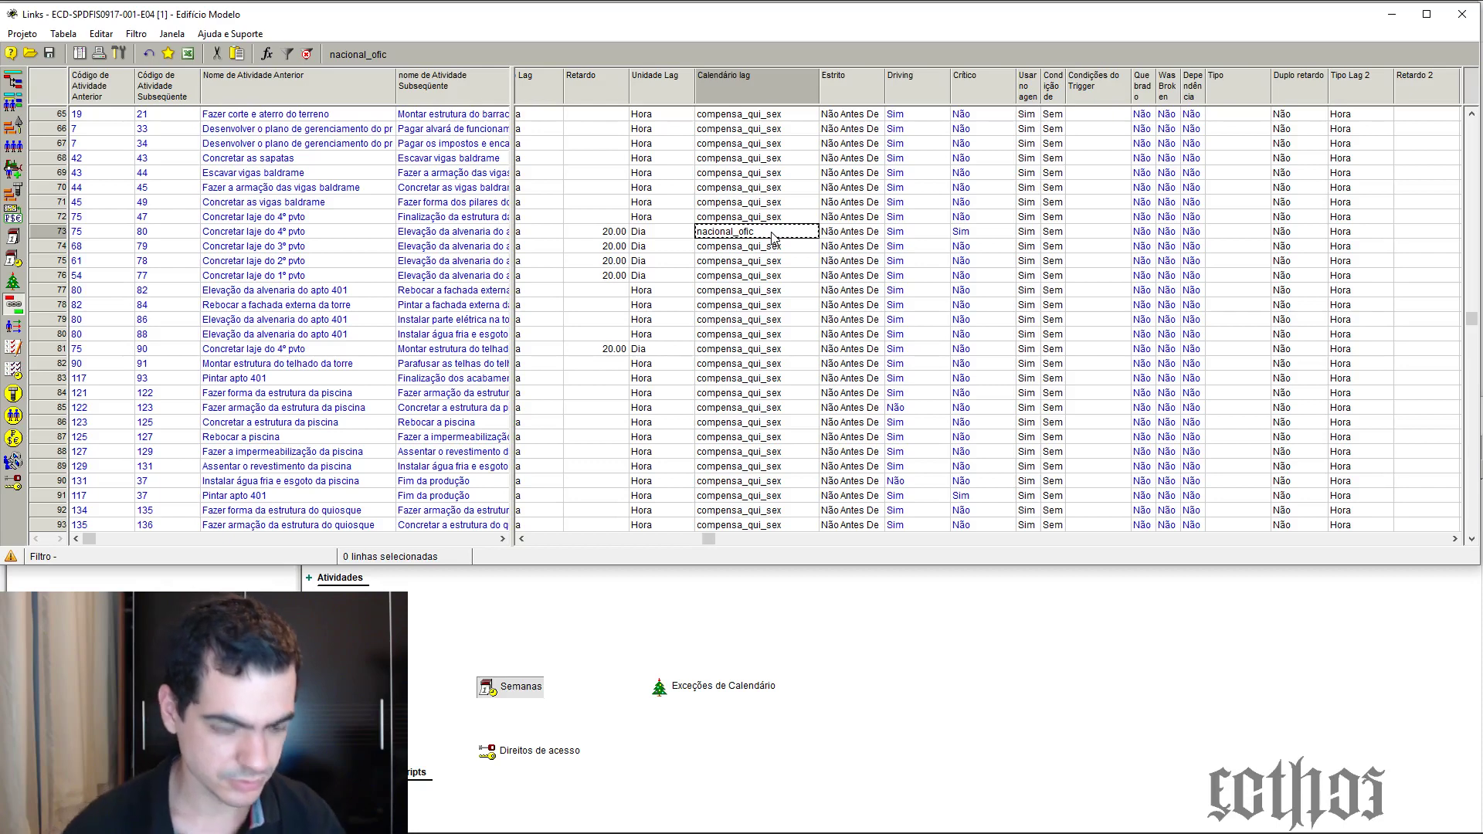
{"action": "key", "text": "Down"}
{"action": "key", "text": "alt+Down"}
{"action": "key", "text": "Down"}
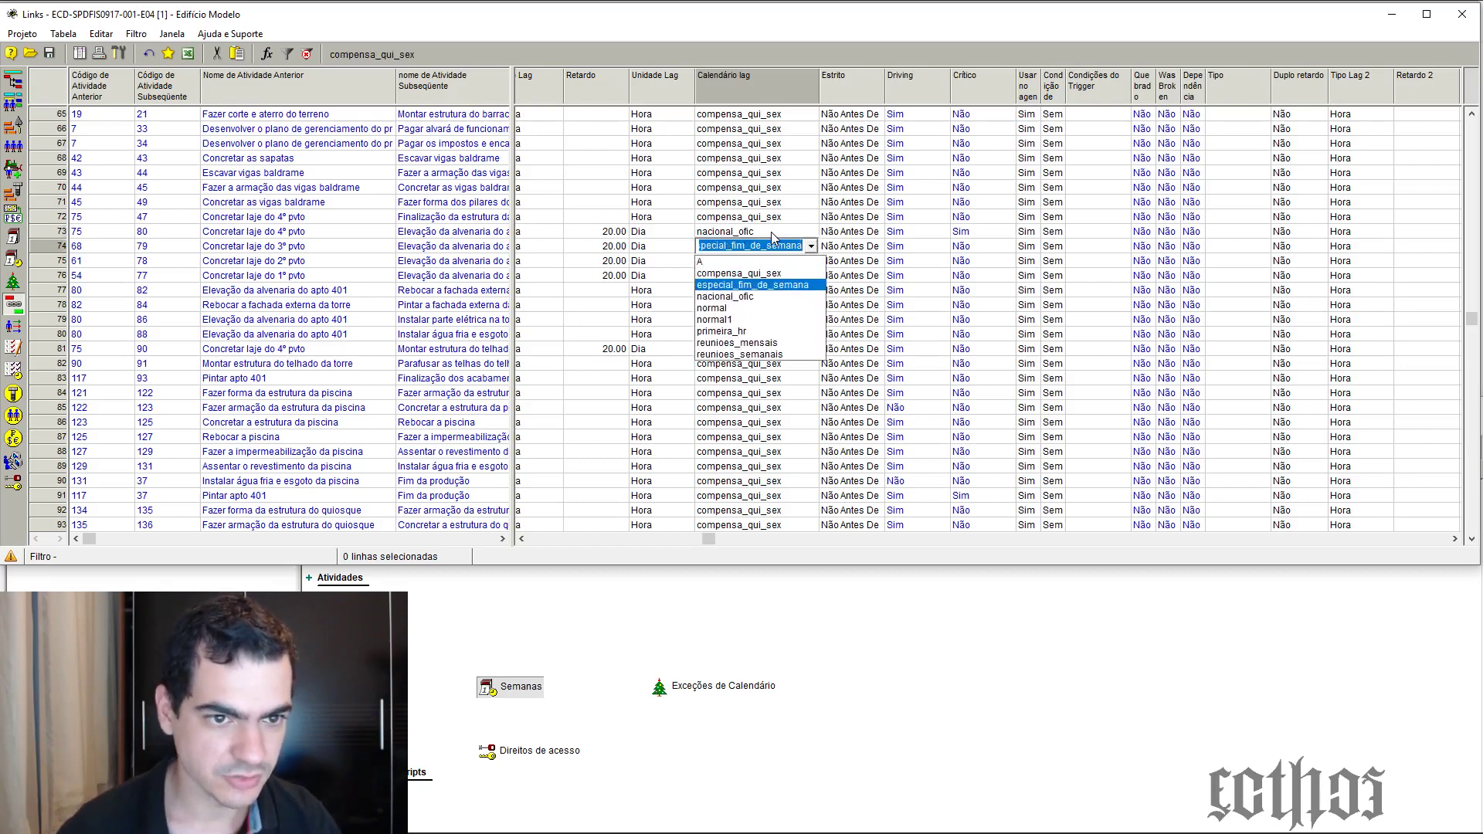
{"action": "key", "text": "Up"}
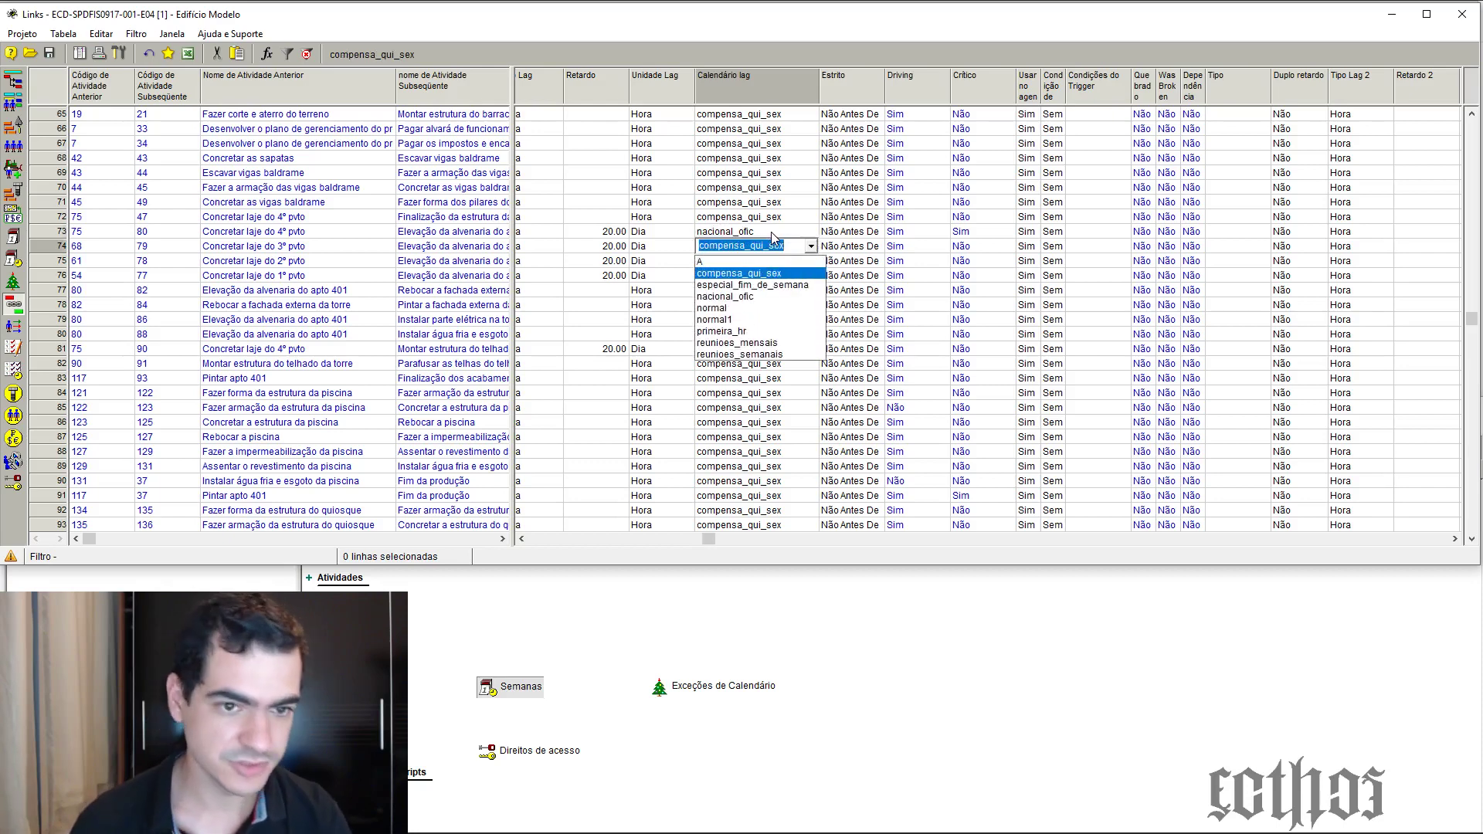
{"action": "key", "text": "Return"}
Compare the daily hours of the compensa_qui_sex week with those of the construtora week used by calendar nacional_ofic
{"action": "left_click", "coordinate": [962, 705]}
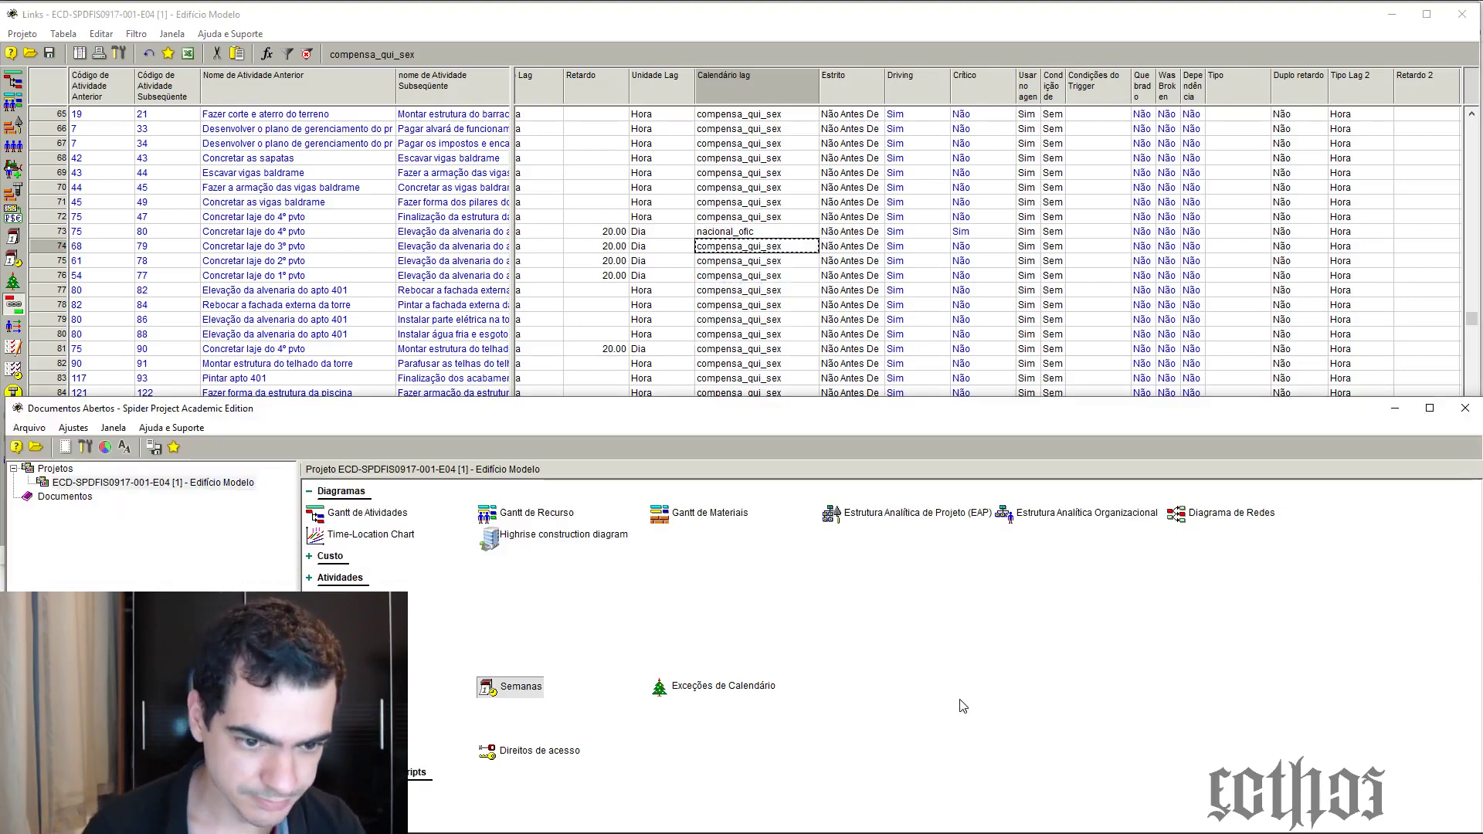
{"action": "left_click", "coordinate": [523, 703]}
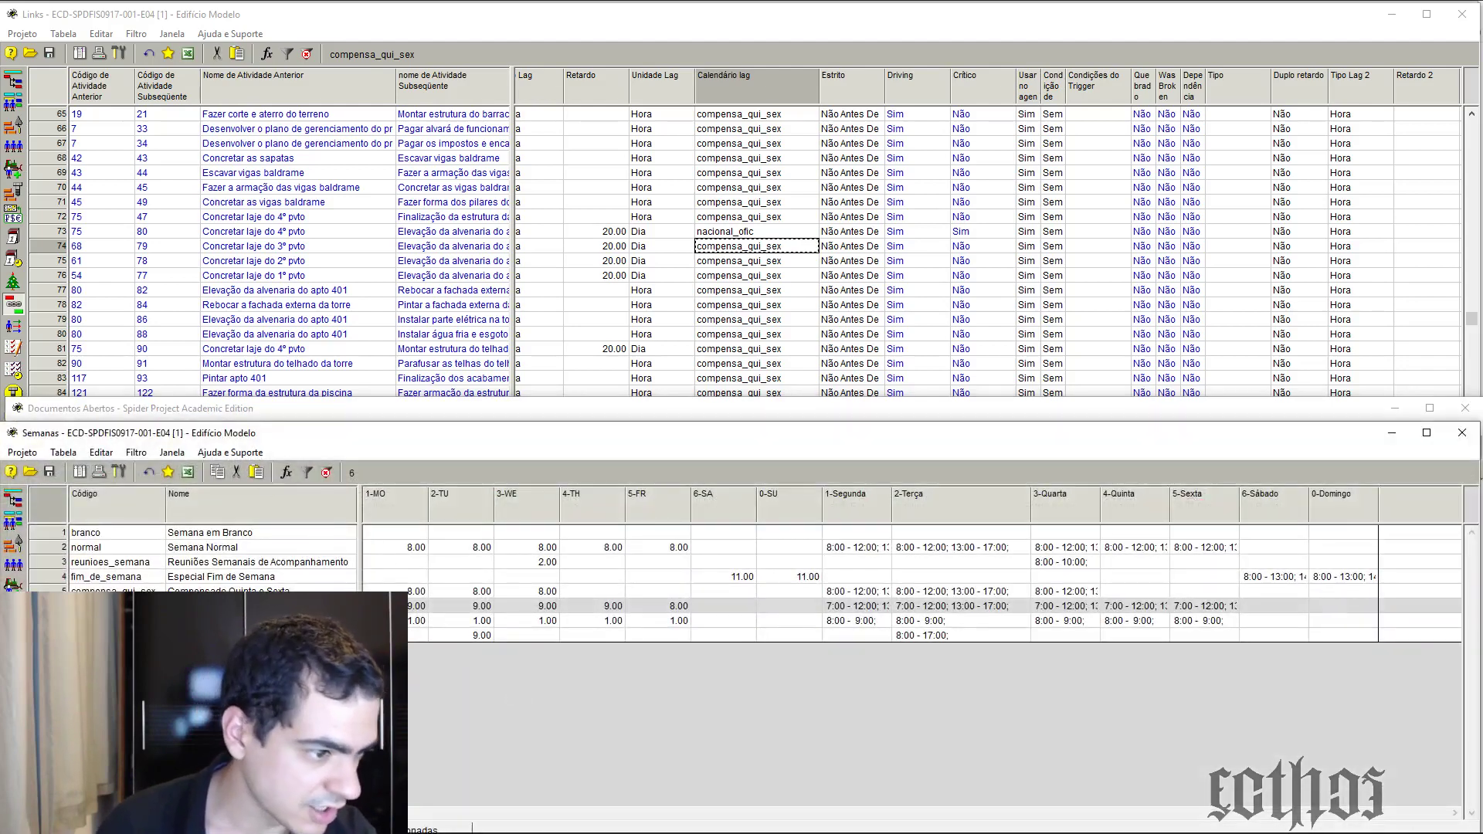
{"action": "key", "text": "alt+Tab"}
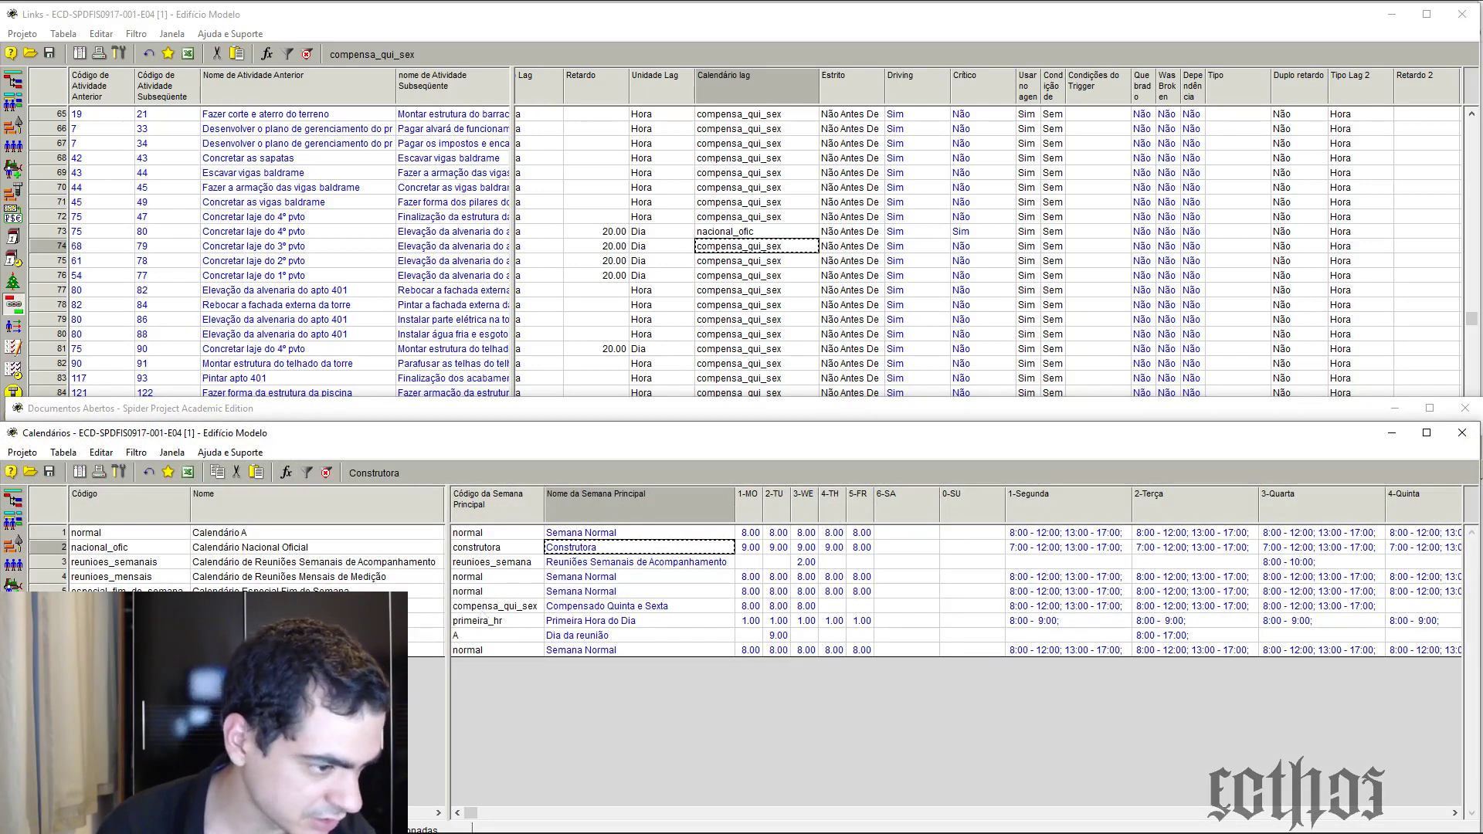
{"action": "key", "text": "alt+Tab"}
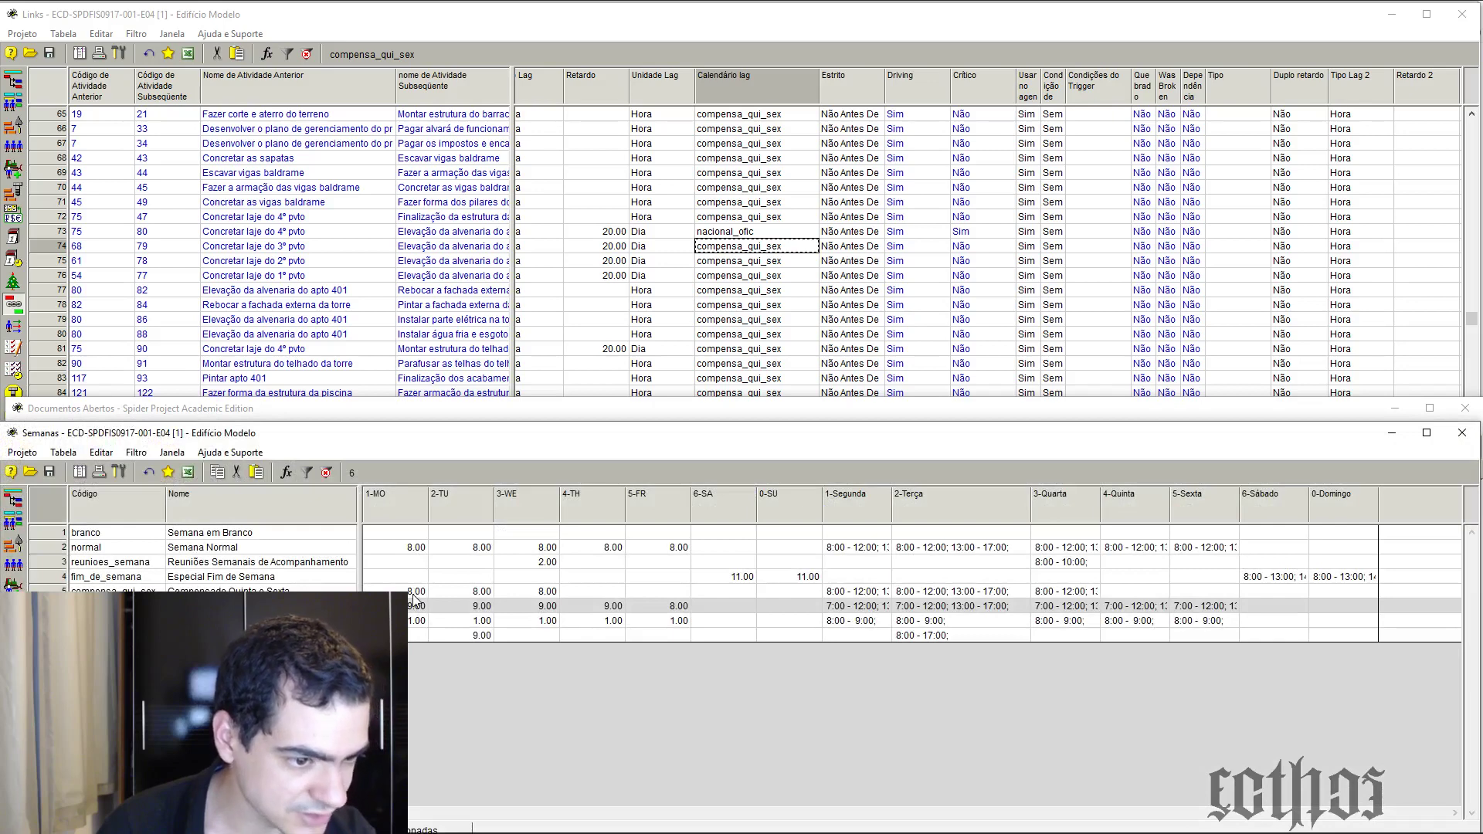
{"action": "left_click", "coordinate": [415, 595]}
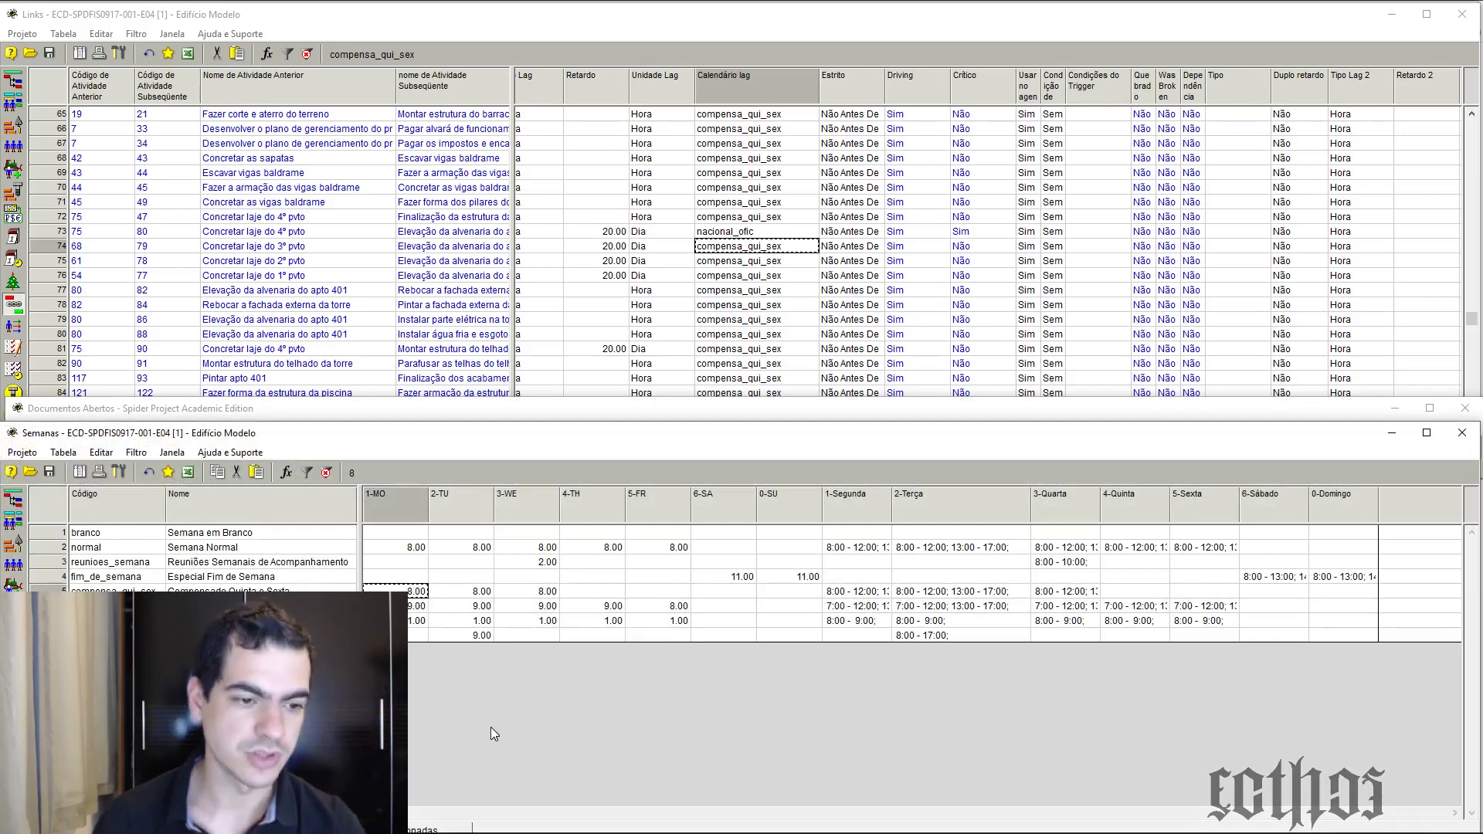
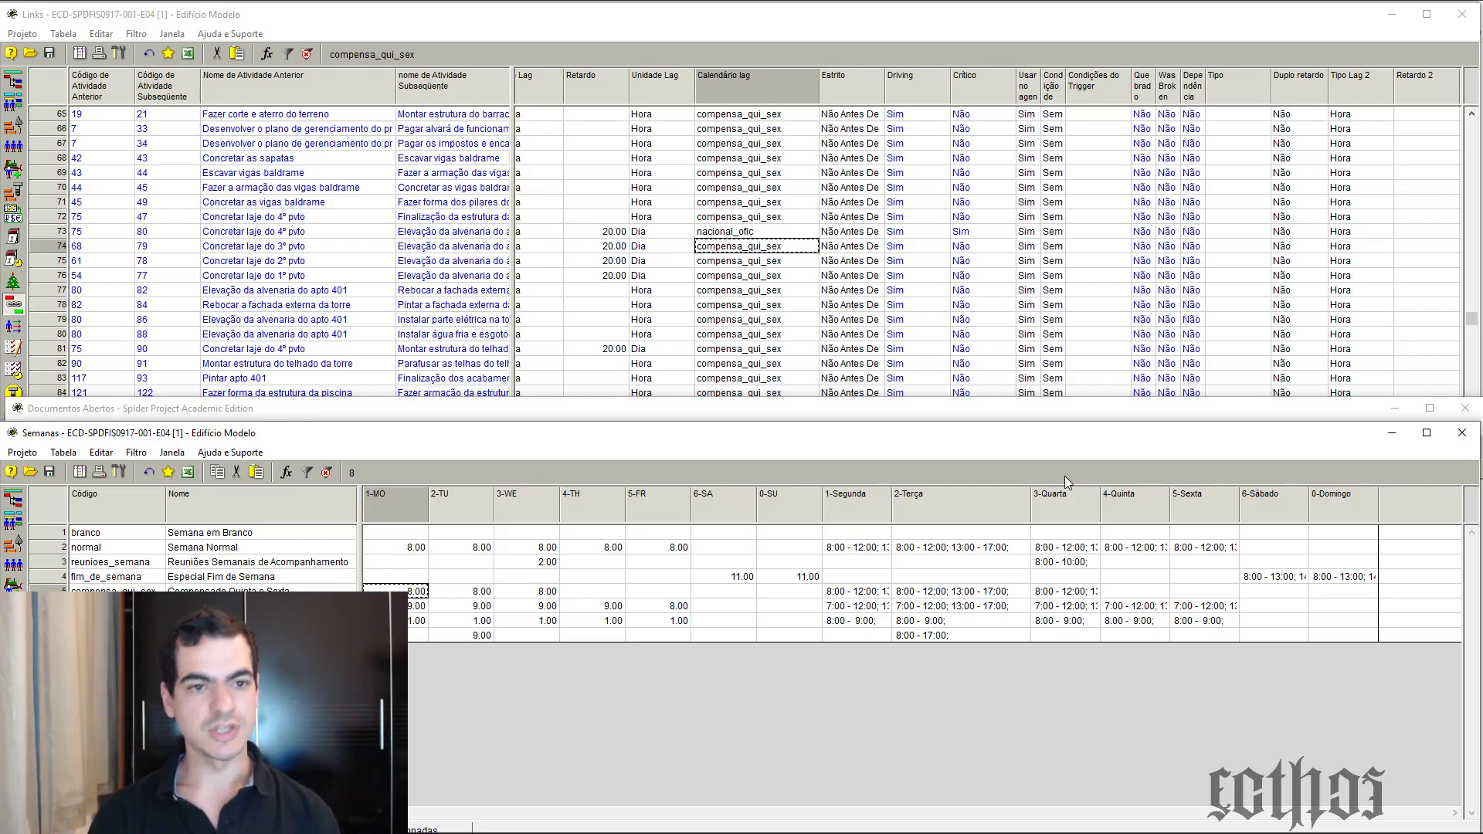
Set the Calendário lag to nacional_ofic for the remaining 20-day lag links: 68 to 79, 61 to 78, 54 to 77 and 75 to 90
{"action": "left_click", "coordinate": [794, 234]}
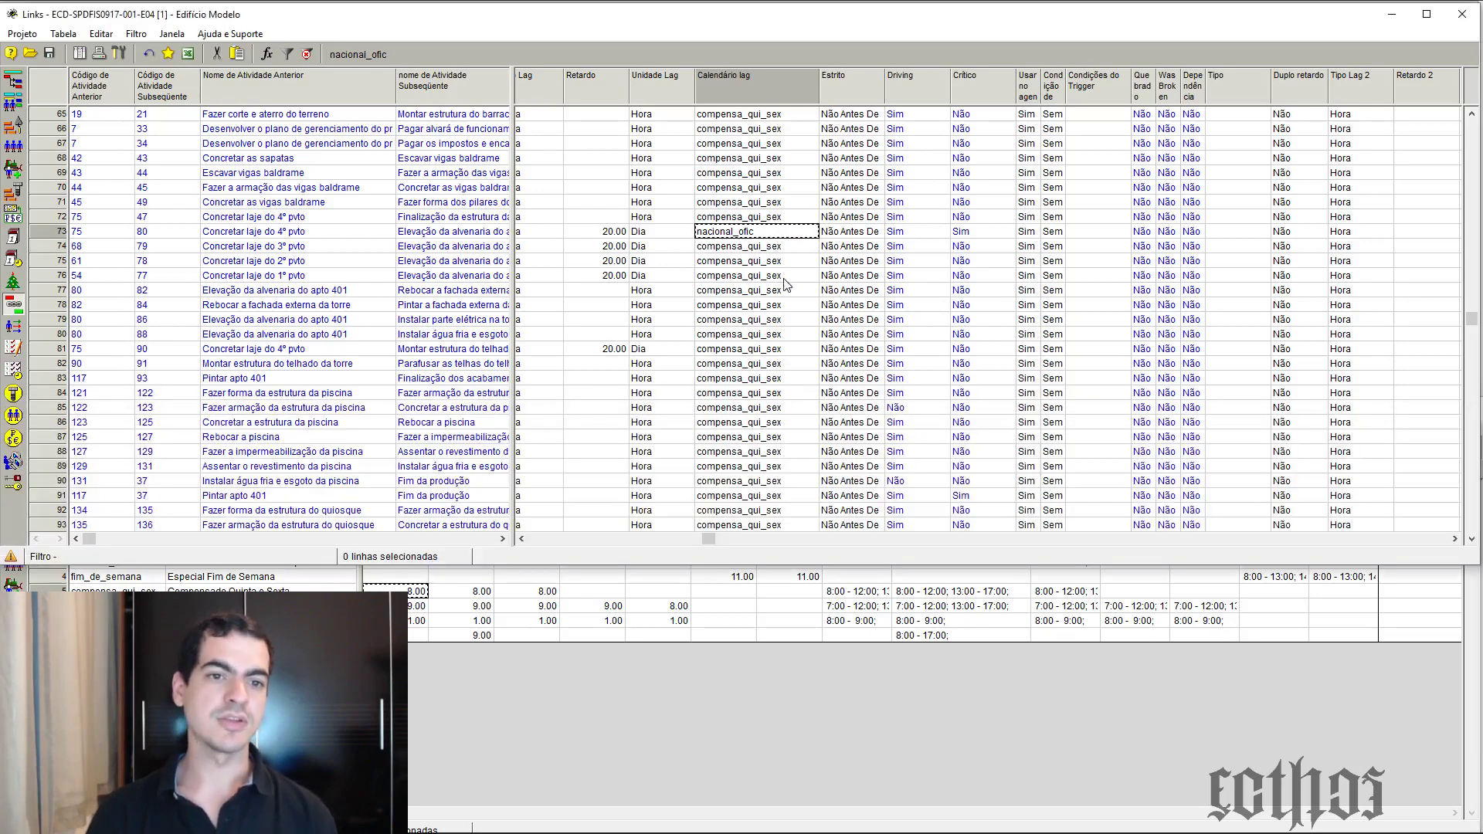
{"action": "left_click", "coordinate": [755, 247]}
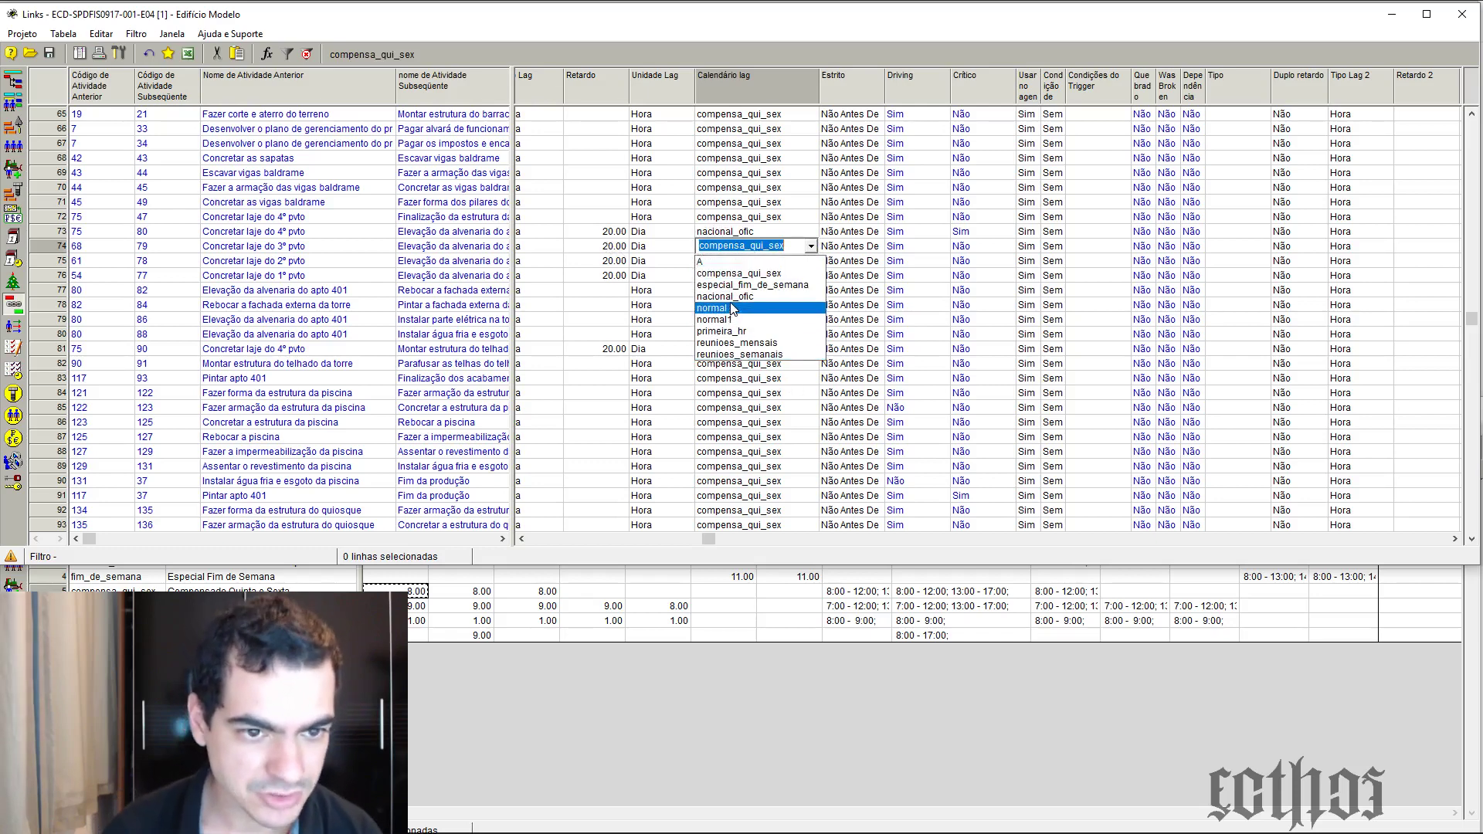
{"action": "left_click", "coordinate": [737, 298]}
{"action": "left_click", "coordinate": [745, 264]}
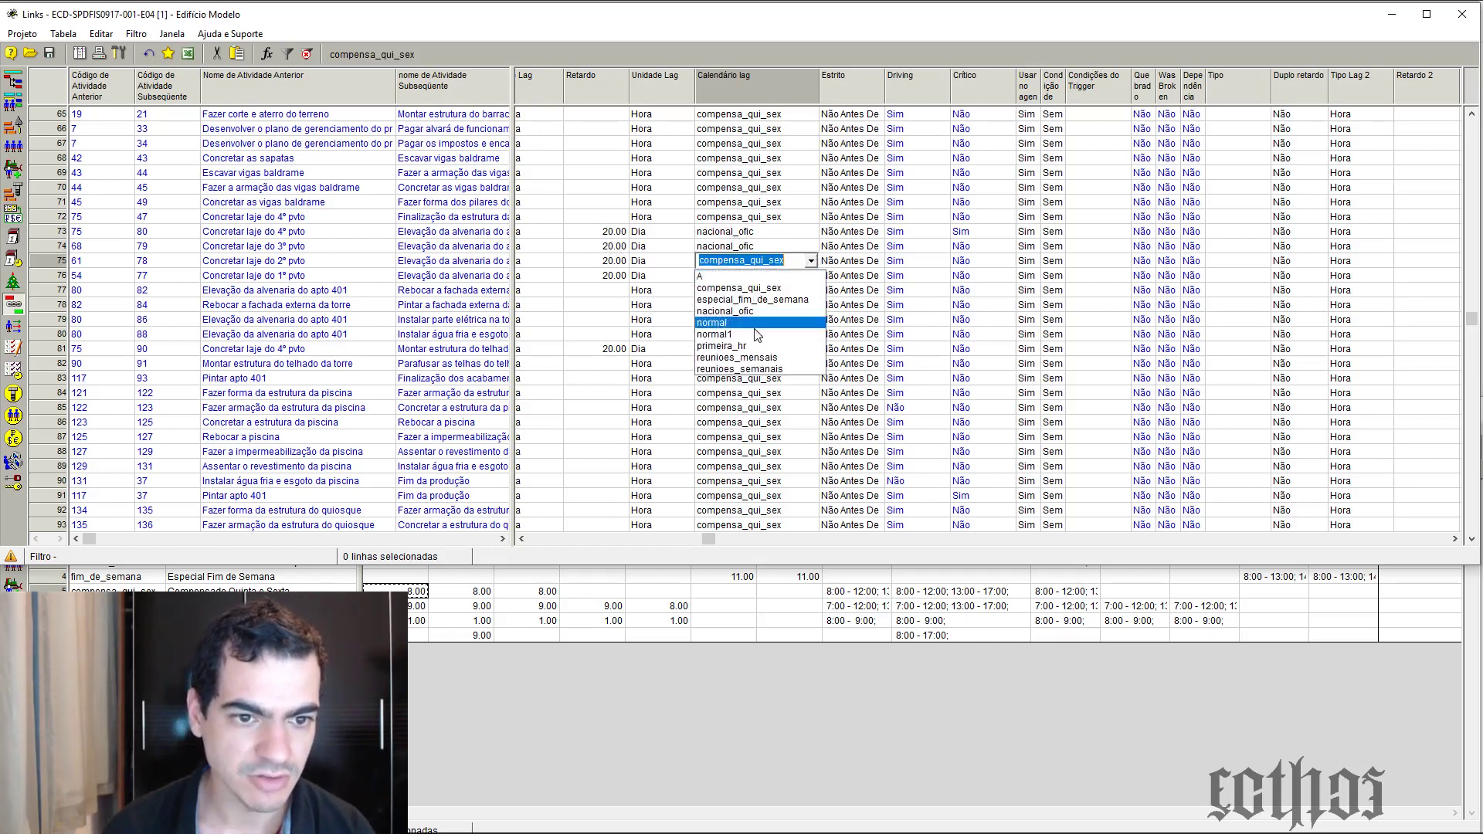
{"action": "left_click", "coordinate": [744, 313]}
{"action": "left_click", "coordinate": [732, 276]}
{"action": "left_click", "coordinate": [732, 278]}
{"action": "left_click", "coordinate": [733, 325]}
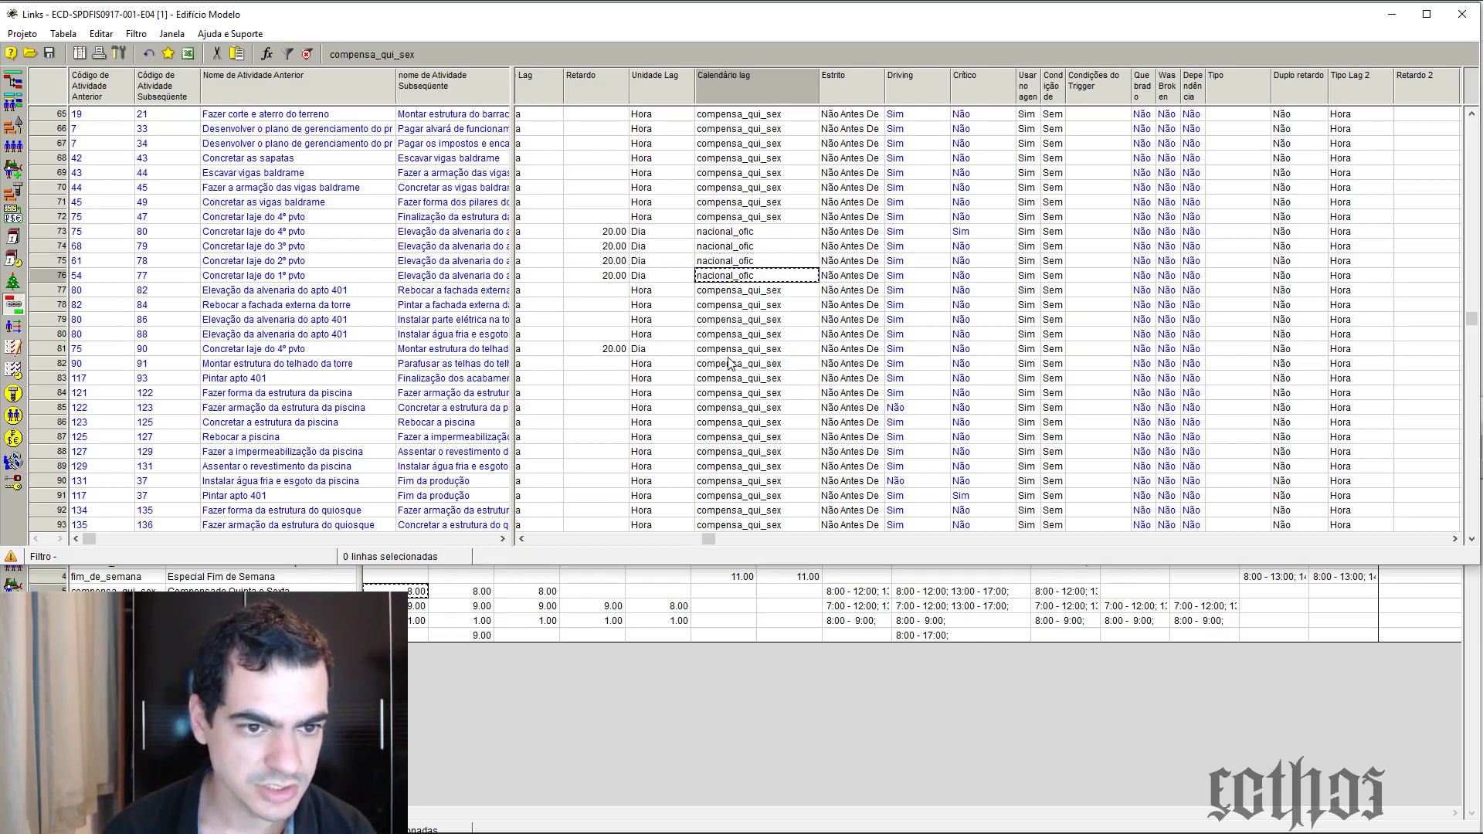
{"action": "left_click", "coordinate": [733, 349]}
{"action": "left_click", "coordinate": [722, 399]}
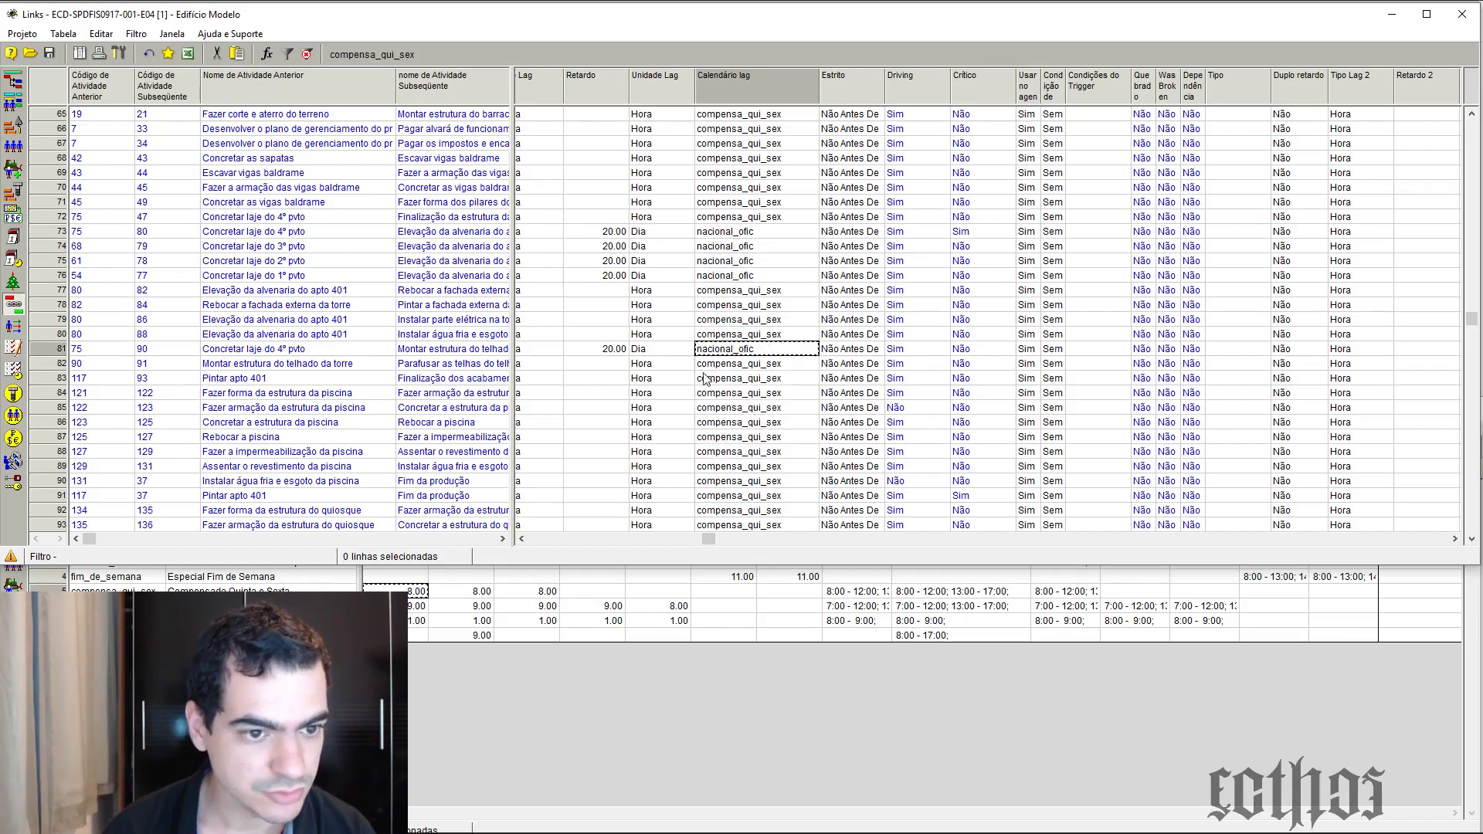
{"action": "scroll", "coordinate": [711, 294], "scroll_direction": "up", "scroll_amount": 8}
{"action": "scroll", "coordinate": [722, 294], "scroll_direction": "down", "scroll_amount": 20}
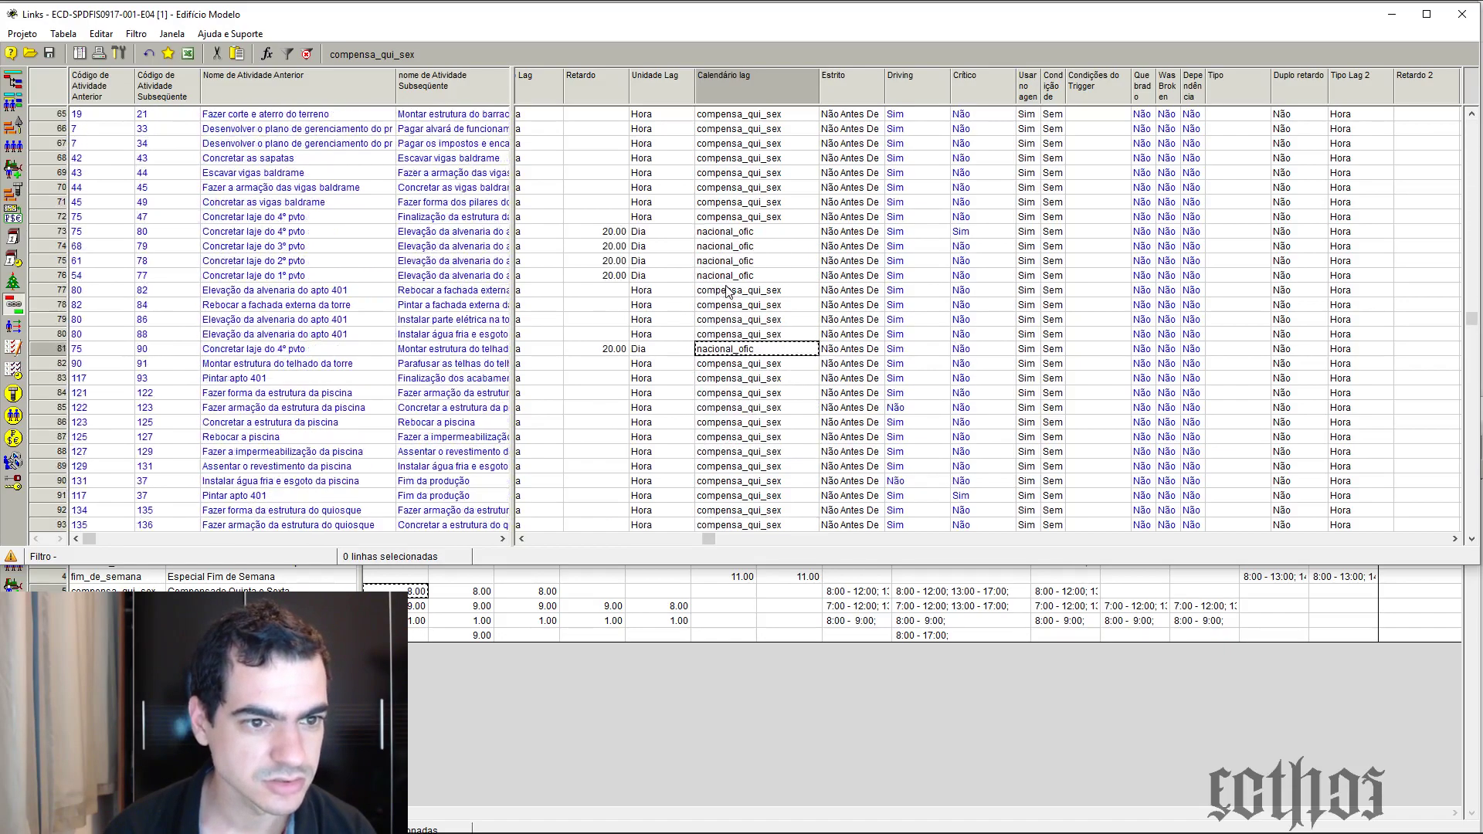
{"action": "scroll", "coordinate": [734, 293], "scroll_direction": "up", "scroll_amount": 16}
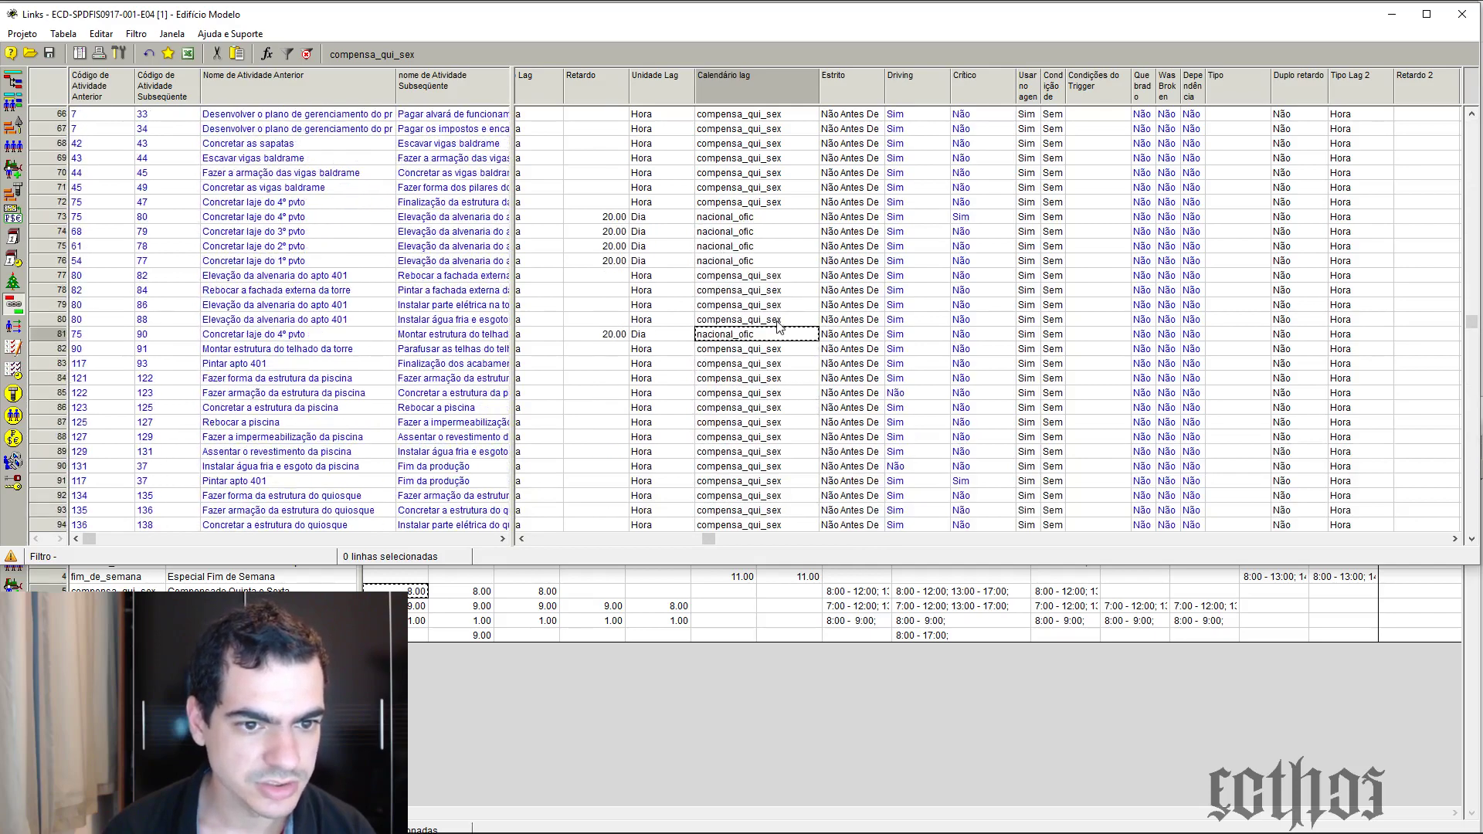
Close the Links table and reschedule the project from the Gantt de Atividades with the existing scheduling options
{"action": "left_click", "coordinate": [1461, 14]}
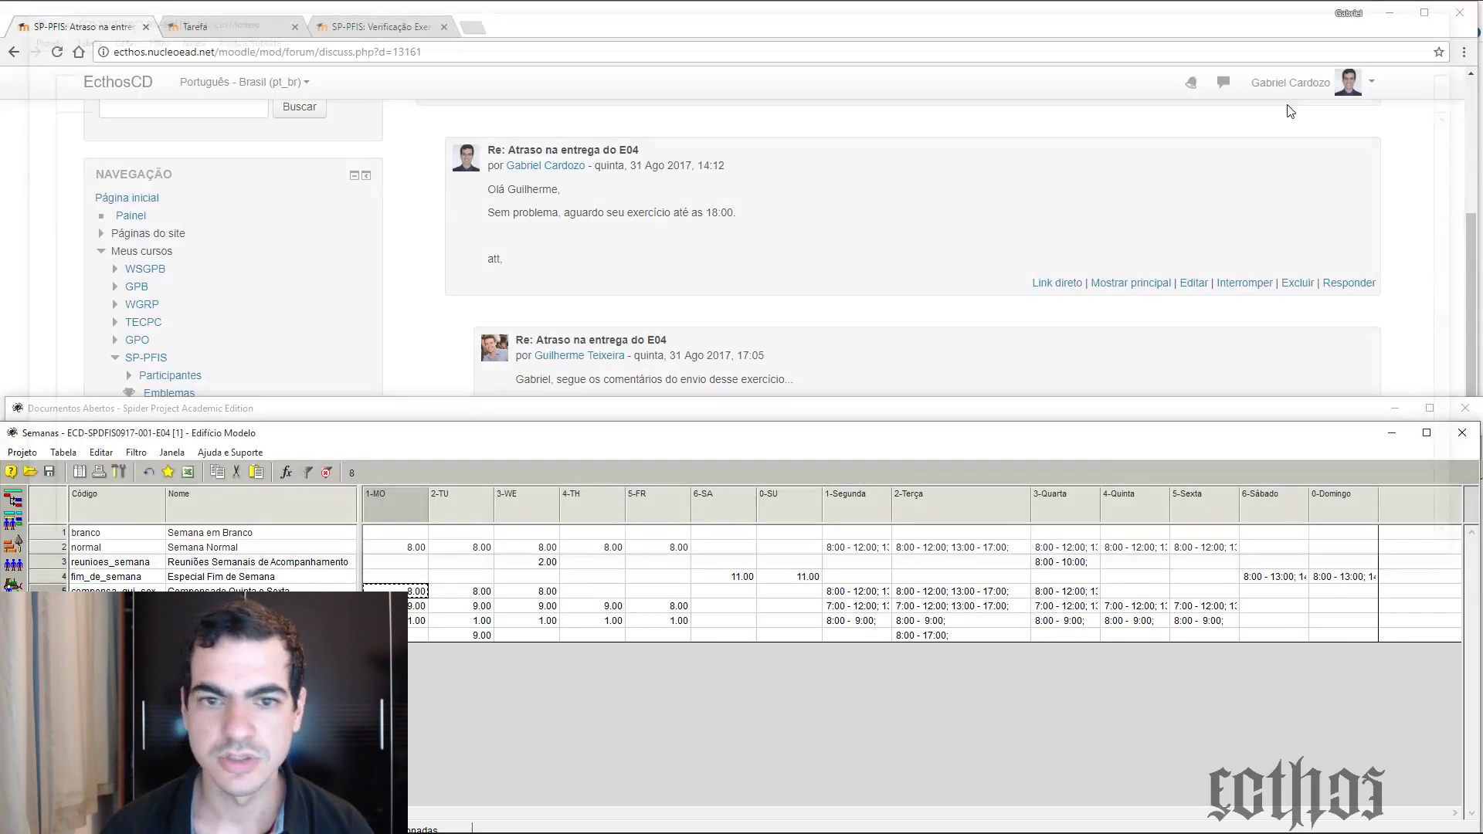
{"action": "left_click_drag", "start_coordinate": [874, 439], "coordinate": [942, 65]}
{"action": "double_click", "coordinate": [354, 514]}
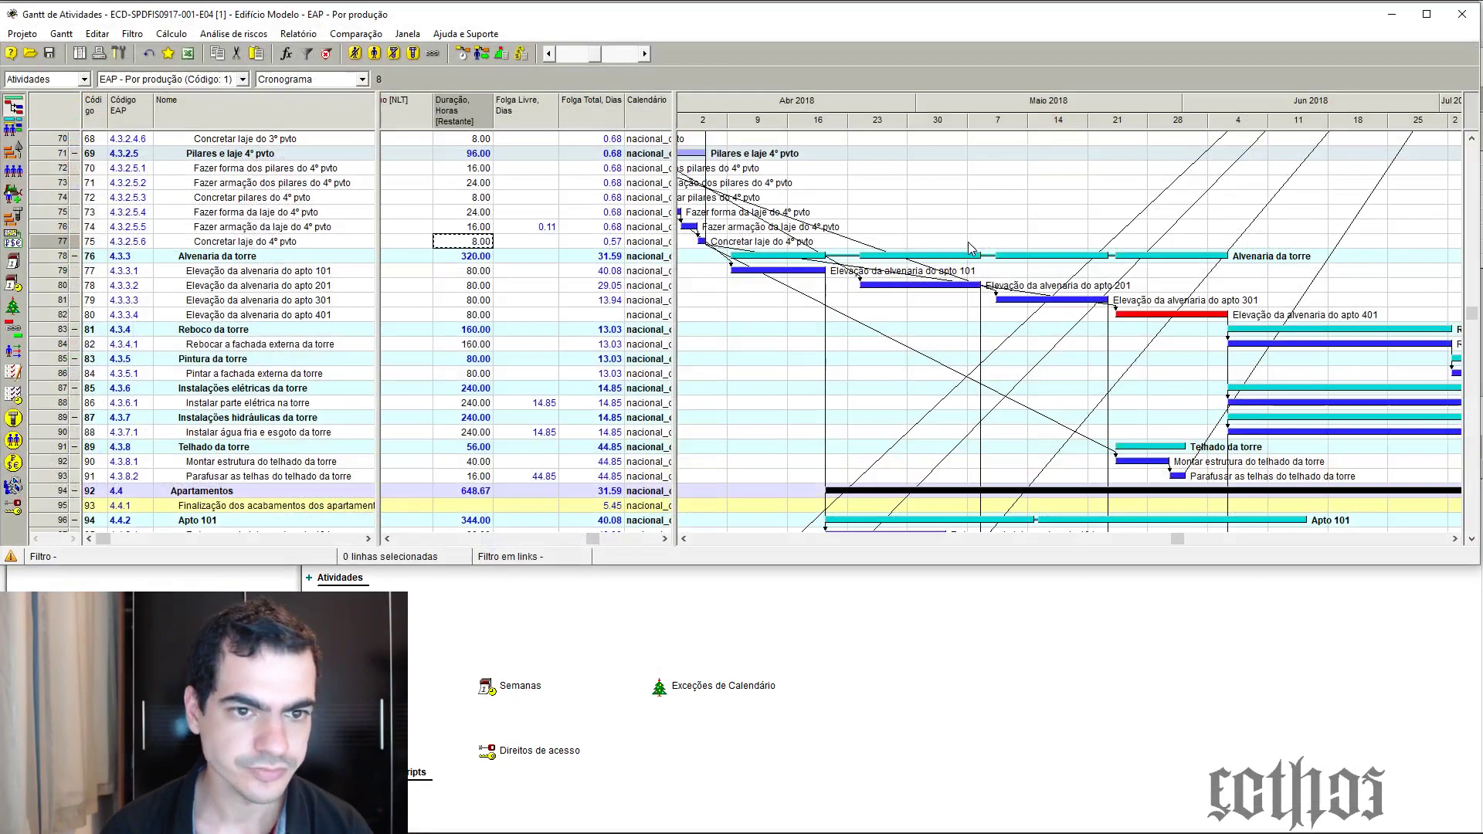
{"action": "left_click", "coordinate": [462, 55]}
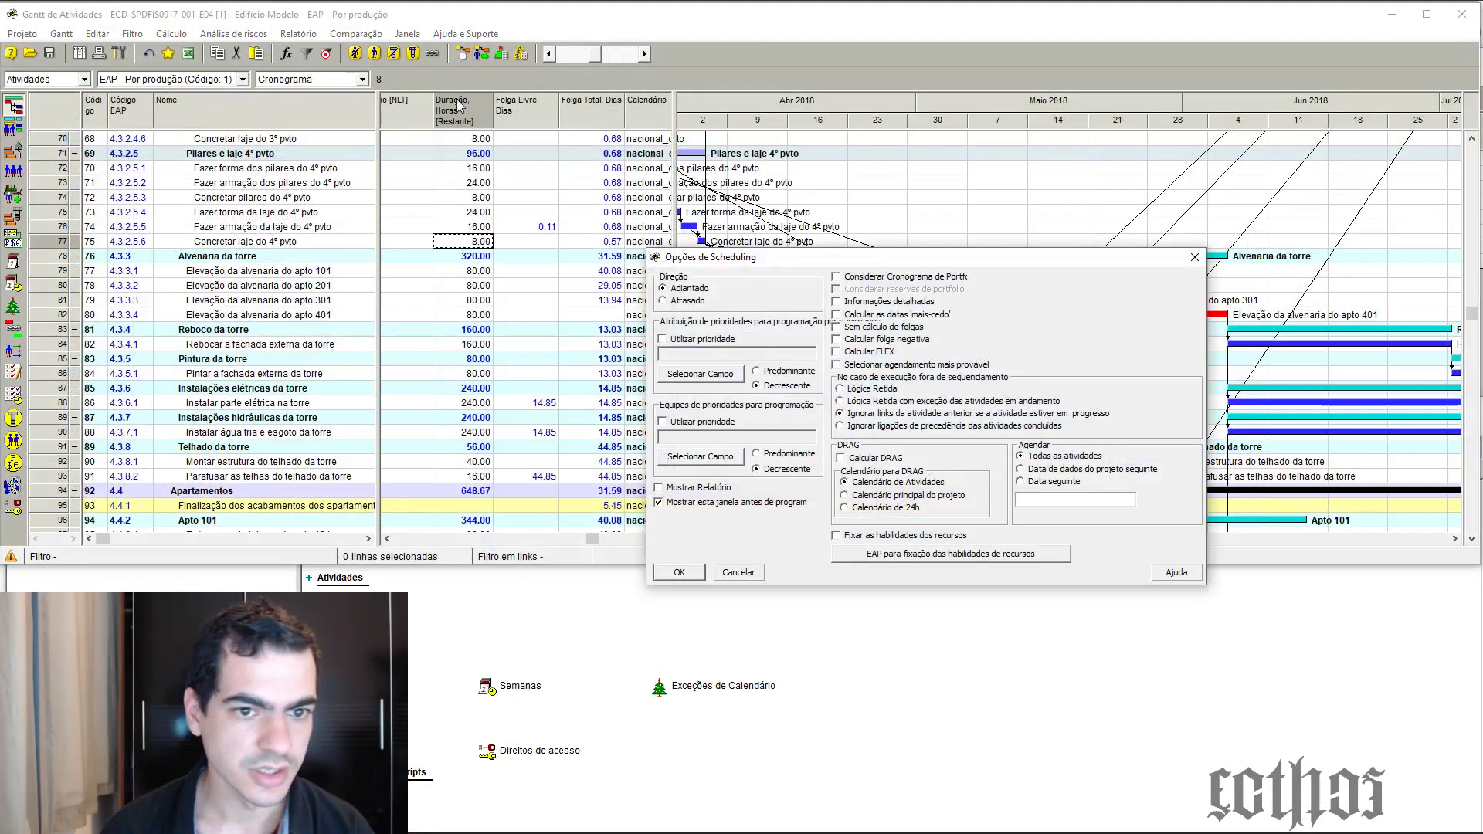
{"action": "left_click", "coordinate": [677, 574]}
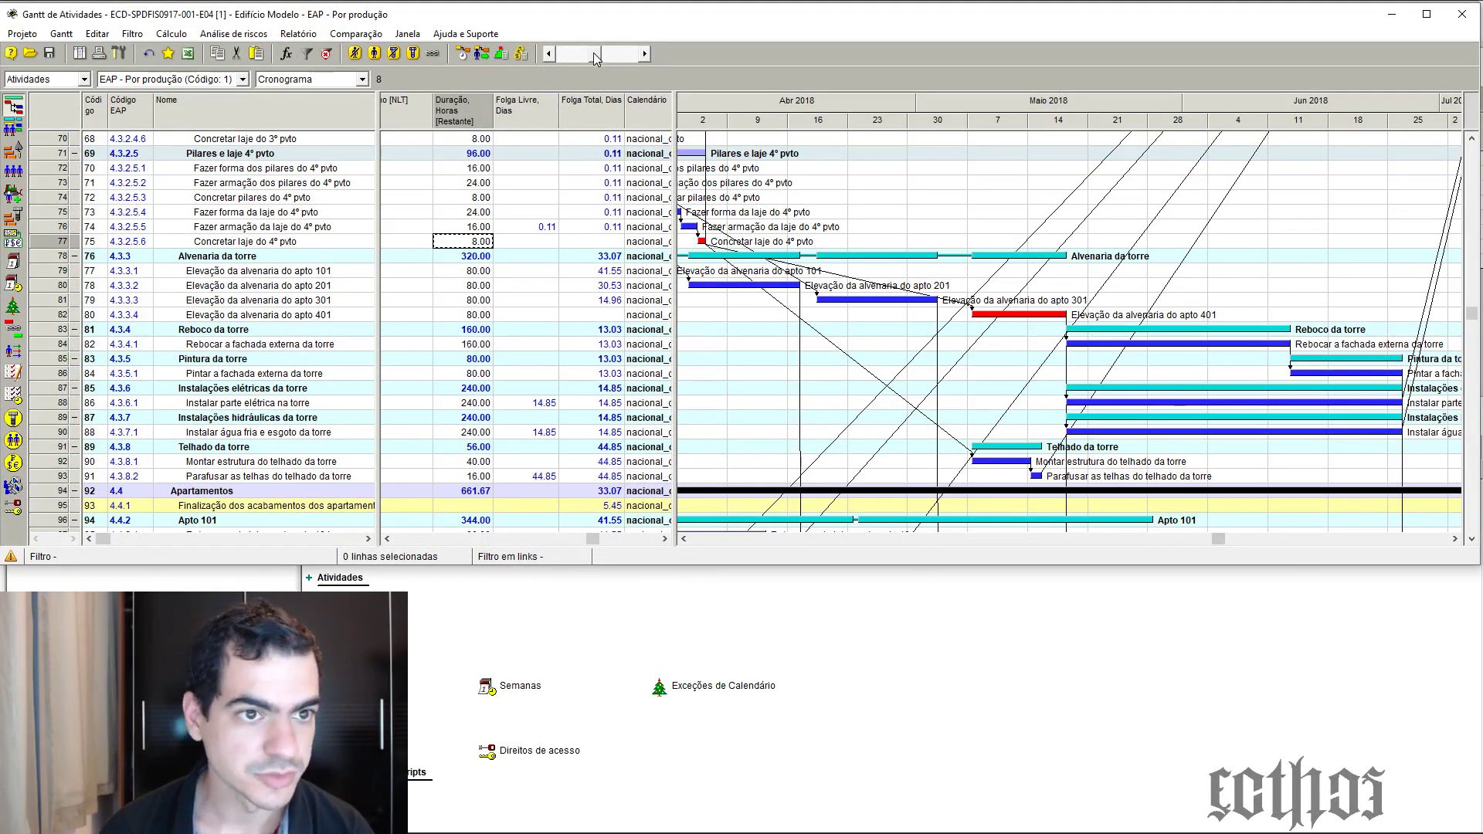
Compress the Gantt timescale and filter the activities to those whose Folga Total, Dias is equal to blank
{"action": "left_click_drag", "start_coordinate": [596, 54], "coordinate": [589, 55]}
{"action": "scroll", "coordinate": [900, 300], "scroll_direction": "up", "scroll_amount": 9}
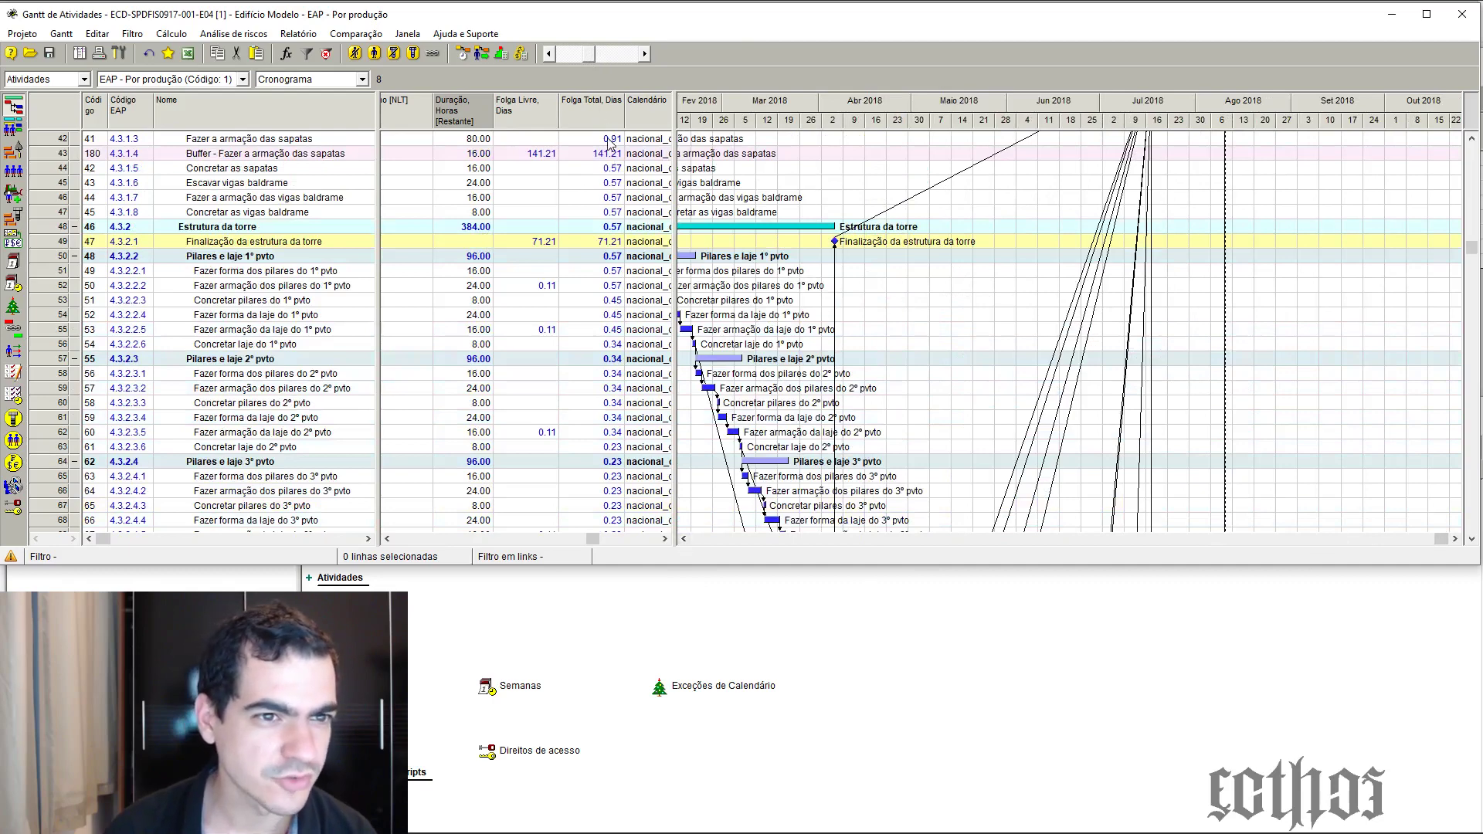
{"action": "scroll", "coordinate": [600, 114], "scroll_direction": "down", "scroll_amount": 3}
{"action": "right_click", "coordinate": [601, 114]}
{"action": "left_click", "coordinate": [661, 389]}
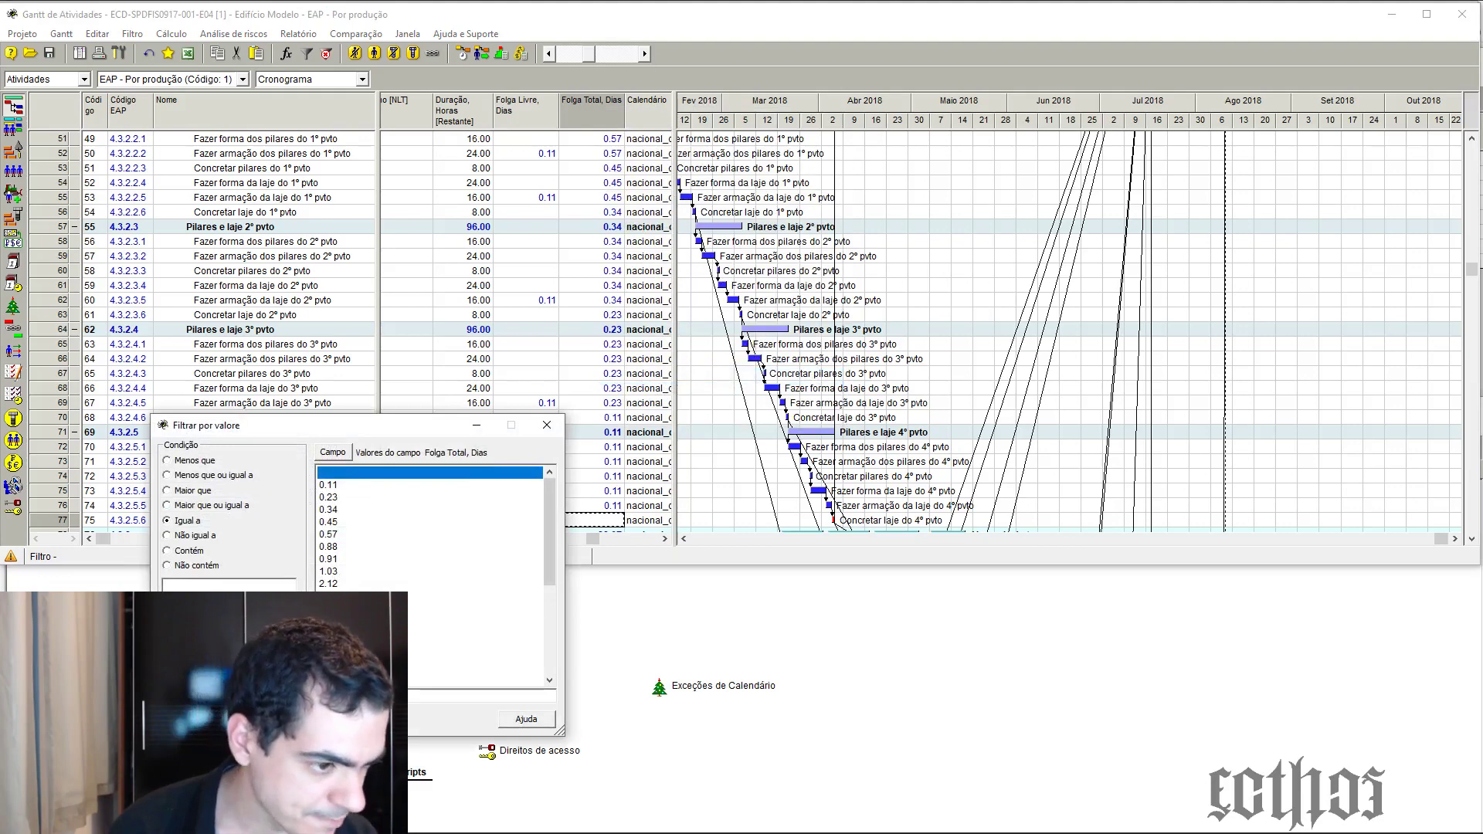
{"action": "key", "text": "Return"}
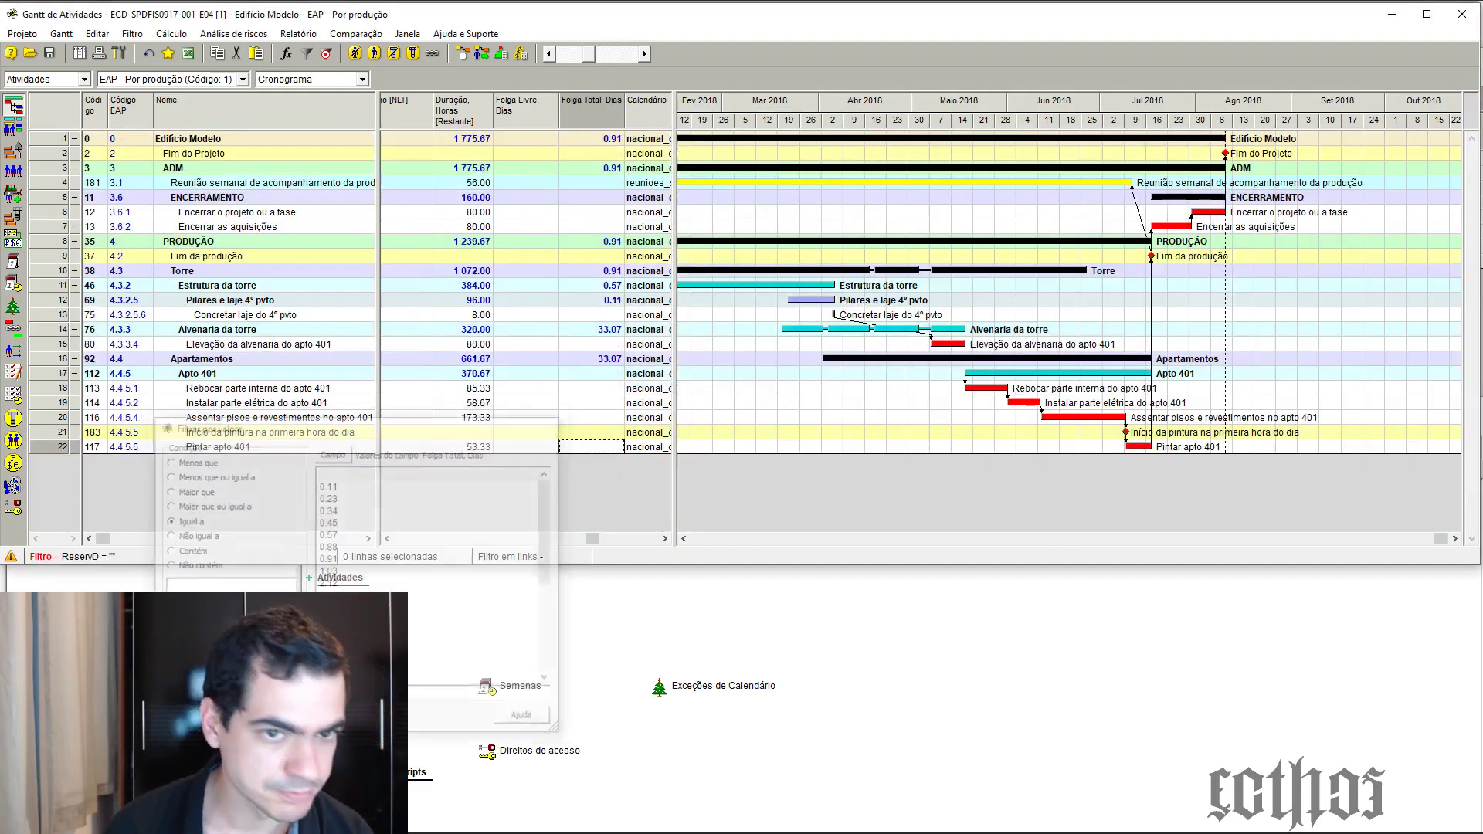
Check the predecessor and successor links of the zero-float activity Concretar laje do 4º pvto, then close its properties
{"action": "left_click", "coordinate": [683, 539]}
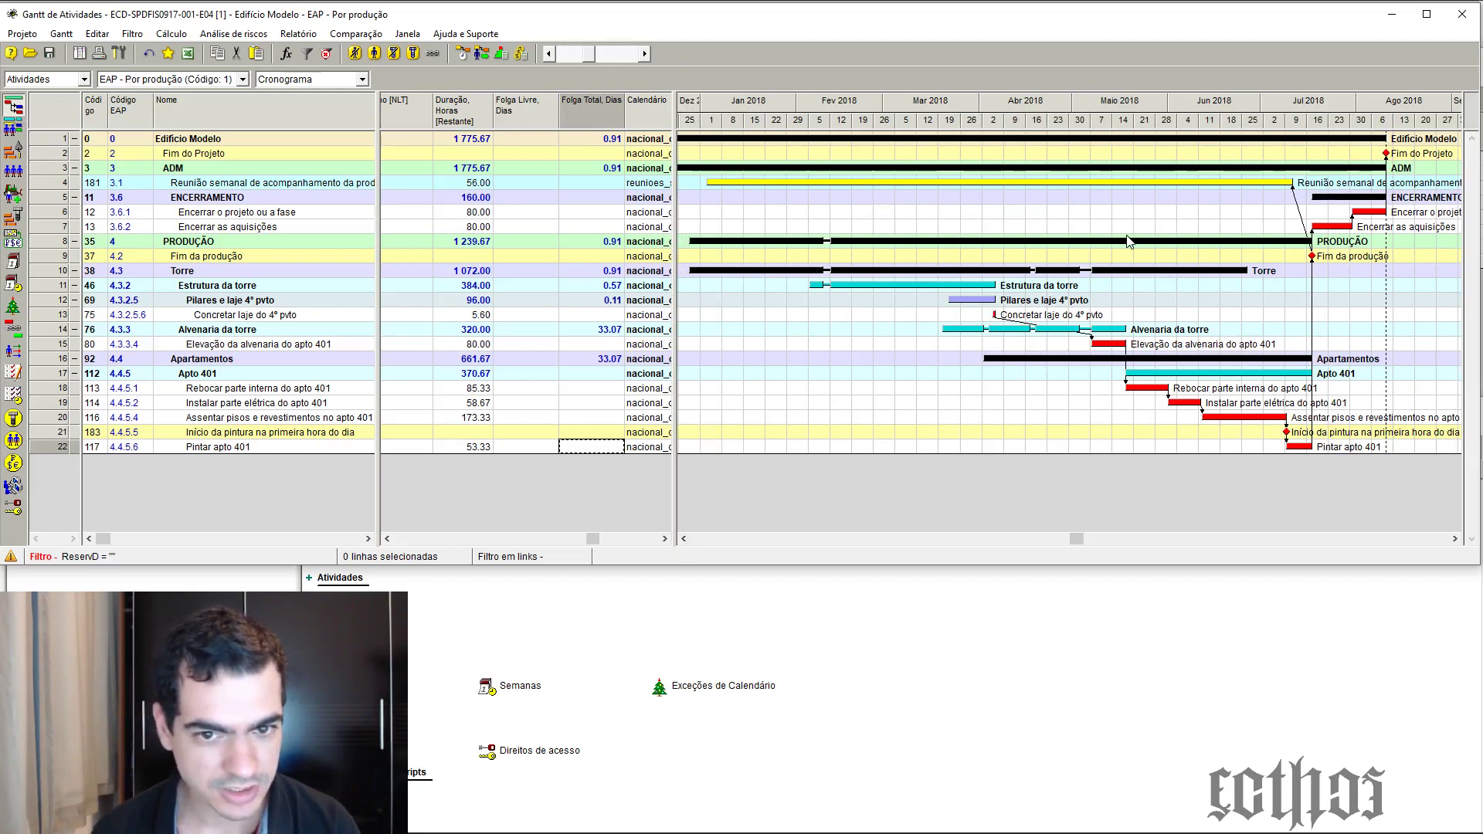
{"action": "left_click", "coordinate": [61, 318]}
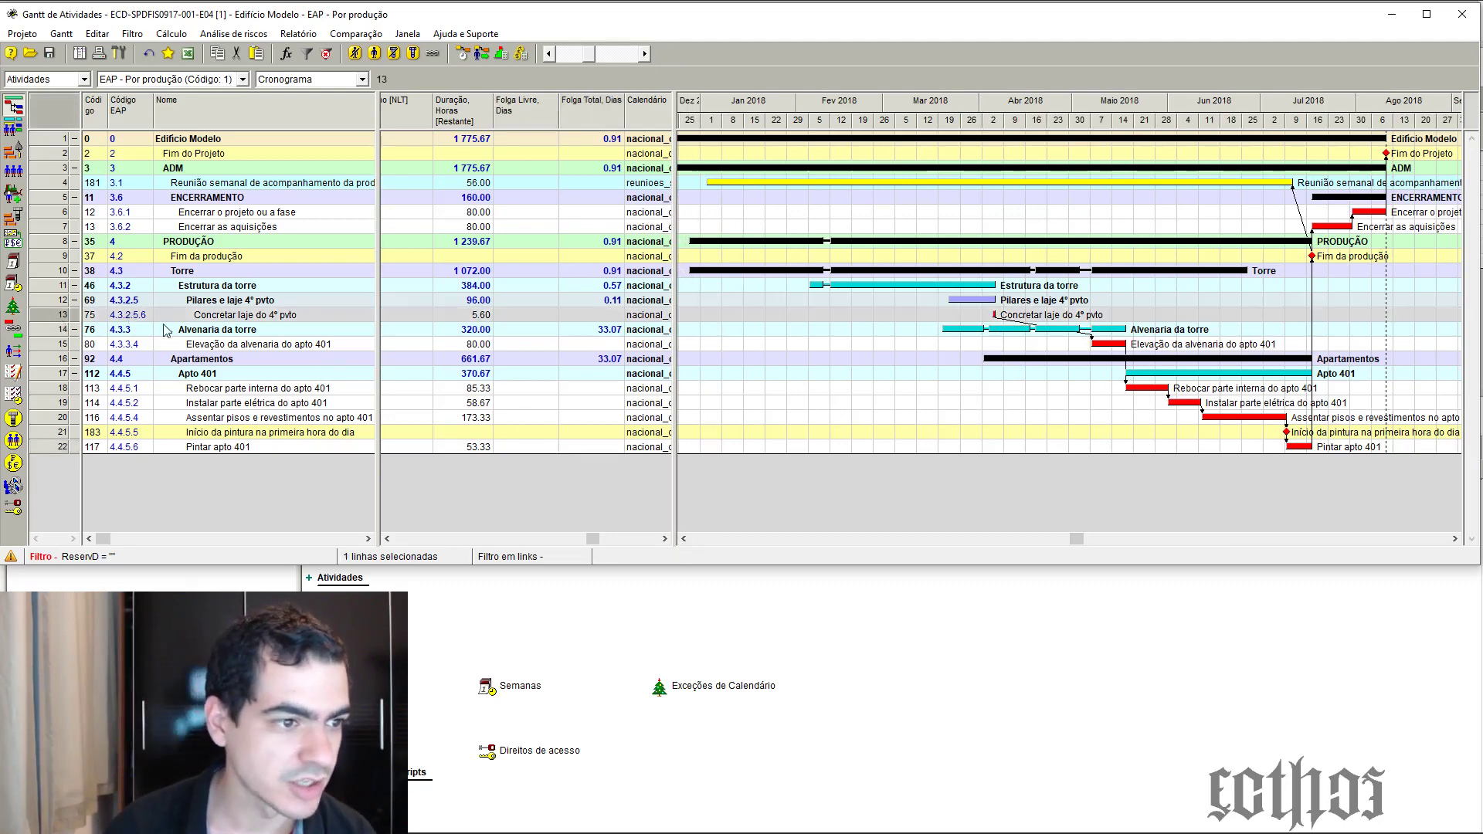
{"action": "double_click", "coordinate": [50, 319]}
{"action": "left_click", "coordinate": [948, 223]}
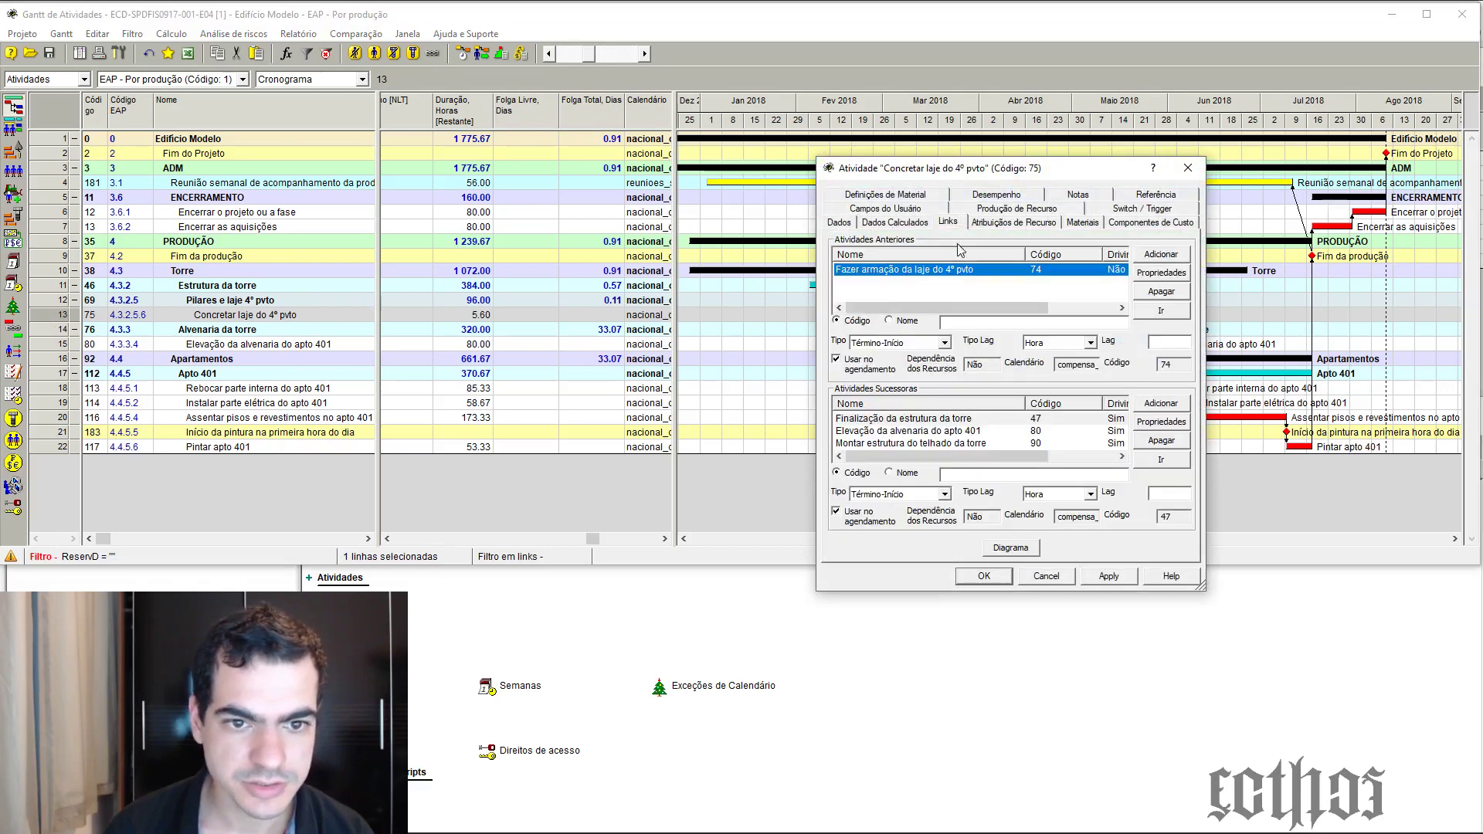
{"action": "left_click", "coordinate": [1187, 168]}
Cancel the activity and phase filter and enlarge the Gantt de Atividades window to show more rows
{"action": "left_click", "coordinate": [132, 34]}
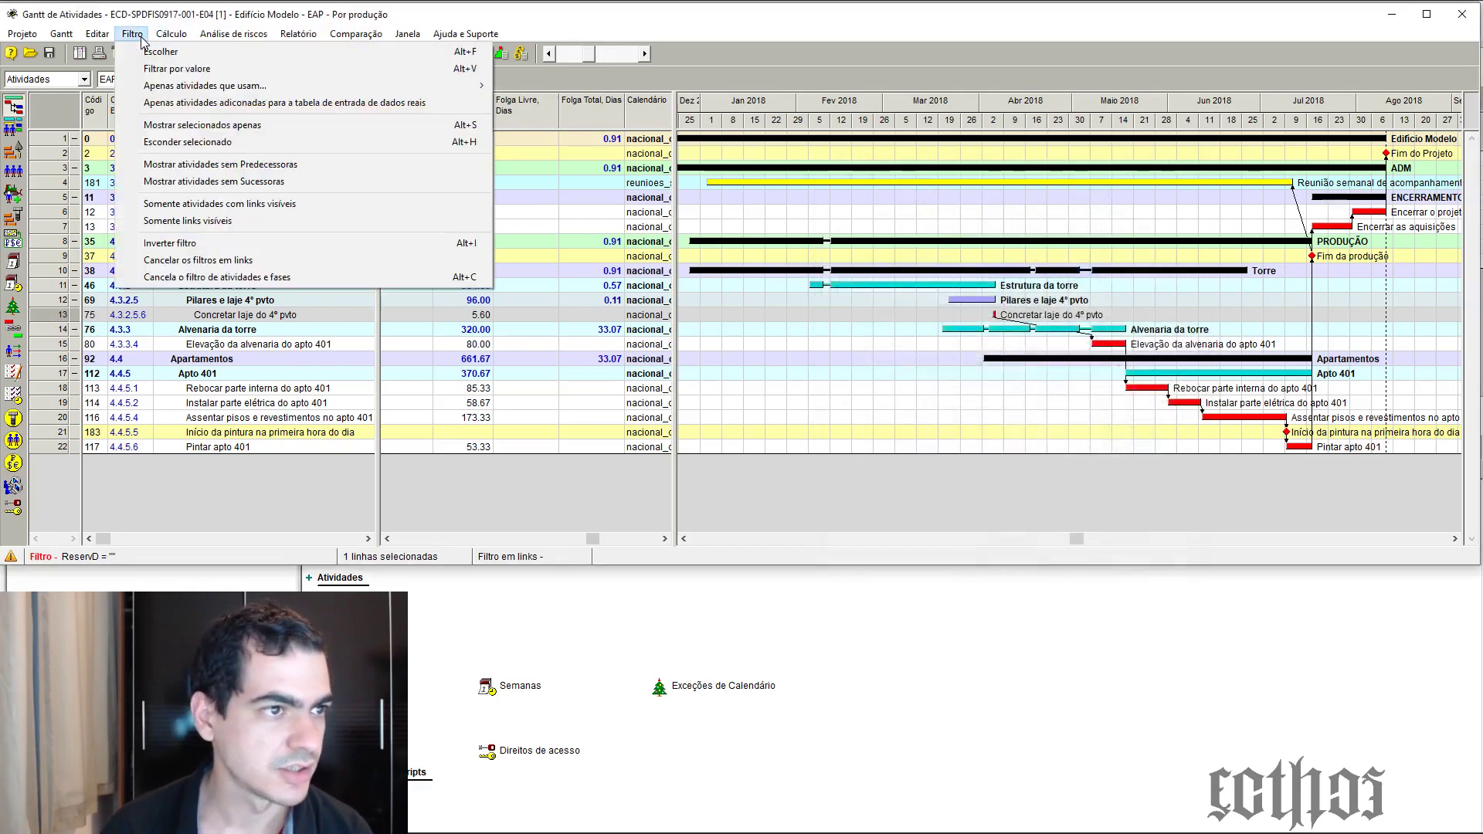
{"action": "left_click", "coordinate": [220, 279]}
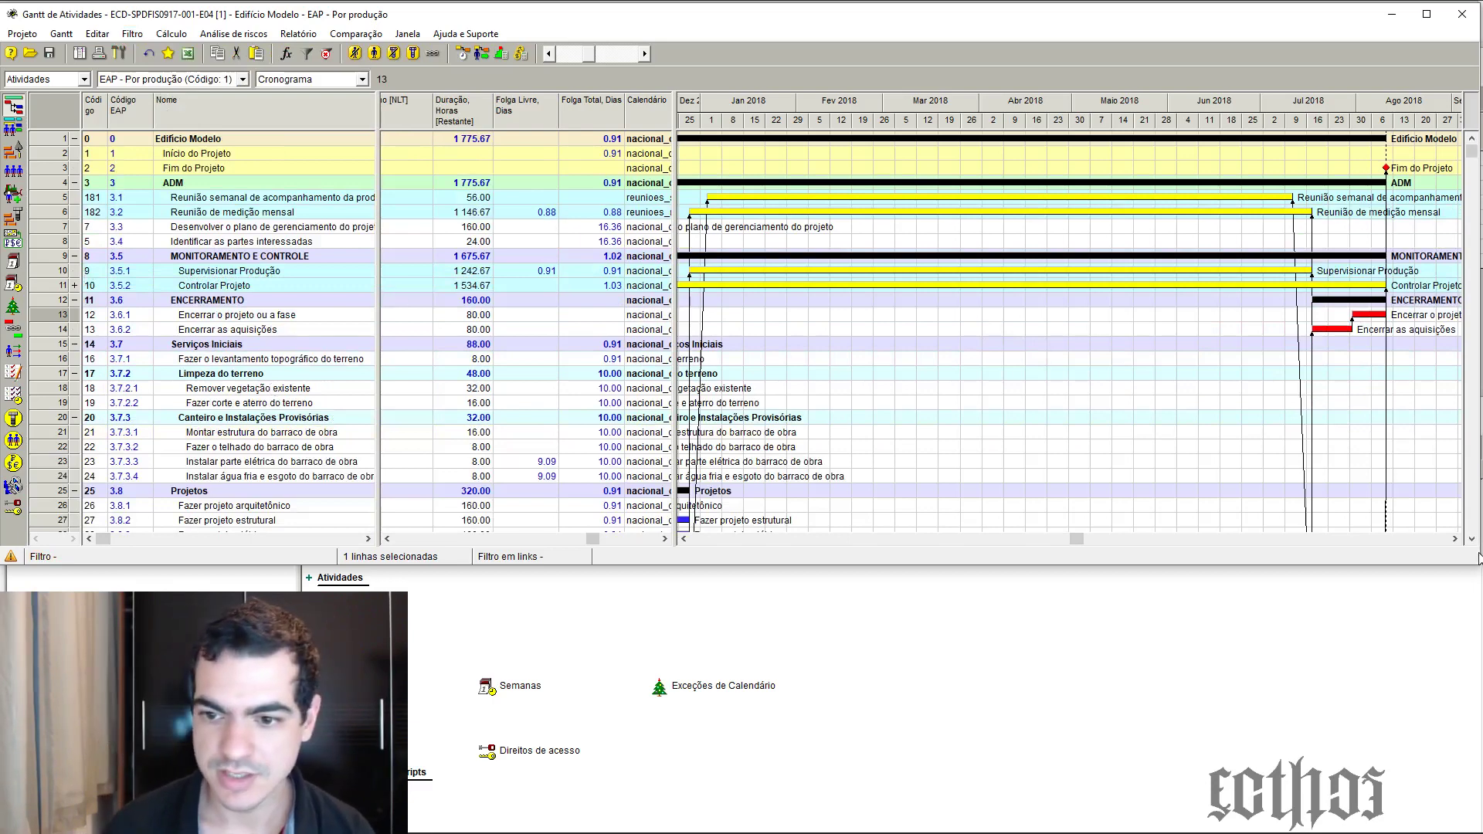
{"action": "left_click_drag", "start_coordinate": [1475, 568], "coordinate": [1471, 650]}
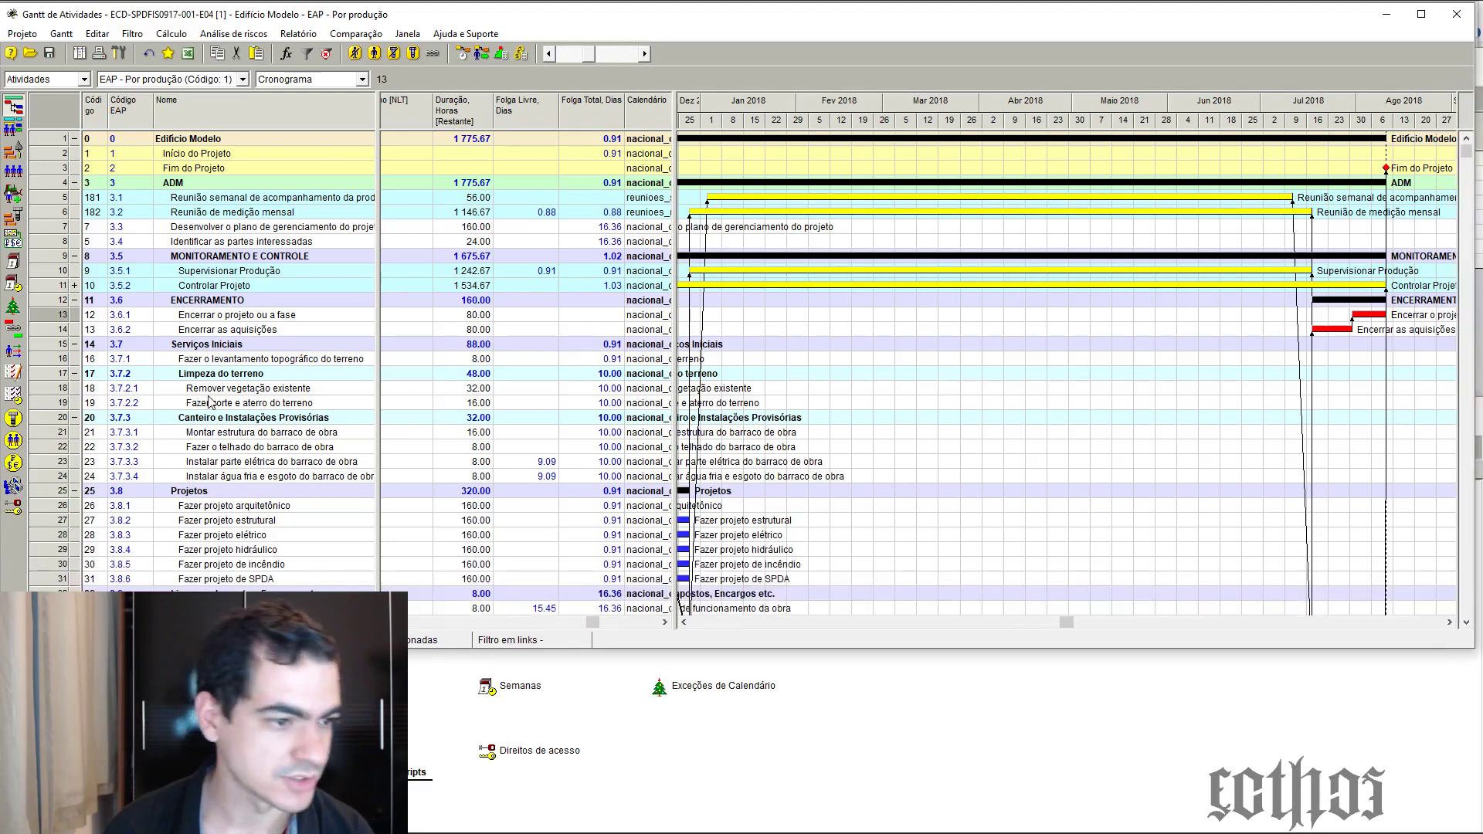
Locate the activity Fazer armação da laje do 4º pvto and check its Folga Total, Dias
{"action": "scroll", "coordinate": [162, 460], "scroll_direction": "down", "scroll_amount": 20}
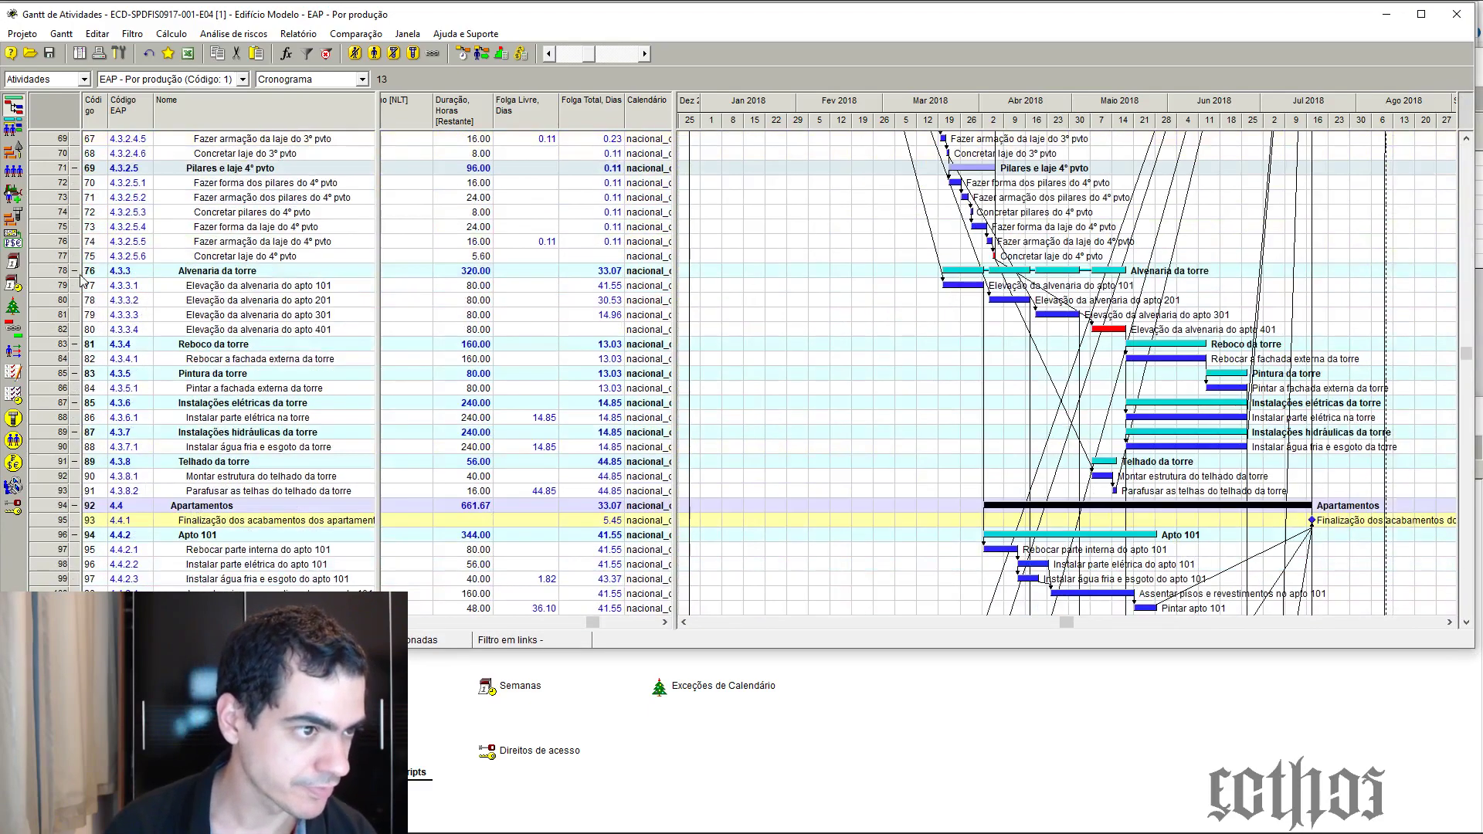
{"action": "left_click", "coordinate": [49, 244]}
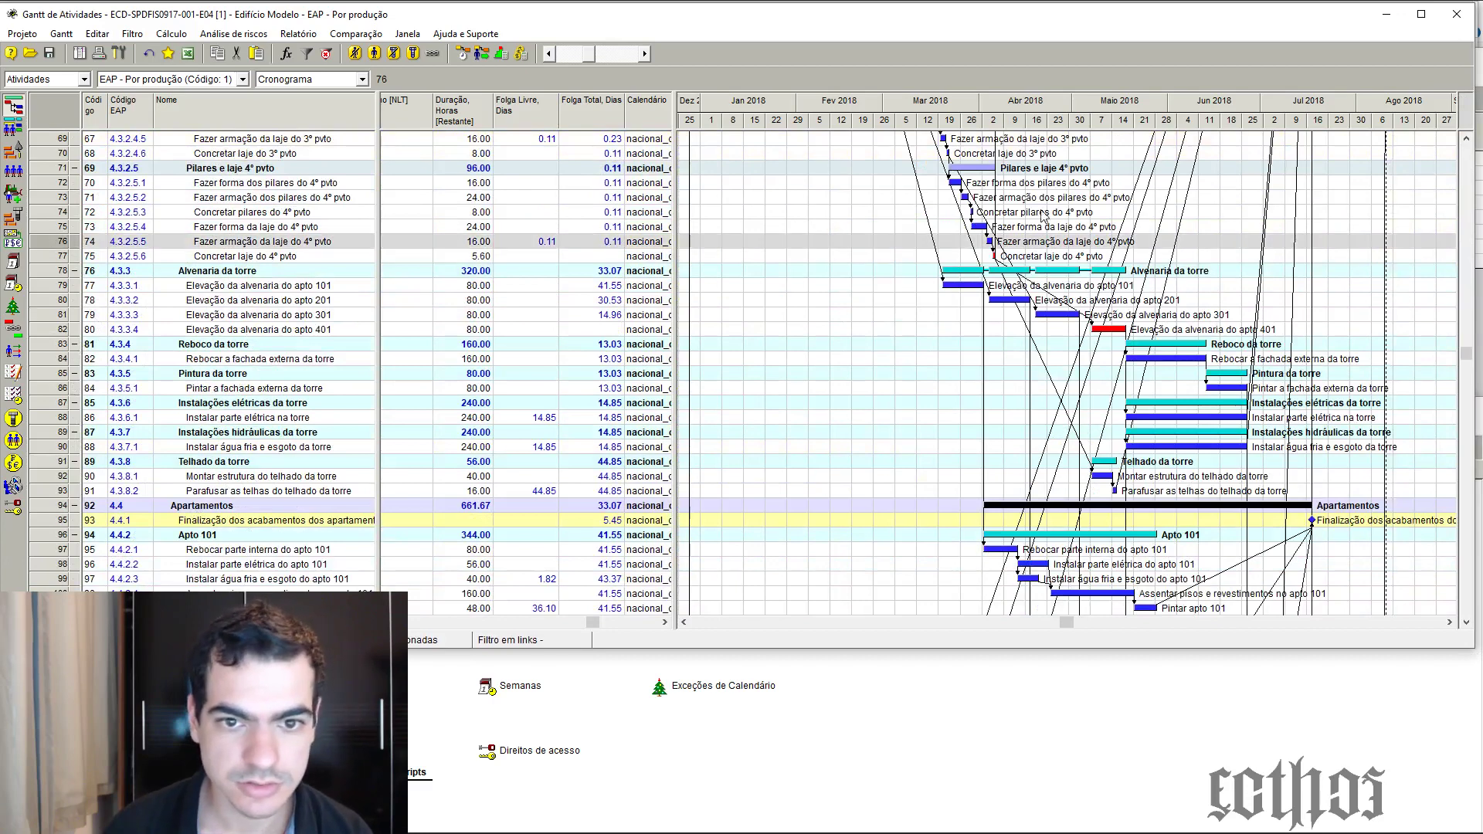
{"action": "left_click", "coordinate": [610, 243]}
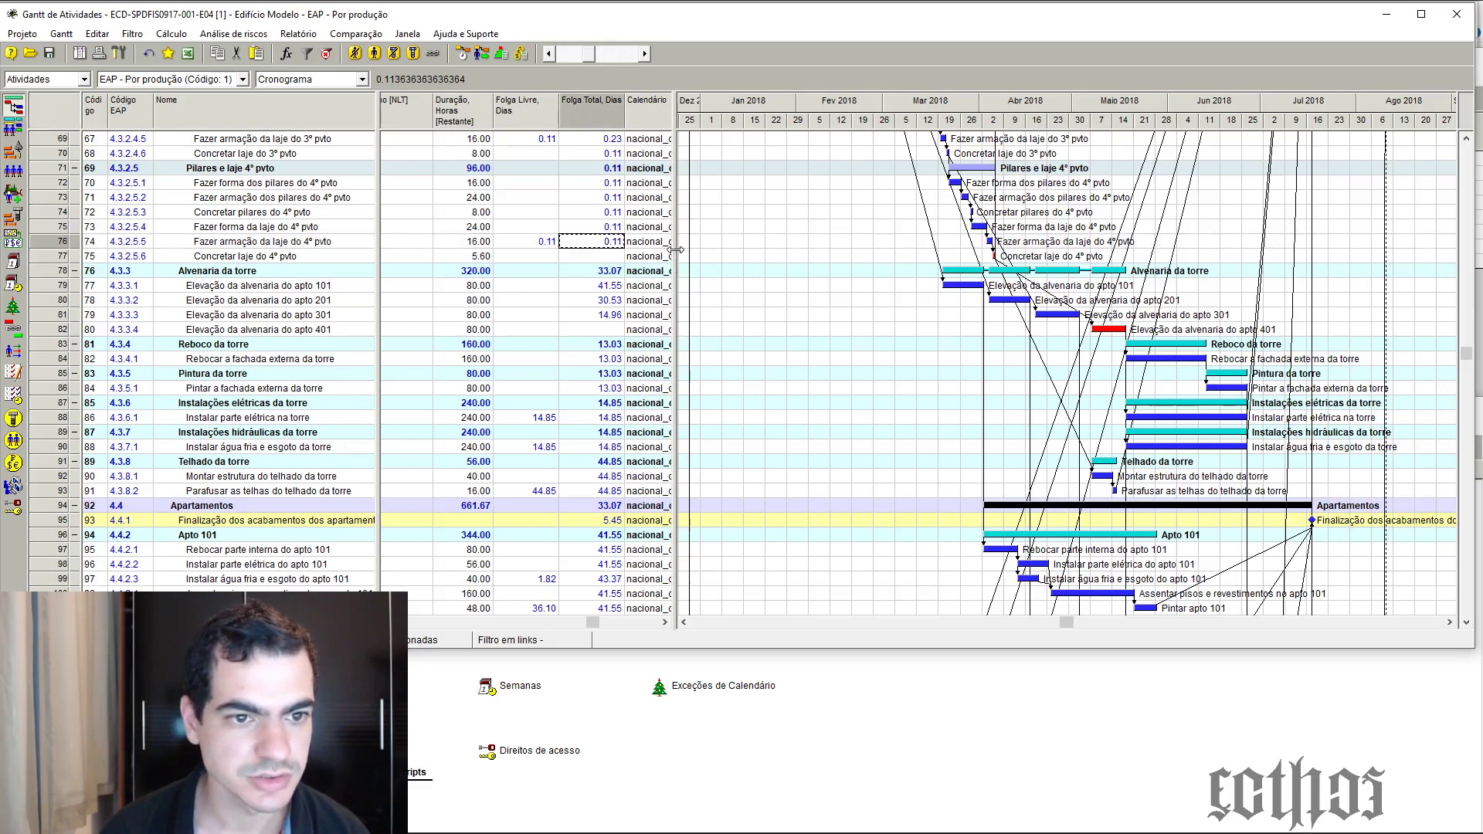
Widen the activity table and add the field Folga Total, Horas as a column after Calendário
{"action": "left_click_drag", "start_coordinate": [675, 249], "coordinate": [803, 249]}
{"action": "right_click", "coordinate": [738, 116]}
{"action": "left_click", "coordinate": [761, 126]}
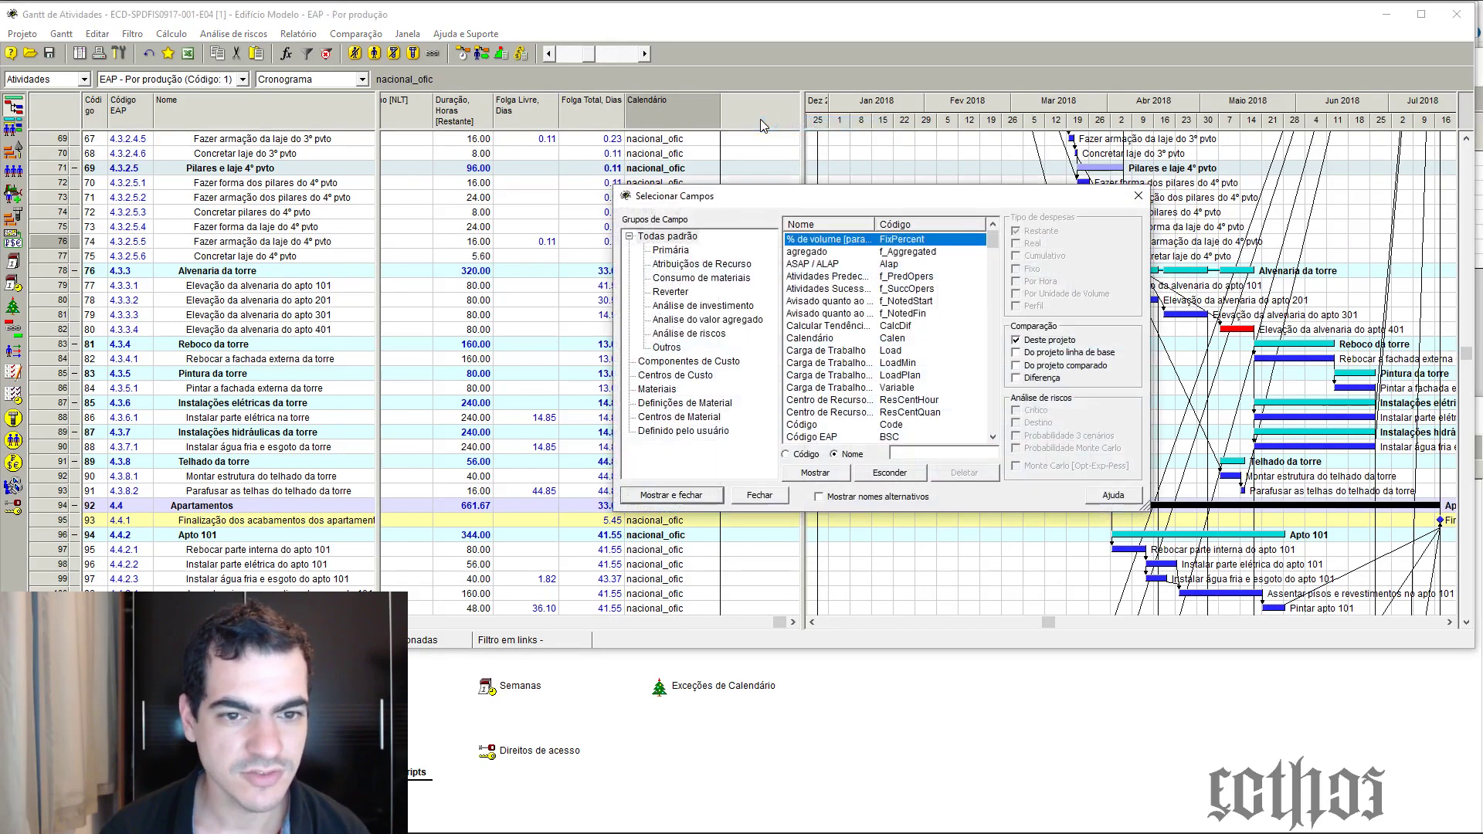
{"action": "scroll", "coordinate": [917, 342], "scroll_direction": "down", "scroll_amount": 5}
{"action": "scroll", "coordinate": [916, 342], "scroll_direction": "up", "scroll_amount": 5}
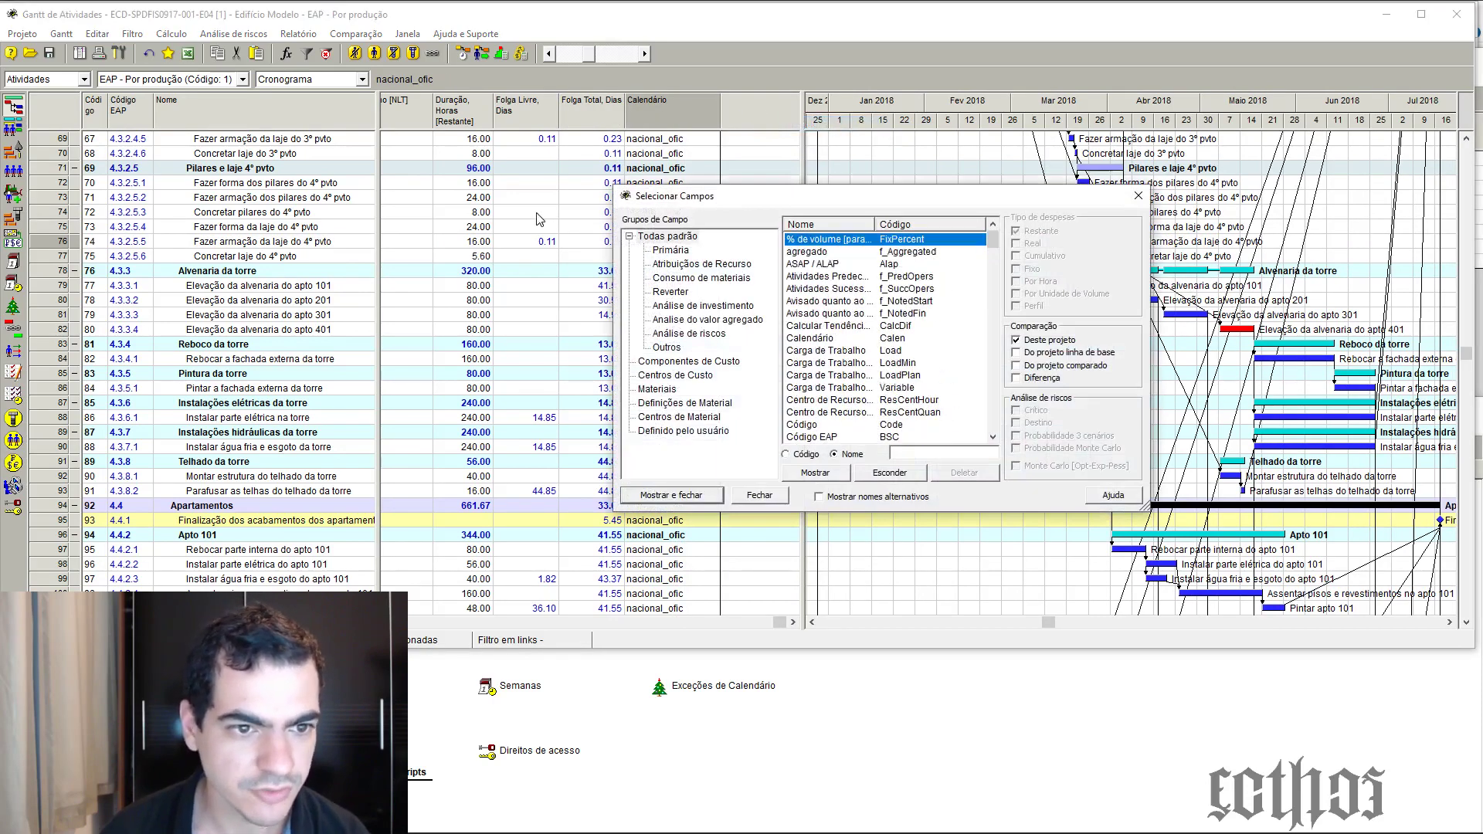
{"action": "left_click", "coordinate": [668, 237]}
{"action": "left_click", "coordinate": [901, 315]}
{"action": "key", "text": "f"}
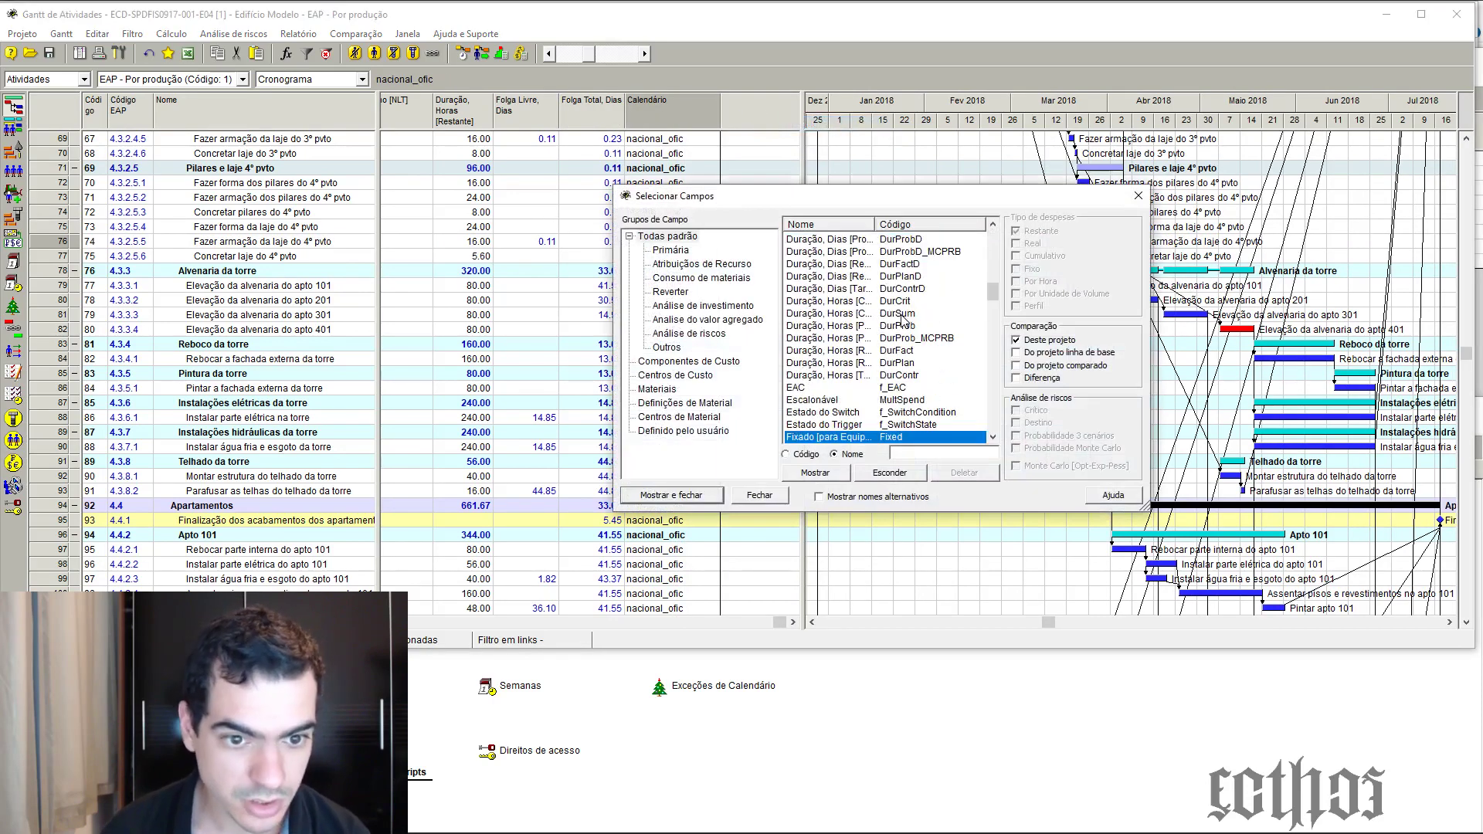
{"action": "key", "text": "Down"}
{"action": "key", "text": "Down"}
{"action": "key", "text": "Down"}
{"action": "key", "text": "Down"}
{"action": "key", "text": "Down"}
{"action": "key", "text": "Down"}
{"action": "key", "text": "Down"}
{"action": "key", "text": "Down"}
{"action": "key", "text": "Down"}
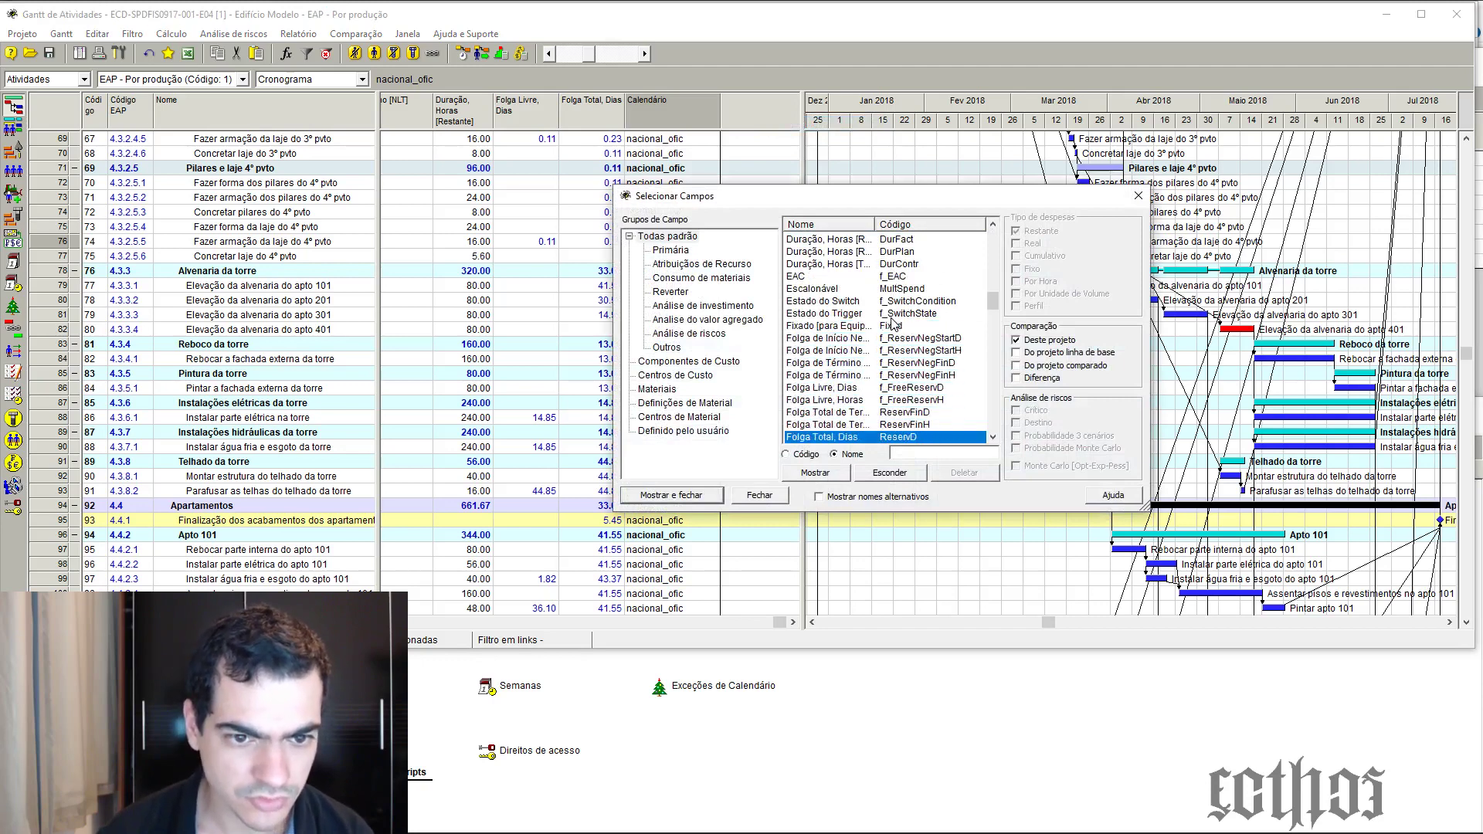
{"action": "key", "text": "Return"}
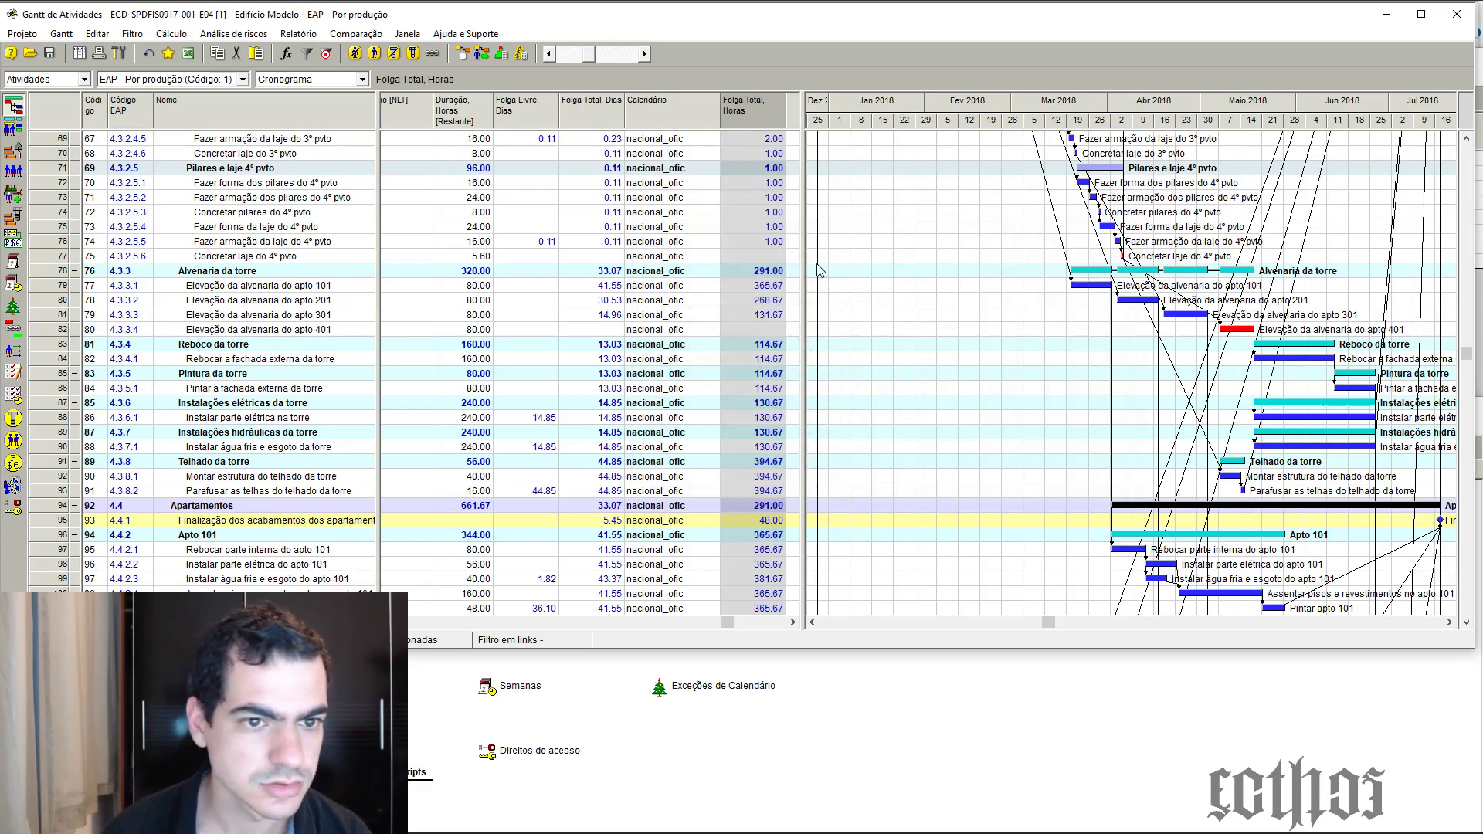
Check the Folga Total, Horas of Fazer armação da laje do 4º pvto and the general data of Concretar laje do 4º pvto
{"action": "left_click", "coordinate": [765, 242]}
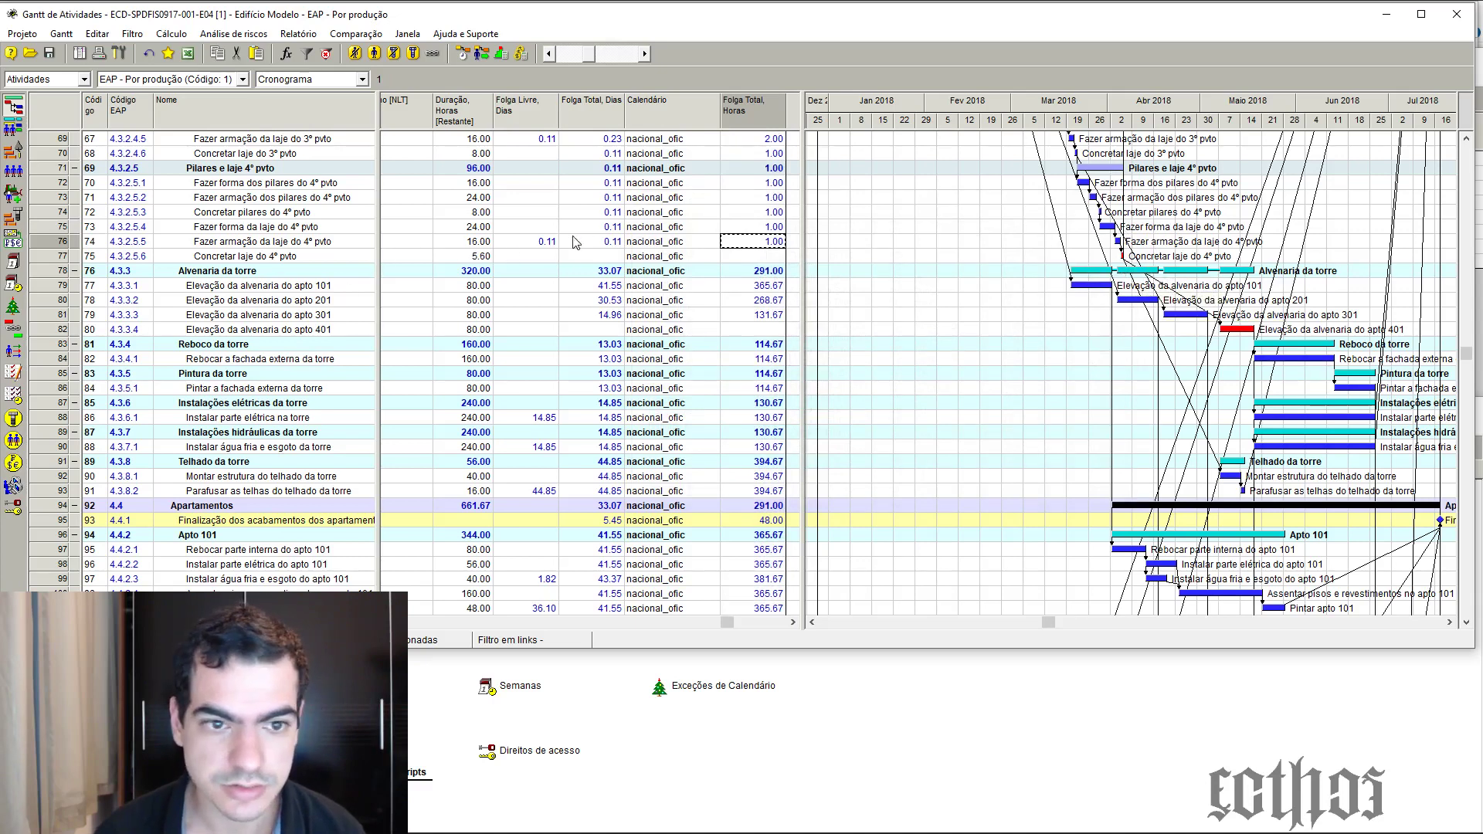
{"action": "double_click", "coordinate": [74, 258]}
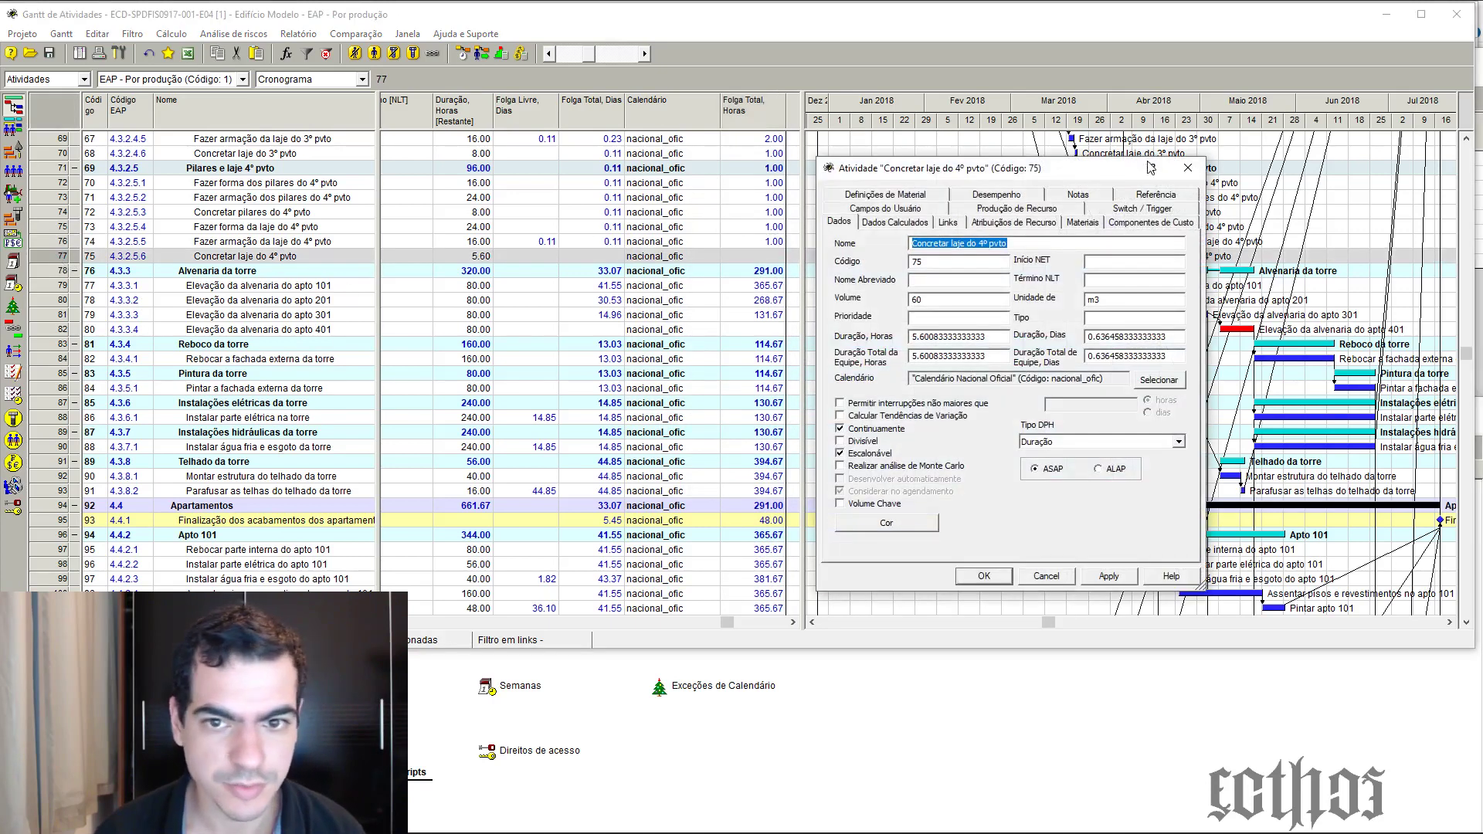
{"action": "left_click", "coordinate": [1187, 167]}
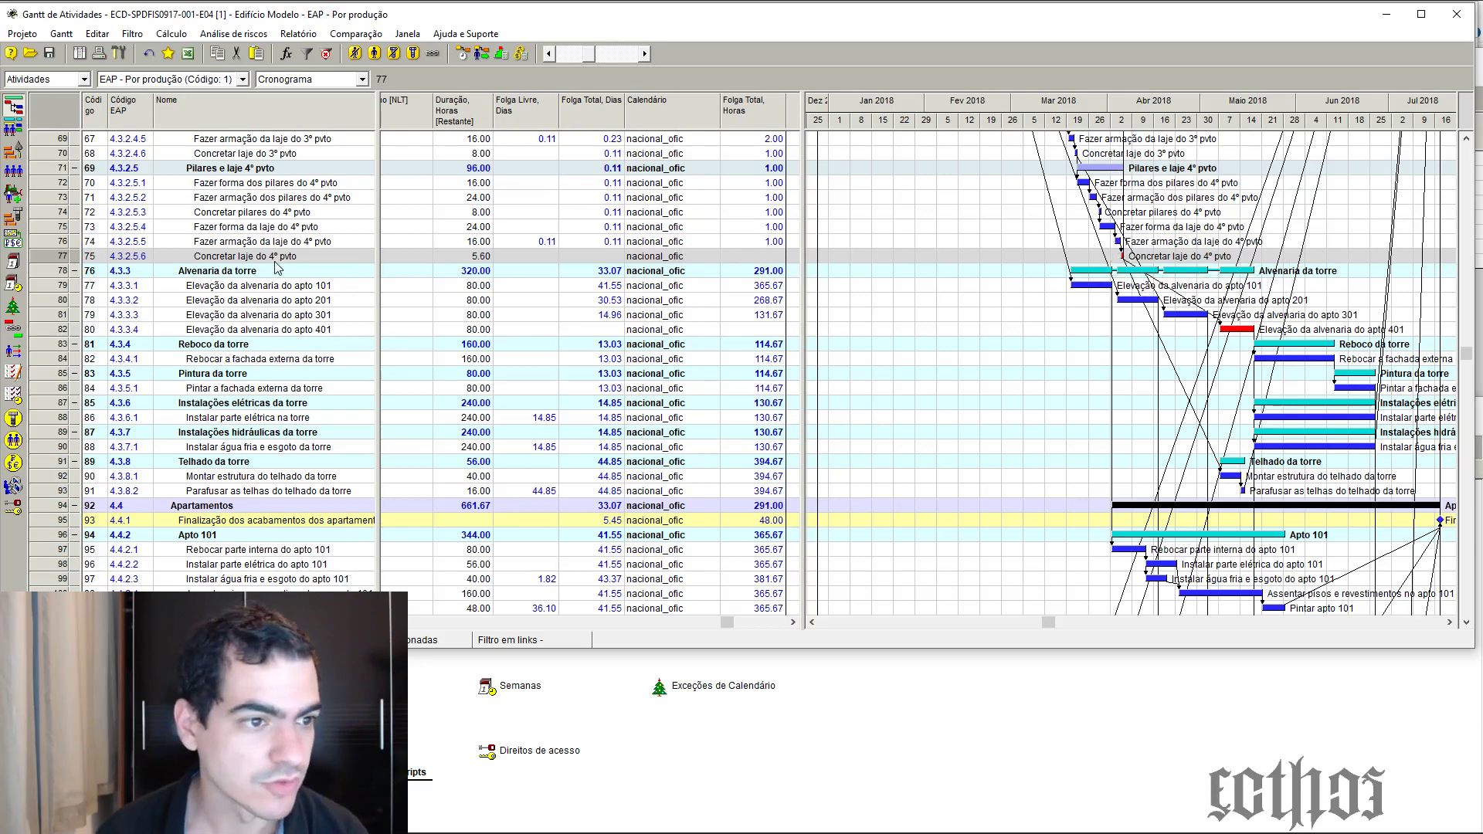
Compare the durations and calendars of activities 74 and 75 against their bars at a daily timescale around early April 2018
{"action": "left_click_drag", "start_coordinate": [589, 55], "coordinate": [601, 61]}
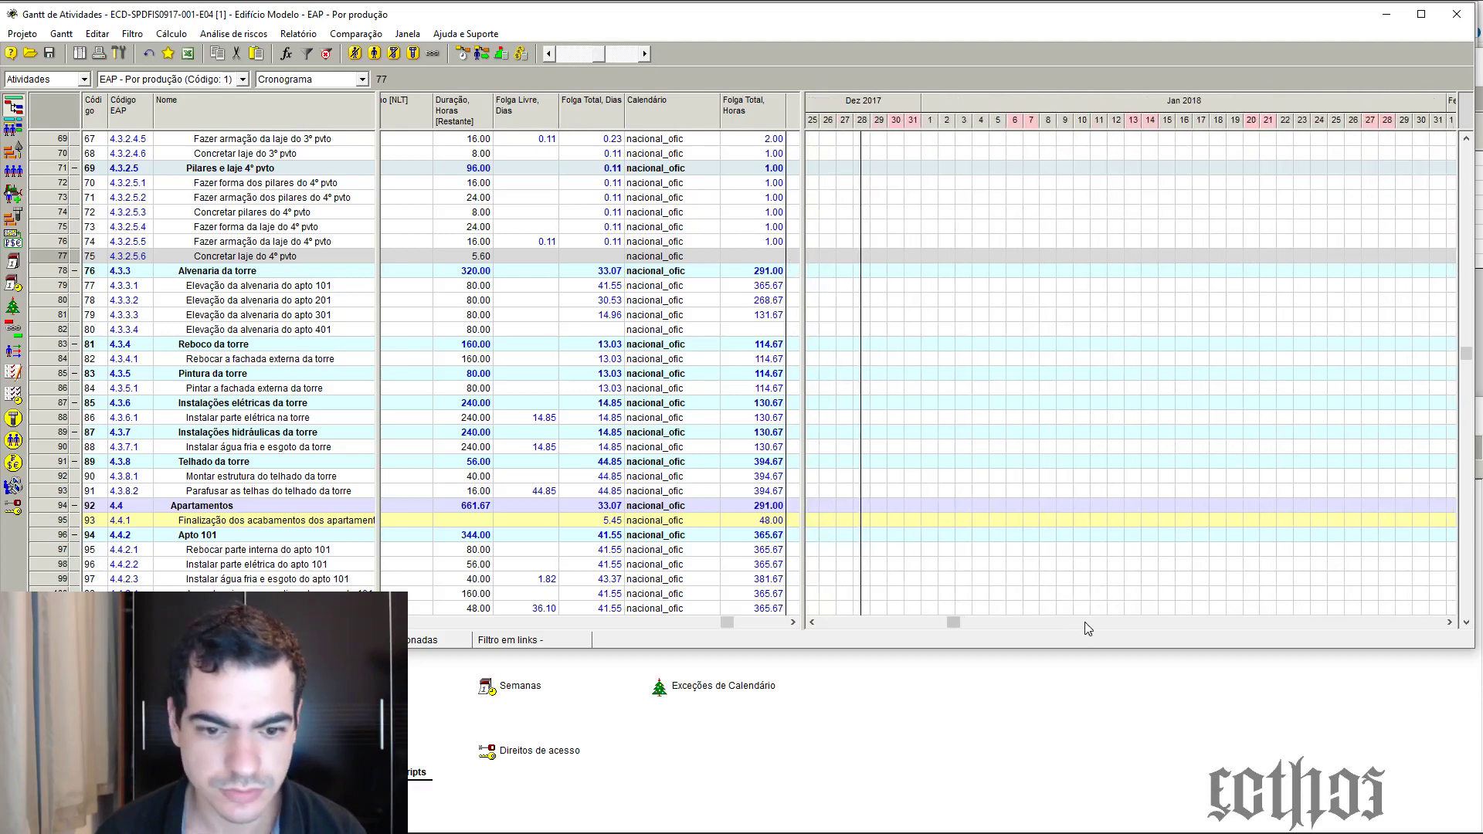
{"action": "left_click_drag", "start_coordinate": [953, 624], "coordinate": [1157, 639]}
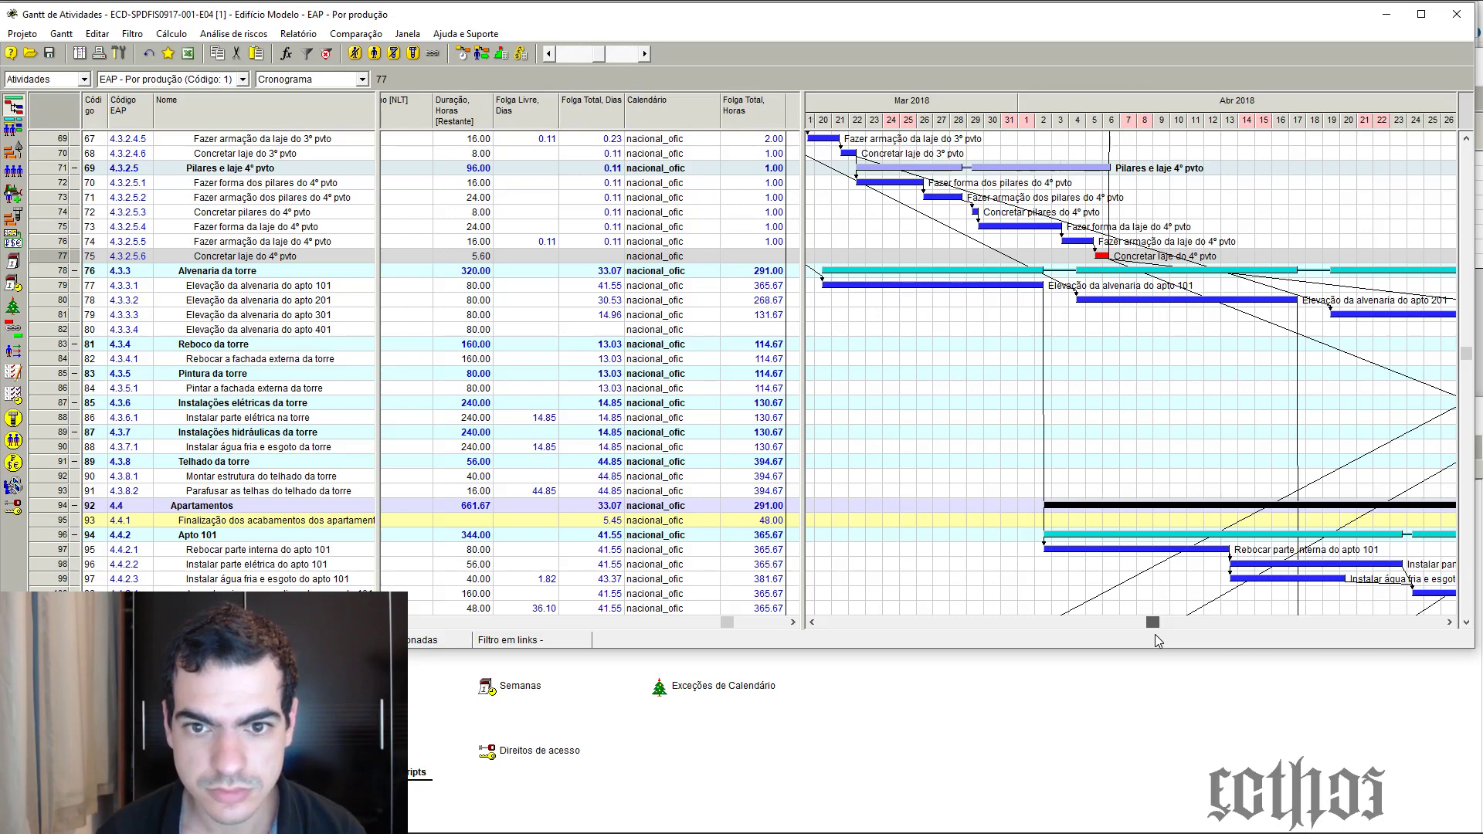
{"action": "left_click", "coordinate": [646, 55]}
{"action": "left_click", "coordinate": [645, 56]}
{"action": "left_click", "coordinate": [646, 56]}
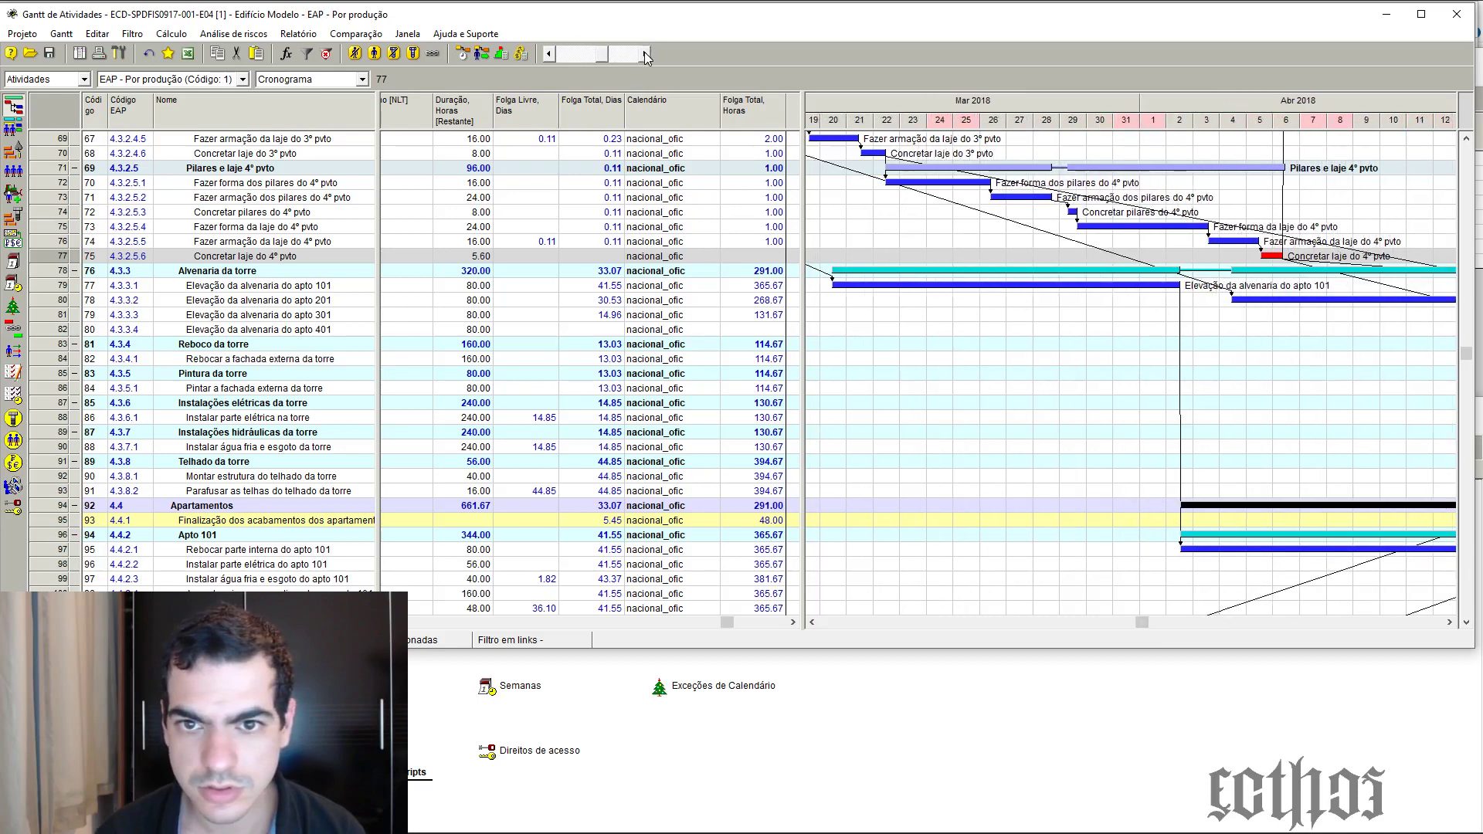
{"action": "double_click", "coordinate": [1255, 242]}
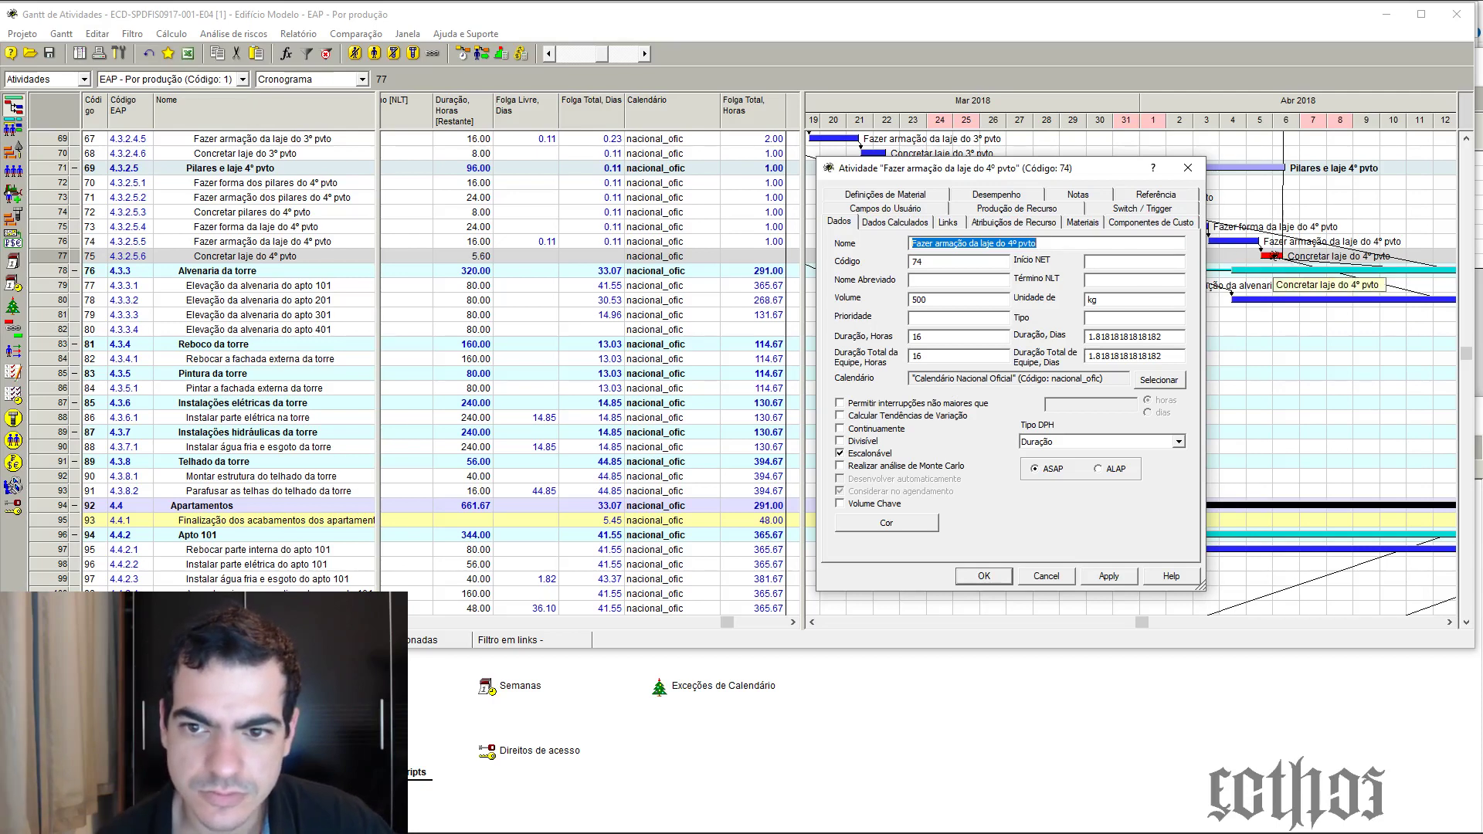
{"action": "left_click", "coordinate": [1274, 256]}
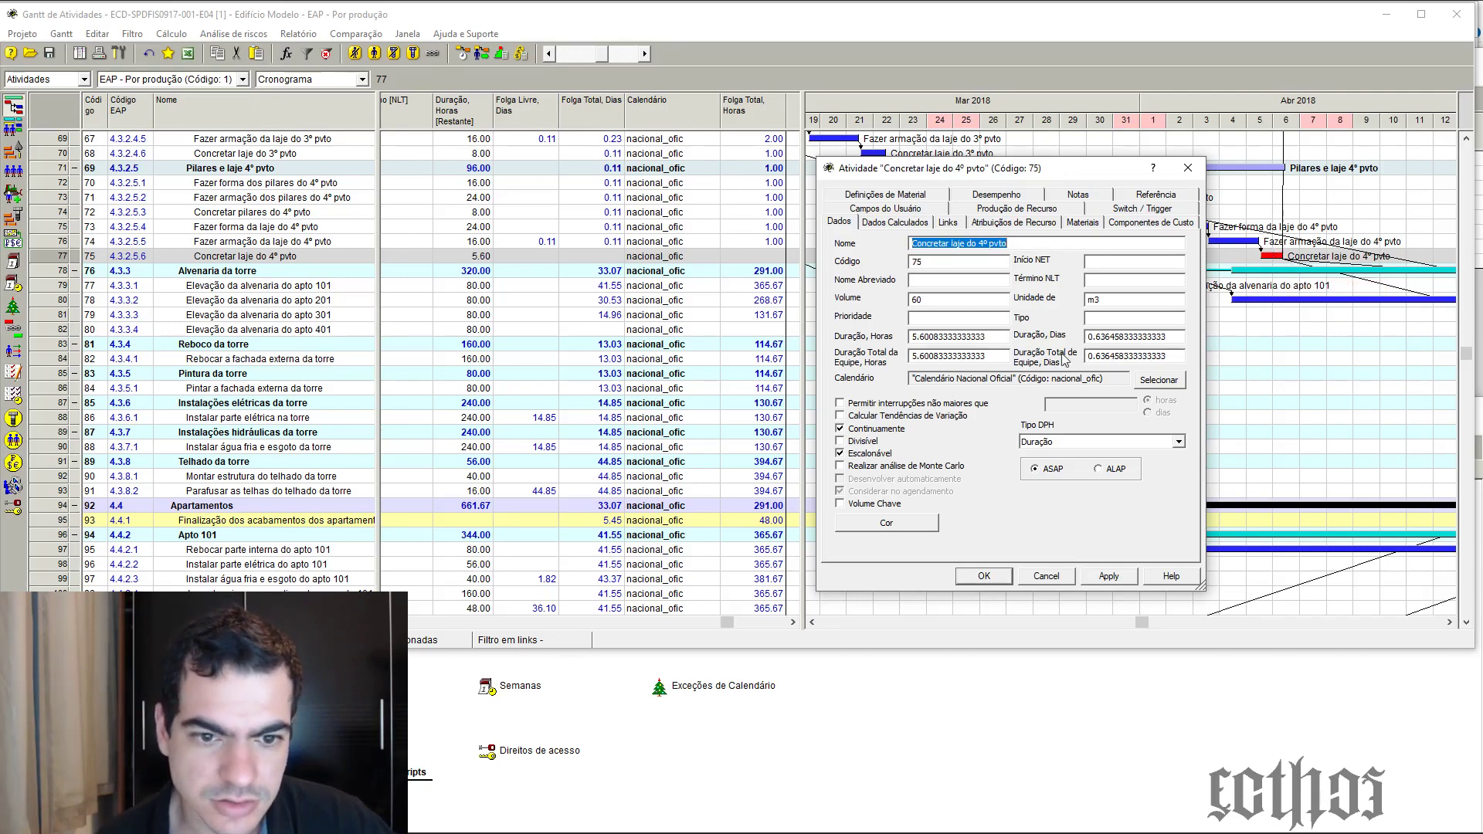
{"action": "left_click_drag", "start_coordinate": [1058, 171], "coordinate": [872, 195]}
{"action": "left_click", "coordinate": [1001, 192]}
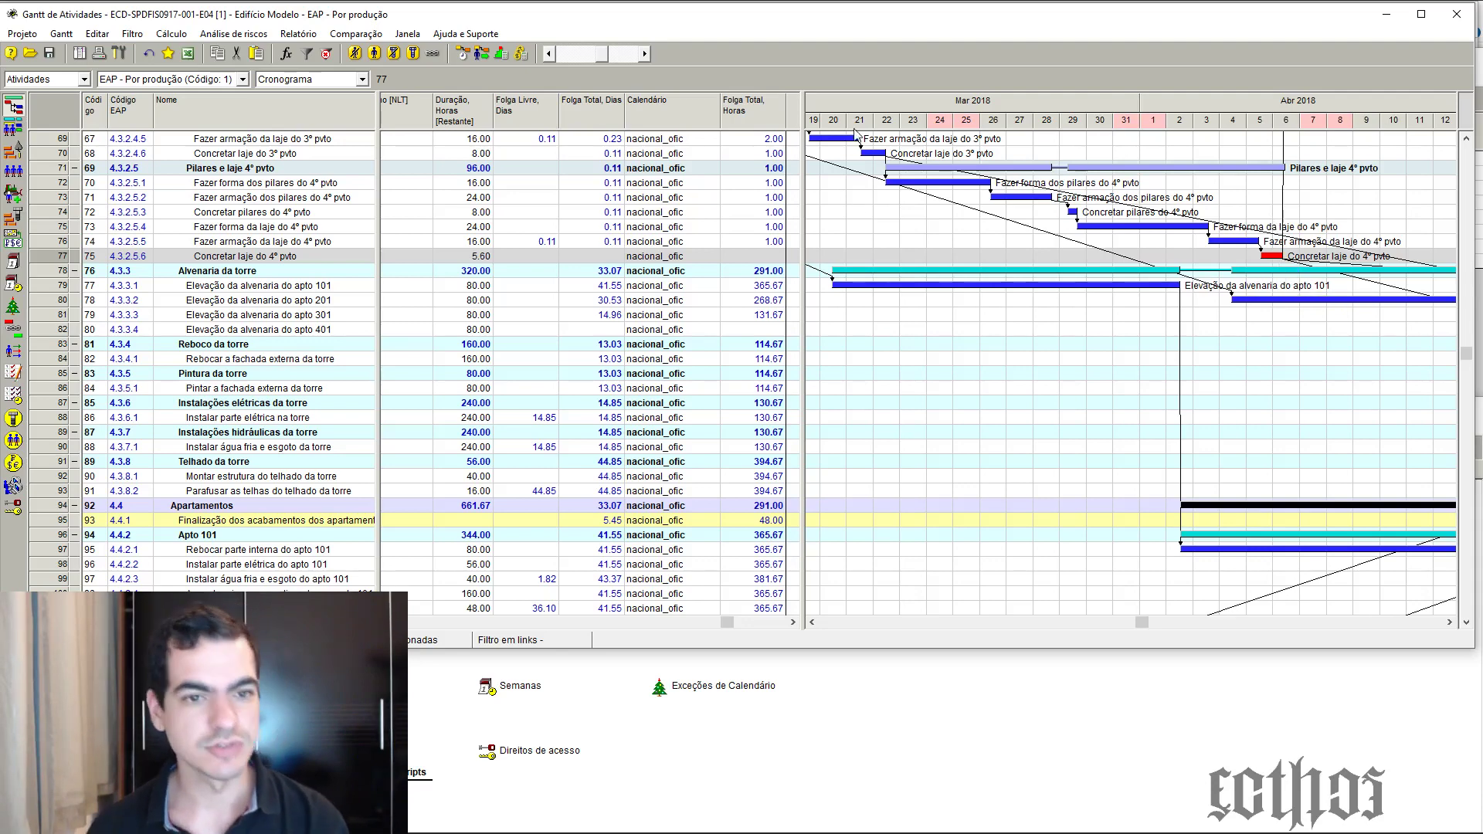
Expose the Duração, Início and Término columns beside the float columns and review the Pilares e laje activities
{"action": "scroll", "coordinate": [1158, 340], "scroll_direction": "up", "scroll_amount": 4}
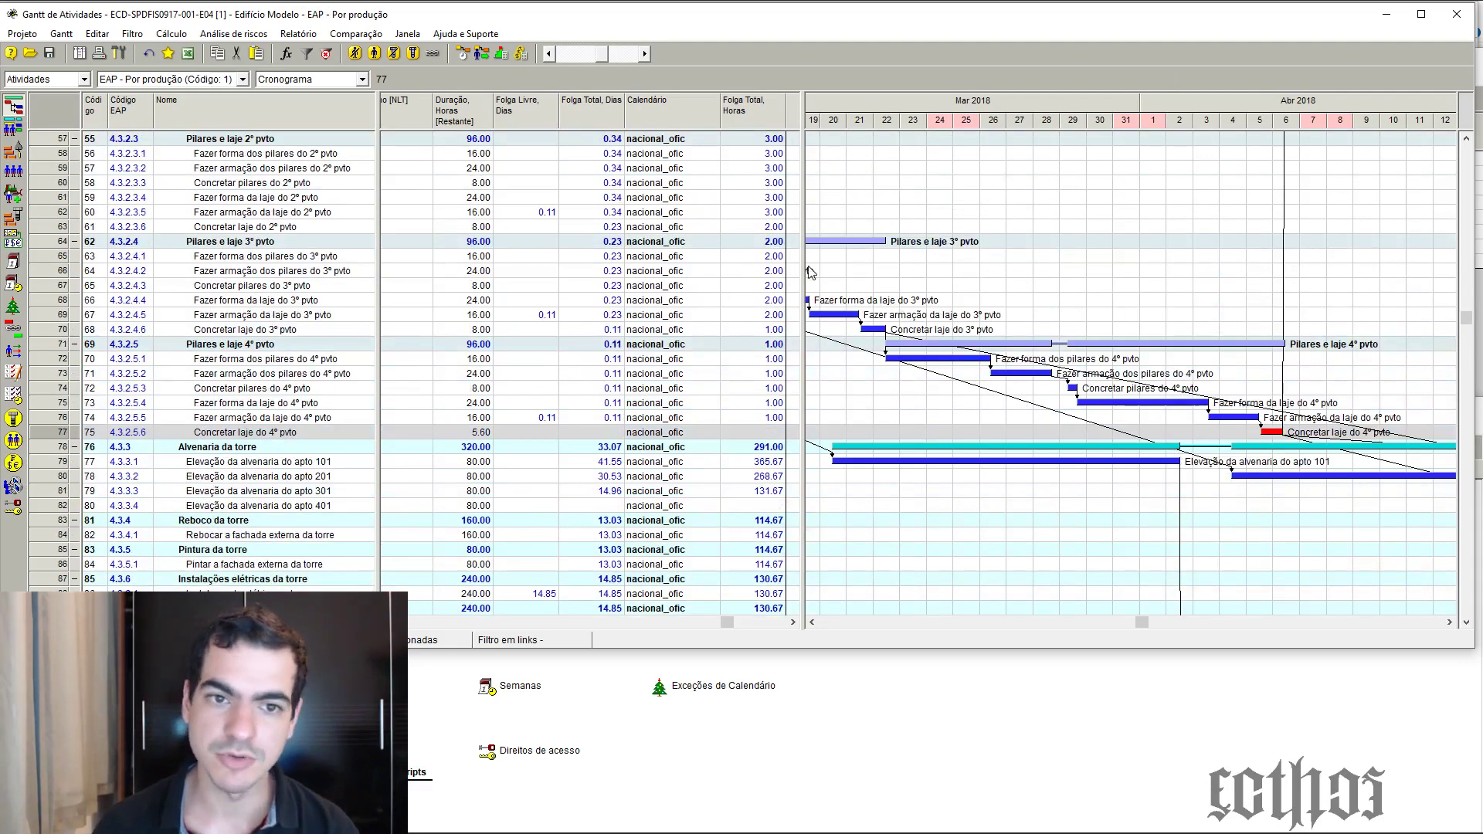
{"action": "left_click_drag", "start_coordinate": [802, 240], "coordinate": [808, 240]}
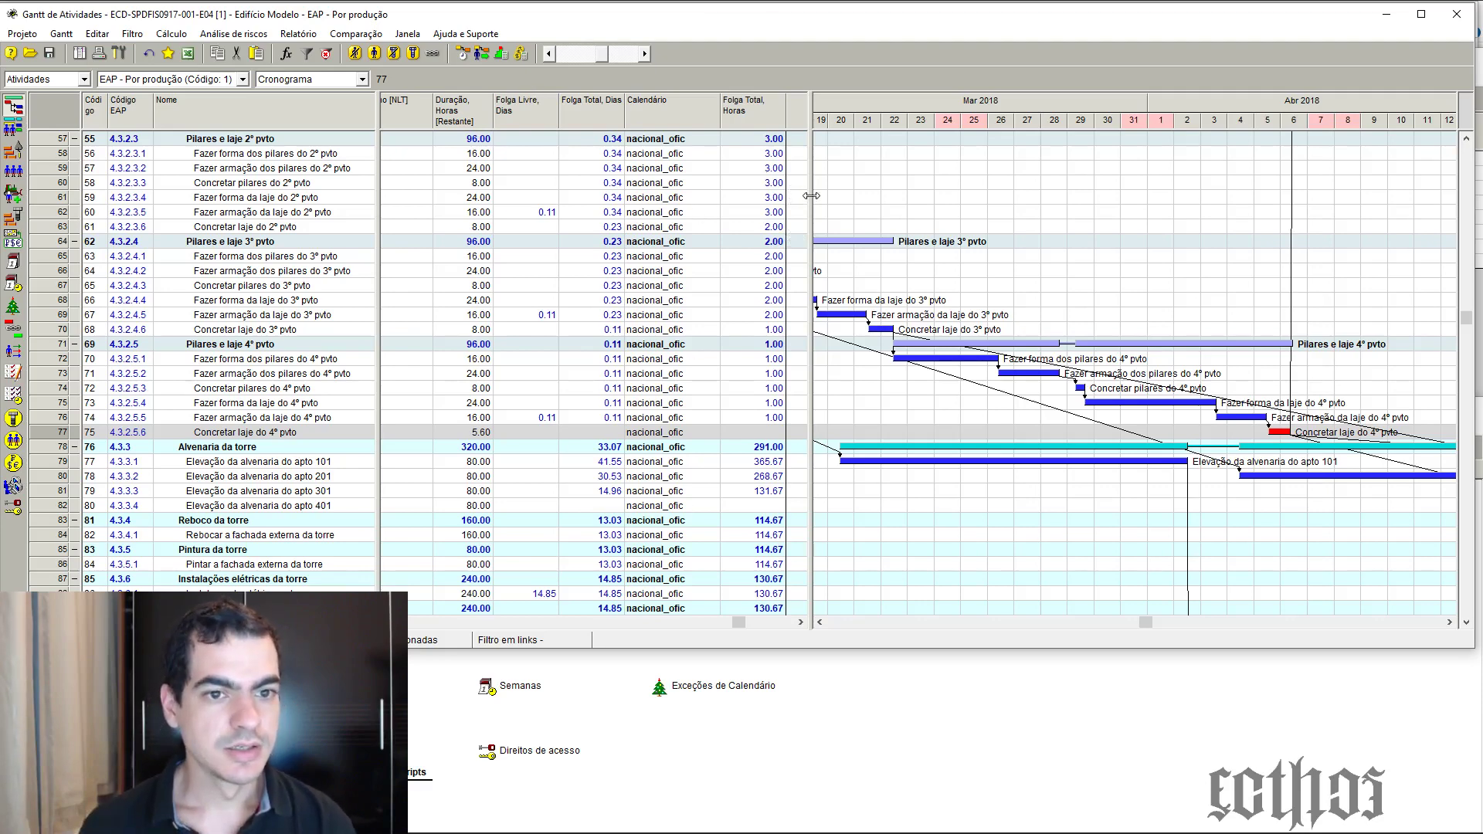
{"action": "left_click_drag", "start_coordinate": [811, 195], "coordinate": [1107, 270]}
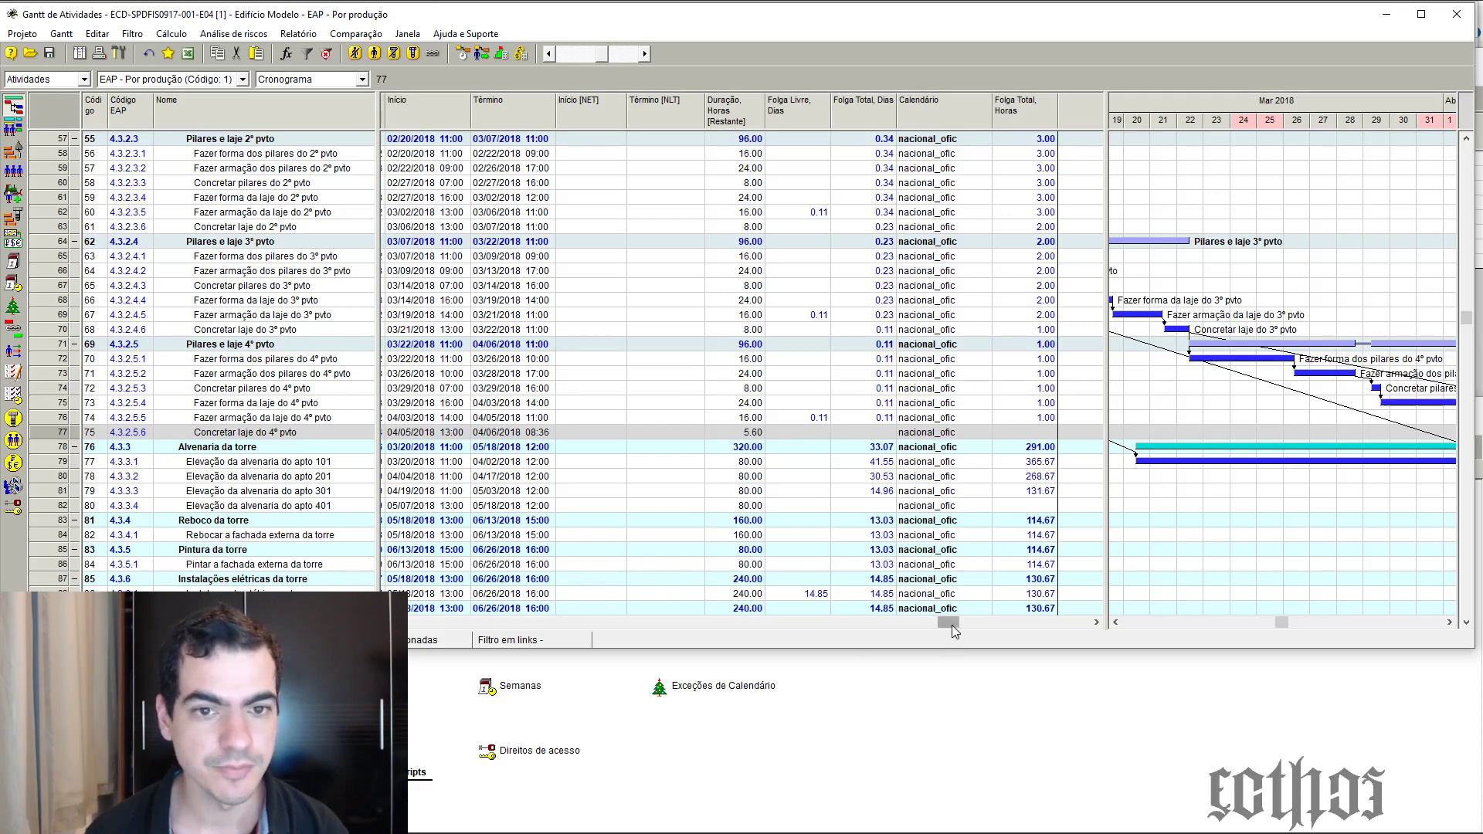
{"action": "left_click_drag", "start_coordinate": [951, 624], "coordinate": [884, 622]}
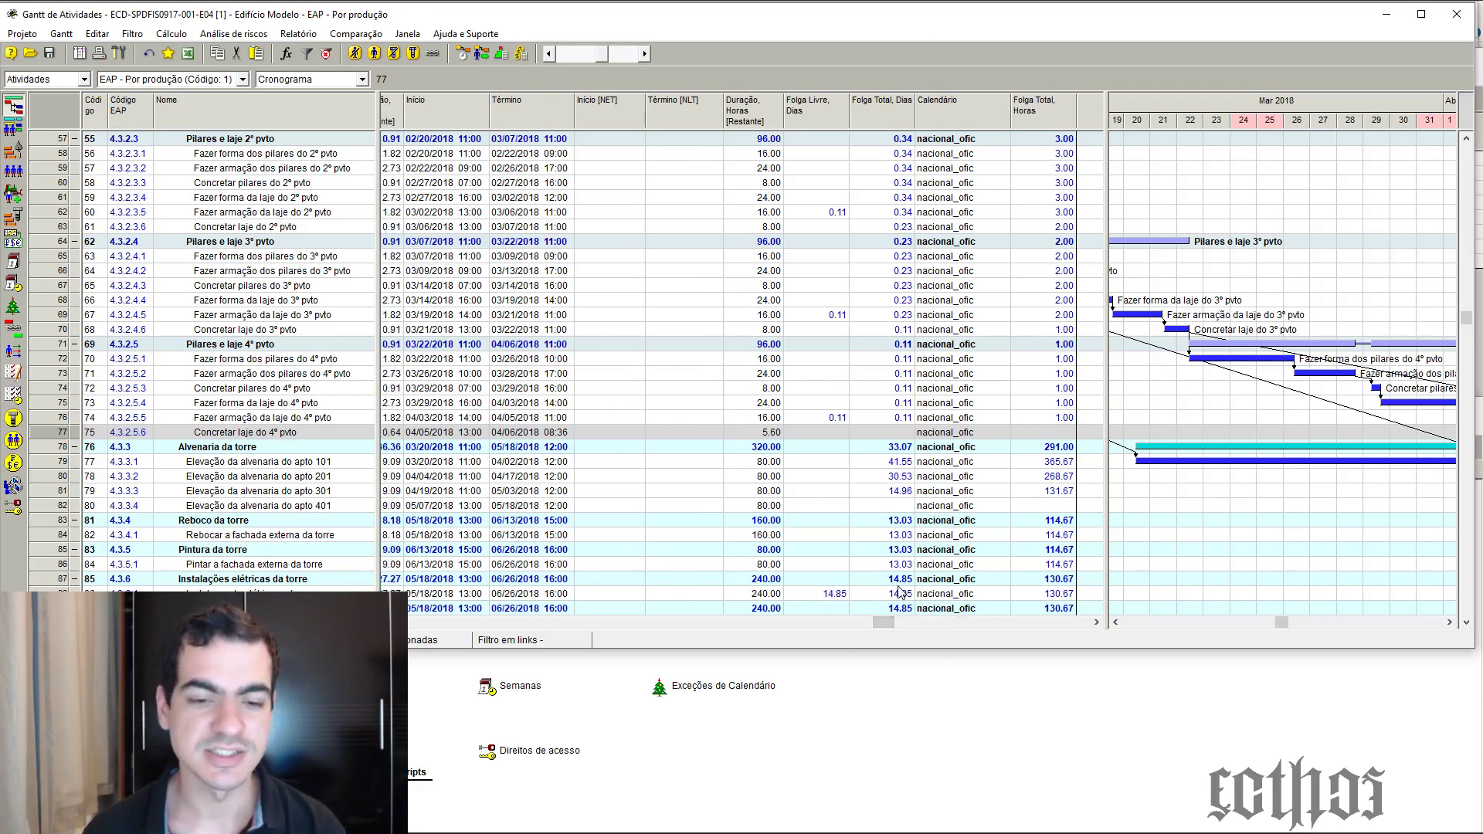
{"action": "left_click_drag", "start_coordinate": [887, 622], "coordinate": [803, 624]}
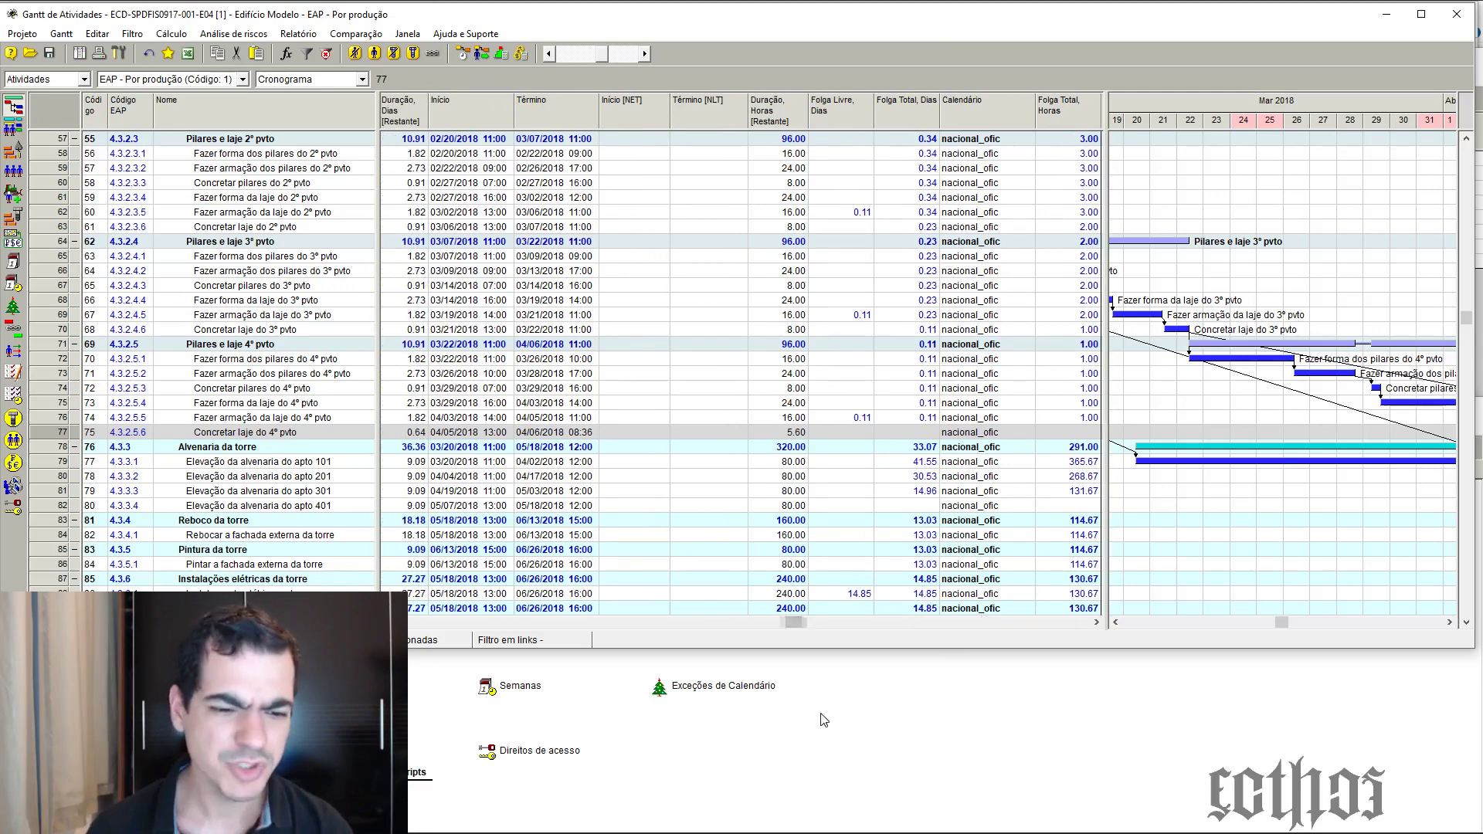
Open Exceções de Calendário and inspect the recurrence interval and unit options of the Reunião mensal exception
{"action": "left_click", "coordinate": [725, 688]}
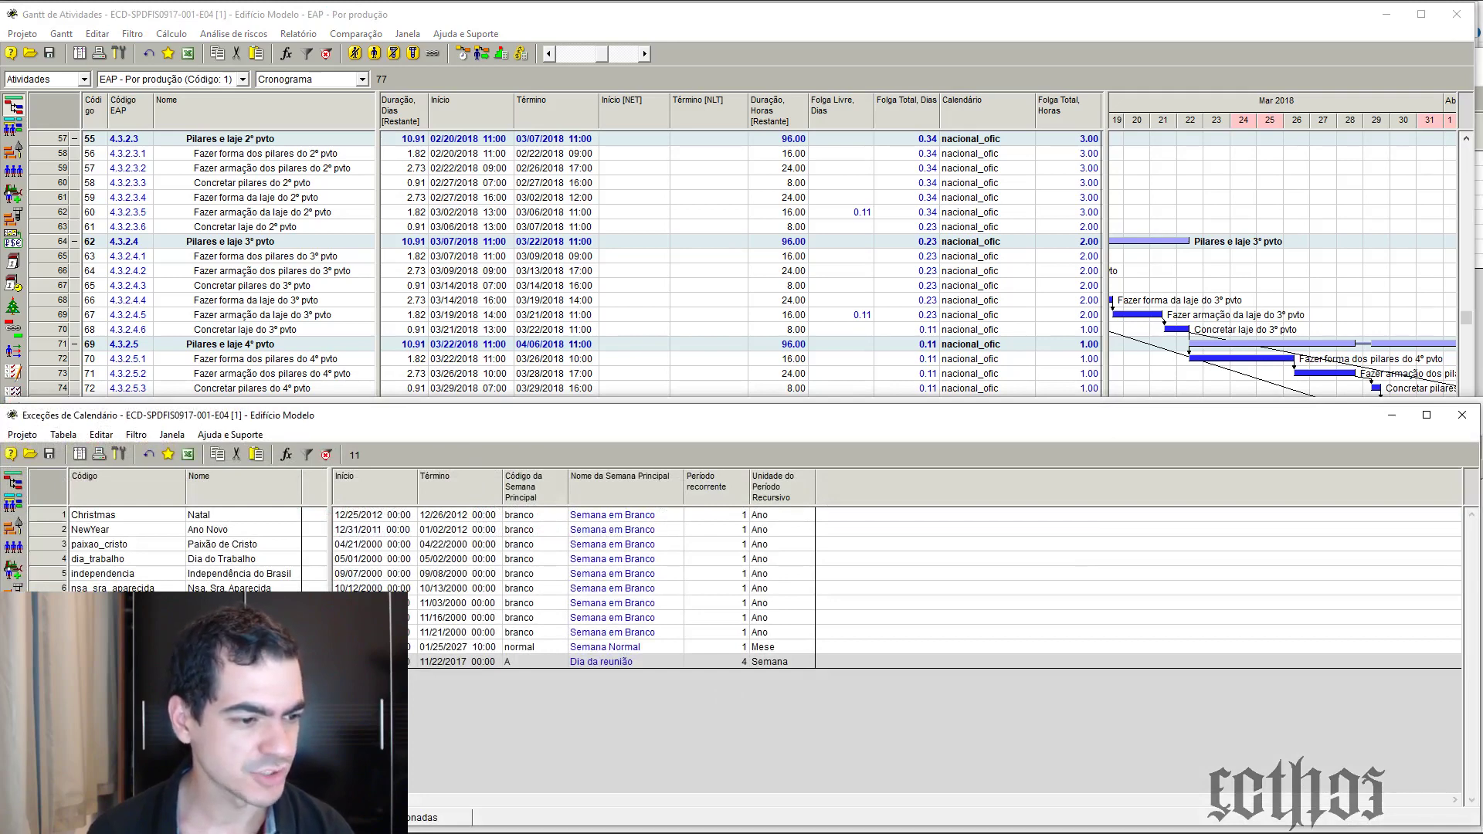
{"action": "double_click", "coordinate": [726, 661]}
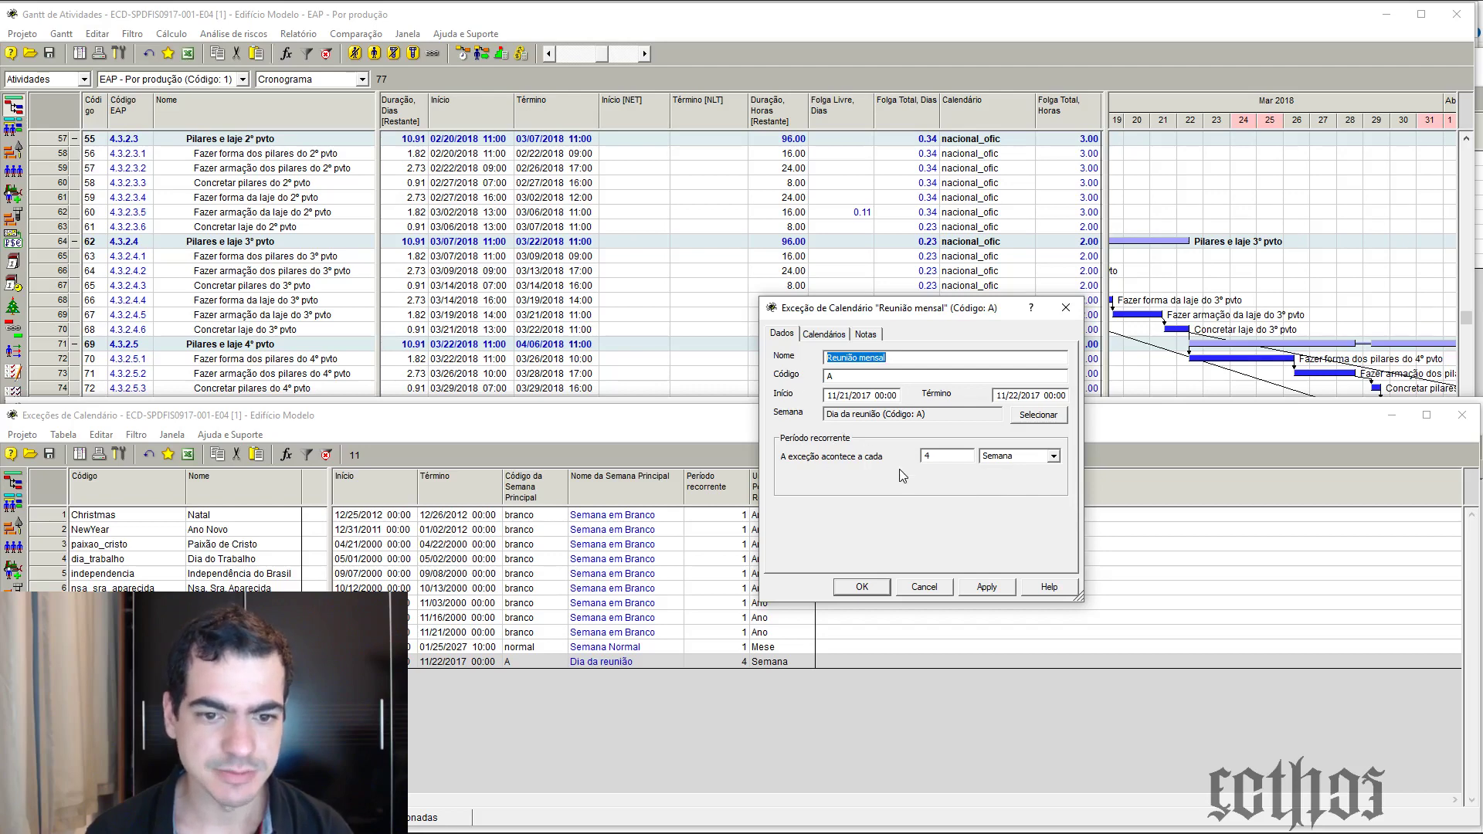
{"action": "left_click", "coordinate": [1052, 457]}
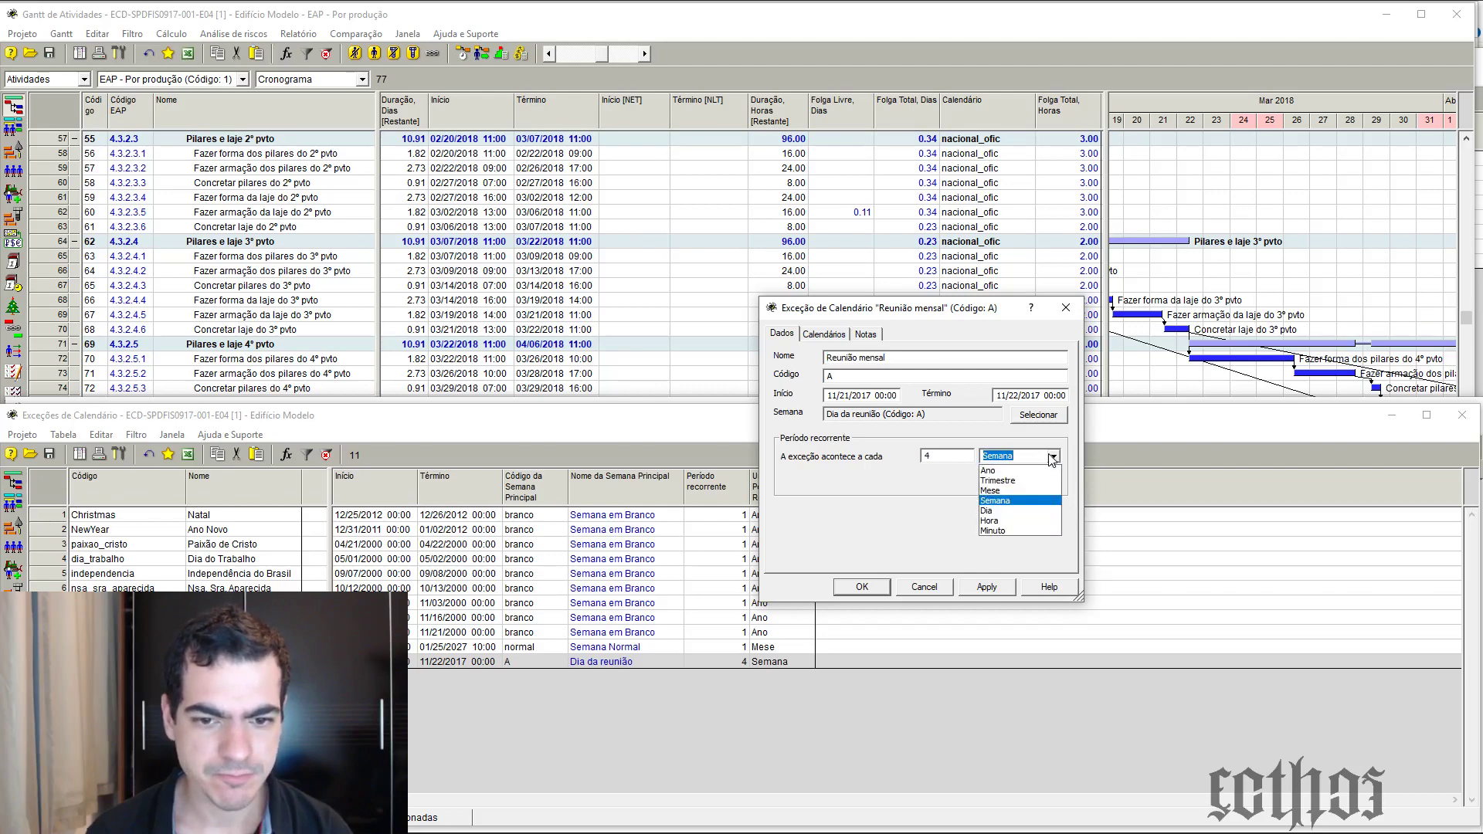
{"action": "left_click", "coordinate": [1051, 458]}
{"action": "left_click", "coordinate": [1054, 317]}
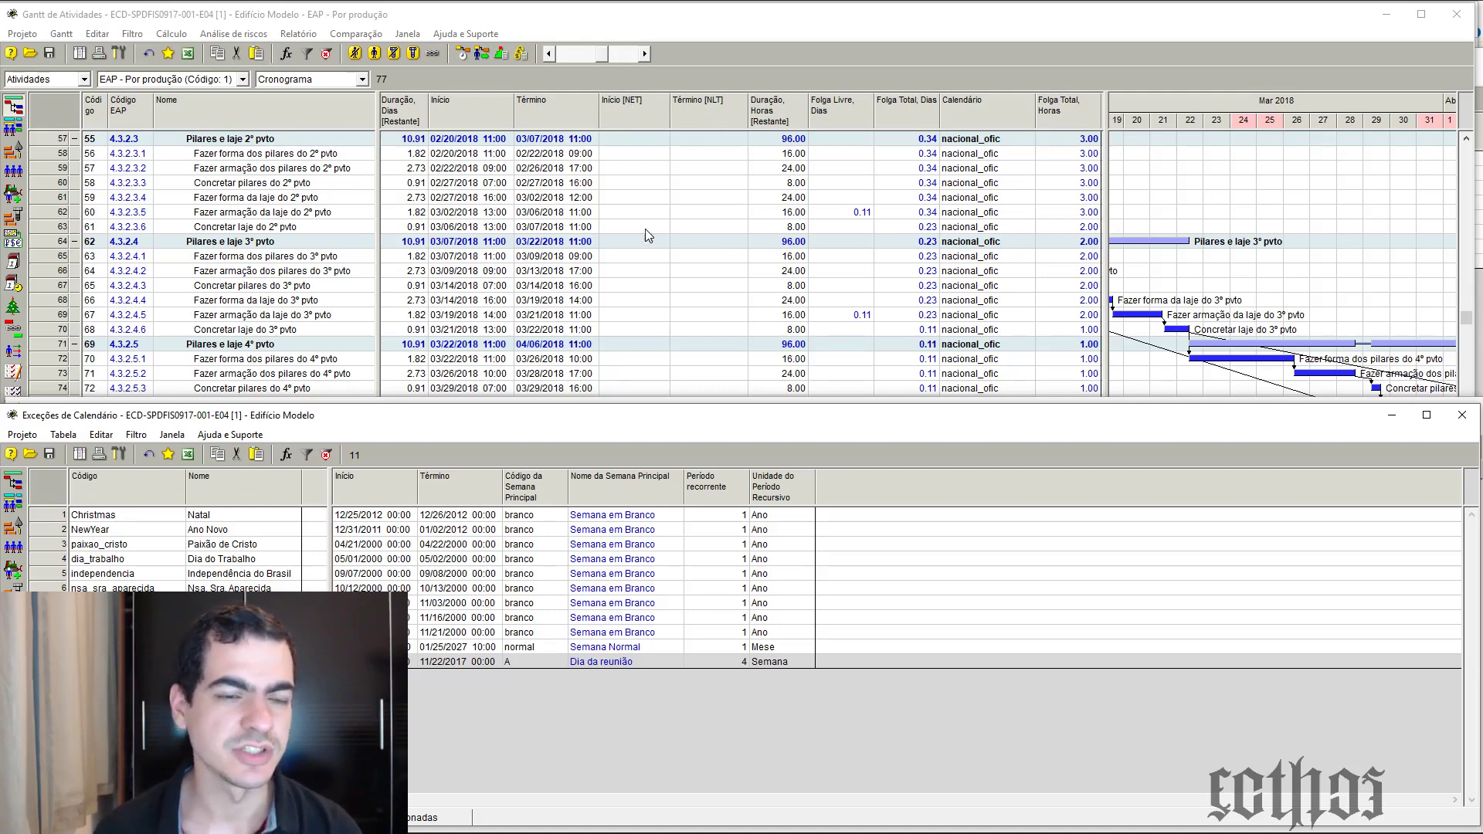
Return to the Gantt de Atividades and examine the first project activities at the November 2017 start
{"action": "left_click", "coordinate": [624, 186]}
{"action": "left_click", "coordinate": [630, 105]}
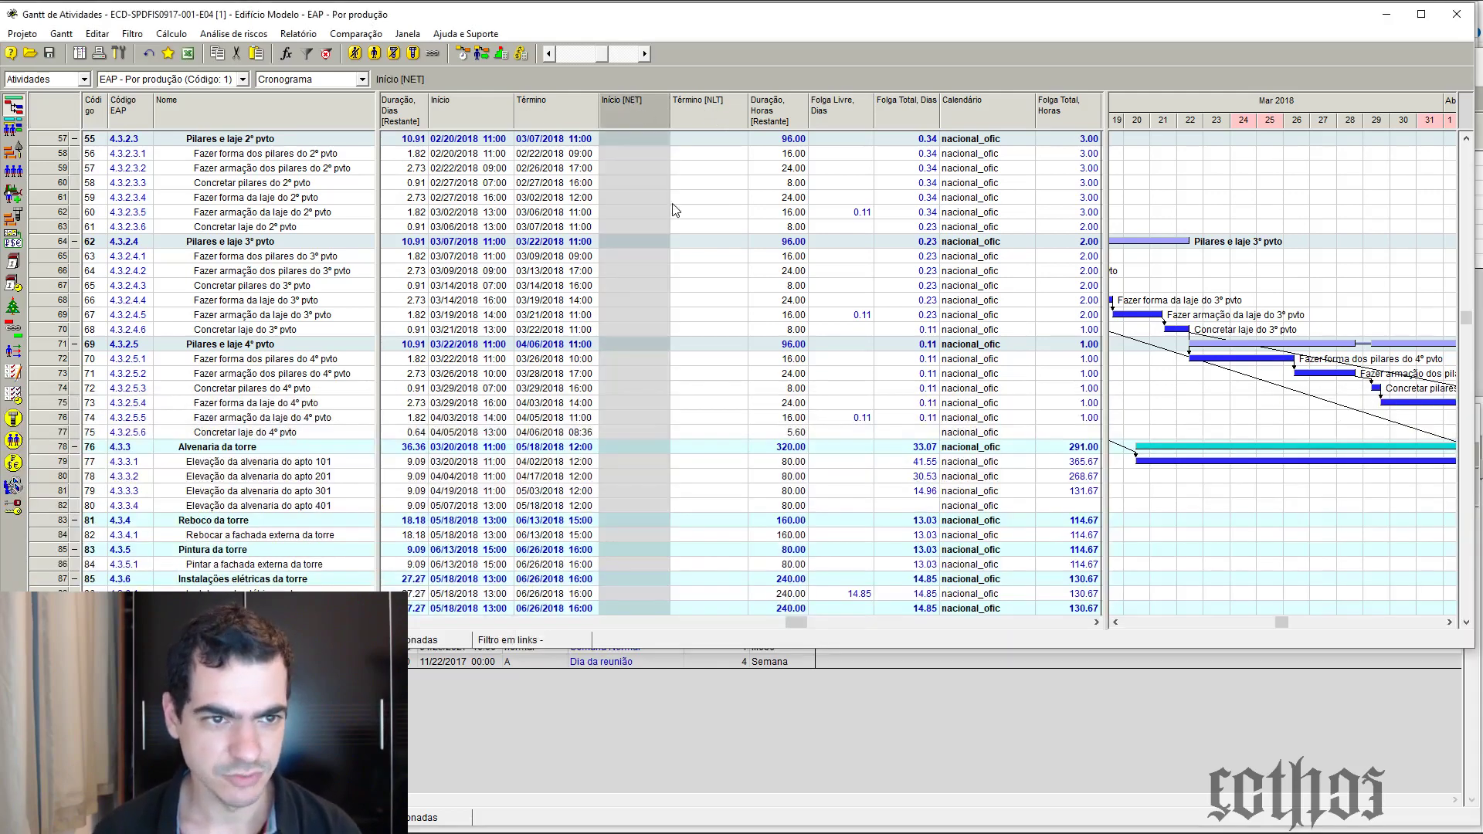
{"action": "scroll", "coordinate": [667, 297], "scroll_direction": "up", "scroll_amount": 18}
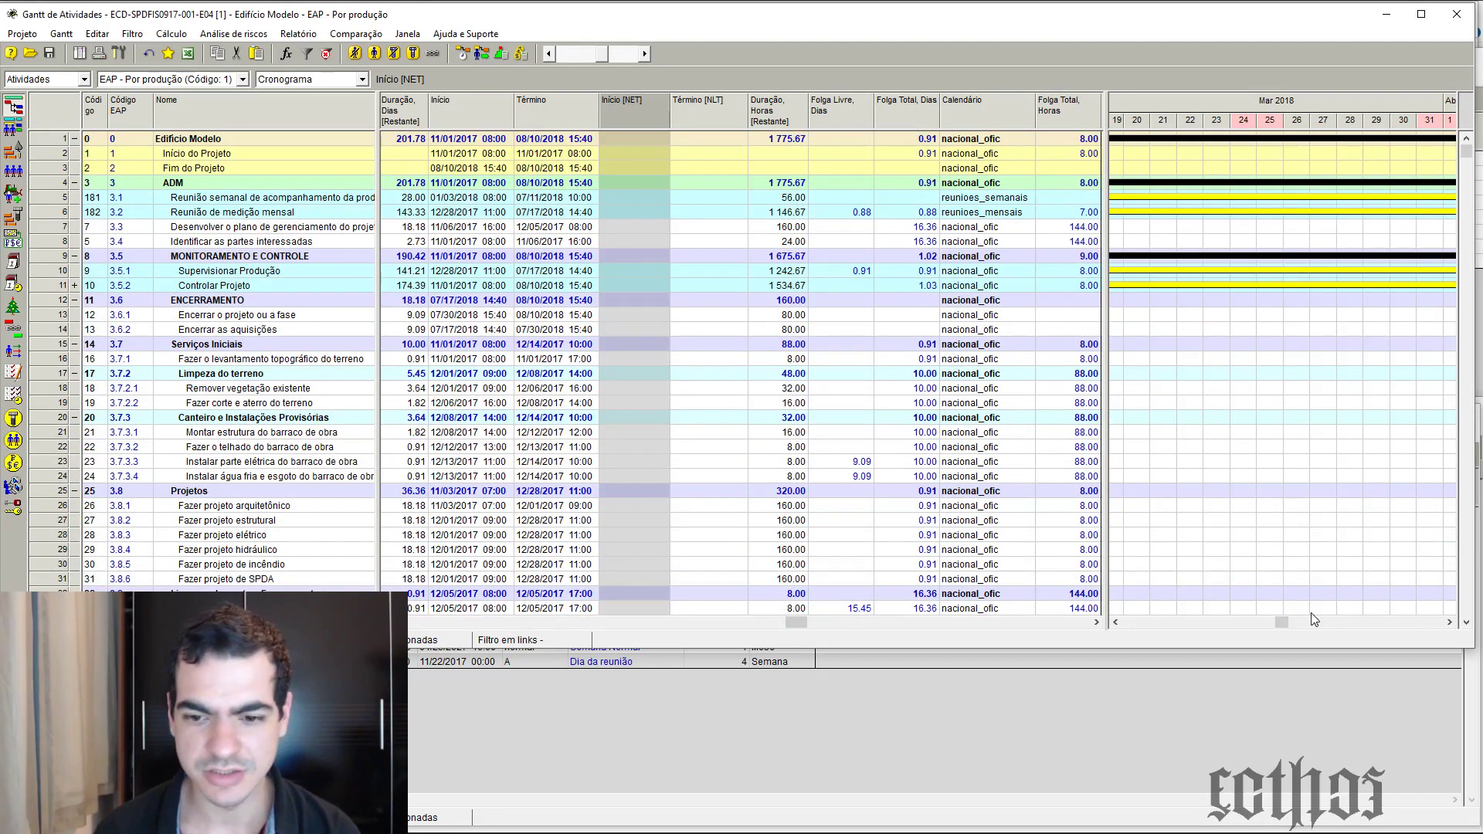
{"action": "left_click_drag", "start_coordinate": [1285, 623], "coordinate": [1130, 624]}
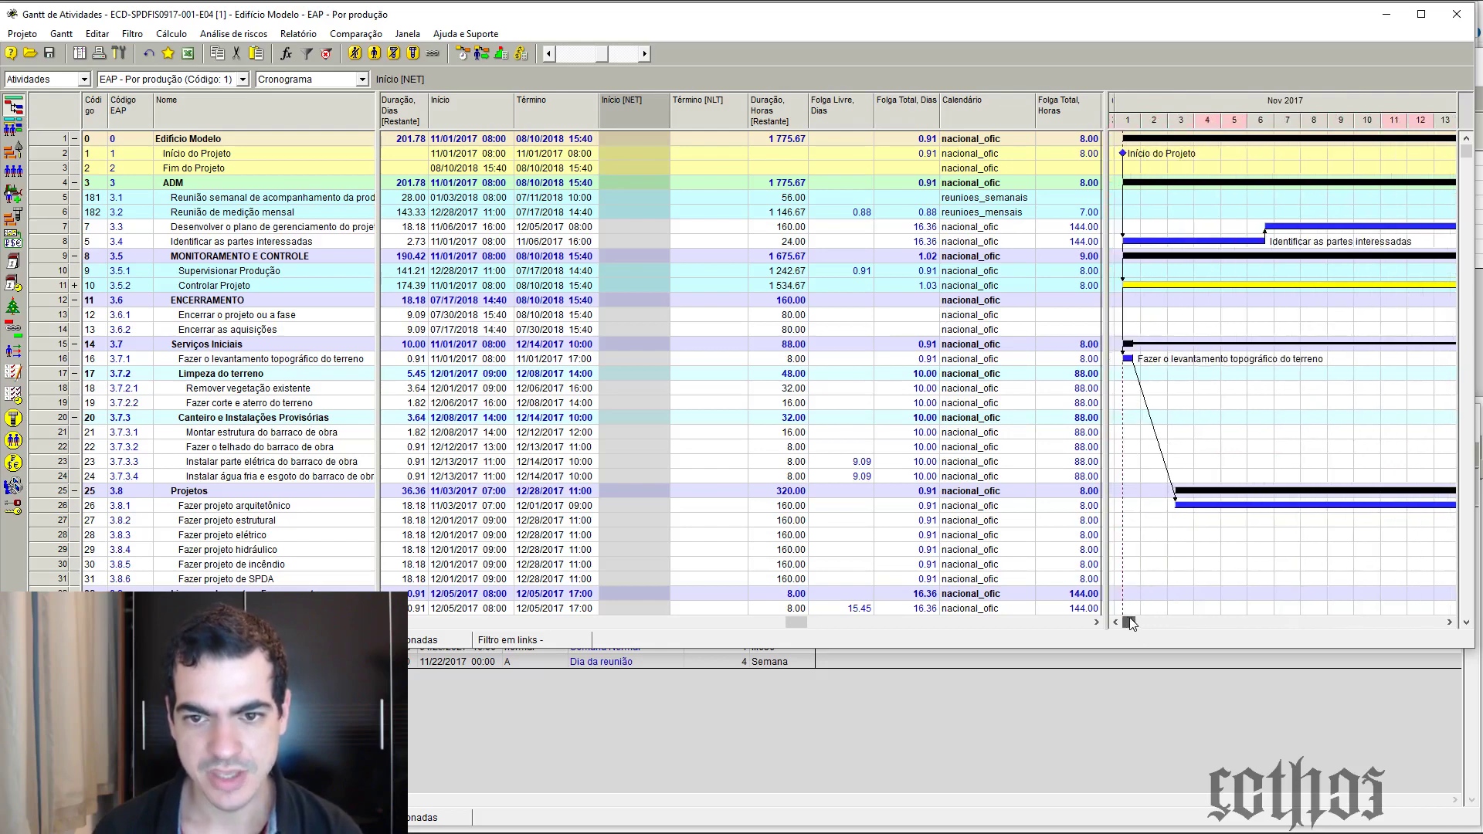
Add an Início [ASAP] column after Folga Total, Horas in the activity table
{"action": "scroll", "coordinate": [1240, 427], "scroll_direction": "down", "scroll_amount": 20}
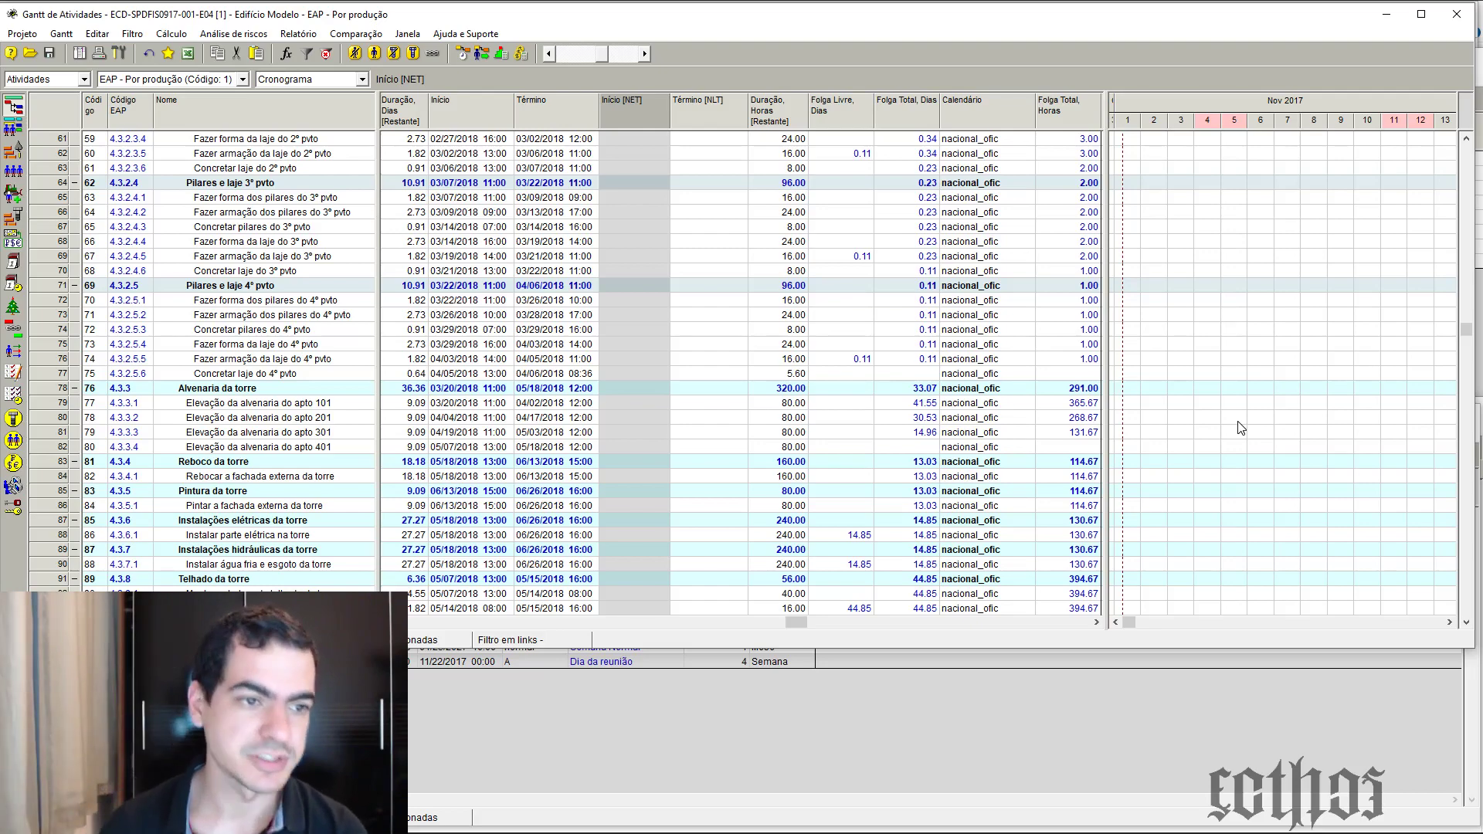
{"action": "scroll", "coordinate": [769, 348], "scroll_direction": "up", "scroll_amount": 20}
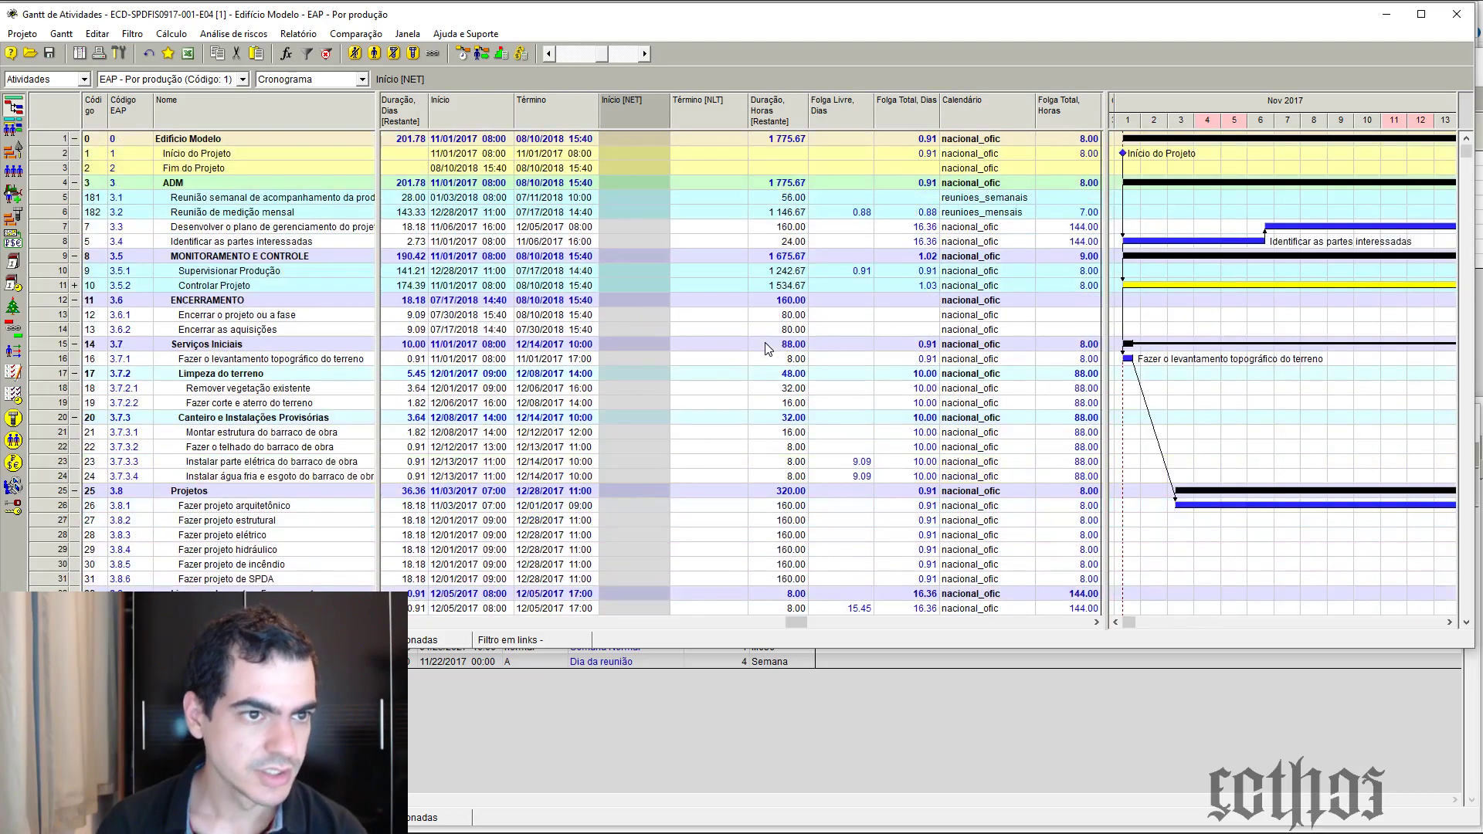
{"action": "left_click_drag", "start_coordinate": [796, 622], "coordinate": [990, 193]}
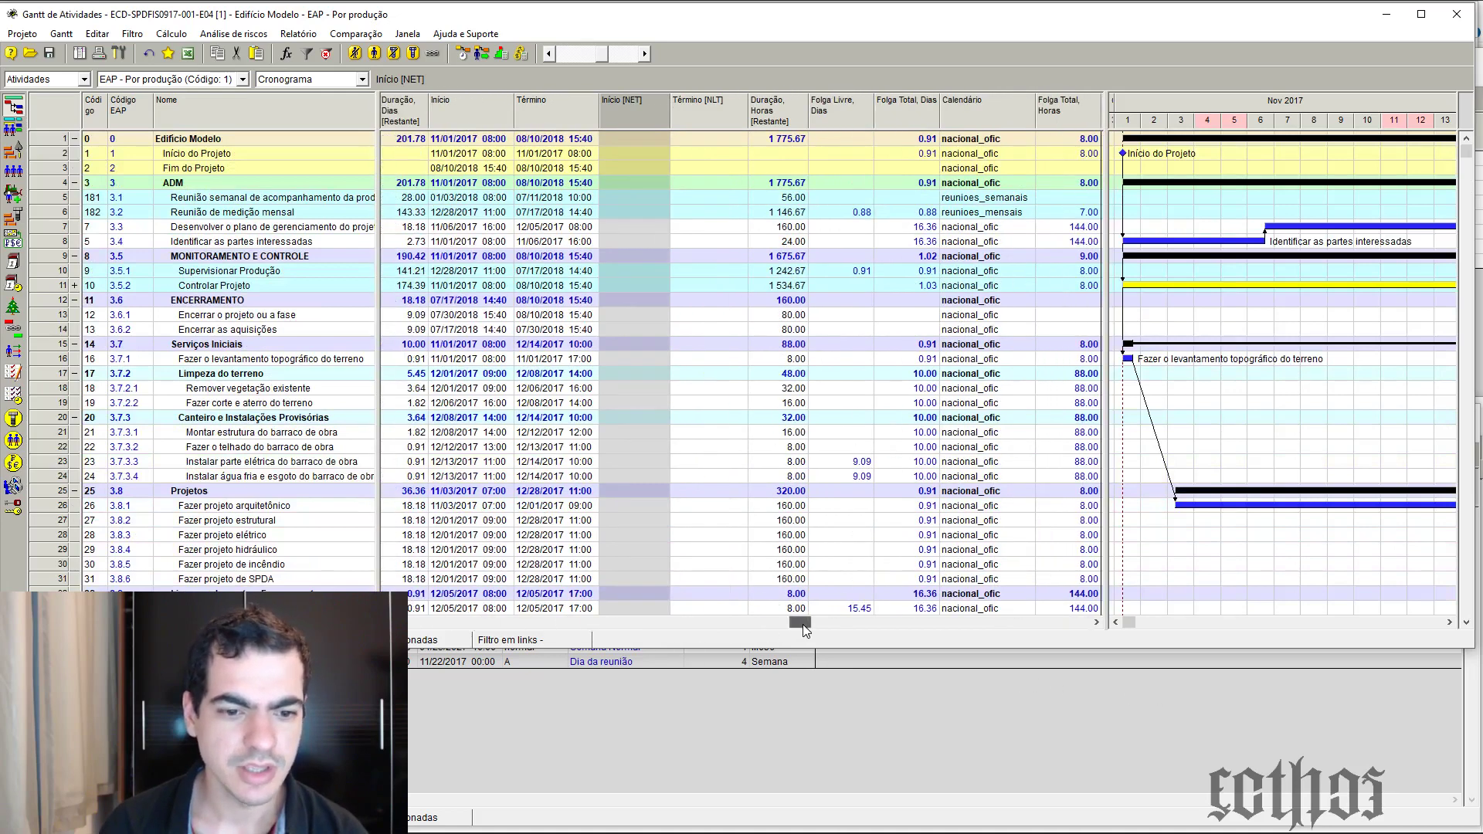
{"action": "left_click_drag", "start_coordinate": [796, 623], "coordinate": [1093, 624]}
{"action": "right_click", "coordinate": [1063, 105]}
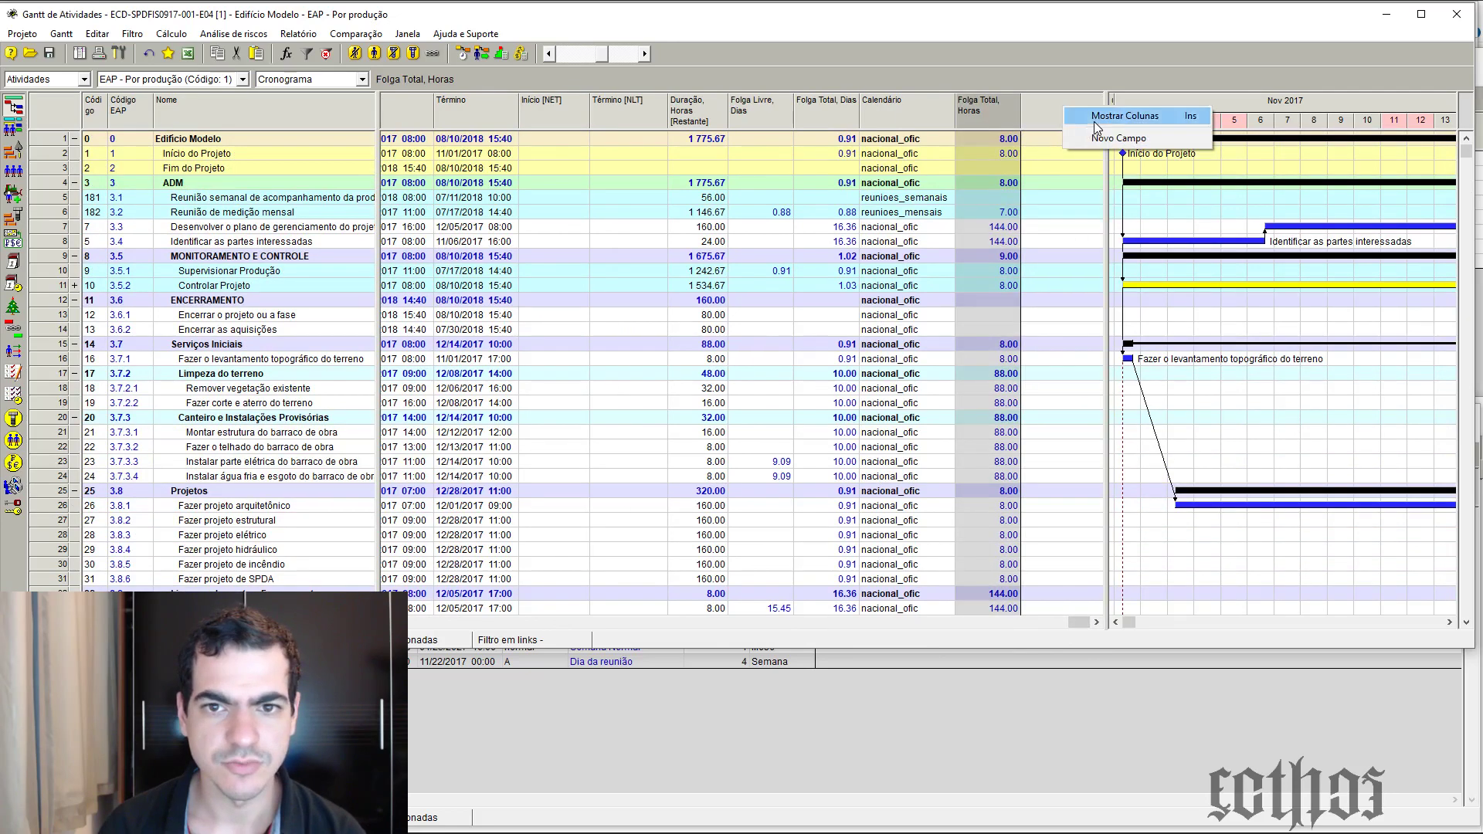
{"action": "left_click", "coordinate": [1093, 122]}
{"action": "left_click", "coordinate": [850, 340]}
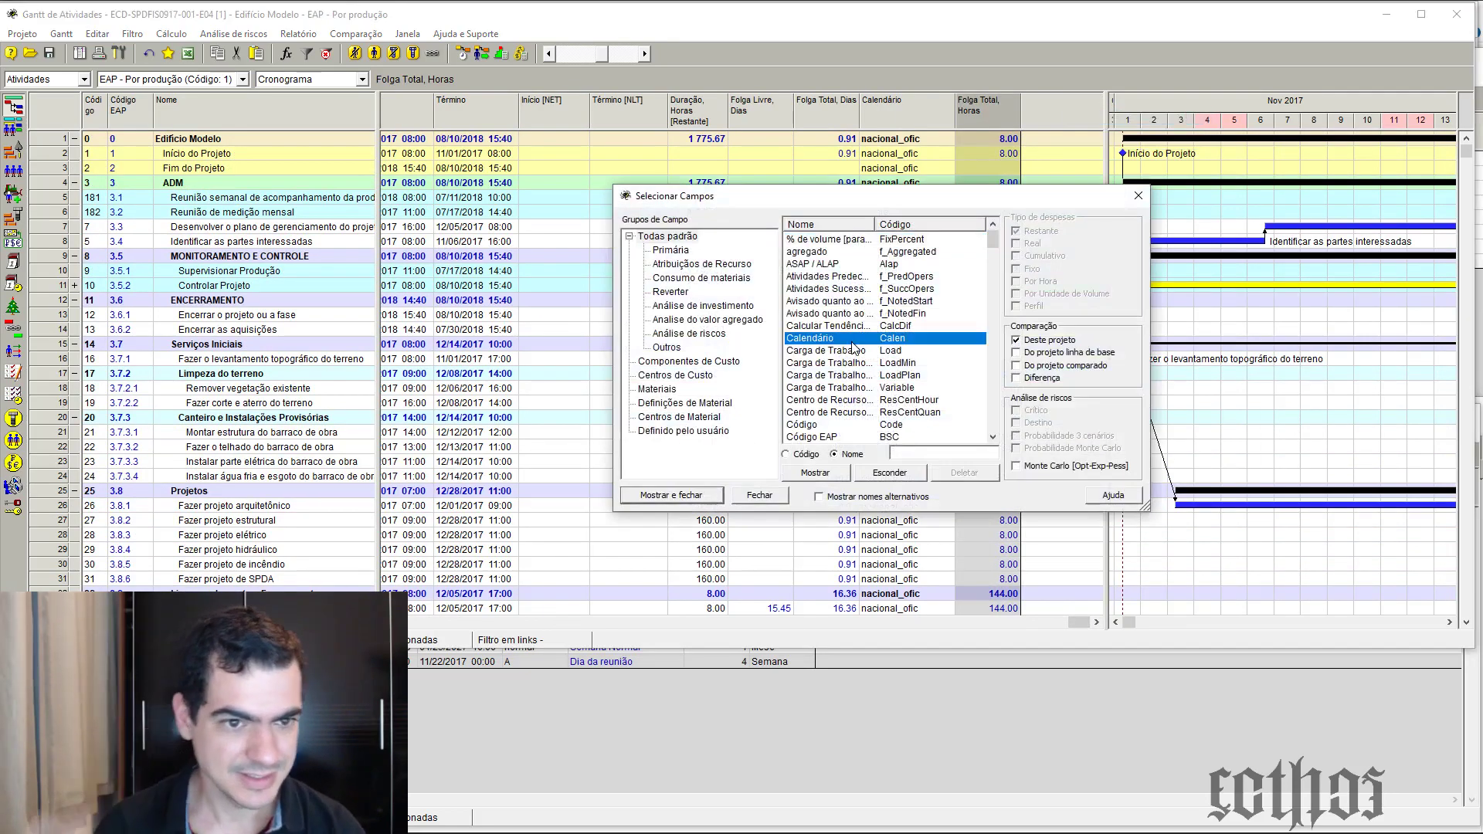
{"action": "left_click_drag", "start_coordinate": [992, 241], "coordinate": [1000, 331]}
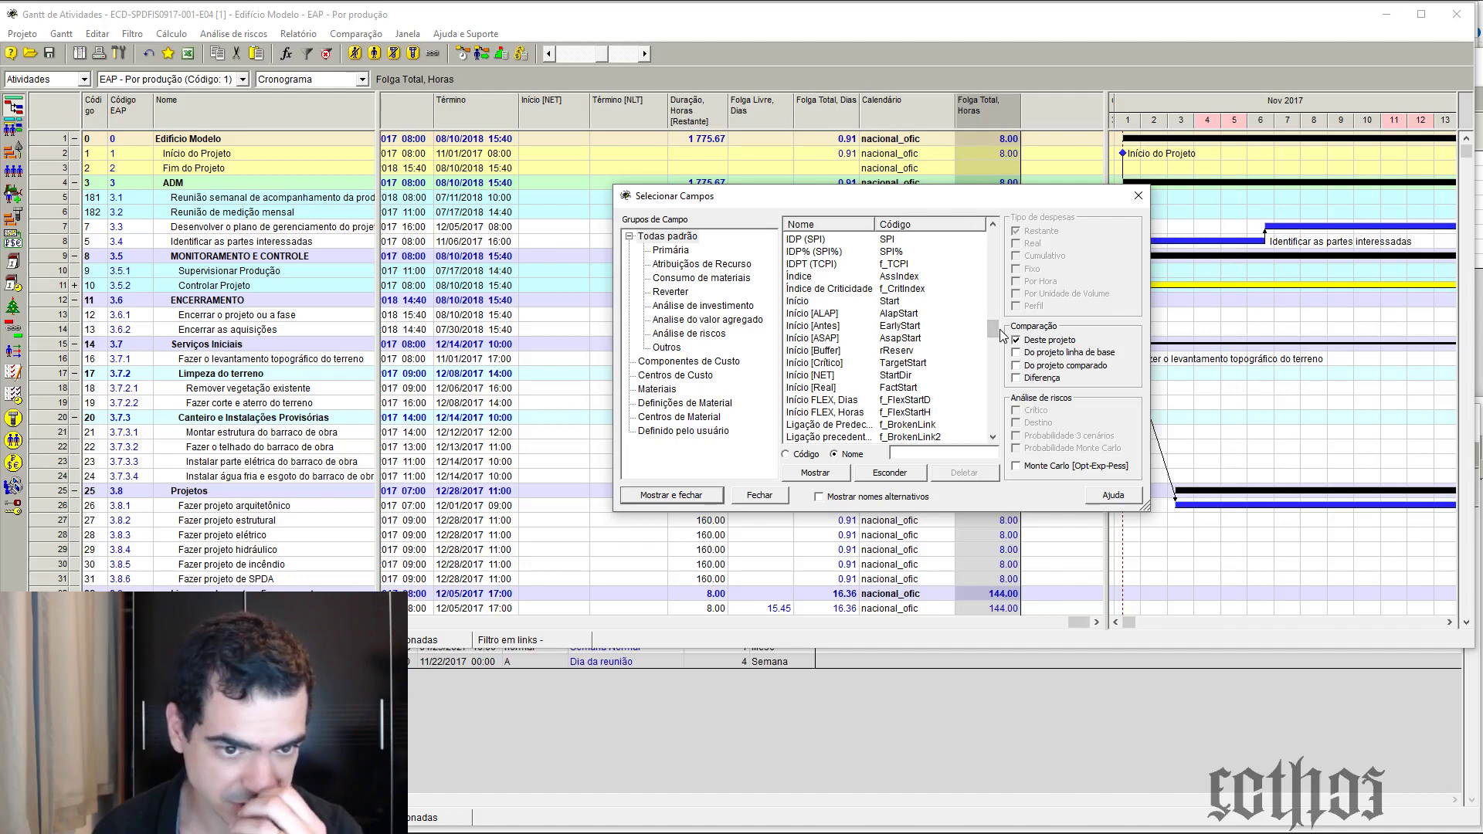
{"action": "double_click", "coordinate": [833, 338]}
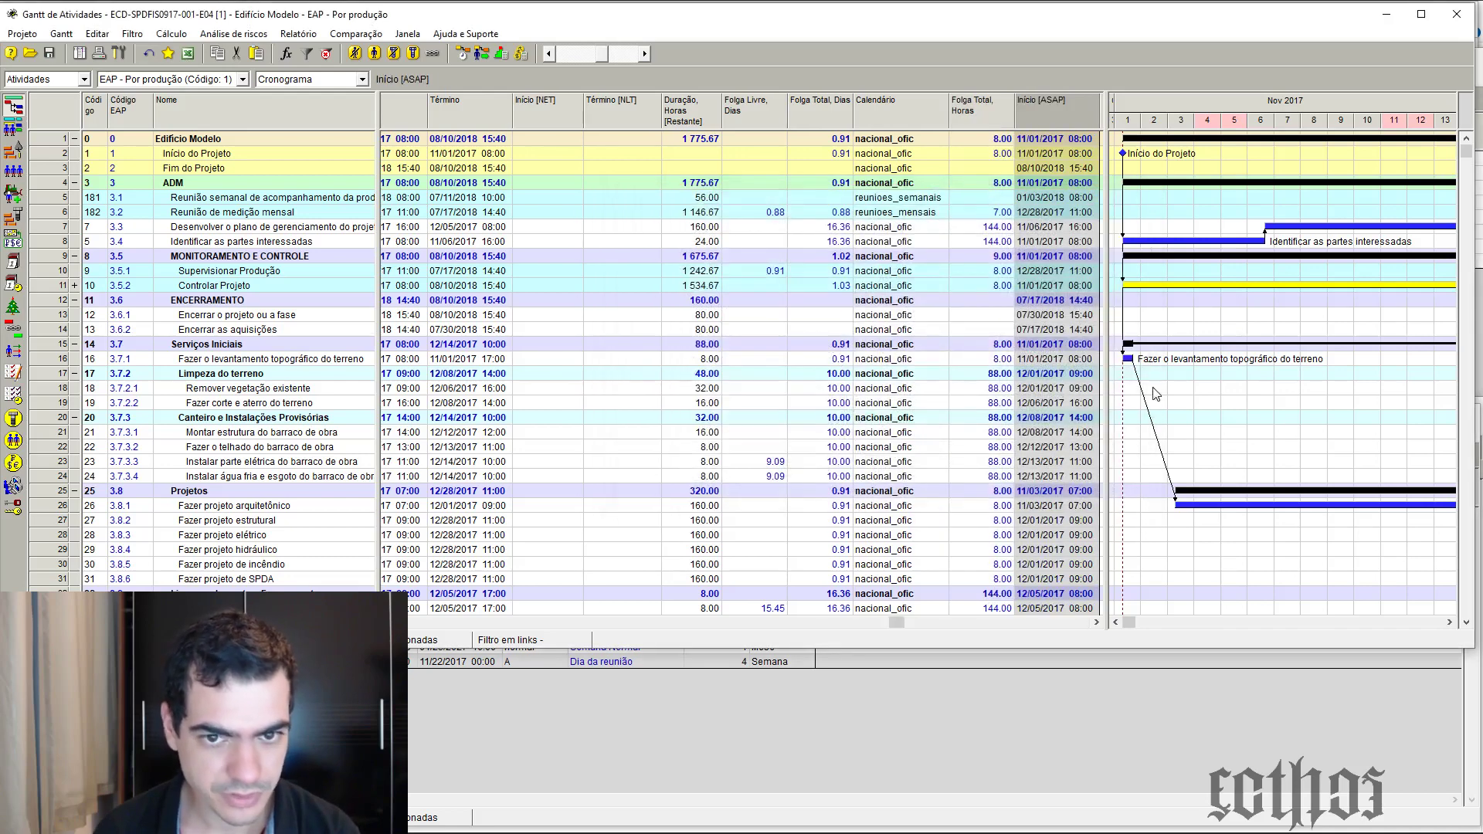
Widen the table area of the Gantt and add an Início [ALAP] column after Início [ASAP]
{"action": "left_click_drag", "start_coordinate": [1105, 262], "coordinate": [1142, 275]}
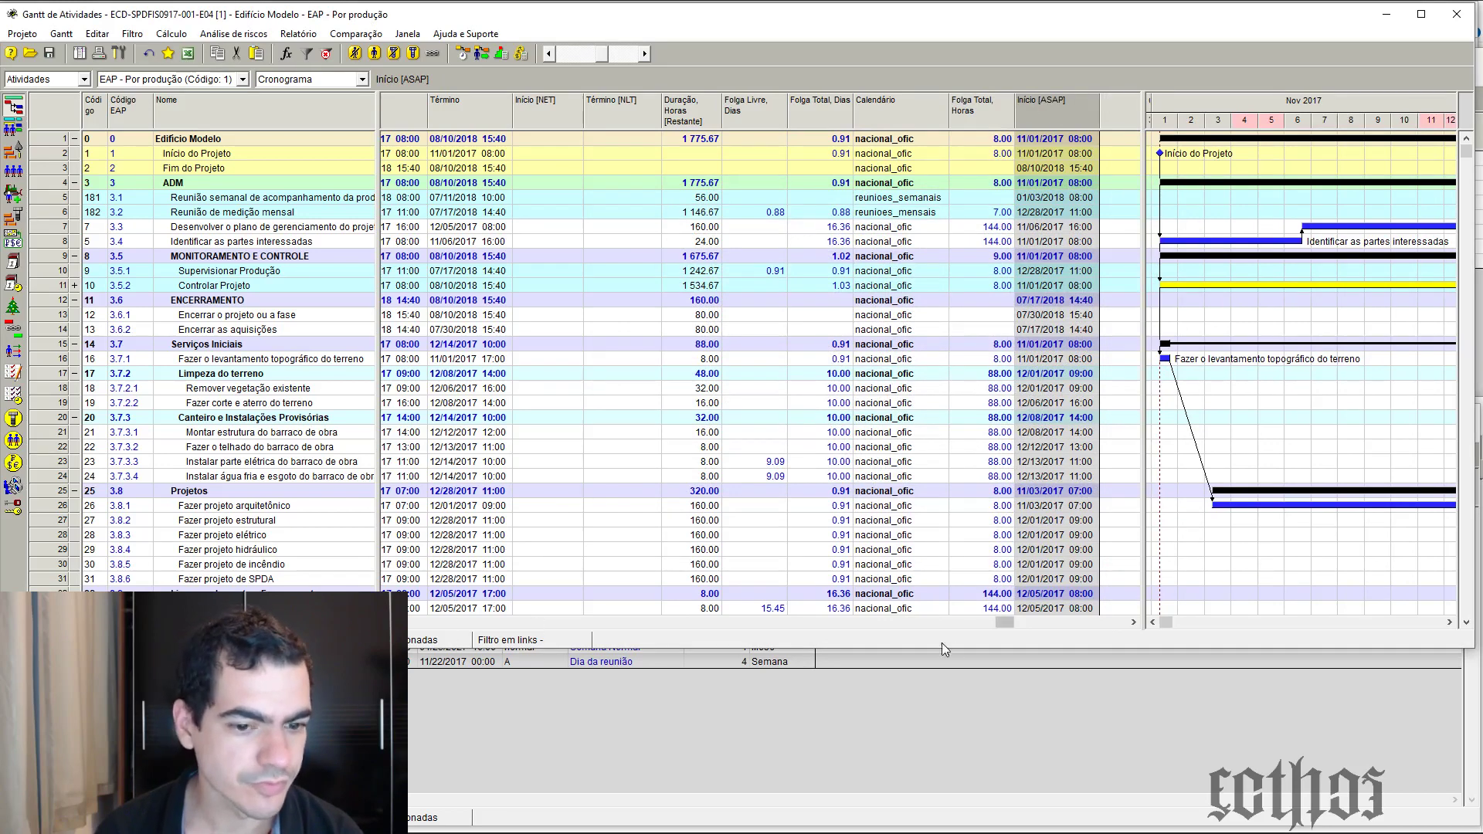
{"action": "left_click_drag", "start_coordinate": [1004, 623], "coordinate": [849, 622]}
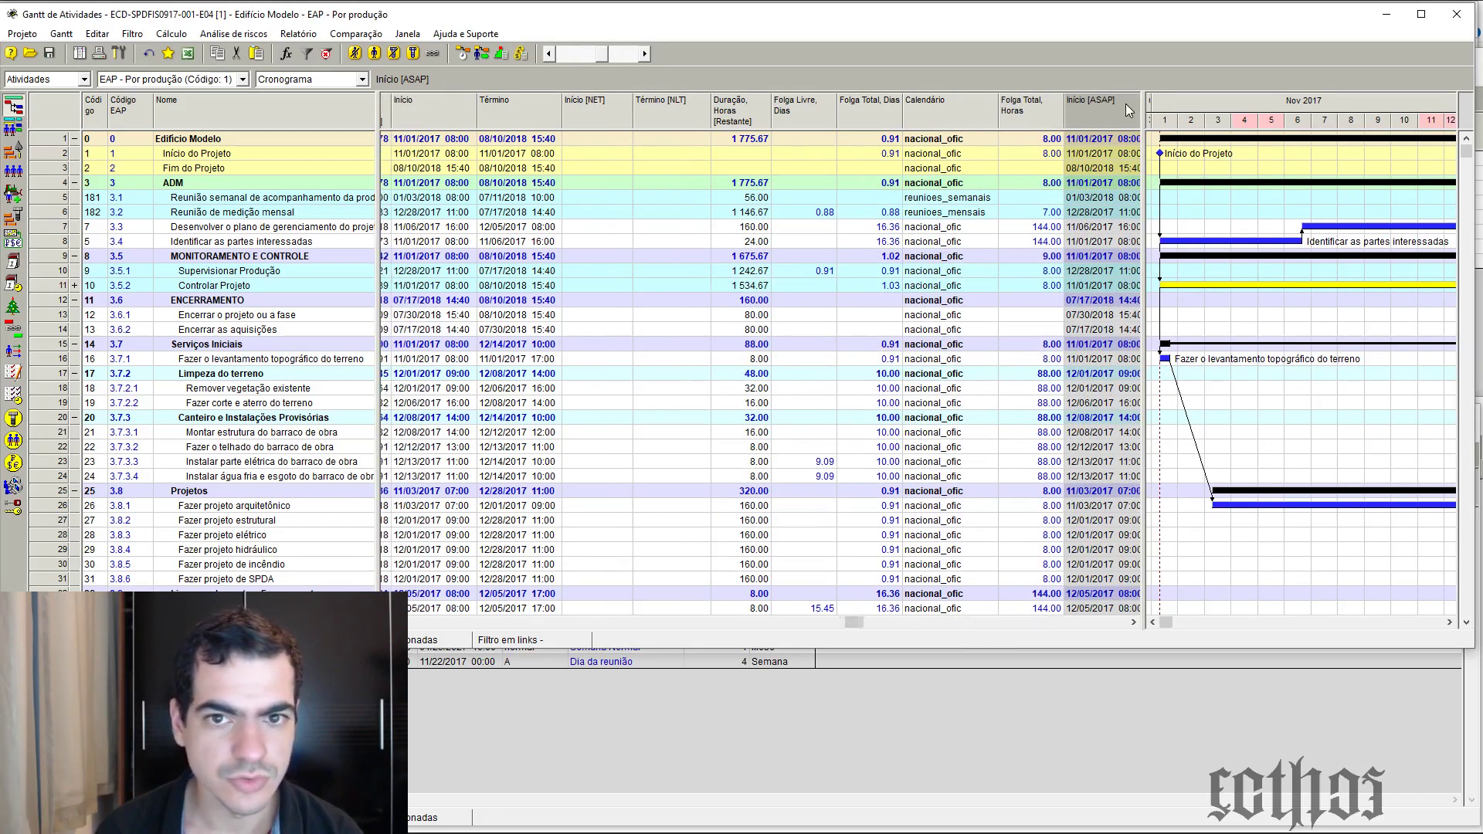
{"action": "left_click_drag", "start_coordinate": [1142, 139], "coordinate": [1267, 138]}
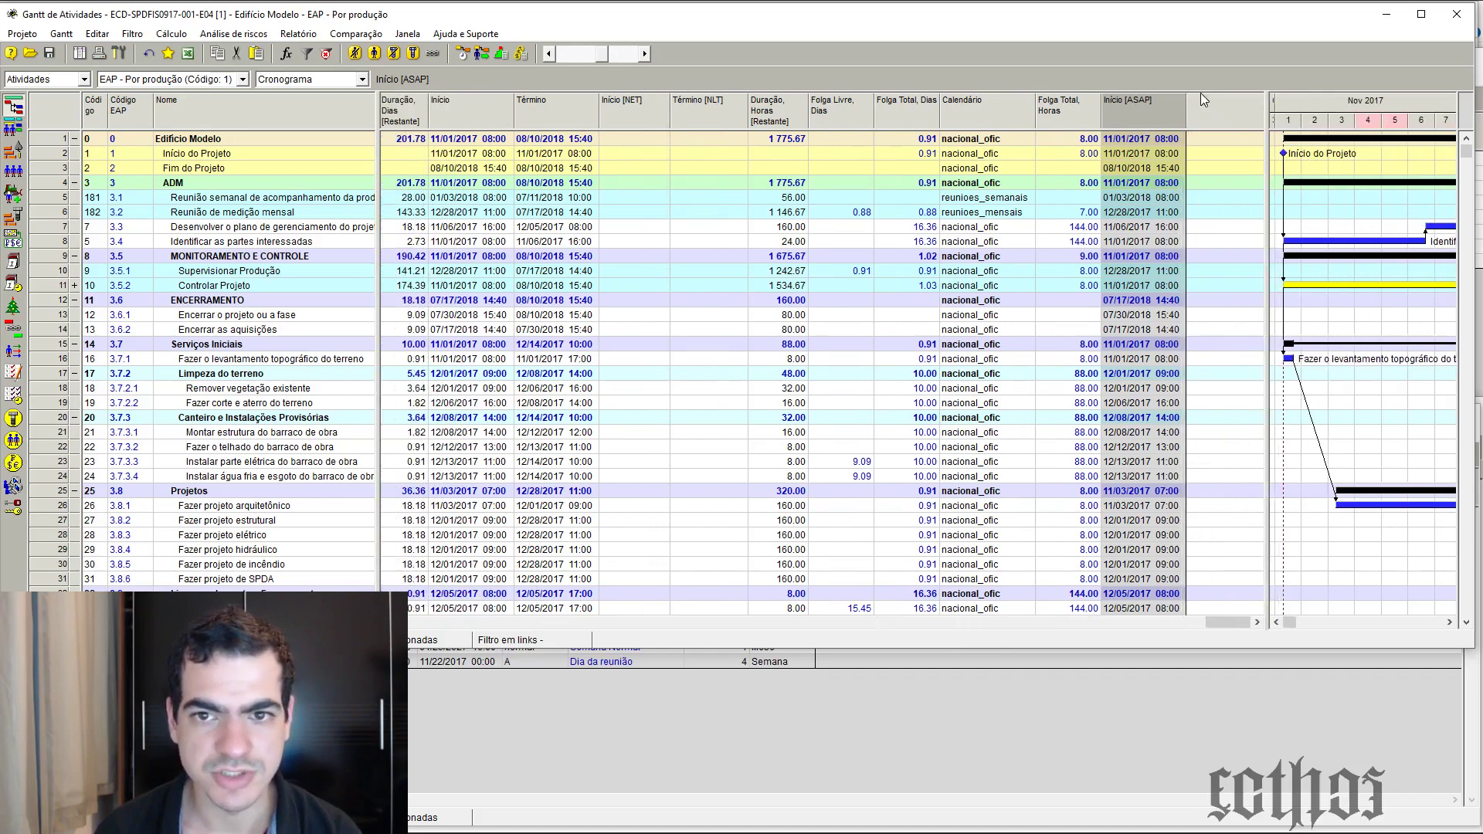
{"action": "right_click", "coordinate": [1219, 115]}
{"action": "left_click", "coordinate": [1259, 144]}
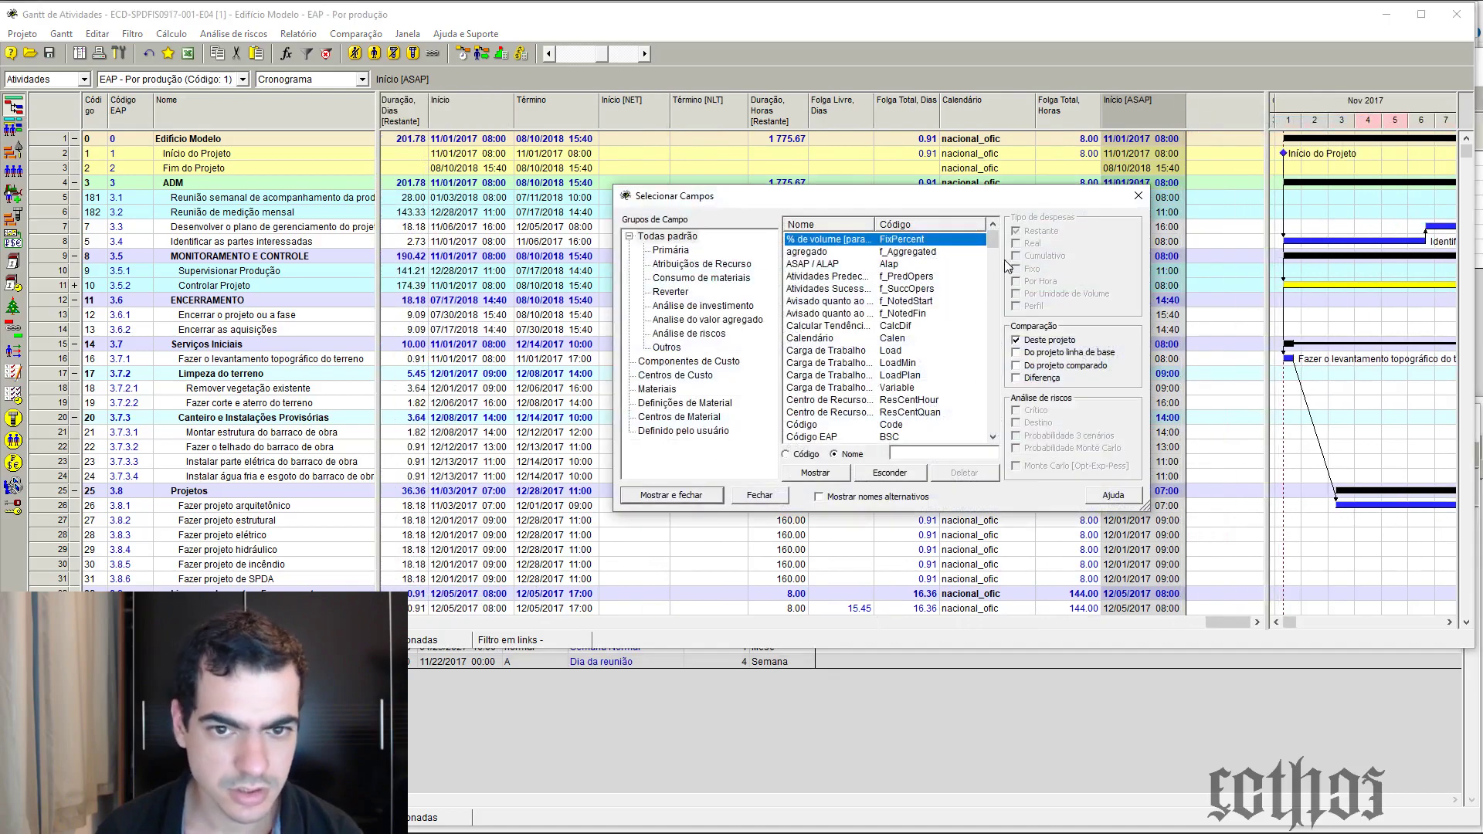
{"action": "left_click_drag", "start_coordinate": [992, 236], "coordinate": [996, 344]}
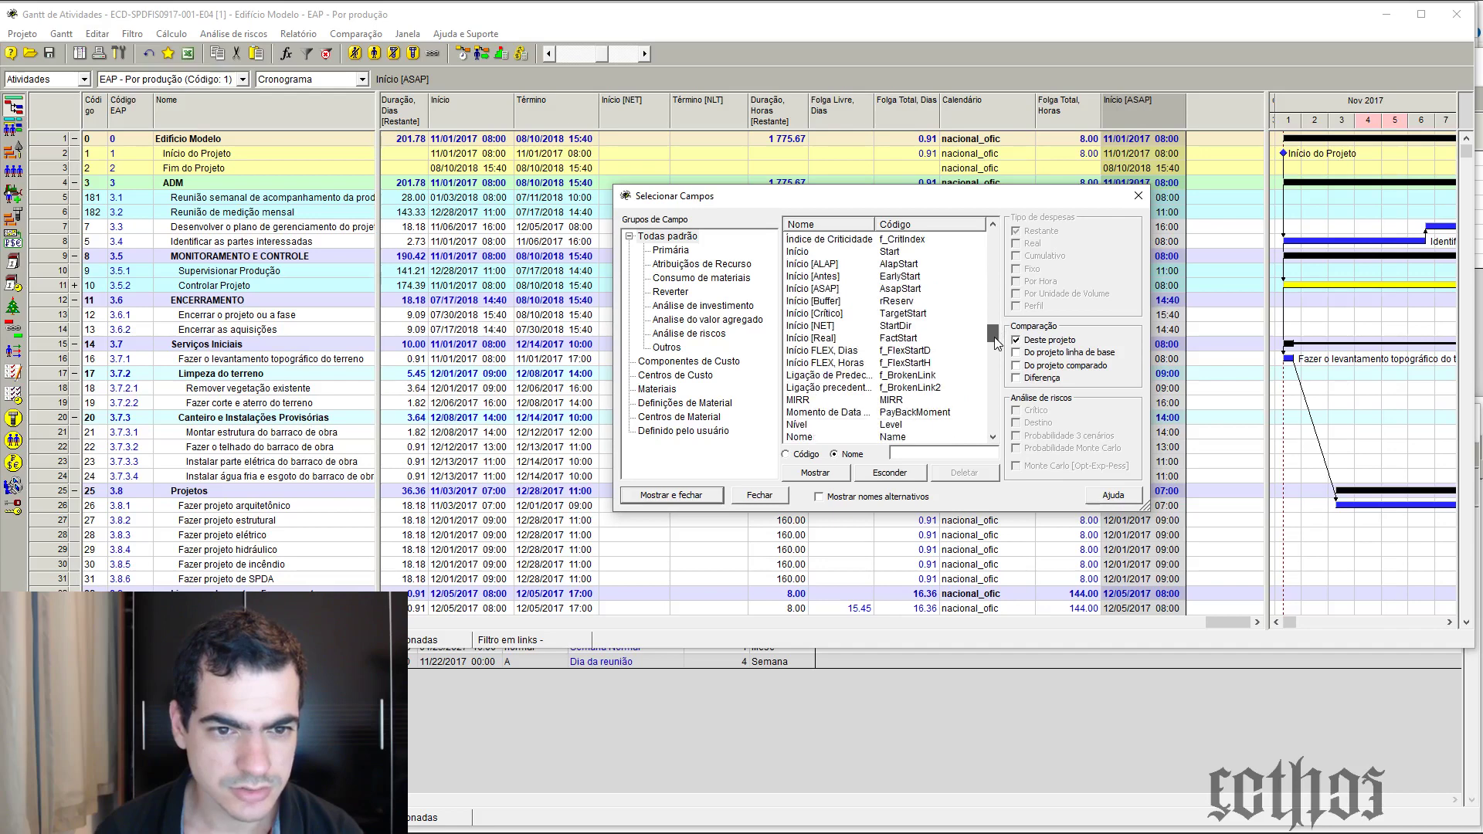
{"action": "double_click", "coordinate": [813, 263]}
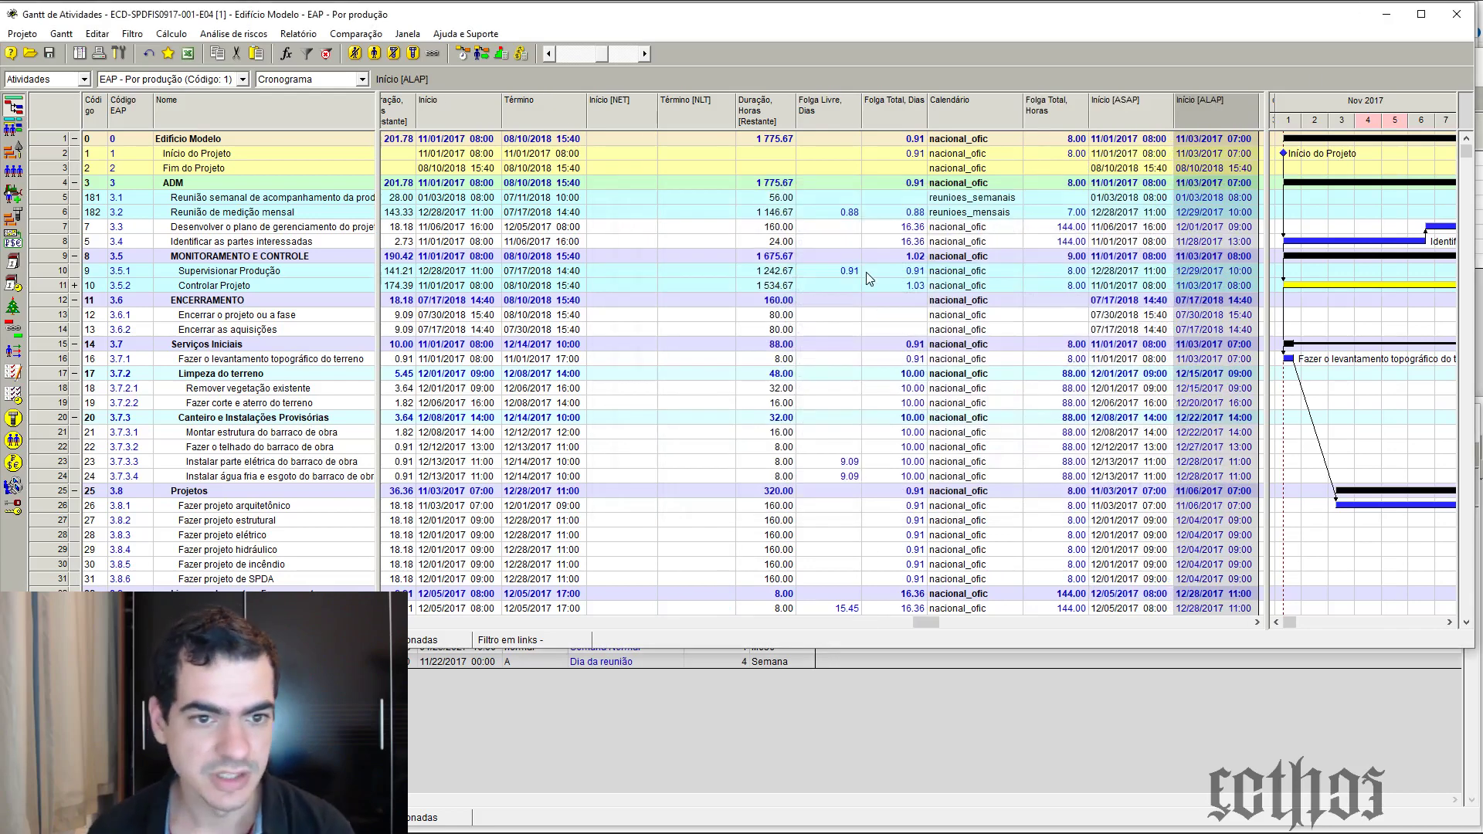
Compare the Folga Total, Dias value of Identificar as partes interessadas with its Início [ASAP] and Início [ALAP] dates
{"action": "left_click", "coordinate": [892, 242]}
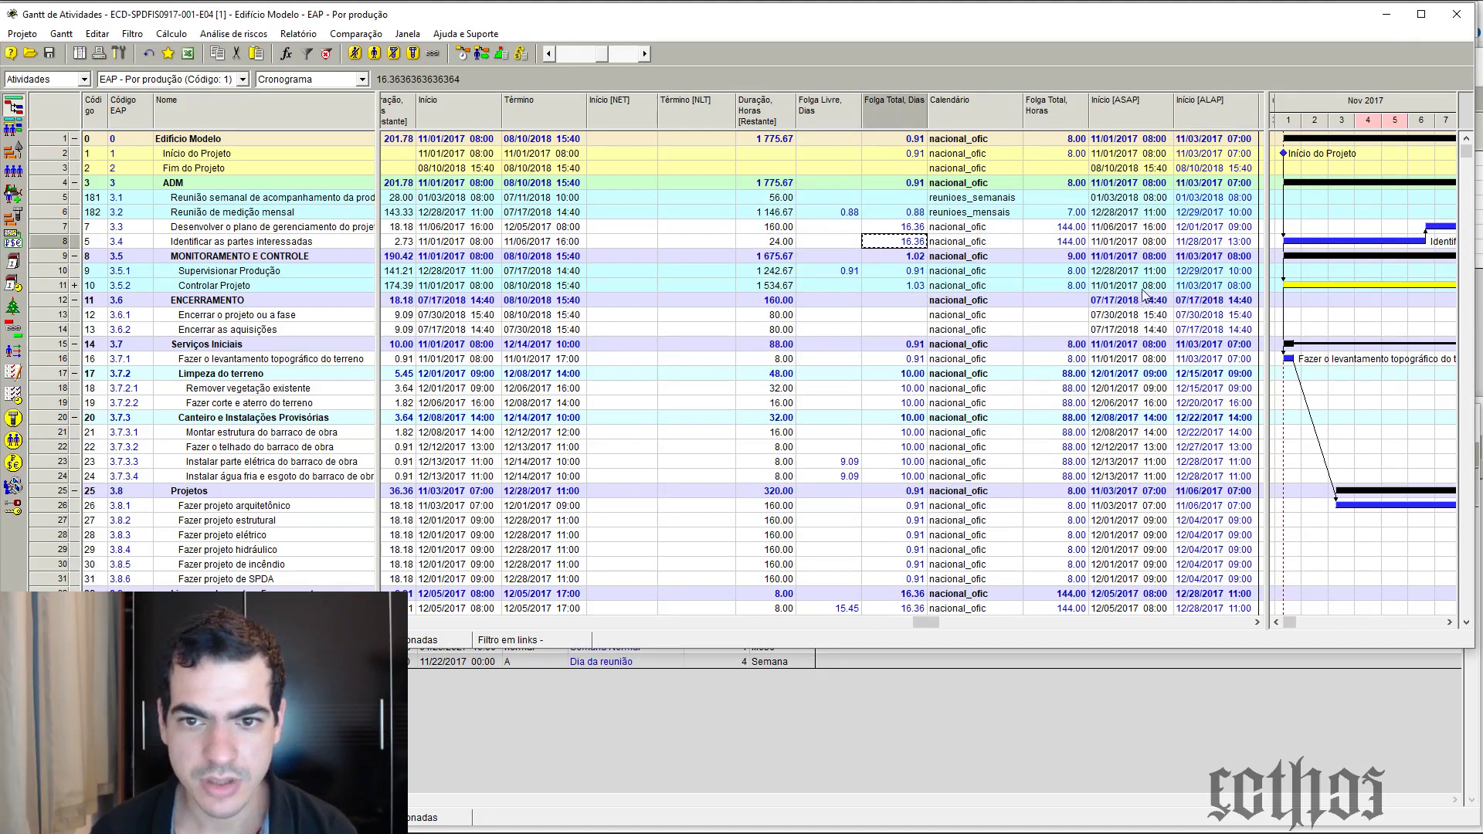
{"action": "left_click", "coordinate": [1199, 244]}
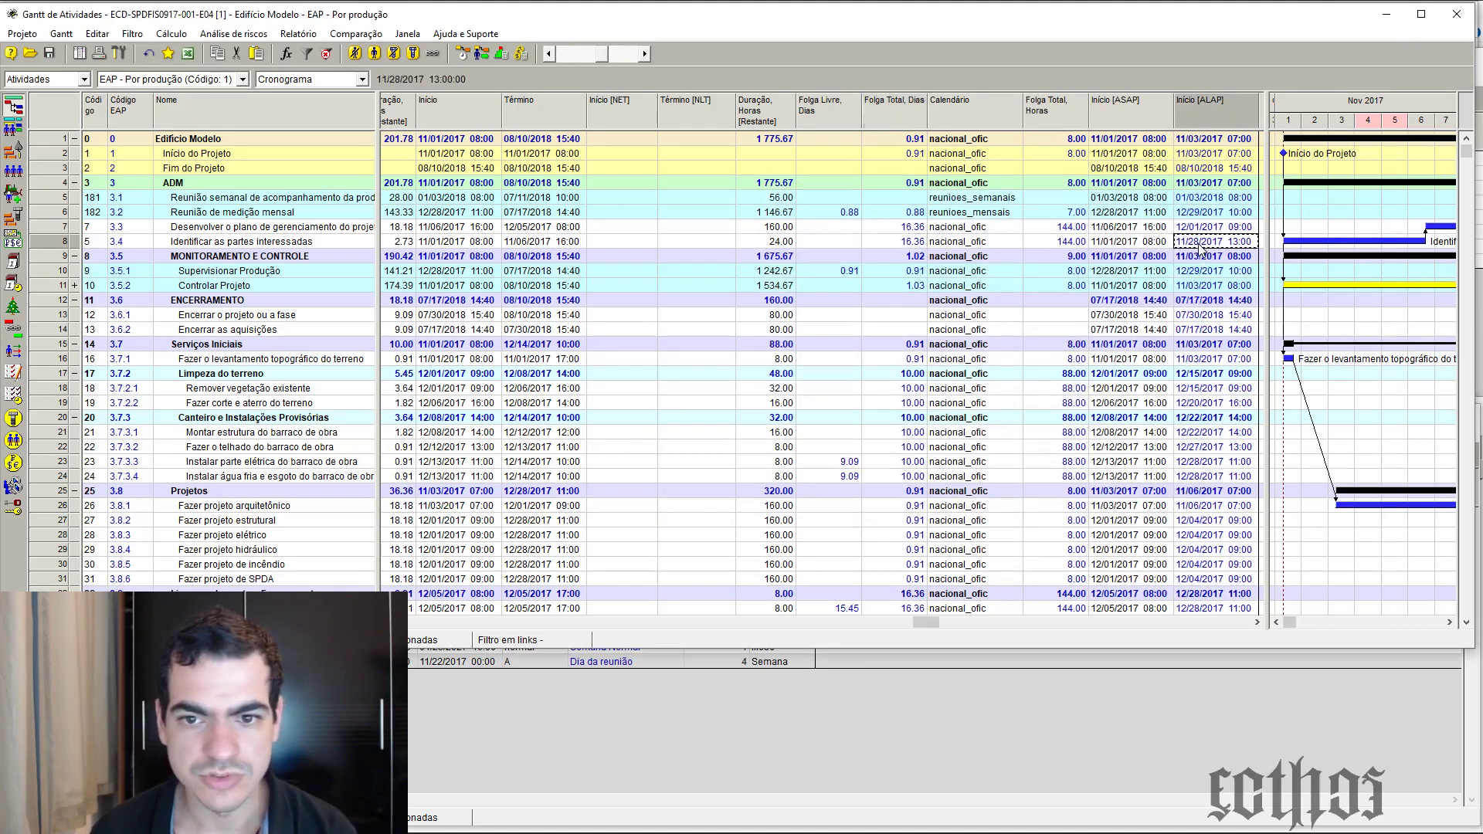
{"action": "left_click", "coordinate": [1121, 244]}
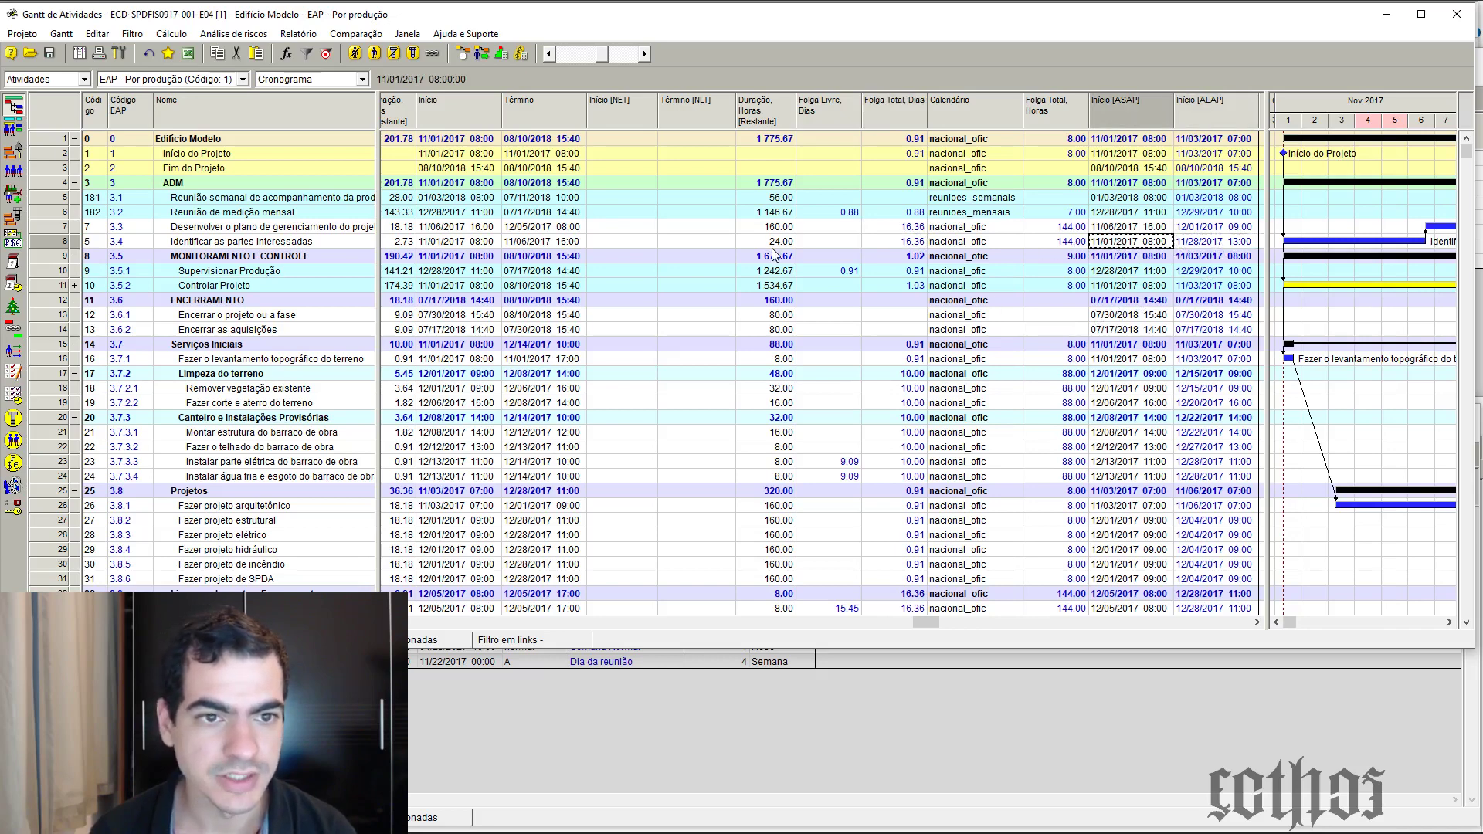
{"action": "left_click", "coordinate": [910, 242]}
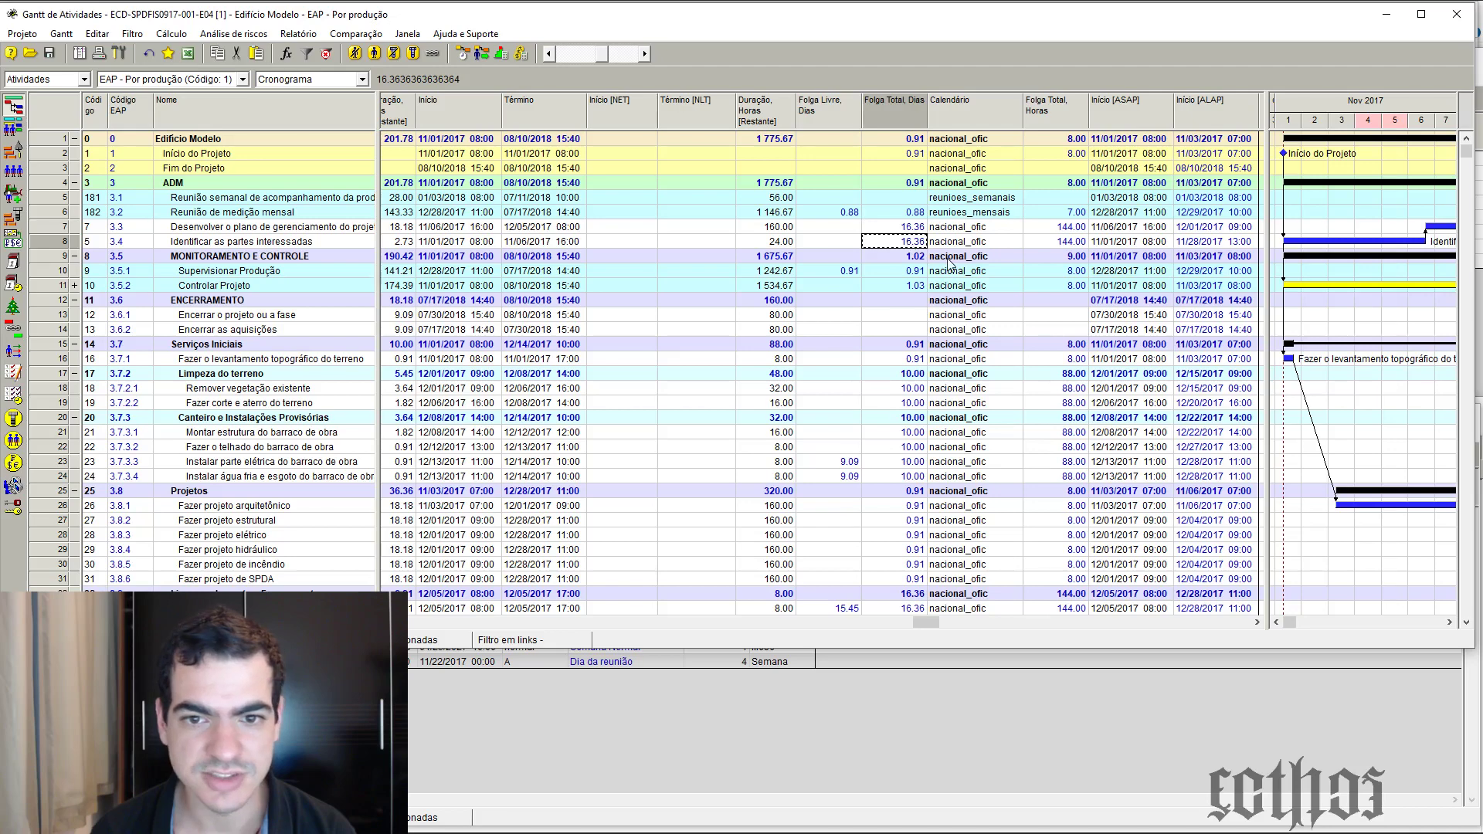
{"action": "left_click", "coordinate": [1197, 244]}
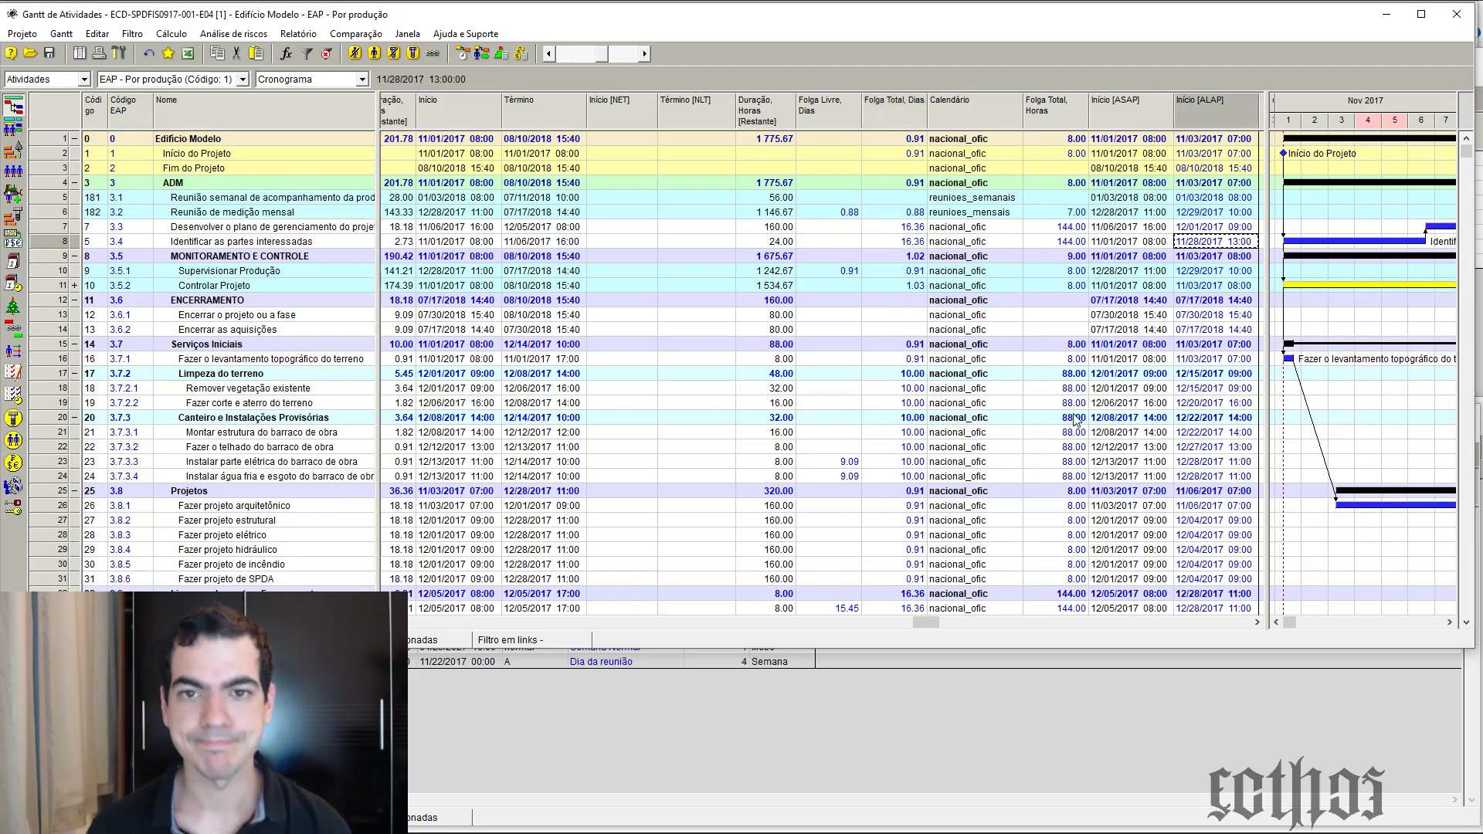
Remove the Início [ALAP] and Início [ASAP] columns from the table and slightly widen the activity name area
{"action": "left_click", "coordinate": [1214, 100]}
{"action": "key", "text": "Delete"}
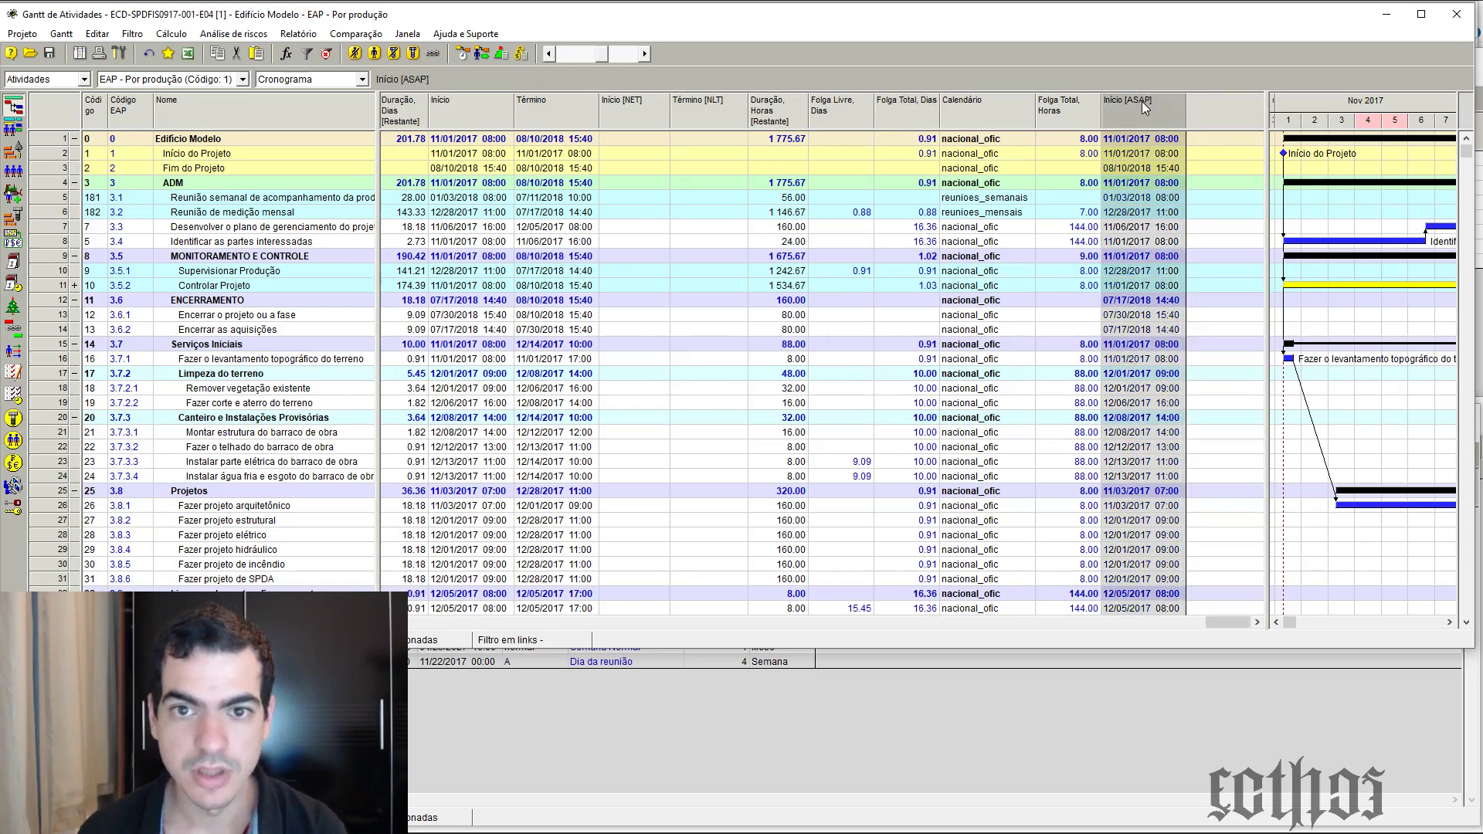
{"action": "key", "text": "Delete"}
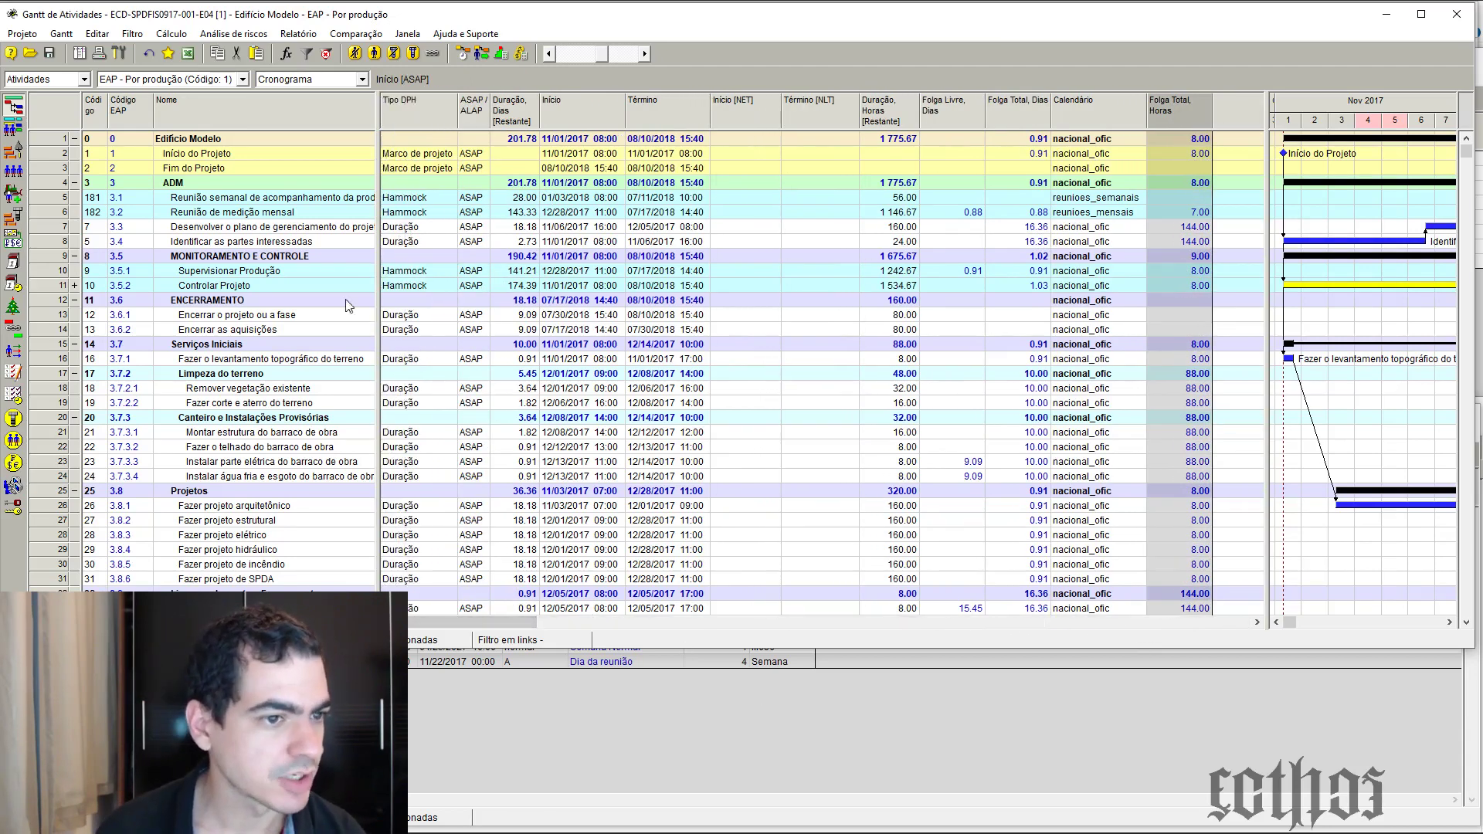
{"action": "left_click_drag", "start_coordinate": [376, 285], "coordinate": [380, 399]}
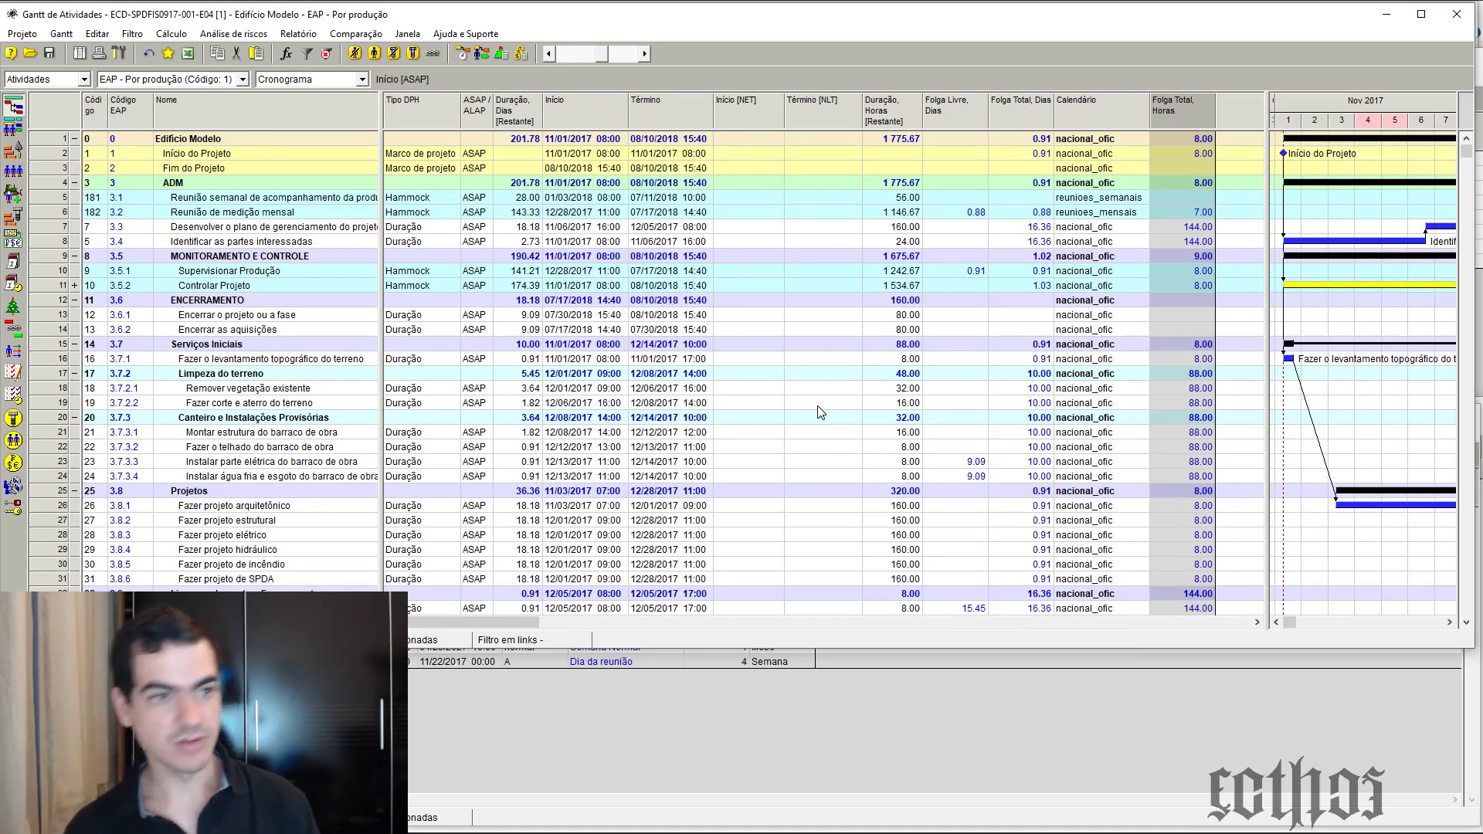
Review the saved Gantt view configurations and the options for saving a configuration, leaving Cronograma selected
{"action": "left_click", "coordinate": [362, 80]}
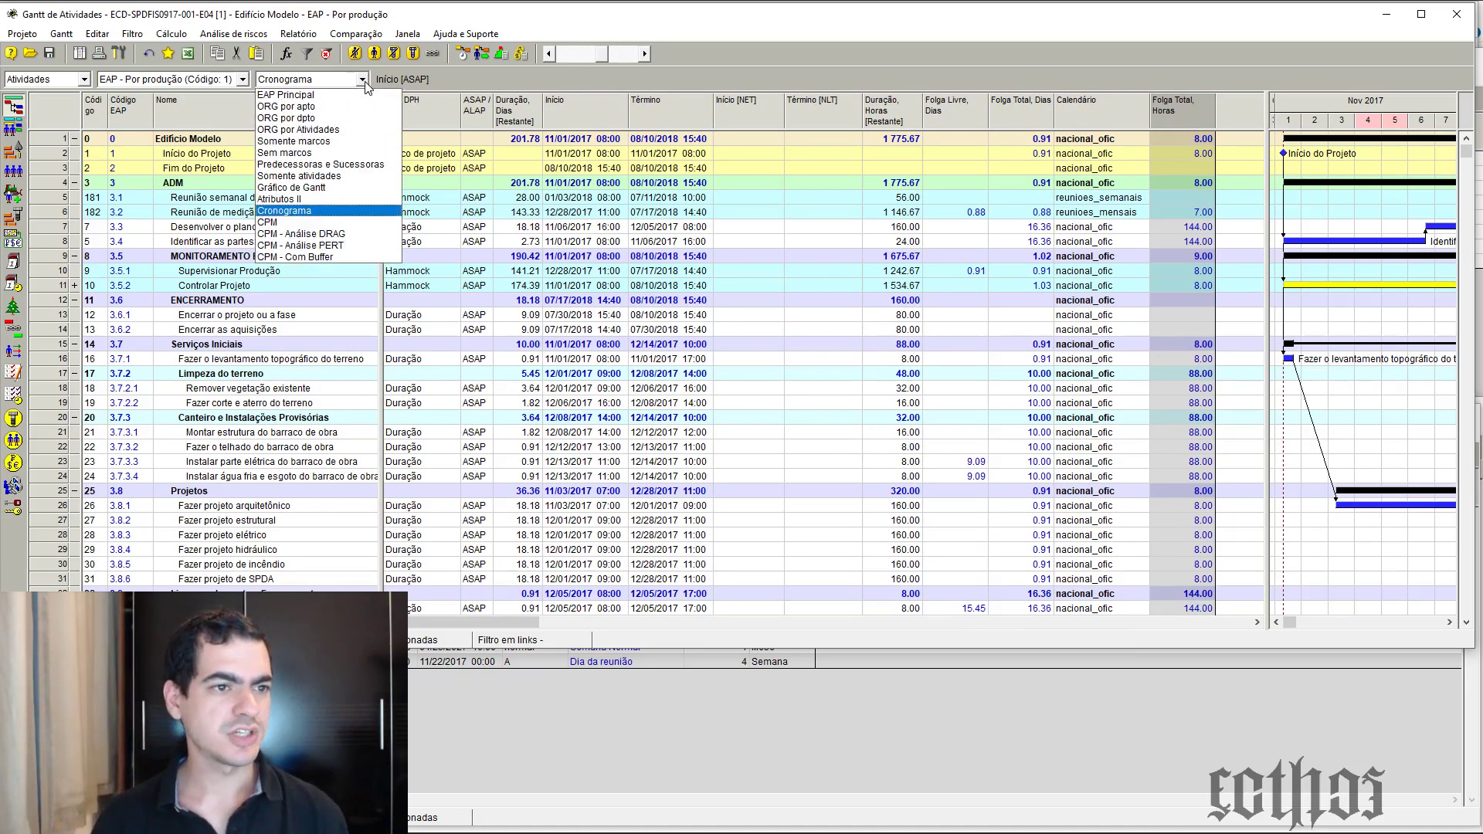
{"action": "left_click", "coordinate": [362, 80]}
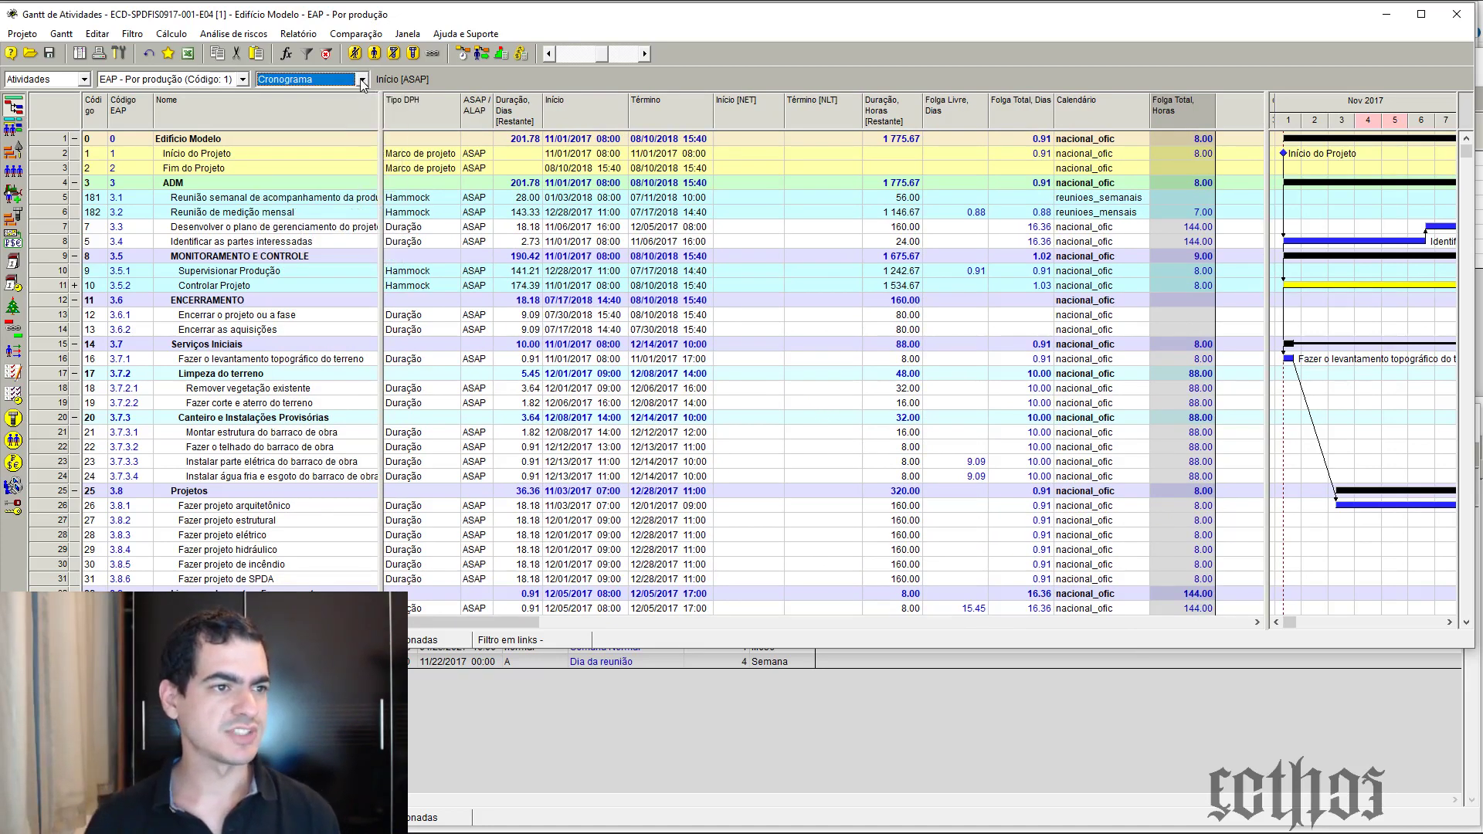
{"action": "left_click", "coordinate": [61, 33]}
{"action": "mouse_move", "coordinate": [262, 86]}
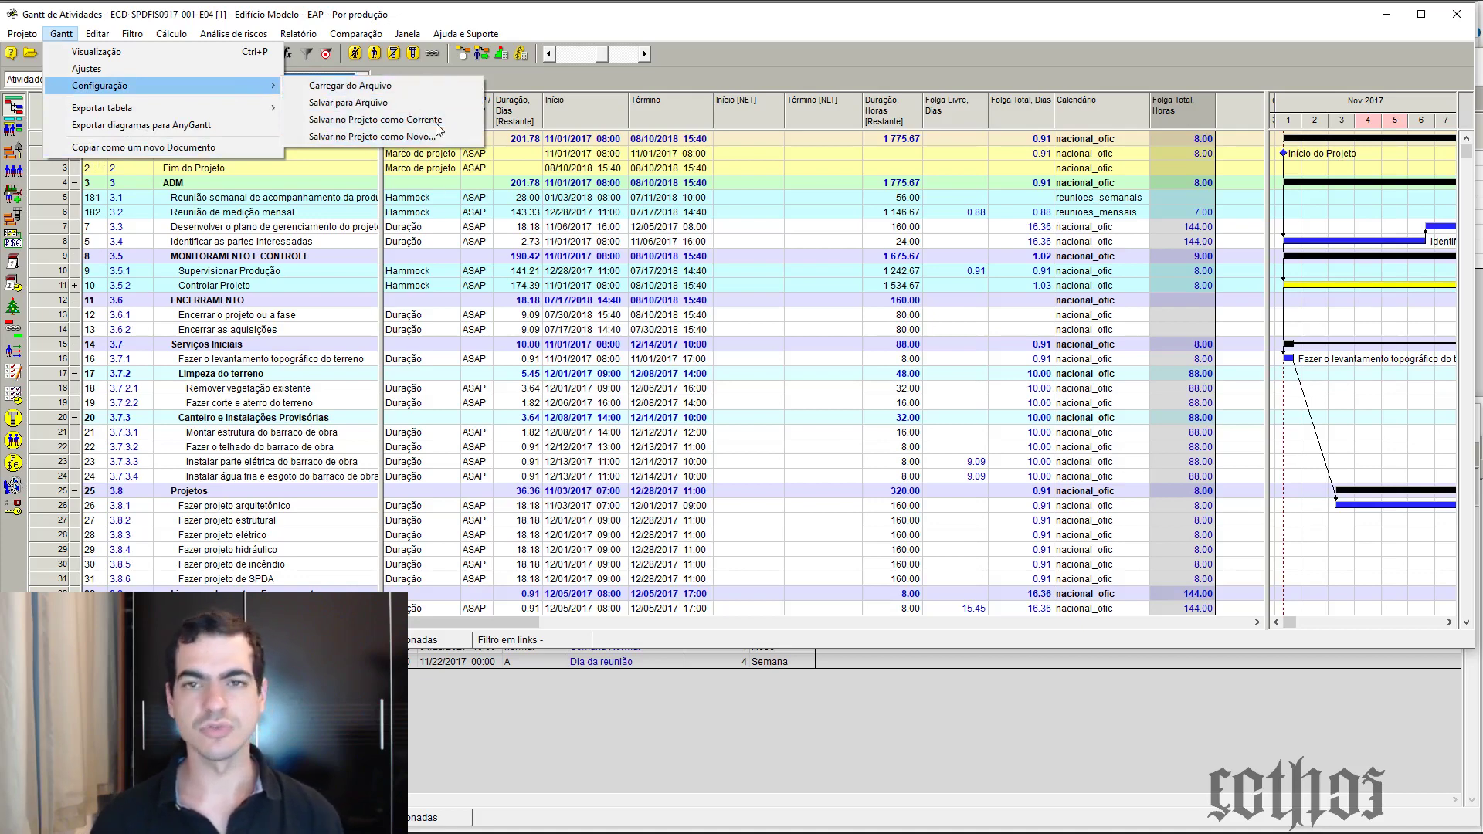
{"action": "mouse_move", "coordinate": [367, 34]}
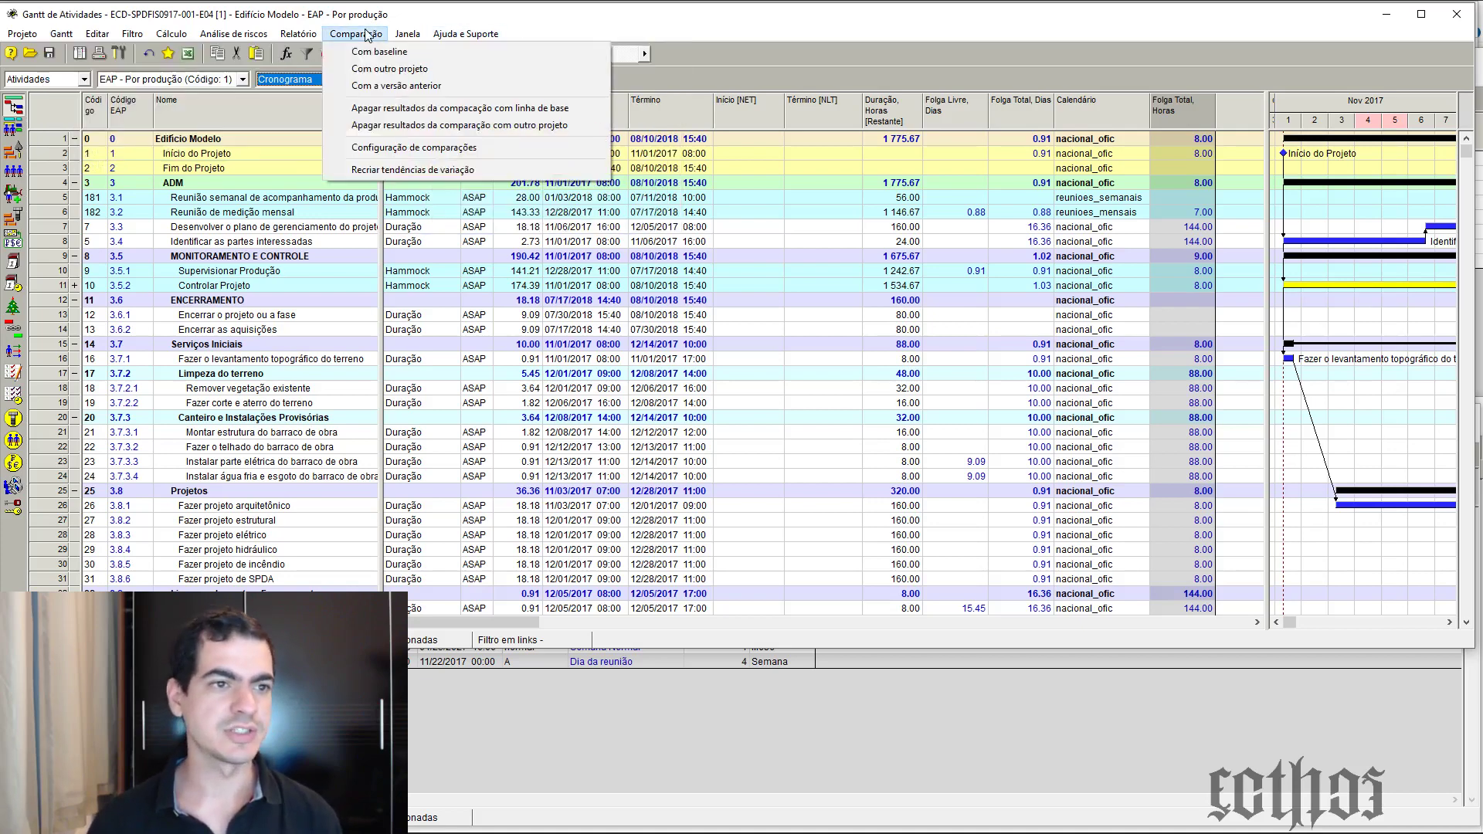
{"action": "left_click", "coordinate": [757, 25]}
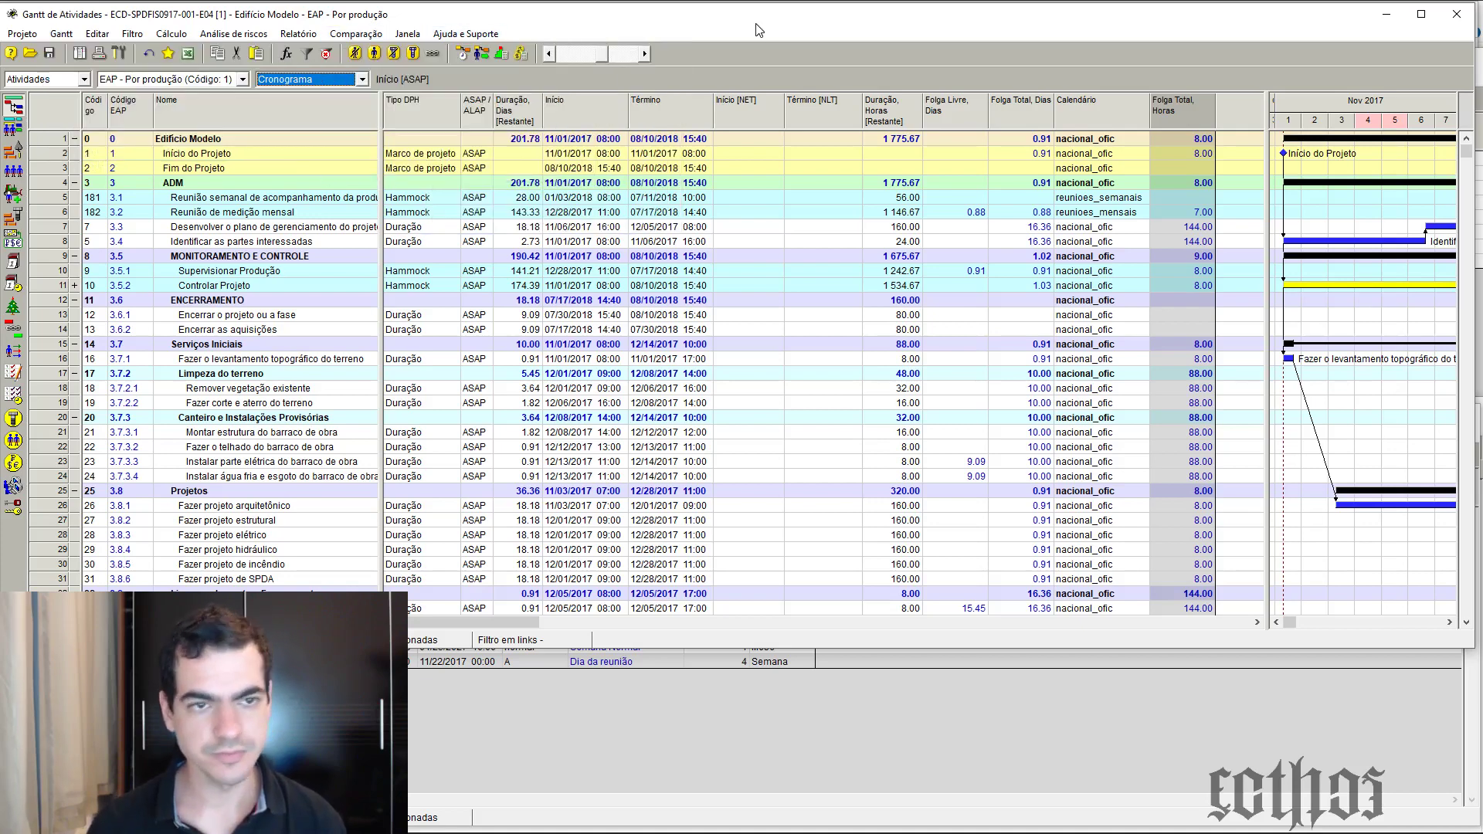
{"action": "left_click", "coordinate": [360, 79]}
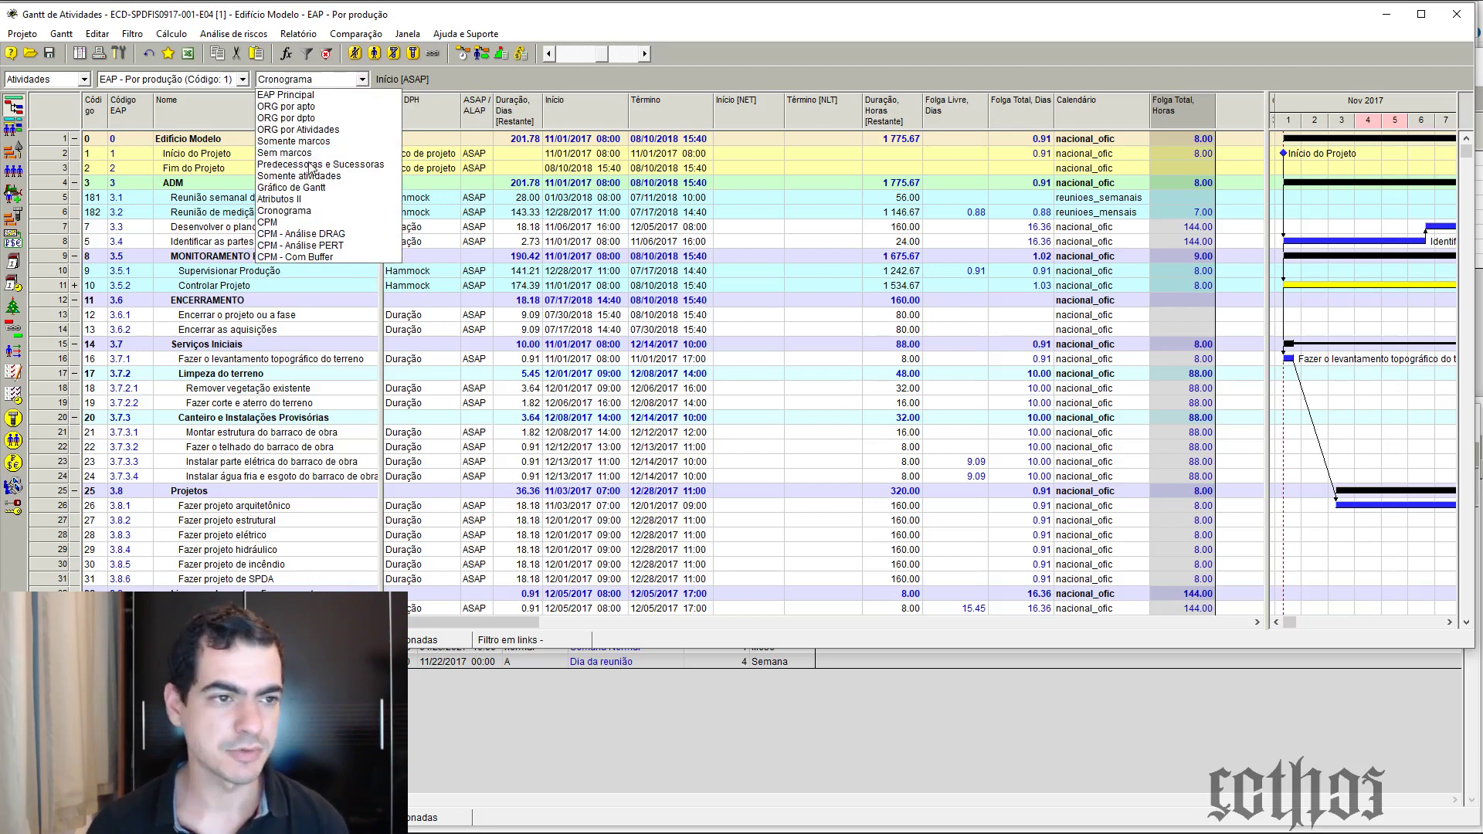
{"action": "left_click", "coordinate": [954, 20]}
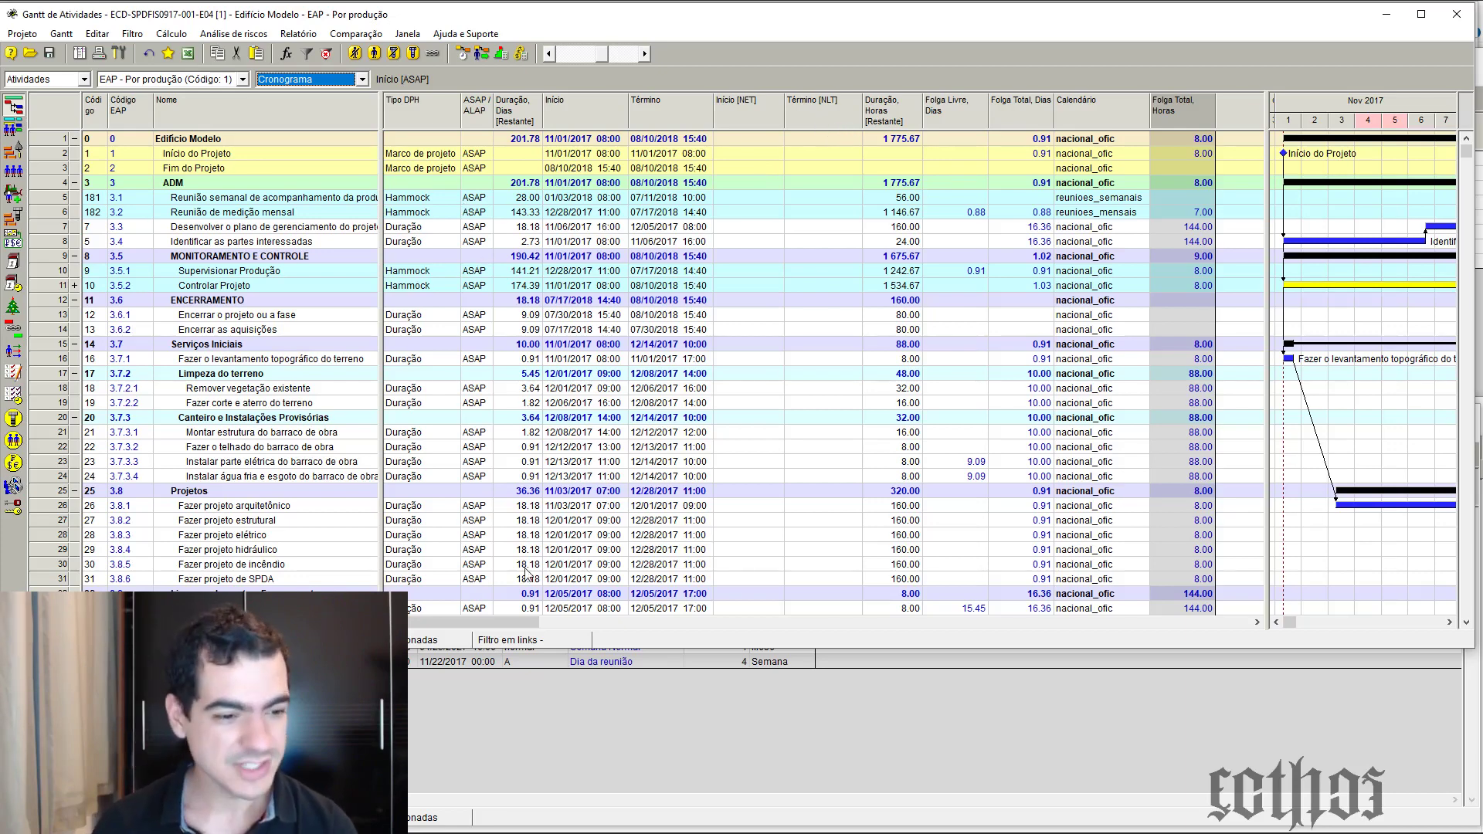
Check the working hours in the Semanas table, including fim_de_semana, and open the Calendários table
{"action": "left_click", "coordinate": [449, 748]}
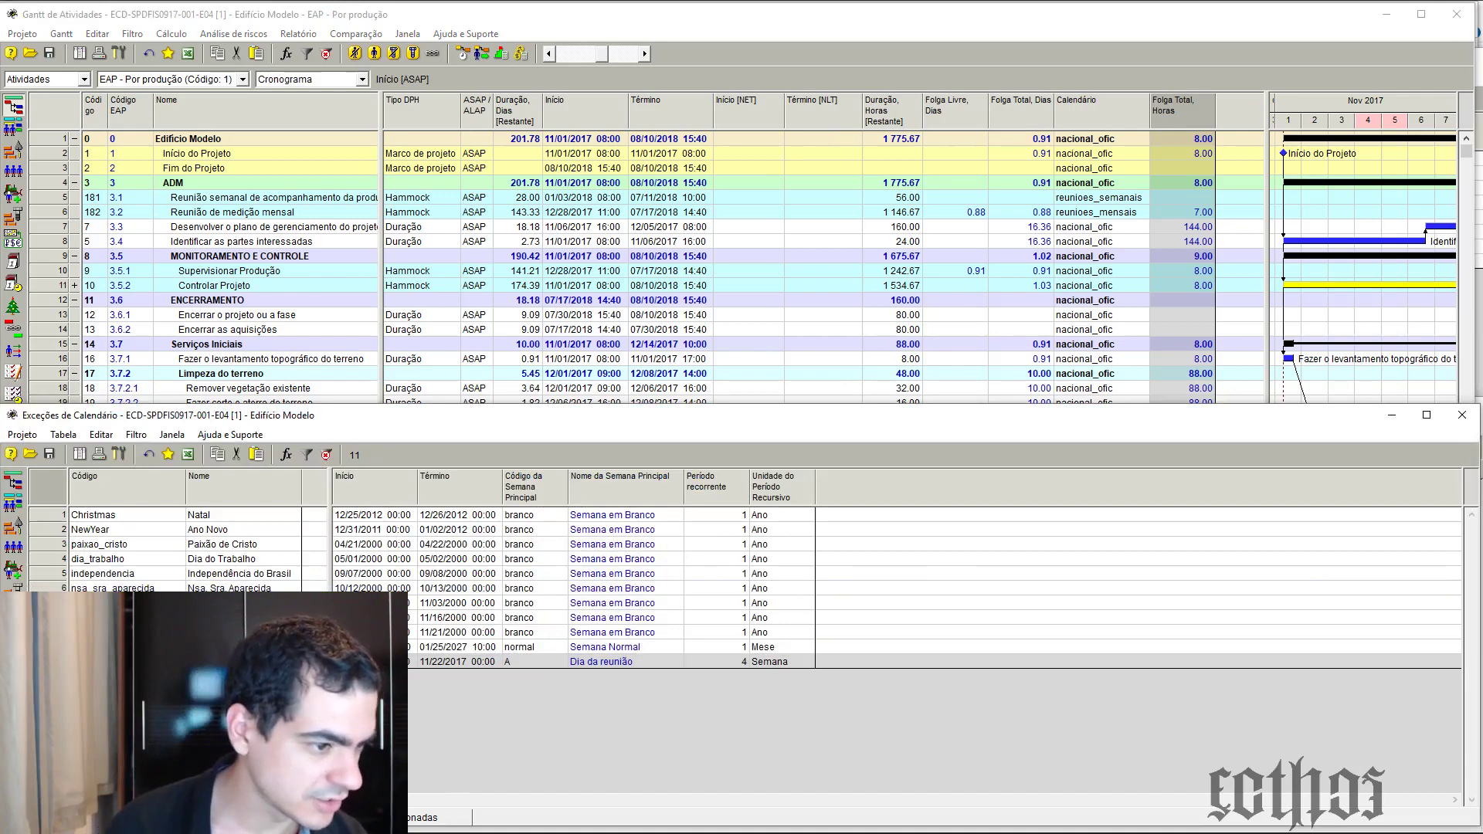
{"action": "left_click", "coordinate": [13, 659]}
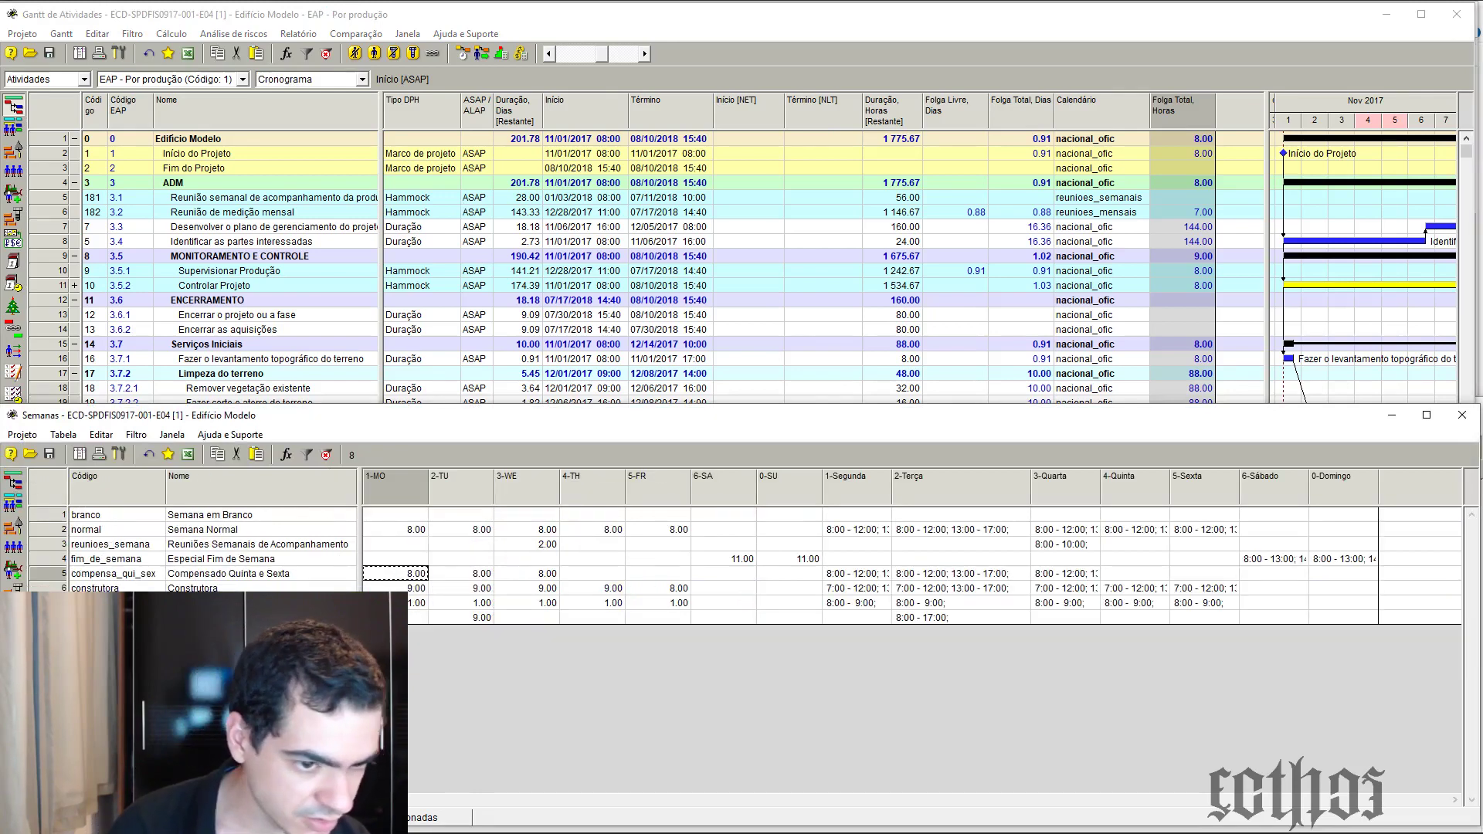
{"action": "left_click", "coordinate": [784, 559]}
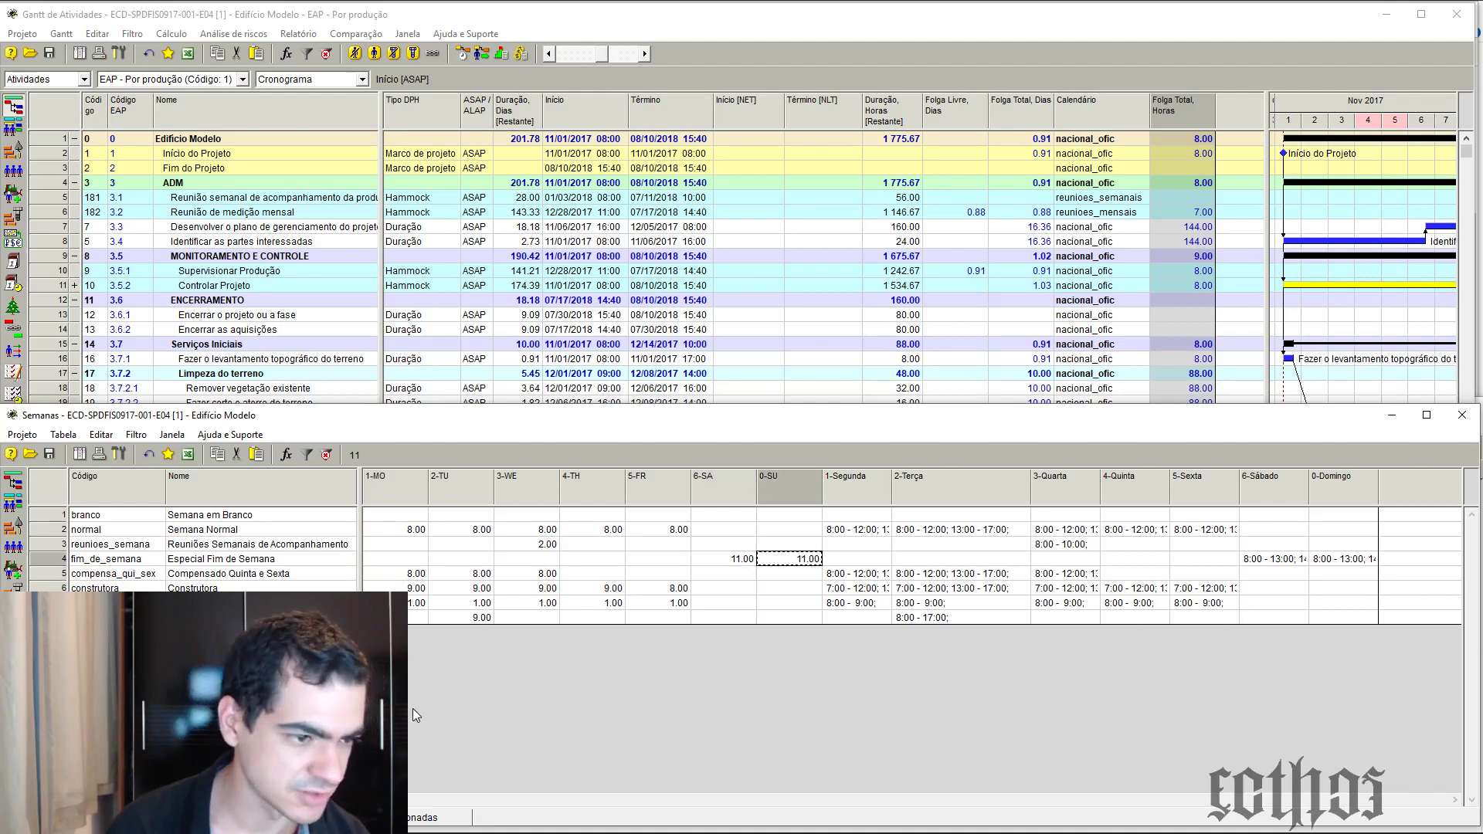
{"action": "left_click", "coordinate": [13, 638]}
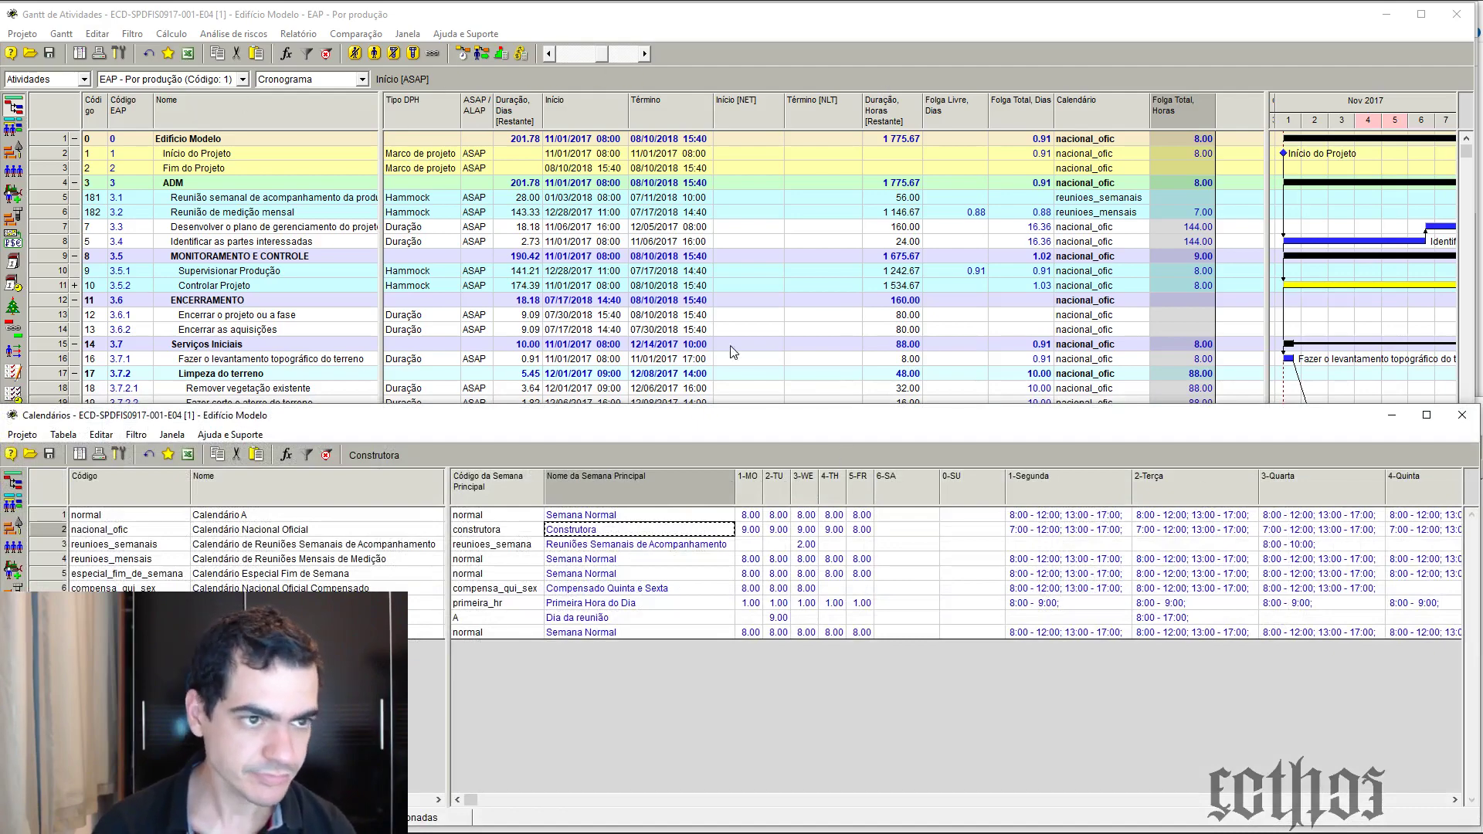
Switch to the forum thread in the browser and highlight all of item 3 about the critical path loss
{"action": "key", "text": "alt+Tab"}
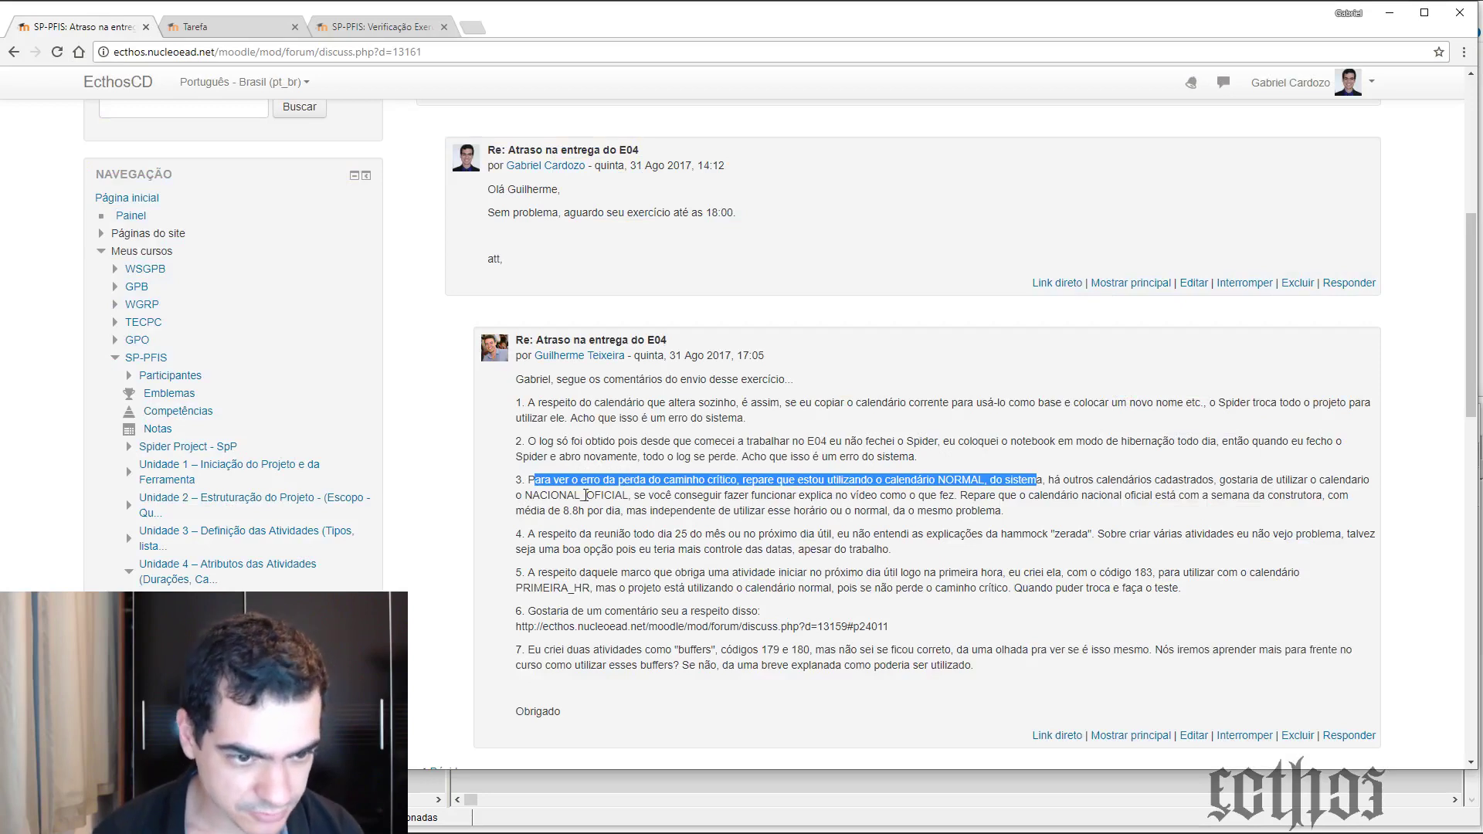
{"action": "left_click", "coordinate": [567, 516]}
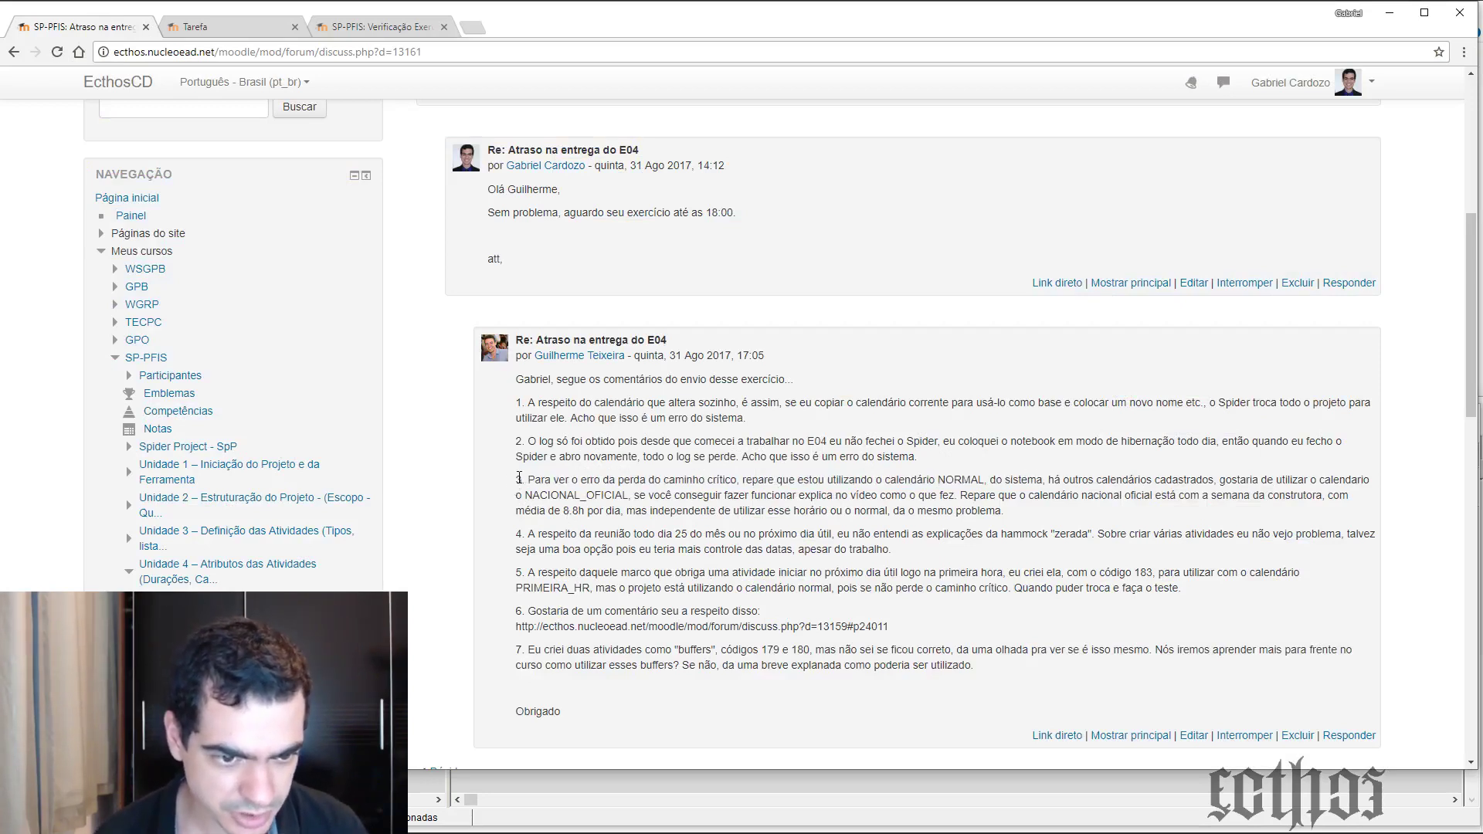
{"action": "left_click_drag", "start_coordinate": [520, 478], "coordinate": [1024, 511]}
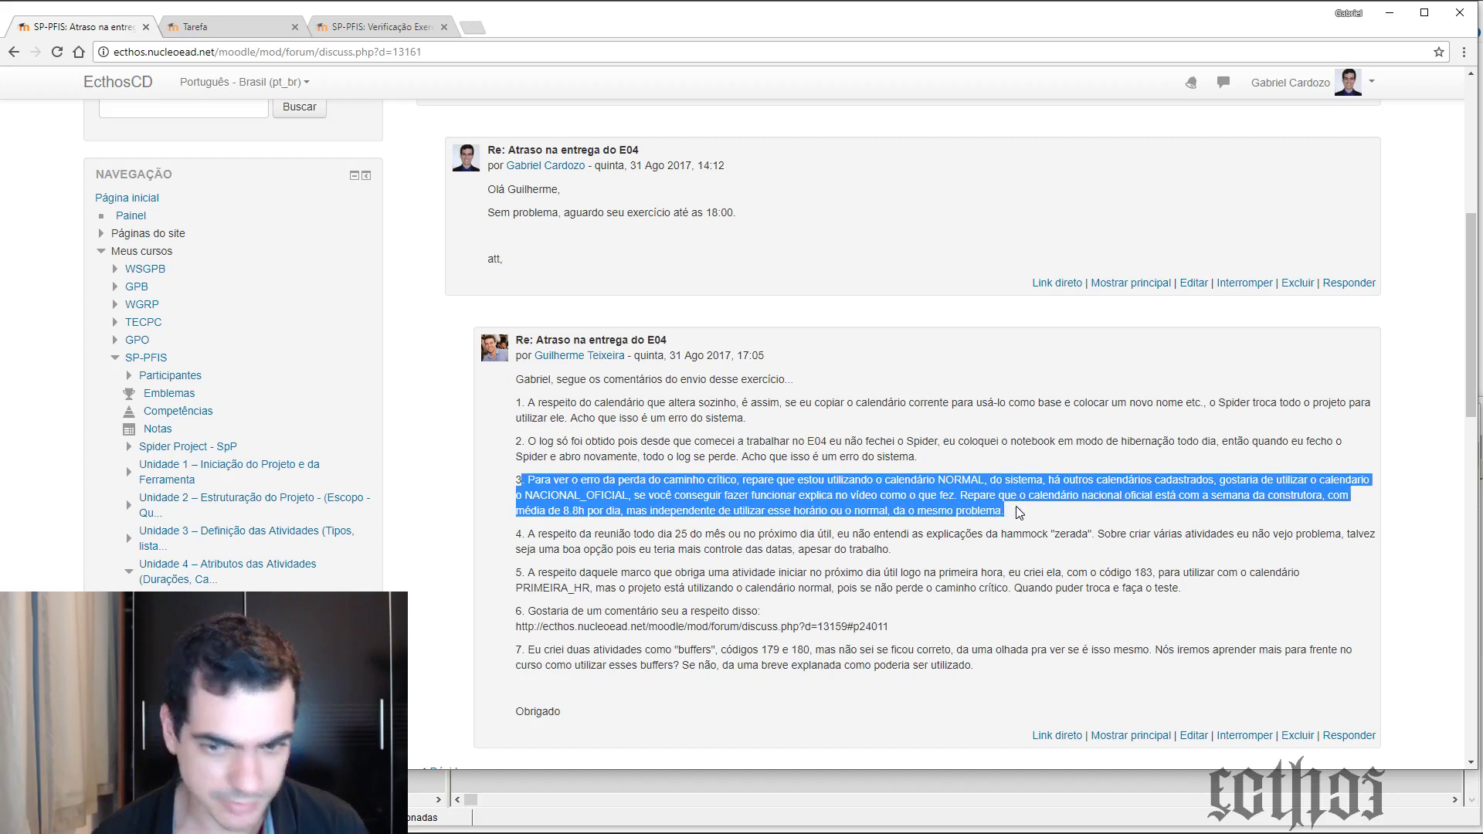
Read items 4 and 5 of the student's reply, highlighting the start of item 4 and most of item 5 about PRIMEIRA_HR
{"action": "left_click", "coordinate": [728, 513]}
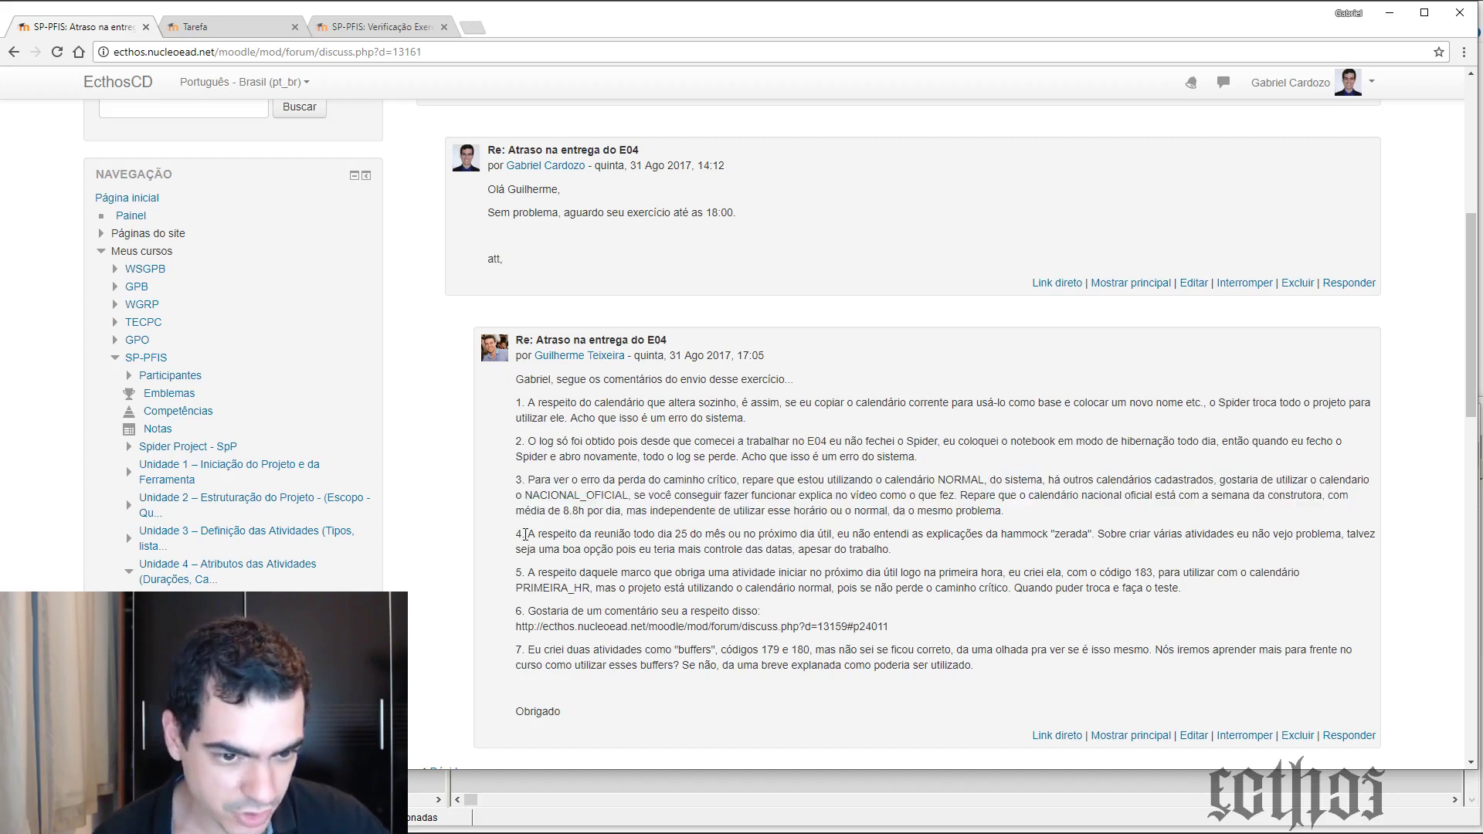
{"action": "left_click_drag", "start_coordinate": [525, 534], "coordinate": [664, 535]}
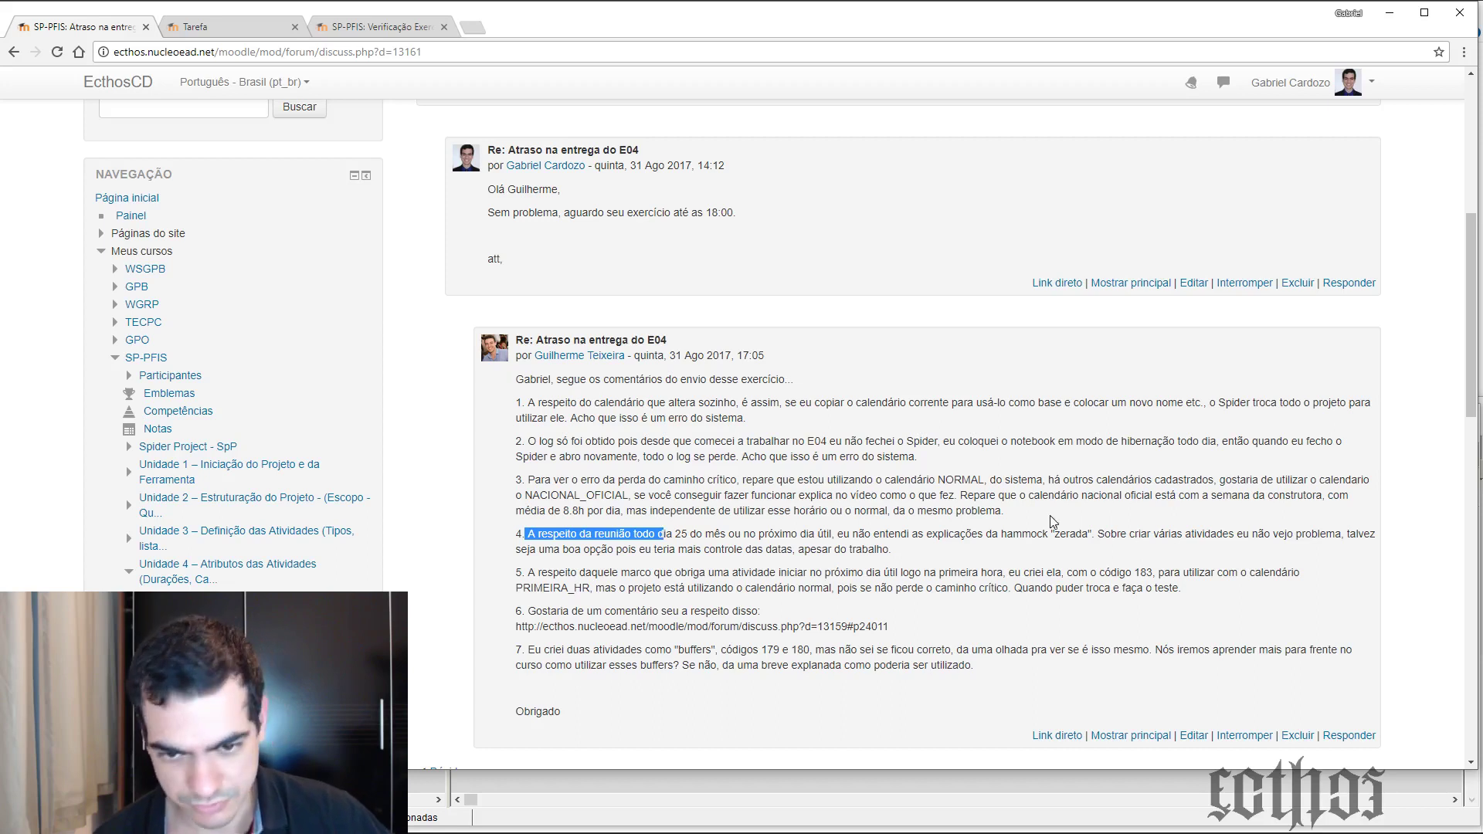
{"action": "left_click", "coordinate": [896, 555]}
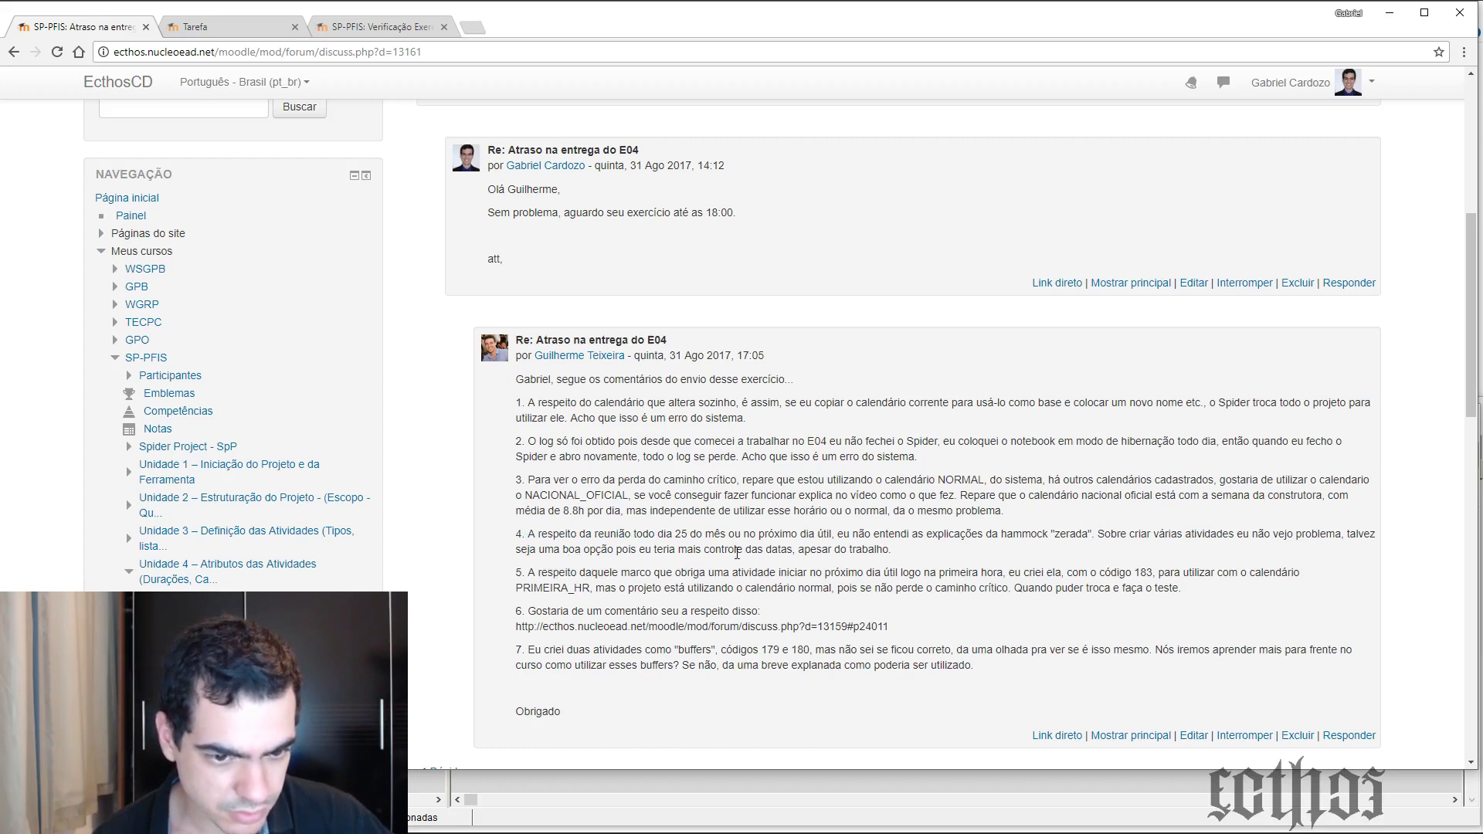
{"action": "scroll", "coordinate": [538, 591], "scroll_direction": "down", "scroll_amount": 1}
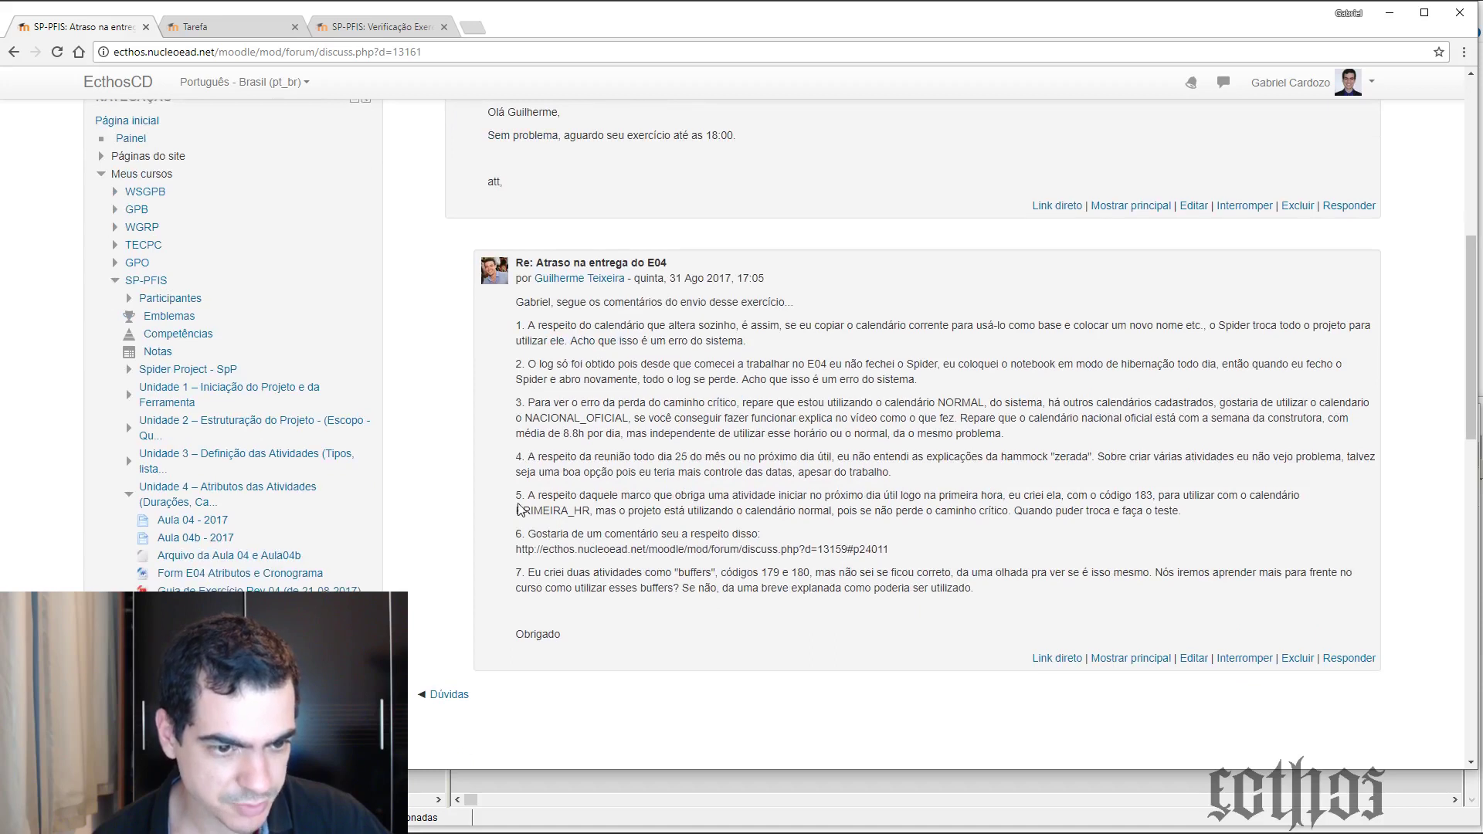
{"action": "left_click_drag", "start_coordinate": [516, 495], "coordinate": [956, 510]}
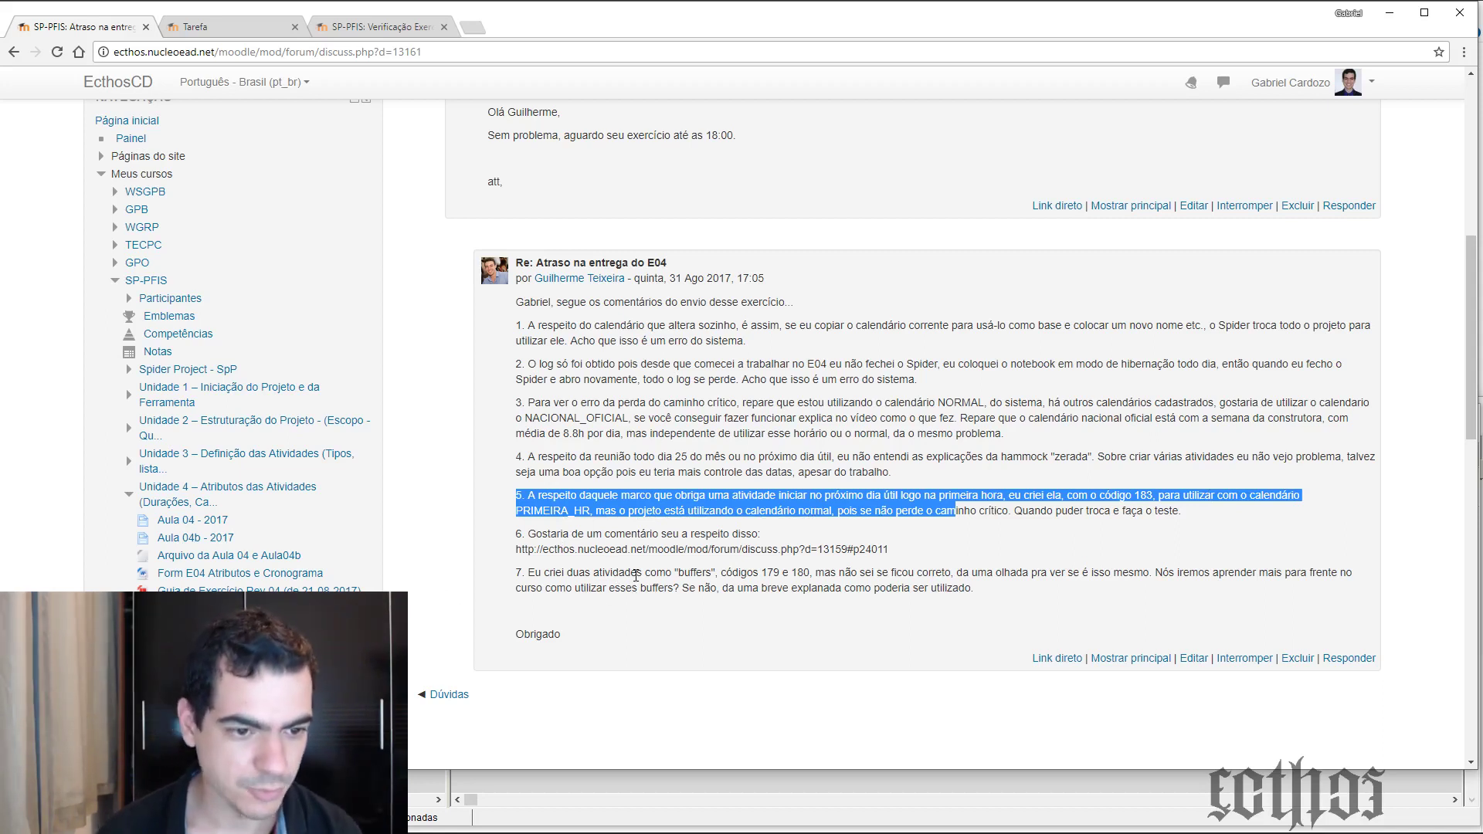
{"action": "left_click", "coordinate": [1078, 543]}
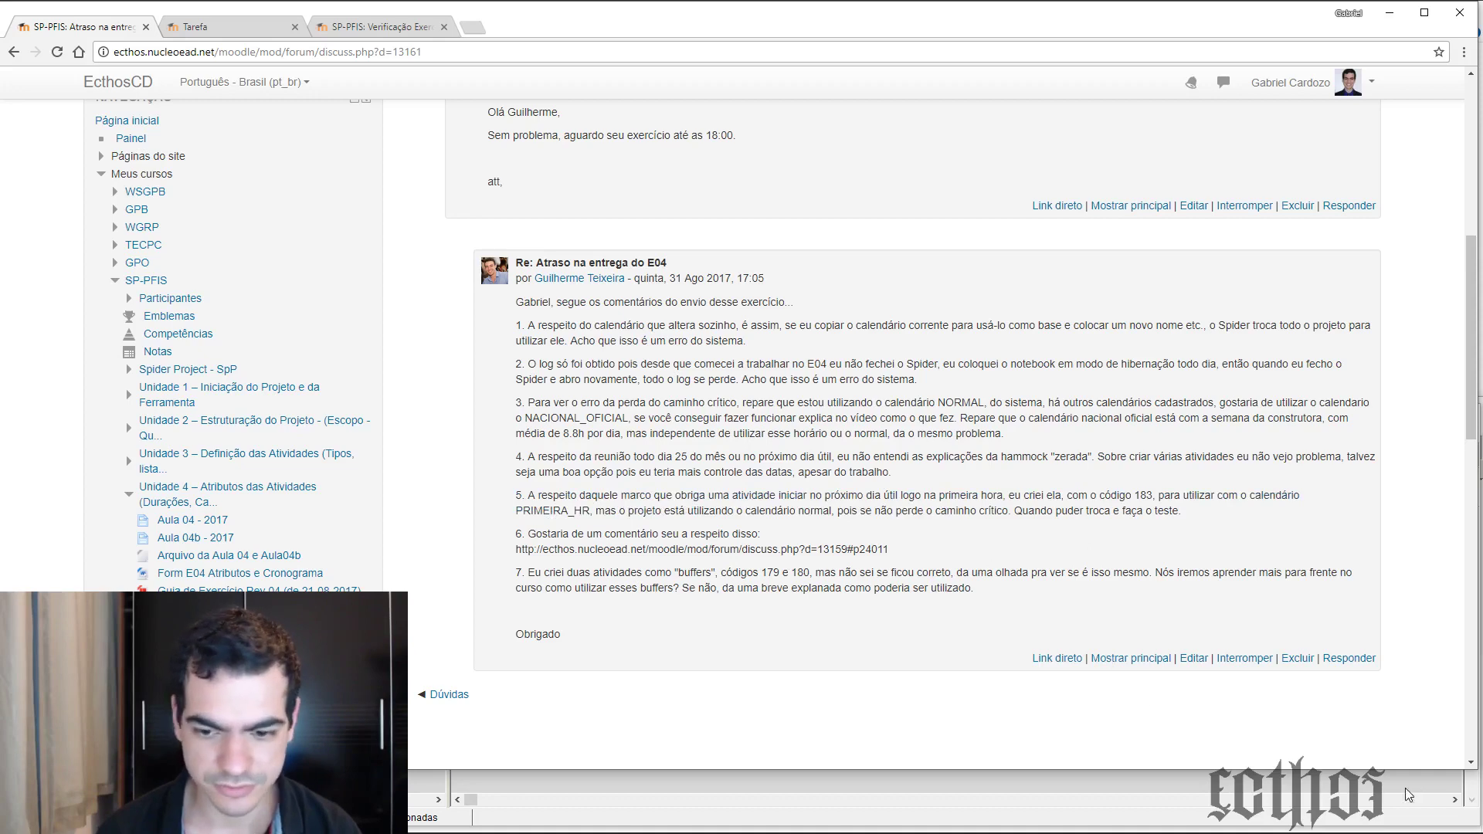
Switch to Spider Project, check the Primeira Hora do Dia week in the Calendários table, and look through the Gantt activities
{"action": "left_click", "coordinate": [1450, 795]}
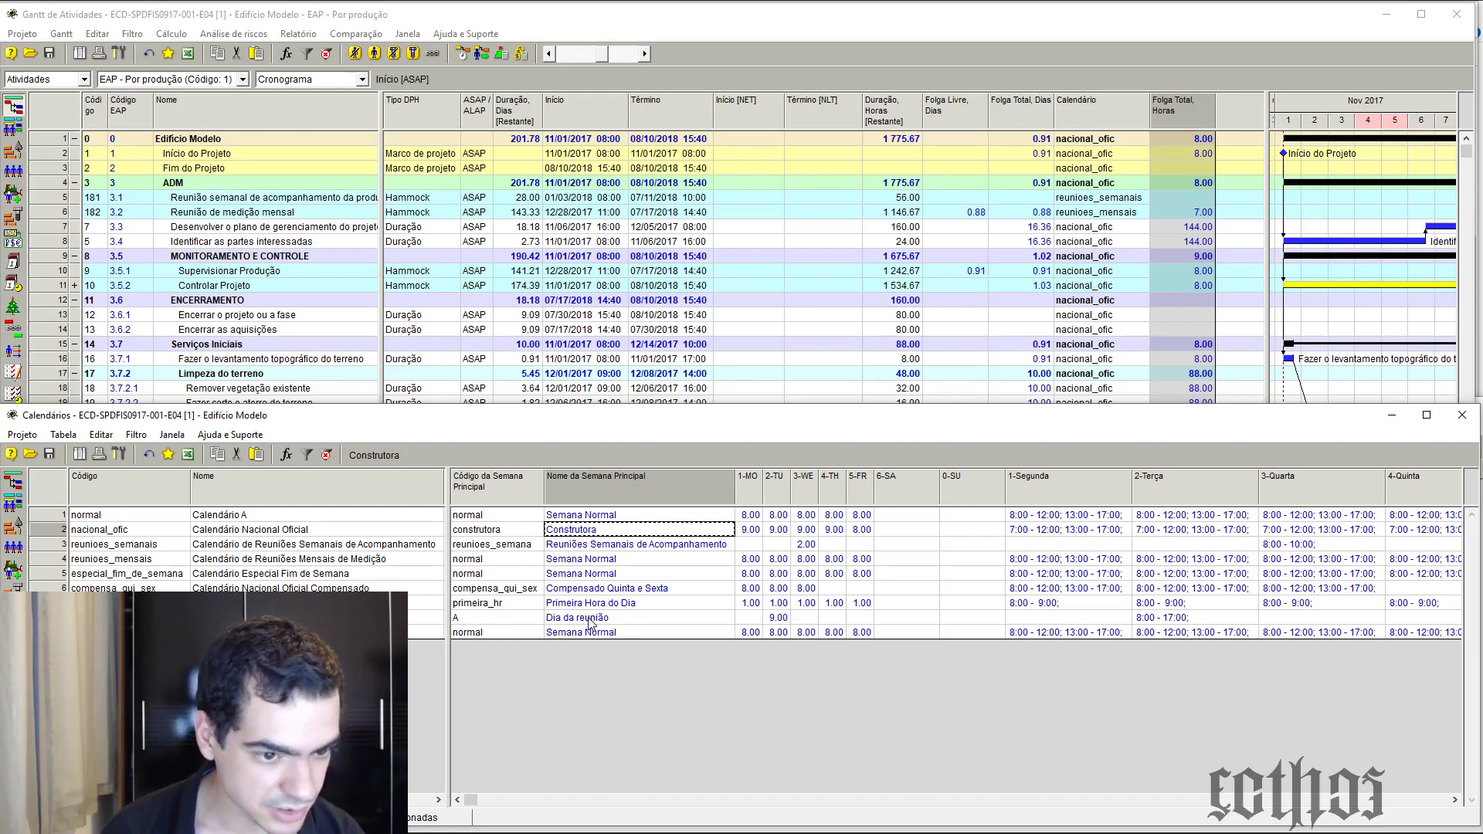
{"action": "left_click", "coordinate": [568, 604]}
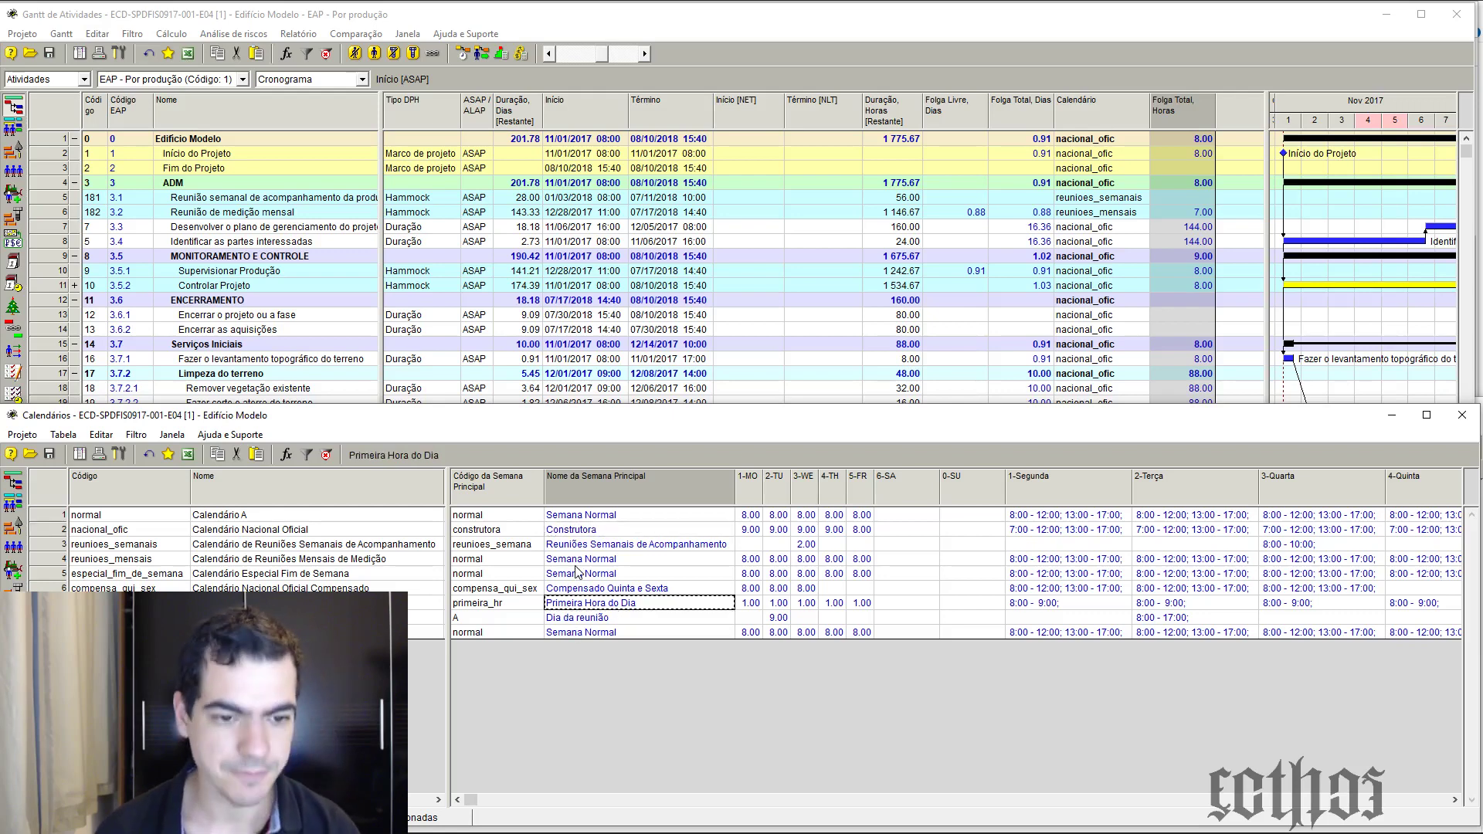
{"action": "left_click", "coordinate": [961, 47]}
{"action": "scroll", "coordinate": [404, 291], "scroll_direction": "down", "scroll_amount": 20}
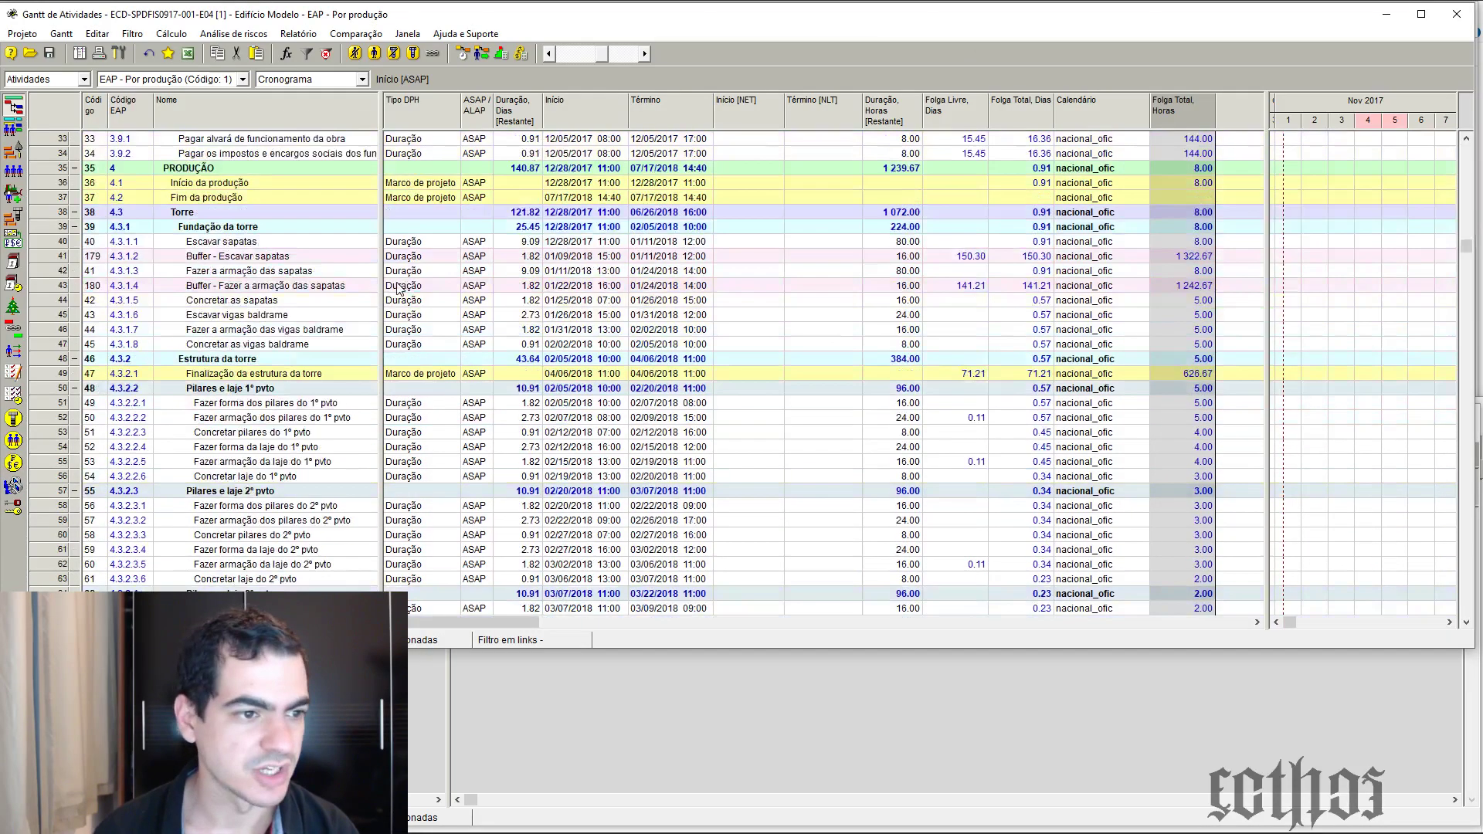
{"action": "scroll", "coordinate": [404, 291], "scroll_direction": "up", "scroll_amount": 20}
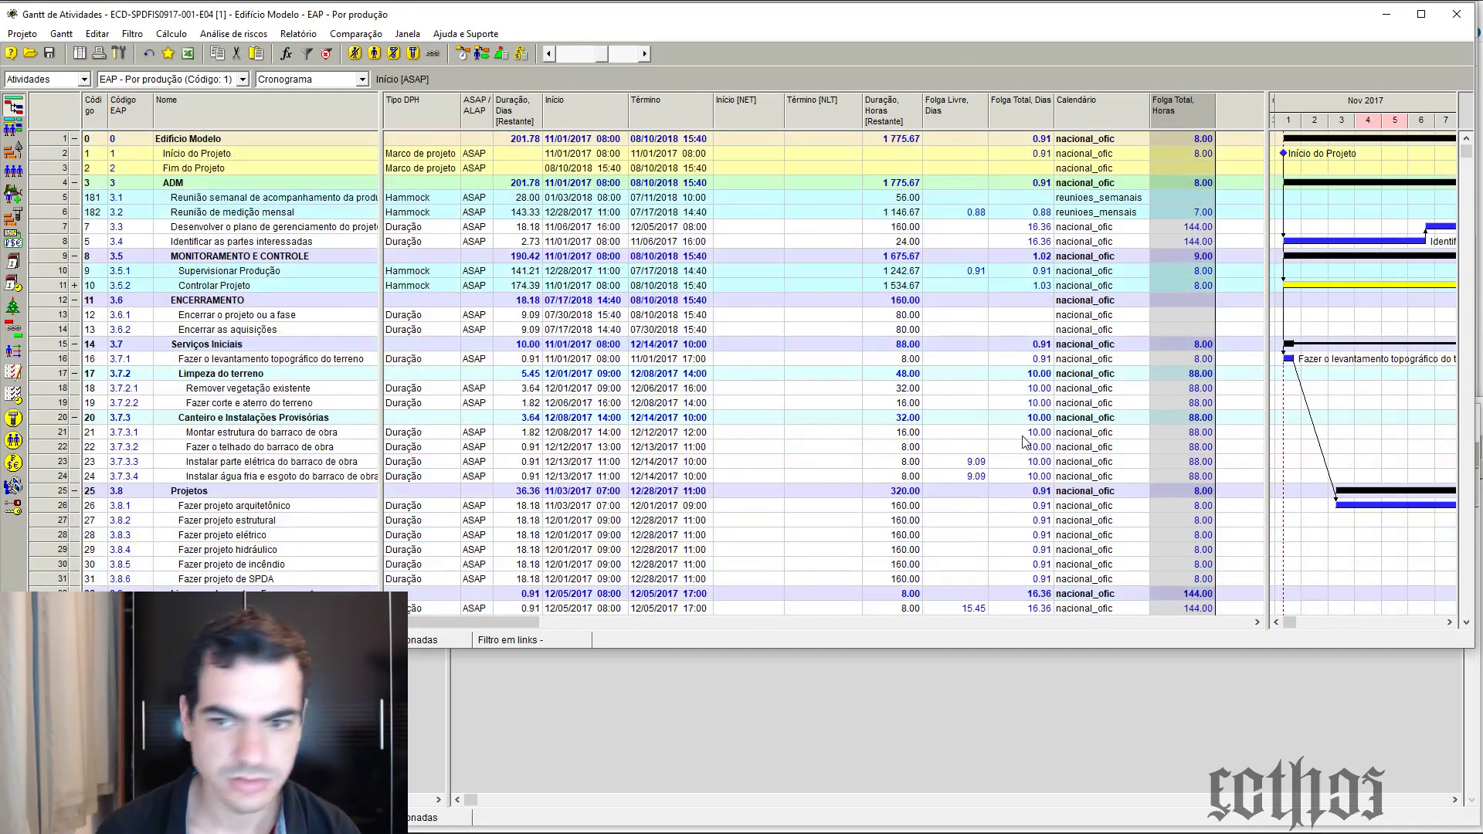
Enlarge the Gantt chart area with wider day columns and insert two activities below Identificar as partes interessadas
{"action": "left_click_drag", "start_coordinate": [1270, 561], "coordinate": [898, 501]}
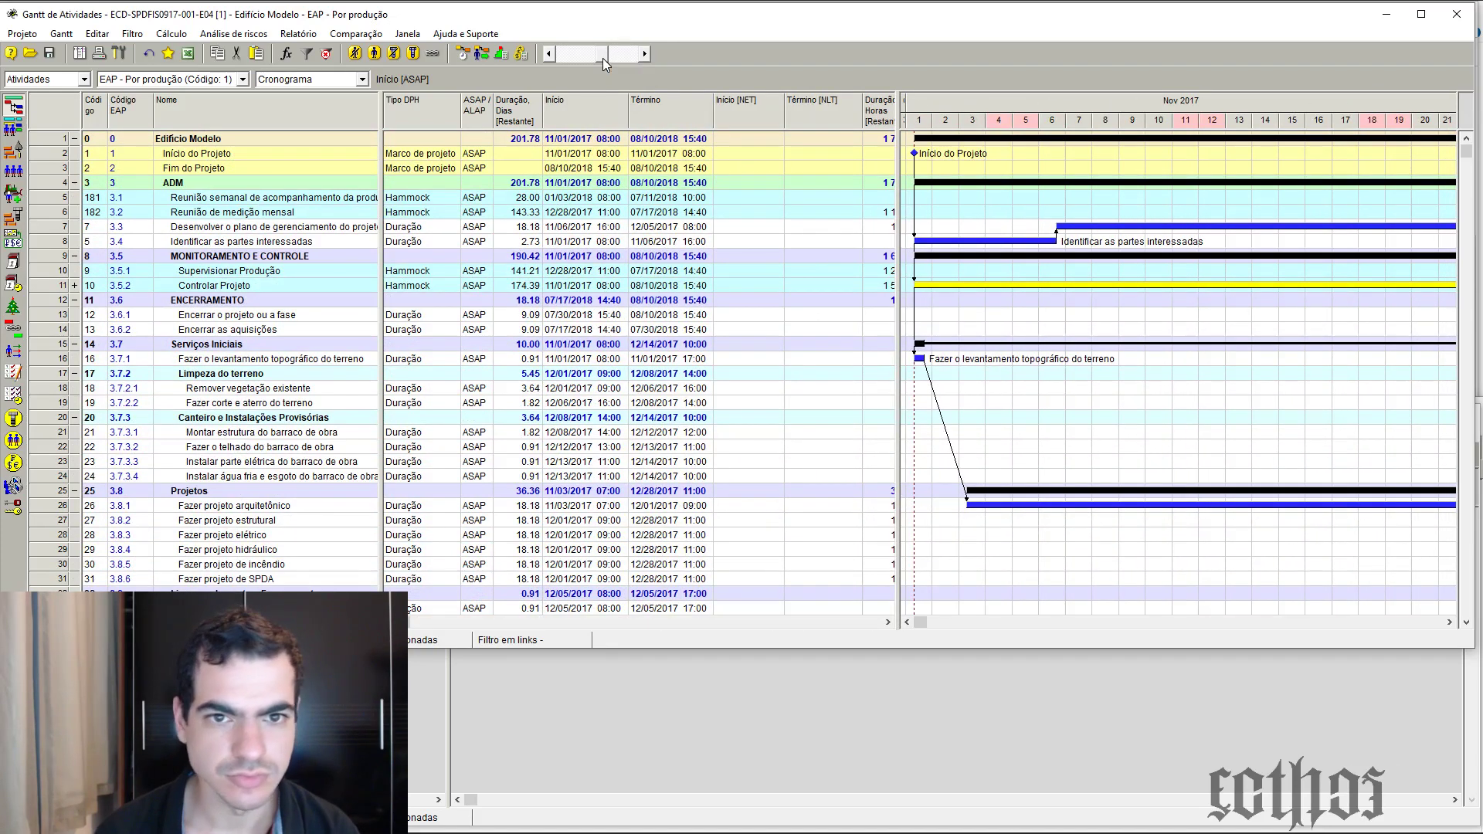
{"action": "left_click_drag", "start_coordinate": [603, 58], "coordinate": [610, 63]}
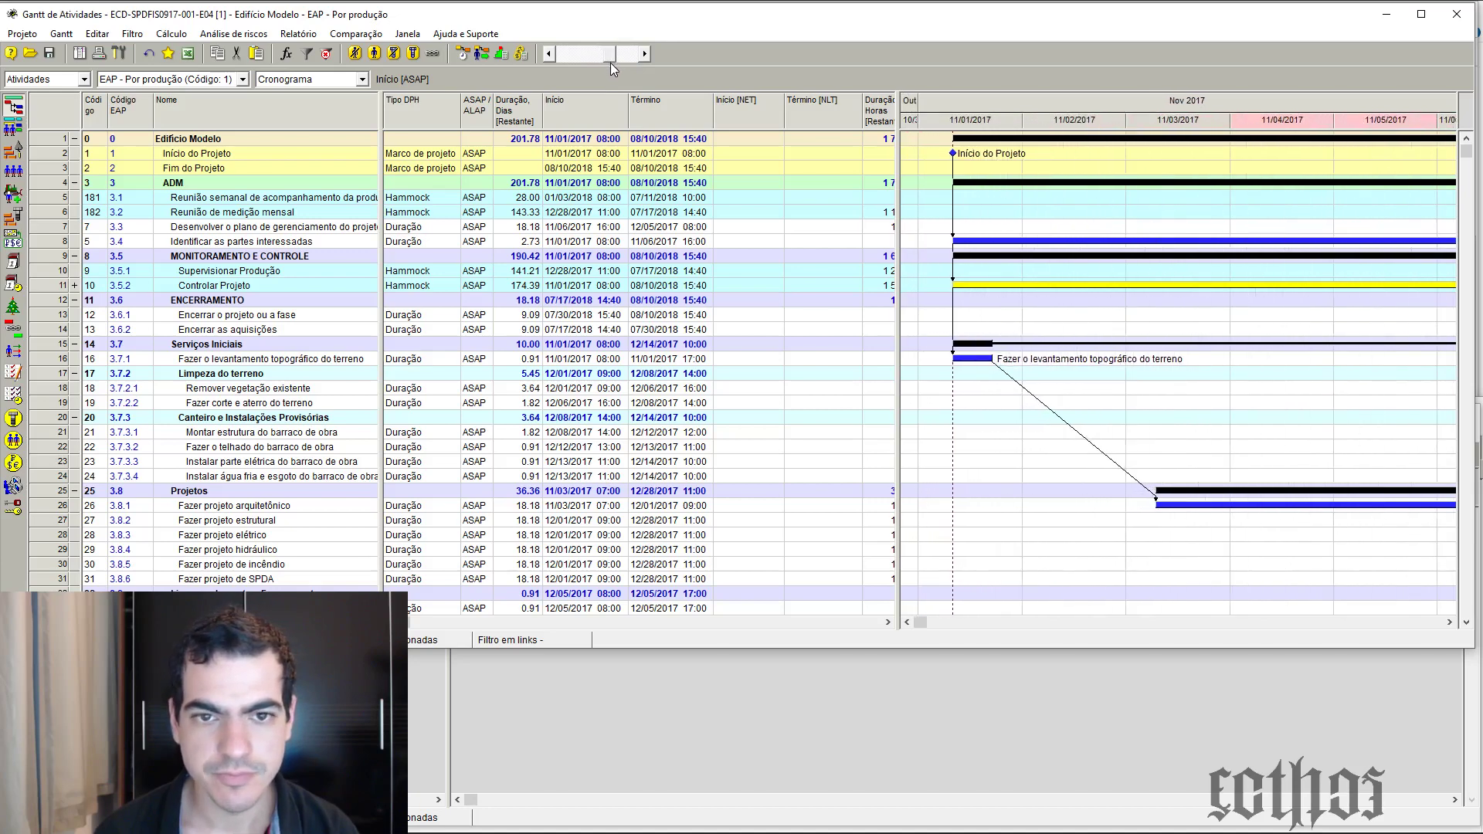
{"action": "left_click_drag", "start_coordinate": [896, 158], "coordinate": [764, 222]}
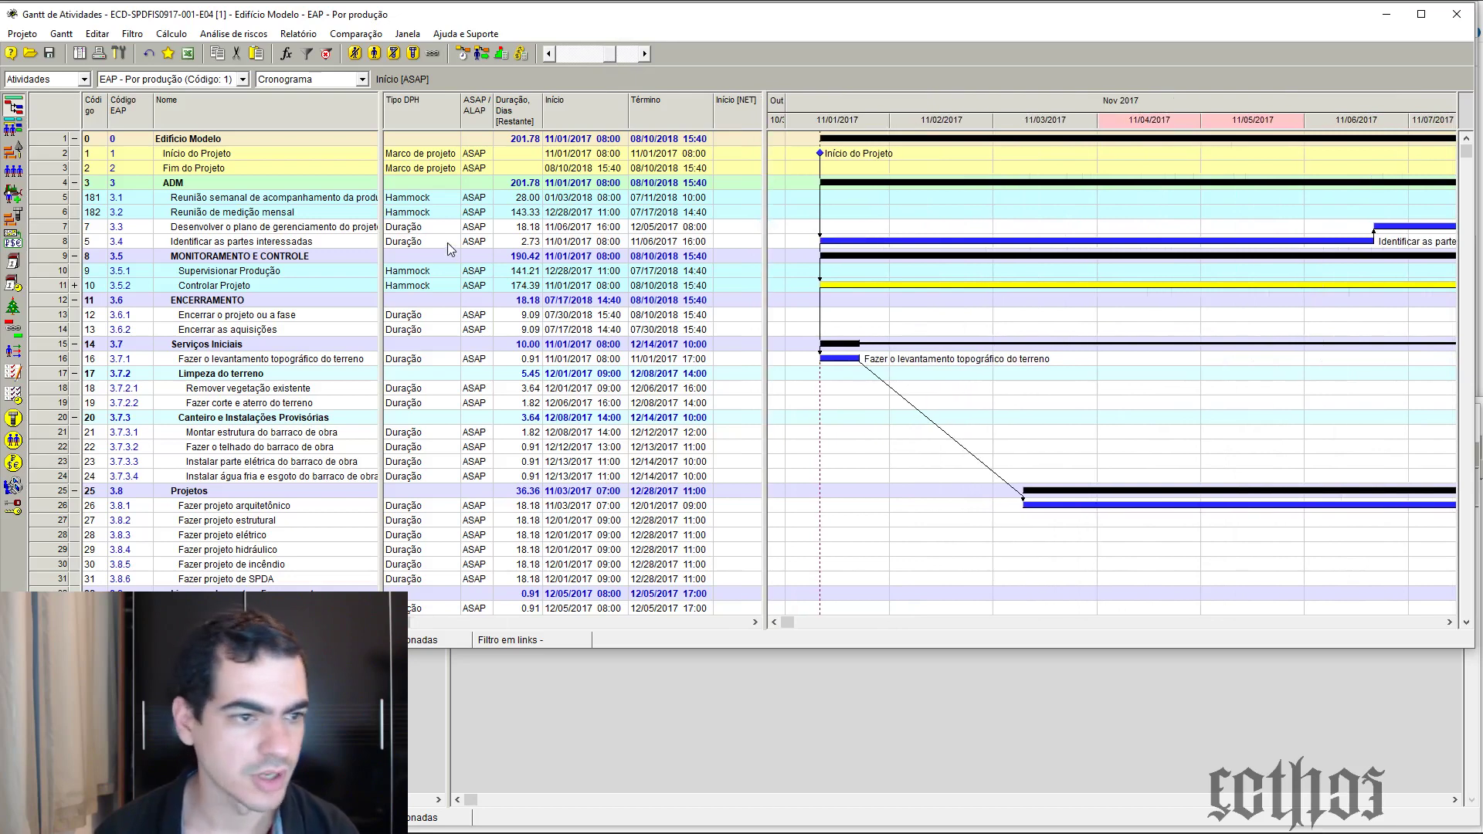
{"action": "left_click", "coordinate": [233, 242]}
{"action": "key", "text": "Insert"}
{"action": "key", "text": "Insert"}
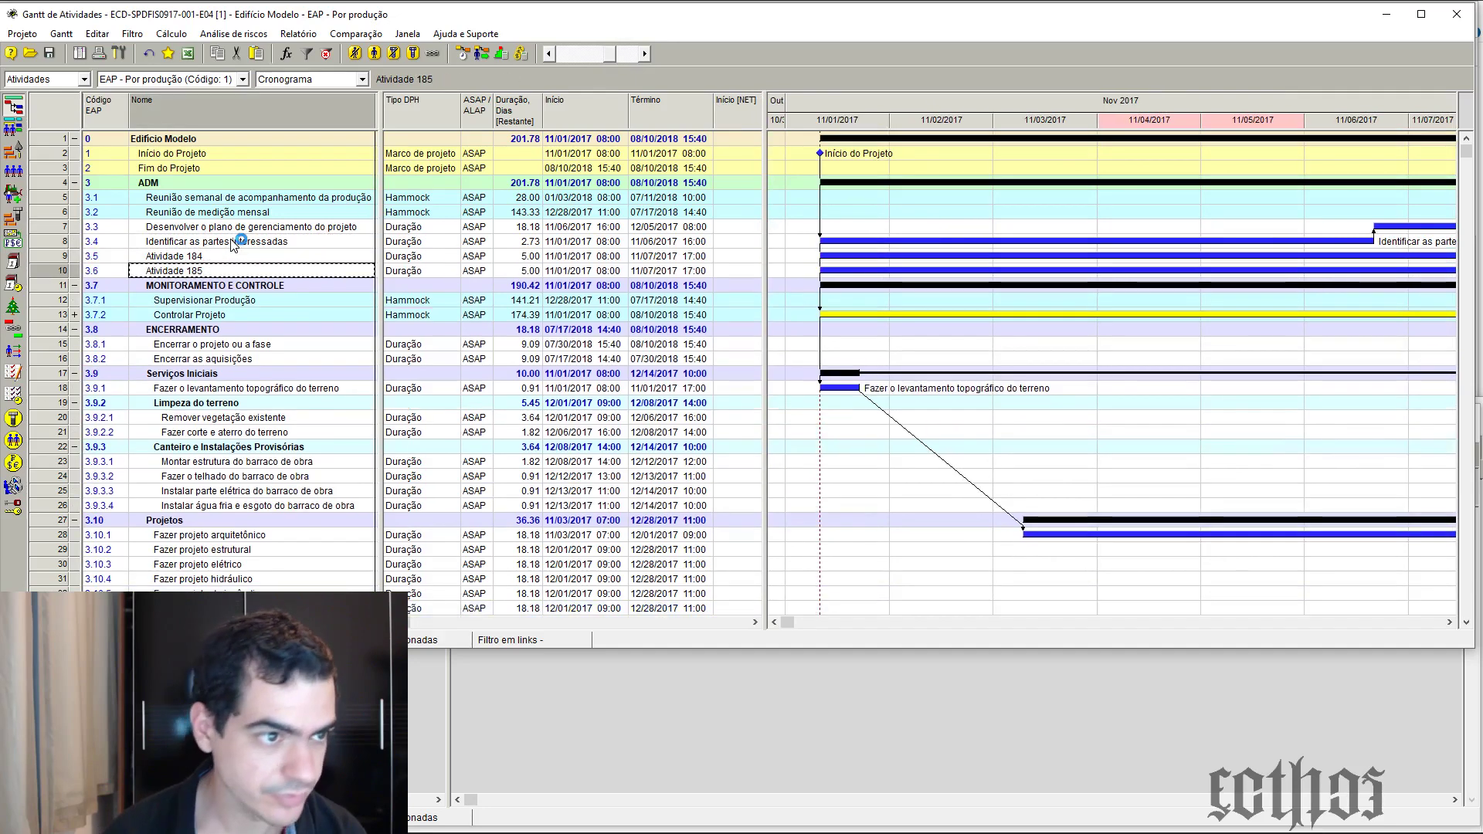
Set the remaining duration of both new activities, Atividade 184 and Atividade 185, to 1 day
{"action": "left_click", "coordinate": [214, 258]}
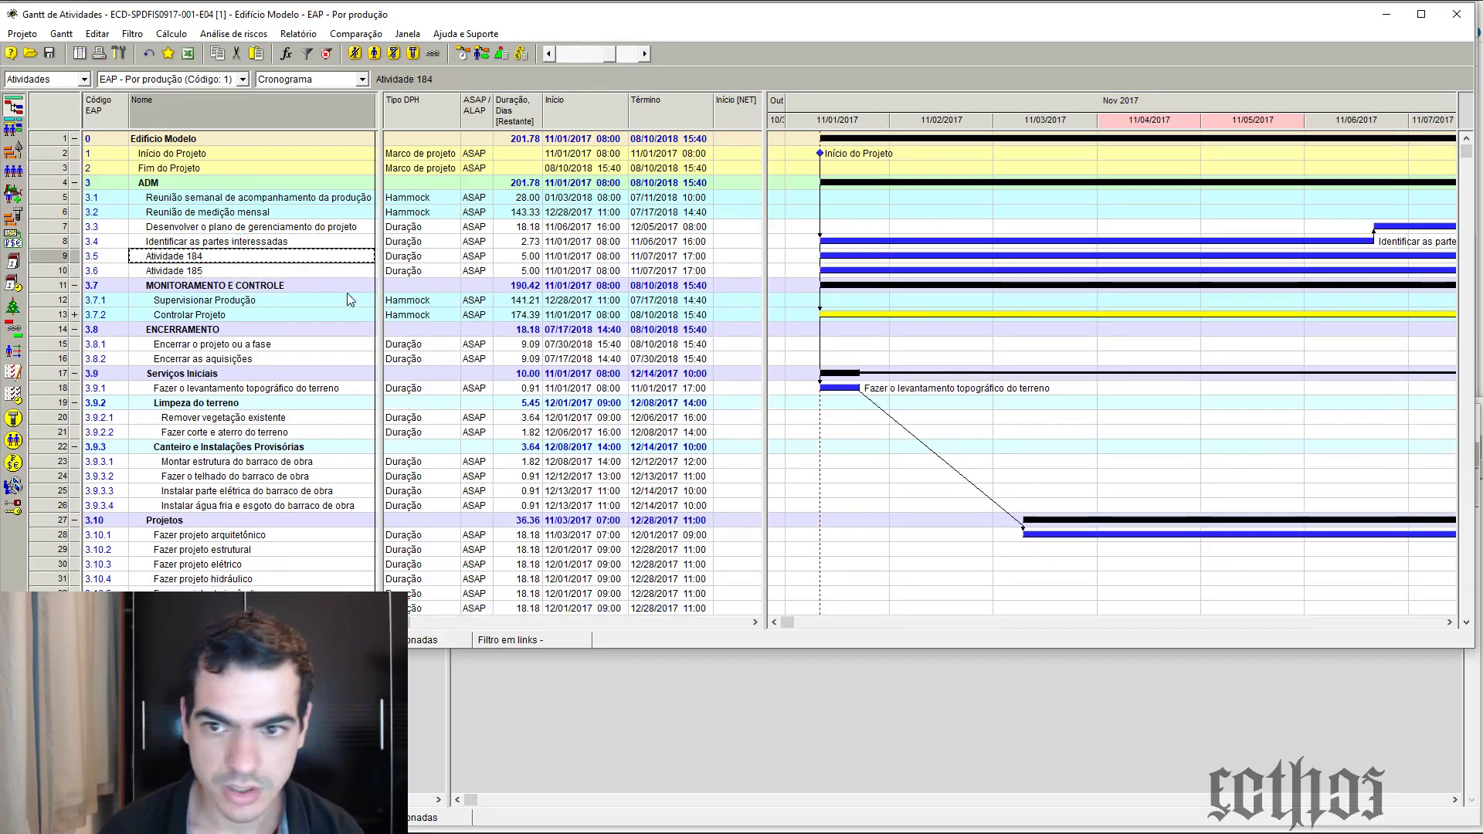
{"action": "left_click", "coordinate": [532, 258]}
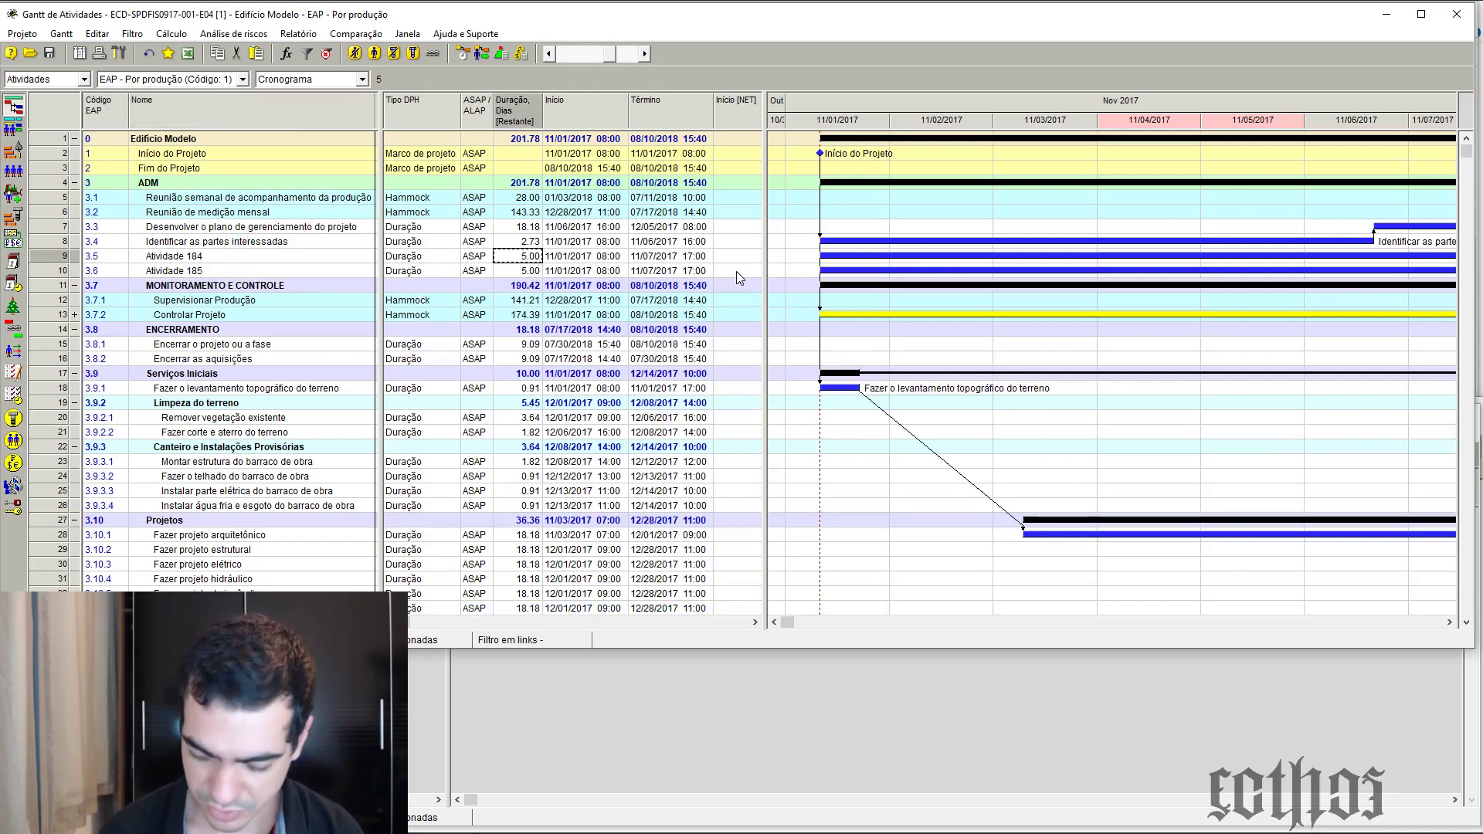
{"action": "type", "text": "1"}
{"action": "key", "text": "Return"}
{"action": "type", "text": "1"}
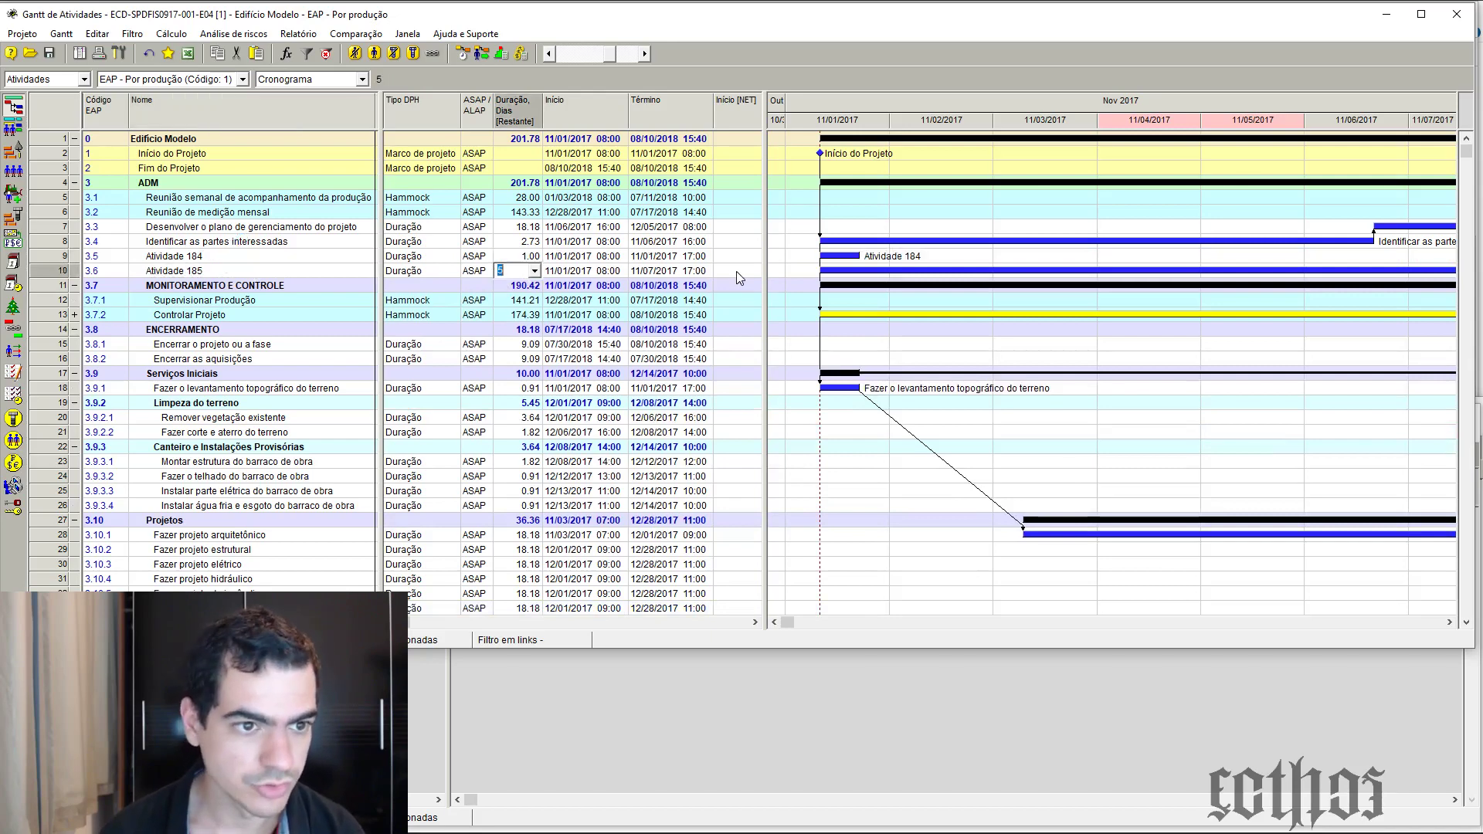
{"action": "key", "text": "Return"}
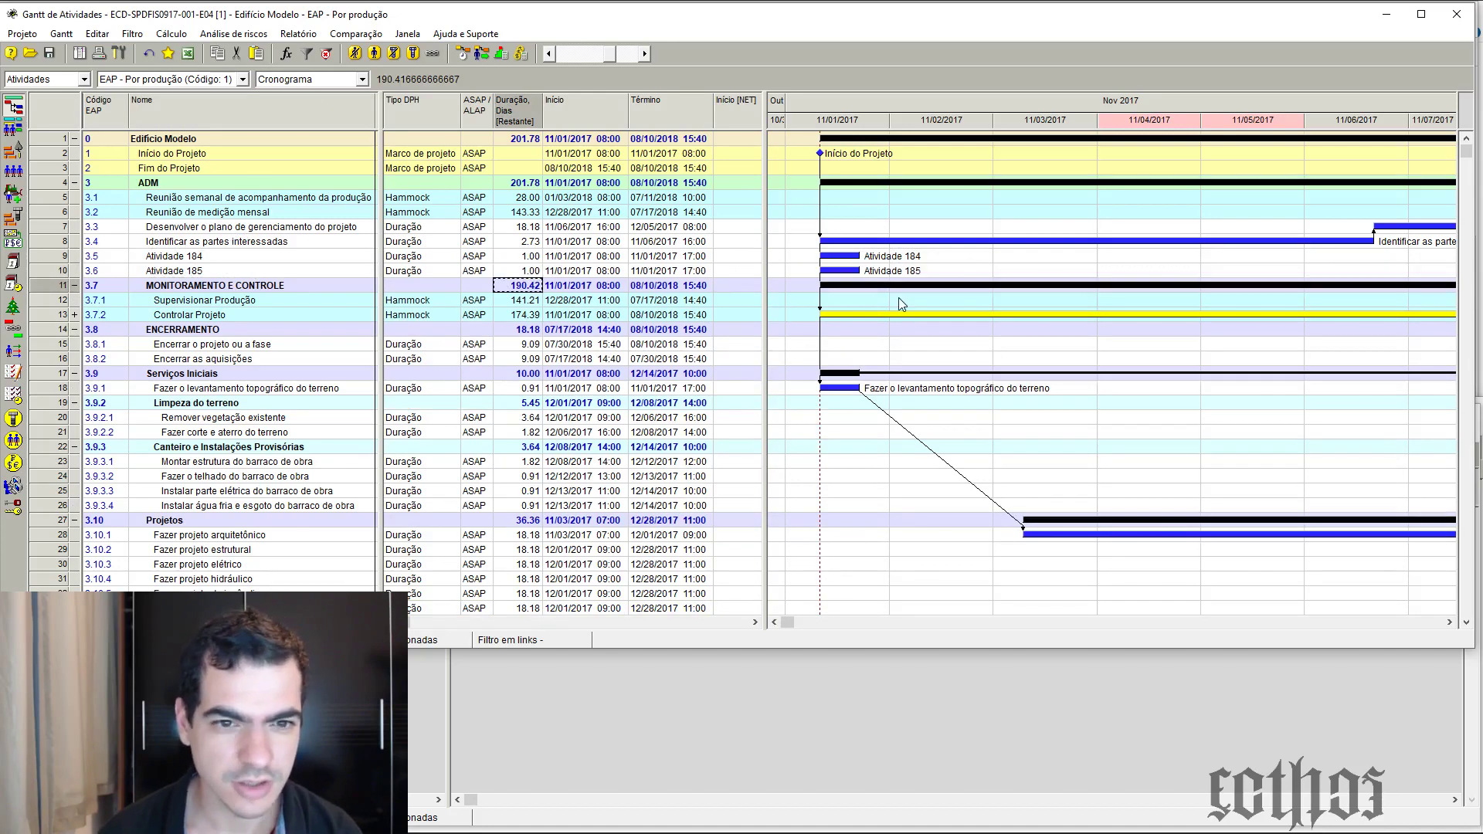
Set the remaining duration of Atividade 184 to 1.25 days
{"action": "left_click", "coordinate": [533, 257]}
{"action": "left_click", "coordinate": [536, 259]}
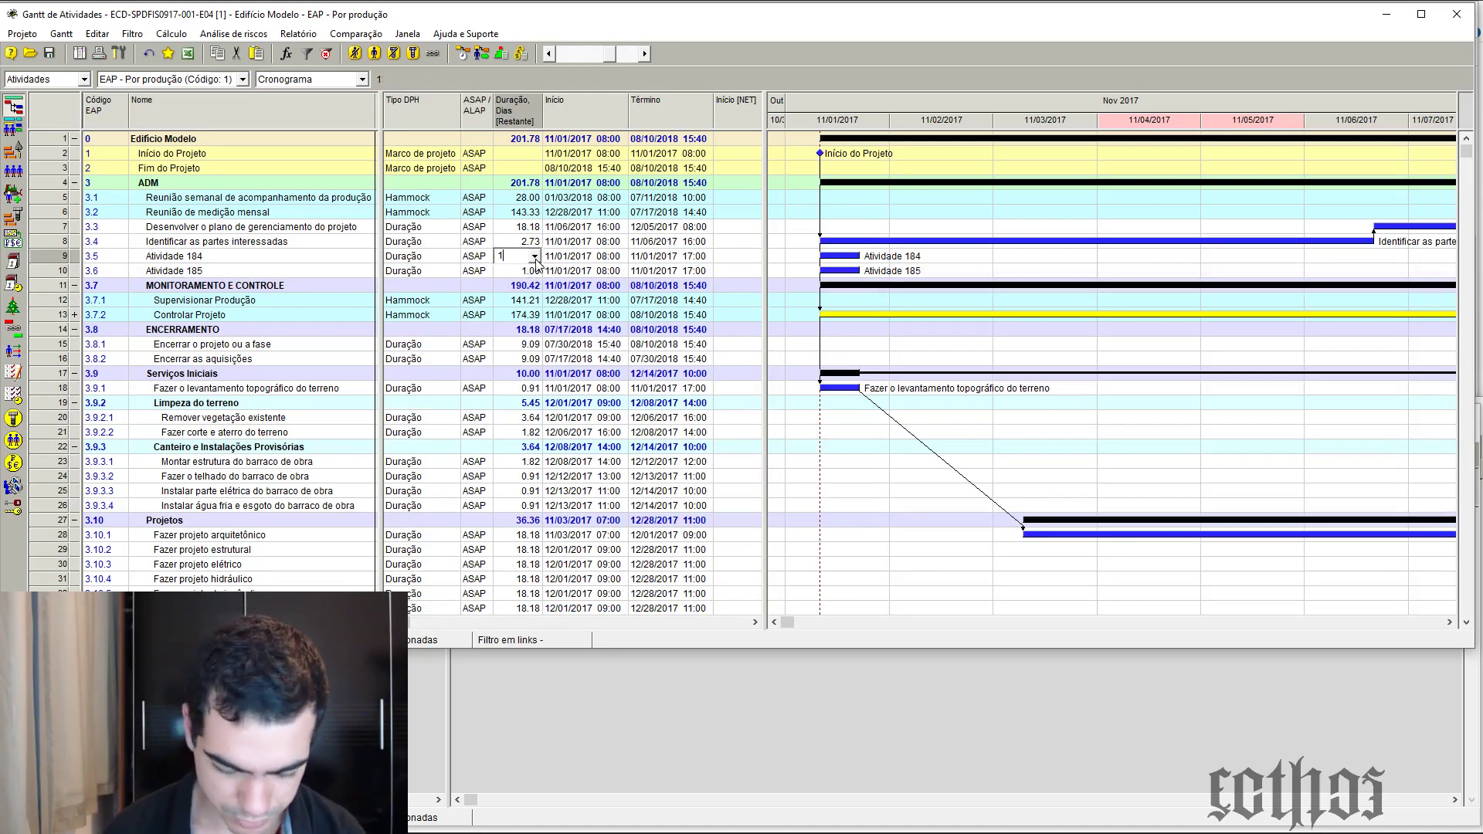
{"action": "type", "text": ".25"}
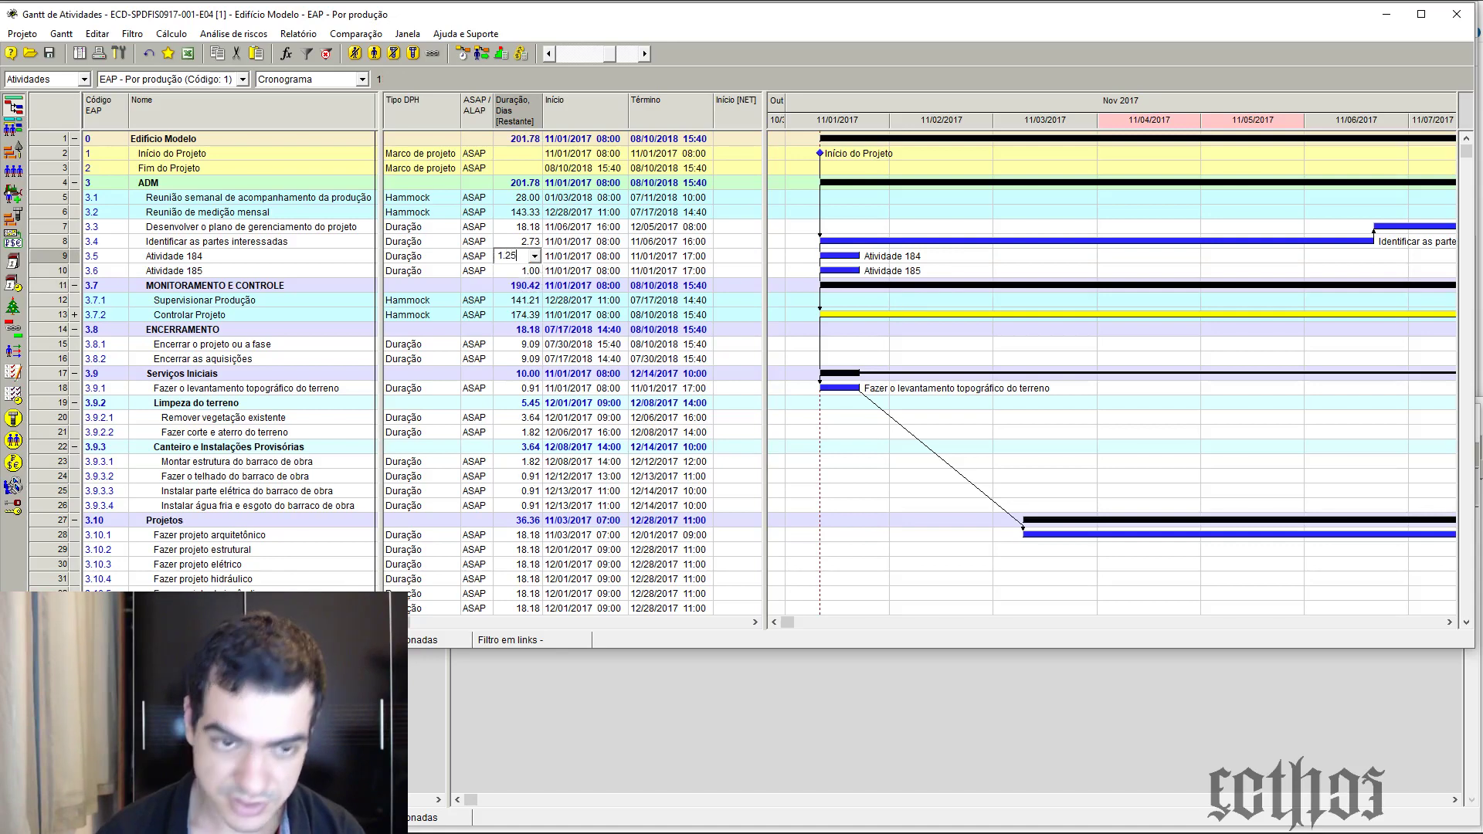
{"action": "key", "text": "Return"}
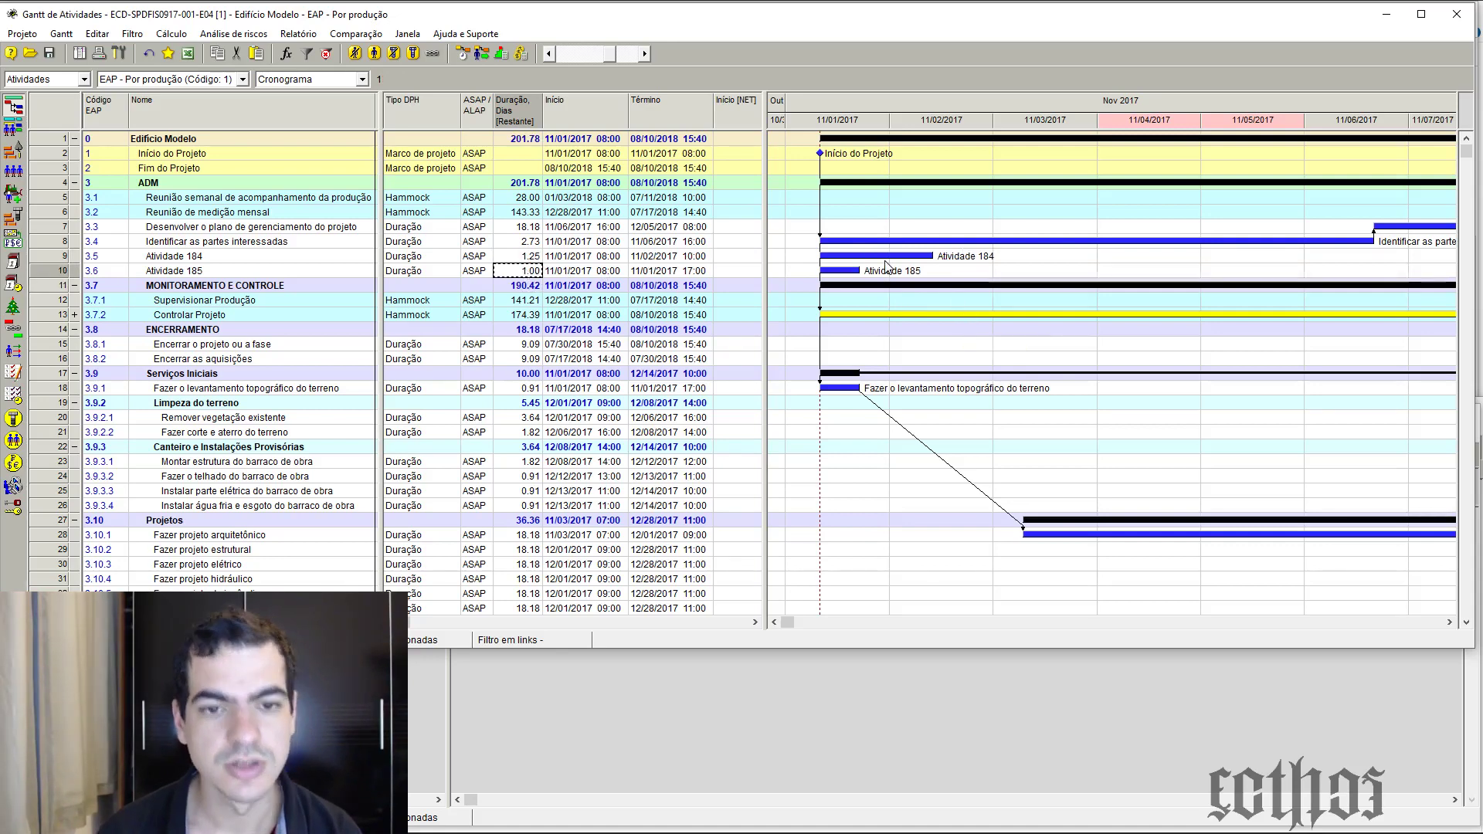
Insert a new activity between Atividade 184 and Atividade 185 and set its type to Marco de projeto
{"action": "left_click", "coordinate": [232, 258]}
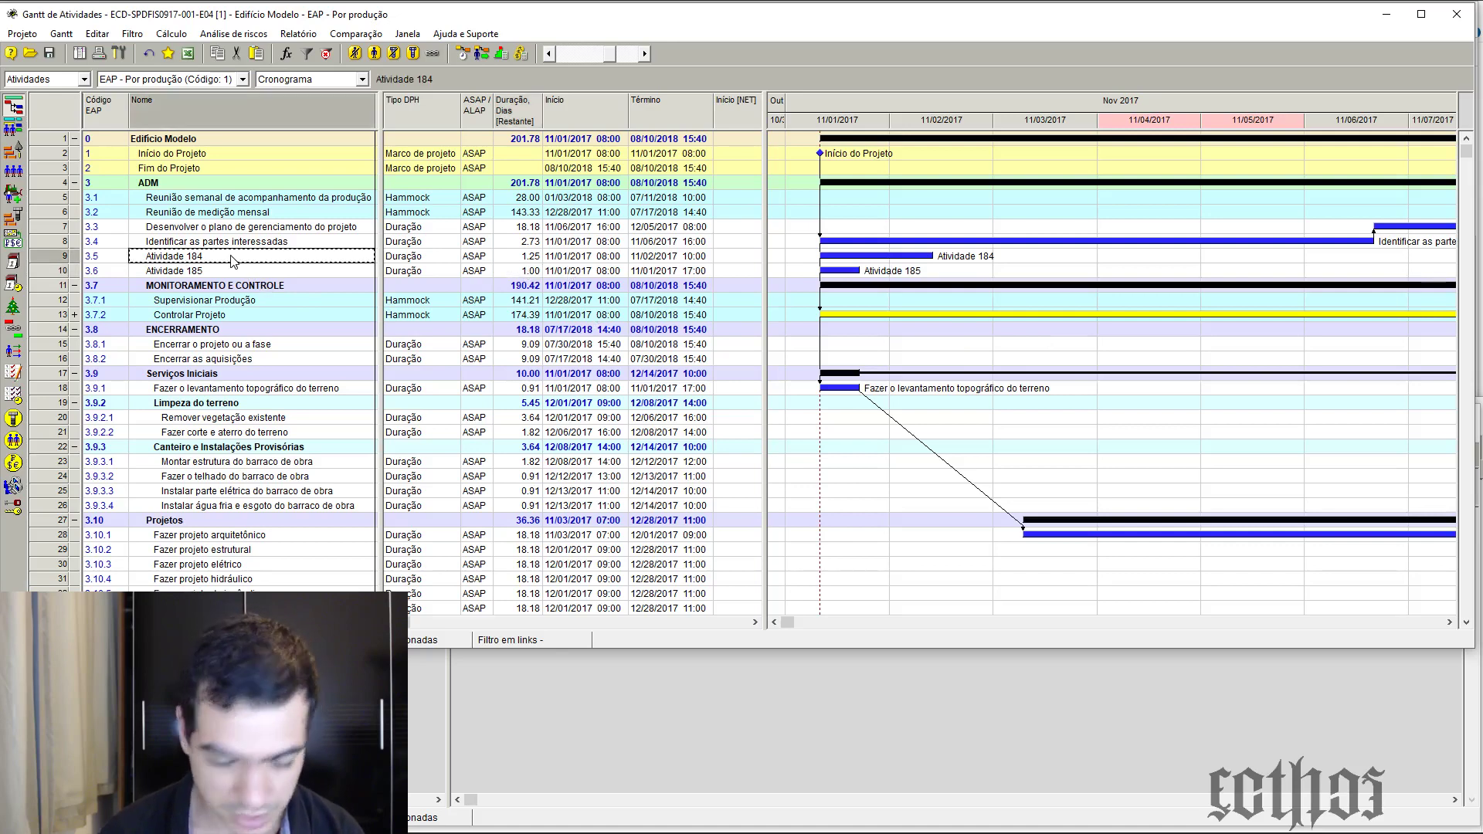
{"action": "key", "text": "Insert"}
{"action": "left_click", "coordinate": [421, 274]}
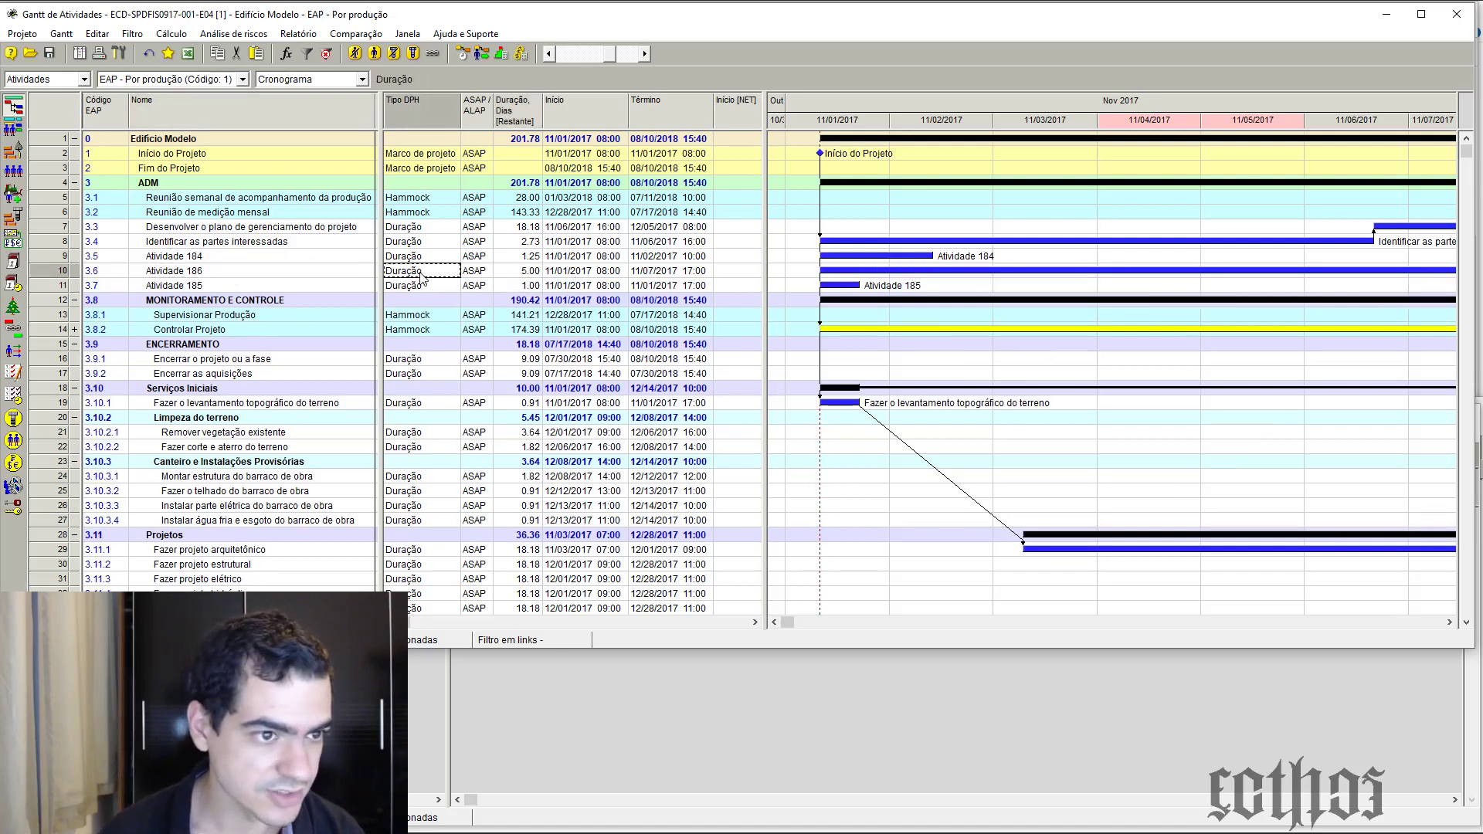
{"action": "left_click", "coordinate": [420, 274]}
{"action": "left_click", "coordinate": [421, 310]}
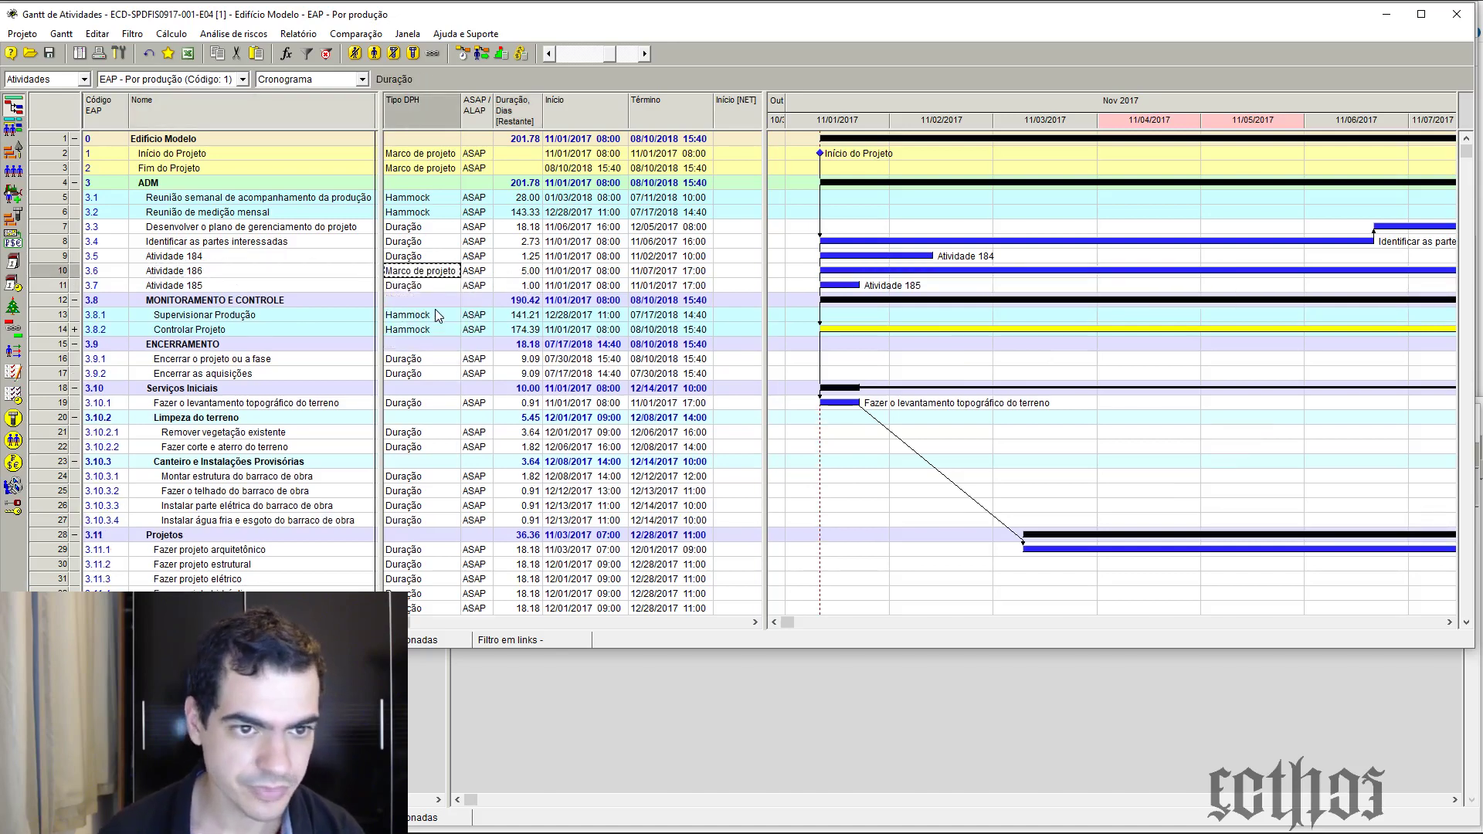
Link Atividade 184 to the milestone and the milestone to Atividade 185, and recalculate the project schedule
{"action": "left_click_drag", "start_coordinate": [863, 256], "coordinate": [857, 272]}
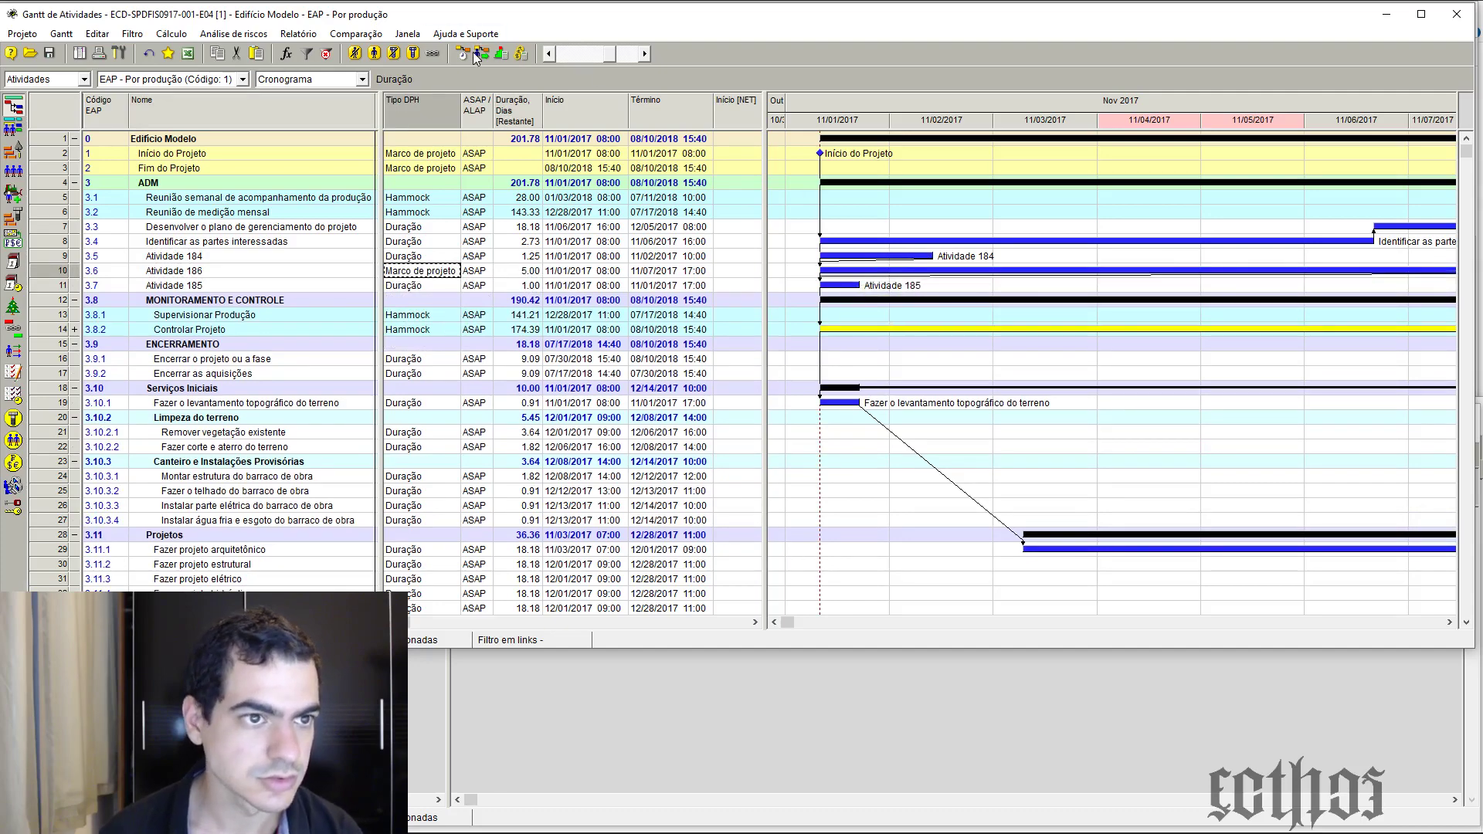
{"action": "left_click", "coordinate": [472, 53]}
{"action": "left_click", "coordinate": [676, 570]}
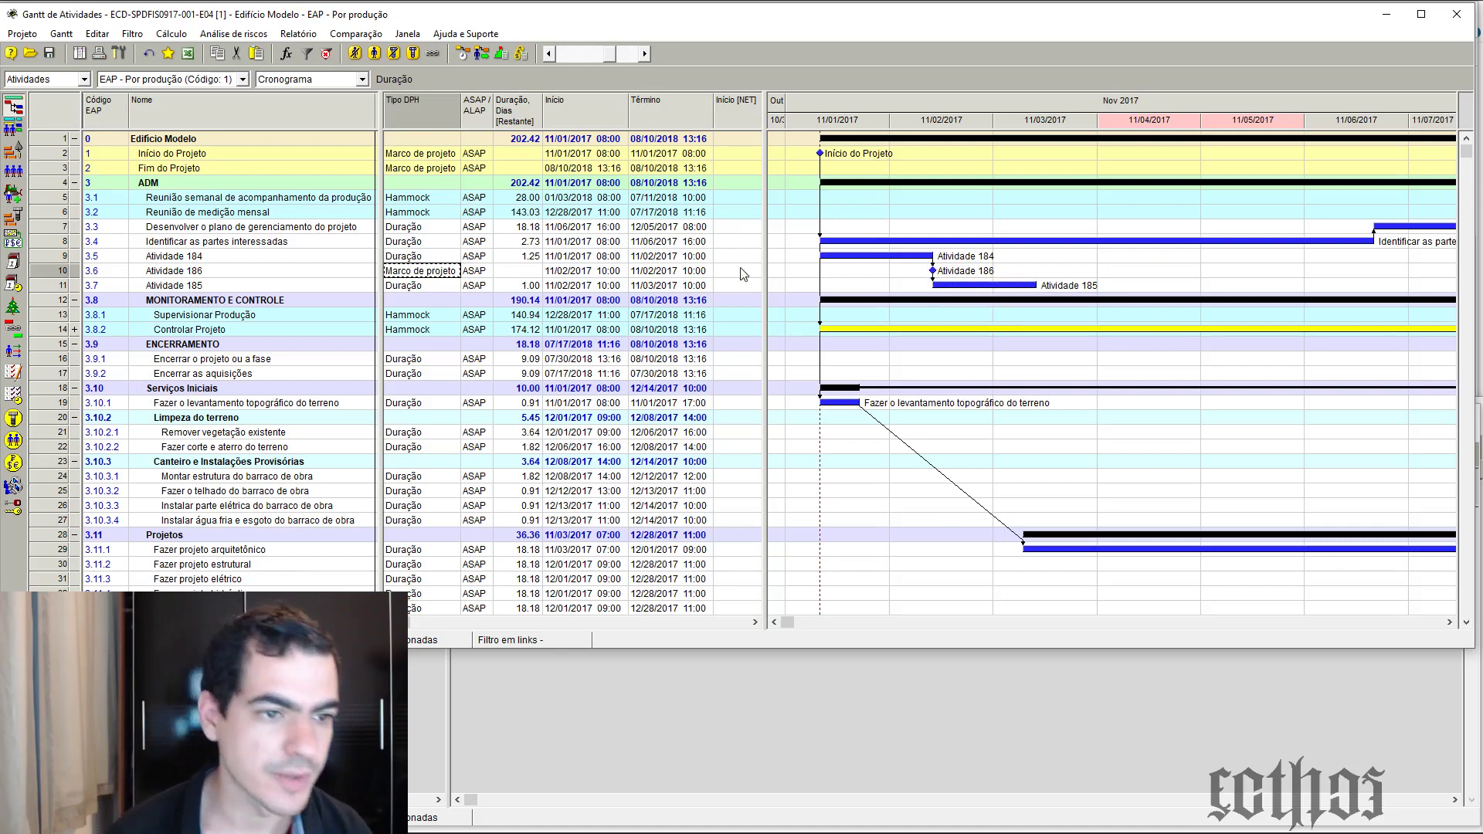
Assign the primeira_hr calendar to the milestone between the two test activities
{"action": "left_click_drag", "start_coordinate": [763, 261], "coordinate": [1318, 264]}
{"action": "double_click", "coordinate": [1076, 270]}
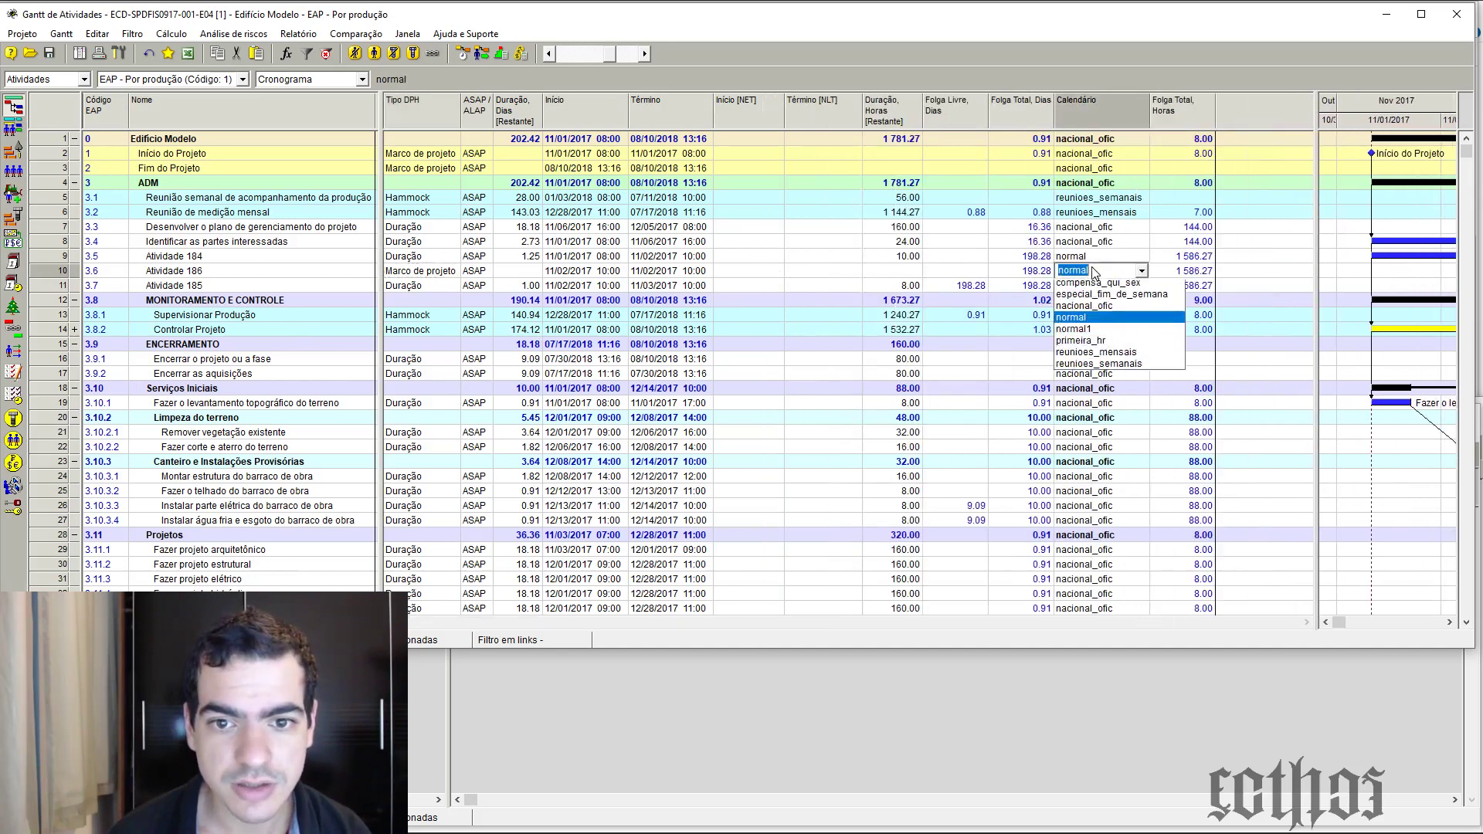
{"action": "left_click", "coordinate": [1120, 356]}
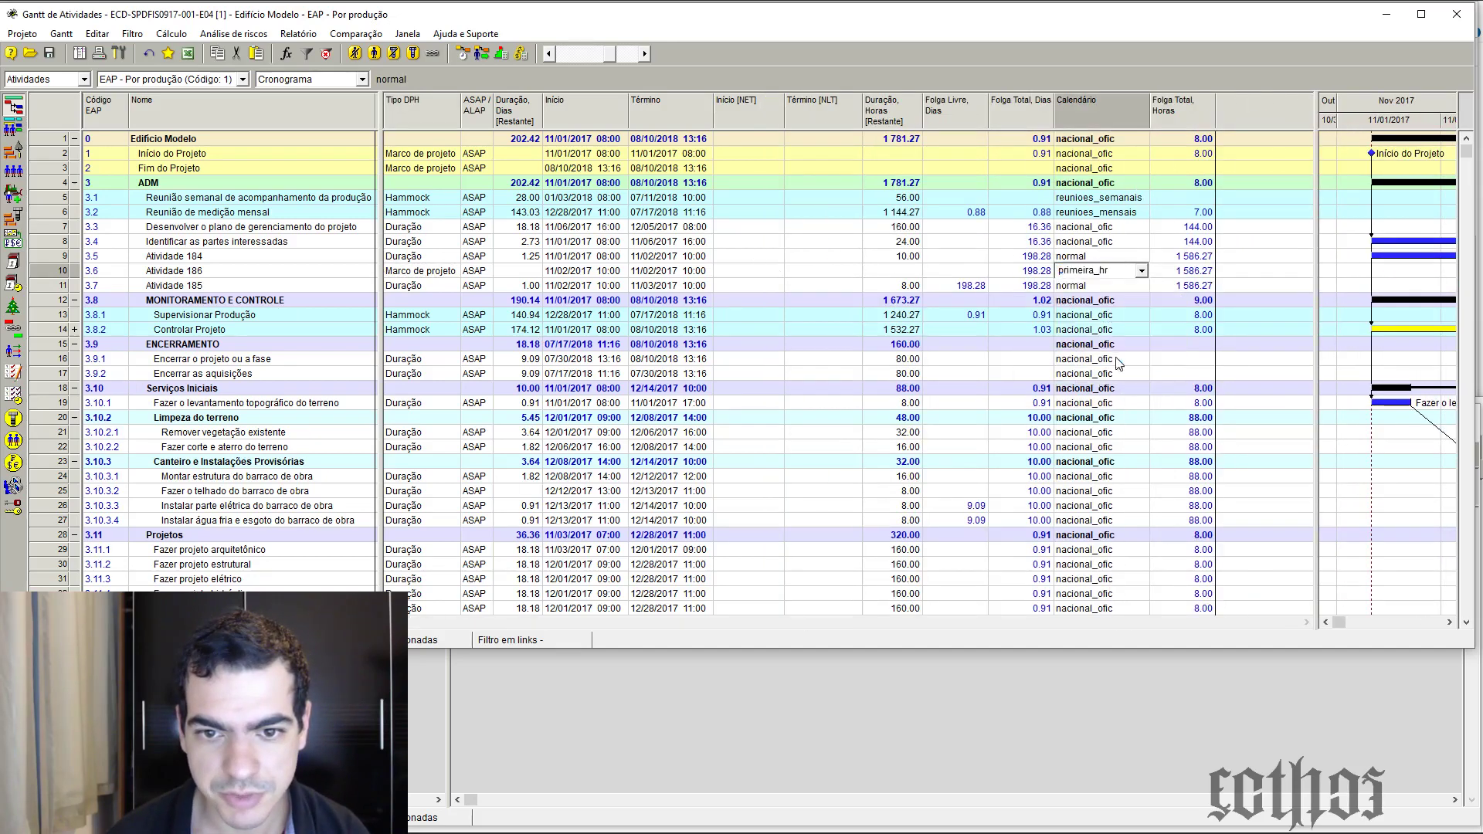
{"action": "left_click_drag", "start_coordinate": [1315, 271], "coordinate": [794, 361]}
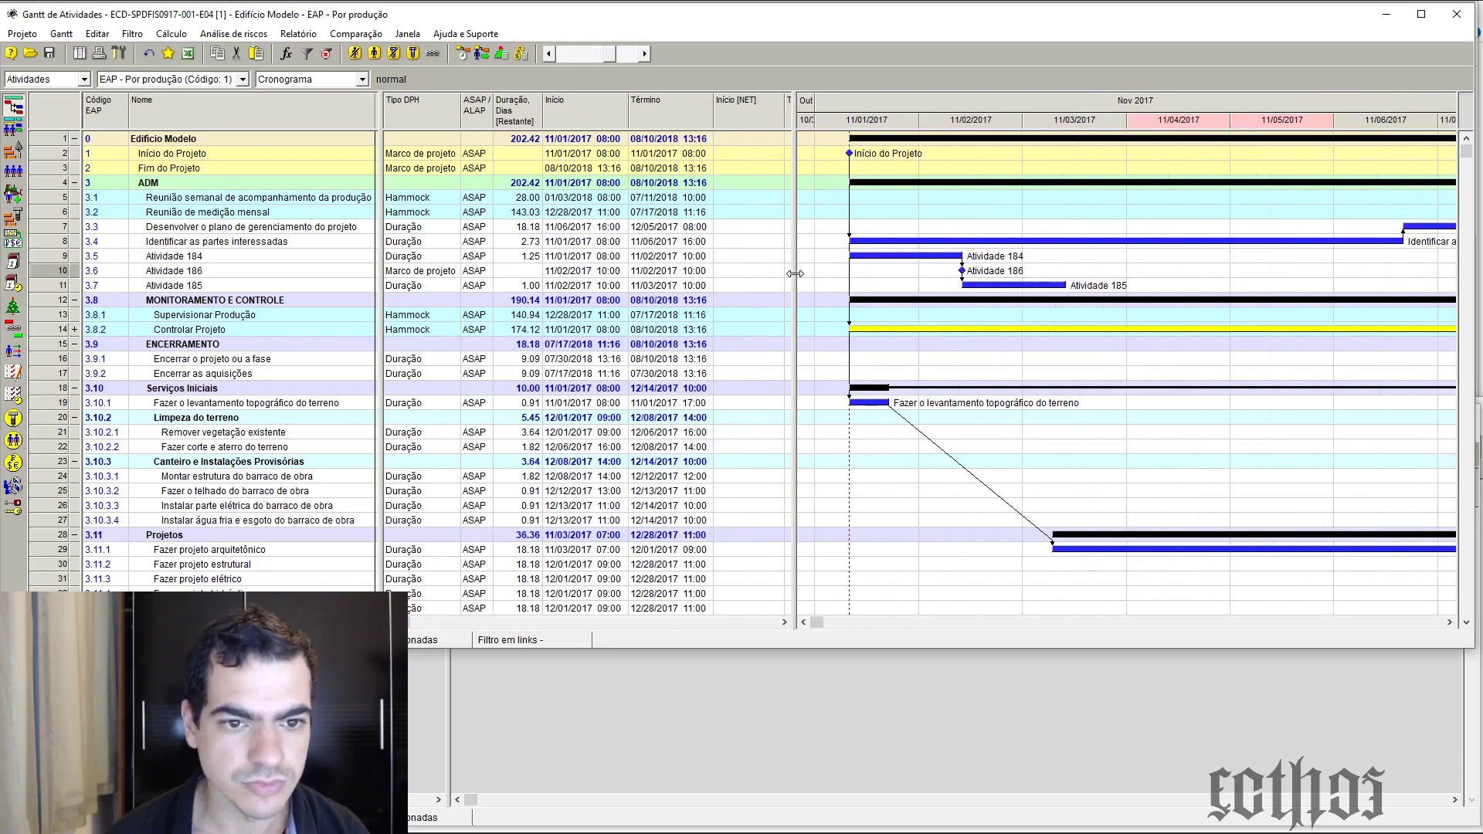
{"action": "left_click_drag", "start_coordinate": [795, 279], "coordinate": [1271, 348]}
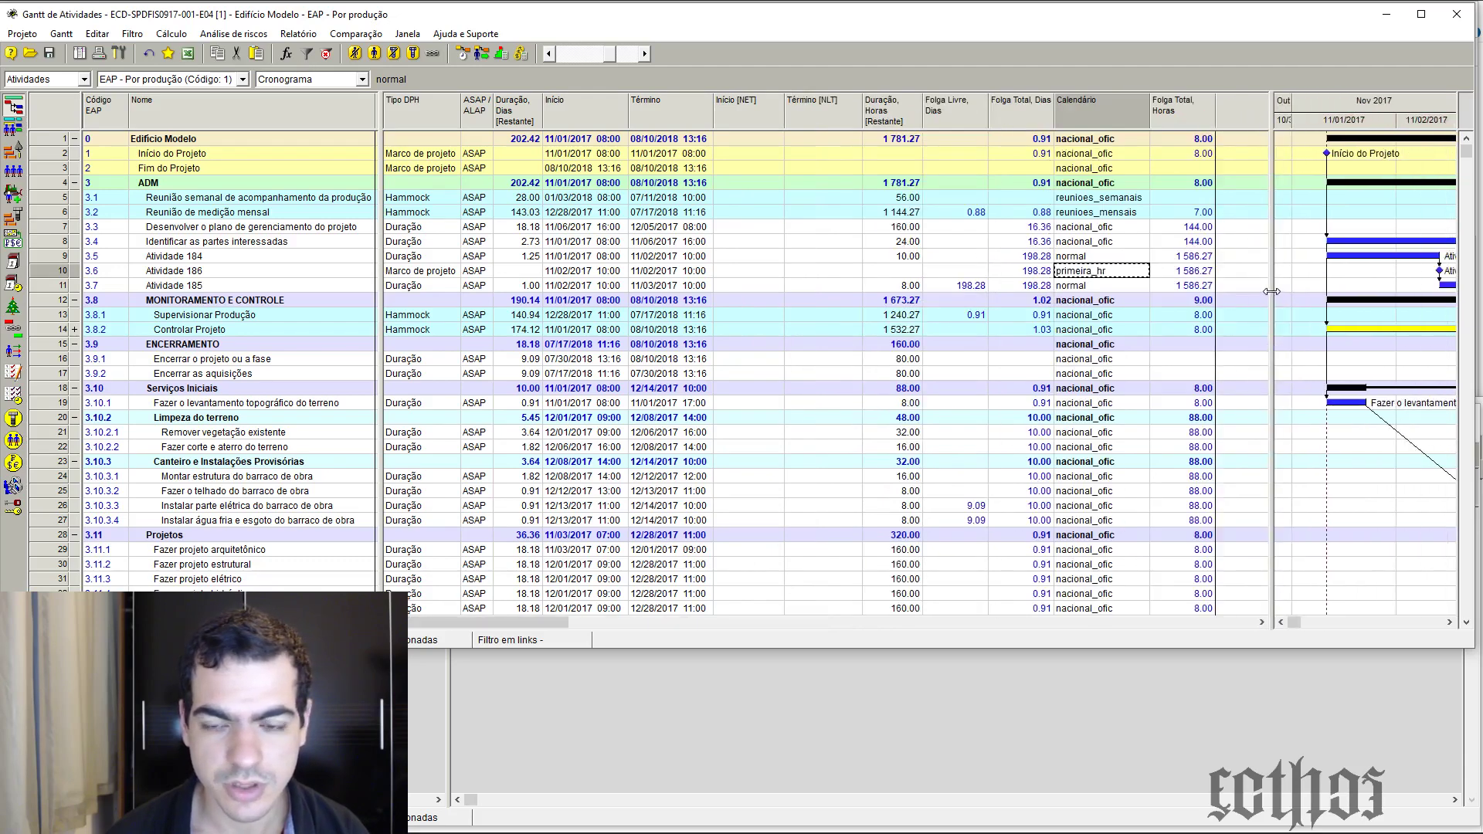
{"action": "left_click_drag", "start_coordinate": [1271, 291], "coordinate": [1159, 307]}
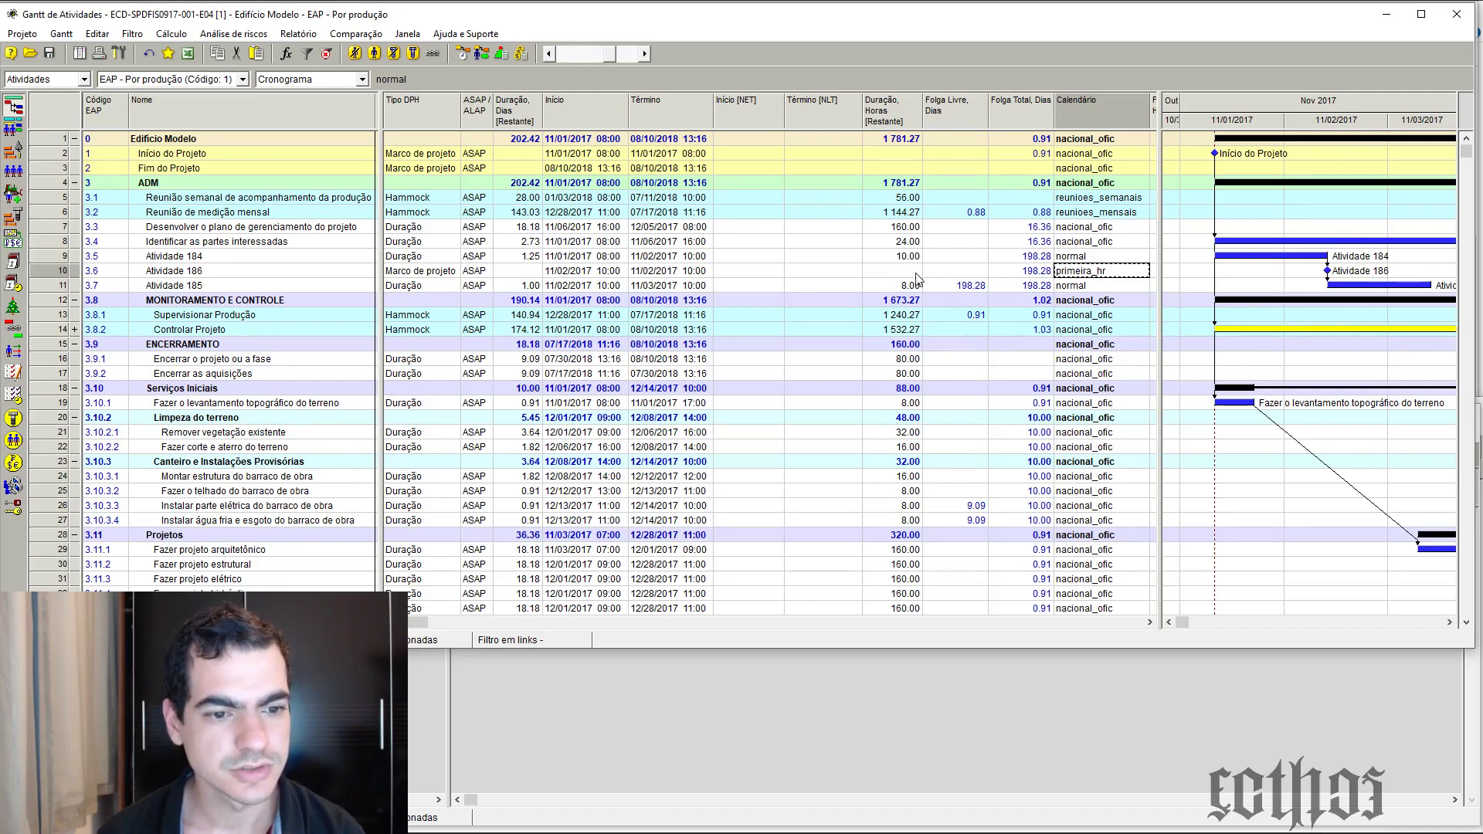
Return to the forum in the browser and open the Verificação Exercício Unidade 03 thread
{"action": "left_click", "coordinate": [845, 730]}
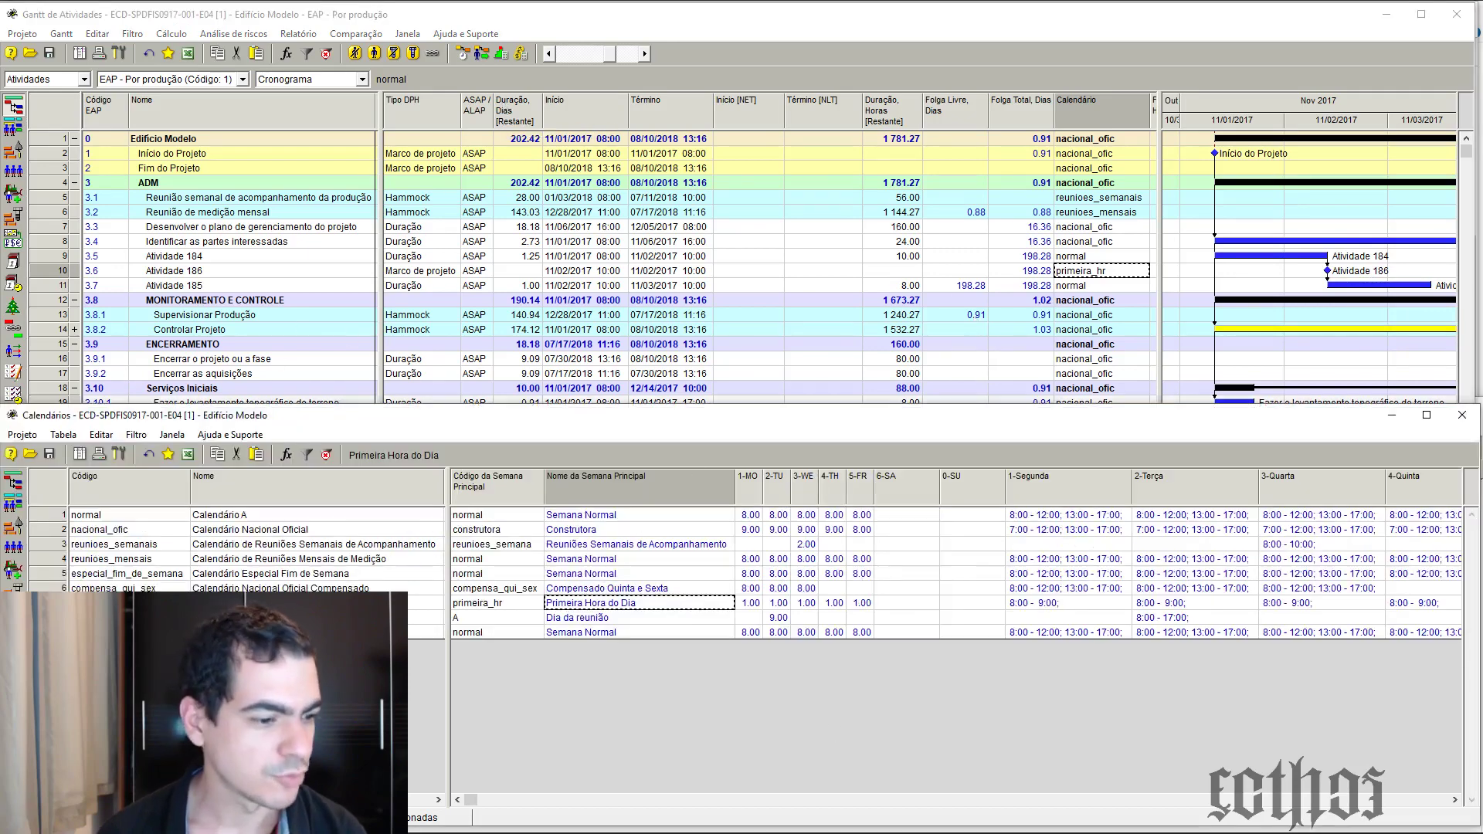
{"action": "key", "text": "alt+Tab"}
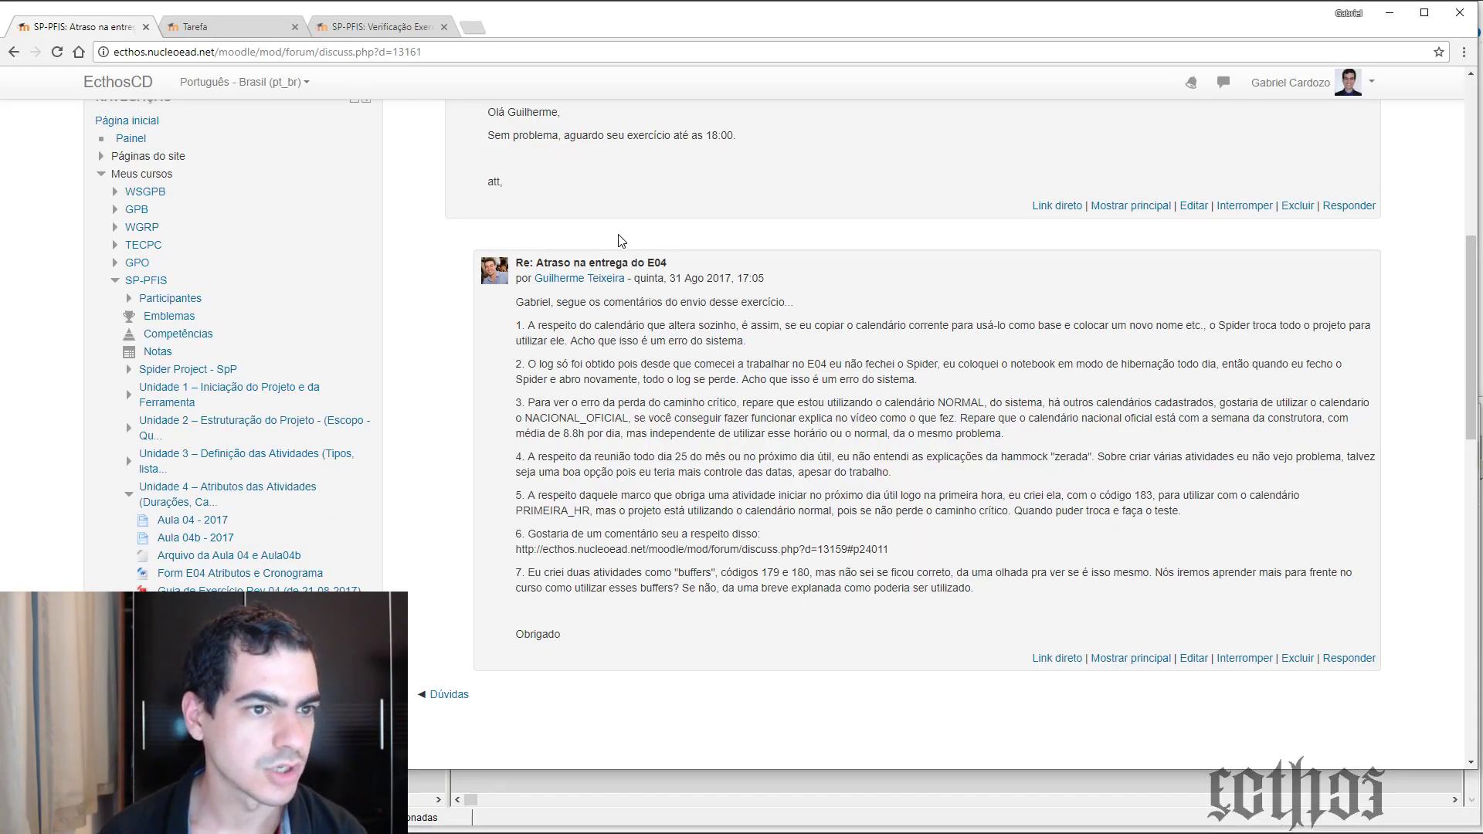
{"action": "scroll", "coordinate": [618, 247], "scroll_direction": "up", "scroll_amount": 7}
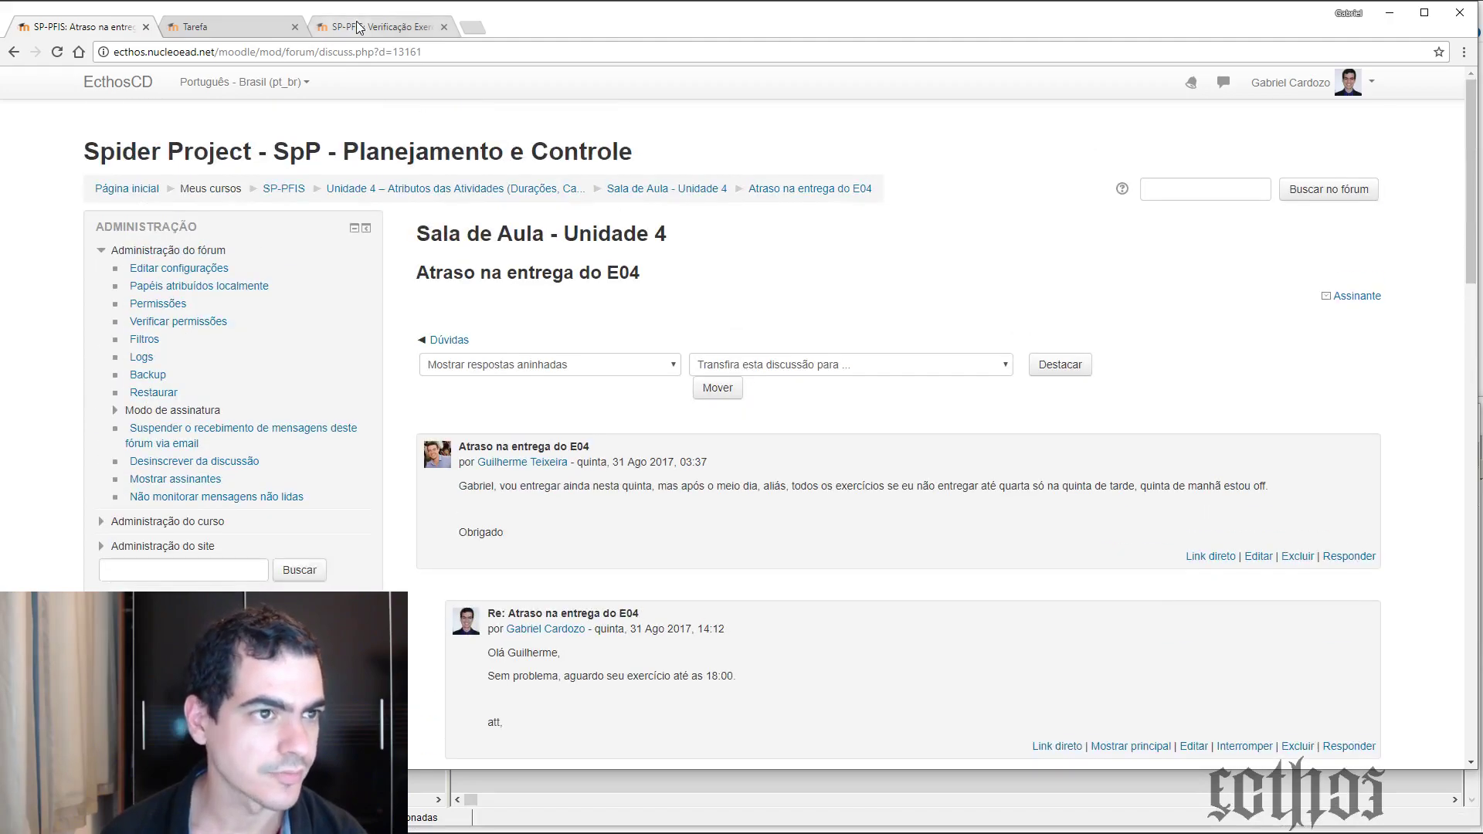
{"action": "left_click", "coordinate": [358, 28]}
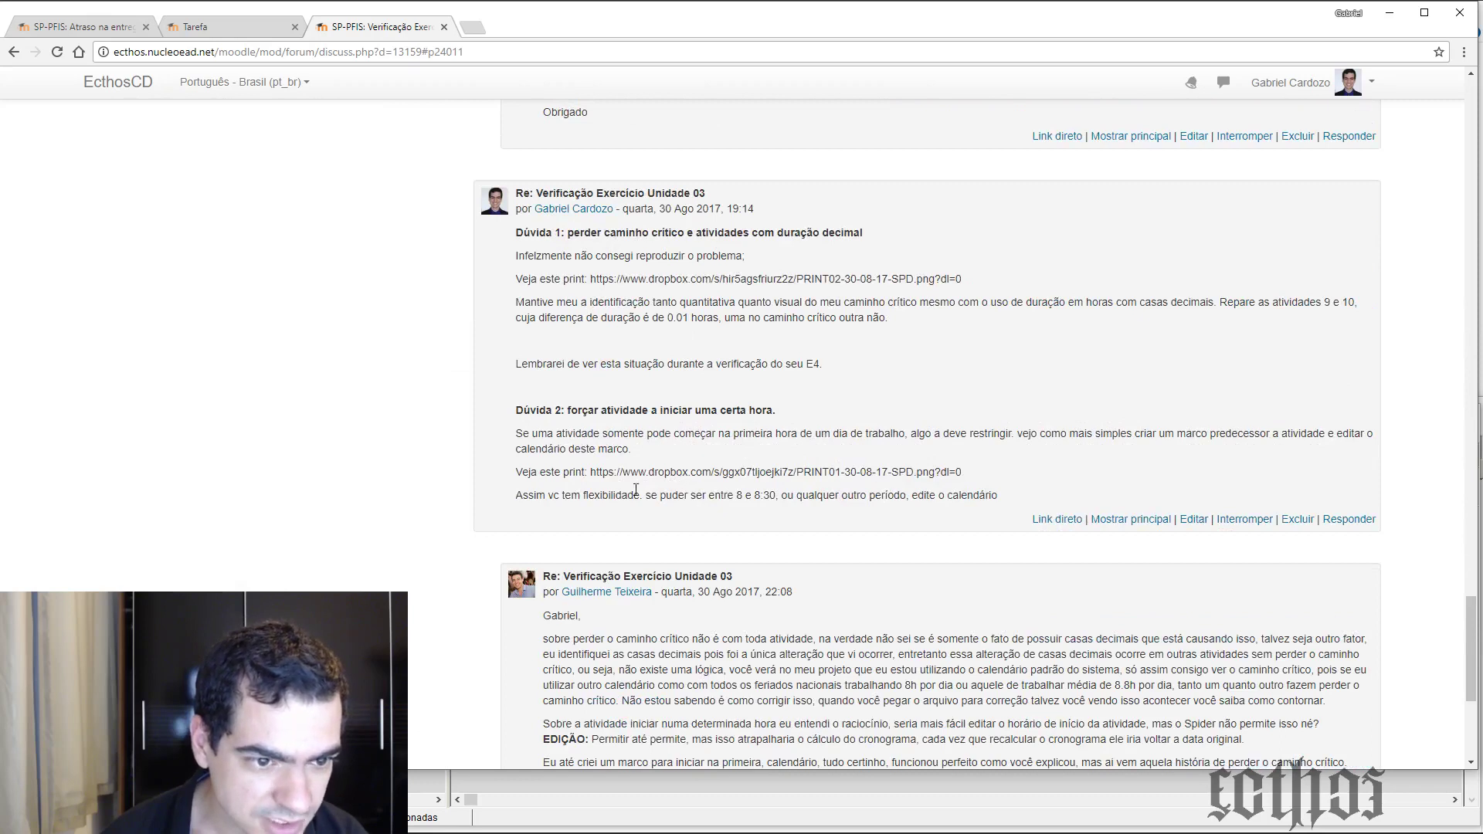
View the linked print PRINT01-30-08-17-SPD.png from the forum reply in a new tab and compare it with the Gantt in Spider Project
{"action": "left_click_drag", "start_coordinate": [972, 472], "coordinate": [487, 34]}
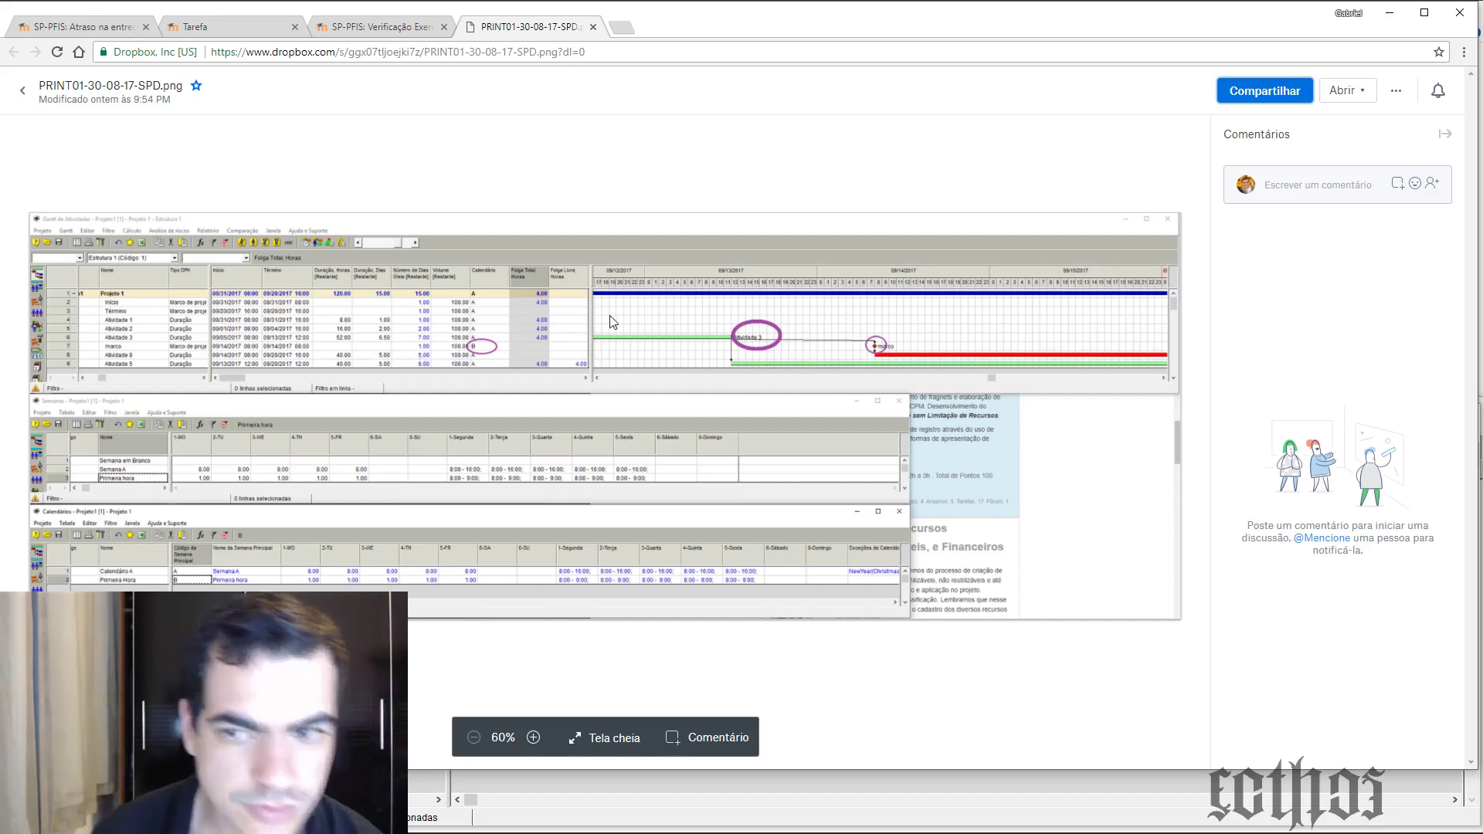
{"action": "left_click", "coordinate": [1389, 13]}
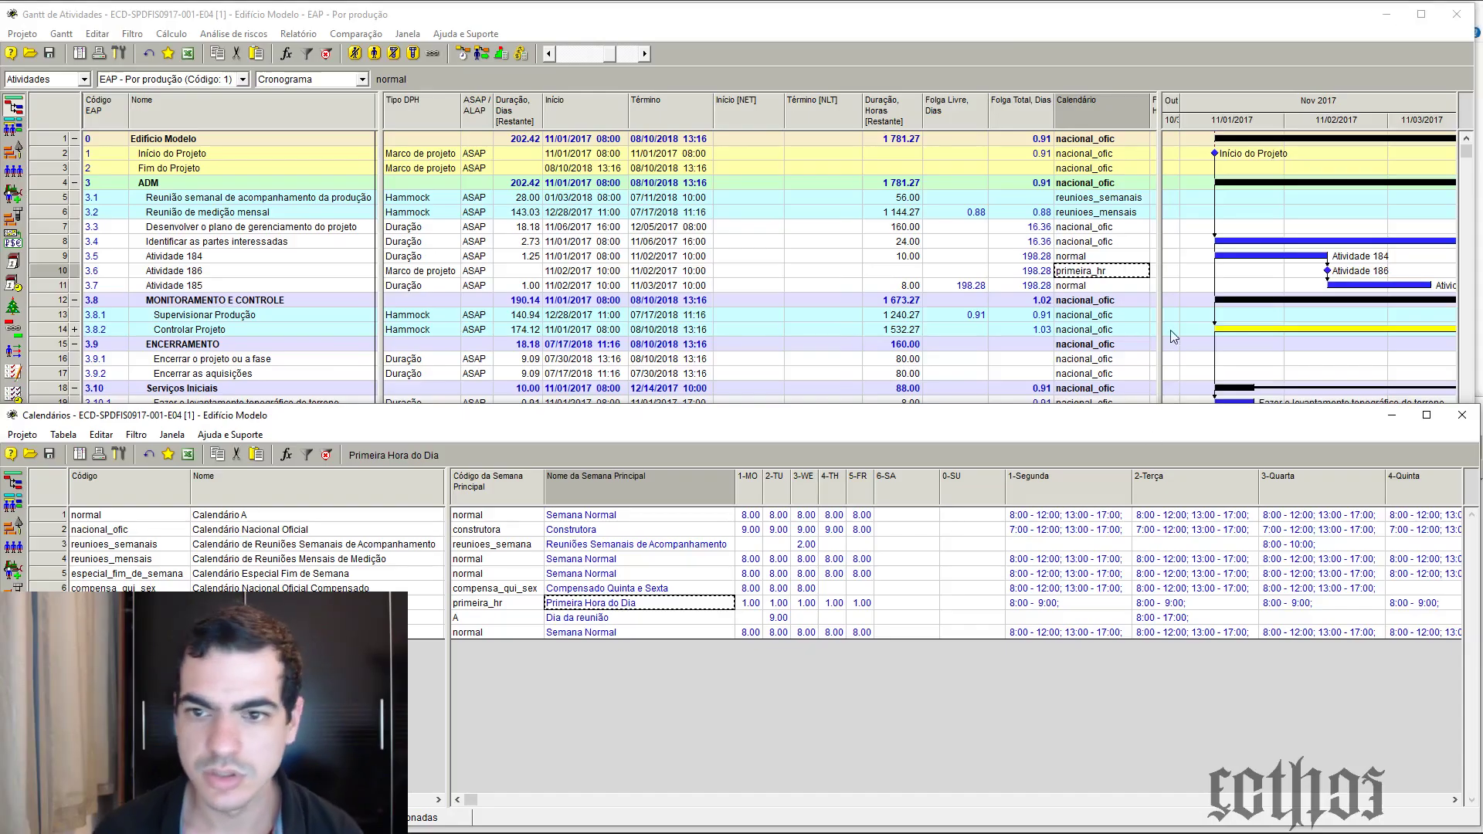
{"action": "left_click_drag", "start_coordinate": [1158, 260], "coordinate": [1097, 262]}
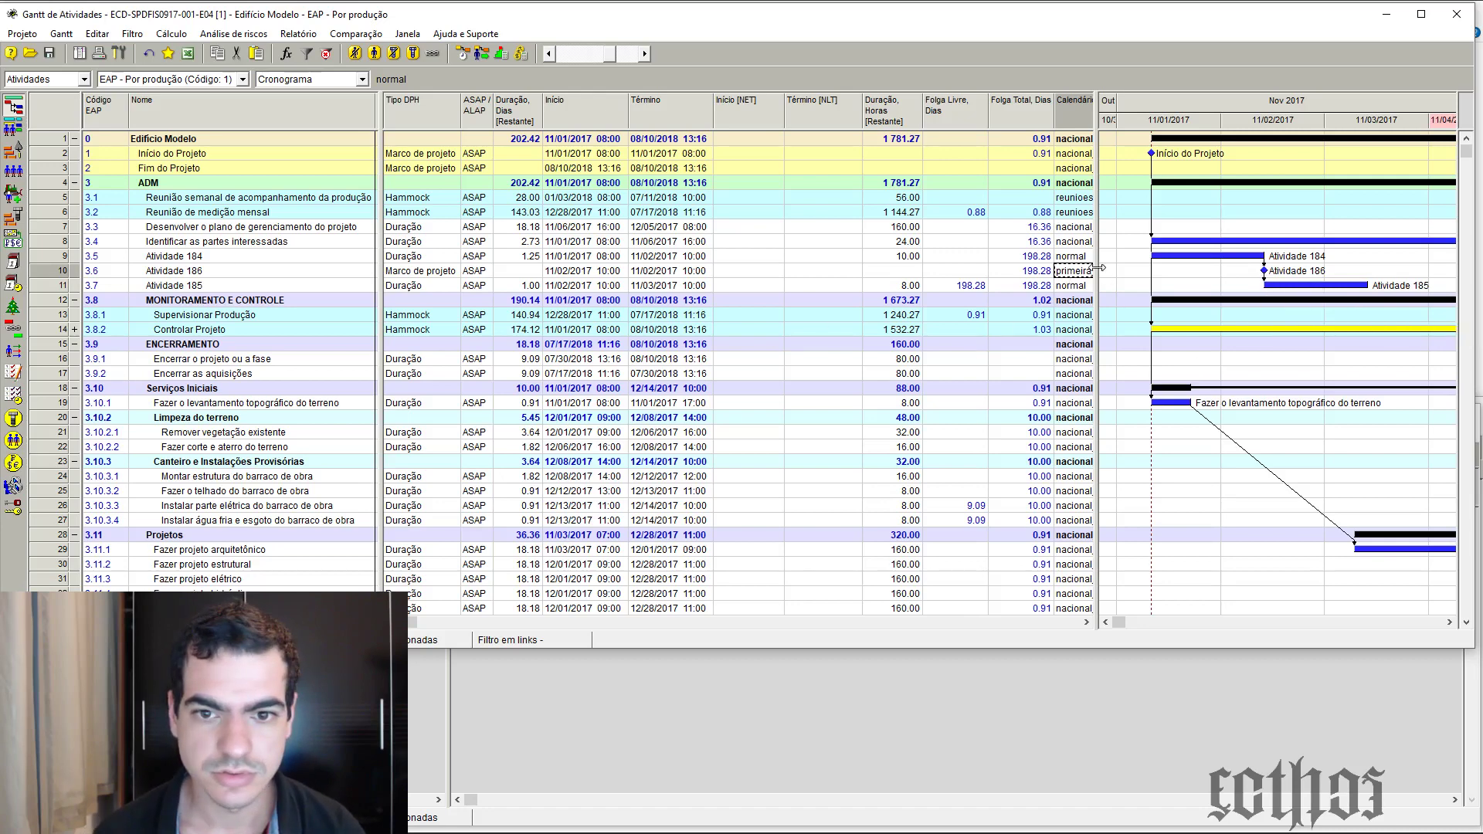
{"action": "left_click_drag", "start_coordinate": [1099, 267], "coordinate": [1142, 271]}
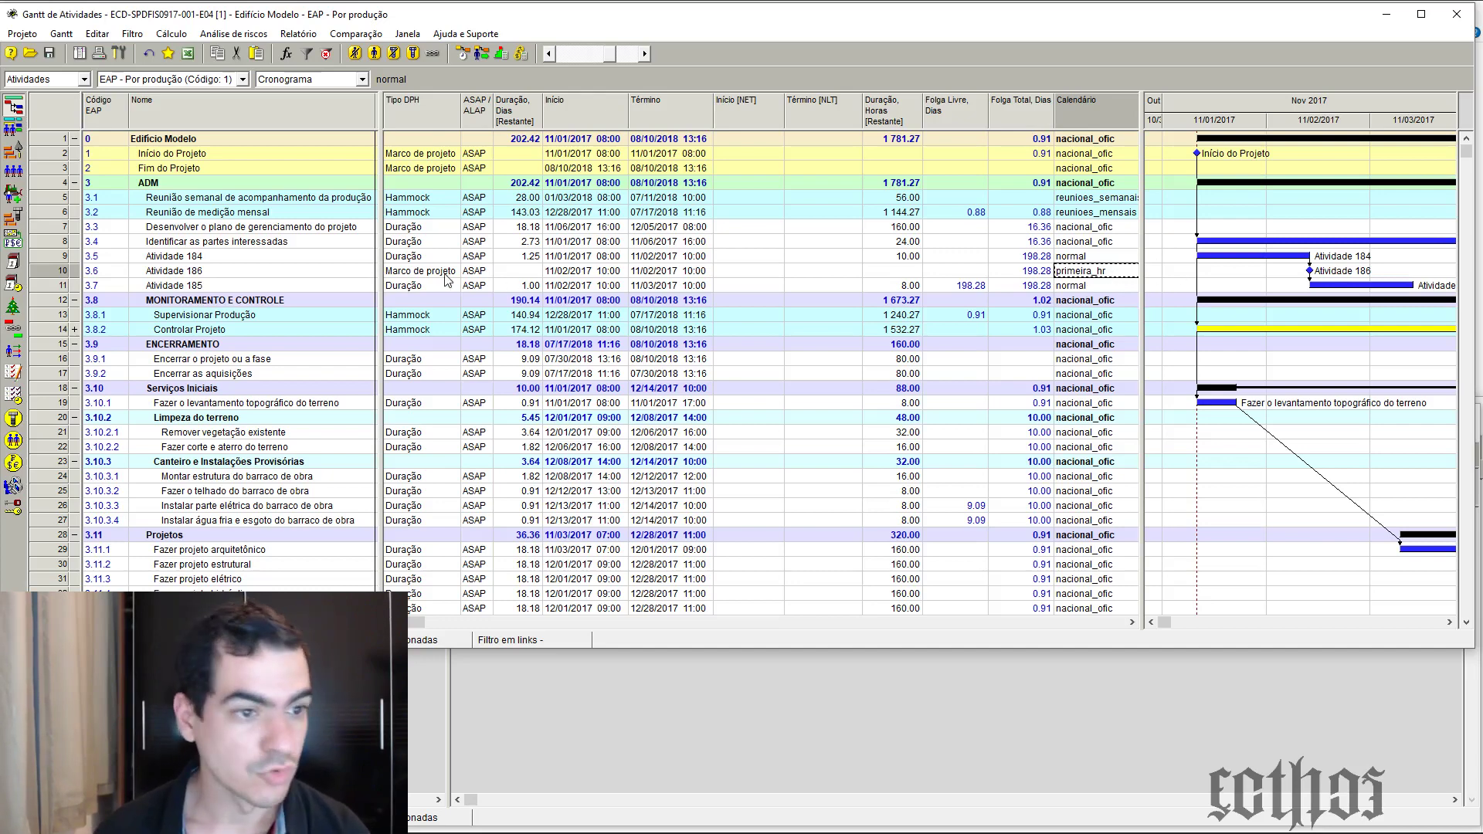
Set the remaining duration of the milestone Atividade 186 to 0 and recalculate the project schedule
{"action": "left_click", "coordinate": [408, 274]}
{"action": "left_click", "coordinate": [535, 272]}
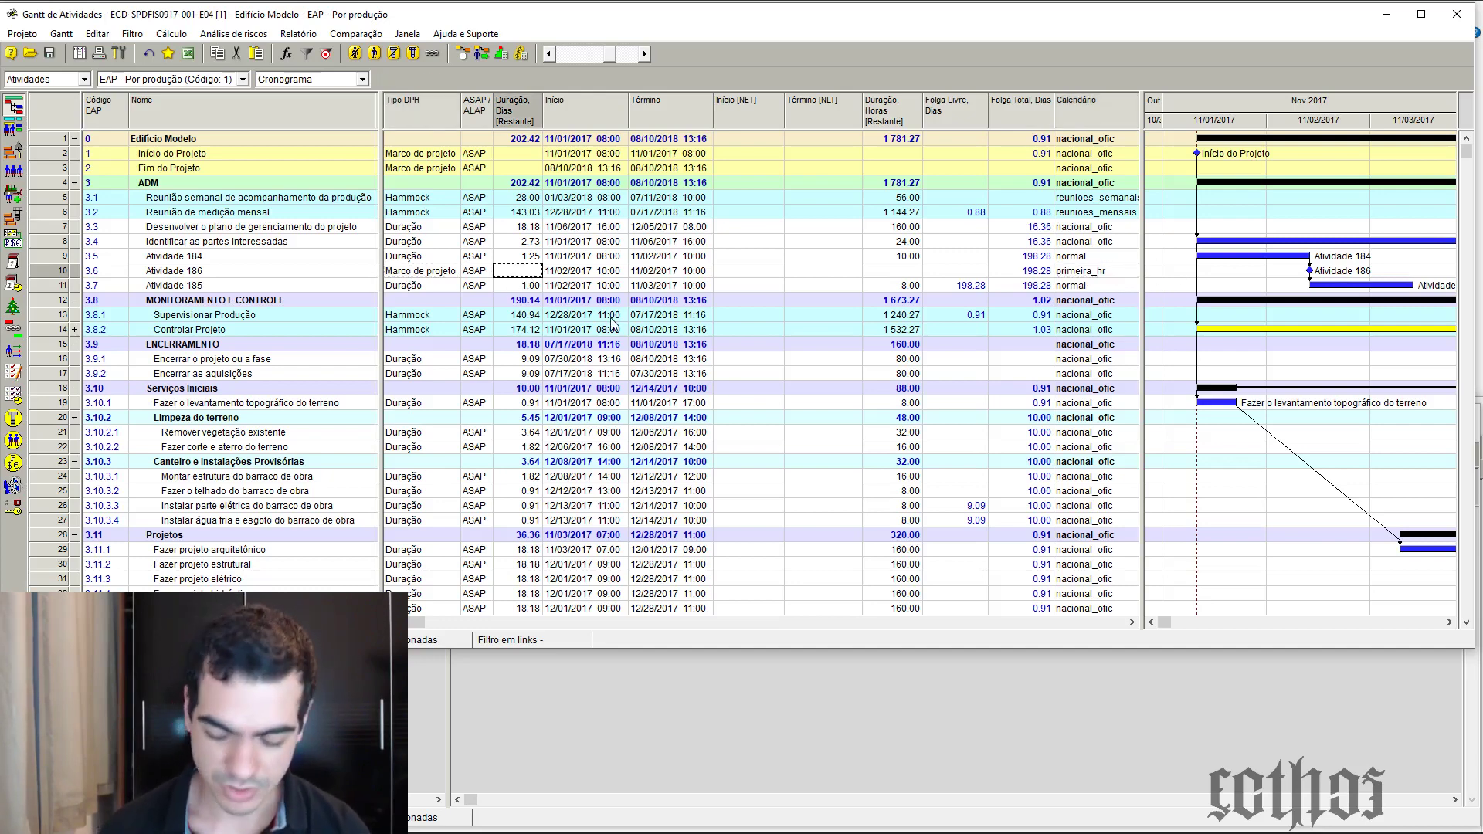
{"action": "type", "text": "0"}
{"action": "key", "text": "Return"}
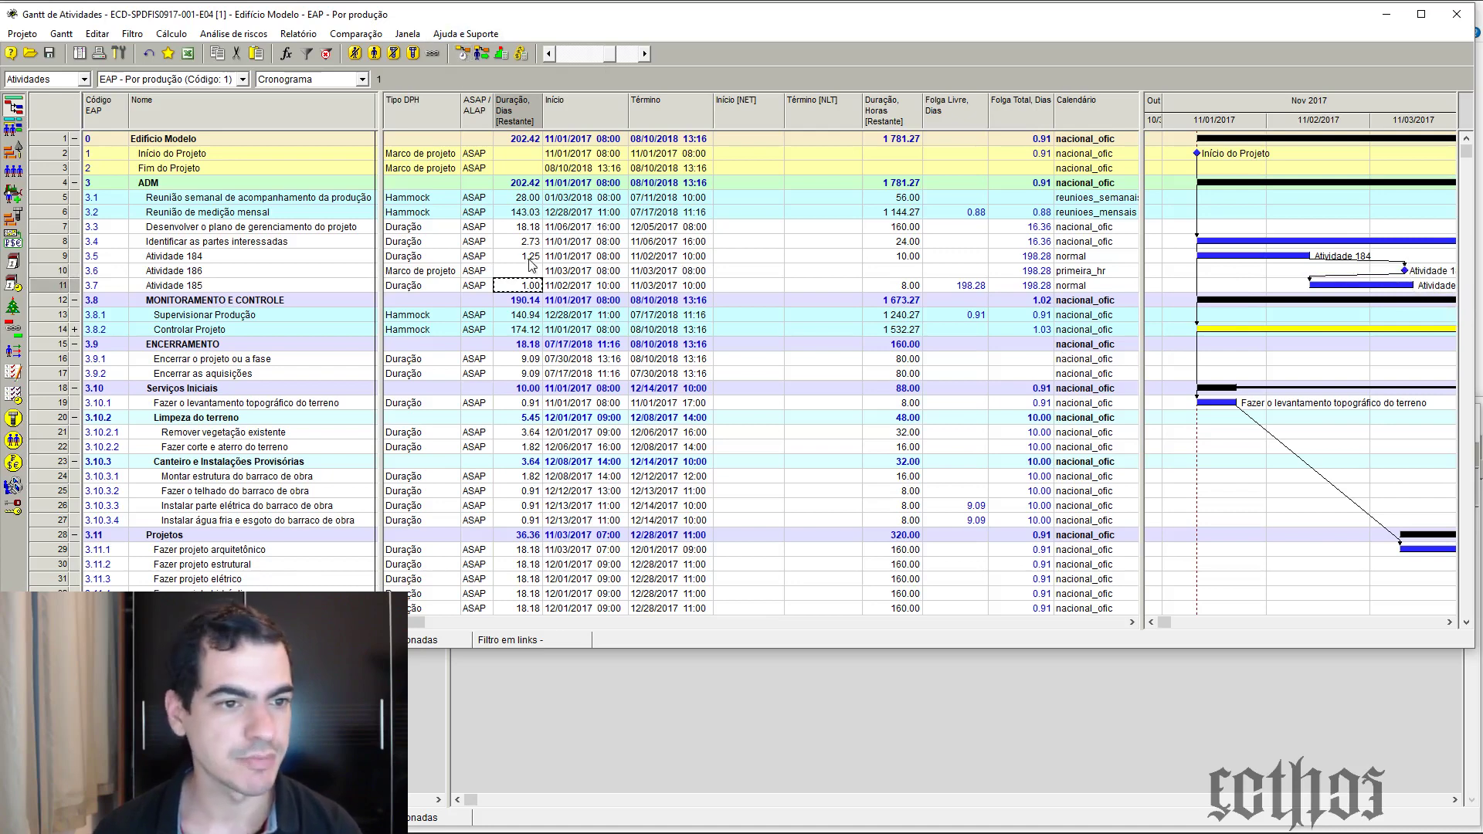
{"action": "left_click", "coordinate": [462, 54]}
{"action": "left_click", "coordinate": [686, 575]}
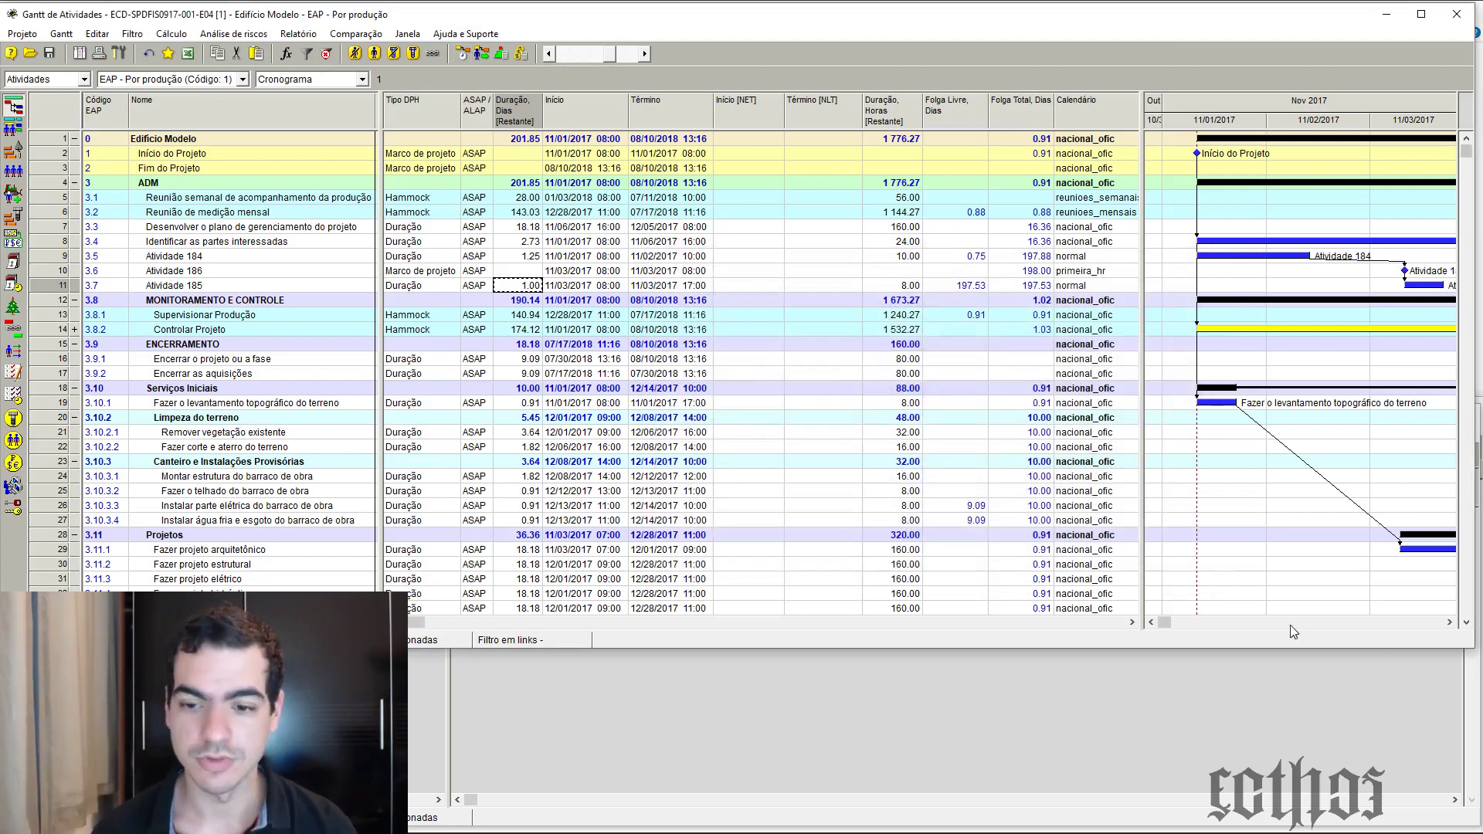
Recalculate the schedule with the same options and review the Gantt bars and float columns of the test activities
{"action": "left_click_drag", "start_coordinate": [1142, 480], "coordinate": [770, 589]}
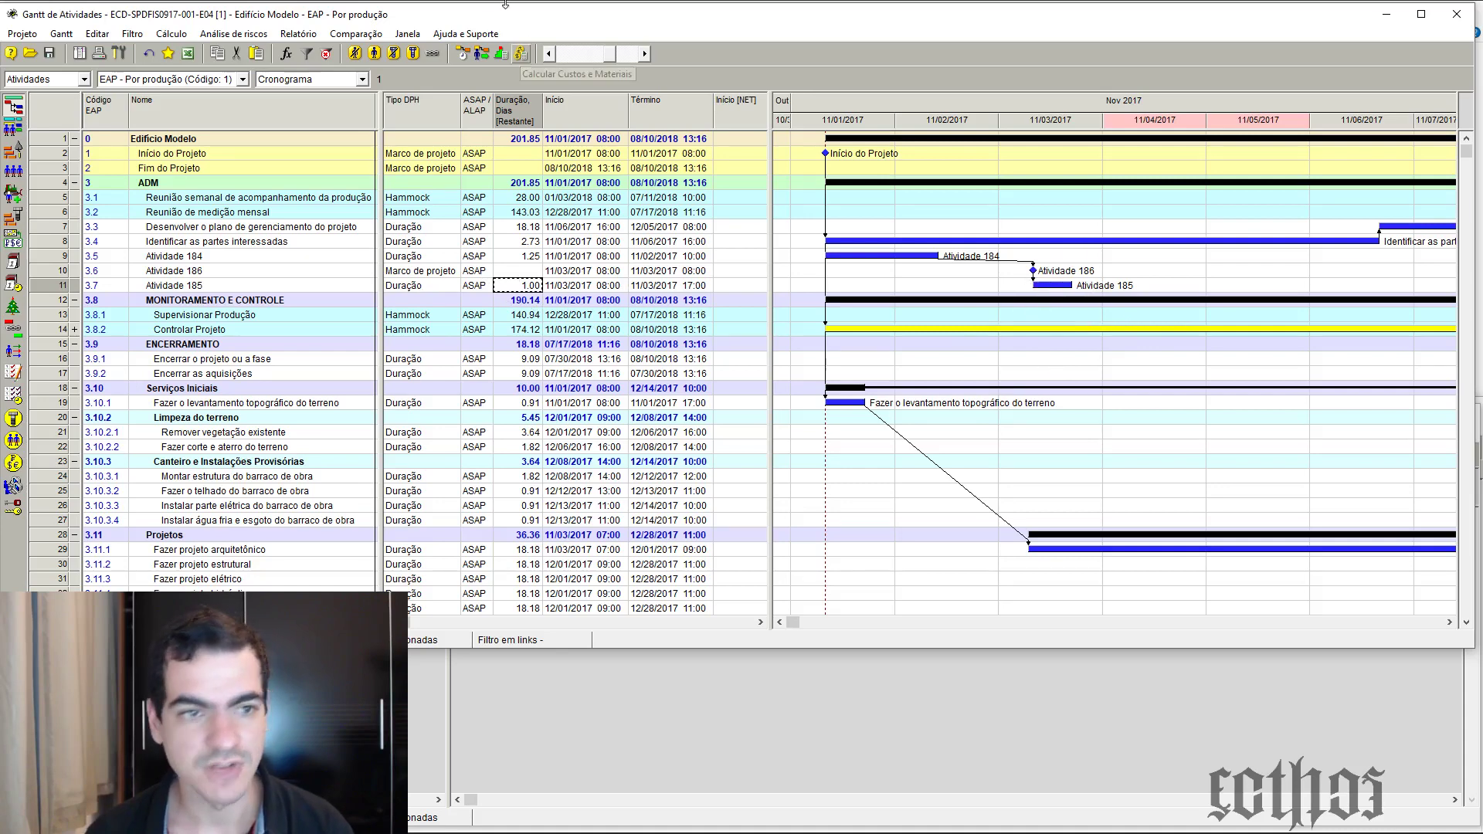
{"action": "left_click", "coordinate": [461, 52]}
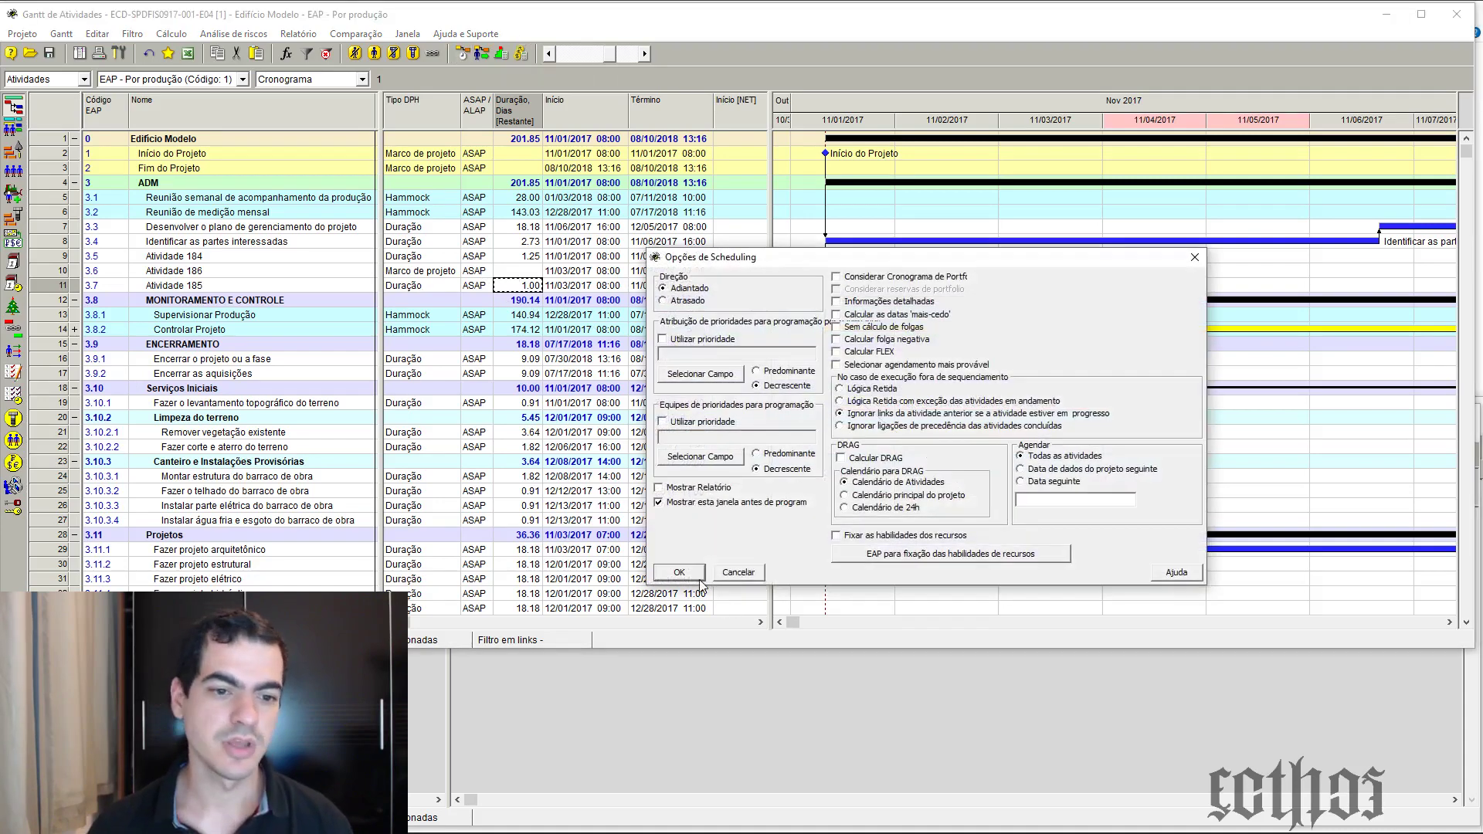
{"action": "left_click", "coordinate": [681, 571]}
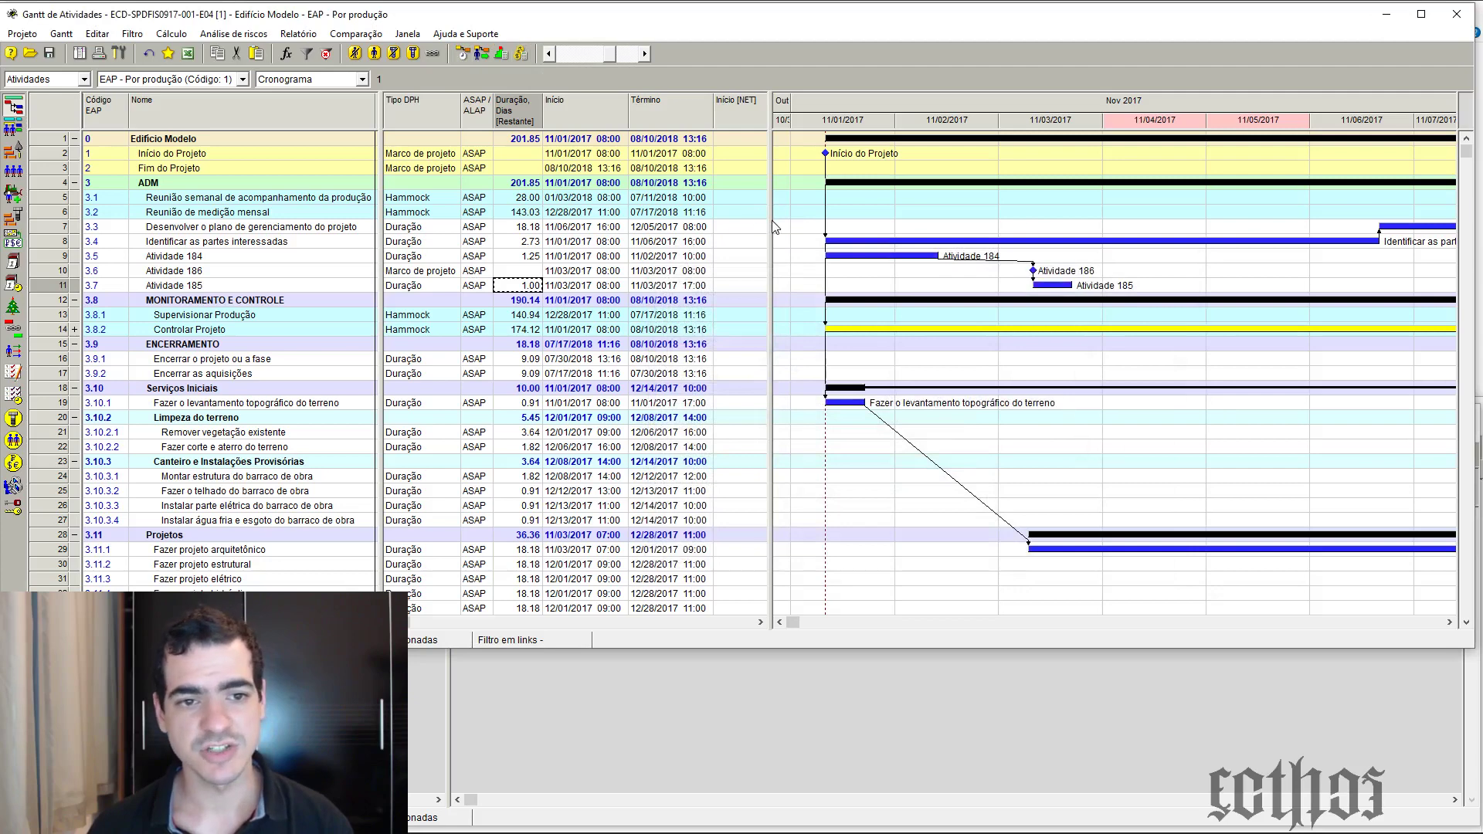
{"action": "left_click_drag", "start_coordinate": [769, 219], "coordinate": [1283, 224]}
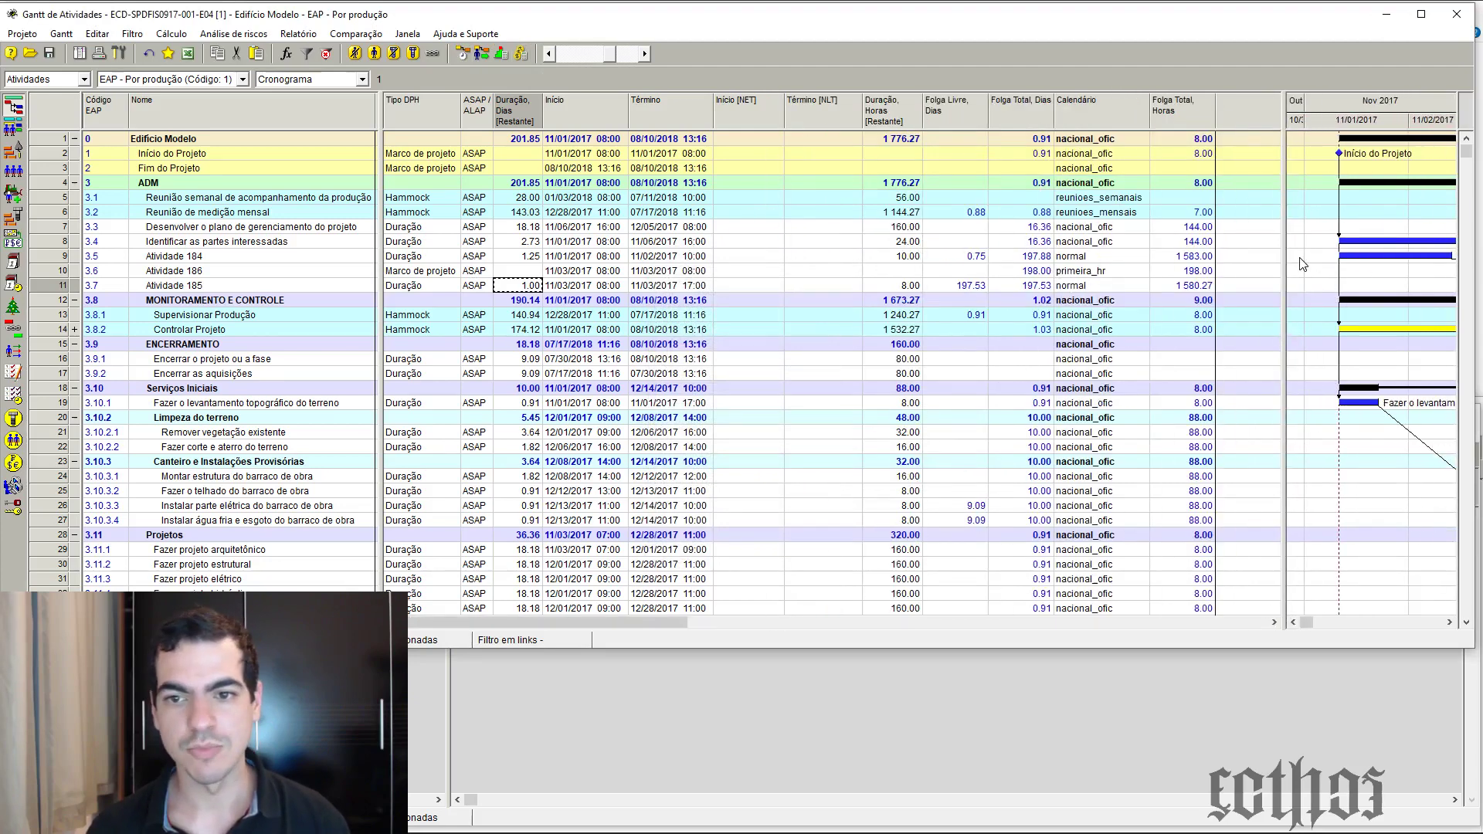
{"action": "left_click_drag", "start_coordinate": [1284, 266], "coordinate": [743, 266]}
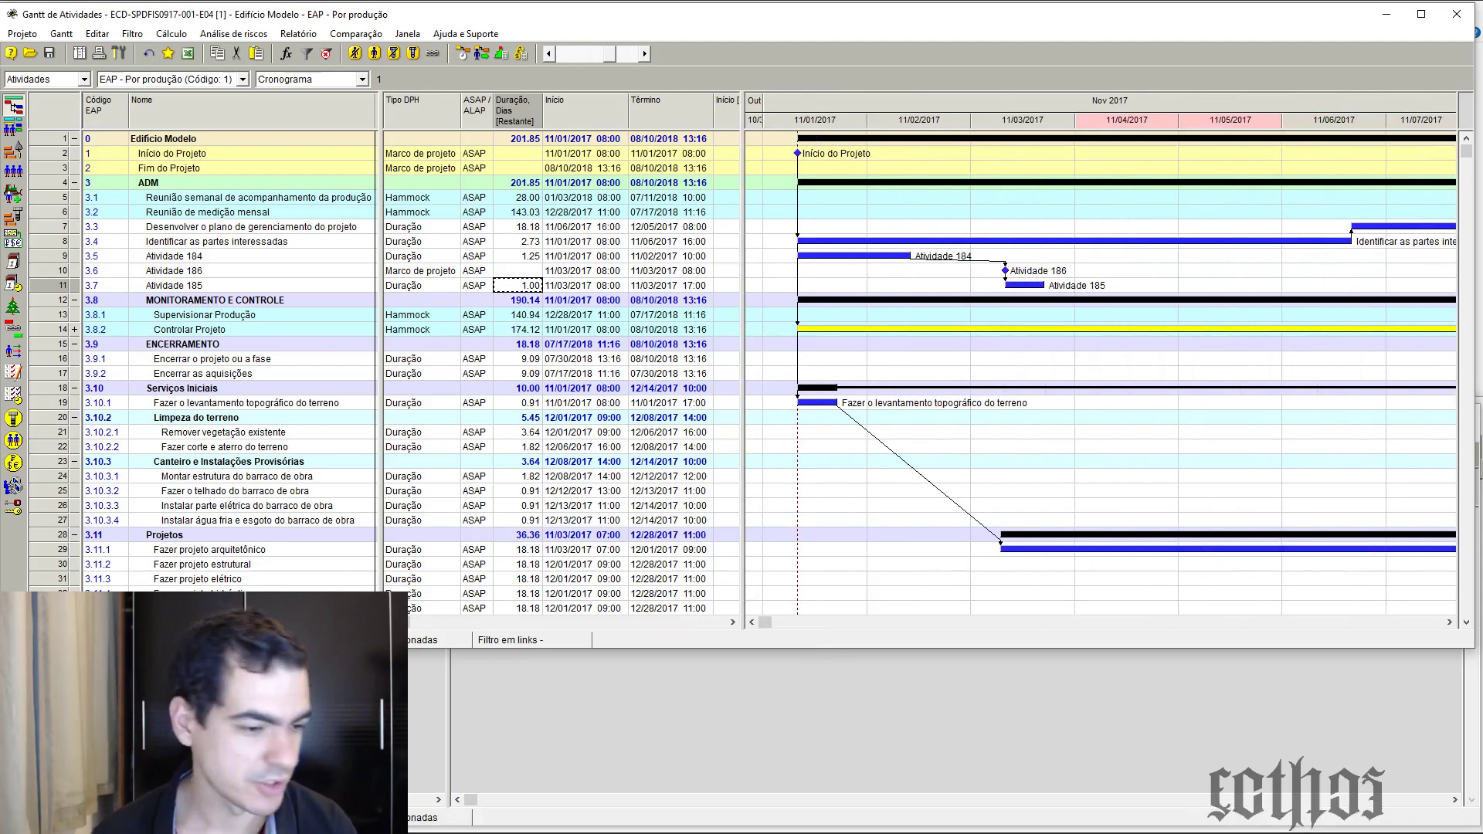
Switch to the browser and read question 7 about the buffer activities in the Atraso na entrega do E04 thread
{"action": "left_click", "coordinate": [332, 819]}
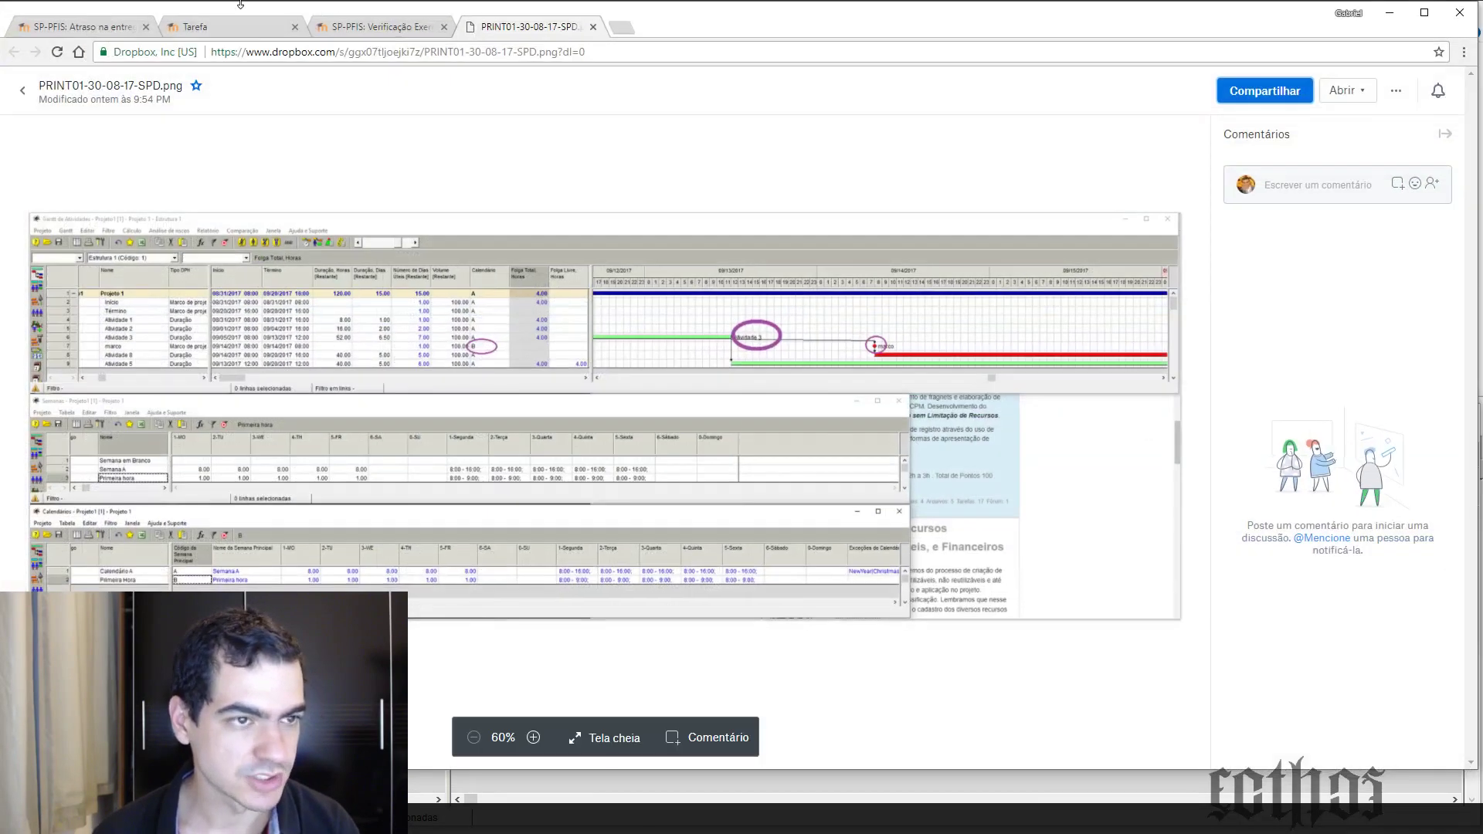
{"action": "left_click", "coordinate": [345, 31]}
{"action": "left_click", "coordinate": [261, 26]}
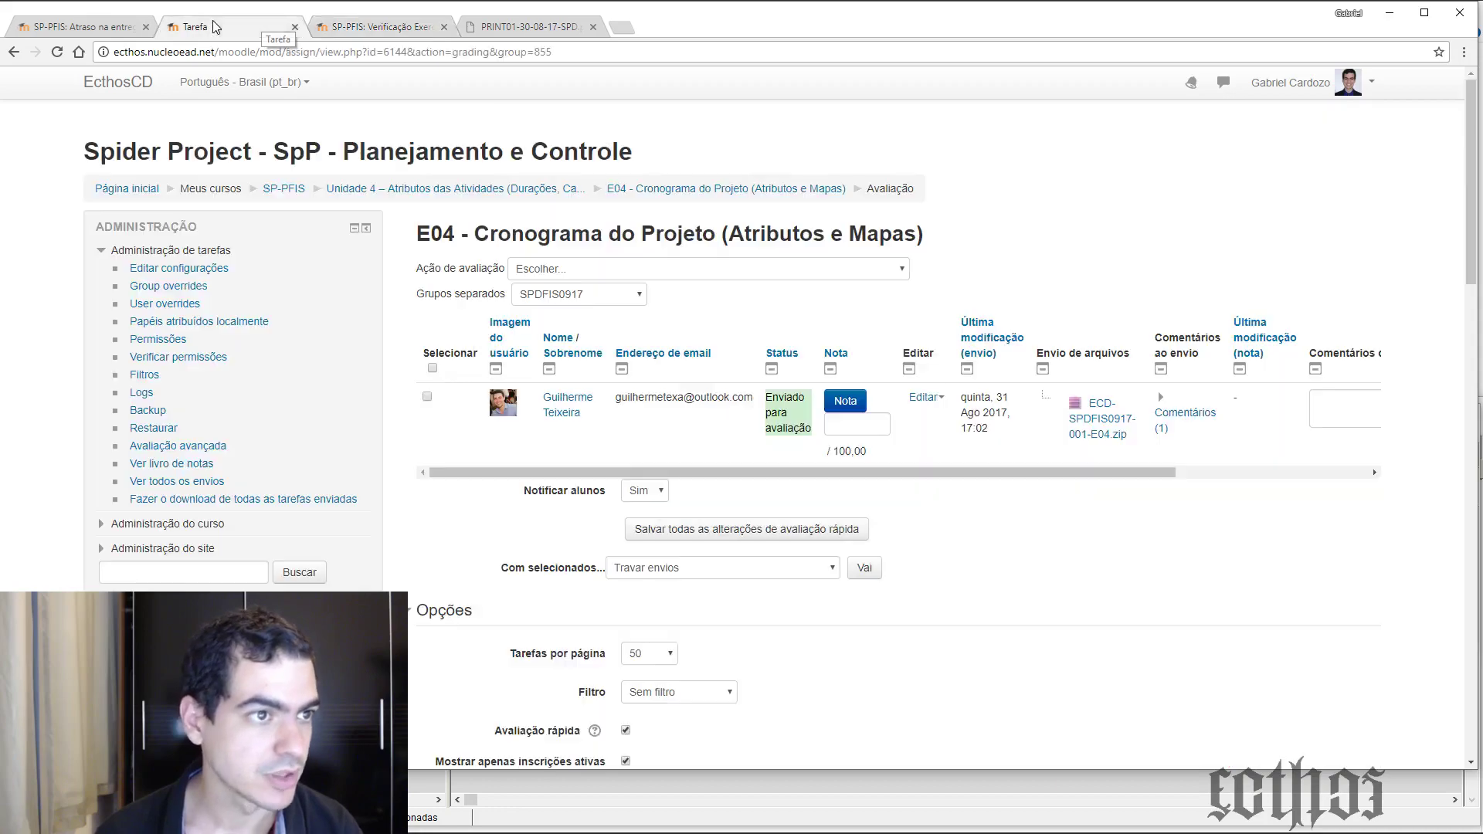
{"action": "left_click", "coordinate": [81, 26]}
{"action": "scroll", "coordinate": [915, 324], "scroll_direction": "down", "scroll_amount": 10}
{"action": "scroll", "coordinate": [912, 341], "scroll_direction": "up", "scroll_amount": 5}
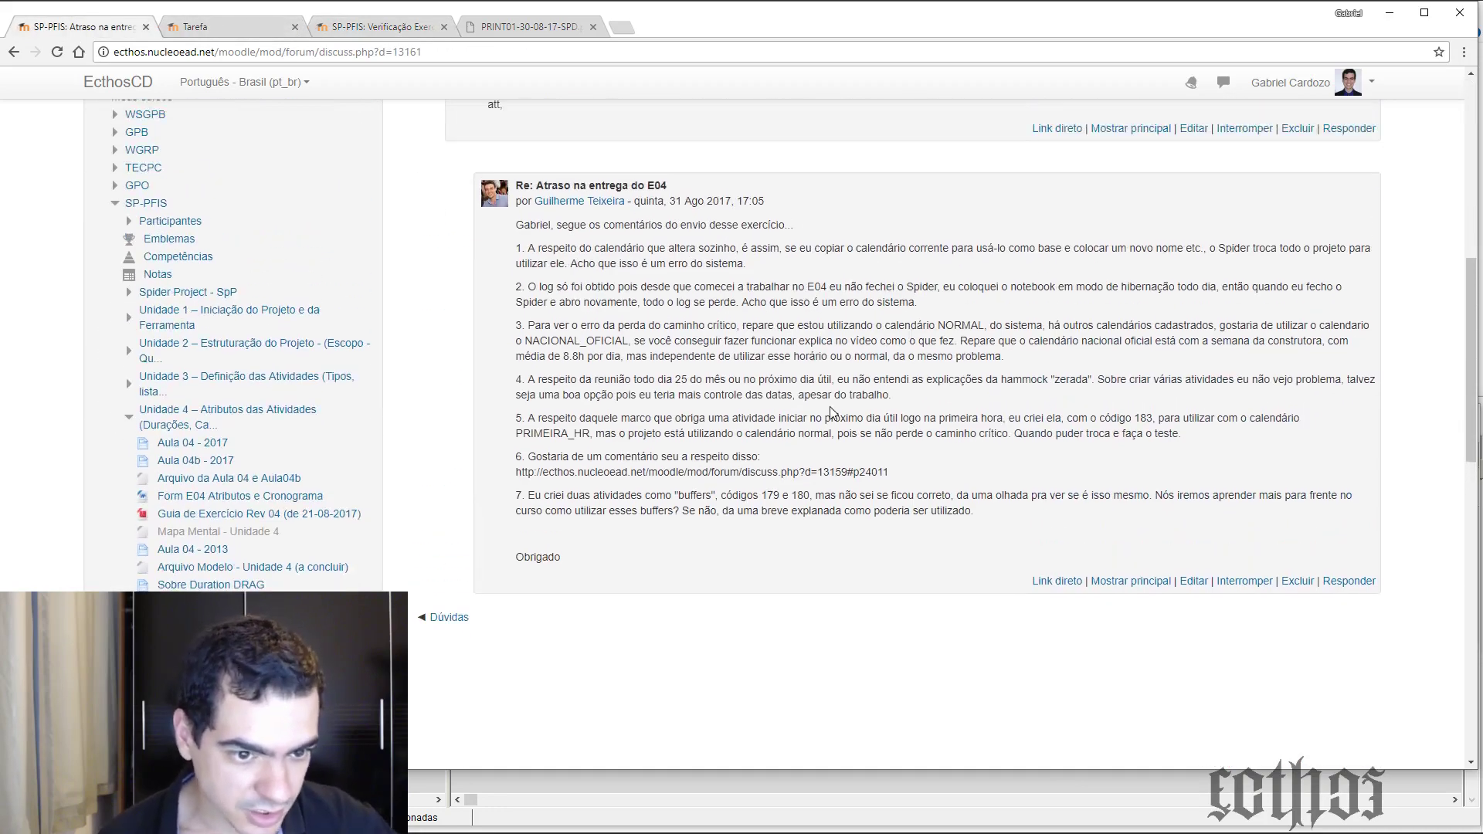
{"action": "left_click_drag", "start_coordinate": [762, 494], "coordinate": [767, 521]}
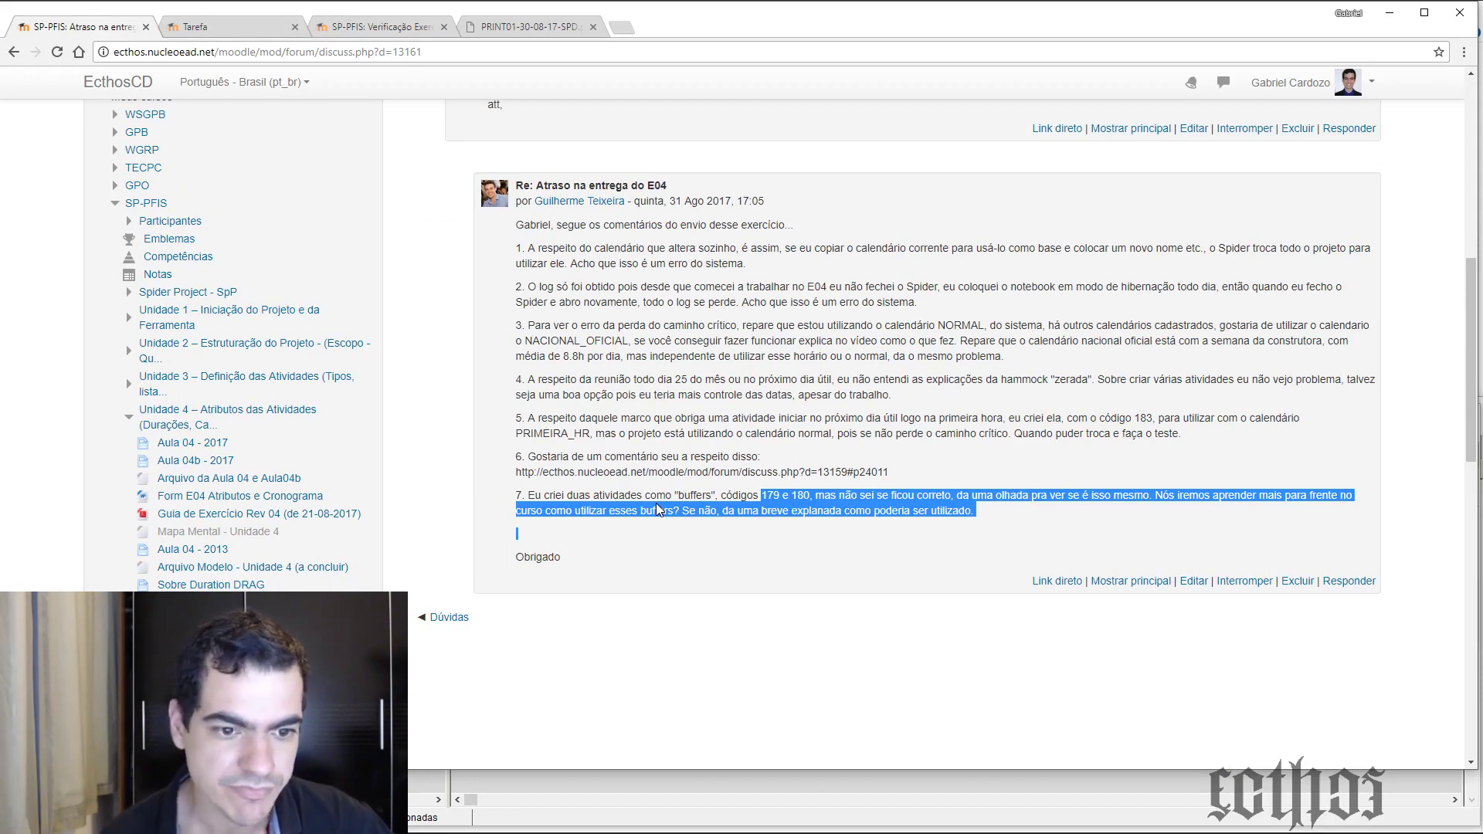
{"action": "left_click", "coordinate": [884, 515]}
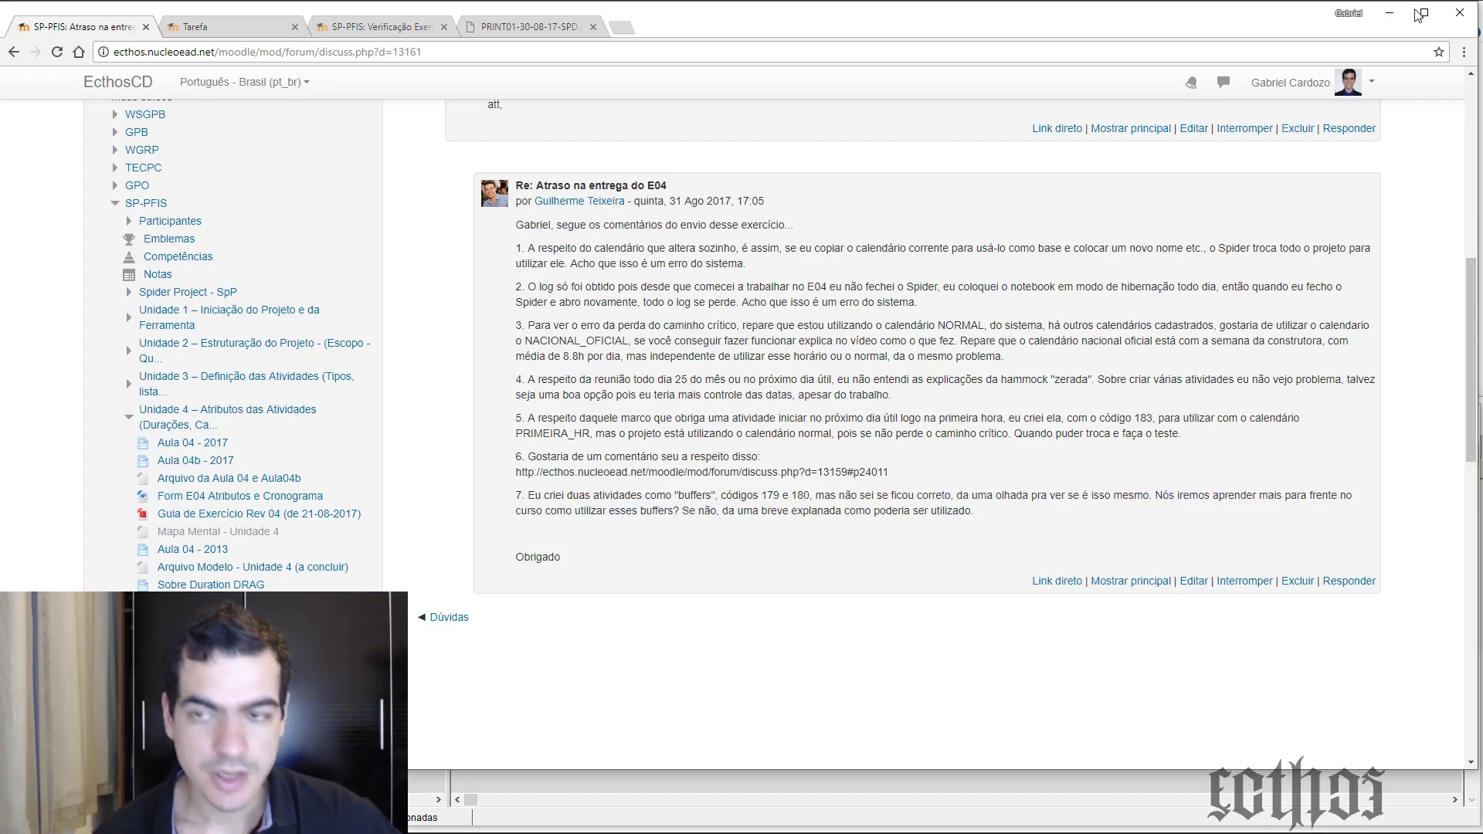
Return to Spider Project, open version 1 of Projeto1 from Meus Projetos, and compress the Gantt timescale to fit the whole project
{"action": "left_click", "coordinate": [1373, 21]}
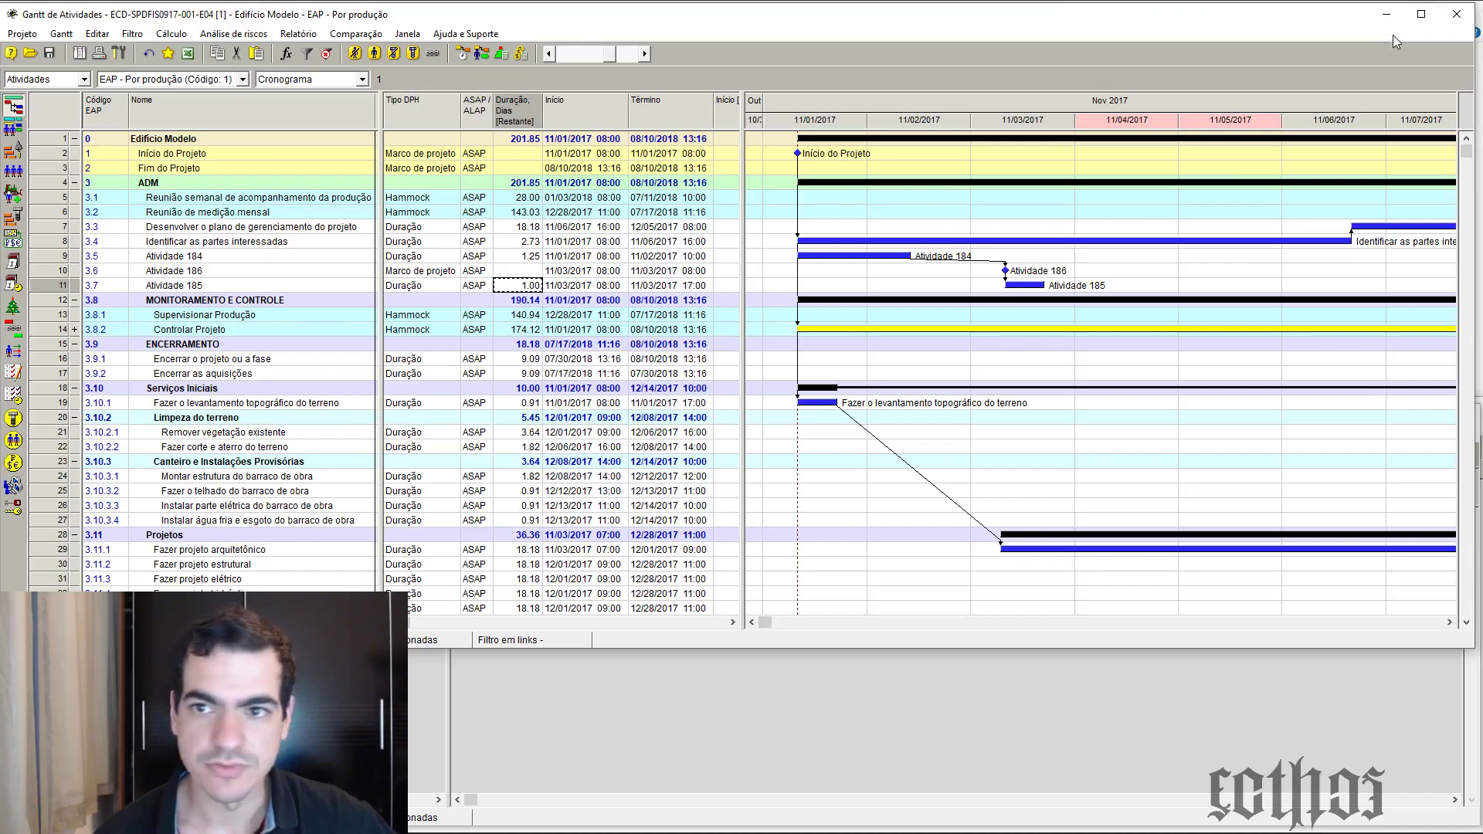
{"action": "left_click", "coordinate": [1386, 14]}
{"action": "left_click_drag", "start_coordinate": [353, 418], "coordinate": [574, 564]}
{"action": "left_click", "coordinate": [340, 510]}
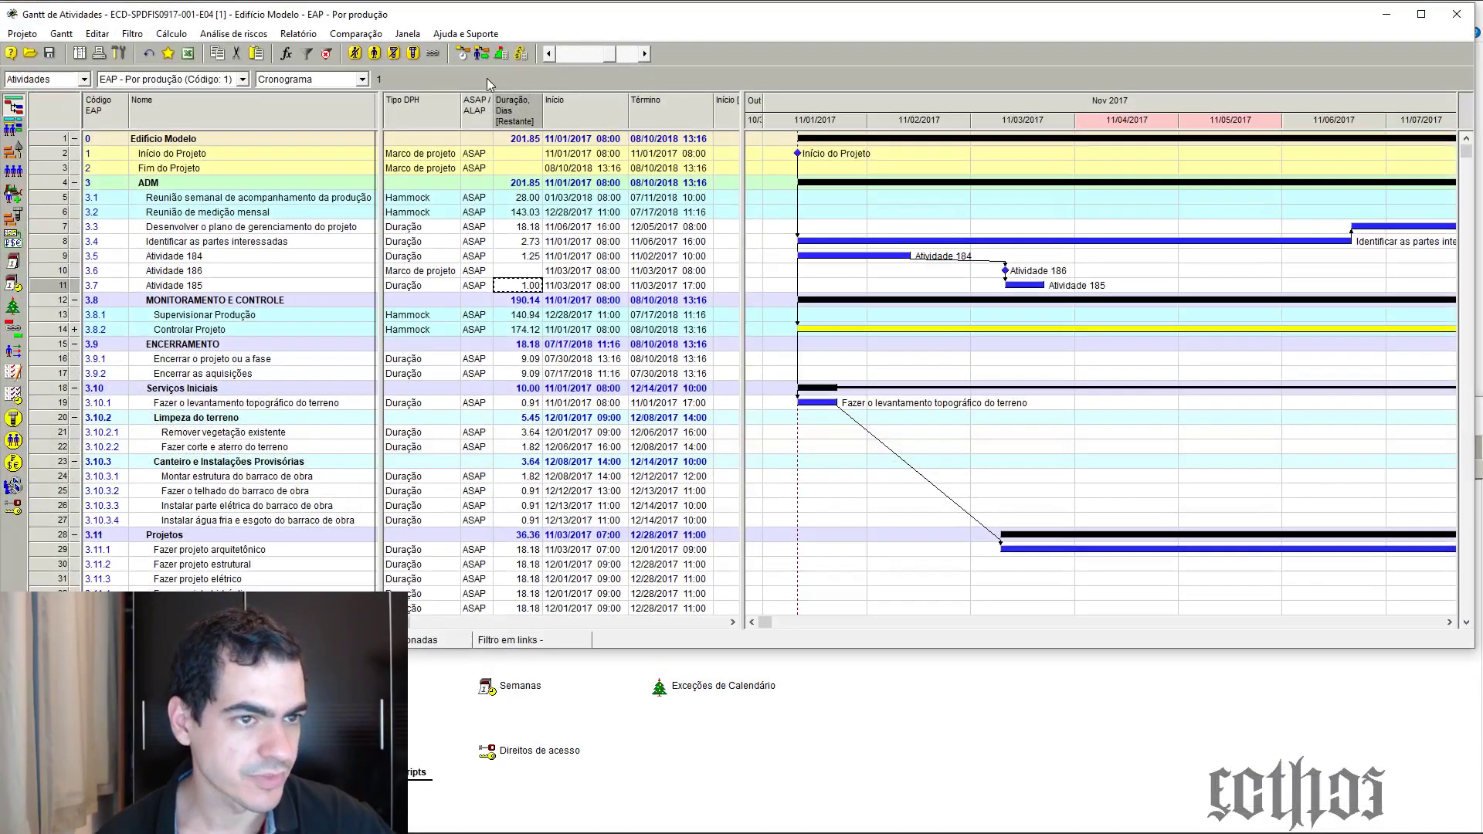
{"action": "left_click_drag", "start_coordinate": [591, 4], "coordinate": [627, 198]}
{"action": "left_click", "coordinate": [122, 670]}
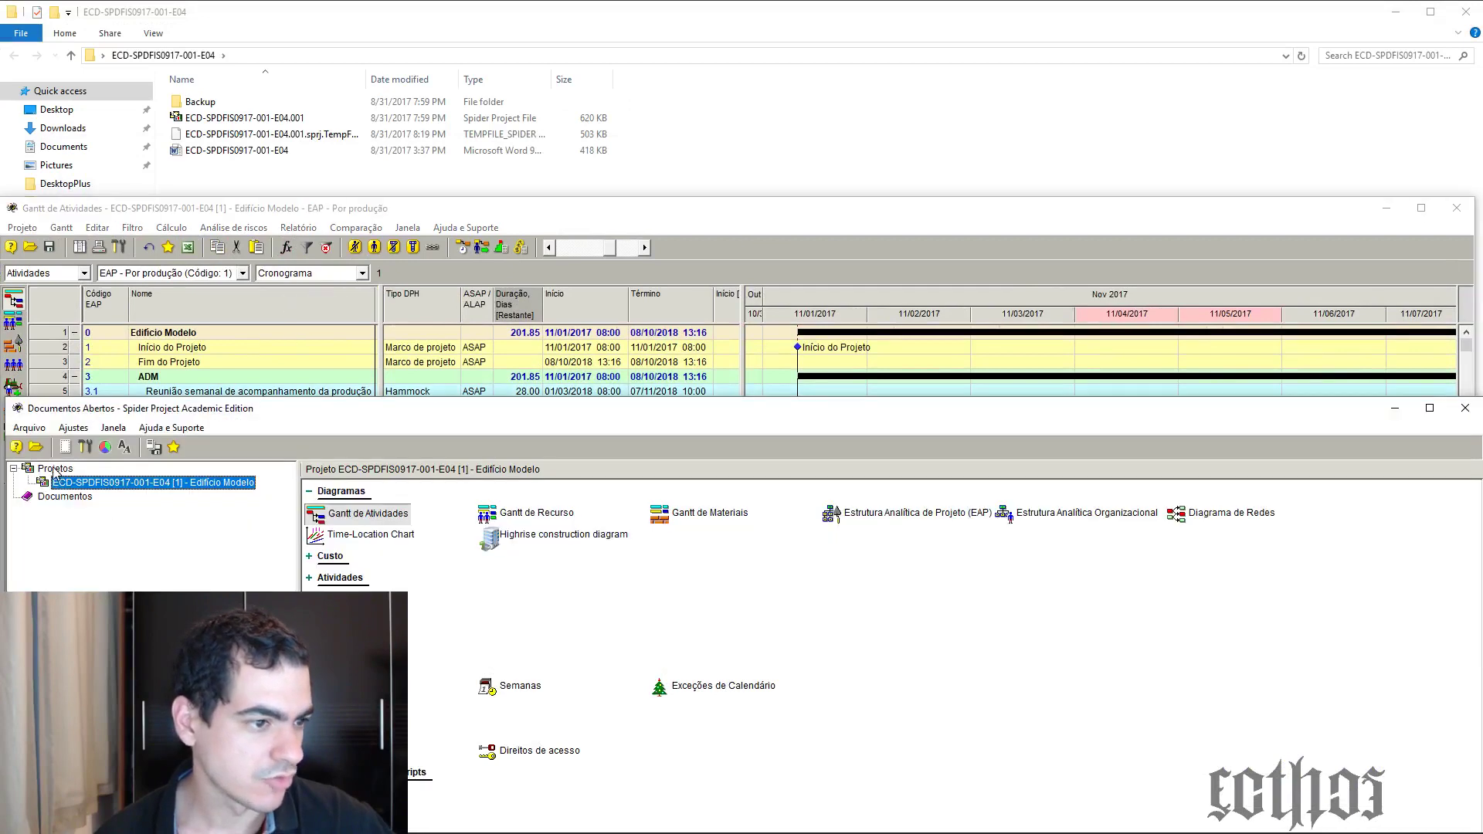
{"action": "left_click", "coordinate": [36, 447]}
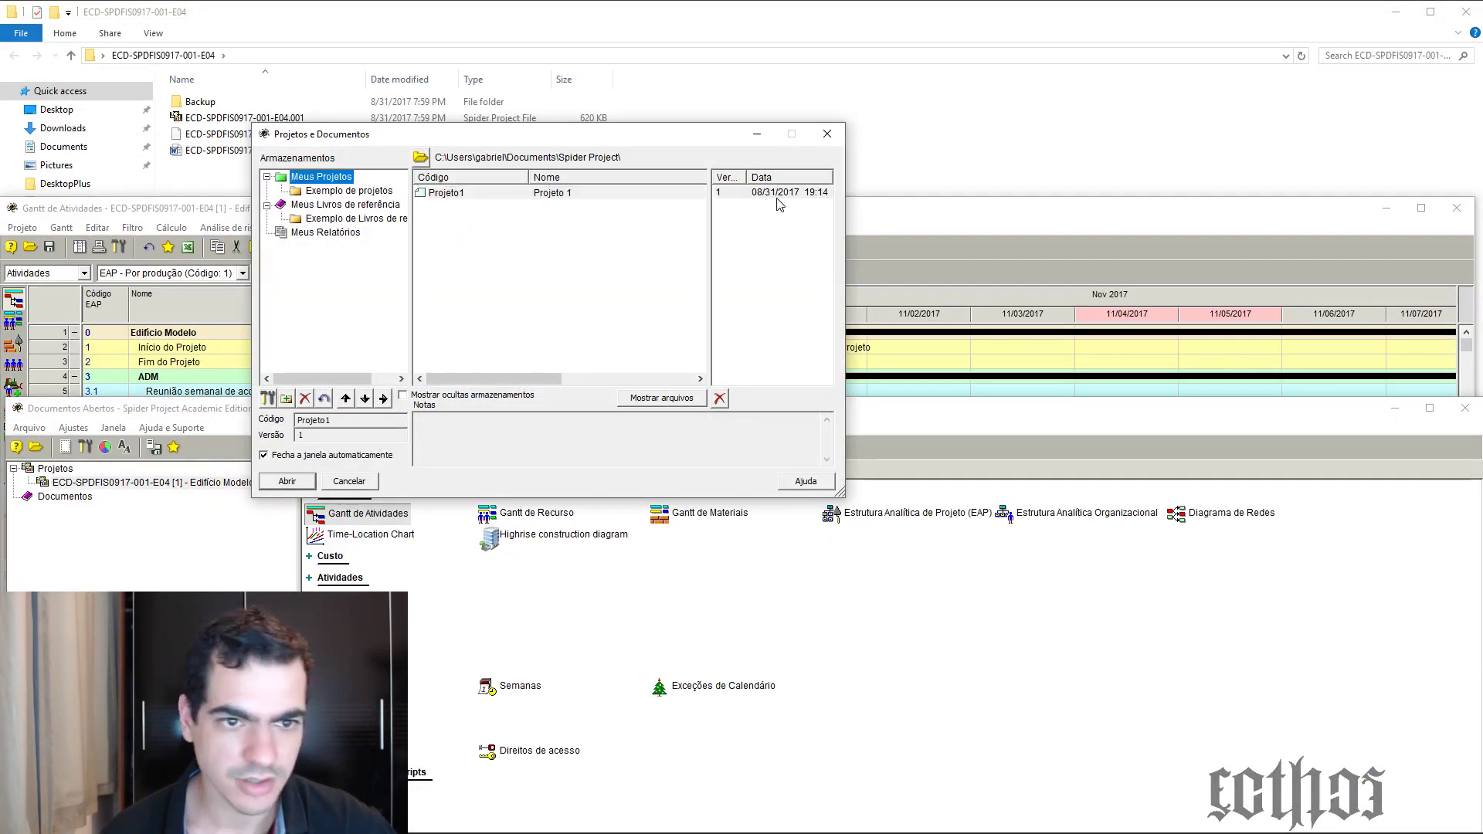
{"action": "double_click", "coordinate": [777, 196]}
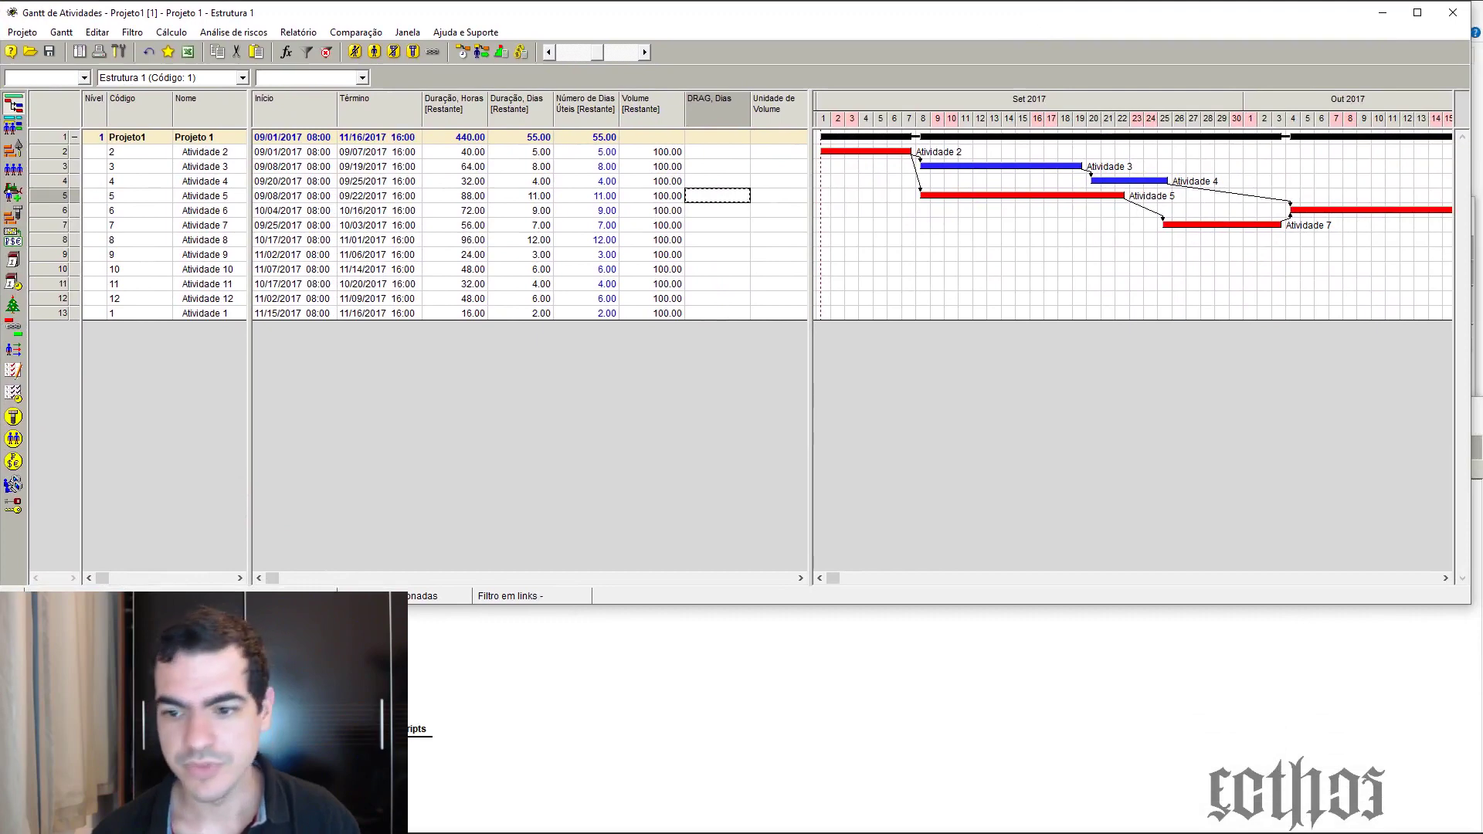
{"action": "left_click_drag", "start_coordinate": [1466, 605], "coordinate": [1475, 780]}
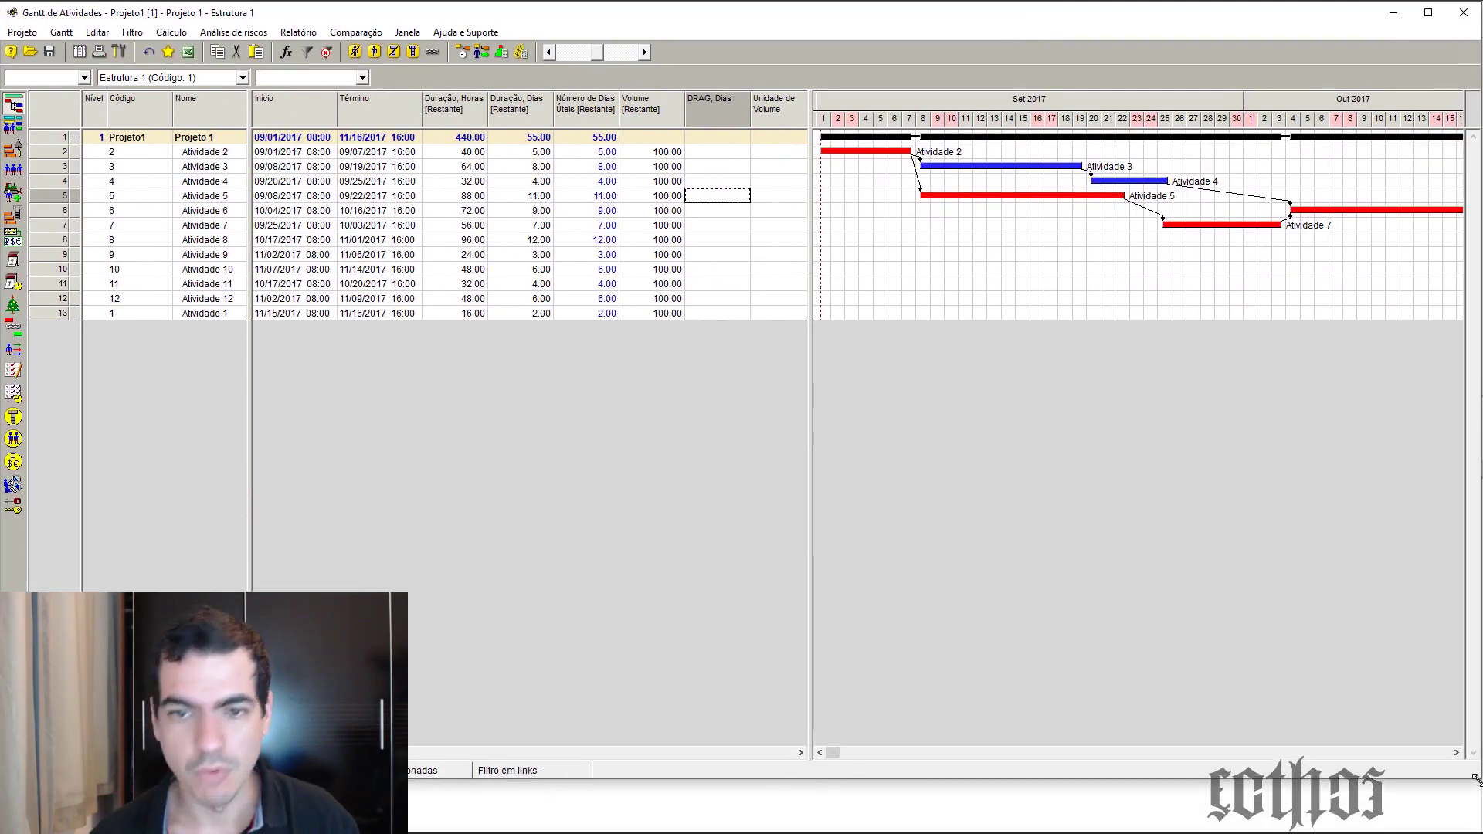
{"action": "left_click", "coordinate": [589, 54]}
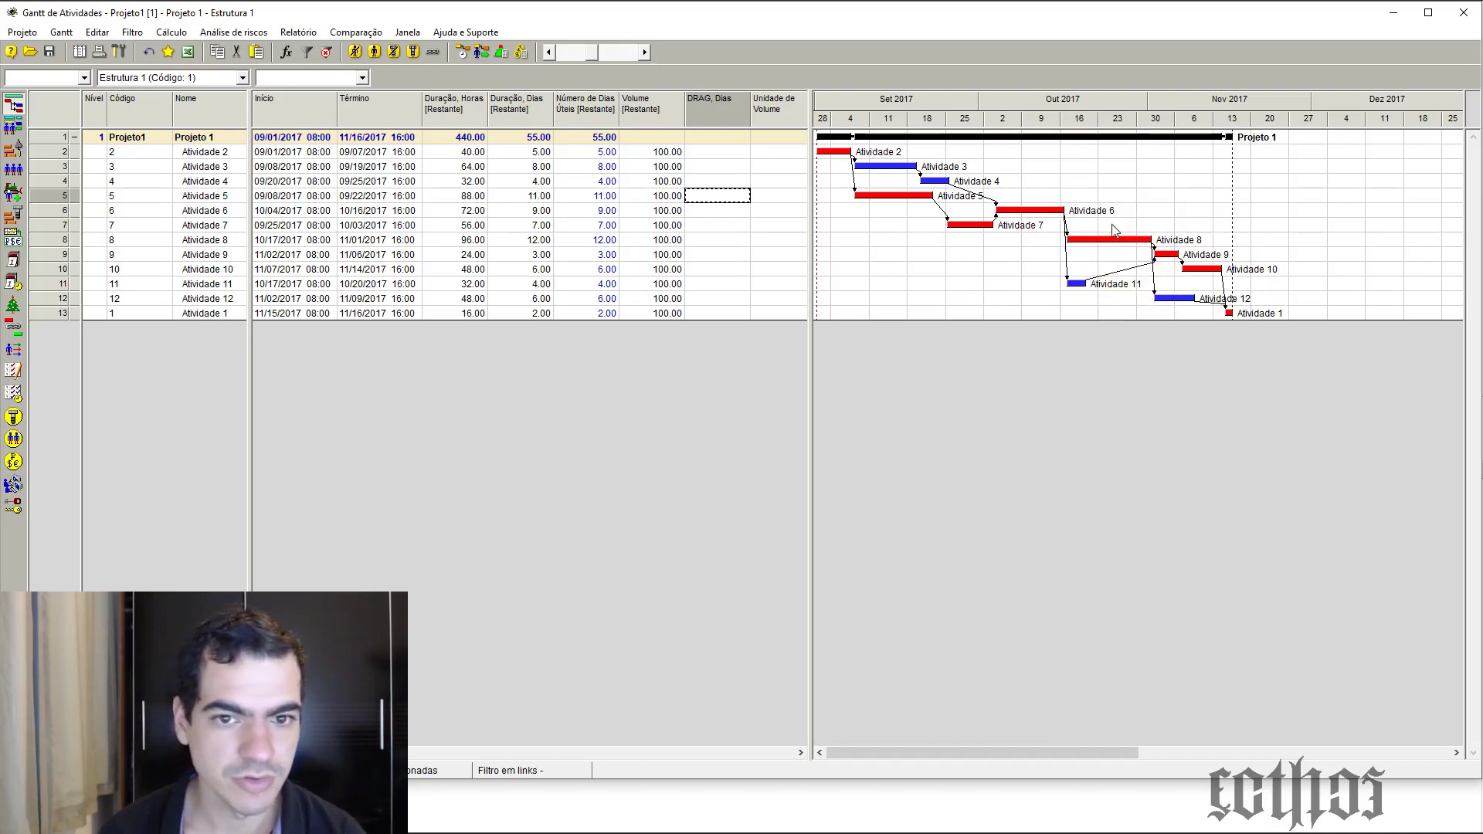
Insert a new activity below Atividade 7 and delete the Término-Início link between Atividade 6 and Atividade 8
{"action": "left_click", "coordinate": [183, 227]}
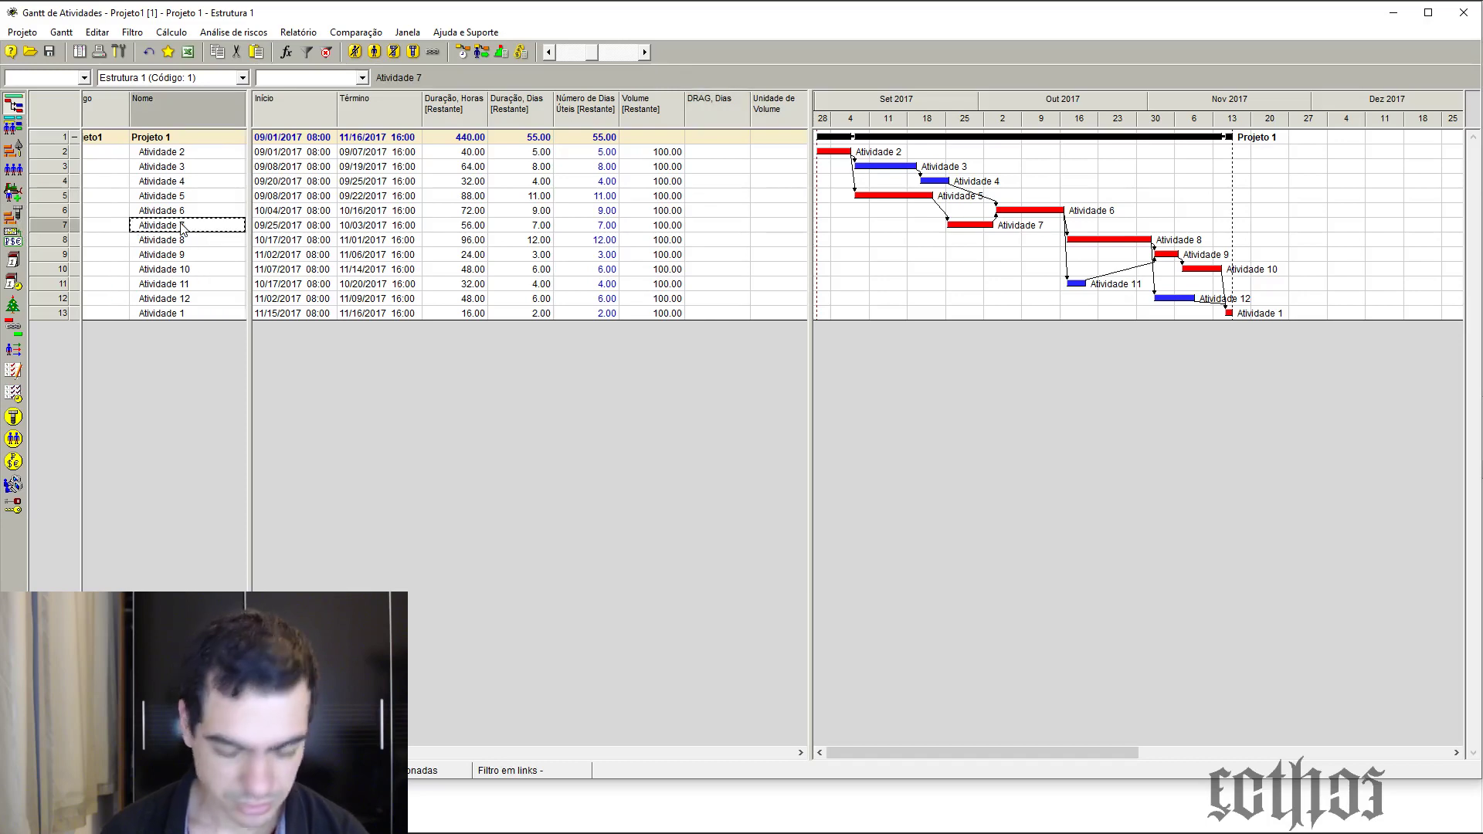
{"action": "key", "text": "Insert"}
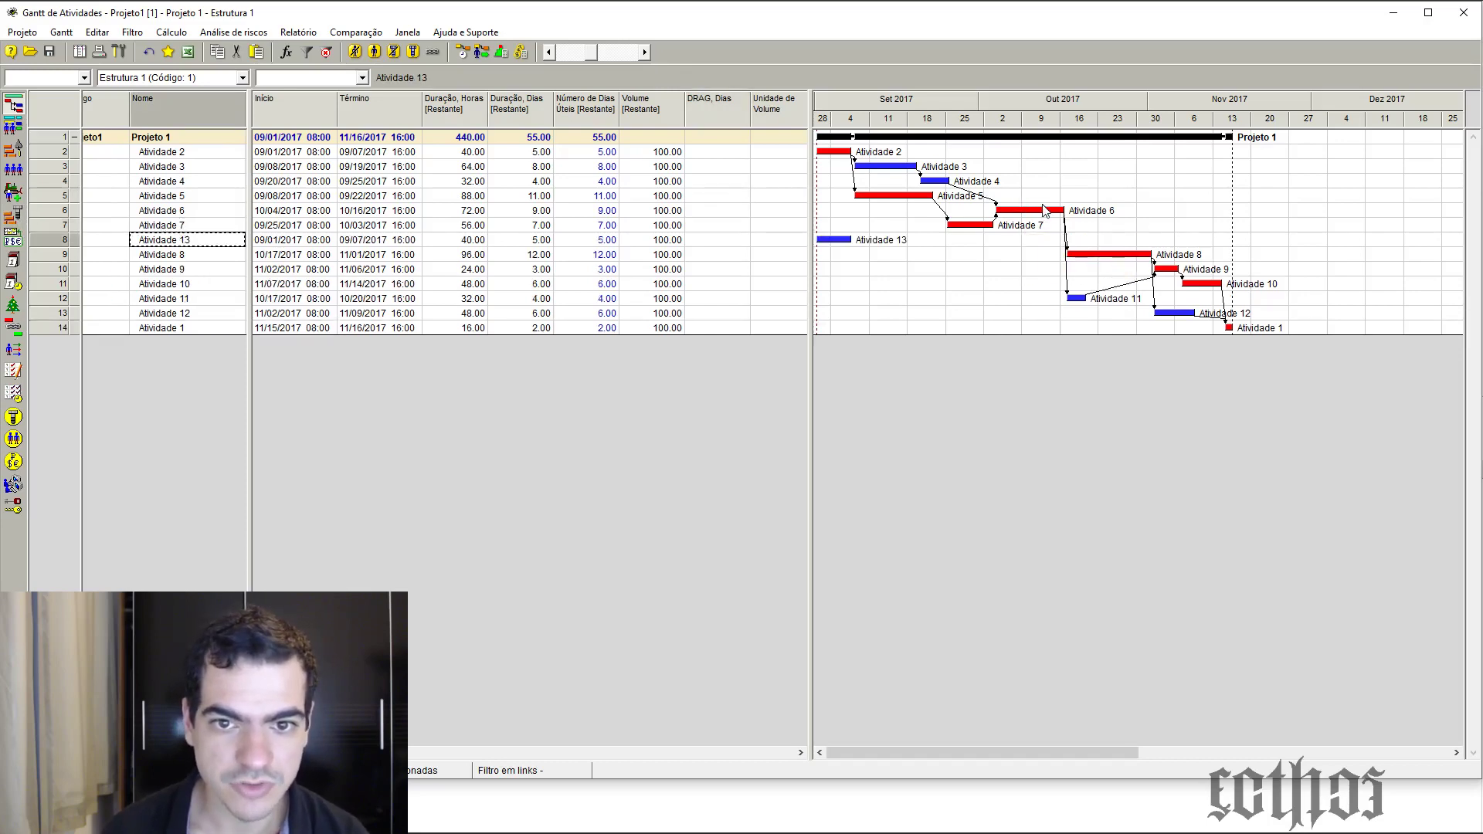
{"action": "left_click_drag", "start_coordinate": [1048, 210], "coordinate": [1085, 255]}
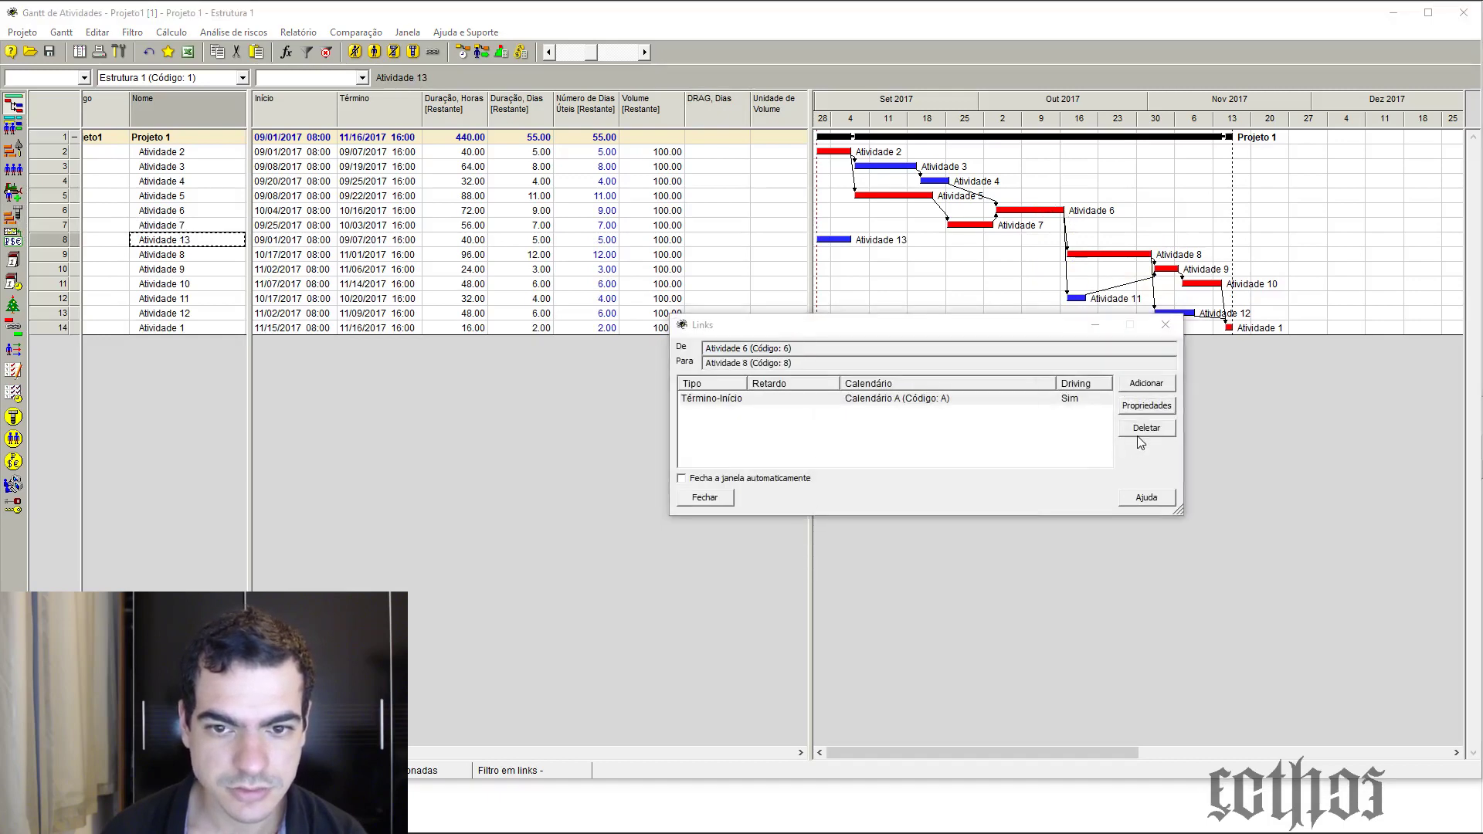
{"action": "left_click", "coordinate": [1140, 429]}
{"action": "left_click", "coordinate": [935, 496]}
{"action": "left_click", "coordinate": [1165, 325]}
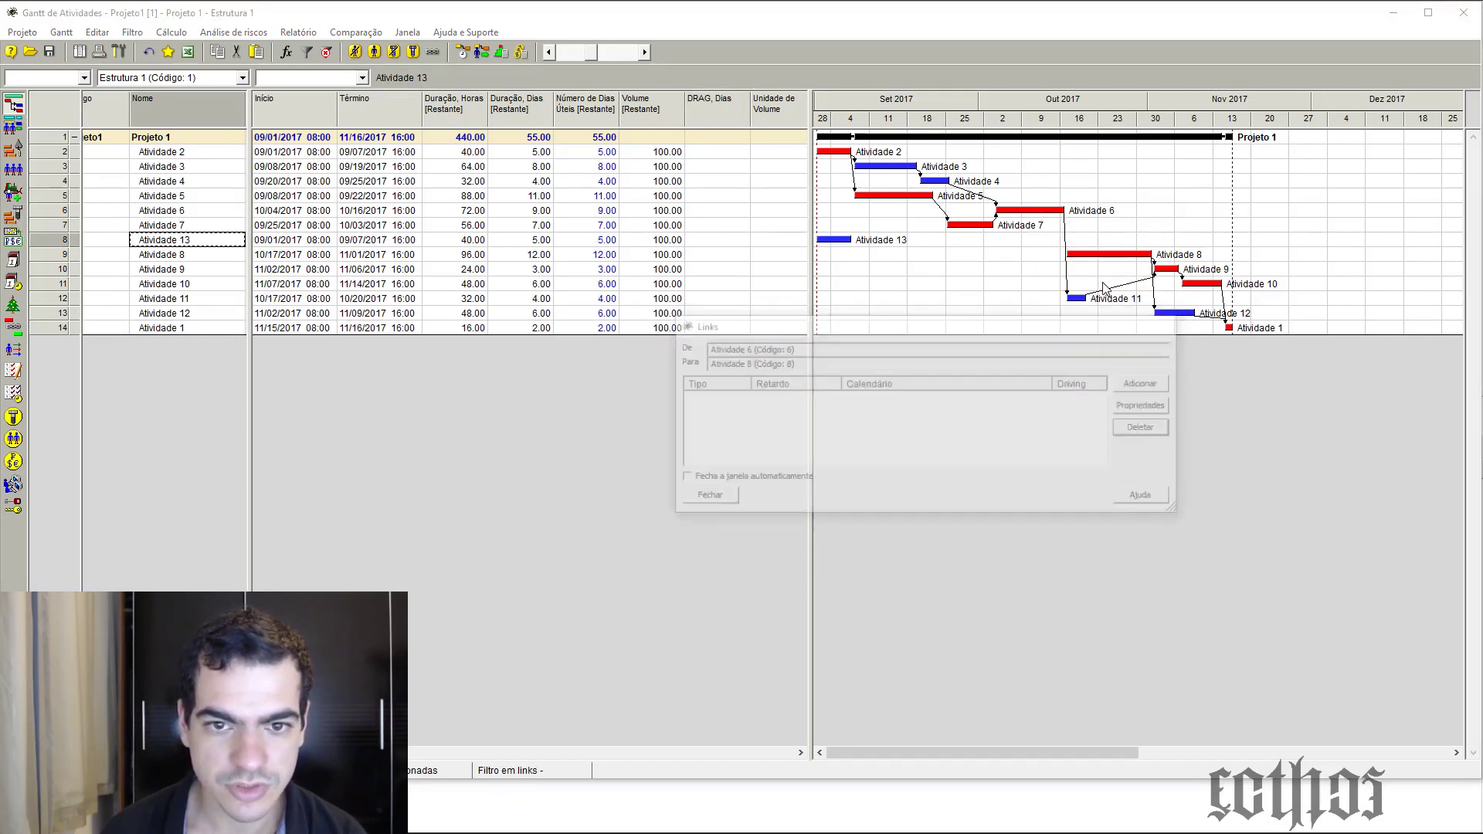
Link Atividade 6 to the new activity and that activity to Atividade 8, and recalculate the schedule
{"action": "mouse_move", "coordinate": [1046, 210]}
{"action": "left_mouse_down"}
{"action": "mouse_move", "coordinate": [832, 241]}
{"action": "mouse_move", "coordinate": [1071, 274]}
{"action": "mouse_move", "coordinate": [1086, 263]}
{"action": "left_mouse_up"}
{"action": "left_click", "coordinate": [462, 52]}
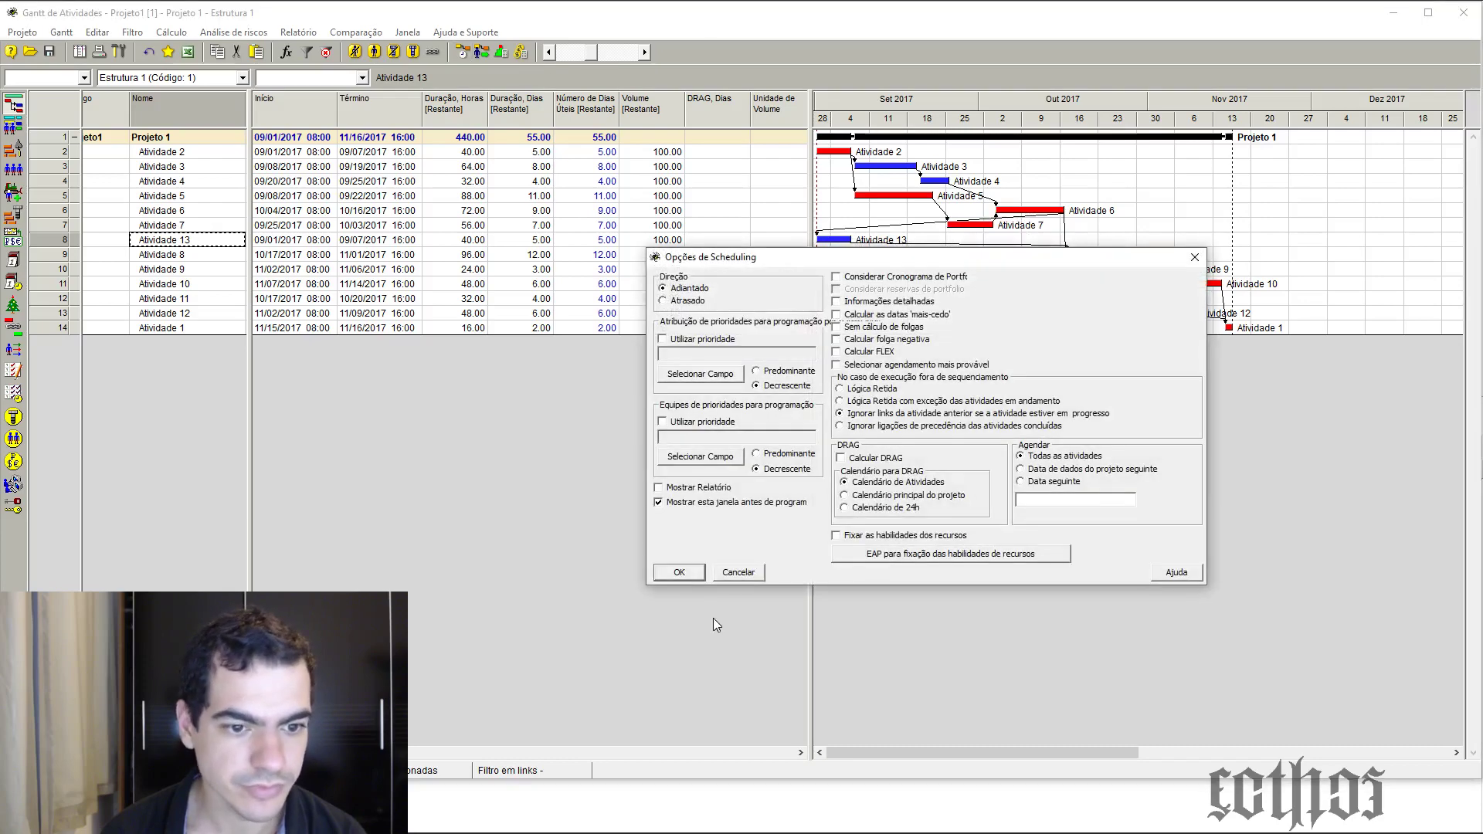
{"action": "left_click", "coordinate": [671, 569]}
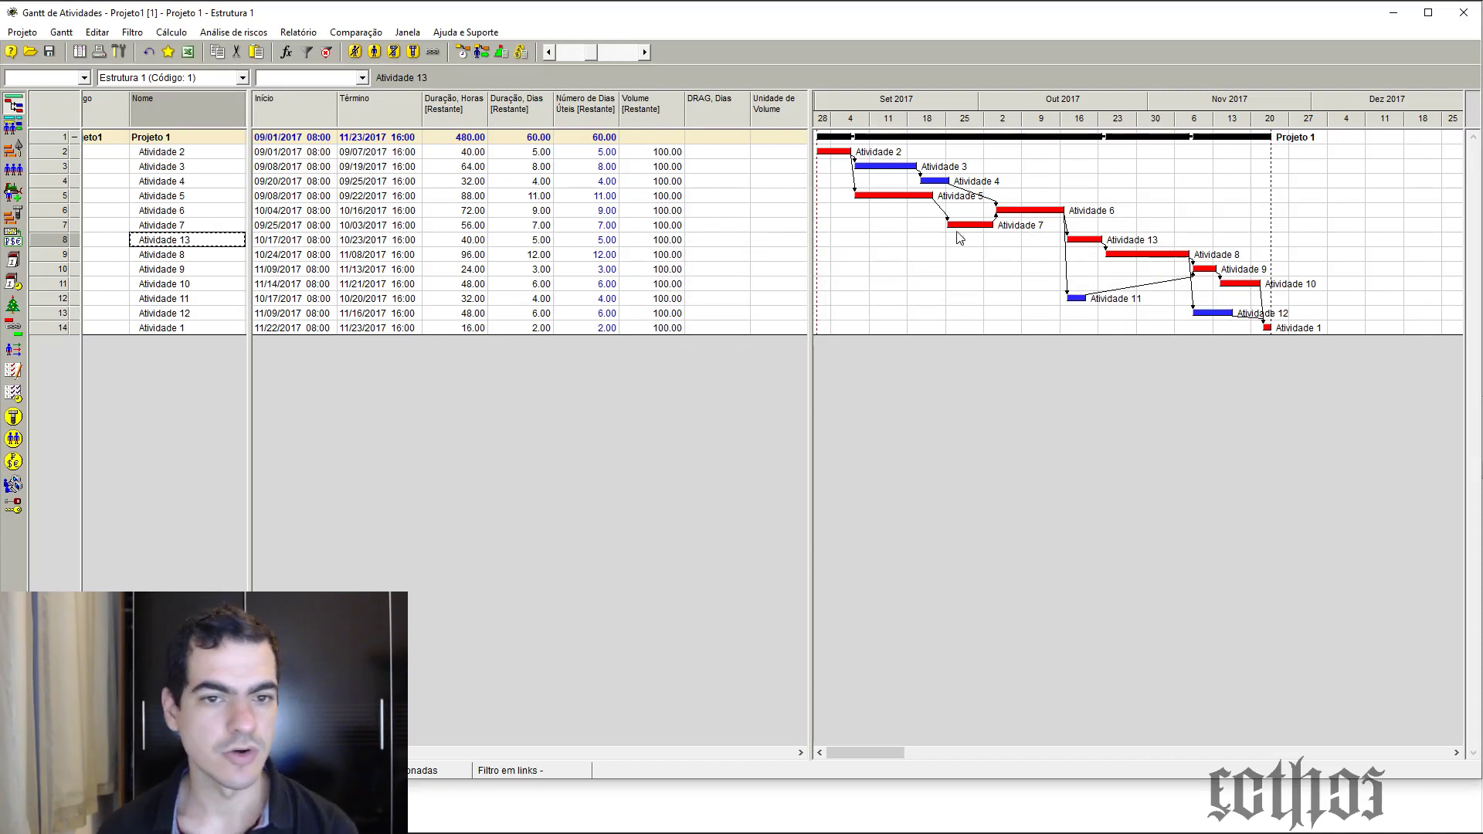
Rename the new activity between Atividade 7 and Atividade 8 as "buffer da 7"
{"action": "type", "text": "bu"}
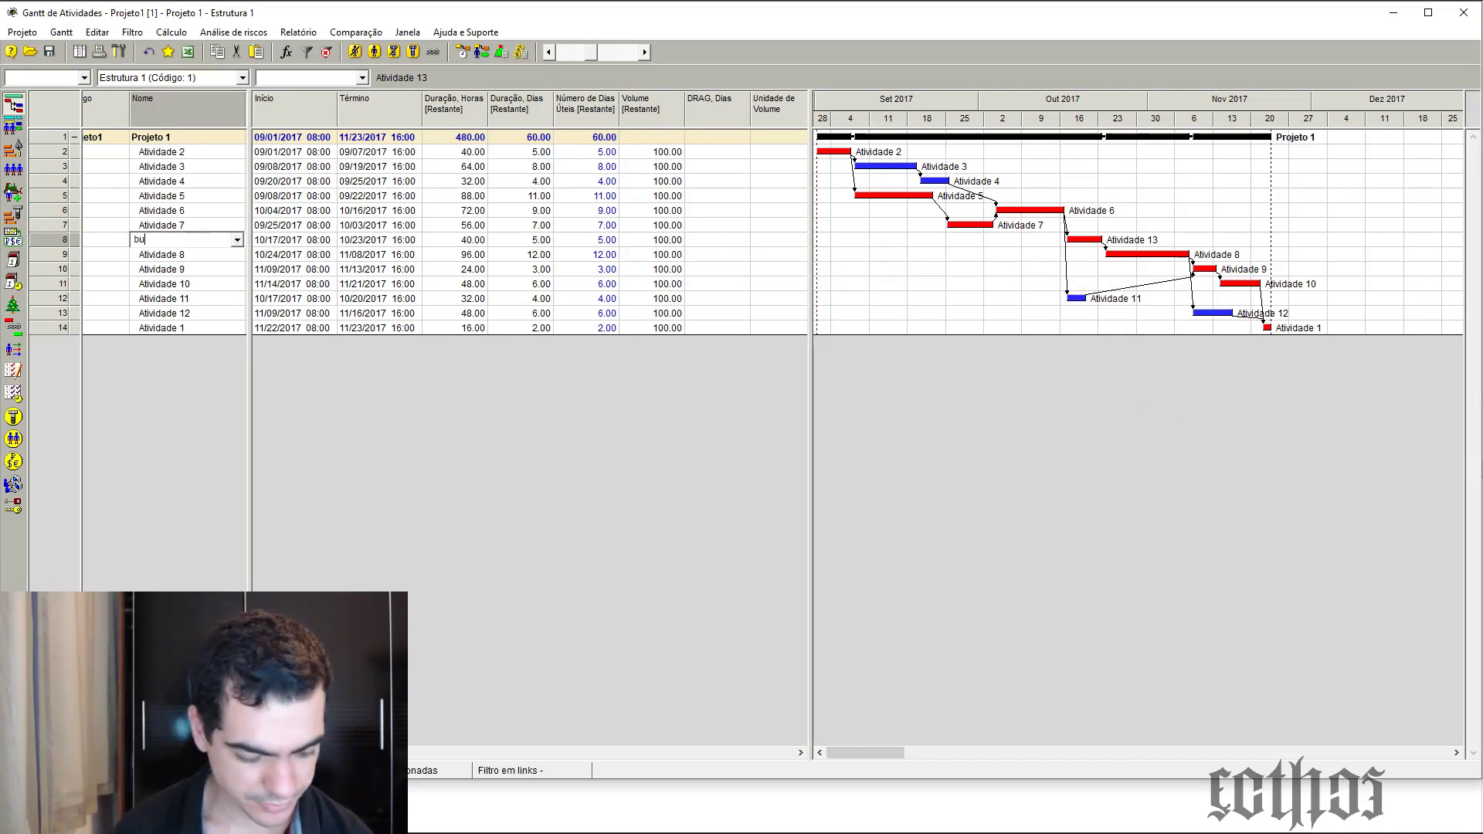
{"action": "type", "text": "ffer s"}
{"action": "key", "text": "BackSpace"}
{"action": "type", "text": "da 7"}
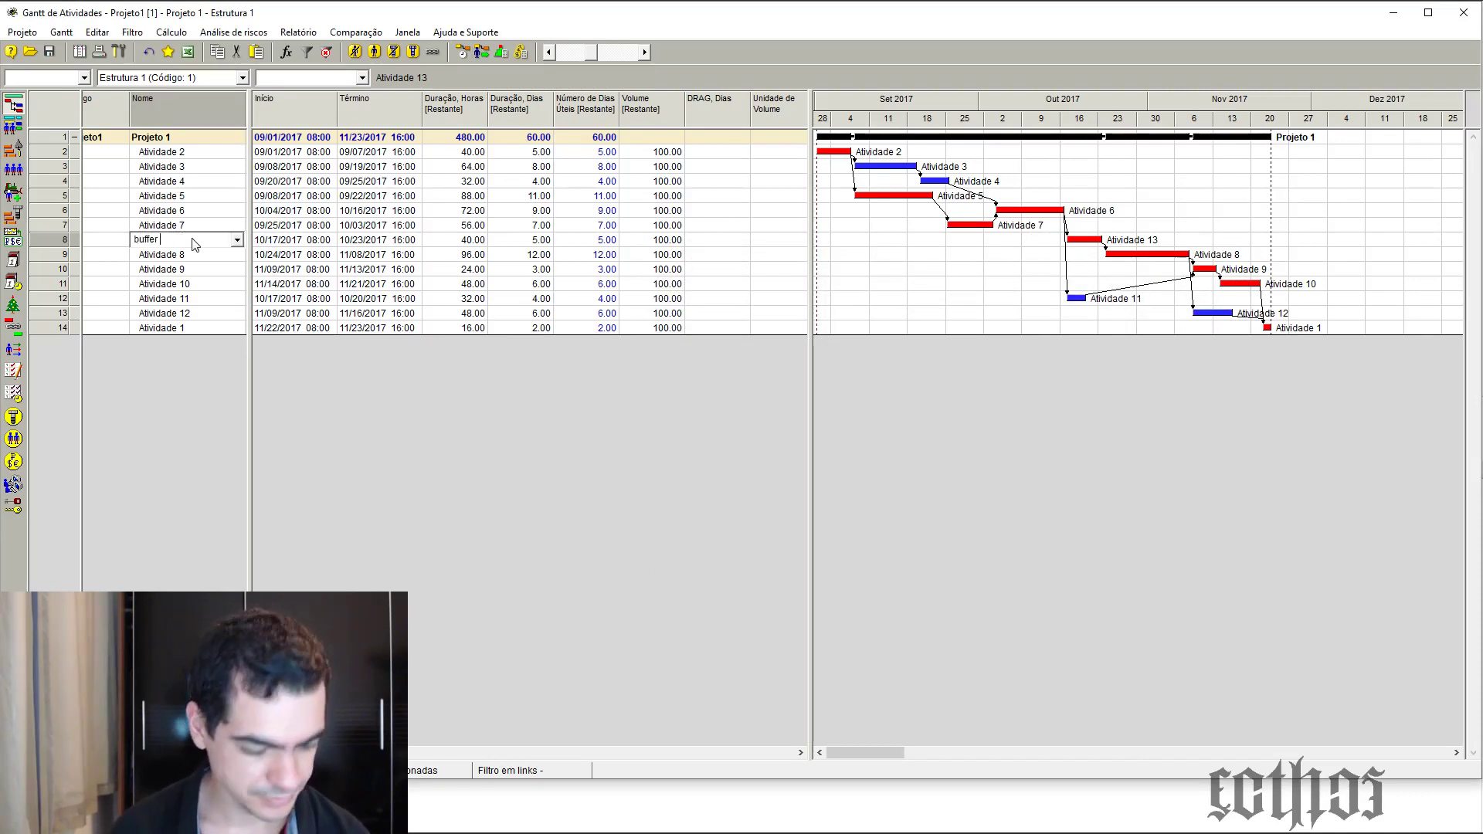
{"action": "key", "text": "Return"}
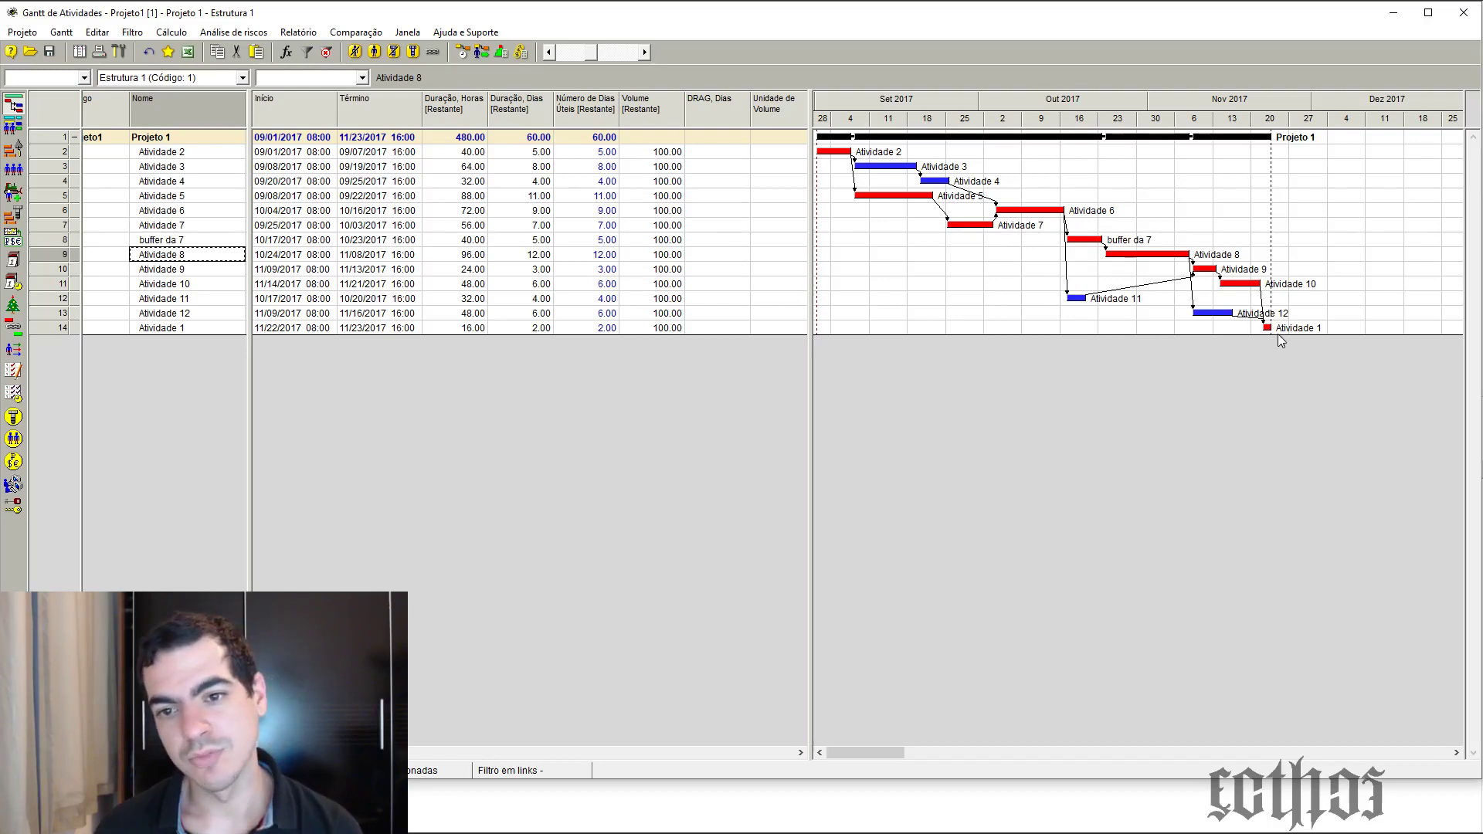
Rename the last activity of Projeto 1, Atividade 1, as "término"
{"action": "left_click", "coordinate": [190, 331]}
{"action": "left_click", "coordinate": [190, 331]}
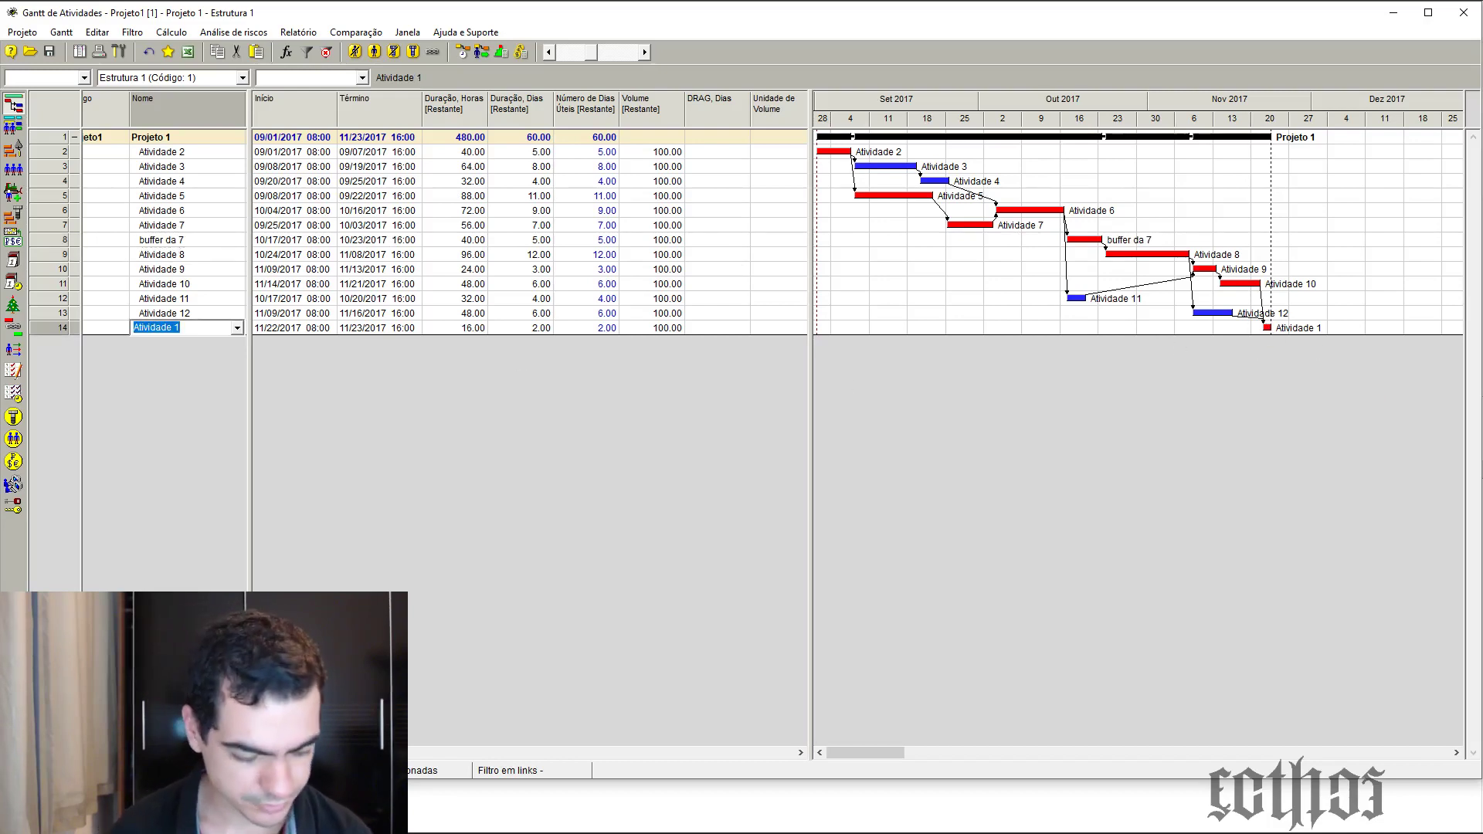
{"action": "key", "text": "BackSpace"}
{"action": "type", "text": "té"}
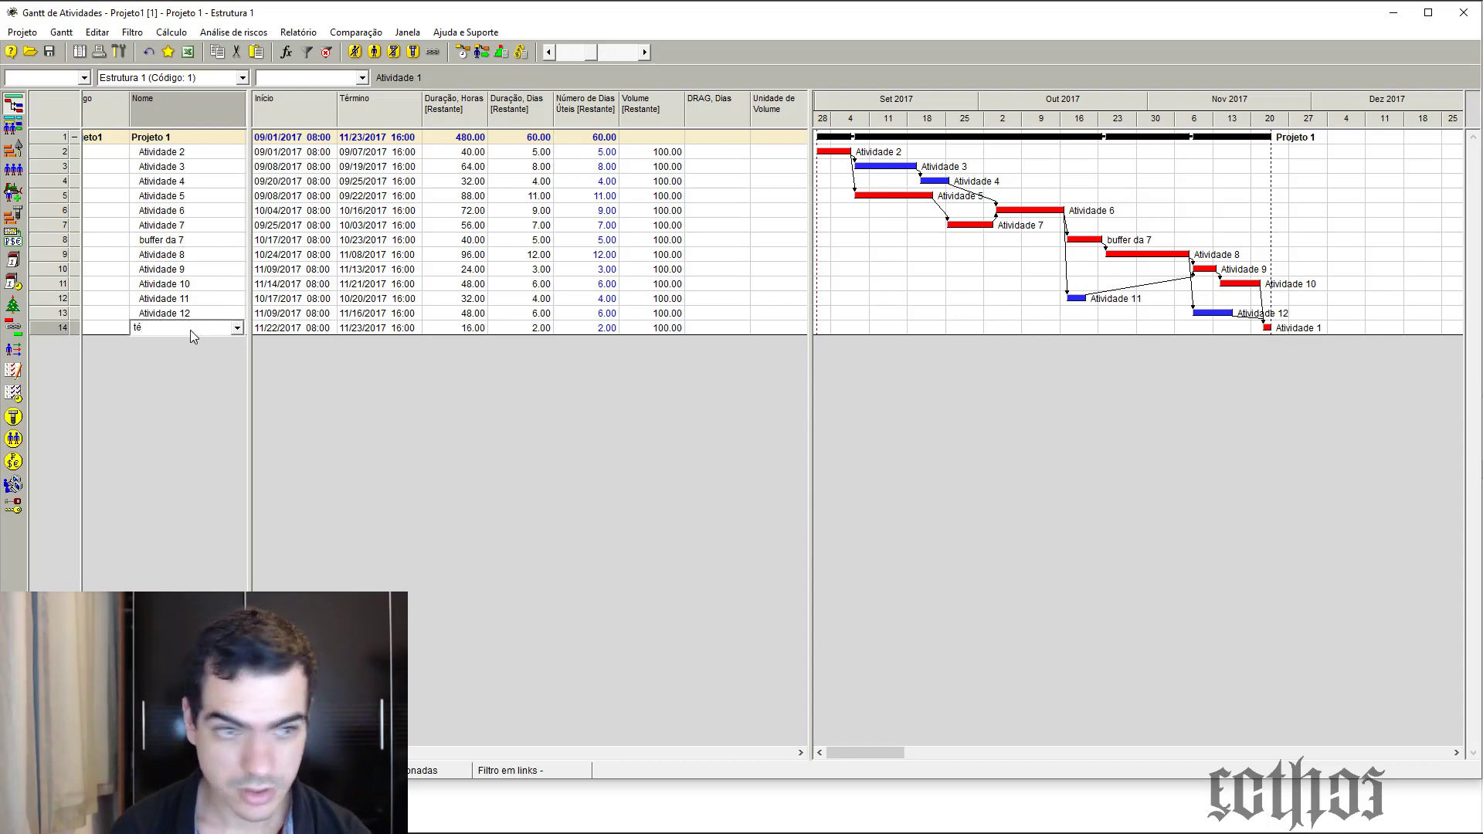
{"action": "type", "text": "rmino"}
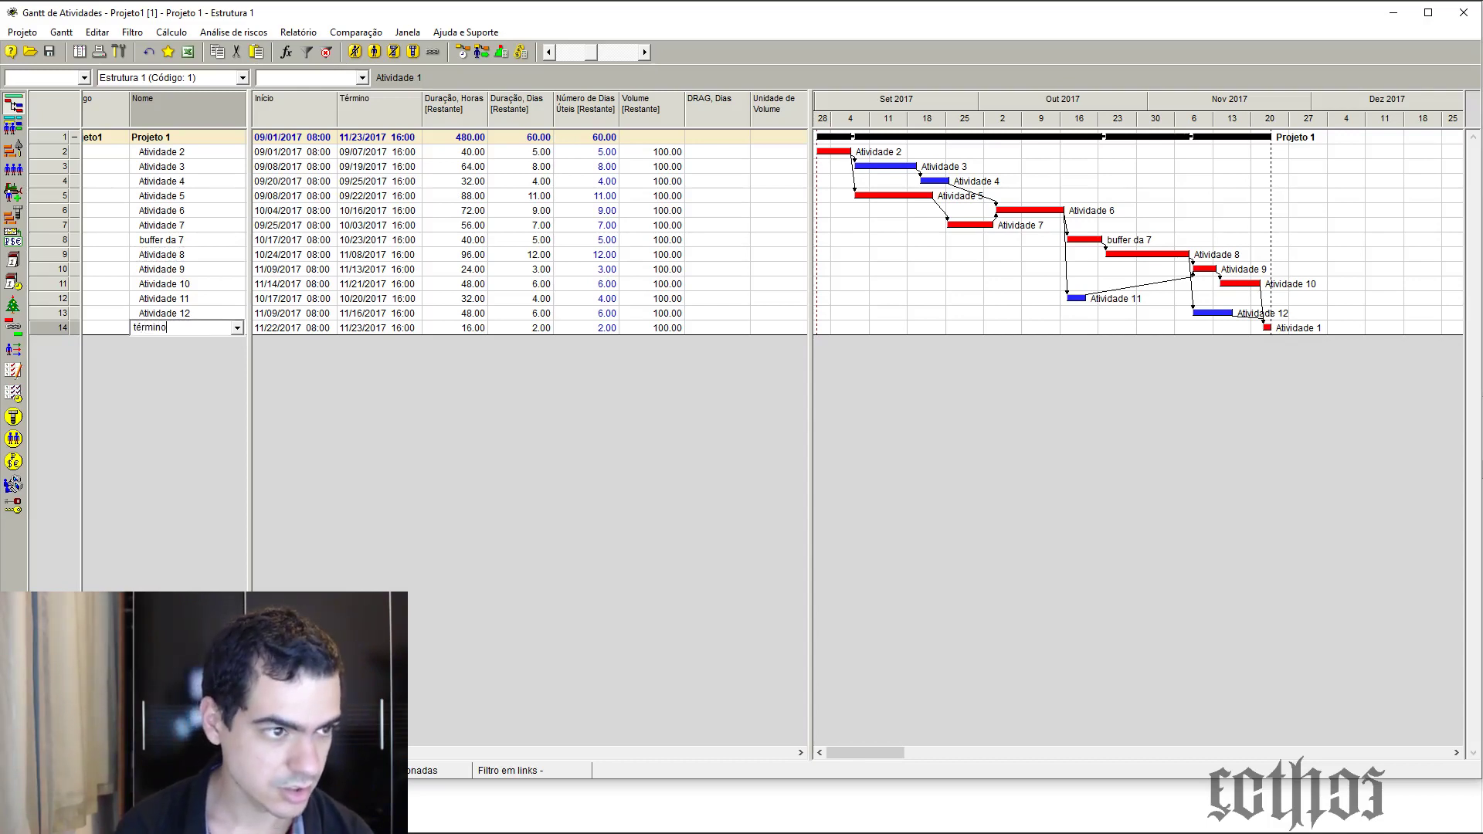
{"action": "key", "text": "Return"}
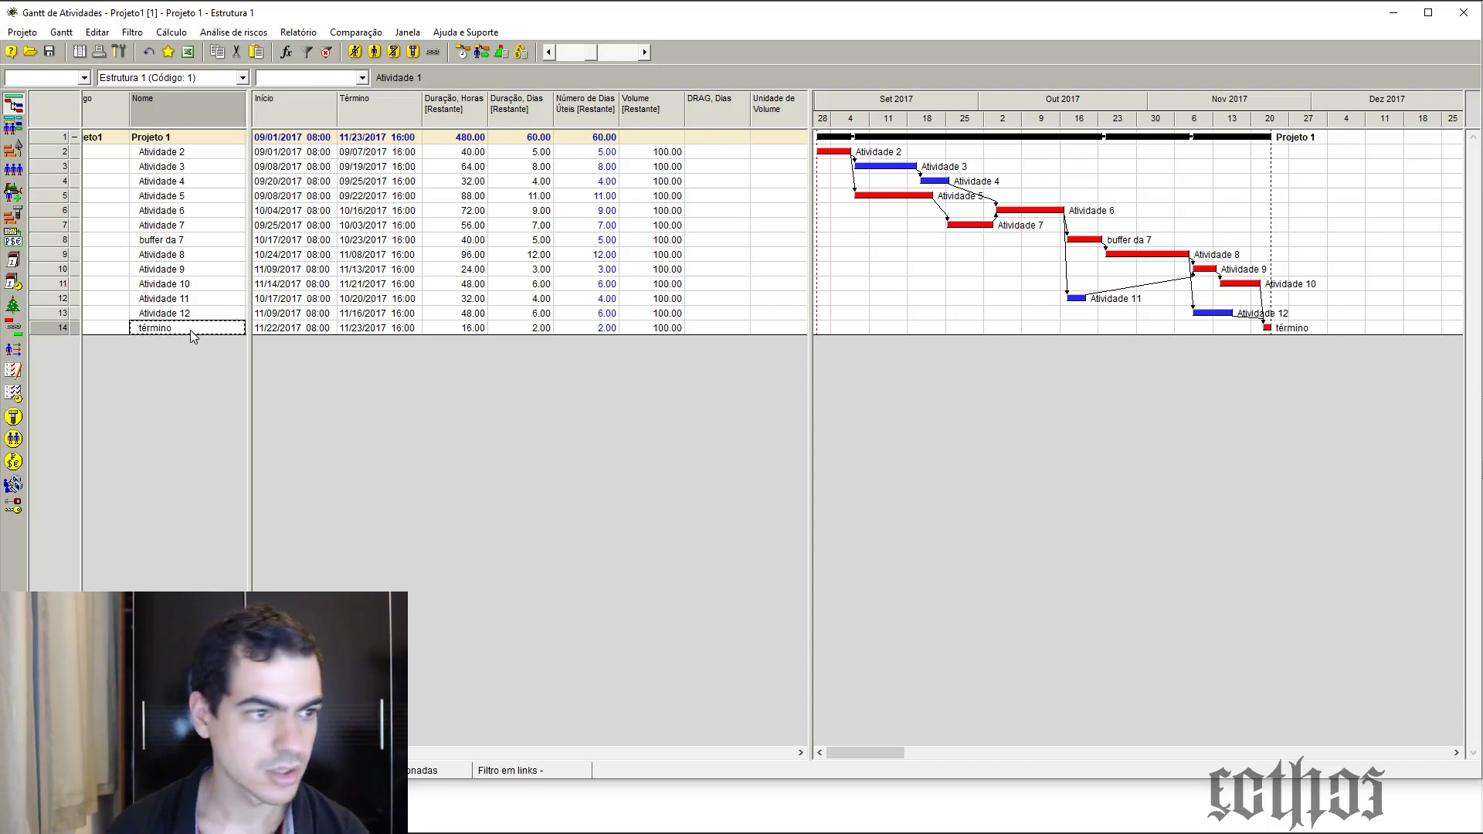
Change the Tipo DPH of término to Marco de projeto and recalculate the schedule with the current scheduling options
{"action": "left_click_drag", "start_coordinate": [248, 263], "coordinate": [368, 280]}
{"action": "left_click", "coordinate": [286, 328]}
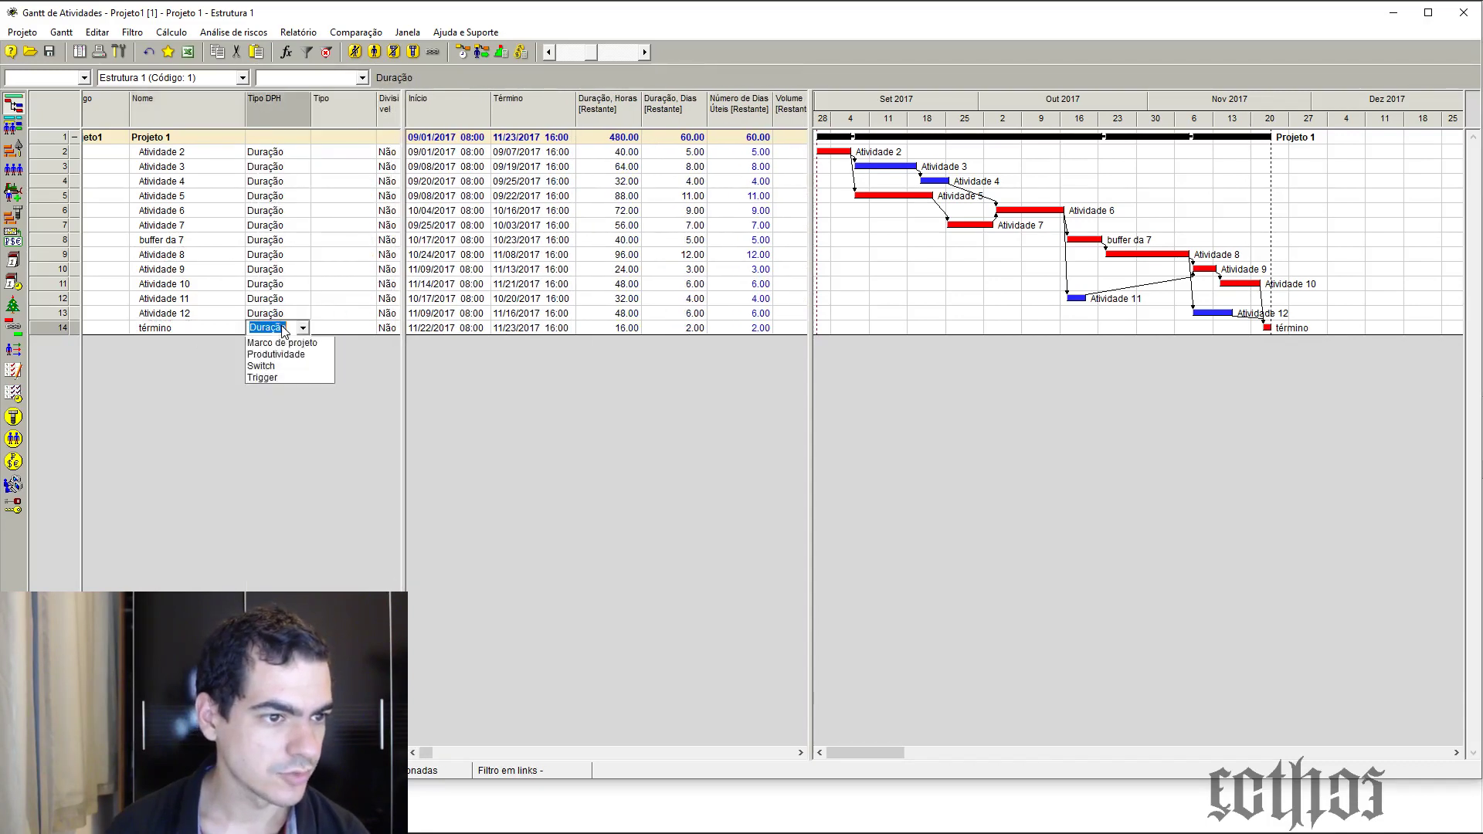
{"action": "left_click", "coordinate": [303, 328]}
{"action": "left_click", "coordinate": [309, 368]}
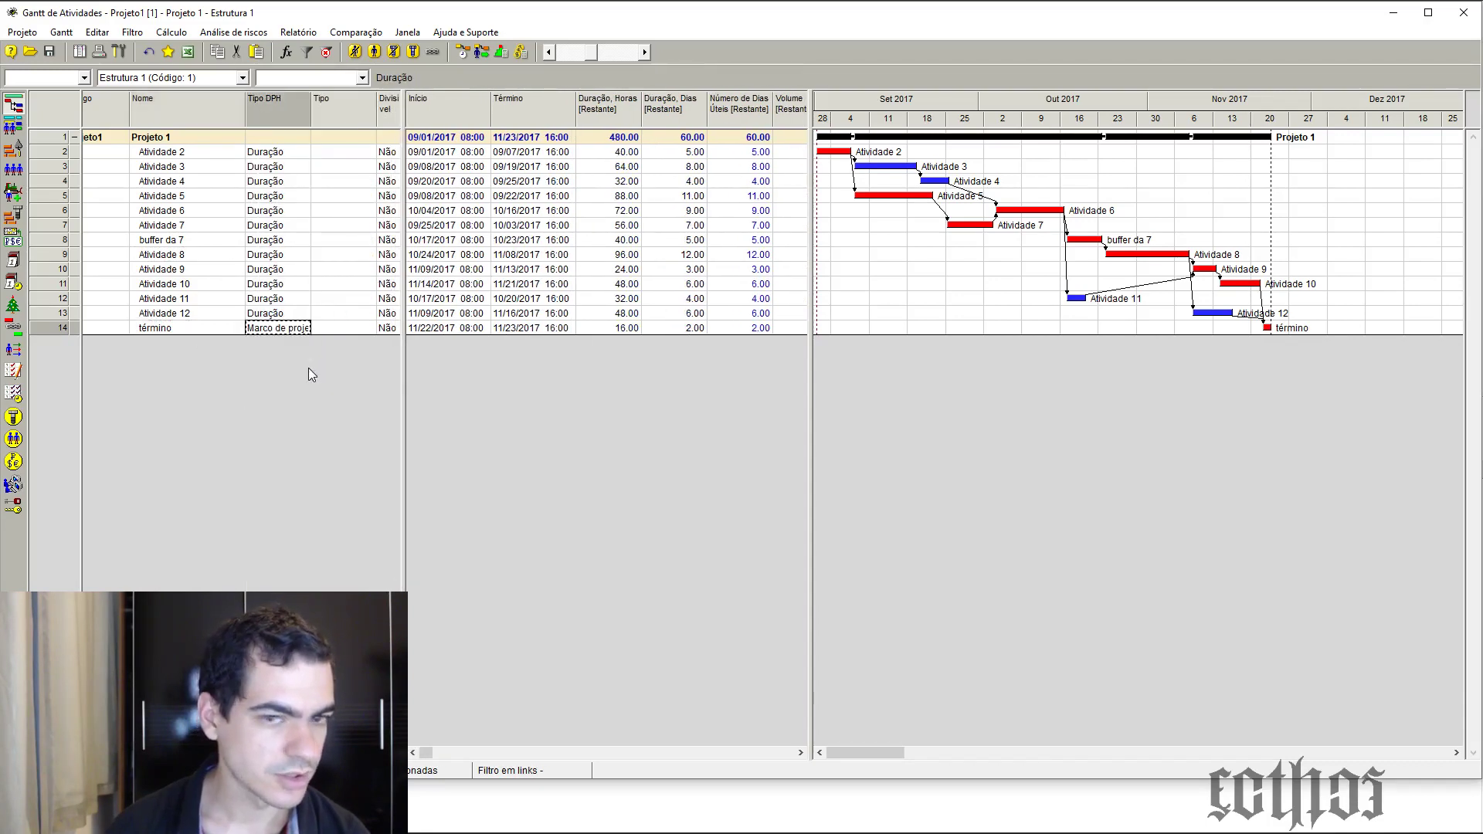
{"action": "left_click", "coordinate": [466, 54]}
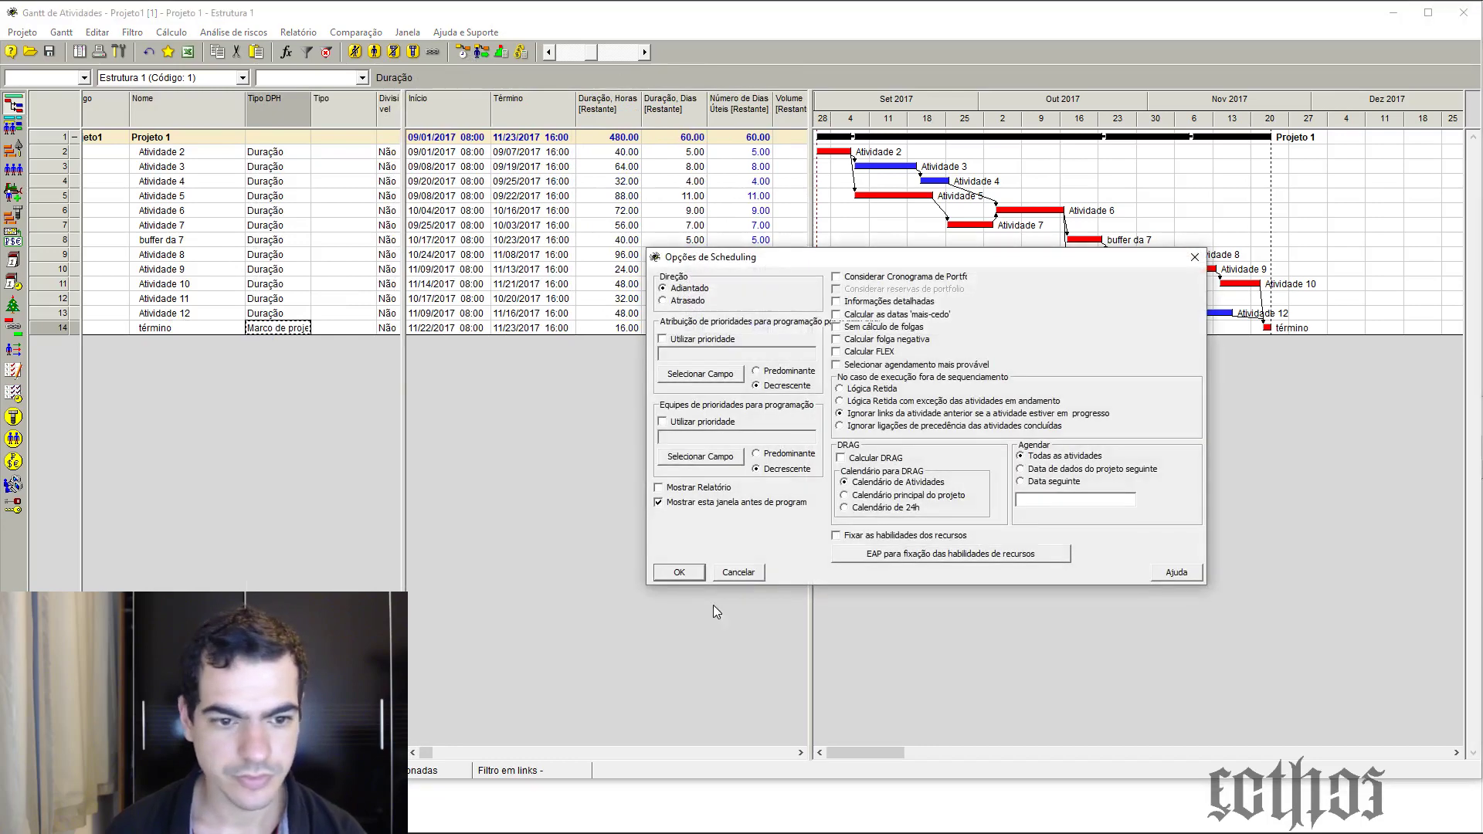
{"action": "left_click", "coordinate": [693, 573]}
{"action": "left_click_drag", "start_coordinate": [808, 337], "coordinate": [617, 336]}
{"action": "mouse_move", "coordinate": [1066, 328]}
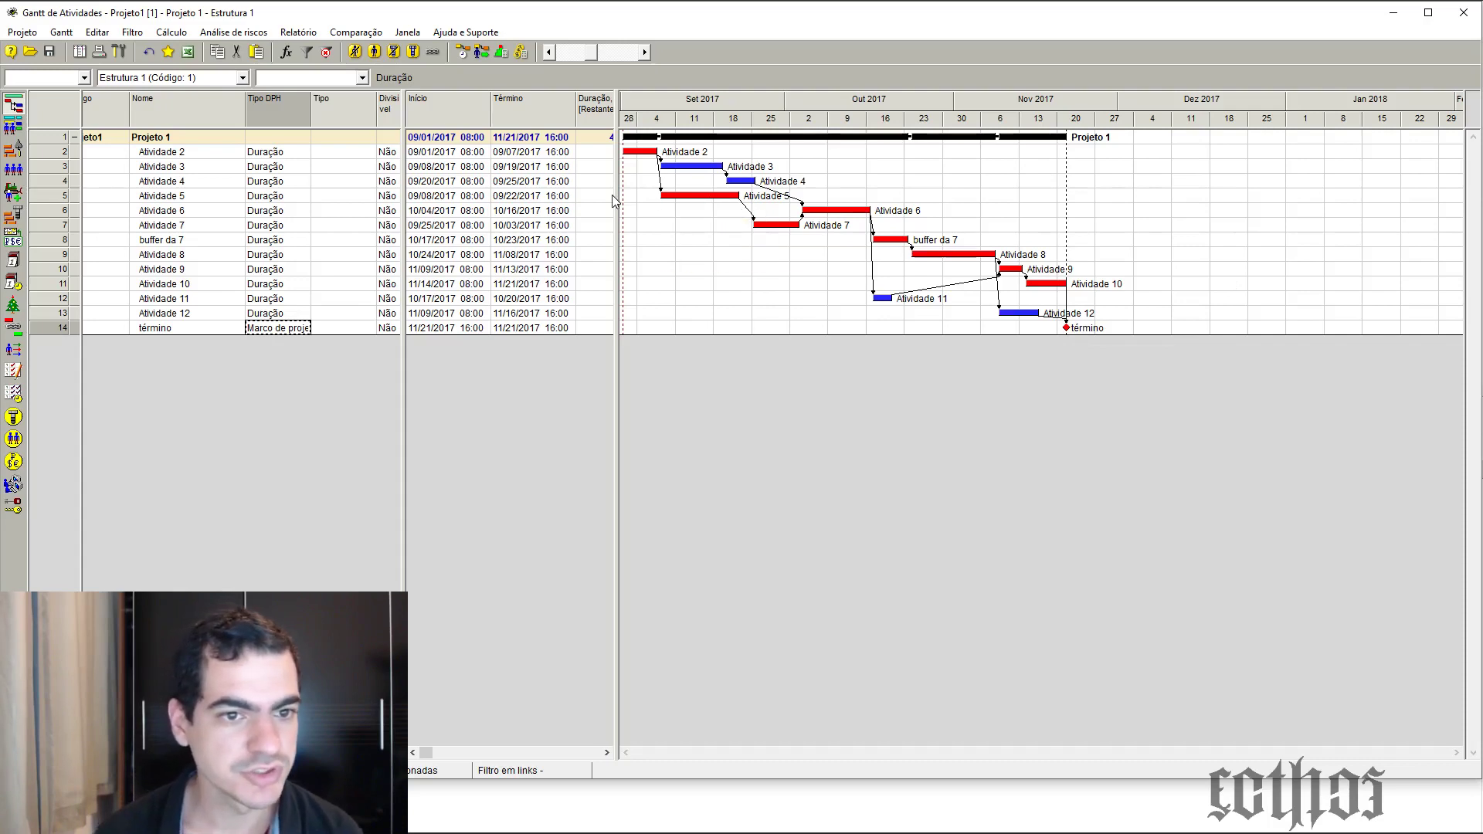
Set the remaining duration of Atividade 5 to 13 days and recalculate the schedule
{"action": "left_click_drag", "start_coordinate": [405, 210], "coordinate": [219, 237]}
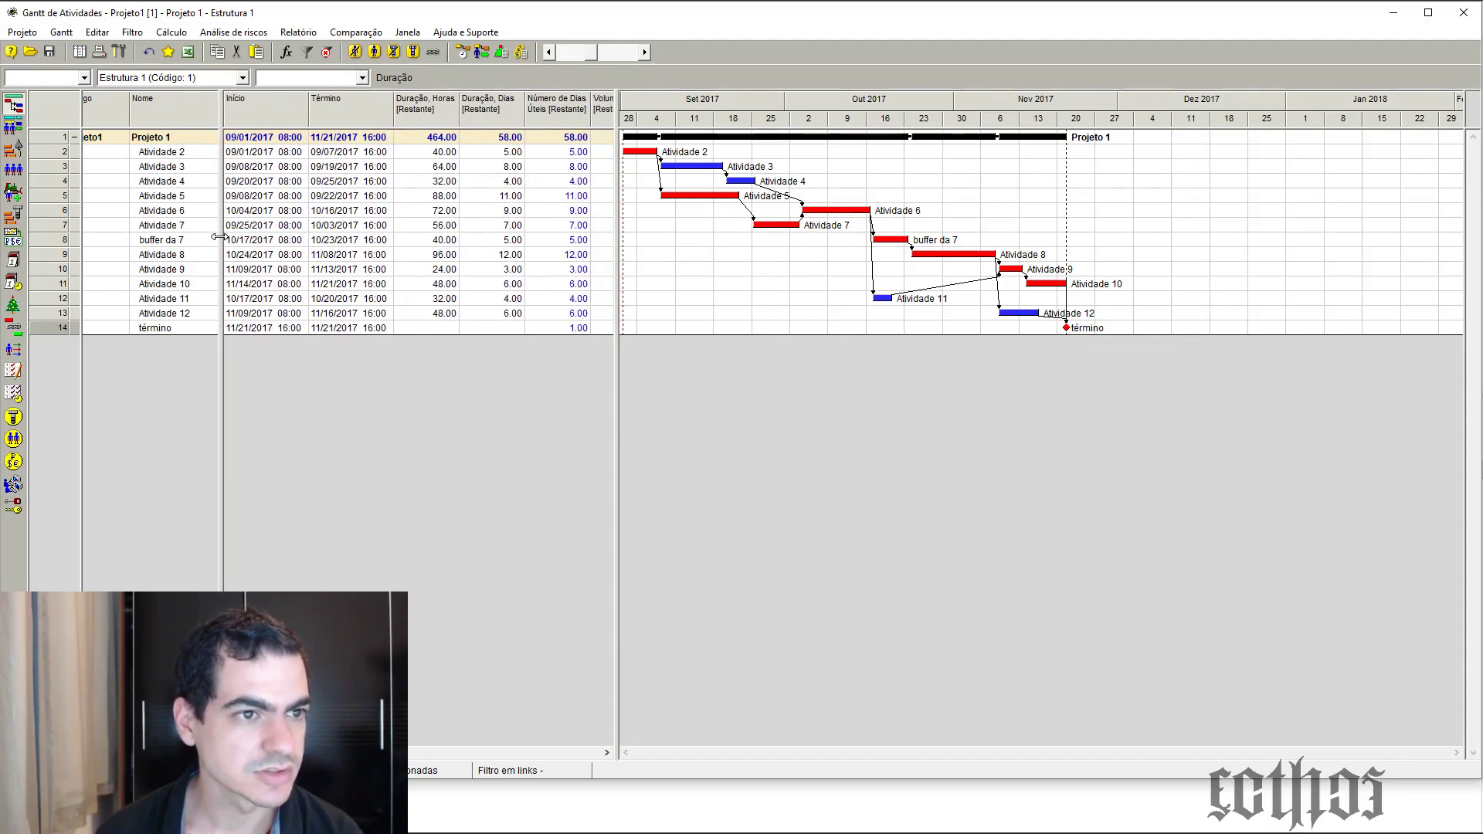
{"action": "left_click", "coordinate": [504, 197]}
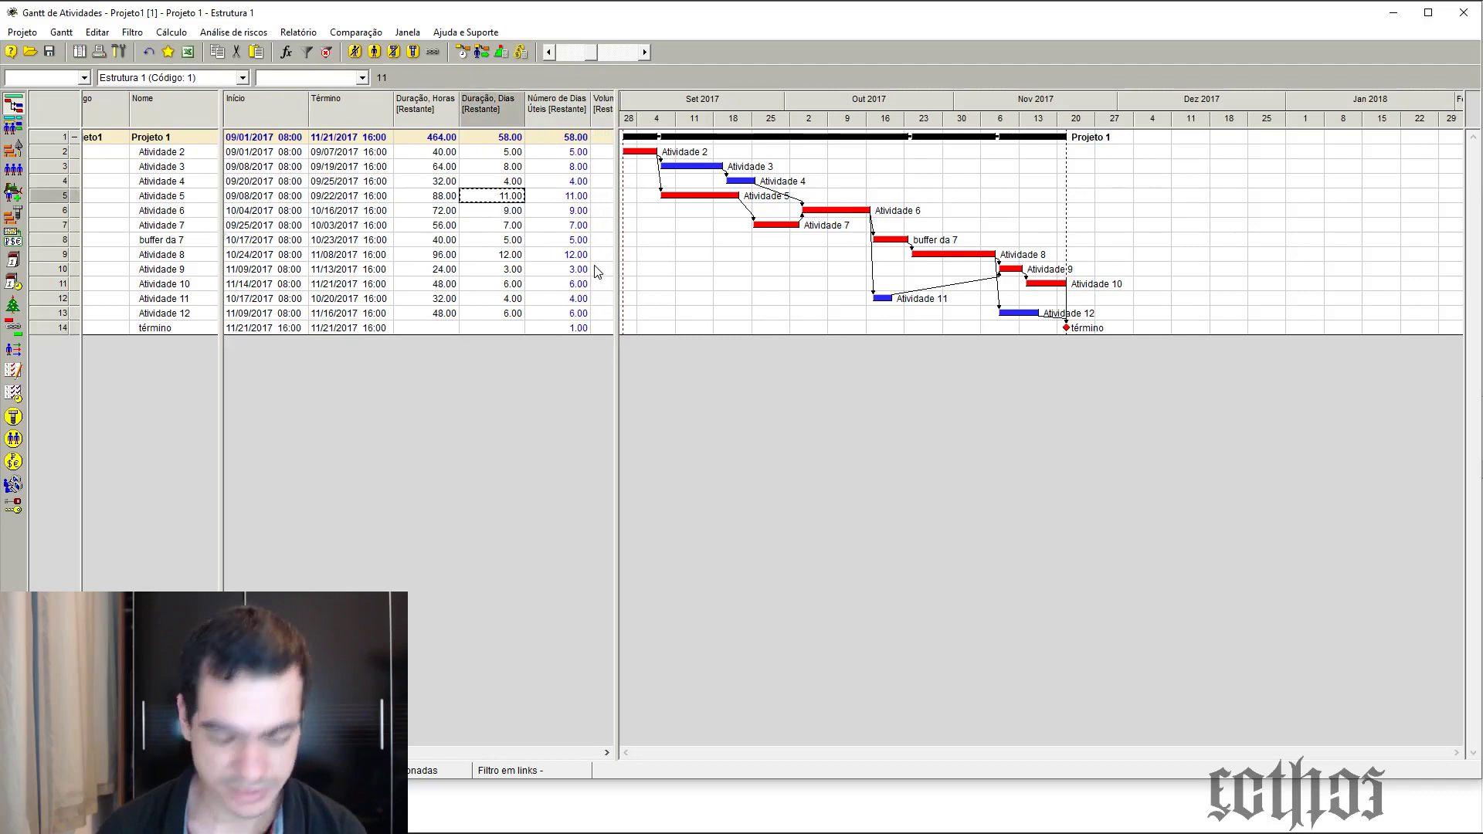
{"action": "type", "text": "13"}
{"action": "key", "text": "Return"}
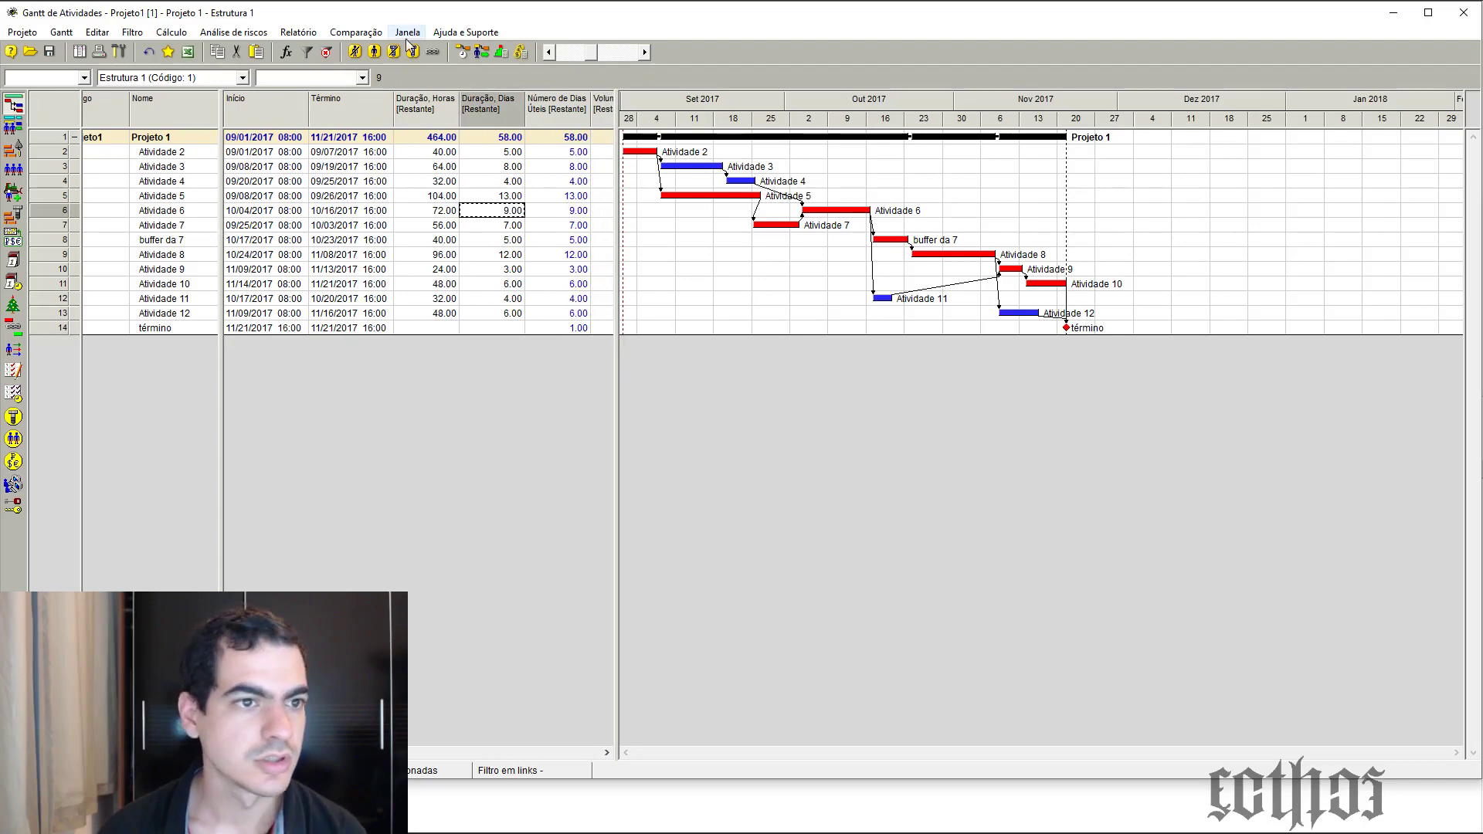
{"action": "left_click", "coordinate": [462, 52]}
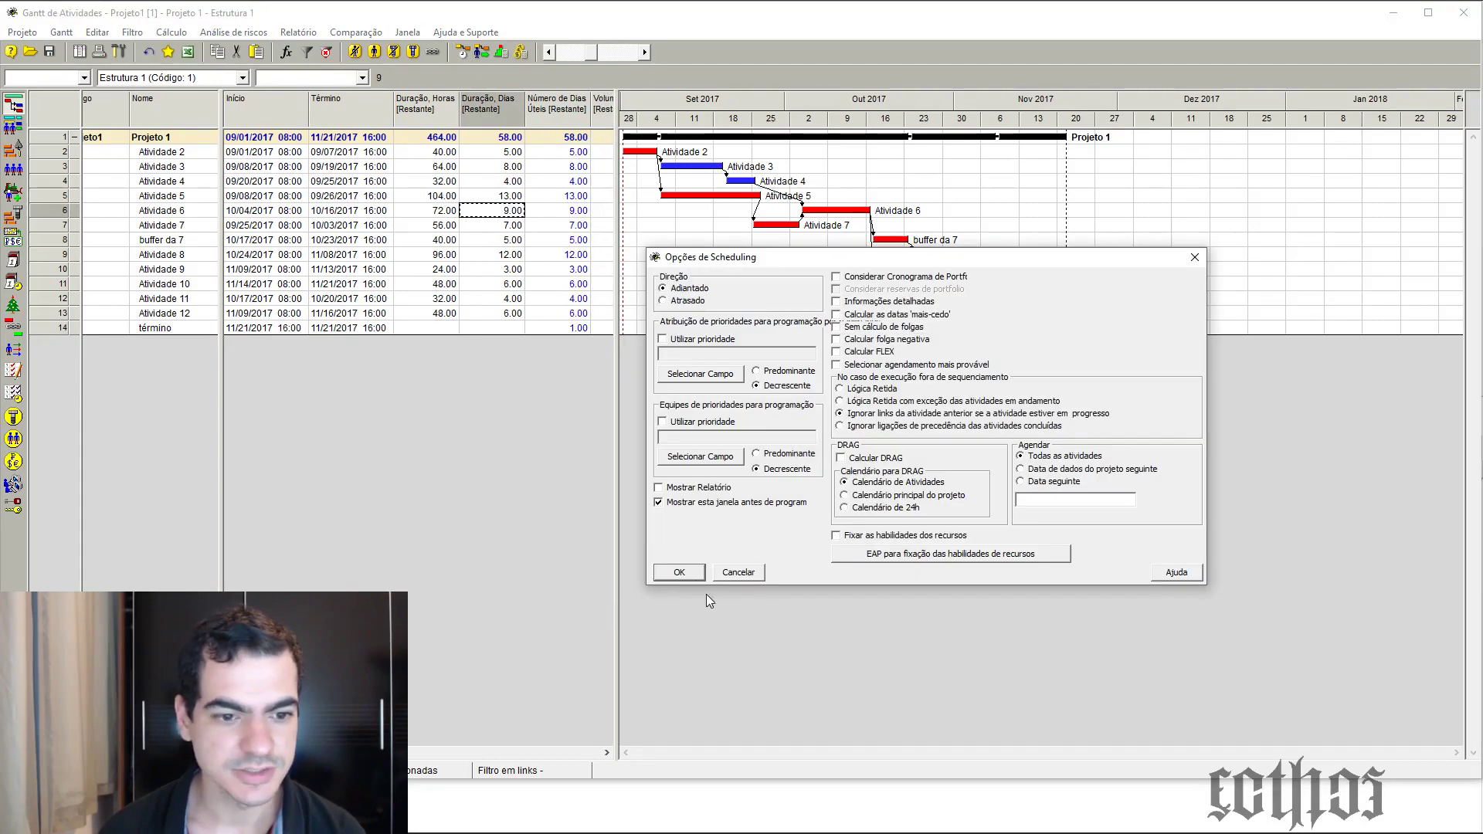
{"action": "left_click", "coordinate": [674, 569]}
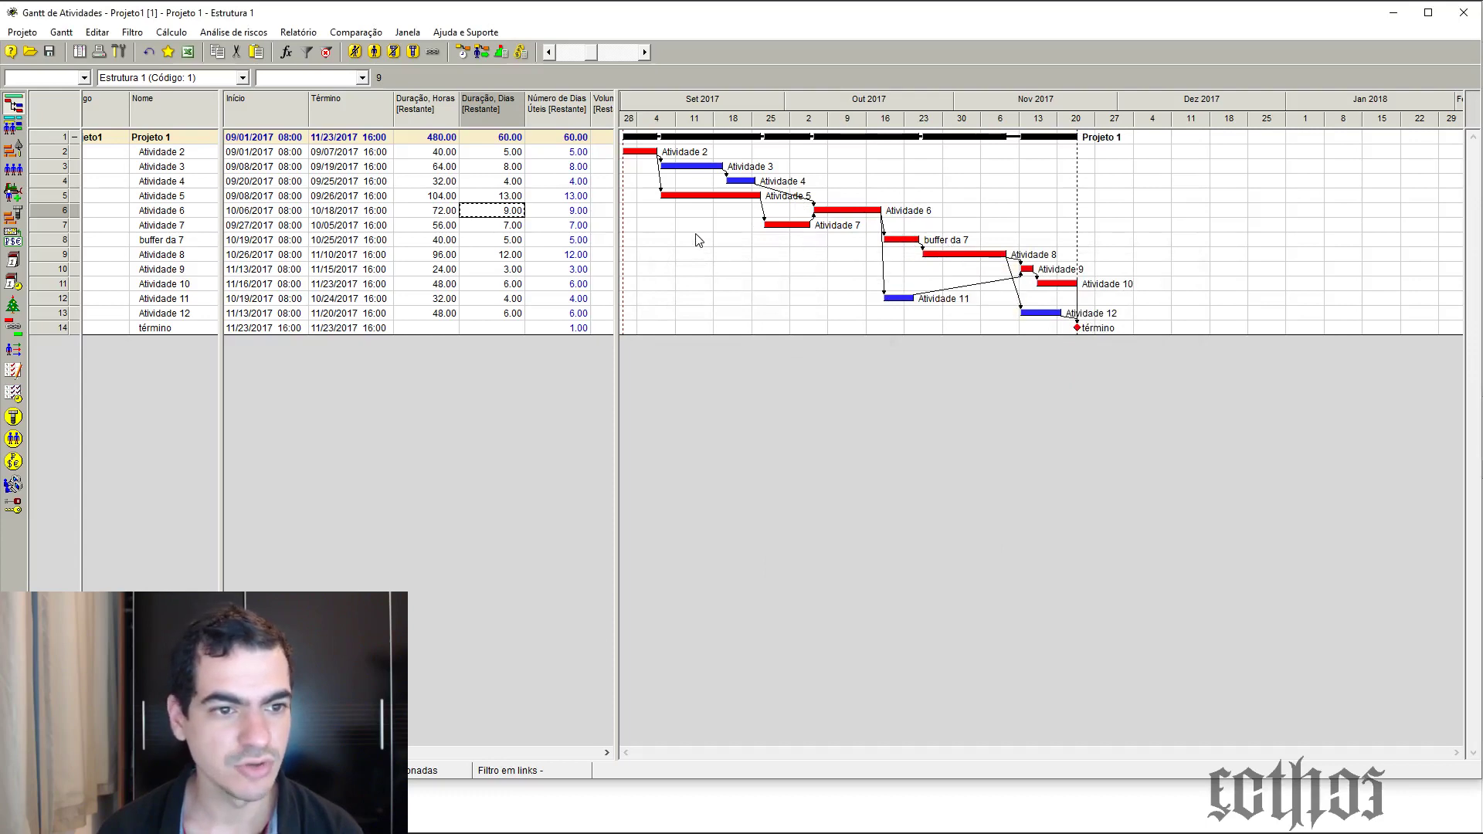
Reduce the remaining duration of buffer da 7 to 3 days and recalculate the schedule
{"action": "left_click", "coordinate": [510, 240]}
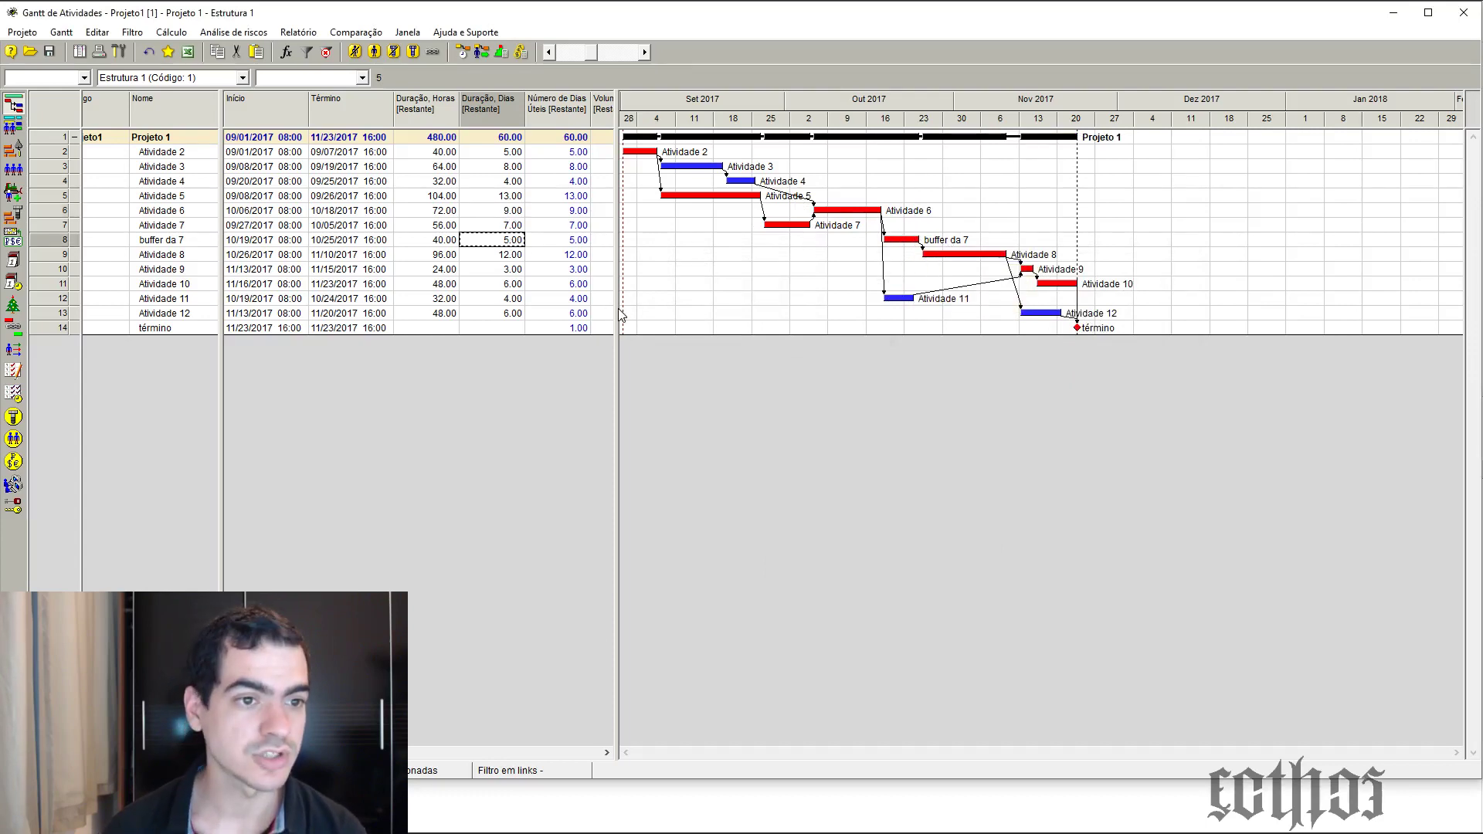
{"action": "type", "text": "3"}
{"action": "key", "text": "Return"}
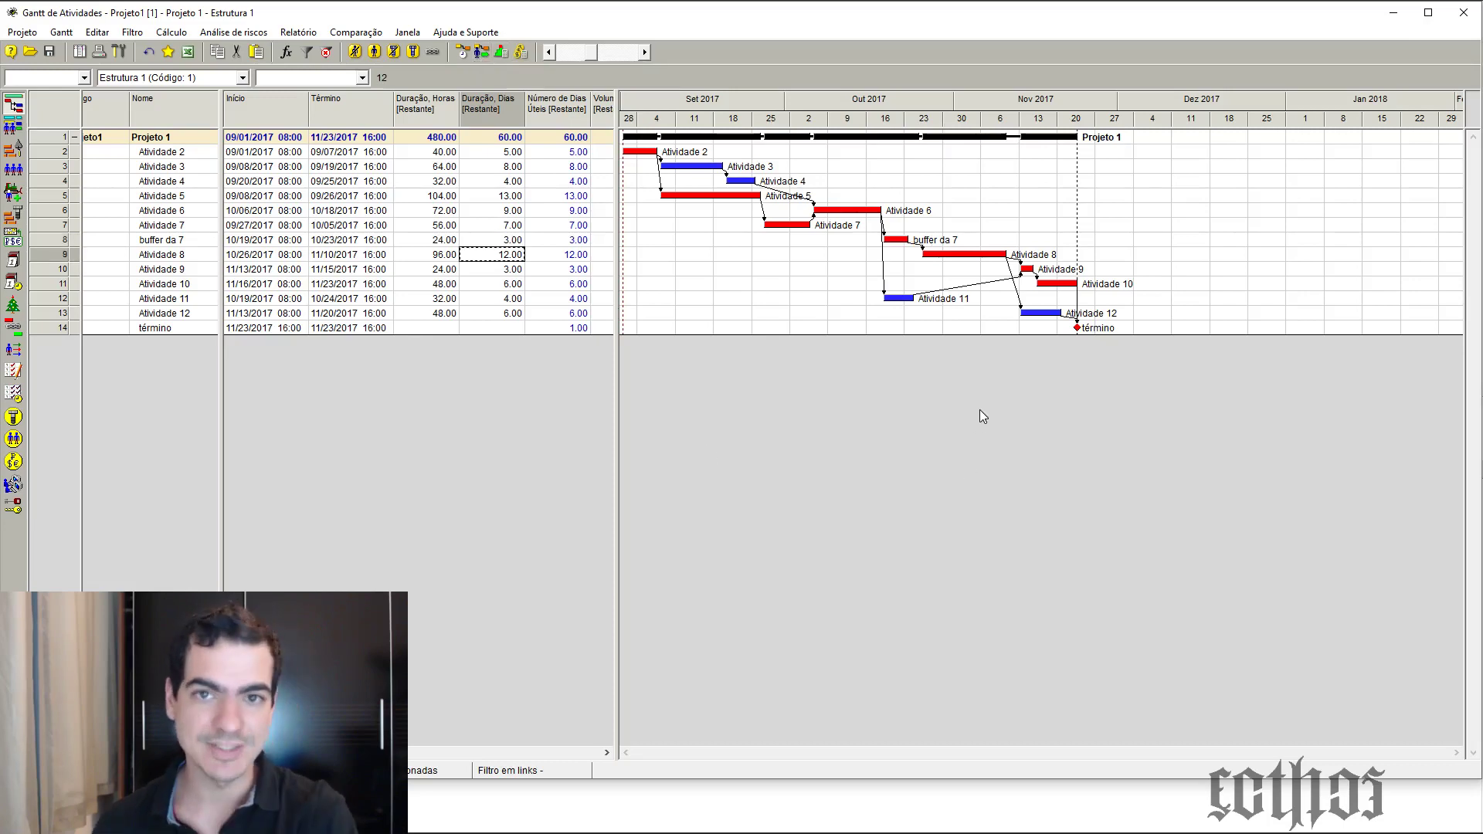
{"action": "left_click", "coordinate": [463, 52]}
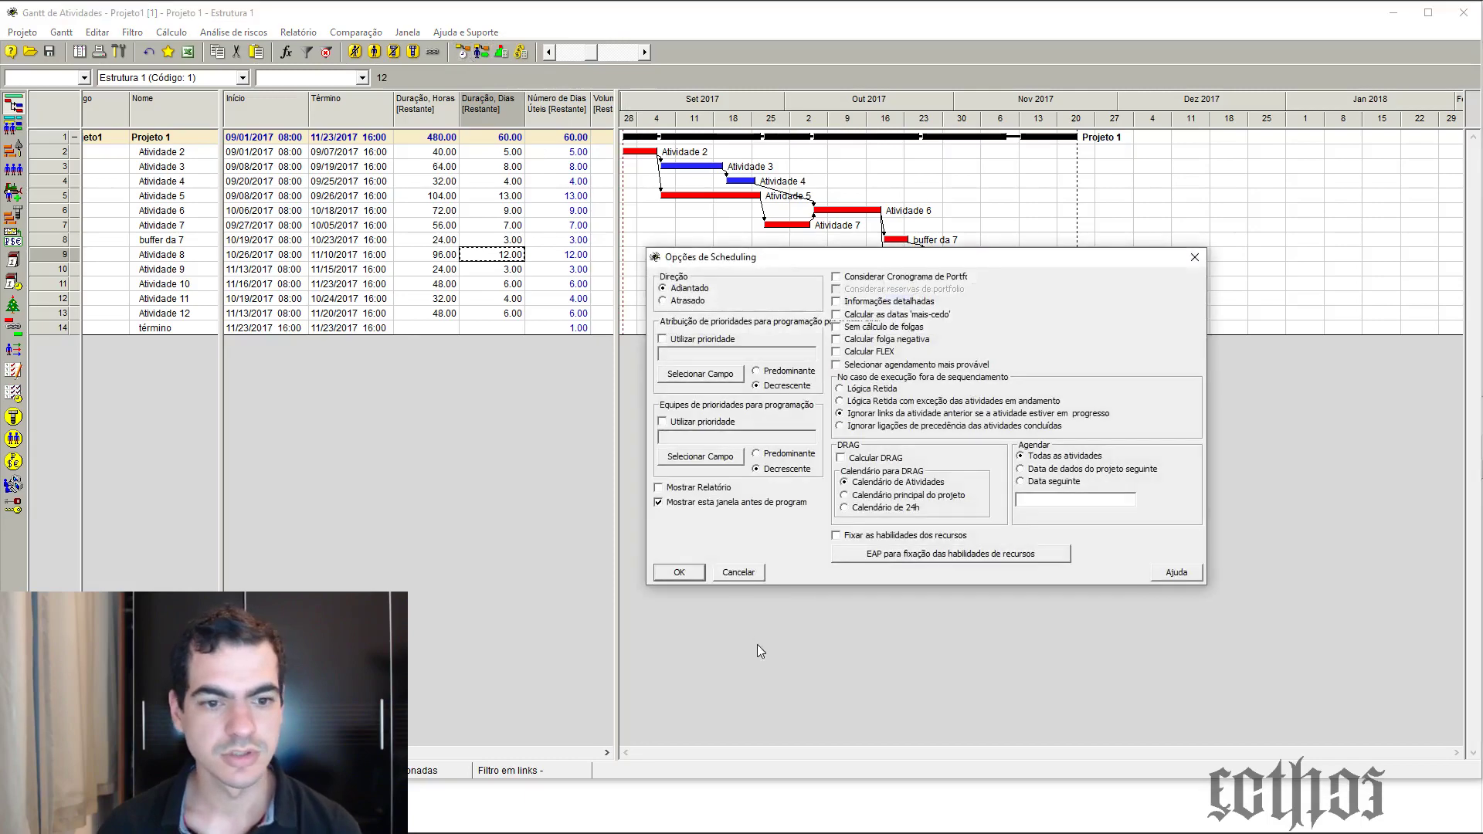
{"action": "left_click", "coordinate": [681, 573]}
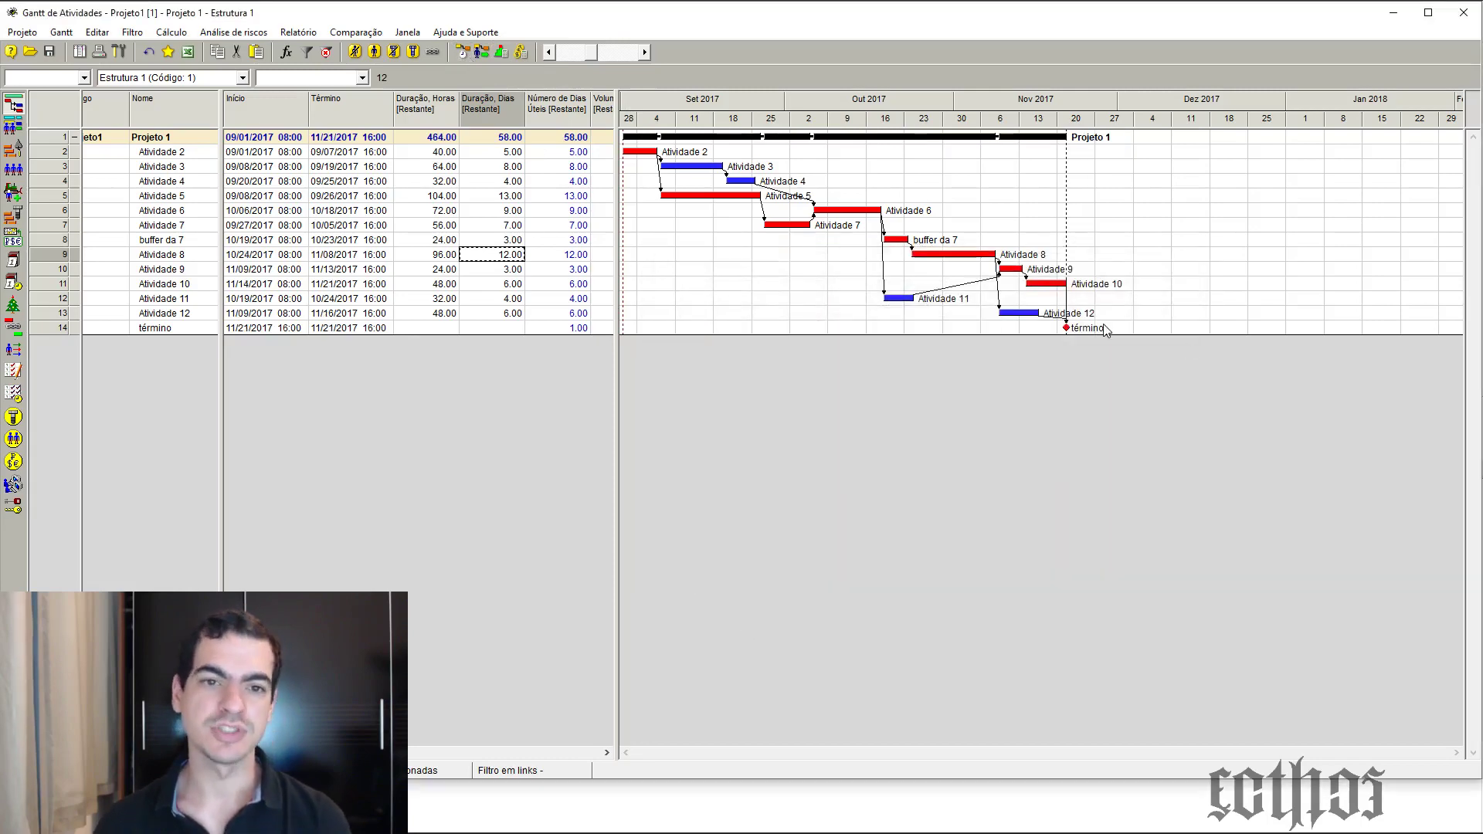
{"action": "mouse_move", "coordinate": [898, 241]}
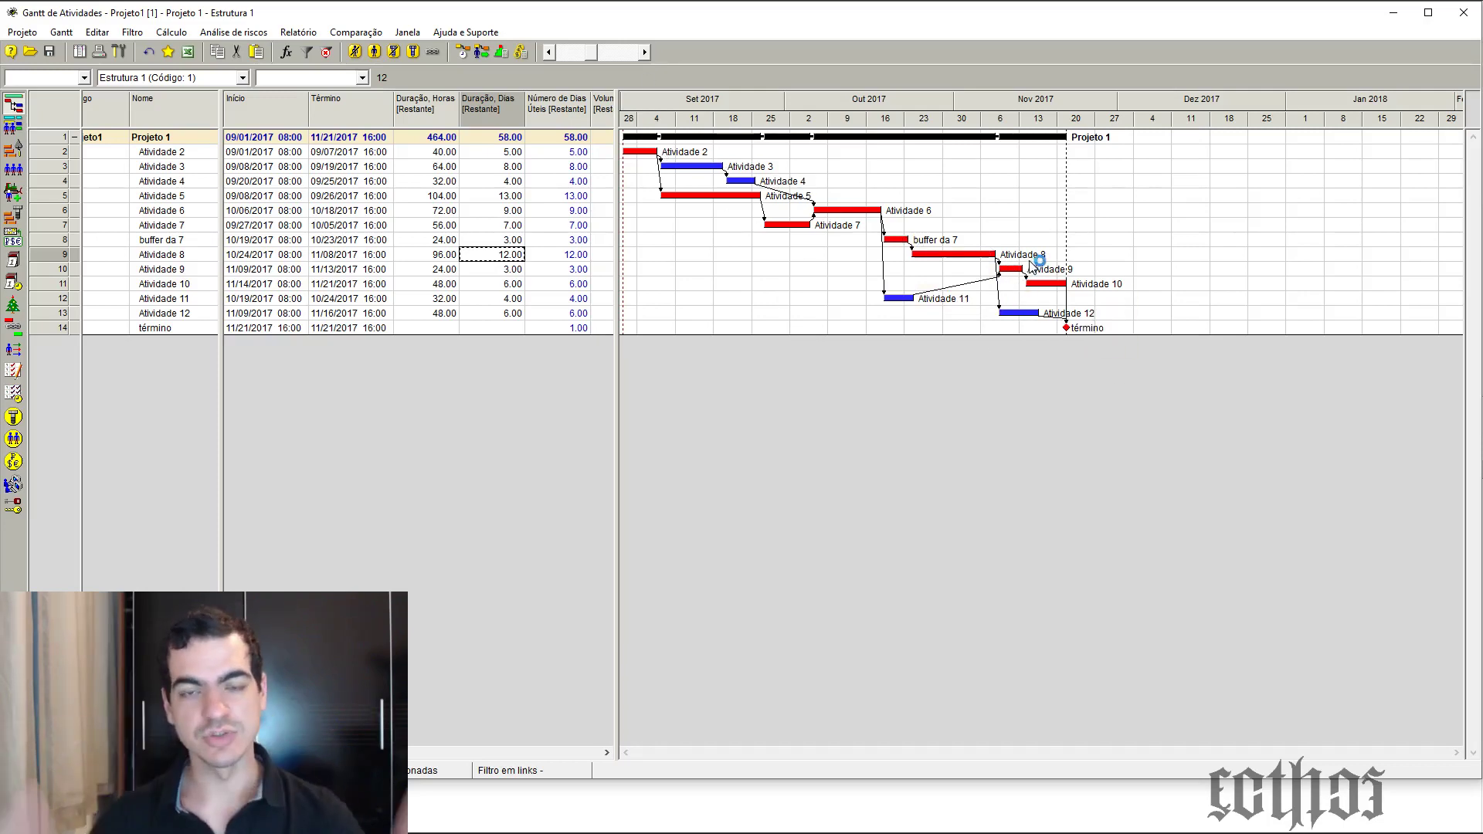
{"action": "left_click", "coordinate": [516, 240]}
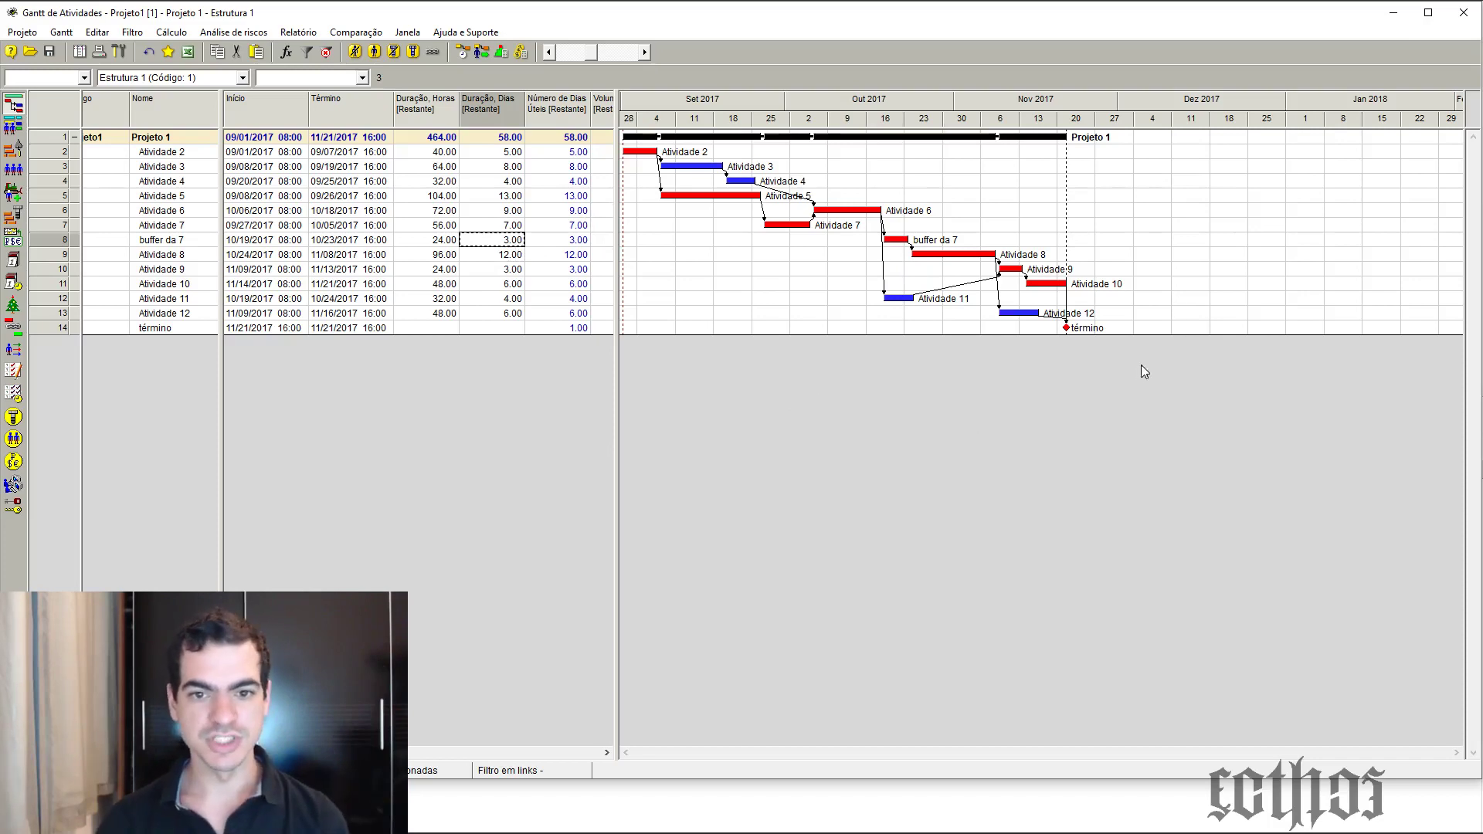
Insert a new activity below Atividade 12 and delete the Término-Início link between Atividade 12 and término
{"action": "left_click", "coordinate": [150, 312]}
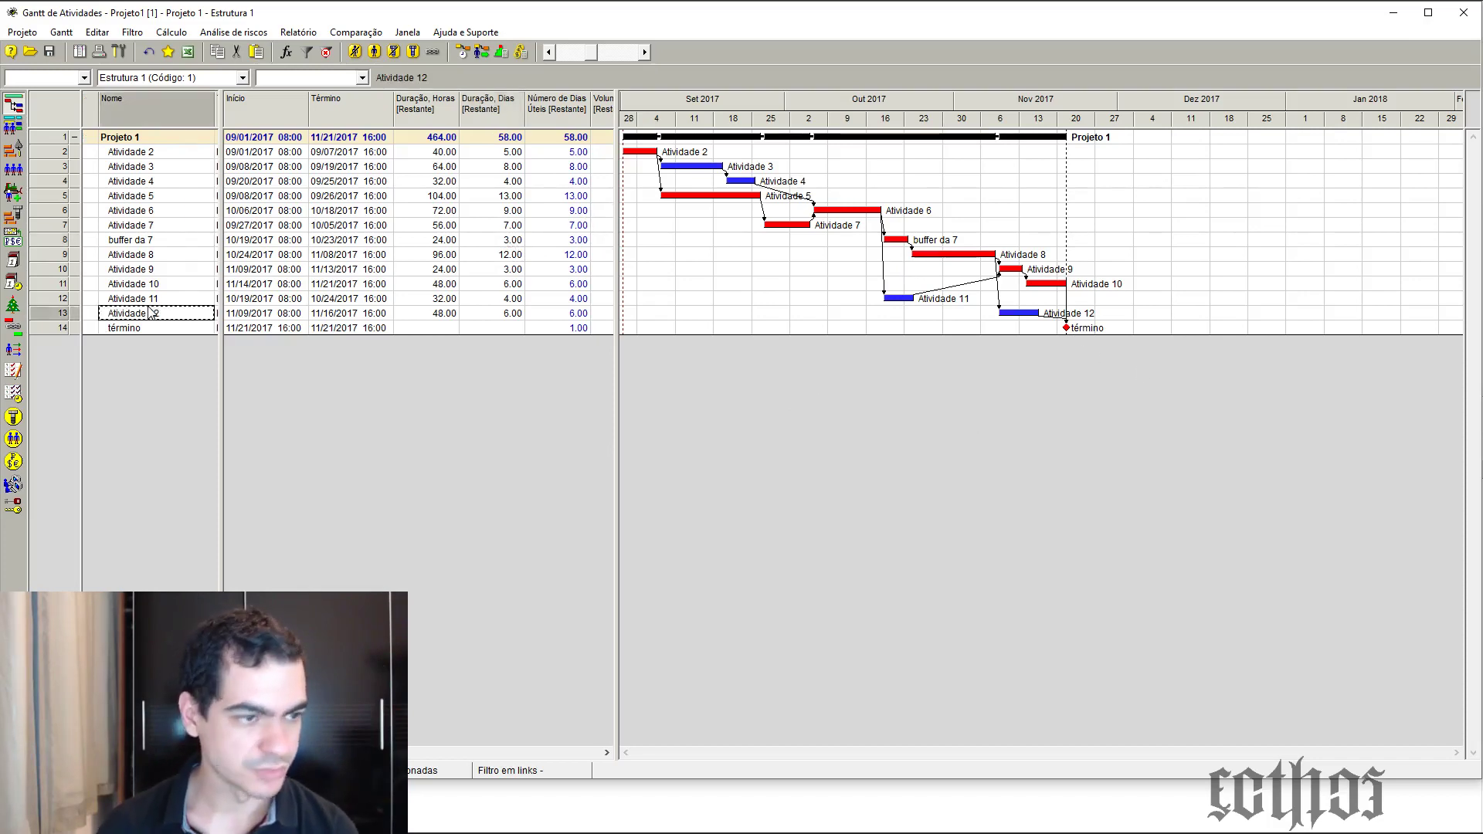
{"action": "key", "text": "Insert"}
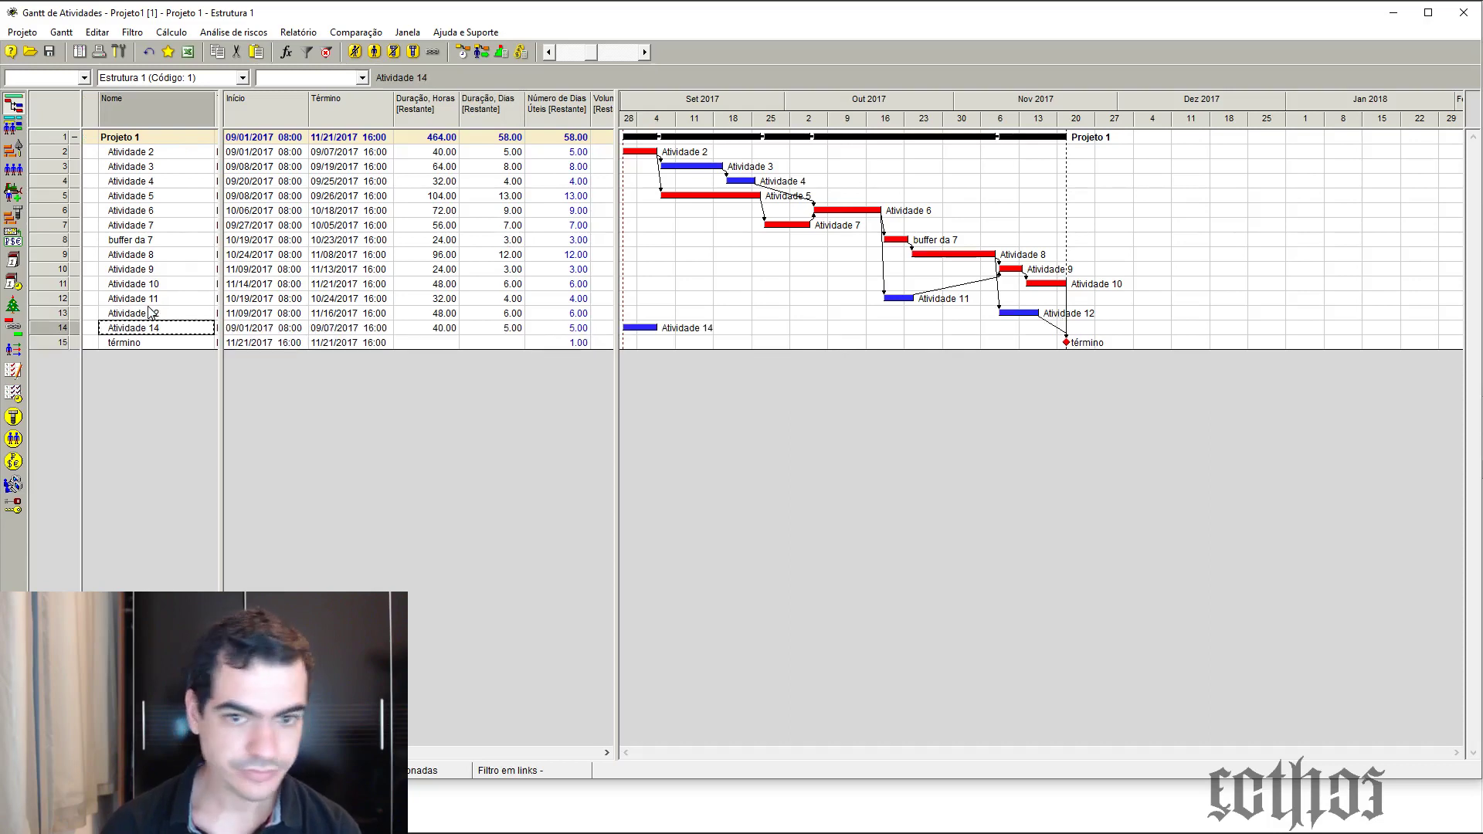
{"action": "left_click_drag", "start_coordinate": [1027, 313], "coordinate": [1025, 338]}
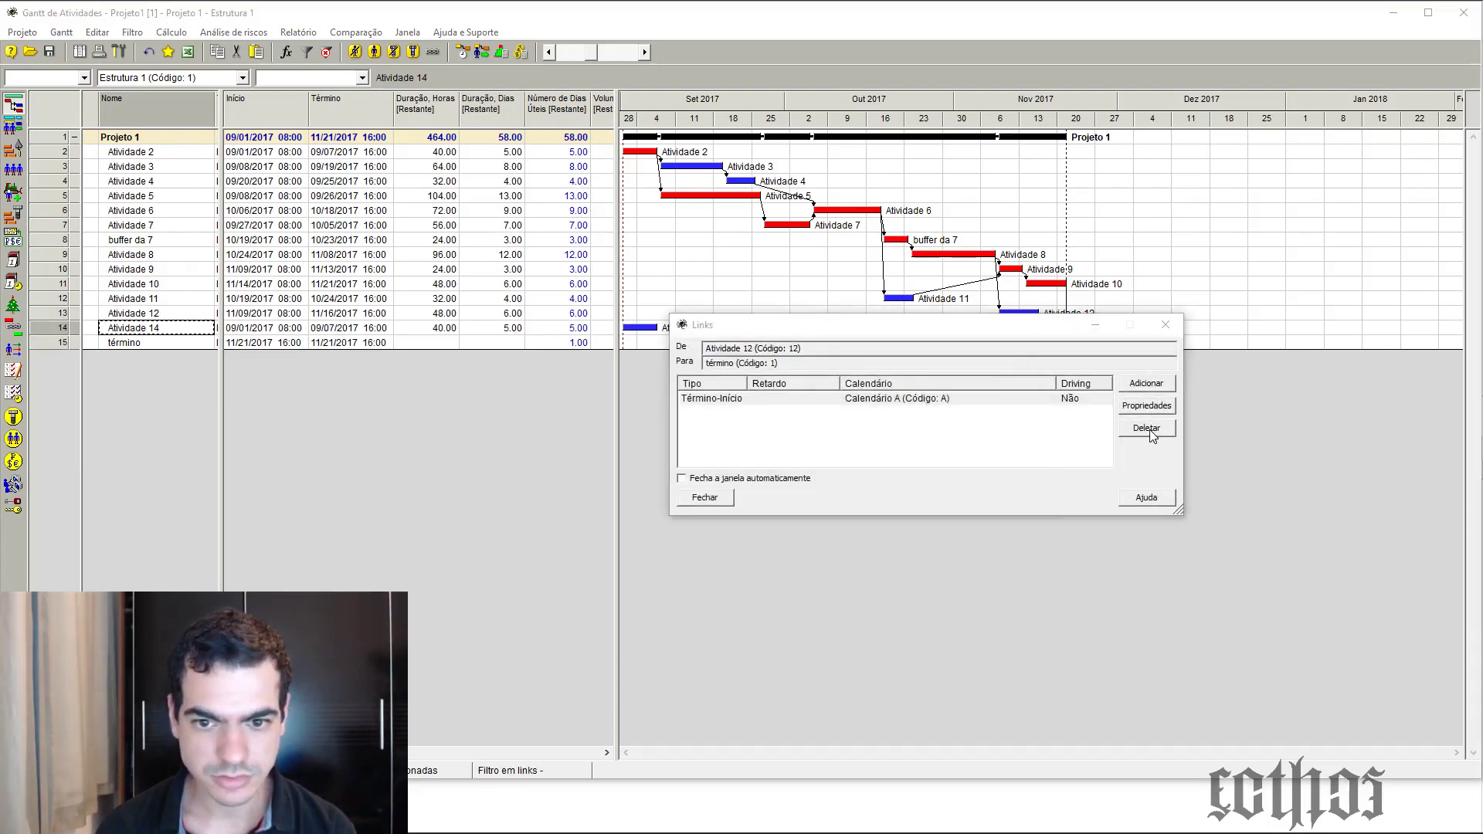
{"action": "left_click", "coordinate": [1151, 432]}
{"action": "left_click", "coordinate": [904, 497]}
{"action": "left_click", "coordinate": [1165, 325]}
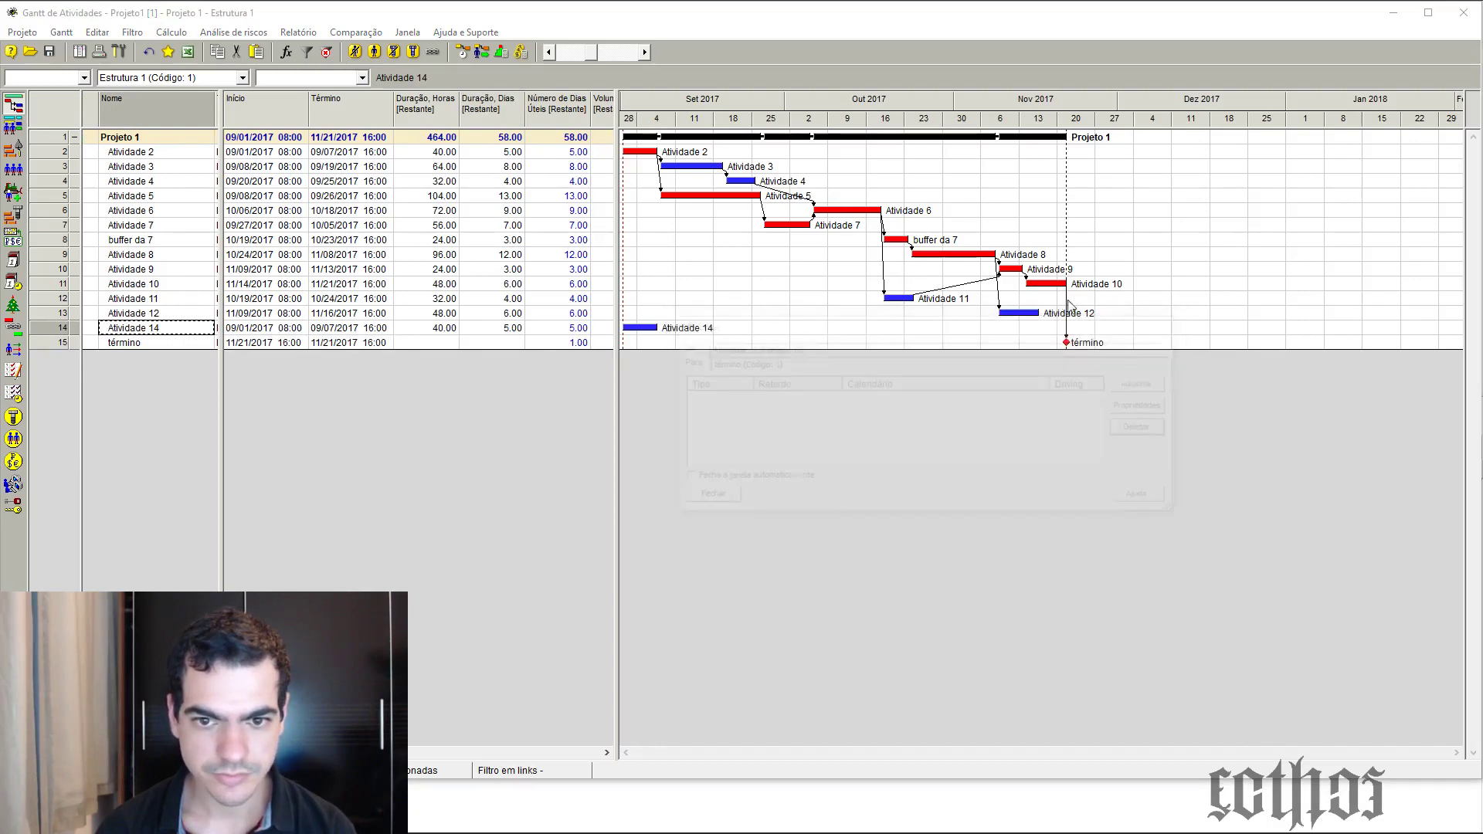
Delete the Término-Início link between Atividade 10 and término
{"action": "left_click_drag", "start_coordinate": [1064, 284], "coordinate": [1066, 342]}
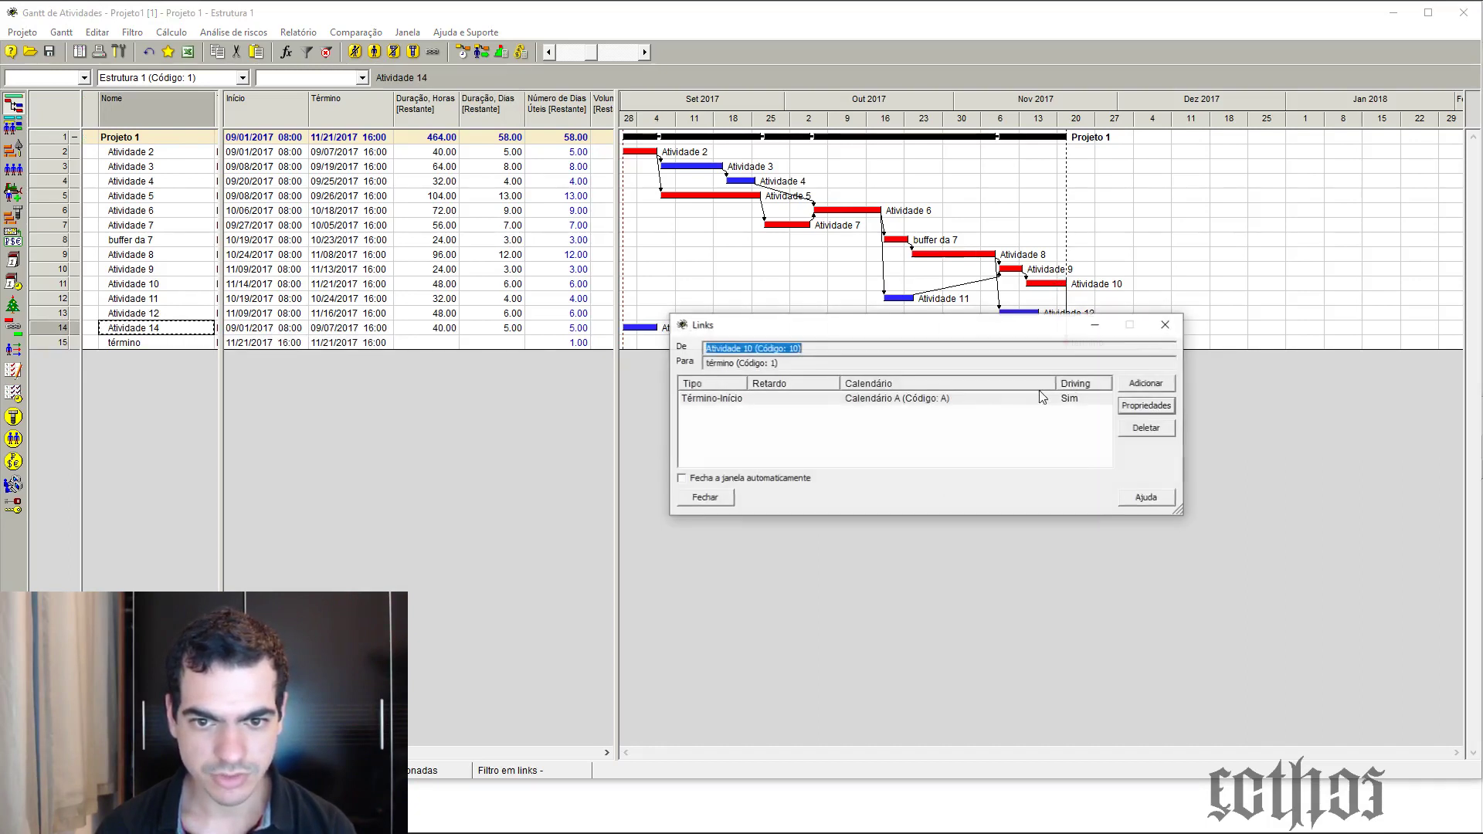
{"action": "left_click", "coordinate": [1132, 431]}
{"action": "left_click", "coordinate": [919, 497]}
{"action": "left_click", "coordinate": [705, 497]}
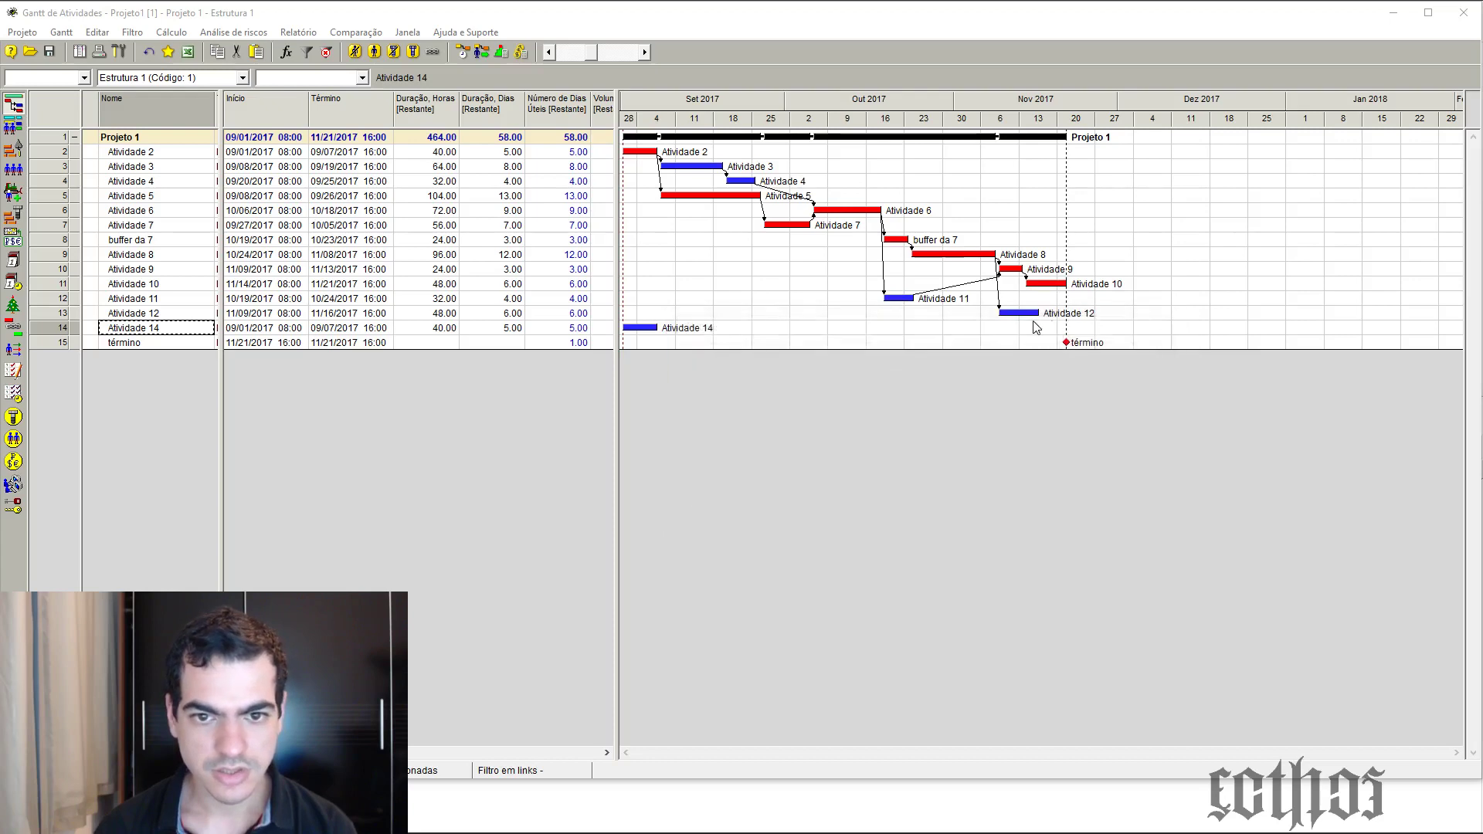
Link Atividade 10 and Atividade 12 to the new activity and that activity to término, and recalculate the schedule
{"action": "left_click_drag", "start_coordinate": [1036, 318], "coordinate": [644, 329]}
{"action": "left_click_drag", "start_coordinate": [644, 329], "coordinate": [1065, 345]}
{"action": "left_click", "coordinate": [465, 54]}
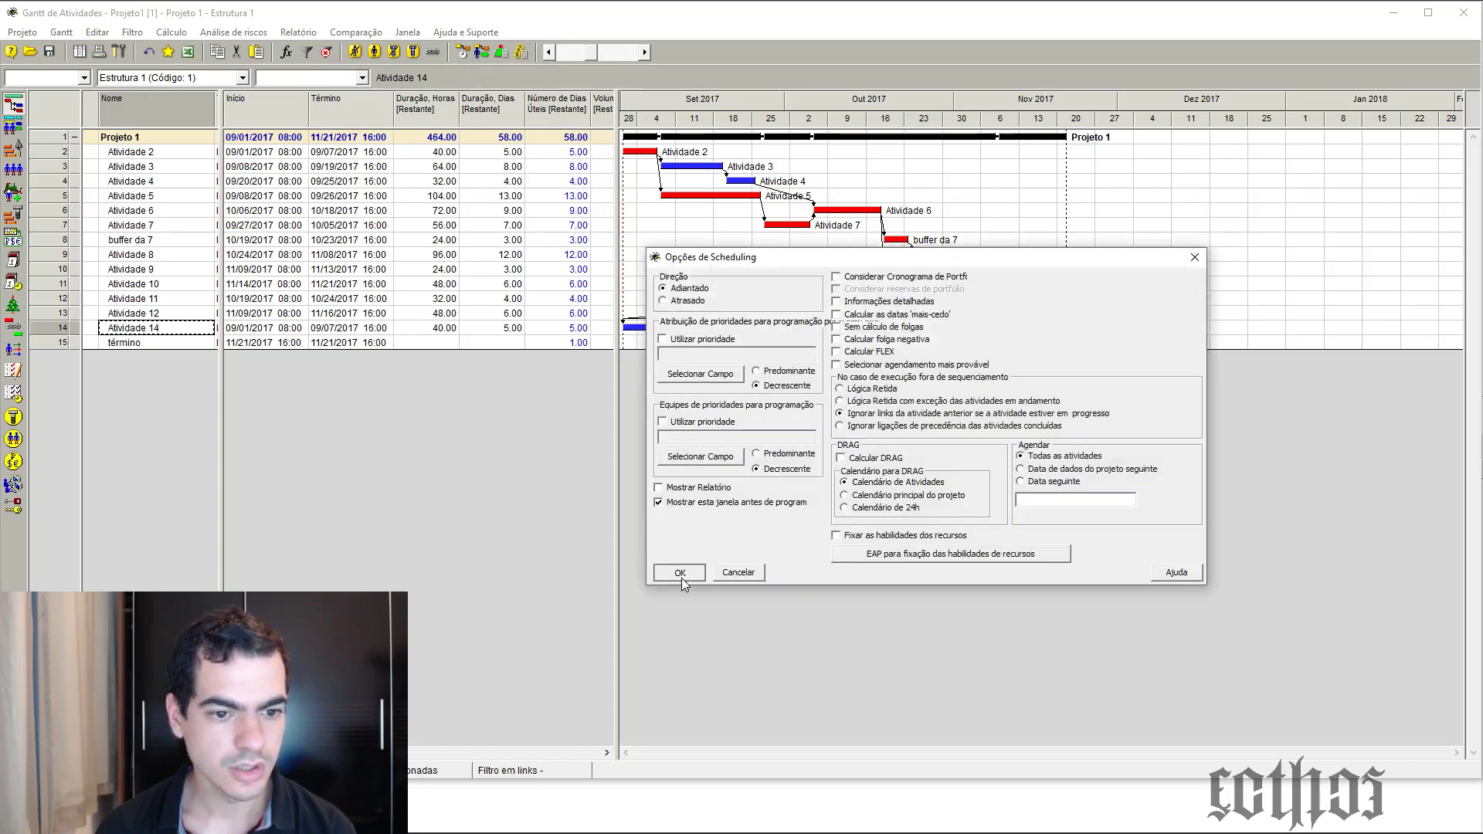
{"action": "left_click", "coordinate": [680, 574]}
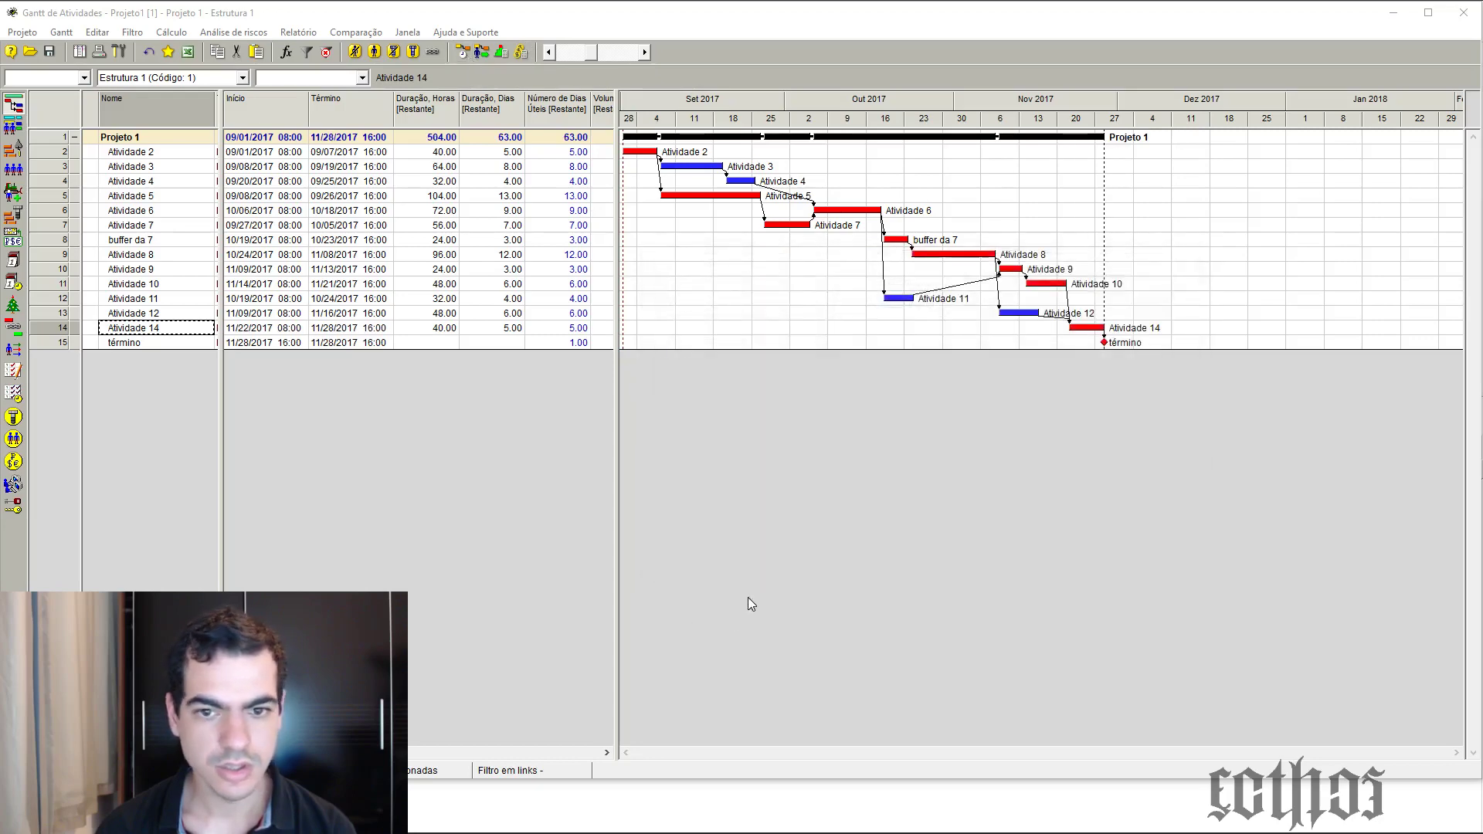
Set the remaining duration of Atividade 14 to 30 days and recalculate the schedule
{"action": "left_click", "coordinate": [511, 330]}
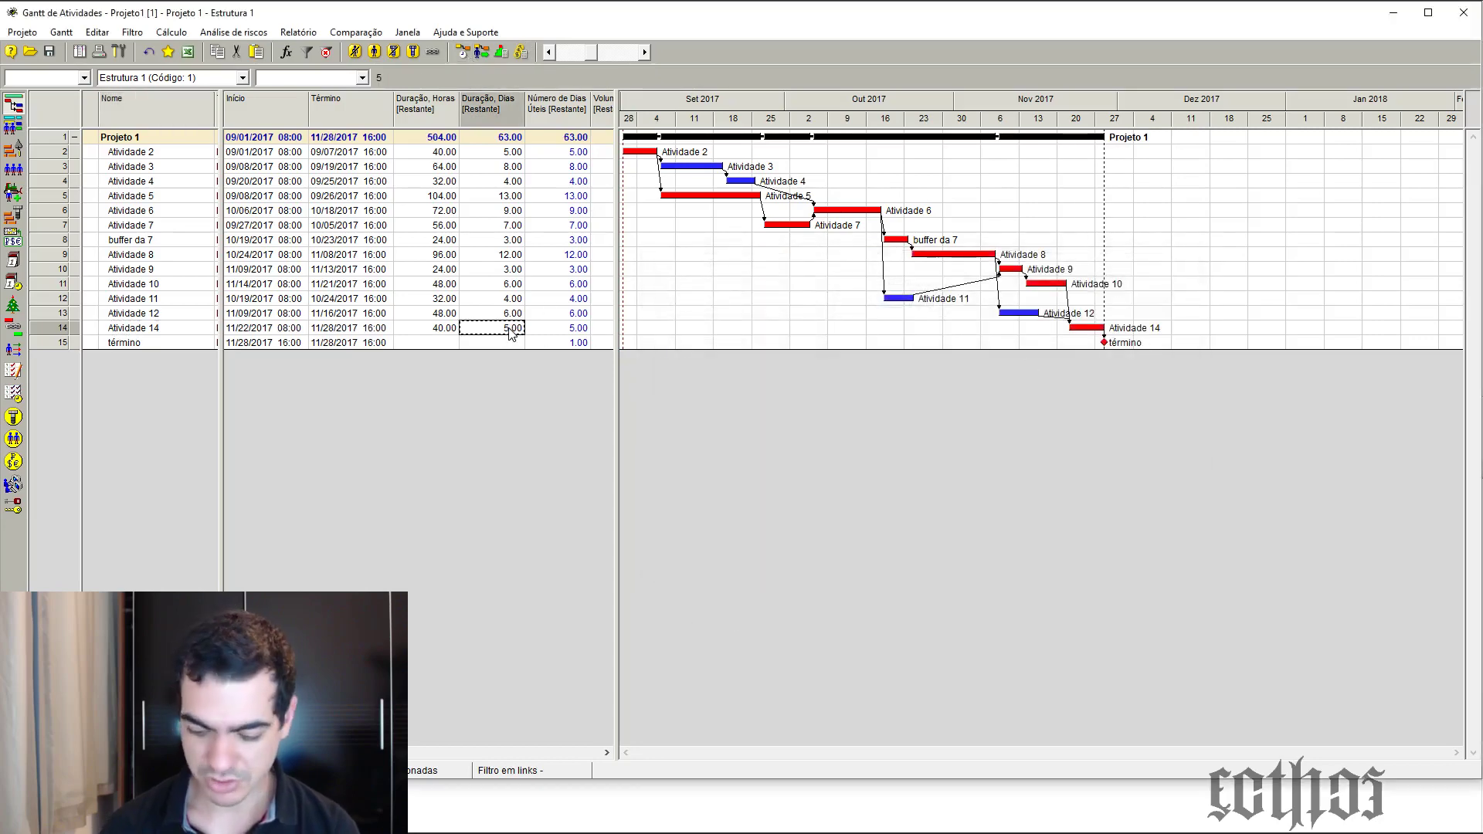
{"action": "type", "text": "30"}
{"action": "key", "text": "Return"}
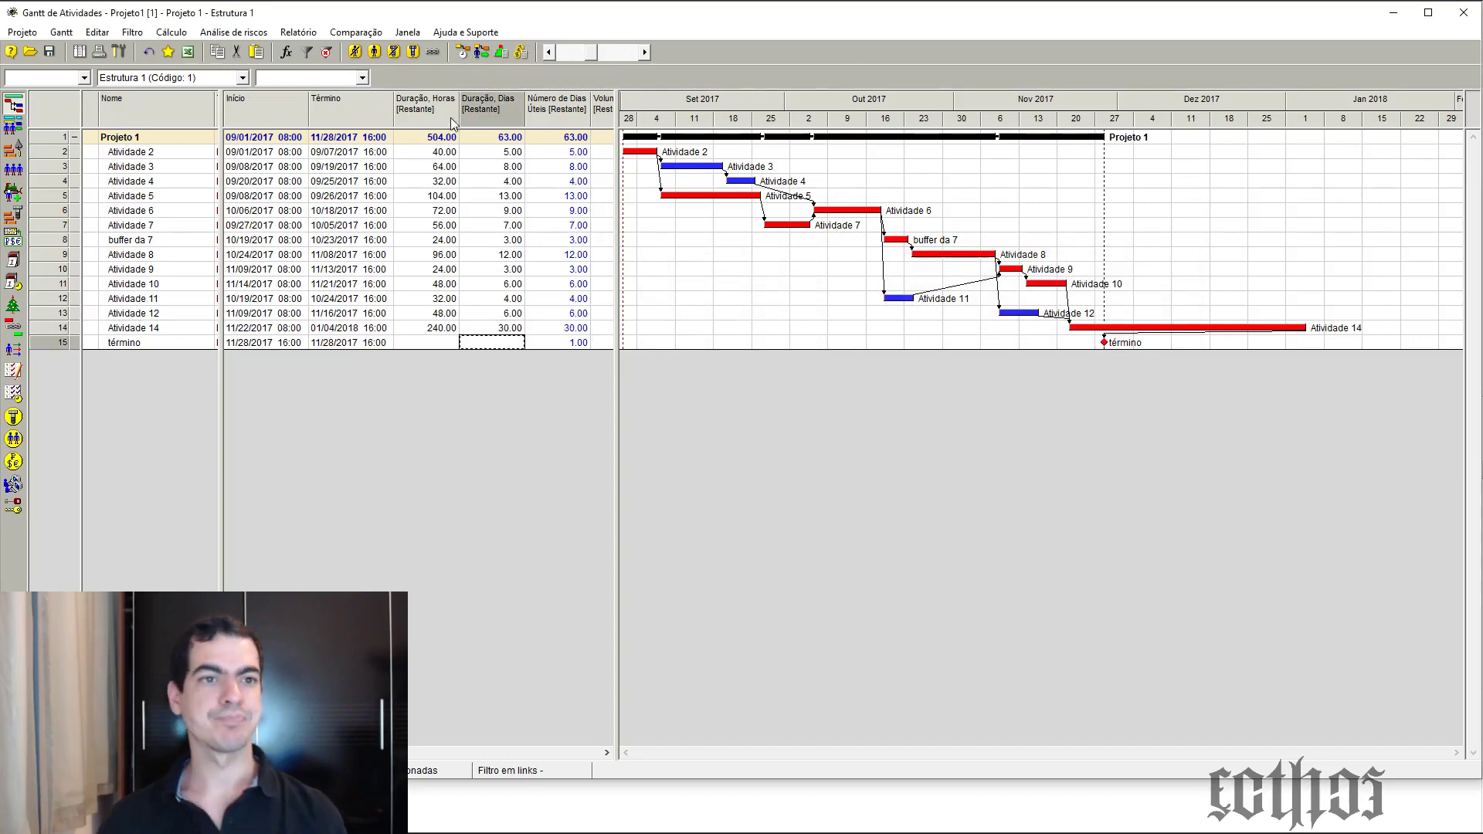
{"action": "key", "text": "F9"}
{"action": "left_click", "coordinate": [670, 571]}
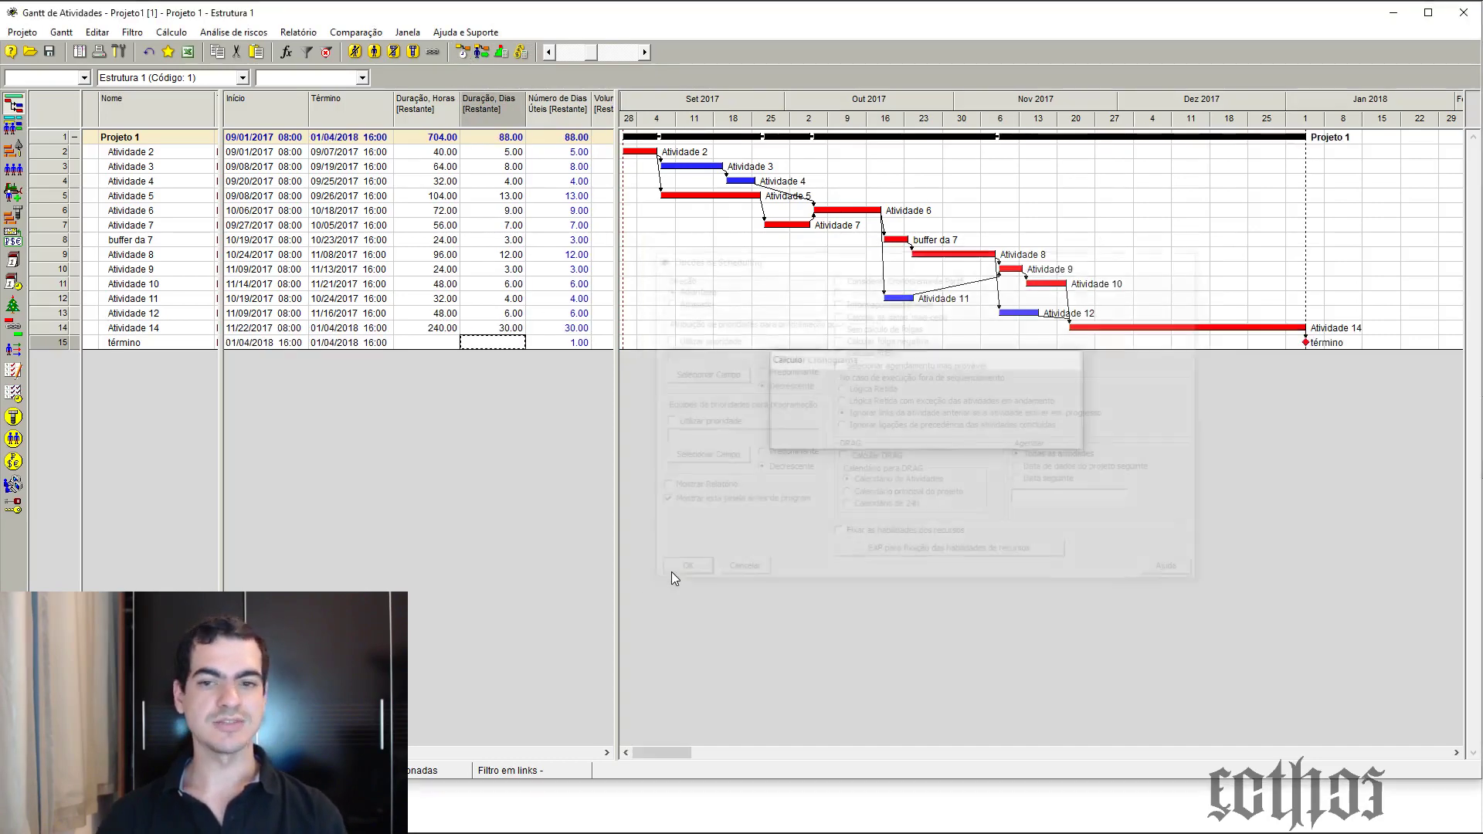
{"action": "mouse_move", "coordinate": [656, 154]}
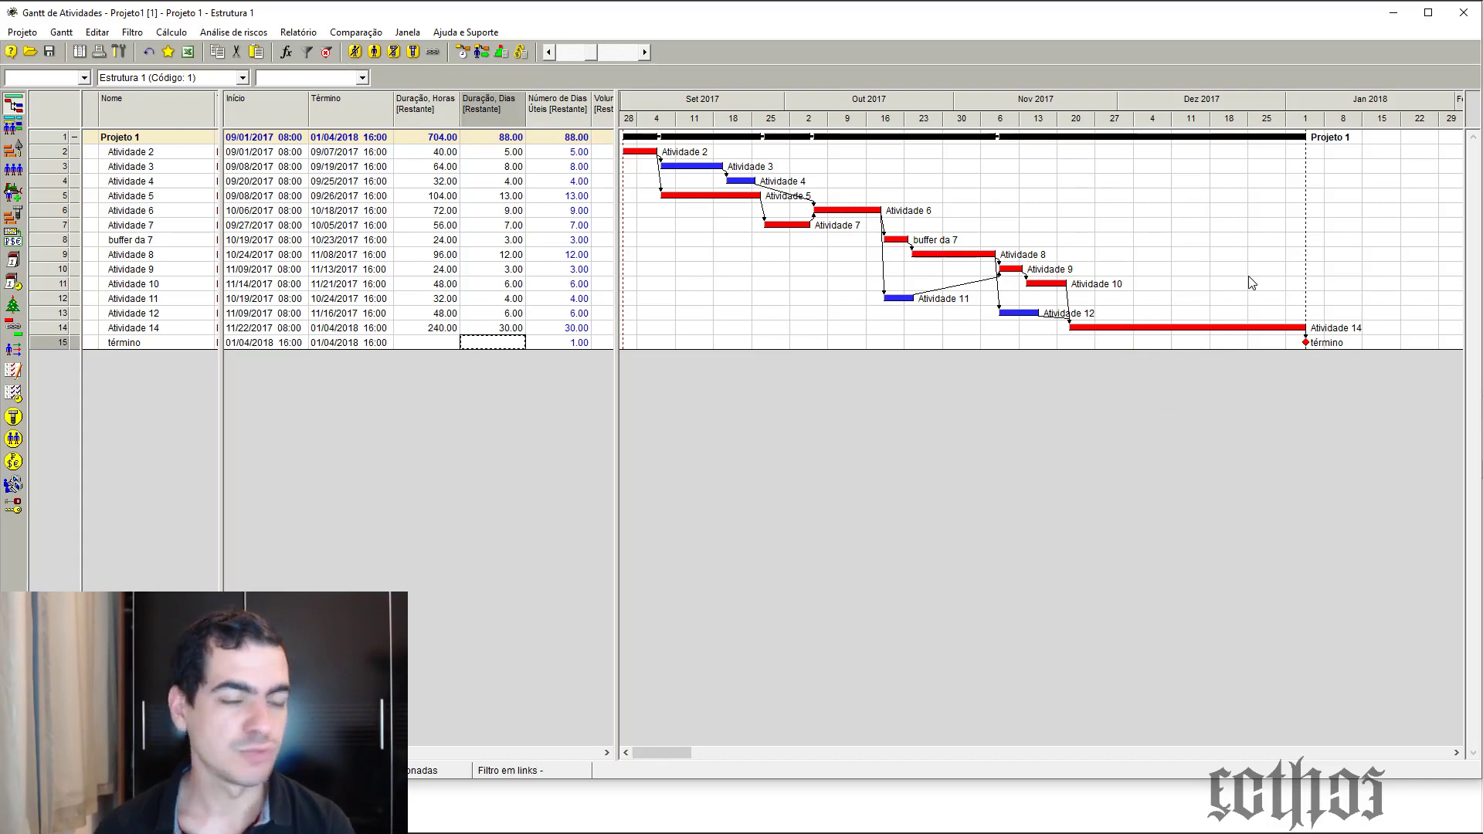
Close the Projeto 1 activity Gantt, move the project window aside and switch to the ECD-SPDFIS0917-001-E04 folder in File Explorer
{"action": "double_click", "coordinate": [1259, 13]}
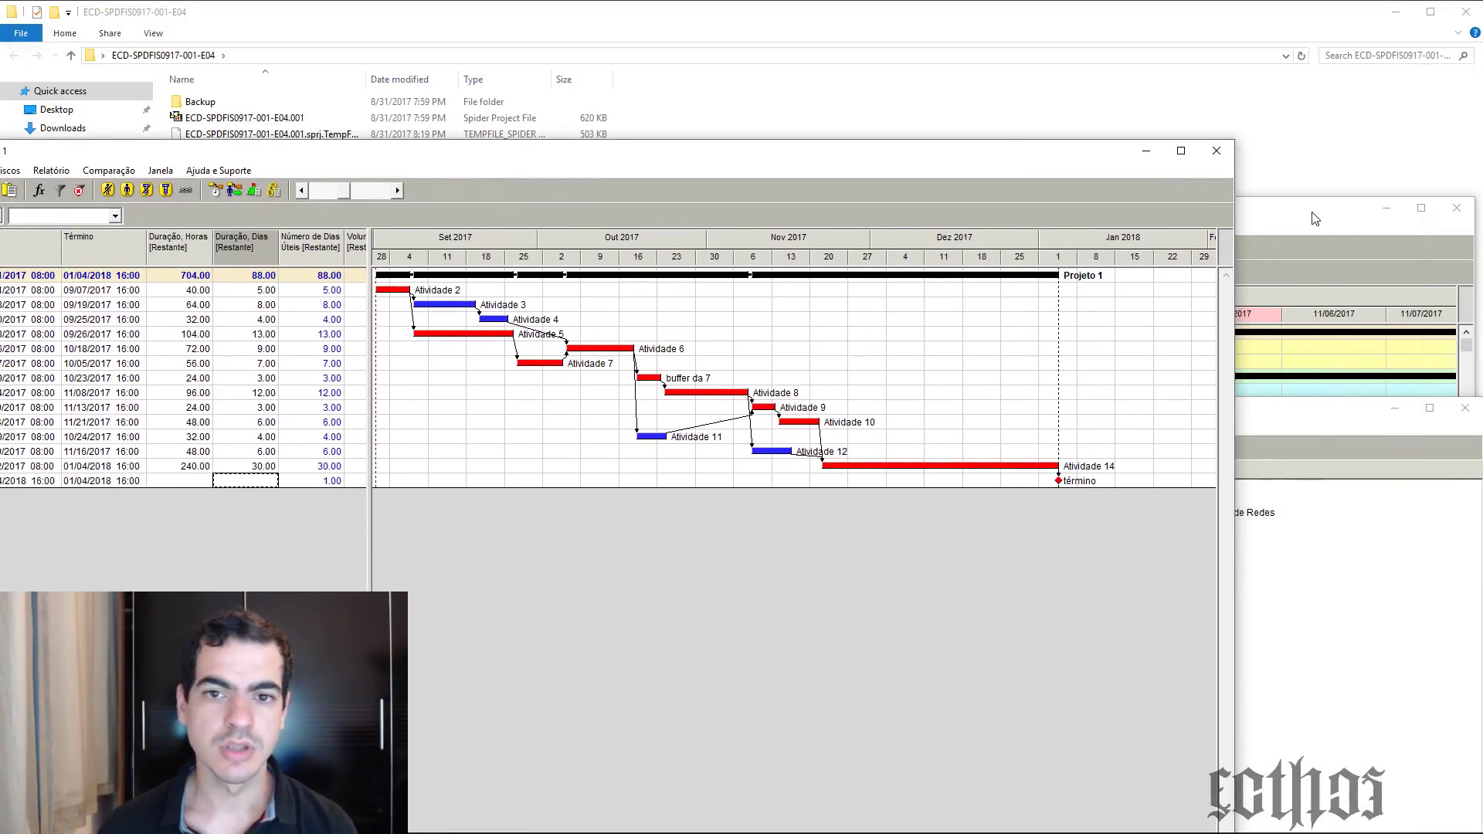
{"action": "left_click", "coordinate": [1216, 151]}
{"action": "left_click_drag", "start_coordinate": [681, 214], "coordinate": [686, 26]}
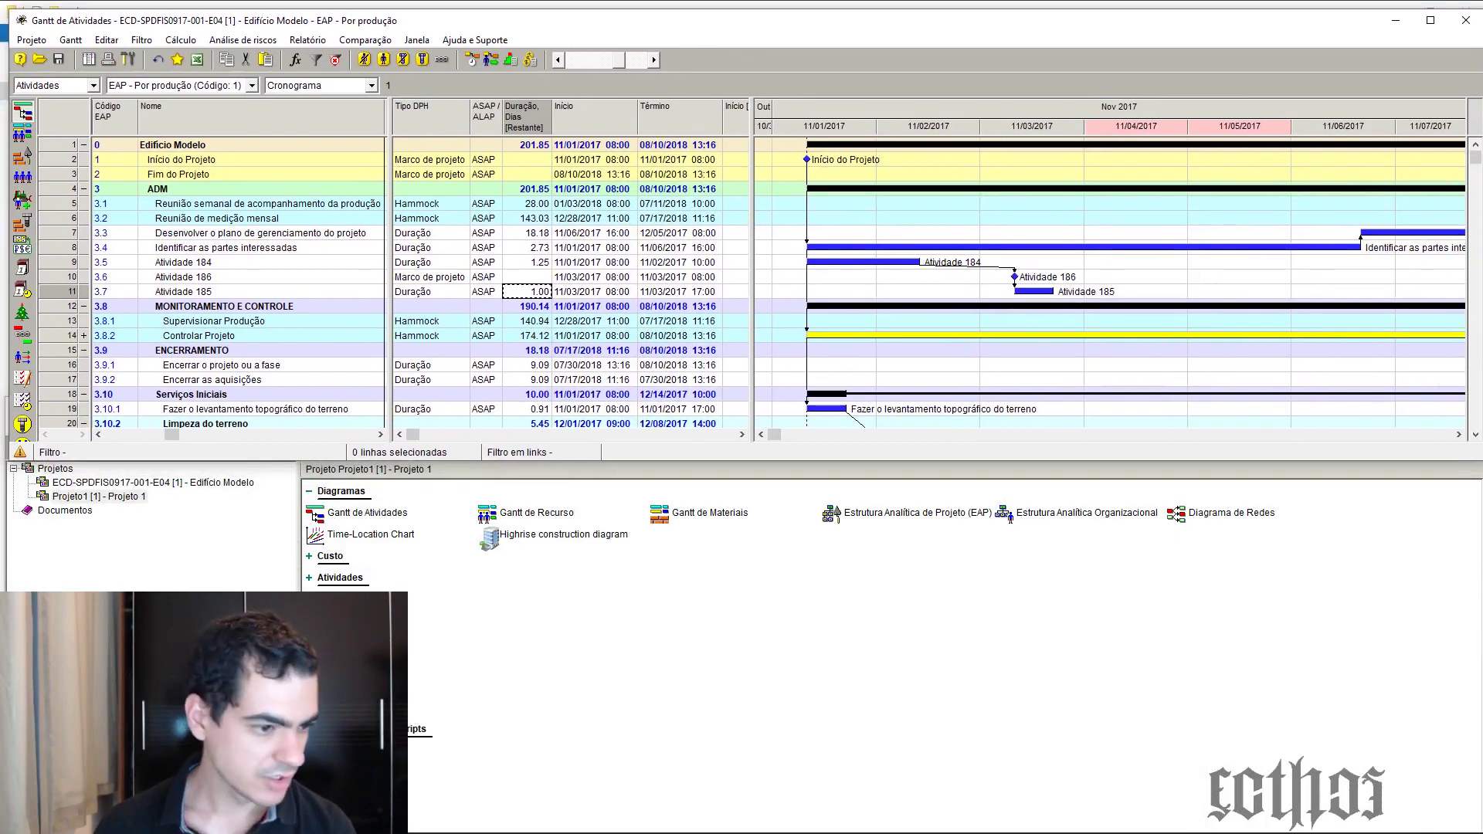
{"action": "left_click", "coordinate": [268, 524]}
{"action": "left_click_drag", "start_coordinate": [379, 412], "coordinate": [622, 652]}
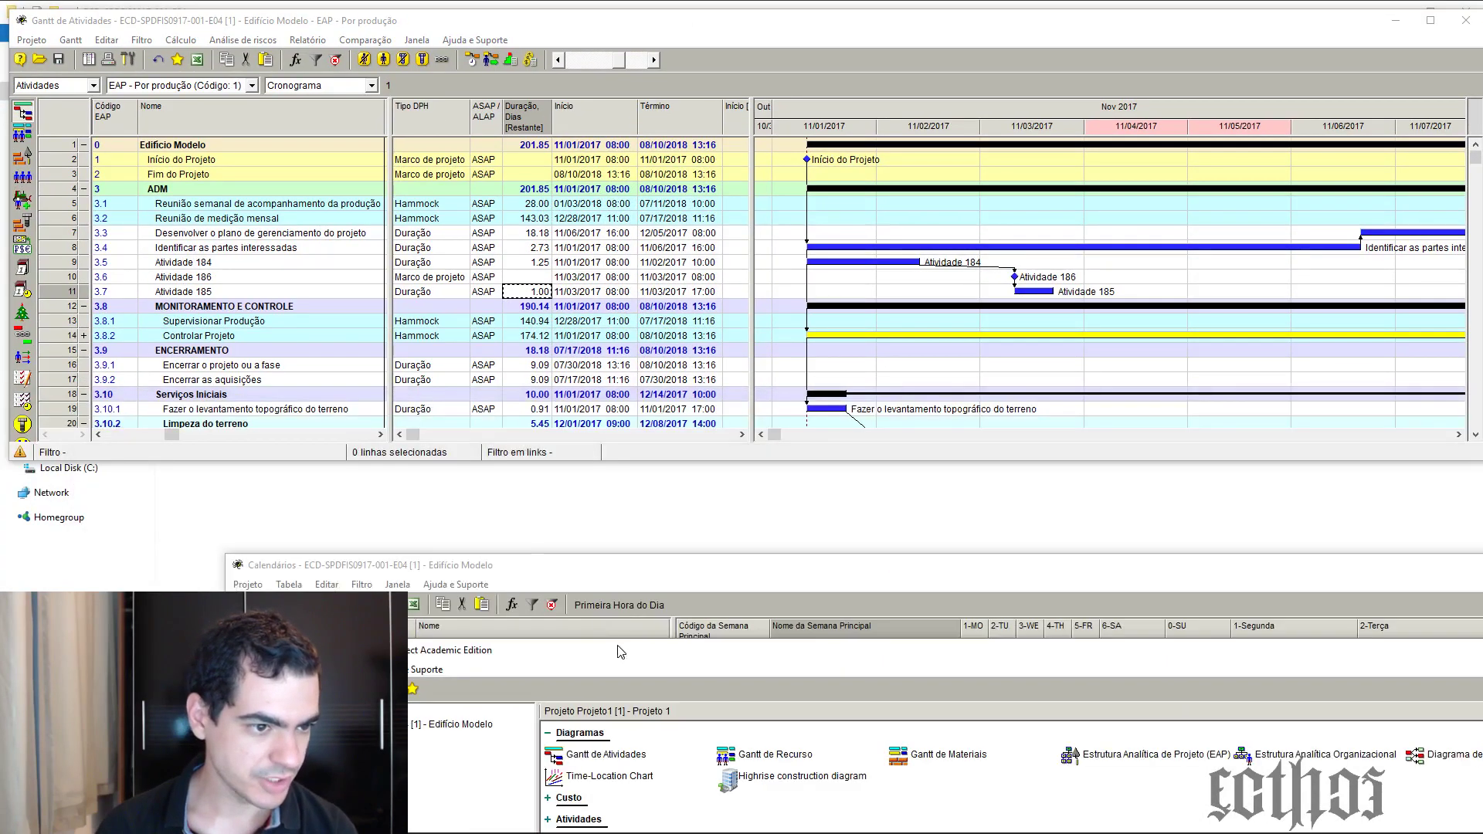
{"action": "left_click", "coordinate": [375, 533]}
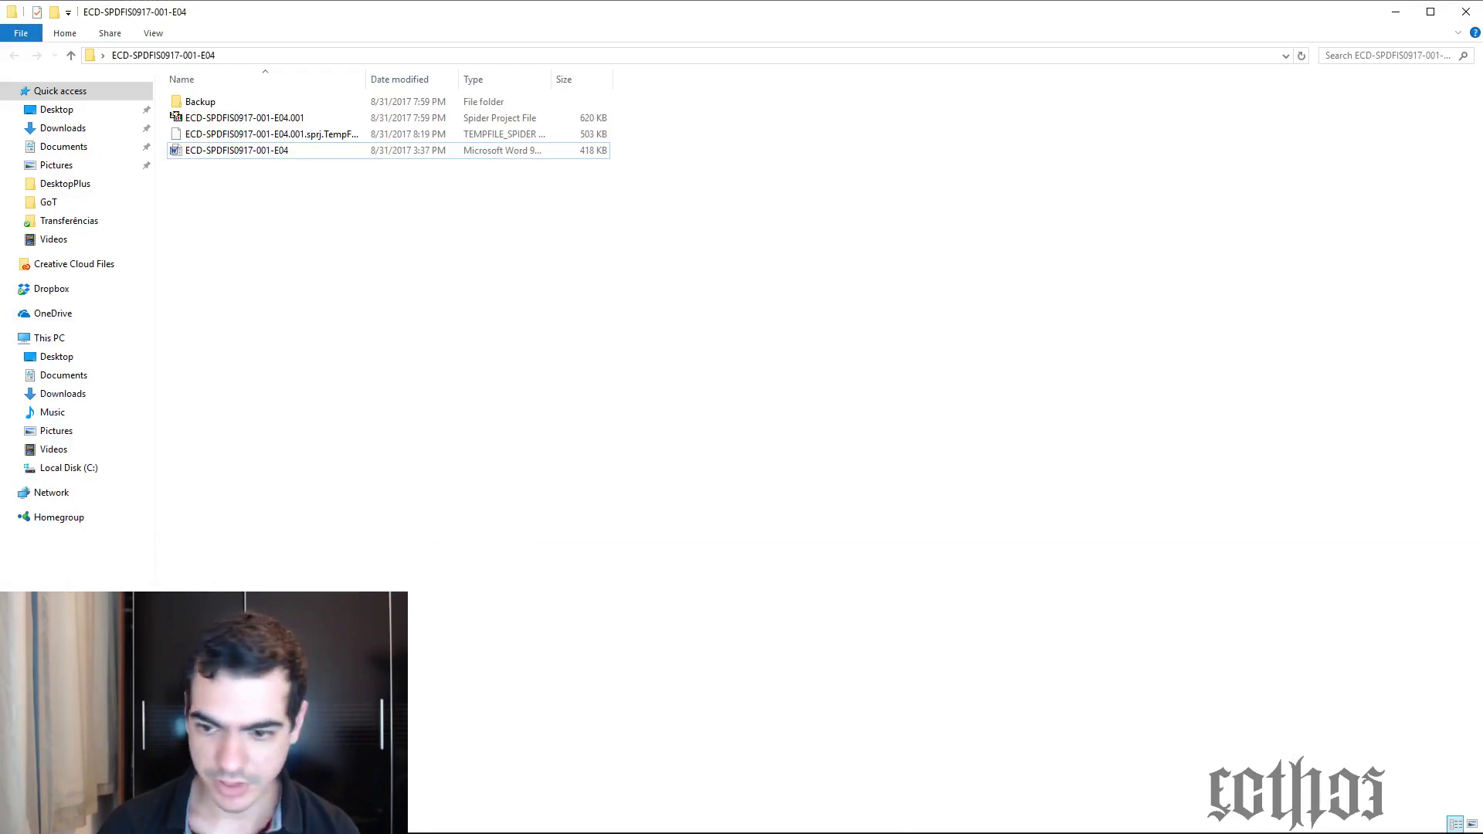
Switch to the browser and review the numbered questions in the forum reply "Re: Atraso na entrega do E04", especially items 2 to 4
{"action": "left_click", "coordinate": [232, 819]}
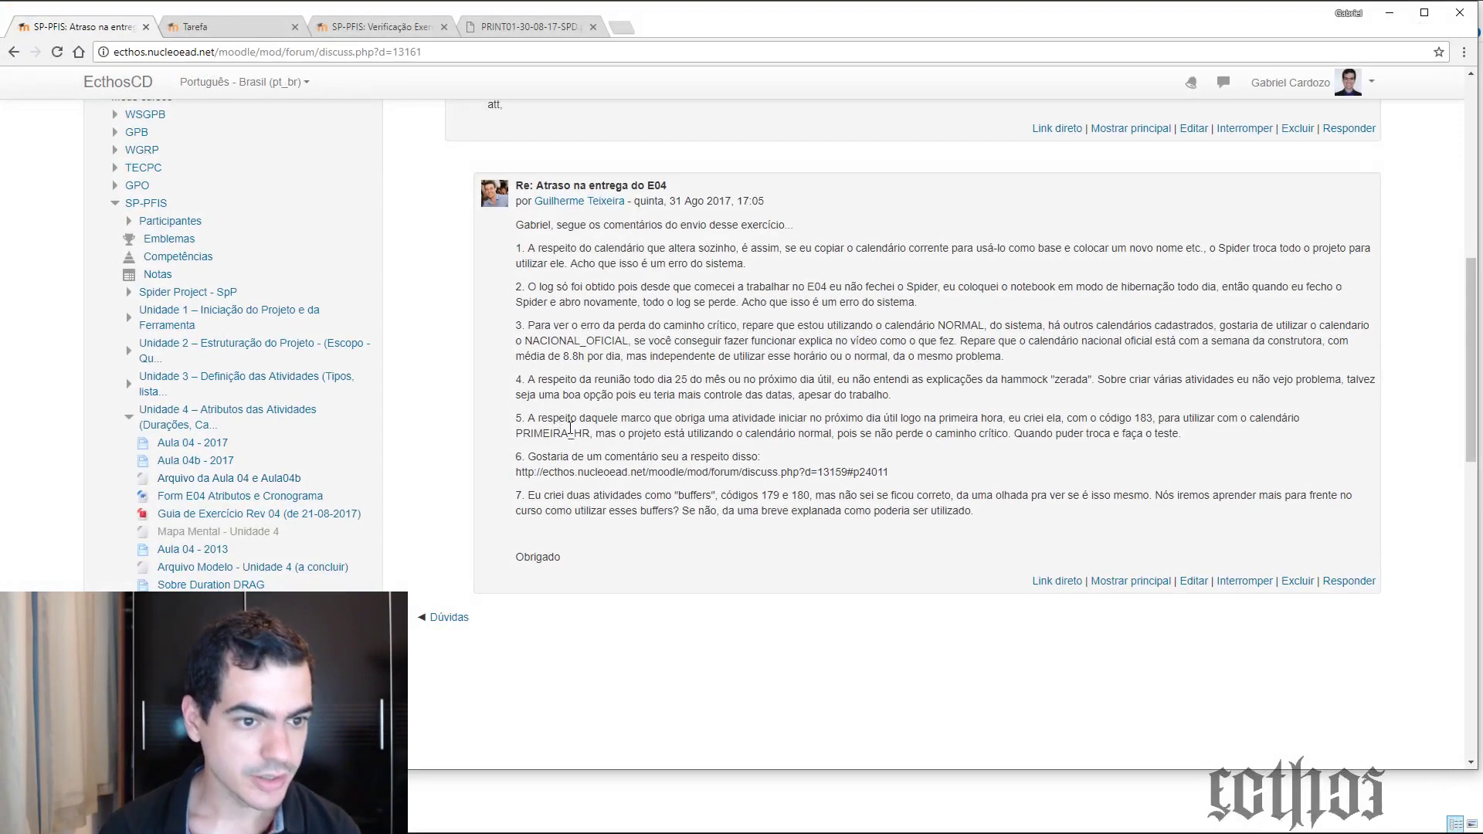
{"action": "double_click", "coordinate": [660, 511]}
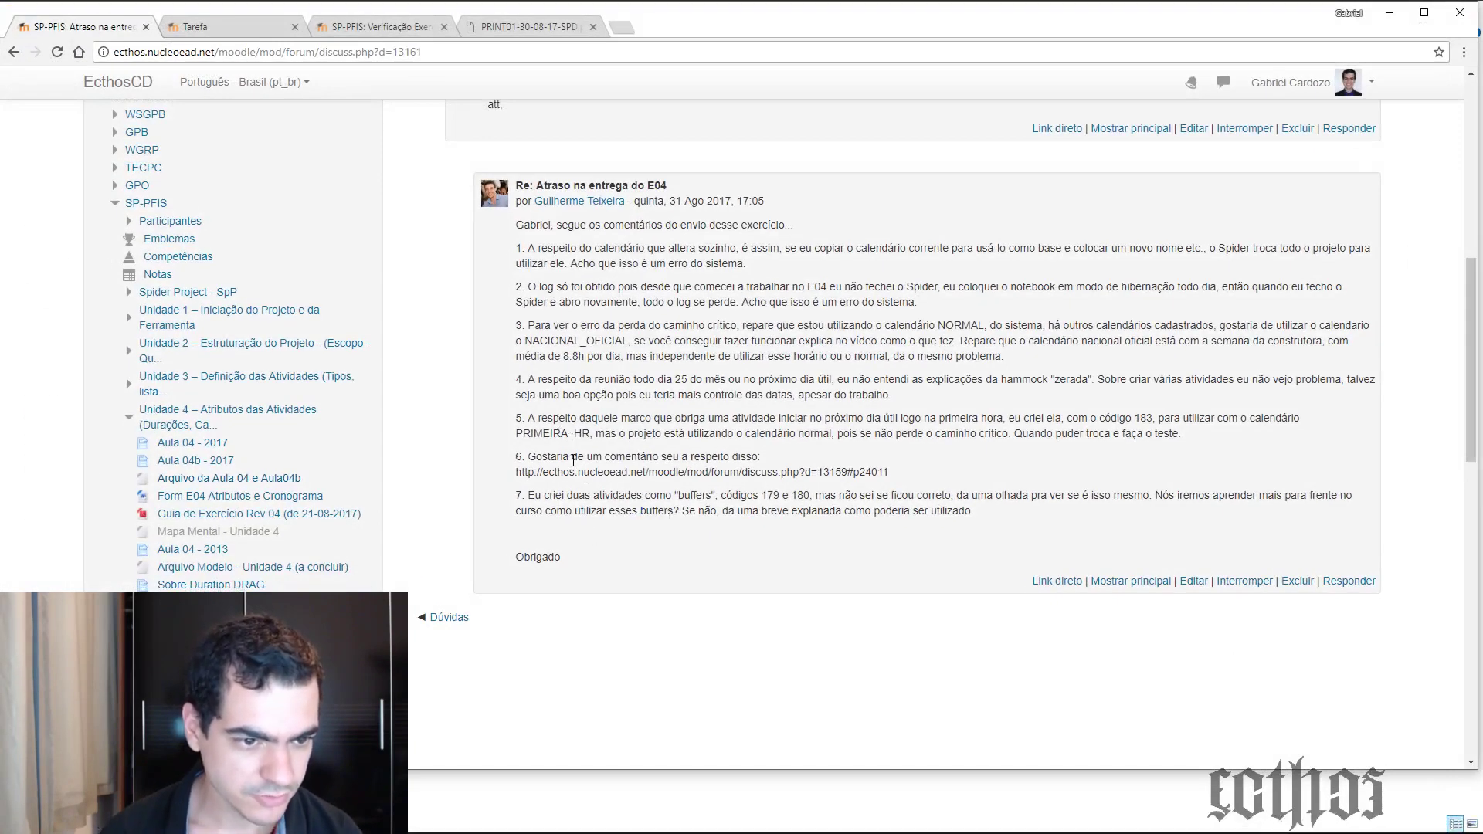
{"action": "left_click_drag", "start_coordinate": [563, 456], "coordinate": [572, 456]}
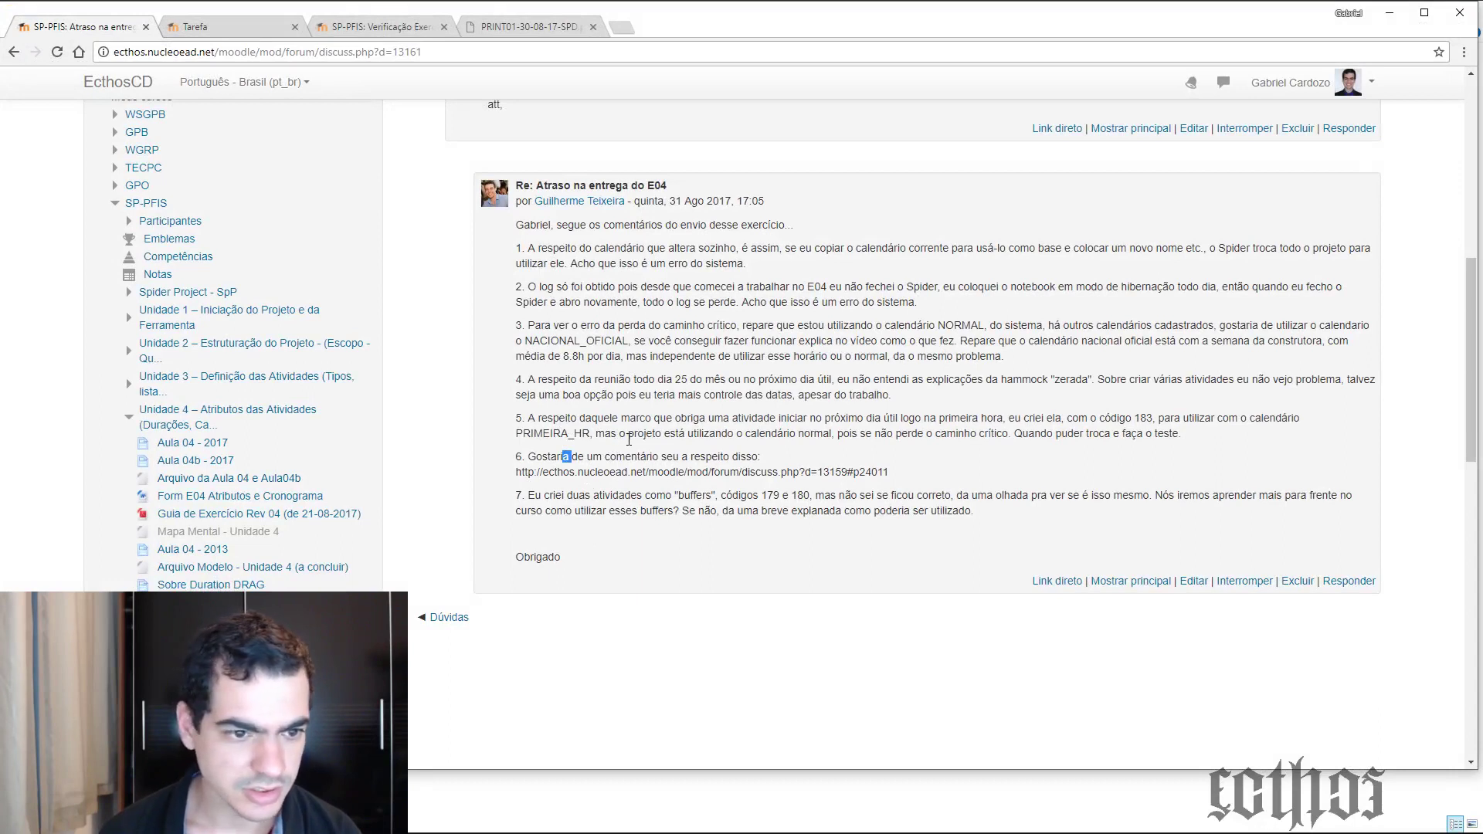
{"action": "left_click_drag", "start_coordinate": [628, 438], "coordinate": [578, 380]}
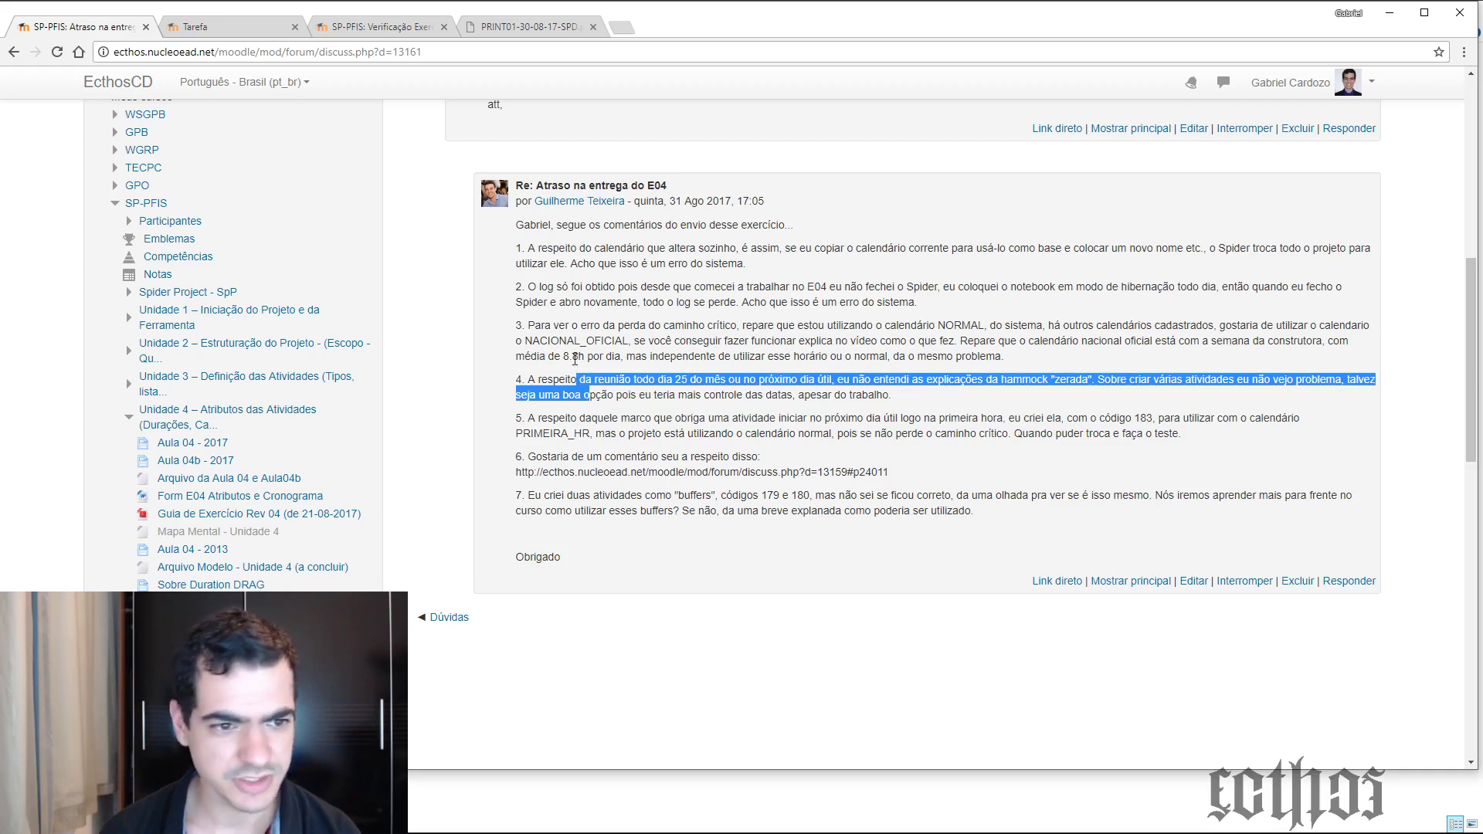
{"action": "left_click_drag", "start_coordinate": [567, 356], "coordinate": [564, 327]}
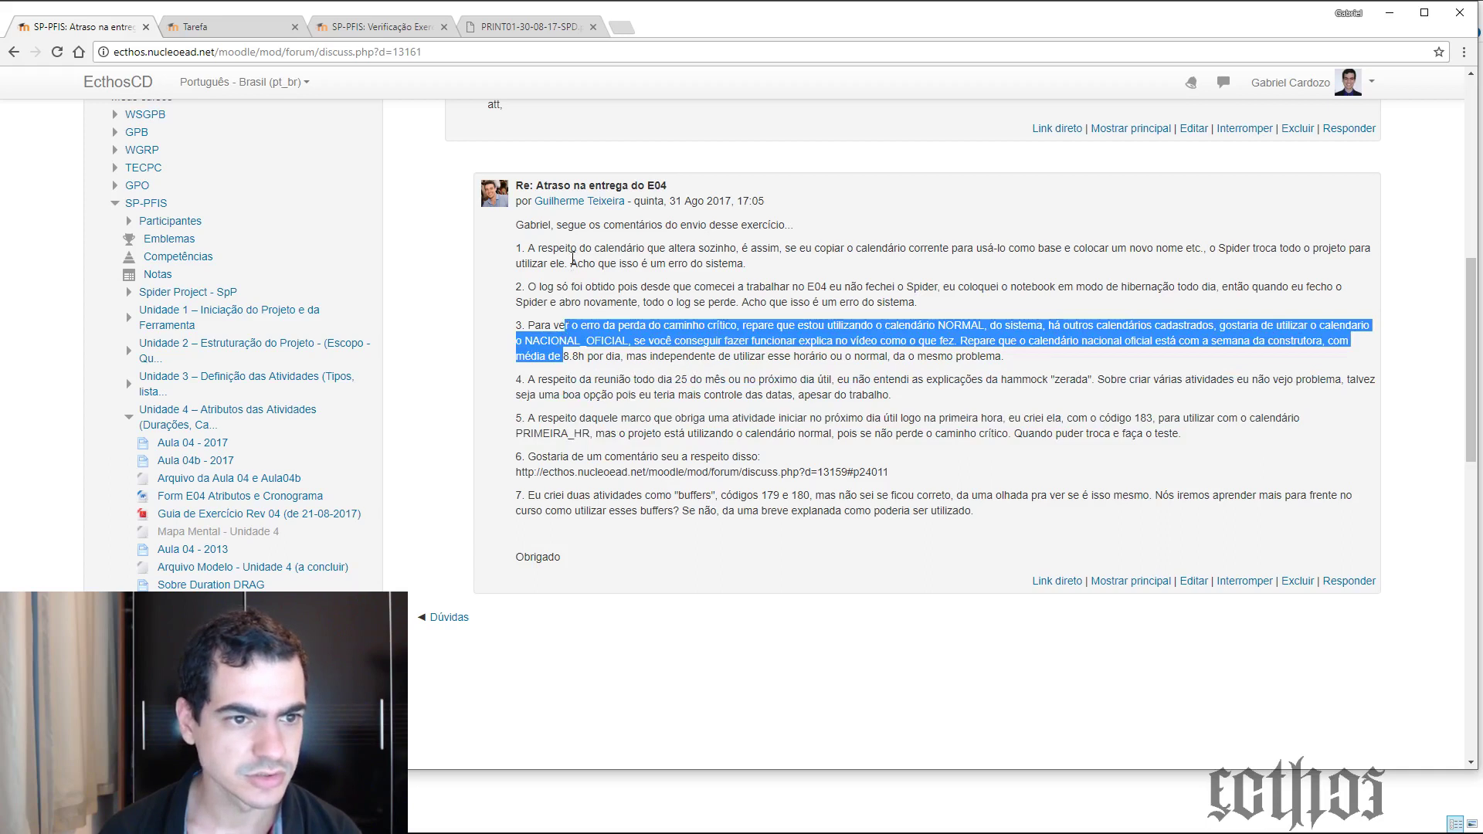
{"action": "left_click_drag", "start_coordinate": [575, 302], "coordinate": [561, 284]}
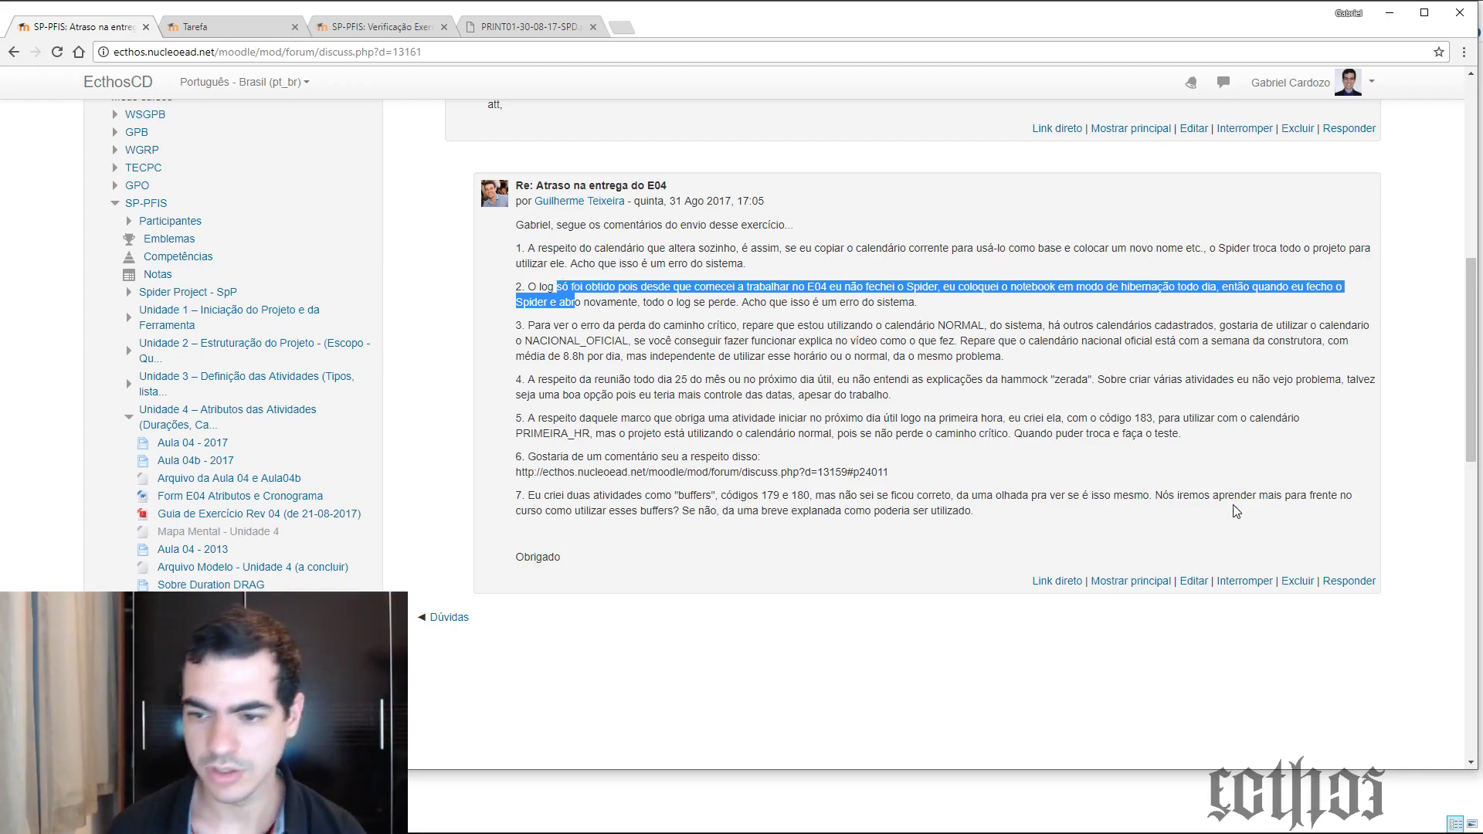
Switch to Spider Project, reopen the activity Gantt of Projeto 1 and arrange the windows so the full Gantt is in view
{"action": "key", "text": "alt+Tab"}
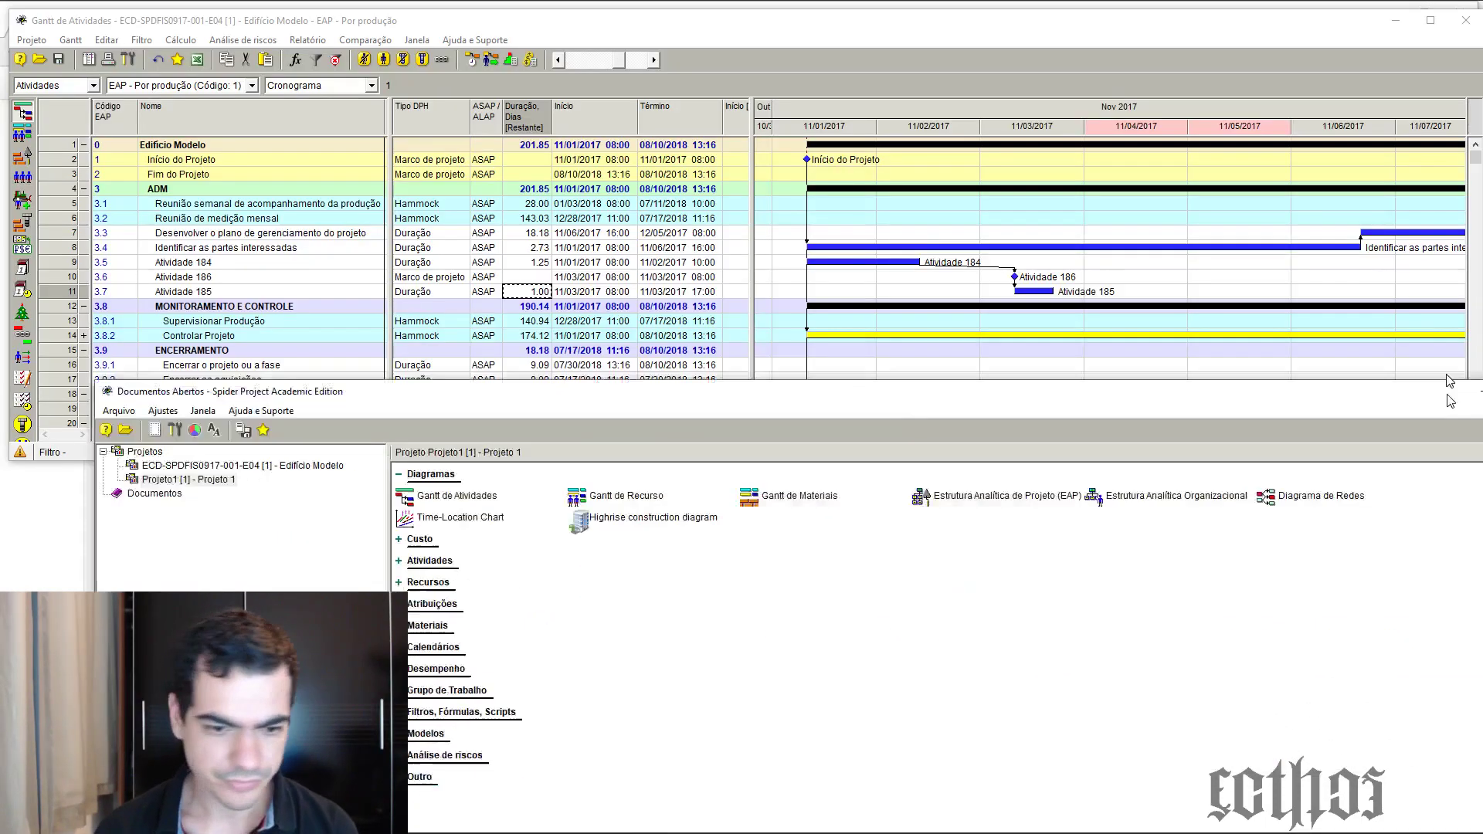
{"action": "left_click_drag", "start_coordinate": [1479, 573], "coordinate": [1295, 163]}
{"action": "left_click", "coordinate": [1474, 154]}
{"action": "left_click_drag", "start_coordinate": [927, 627], "coordinate": [794, 427]}
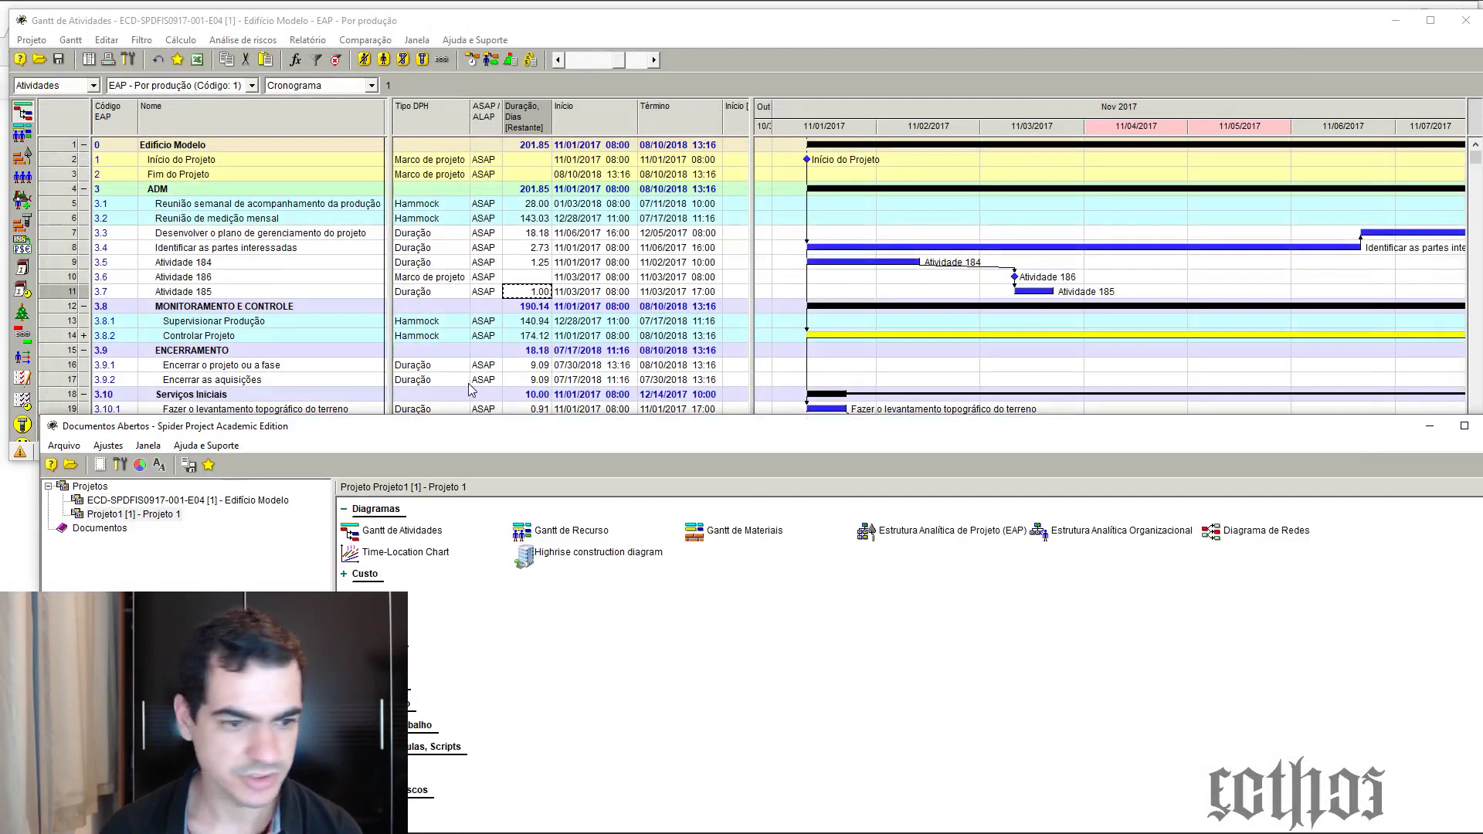
{"action": "left_click_drag", "start_coordinate": [499, 428], "coordinate": [562, 95]}
{"action": "double_click", "coordinate": [427, 202]}
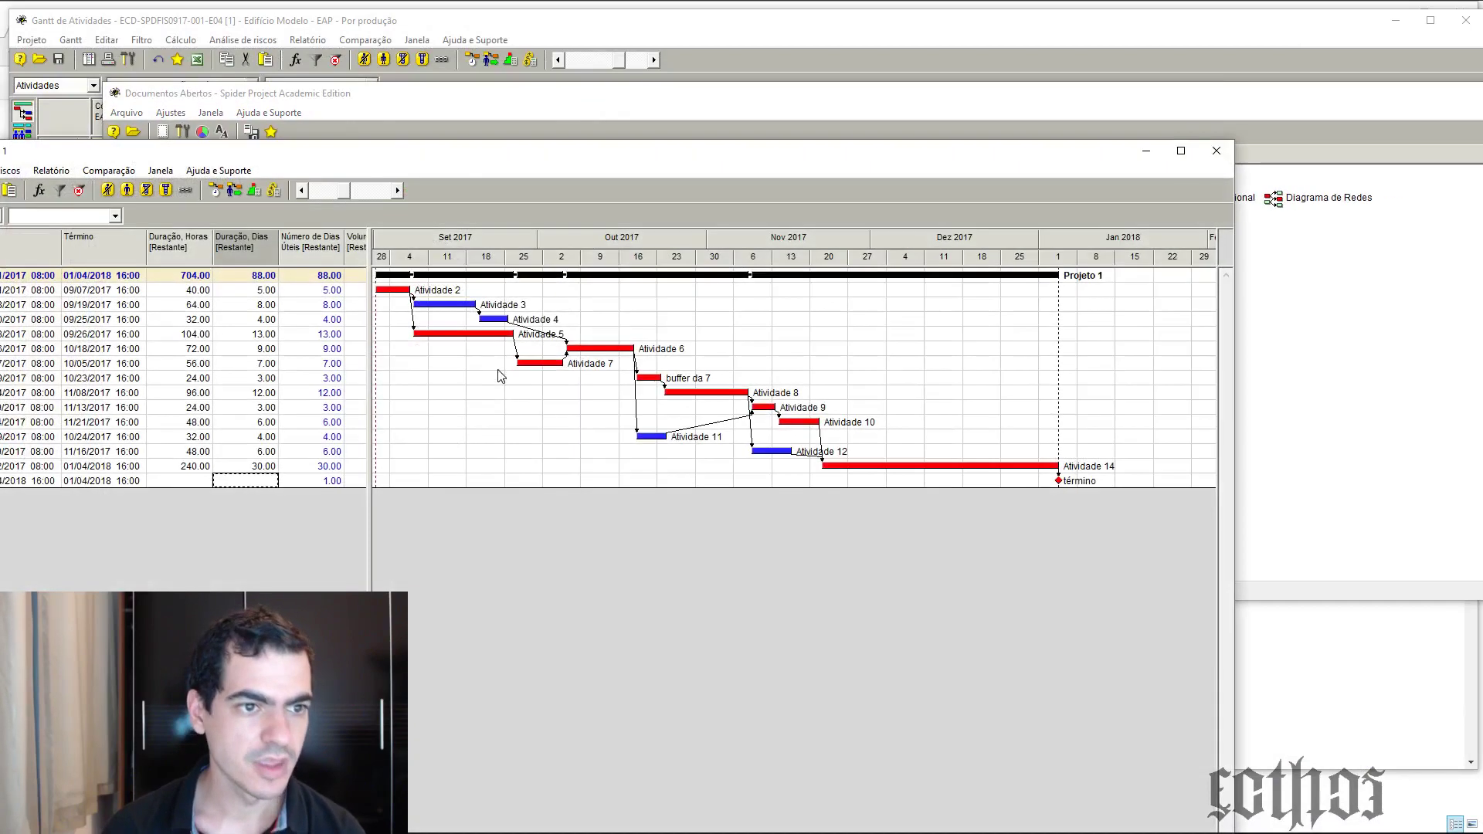
{"action": "left_click_drag", "start_coordinate": [475, 153], "coordinate": [1014, 136]}
{"action": "left_click_drag", "start_coordinate": [640, 102], "coordinate": [621, 94]}
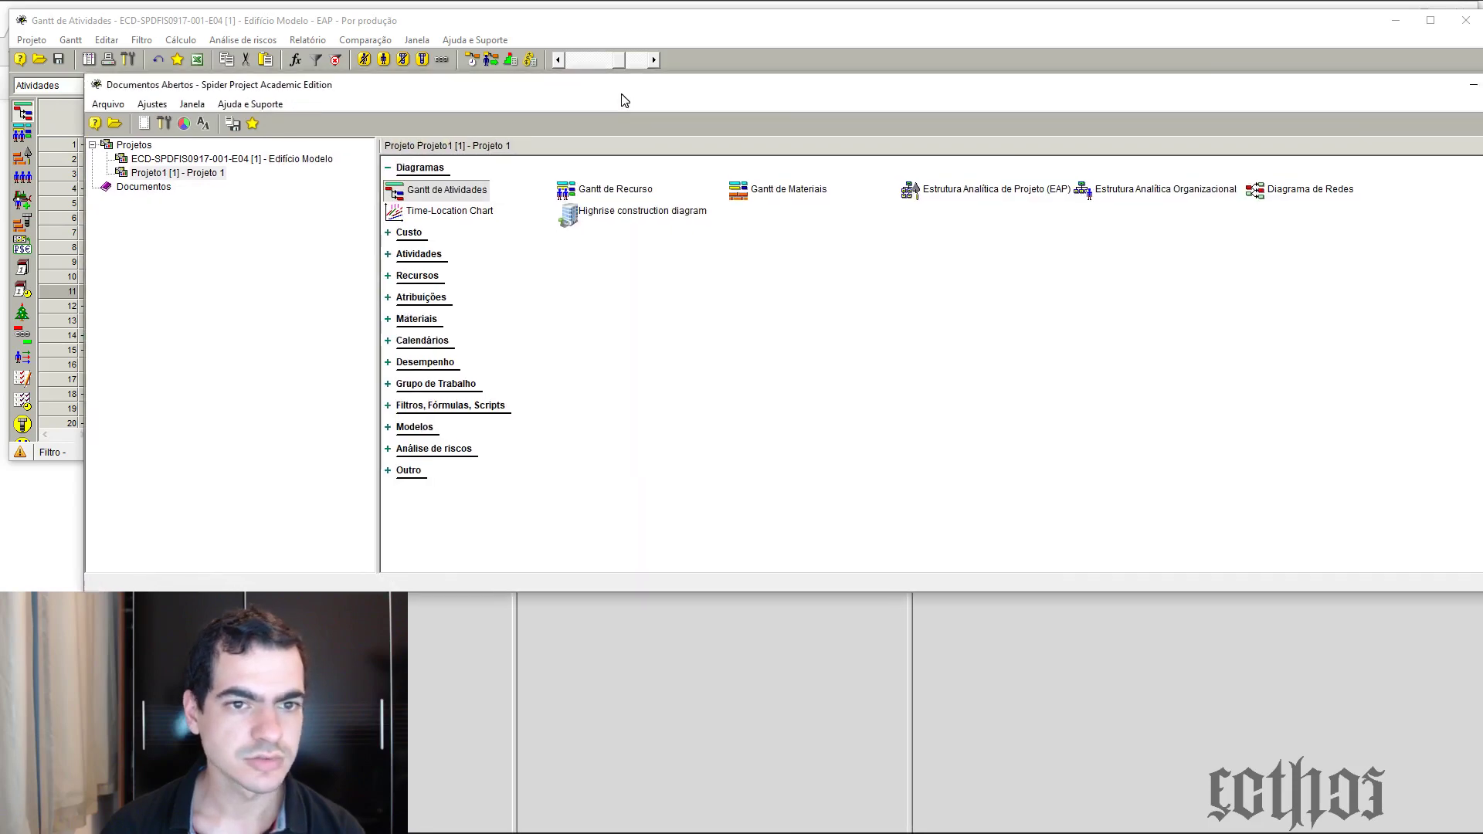
{"action": "key", "text": "alt+Tab"}
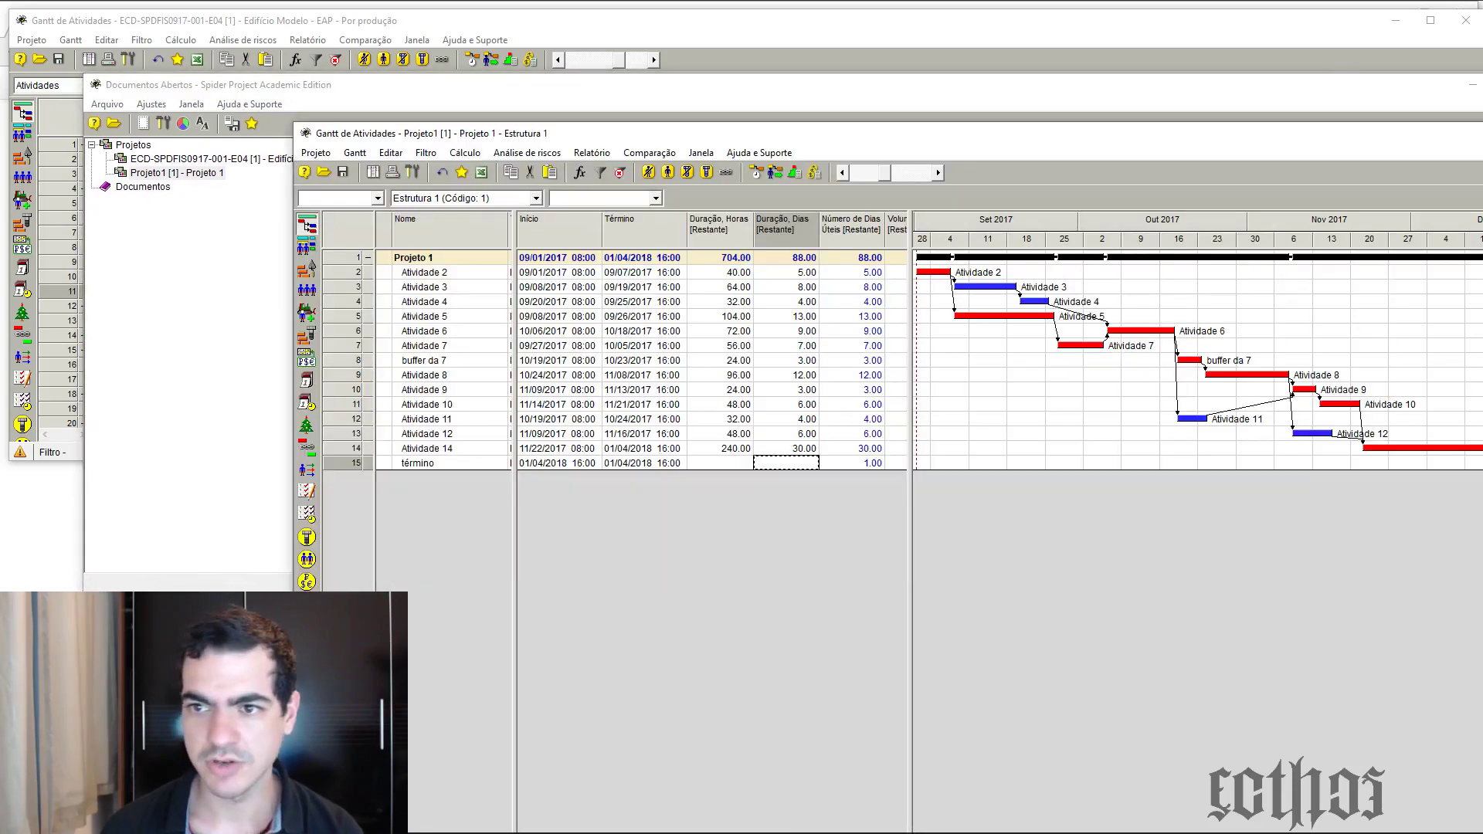
{"action": "double_click", "coordinate": [1367, 142]}
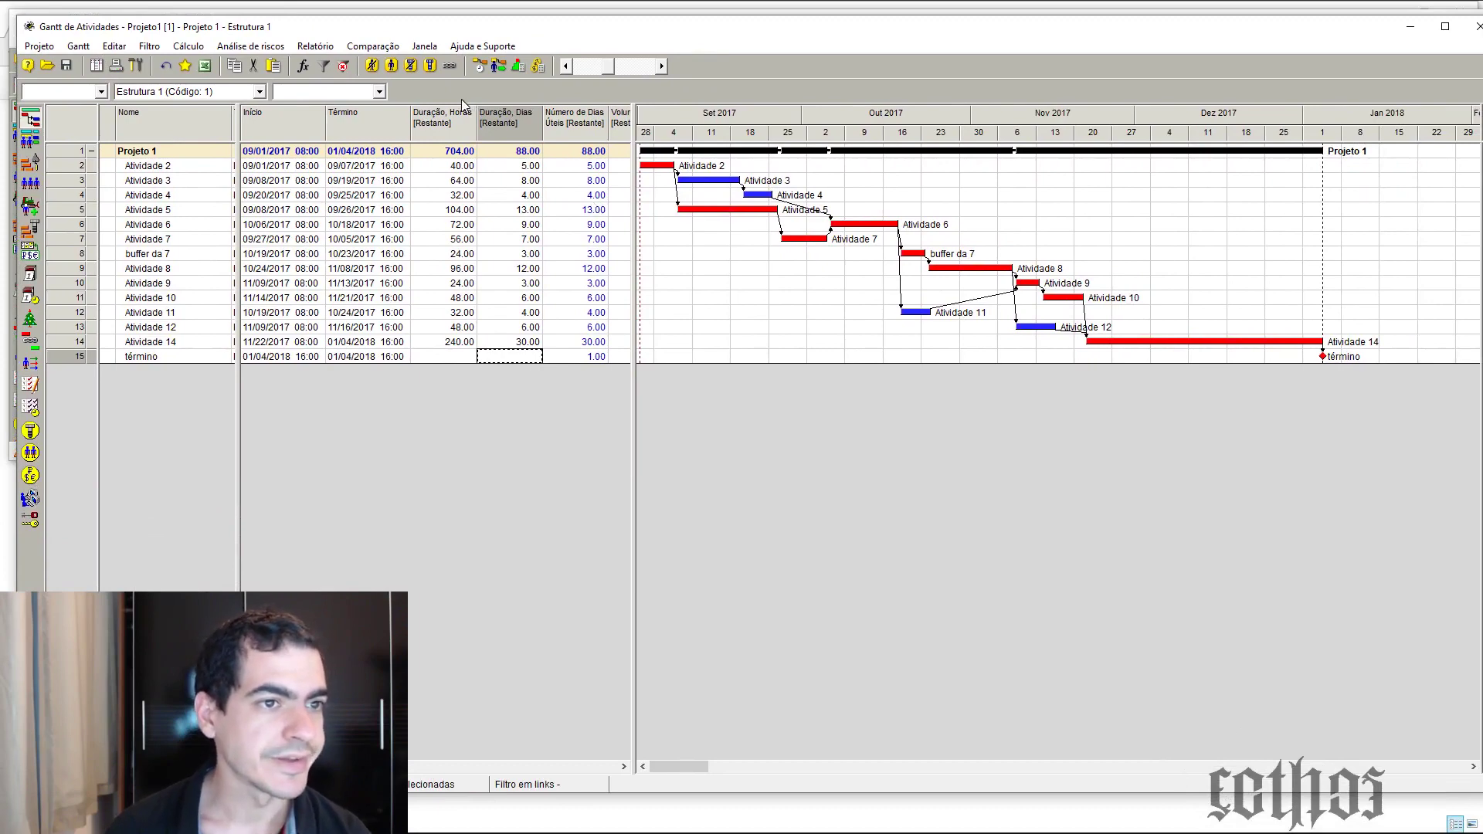
Show the log from the Projeto 1 activity Gantt and close it
{"action": "left_click", "coordinate": [427, 47]}
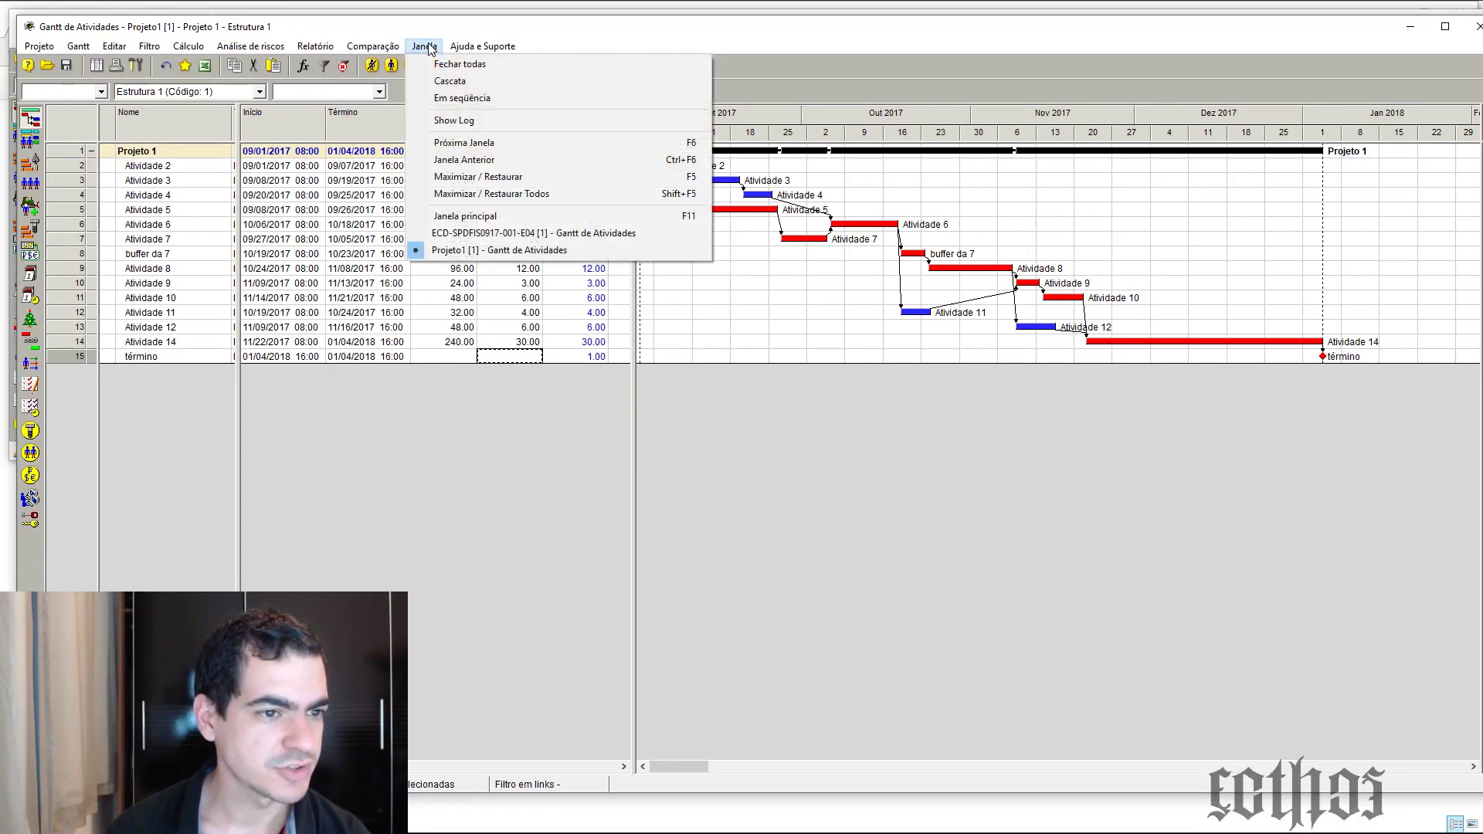
{"action": "left_click", "coordinate": [471, 123]}
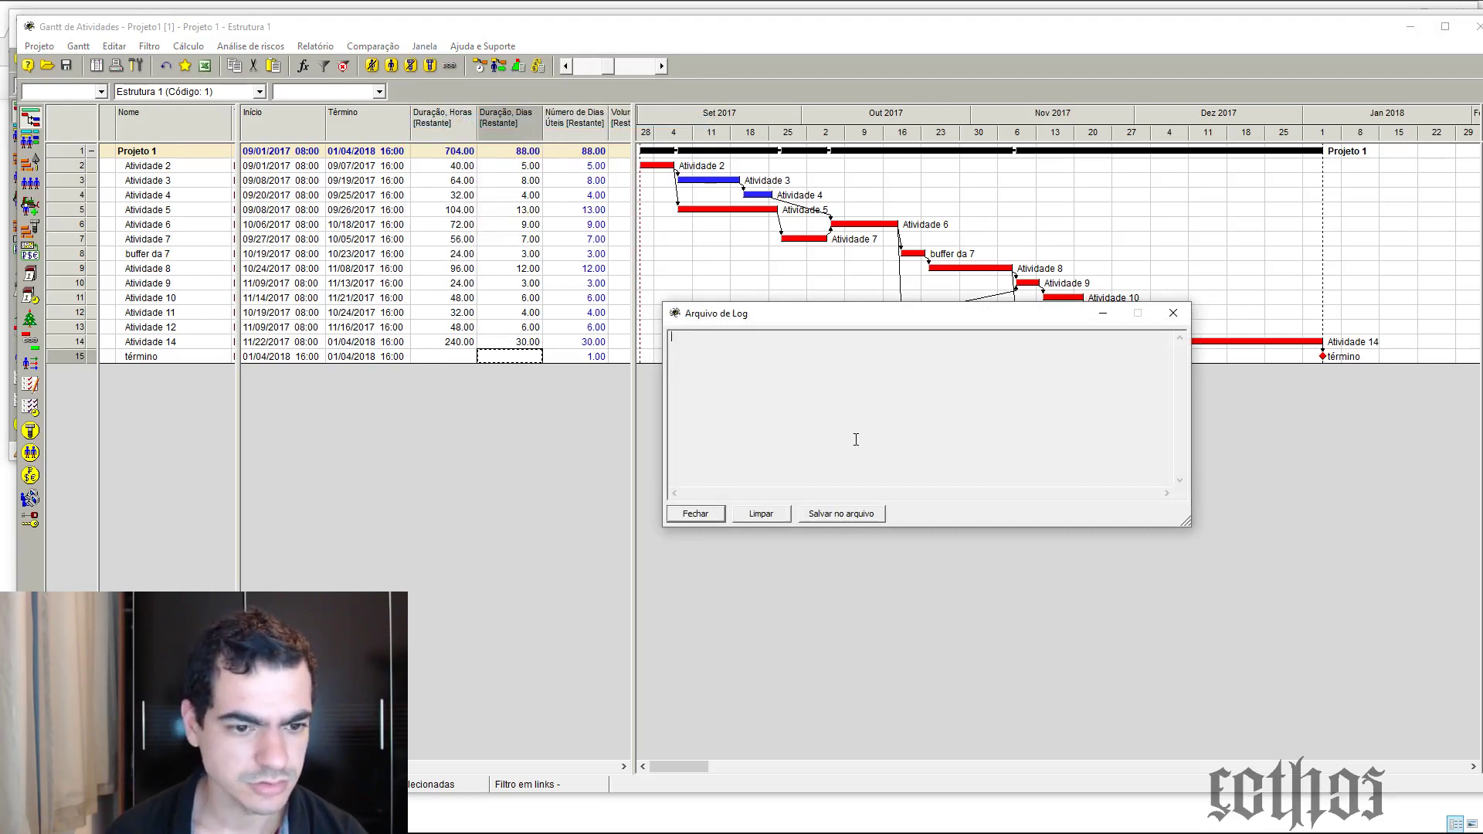
{"action": "left_click", "coordinate": [706, 521]}
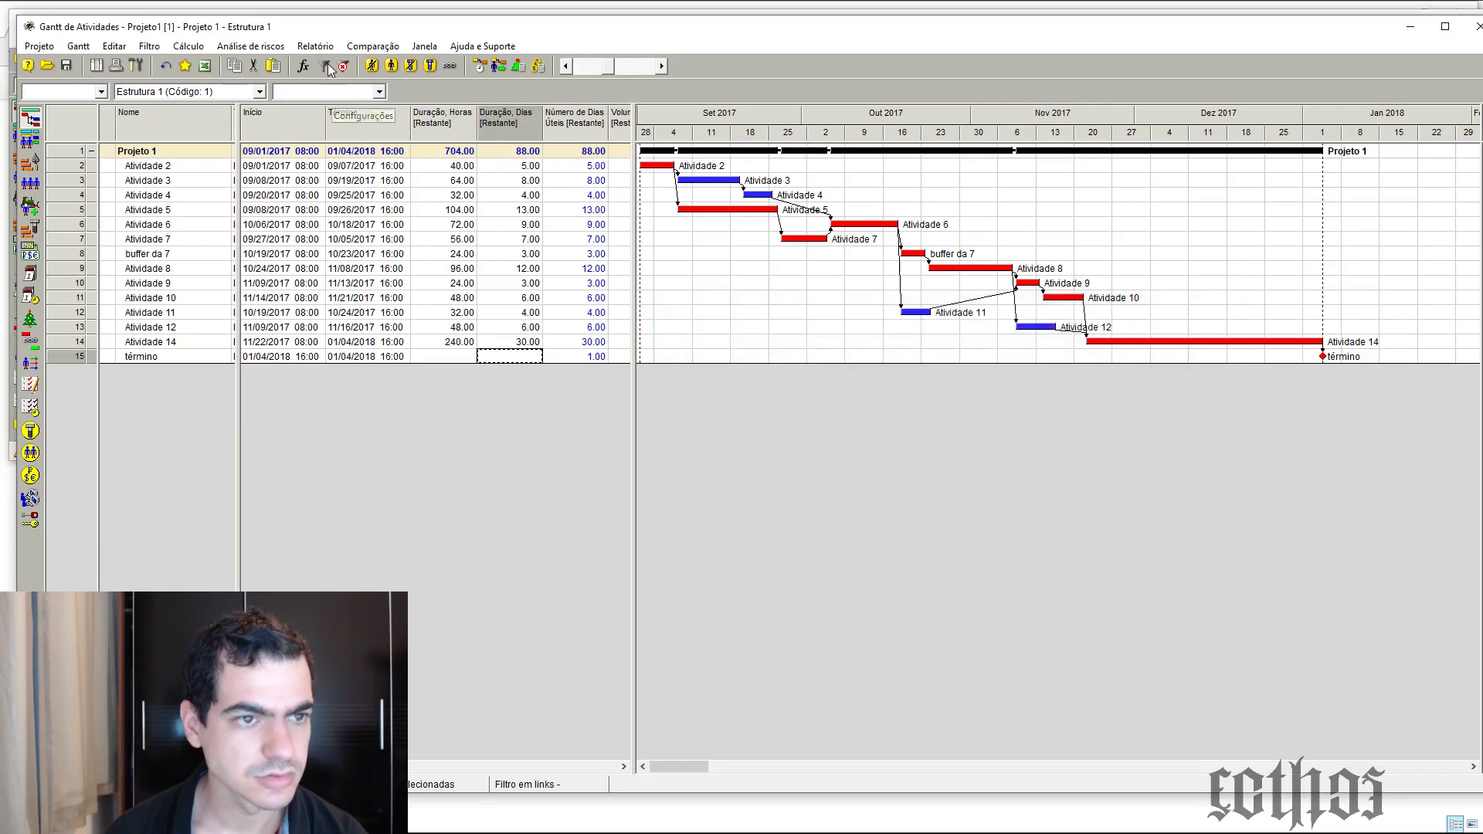
Move the Projeto 1 Gantt aside and show the log from the Documentos Abertos window
{"action": "left_click_drag", "start_coordinate": [375, 26], "coordinate": [415, 168]}
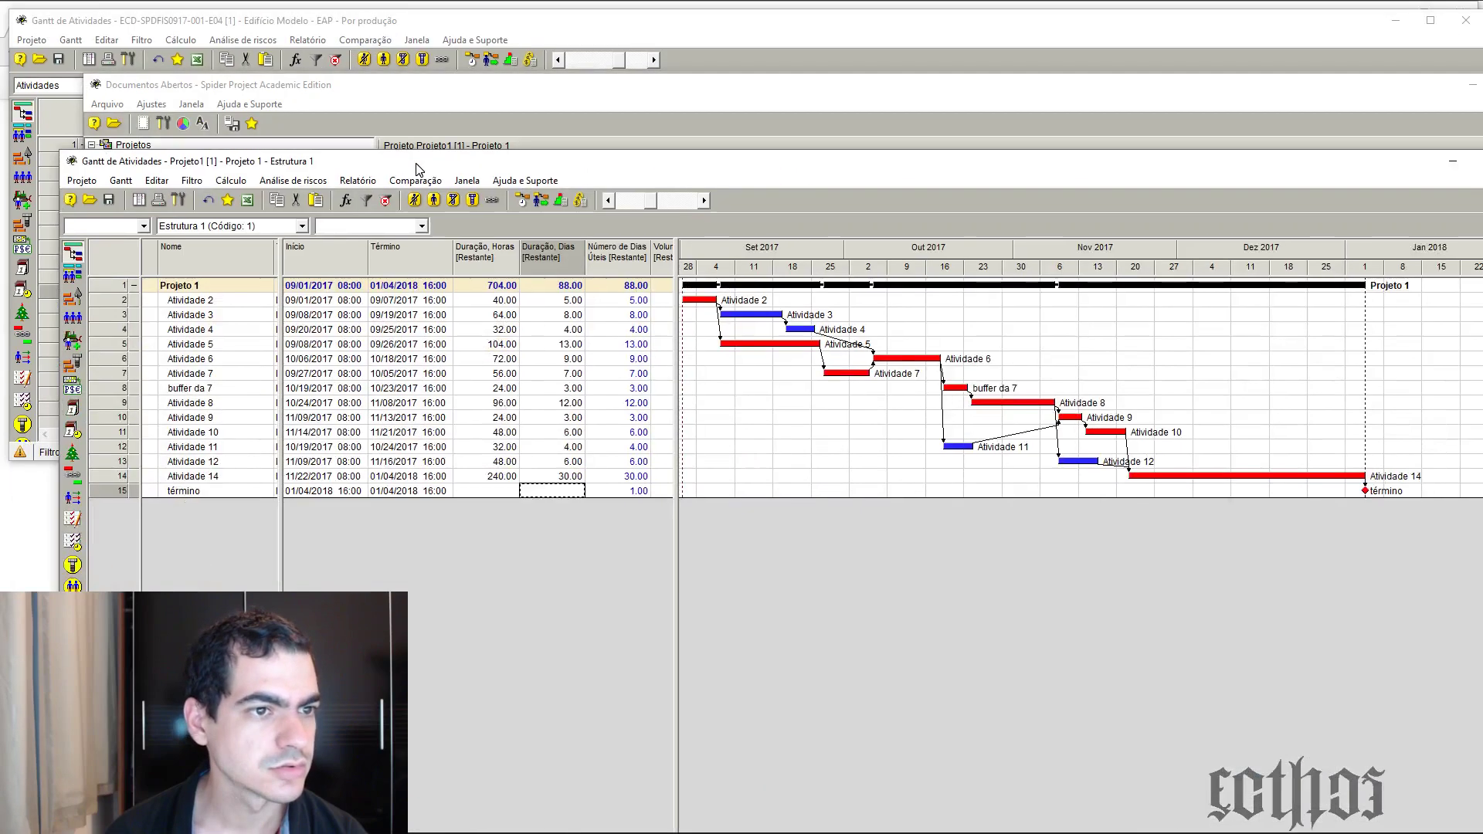
{"action": "left_click", "coordinate": [191, 104]}
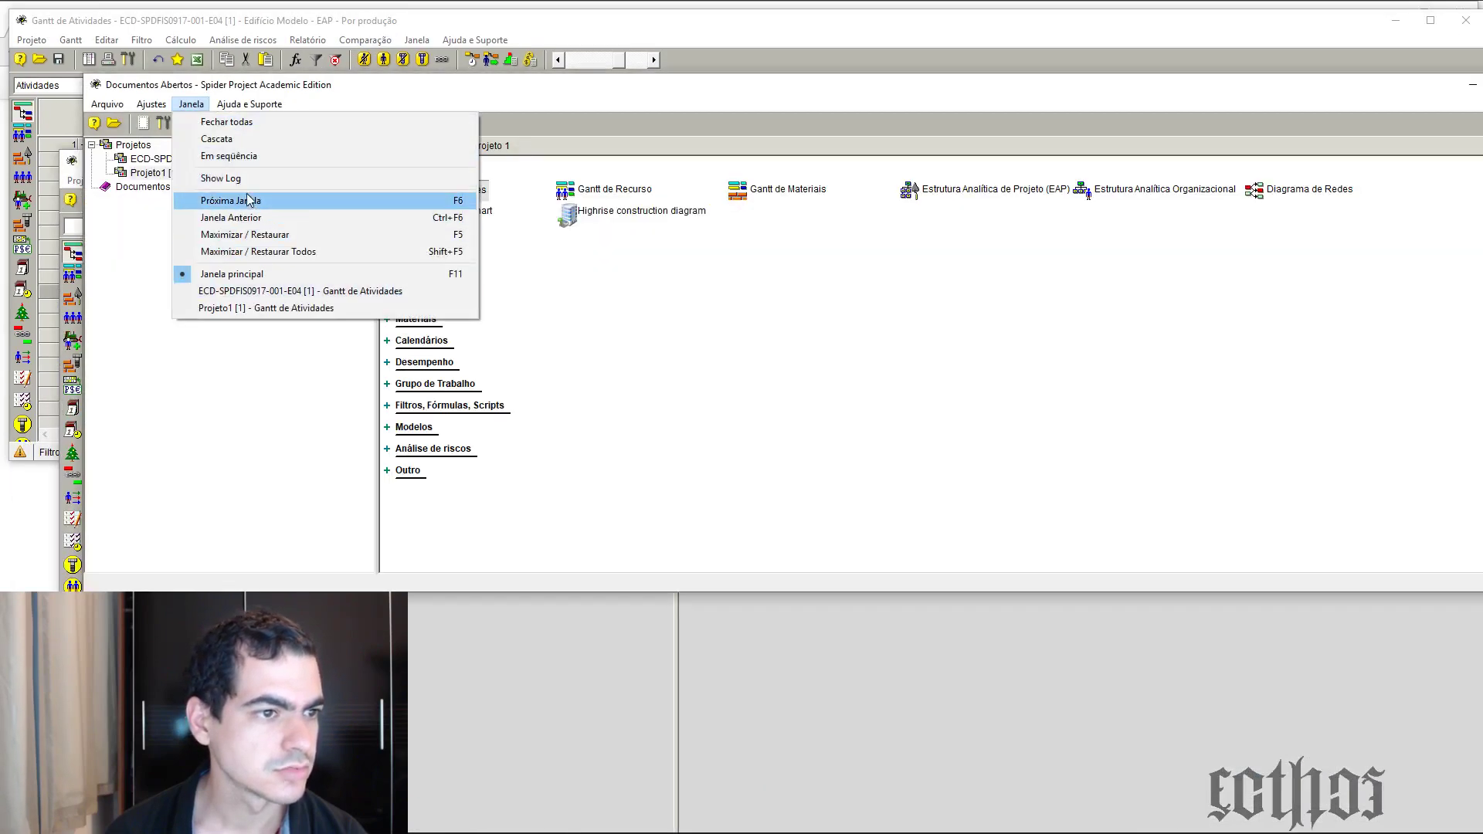
{"action": "left_click", "coordinate": [249, 178]}
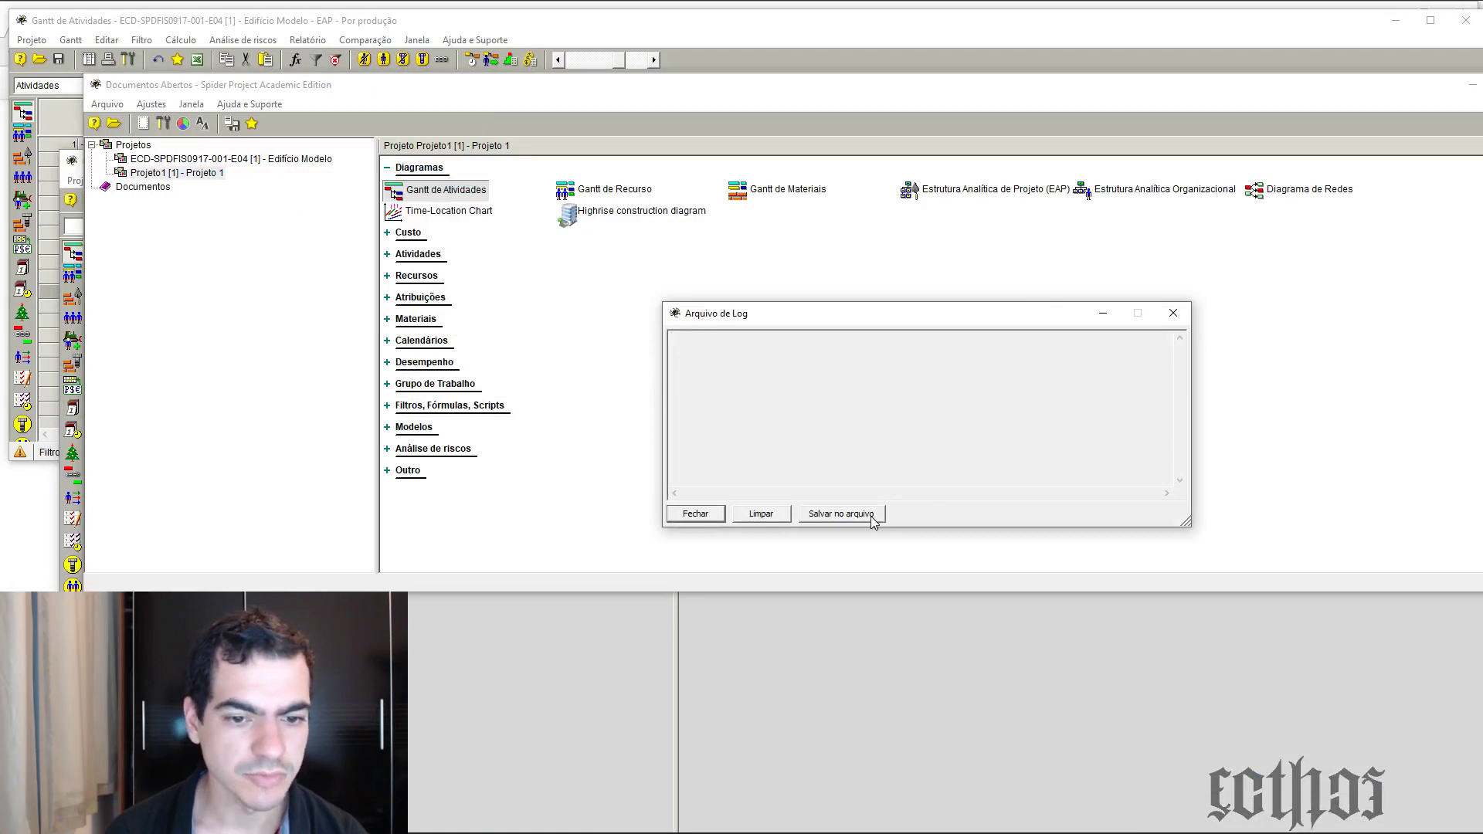
Save the log to a text file named log_spider.txt on the Desktop
{"action": "left_click", "coordinate": [865, 514]}
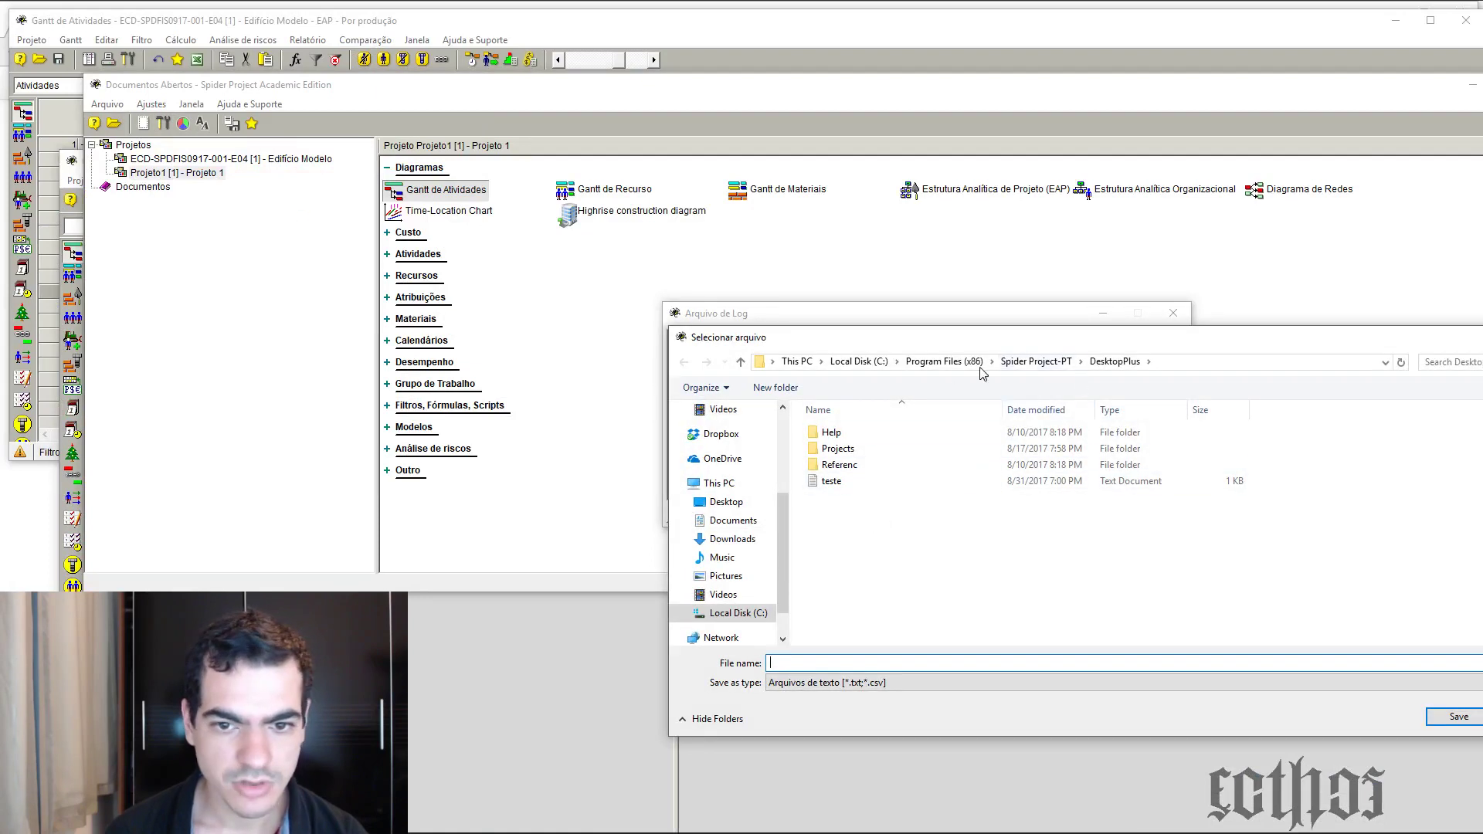
{"action": "left_click", "coordinate": [731, 520]}
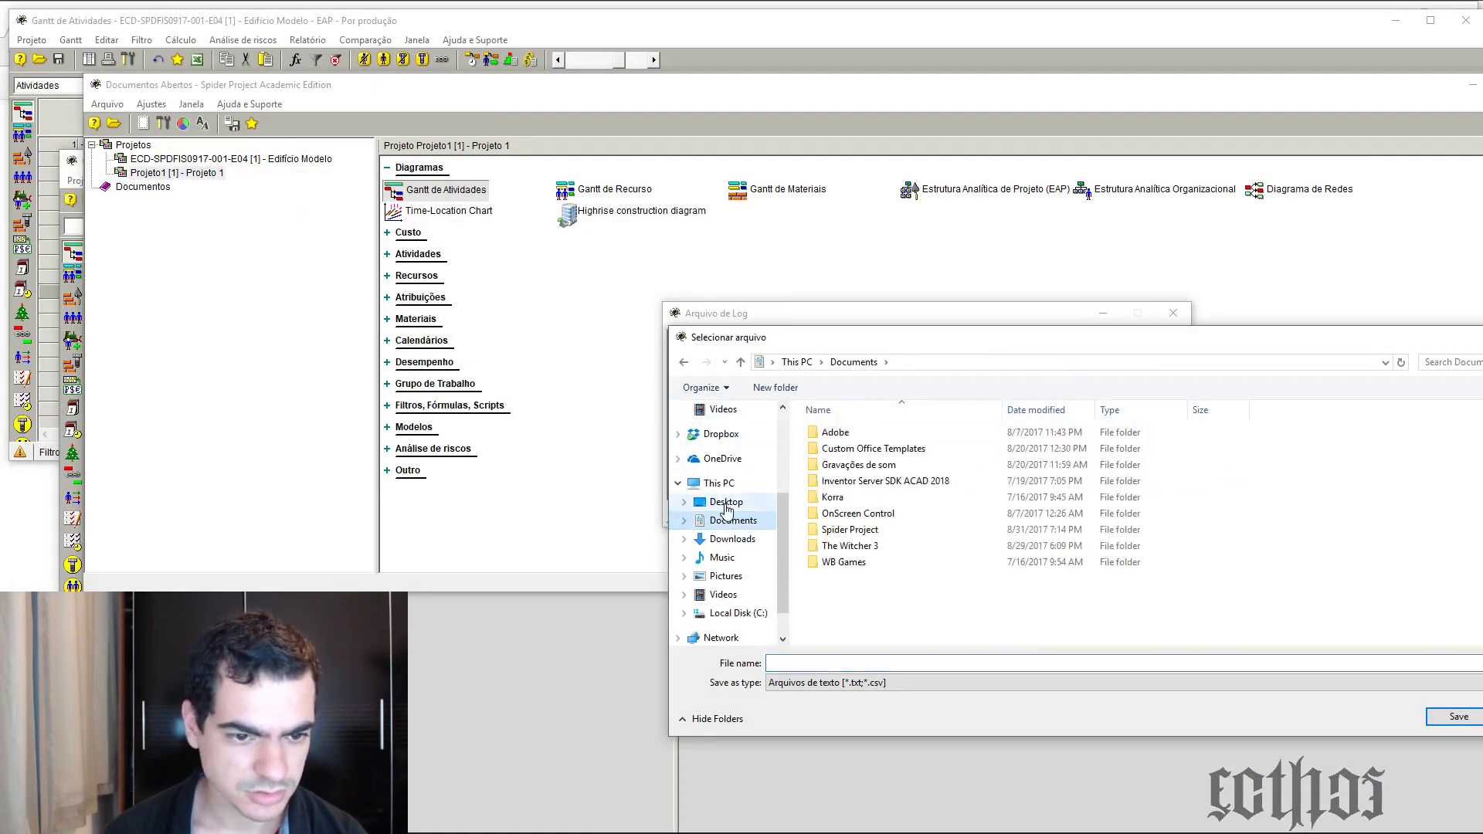
{"action": "left_click", "coordinate": [726, 504]}
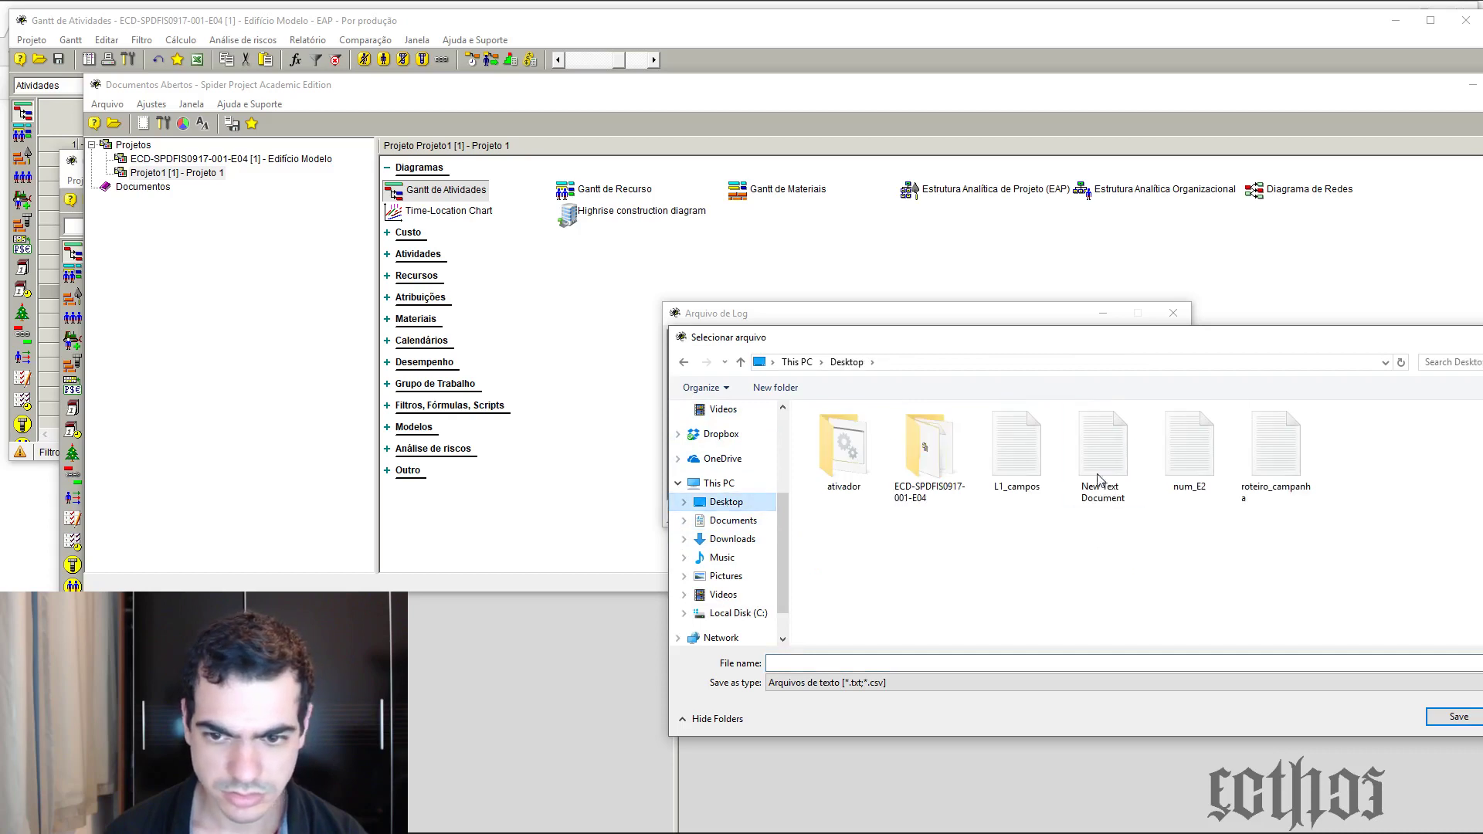
{"action": "left_click", "coordinate": [813, 662]}
{"action": "left_click", "coordinate": [876, 683]}
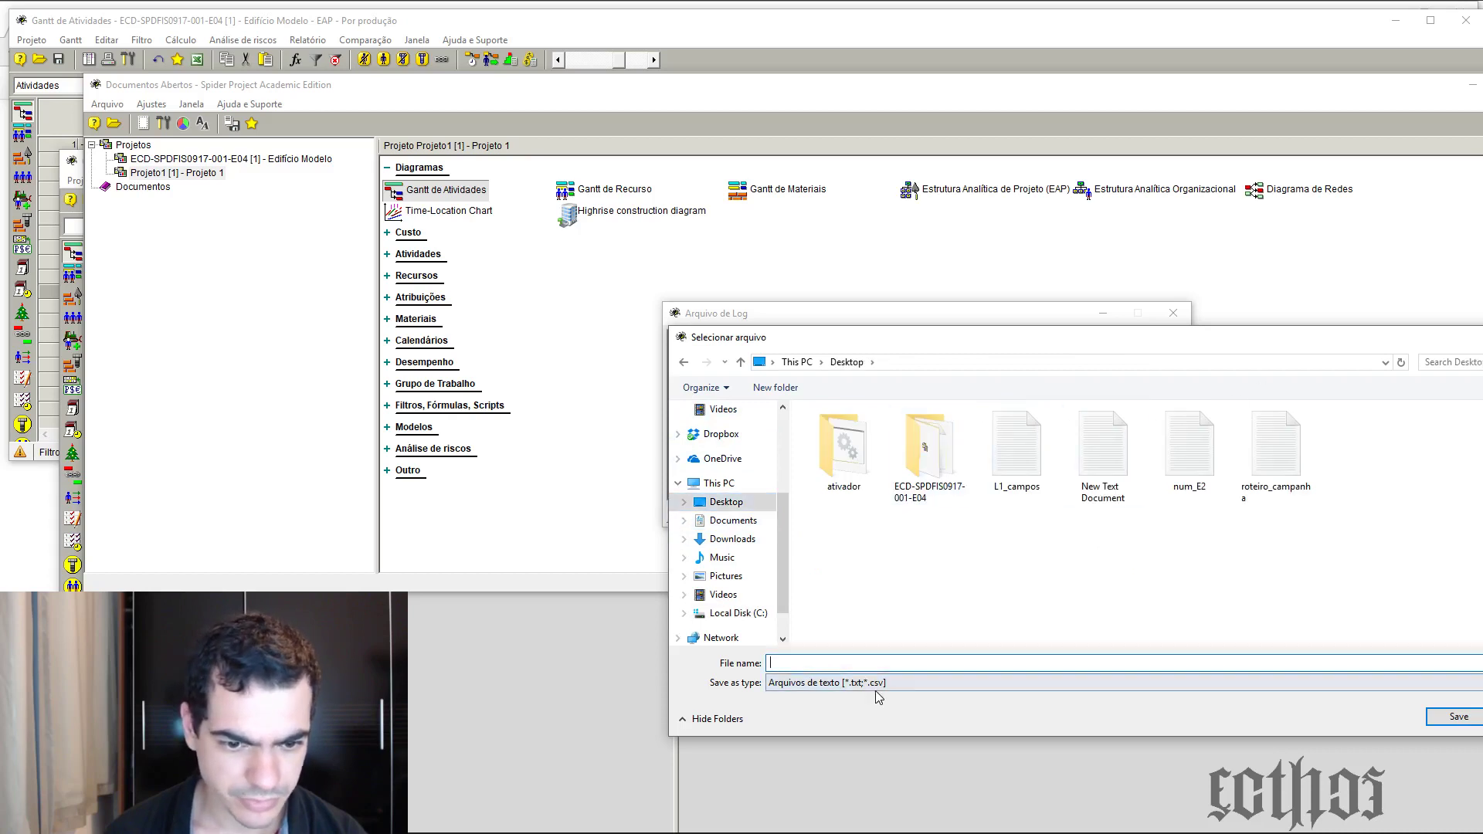
{"action": "left_click", "coordinate": [876, 683]}
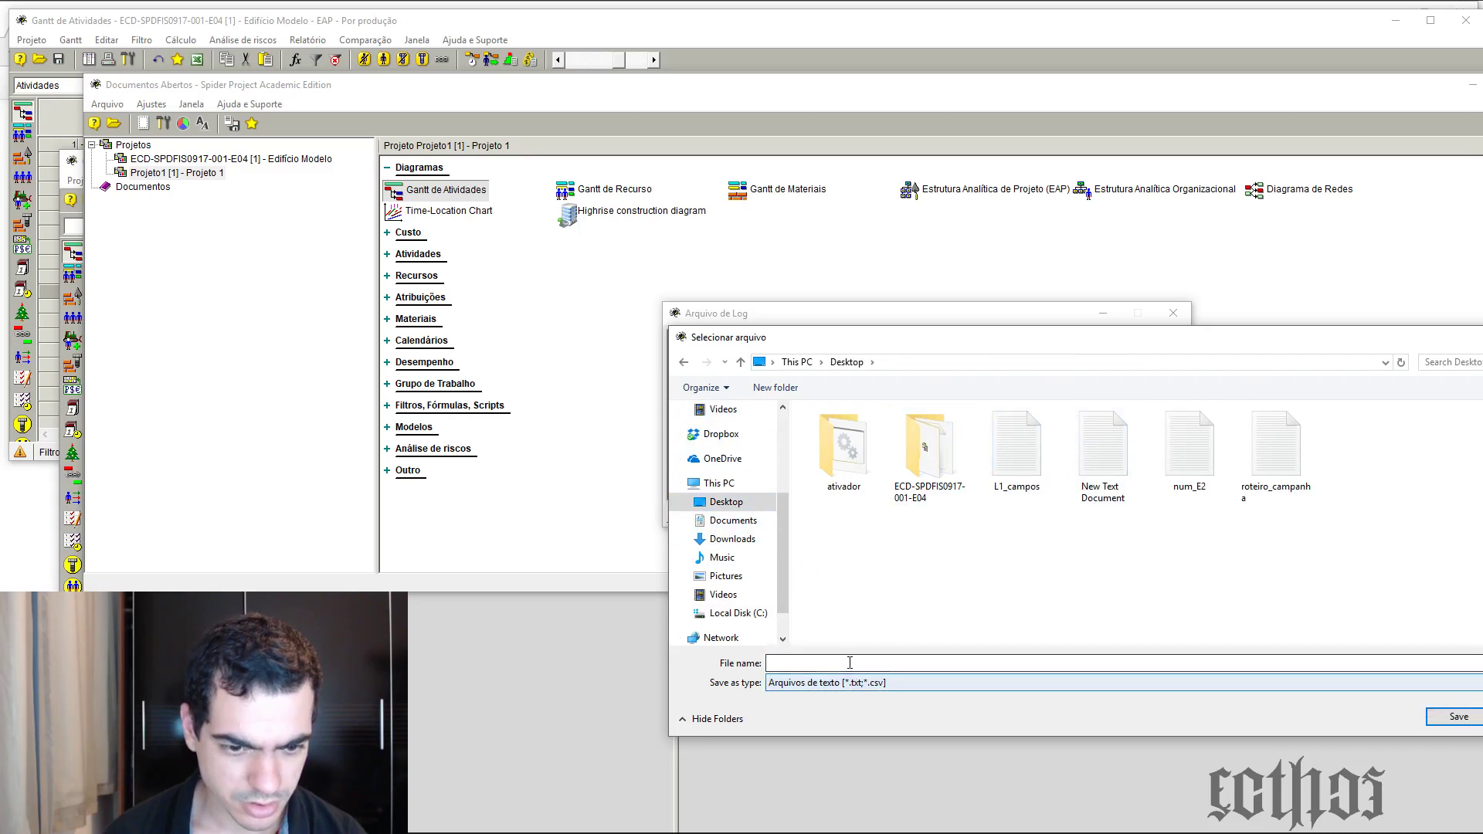
{"action": "left_click", "coordinate": [847, 658]}
{"action": "type", "text": "log"}
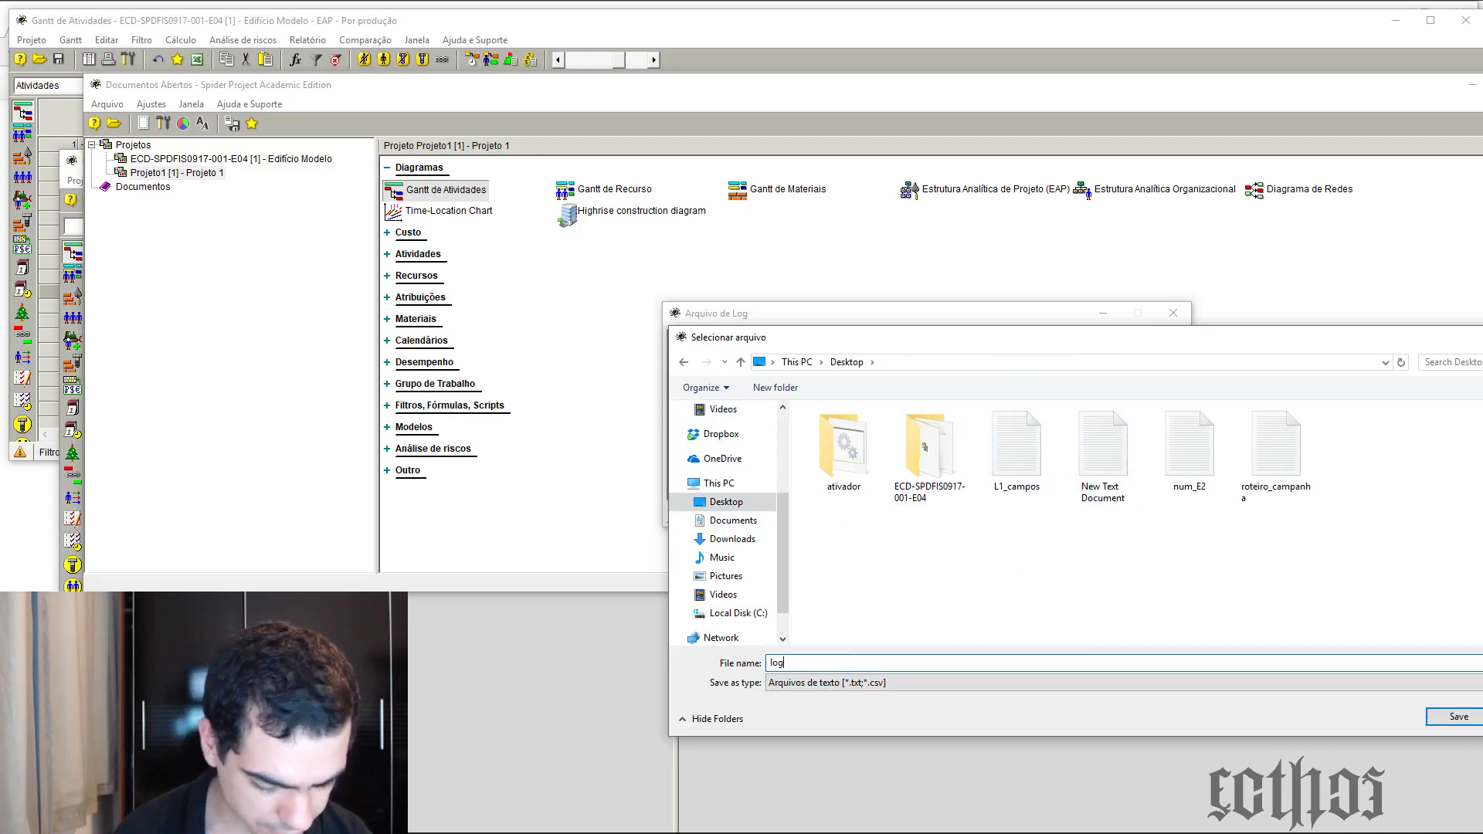
{"action": "type", "text": "_spidet"}
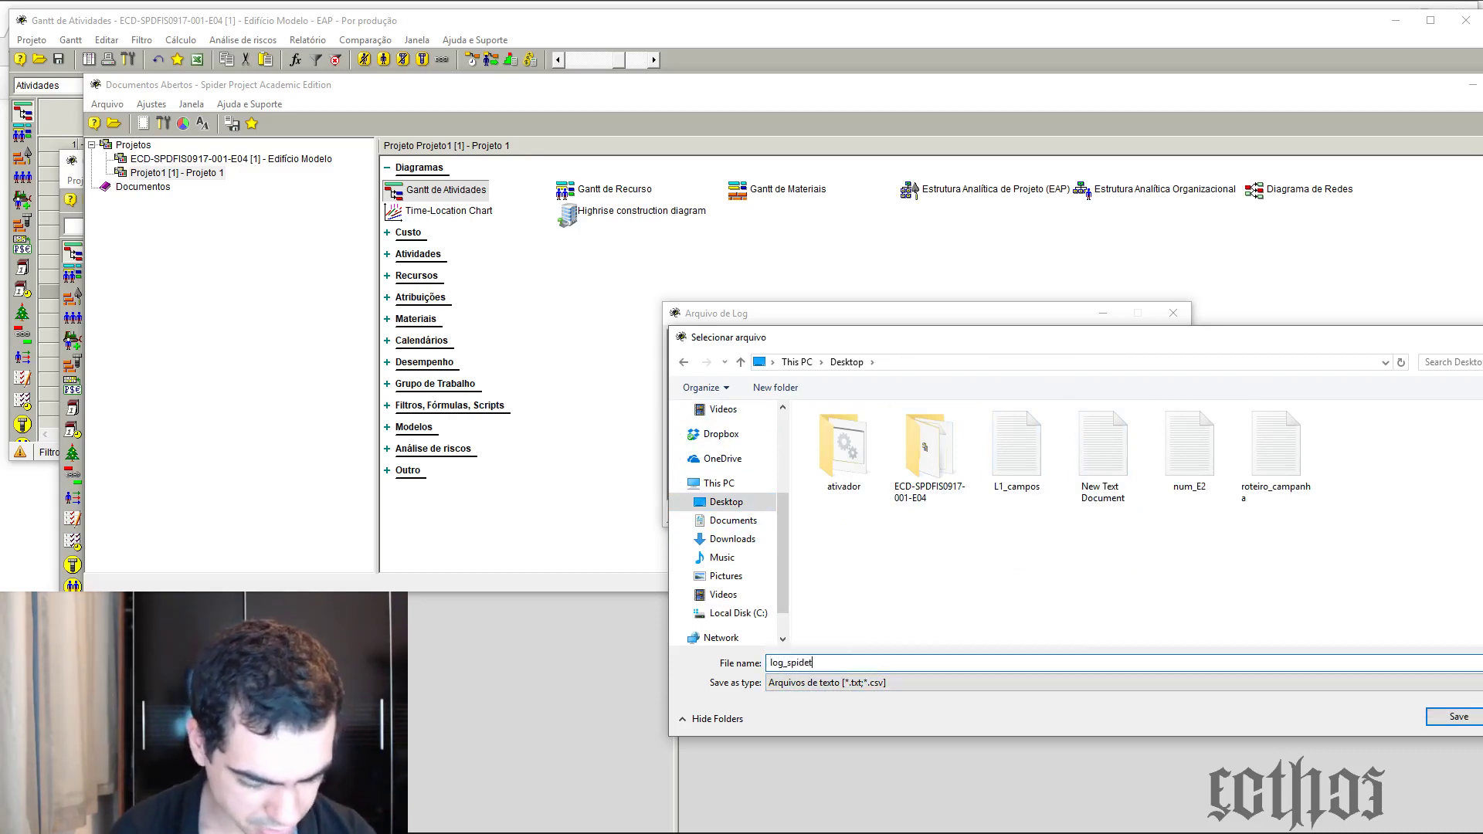
{"action": "key", "text": "BackSpace"}
{"action": "type", "text": "r."}
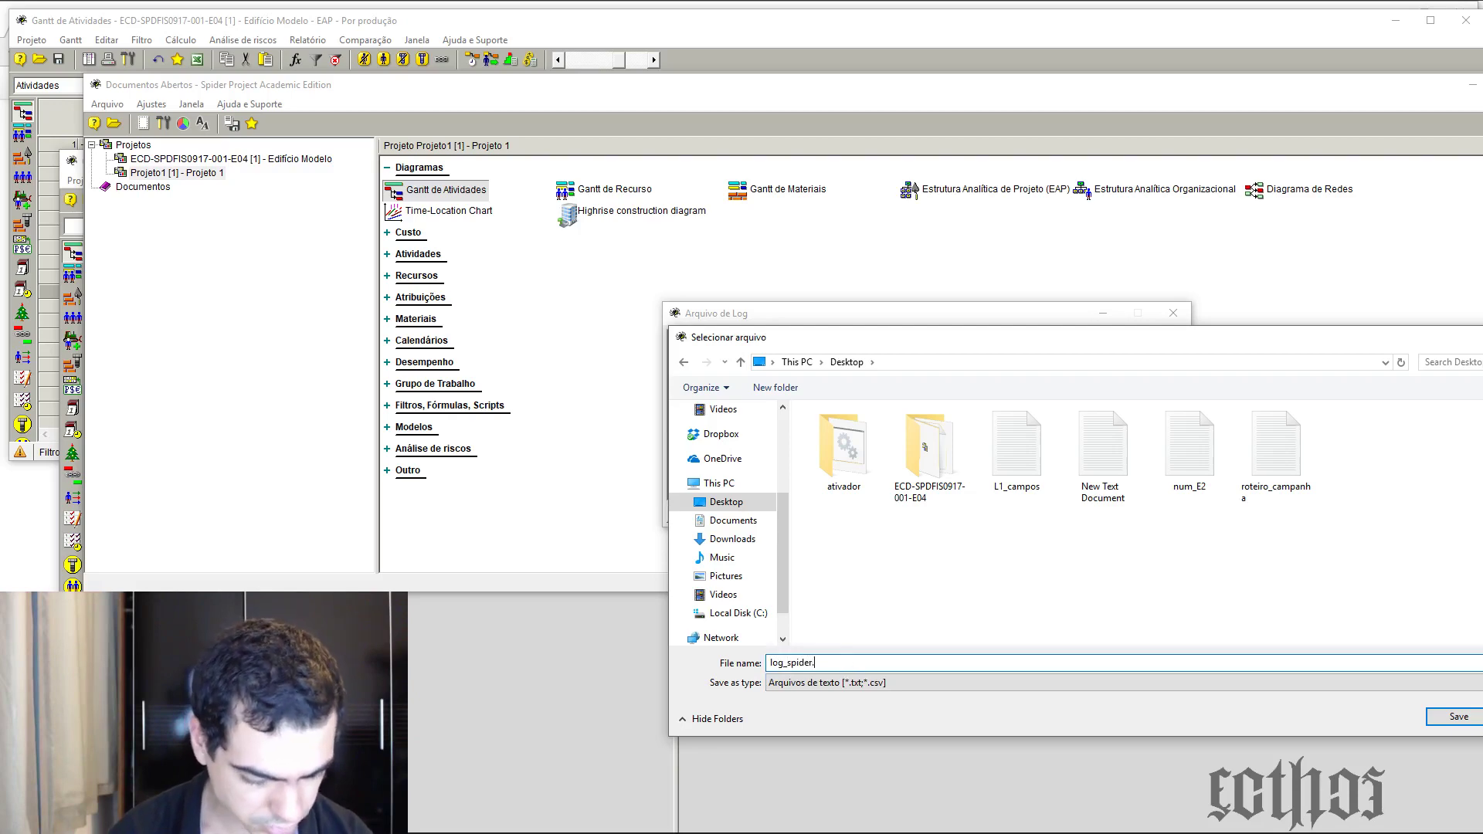
{"action": "type", "text": "txt"}
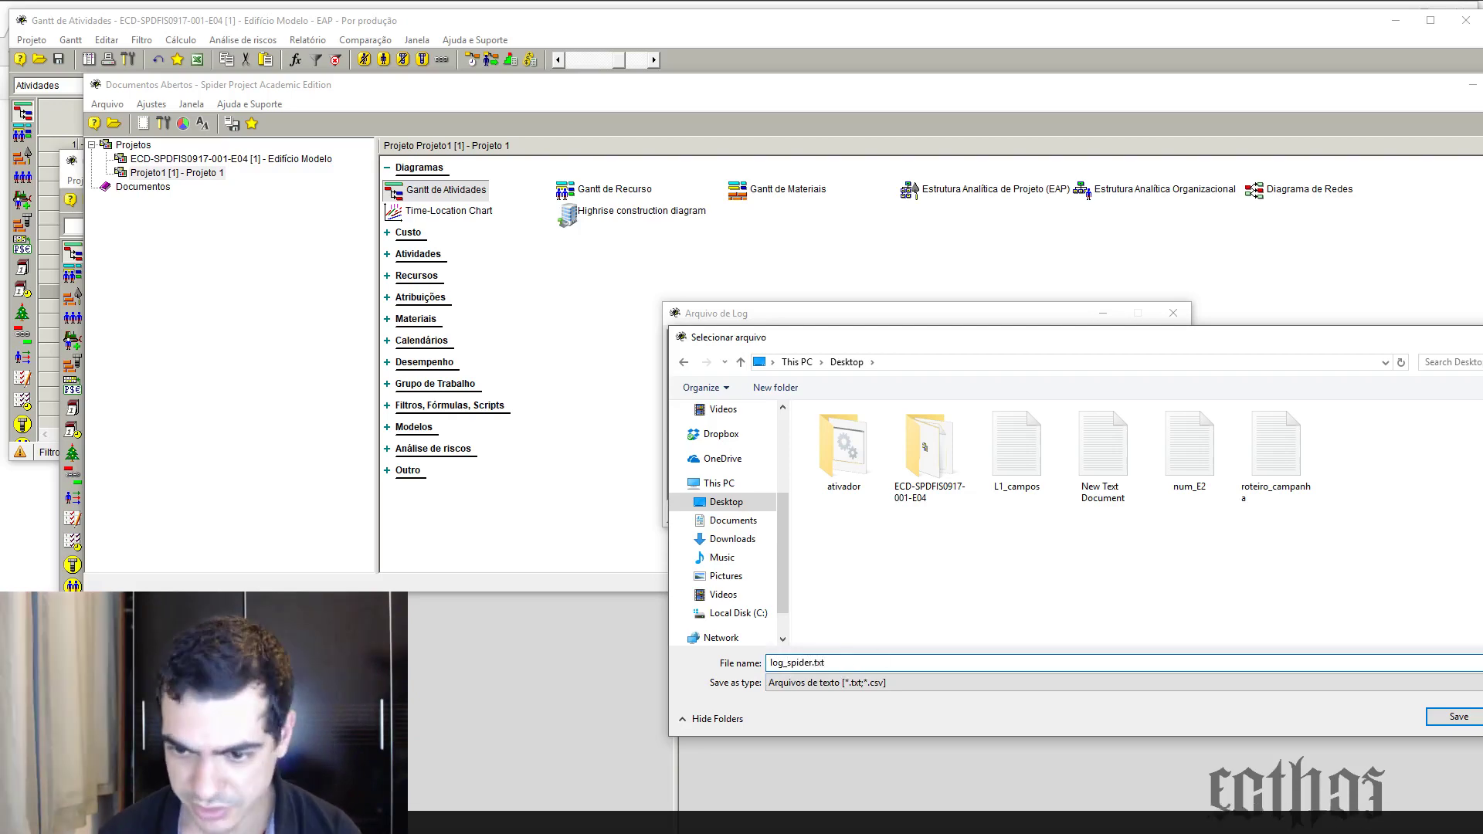
{"action": "left_click", "coordinate": [1459, 716]}
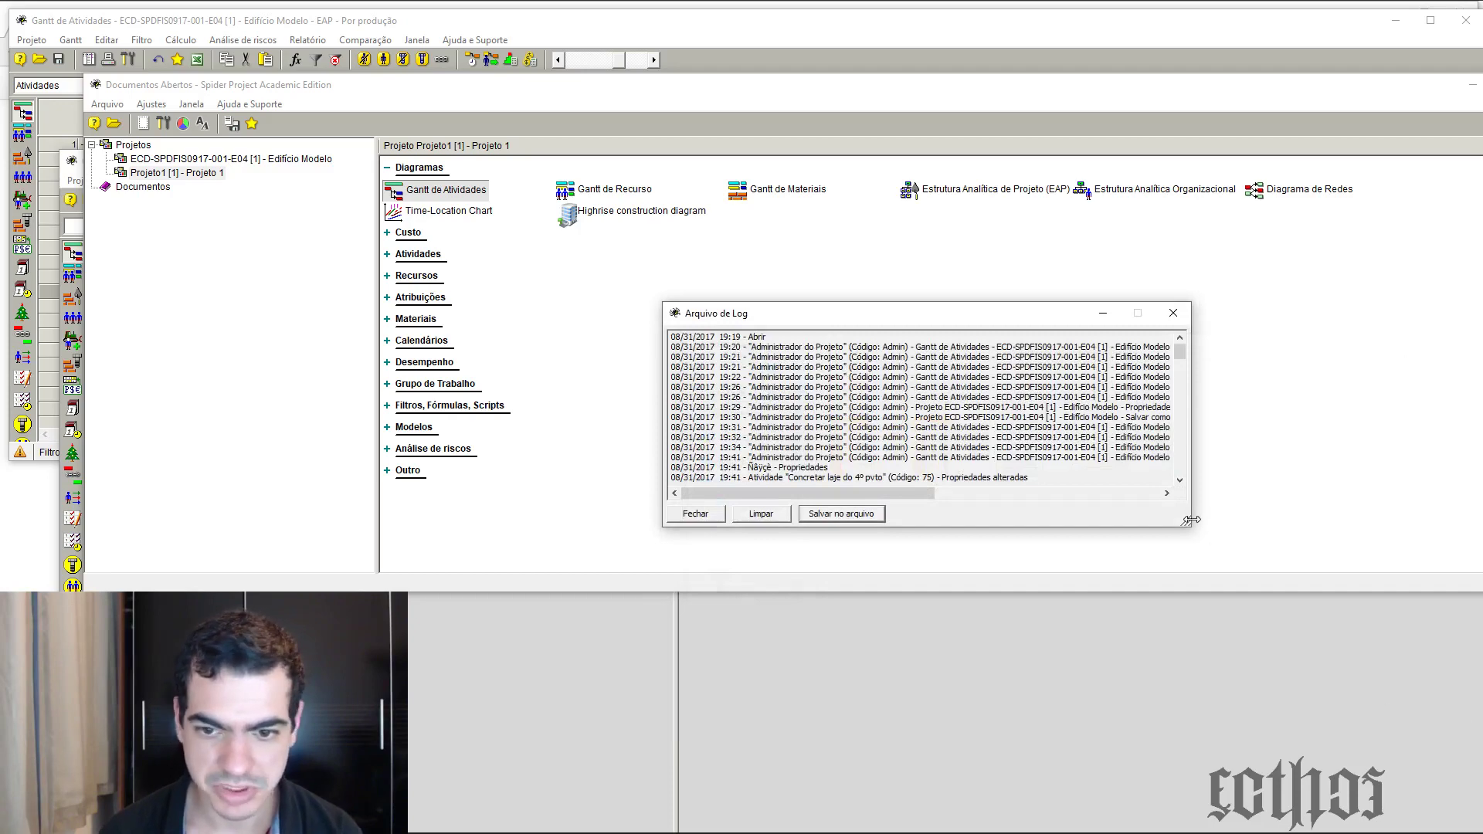
Enlarge the Arquivo de Log window, examine its recorded actions and close it
{"action": "left_click_drag", "start_coordinate": [1186, 523], "coordinate": [1190, 780]}
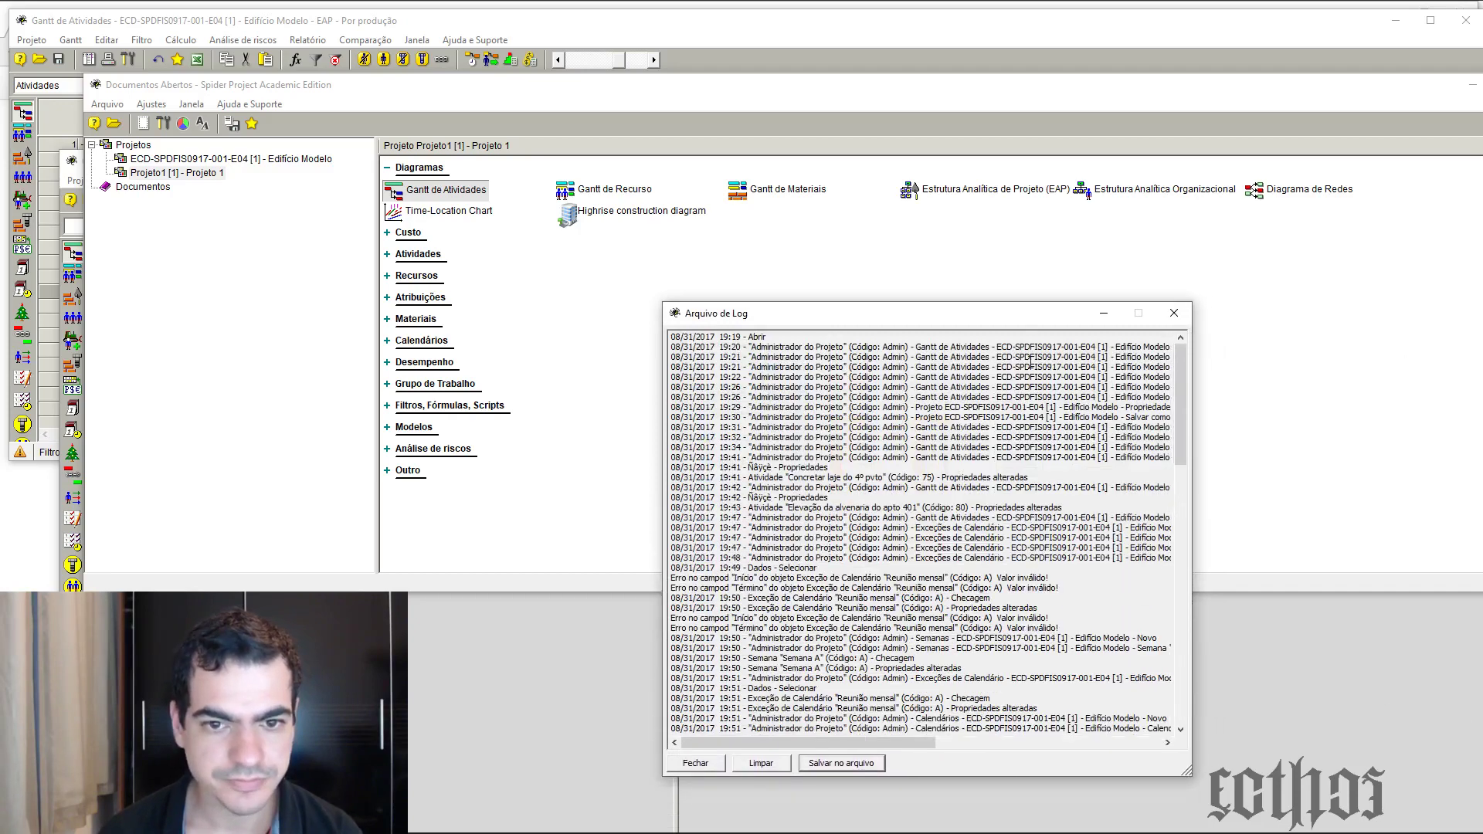
{"action": "left_click_drag", "start_coordinate": [1024, 312], "coordinate": [946, 62]}
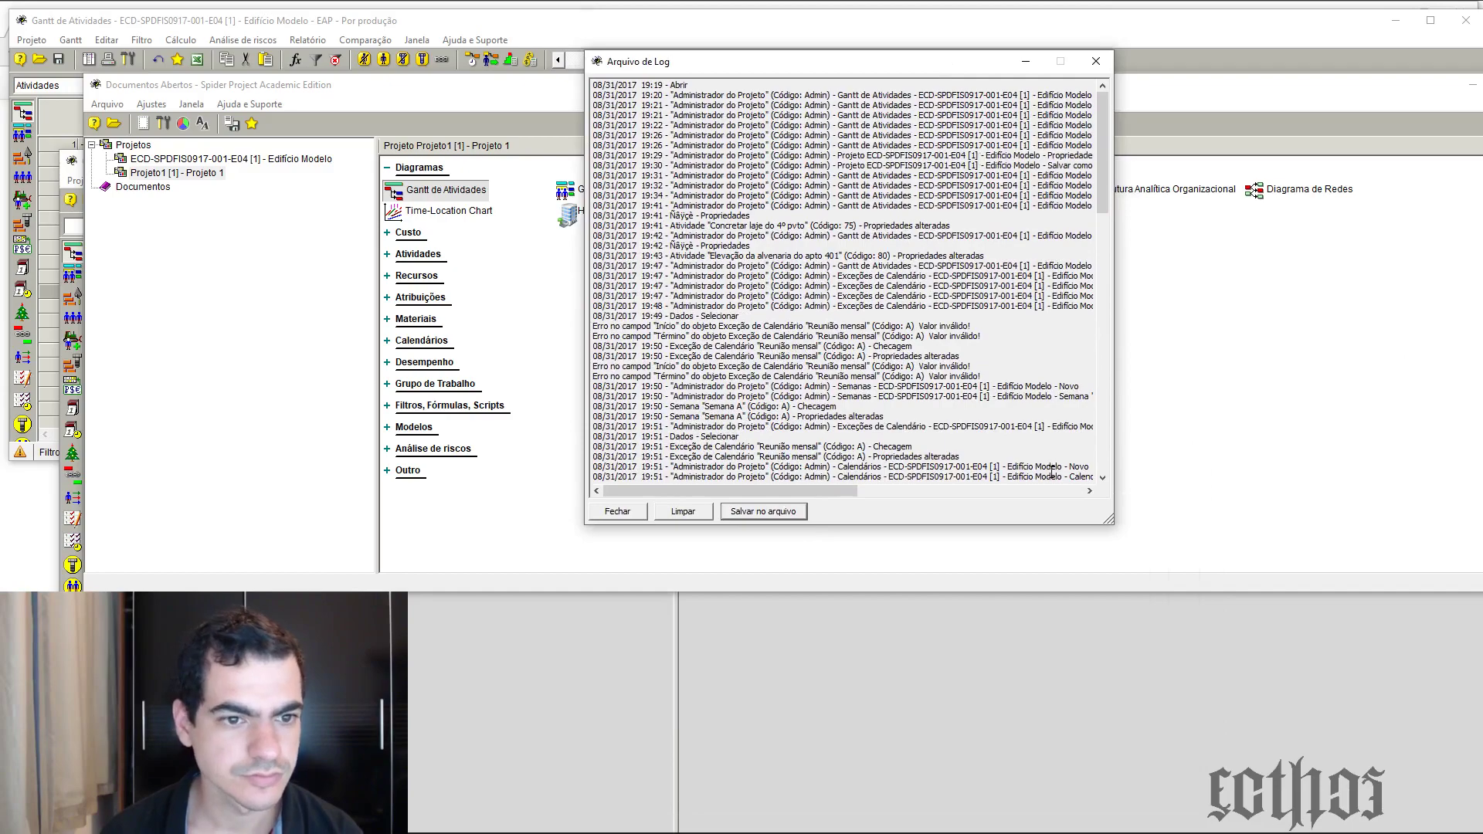
{"action": "left_click_drag", "start_coordinate": [1110, 523], "coordinate": [1313, 731]}
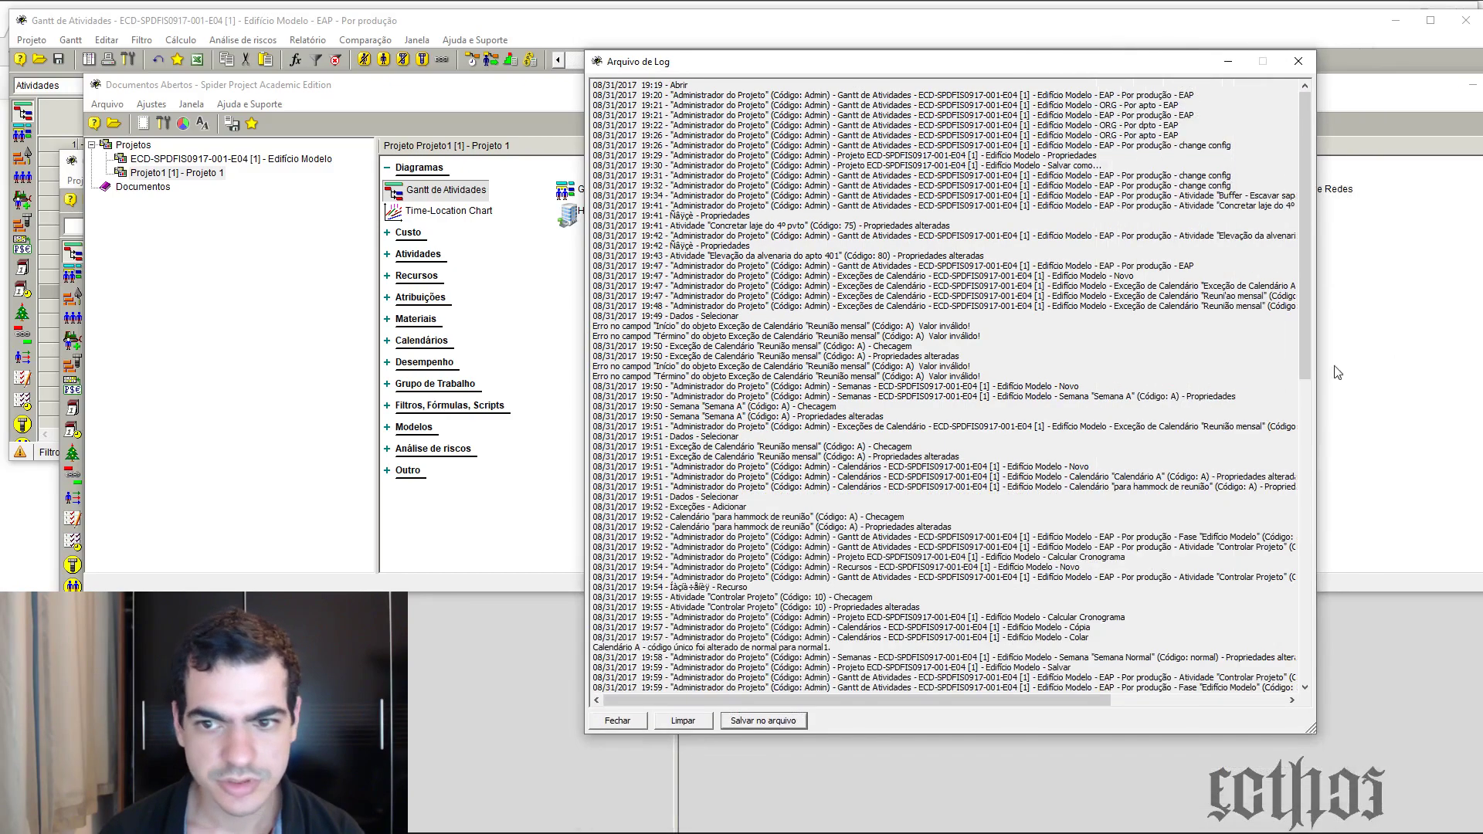
{"action": "left_click_drag", "start_coordinate": [1302, 137], "coordinate": [1370, 54]}
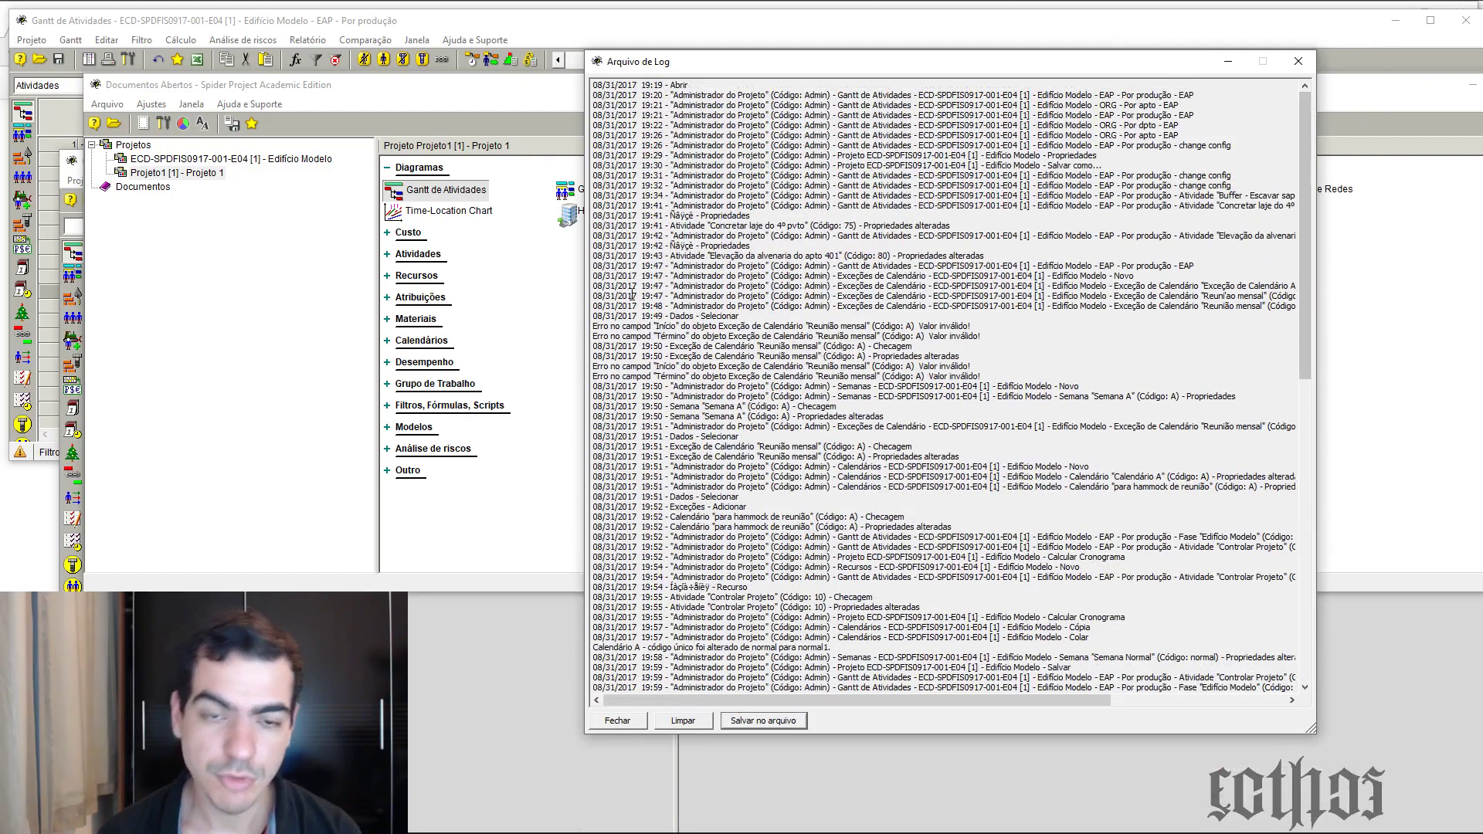
{"action": "left_click_drag", "start_coordinate": [795, 61], "coordinate": [658, 44]}
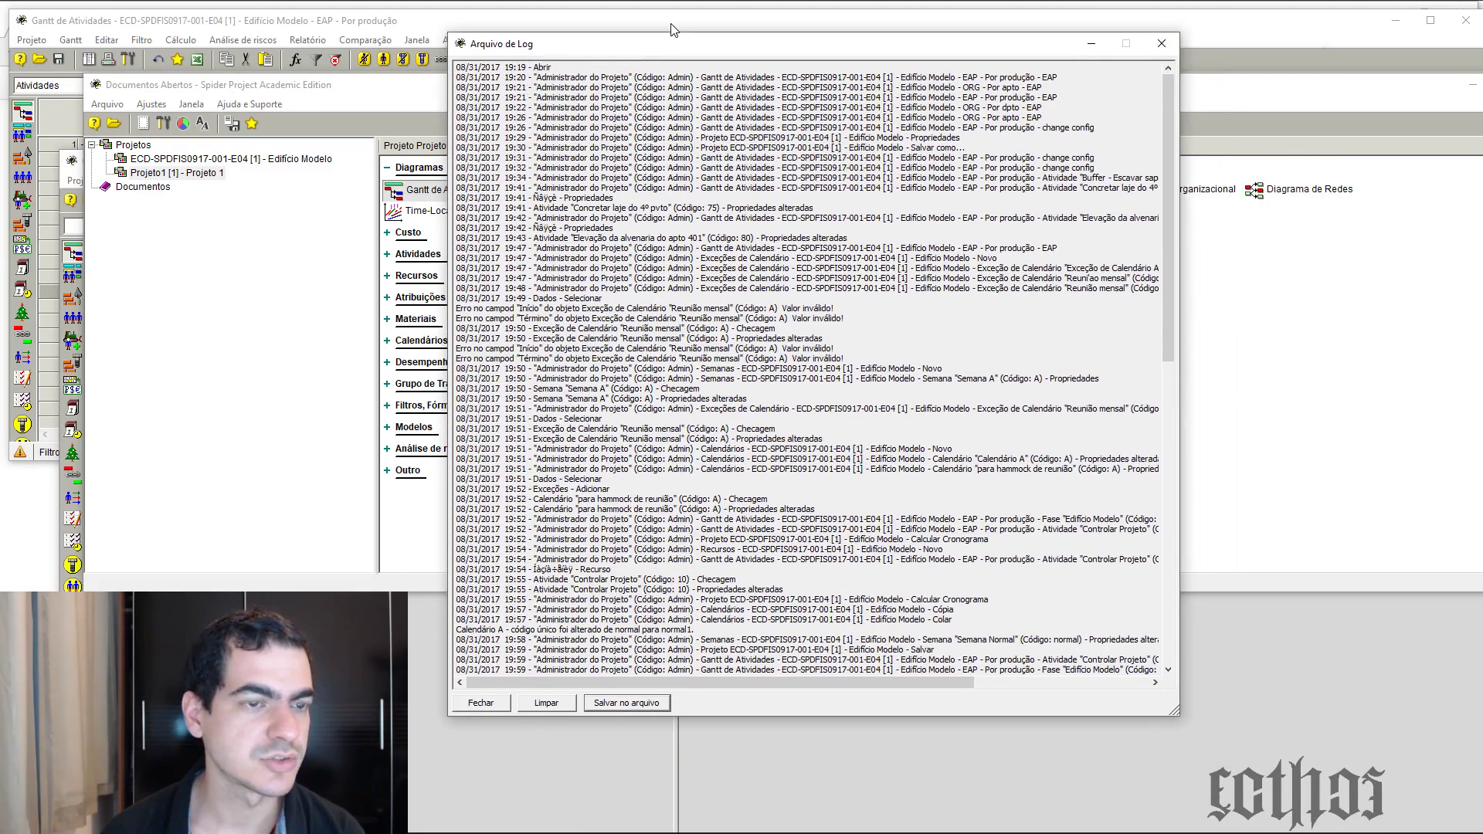
{"action": "left_click", "coordinate": [1161, 43]}
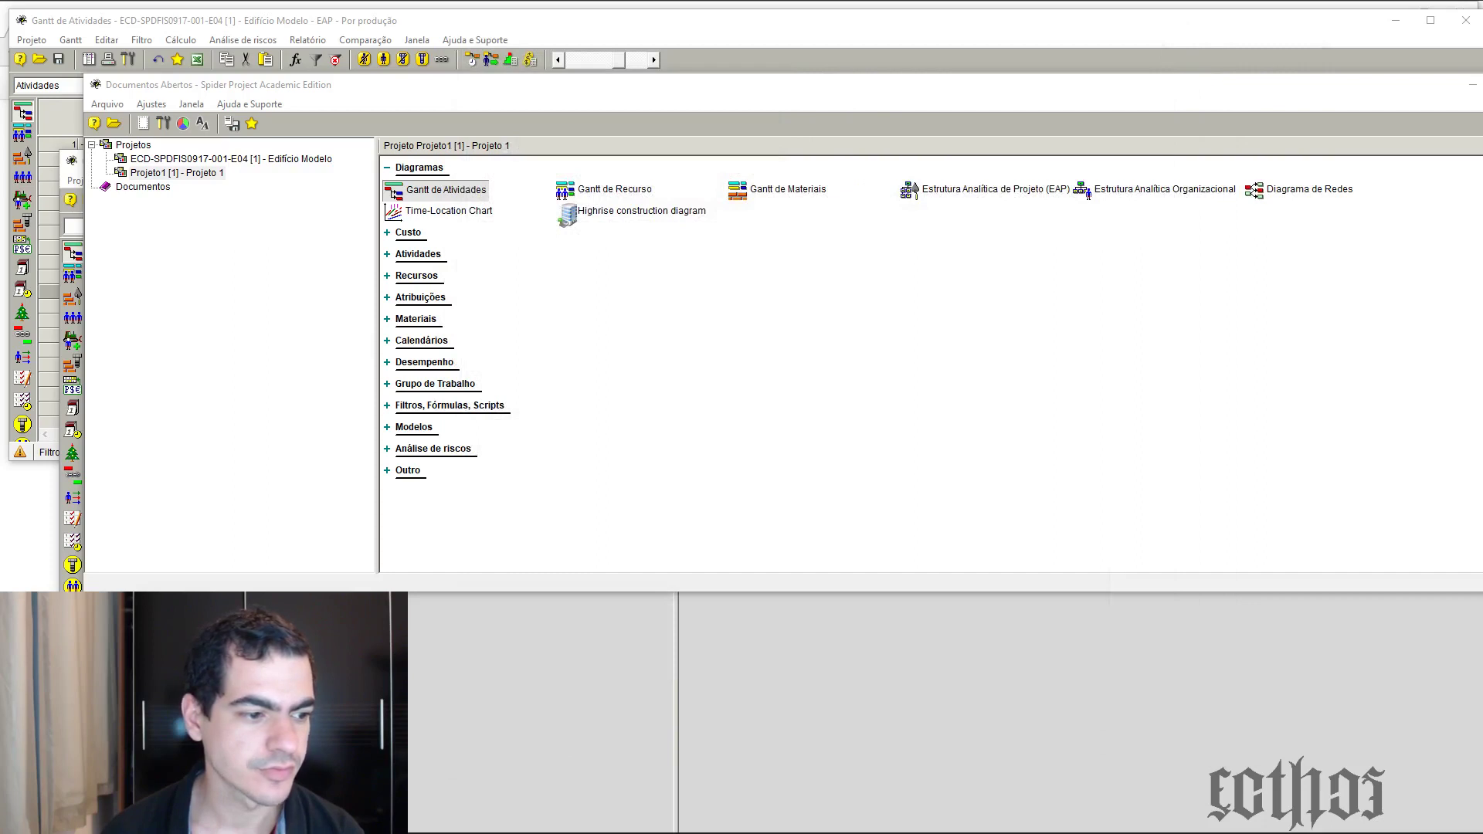
Move and enlarge the log_spider Notepad window, examine its contents and close it
{"action": "left_click_drag", "start_coordinate": [1255, 367], "coordinate": [772, 205]}
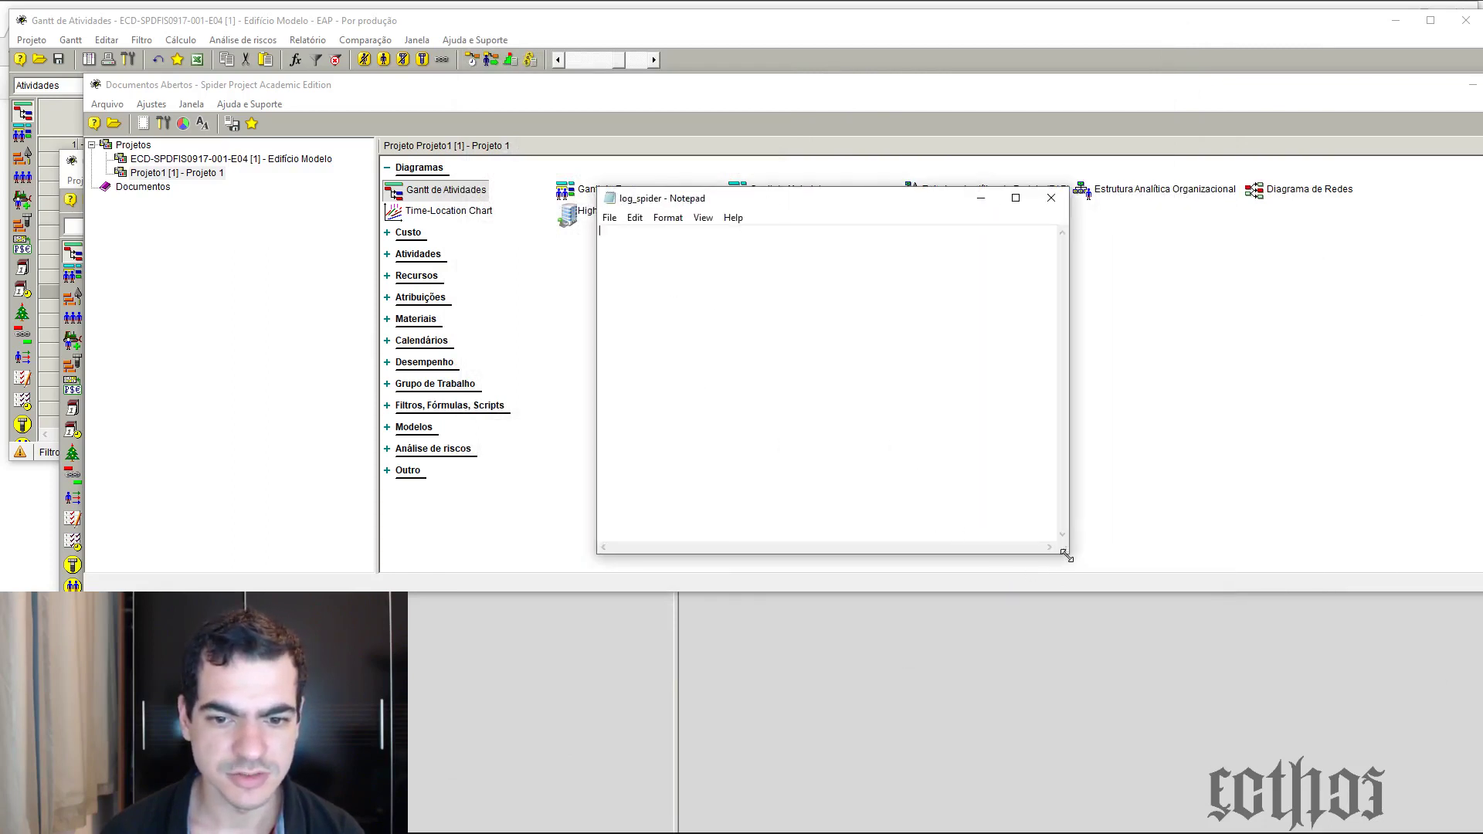
{"action": "left_click_drag", "start_coordinate": [1066, 556], "coordinate": [1334, 780]}
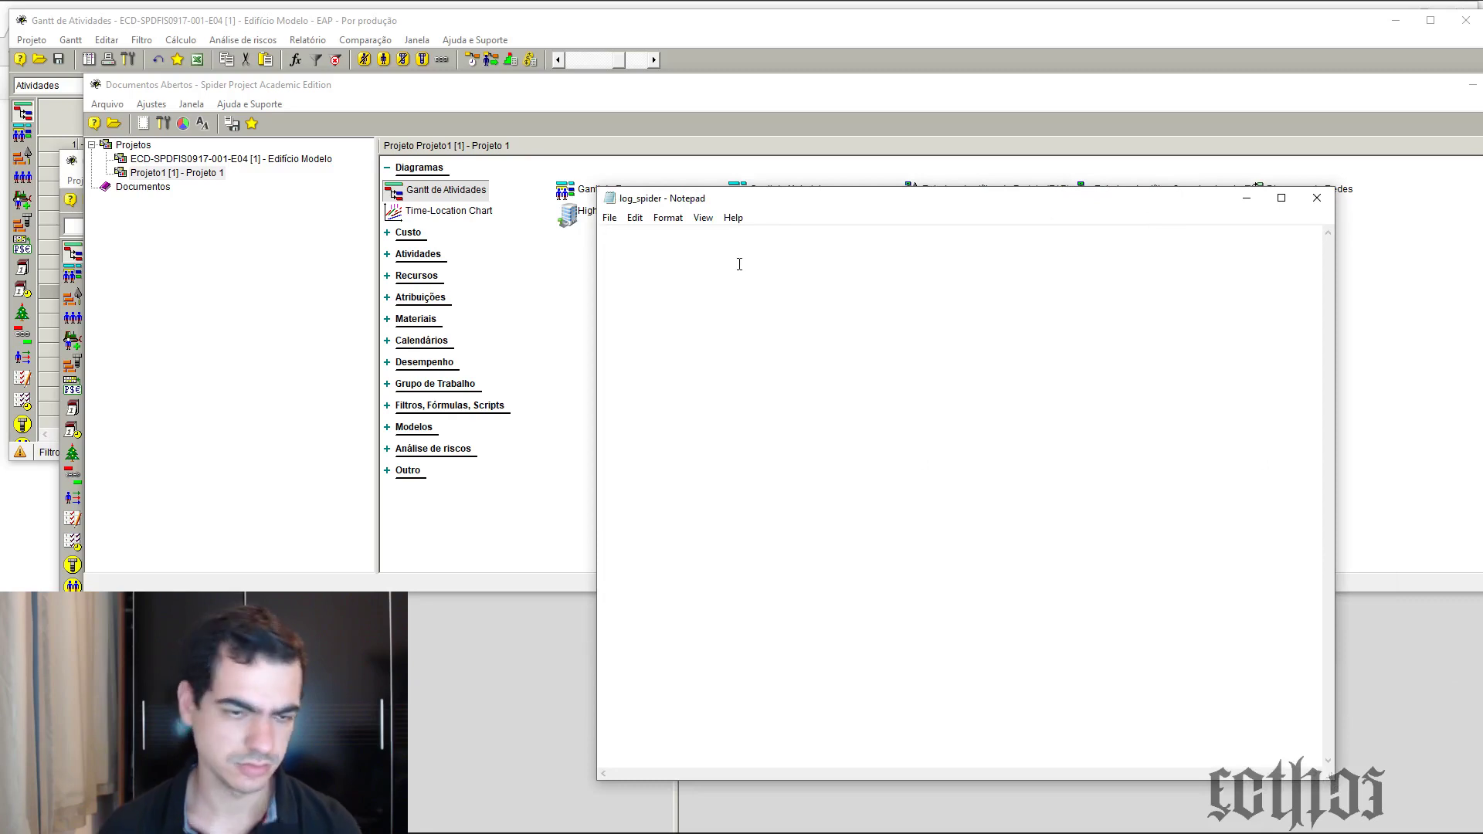
{"action": "left_click", "coordinate": [1317, 198]}
Save the log from the Documentos Abertos window to a Desktop text file named eeeee and close the log
{"action": "left_click", "coordinate": [192, 104]}
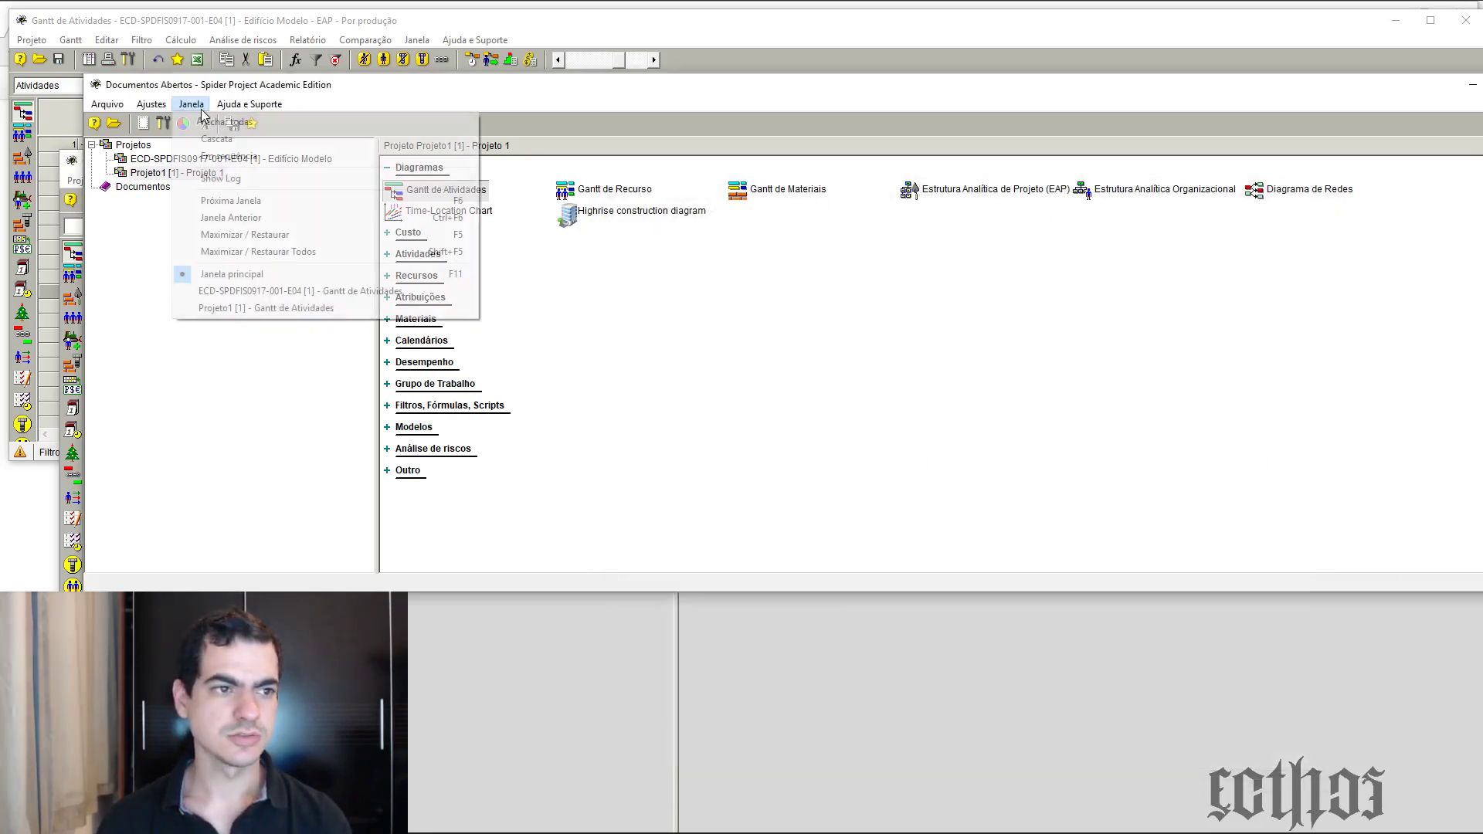
{"action": "left_click", "coordinate": [230, 179]}
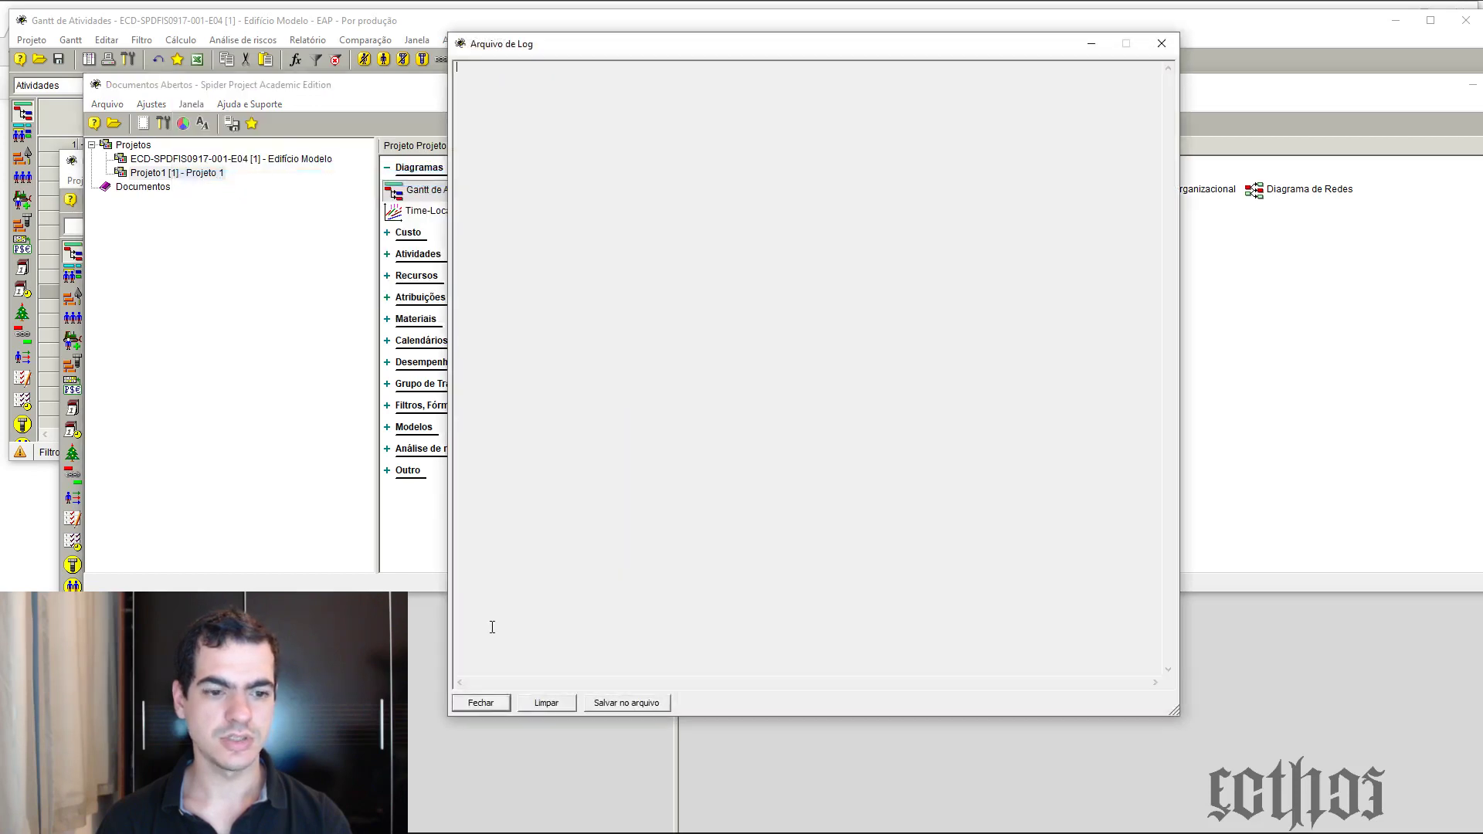
{"action": "left_click", "coordinate": [621, 702]}
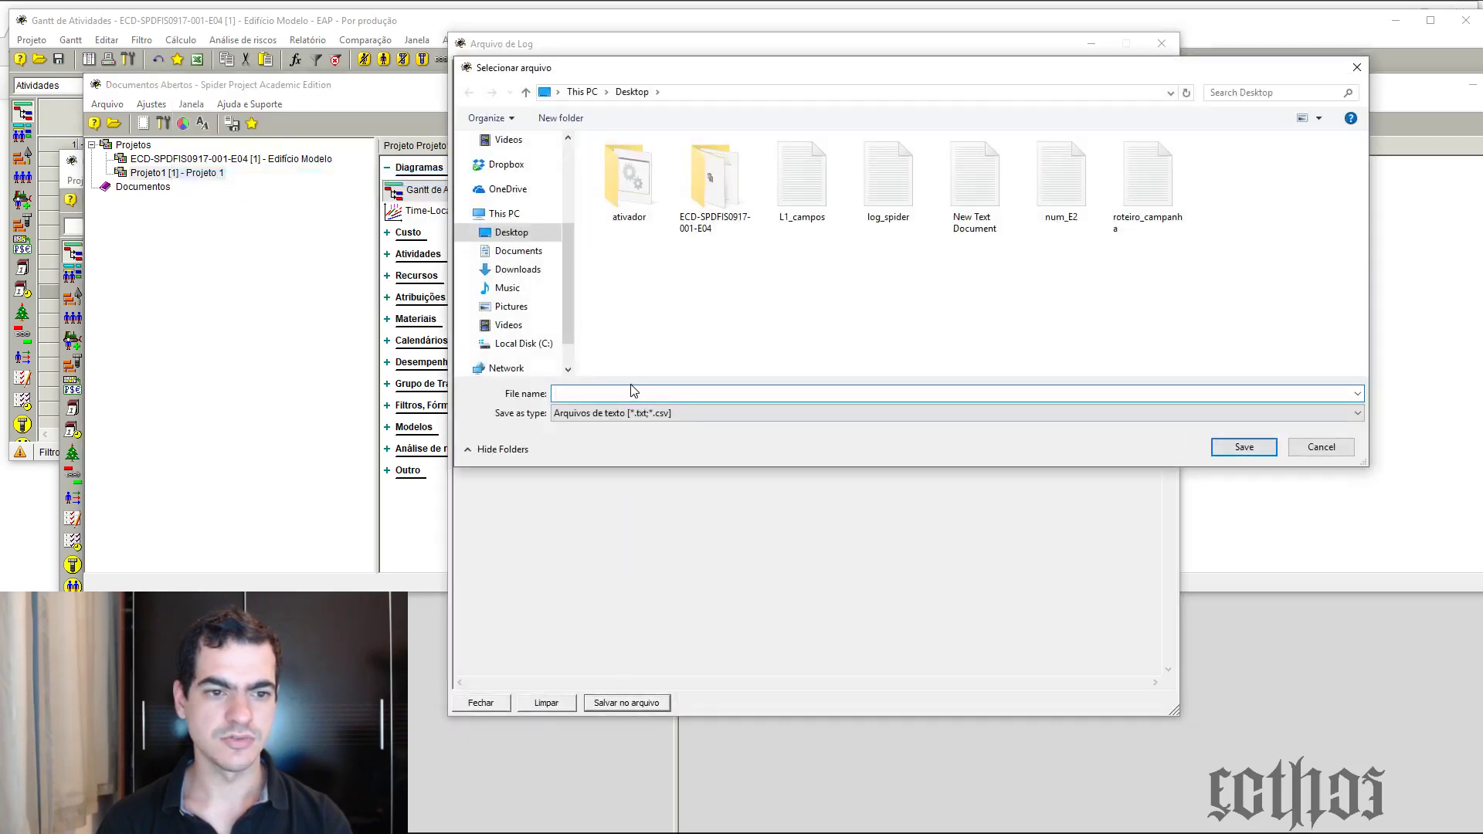
{"action": "left_click", "coordinate": [1266, 447]}
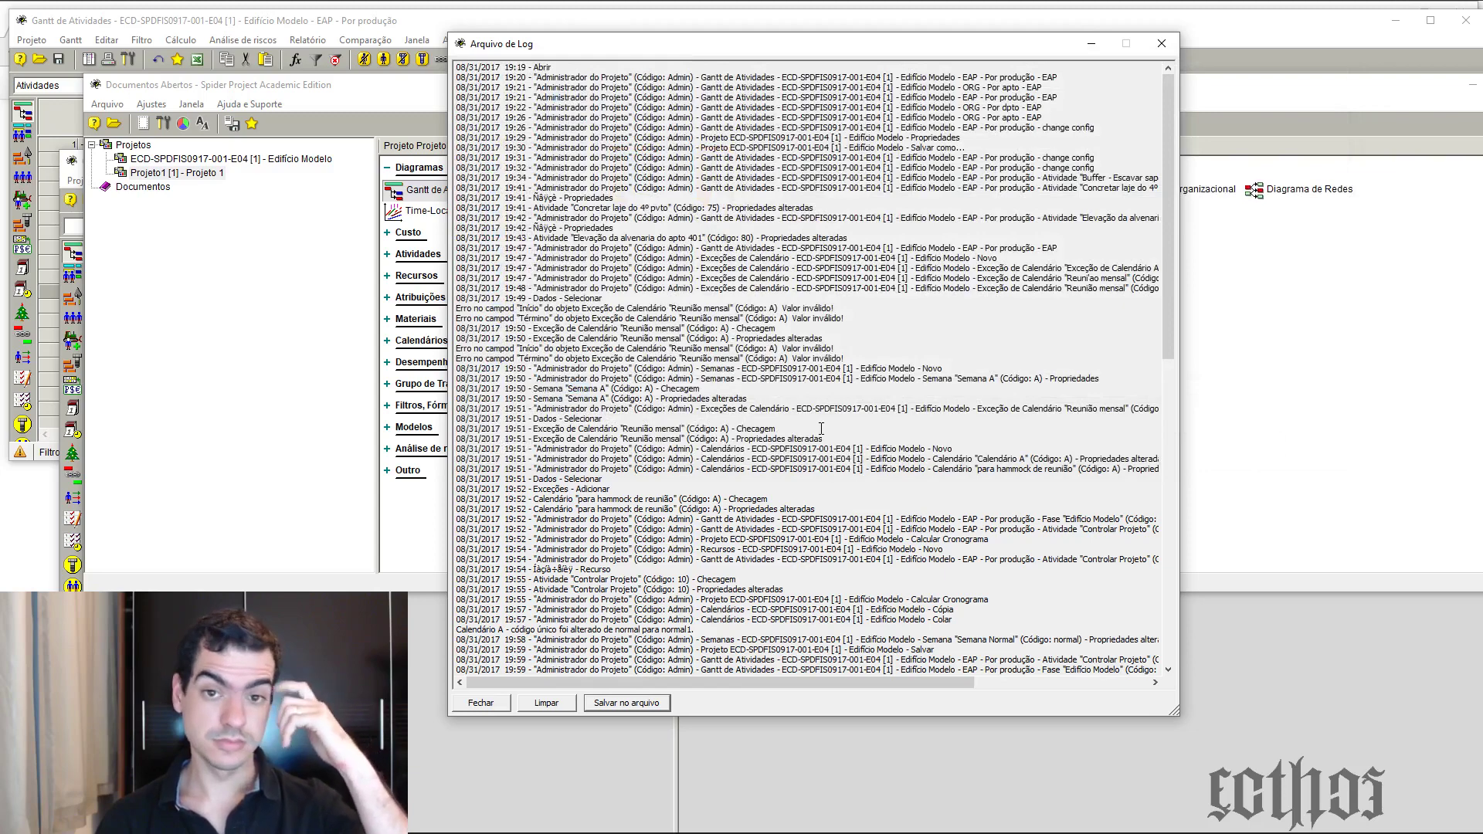
{"action": "left_click", "coordinate": [1161, 43]}
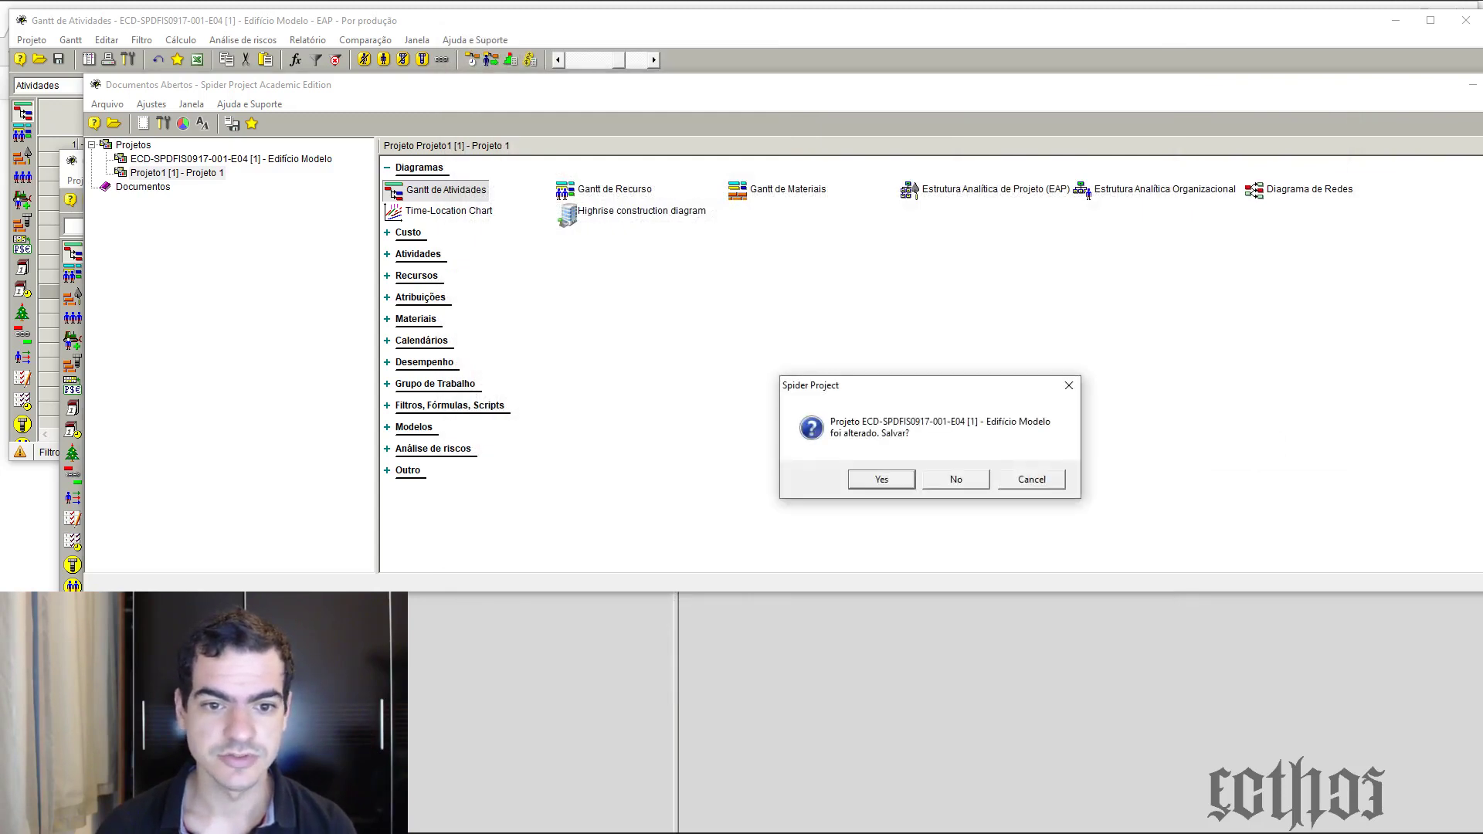
Save the Edifício Modelo project while closing Spider Project, and reopen ECD-SPDFIS0917-001-E04.001 from its folder
{"action": "left_click", "coordinate": [857, 483]}
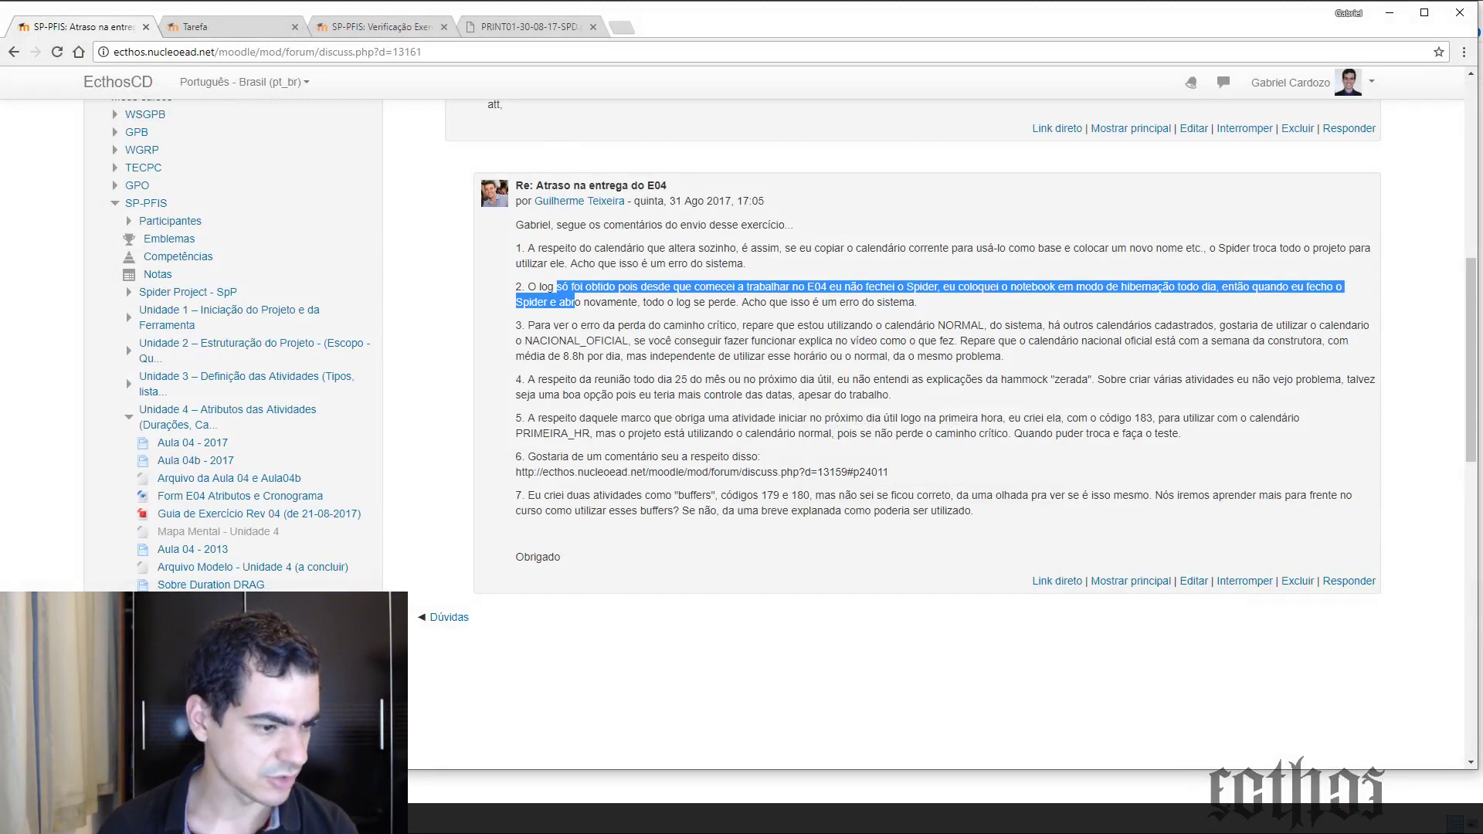
{"action": "left_click", "coordinate": [231, 819]}
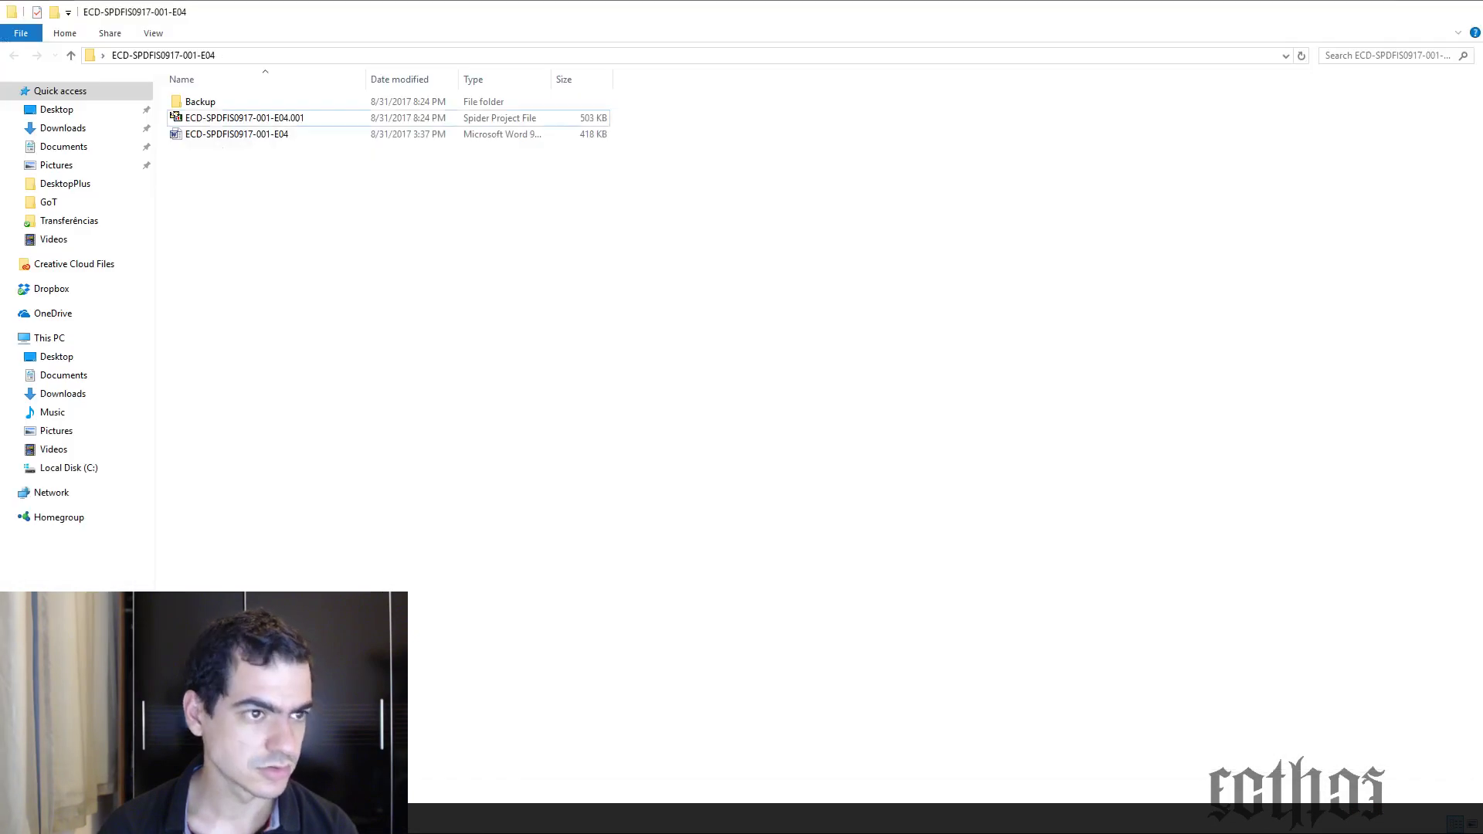
{"action": "double_click", "coordinate": [232, 120]}
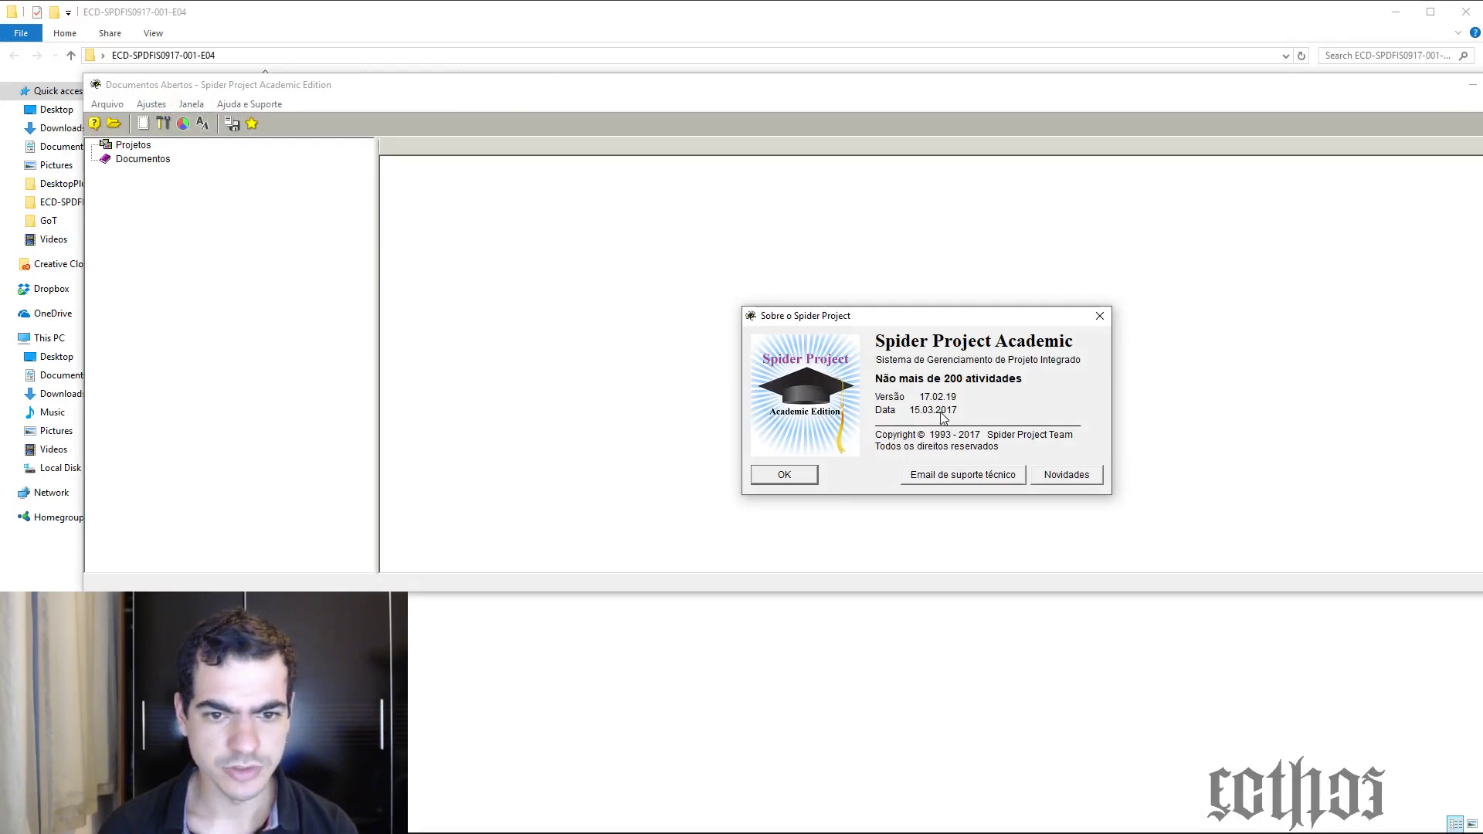
{"action": "left_click", "coordinate": [780, 479]}
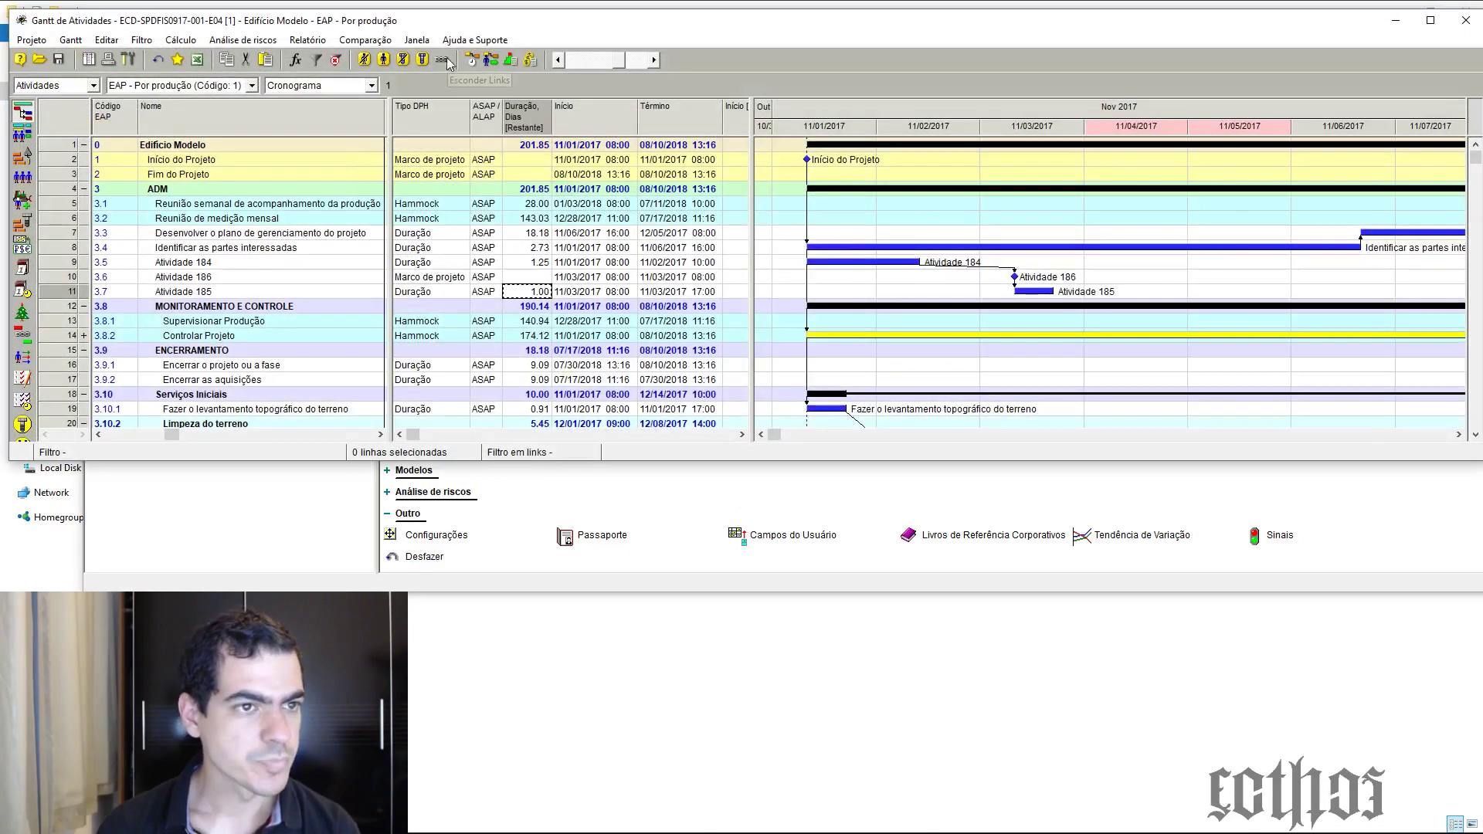
Show the log from the reopened project's activity Gantt and save it to a Desktop text file named ytttttt
{"action": "left_click", "coordinate": [418, 39]}
{"action": "left_click", "coordinate": [448, 113]}
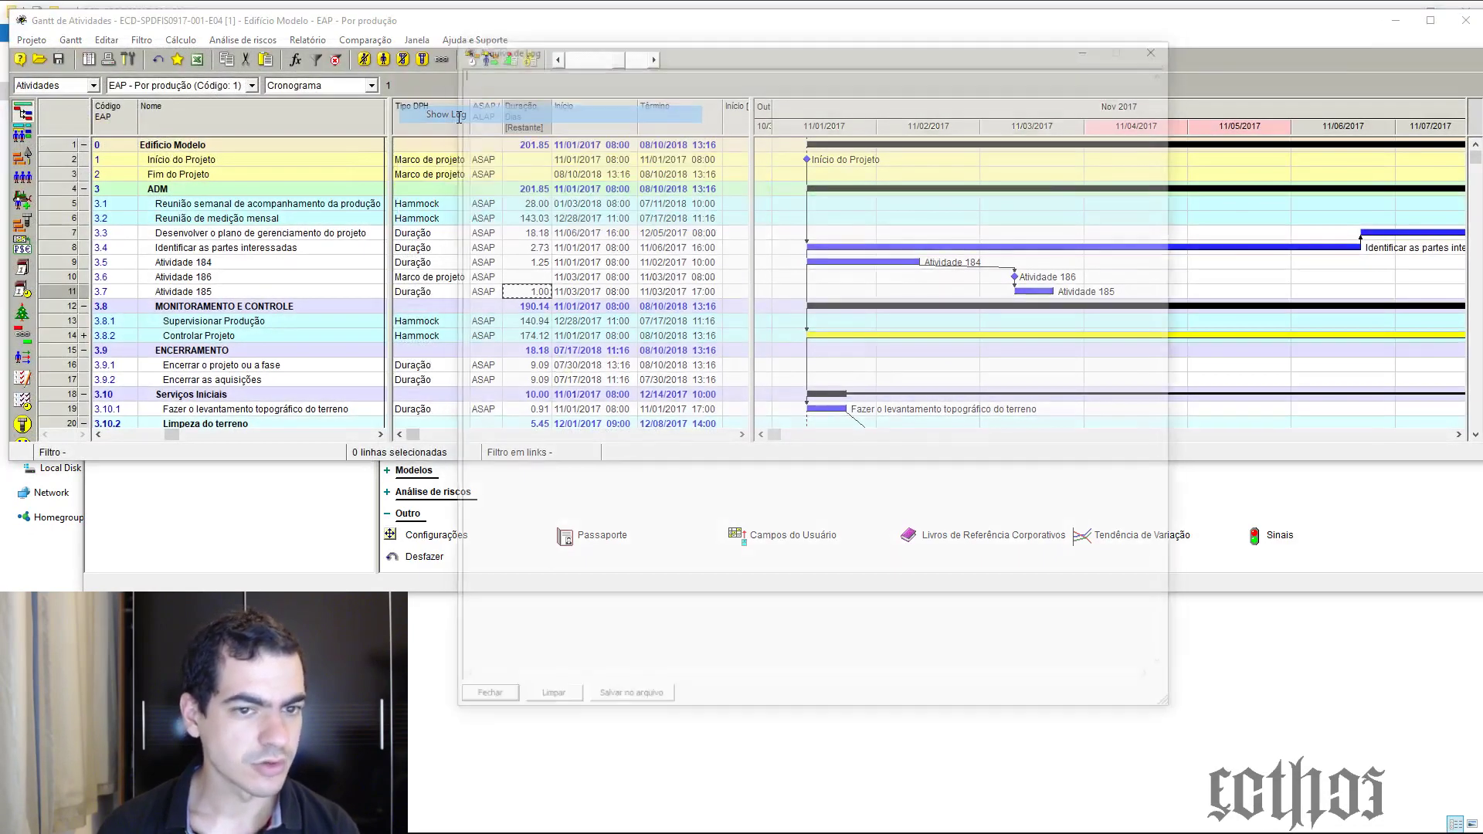
{"action": "left_click", "coordinate": [658, 709]}
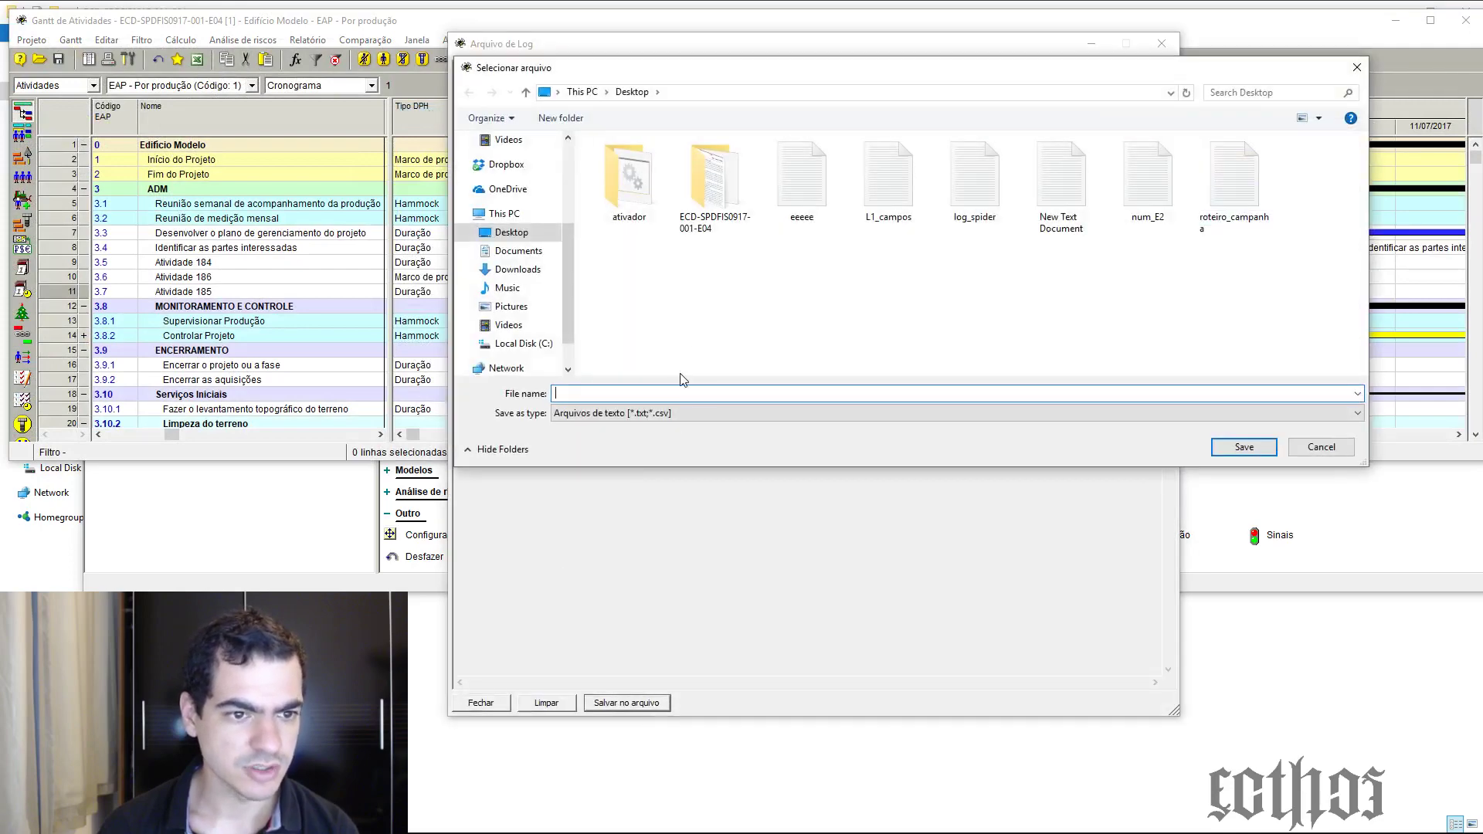
{"action": "type", "text": "ytttttt"}
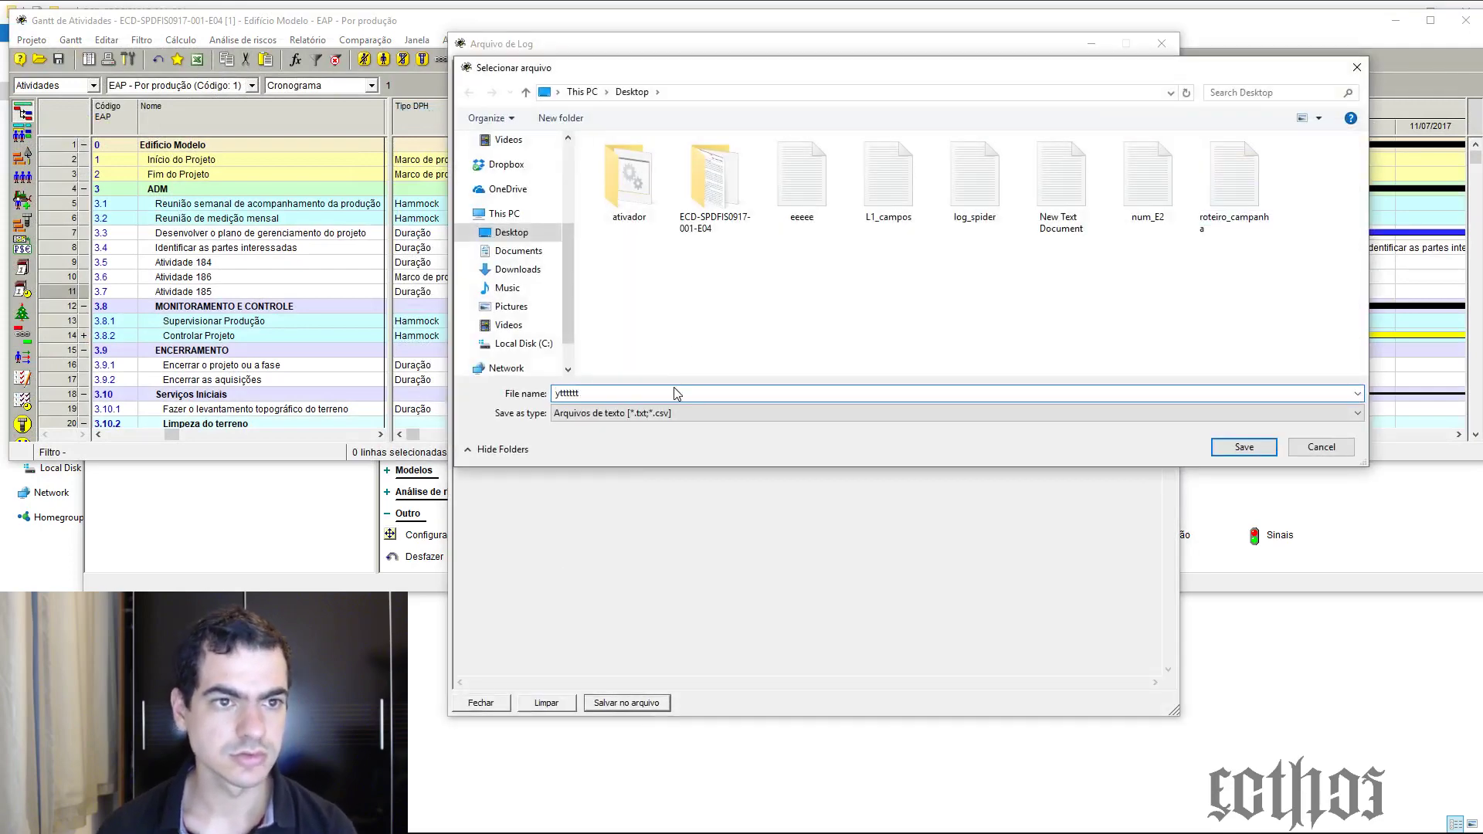
{"action": "key", "text": "Return"}
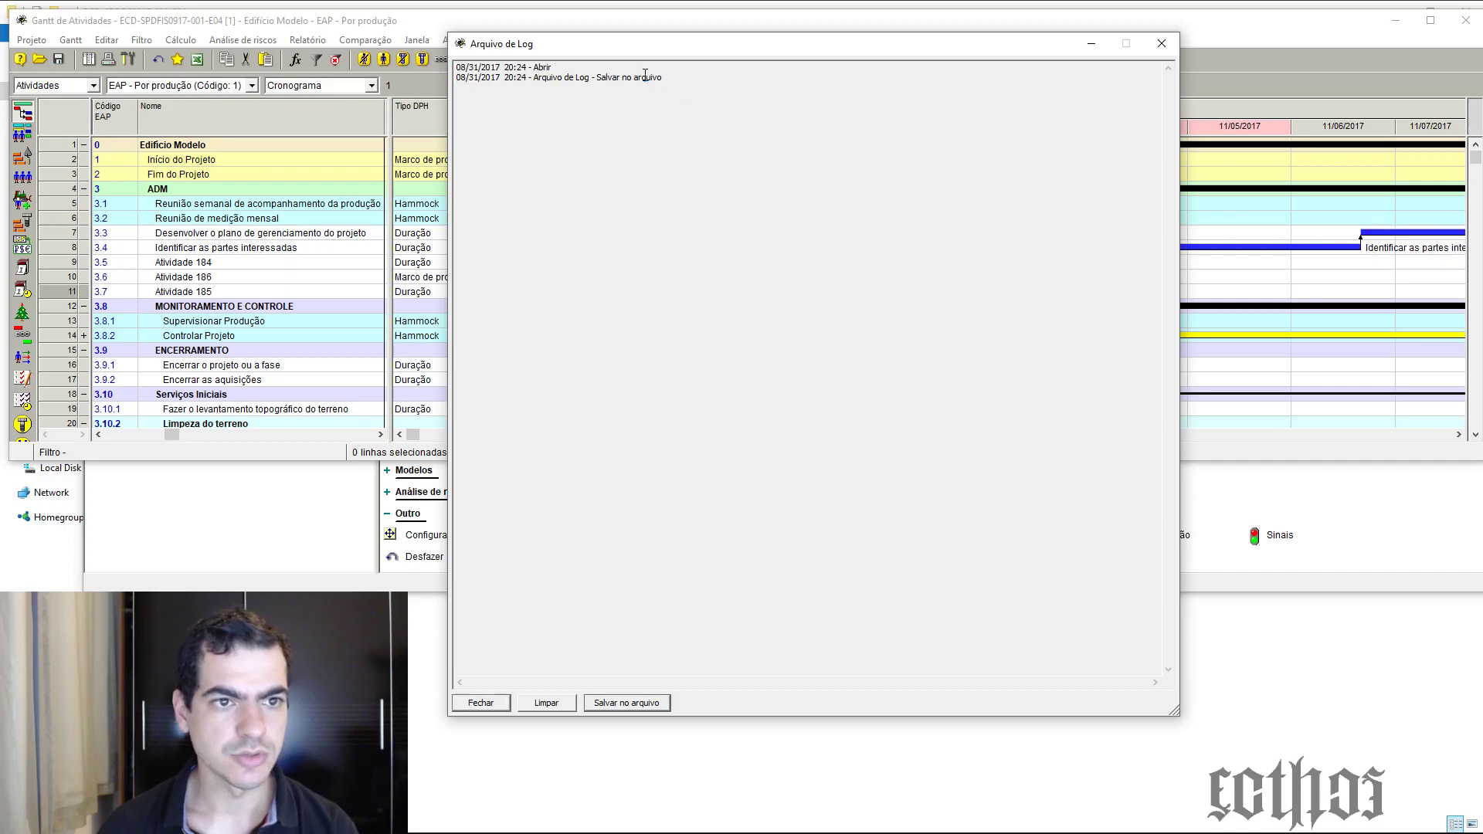
Highlight the entries recorded in the Arquivo de Log window, move the window aside and close it
{"action": "left_click_drag", "start_coordinate": [663, 78], "coordinate": [332, 19]}
{"action": "left_click_drag", "start_coordinate": [633, 52], "coordinate": [574, 76]}
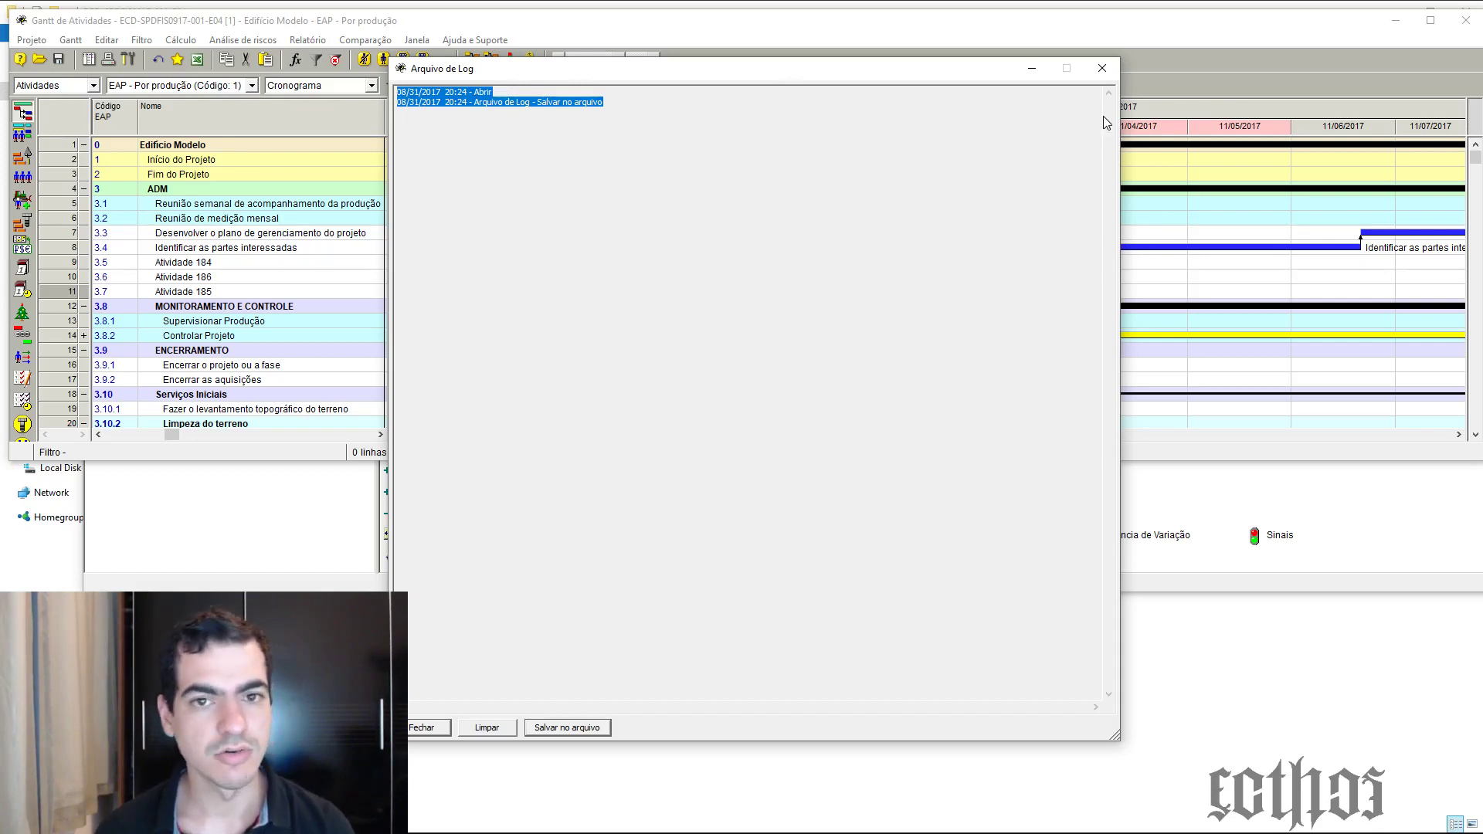
{"action": "left_click_drag", "start_coordinate": [937, 77], "coordinate": [970, 90]}
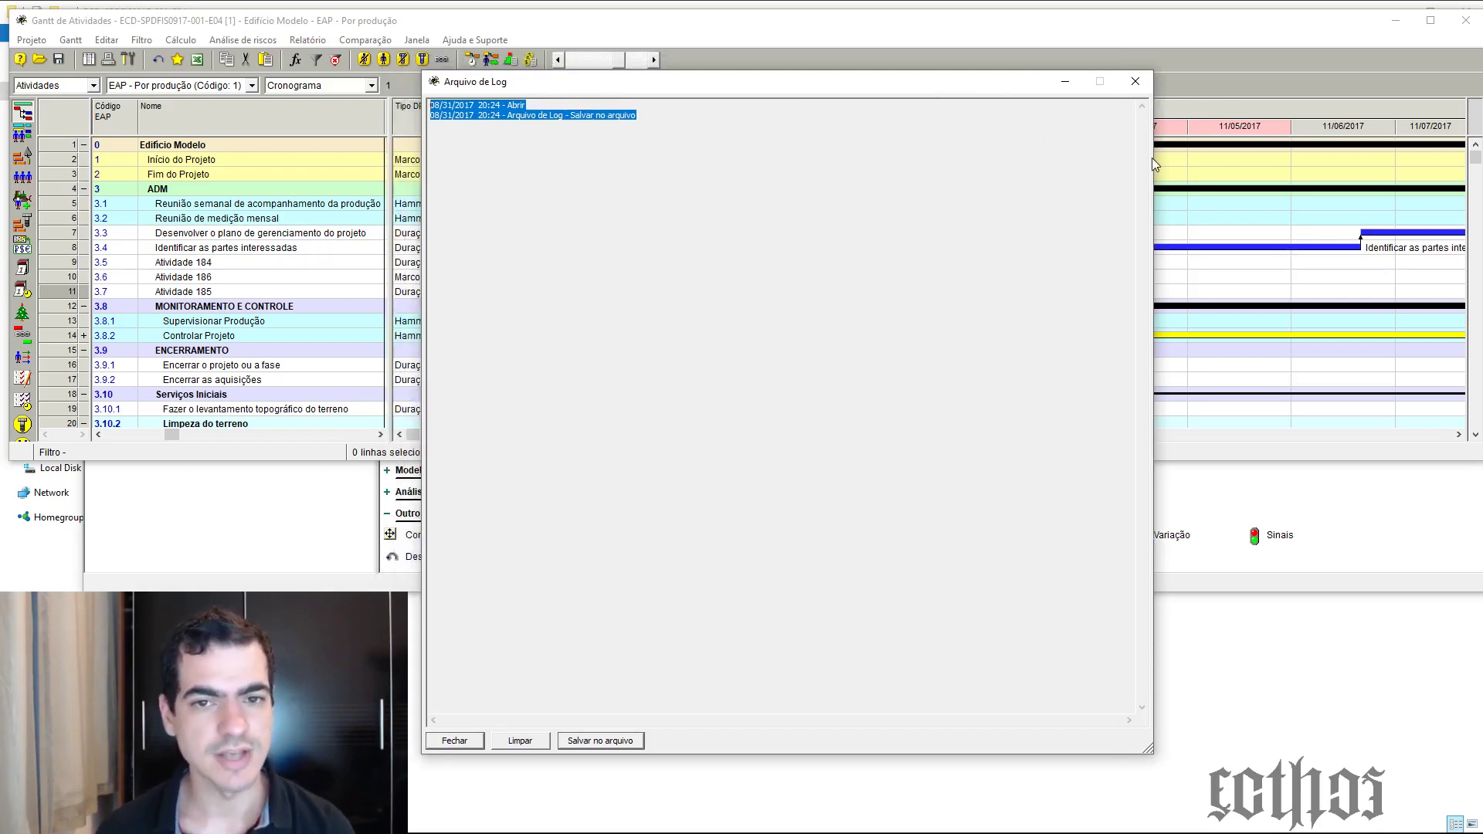
{"action": "left_click", "coordinate": [1129, 86]}
Check the student's numbered comments in the forum post in the browser and return to the Edifício Modelo activity Gantt
{"action": "left_click", "coordinate": [553, 700]}
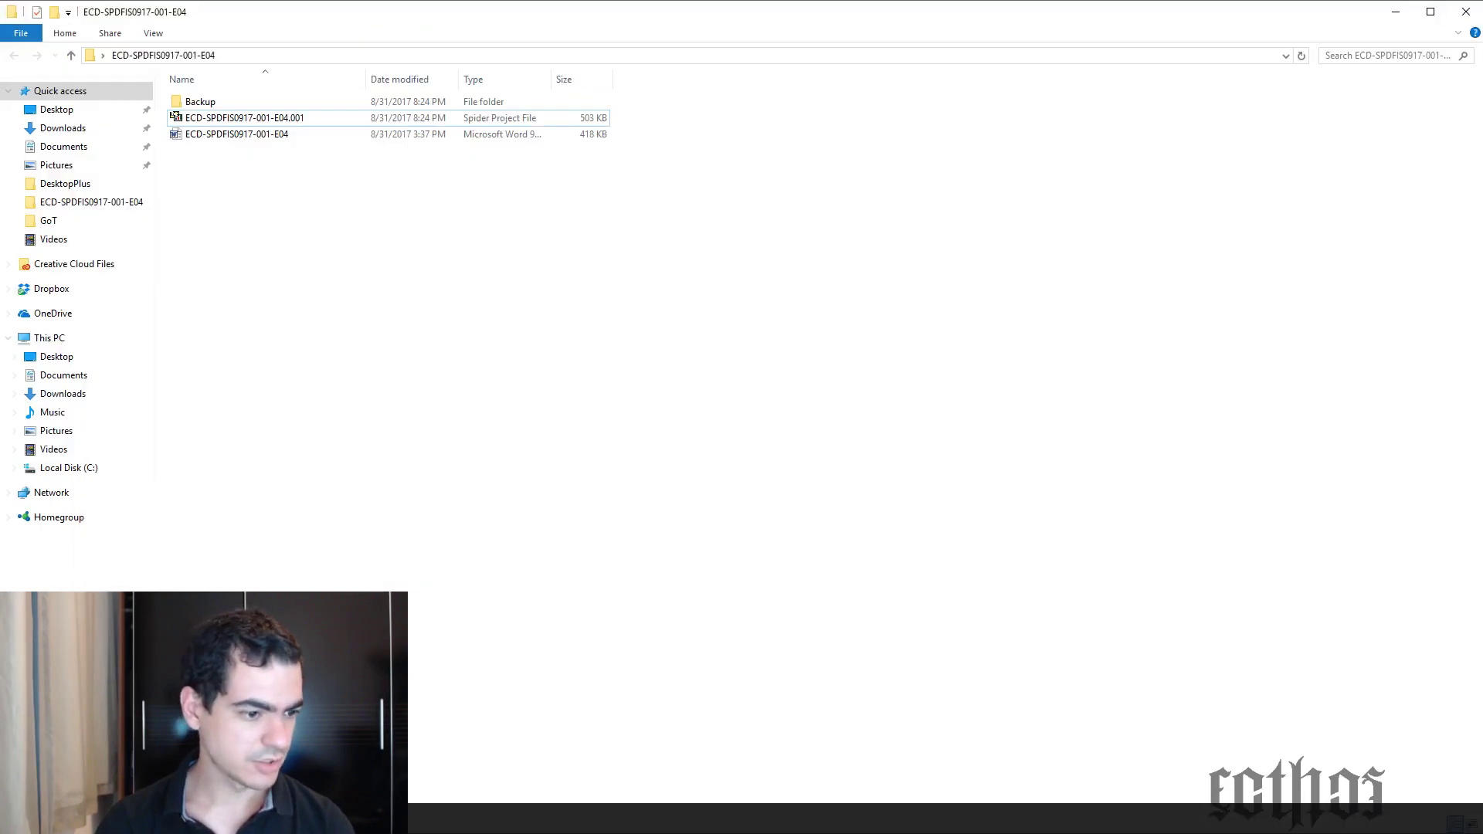
{"action": "key", "text": "alt+Tab"}
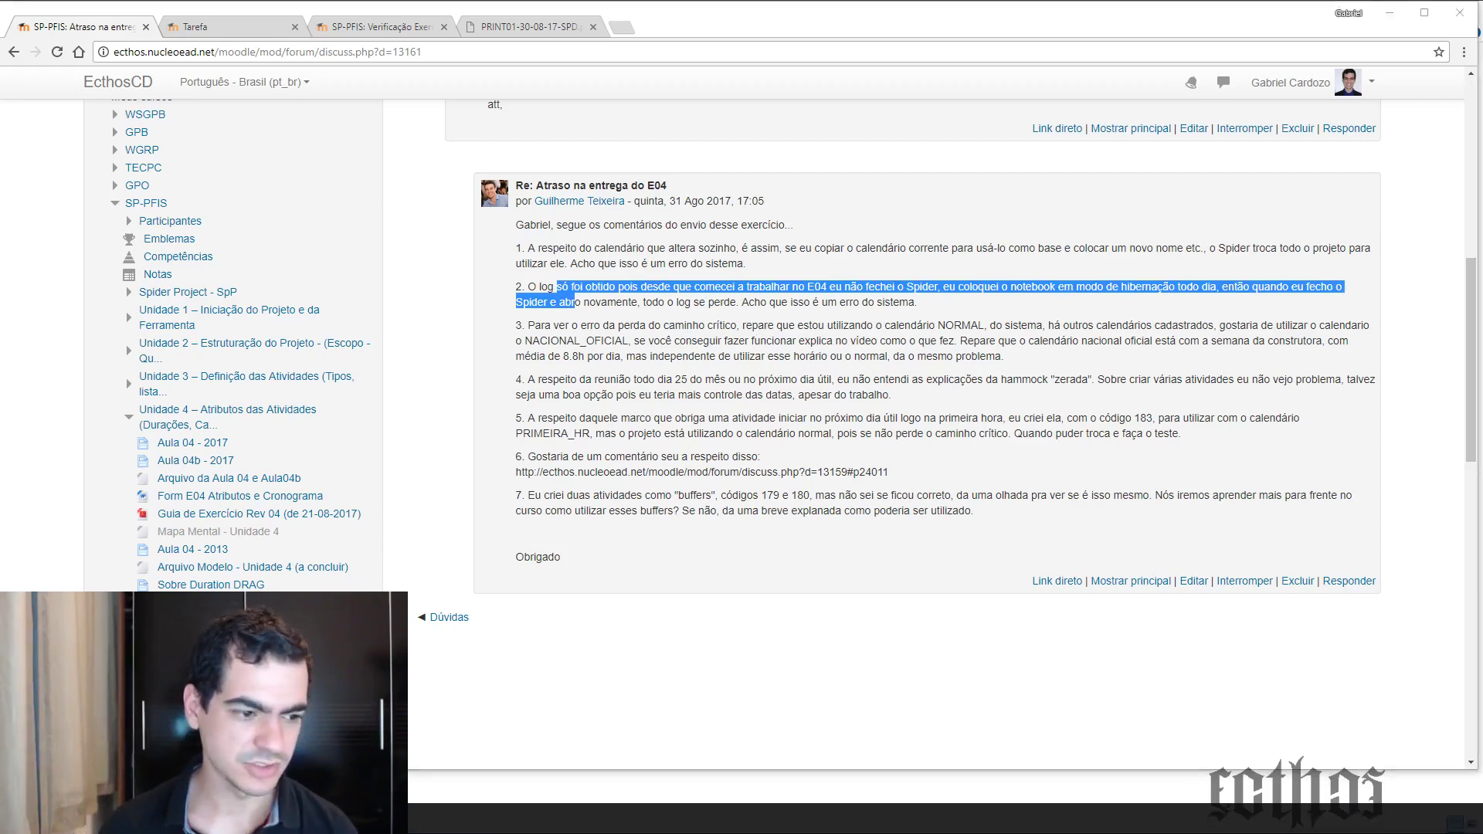
{"action": "key", "text": "alt+Tab"}
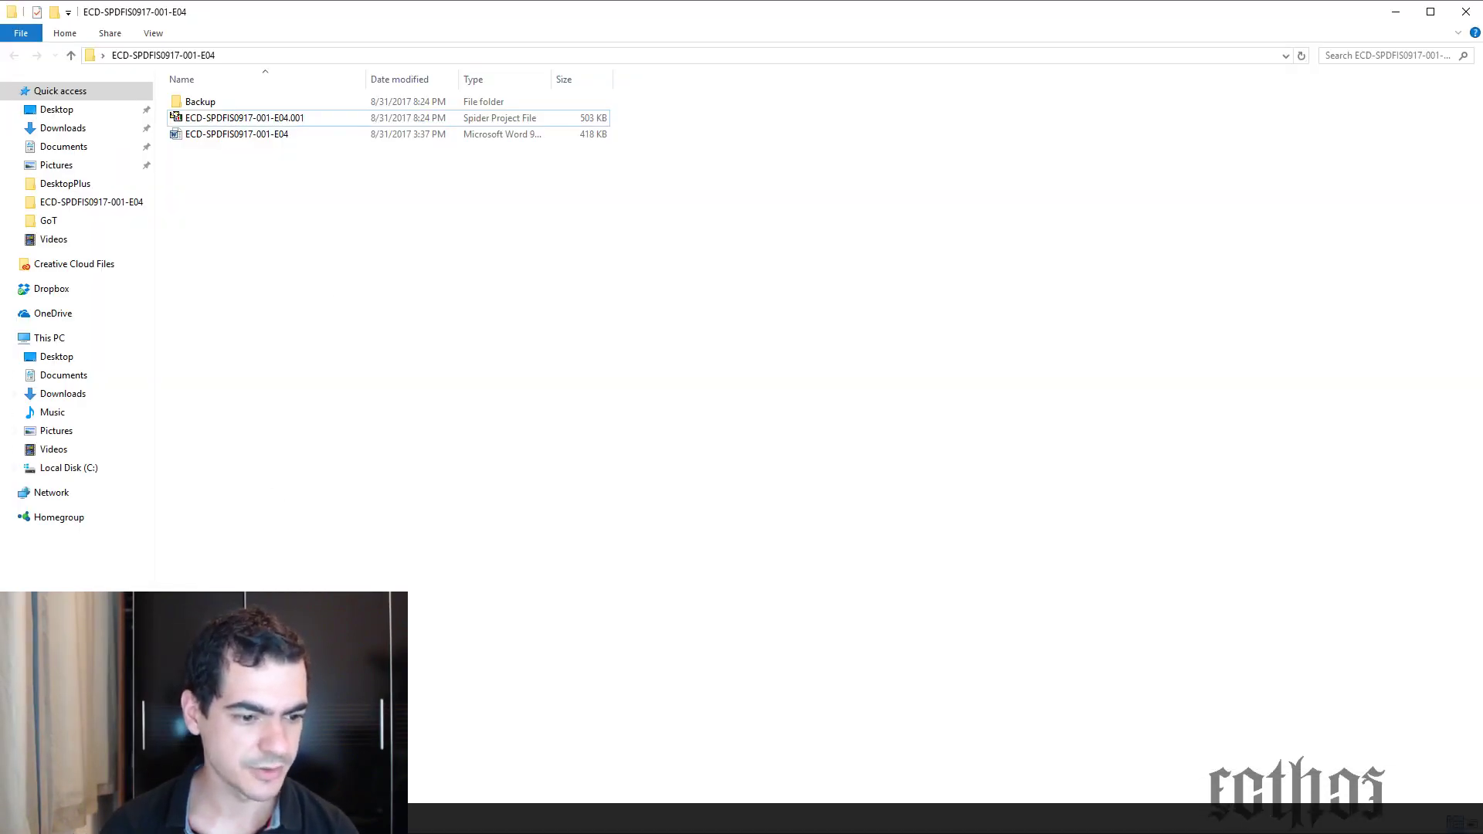
{"action": "key", "text": "alt+Tab"}
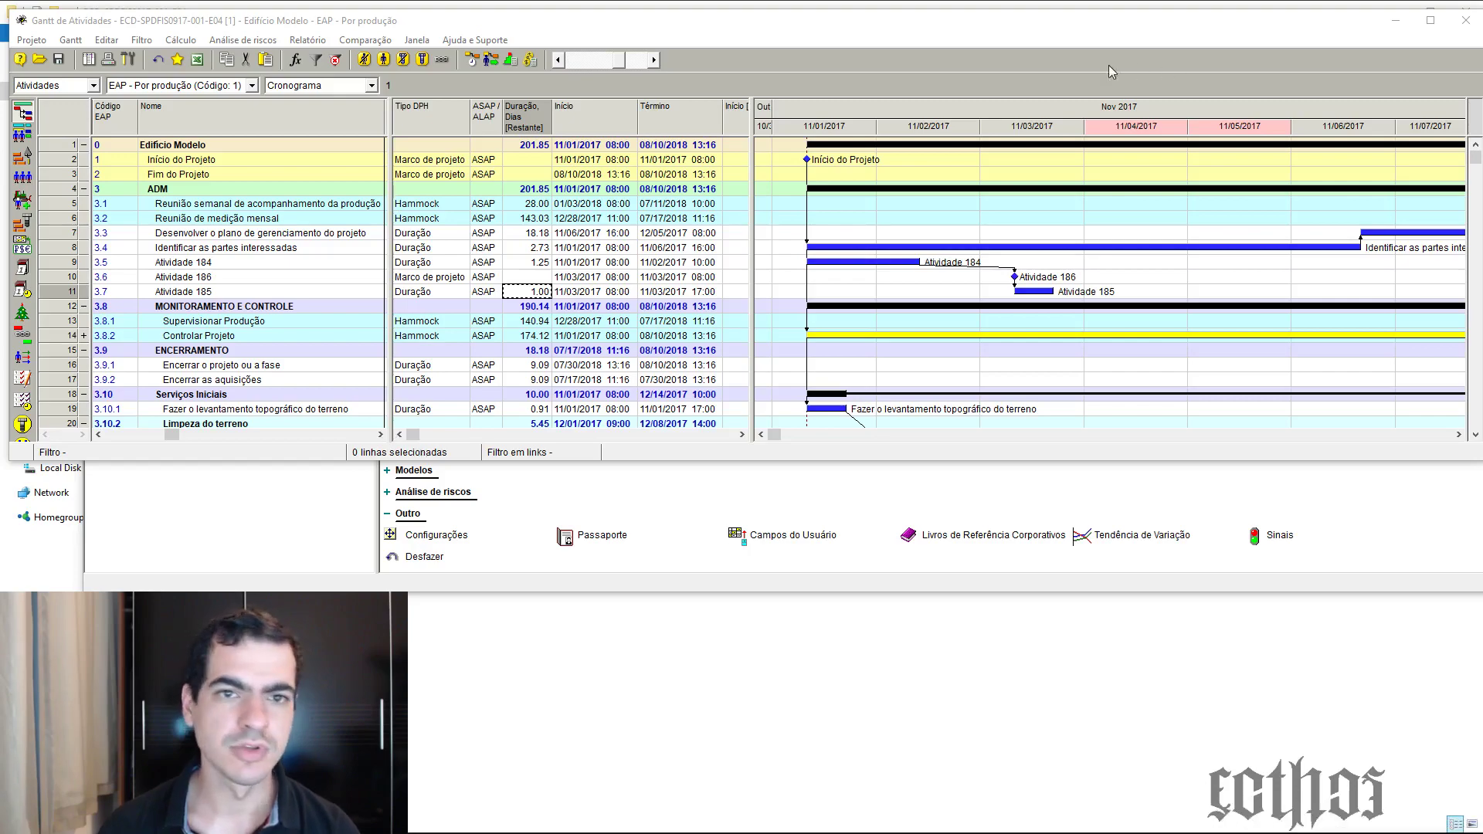
Maximize the Edifício Modelo activity Gantt and compress its timescale to months to view the whole schedule
{"action": "double_click", "coordinate": [1109, 20]}
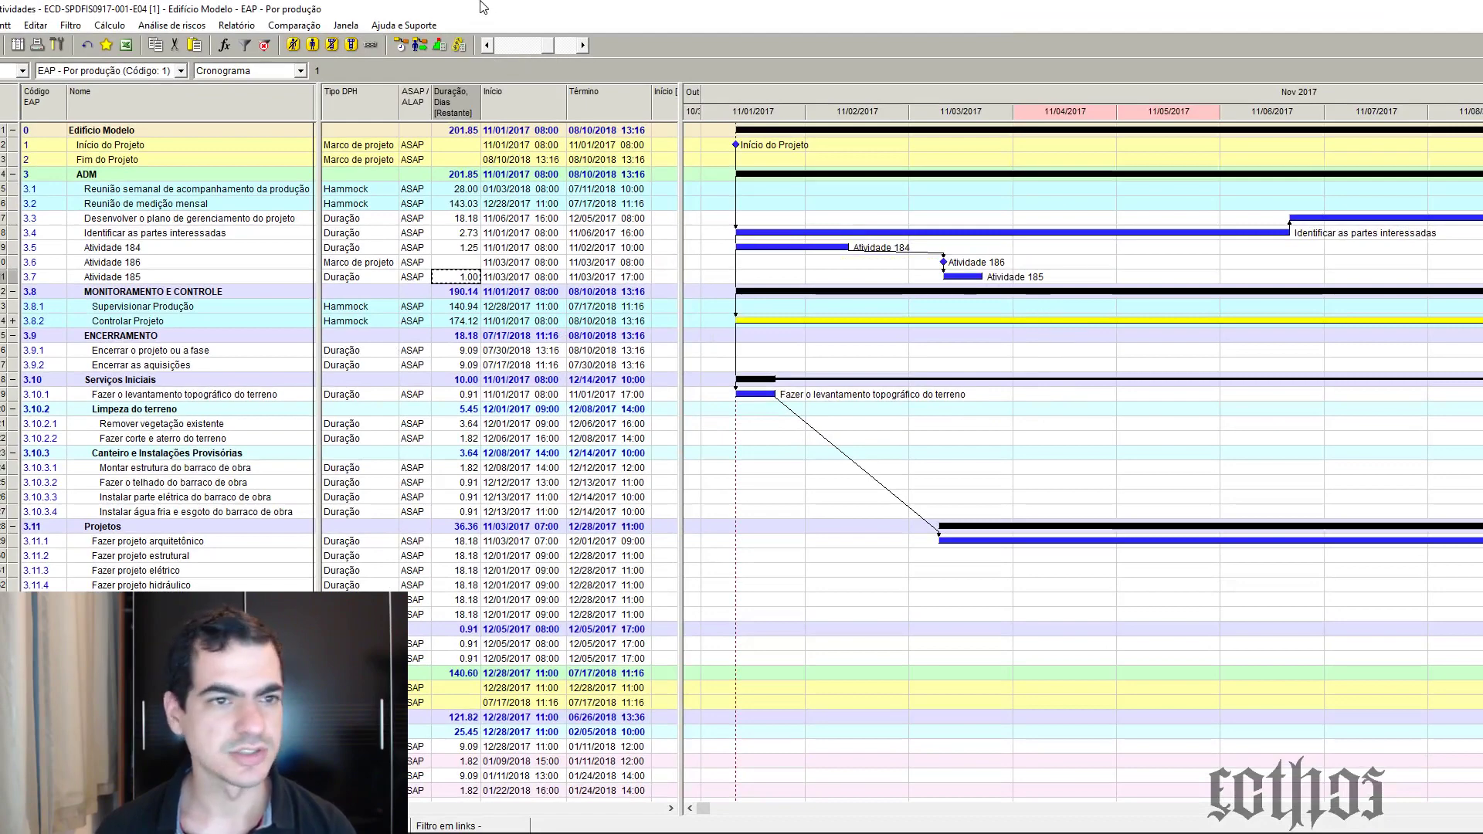
{"action": "left_click_drag", "start_coordinate": [546, 45], "coordinate": [522, 46]}
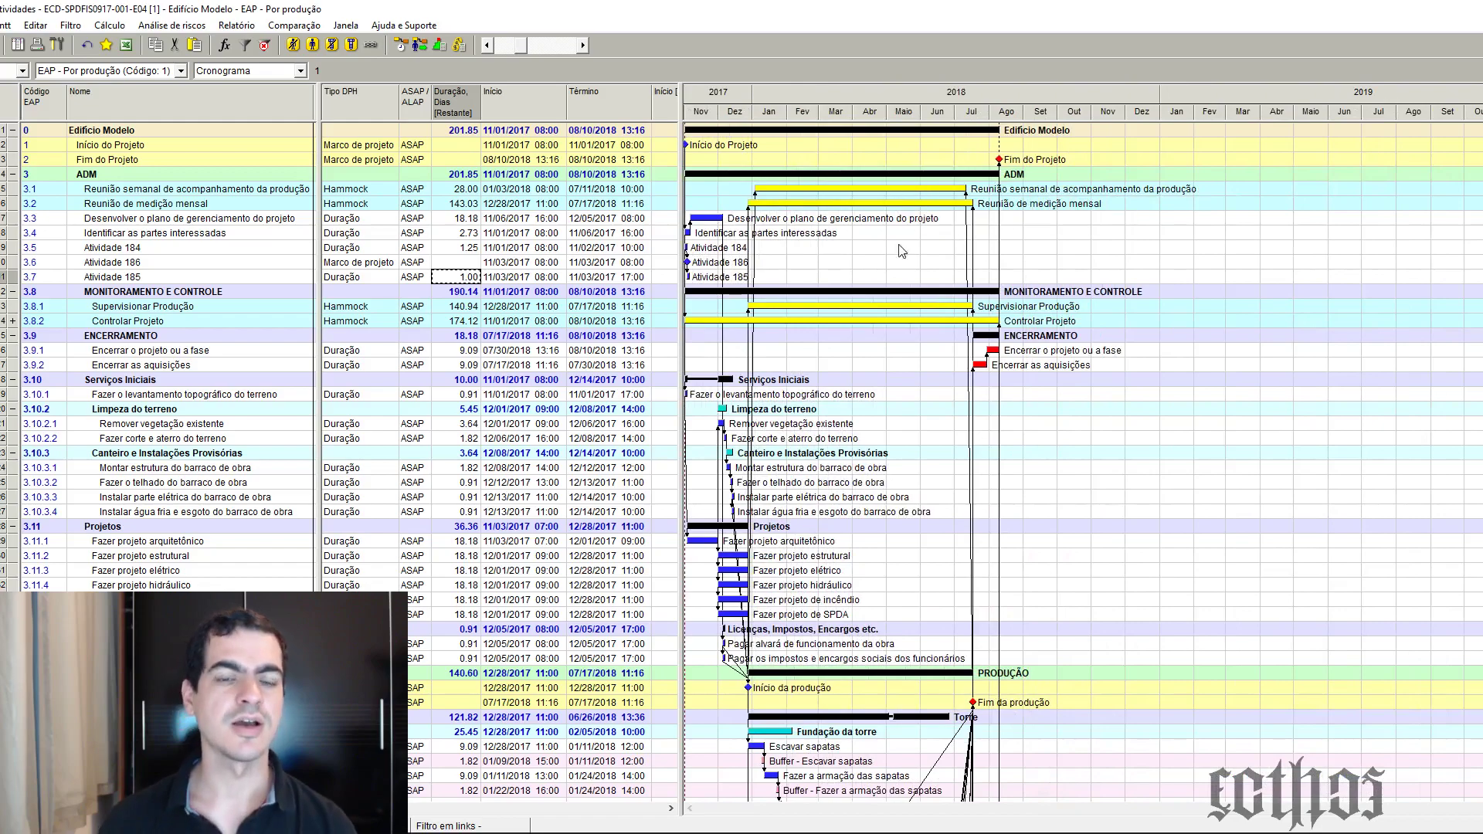
{"action": "scroll", "coordinate": [981, 302], "scroll_direction": "down", "scroll_amount": 13}
{"action": "scroll", "coordinate": [982, 301], "scroll_direction": "up", "scroll_amount": 13}
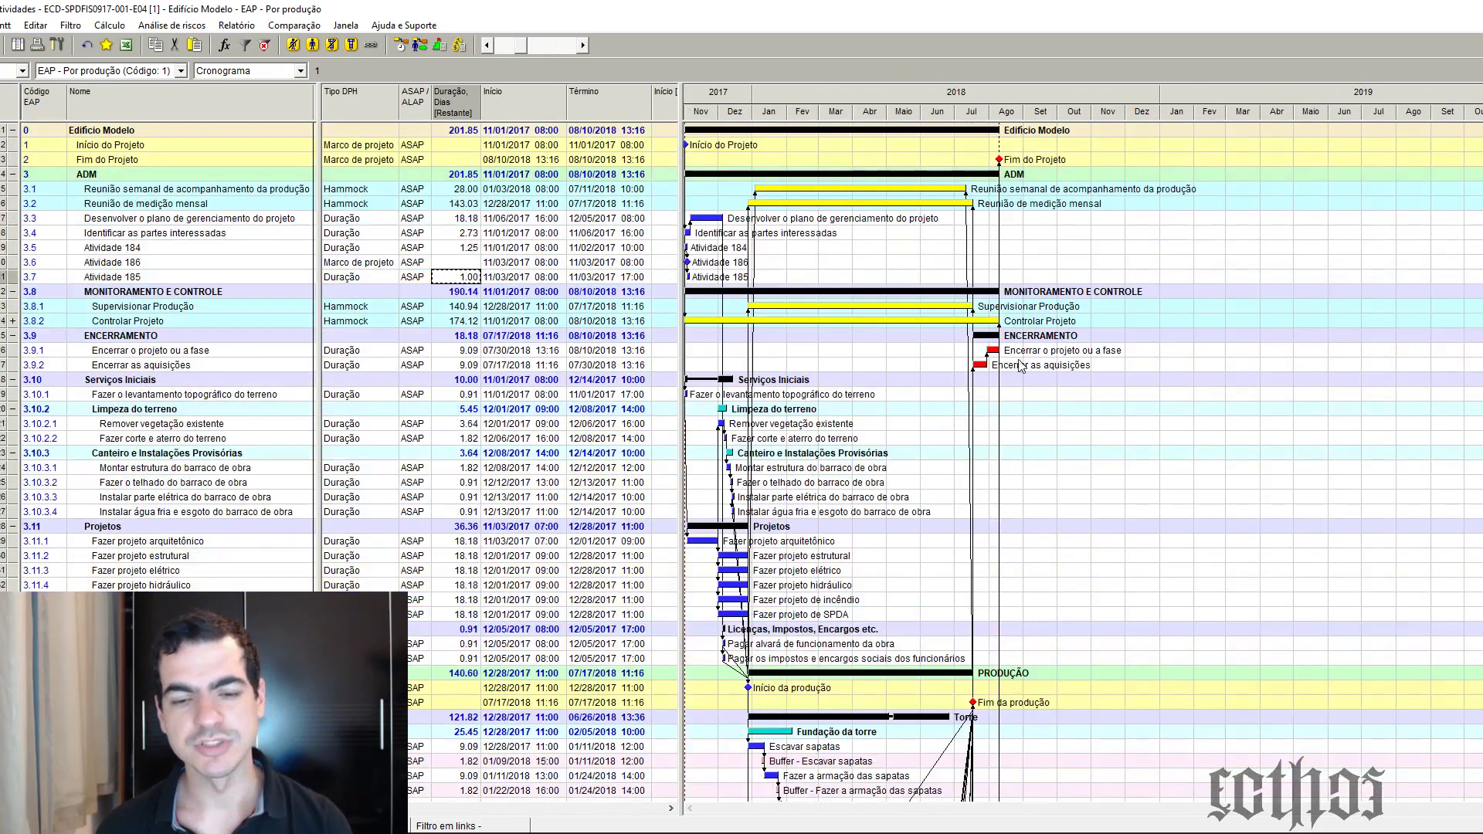
Examine the schedule down to the PÓS-PRODUÇÃO activities and widen the Gantt table to include the Duração, Horas [Restante] column
{"action": "scroll", "coordinate": [1076, 340], "scroll_direction": "down", "scroll_amount": 15}
{"action": "scroll", "coordinate": [1076, 342], "scroll_direction": "down", "scroll_amount": 16}
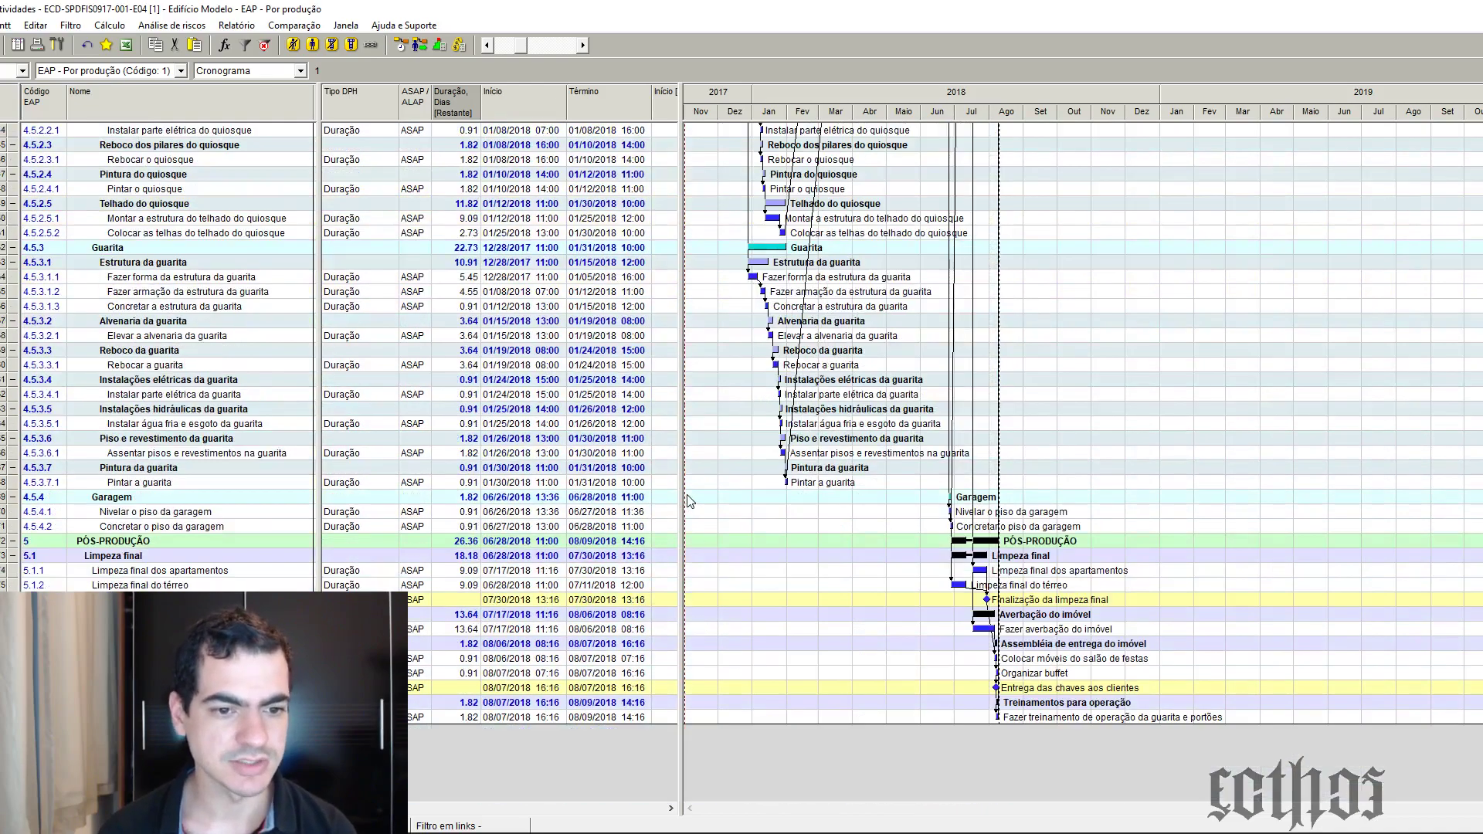
{"action": "left_click_drag", "start_coordinate": [680, 492], "coordinate": [863, 567]}
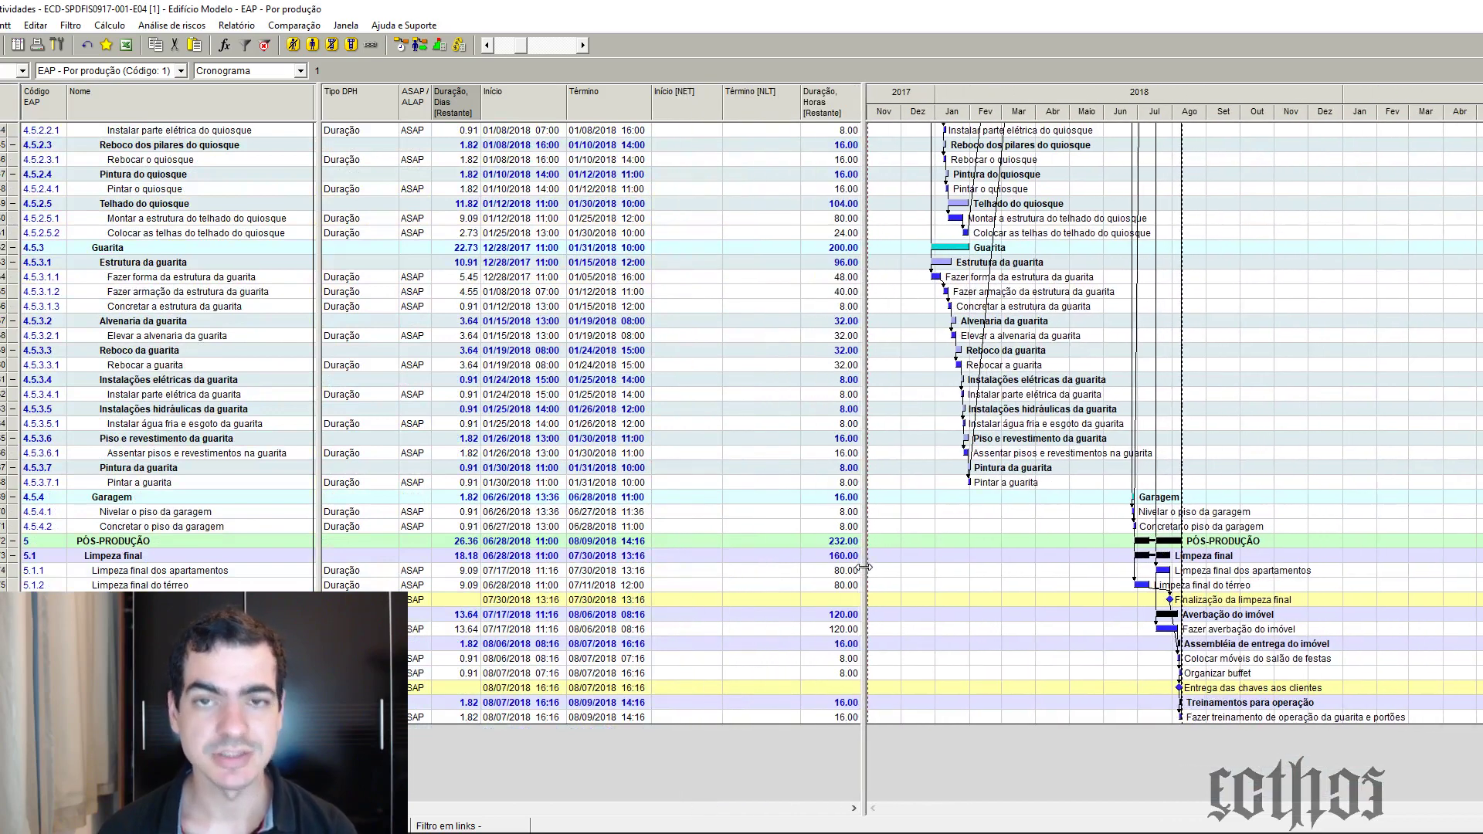